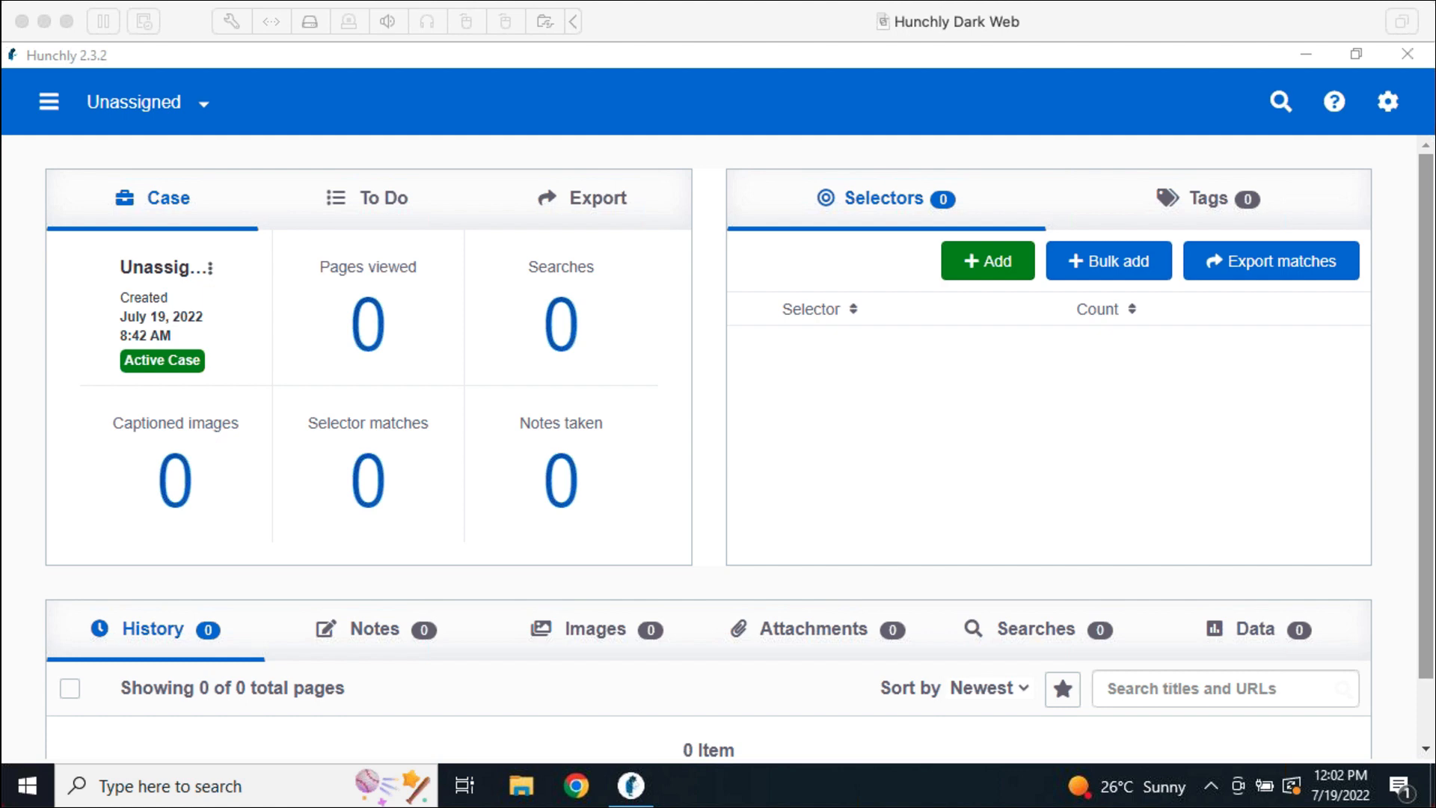
Focus the Hunchly dashboard and hide it with Win+D to reveal the desktop
{"action": "left_click", "coordinate": [834, 479]}
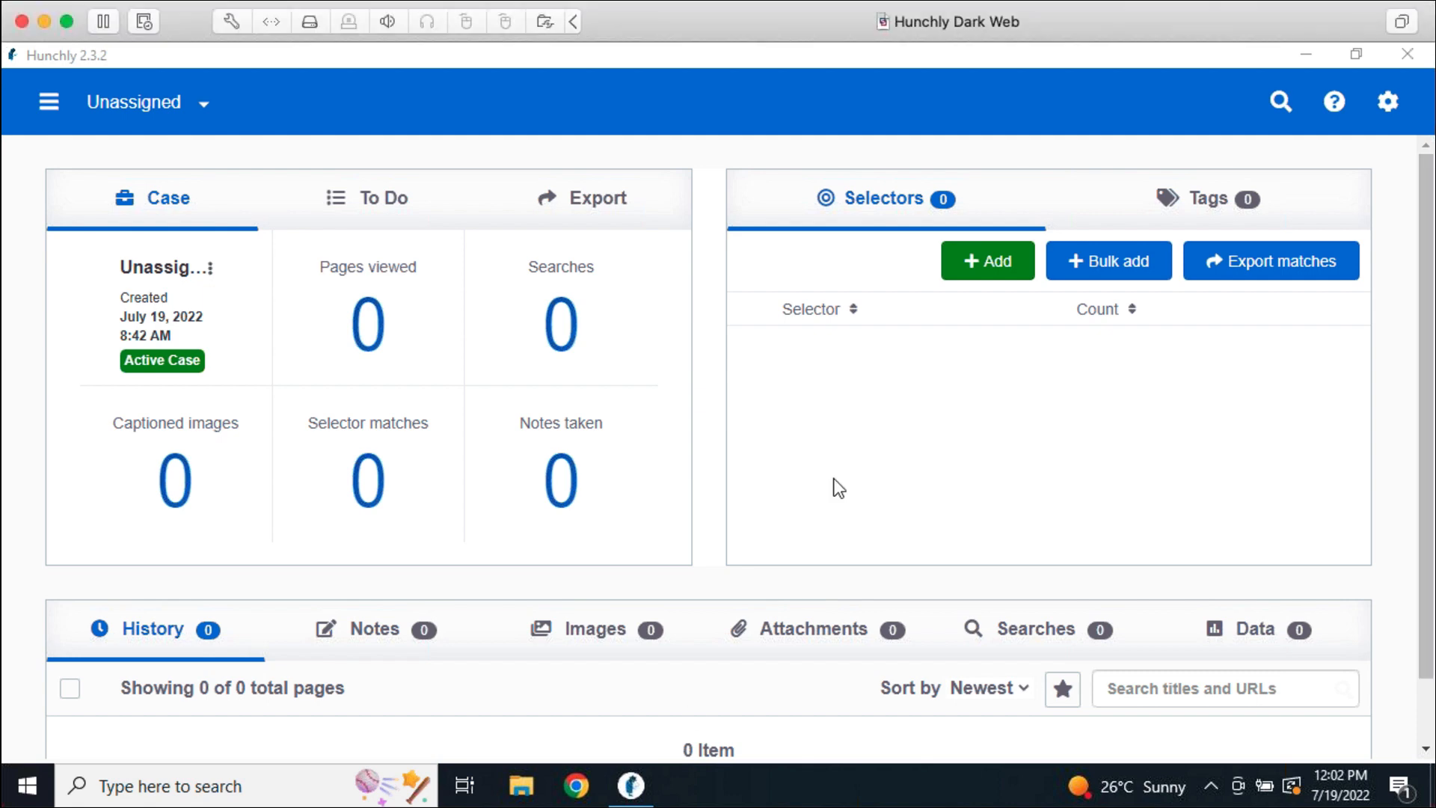
{"action": "left_click", "coordinate": [833, 407]}
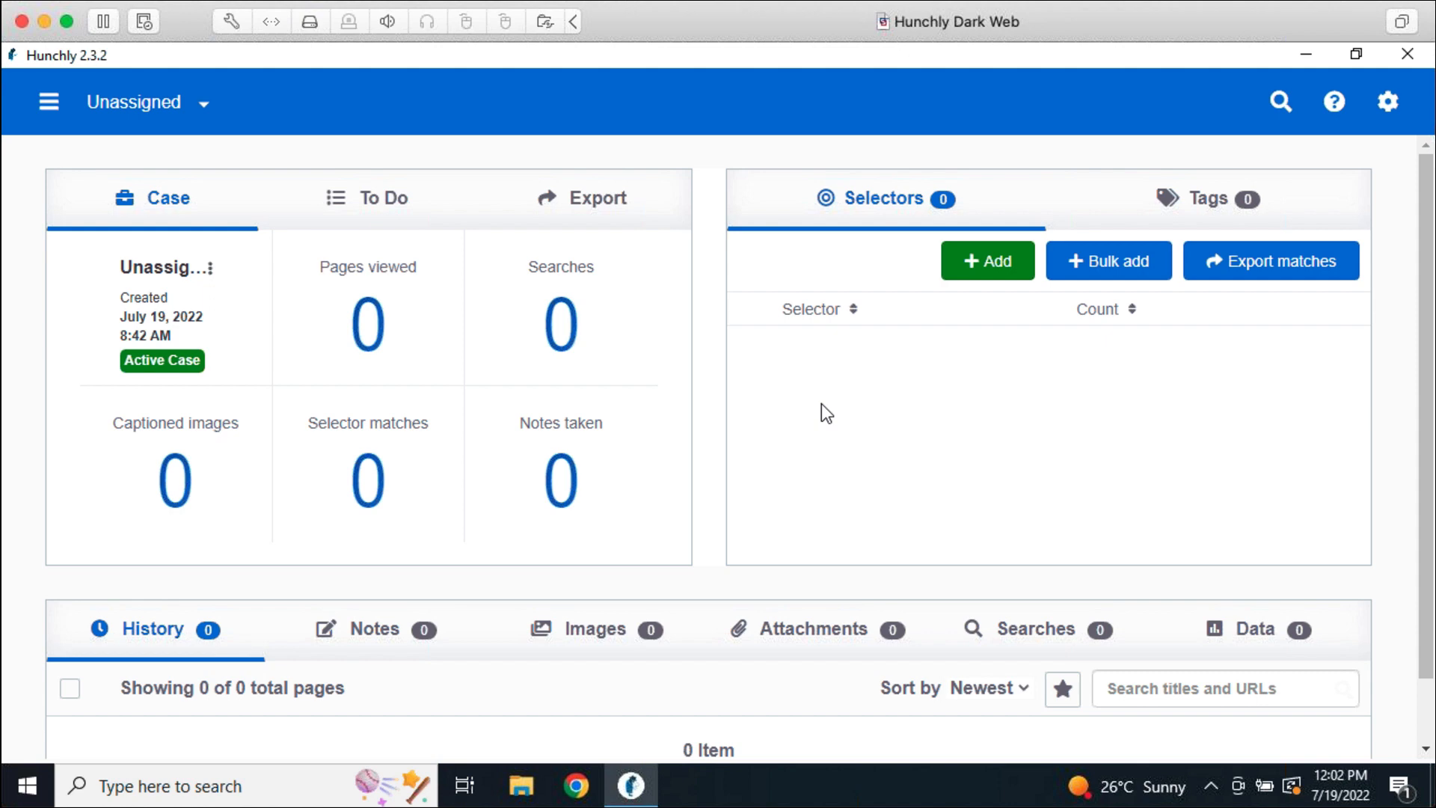
{"action": "key", "text": "super+d"}
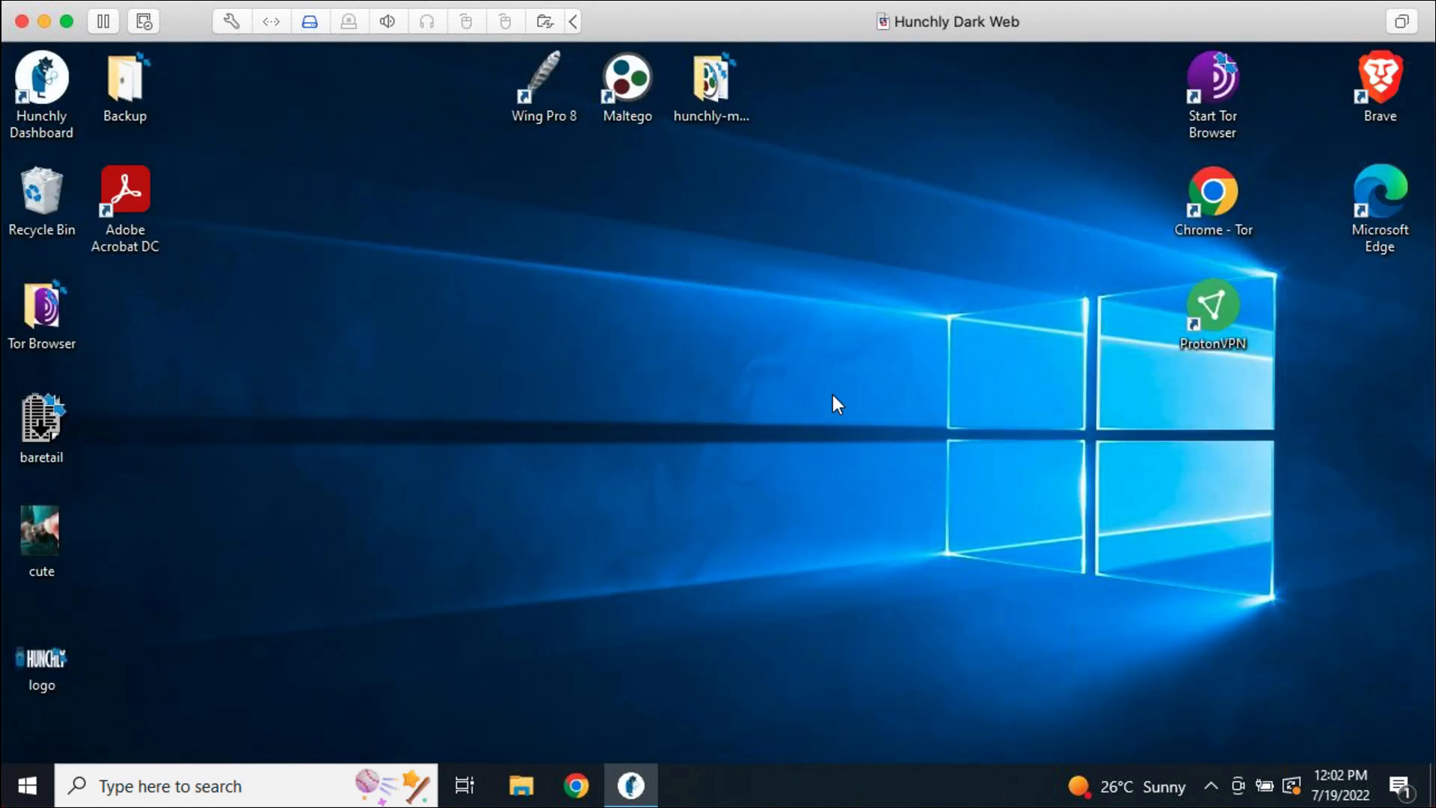
Reopen the Hunchly dashboard from its desktop icon
{"action": "double_click", "coordinate": [49, 90]}
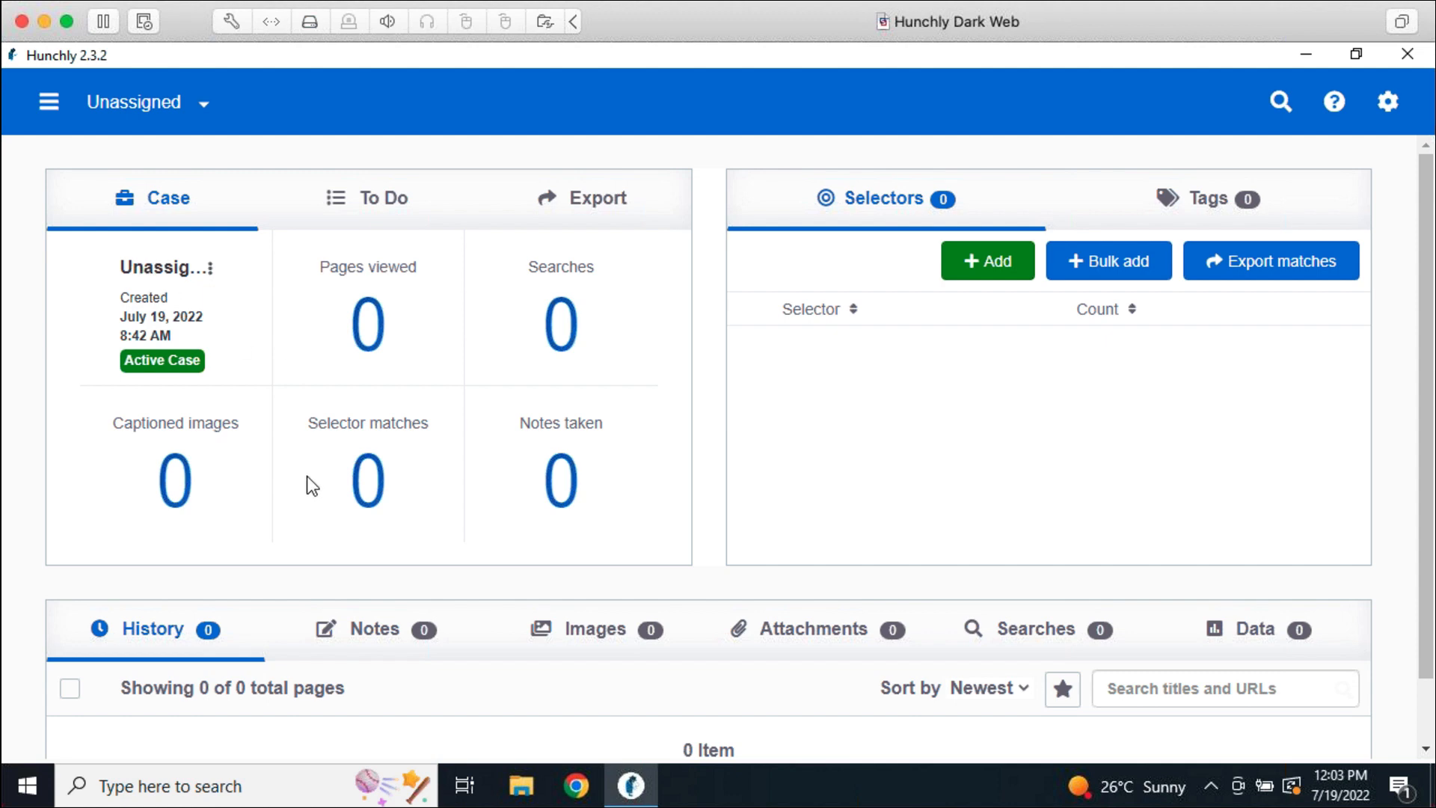
Add a new case named with the researched person's full name and save it
{"action": "left_click", "coordinate": [58, 113]}
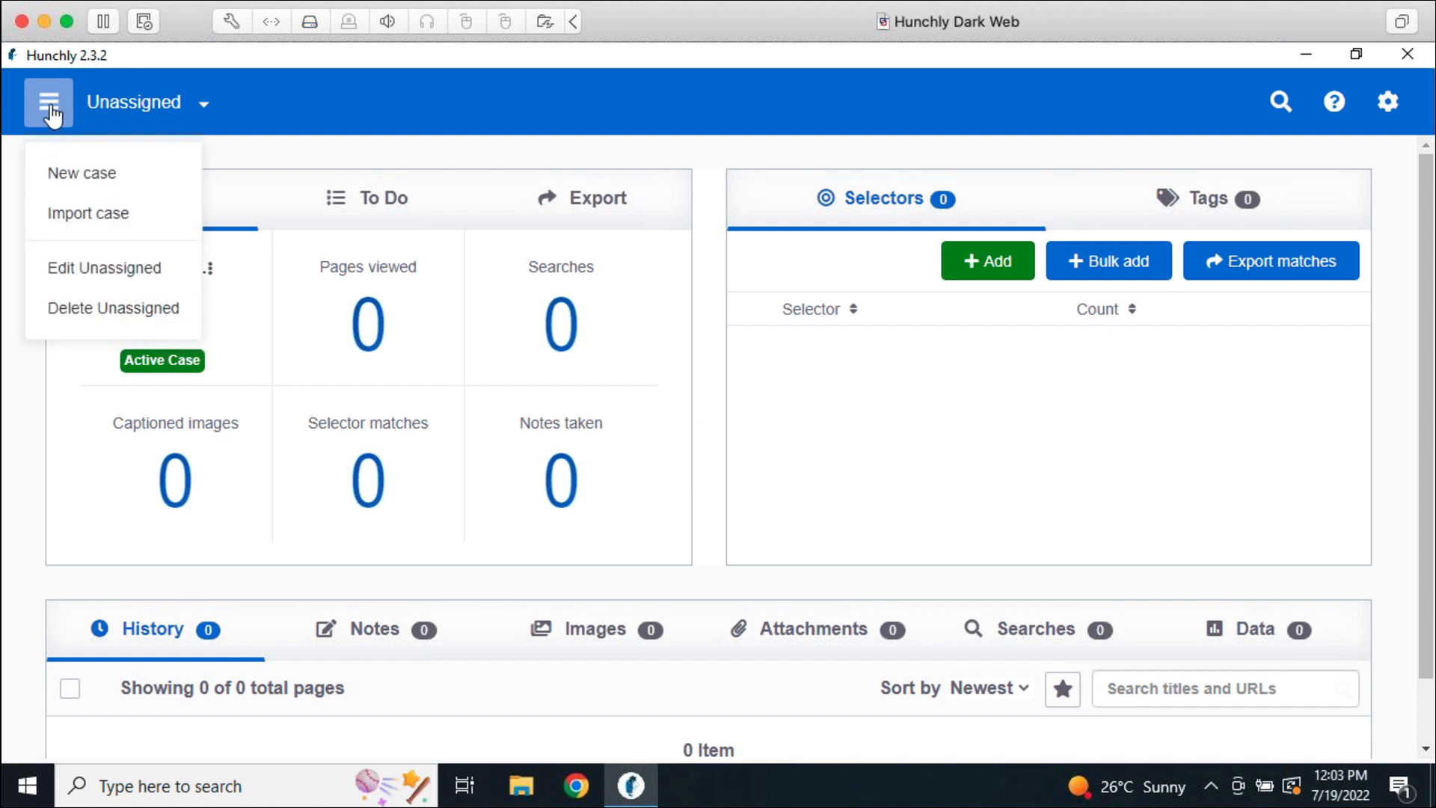
{"action": "left_click", "coordinate": [85, 179]}
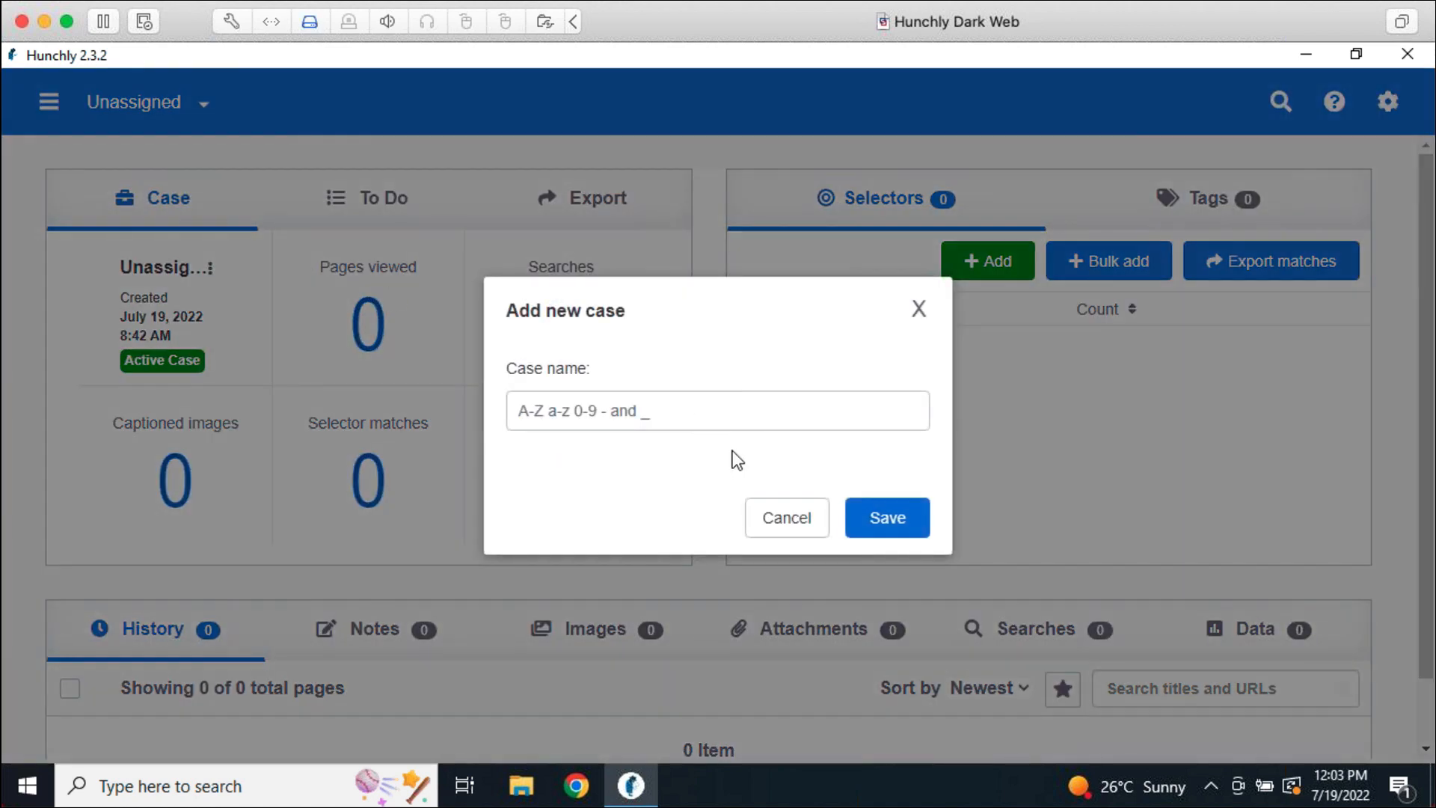
{"action": "left_click", "coordinate": [711, 410]}
{"action": "type", "text": "Justin Seitz"}
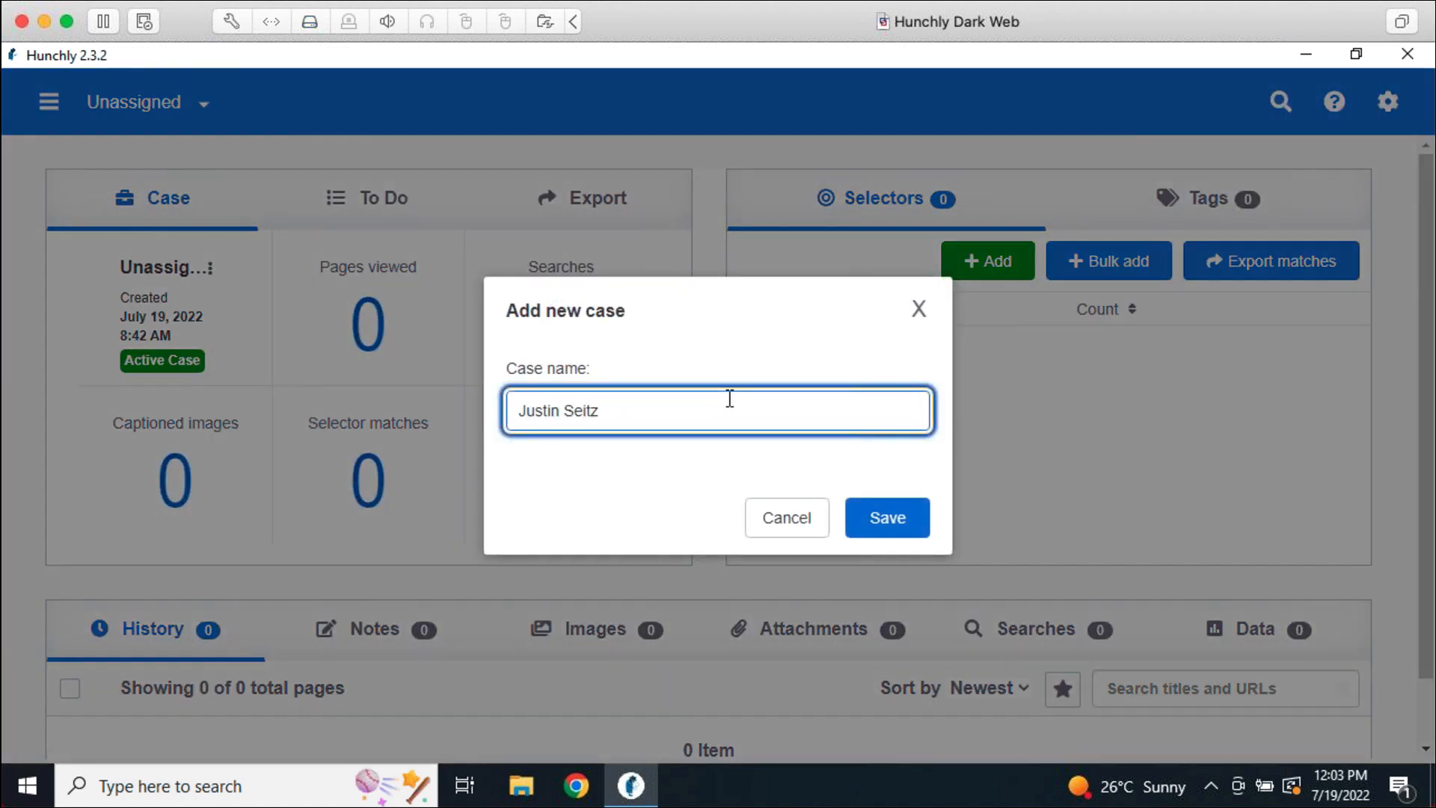
{"action": "left_click", "coordinate": [910, 530]}
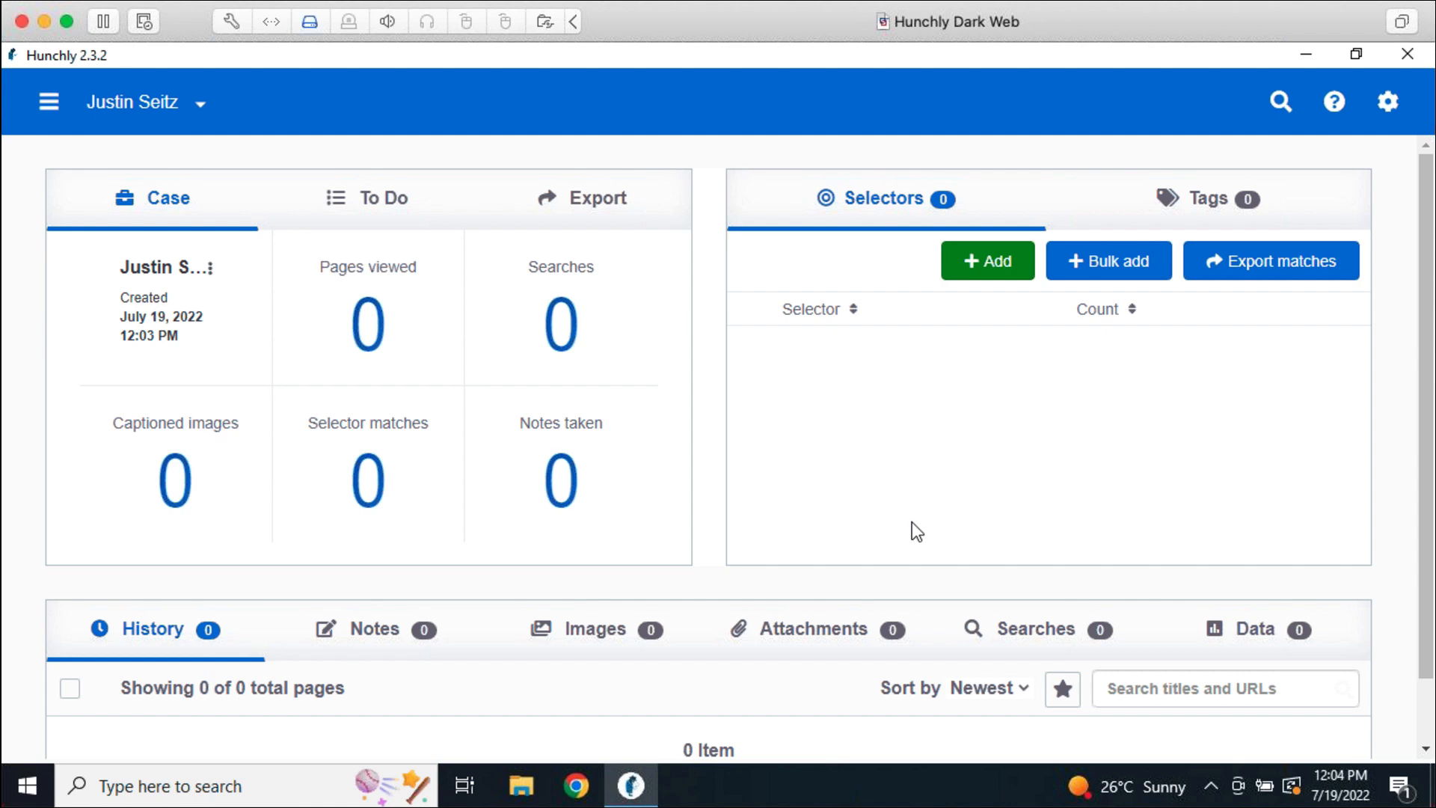
Launch Chrome, pin the Hunchly 2.0 extension to the toolbar, and open its panel
{"action": "left_click", "coordinate": [588, 791]}
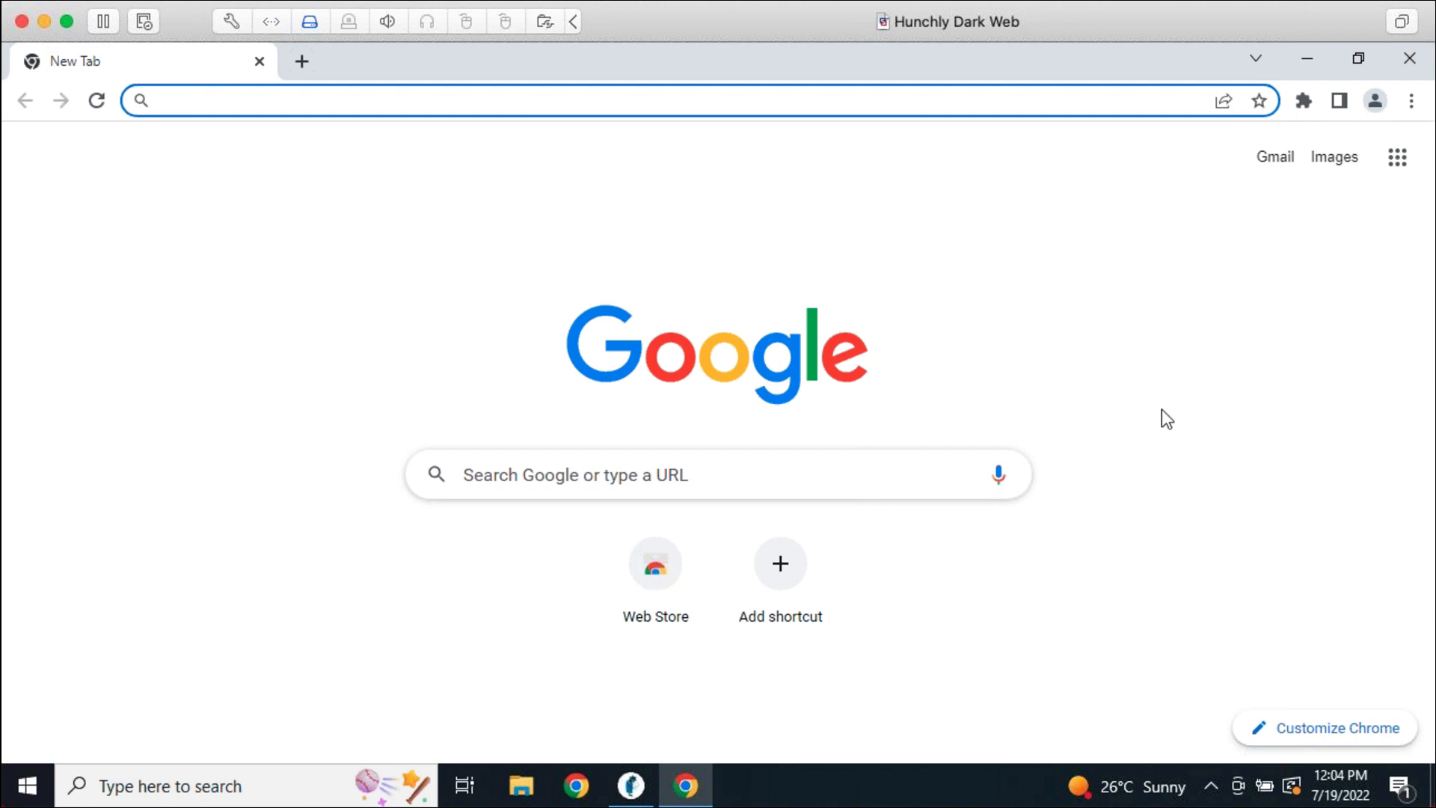
{"action": "left_click", "coordinate": [1305, 102]}
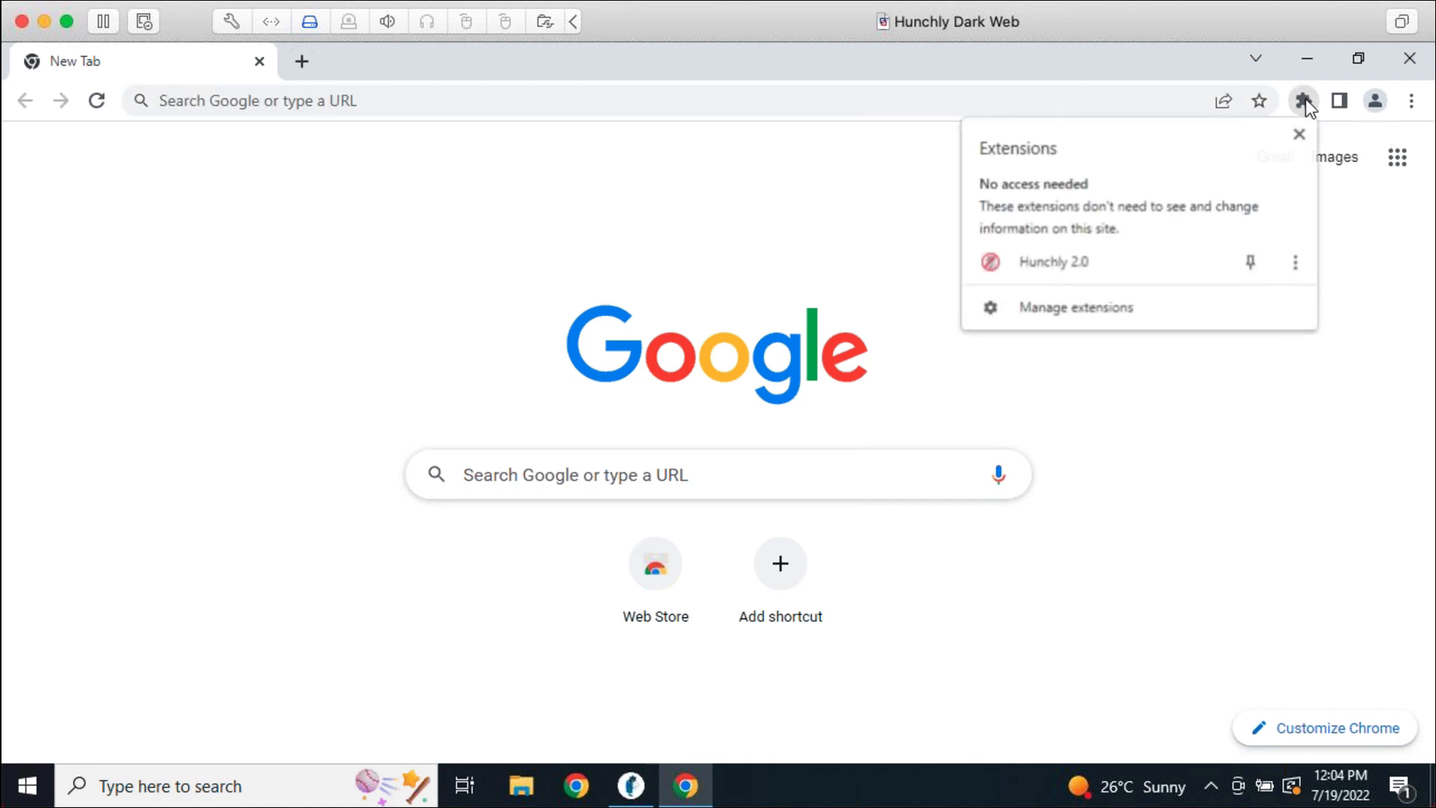
{"action": "left_click", "coordinate": [1252, 261]}
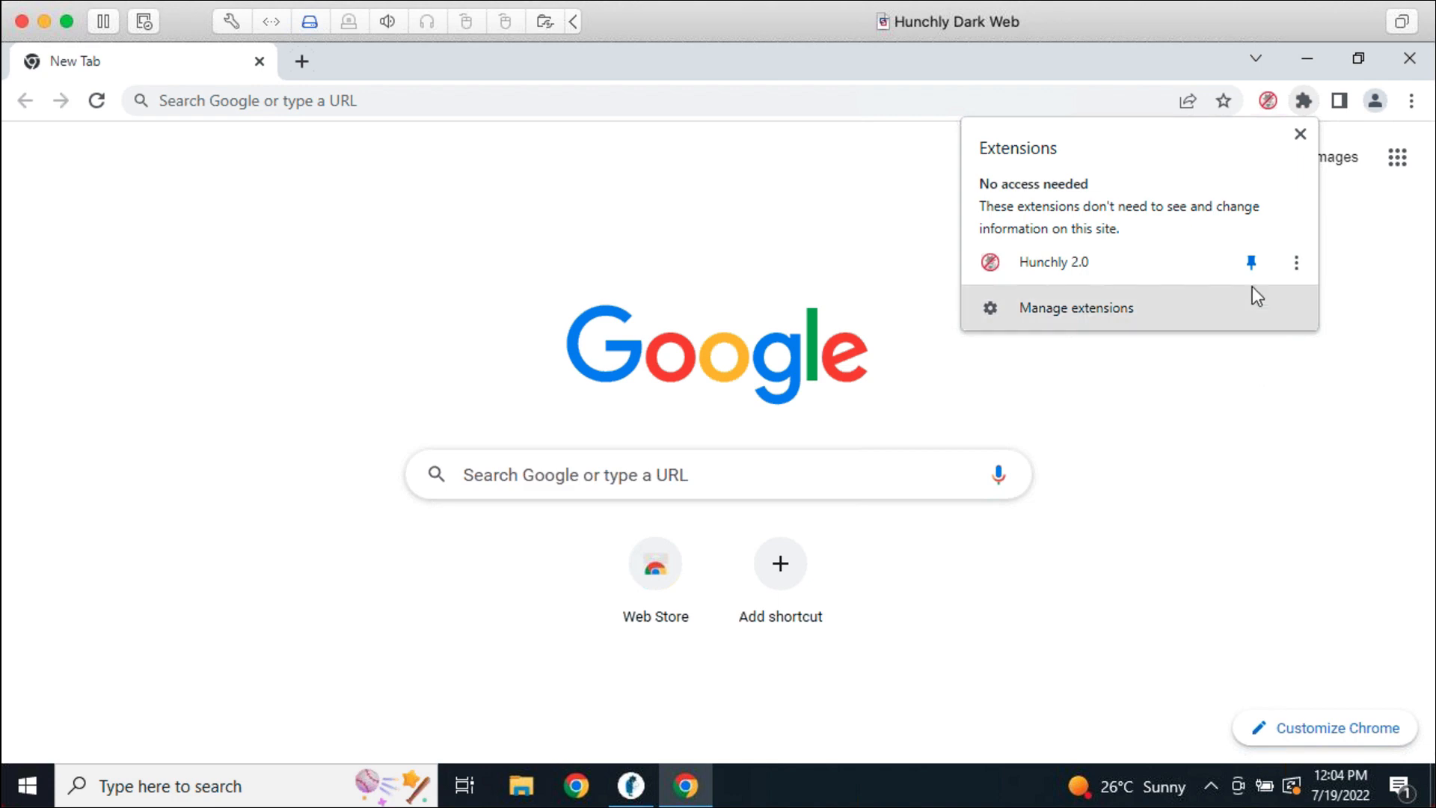
{"action": "left_click", "coordinate": [1268, 335]}
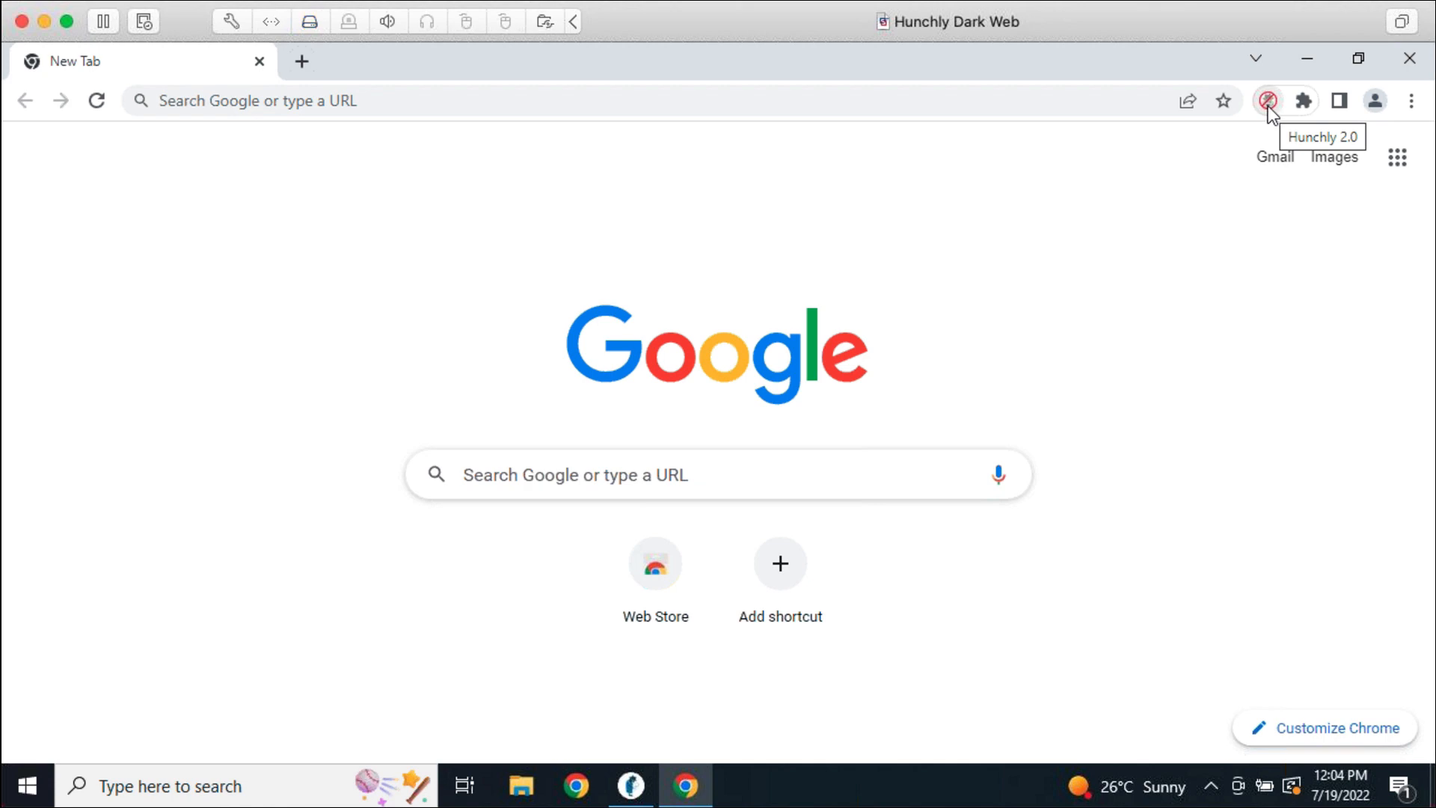
{"action": "left_click", "coordinate": [1268, 101]}
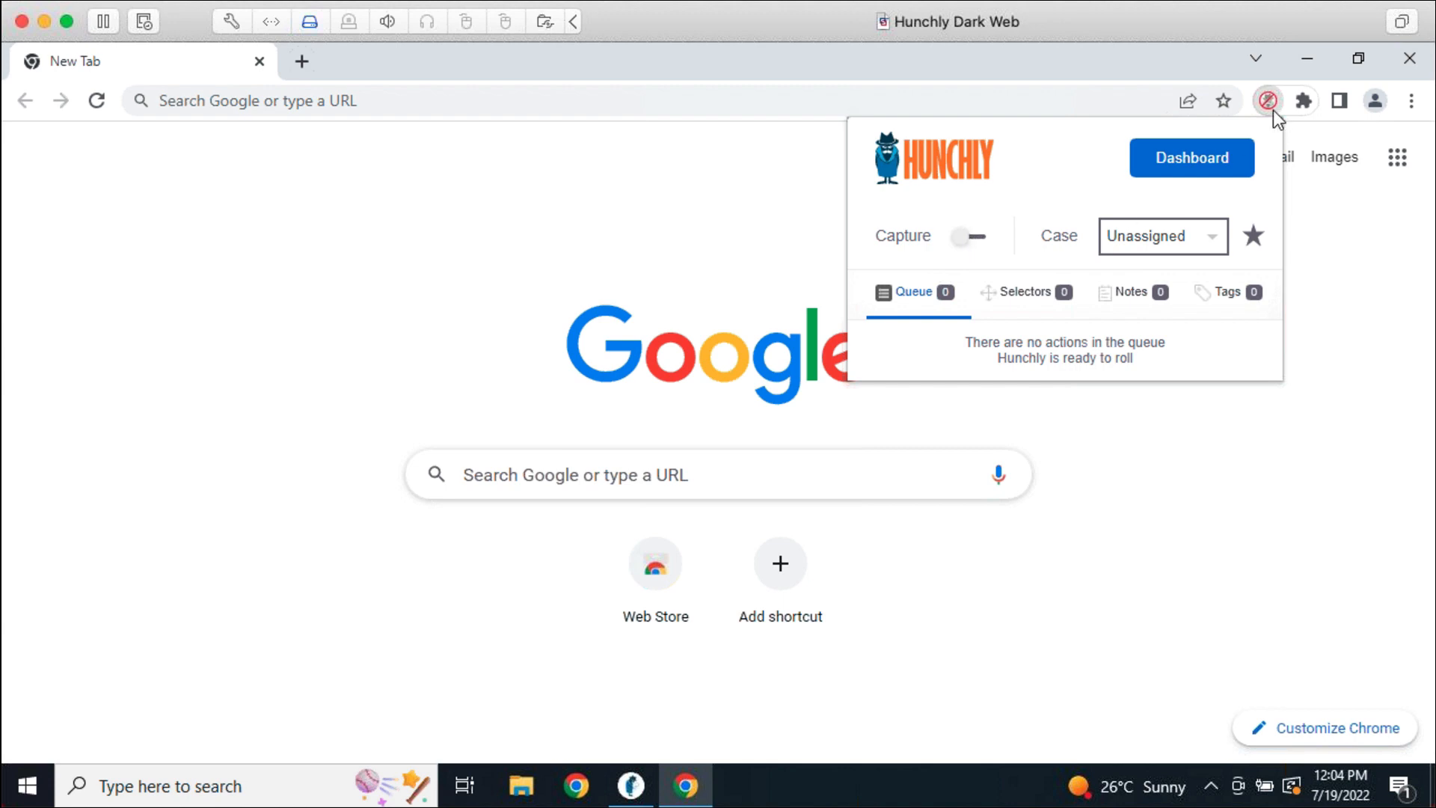
Switch Hunchly capture on and select the newly created case as the capture target
{"action": "left_click", "coordinate": [967, 241]}
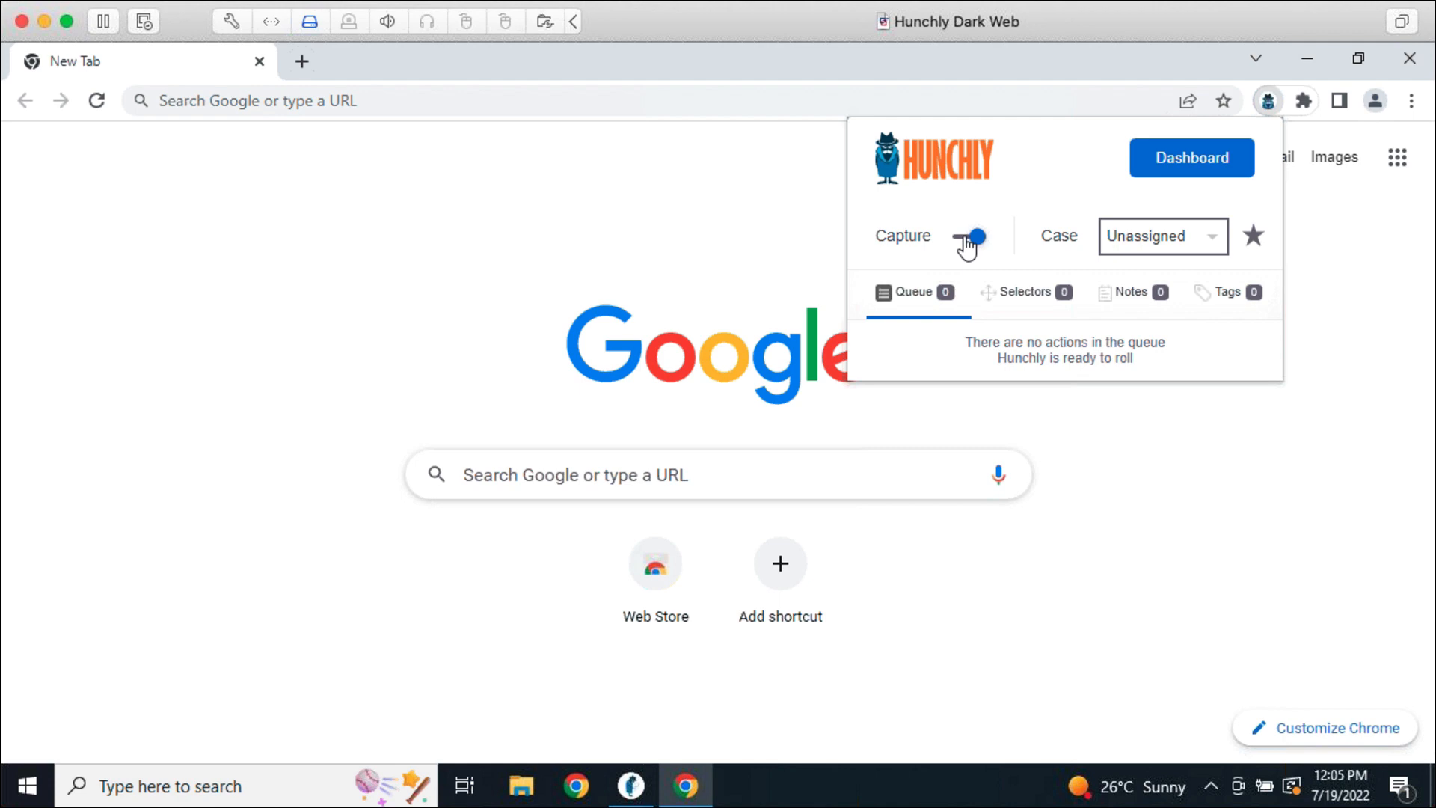
{"action": "left_click", "coordinate": [968, 238]}
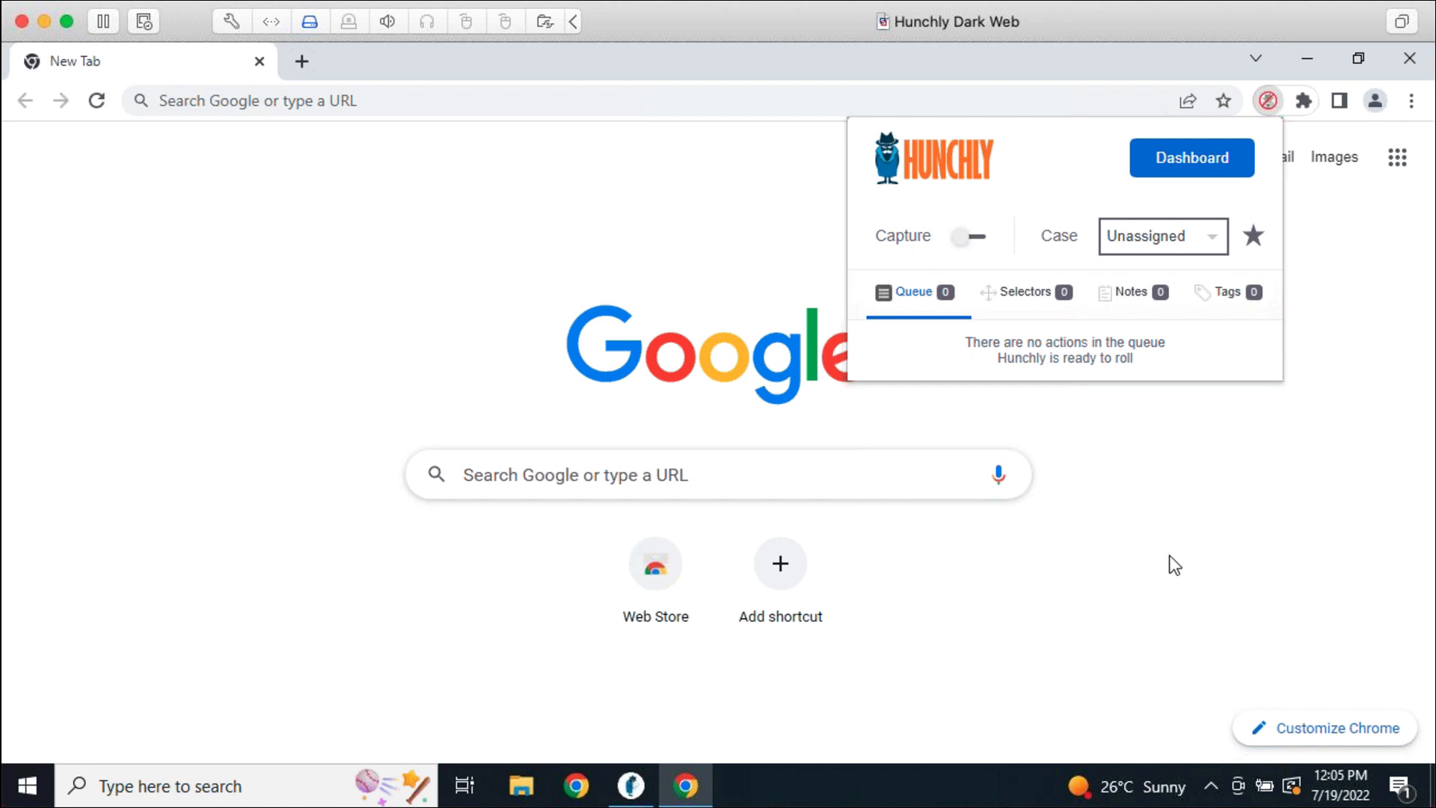
{"action": "left_click", "coordinate": [979, 237]}
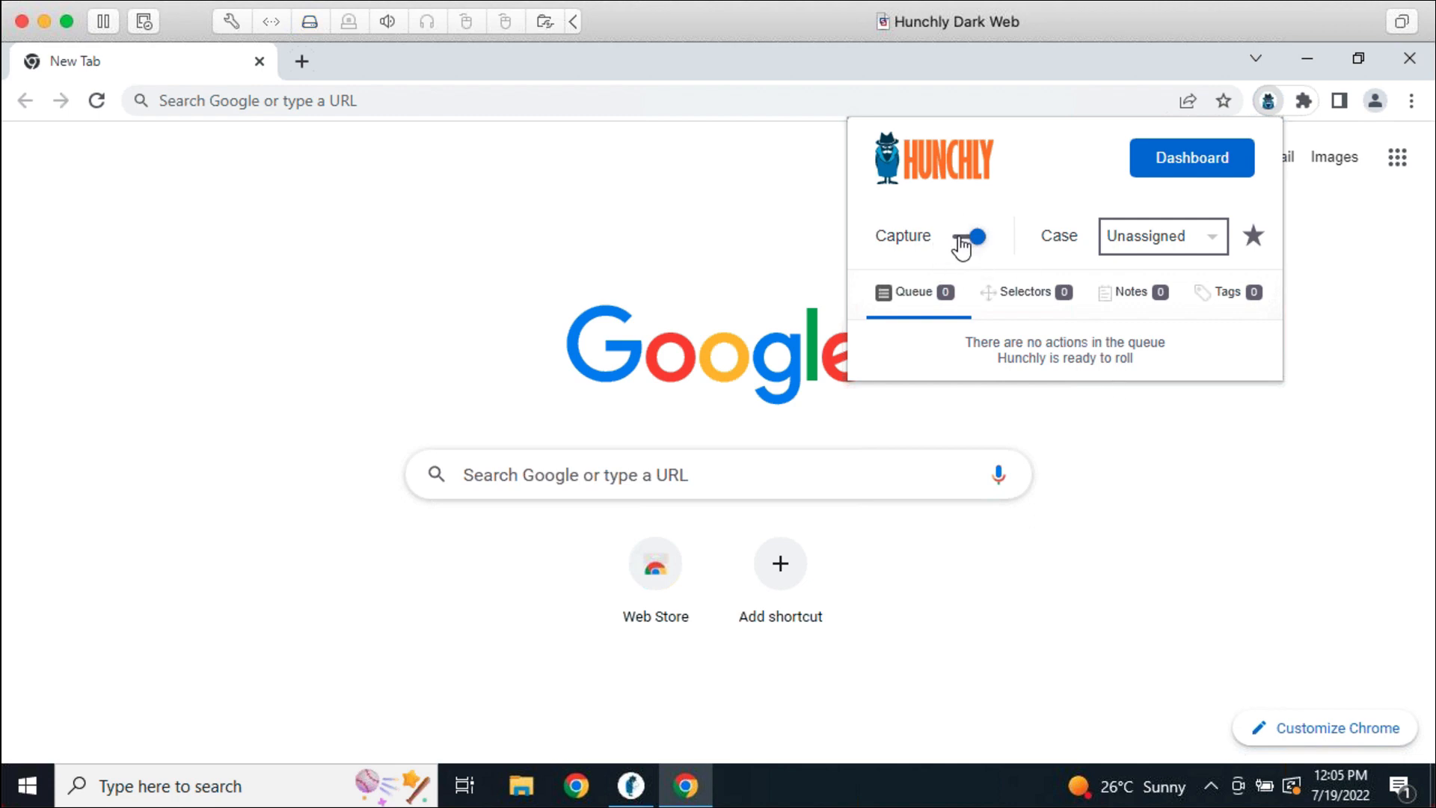
{"action": "left_click", "coordinate": [1183, 254]}
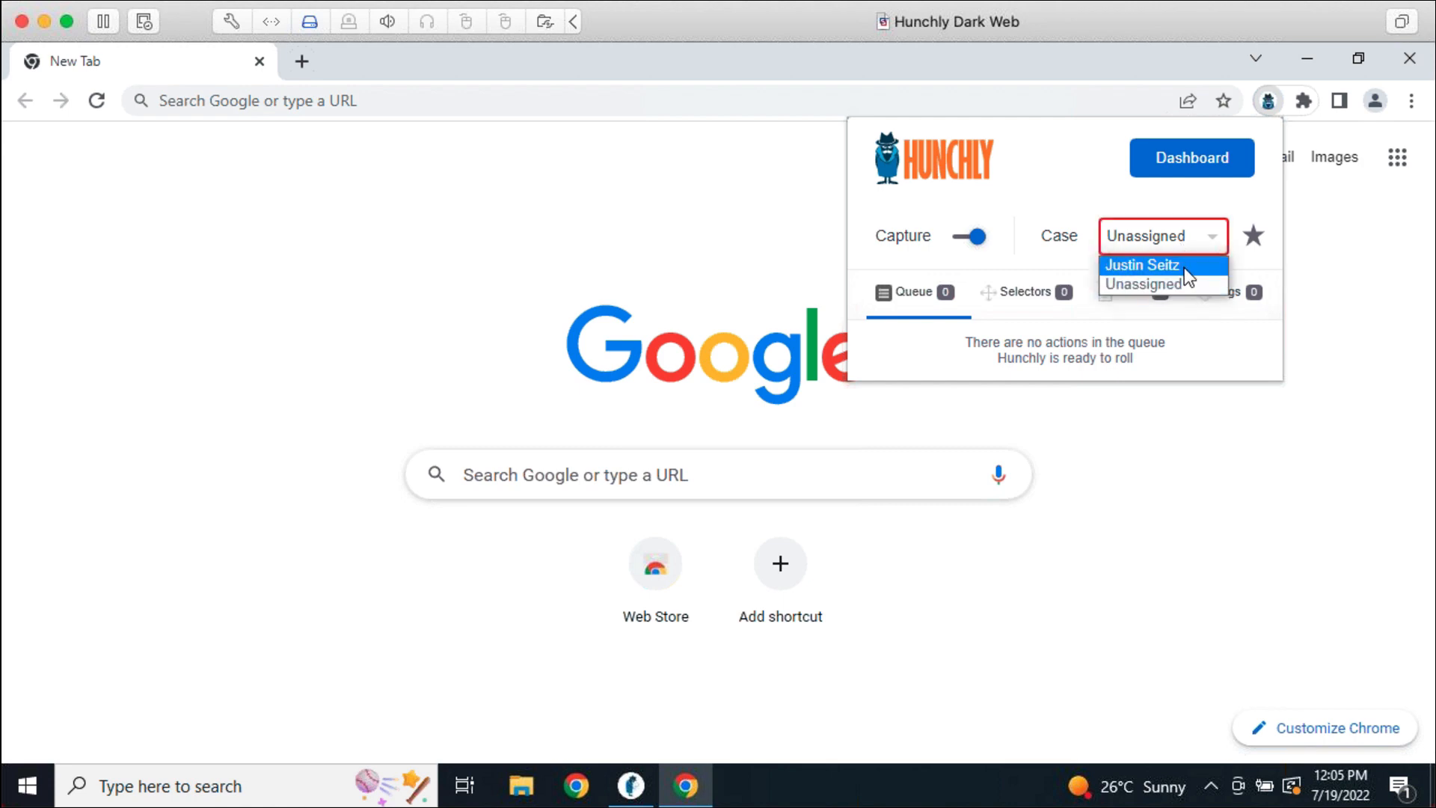
{"action": "left_click", "coordinate": [1183, 265]}
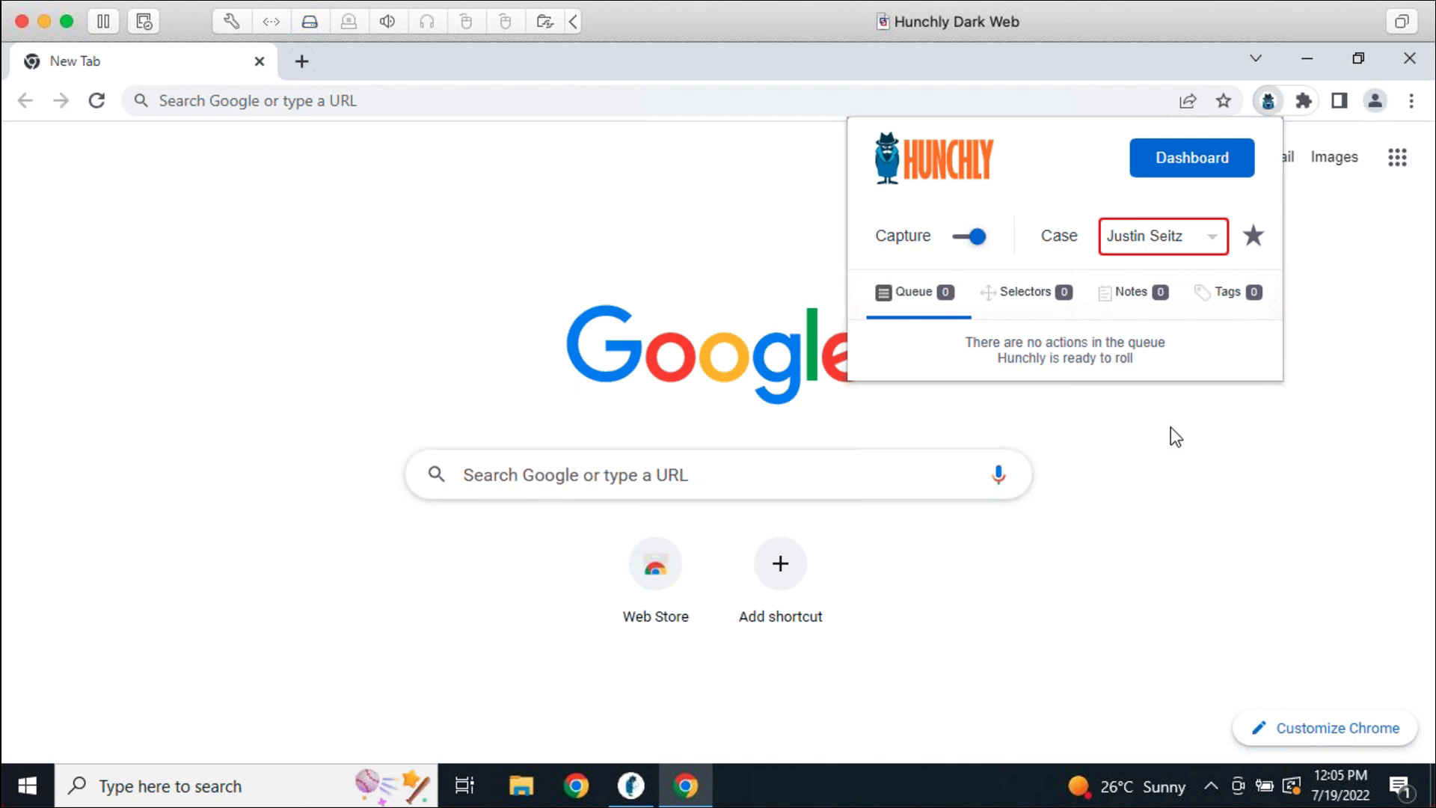
{"action": "left_click", "coordinate": [1198, 469]}
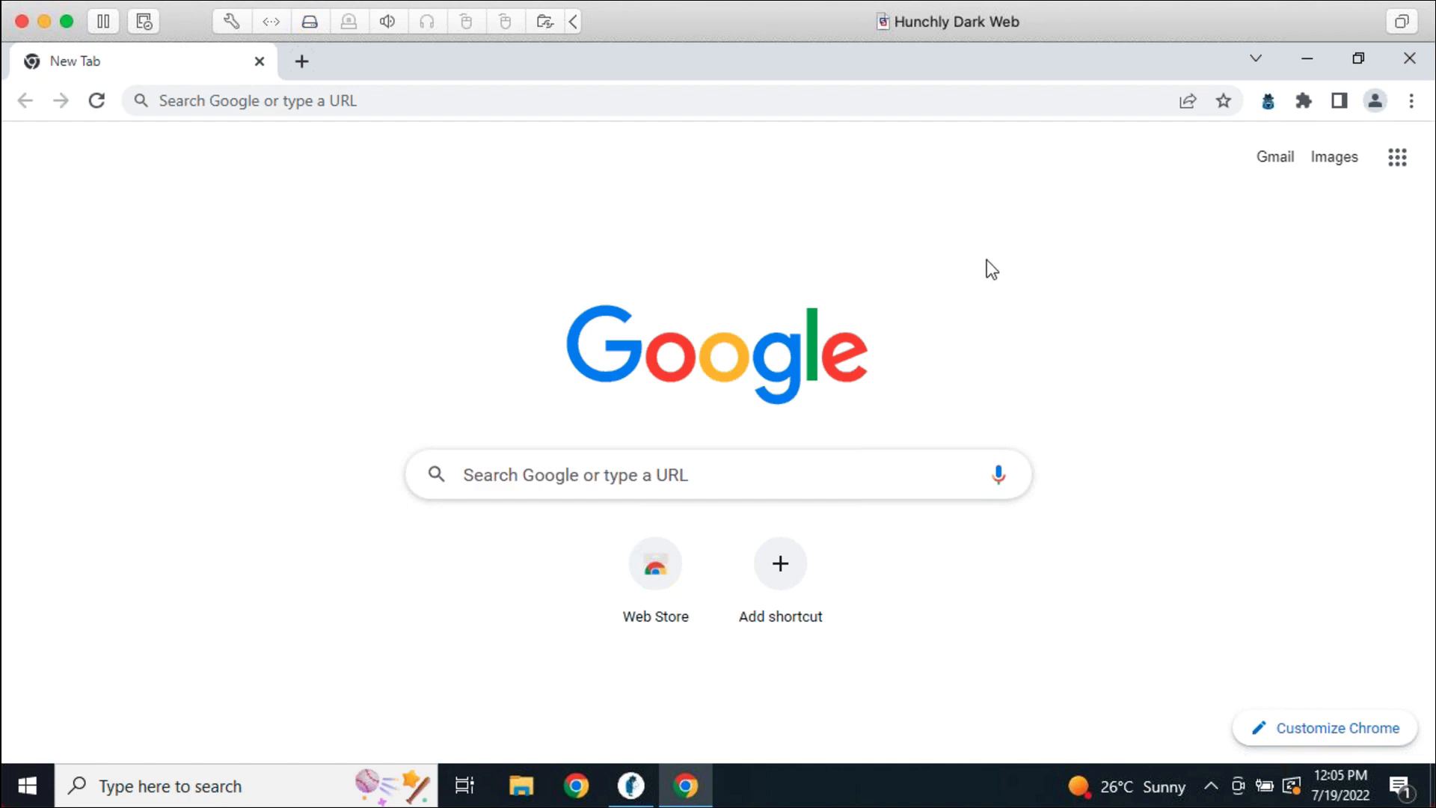
Load google.com in Chrome
{"action": "left_click", "coordinate": [495, 103]}
{"action": "type", "text": "goog"}
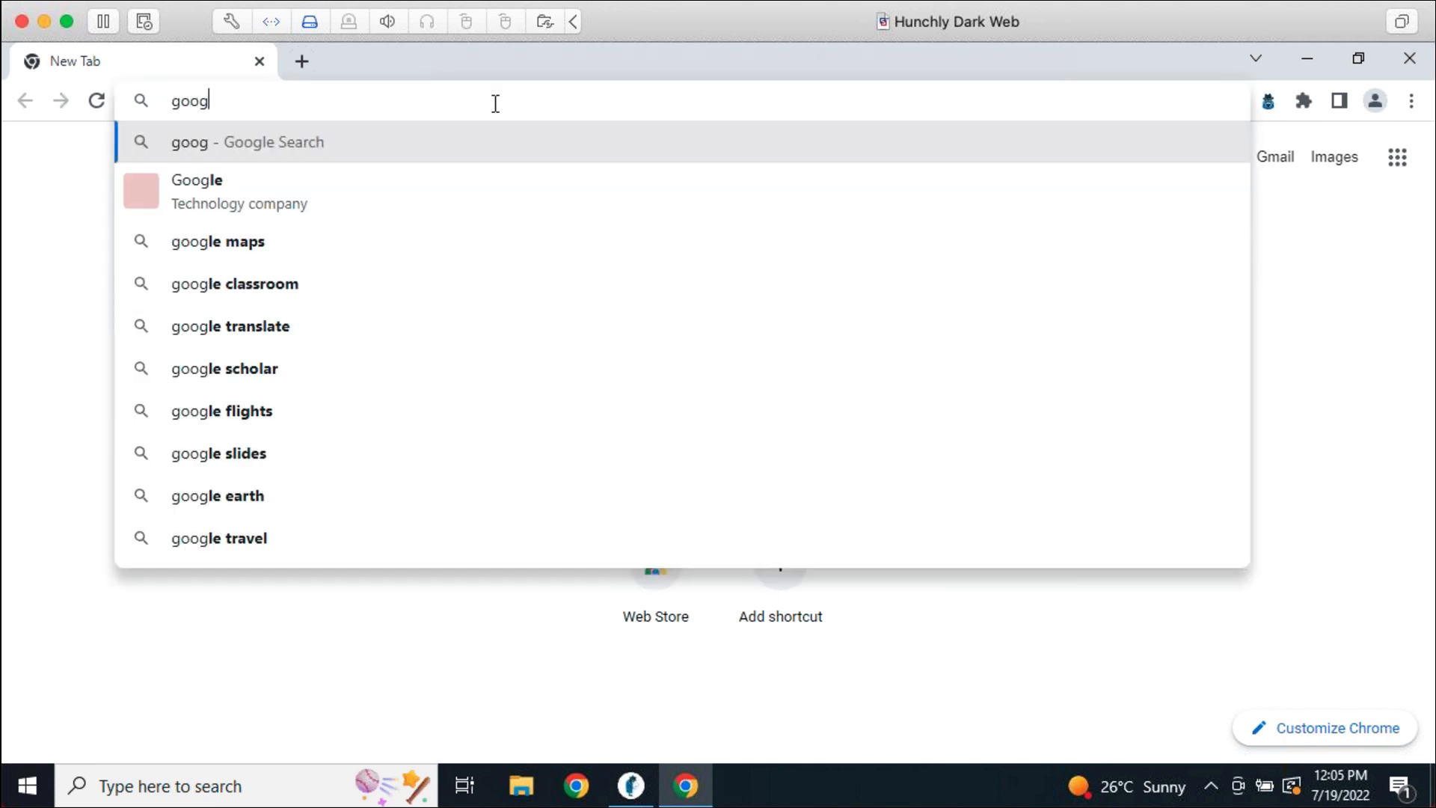
{"action": "type", "text": "le.com"}
{"action": "key", "text": "Return"}
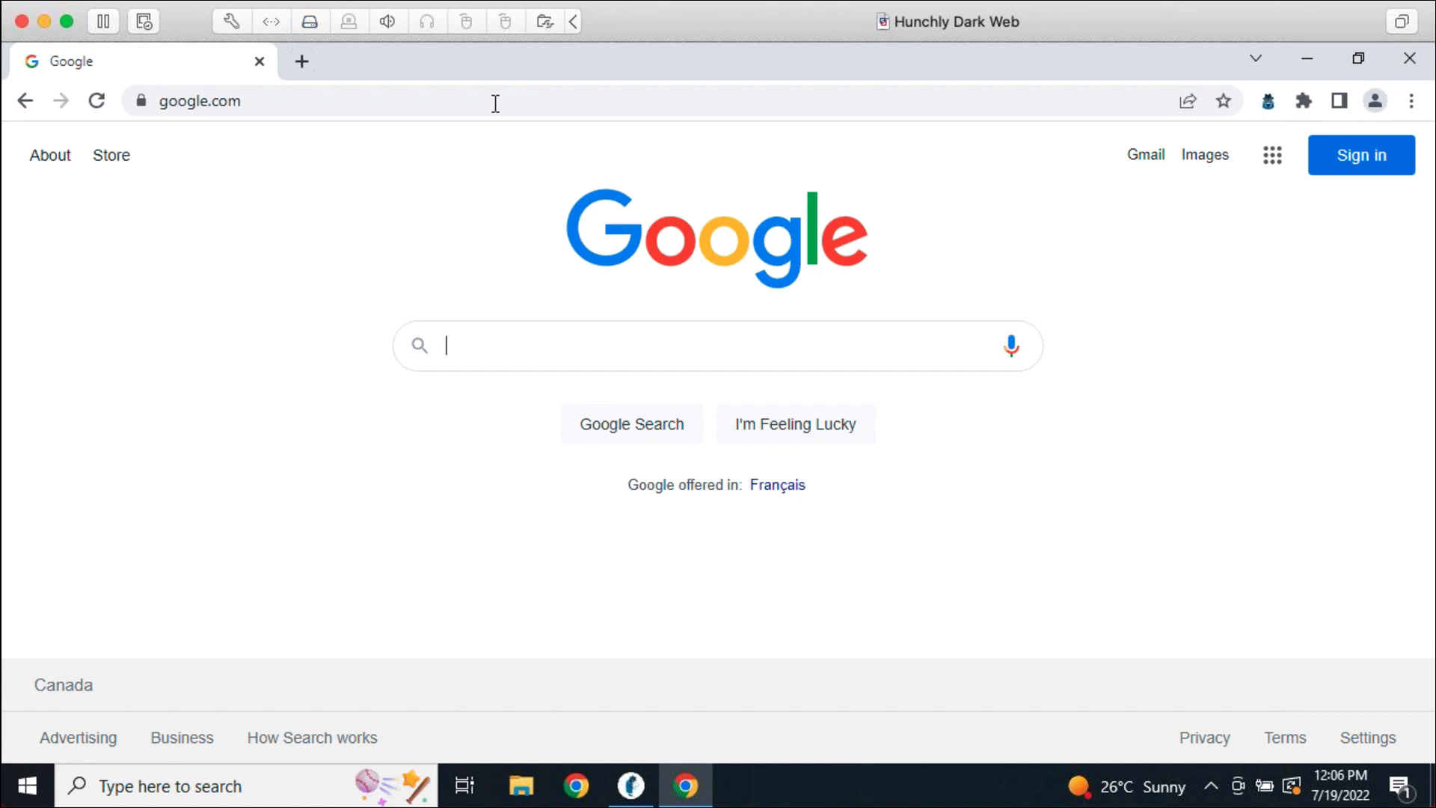
Search Google for the researched person's name and scroll through the results
{"action": "type", "text": "justin seitz"}
{"action": "key", "text": "Return"}
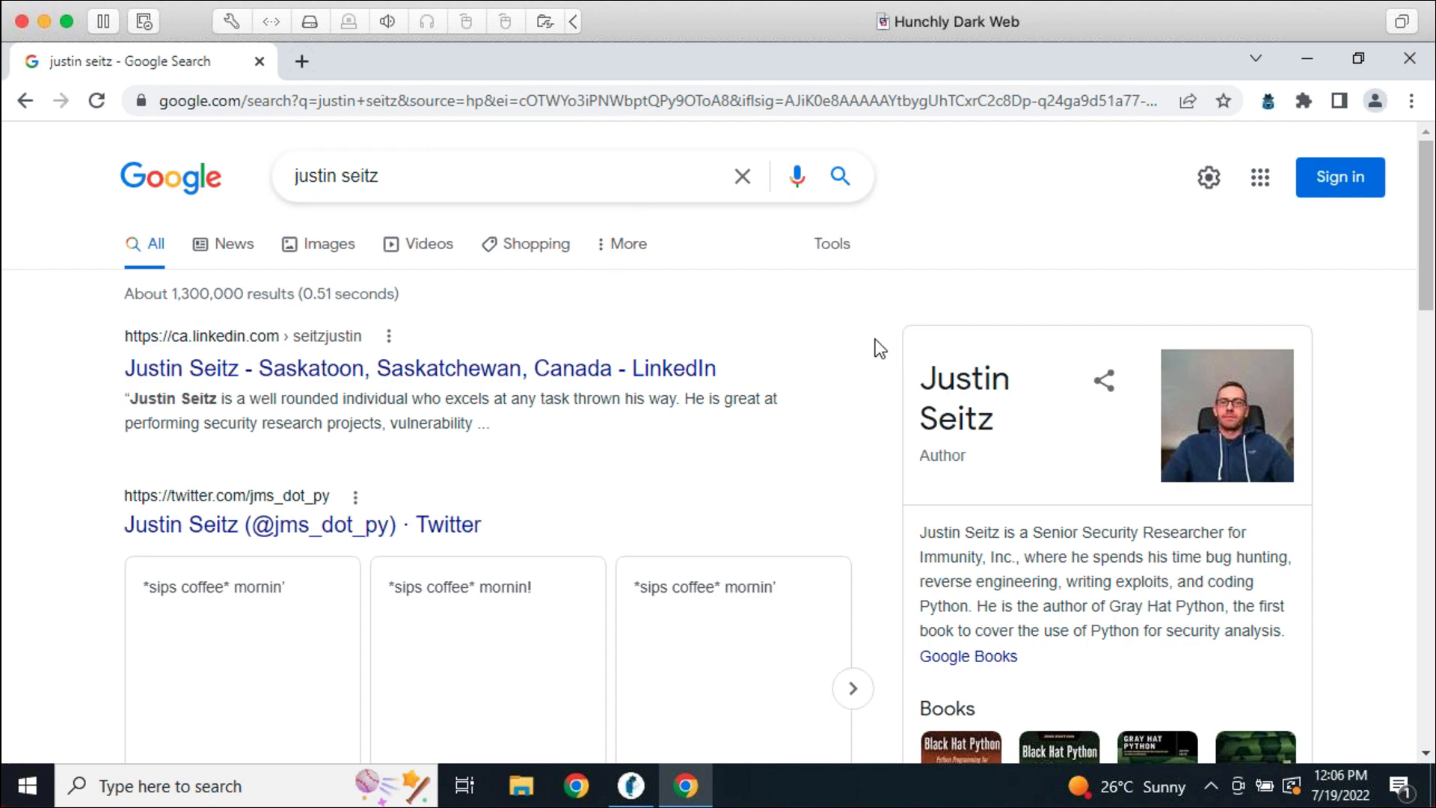
{"action": "scroll", "coordinate": [837, 374], "scroll_direction": "down", "scroll_amount": 10}
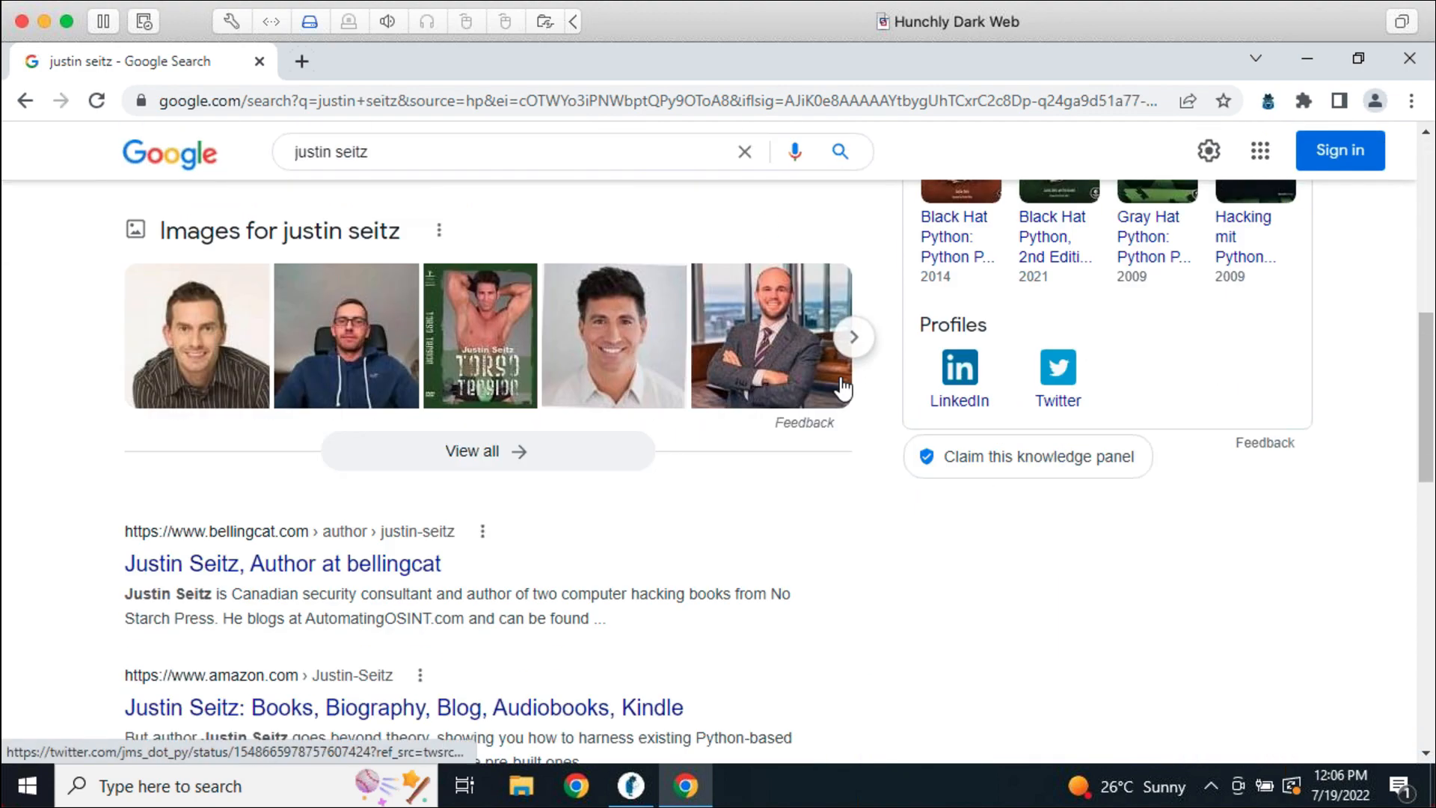
{"action": "scroll", "coordinate": [849, 398], "scroll_direction": "down", "scroll_amount": 5}
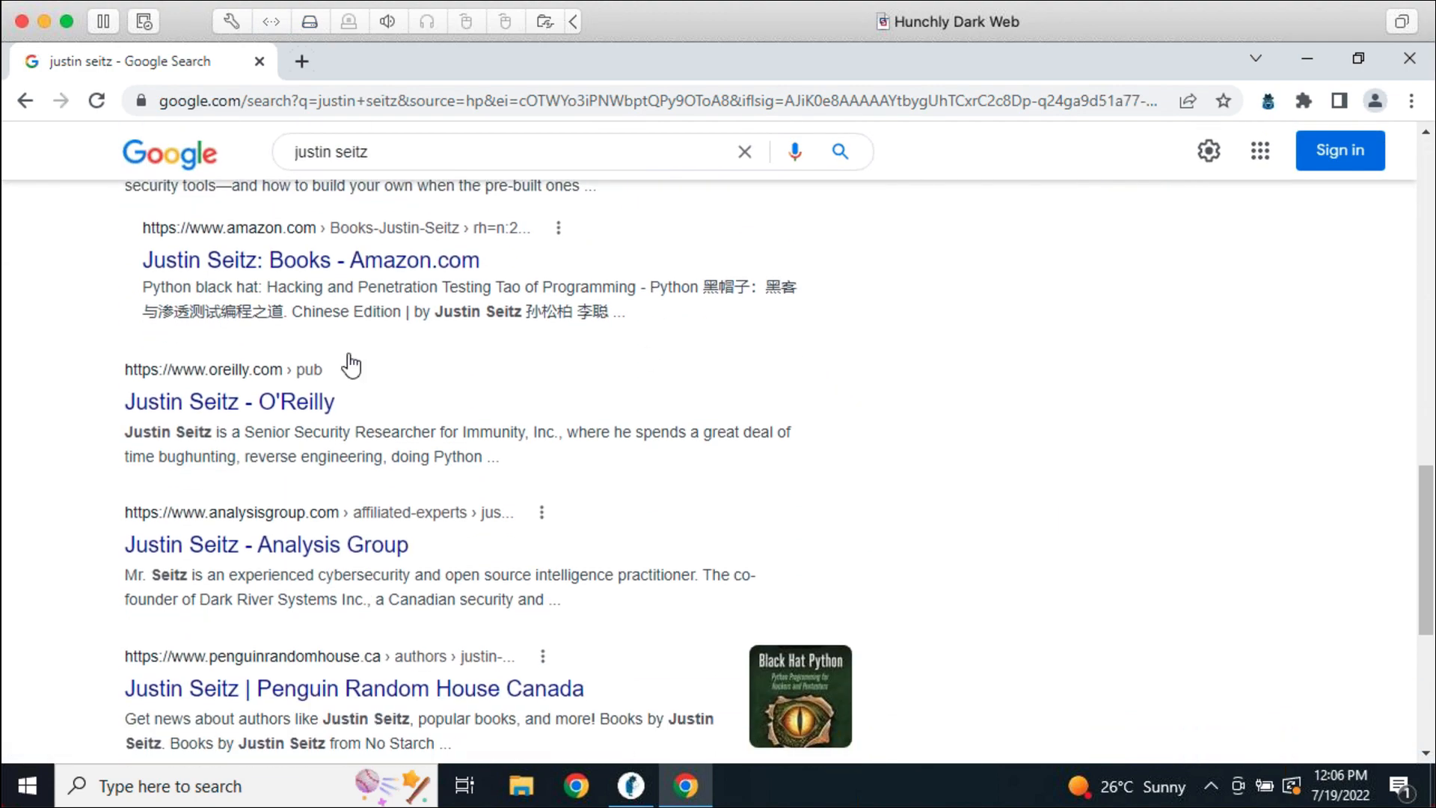
{"action": "scroll", "coordinate": [923, 486], "scroll_direction": "down", "scroll_amount": 5}
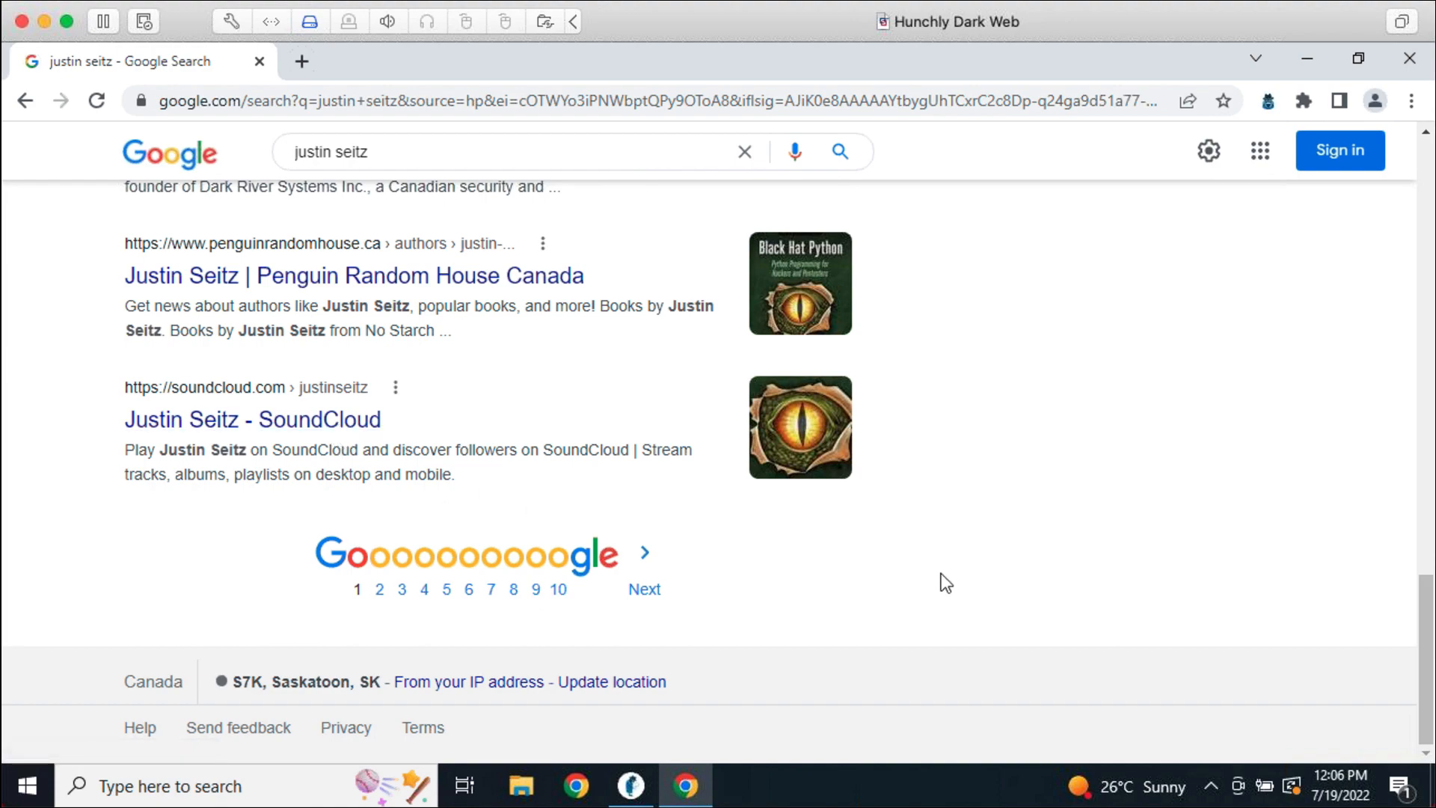
{"action": "scroll", "coordinate": [992, 585], "scroll_direction": "up", "scroll_amount": 20}
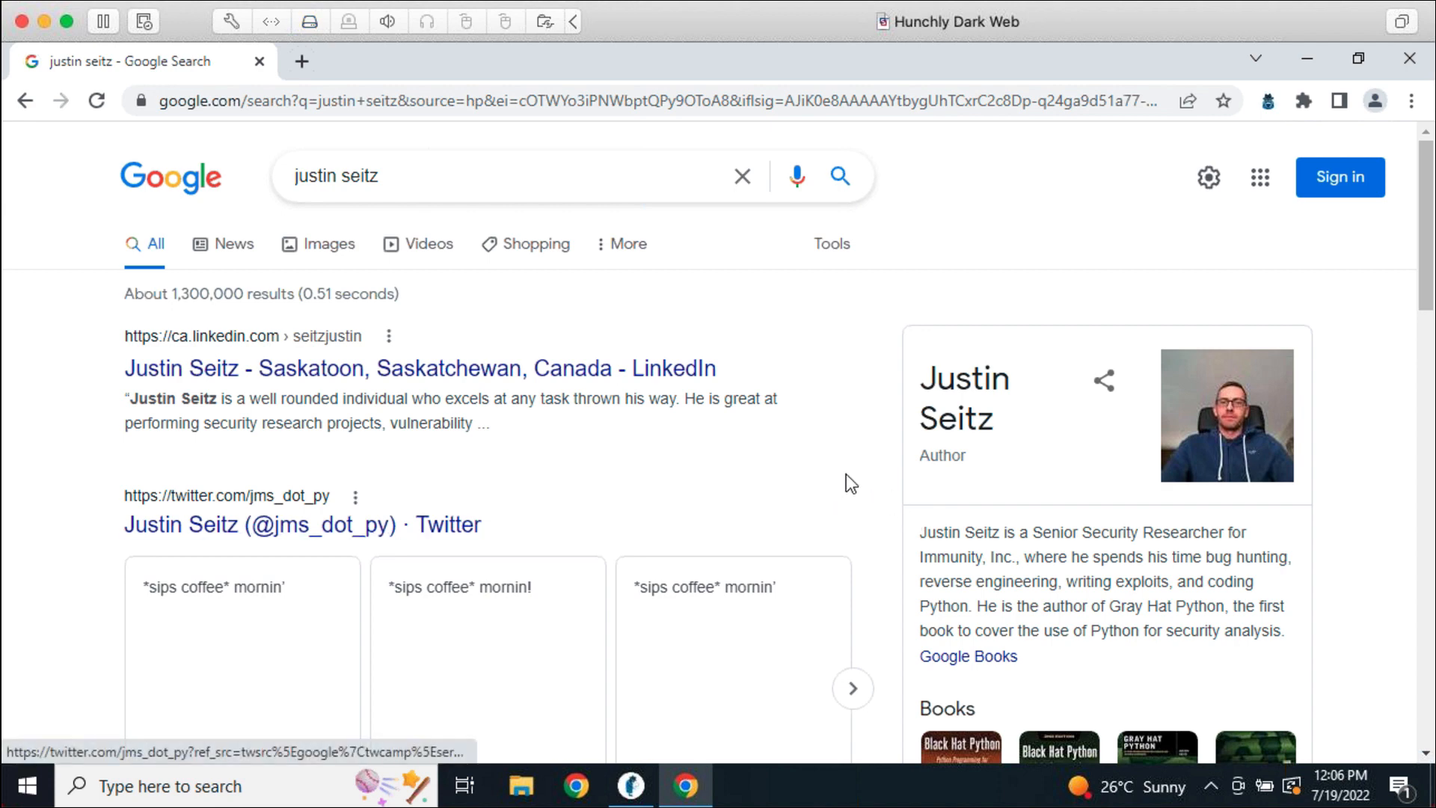
Back in Hunchly, scroll to the History tab and focus the Search titles and URLs box
{"action": "left_click", "coordinate": [635, 784]}
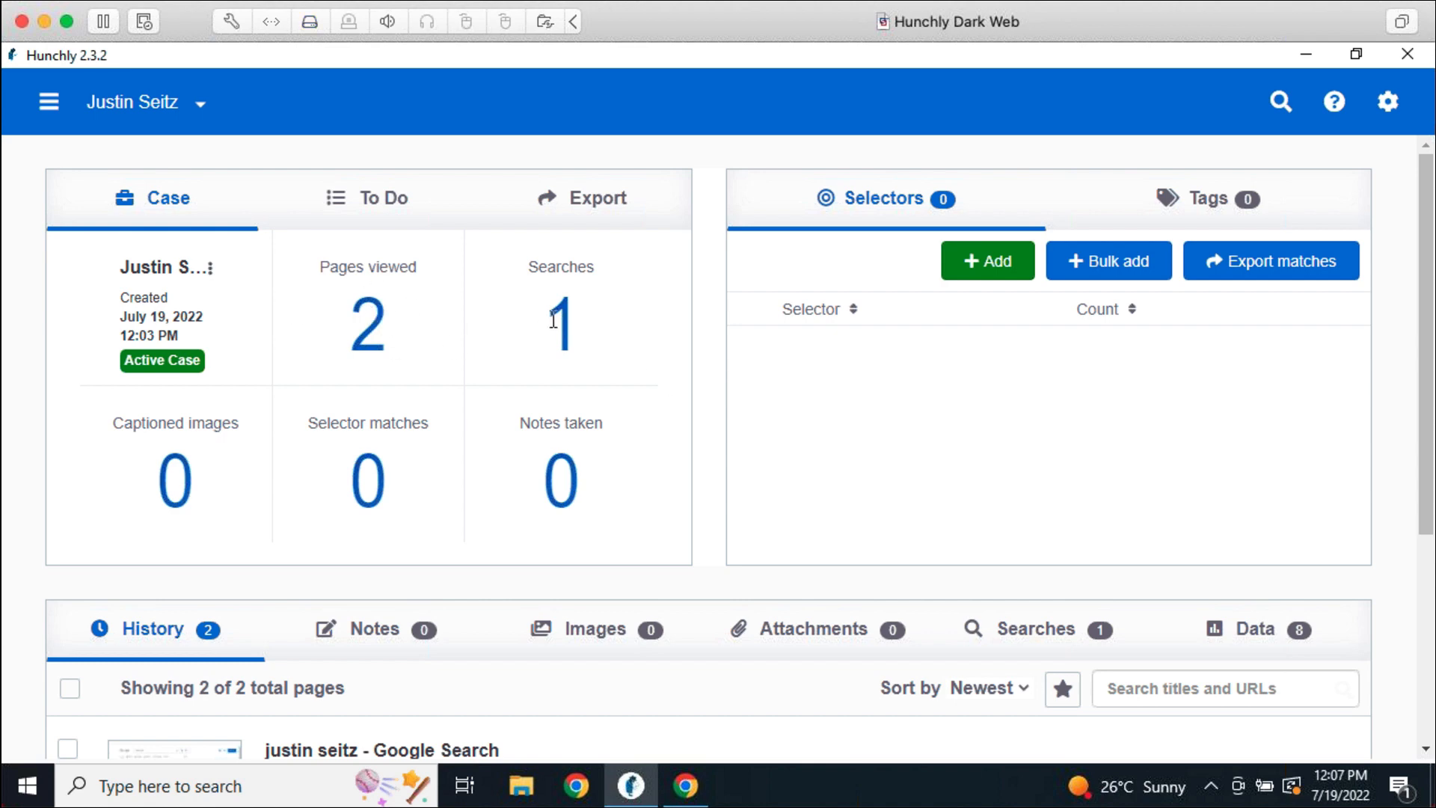
{"action": "scroll", "coordinate": [442, 486], "scroll_direction": "down", "scroll_amount": 3}
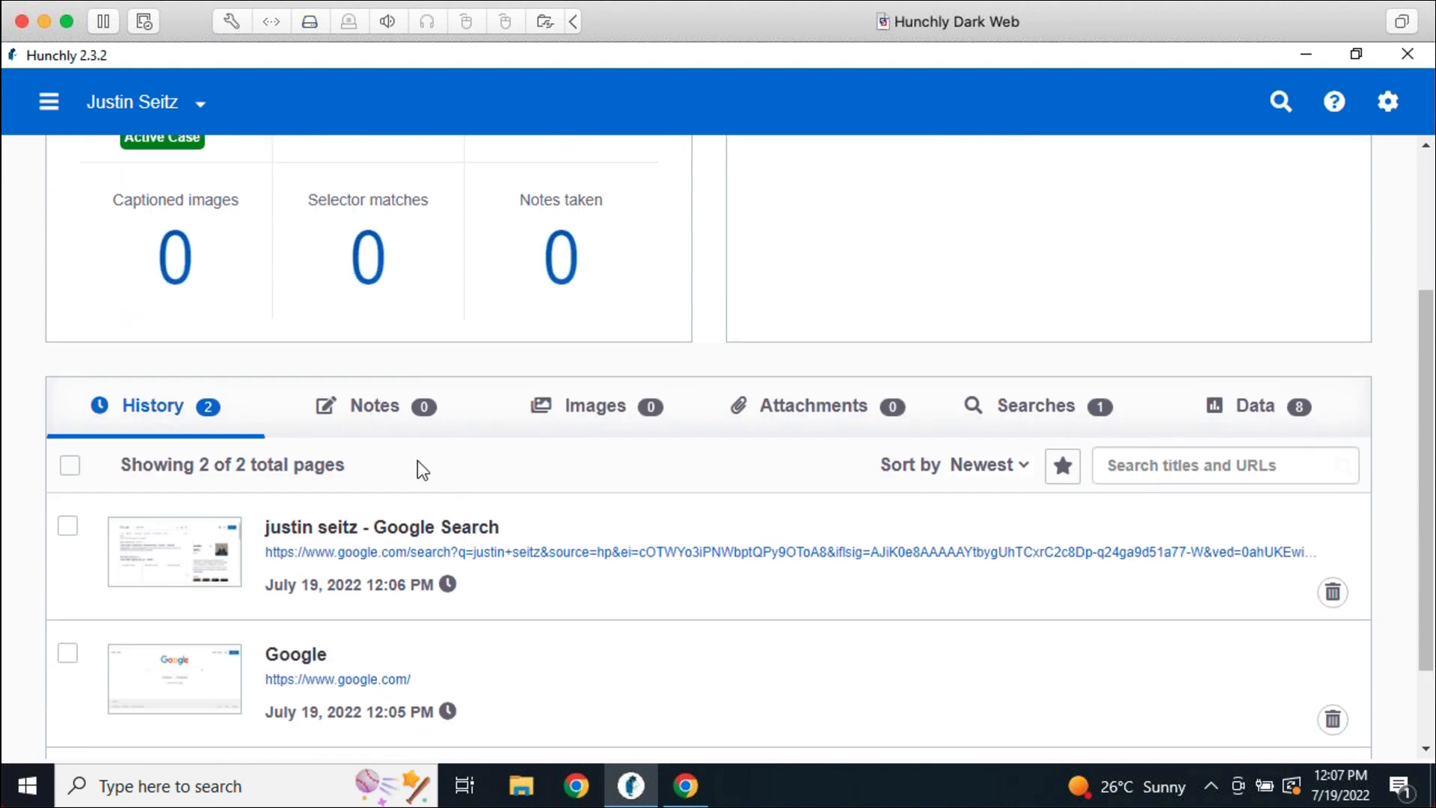
{"action": "scroll", "coordinate": [564, 657], "scroll_direction": "down", "scroll_amount": 2}
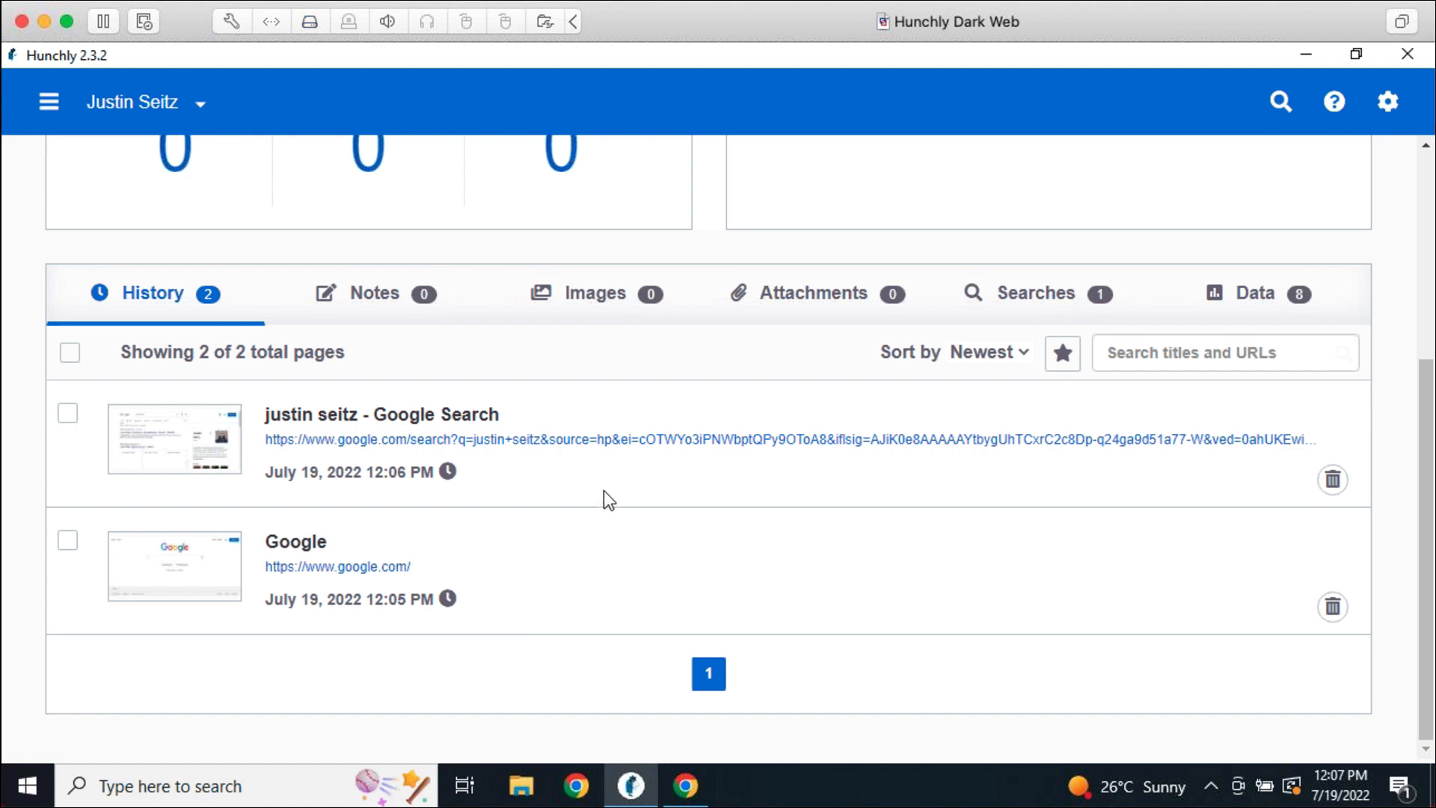
{"action": "left_click", "coordinate": [1161, 362]}
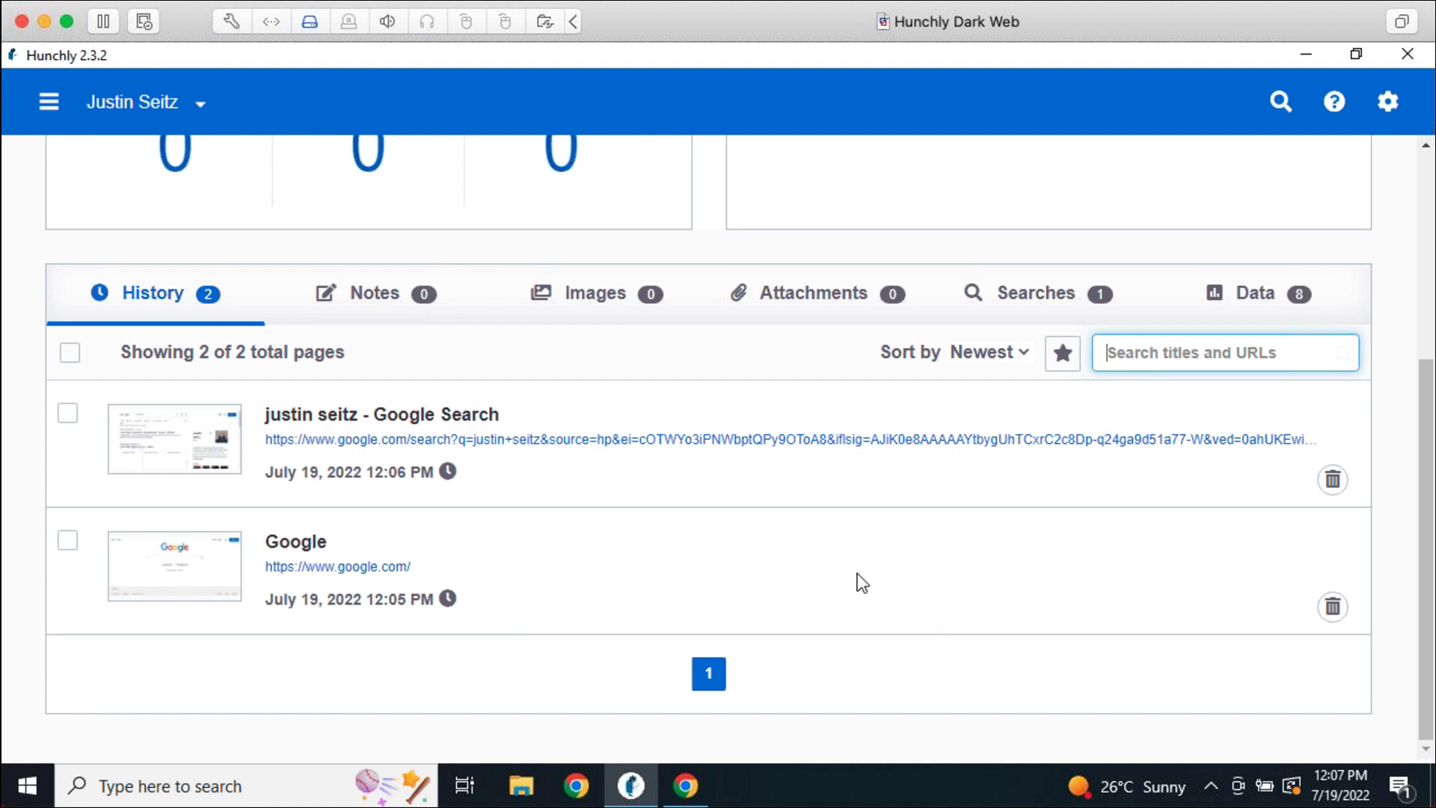
{"action": "left_click", "coordinate": [480, 425]}
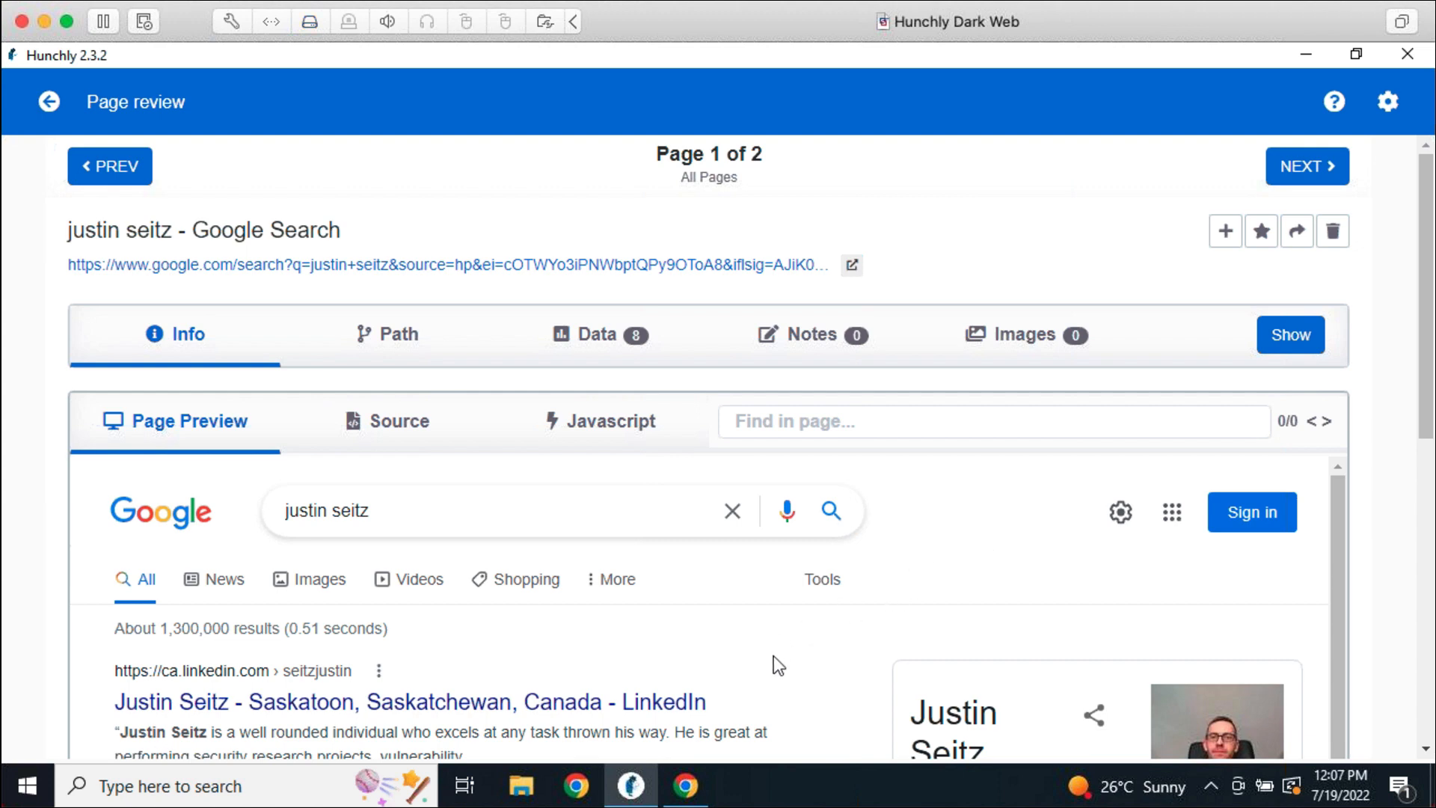
{"action": "scroll", "coordinate": [763, 629], "scroll_direction": "down", "scroll_amount": 5}
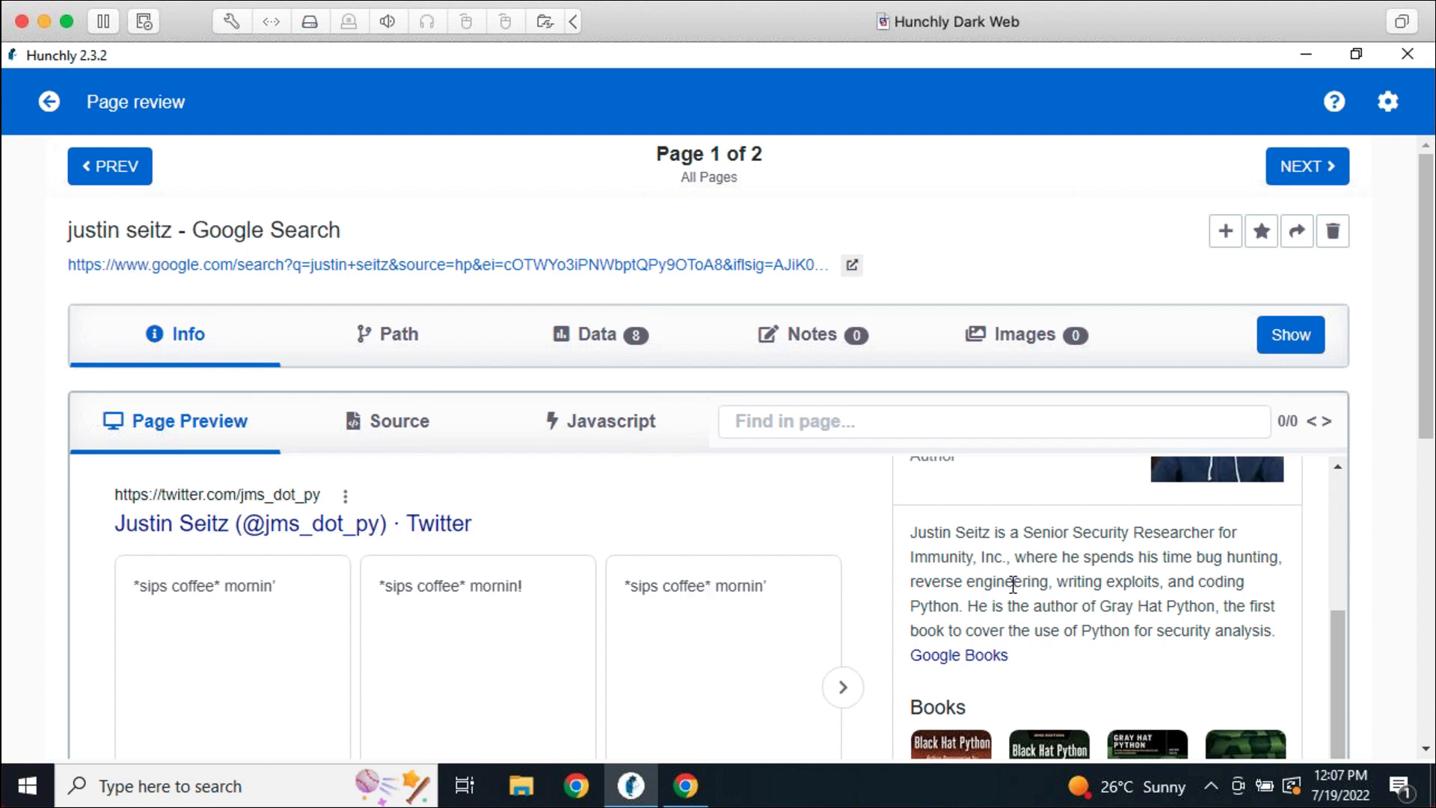
{"action": "scroll", "coordinate": [823, 583], "scroll_direction": "up", "scroll_amount": 10}
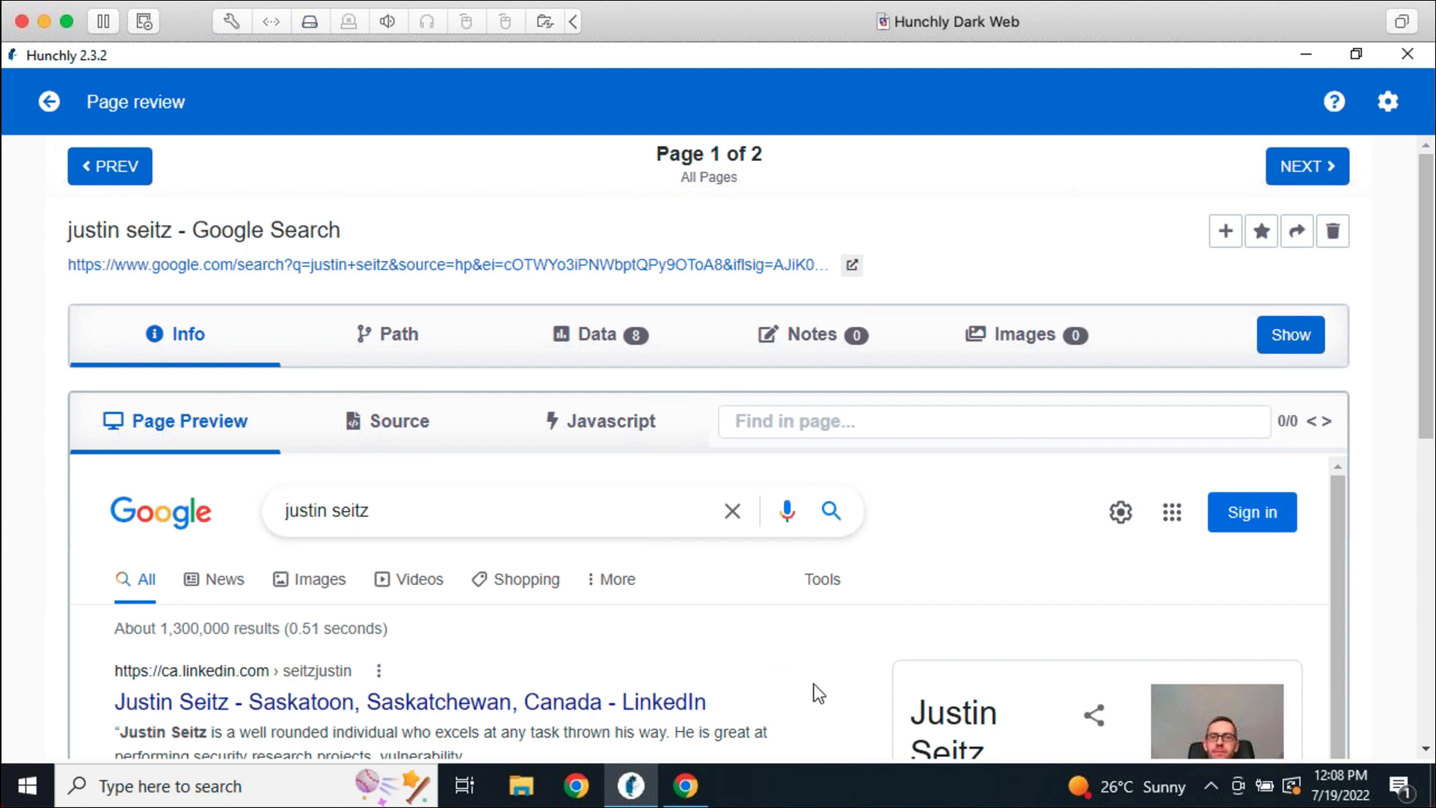
{"action": "scroll", "coordinate": [802, 681], "scroll_direction": "down", "scroll_amount": 1}
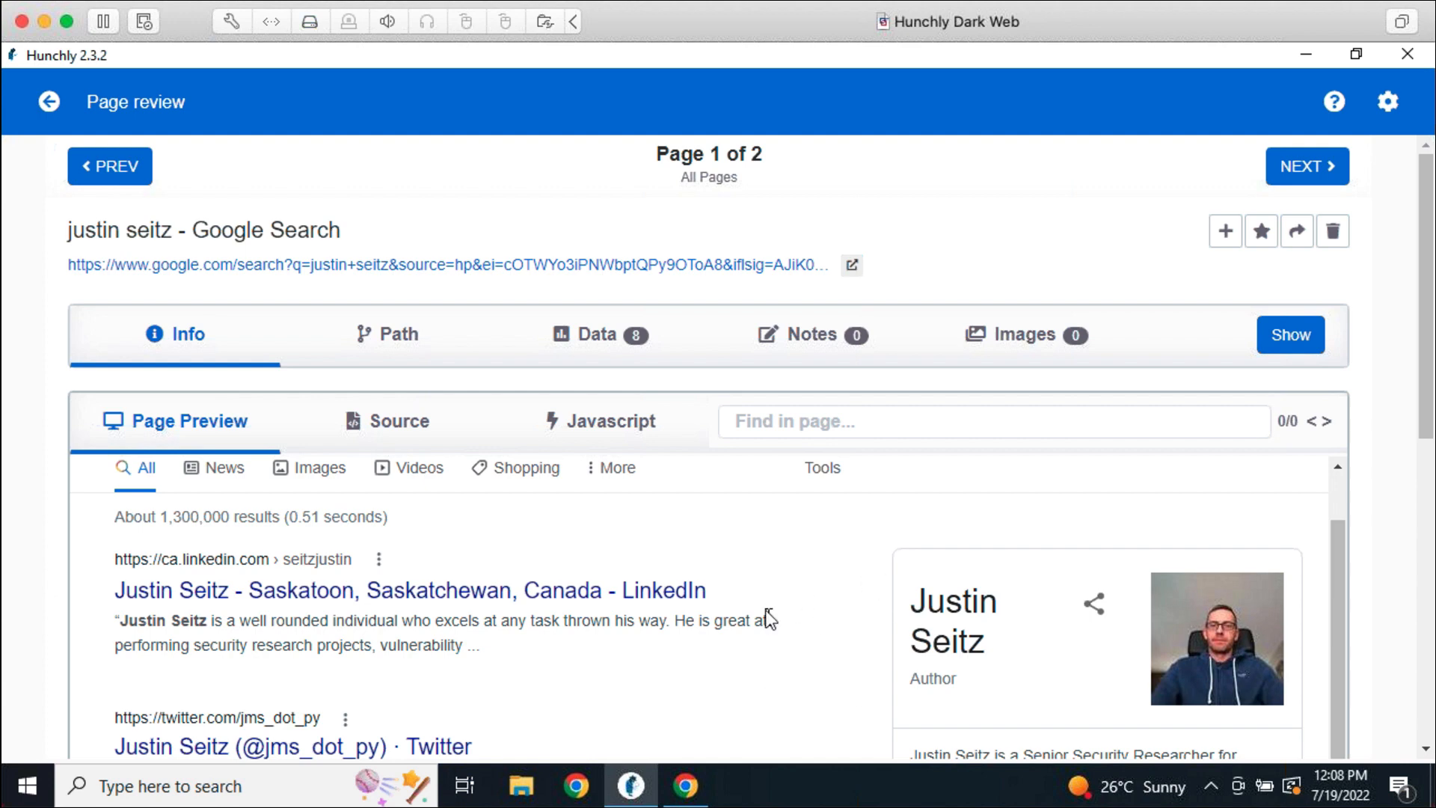
Show the Info details for capture ID 2 and highlight its Date and Updated values
{"action": "left_click", "coordinate": [1293, 344]}
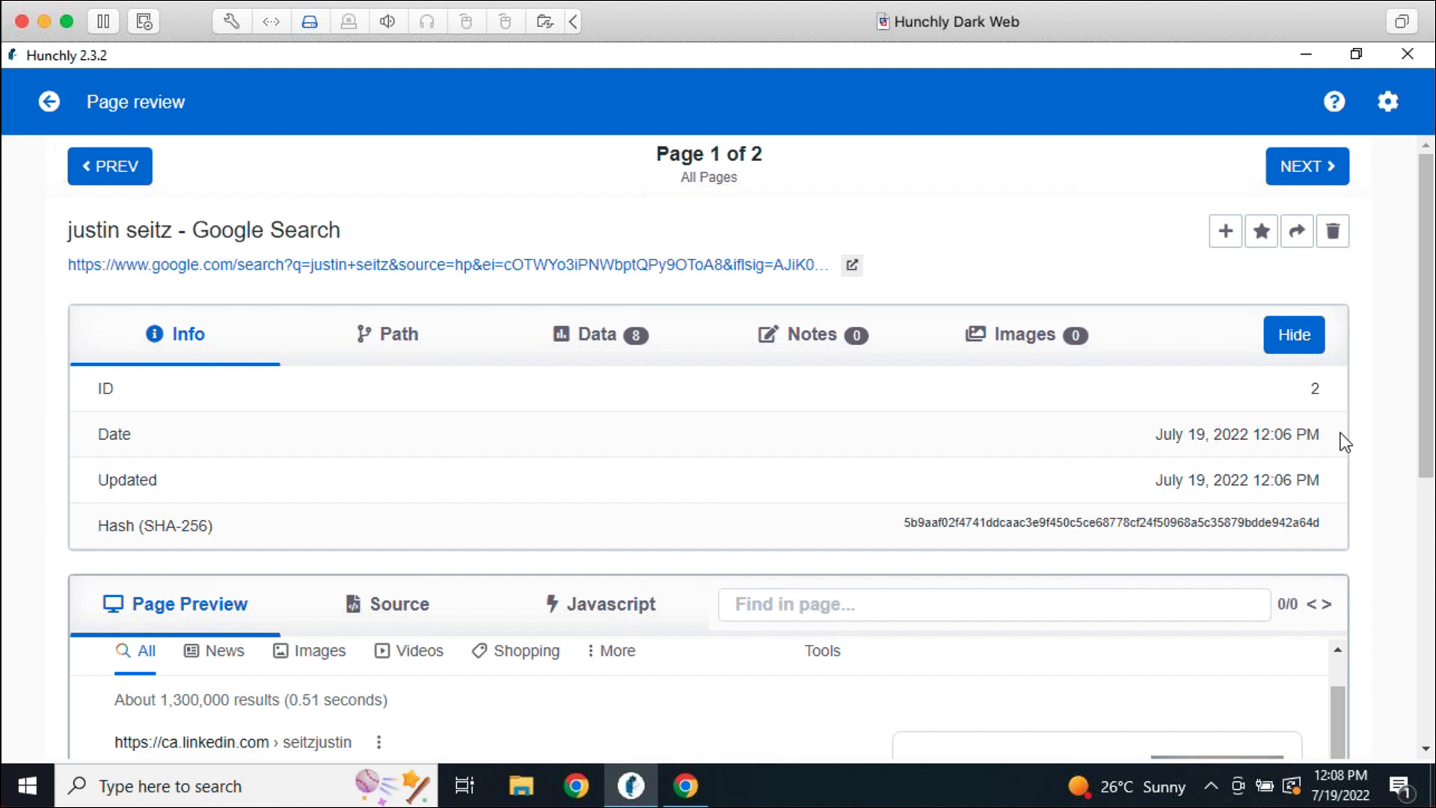
{"action": "left_click_drag", "start_coordinate": [1340, 434], "coordinate": [1169, 431]}
{"action": "left_click", "coordinate": [1009, 447]}
{"action": "double_click", "coordinate": [137, 479]}
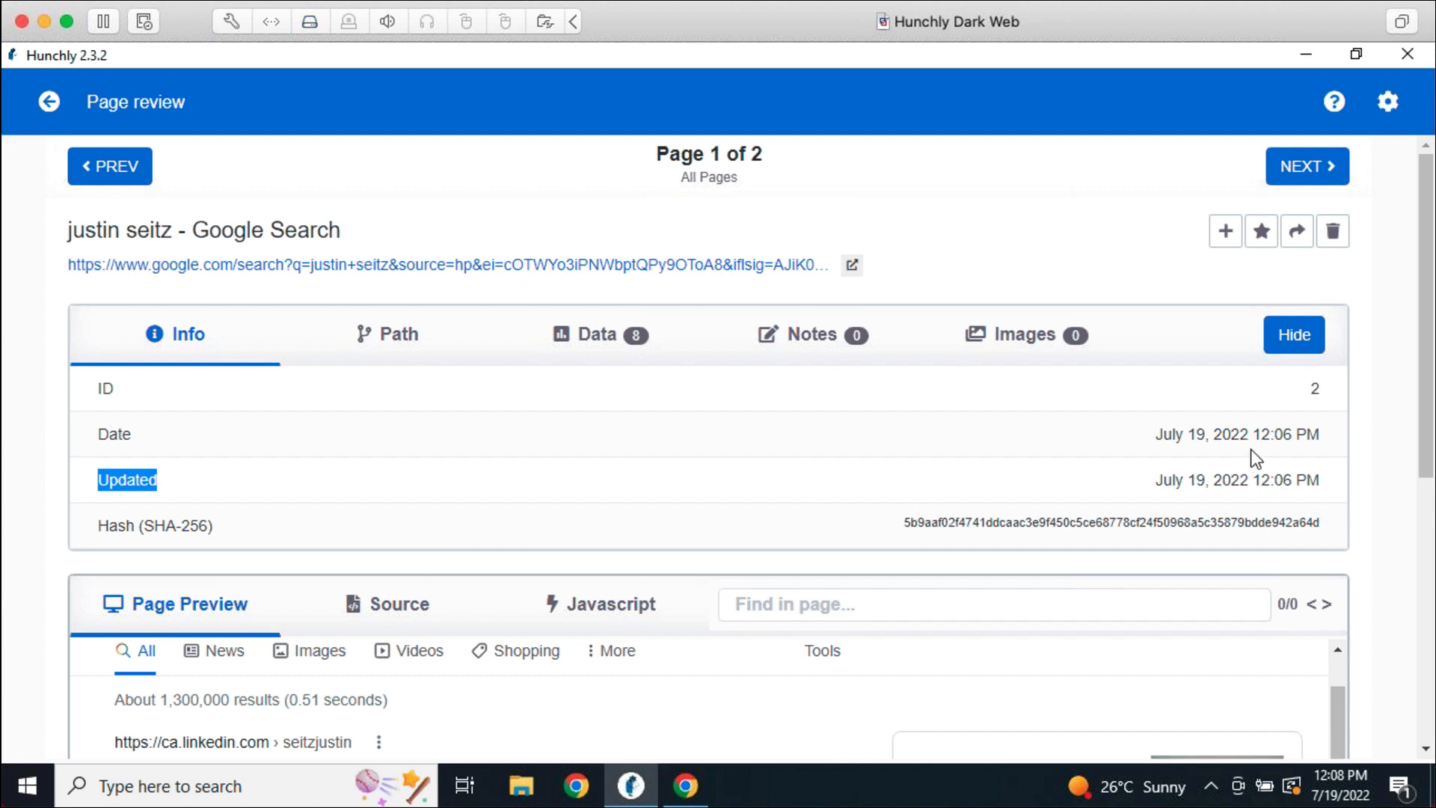
{"action": "left_click_drag", "start_coordinate": [1319, 433], "coordinate": [1156, 440]}
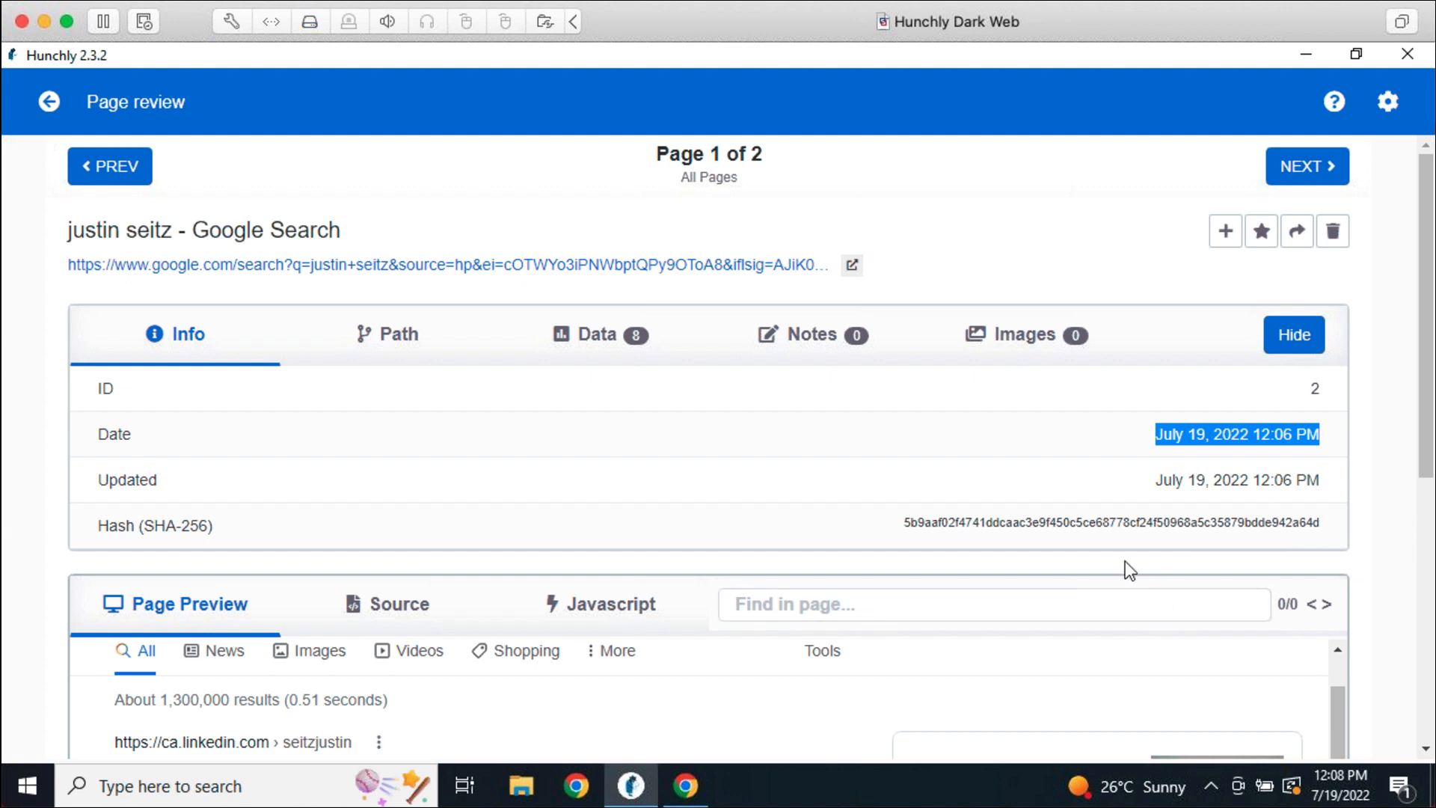
{"action": "left_click_drag", "start_coordinate": [1324, 481], "coordinate": [1158, 477]}
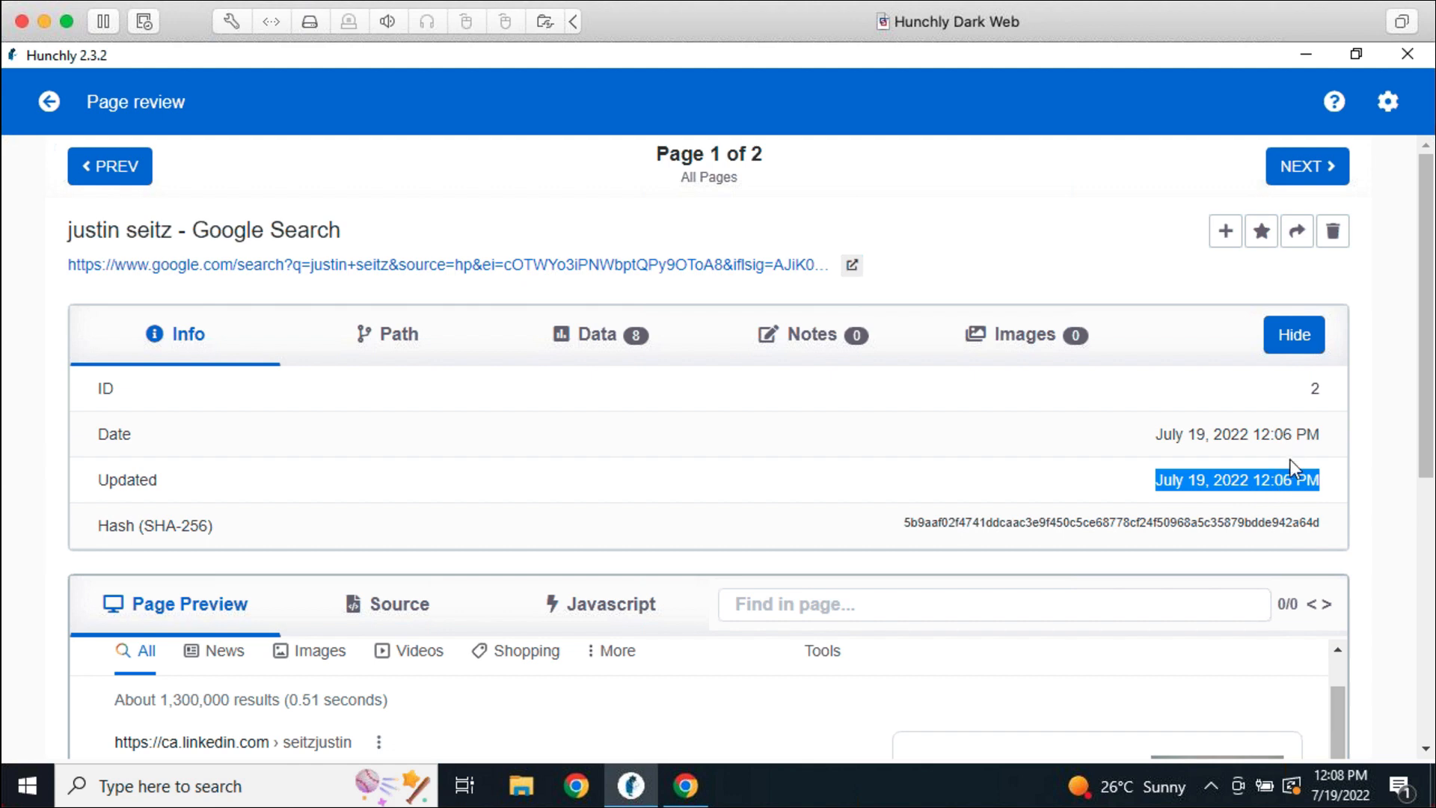
{"action": "left_click", "coordinate": [1260, 485]}
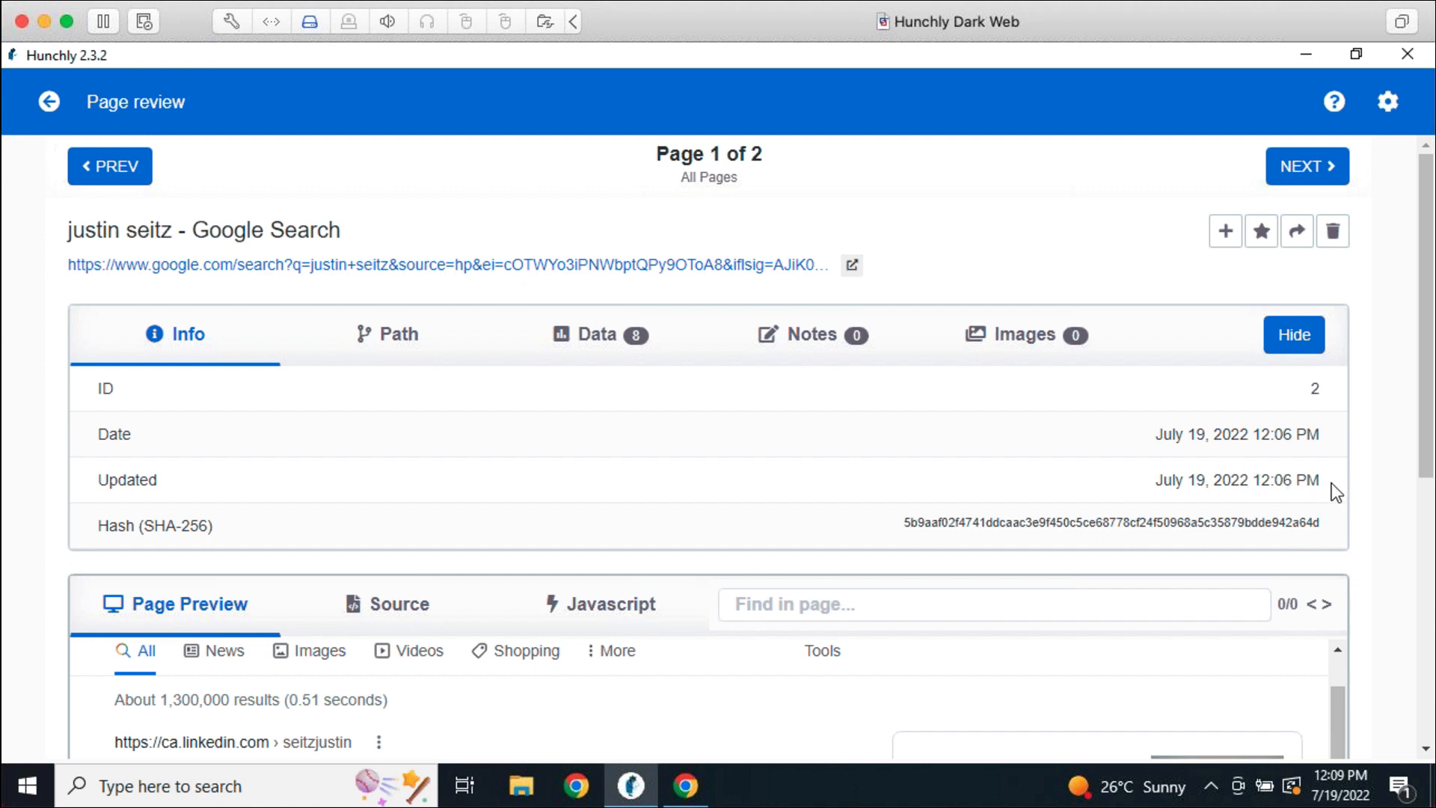
{"action": "left_click_drag", "start_coordinate": [1332, 482], "coordinate": [1155, 482]}
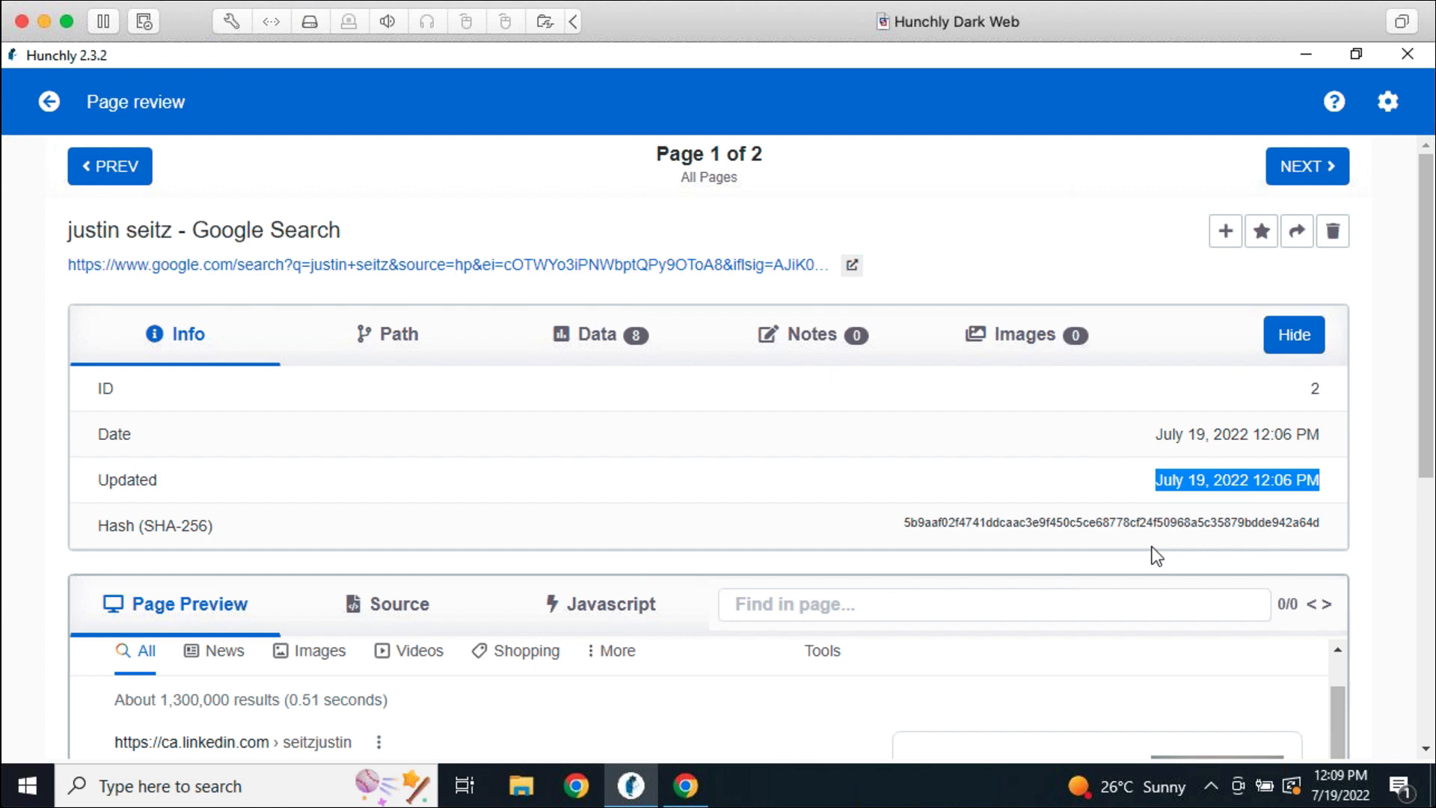
{"action": "left_click", "coordinate": [1158, 492]}
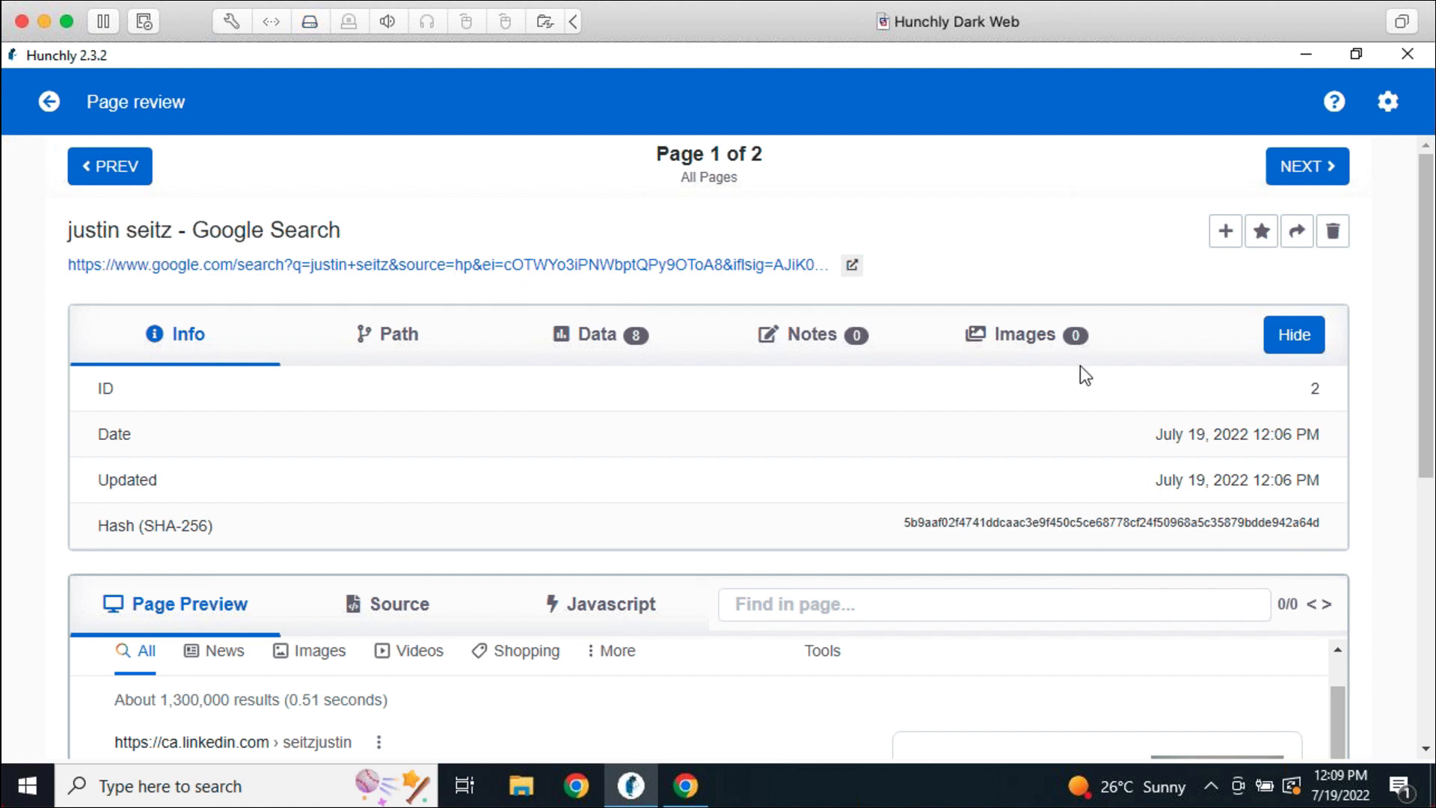
Hide the capture details, then scroll far down the Instagram profile's POSTS grid in Chrome
{"action": "left_click", "coordinate": [1297, 349]}
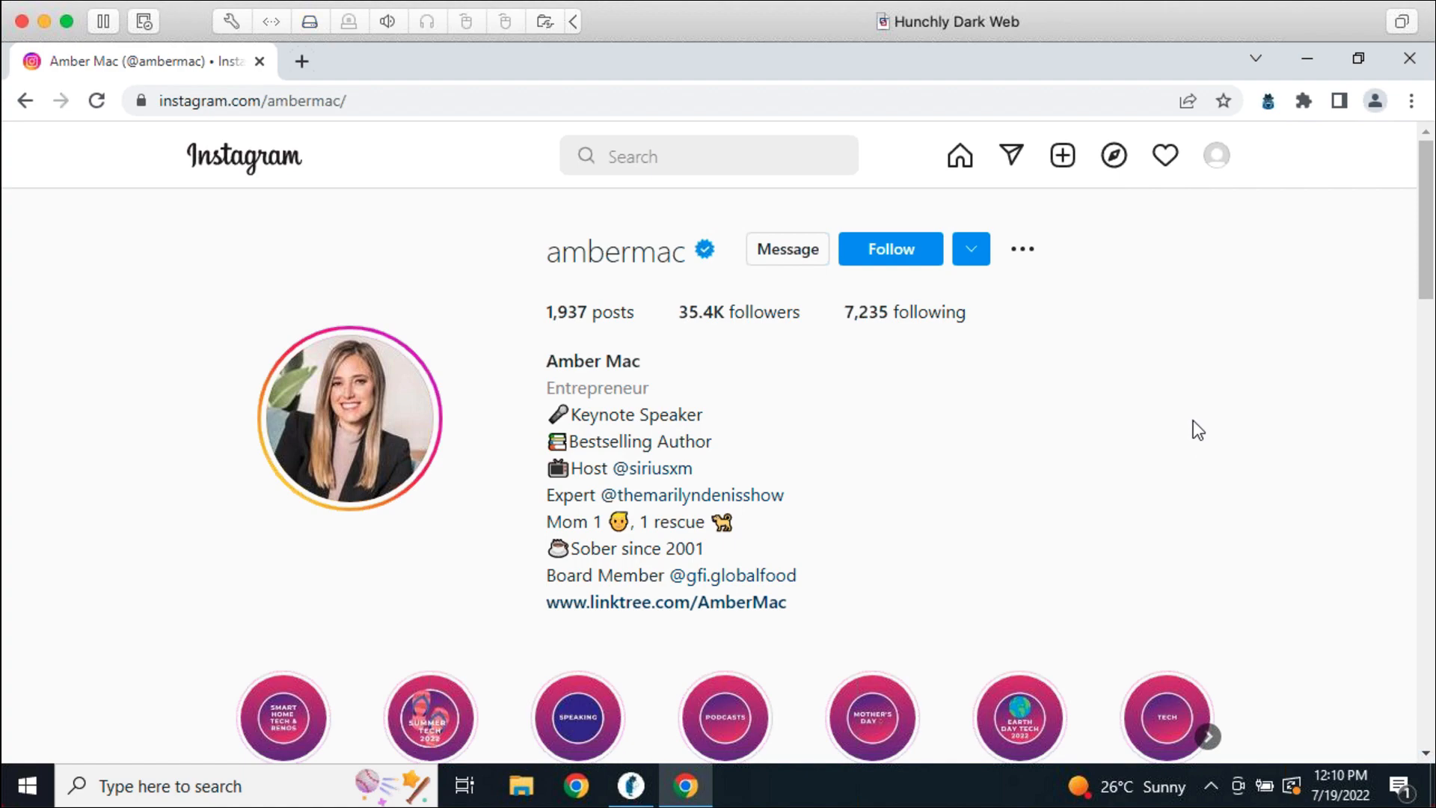
{"action": "scroll", "coordinate": [1192, 420], "scroll_direction": "down", "scroll_amount": 9}
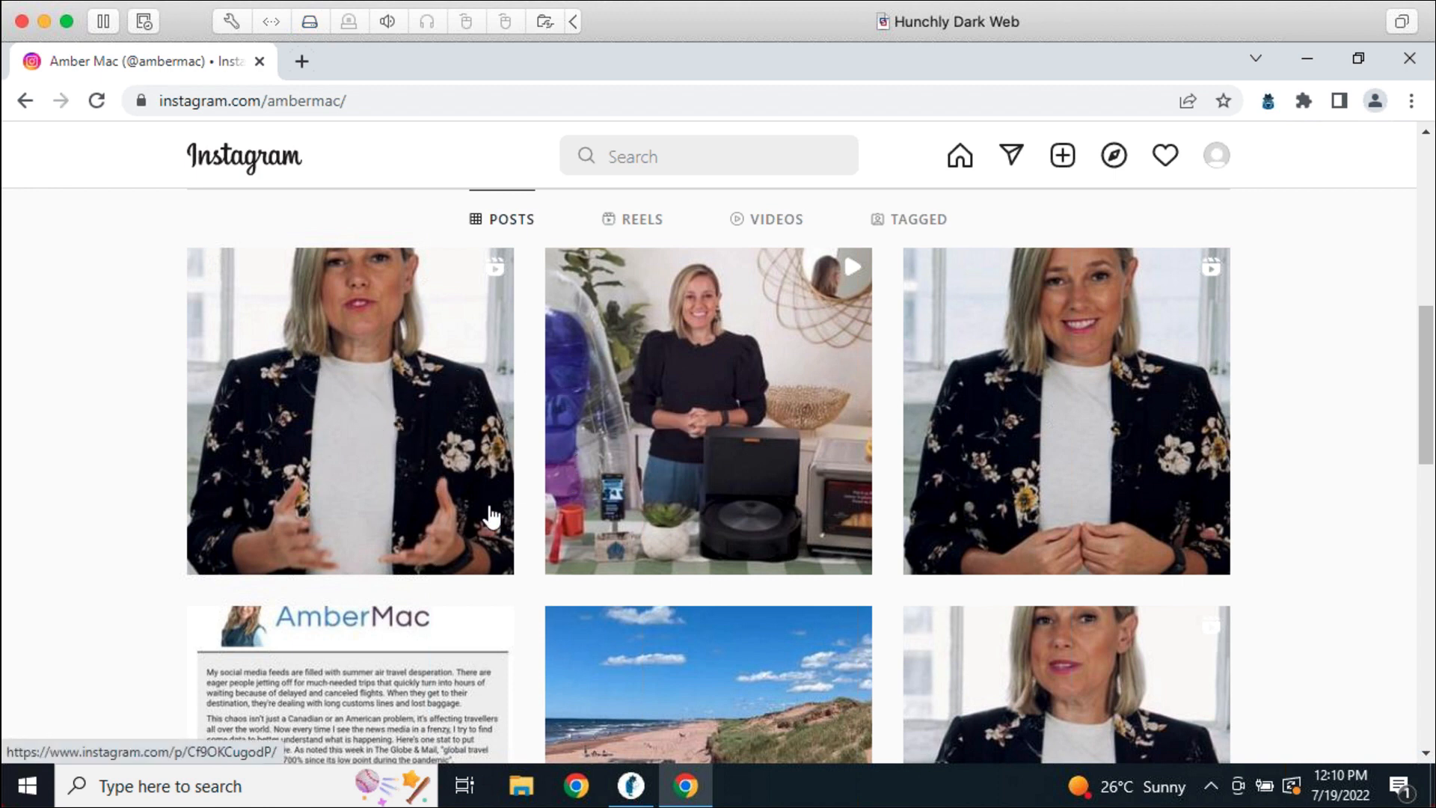
{"action": "scroll", "coordinate": [1197, 554], "scroll_direction": "down", "scroll_amount": 5}
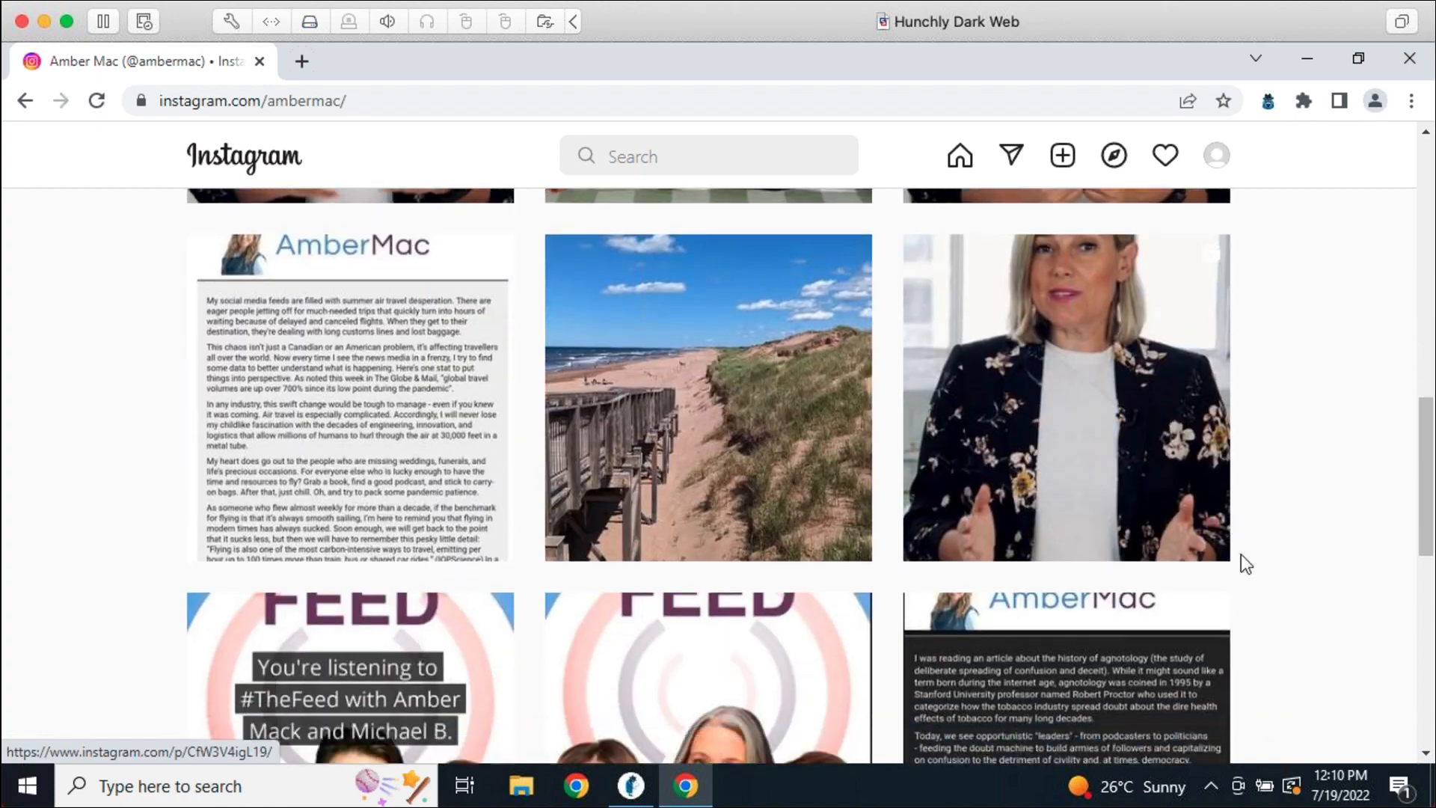
{"action": "scroll", "coordinate": [1257, 557], "scroll_direction": "down", "scroll_amount": 15}
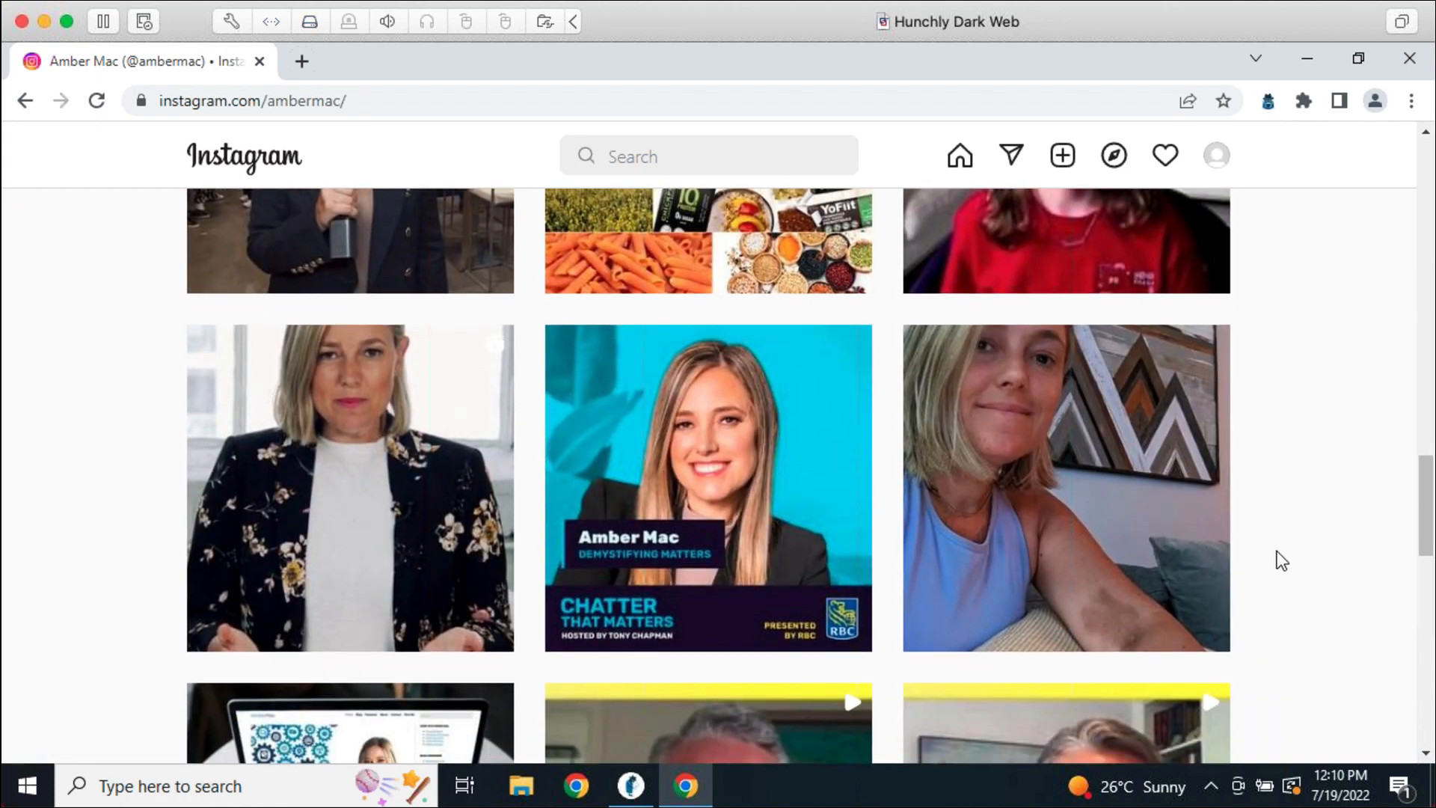
{"action": "scroll", "coordinate": [1276, 551], "scroll_direction": "down", "scroll_amount": 20}
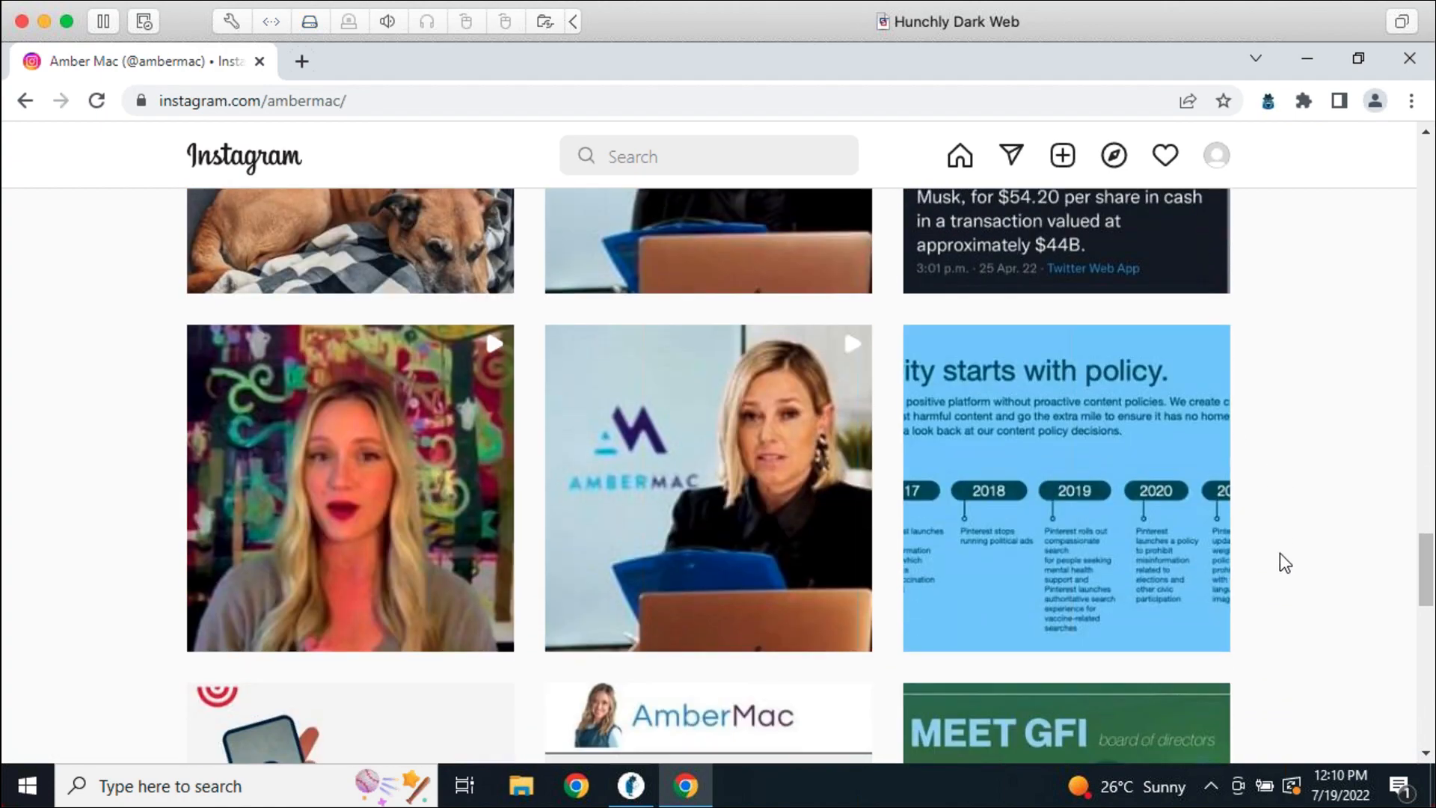
{"action": "scroll", "coordinate": [1283, 555], "scroll_direction": "down", "scroll_amount": 20}
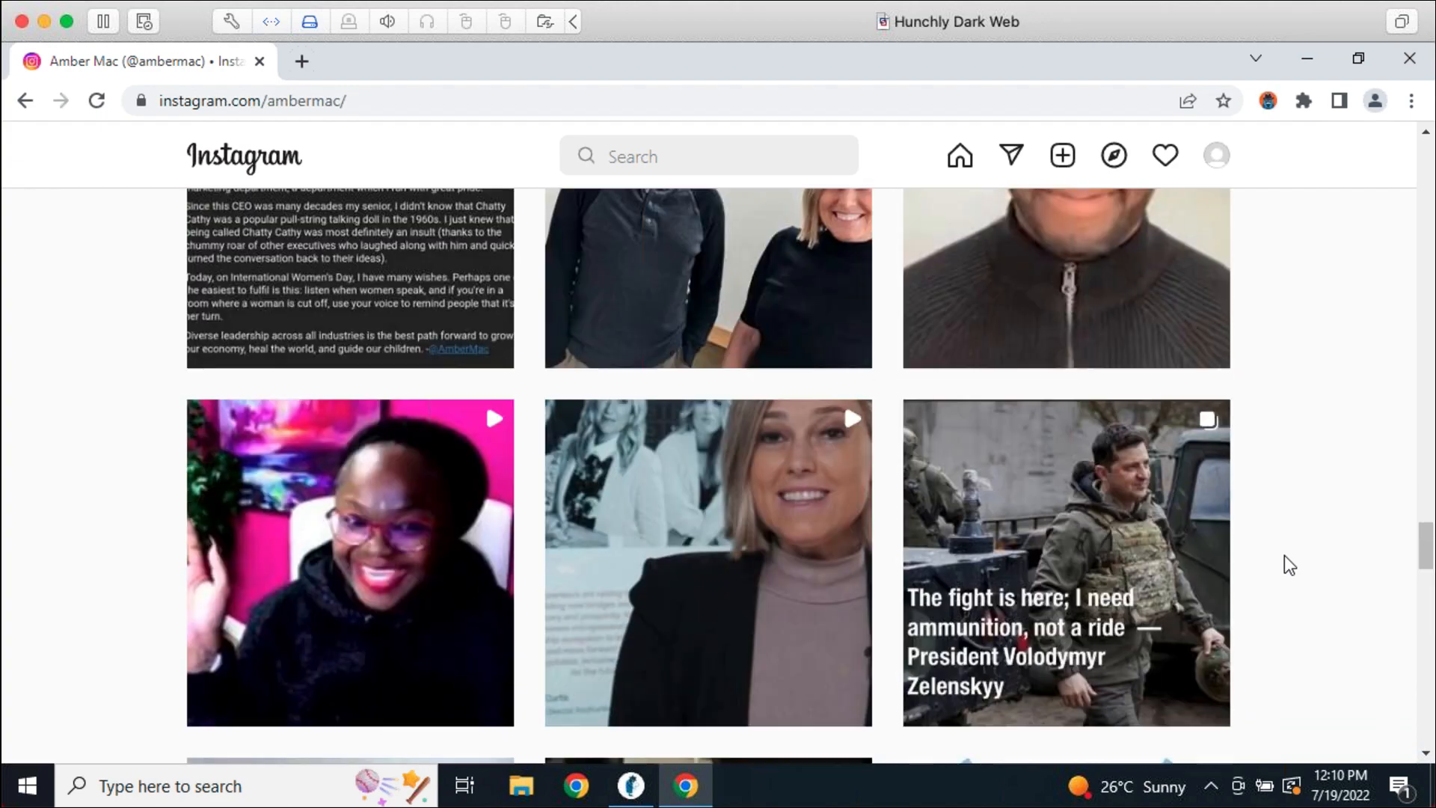
{"action": "scroll", "coordinate": [1294, 583], "scroll_direction": "down", "scroll_amount": 15}
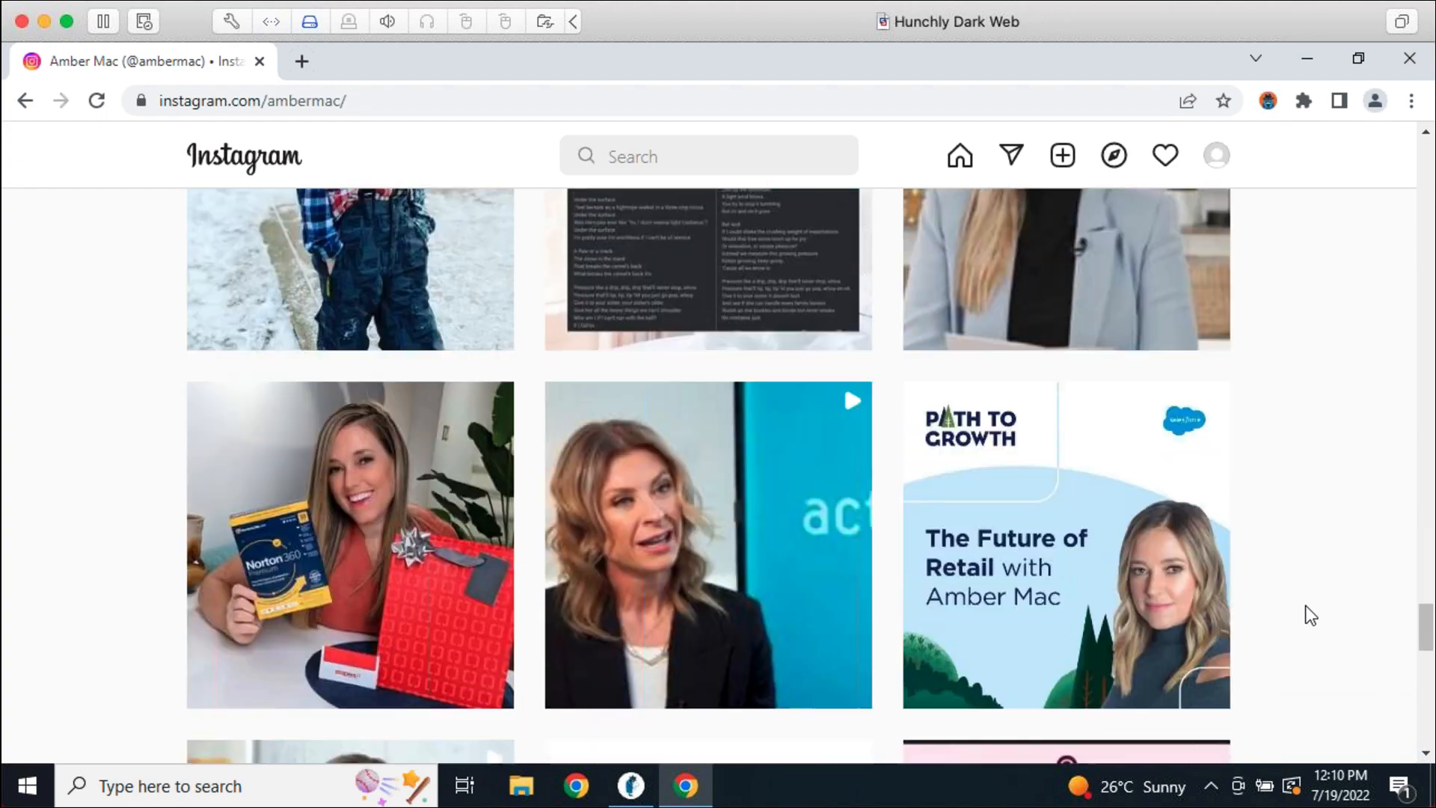
{"action": "scroll", "coordinate": [1310, 614], "scroll_direction": "down", "scroll_amount": 10}
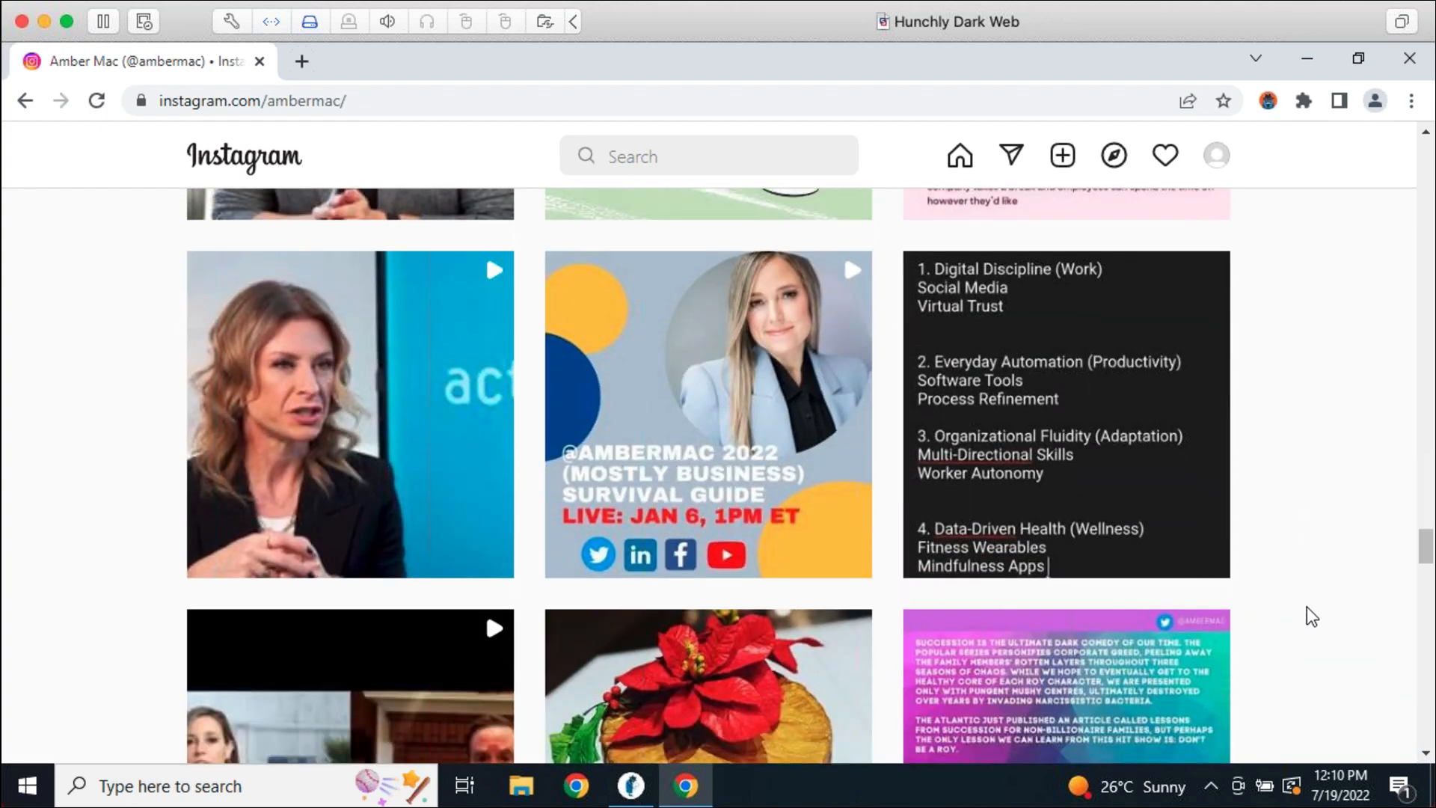
{"action": "scroll", "coordinate": [1306, 607], "scroll_direction": "down", "scroll_amount": 12}
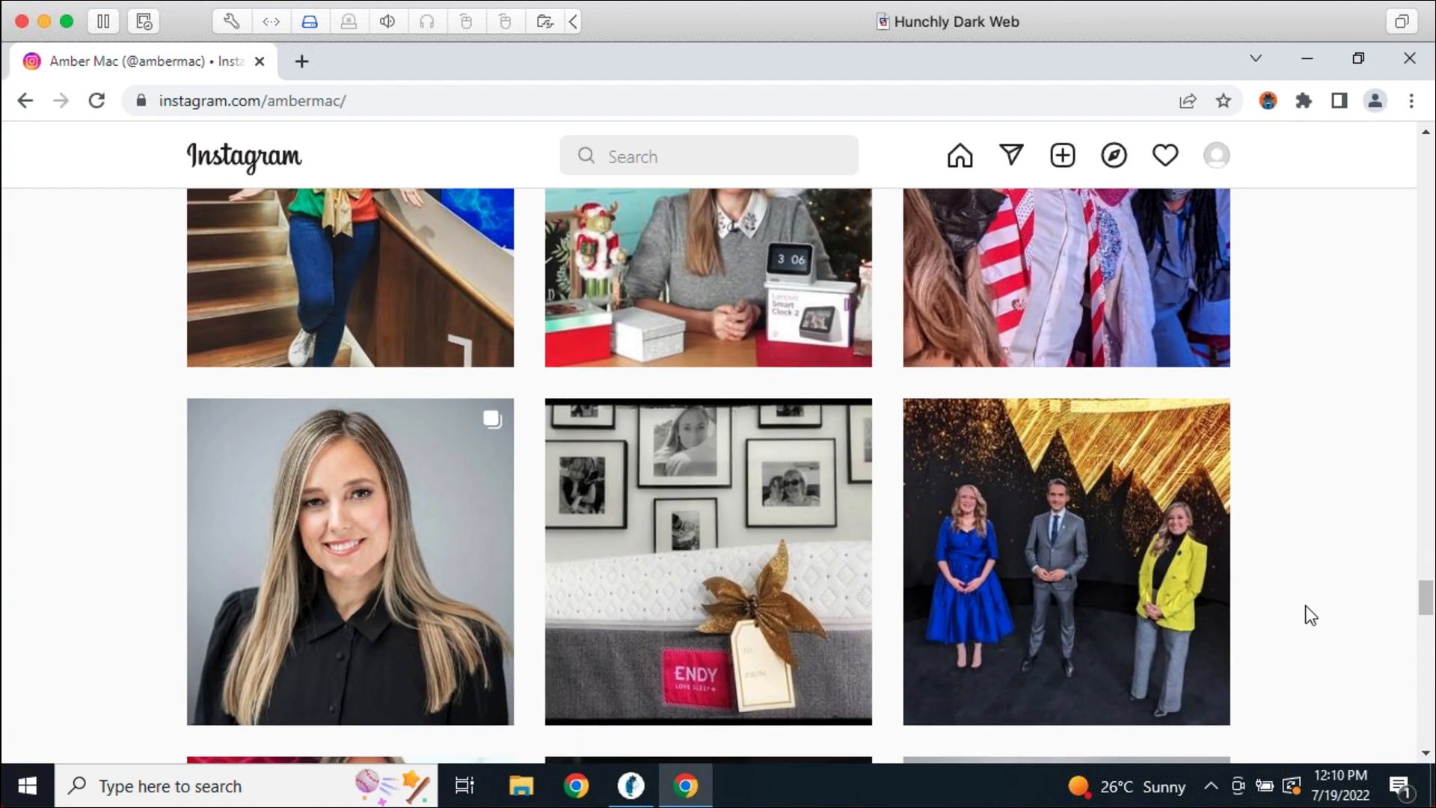
{"action": "scroll", "coordinate": [1305, 607], "scroll_direction": "down", "scroll_amount": 9}
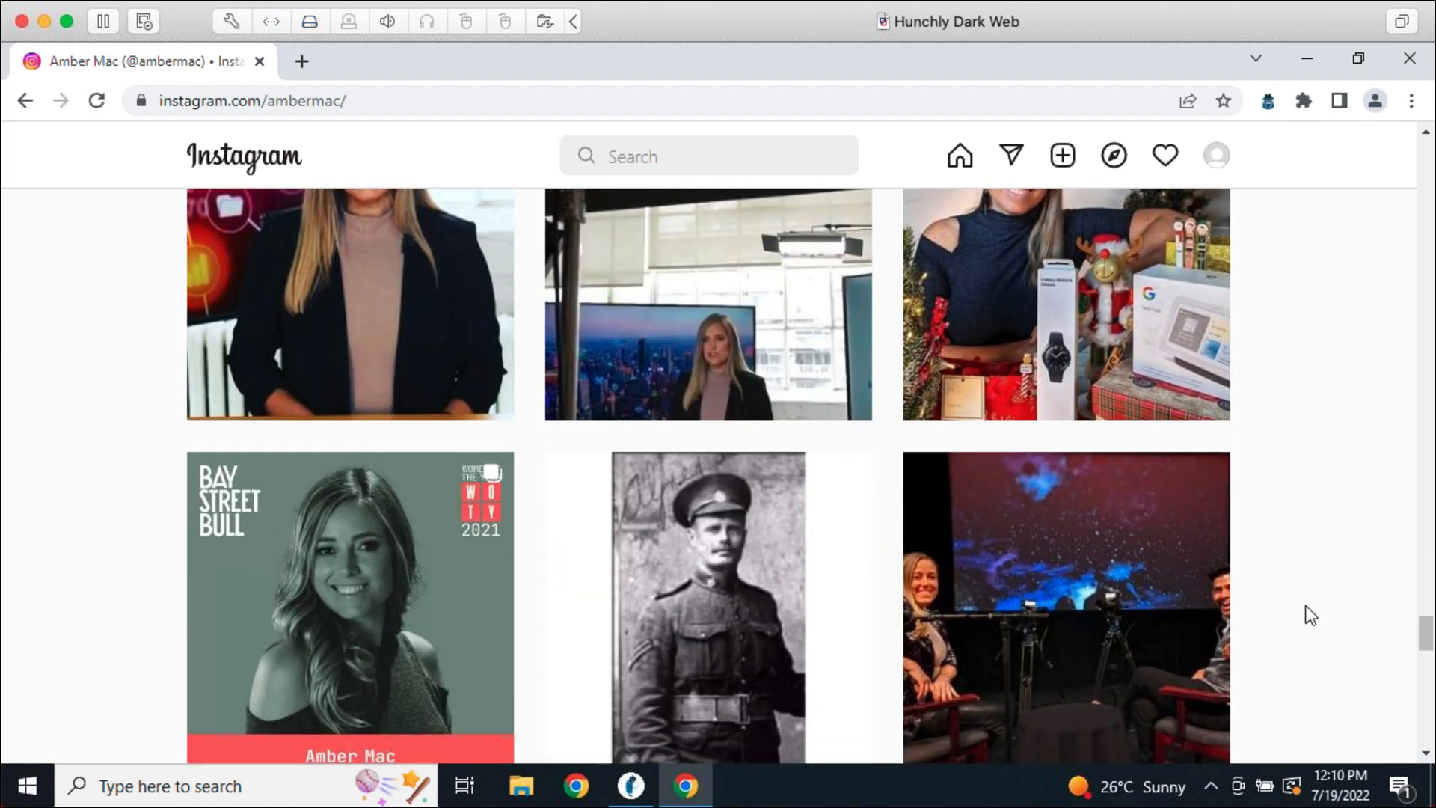
{"action": "scroll", "coordinate": [1305, 608], "scroll_direction": "down", "scroll_amount": 14}
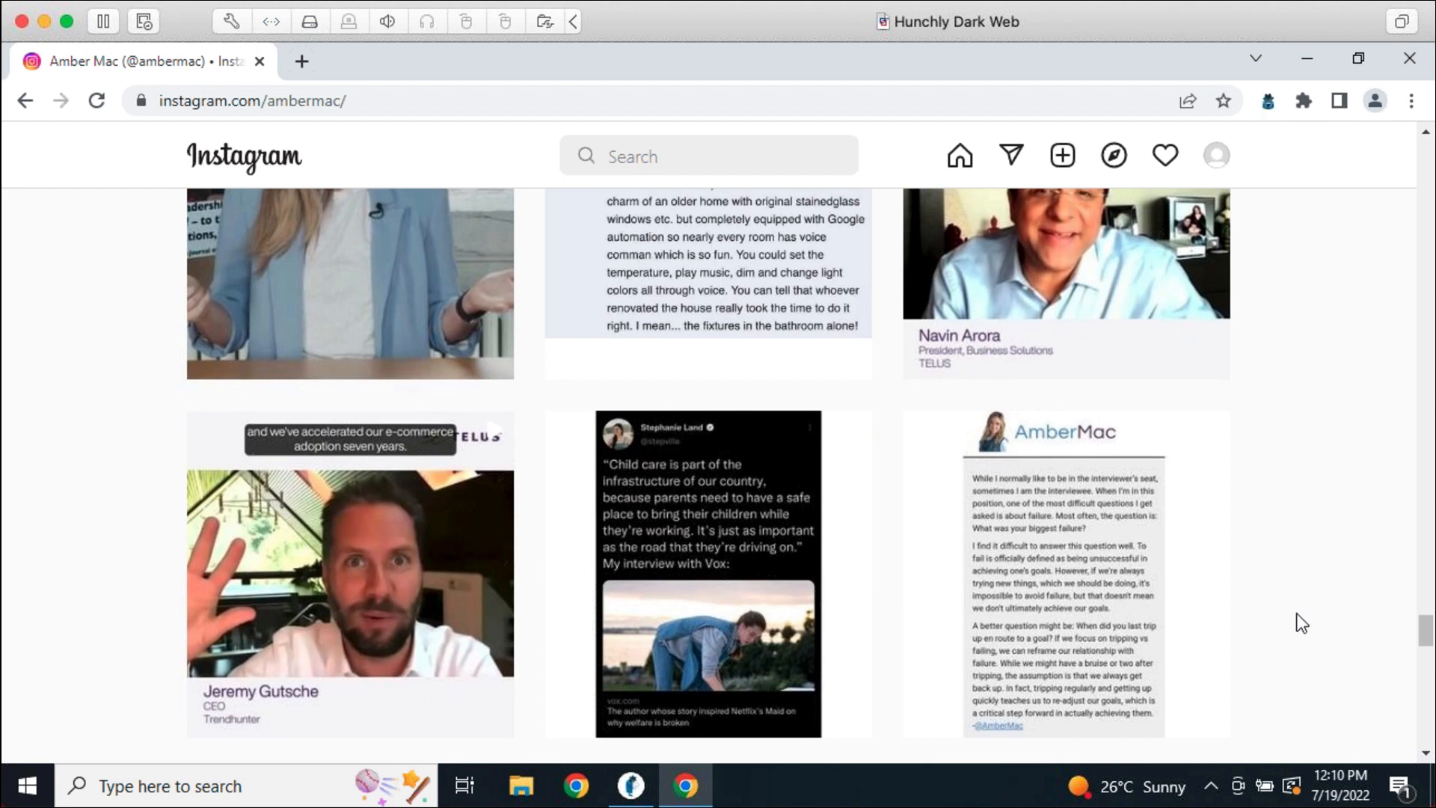
{"action": "scroll", "coordinate": [1296, 614], "scroll_direction": "down", "scroll_amount": 12}
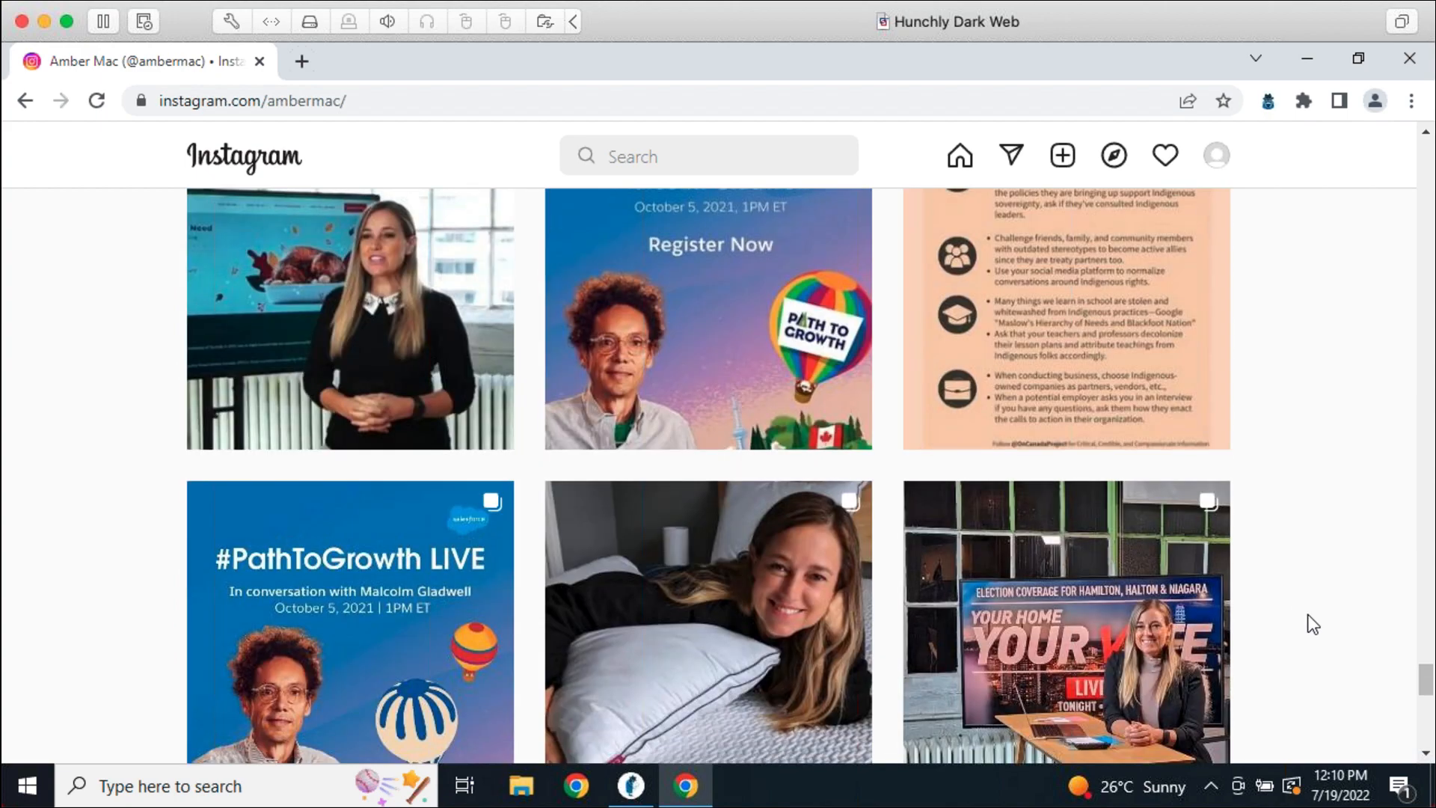
{"action": "scroll", "coordinate": [1298, 610], "scroll_direction": "down", "scroll_amount": 12}
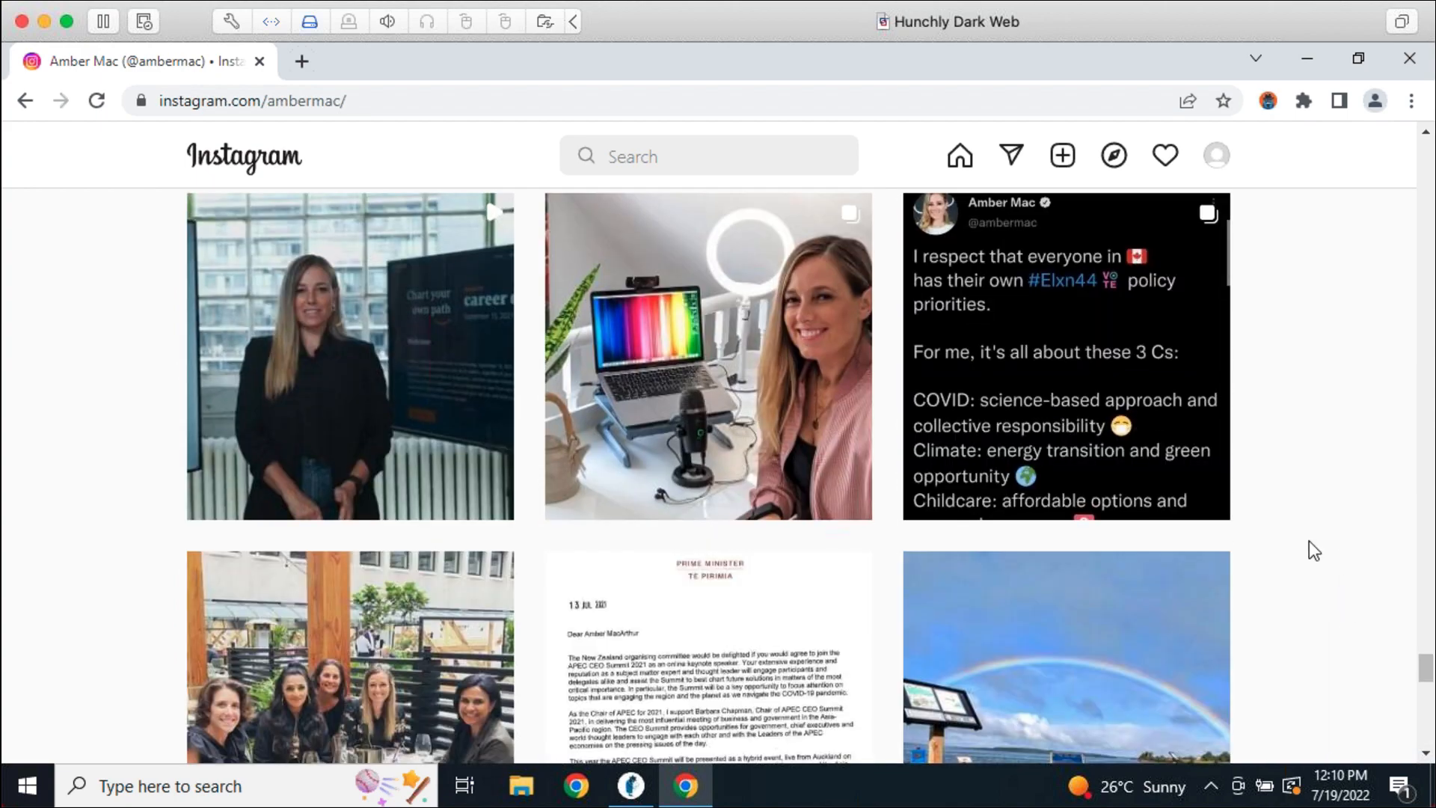
{"action": "scroll", "coordinate": [1385, 580], "scroll_direction": "down", "scroll_amount": 12}
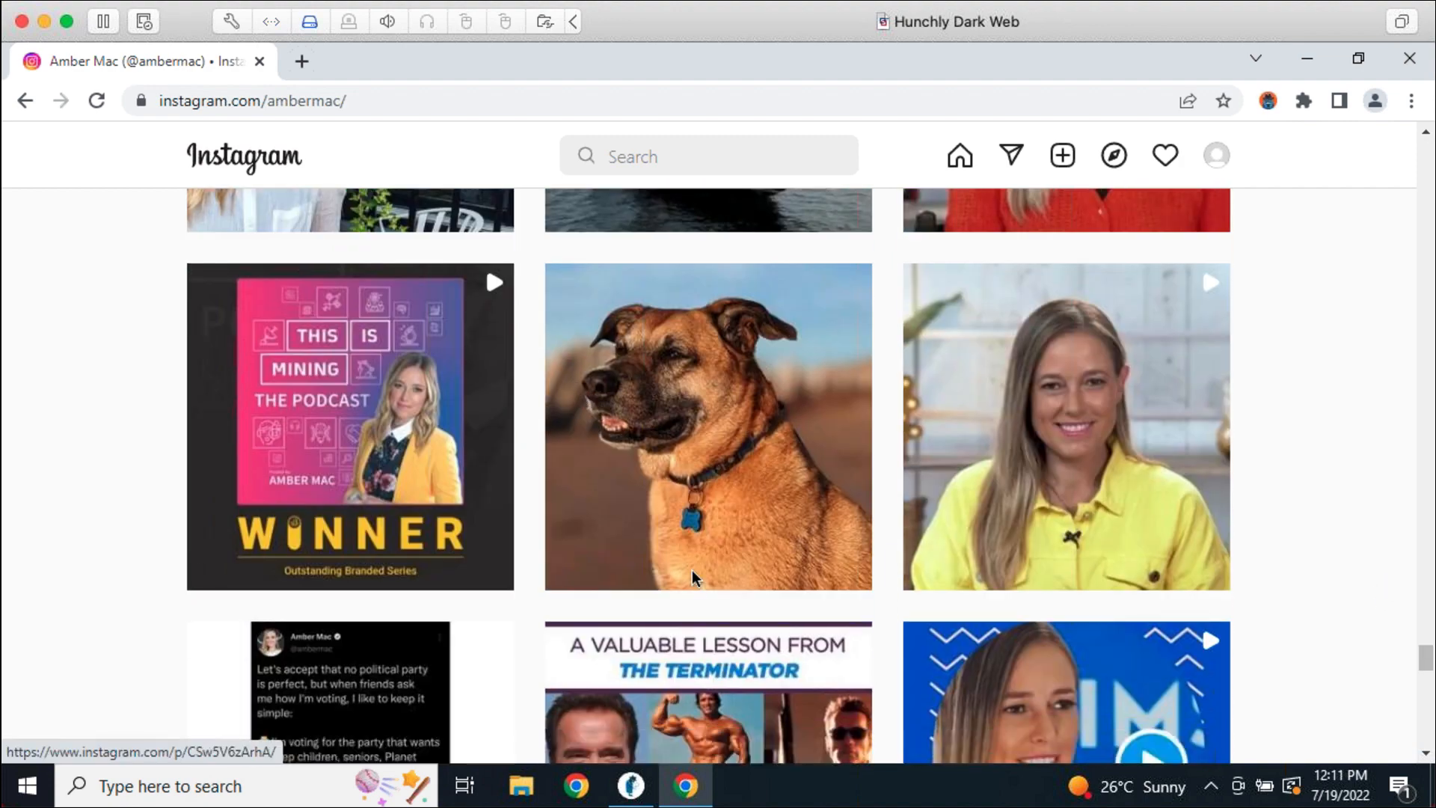
In Hunchly, return to the dashboard and open the captured Instagram profile from History
{"action": "left_click", "coordinate": [631, 786]}
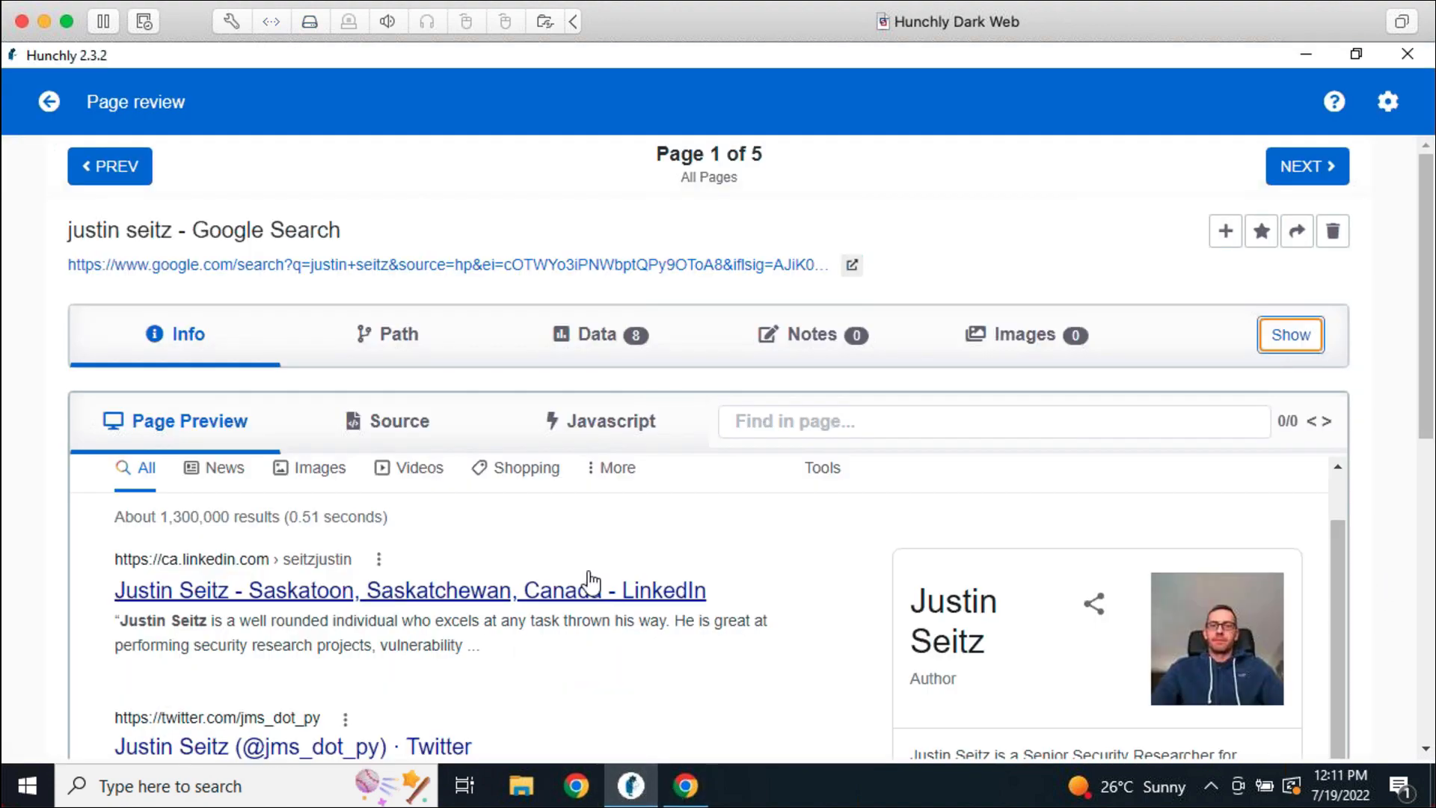
{"action": "left_click", "coordinate": [49, 102]}
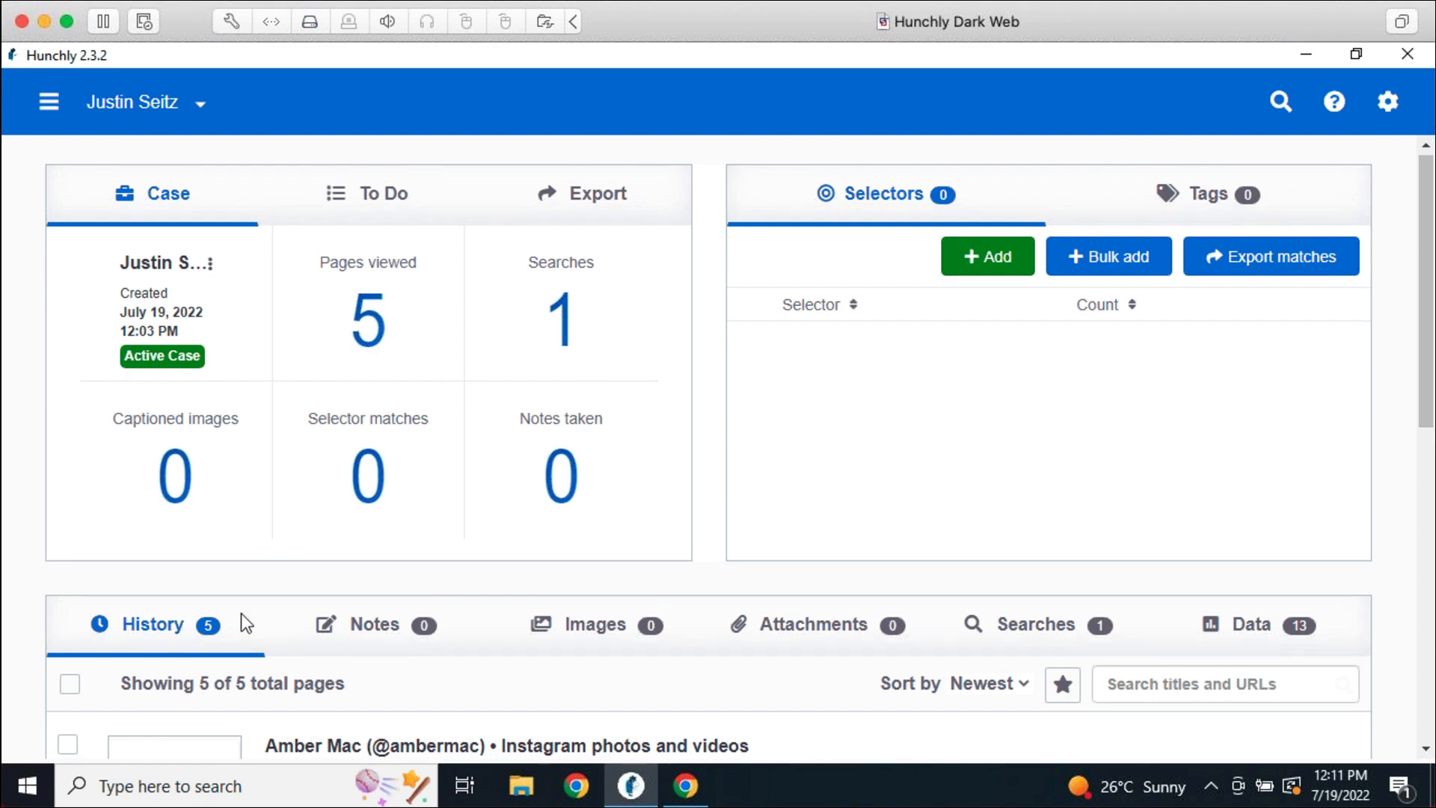
{"action": "scroll", "coordinate": [247, 612], "scroll_direction": "down", "scroll_amount": 5}
{"action": "left_click", "coordinate": [449, 308]}
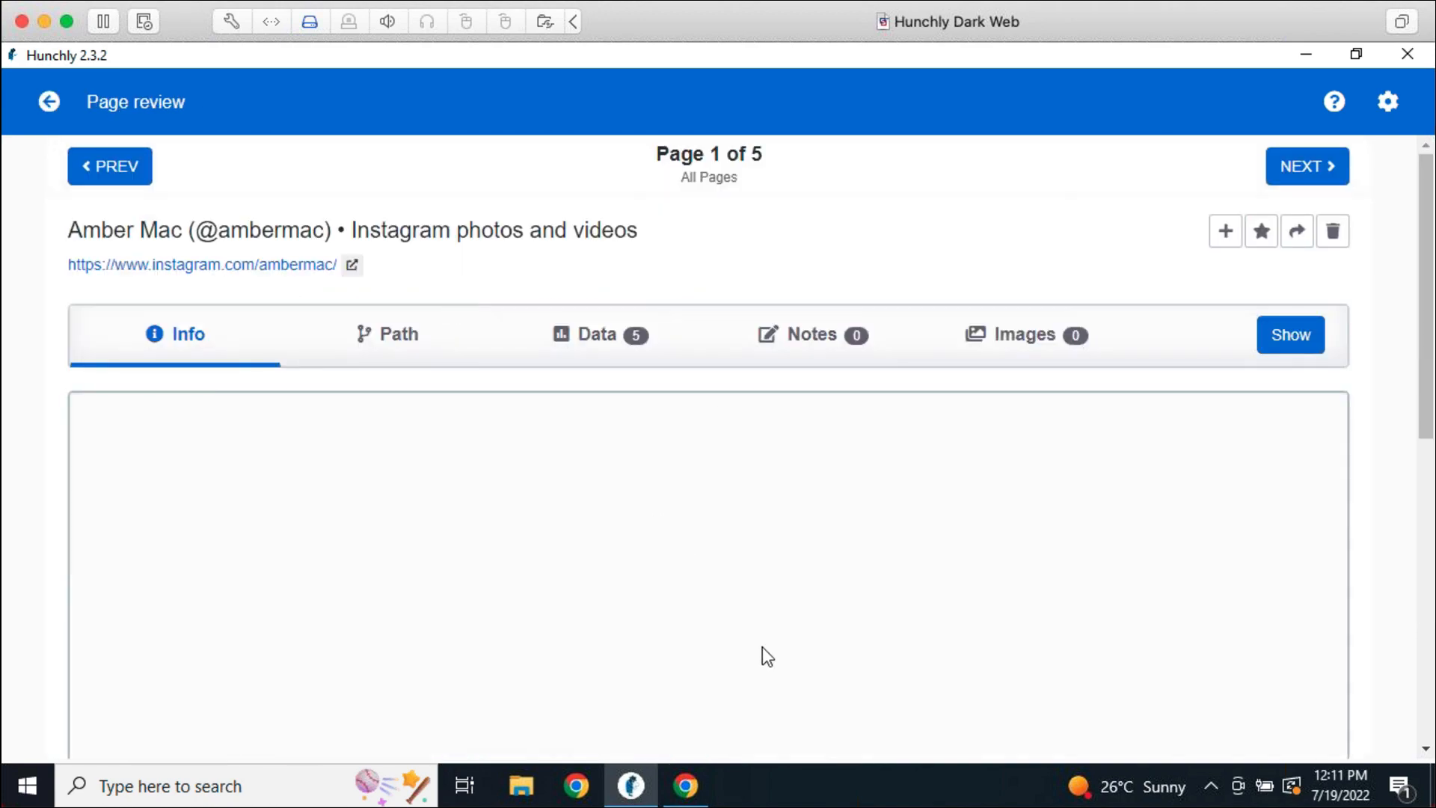
Scroll the Page Preview down to the preserved grid of Instagram posts
{"action": "scroll", "coordinate": [1387, 319], "scroll_direction": "down", "scroll_amount": 4}
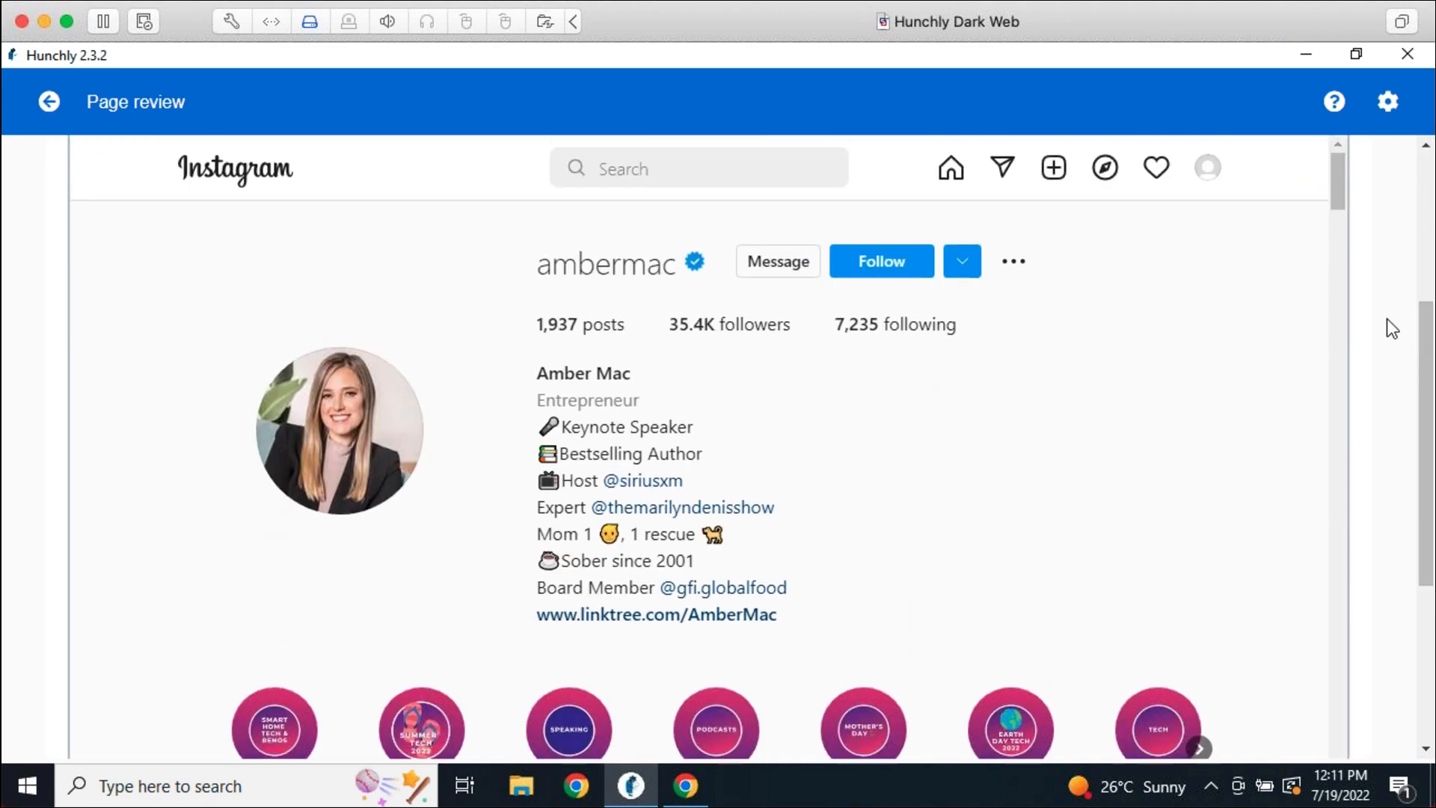
{"action": "scroll", "coordinate": [1386, 319], "scroll_direction": "up", "scroll_amount": 1}
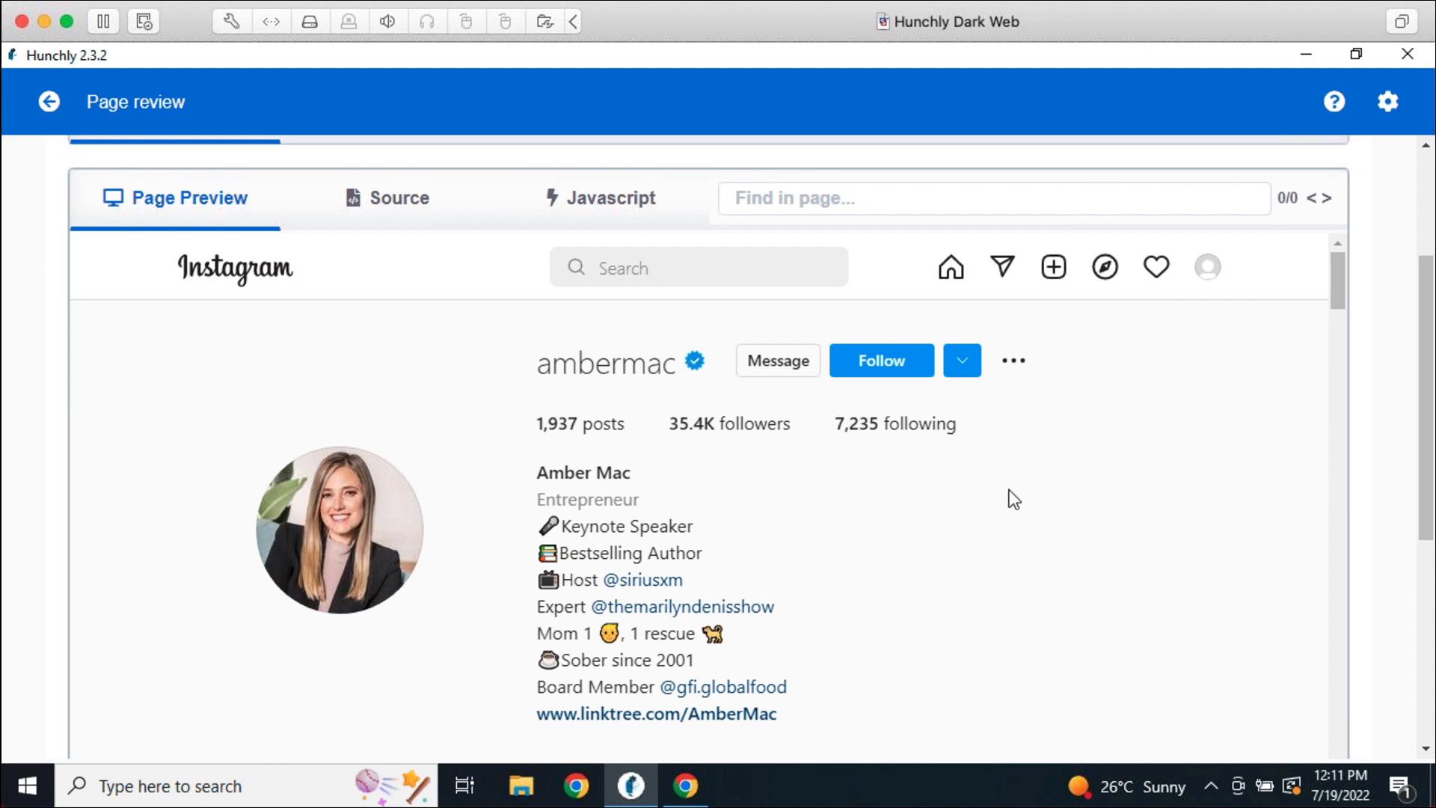
{"action": "left_click_drag", "start_coordinate": [1330, 269], "coordinate": [1330, 314]}
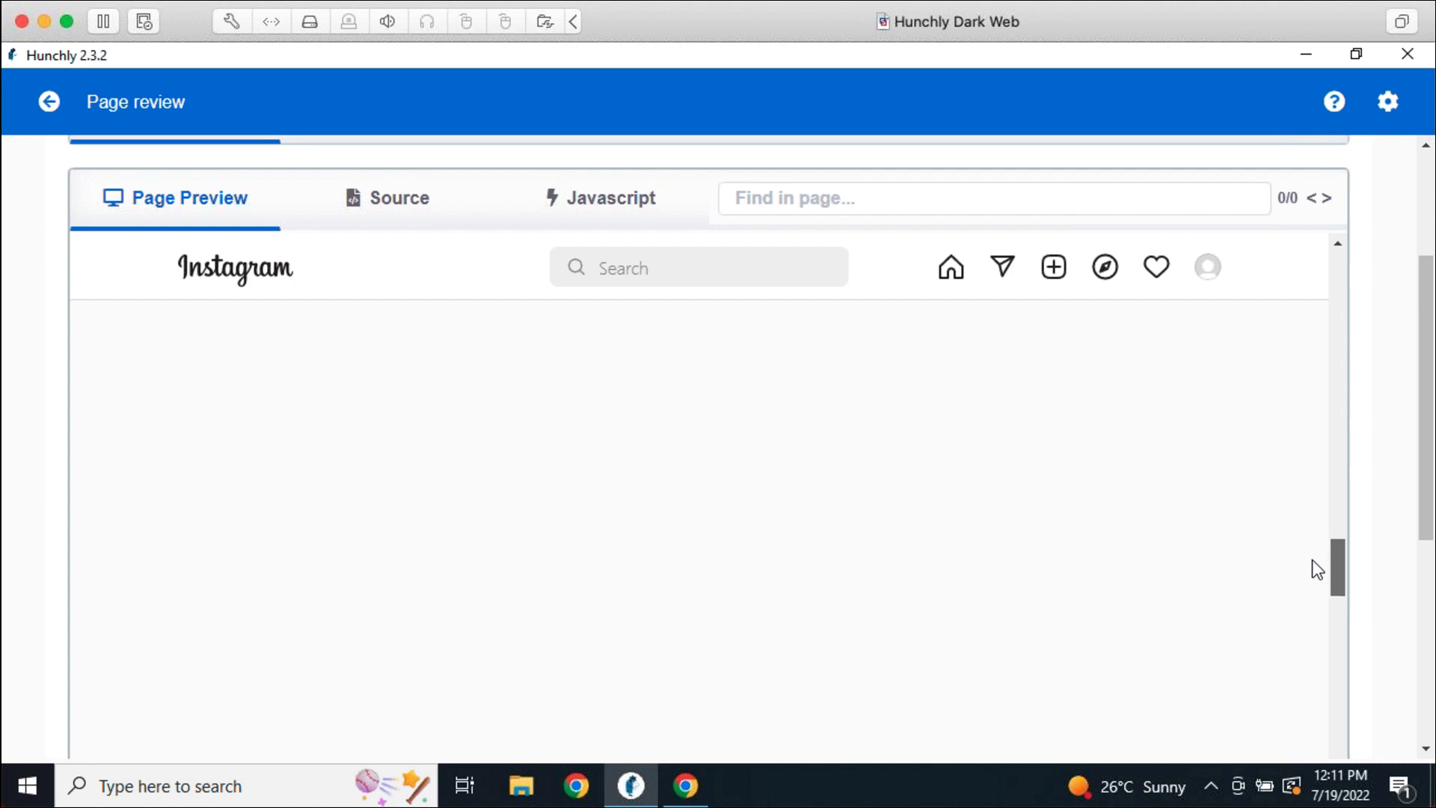
{"action": "left_click_drag", "start_coordinate": [1313, 581], "coordinate": [1321, 663]}
{"action": "scroll", "coordinate": [1384, 595], "scroll_direction": "down", "scroll_amount": 5}
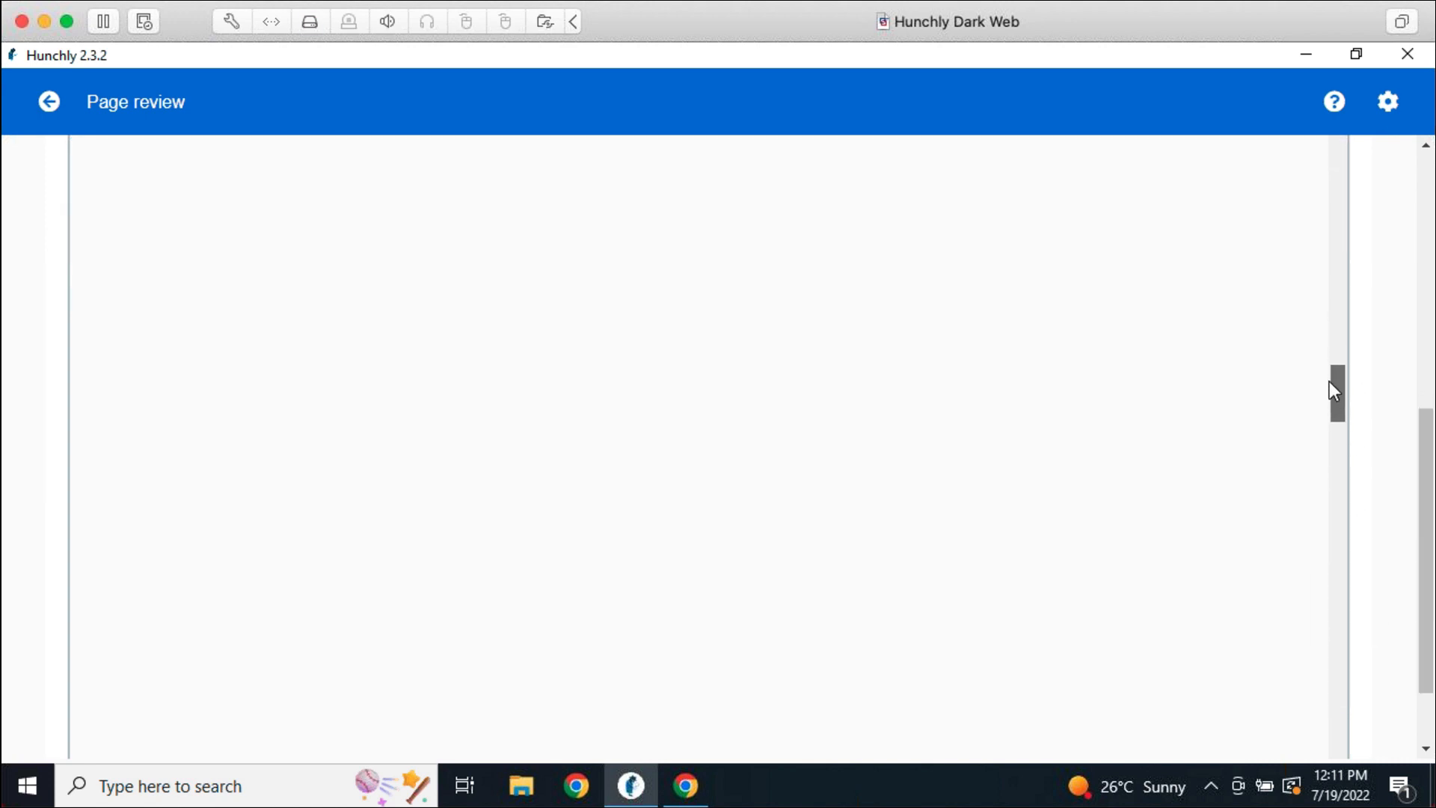
{"action": "left_click_drag", "start_coordinate": [1331, 447], "coordinate": [1327, 486]}
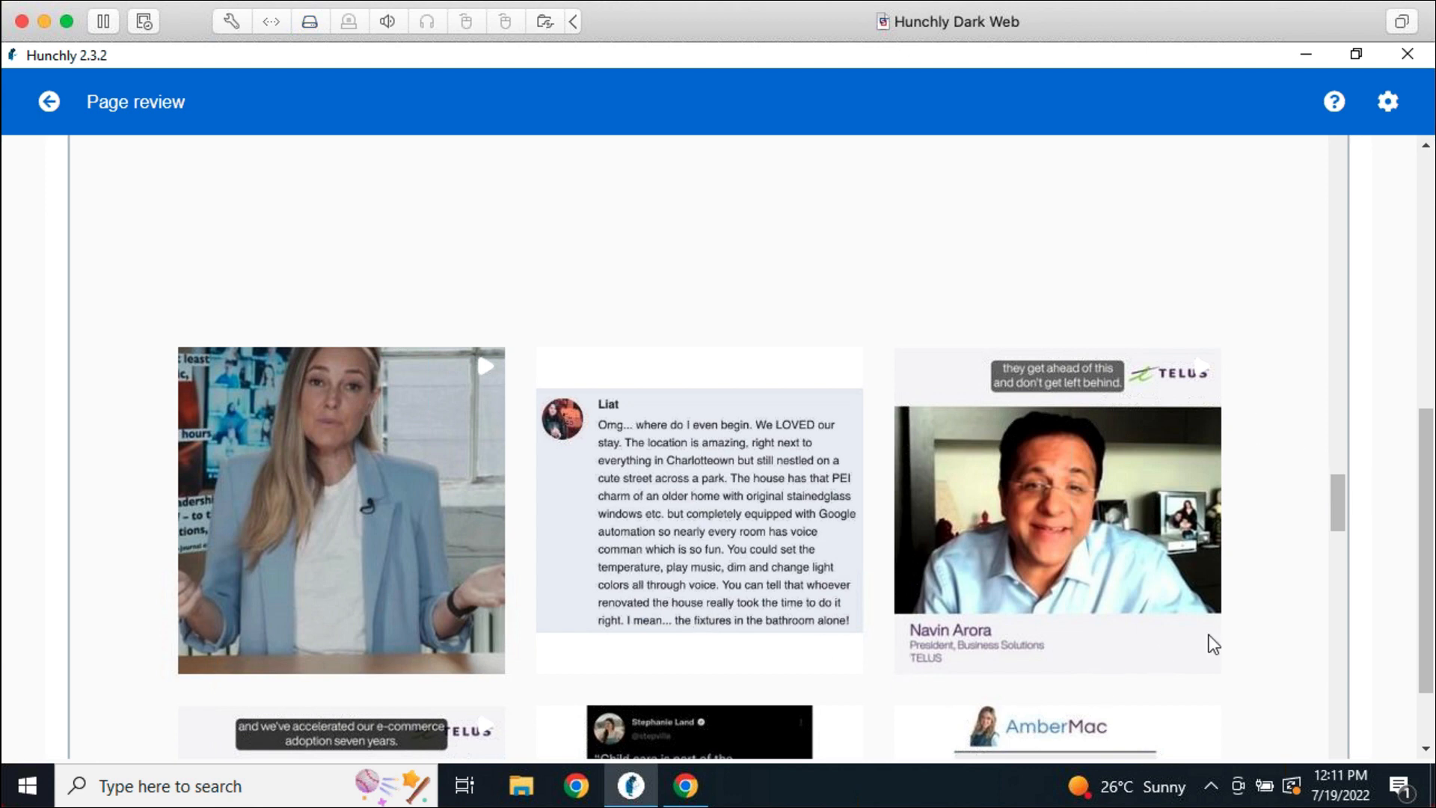
Return to the Instagram profile in Chrome and scroll up and down through its post grid
{"action": "left_click", "coordinate": [705, 792]}
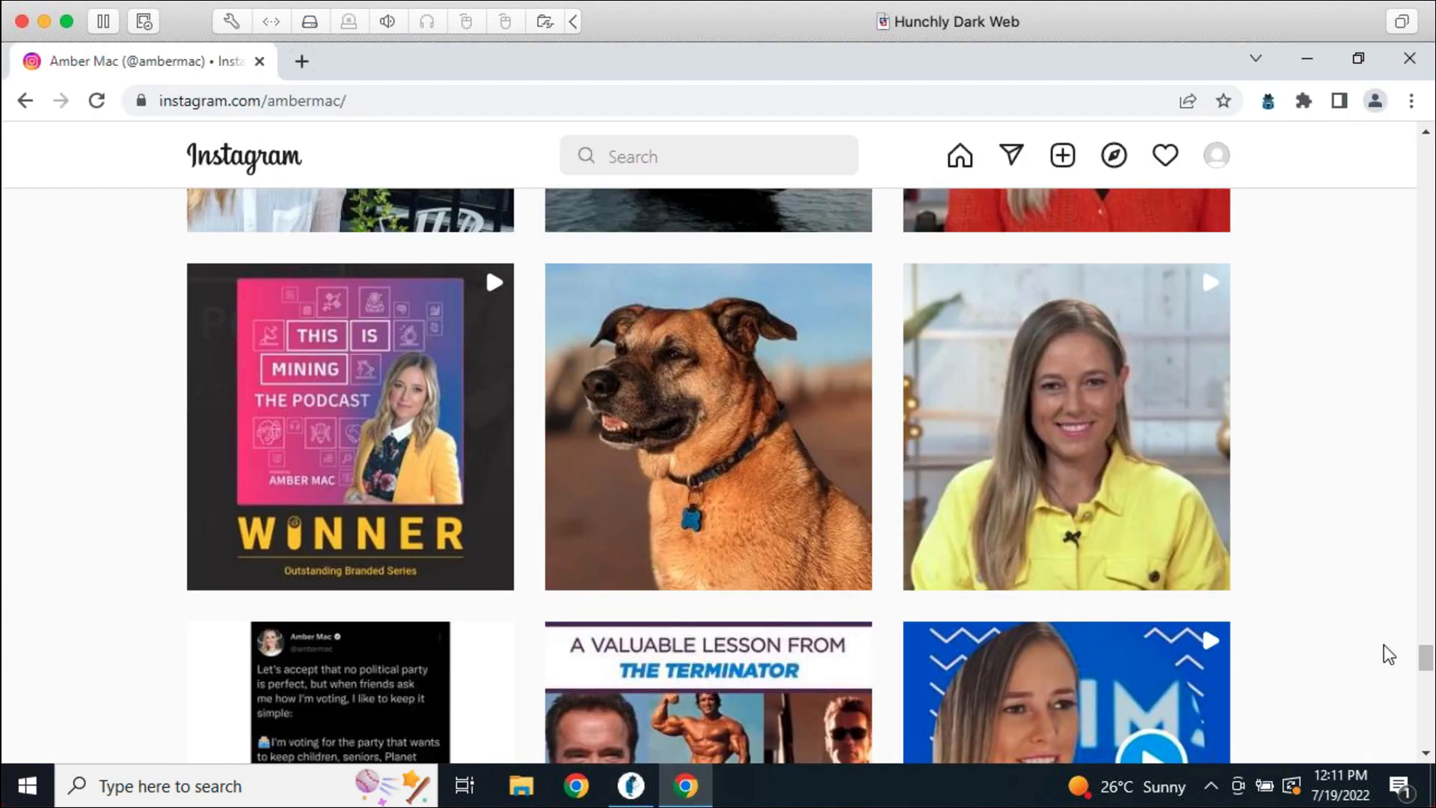
{"action": "left_click_drag", "start_coordinate": [1426, 658], "coordinate": [1421, 123]}
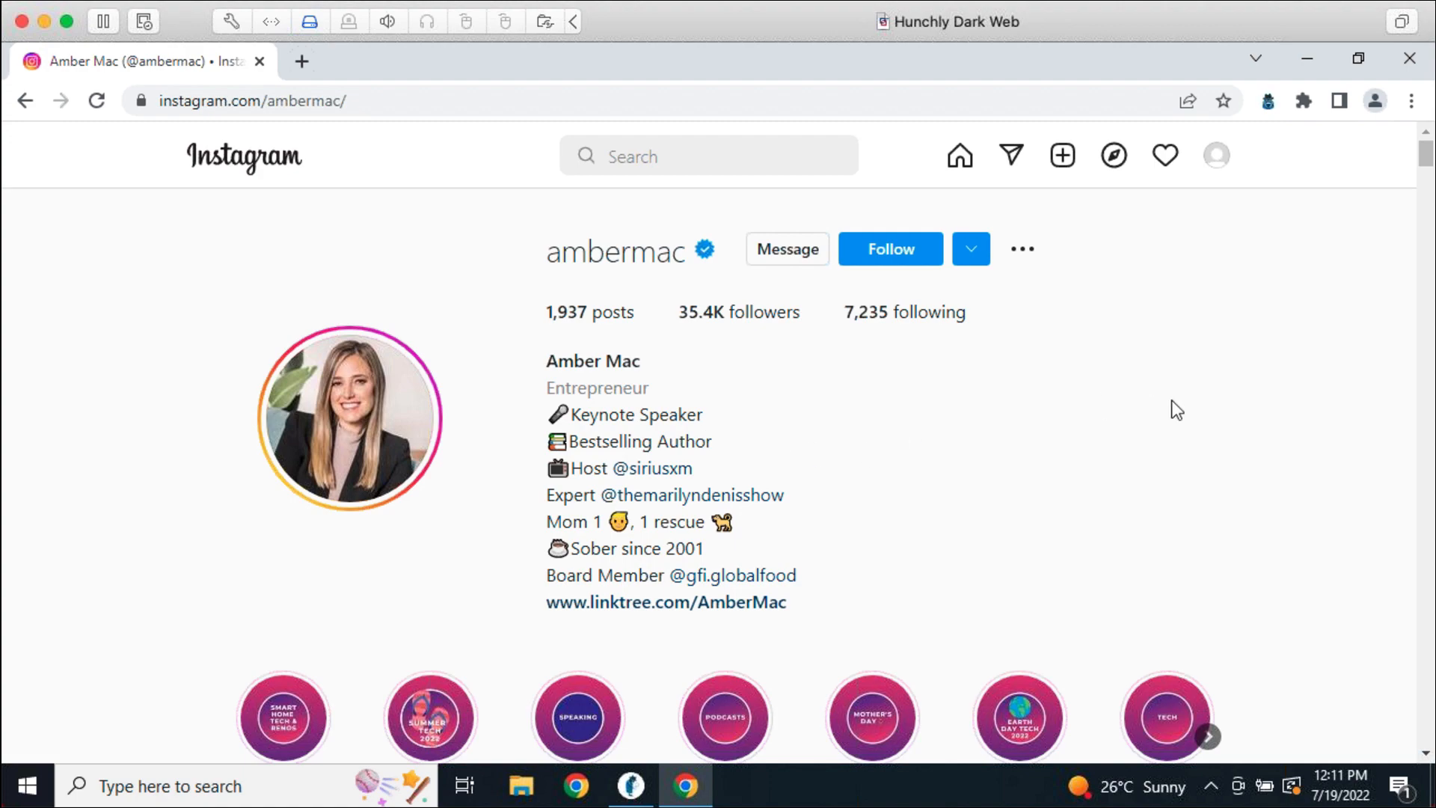
{"action": "scroll", "coordinate": [1205, 422], "scroll_direction": "down", "scroll_amount": 5}
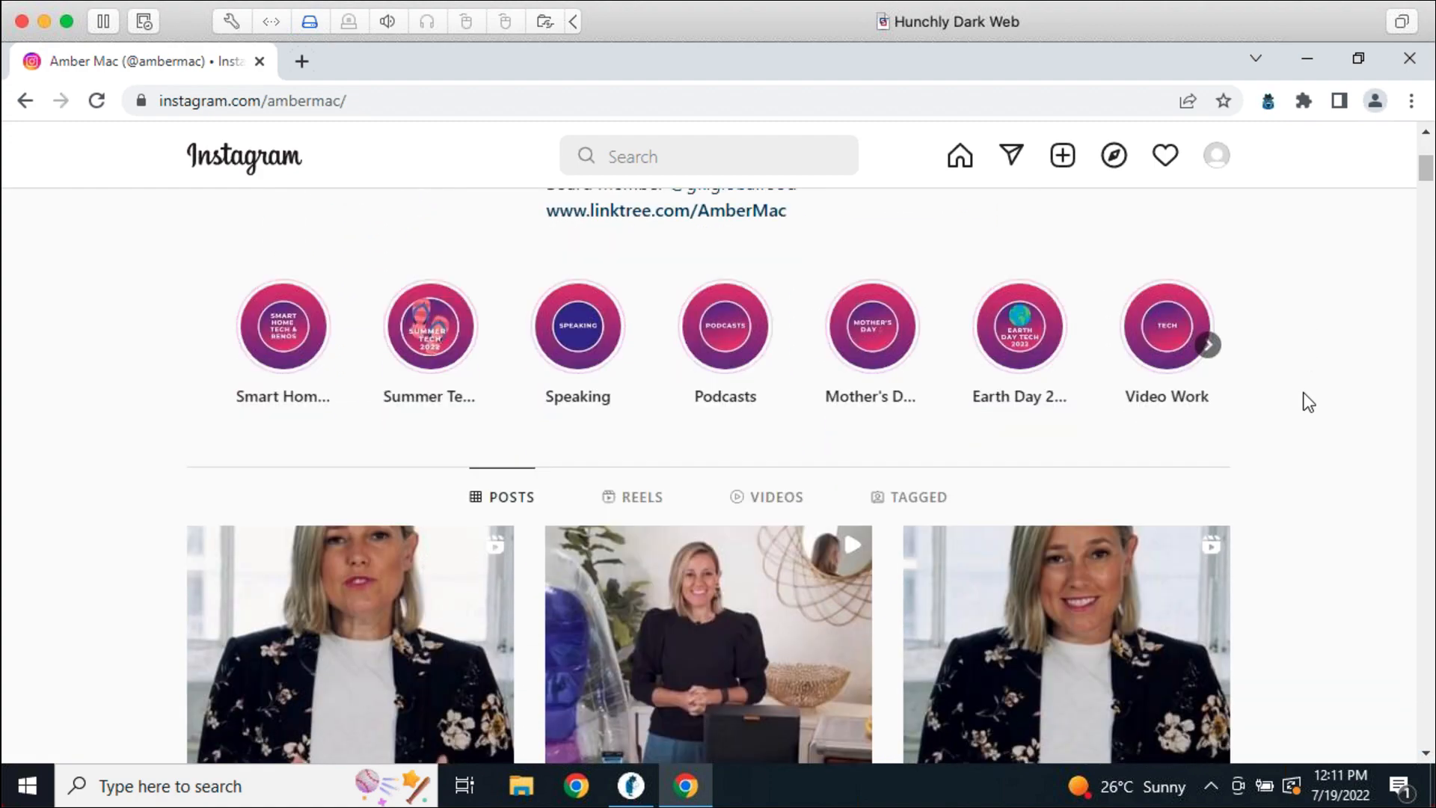
{"action": "scroll", "coordinate": [1303, 397], "scroll_direction": "down", "scroll_amount": 1}
{"action": "scroll", "coordinate": [1303, 402], "scroll_direction": "down", "scroll_amount": 1}
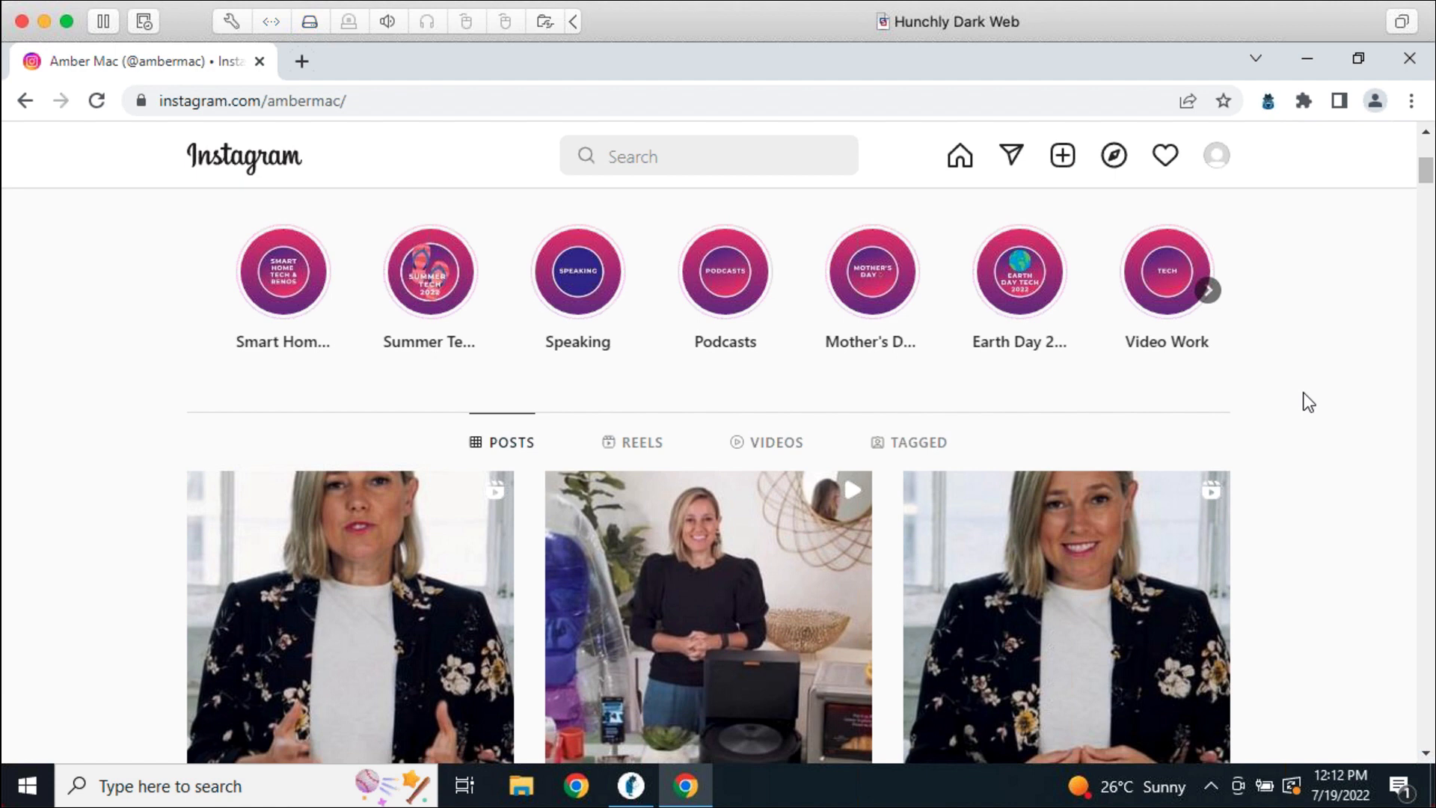
{"action": "scroll", "coordinate": [1304, 394], "scroll_direction": "down", "scroll_amount": 2}
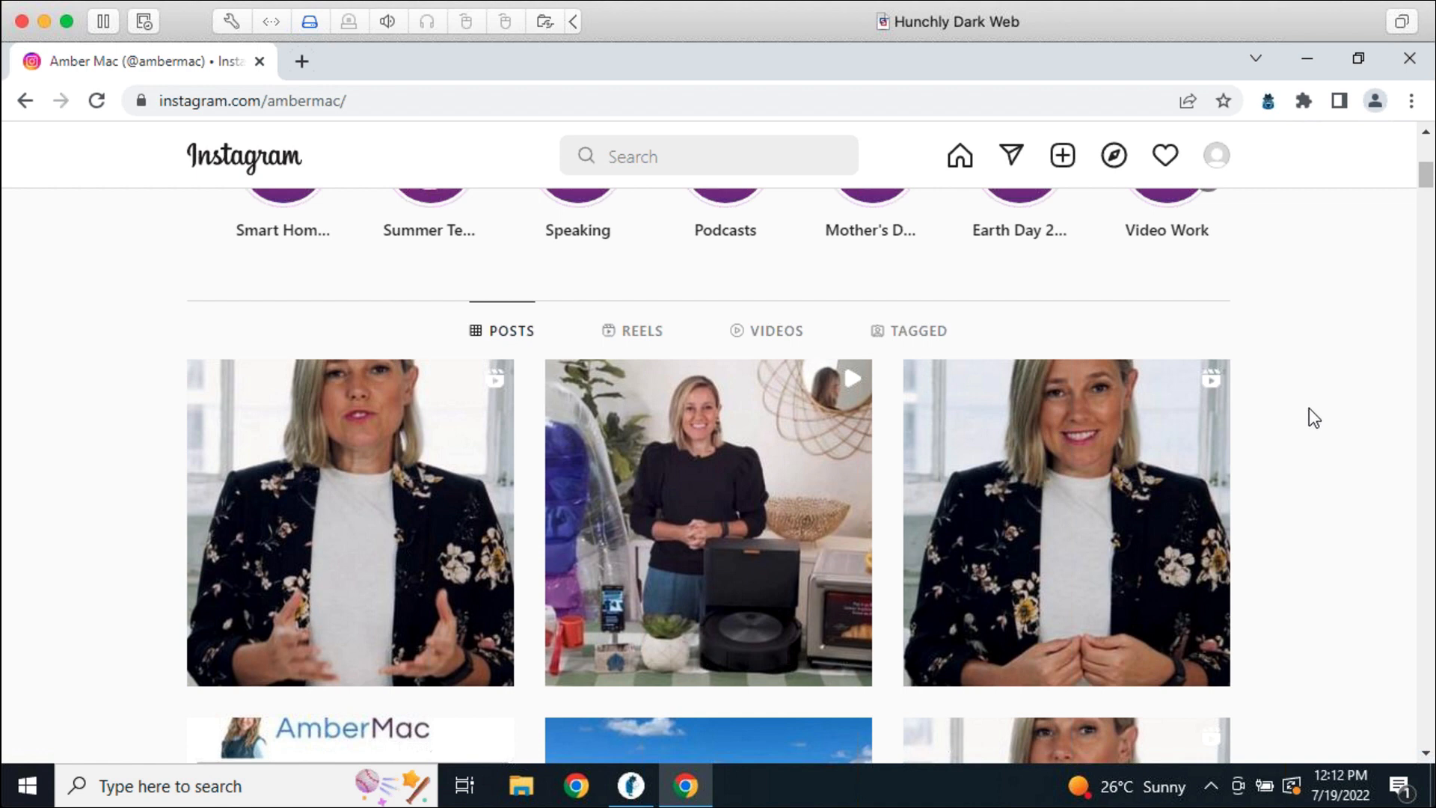
{"action": "scroll", "coordinate": [1308, 409], "scroll_direction": "down", "scroll_amount": 2}
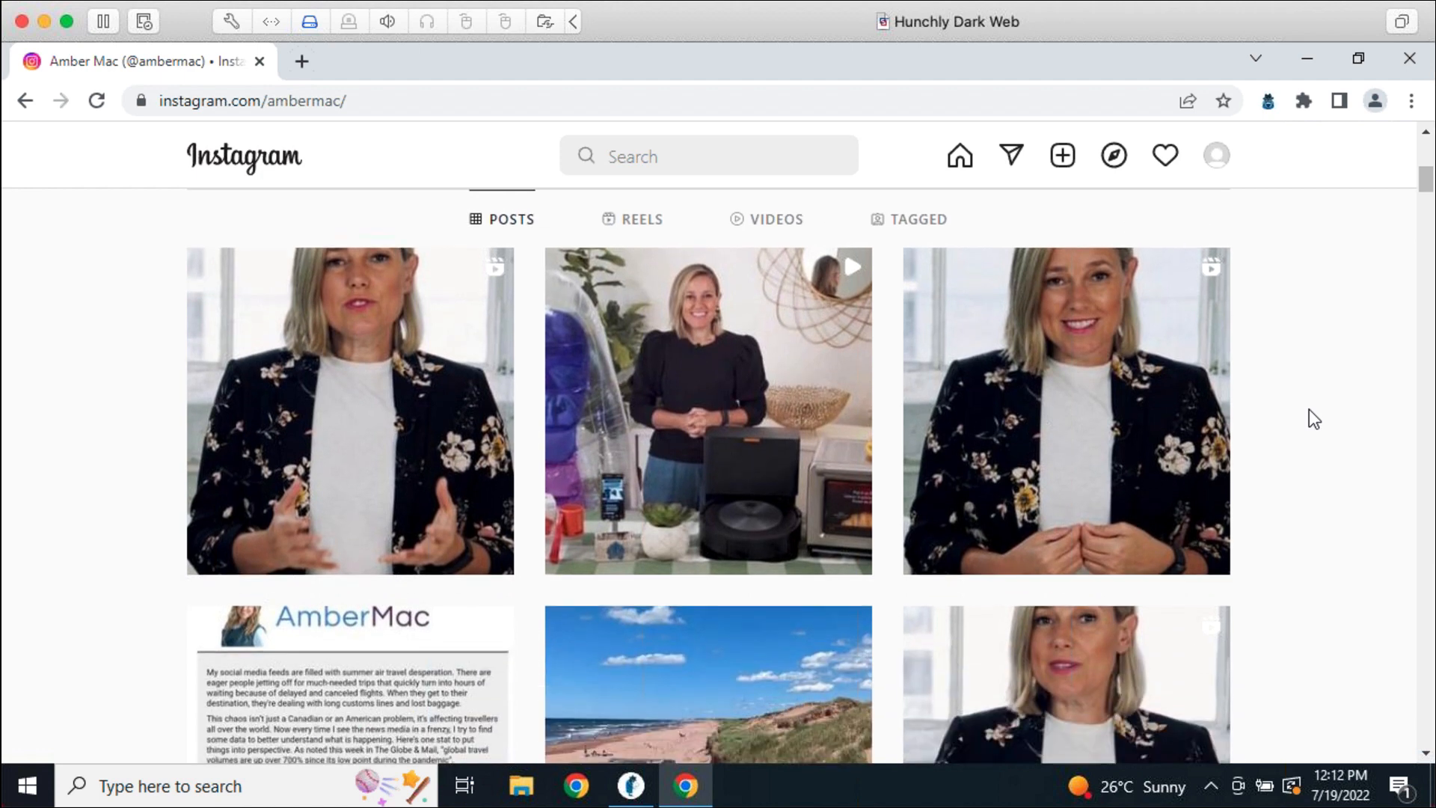
{"action": "scroll", "coordinate": [1299, 343], "scroll_direction": "down", "scroll_amount": 3}
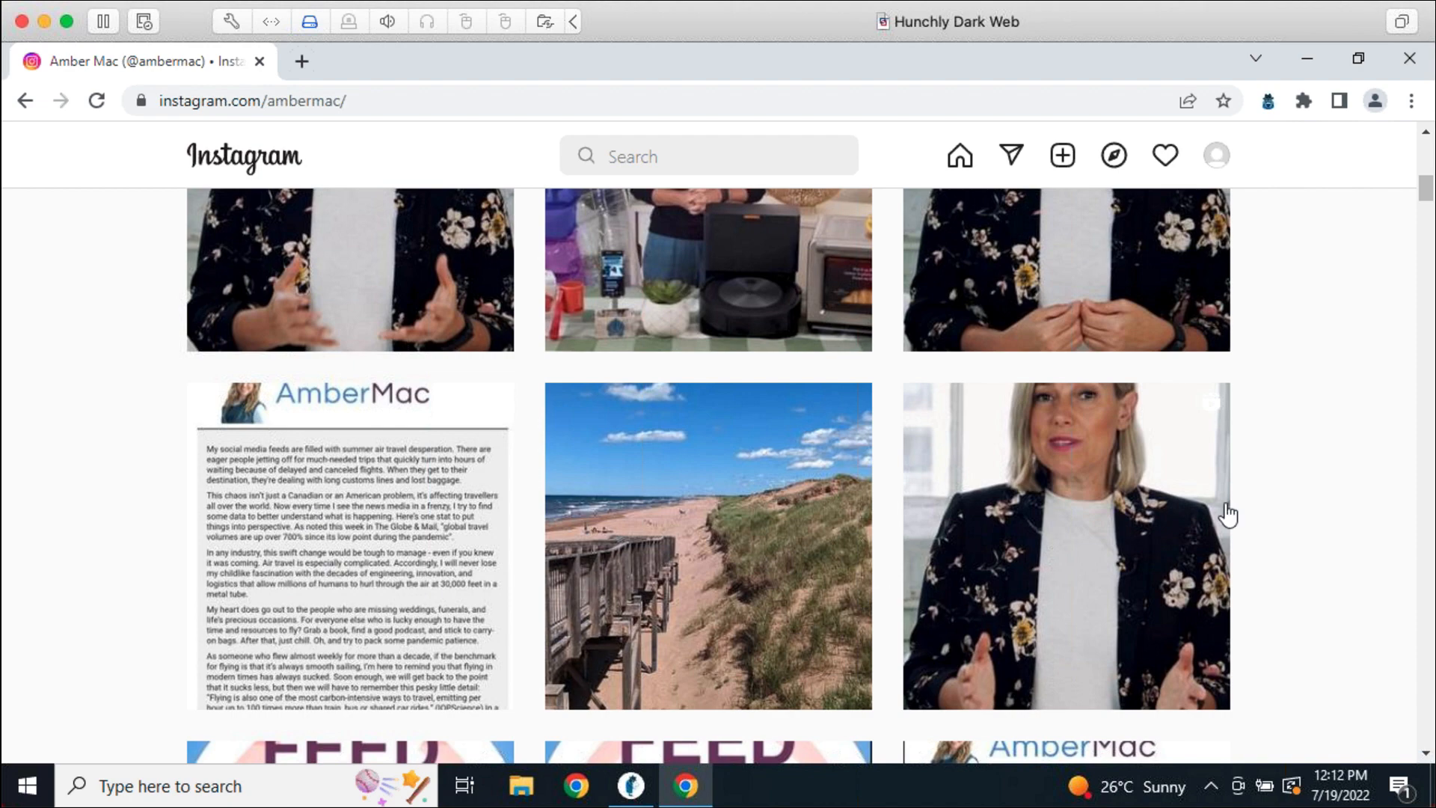
{"action": "scroll", "coordinate": [1261, 498], "scroll_direction": "down", "scroll_amount": 4}
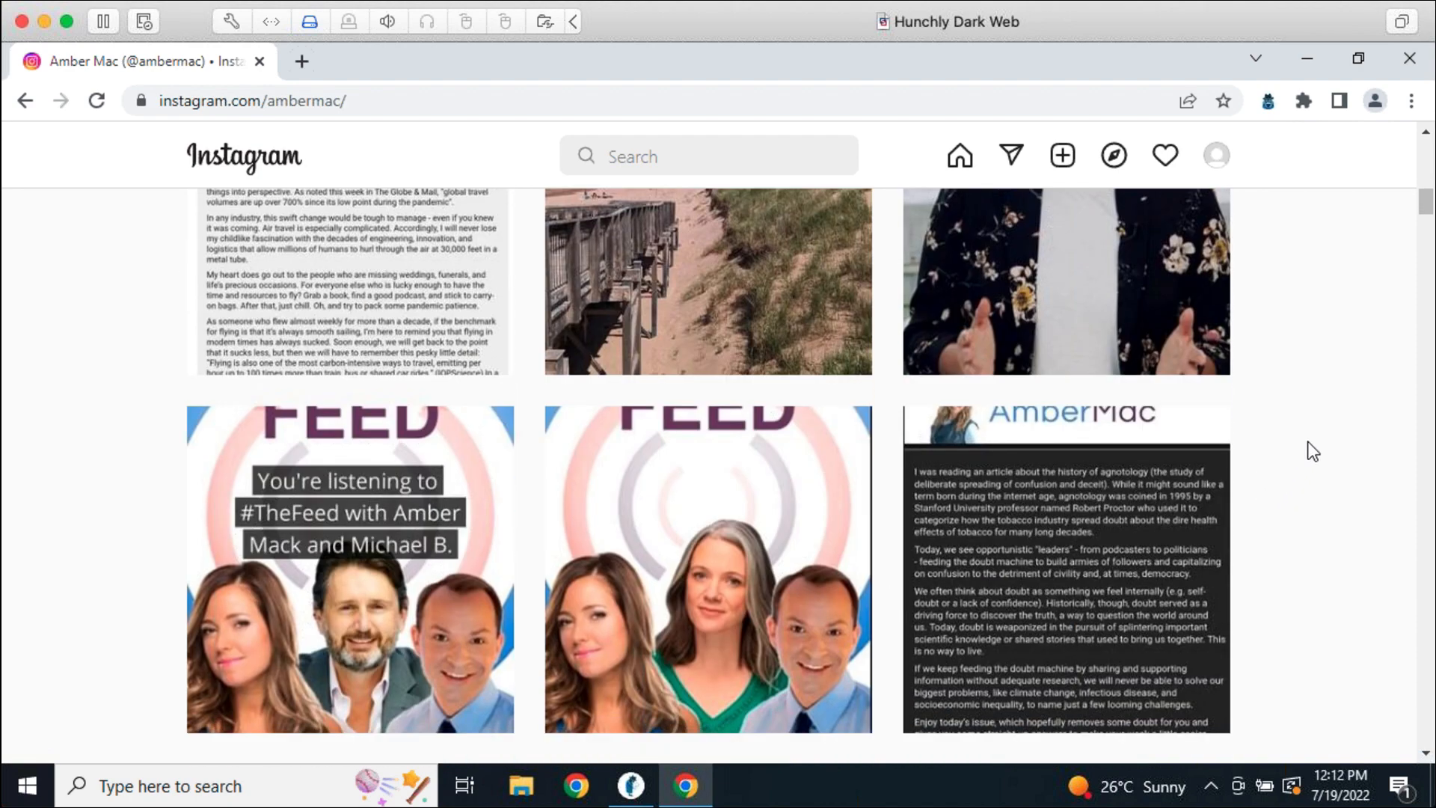
{"action": "scroll", "coordinate": [1310, 447], "scroll_direction": "down", "scroll_amount": 3}
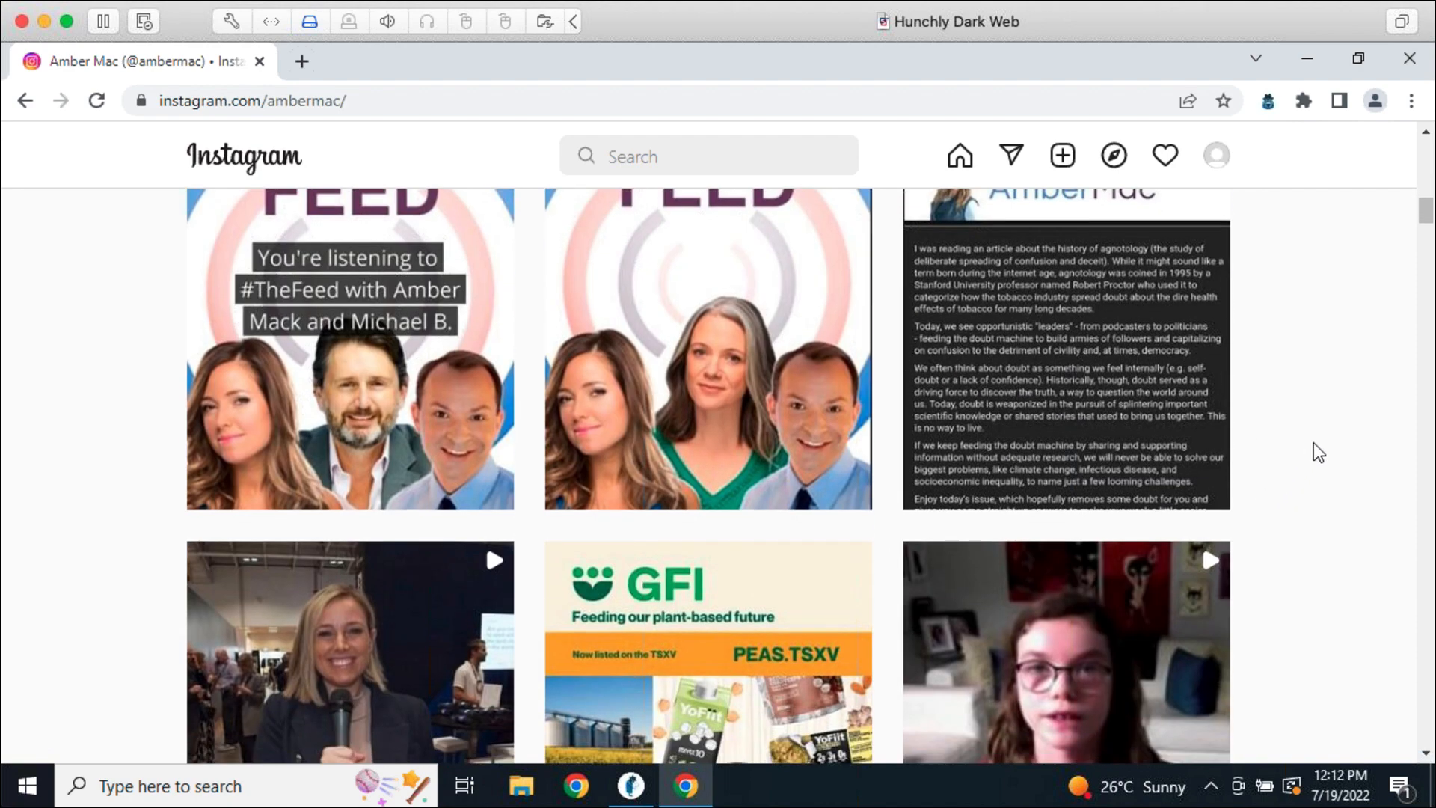
{"action": "scroll", "coordinate": [1313, 442], "scroll_direction": "down", "scroll_amount": 1}
{"action": "scroll", "coordinate": [1314, 442], "scroll_direction": "up", "scroll_amount": 4}
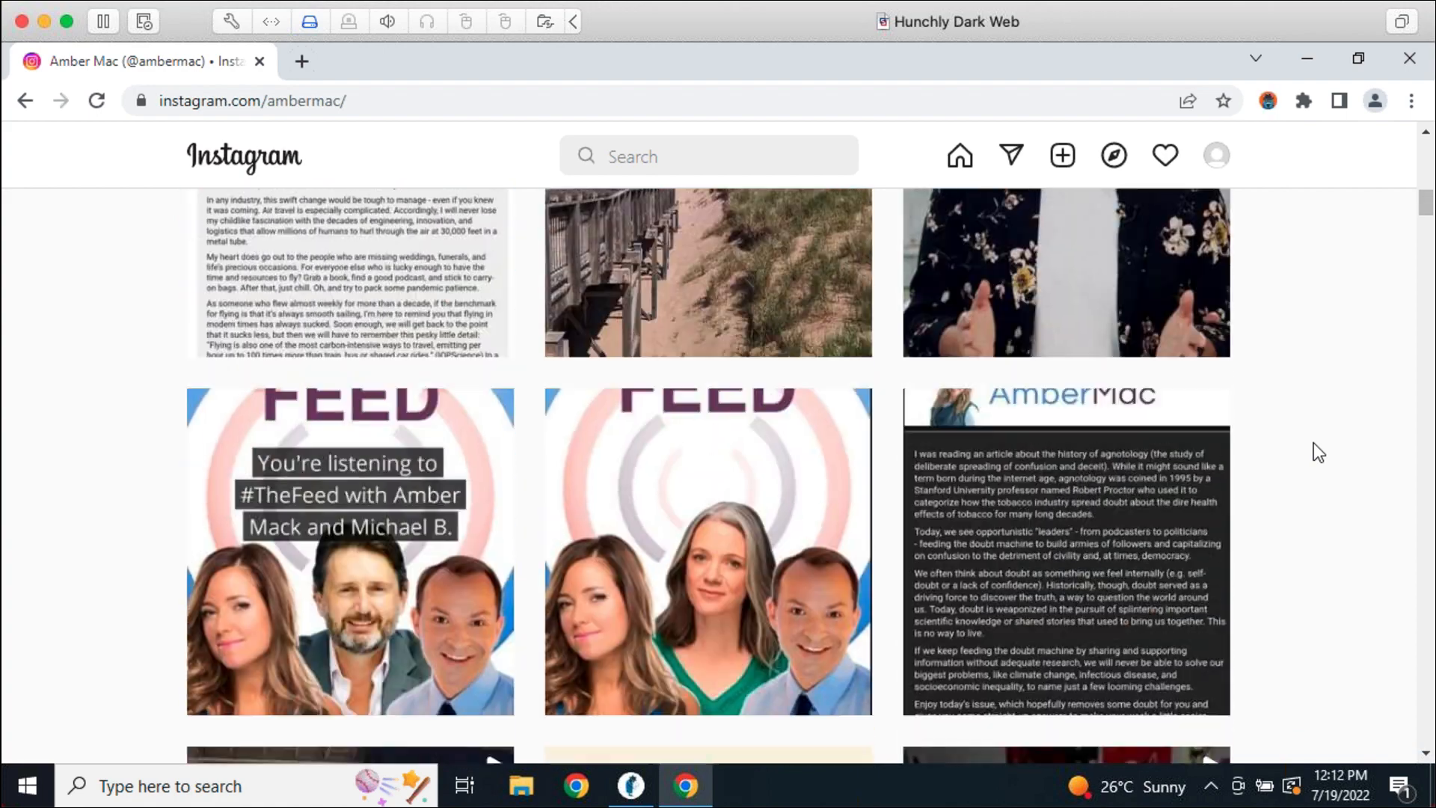
{"action": "scroll", "coordinate": [1314, 442], "scroll_direction": "up", "scroll_amount": 4}
{"action": "scroll", "coordinate": [1314, 442], "scroll_direction": "down", "scroll_amount": 10}
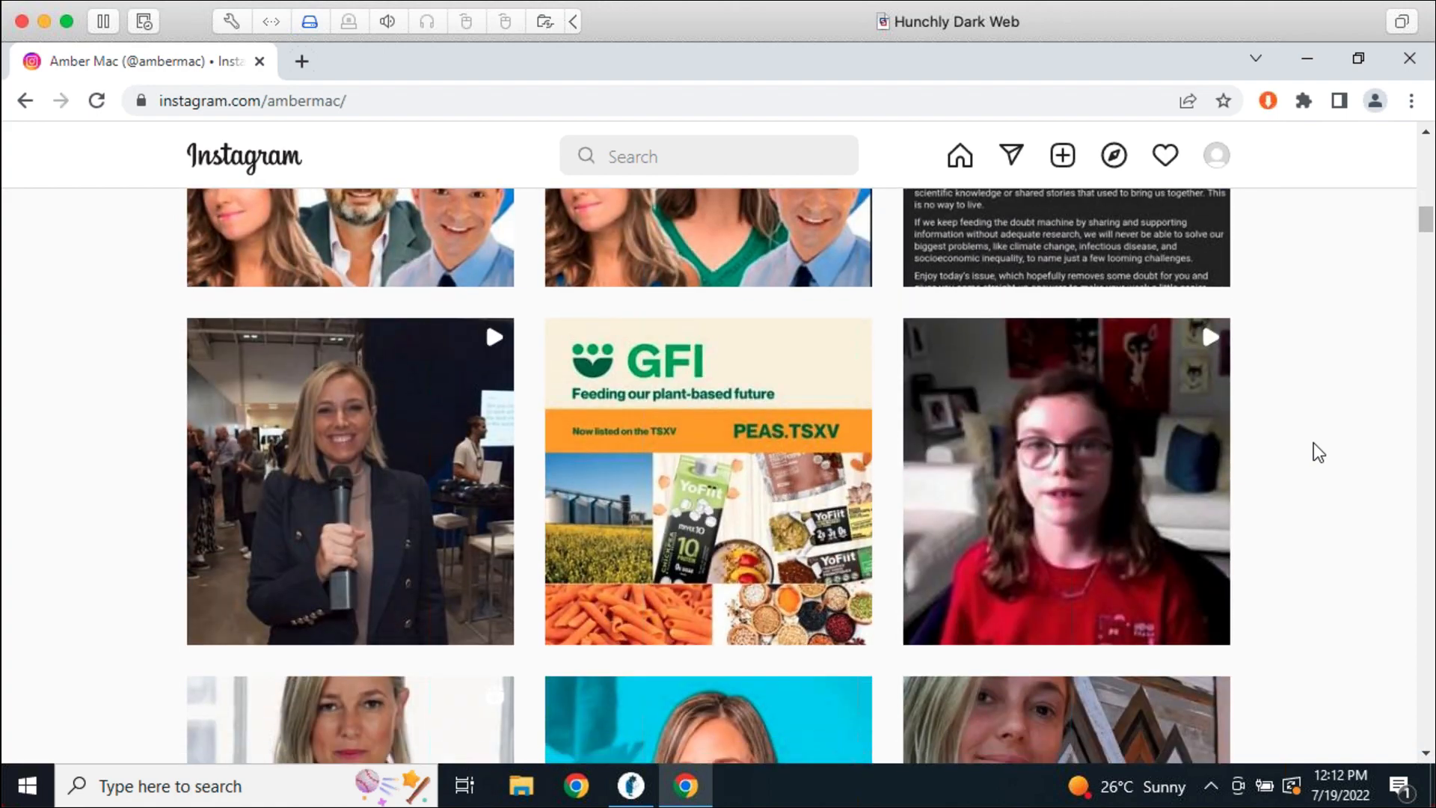
{"action": "scroll", "coordinate": [1314, 442], "scroll_direction": "down", "scroll_amount": 15}
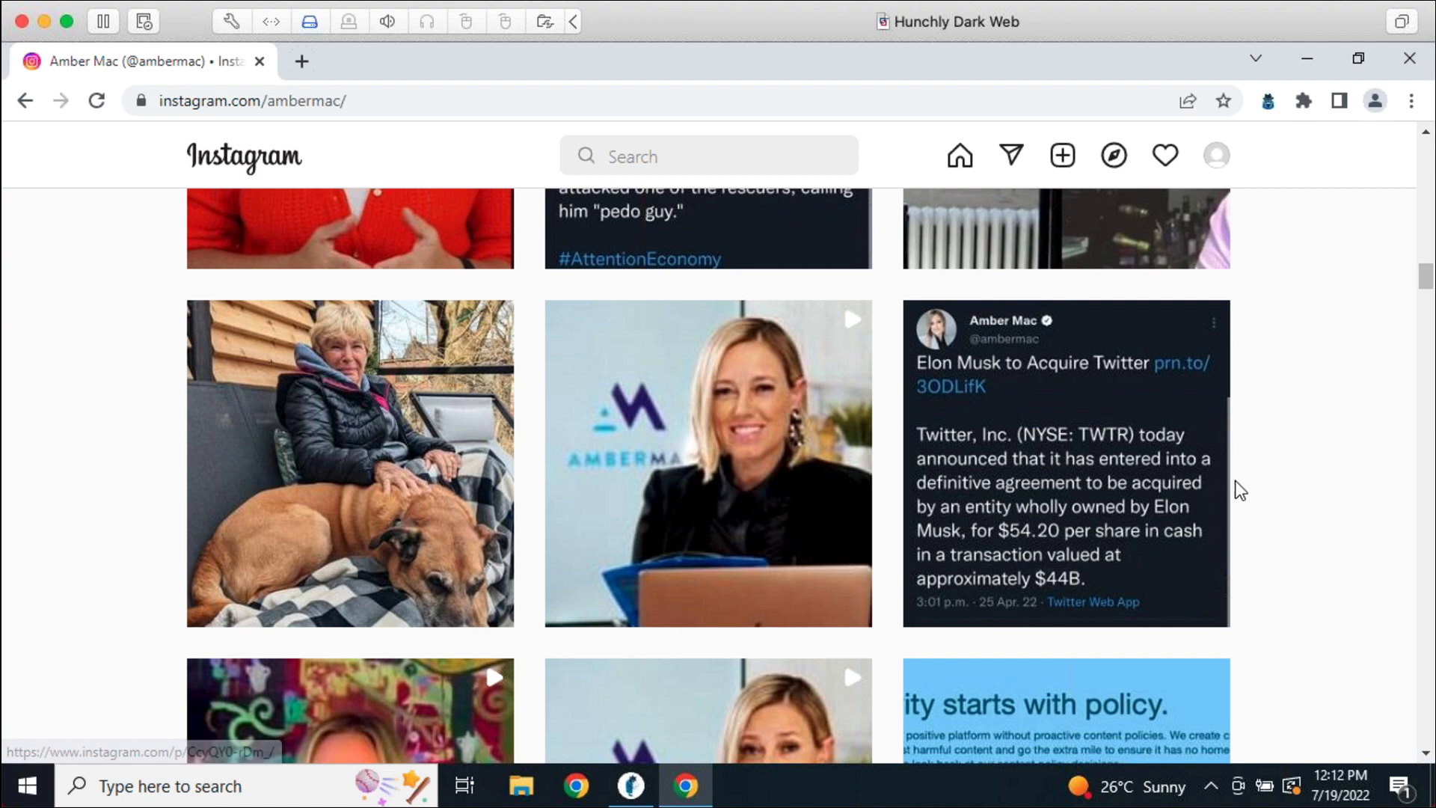
{"action": "scroll", "coordinate": [1238, 489], "scroll_direction": "down", "scroll_amount": 10}
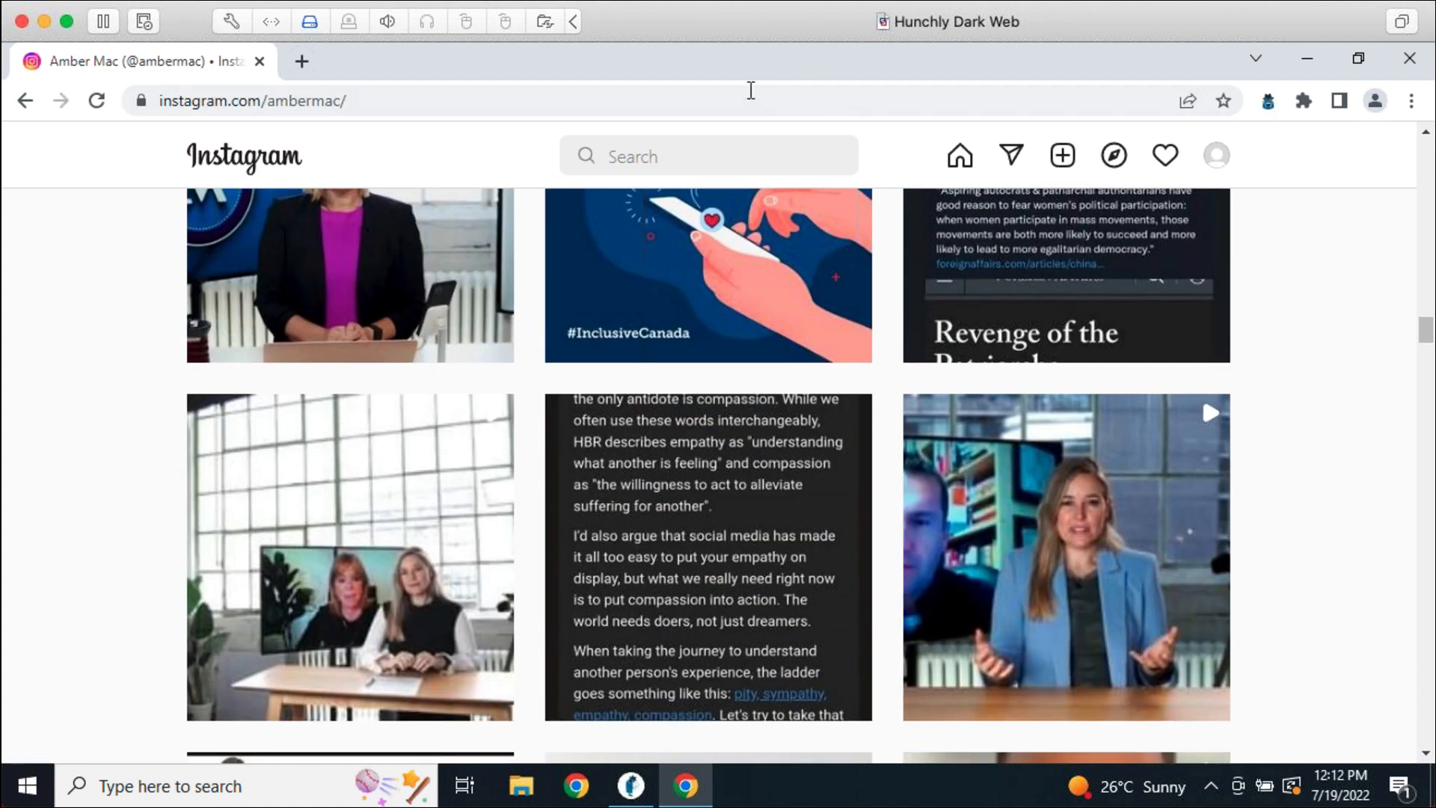
{"action": "scroll", "coordinate": [1238, 460], "scroll_direction": "down", "scroll_amount": 1}
{"action": "scroll", "coordinate": [1243, 460], "scroll_direction": "down", "scroll_amount": 5}
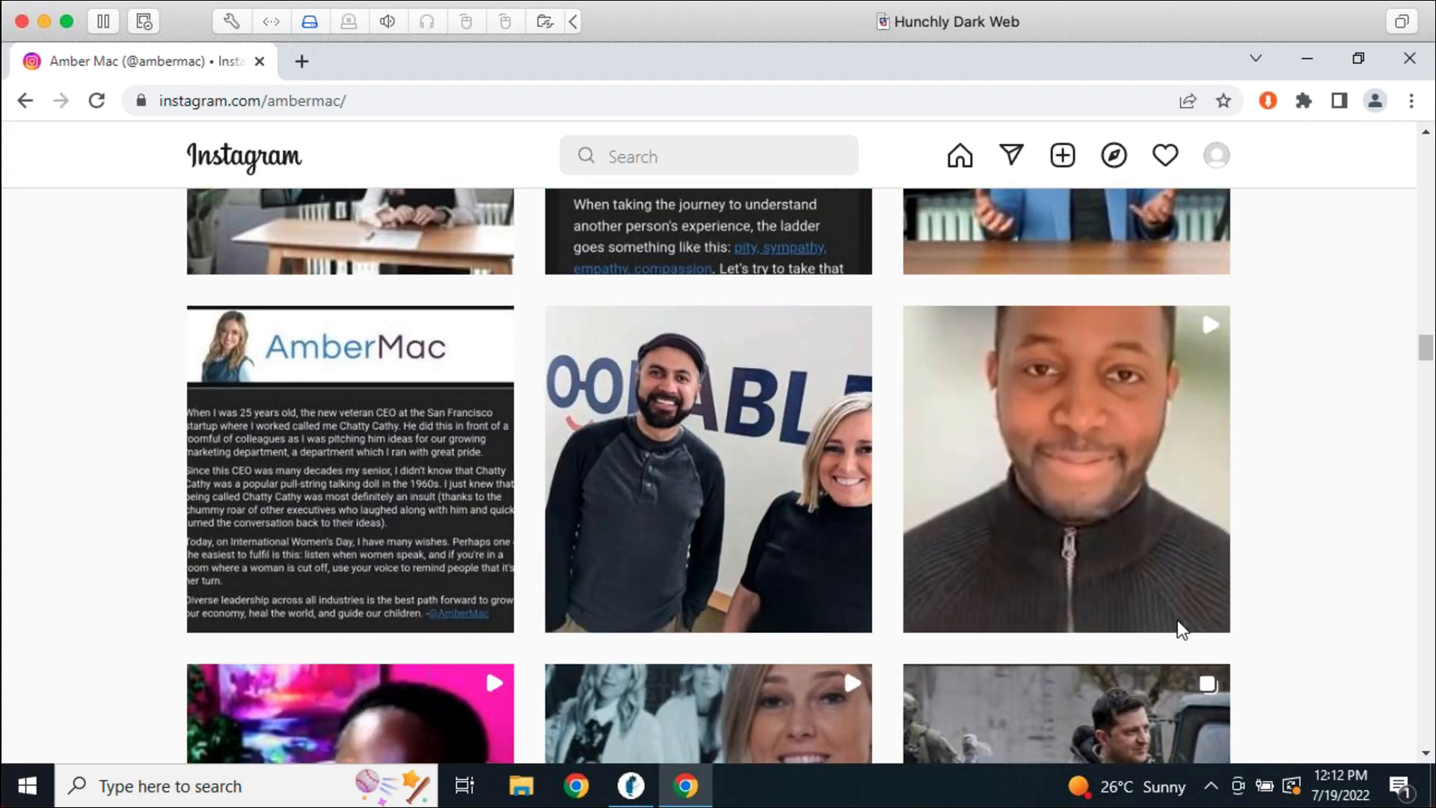
{"action": "scroll", "coordinate": [1325, 615], "scroll_direction": "down", "scroll_amount": 2}
{"action": "scroll", "coordinate": [1325, 615], "scroll_direction": "up", "scroll_amount": 10}
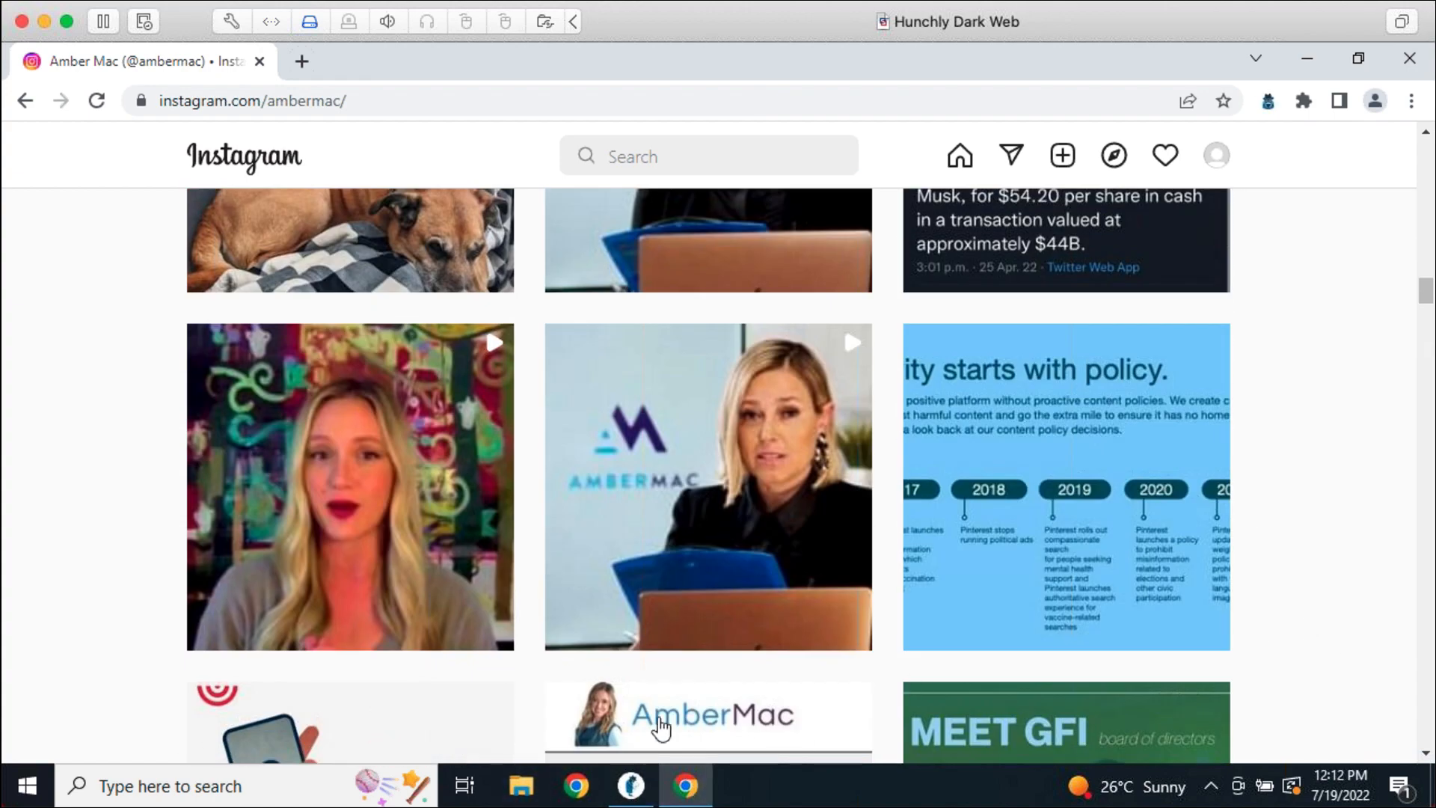
{"action": "scroll", "coordinate": [1233, 591], "scroll_direction": "up", "scroll_amount": 2}
{"action": "scroll", "coordinate": [1233, 591], "scroll_direction": "up", "scroll_amount": 15}
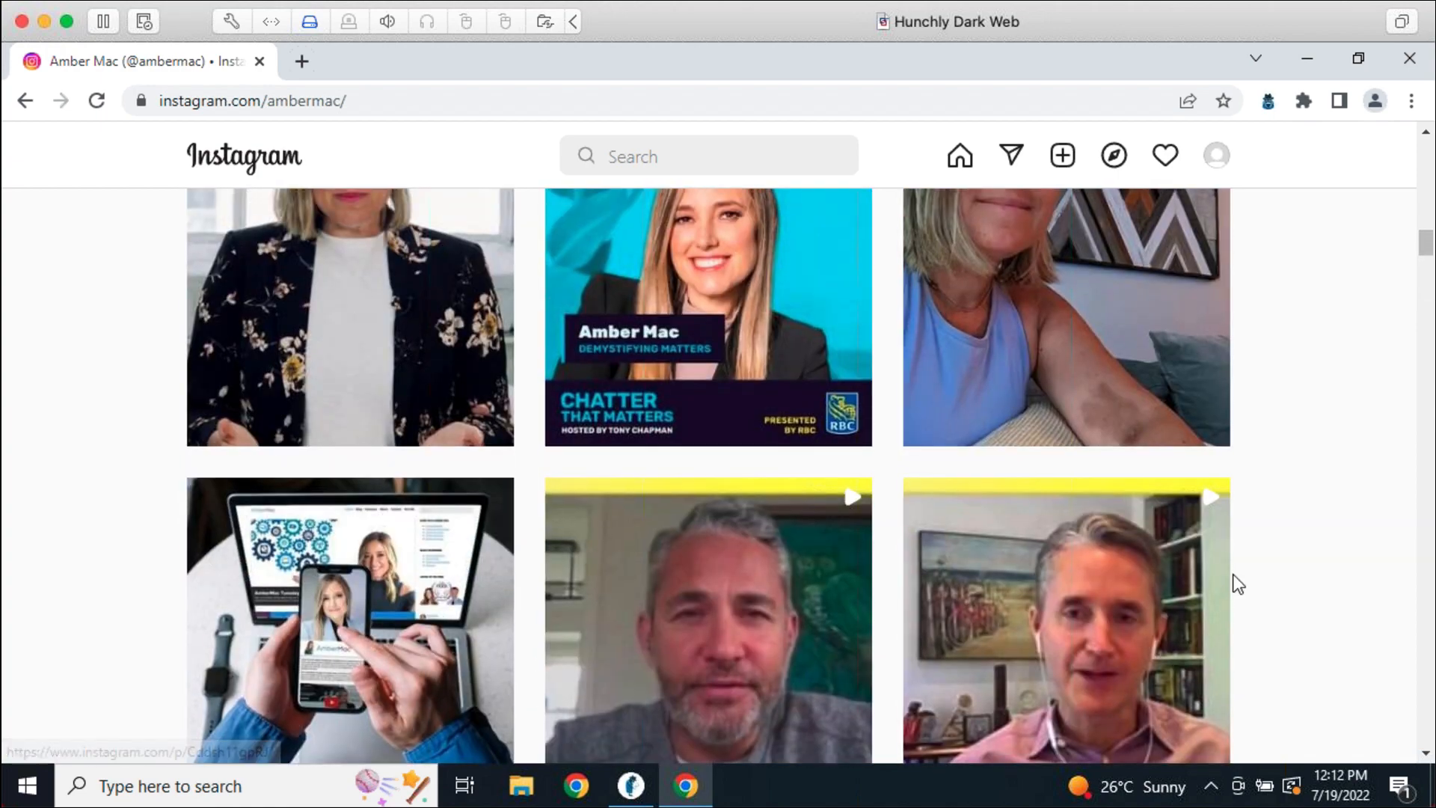
{"action": "scroll", "coordinate": [1260, 578], "scroll_direction": "up", "scroll_amount": 9}
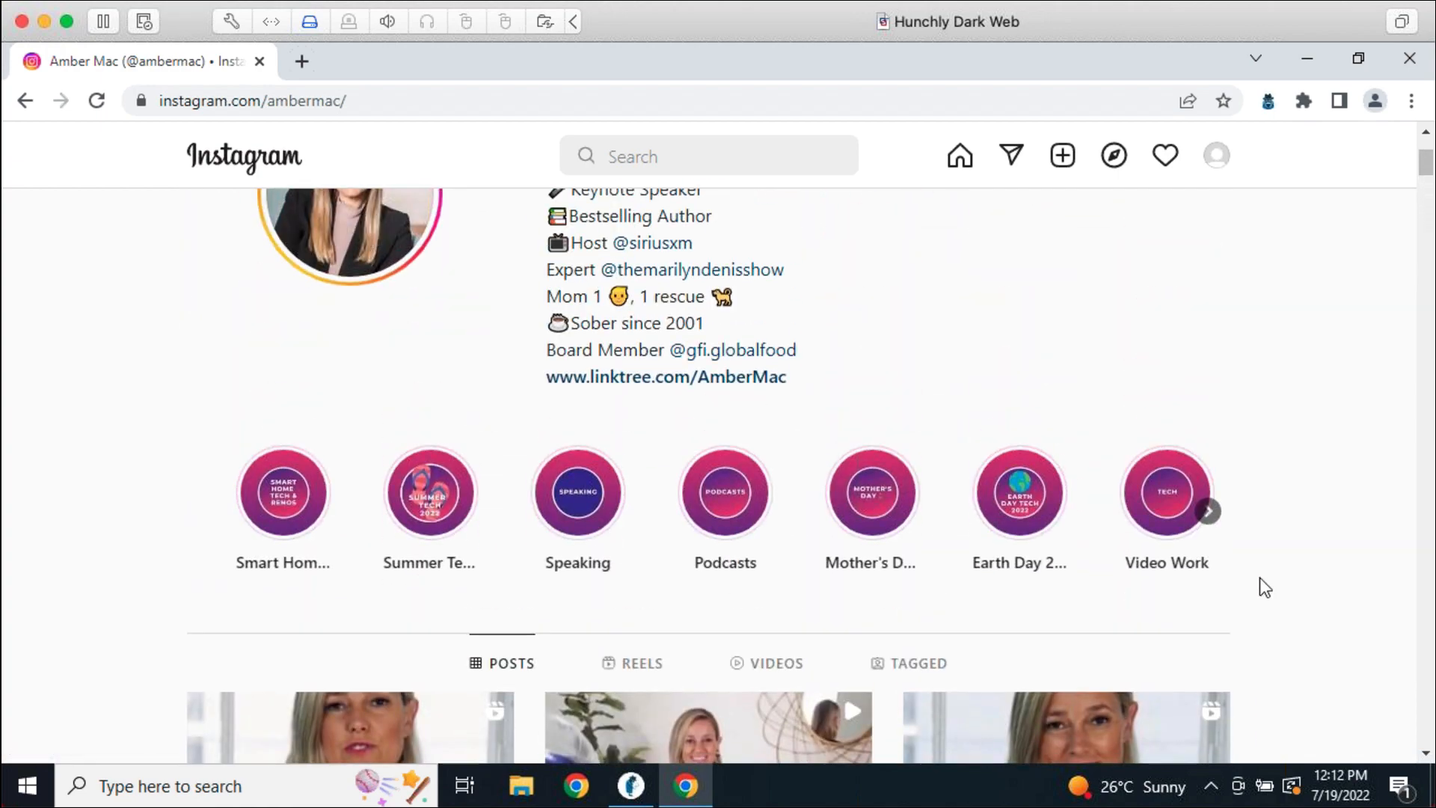
{"action": "scroll", "coordinate": [1260, 577], "scroll_direction": "down", "scroll_amount": 4}
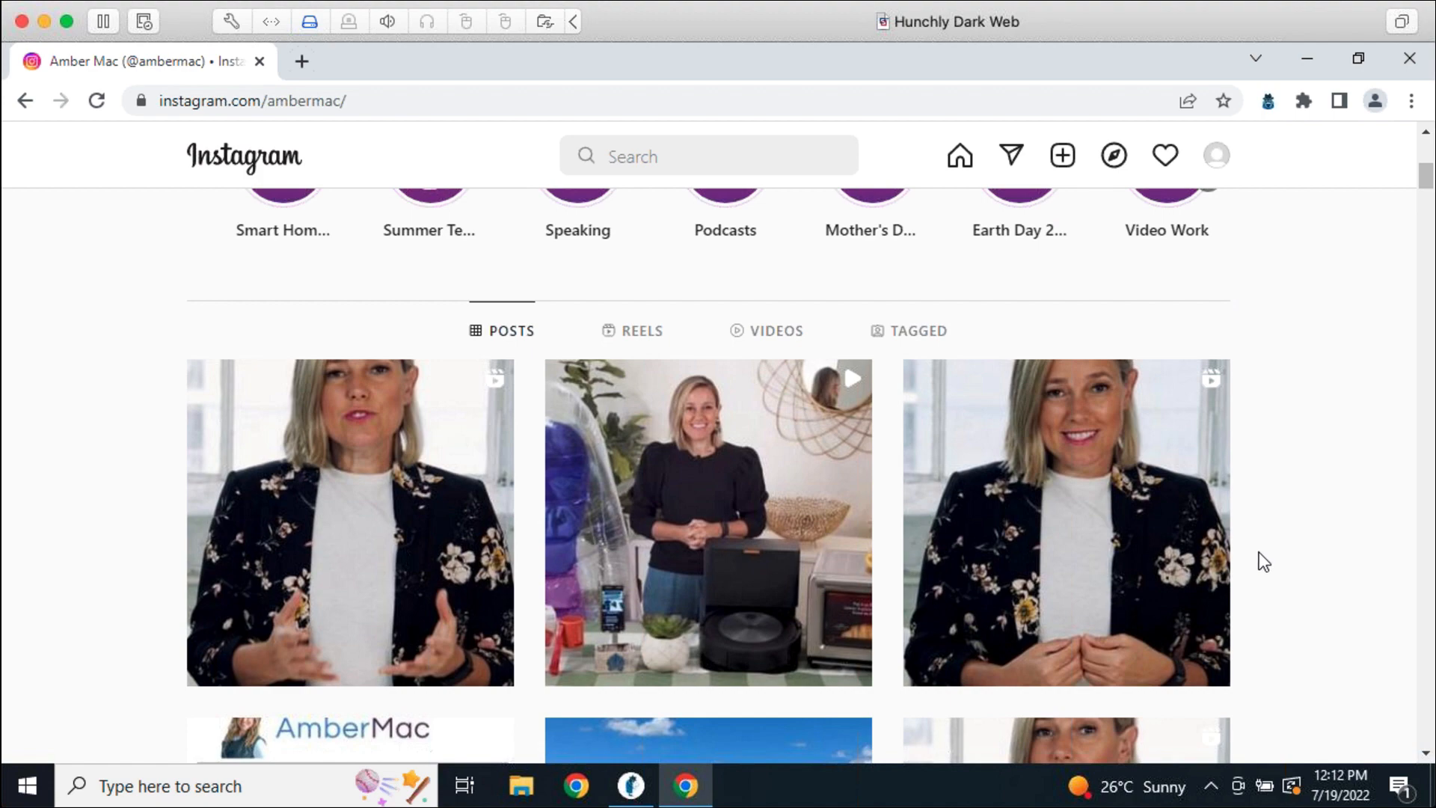
{"action": "scroll", "coordinate": [1275, 564], "scroll_direction": "down", "scroll_amount": 3}
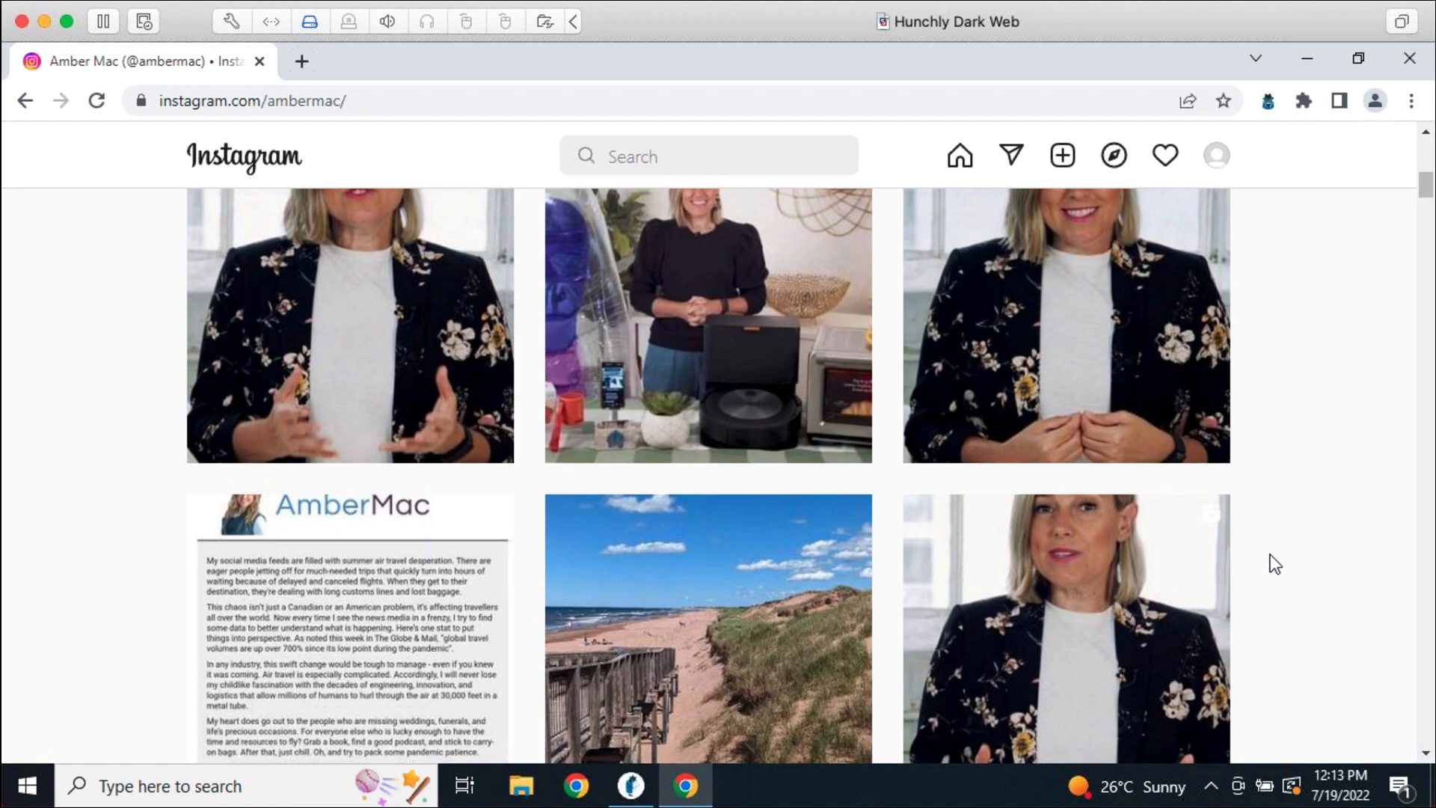
{"action": "scroll", "coordinate": [1288, 576], "scroll_direction": "down", "scroll_amount": 4}
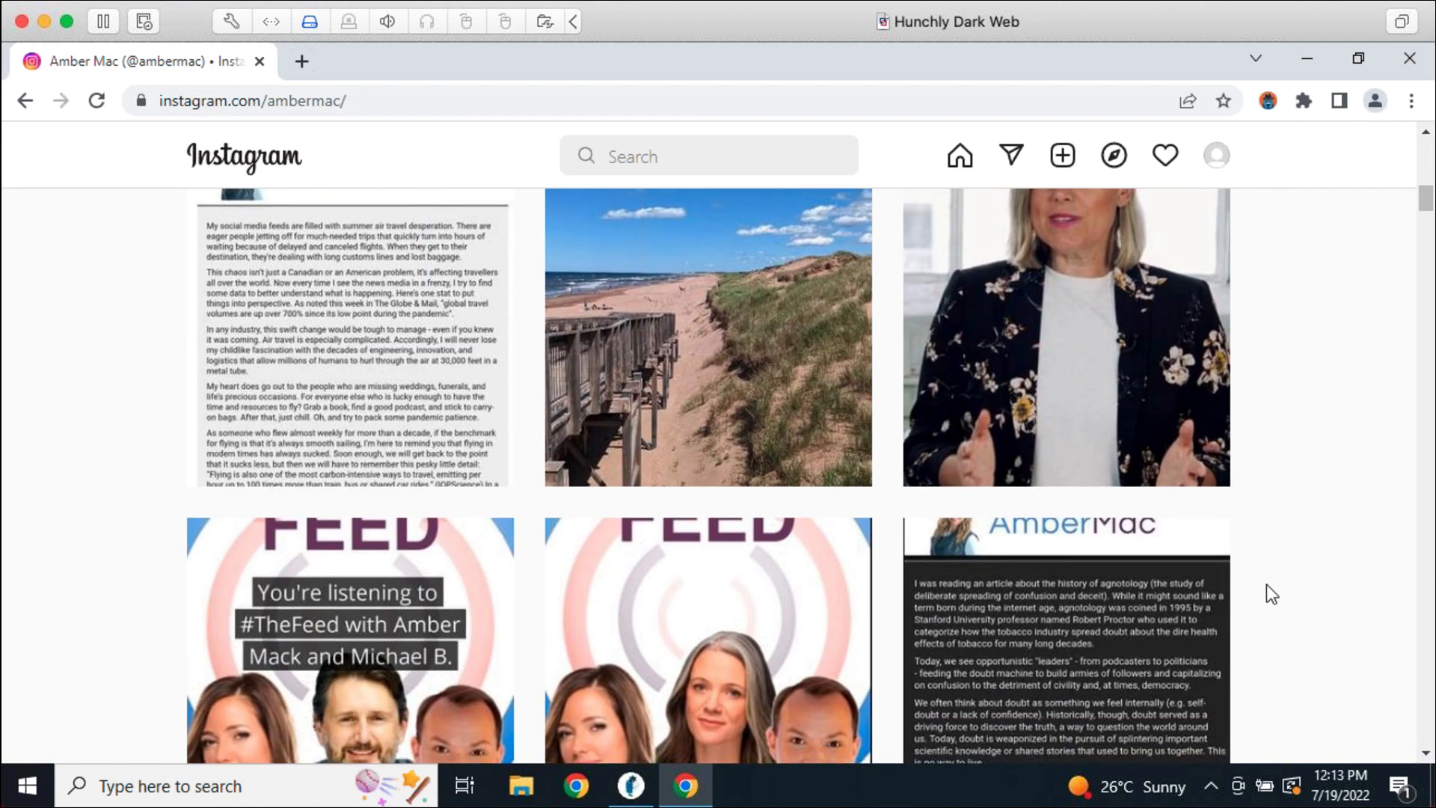
Switch to Hunchly's review of the captured Instagram profile, scroll its preview, then return to the top
{"action": "left_click", "coordinate": [631, 786]}
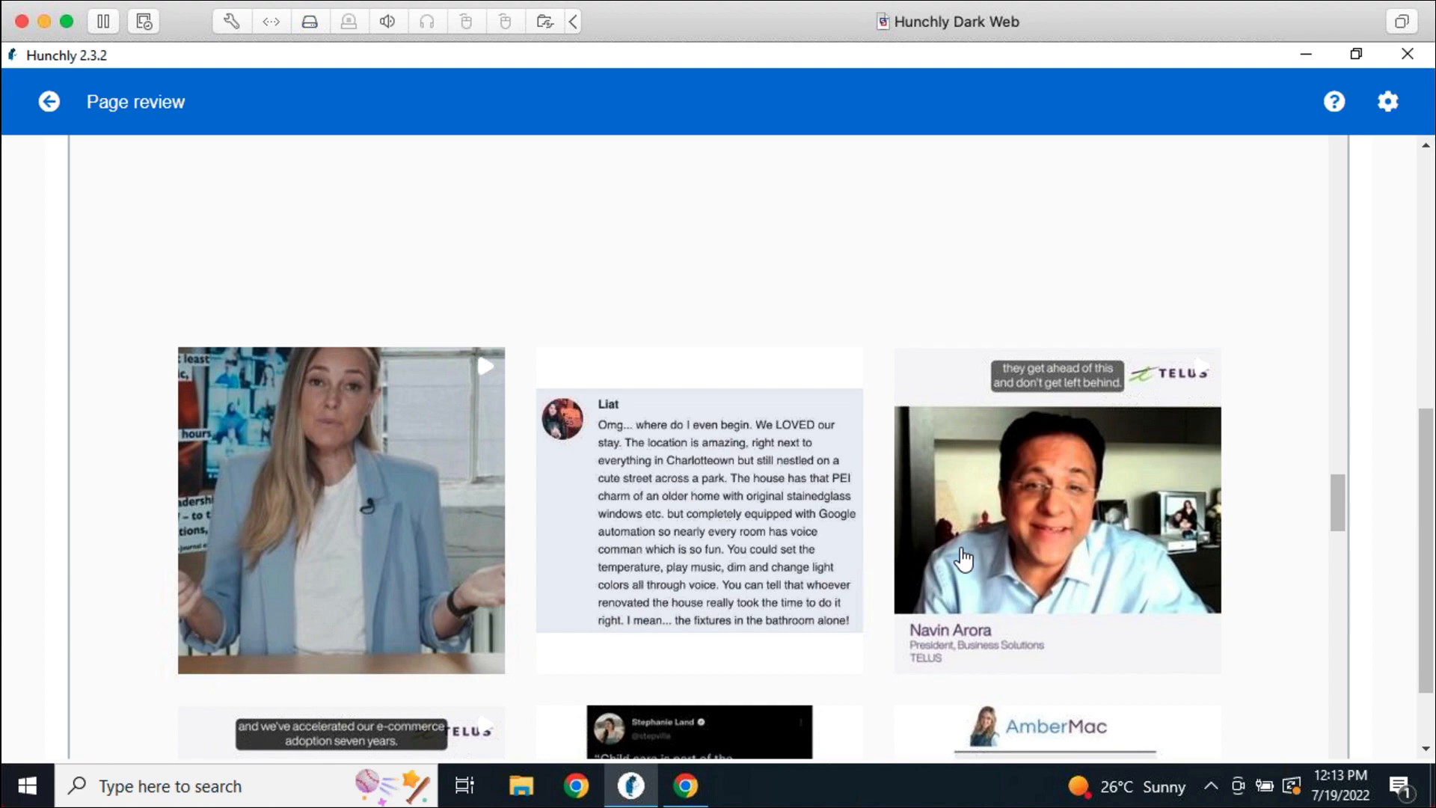
{"action": "scroll", "coordinate": [964, 557], "scroll_direction": "down", "scroll_amount": 3}
{"action": "scroll", "coordinate": [1021, 561], "scroll_direction": "down", "scroll_amount": 3}
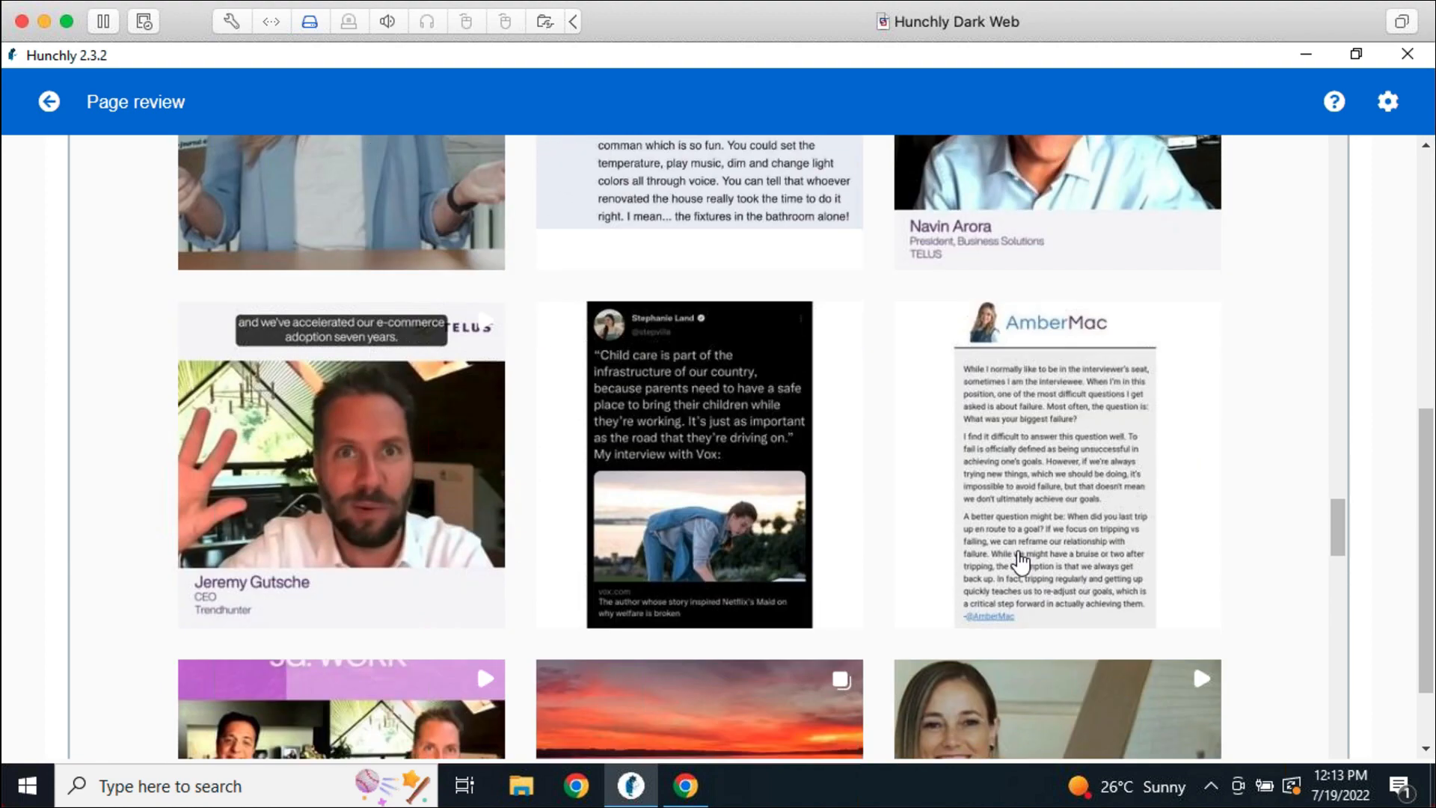
{"action": "scroll", "coordinate": [1021, 561], "scroll_direction": "down", "scroll_amount": 4}
{"action": "scroll", "coordinate": [882, 566], "scroll_direction": "down", "scroll_amount": 5}
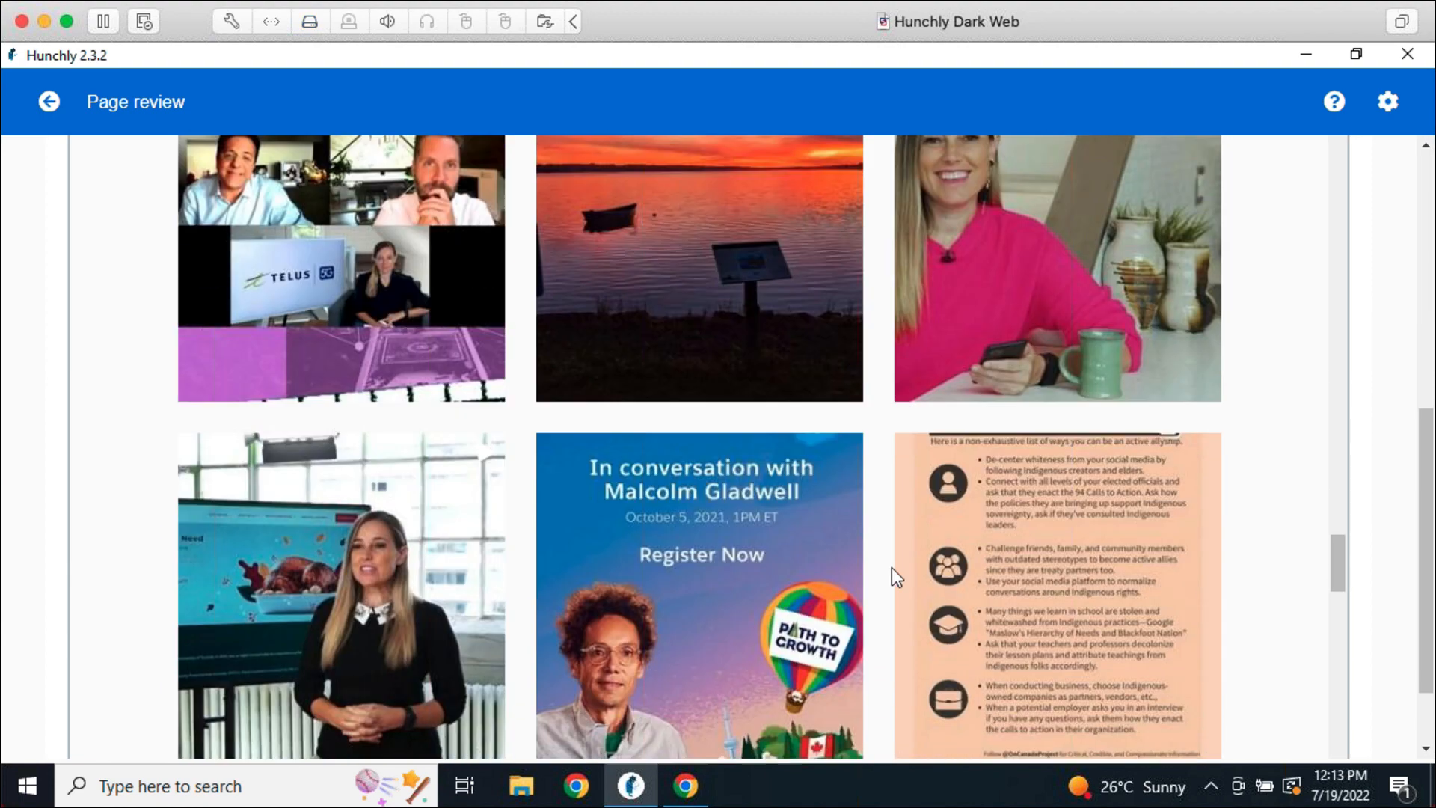
{"action": "scroll", "coordinate": [860, 570], "scroll_direction": "down", "scroll_amount": 5}
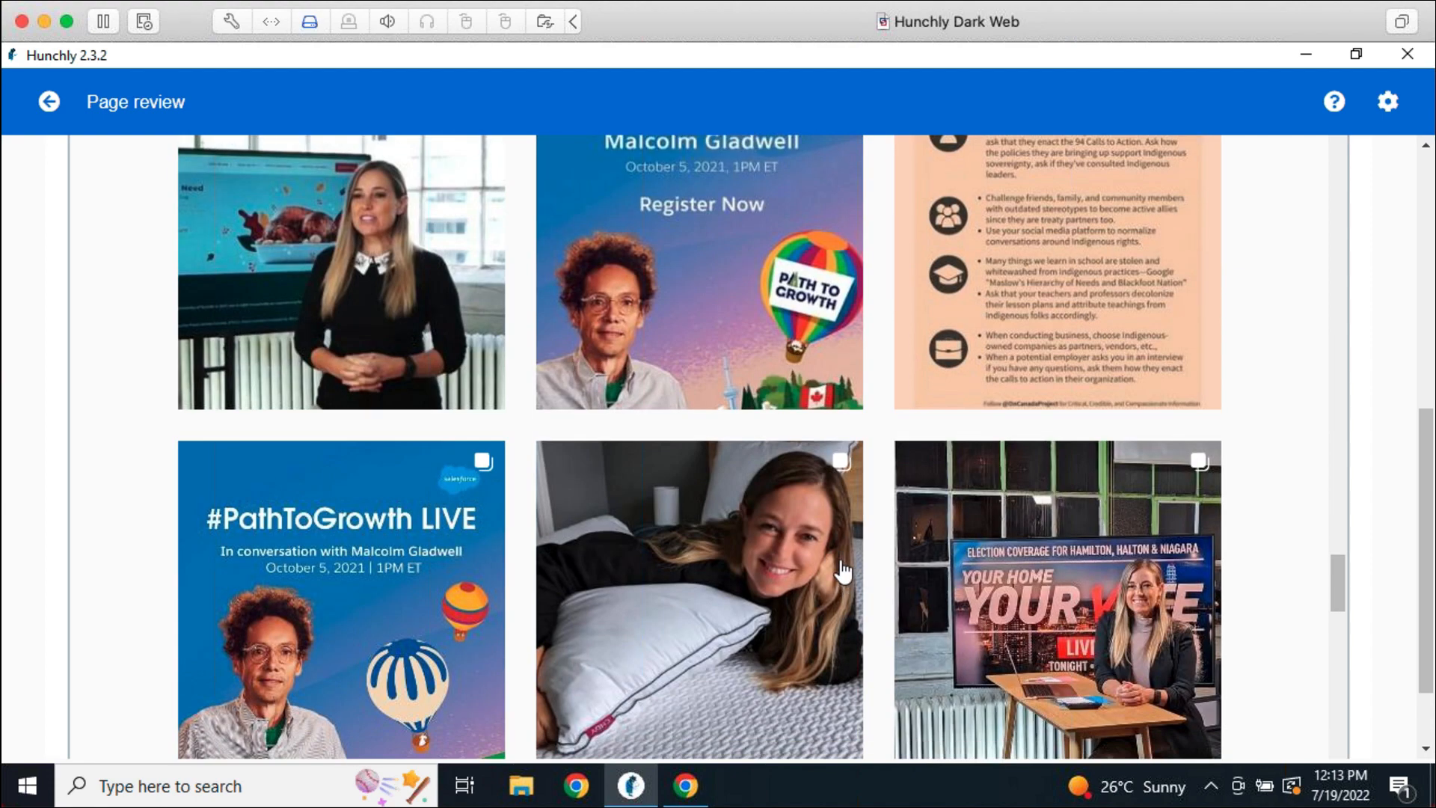
{"action": "scroll", "coordinate": [869, 582], "scroll_direction": "down", "scroll_amount": 5}
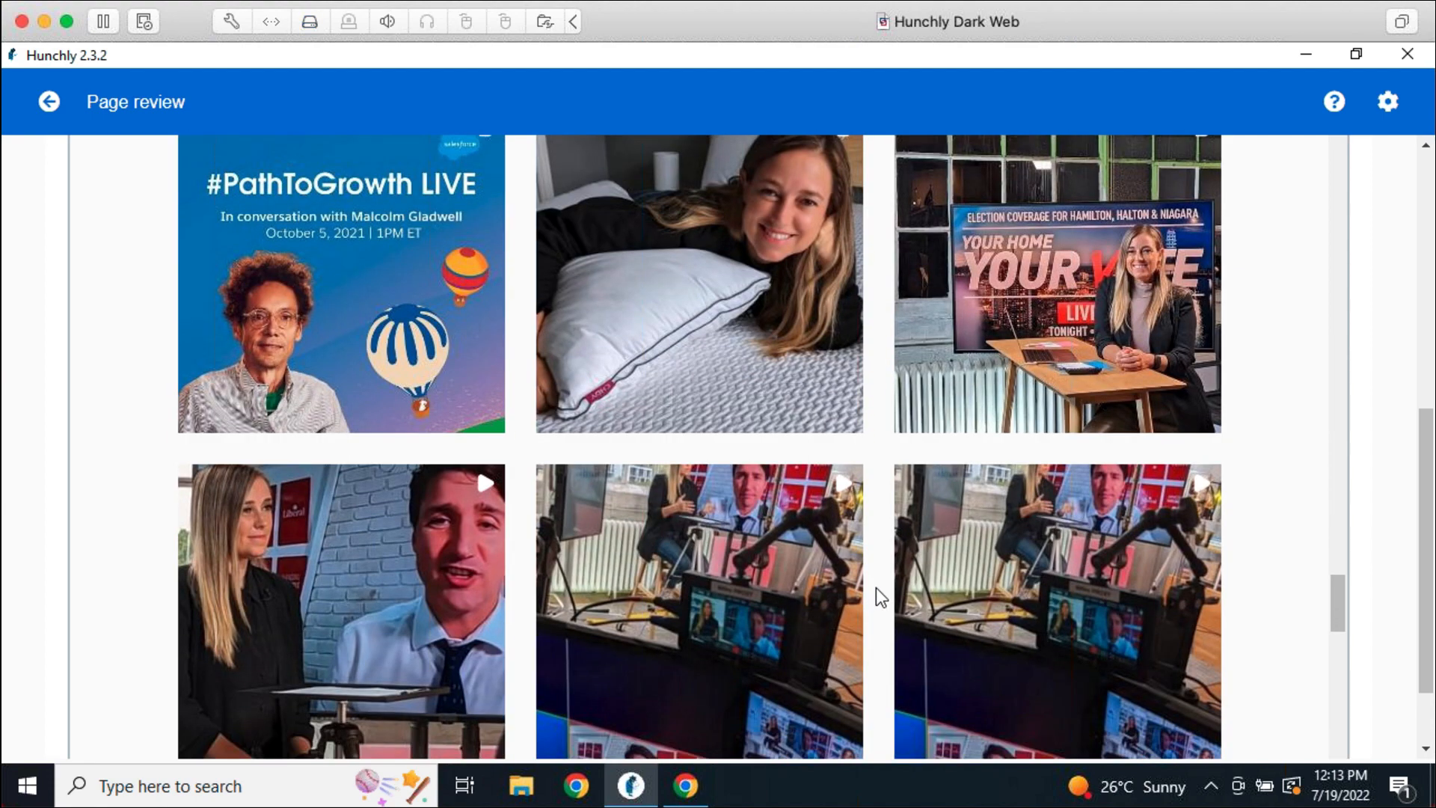
{"action": "scroll", "coordinate": [890, 603], "scroll_direction": "down", "scroll_amount": 3}
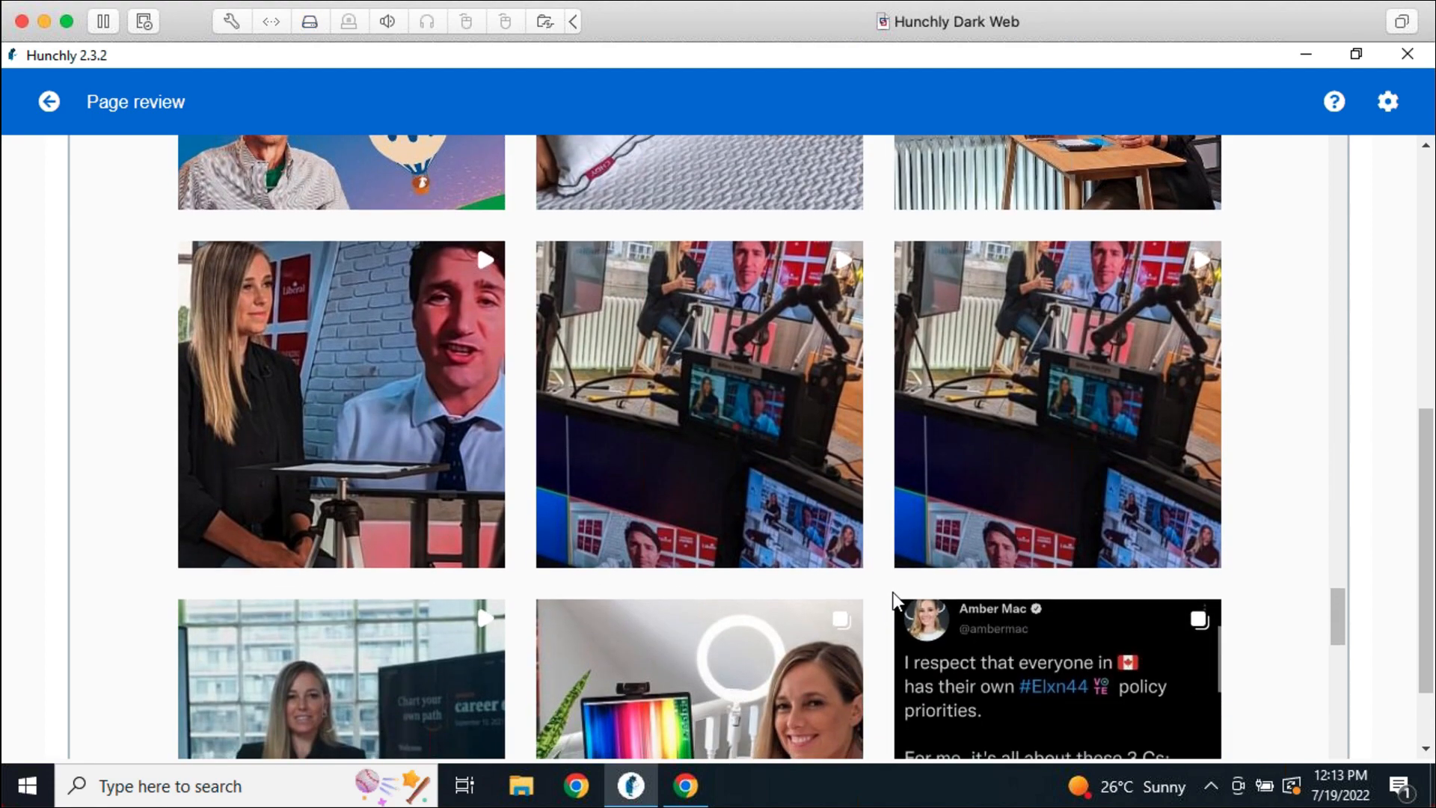
{"action": "scroll", "coordinate": [892, 595], "scroll_direction": "up", "scroll_amount": 15}
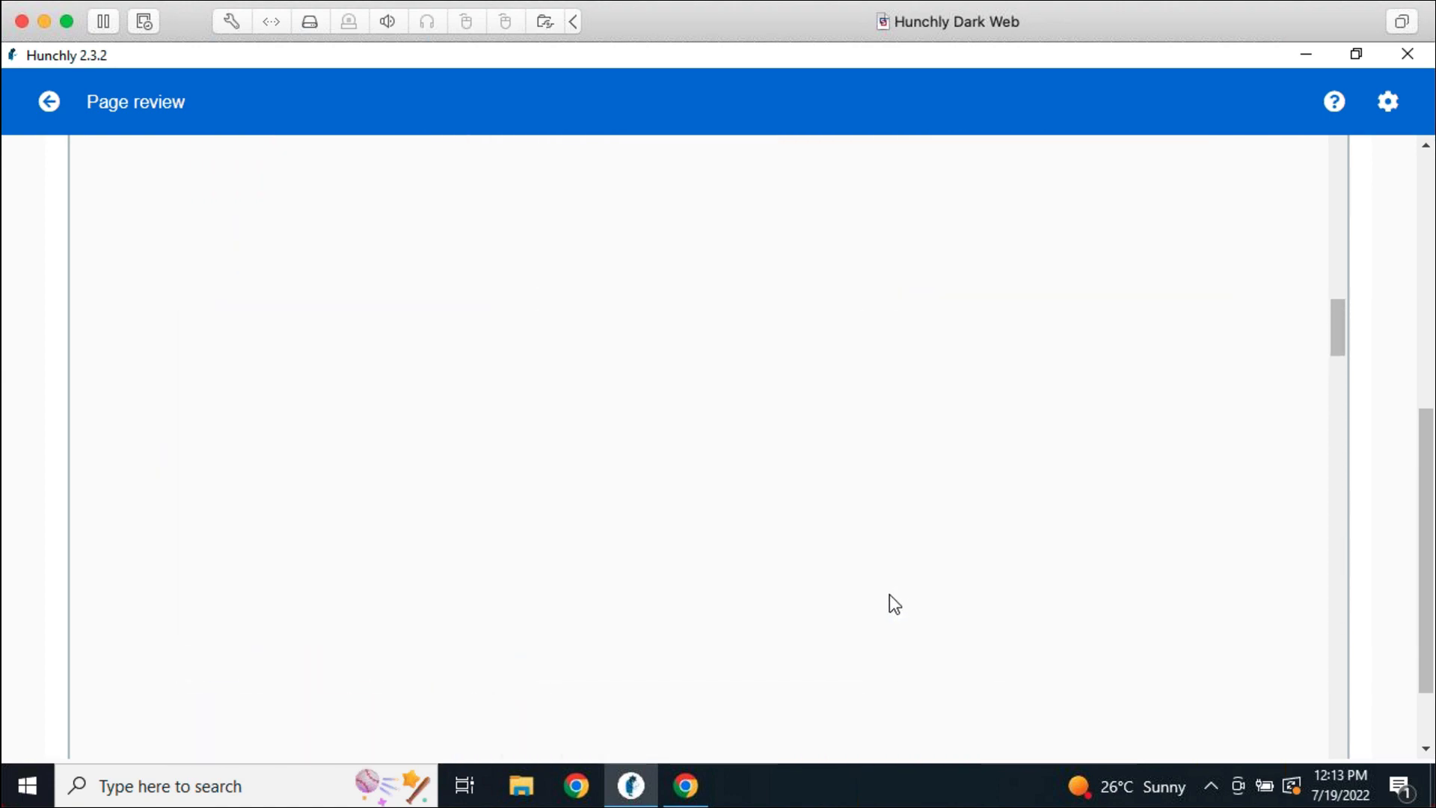
{"action": "scroll", "coordinate": [894, 603], "scroll_direction": "up", "scroll_amount": 10}
{"action": "scroll", "coordinate": [1388, 456], "scroll_direction": "up", "scroll_amount": 10}
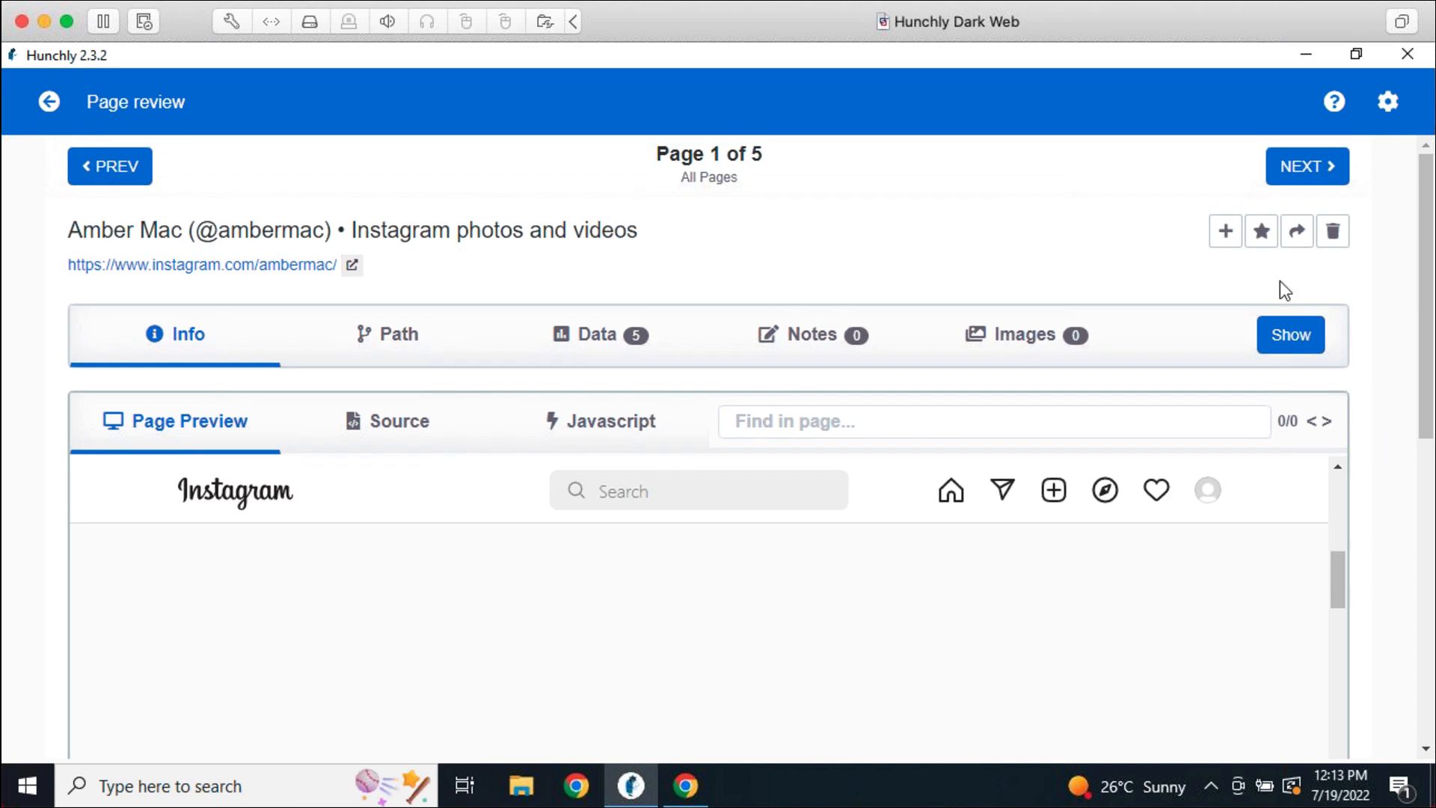
Set Hunchly's page capture sensitivity to All changes and save, then switch back to Chrome
{"action": "left_click", "coordinate": [50, 101]}
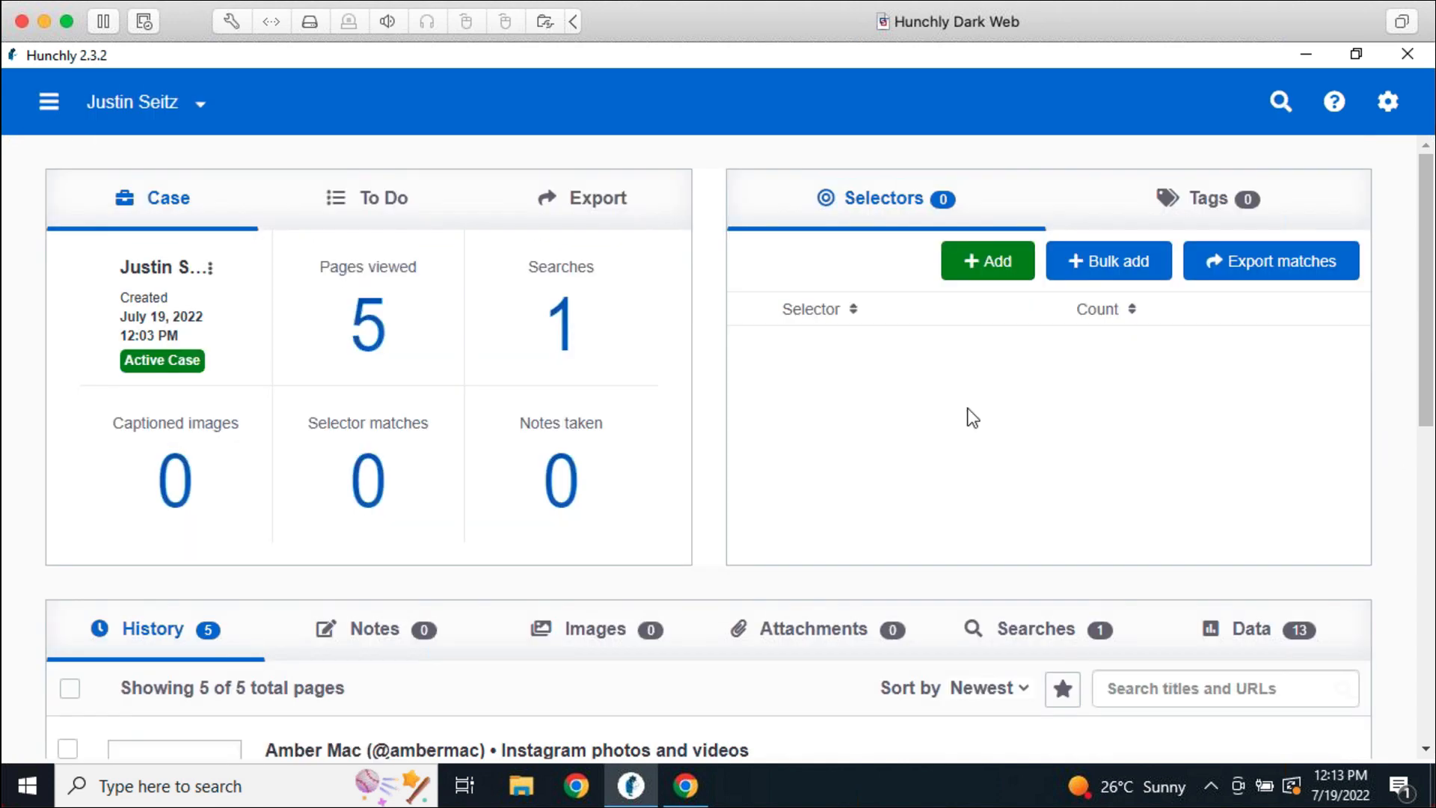
{"action": "left_click", "coordinate": [1386, 99]}
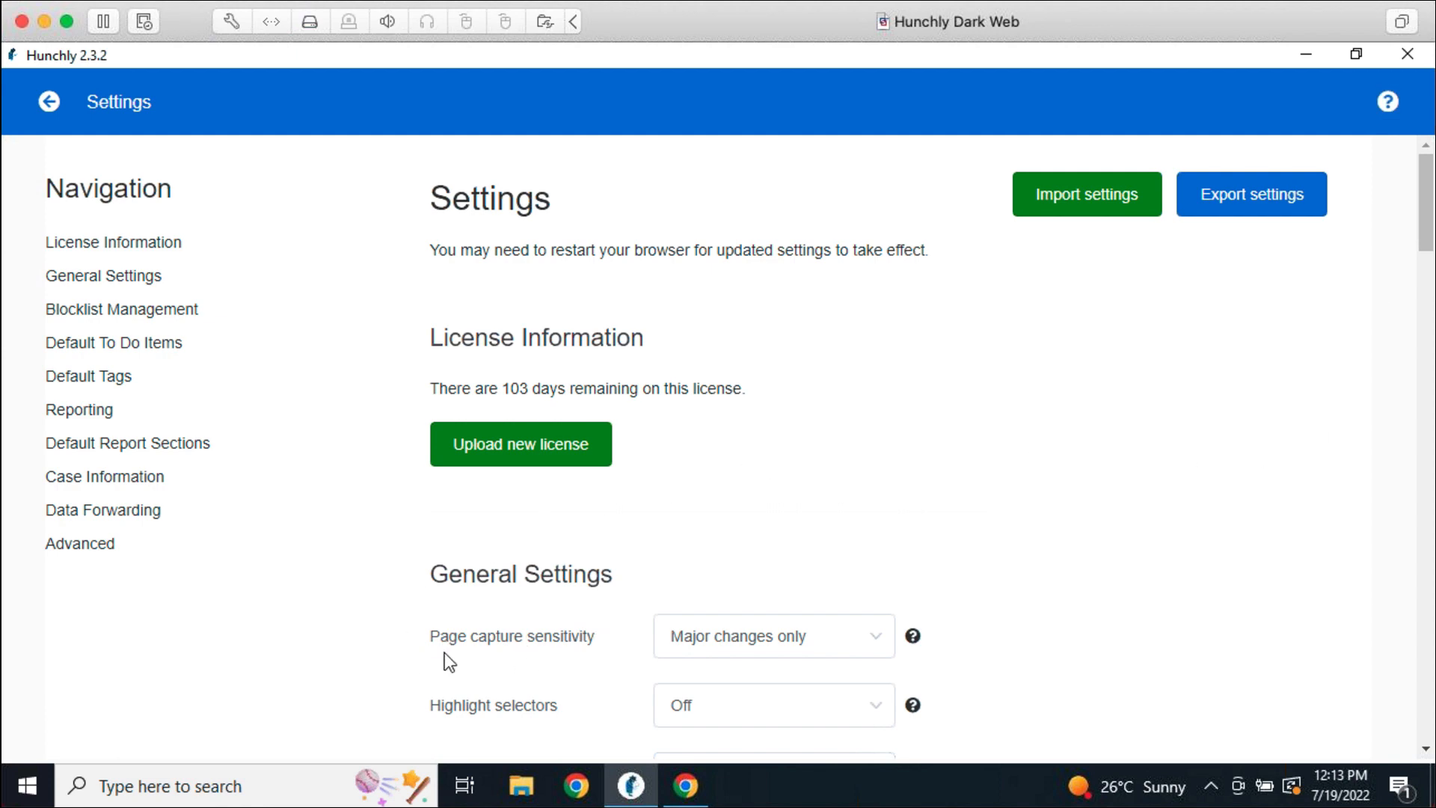
{"action": "left_click", "coordinate": [745, 642]}
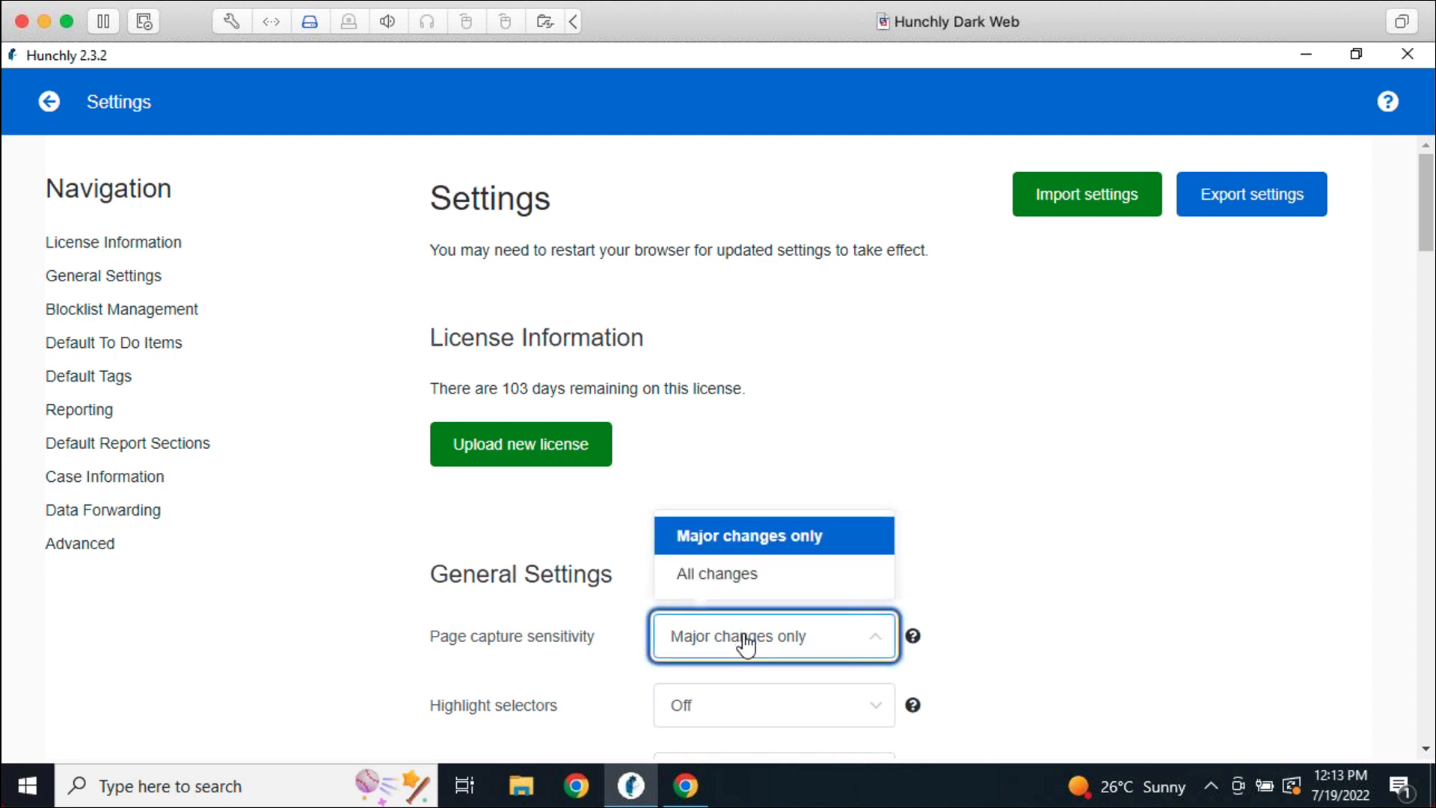
{"action": "left_click", "coordinate": [737, 584]}
{"action": "left_click", "coordinate": [1092, 494]}
{"action": "scroll", "coordinate": [1089, 488], "scroll_direction": "down", "scroll_amount": 7}
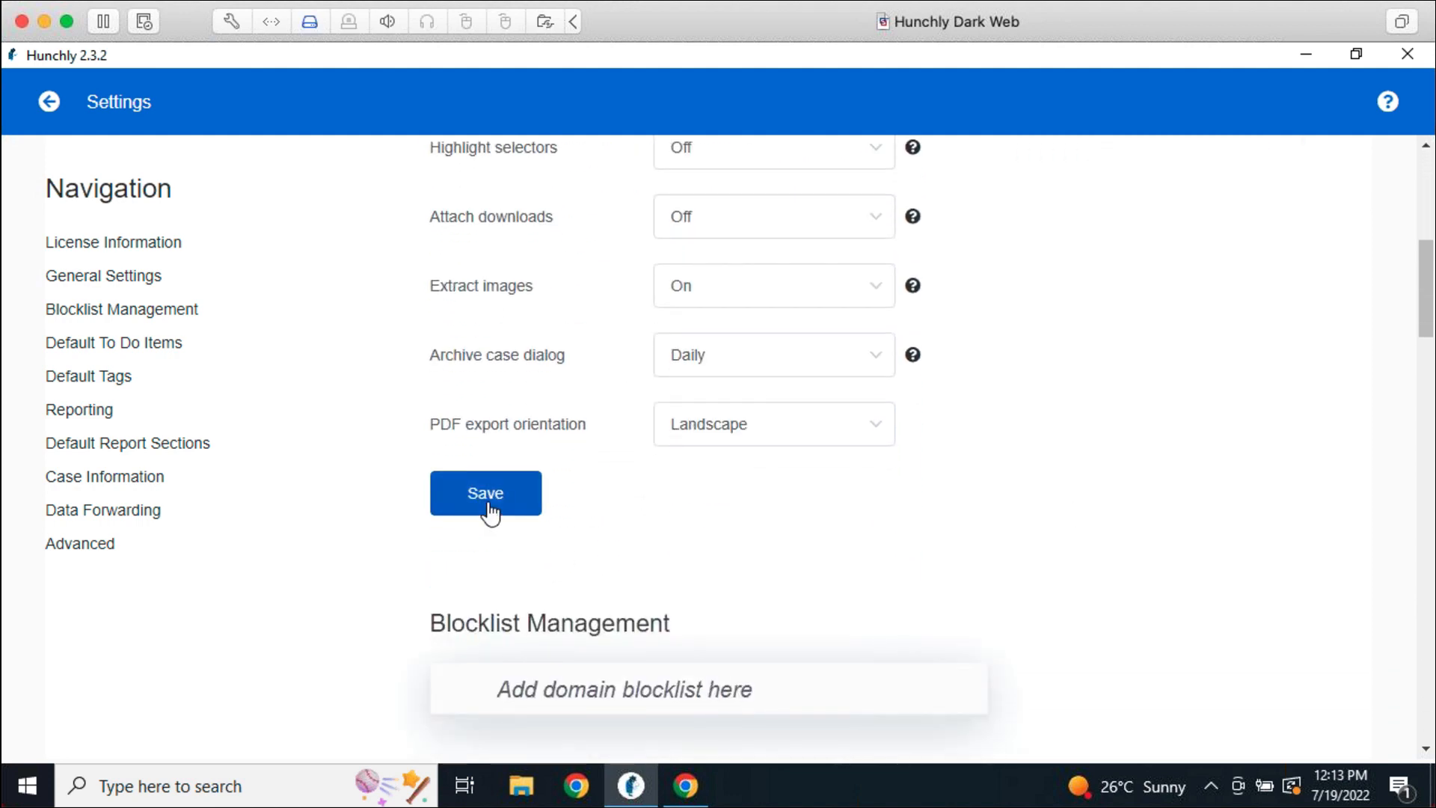
{"action": "left_click", "coordinate": [488, 509]}
{"action": "left_click", "coordinate": [686, 785]}
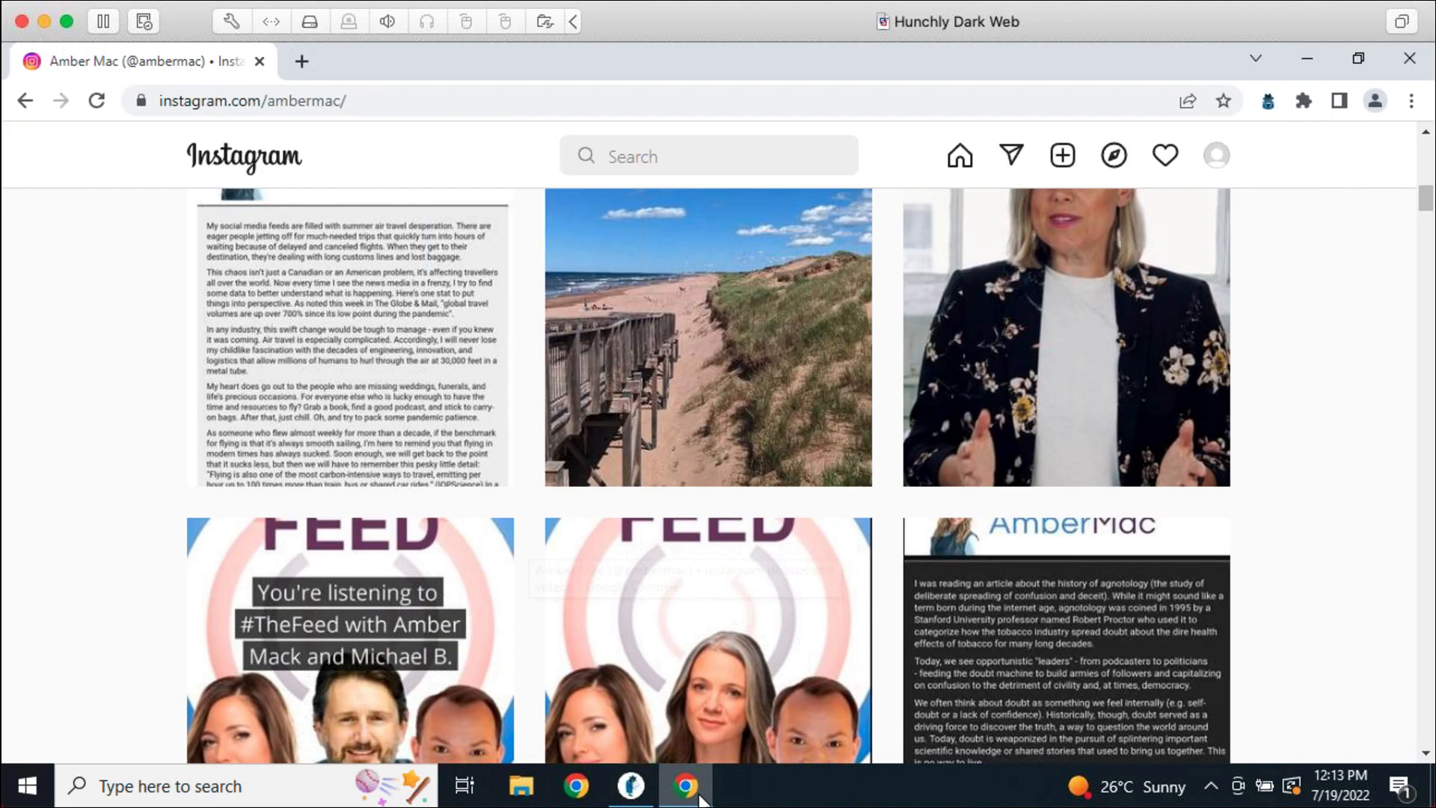
Copy the profile URL, close and relaunch Chrome, then paste the URL to reload the Instagram profile
{"action": "left_click", "coordinate": [361, 99]}
{"action": "key", "text": "ctrl+c"}
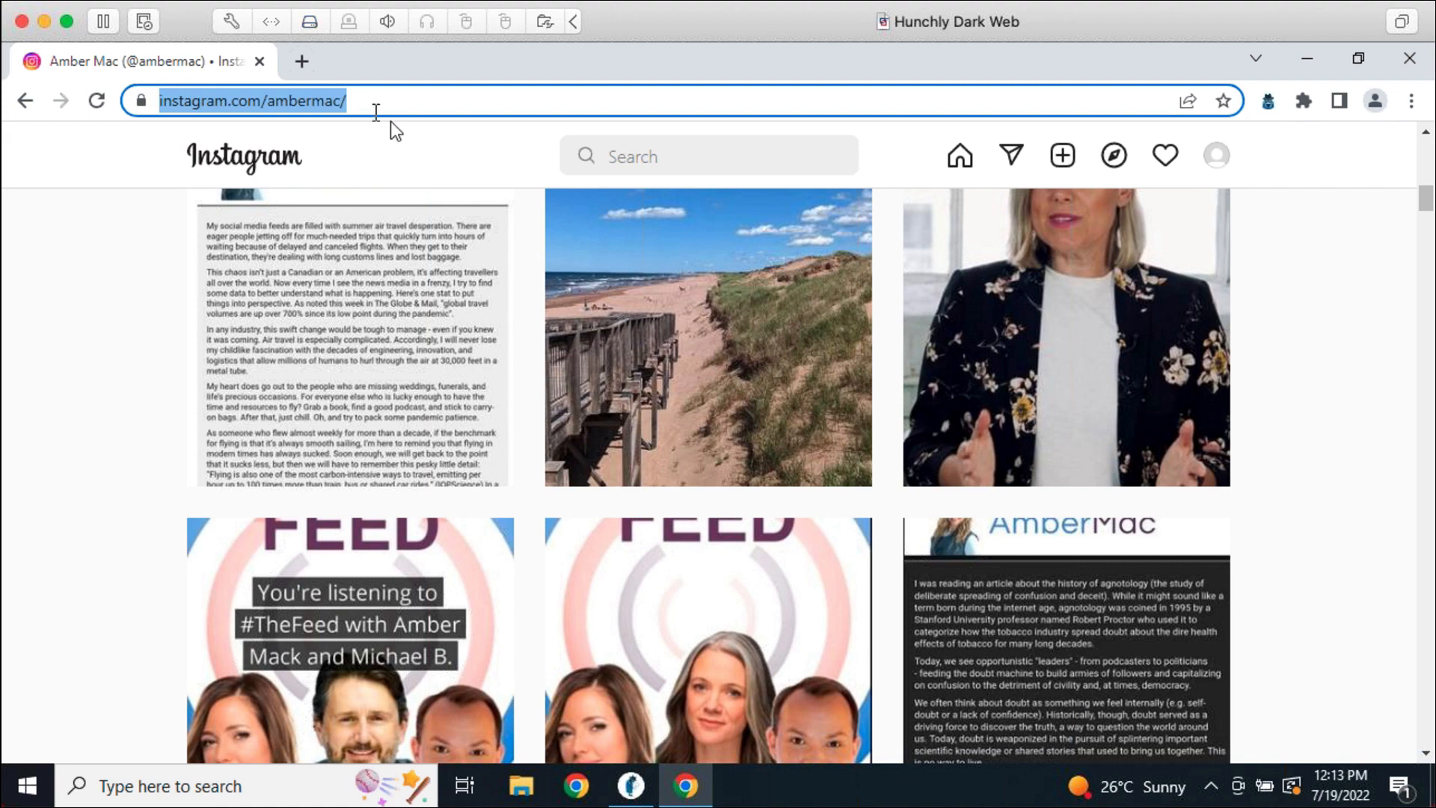
{"action": "left_click", "coordinate": [1410, 58]}
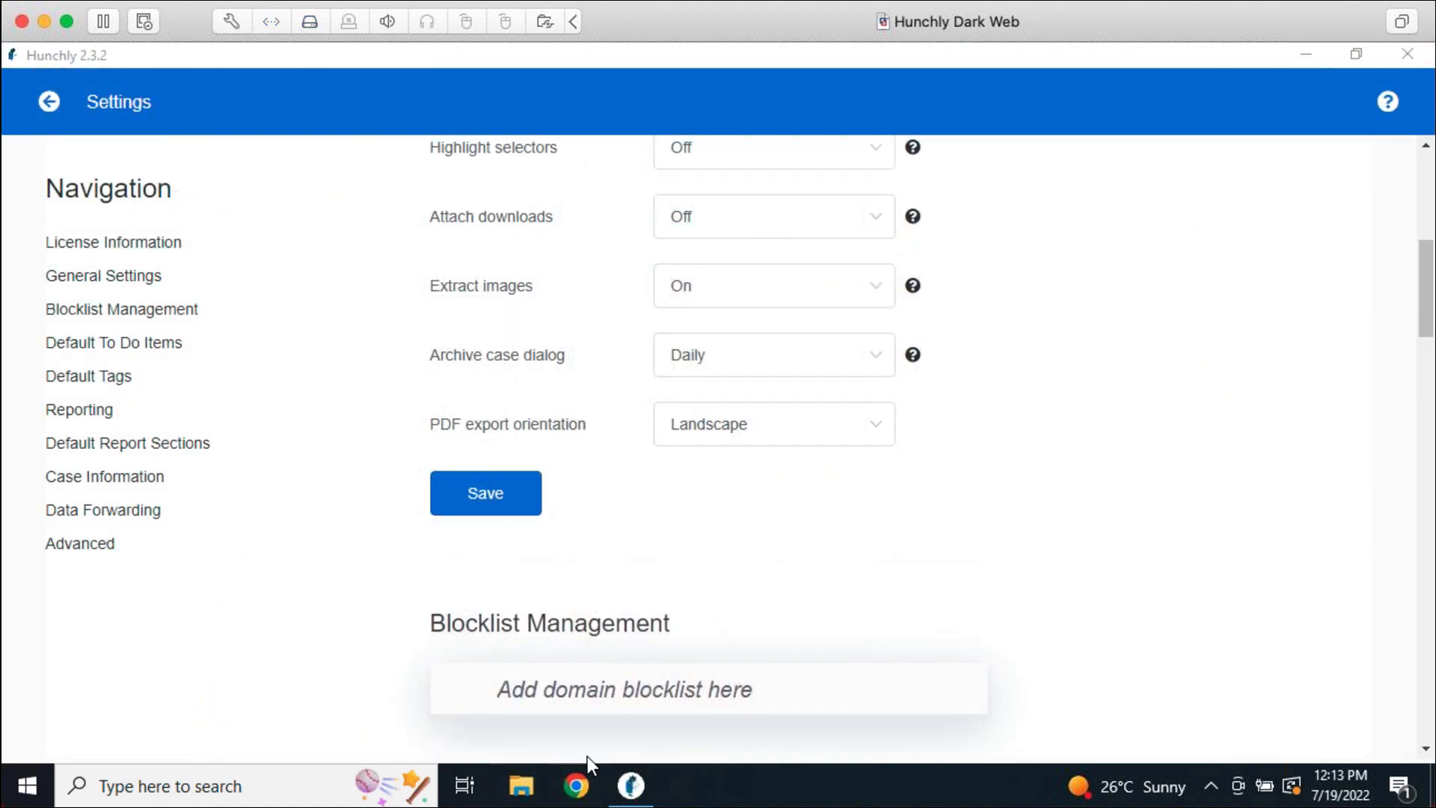
{"action": "left_click", "coordinate": [583, 781]}
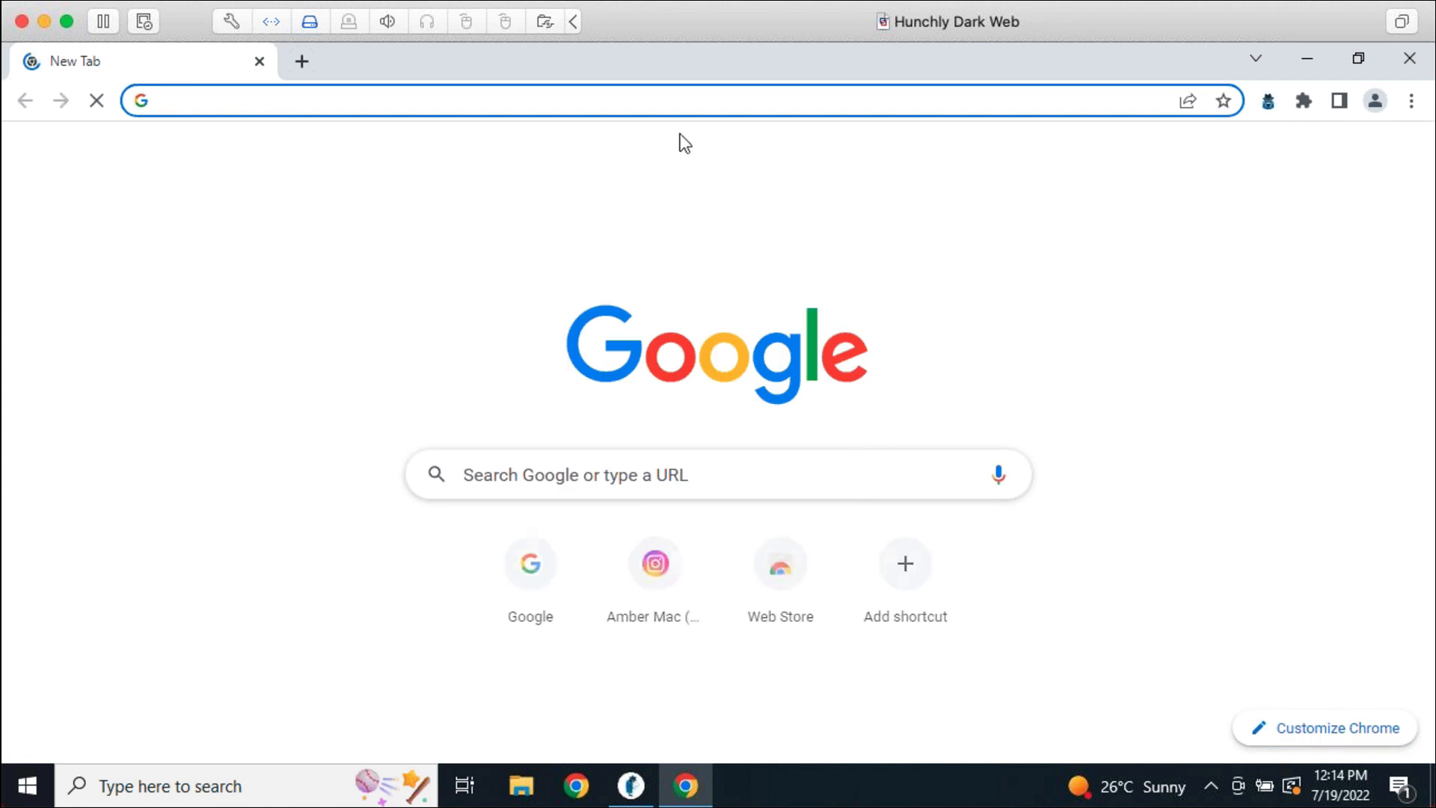
{"action": "left_click", "coordinate": [649, 104]}
{"action": "key", "text": "ctrl+v"}
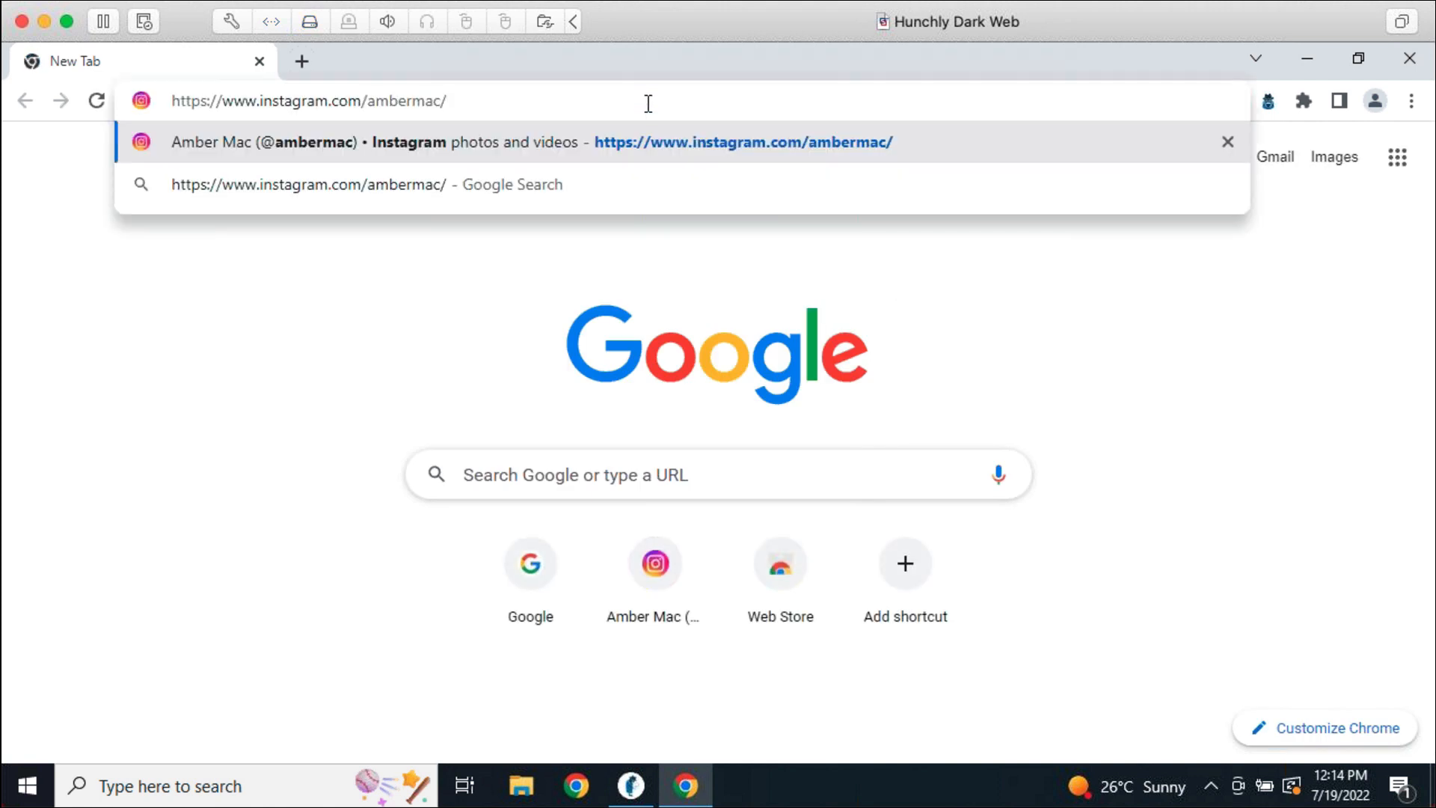
{"action": "key", "text": "Return"}
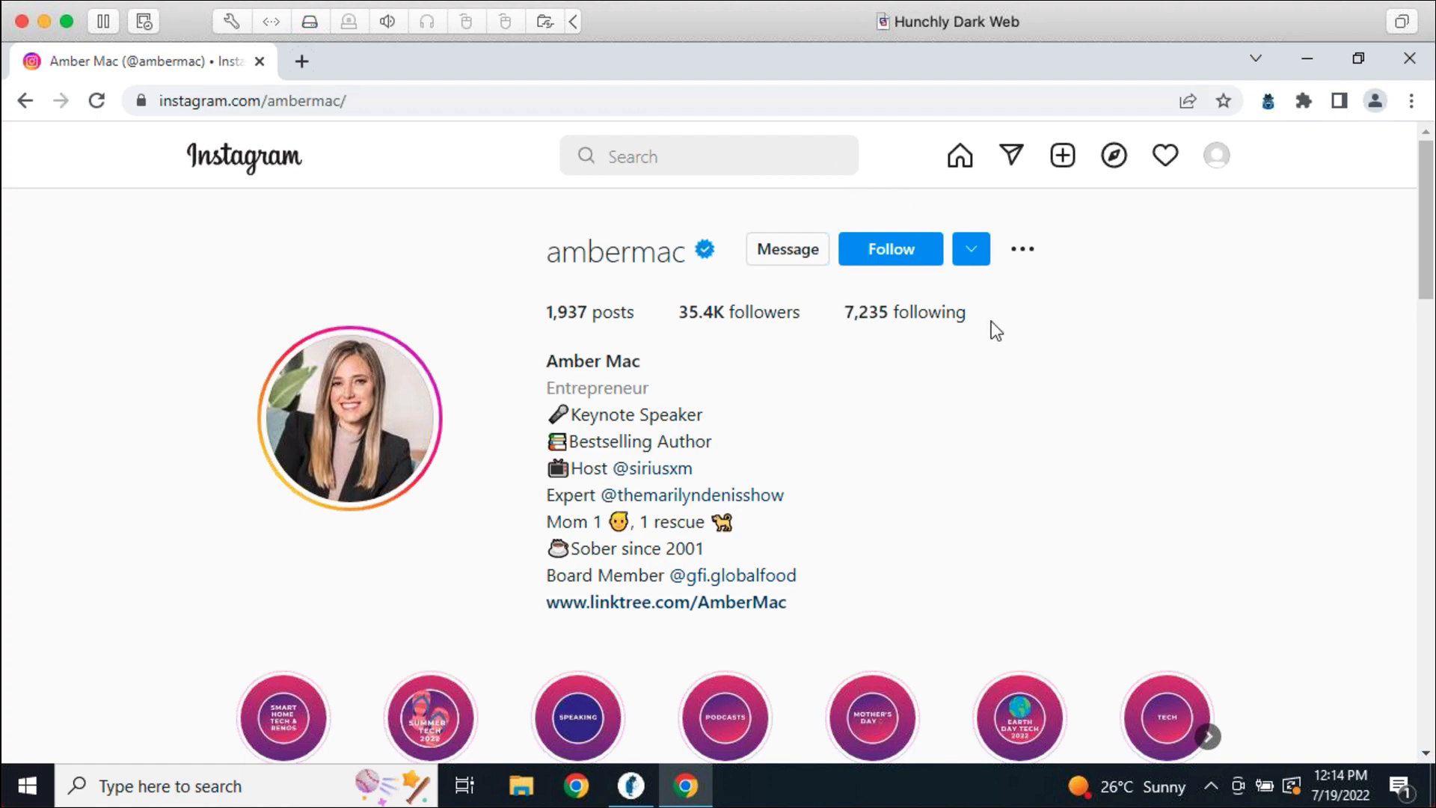
Scroll down the reloaded Instagram profile to load many more rows of posts
{"action": "scroll", "coordinate": [1208, 441], "scroll_direction": "down", "scroll_amount": 6}
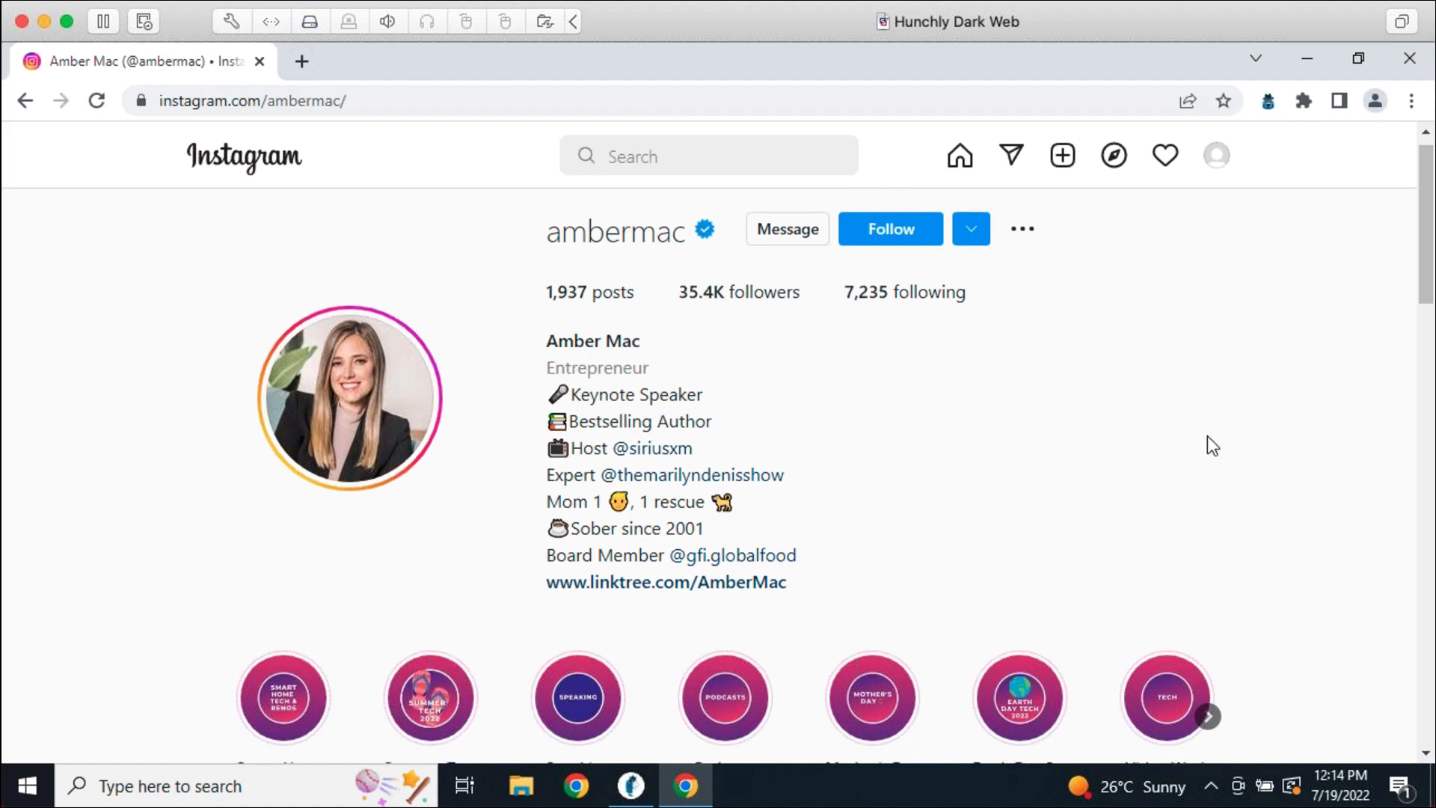
{"action": "scroll", "coordinate": [1255, 419], "scroll_direction": "down", "scroll_amount": 3}
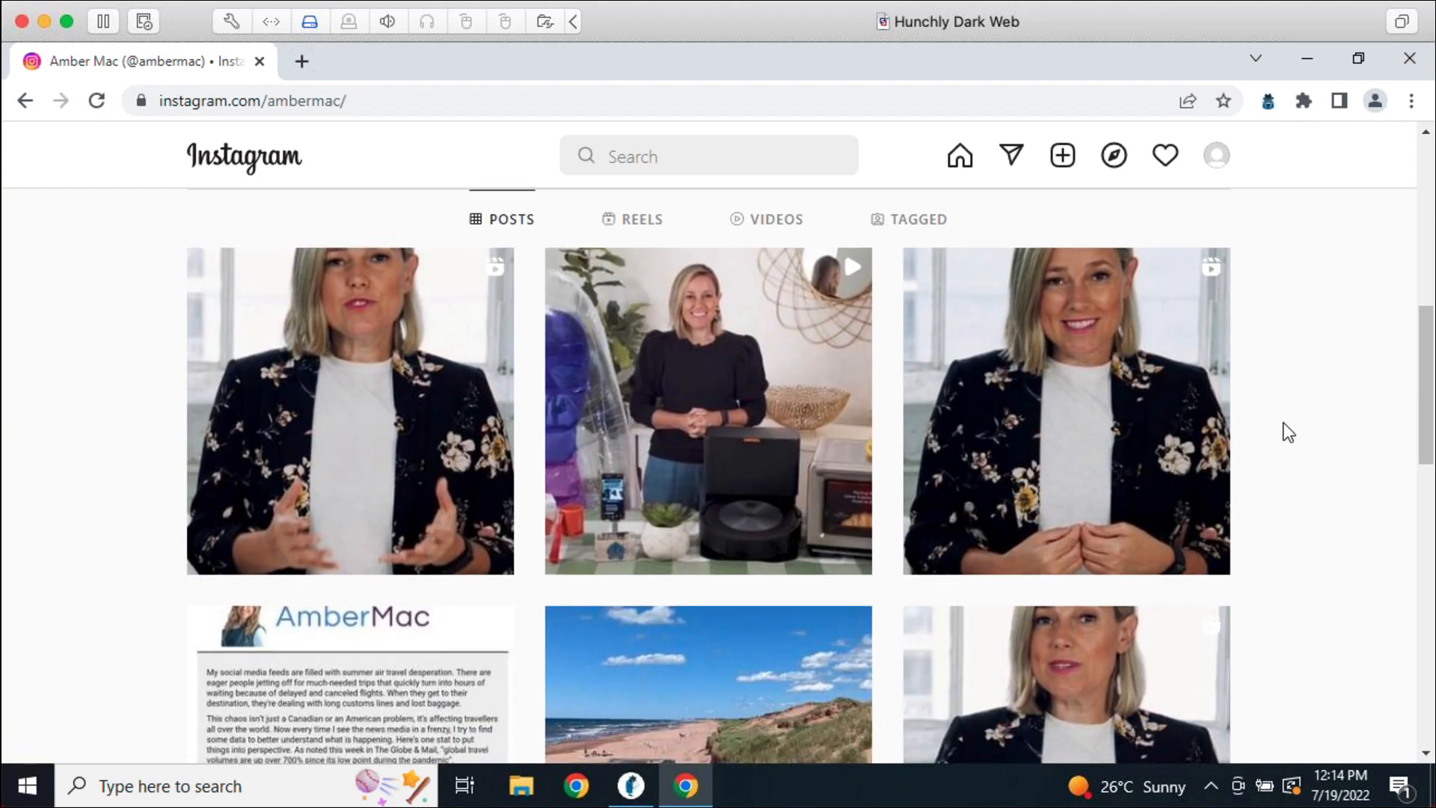
{"action": "scroll", "coordinate": [1324, 505], "scroll_direction": "down", "scroll_amount": 5}
{"action": "scroll", "coordinate": [1324, 506], "scroll_direction": "down", "scroll_amount": 20}
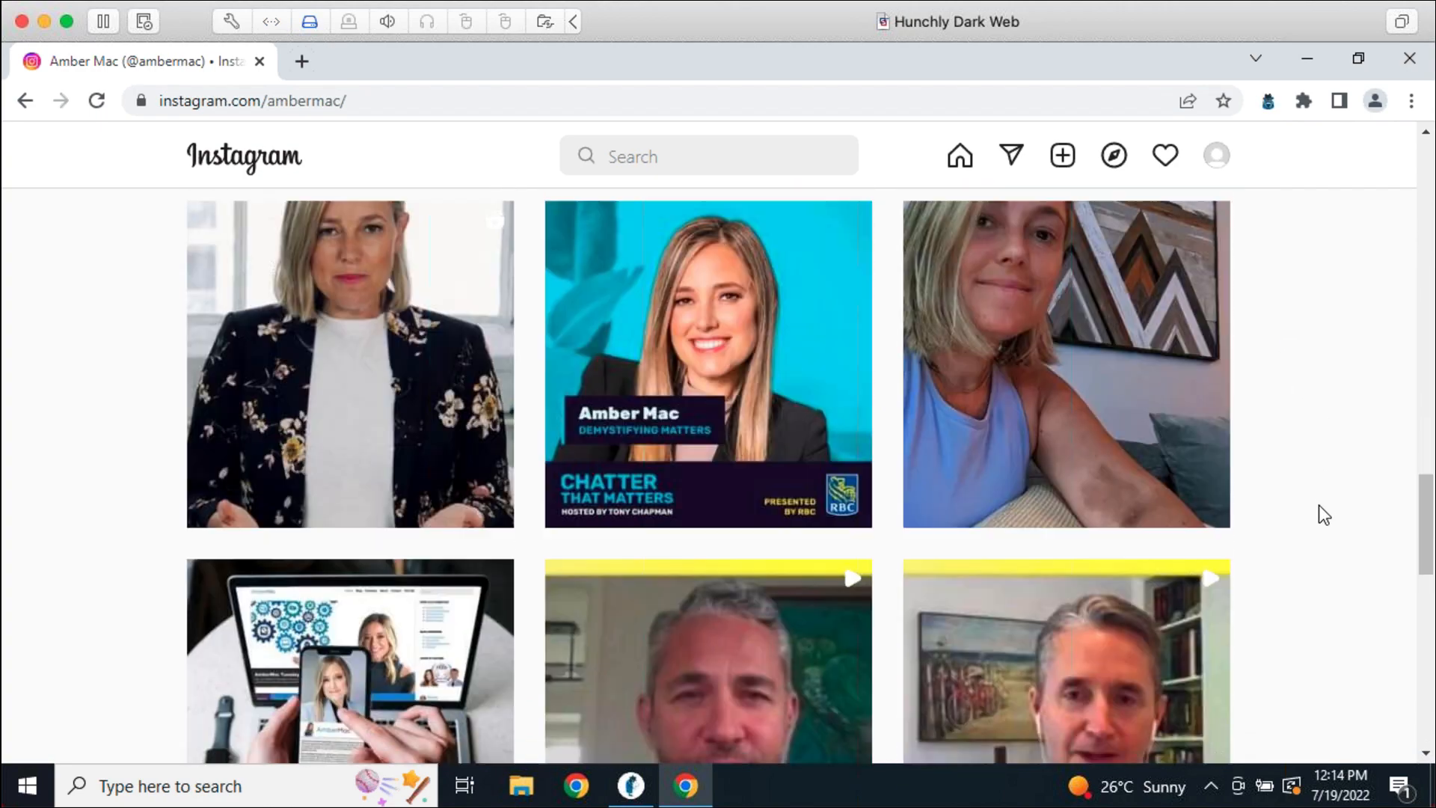
{"action": "scroll", "coordinate": [1321, 513], "scroll_direction": "down", "scroll_amount": 12}
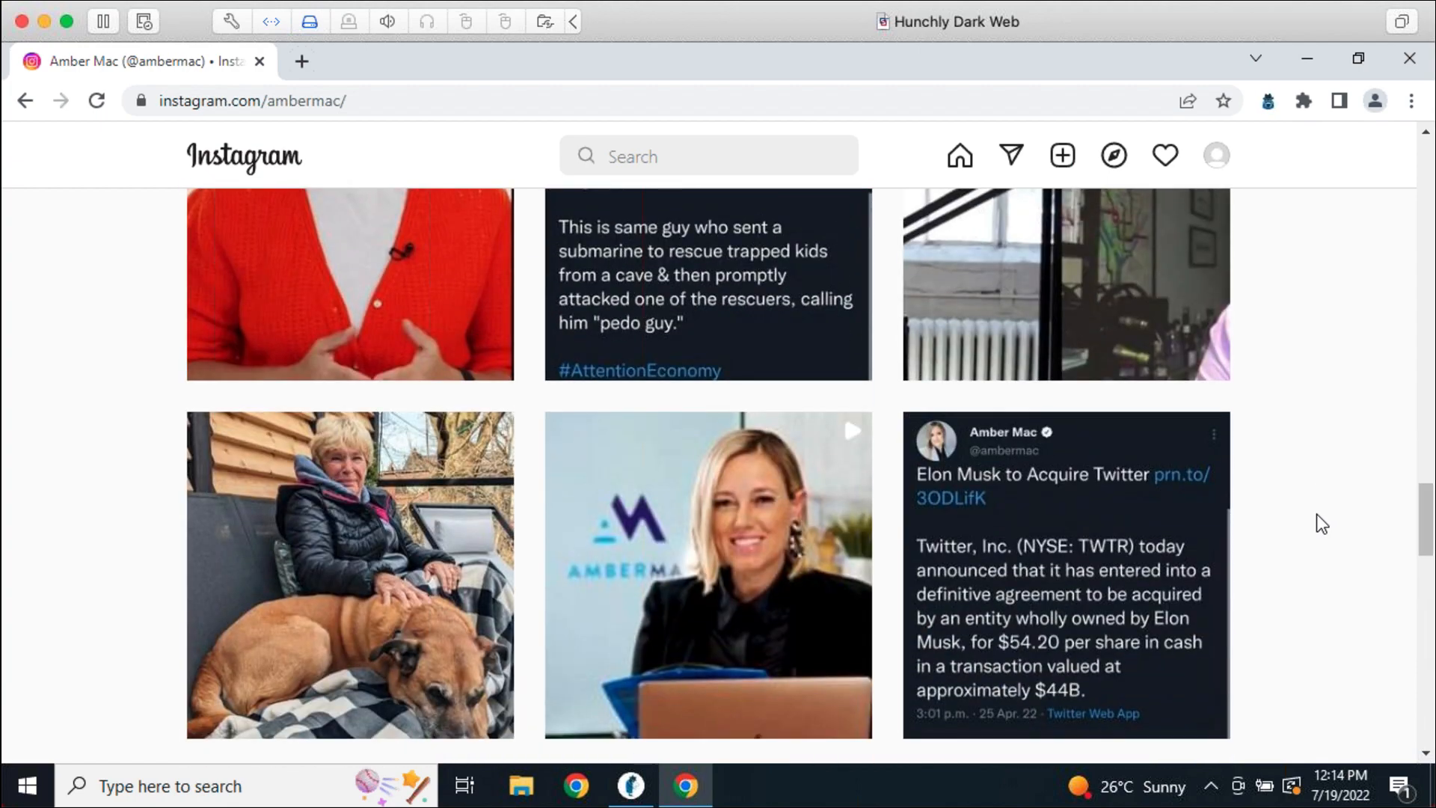
{"action": "scroll", "coordinate": [1316, 513], "scroll_direction": "down", "scroll_amount": 20}
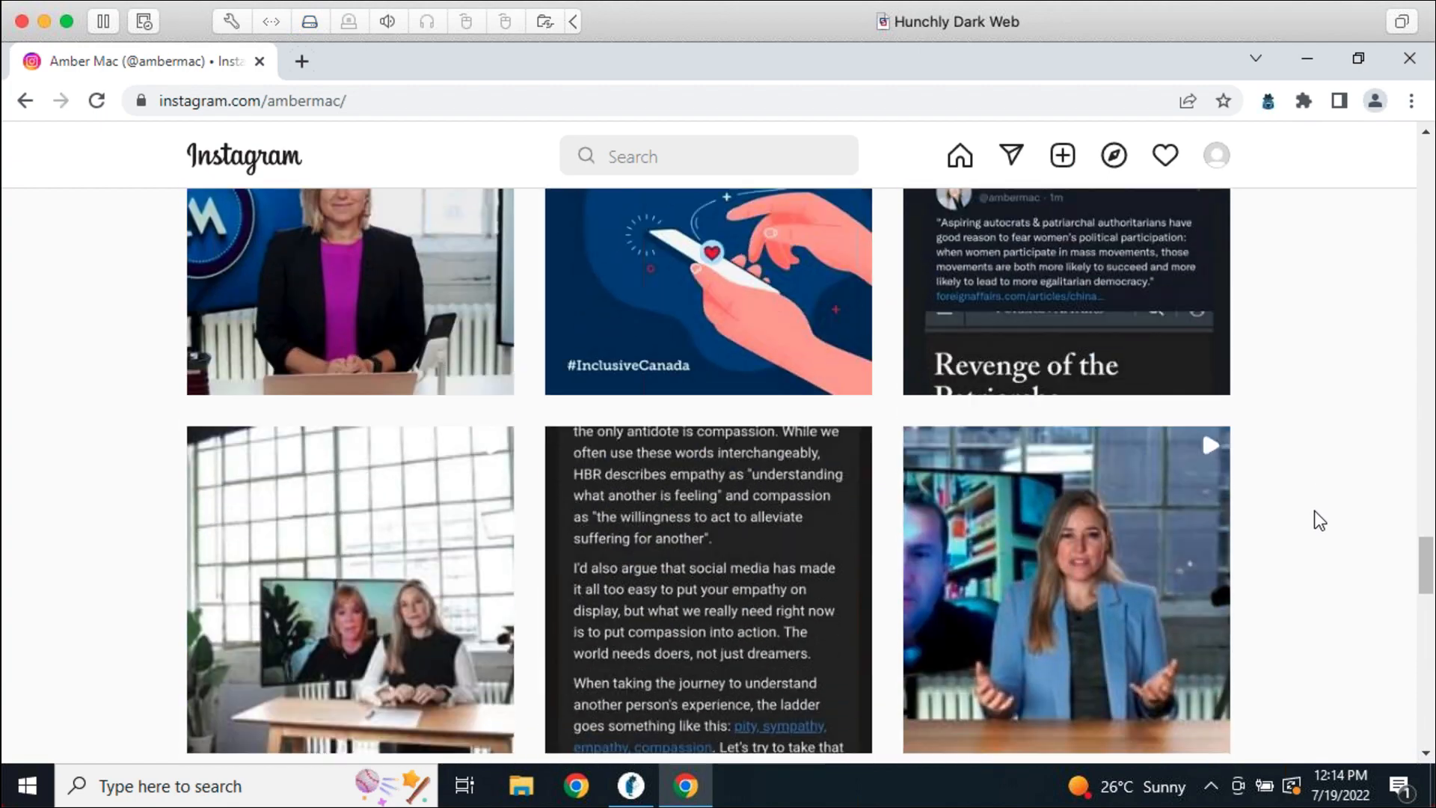
{"action": "scroll", "coordinate": [1310, 517], "scroll_direction": "down", "scroll_amount": 11}
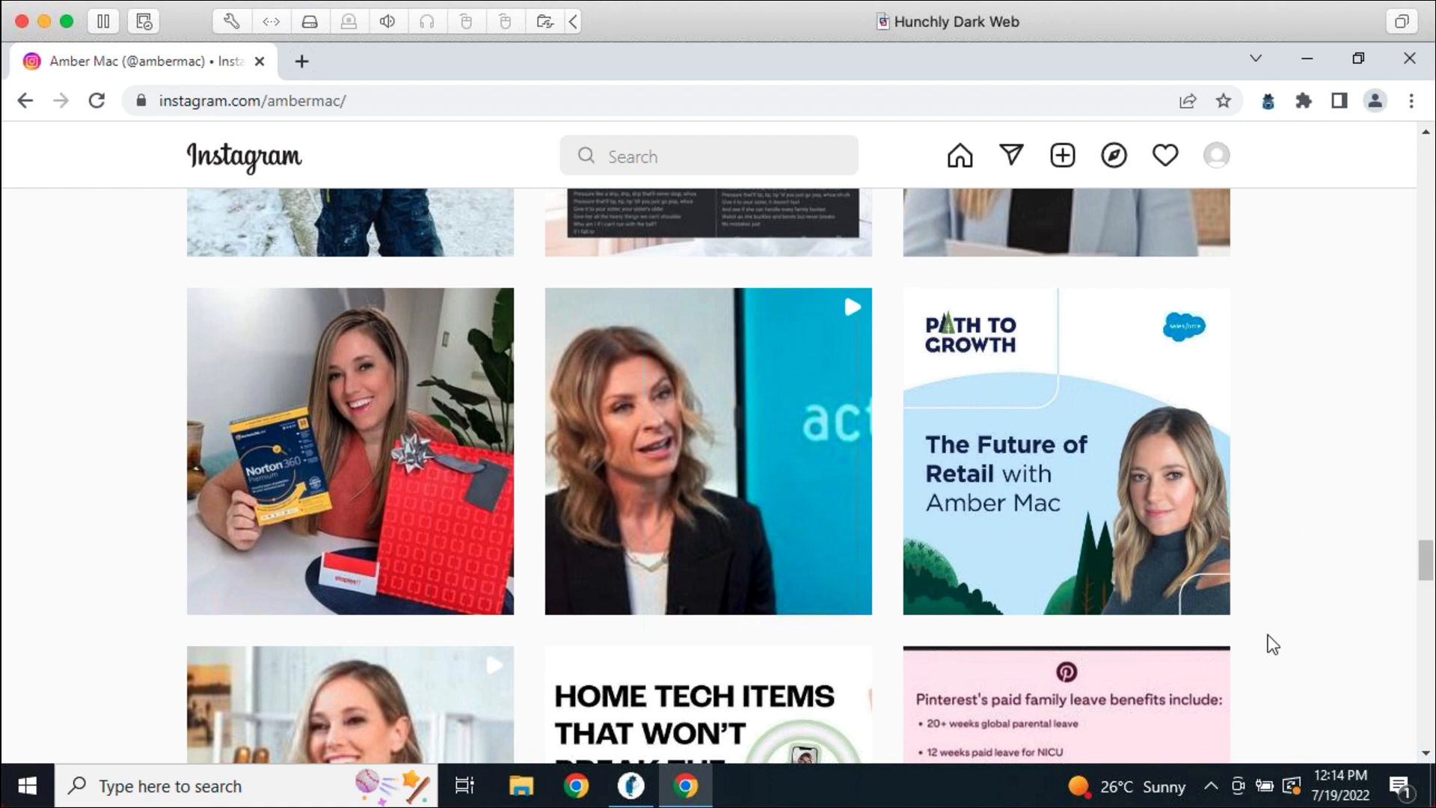
Bring Hunchly forward, go back to the case dashboard and scroll through the History list
{"action": "left_click", "coordinate": [633, 787]}
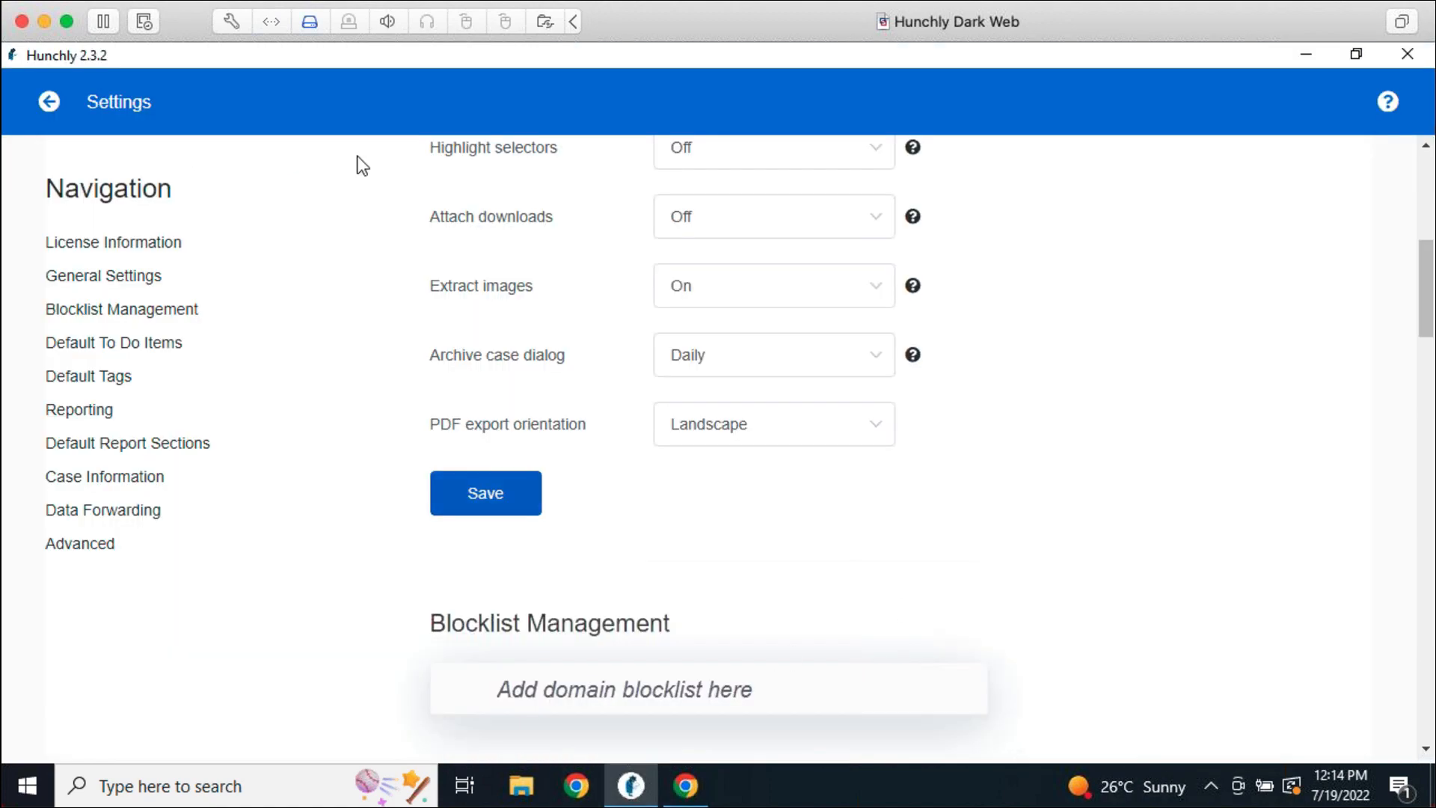
{"action": "left_click", "coordinate": [49, 102]}
{"action": "scroll", "coordinate": [807, 444], "scroll_direction": "down", "scroll_amount": 4}
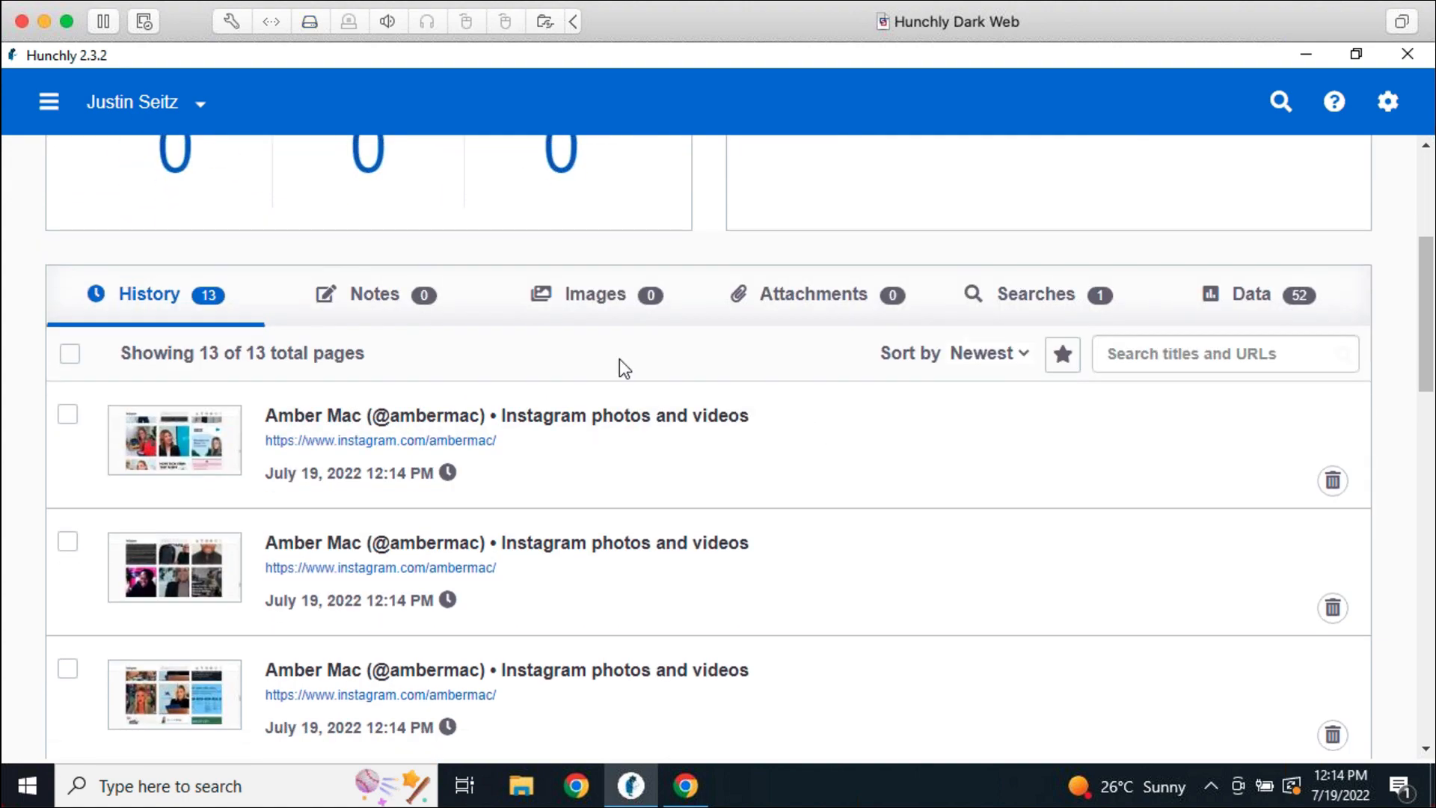
{"action": "scroll", "coordinate": [555, 646], "scroll_direction": "down", "scroll_amount": 1}
{"action": "scroll", "coordinate": [555, 646], "scroll_direction": "down", "scroll_amount": 3}
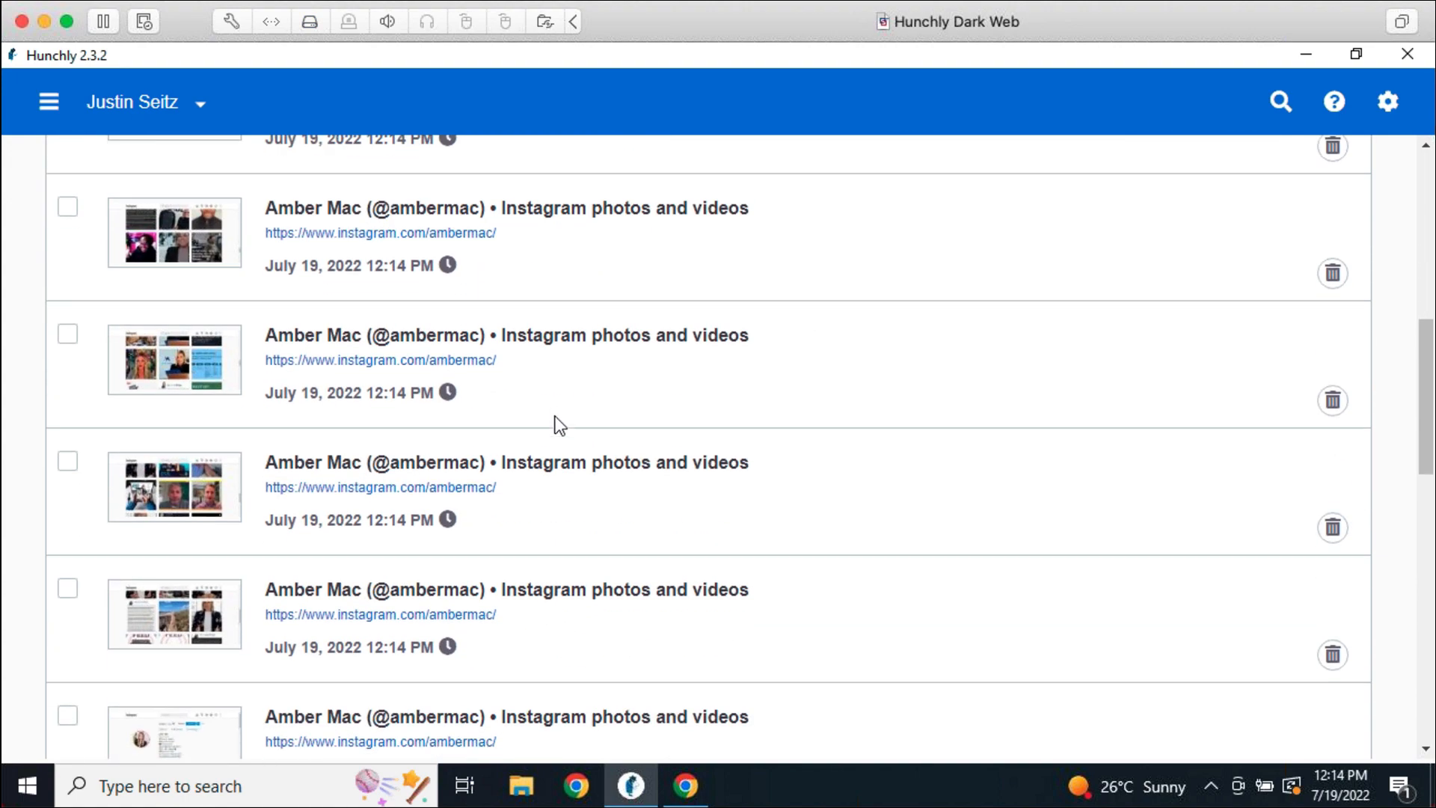
{"action": "scroll", "coordinate": [599, 654], "scroll_direction": "down", "scroll_amount": 2}
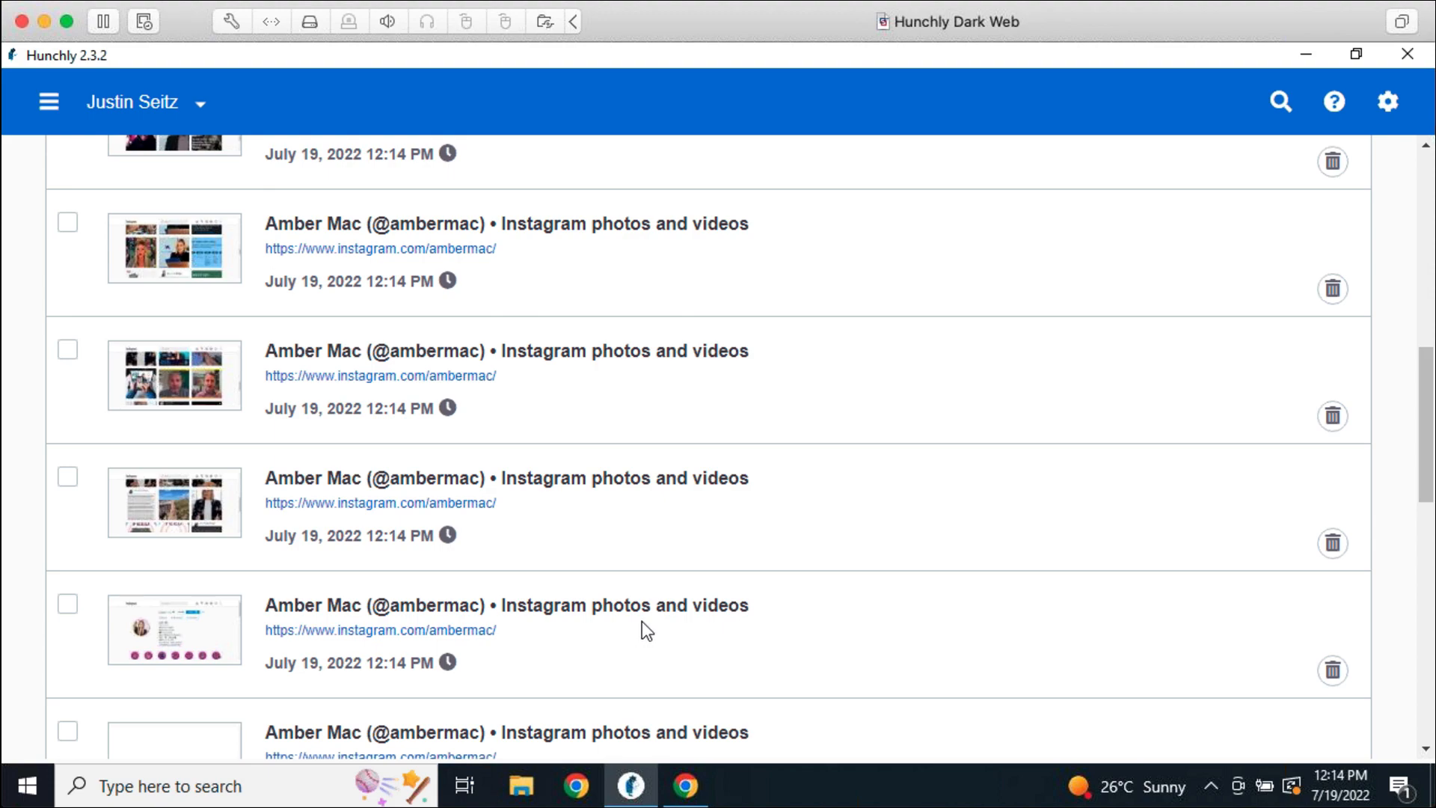
Review a captured Instagram page's preview, then return to the case dashboard
{"action": "left_click", "coordinate": [581, 474]}
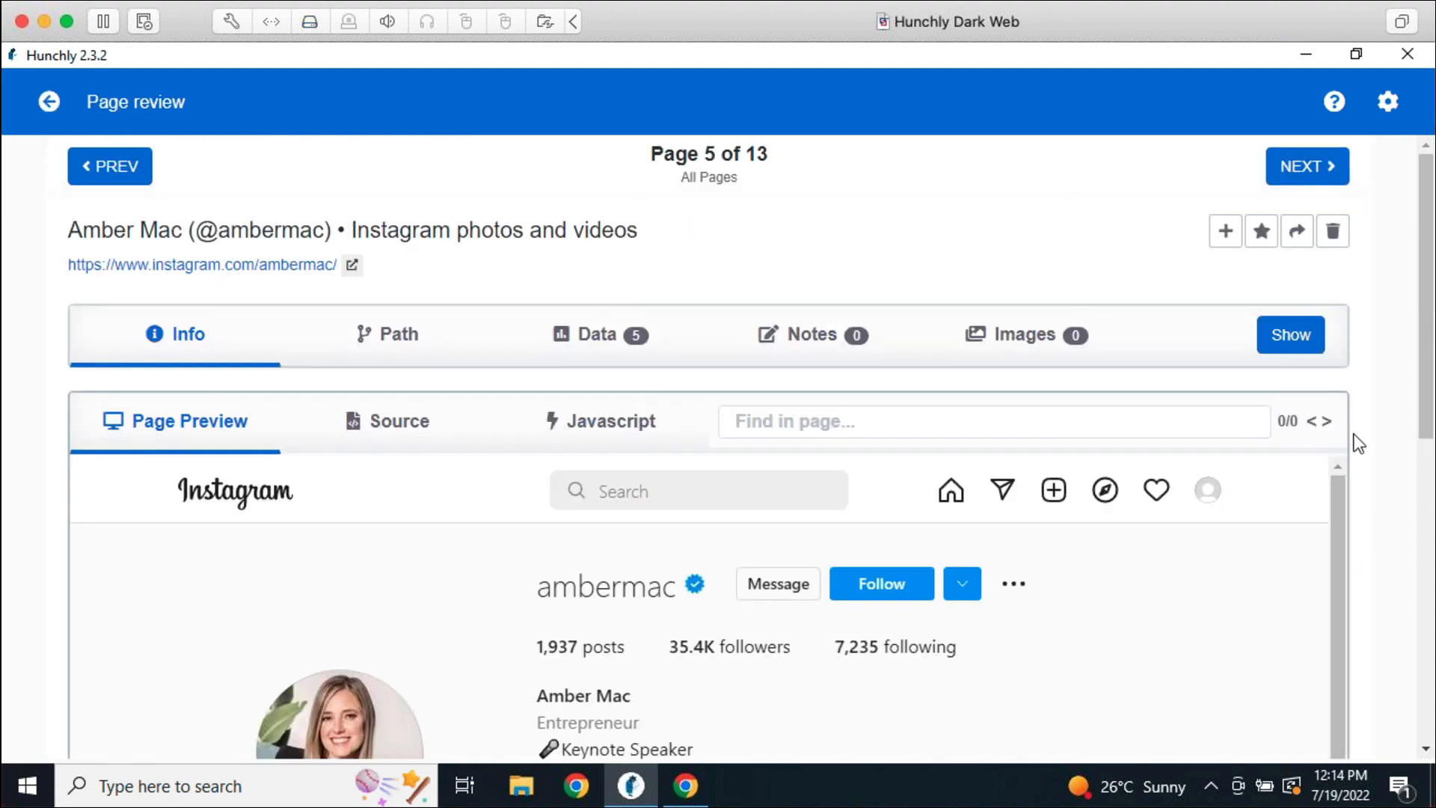
{"action": "scroll", "coordinate": [1375, 428], "scroll_direction": "down", "scroll_amount": 1}
{"action": "scroll", "coordinate": [1375, 428], "scroll_direction": "down", "scroll_amount": 1}
{"action": "scroll", "coordinate": [1340, 389], "scroll_direction": "down", "scroll_amount": 8}
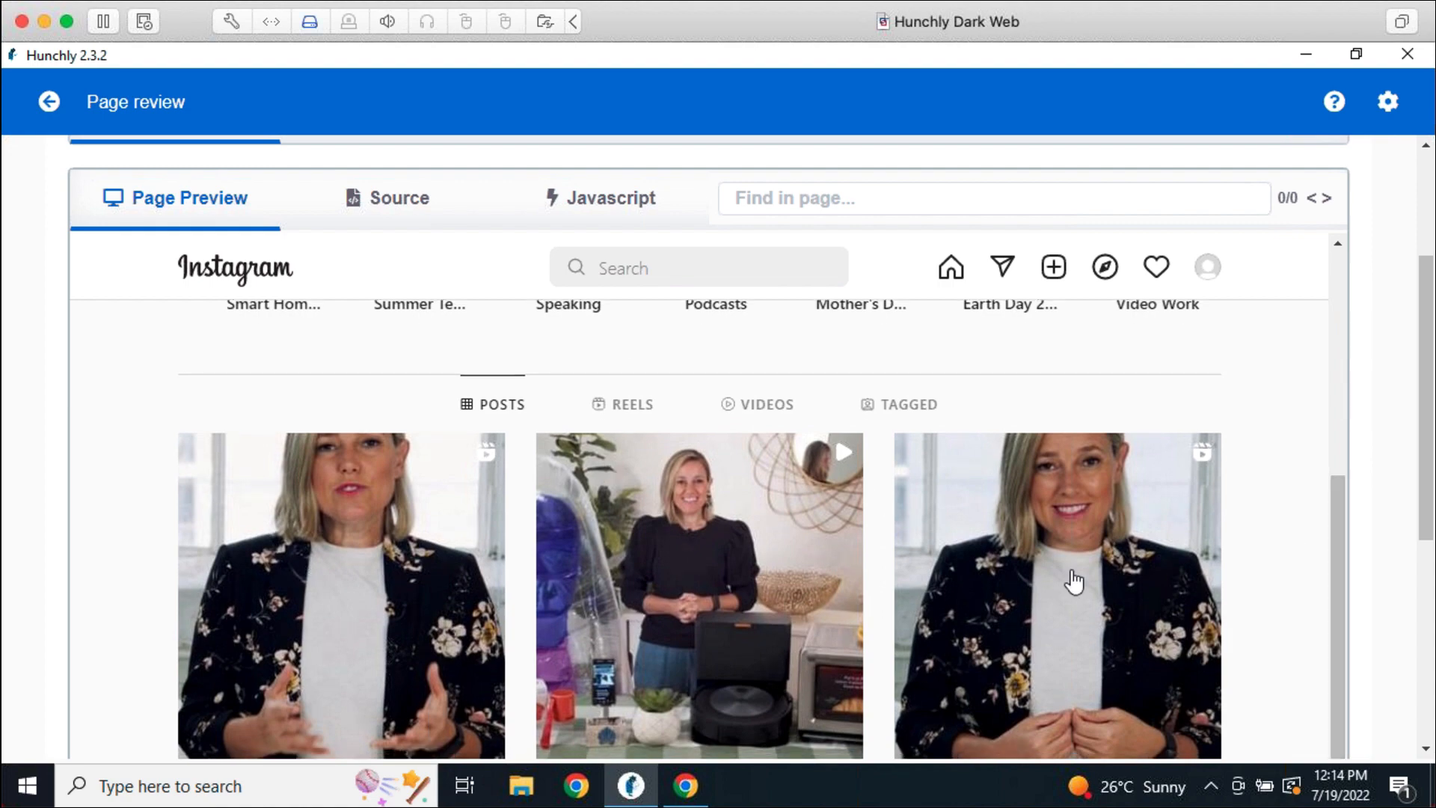
{"action": "scroll", "coordinate": [1365, 500], "scroll_direction": "down", "scroll_amount": 3}
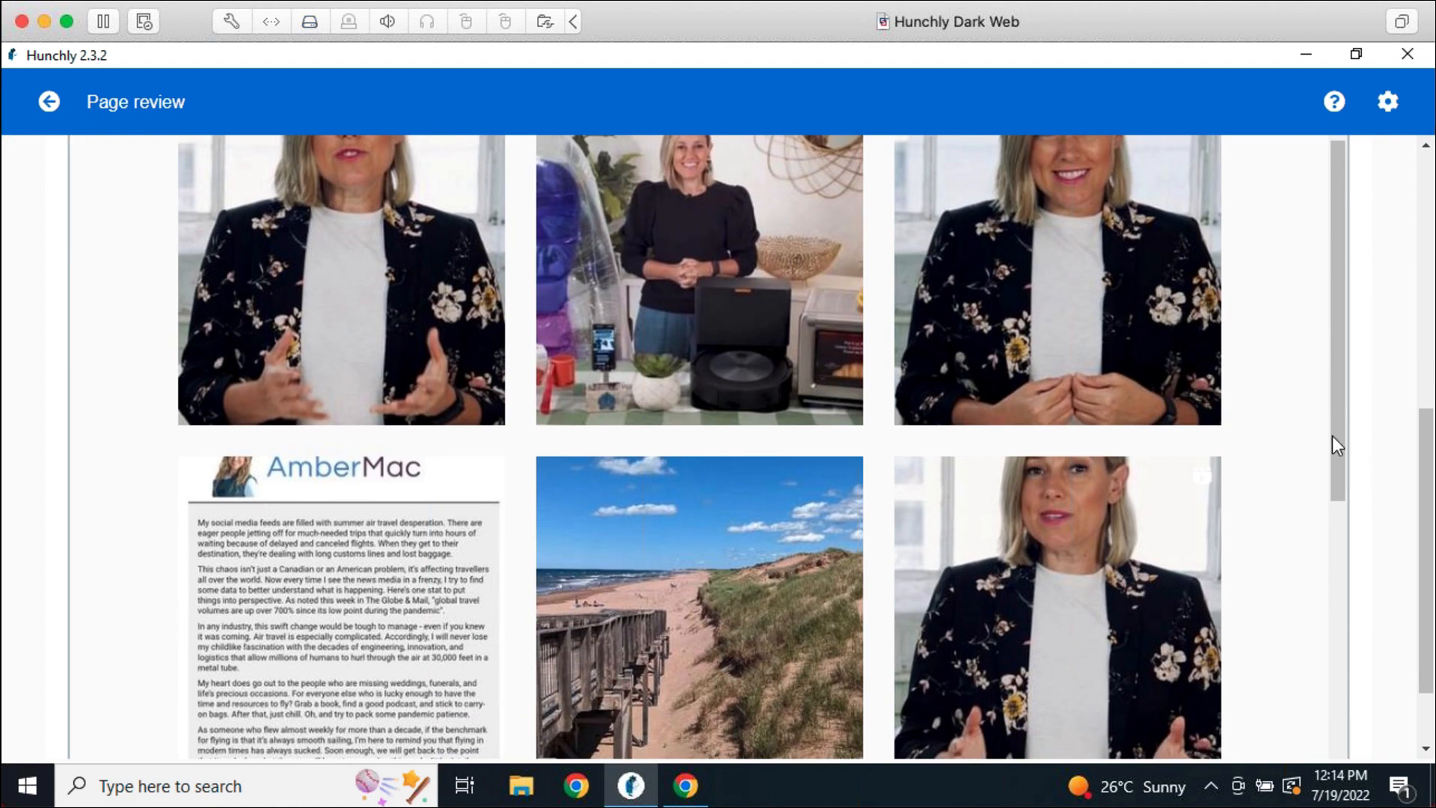
{"action": "scroll", "coordinate": [1299, 458], "scroll_direction": "down", "scroll_amount": 10}
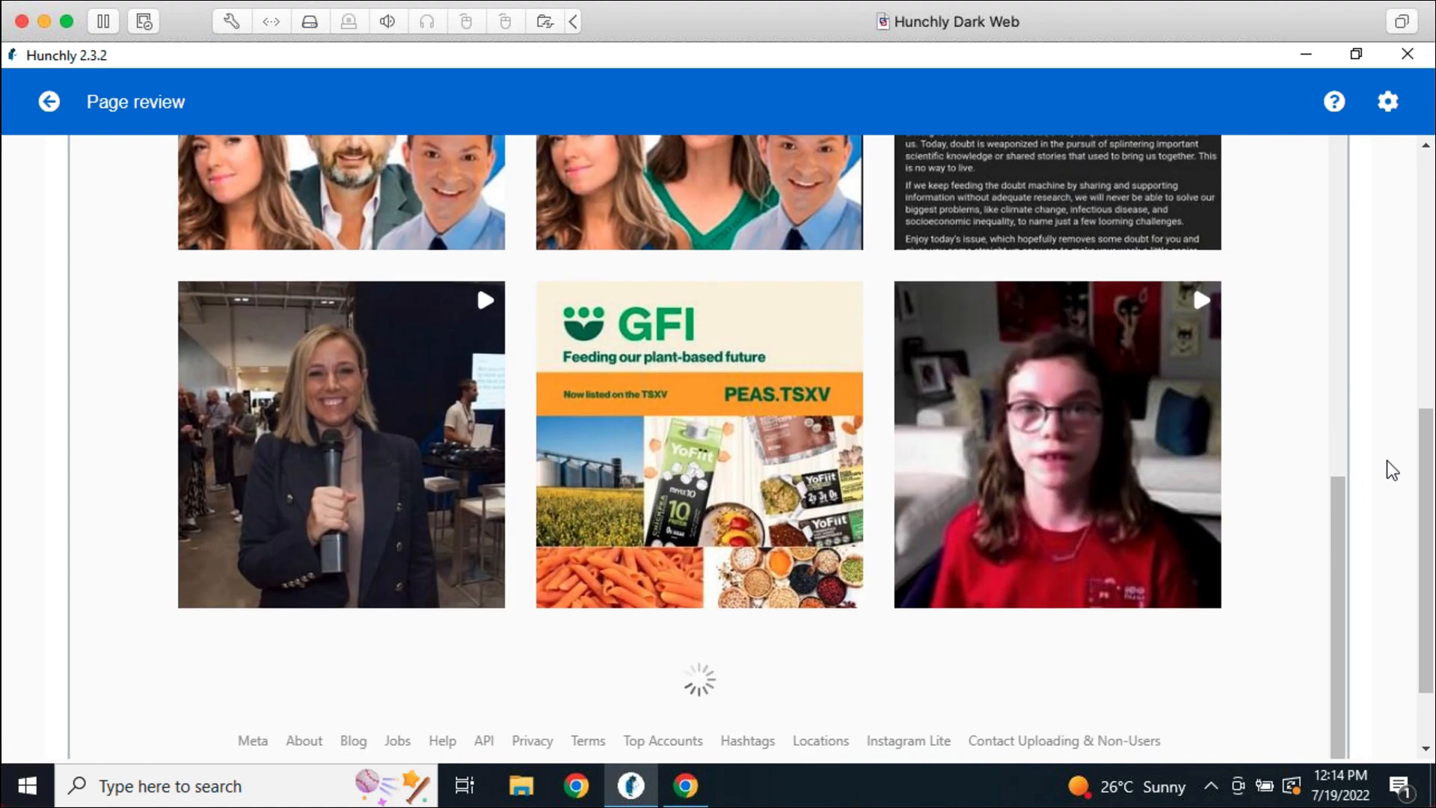
{"action": "scroll", "coordinate": [1392, 472], "scroll_direction": "up", "scroll_amount": 5}
{"action": "scroll", "coordinate": [1389, 469], "scroll_direction": "up", "scroll_amount": 1}
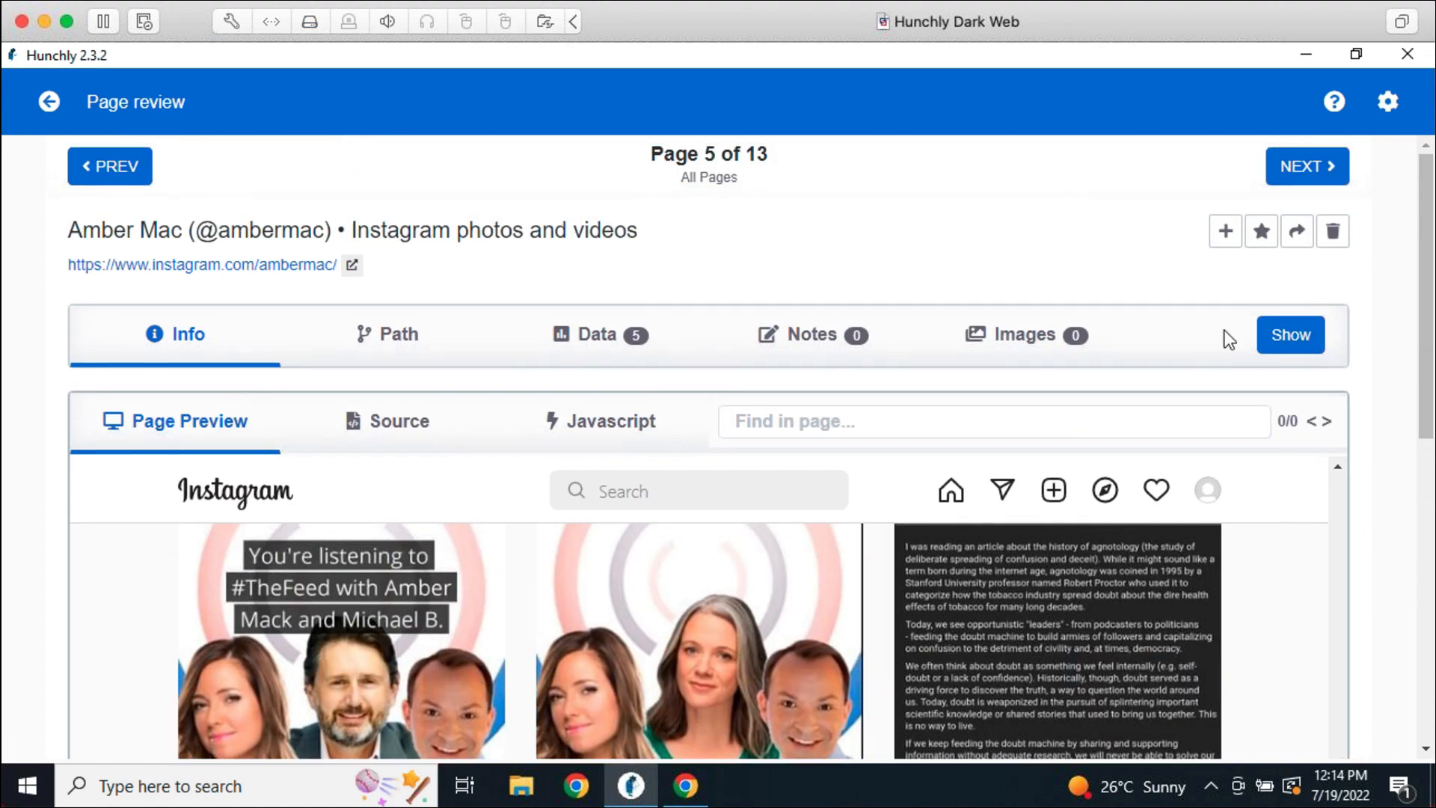
{"action": "left_click", "coordinate": [49, 101]}
{"action": "scroll", "coordinate": [722, 622], "scroll_direction": "down", "scroll_amount": 4}
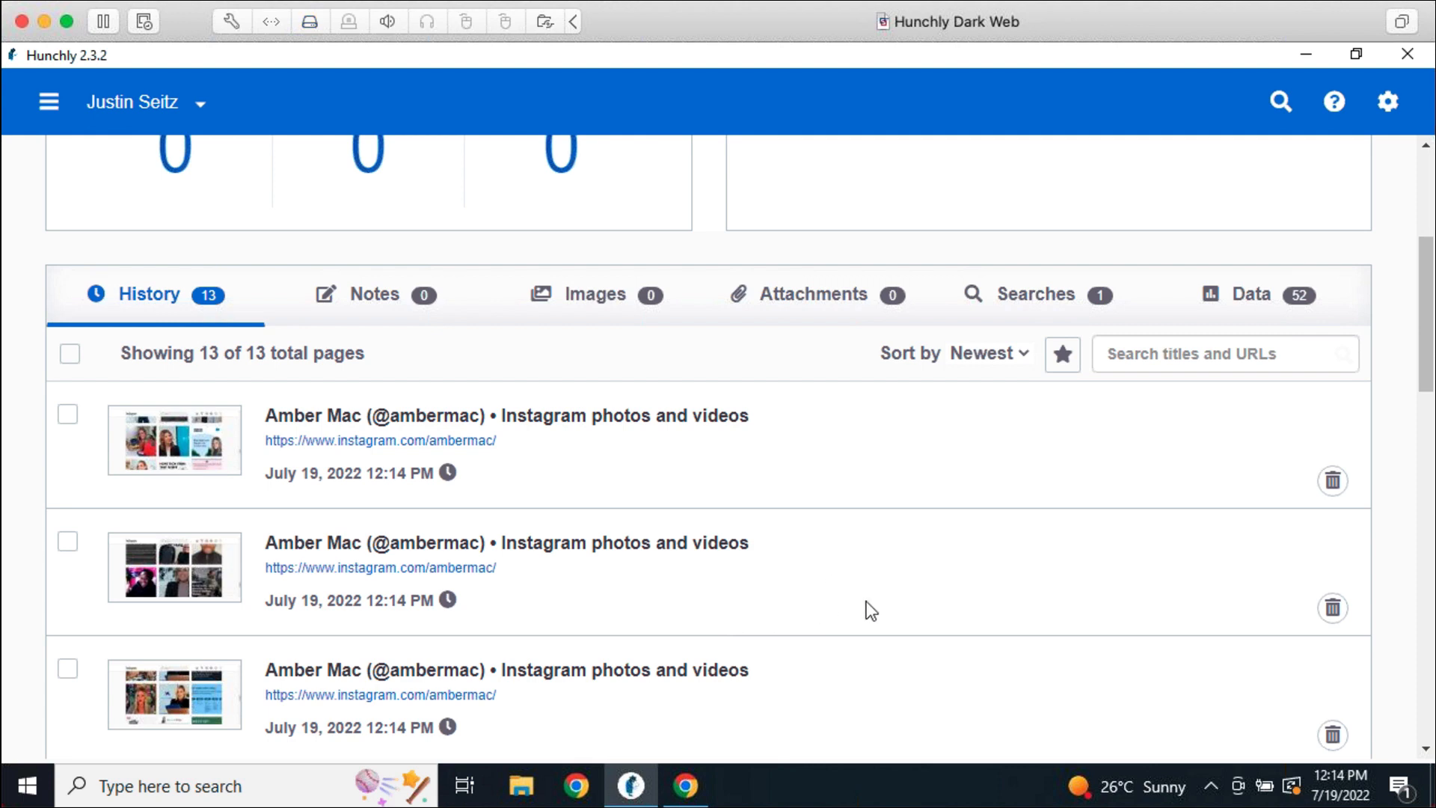
{"action": "scroll", "coordinate": [890, 619], "scroll_direction": "down", "scroll_amount": 5}
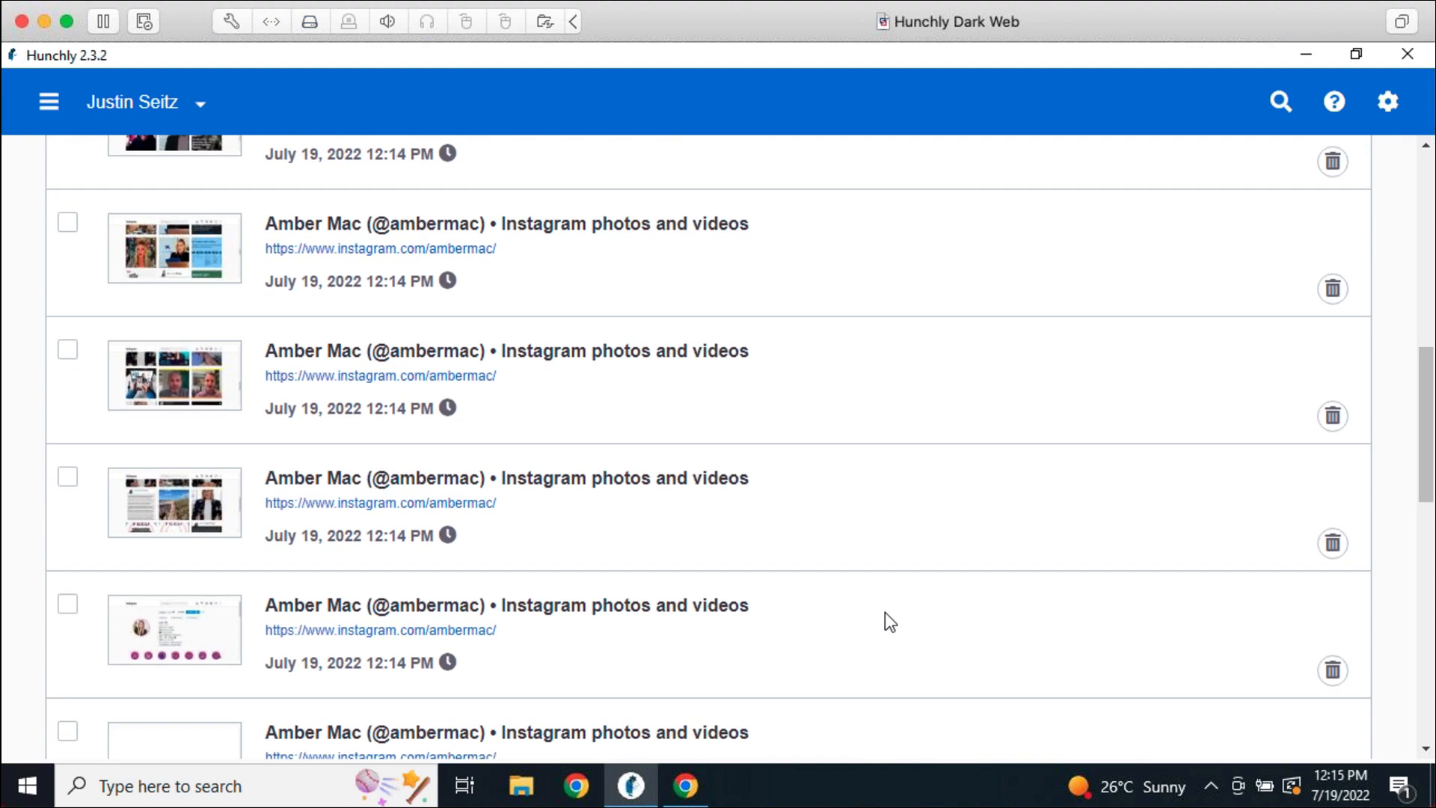
{"action": "scroll", "coordinate": [890, 622], "scroll_direction": "down", "scroll_amount": 3}
{"action": "scroll", "coordinate": [925, 642], "scroll_direction": "up", "scroll_amount": 10}
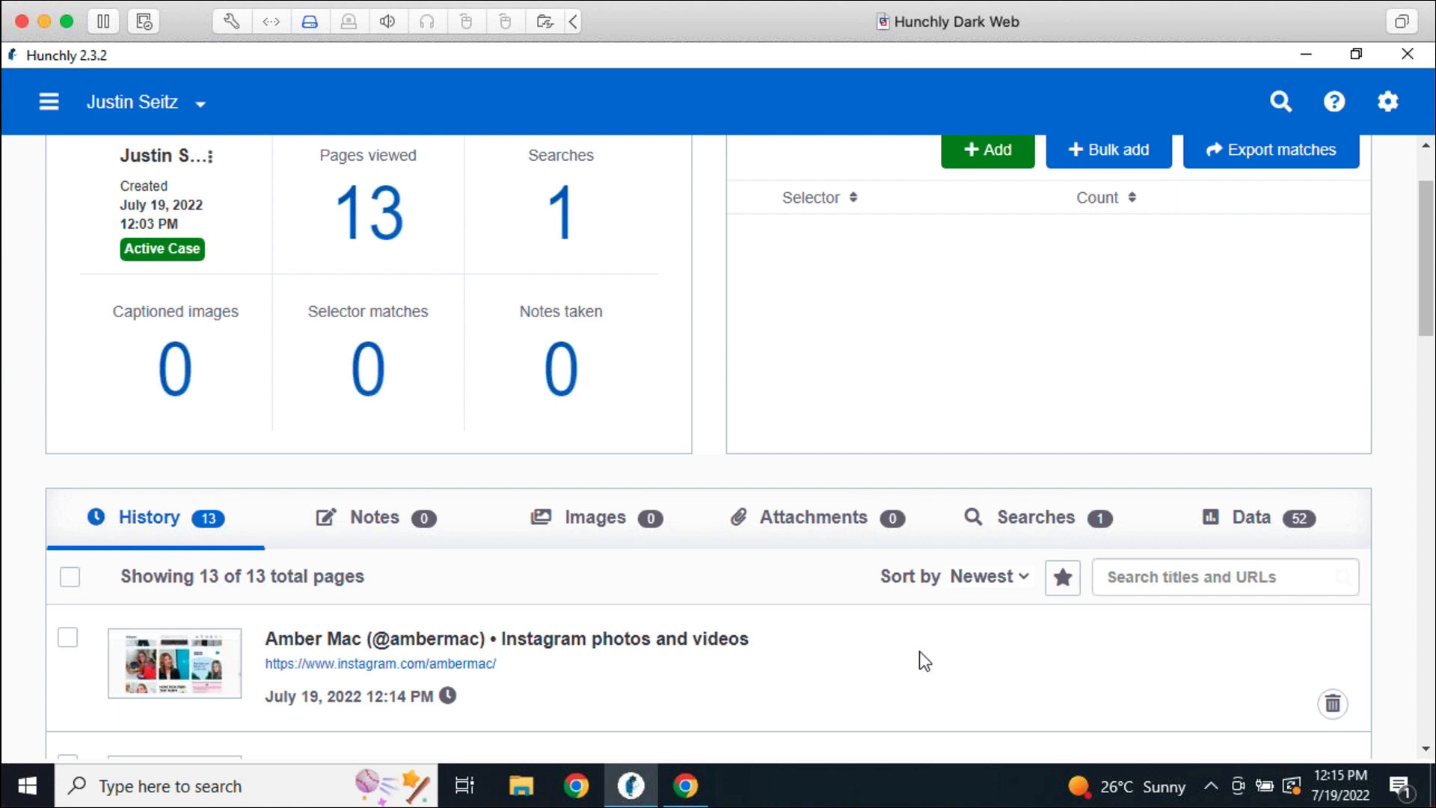
{"action": "scroll", "coordinate": [923, 681], "scroll_direction": "up", "scroll_amount": 3}
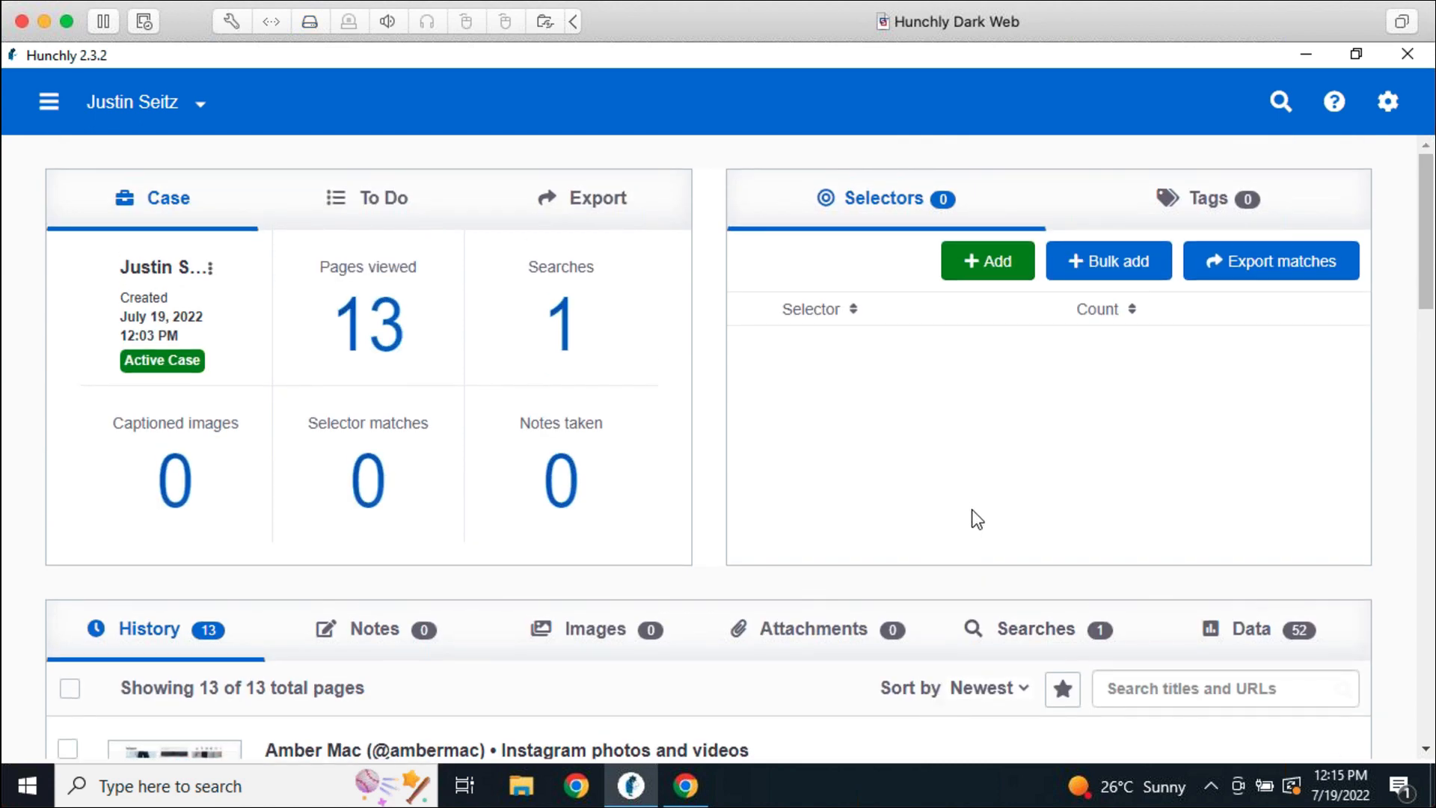
Set page capture sensitivity to Major changes only, save, and return to the case dashboard
{"action": "left_click", "coordinate": [1388, 101]}
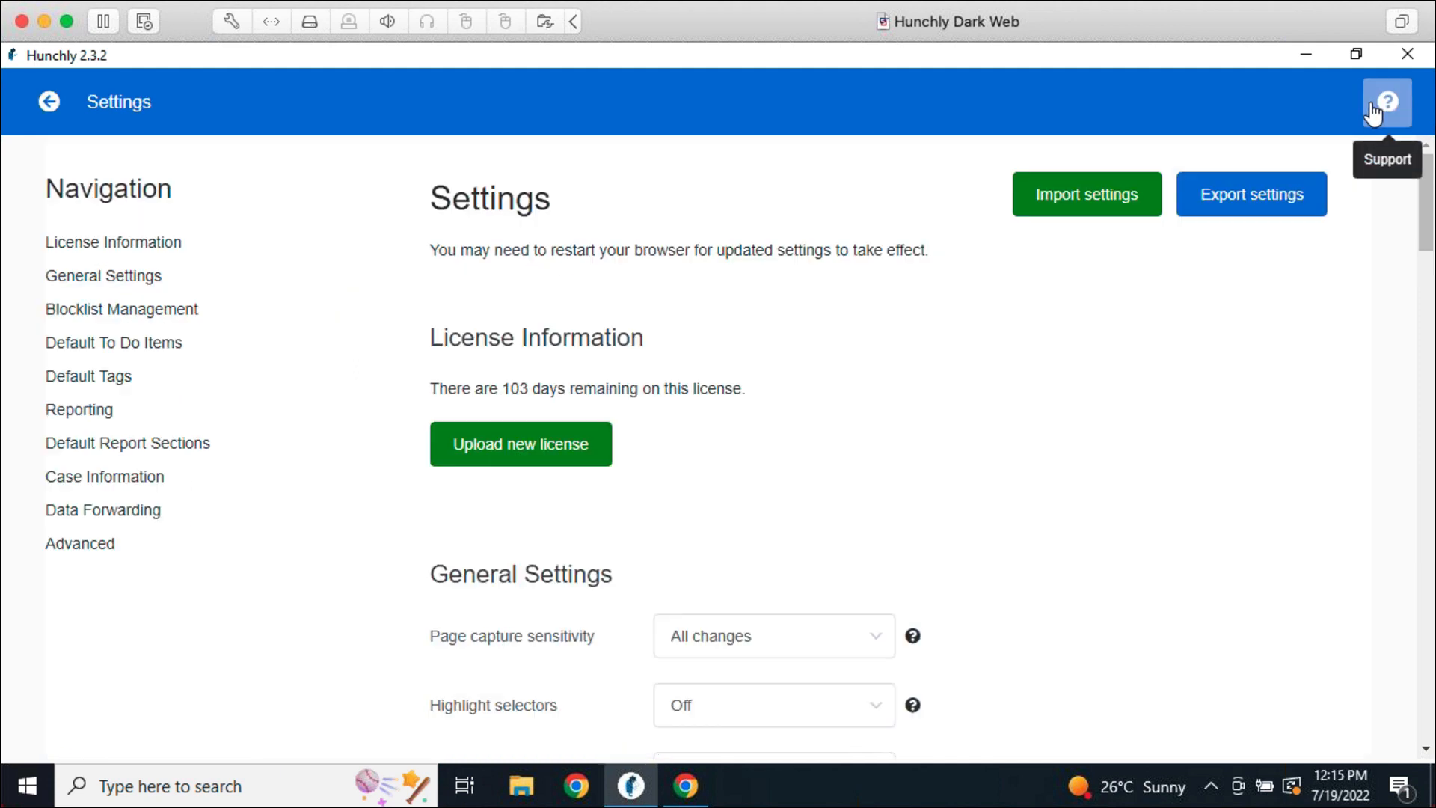
{"action": "left_click", "coordinate": [791, 649]}
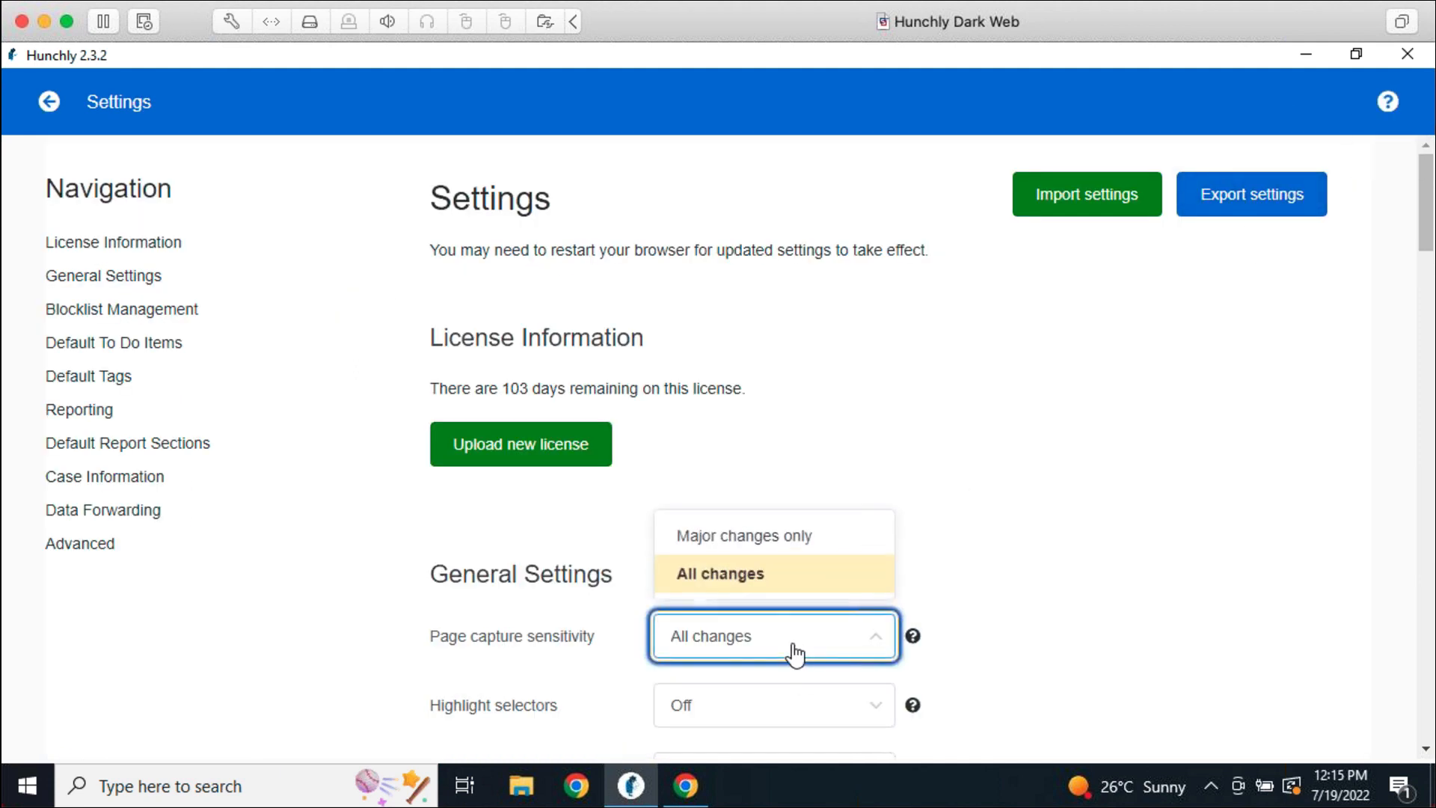
{"action": "left_click", "coordinate": [787, 546]}
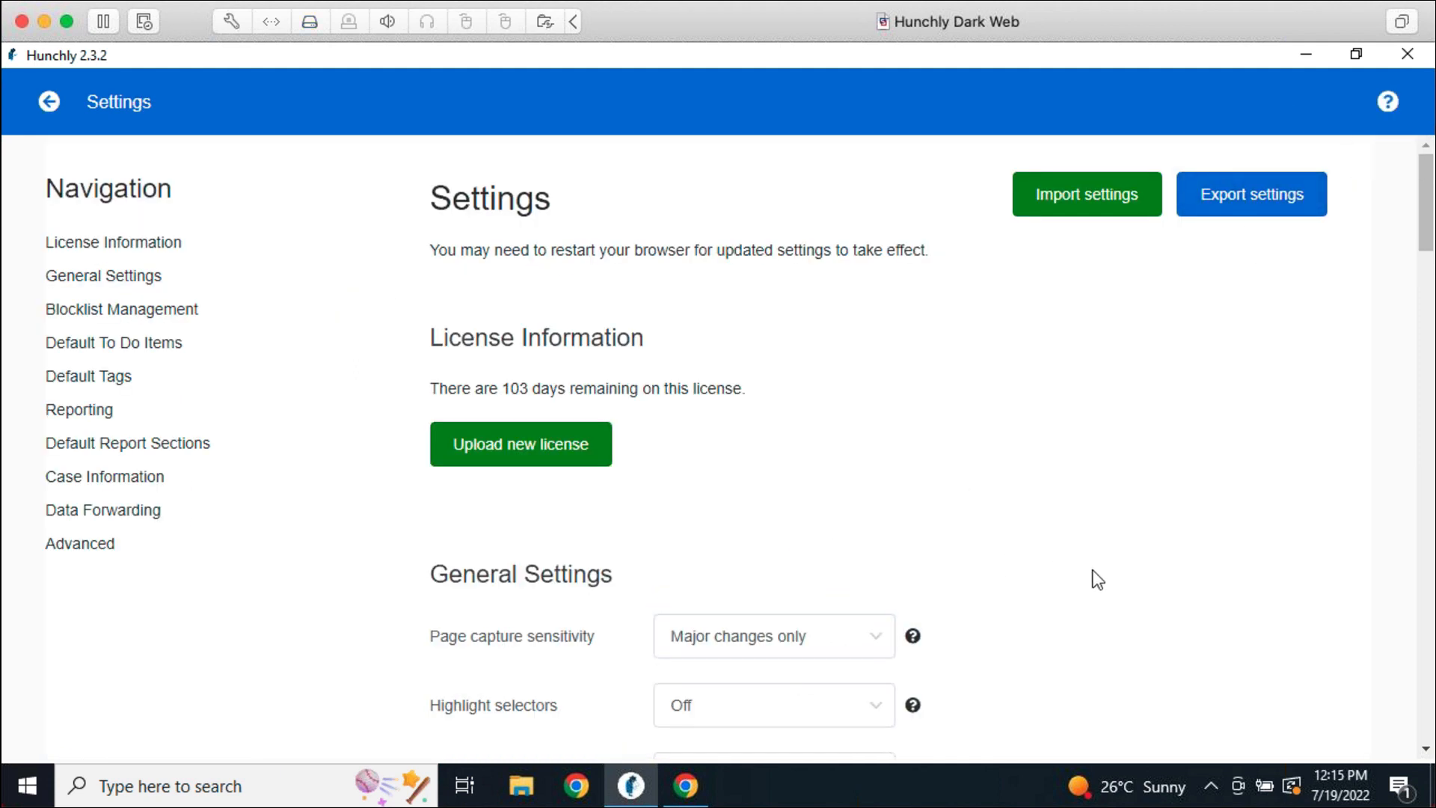
{"action": "scroll", "coordinate": [590, 666], "scroll_direction": "down", "scroll_amount": 5}
{"action": "left_click", "coordinate": [523, 719]}
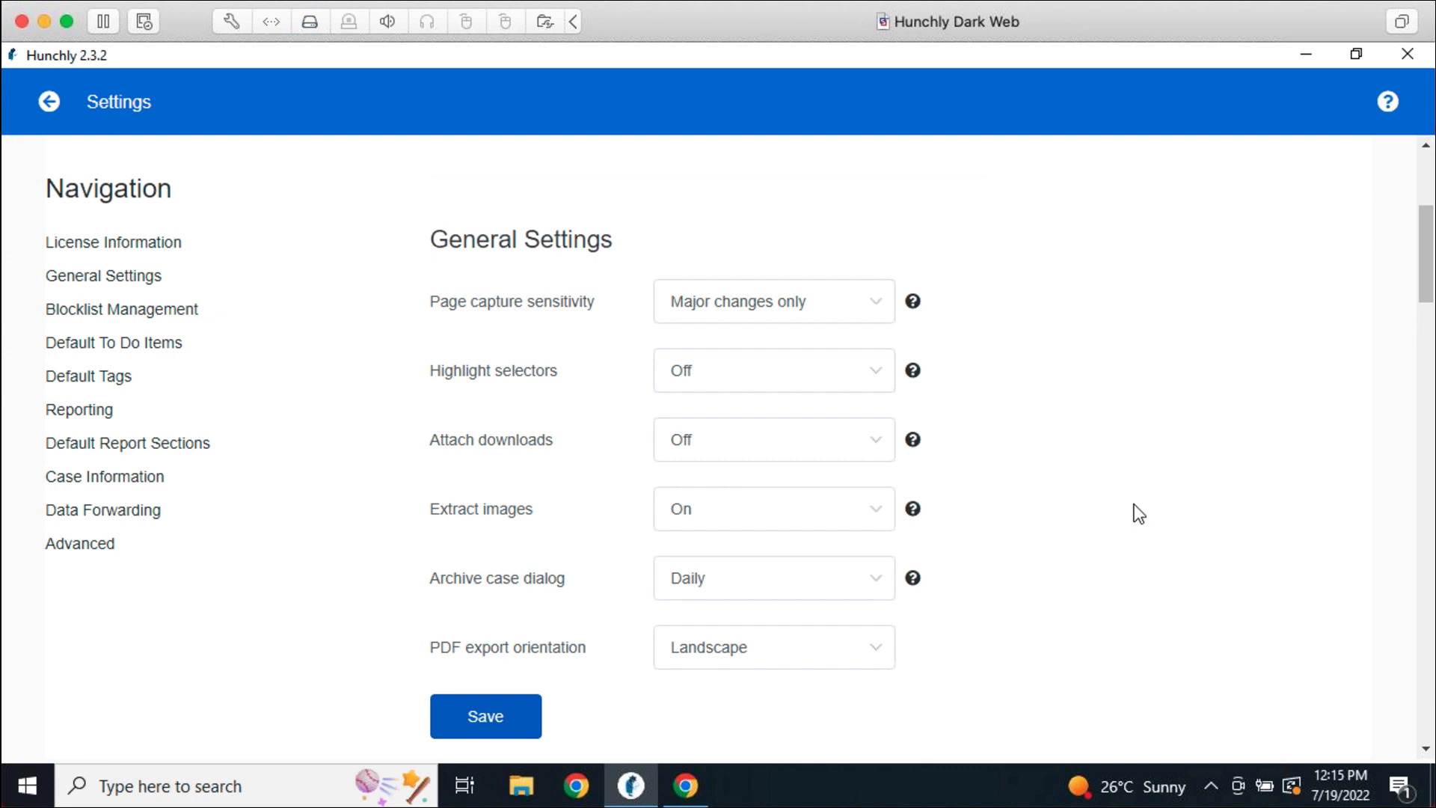
{"action": "scroll", "coordinate": [1125, 537], "scroll_direction": "up", "scroll_amount": 5}
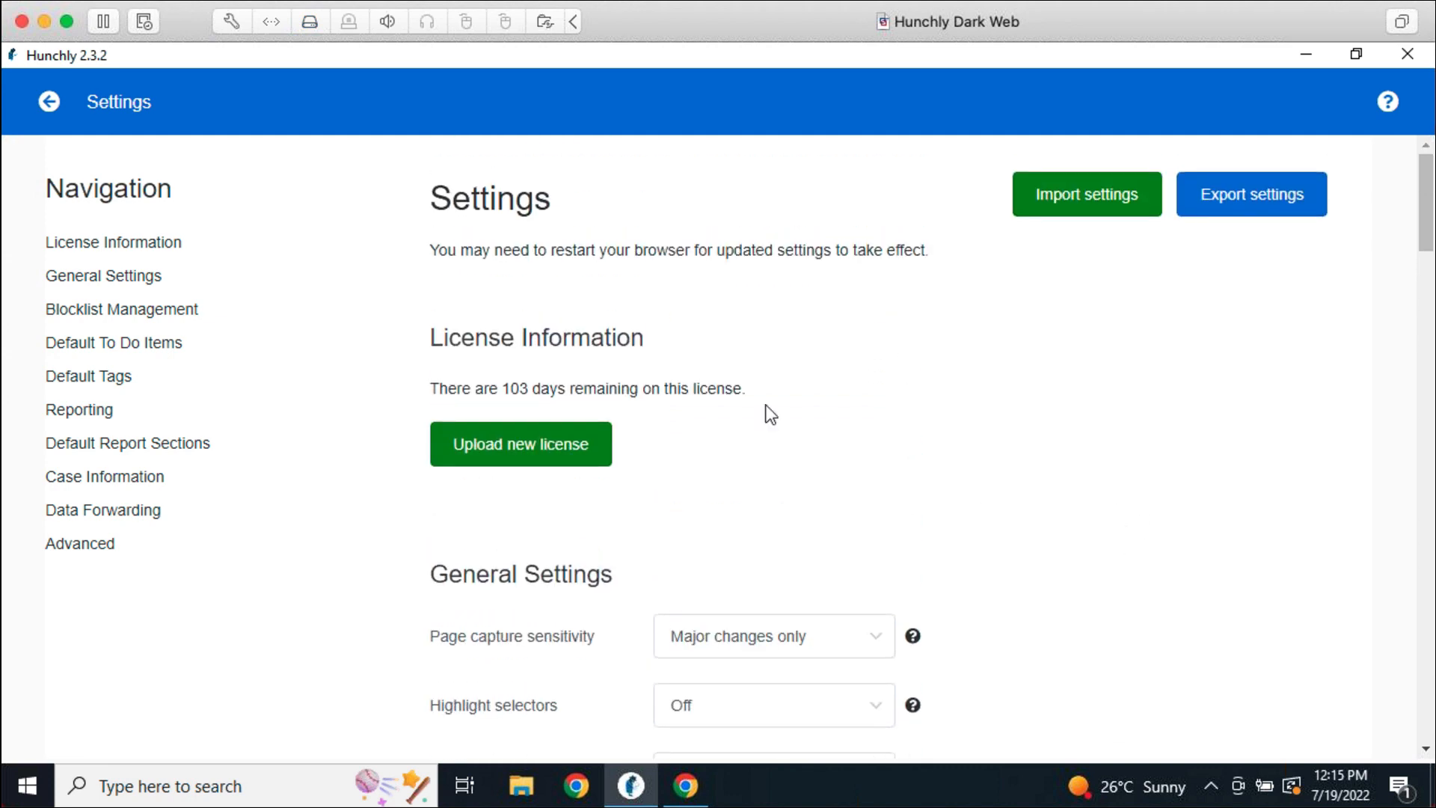
{"action": "left_click", "coordinate": [49, 101]}
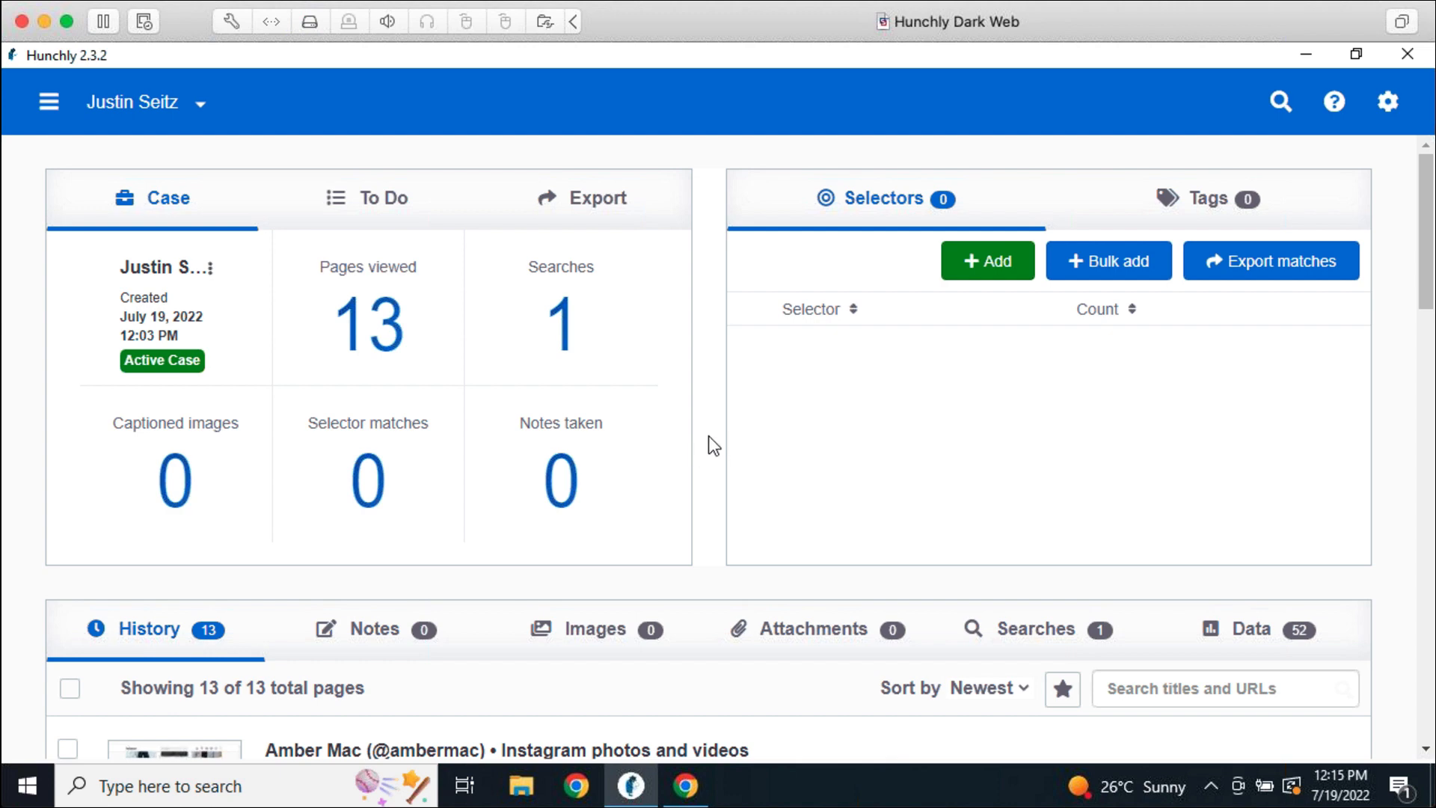
{"action": "scroll", "coordinate": [708, 436], "scroll_direction": "down", "scroll_amount": 1}
{"action": "scroll", "coordinate": [711, 445], "scroll_direction": "down", "scroll_amount": 2}
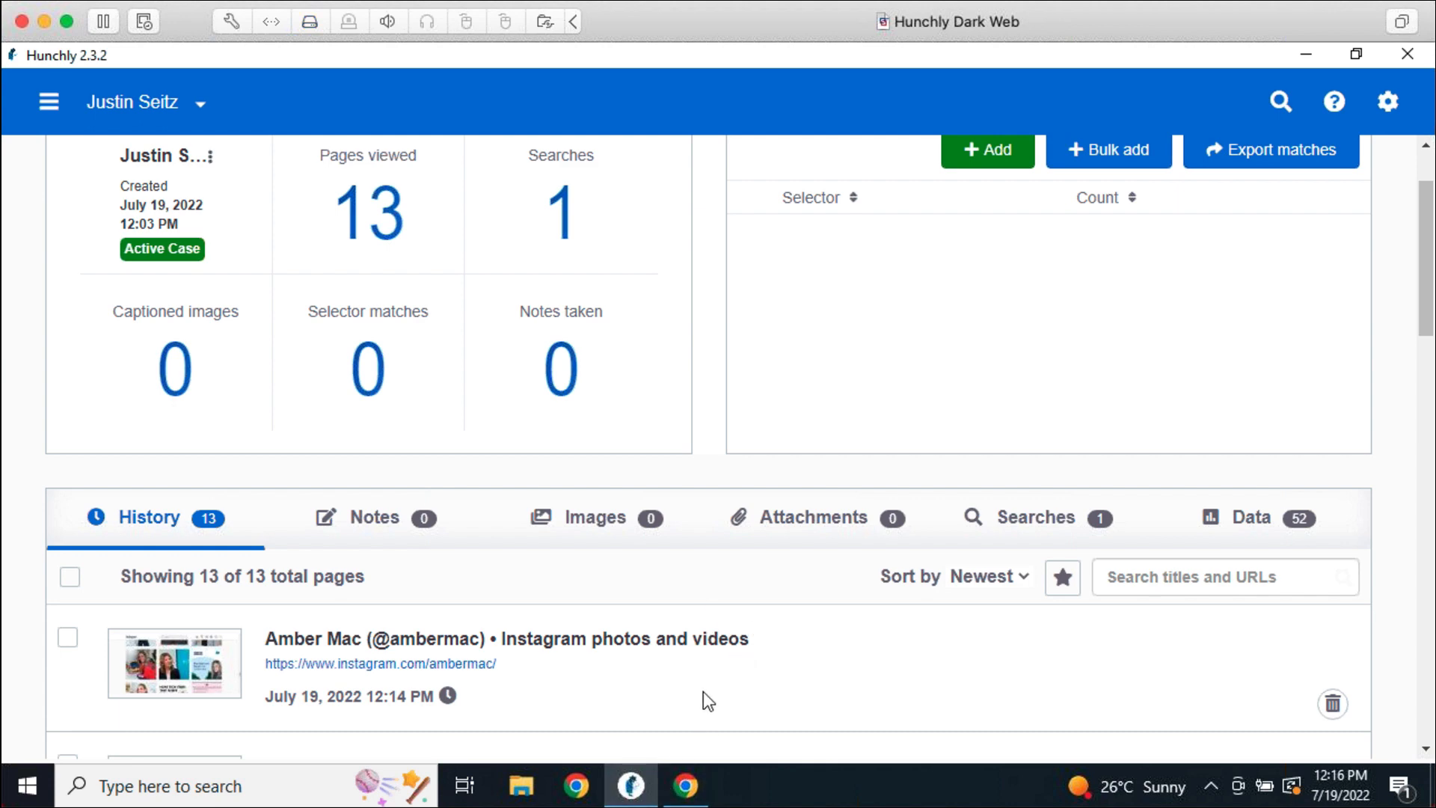
{"action": "scroll", "coordinate": [801, 481], "scroll_direction": "up", "scroll_amount": 3}
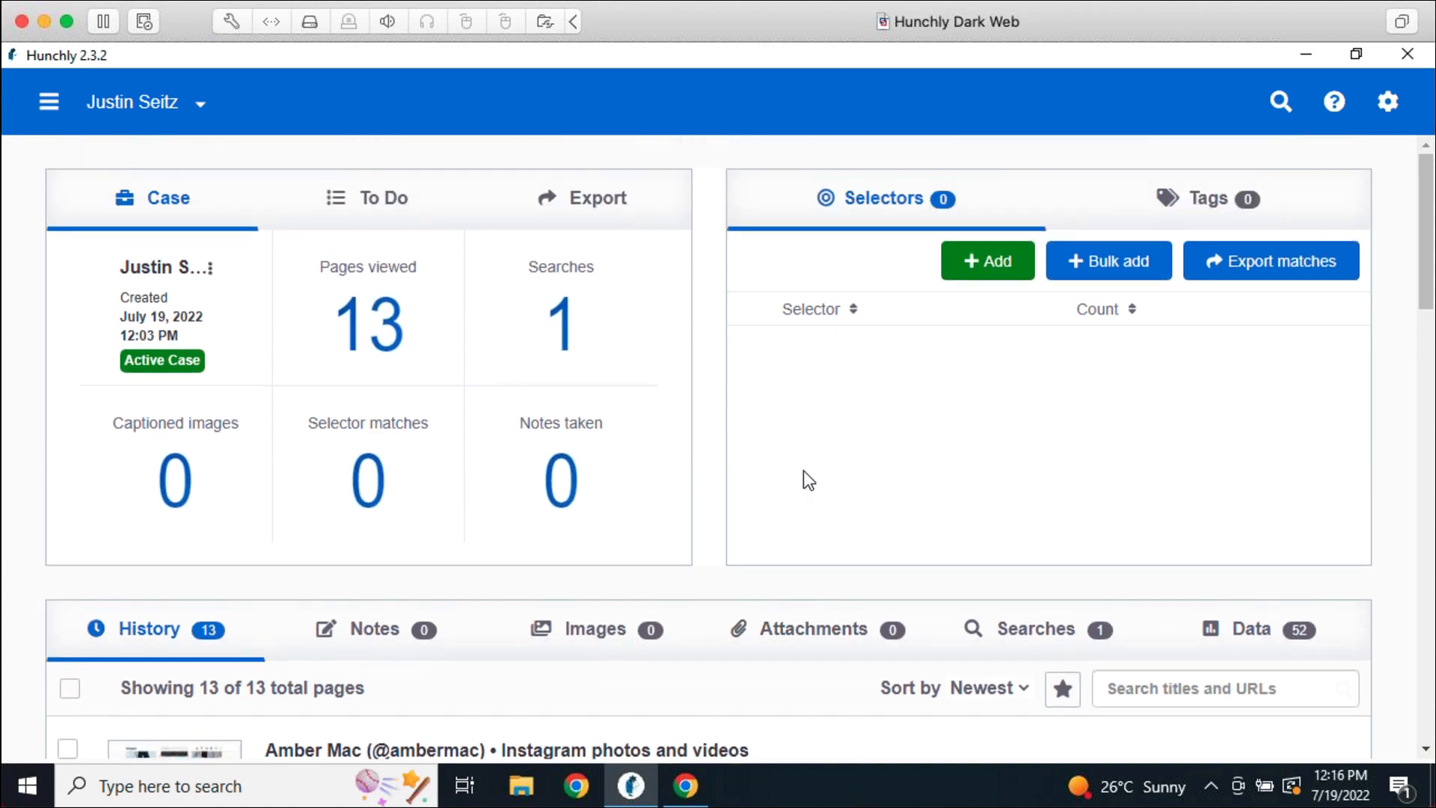
Close the existing Chrome window from the taskbar and launch a new Chrome window
{"action": "right_click", "coordinate": [686, 783]}
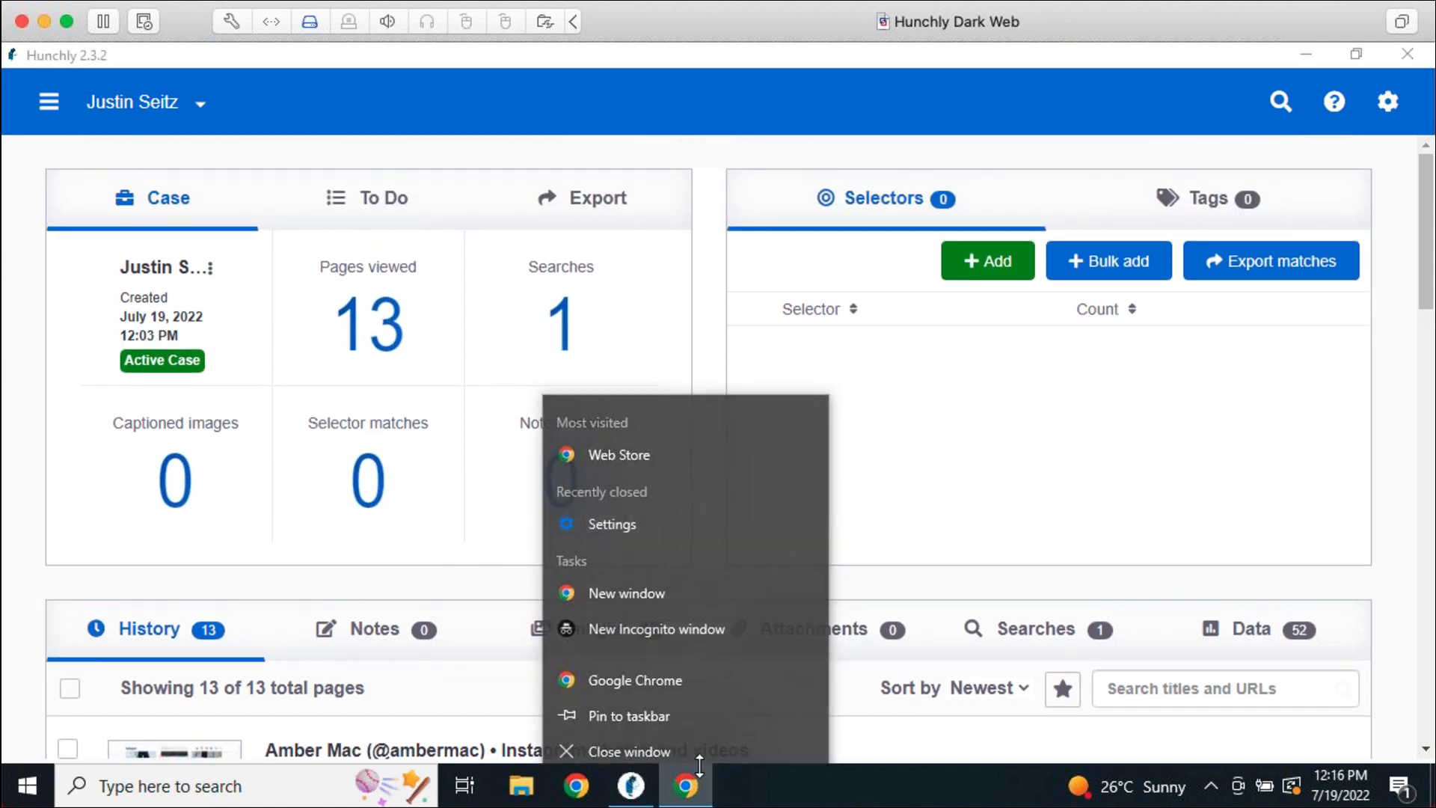
{"action": "left_click", "coordinate": [688, 744]}
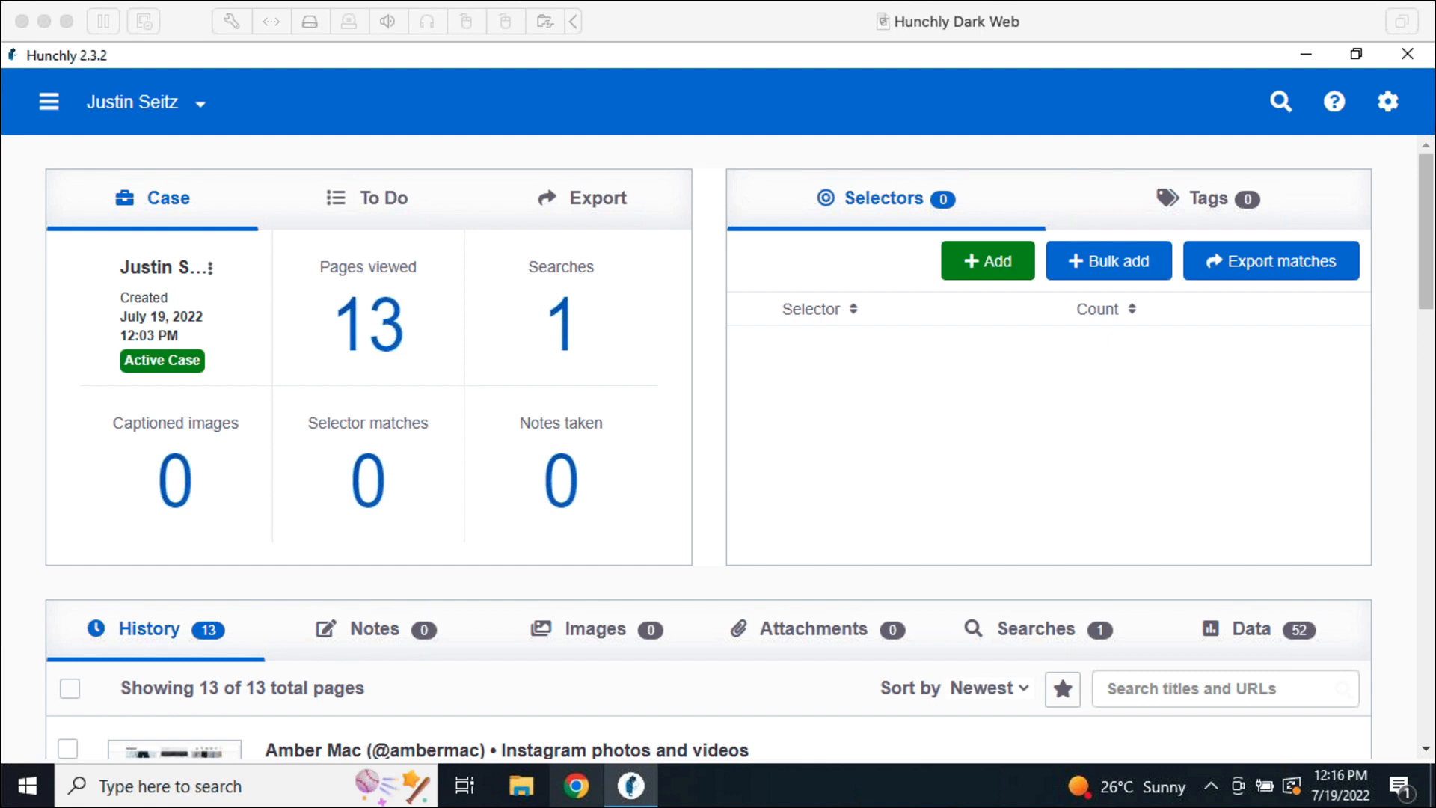
{"action": "left_click", "coordinate": [579, 788]}
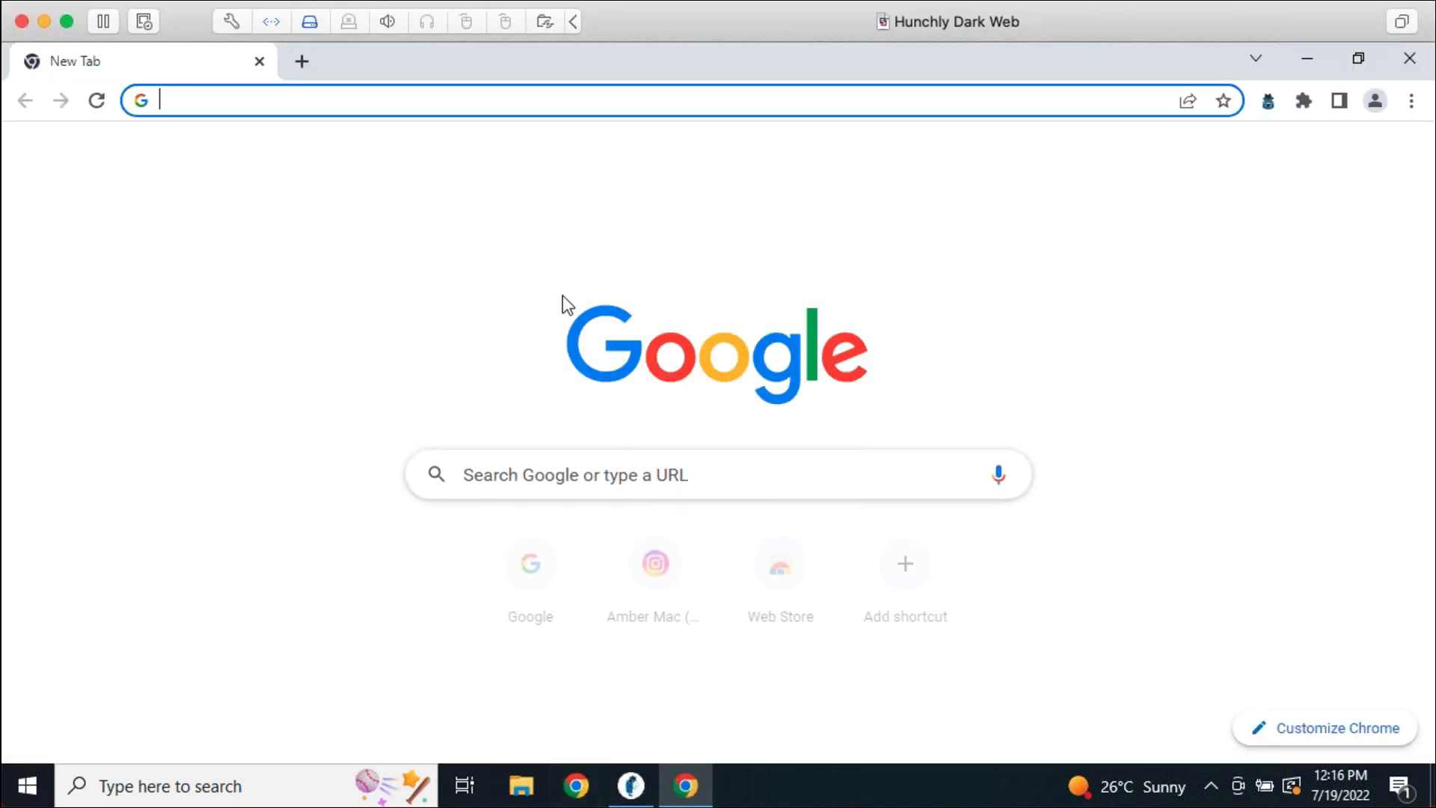
Go to chrome://extensions and reach the extensions' Keyboard shortcuts page
{"action": "type", "text": "chrome://extensions"}
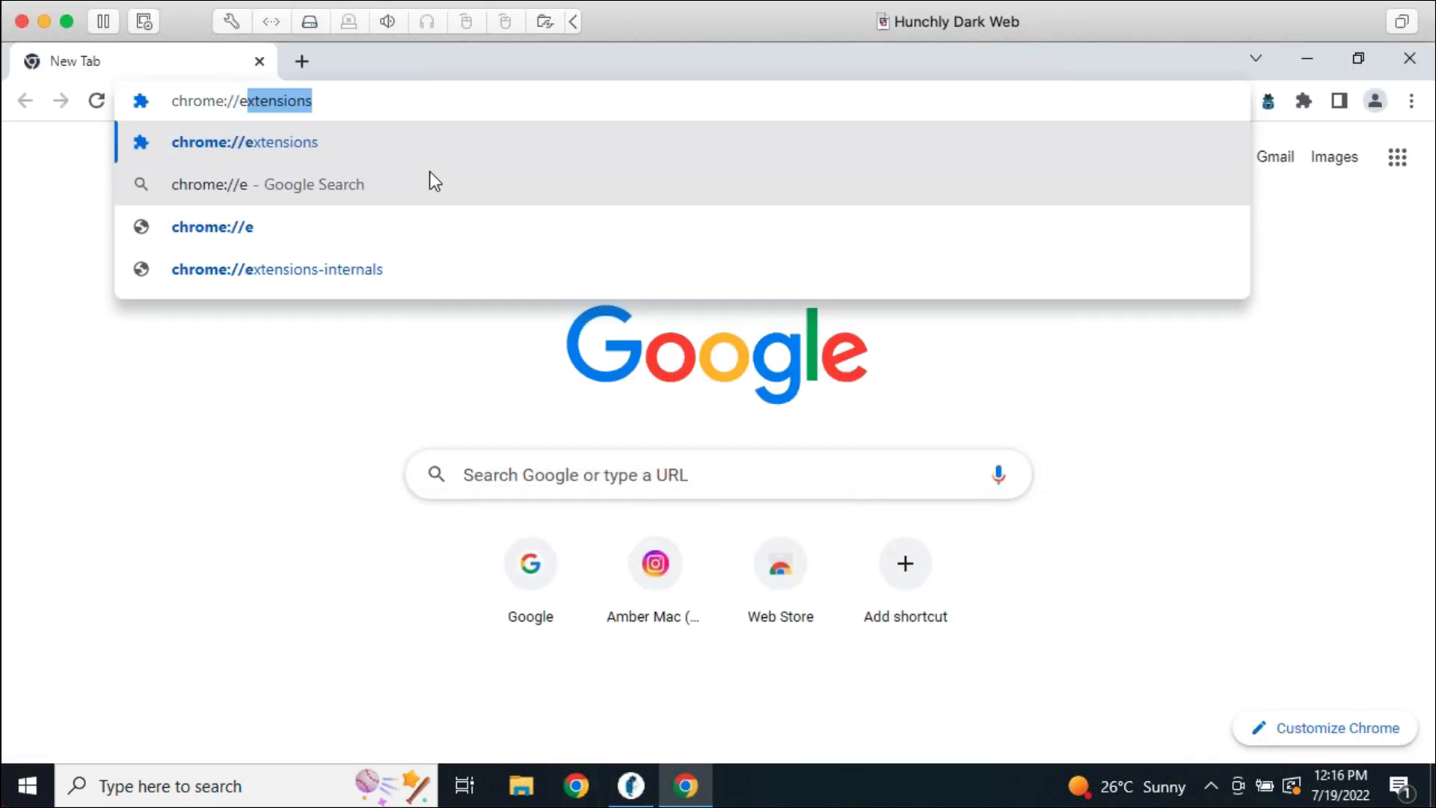
{"action": "key", "text": "Return"}
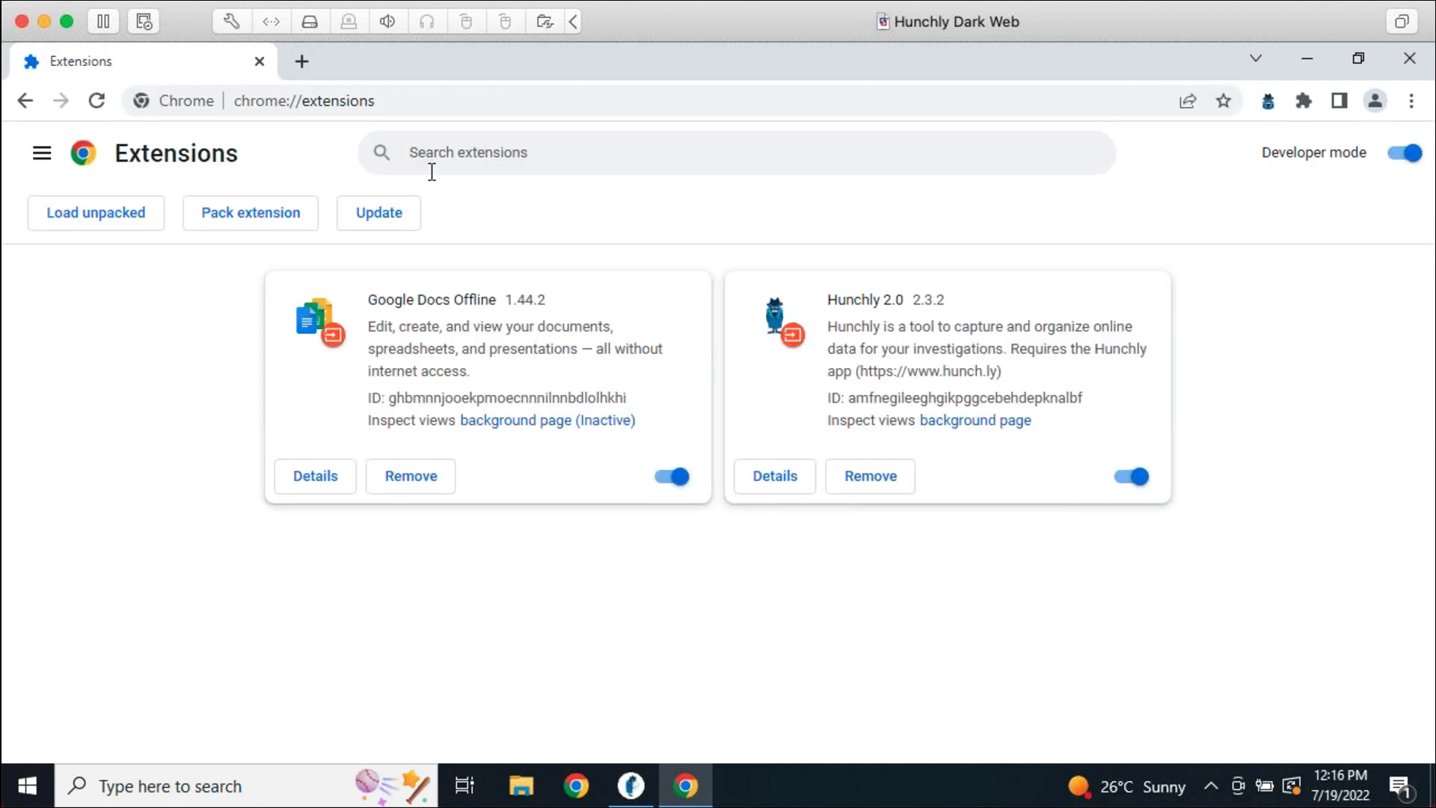
{"action": "left_click", "coordinate": [42, 154]}
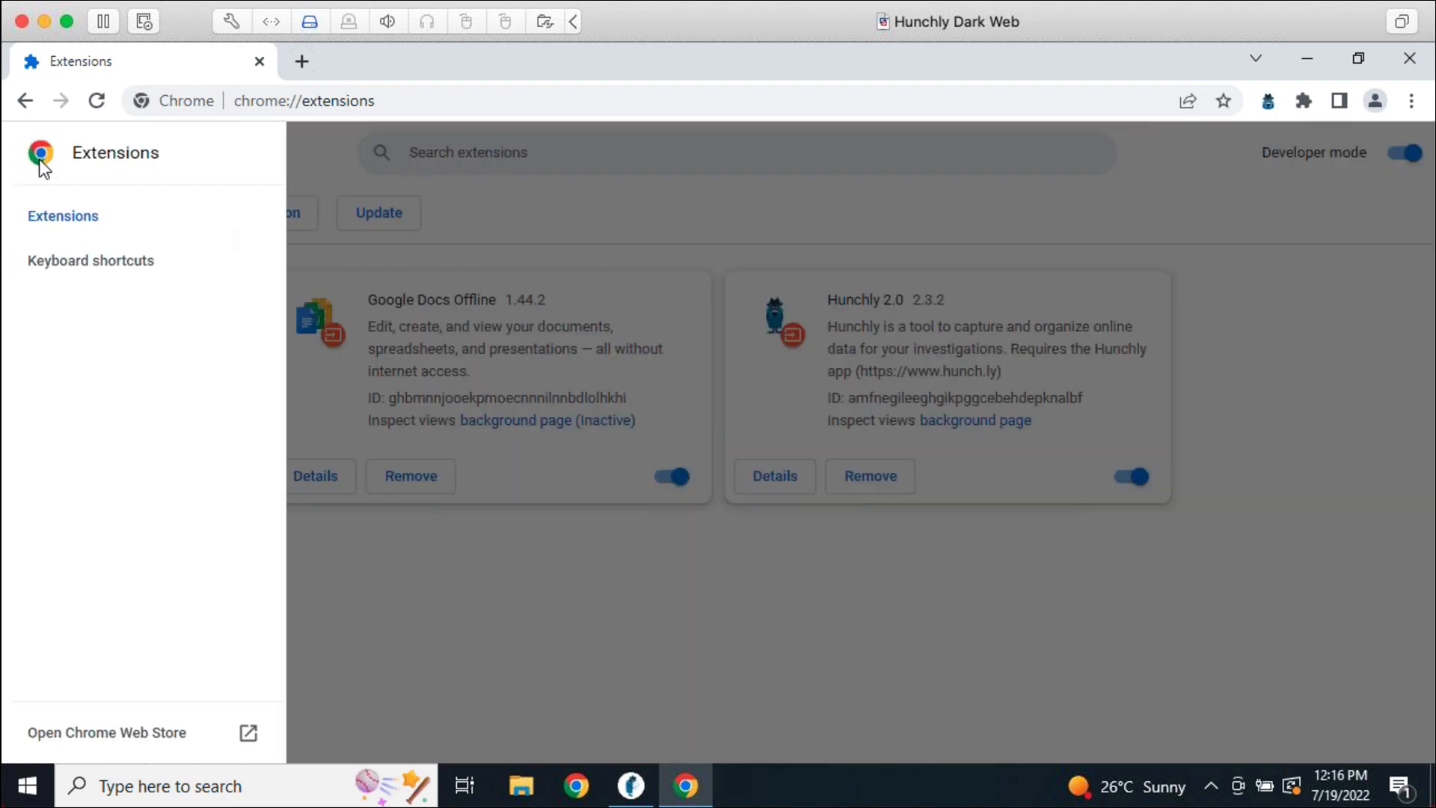
{"action": "left_click", "coordinate": [67, 261]}
{"action": "right_click", "coordinate": [69, 261]}
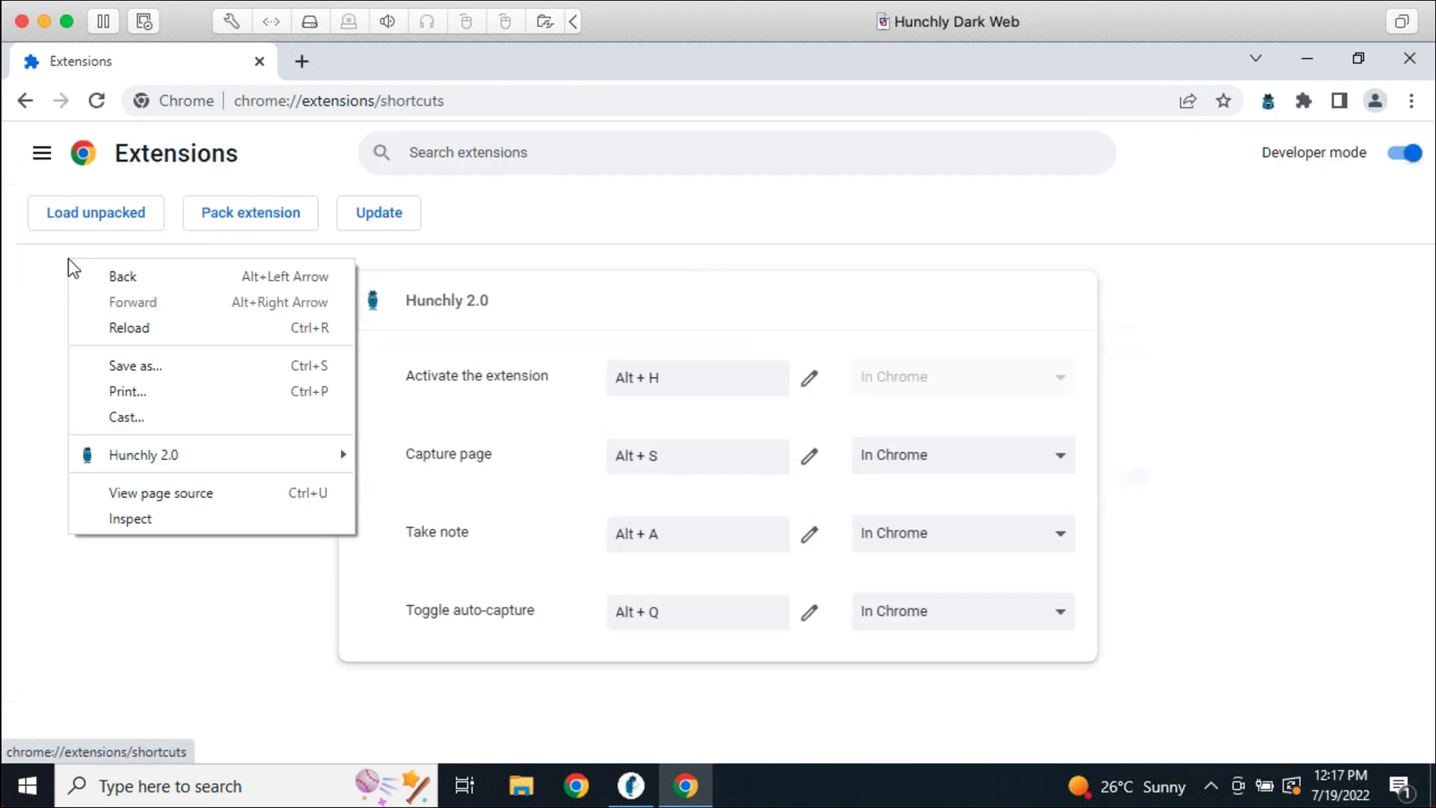
{"action": "left_click", "coordinate": [49, 296]}
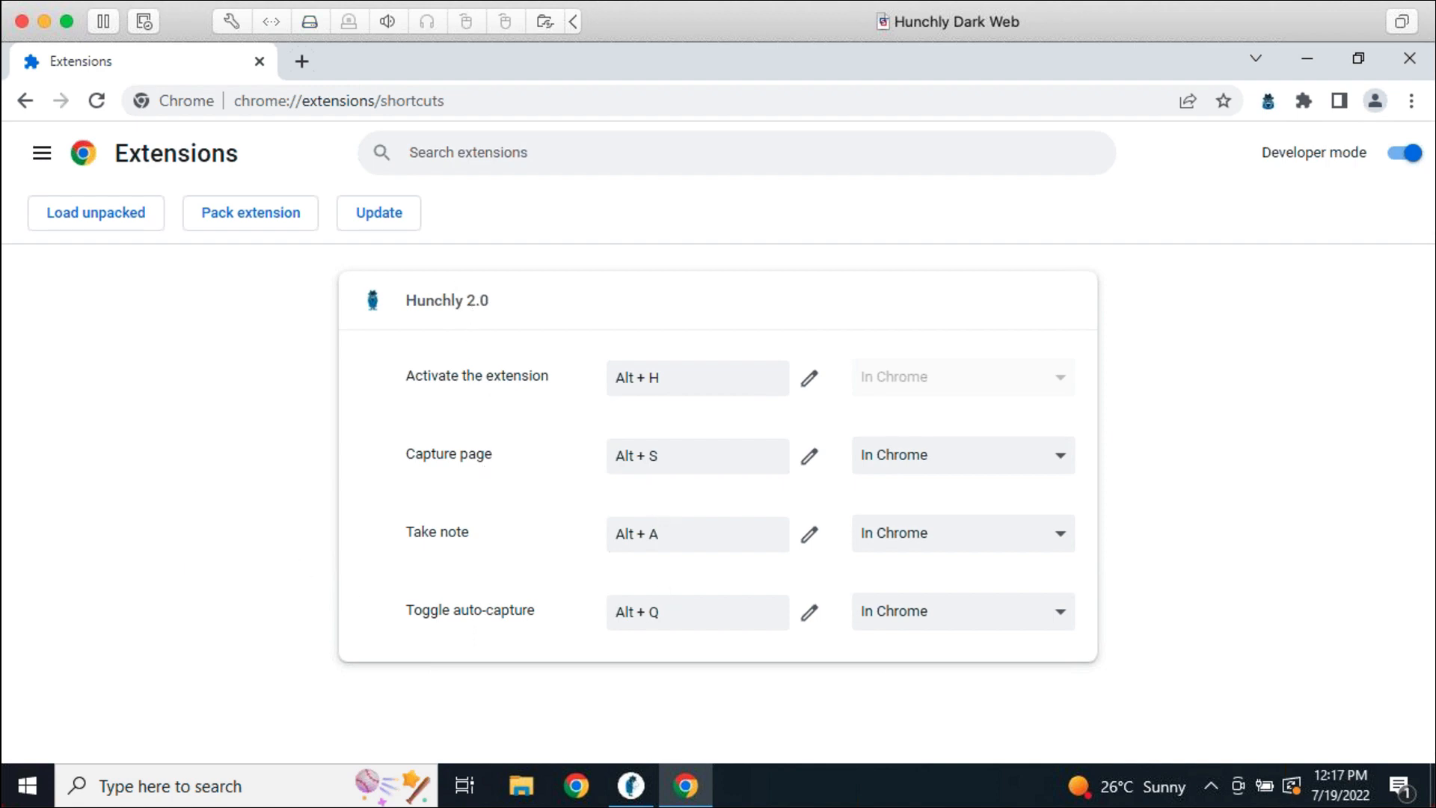
Assign Ctrl+Shift+V as the Hunchly Capture page shortcut
{"action": "left_click", "coordinate": [676, 460]}
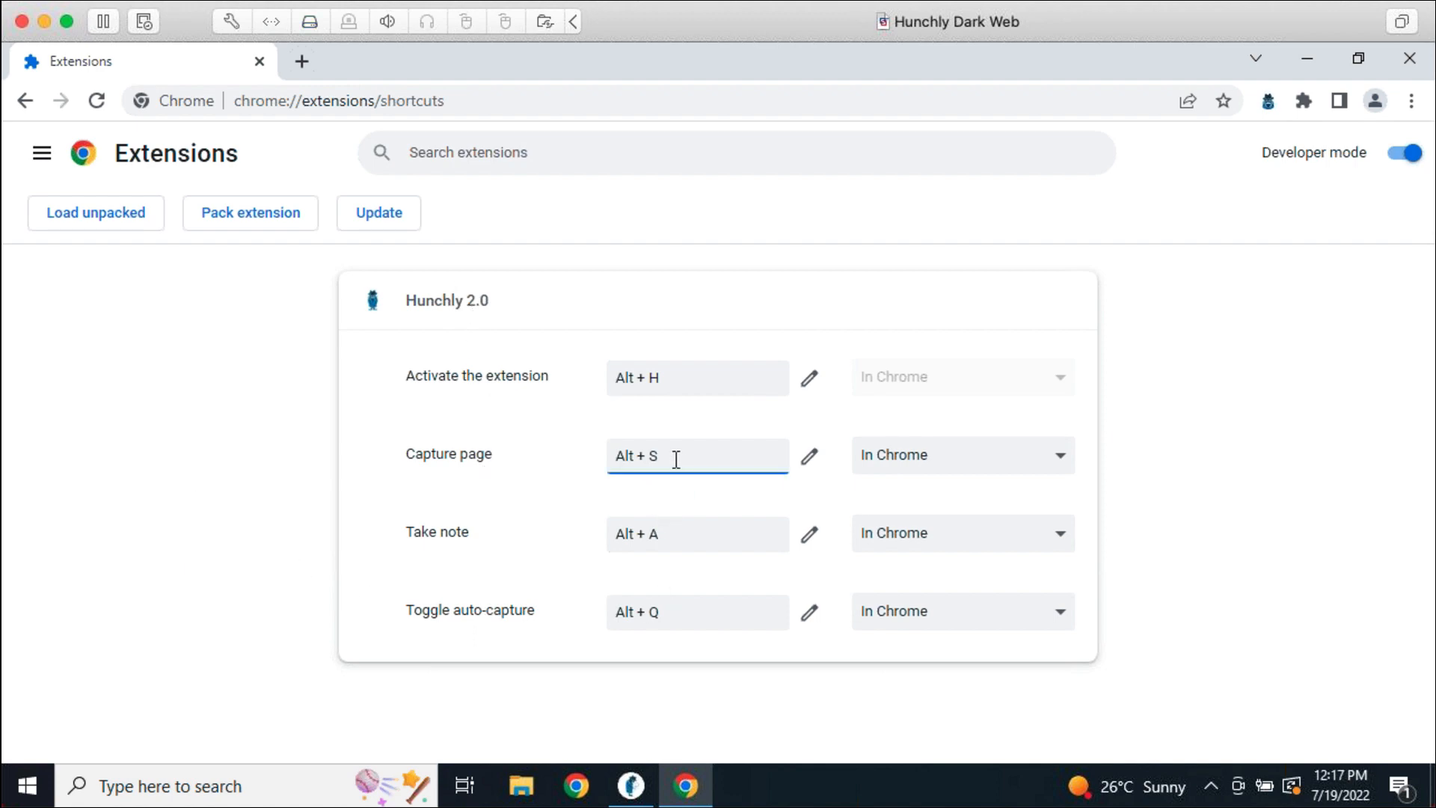
{"action": "left_click", "coordinate": [686, 379]}
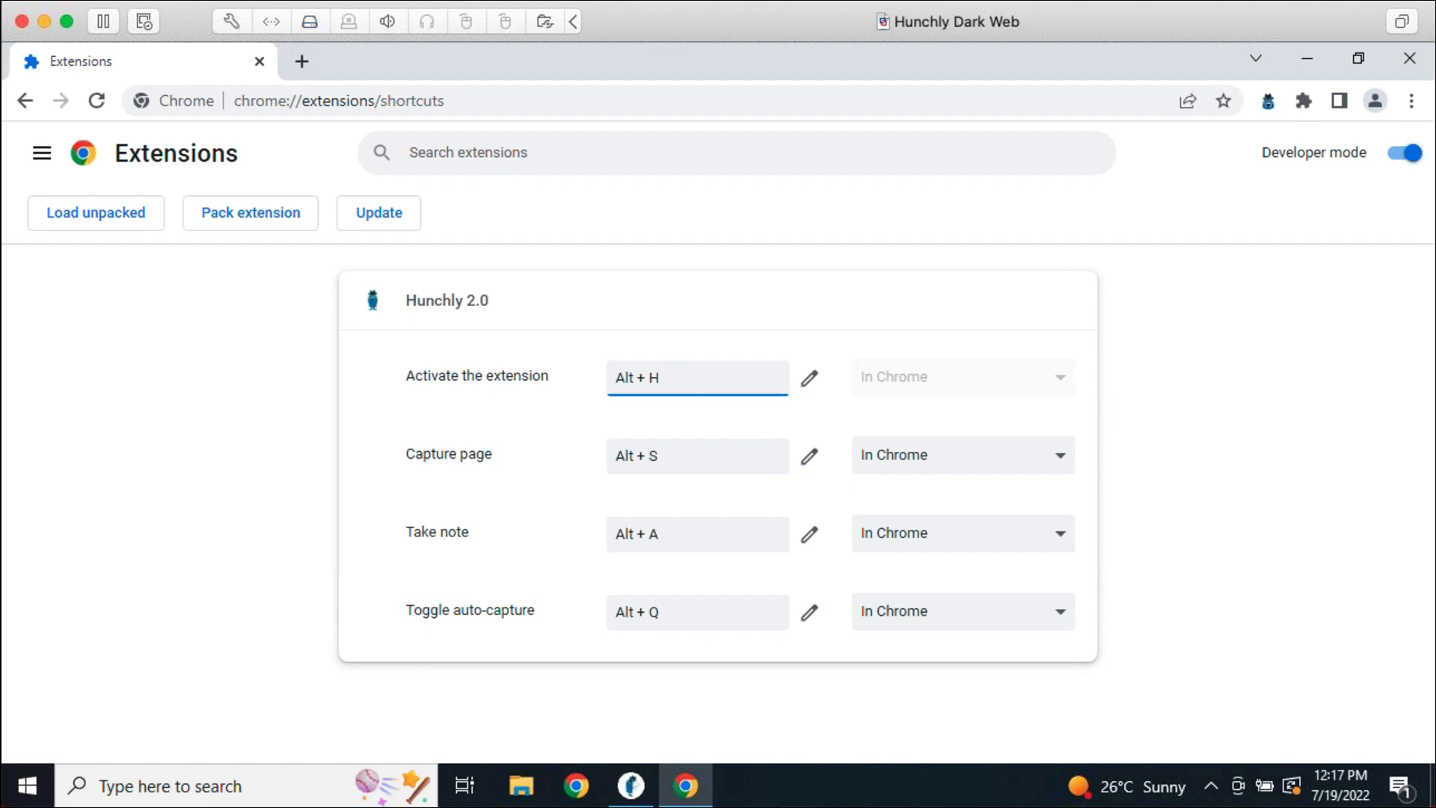
{"action": "left_click", "coordinate": [679, 624]}
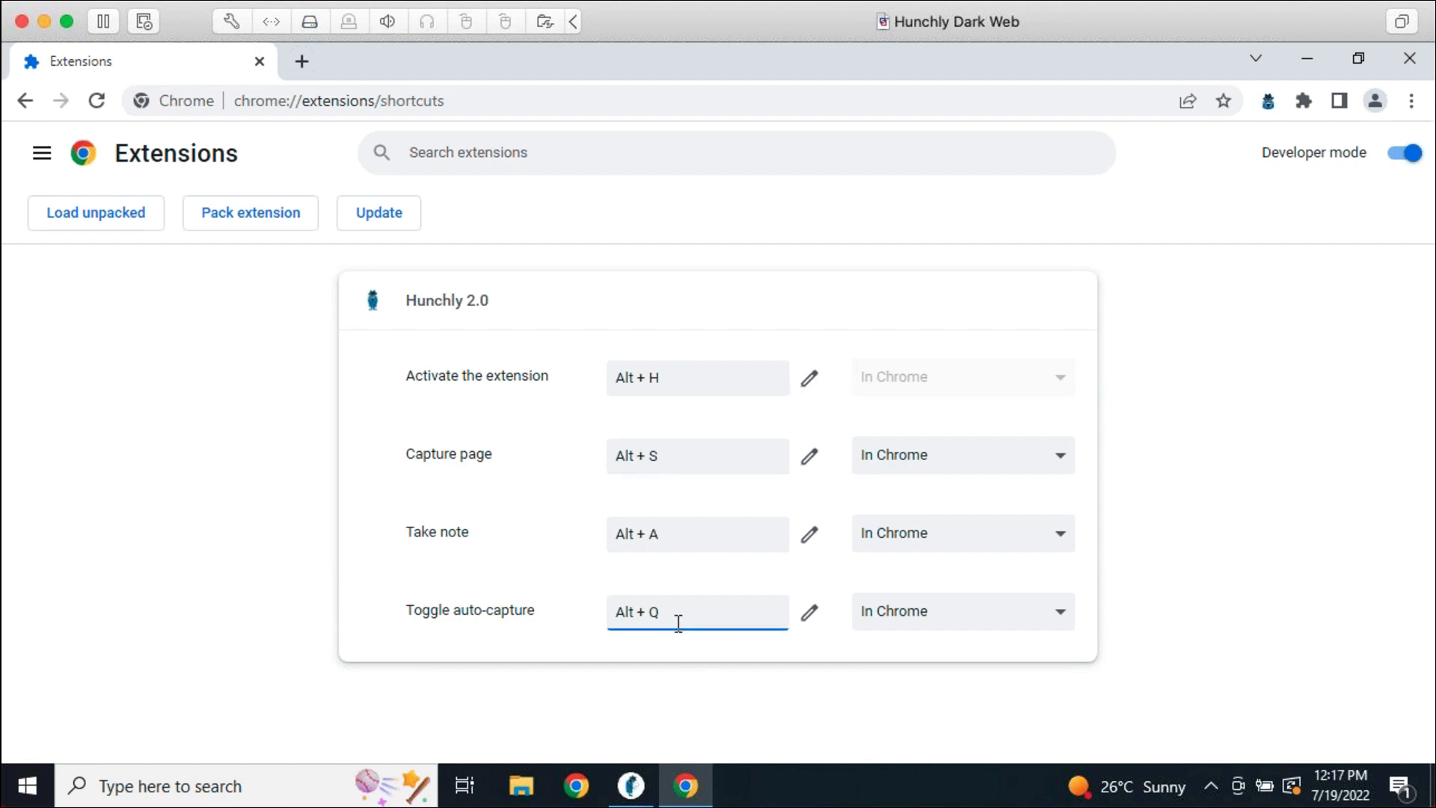
{"action": "left_click", "coordinate": [683, 539]}
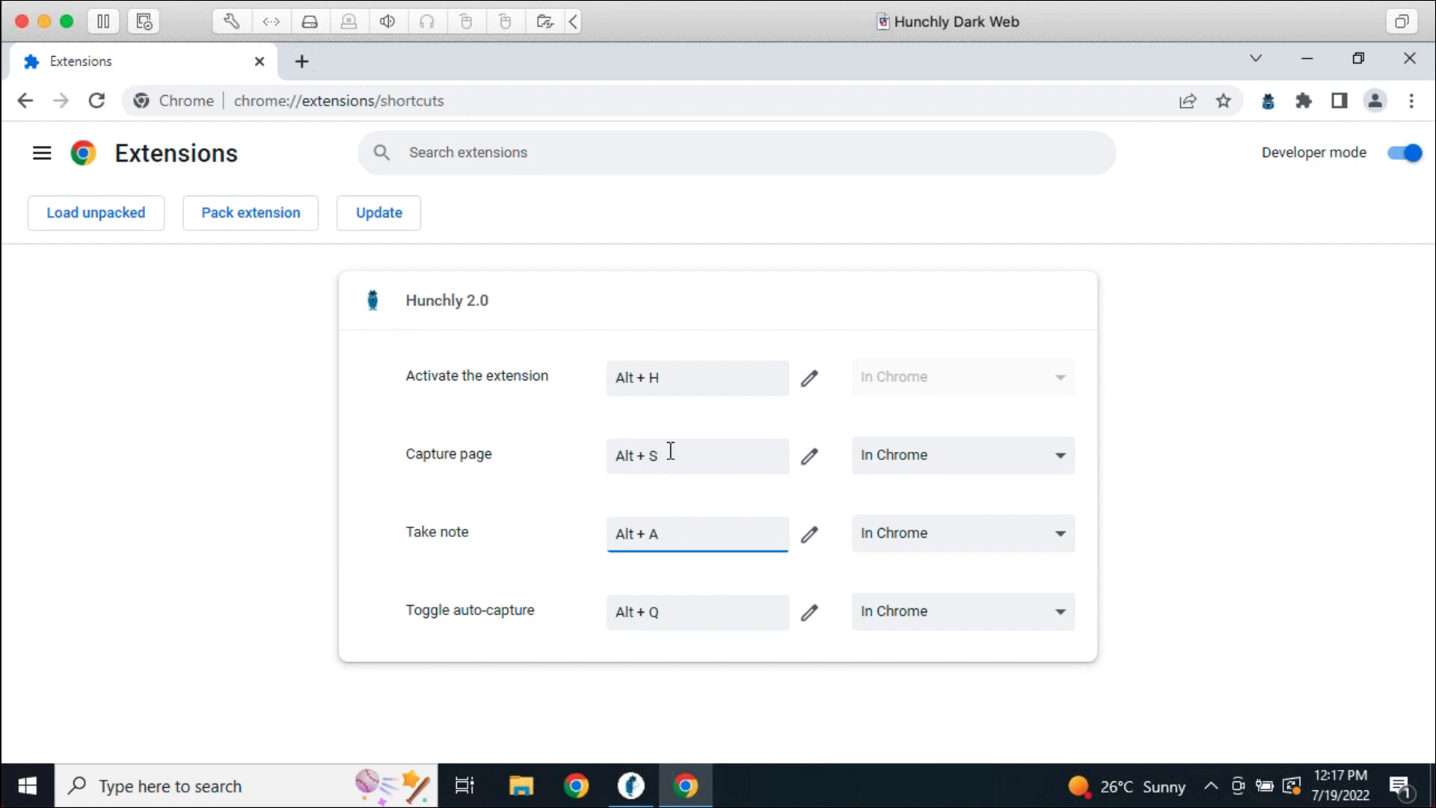
{"action": "left_click", "coordinate": [677, 457]}
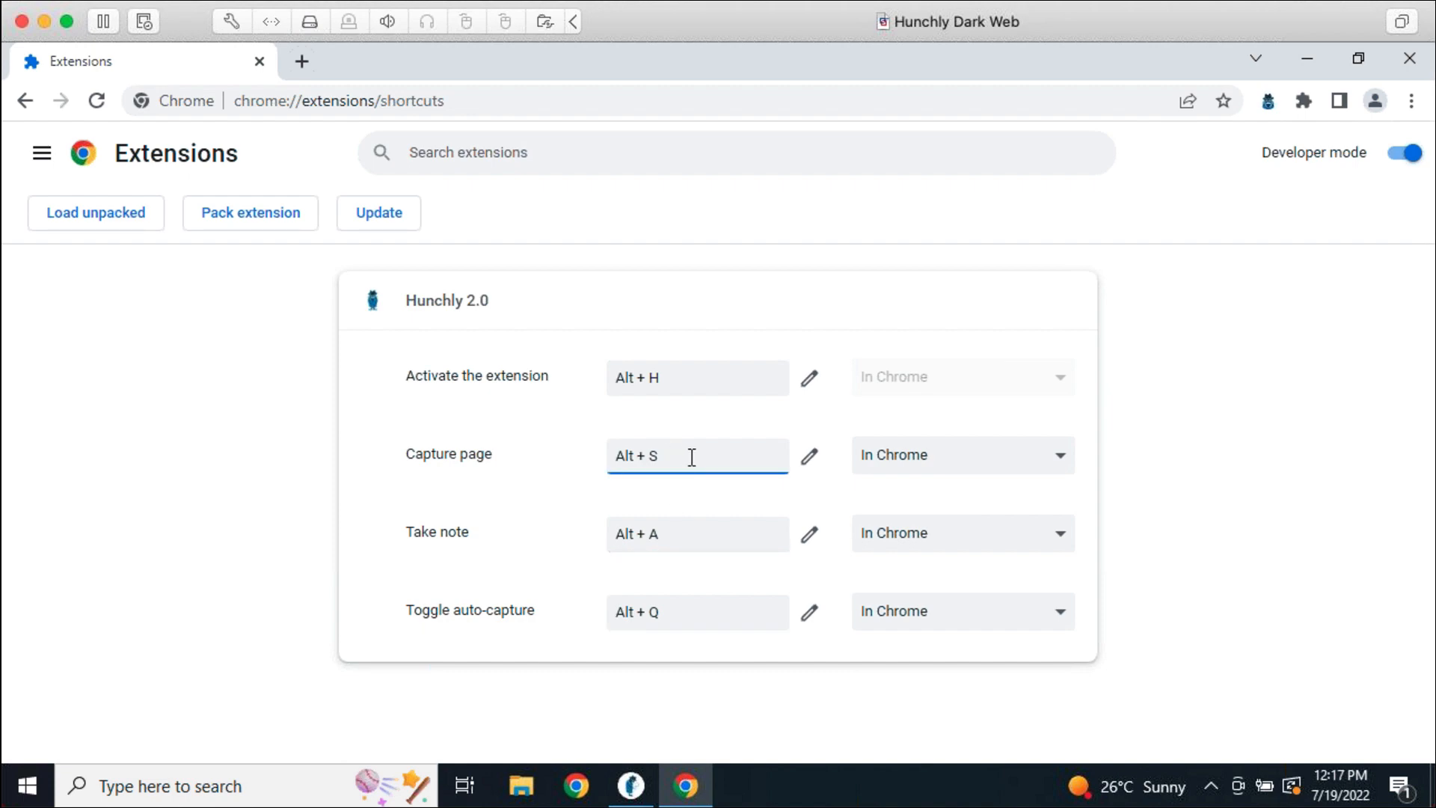
{"action": "left_click", "coordinate": [809, 456]}
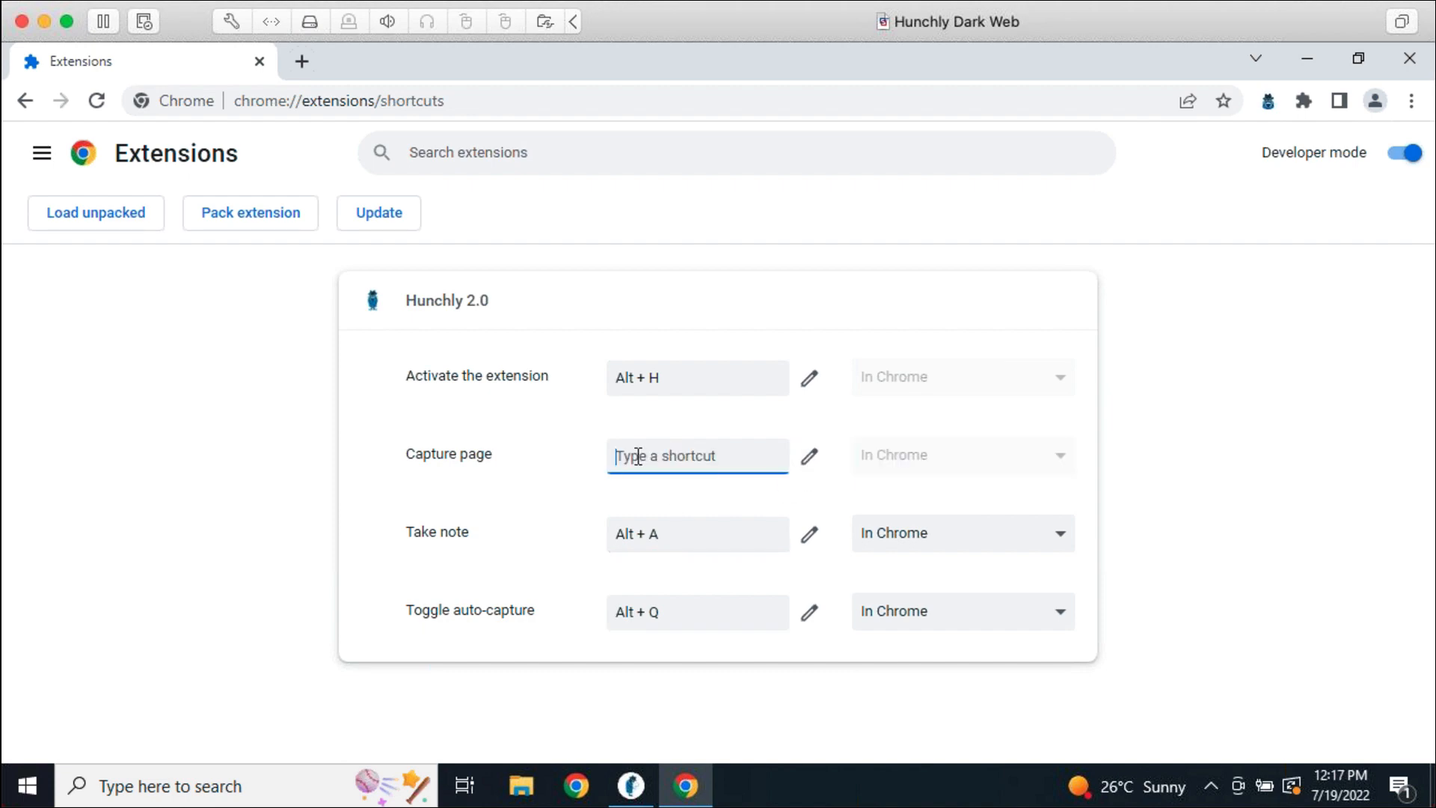
{"action": "key", "text": "ctrl+shift+v"}
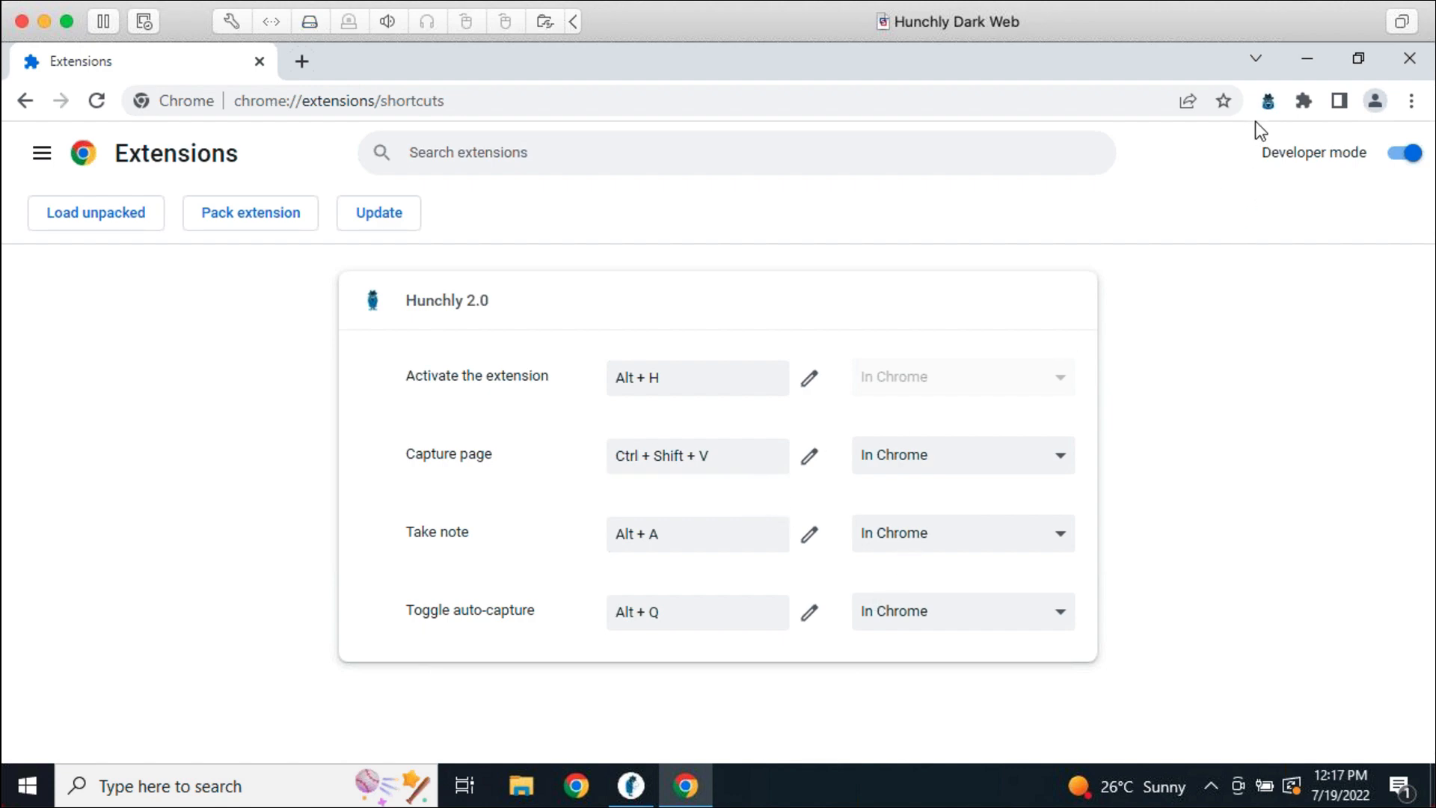
Switch off Hunchly's automatic page capture from the extension panel
{"action": "left_click", "coordinate": [1267, 105]}
{"action": "left_click", "coordinate": [964, 247]}
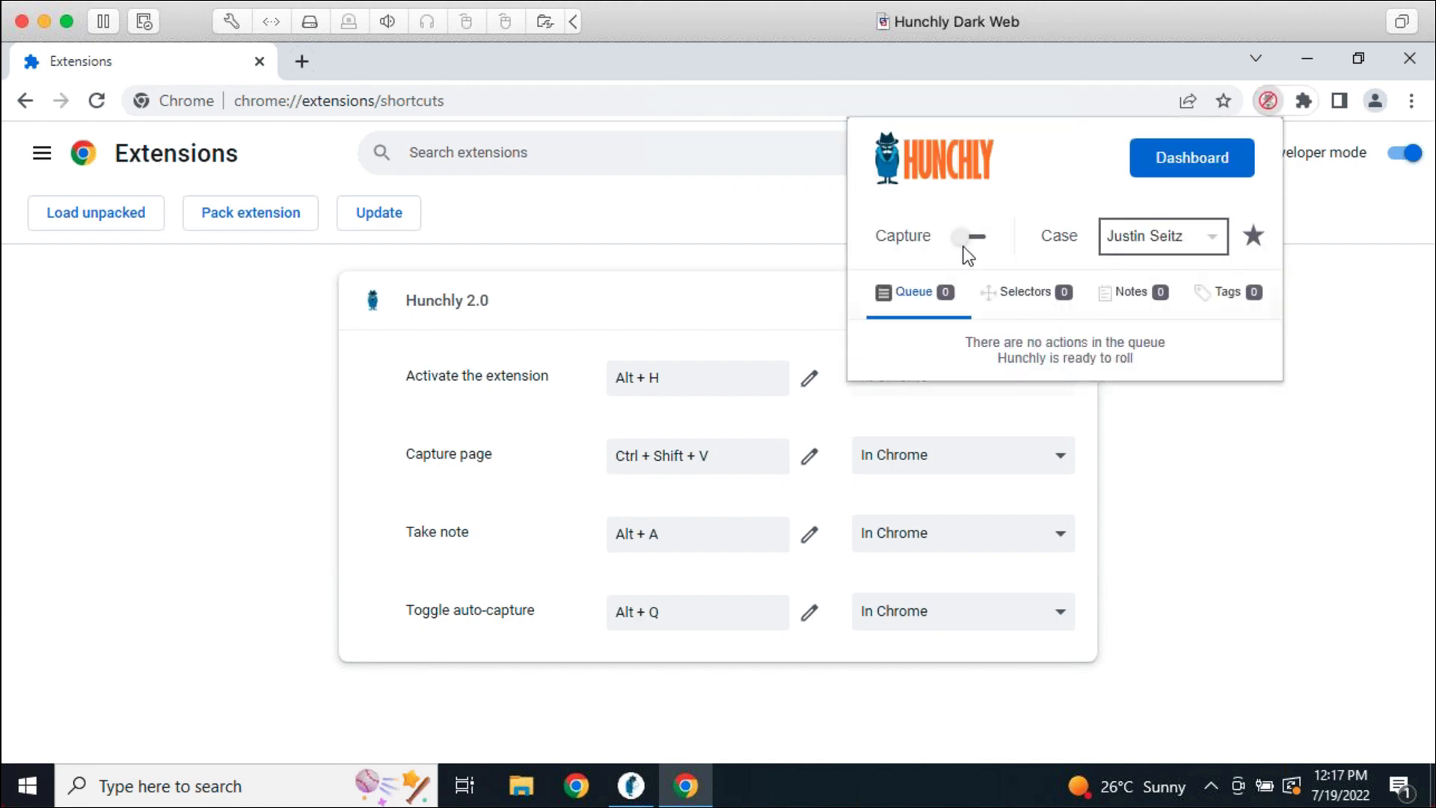
{"action": "left_click", "coordinate": [1203, 519]}
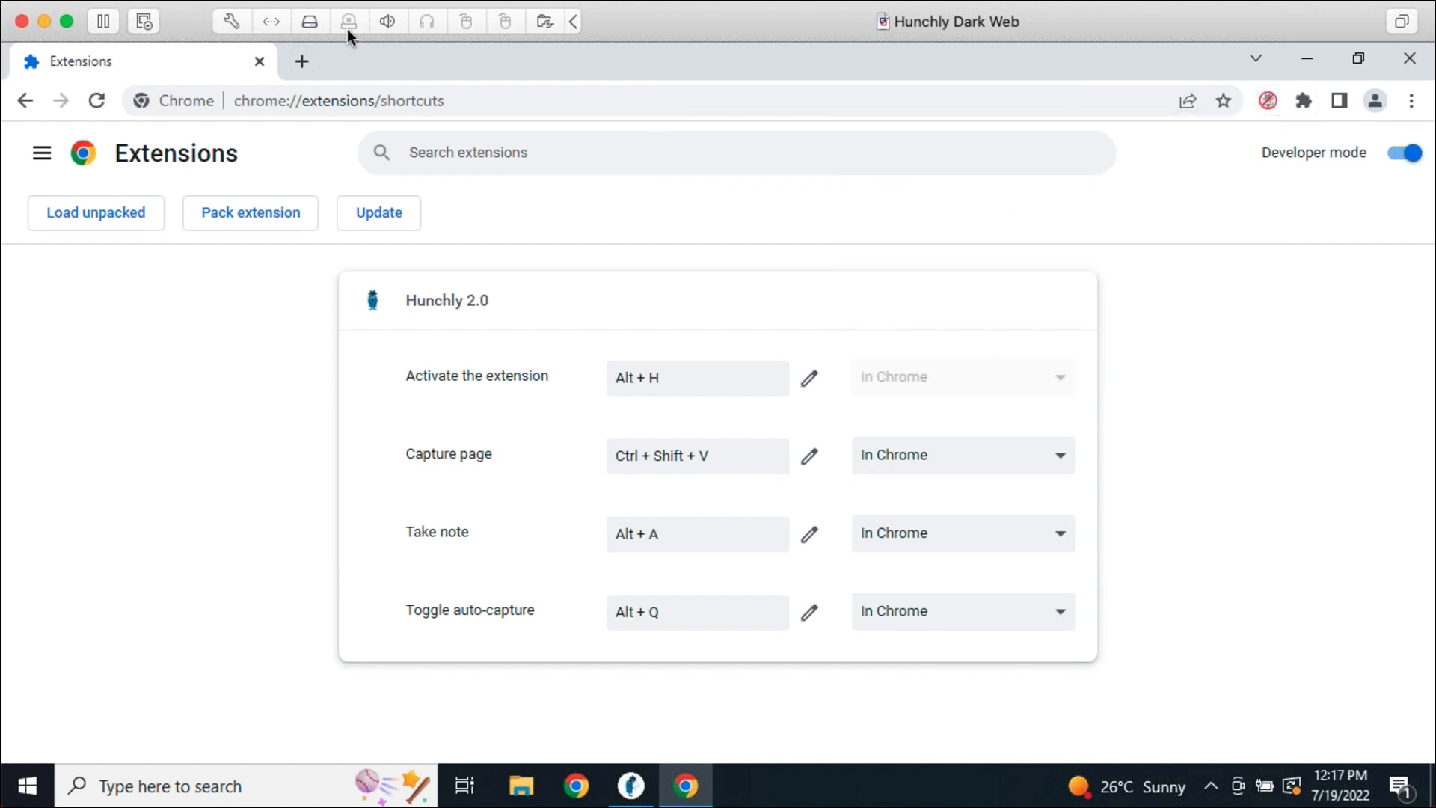
{"action": "left_click", "coordinate": [303, 63]}
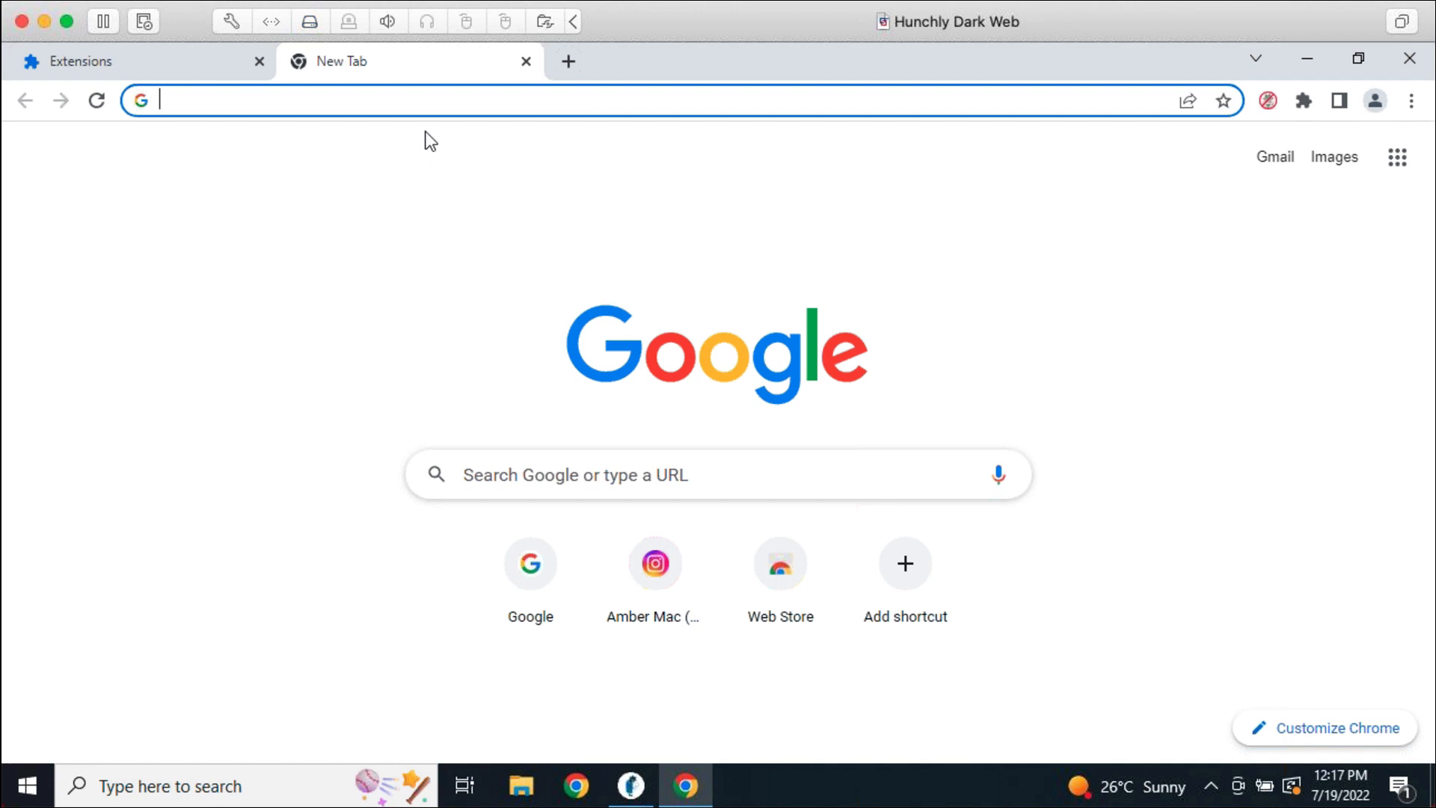
Load the Hunchly support site at support.hunch.ly
{"action": "type", "text": "support.hunhc"}
{"action": "key", "text": "BackSpace"}
{"action": "key", "text": "BackSpace"}
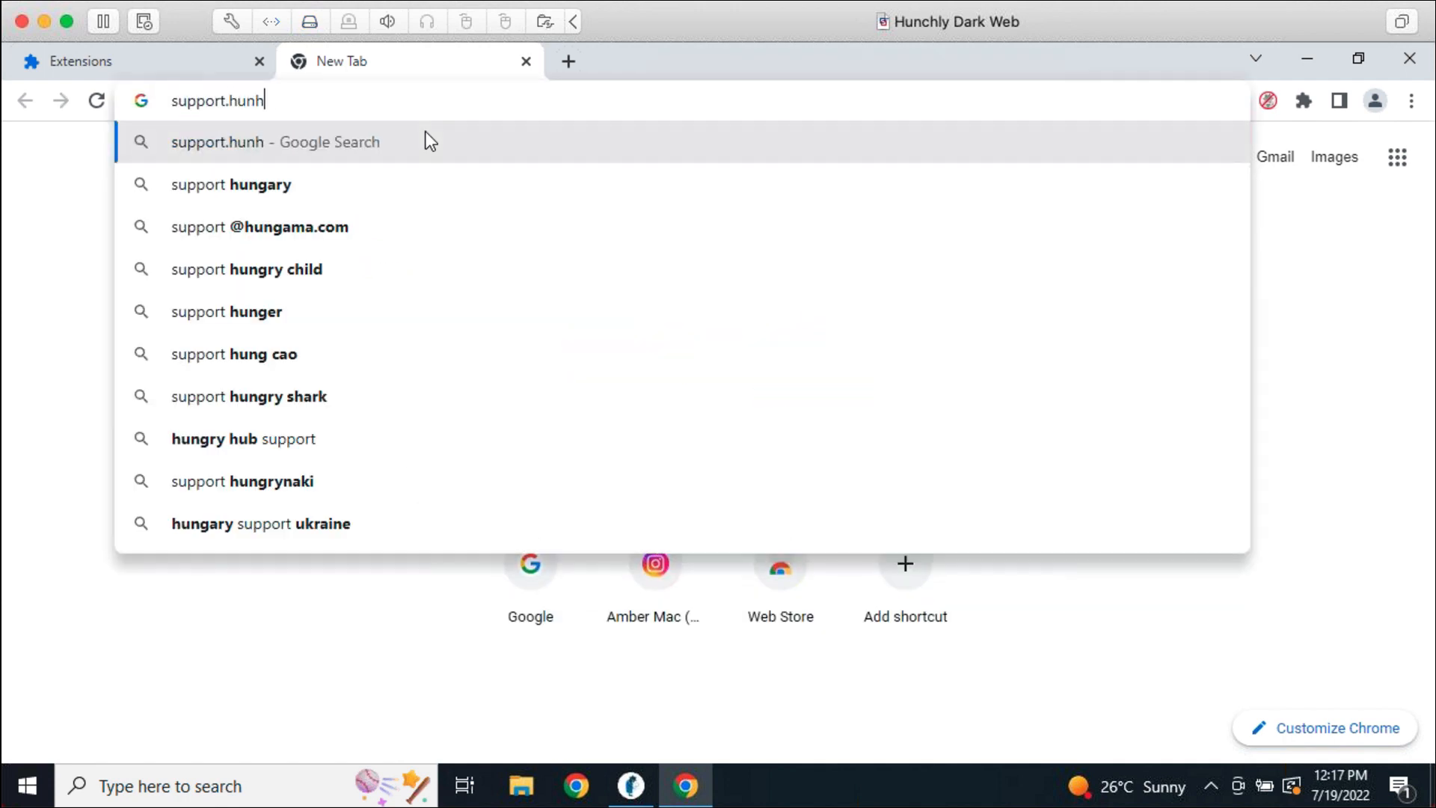
{"action": "type", "text": "ch.ly"}
{"action": "left_click", "coordinate": [425, 142]}
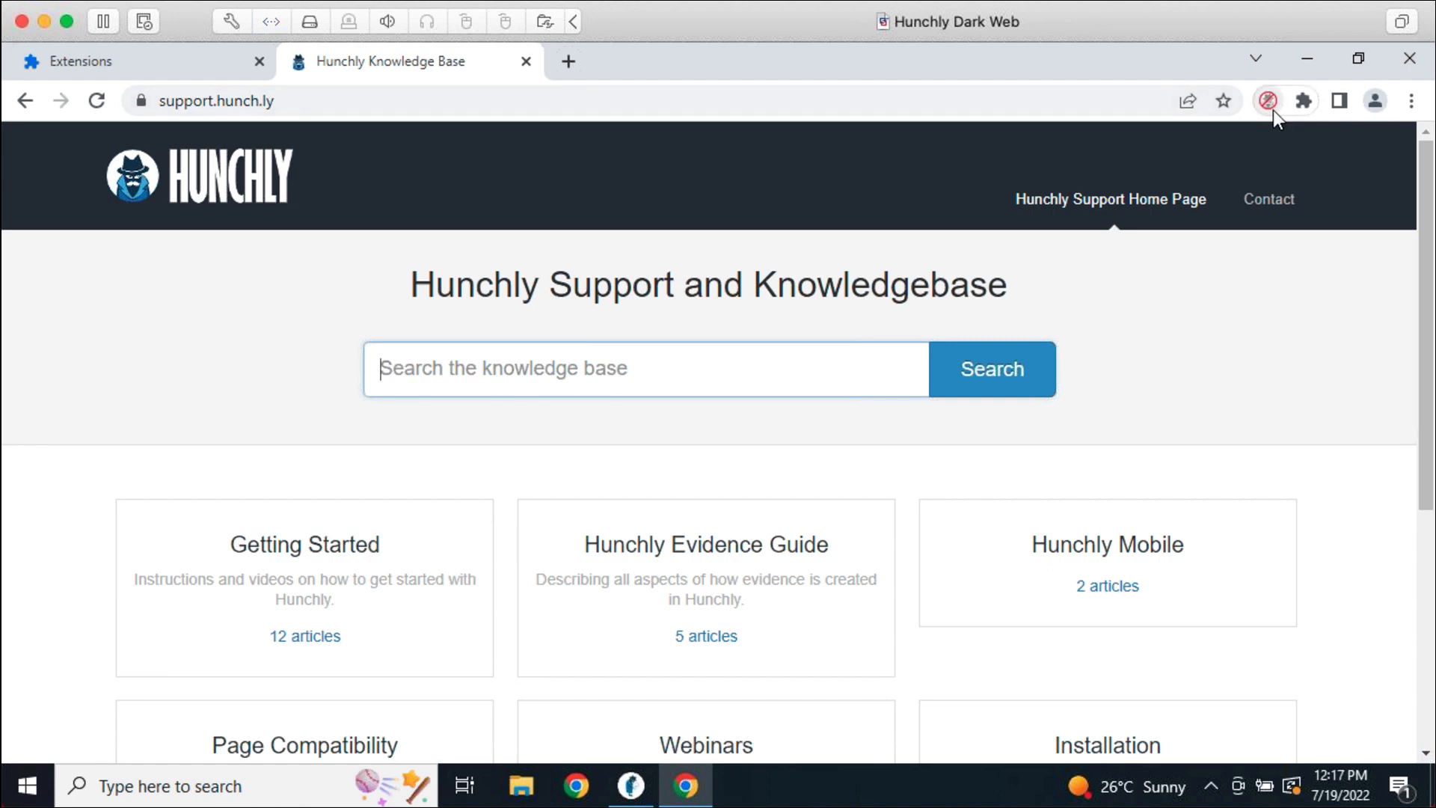
Manually capture the support page via Hunchly 2.0 > Capture, then return to the Hunchly dashboard
{"action": "left_click", "coordinate": [1210, 414]}
{"action": "right_click", "coordinate": [1124, 380]}
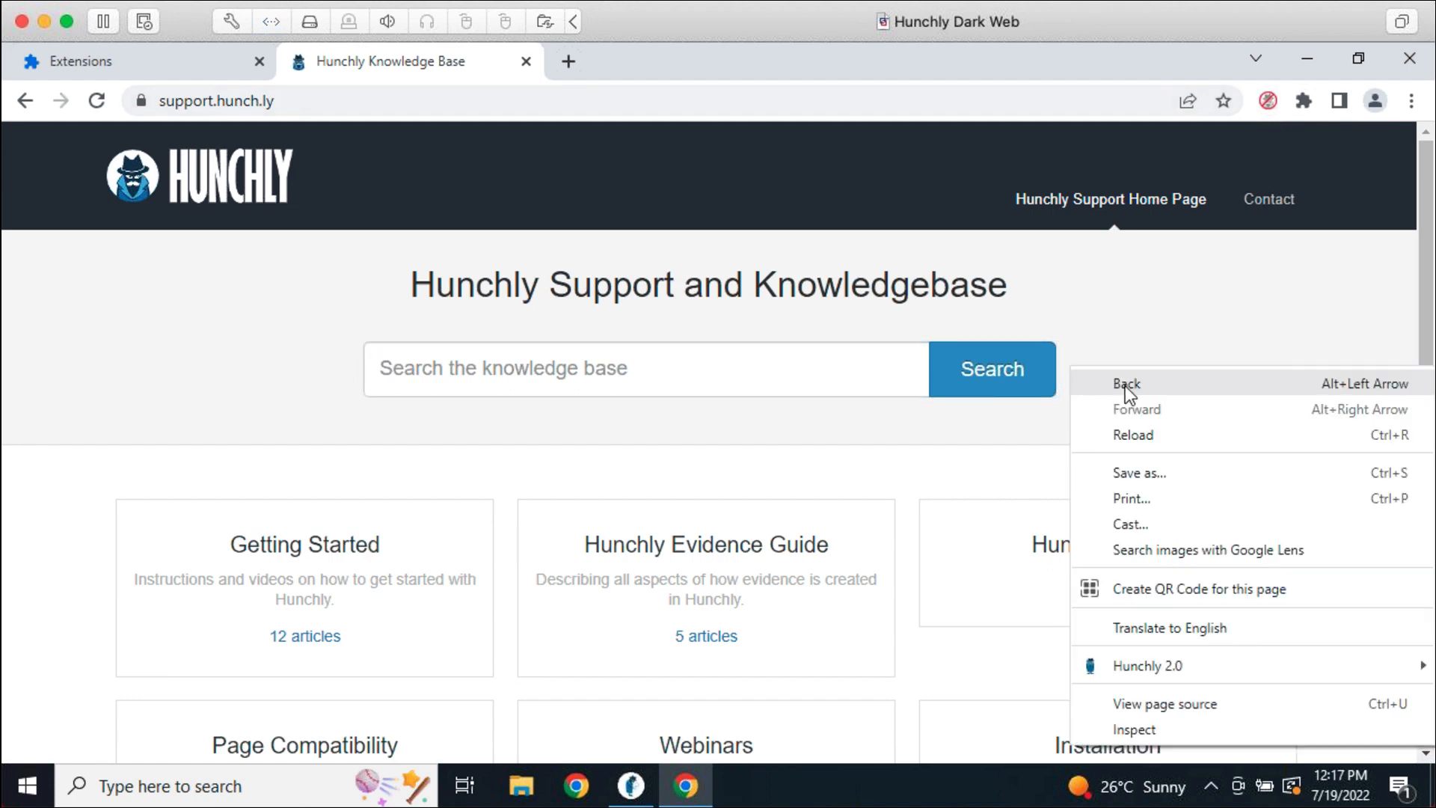
{"action": "mouse_move", "coordinate": [1139, 667]}
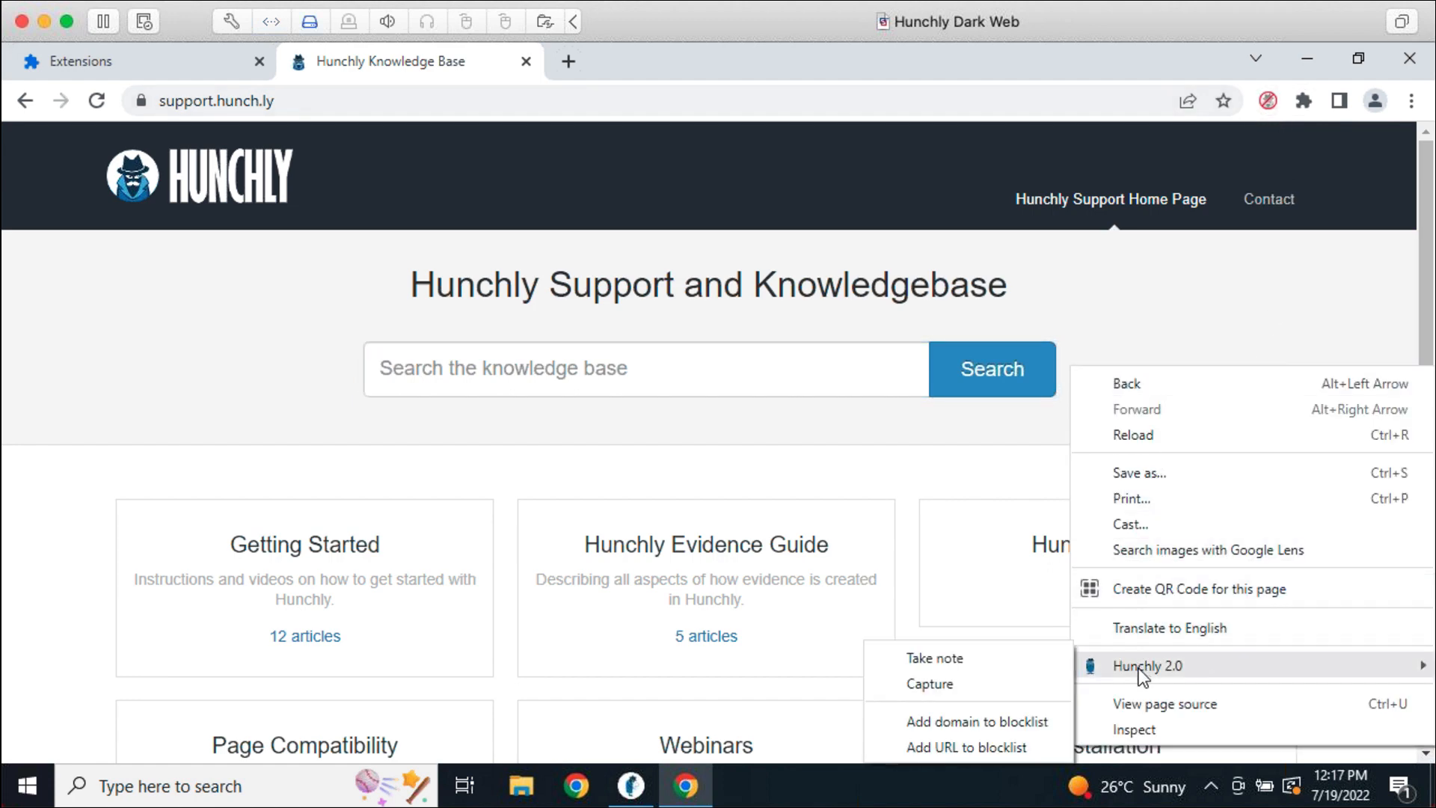
{"action": "left_click", "coordinate": [983, 685]}
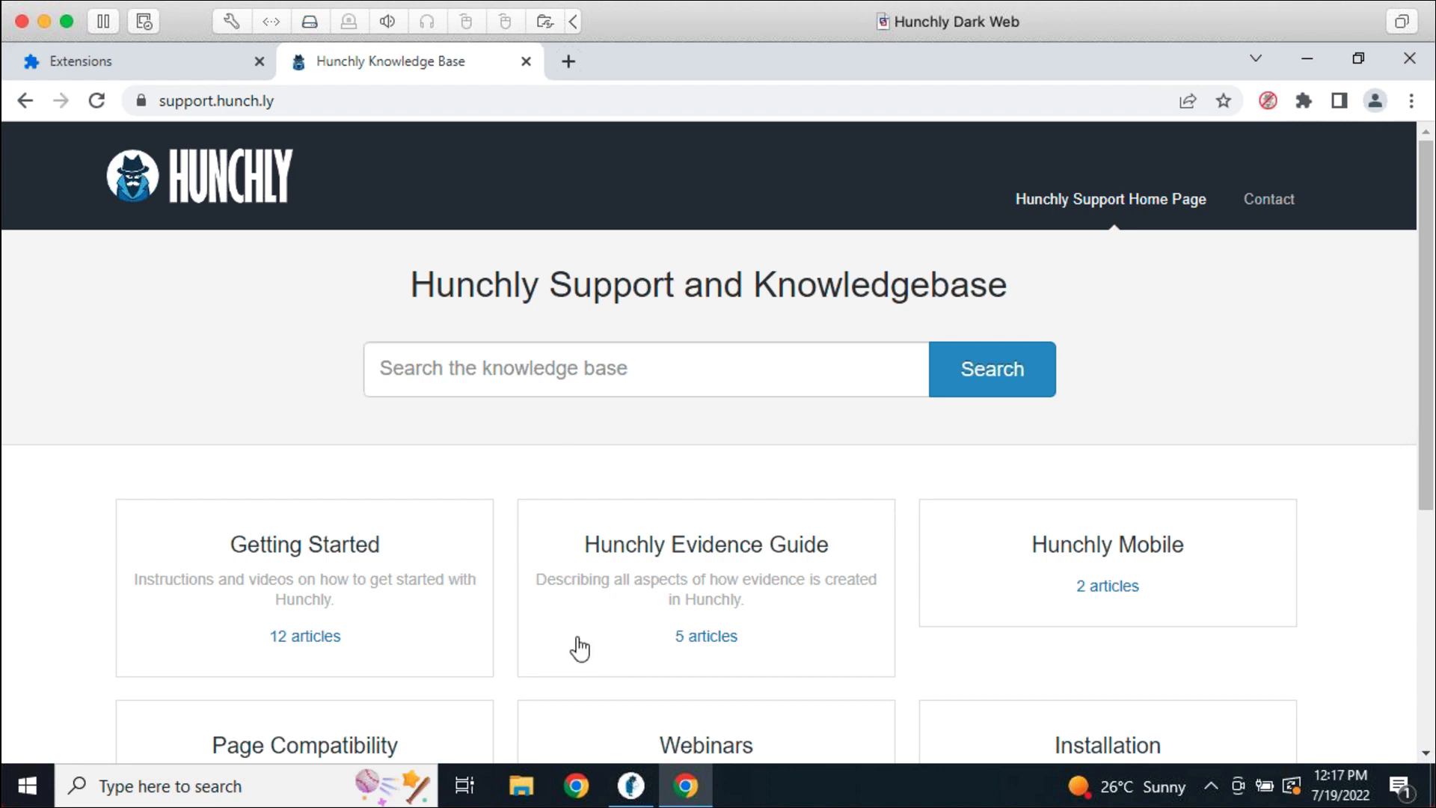
{"action": "left_click", "coordinate": [625, 792]}
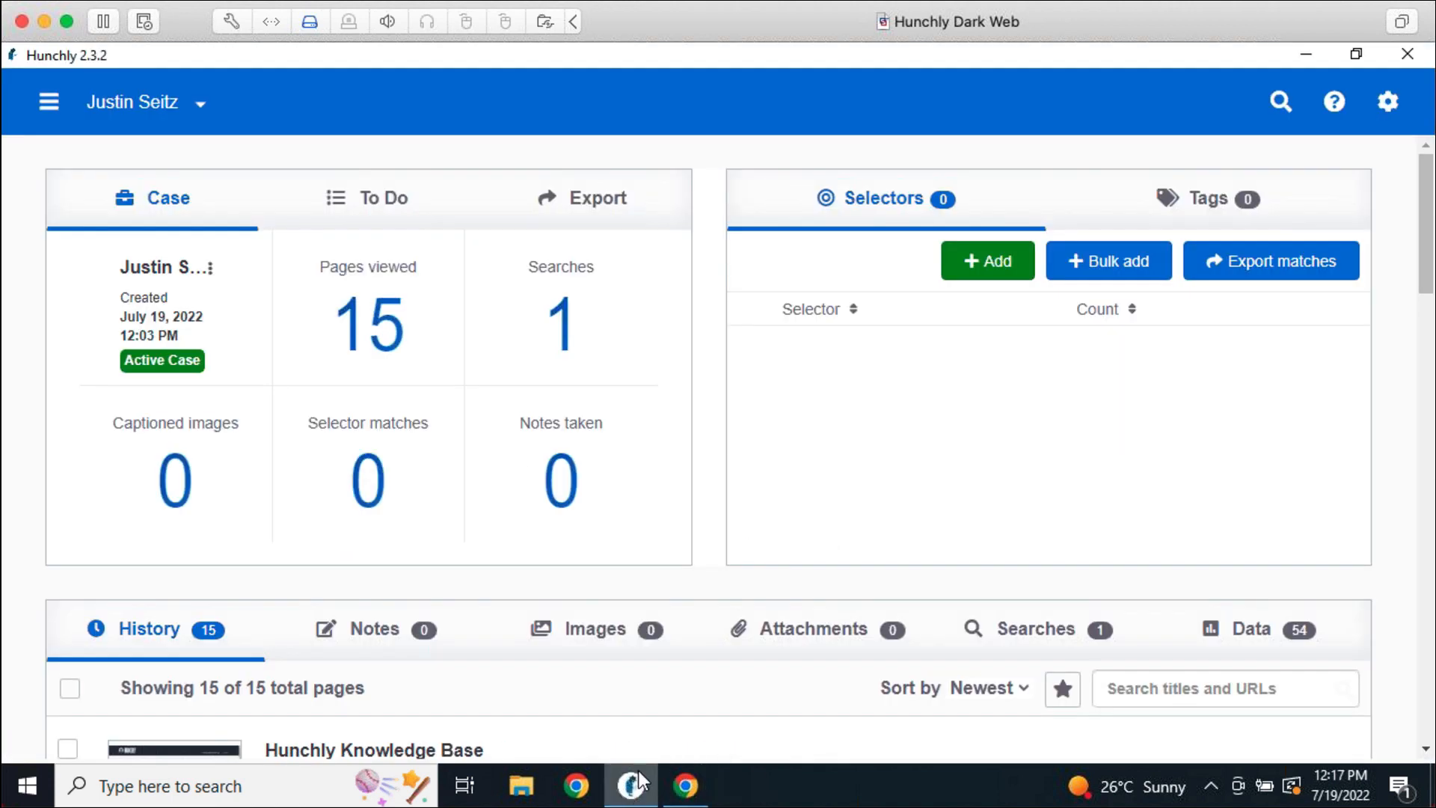
{"action": "scroll", "coordinate": [698, 660], "scroll_direction": "down", "scroll_amount": 5}
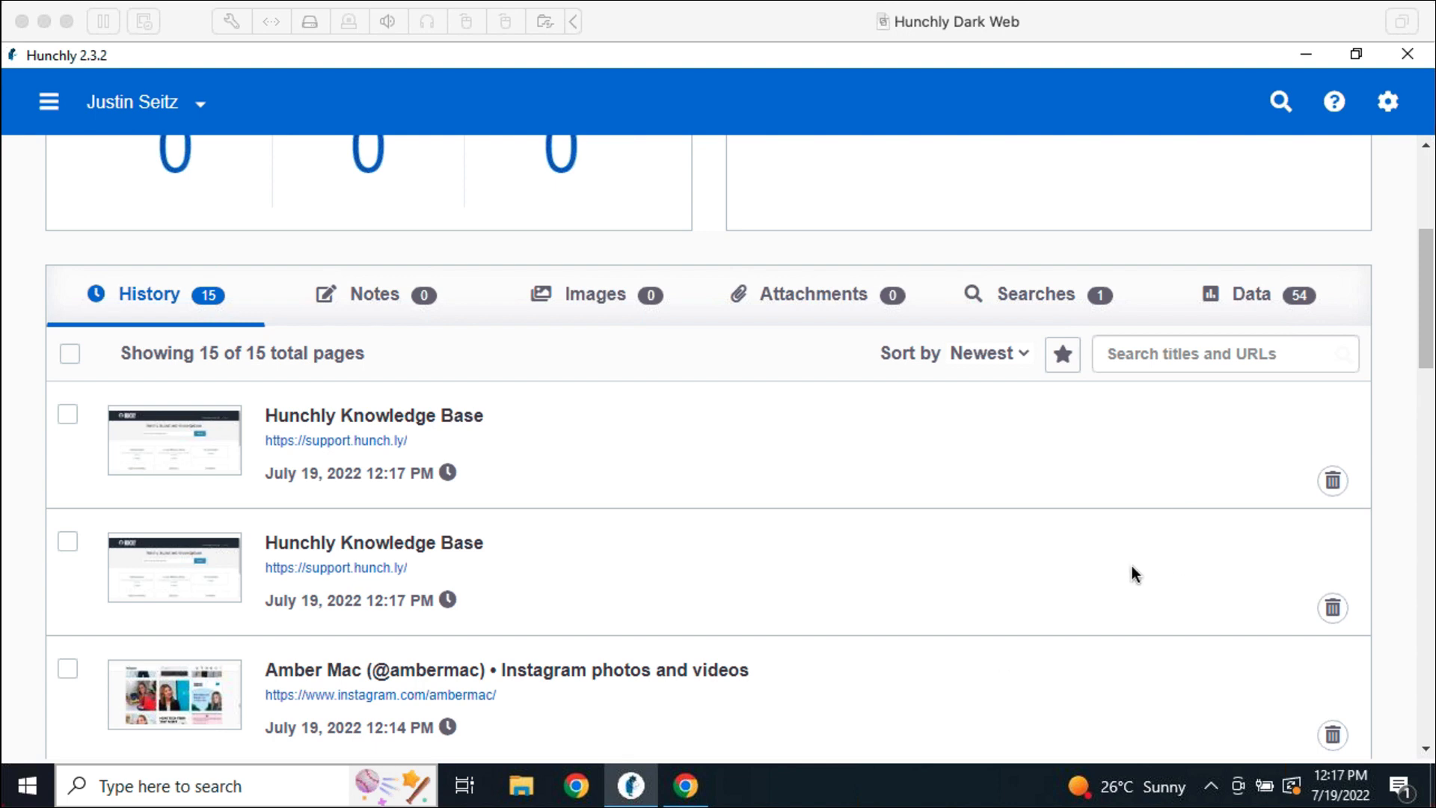
{"action": "left_click", "coordinate": [1380, 435]}
{"action": "scroll", "coordinate": [1382, 438], "scroll_direction": "up", "scroll_amount": 5}
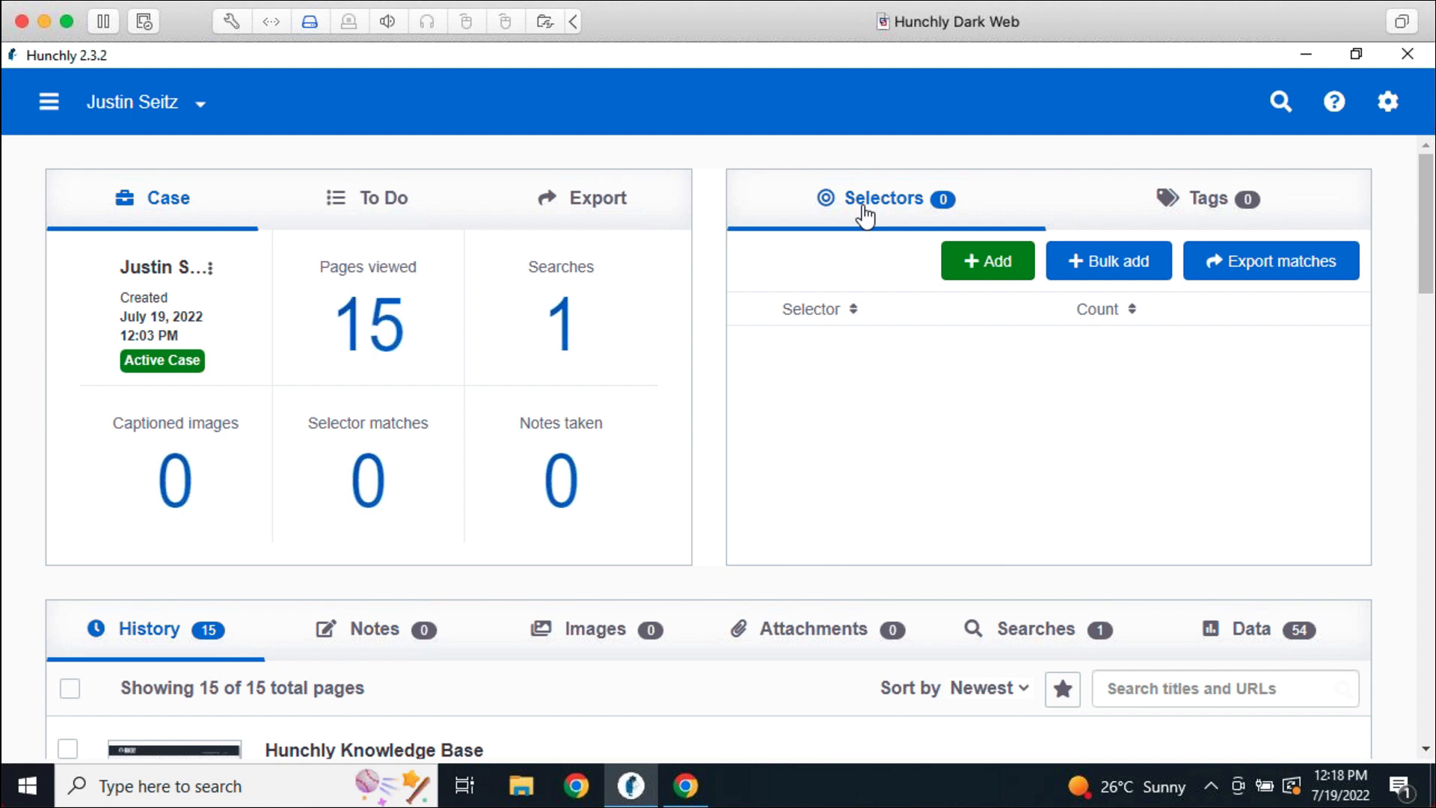
Add the investigator's full name, social handle and e-mail address as three separate selectors
{"action": "left_click", "coordinate": [995, 281]}
{"action": "type", "text": "J"}
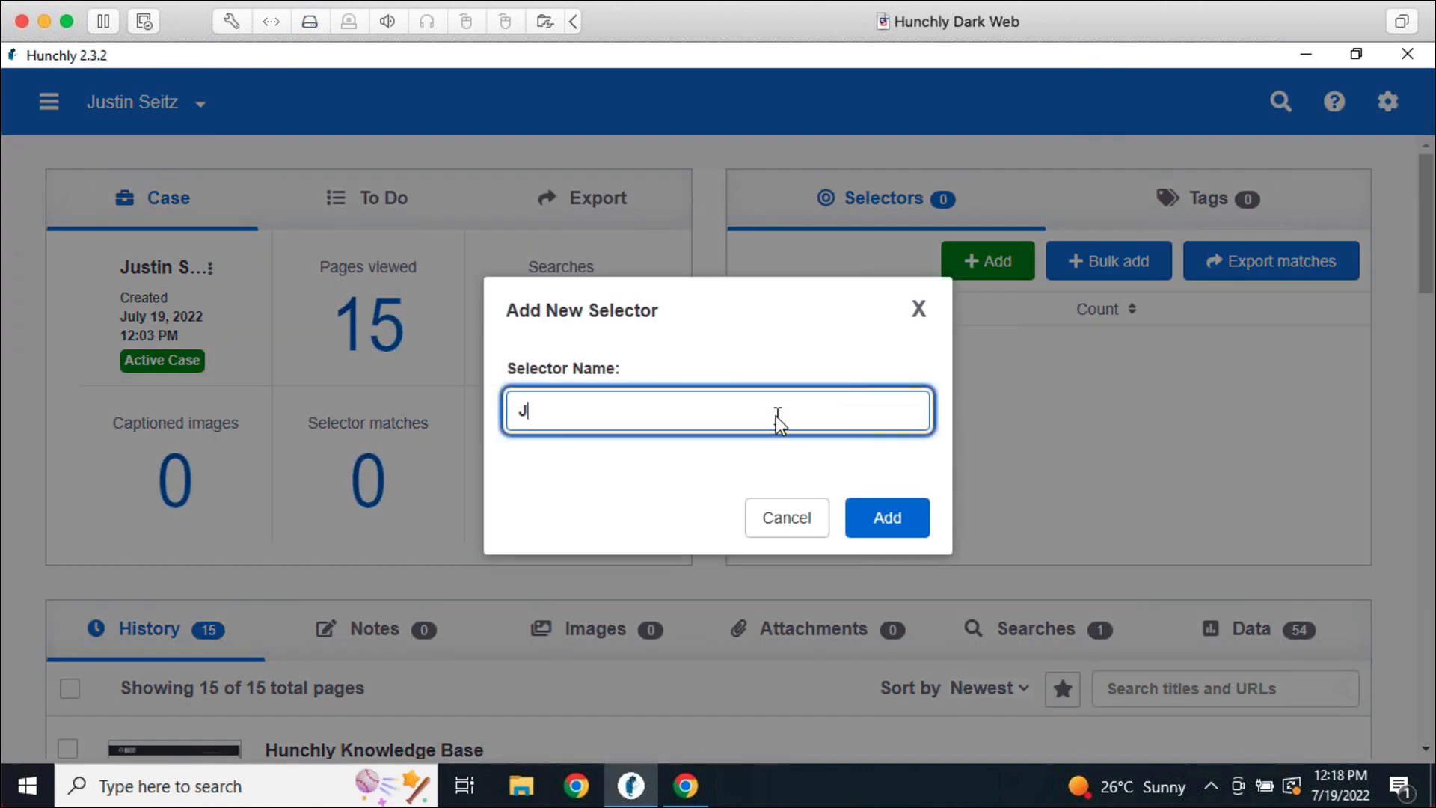
{"action": "type", "text": "ustin Seitz"}
{"action": "key", "text": "Return"}
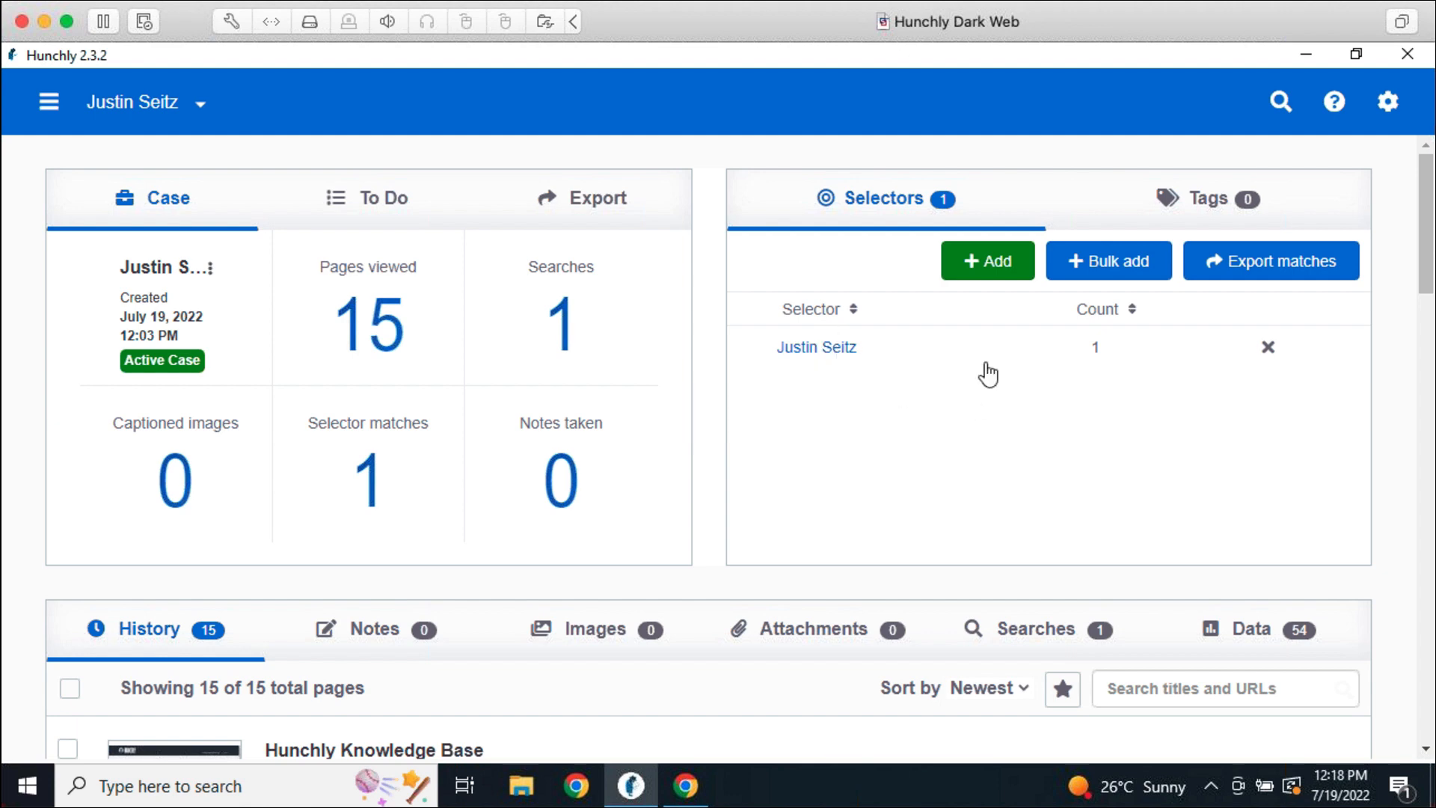
{"action": "left_click", "coordinate": [1003, 283]}
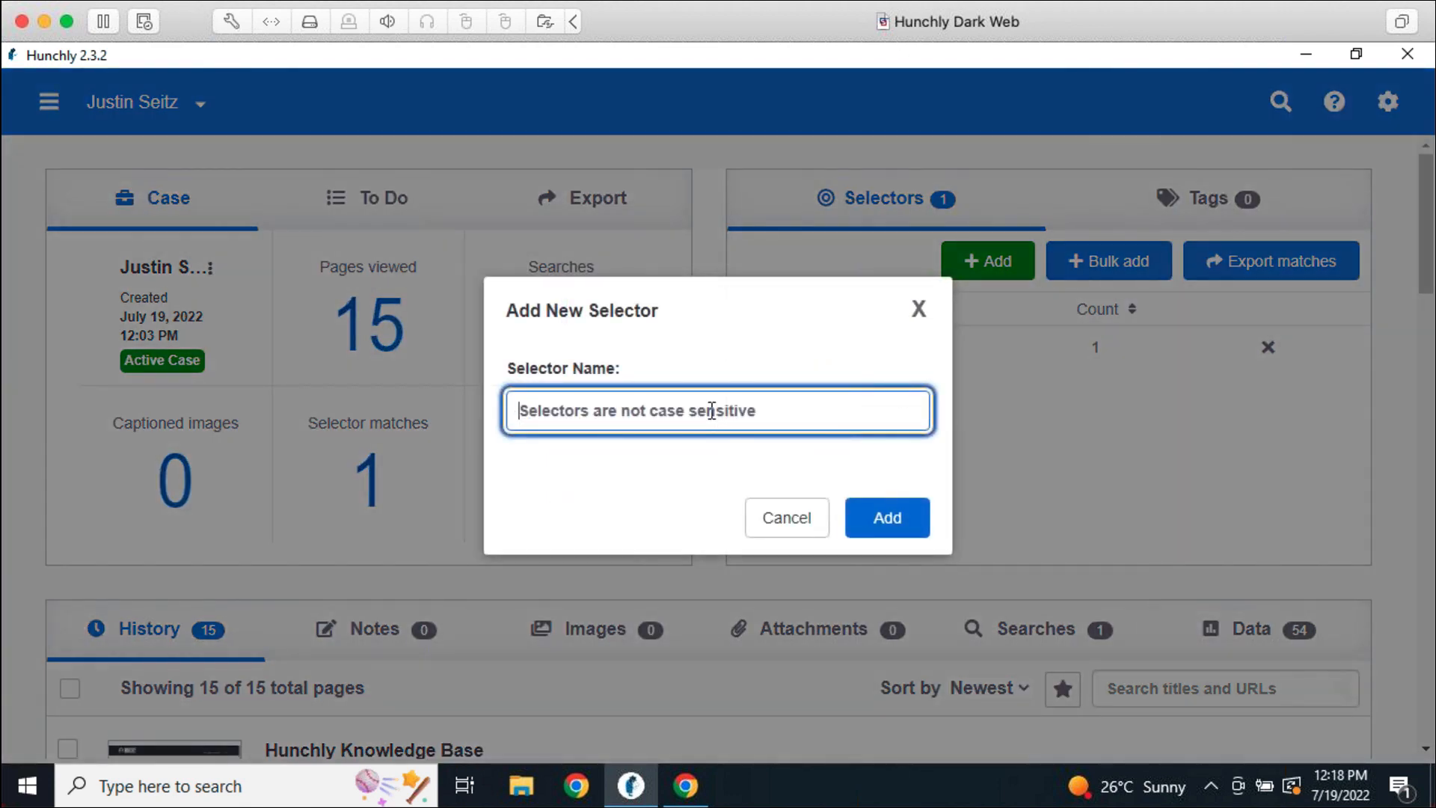
{"action": "type", "text": "jms_dot_py"}
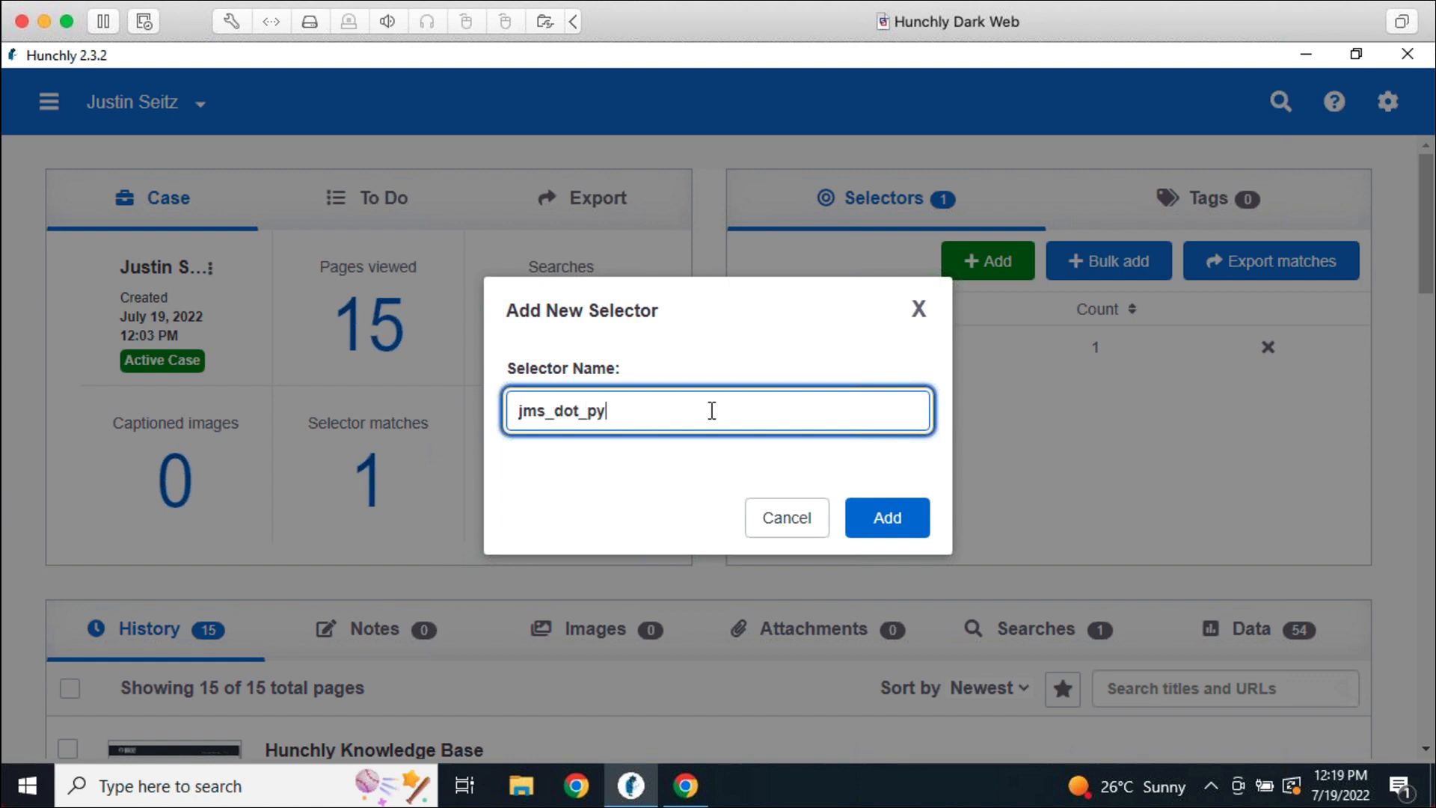
{"action": "key", "text": "Return"}
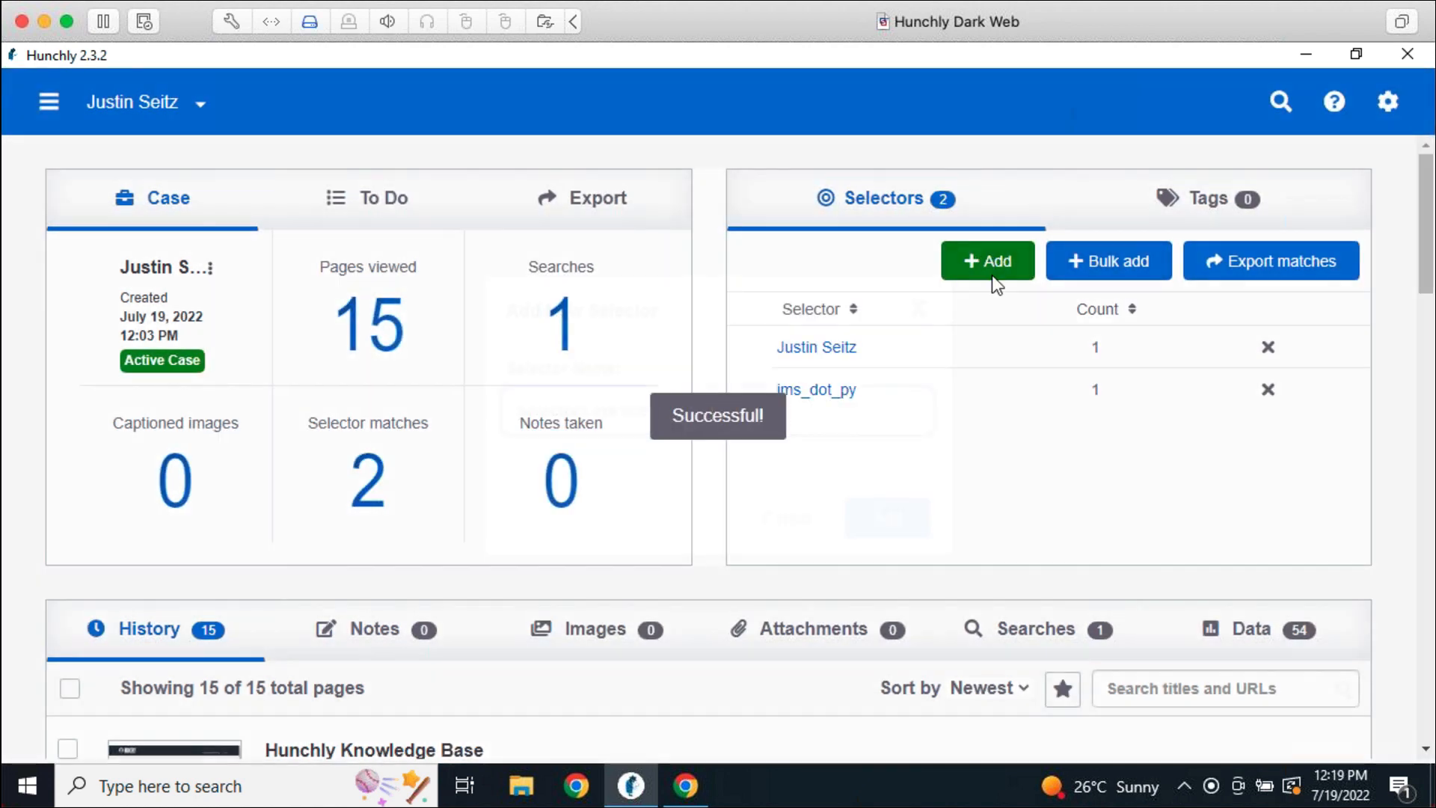
{"action": "left_click", "coordinate": [992, 277]}
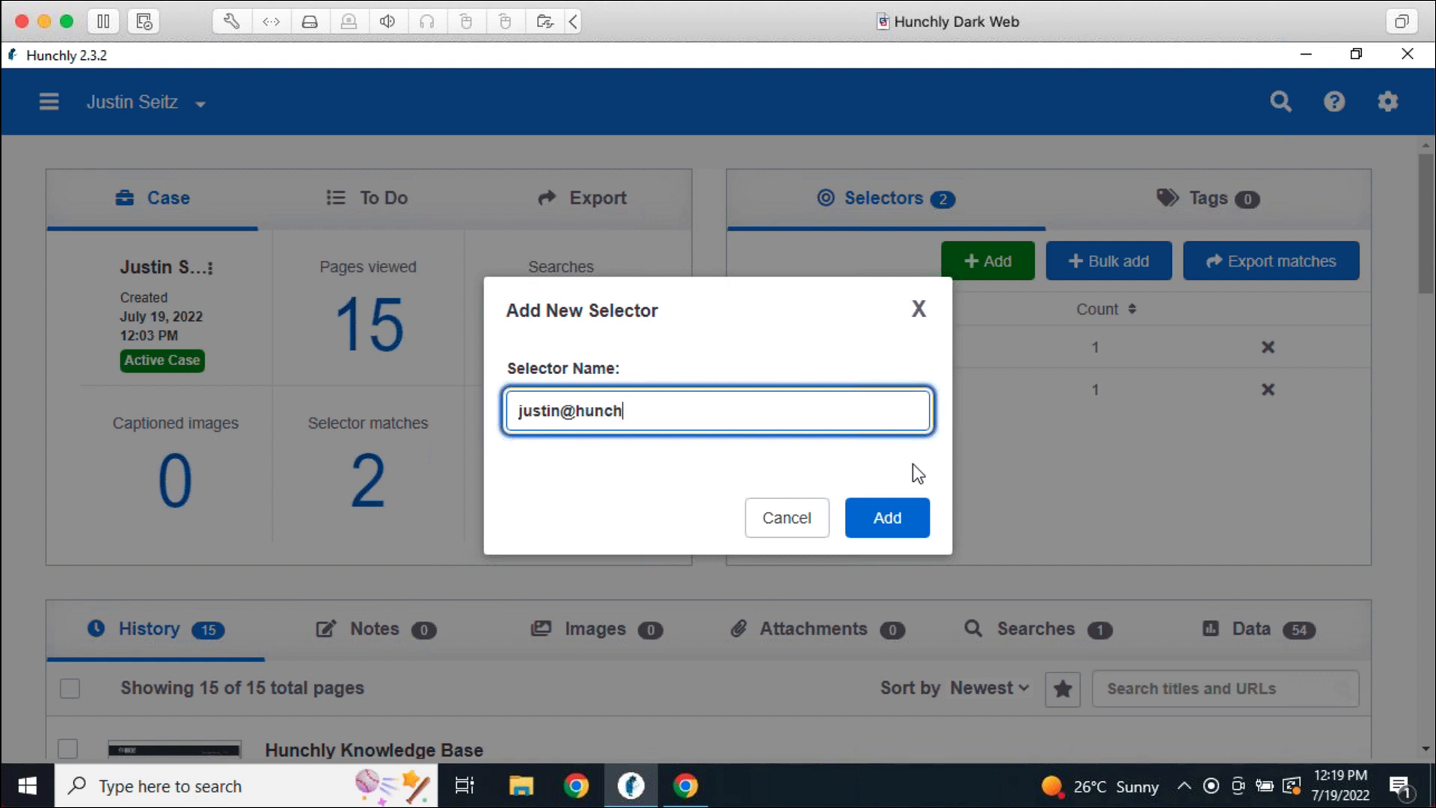
{"action": "key", "text": "Return"}
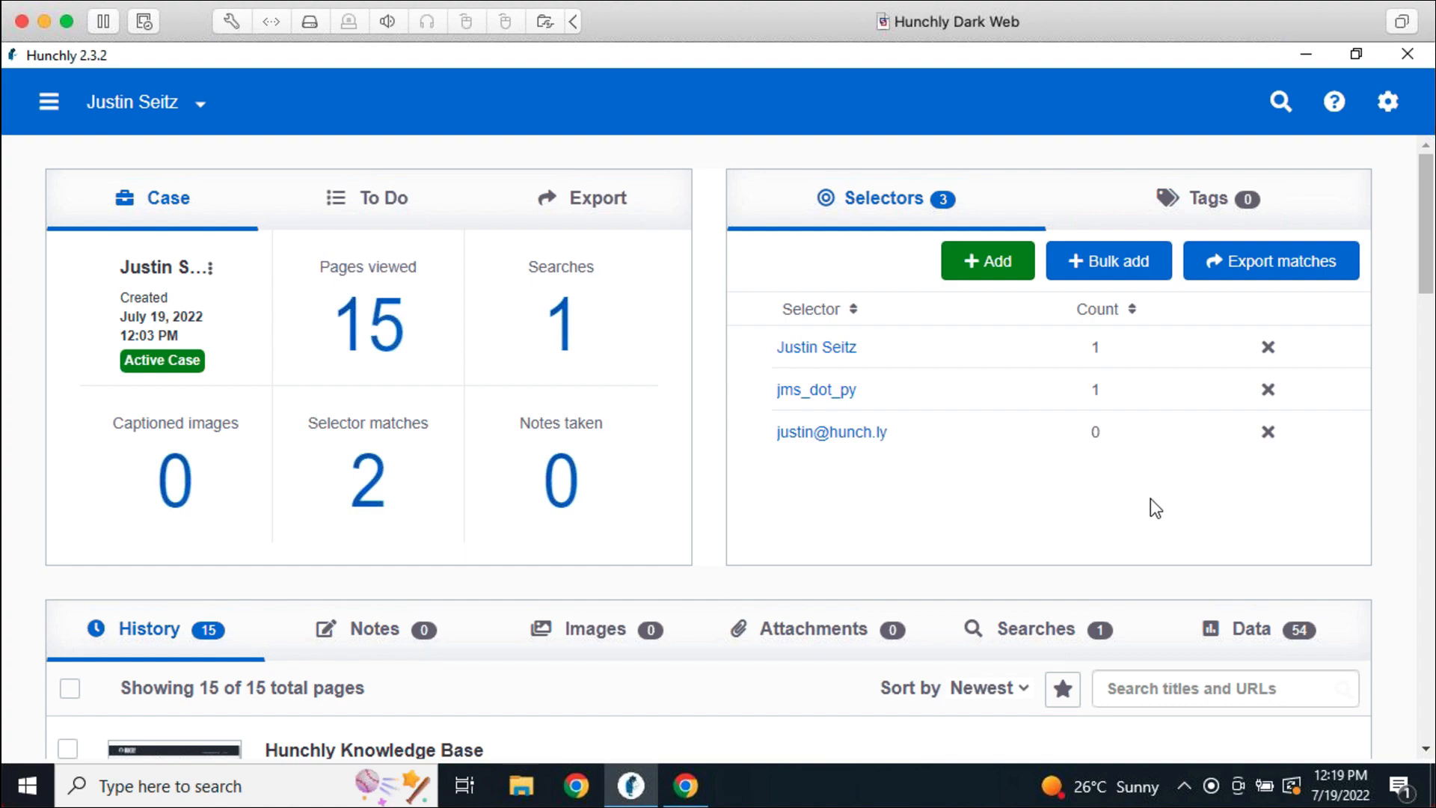
{"action": "scroll", "coordinate": [1148, 497], "scroll_direction": "down", "scroll_amount": 3}
{"action": "scroll", "coordinate": [991, 490], "scroll_direction": "down", "scroll_amount": 3}
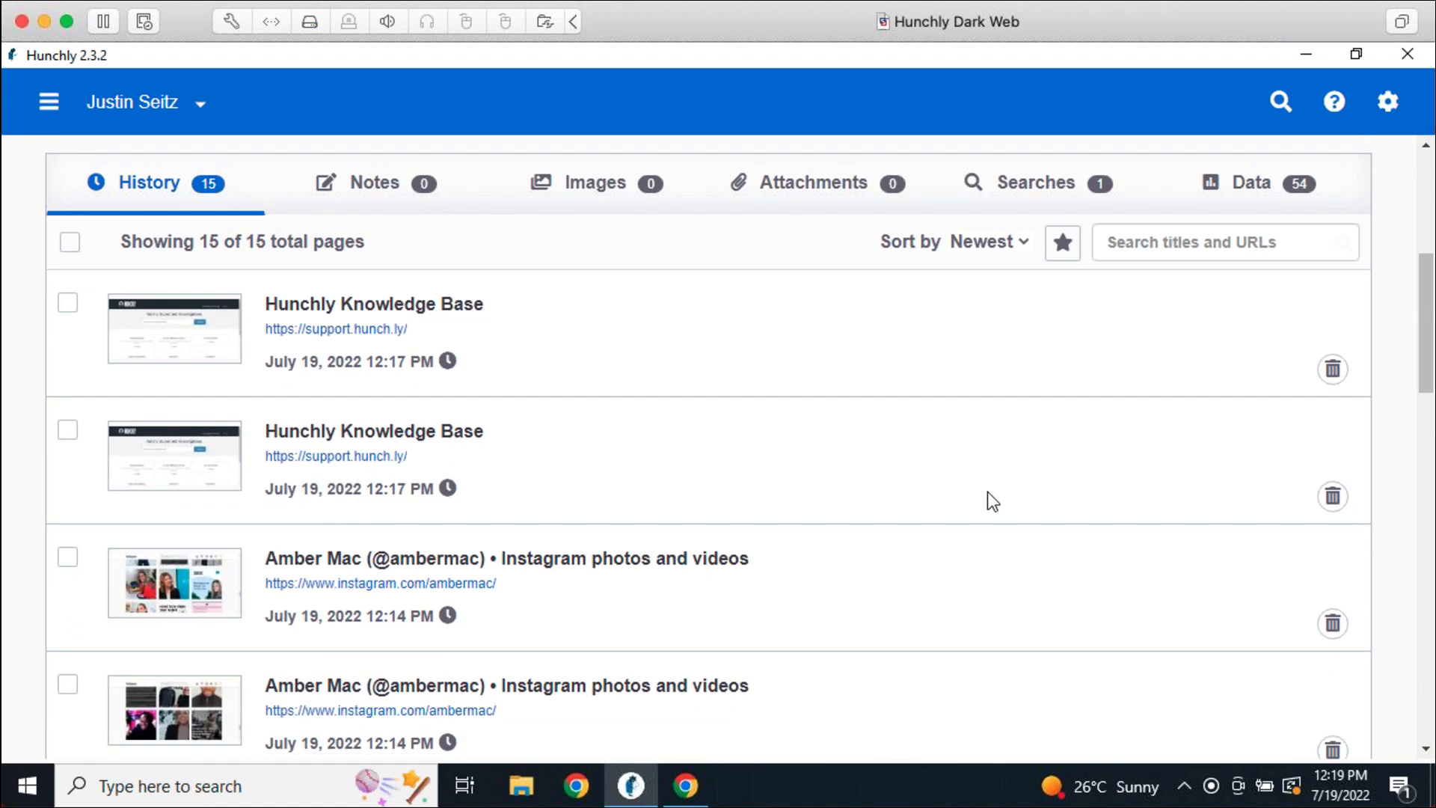
{"action": "scroll", "coordinate": [988, 492], "scroll_direction": "down", "scroll_amount": 10}
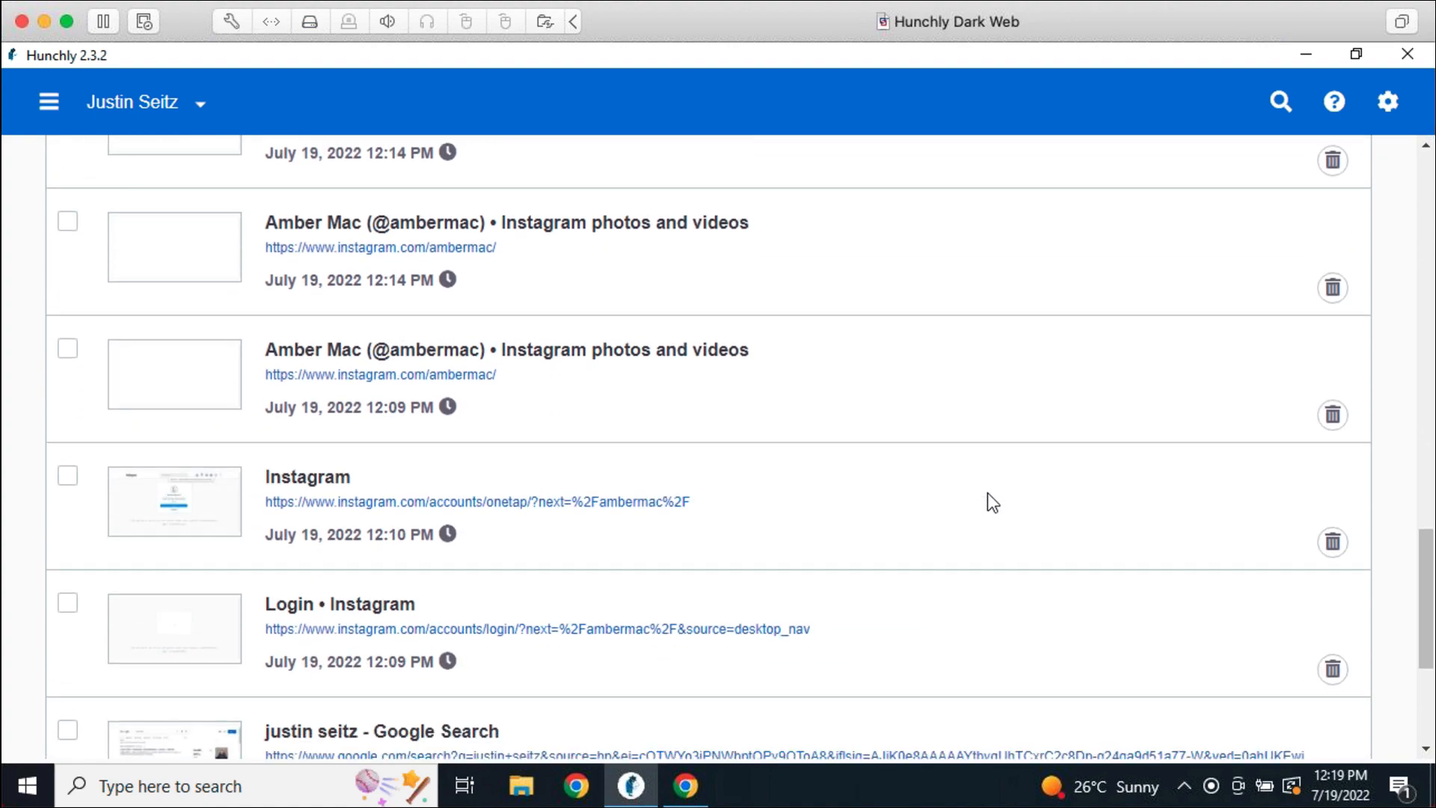
{"action": "scroll", "coordinate": [987, 493], "scroll_direction": "down", "scroll_amount": 4}
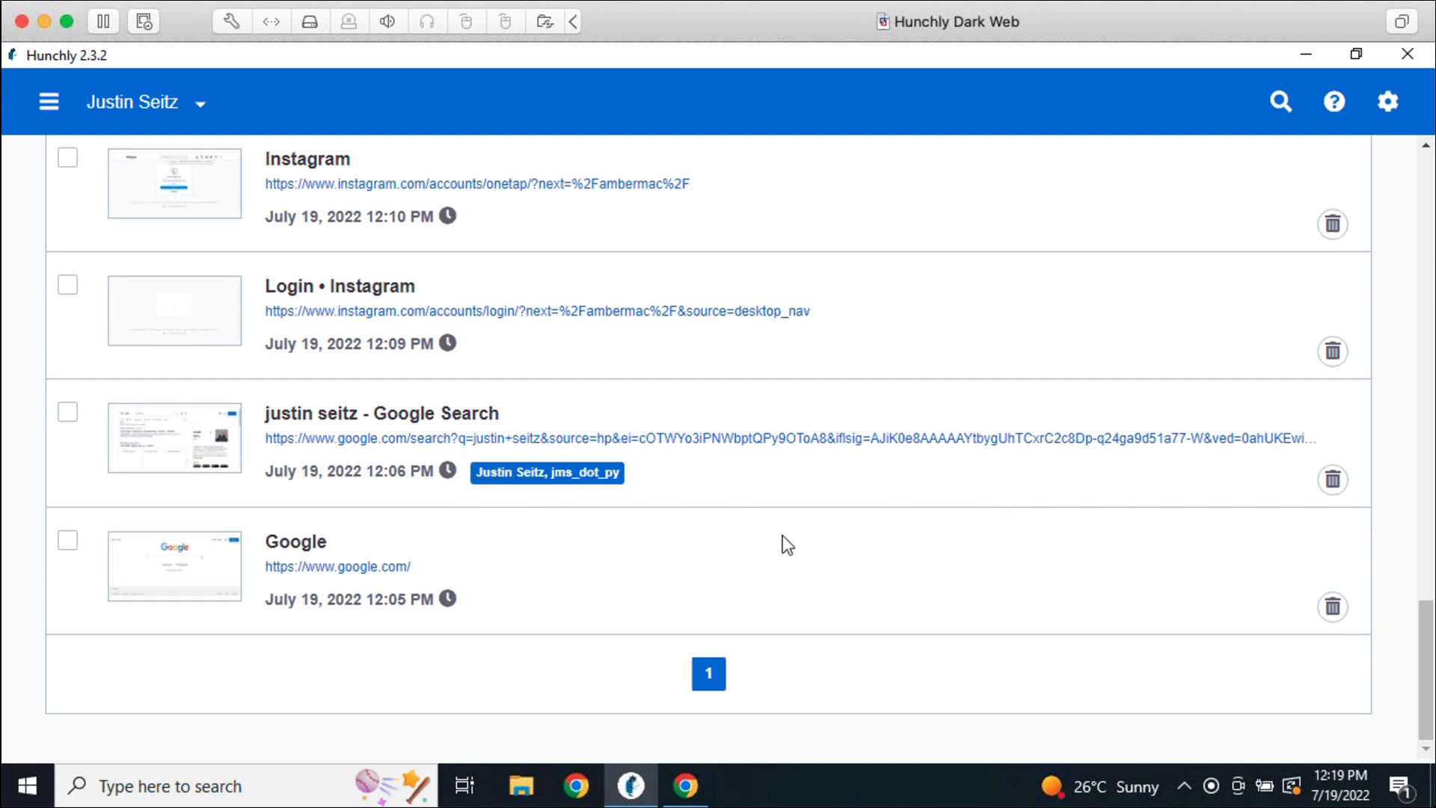
{"action": "scroll", "coordinate": [782, 535], "scroll_direction": "up", "scroll_amount": 20}
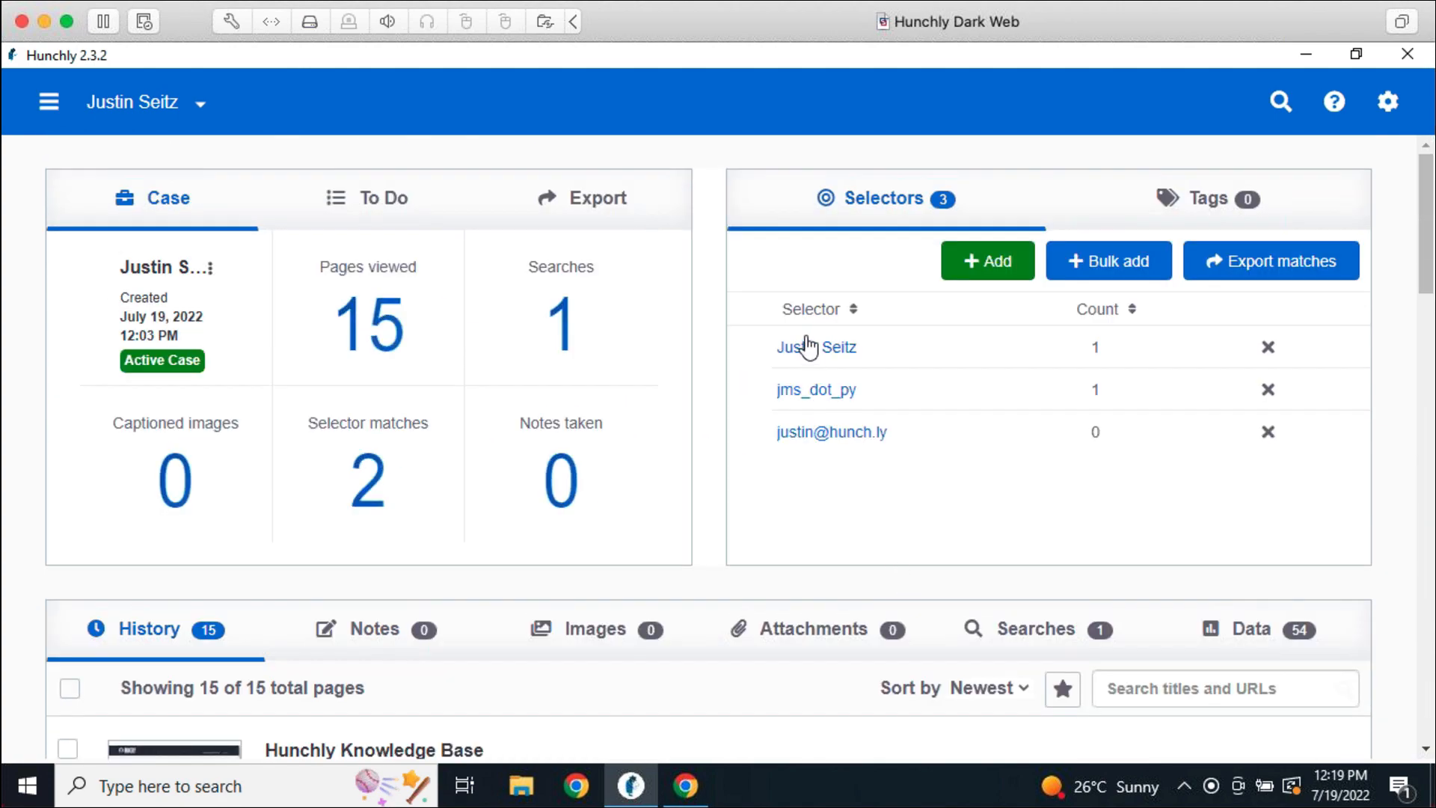
{"action": "left_click", "coordinate": [807, 349]}
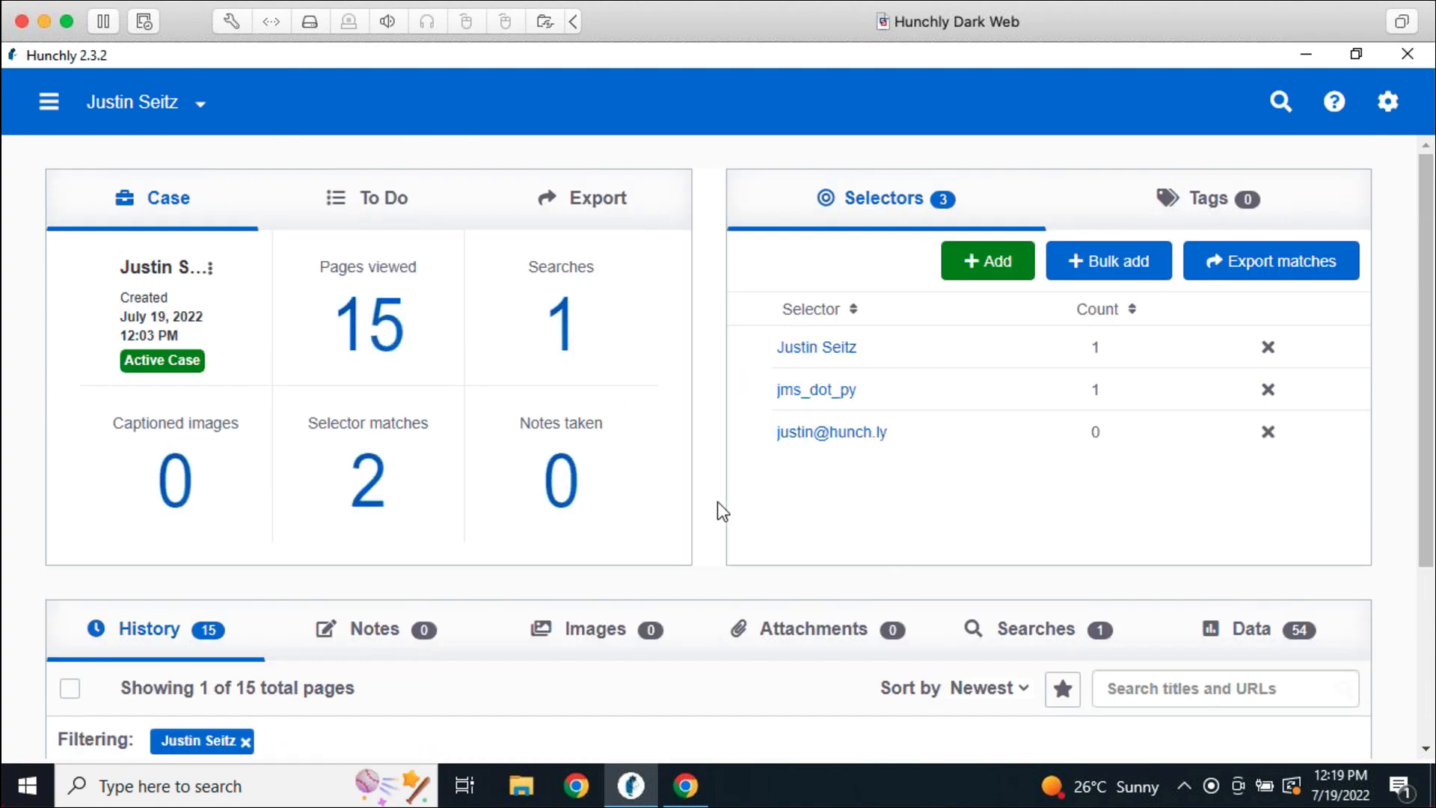
{"action": "scroll", "coordinate": [714, 505], "scroll_direction": "down", "scroll_amount": 5}
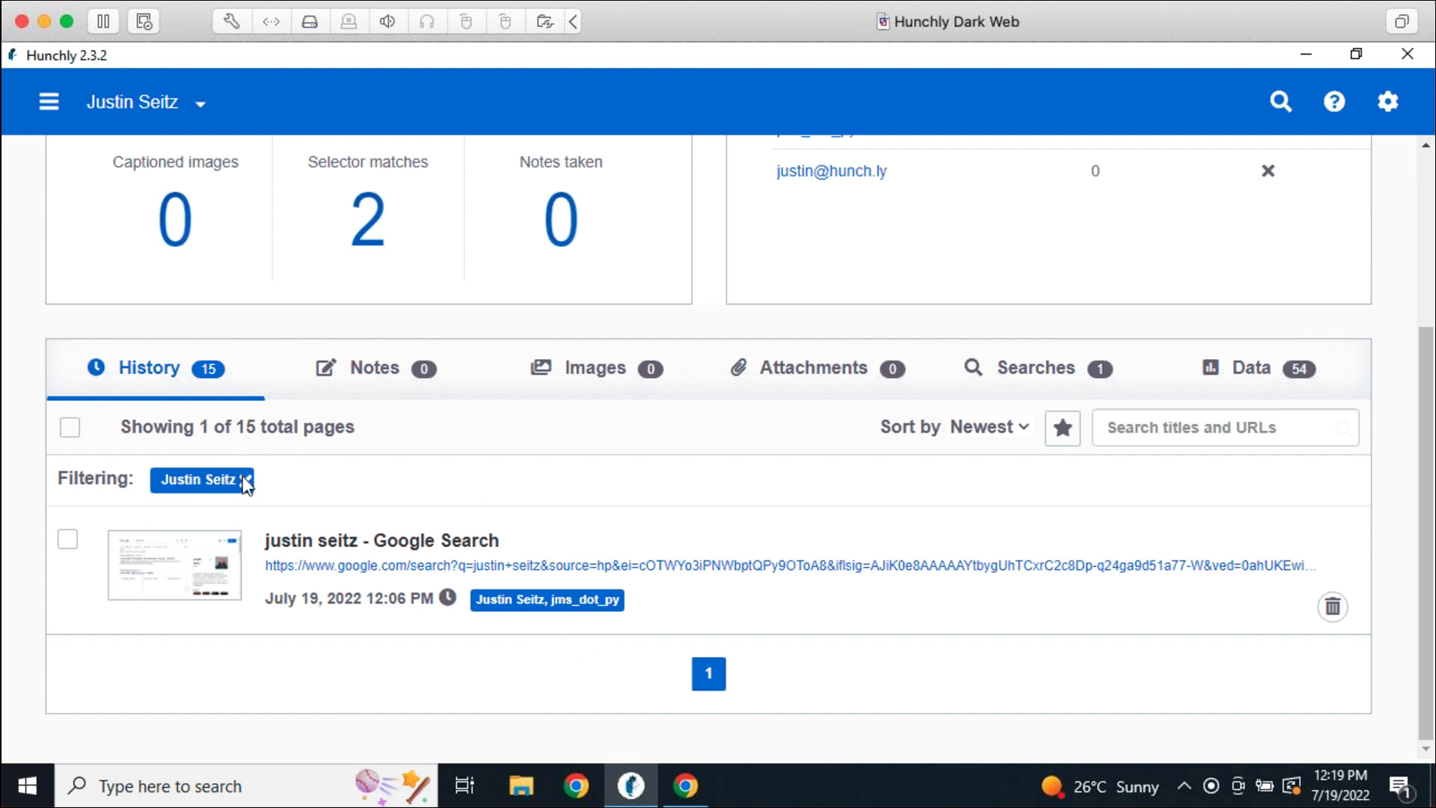
{"action": "scroll", "coordinate": [898, 317], "scroll_direction": "up", "scroll_amount": 4}
{"action": "left_click", "coordinate": [819, 390]}
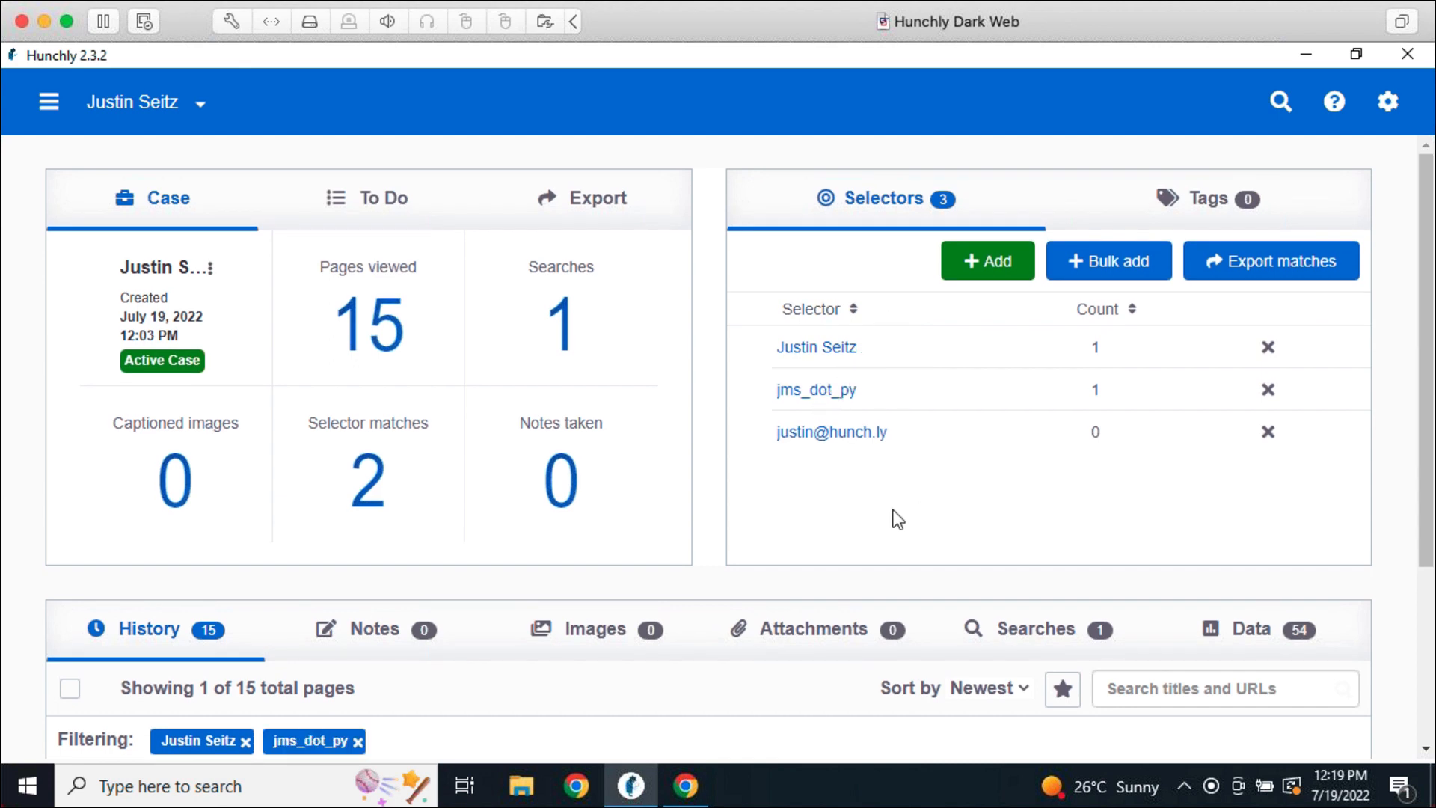
{"action": "scroll", "coordinate": [895, 520], "scroll_direction": "down", "scroll_amount": 3}
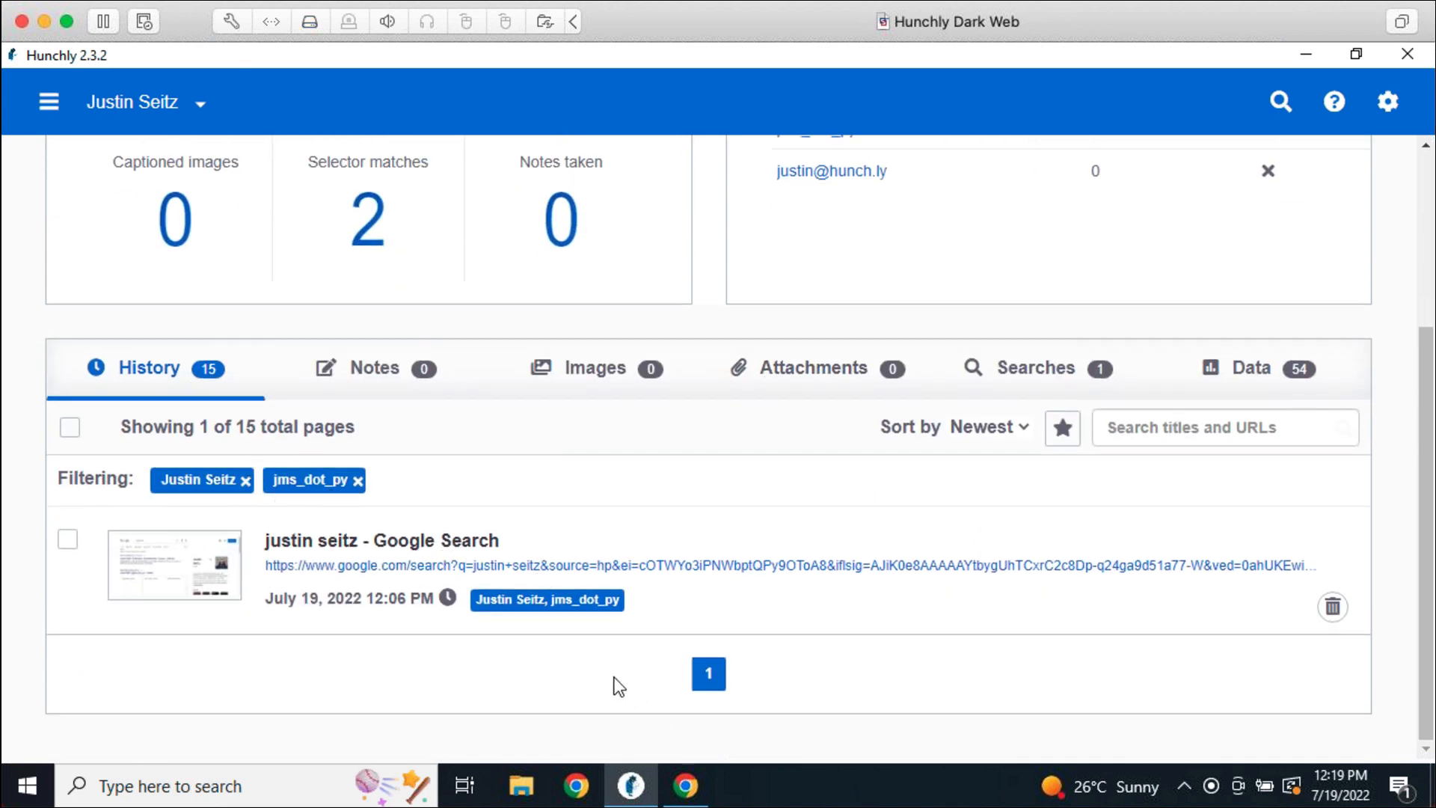
{"action": "left_click", "coordinate": [357, 480]}
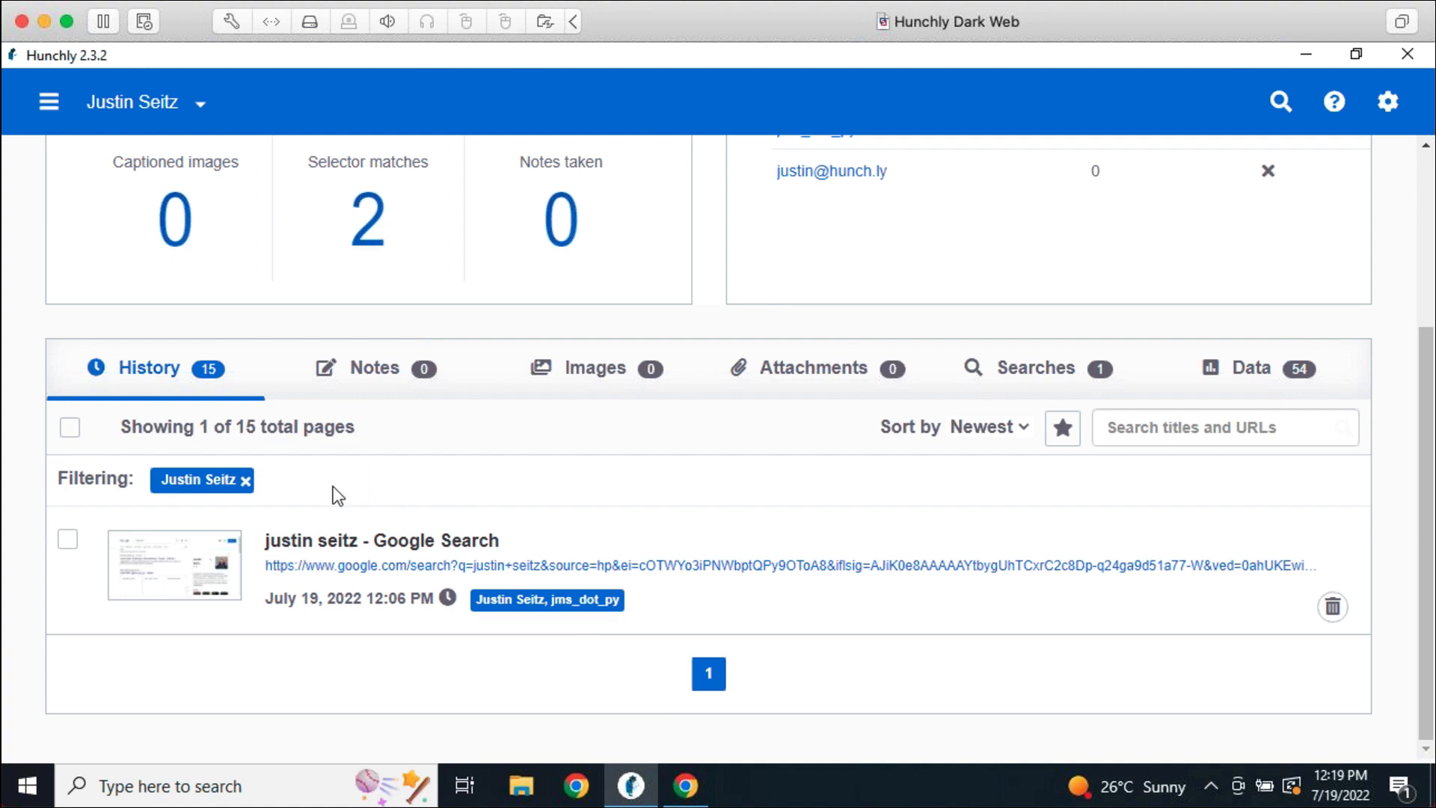
{"action": "left_click", "coordinate": [245, 480]}
{"action": "scroll", "coordinate": [873, 445], "scroll_direction": "up", "scroll_amount": 3}
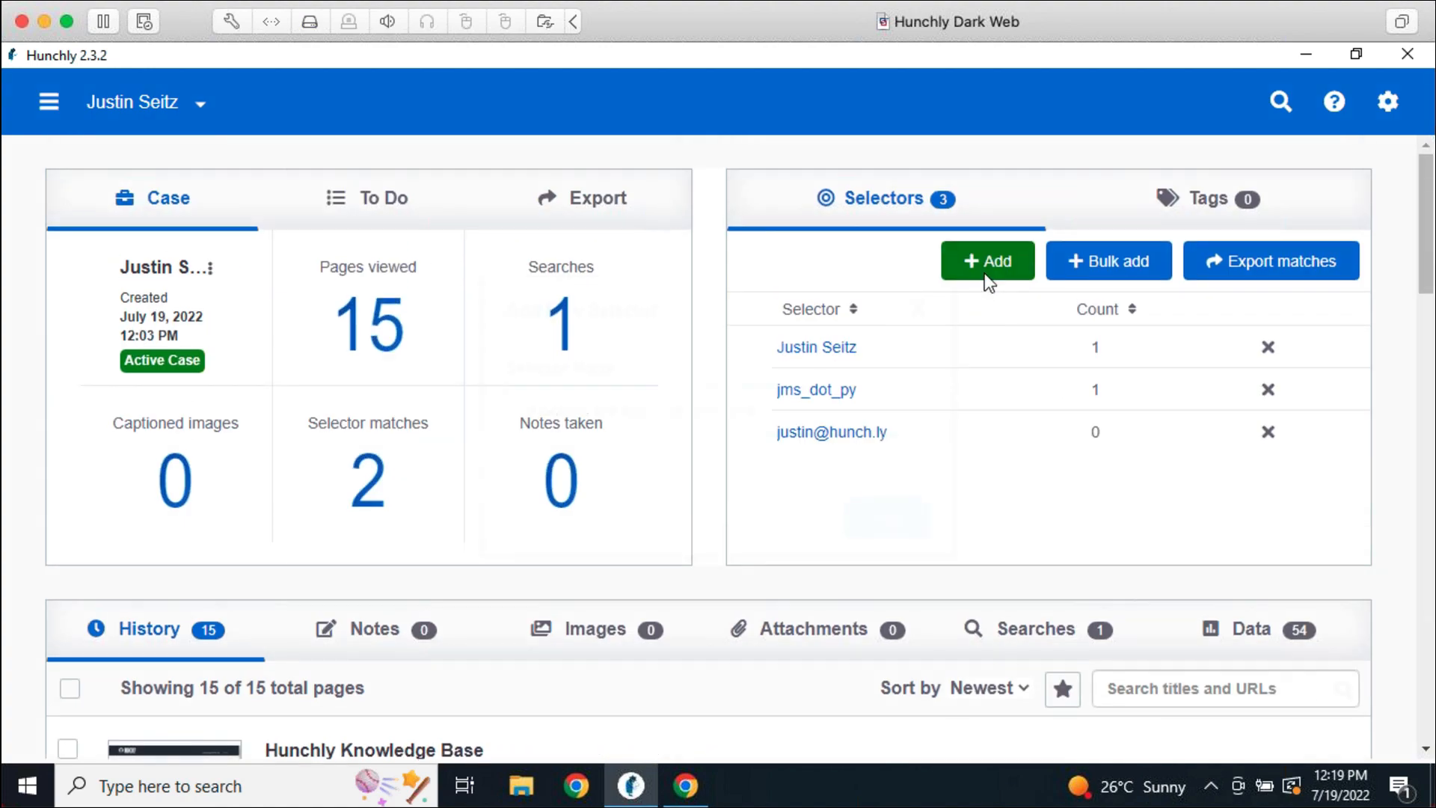
Add the other person's full name as a new case selector, correcting a typo
{"action": "left_click", "coordinate": [986, 274]}
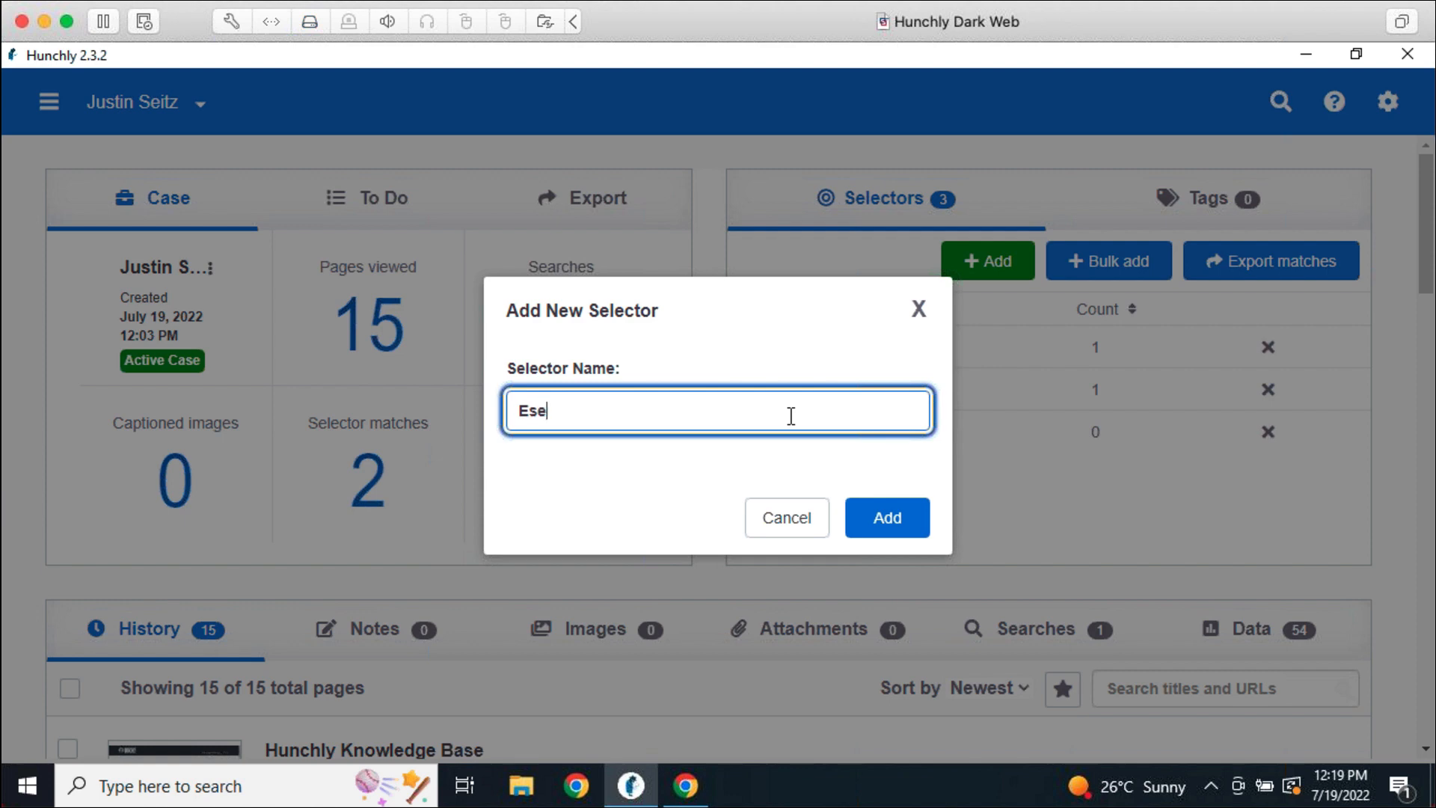
{"action": "key", "text": "Return"}
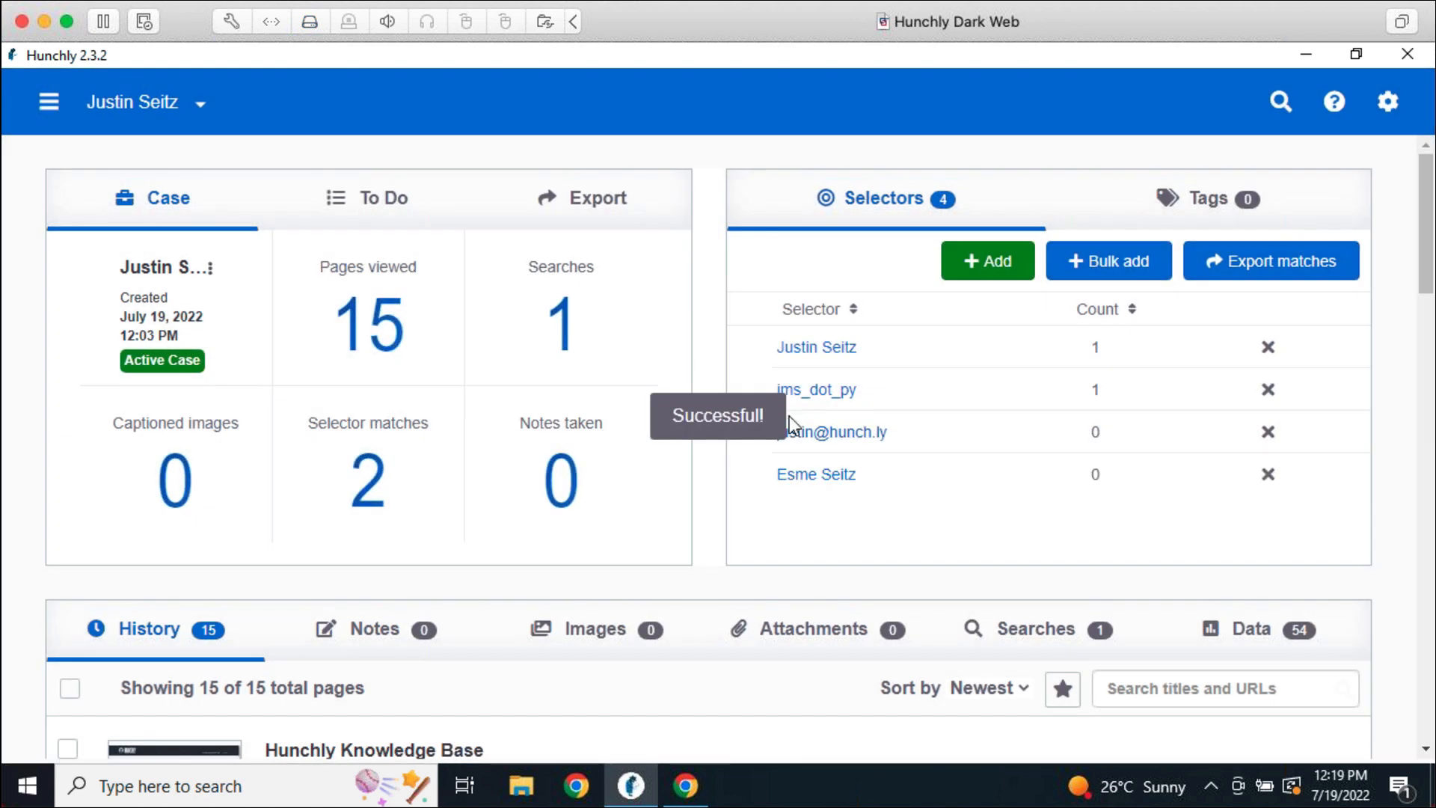
Filter History by the new and original name selectors, then clear both filters
{"action": "left_click", "coordinate": [836, 478]}
{"action": "left_click", "coordinate": [843, 353]}
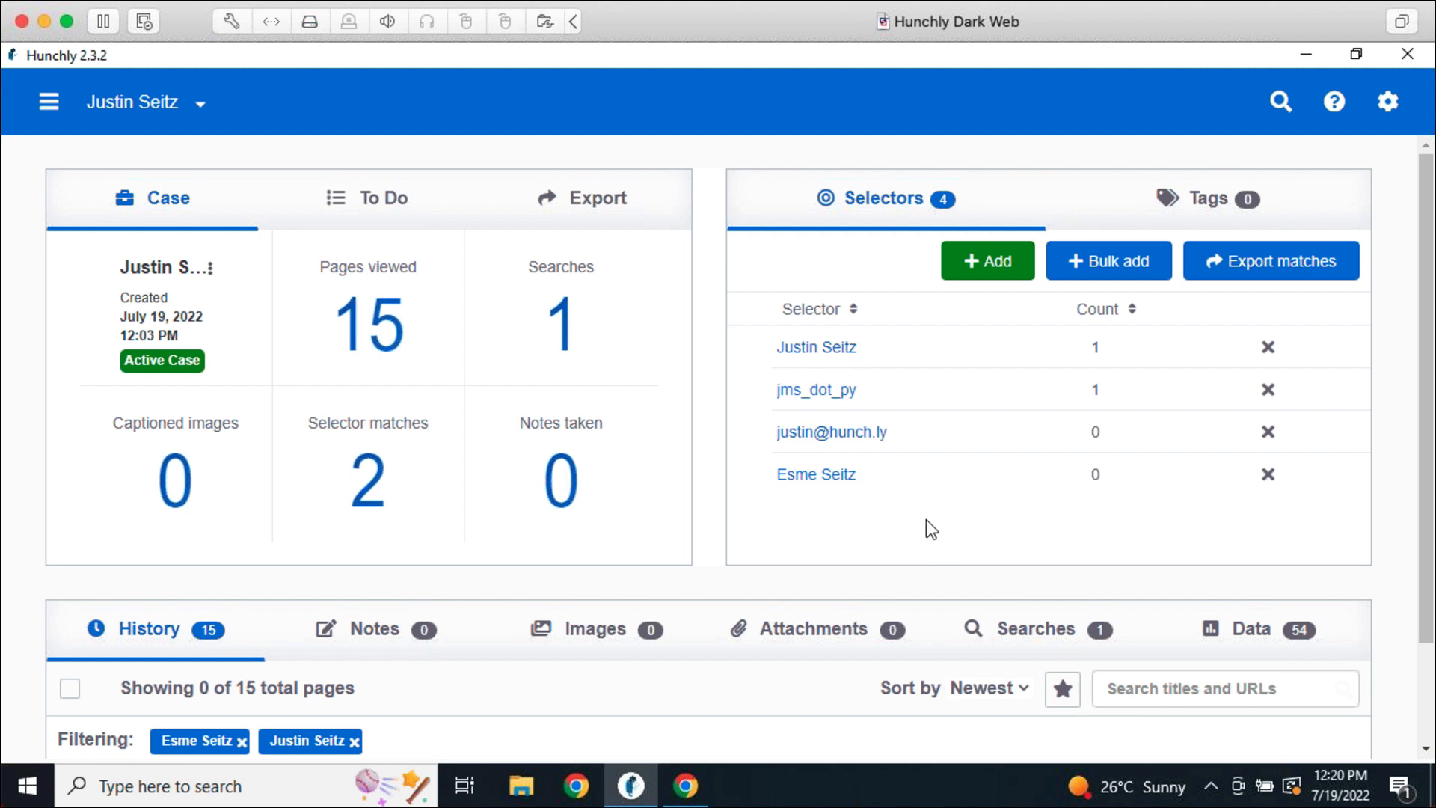
{"action": "scroll", "coordinate": [785, 524], "scroll_direction": "down", "scroll_amount": 3}
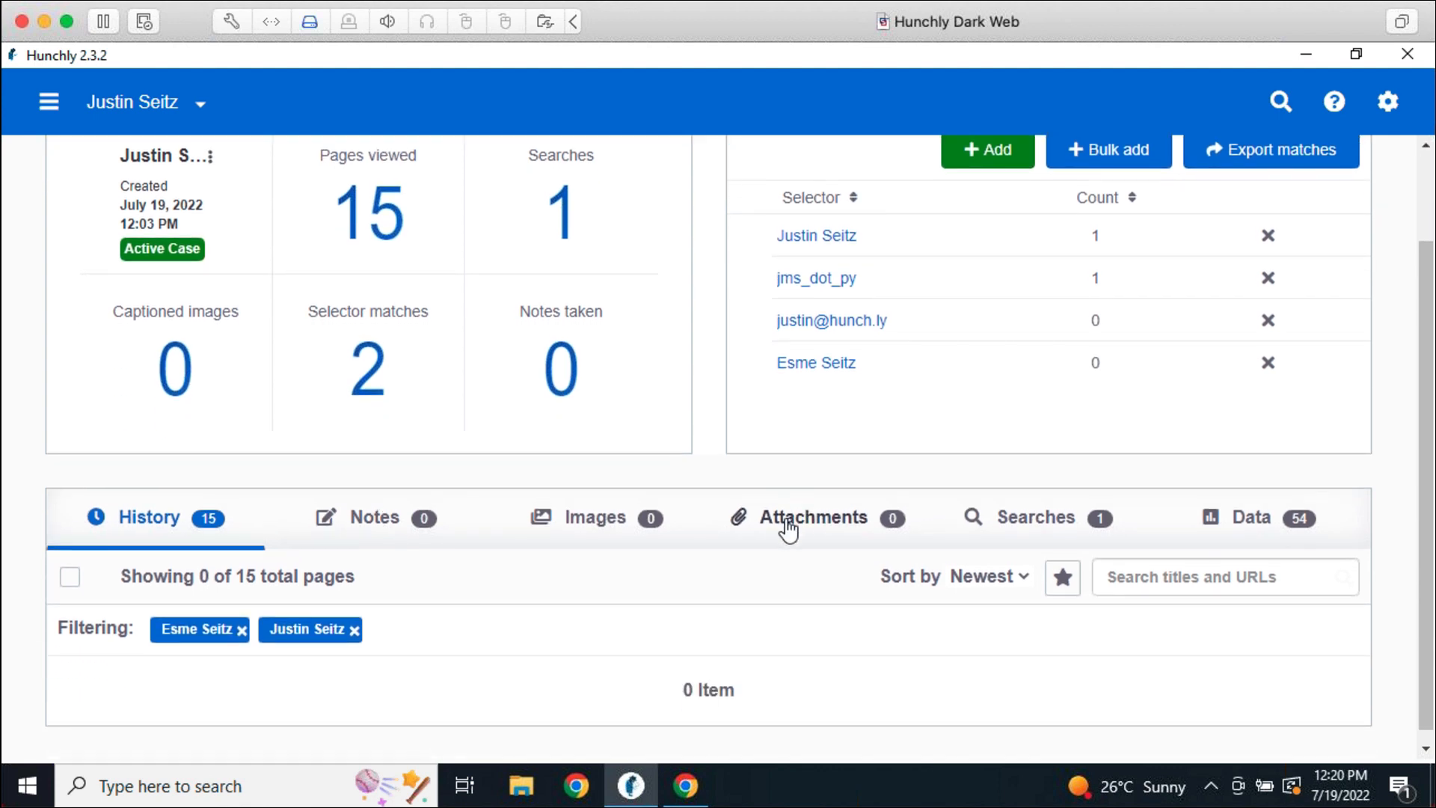
{"action": "left_click", "coordinate": [355, 630]}
{"action": "left_click", "coordinate": [242, 629]}
{"action": "scroll", "coordinate": [1065, 664], "scroll_direction": "up", "scroll_amount": 3}
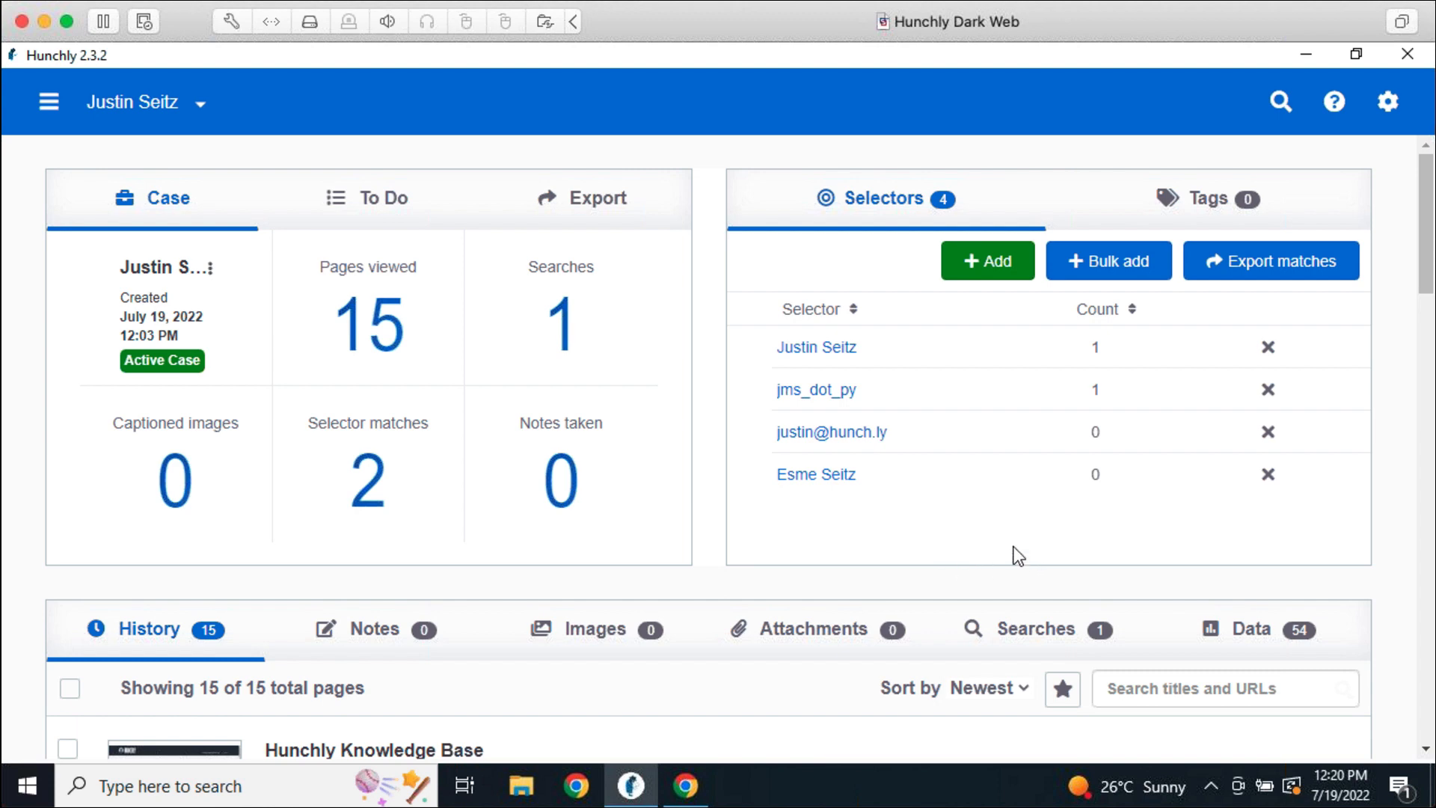
Set Highlight selectors to 'On - remove before storing', save settings, and go back to the dashboard
{"action": "left_click", "coordinate": [1388, 103]}
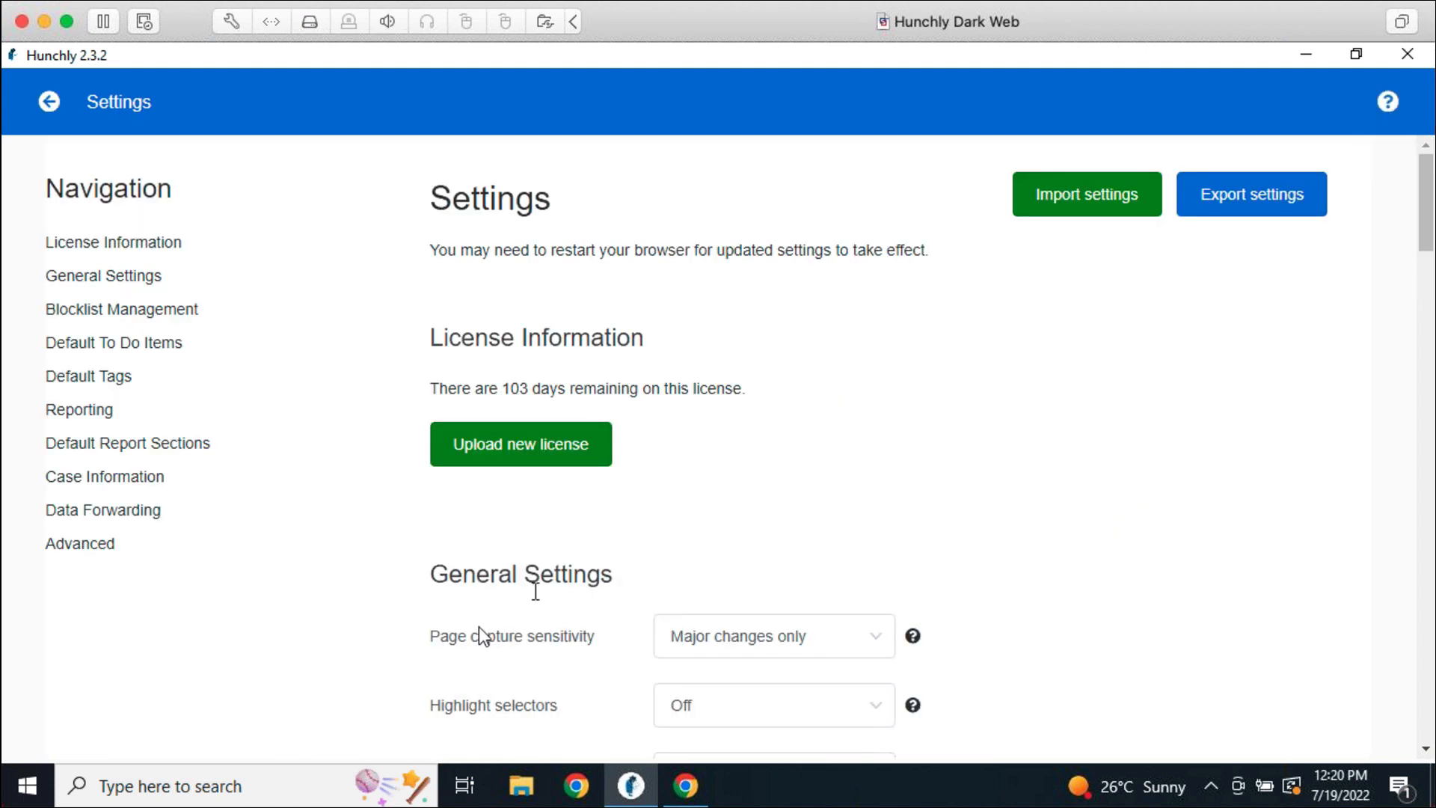
{"action": "left_click_drag", "start_coordinate": [558, 706], "coordinate": [447, 707]}
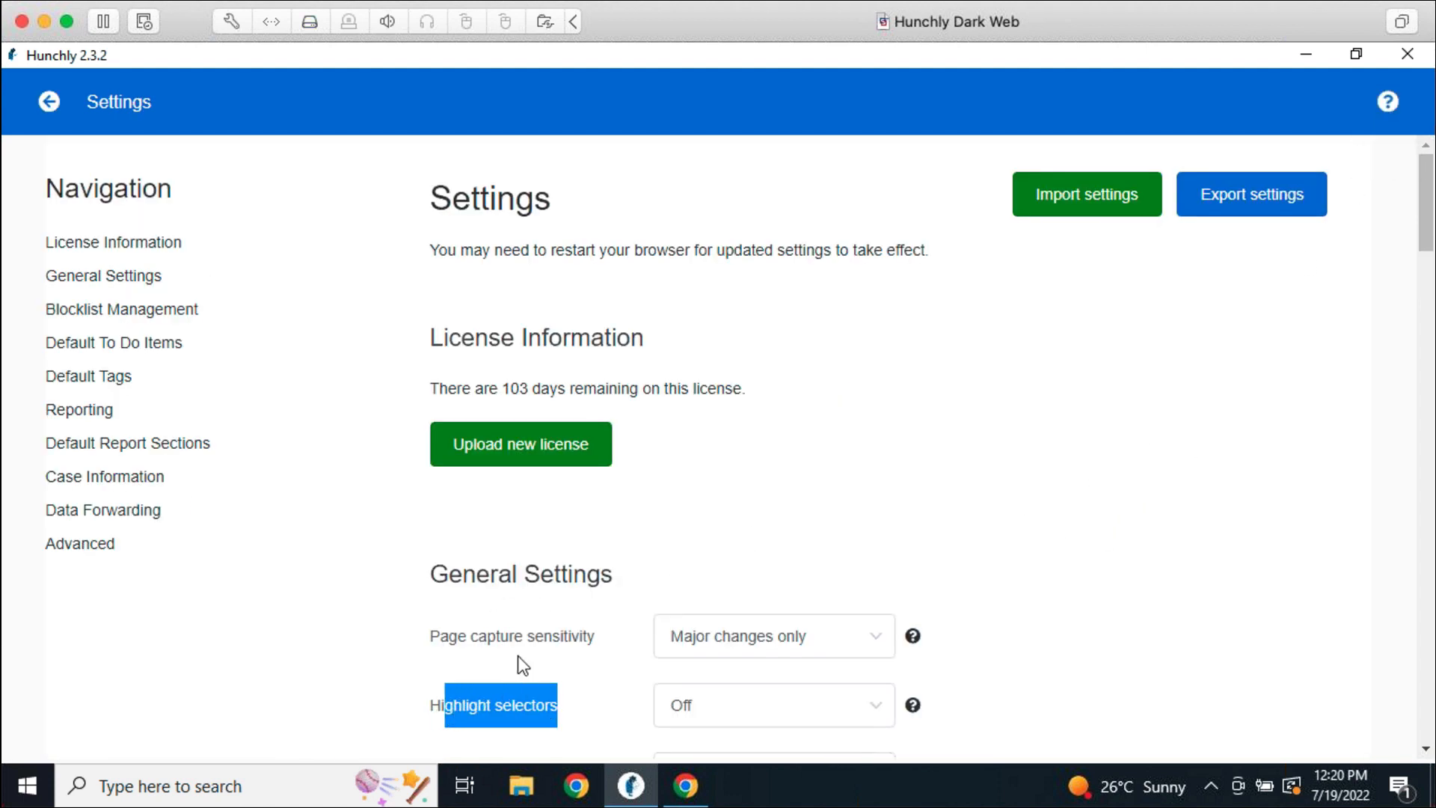
{"action": "left_click", "coordinate": [449, 707]}
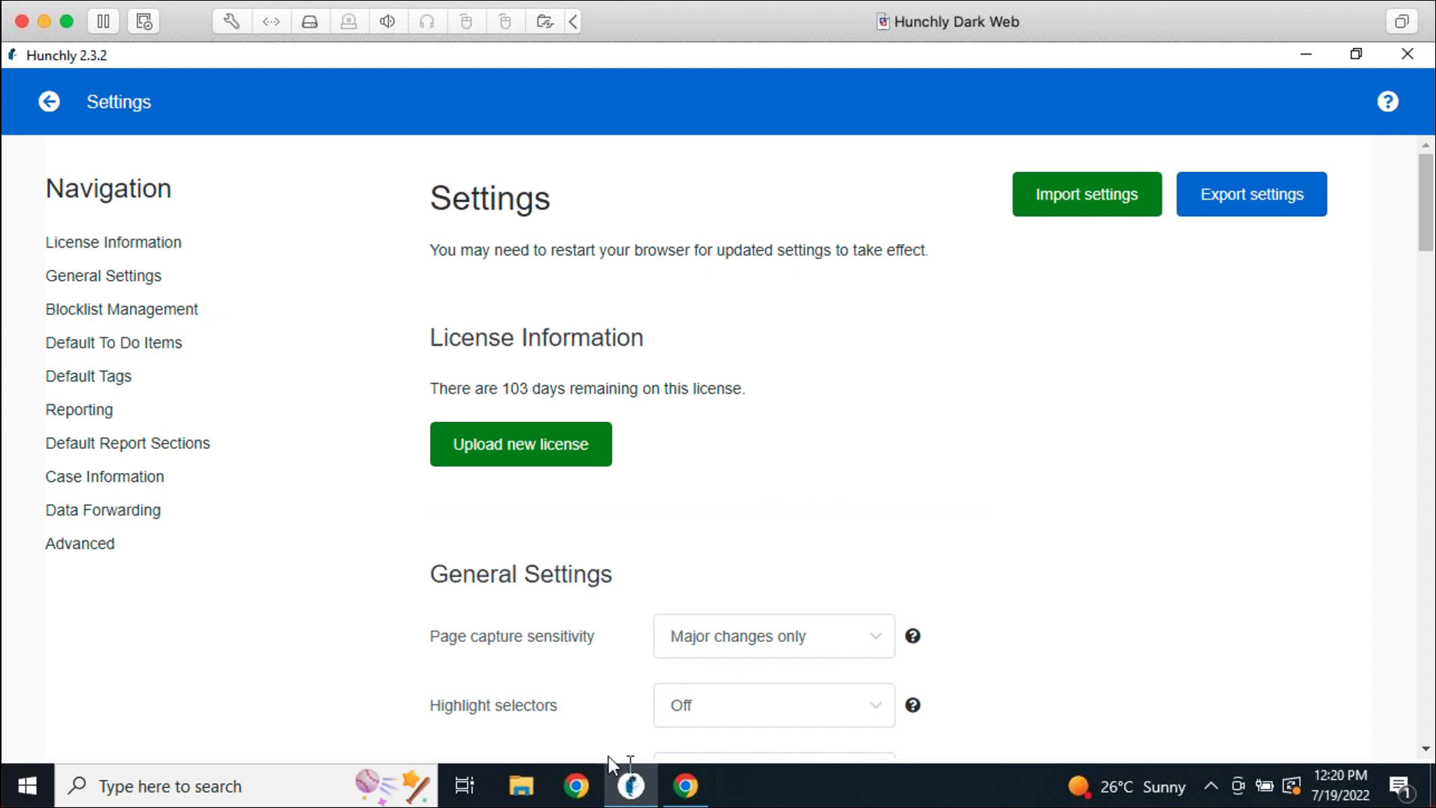
{"action": "left_click", "coordinate": [757, 718]}
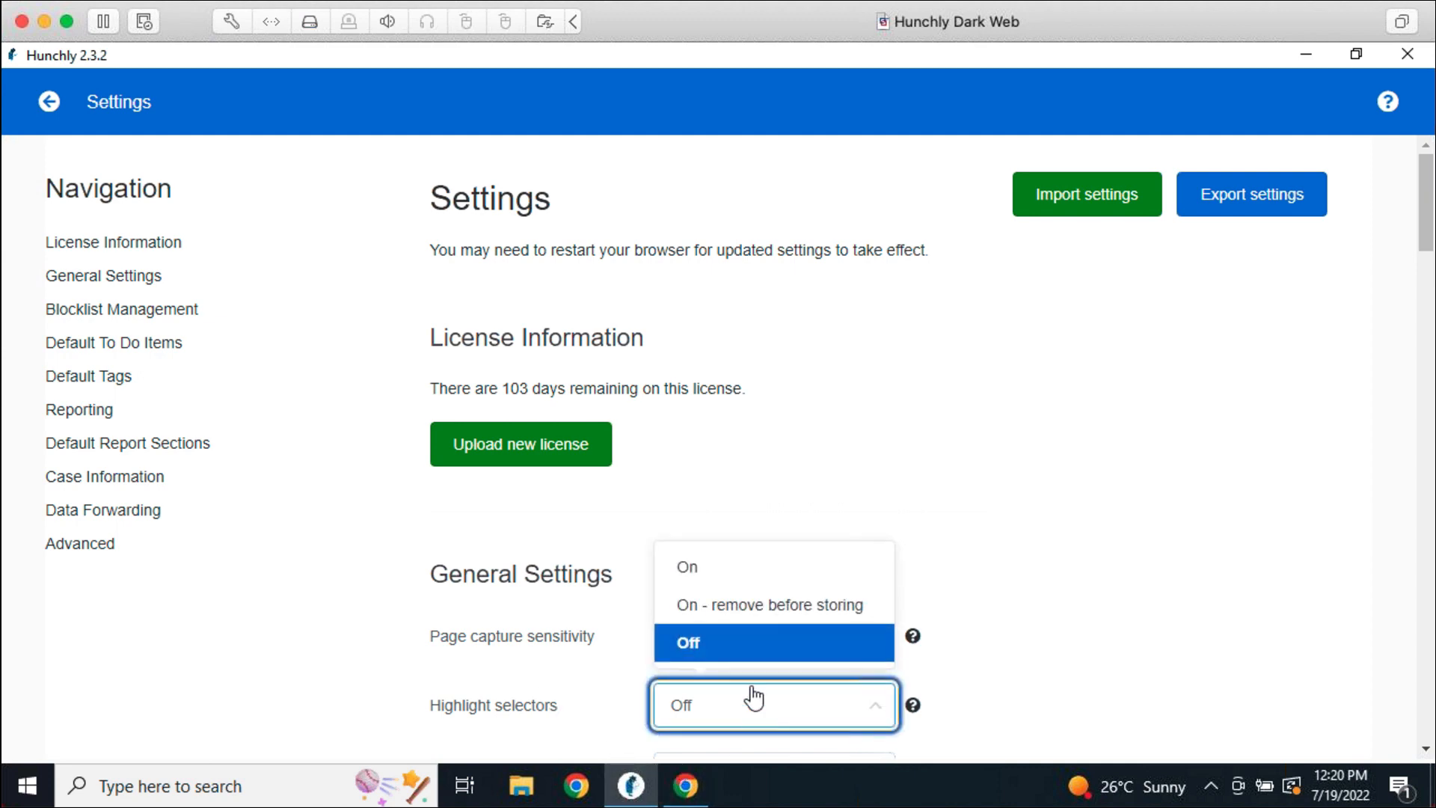
{"action": "left_click", "coordinate": [757, 608]}
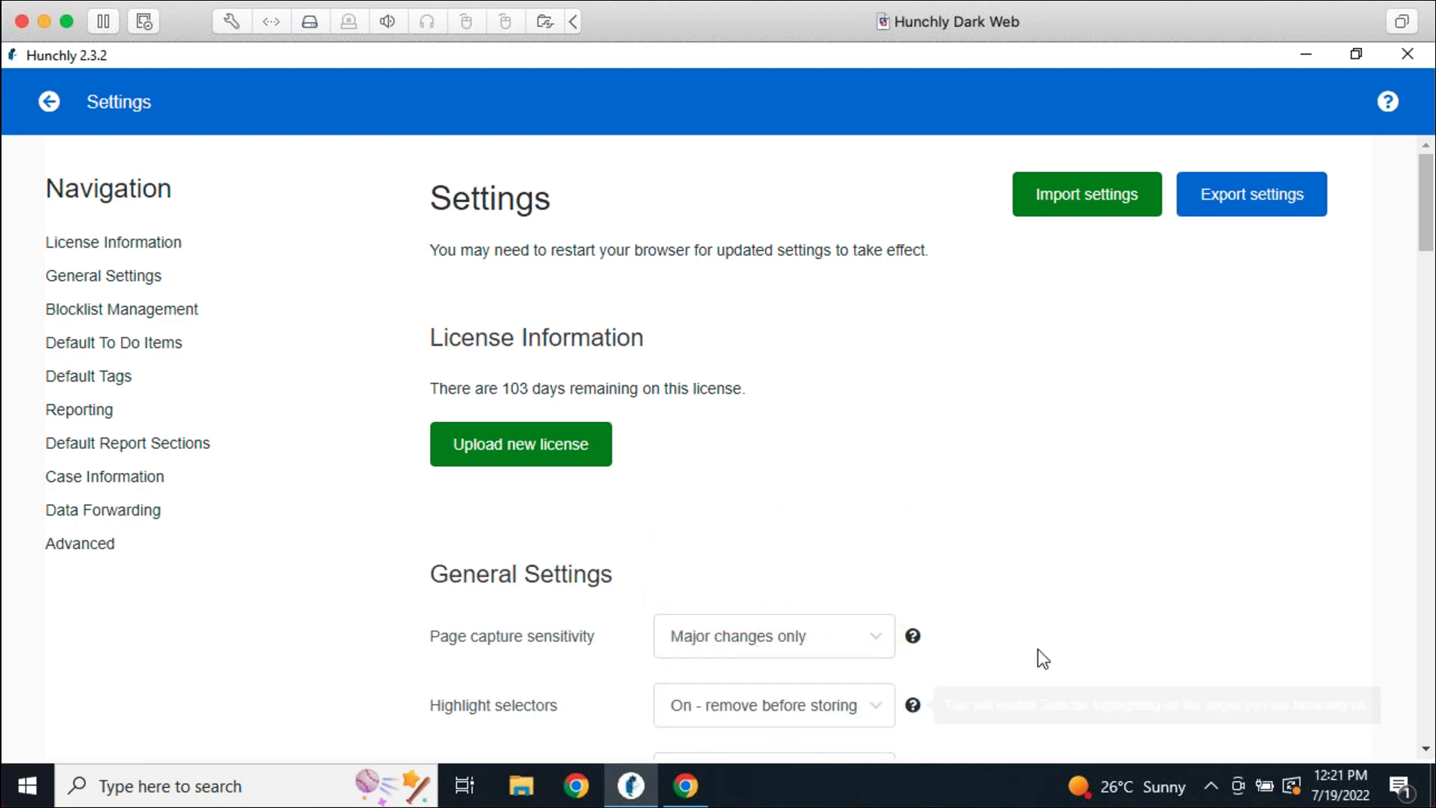
{"action": "scroll", "coordinate": [1038, 657], "scroll_direction": "down", "scroll_amount": 3}
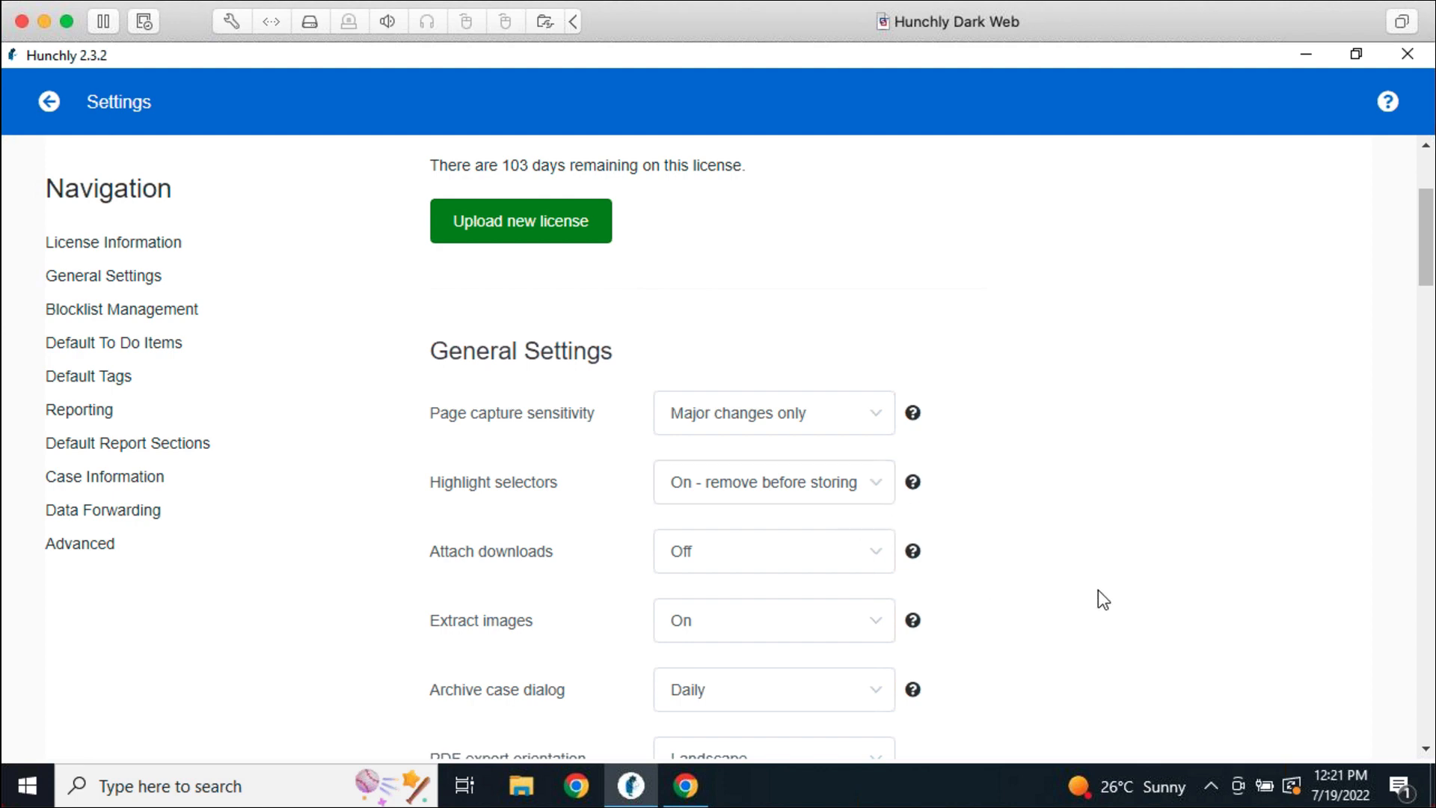
{"action": "scroll", "coordinate": [1089, 609], "scroll_direction": "down", "scroll_amount": 3}
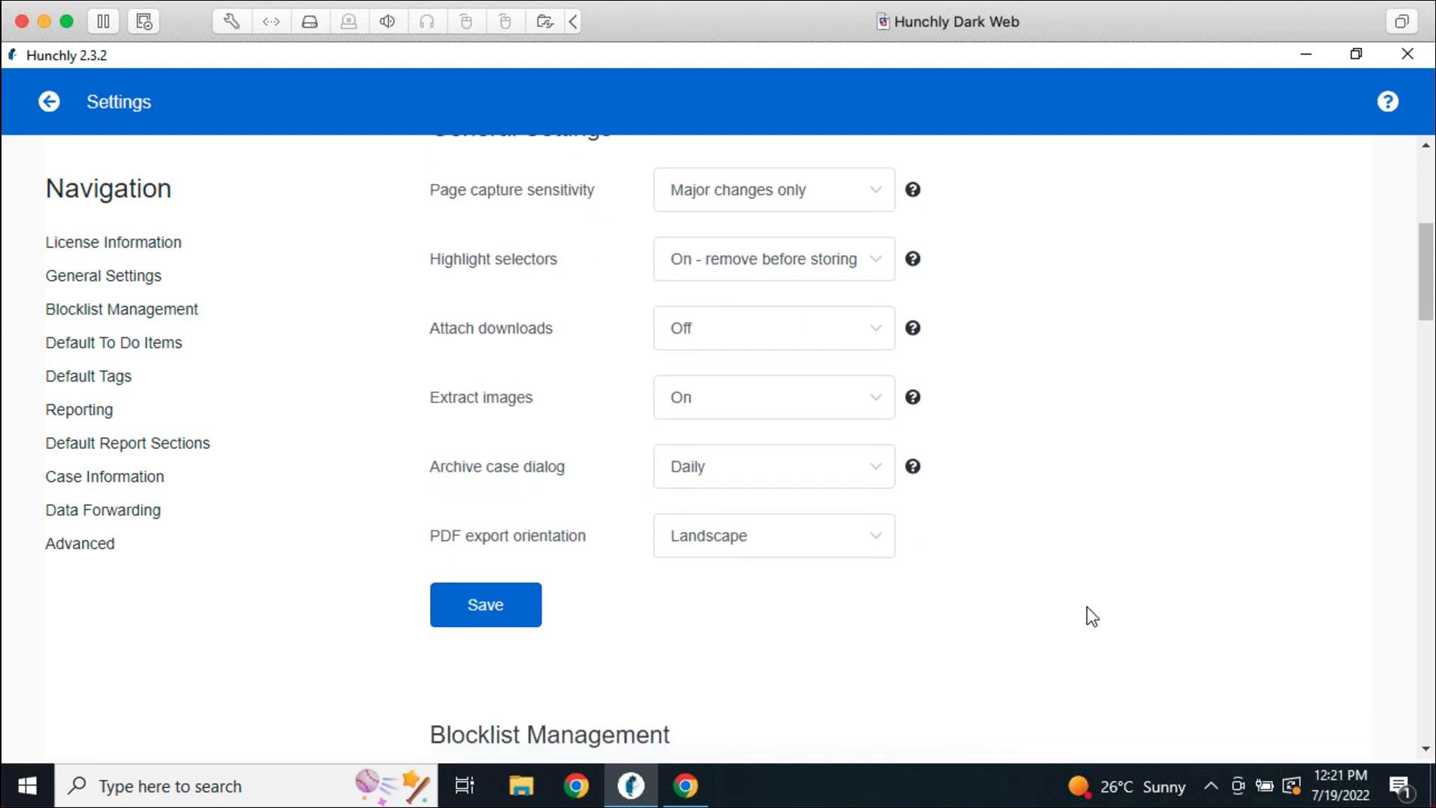
{"action": "left_click", "coordinate": [481, 609]}
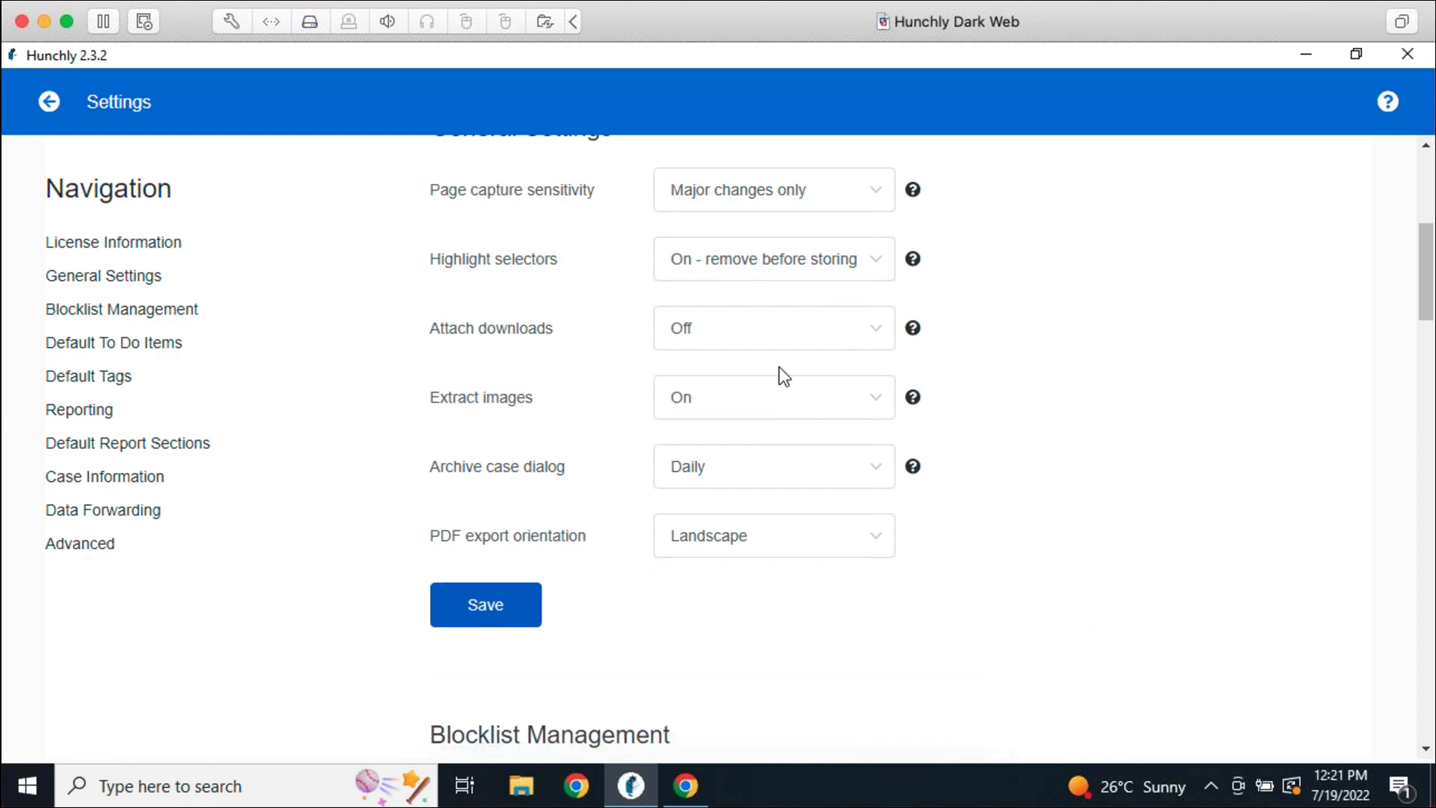
{"action": "left_click", "coordinate": [49, 101]}
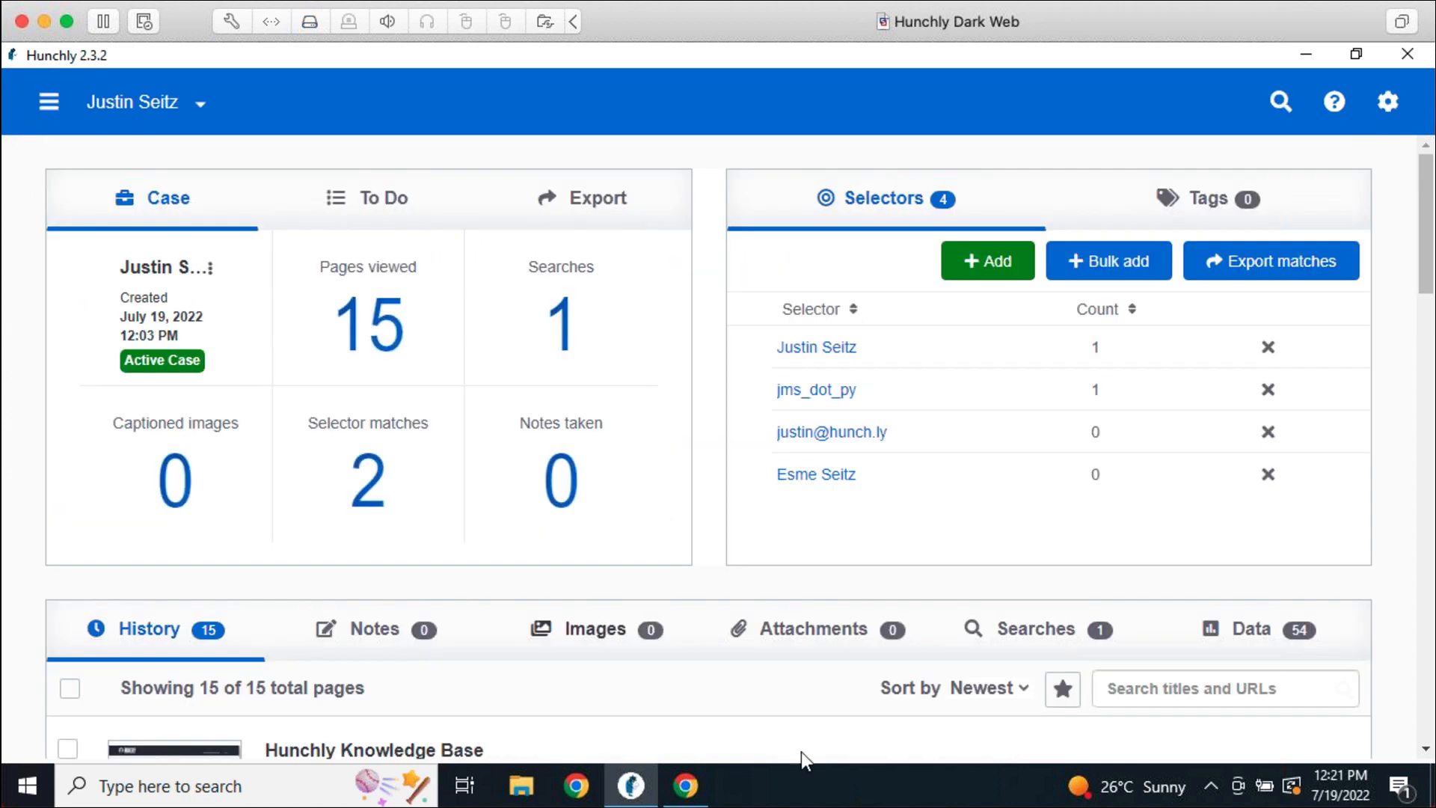
Open a new Chrome window and Google-search the case subject's name
{"action": "left_click", "coordinate": [706, 781]}
{"action": "right_click", "coordinate": [707, 782]}
{"action": "left_click", "coordinate": [658, 578]}
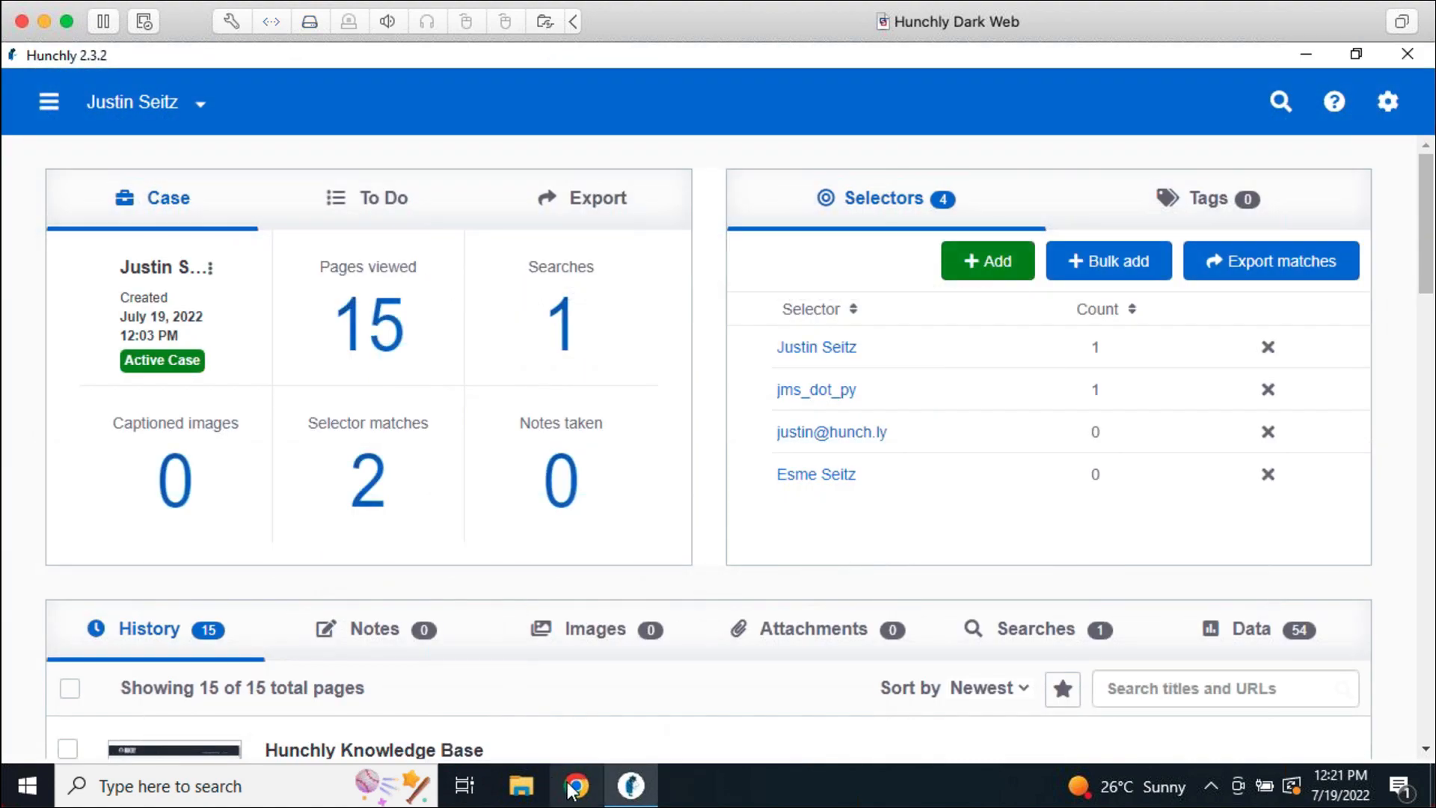
{"action": "type", "text": "justin seitz"}
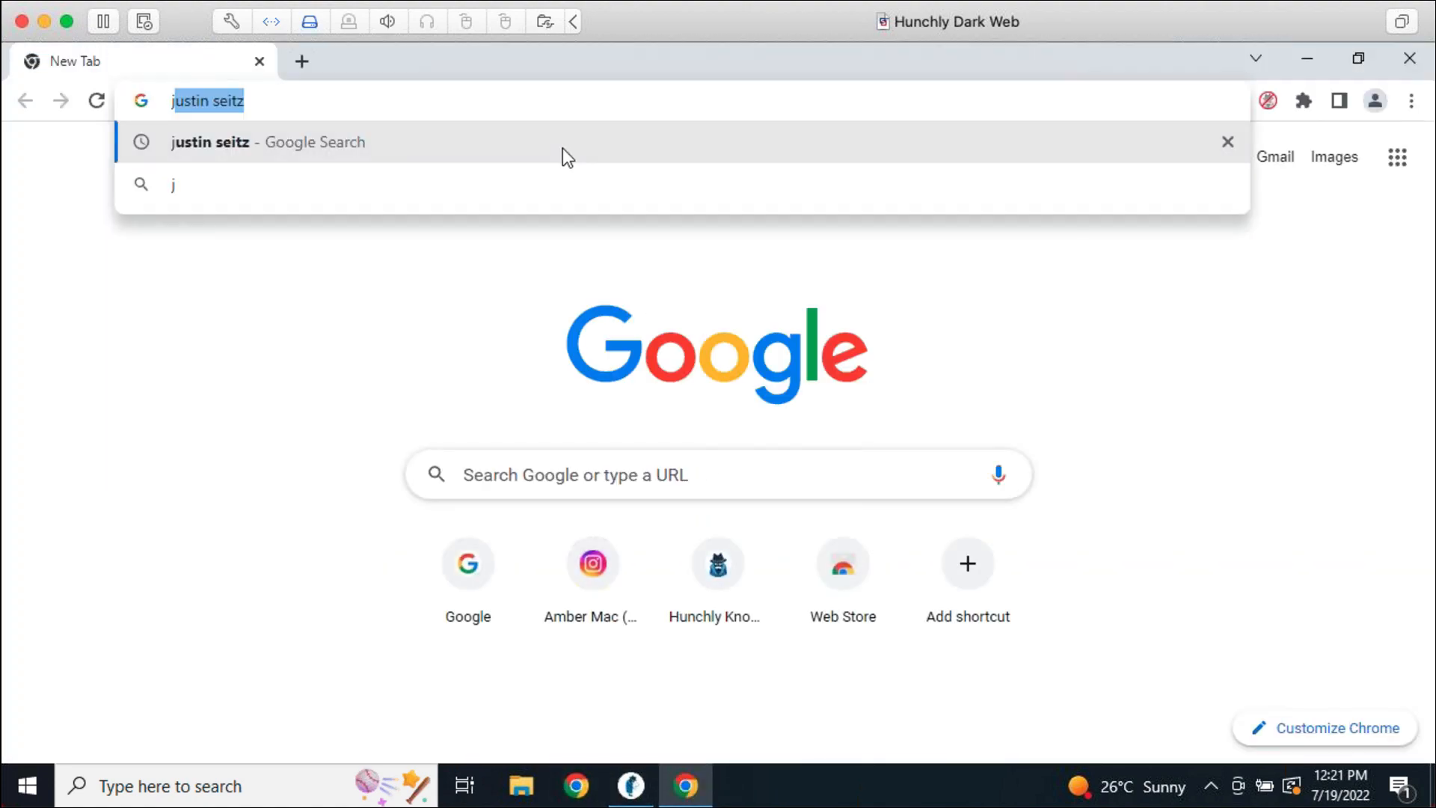
{"action": "key", "text": "Return"}
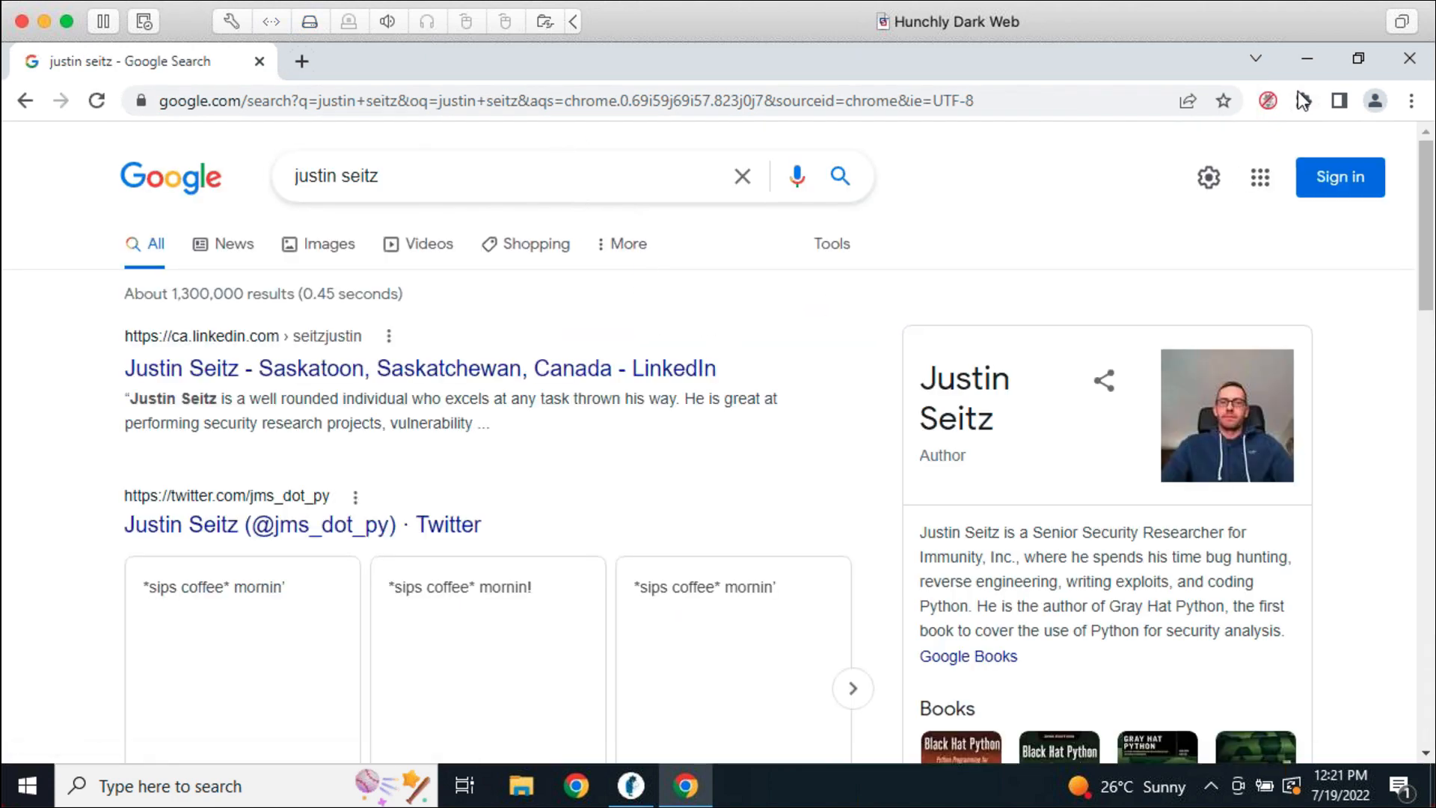
Switch Hunchly capture on and reload the results so selector matches are highlighted
{"action": "left_click", "coordinate": [1269, 101]}
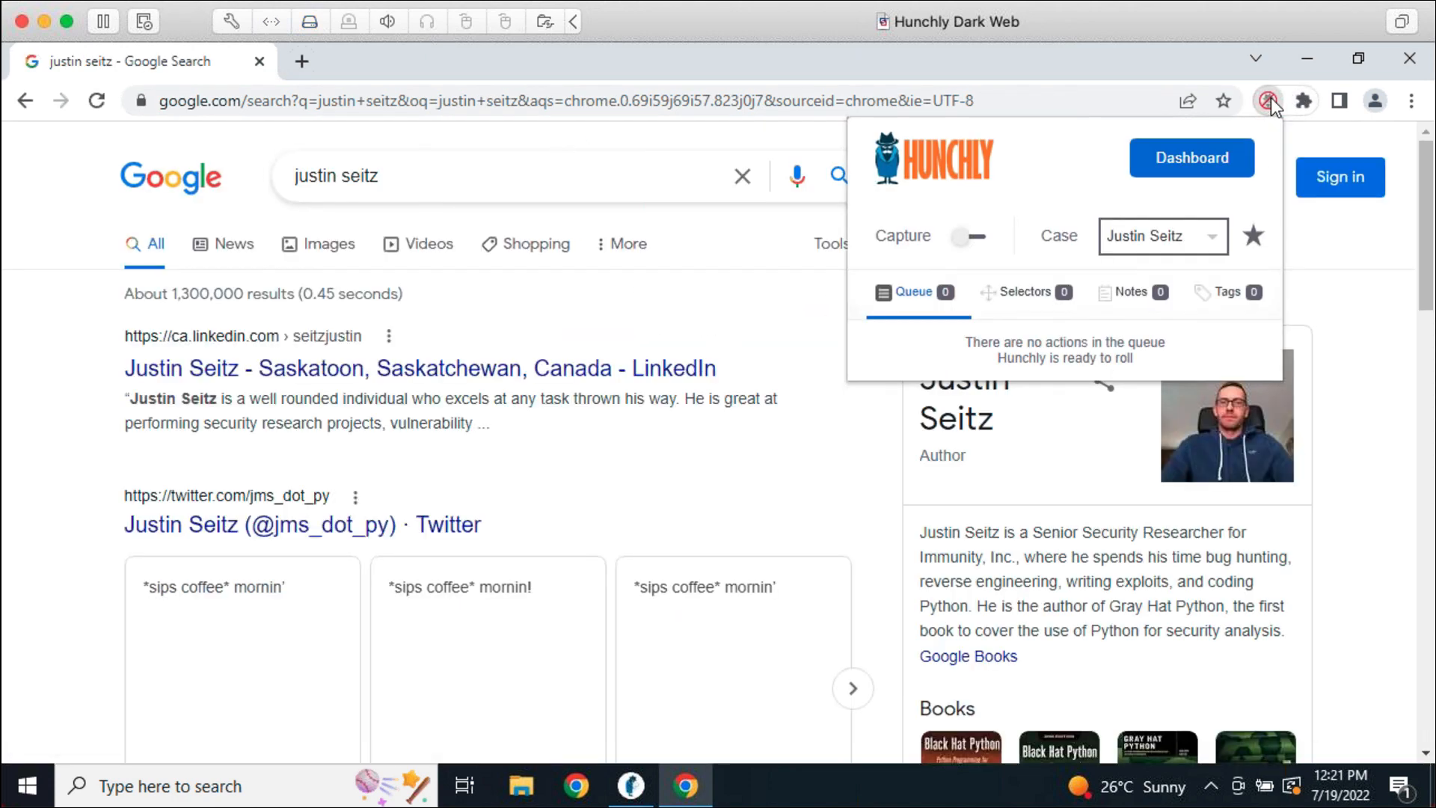
{"action": "left_click", "coordinate": [971, 239]}
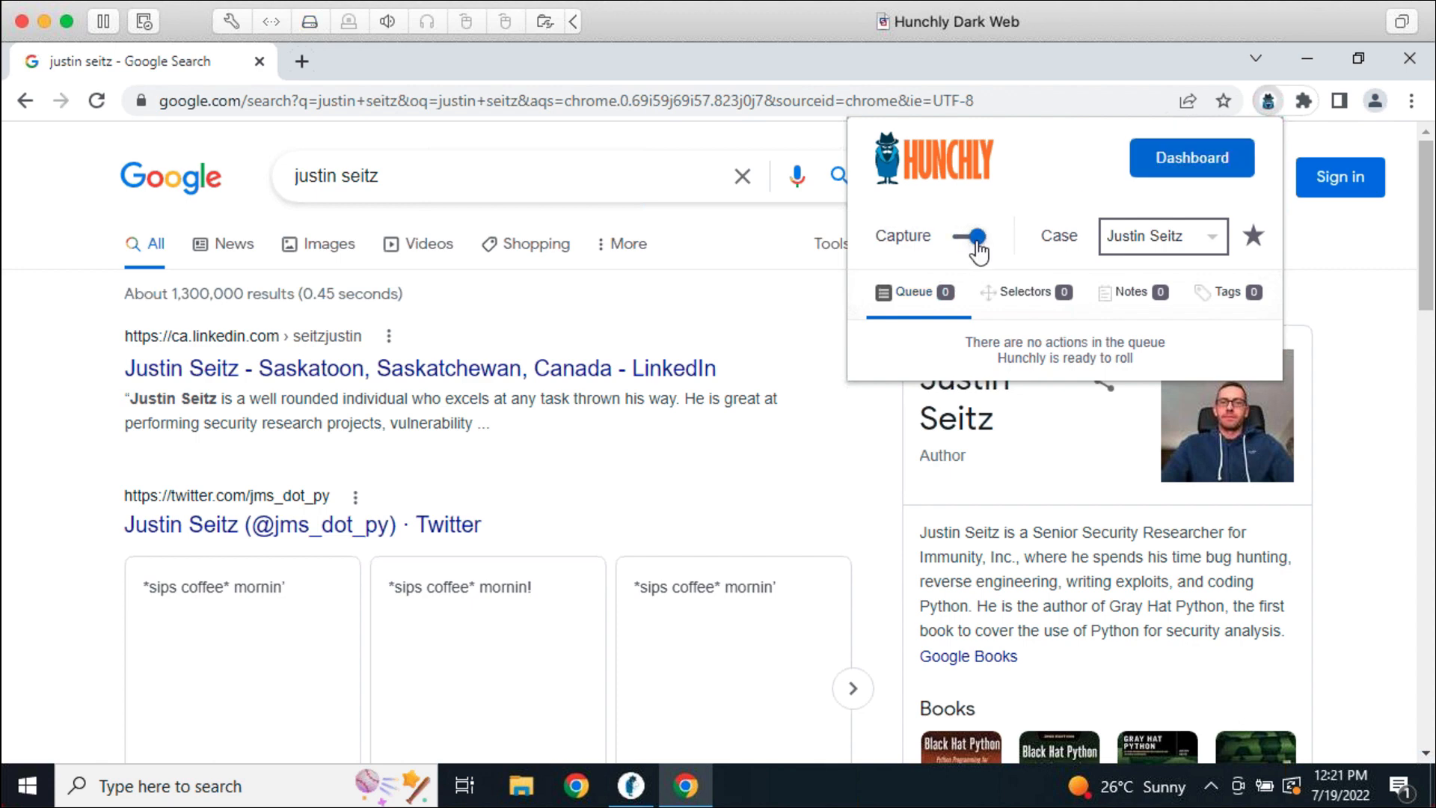
{"action": "left_click", "coordinate": [830, 475]}
{"action": "left_click", "coordinate": [97, 100]}
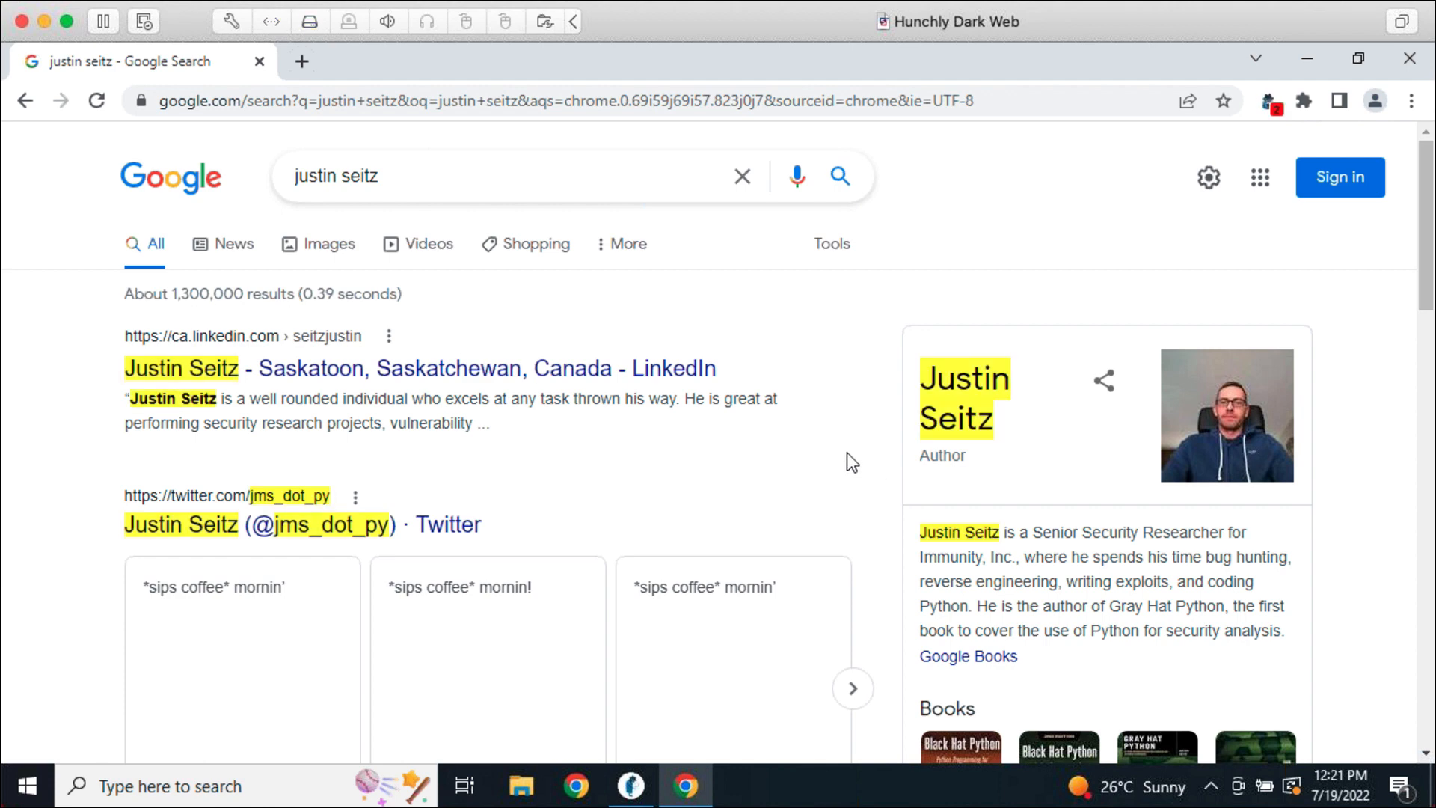
{"action": "scroll", "coordinate": [898, 483], "scroll_direction": "down", "scroll_amount": 5}
{"action": "scroll", "coordinate": [754, 546], "scroll_direction": "up", "scroll_amount": 3}
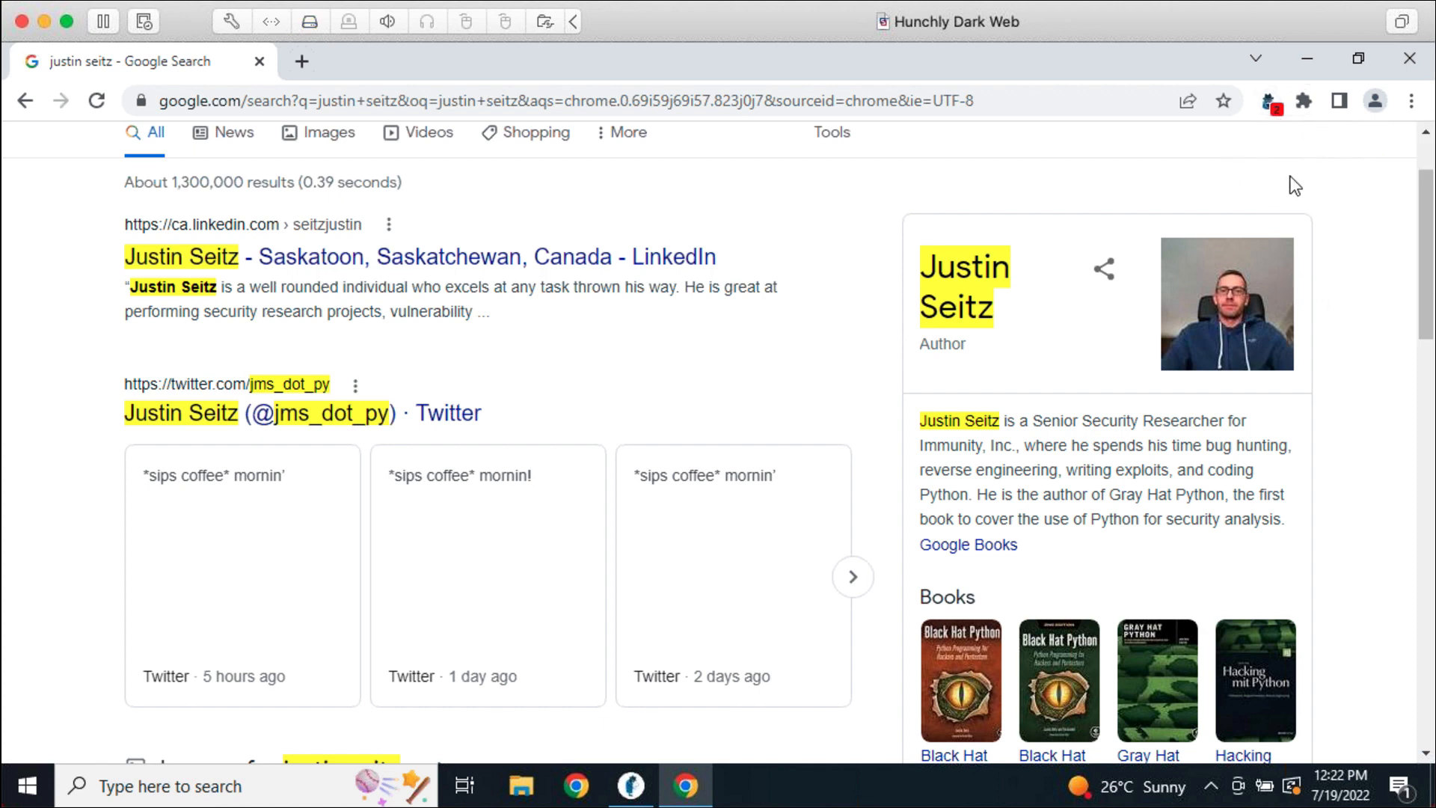
{"action": "left_click", "coordinate": [1267, 101]}
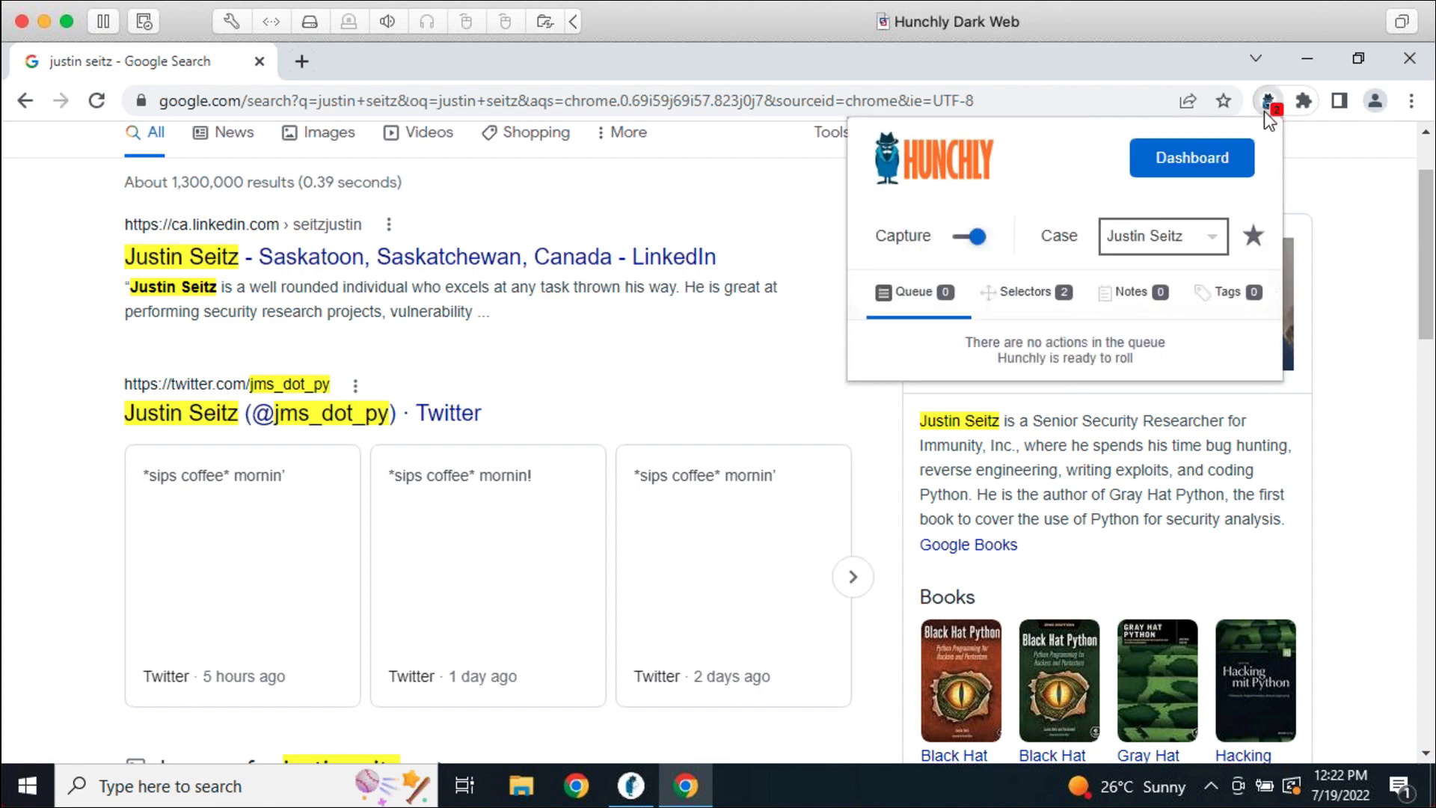
{"action": "left_click", "coordinate": [1053, 300]}
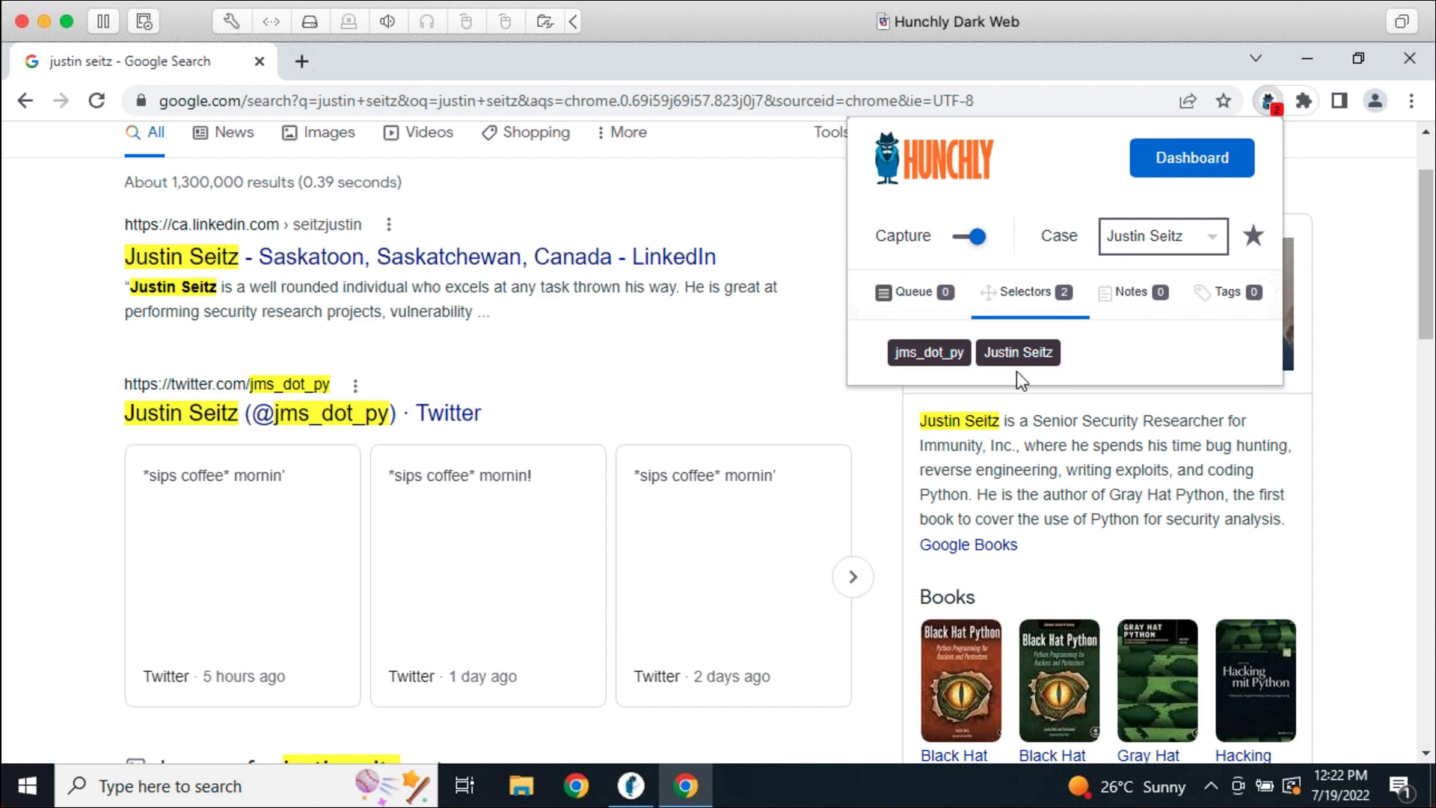
{"action": "left_click", "coordinate": [1051, 490]}
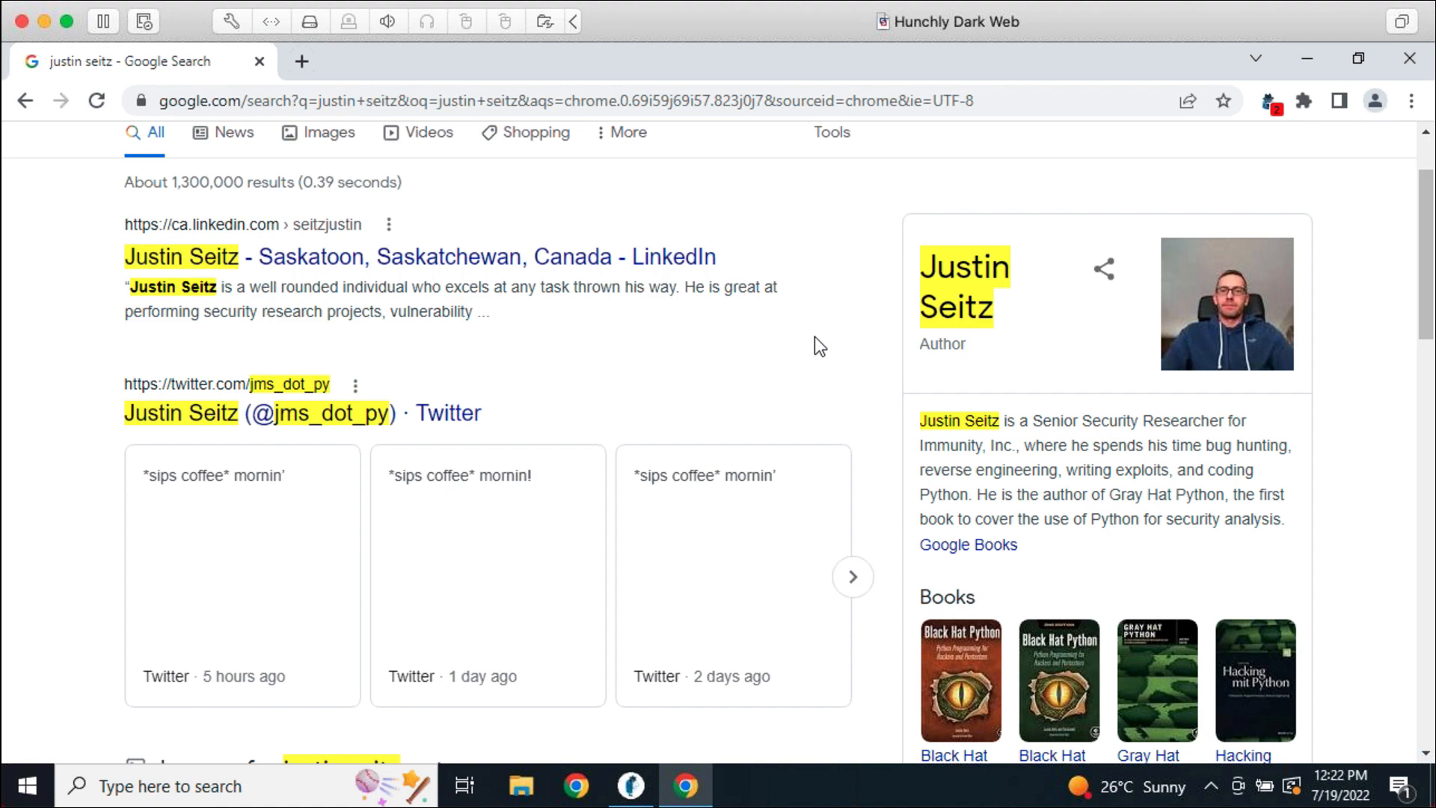
{"action": "scroll", "coordinate": [752, 419], "scroll_direction": "down", "scroll_amount": 3}
{"action": "scroll", "coordinate": [742, 514], "scroll_direction": "down", "scroll_amount": 7}
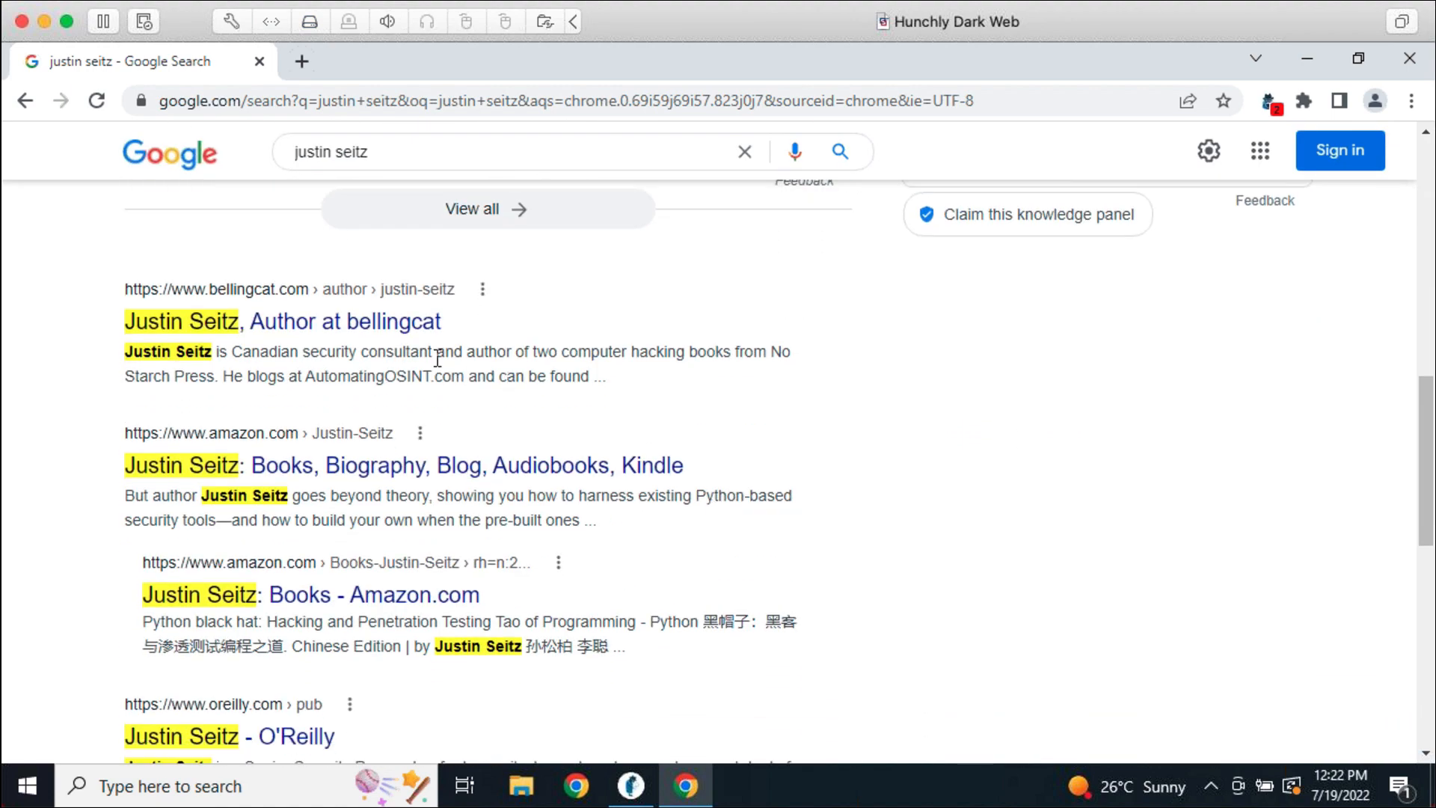
Open the bellingcat author page and store the bio phrase 'No Starch Press' as a Hunchly selector
{"action": "left_click", "coordinate": [401, 329]}
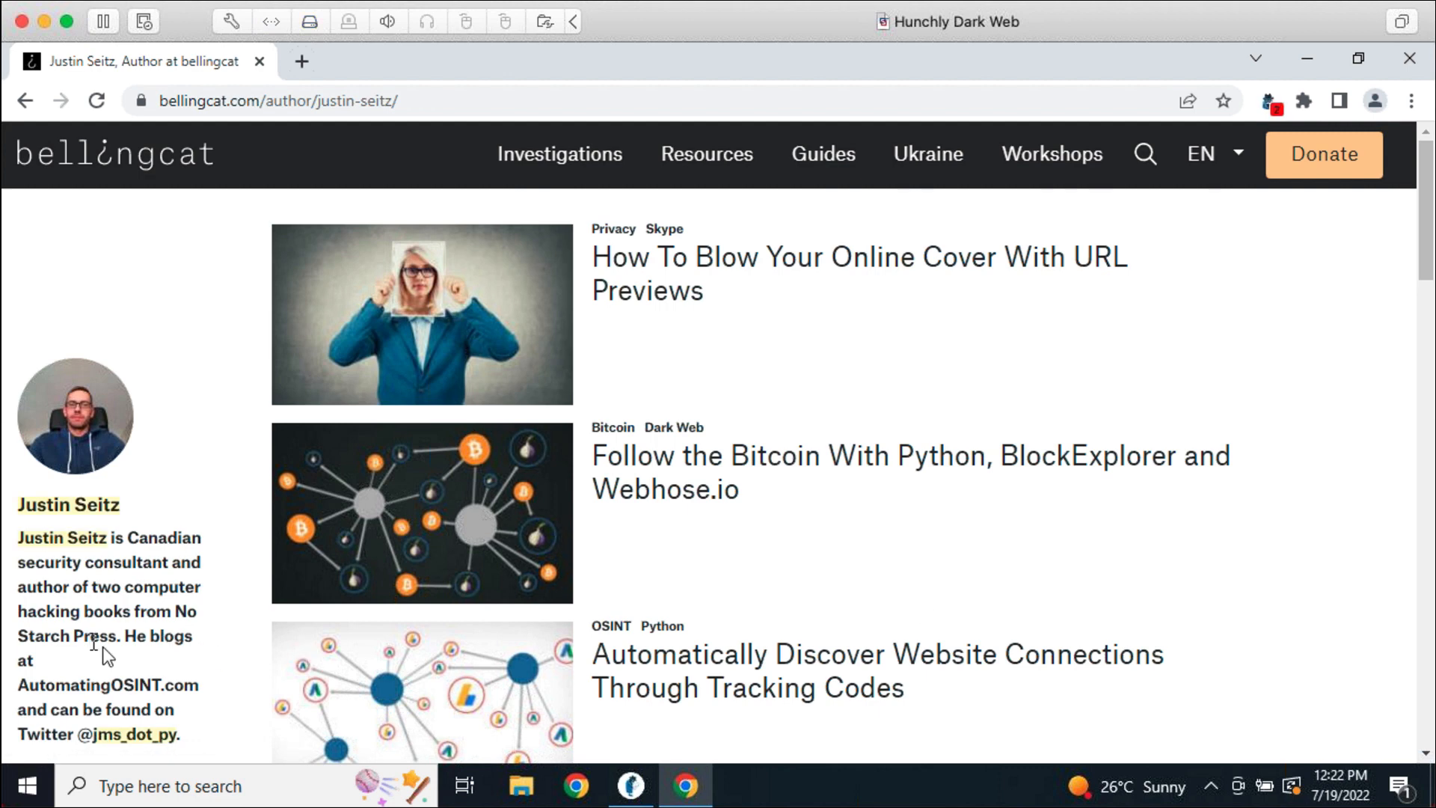
{"action": "left_click_drag", "start_coordinate": [117, 636], "coordinate": [175, 615]}
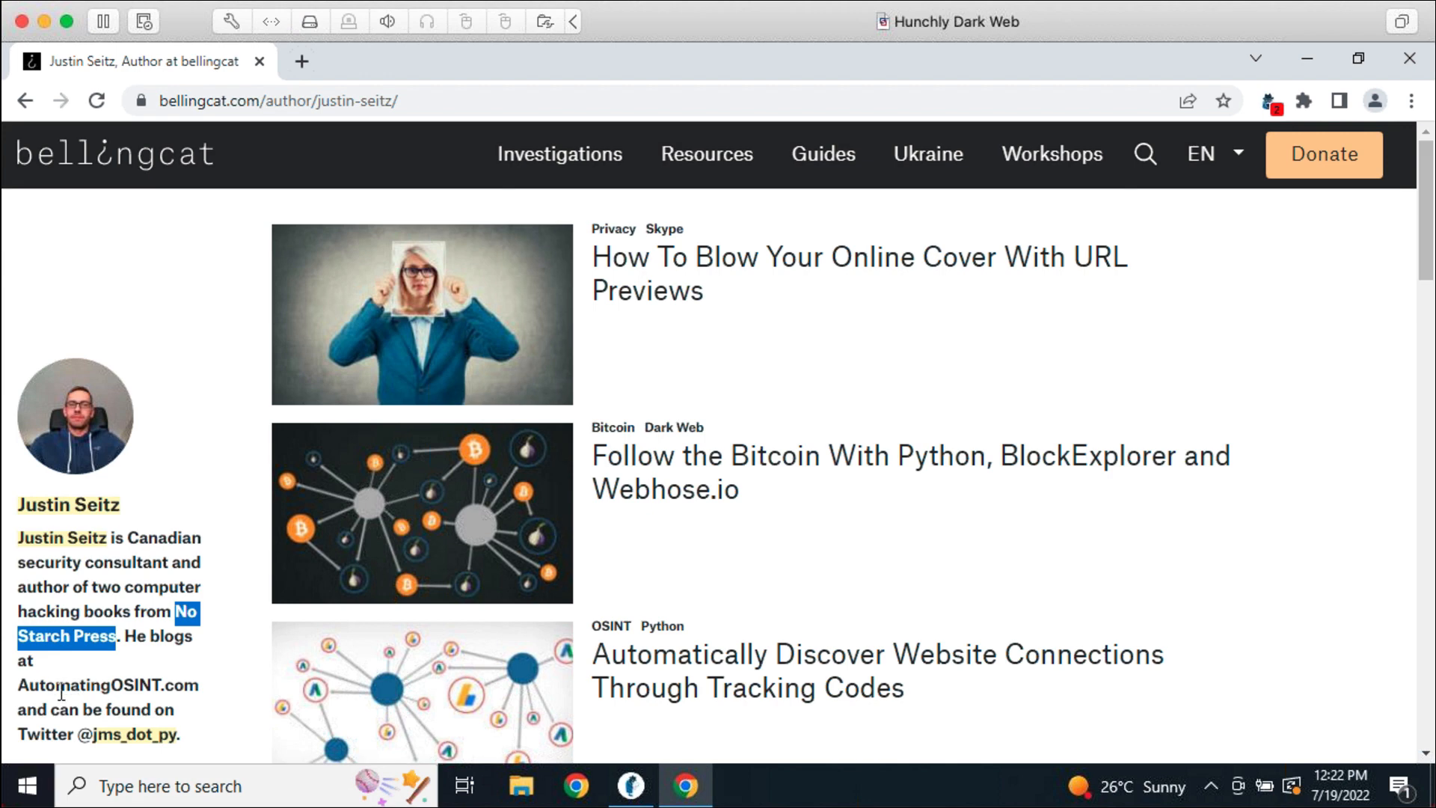
{"action": "right_click", "coordinate": [84, 641]}
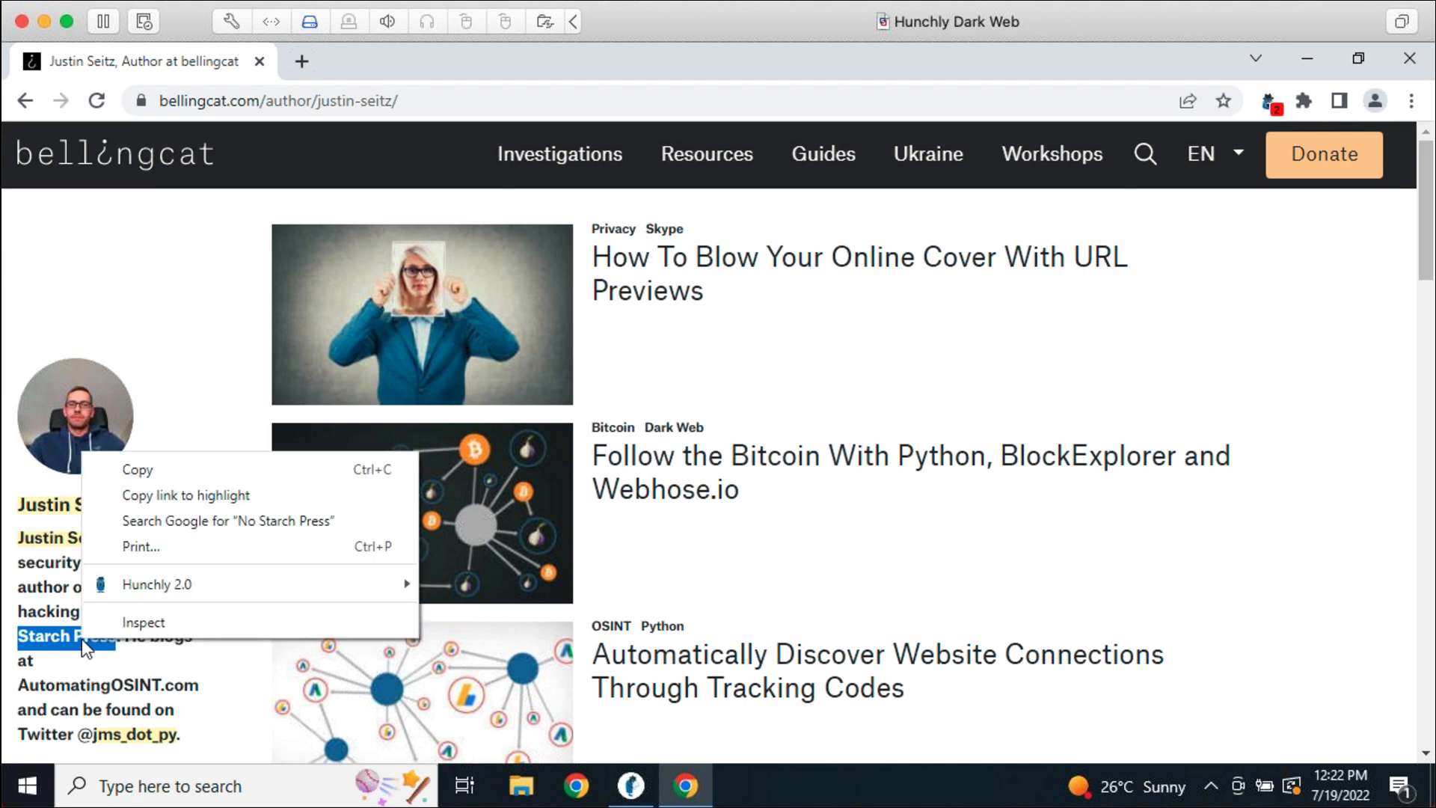
{"action": "mouse_move", "coordinate": [155, 591]}
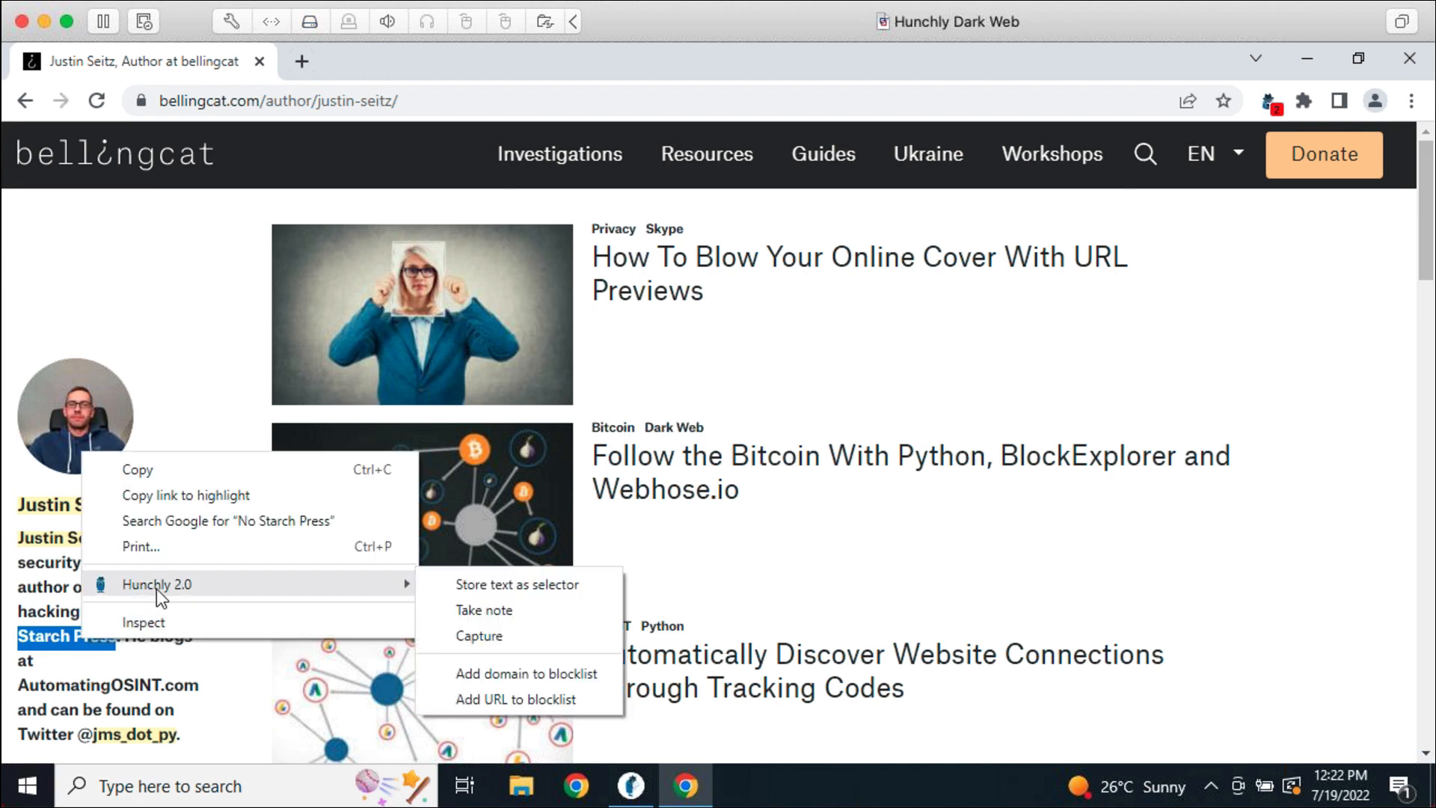
{"action": "left_click", "coordinate": [540, 586]}
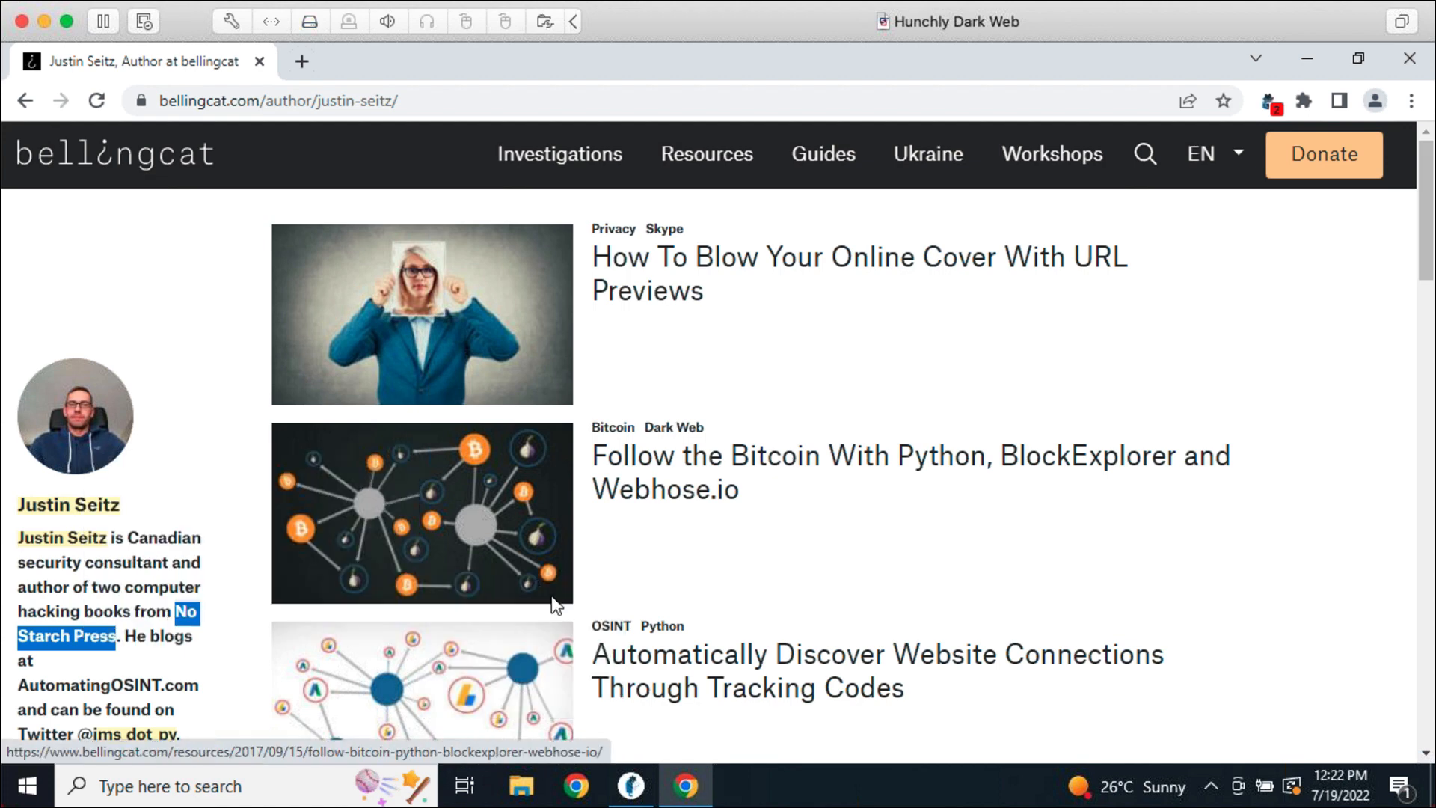
{"action": "mouse_move", "coordinate": [656, 801]}
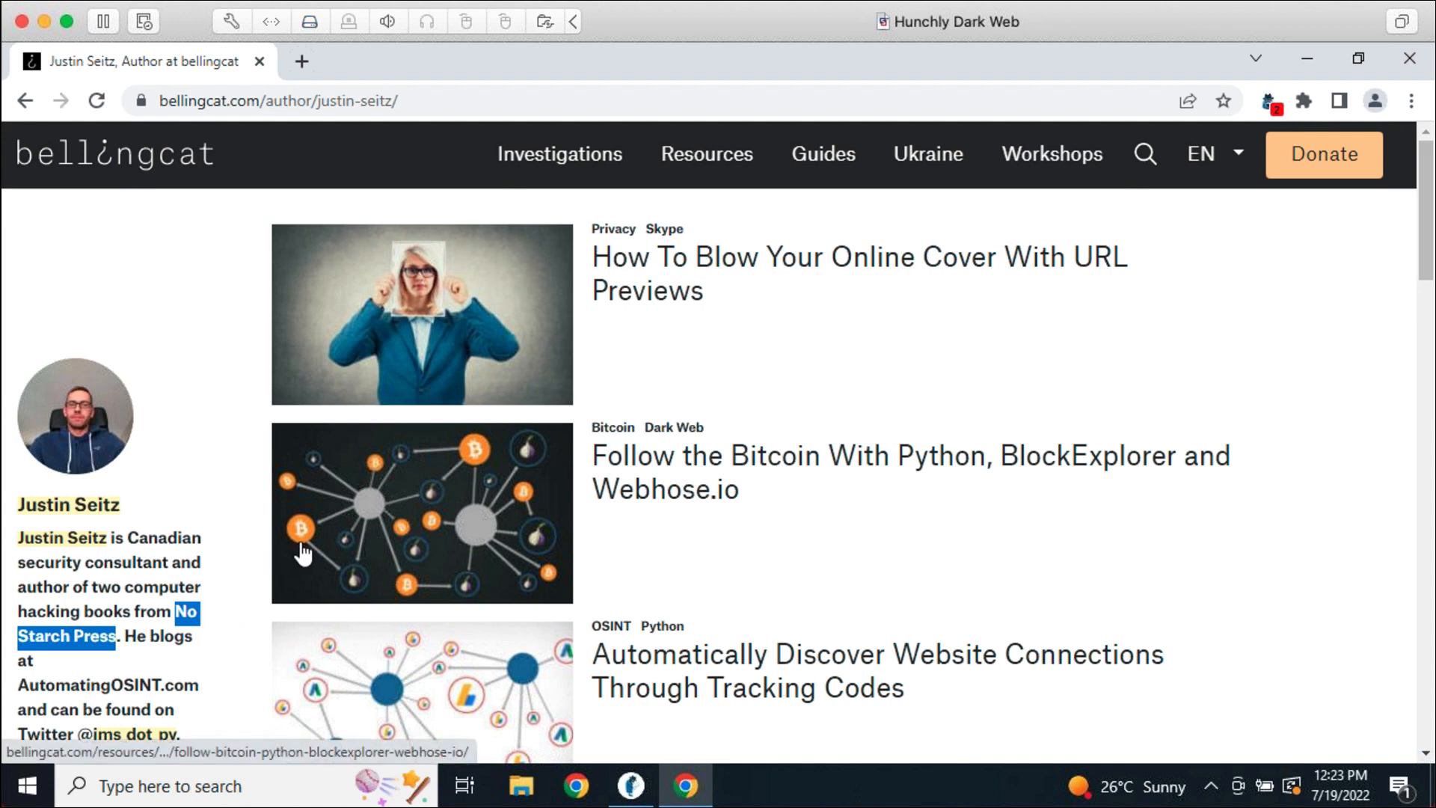
Filter Hunchly History to the three pages matching the author-name selector, then remove the filter
{"action": "left_click", "coordinate": [653, 793]}
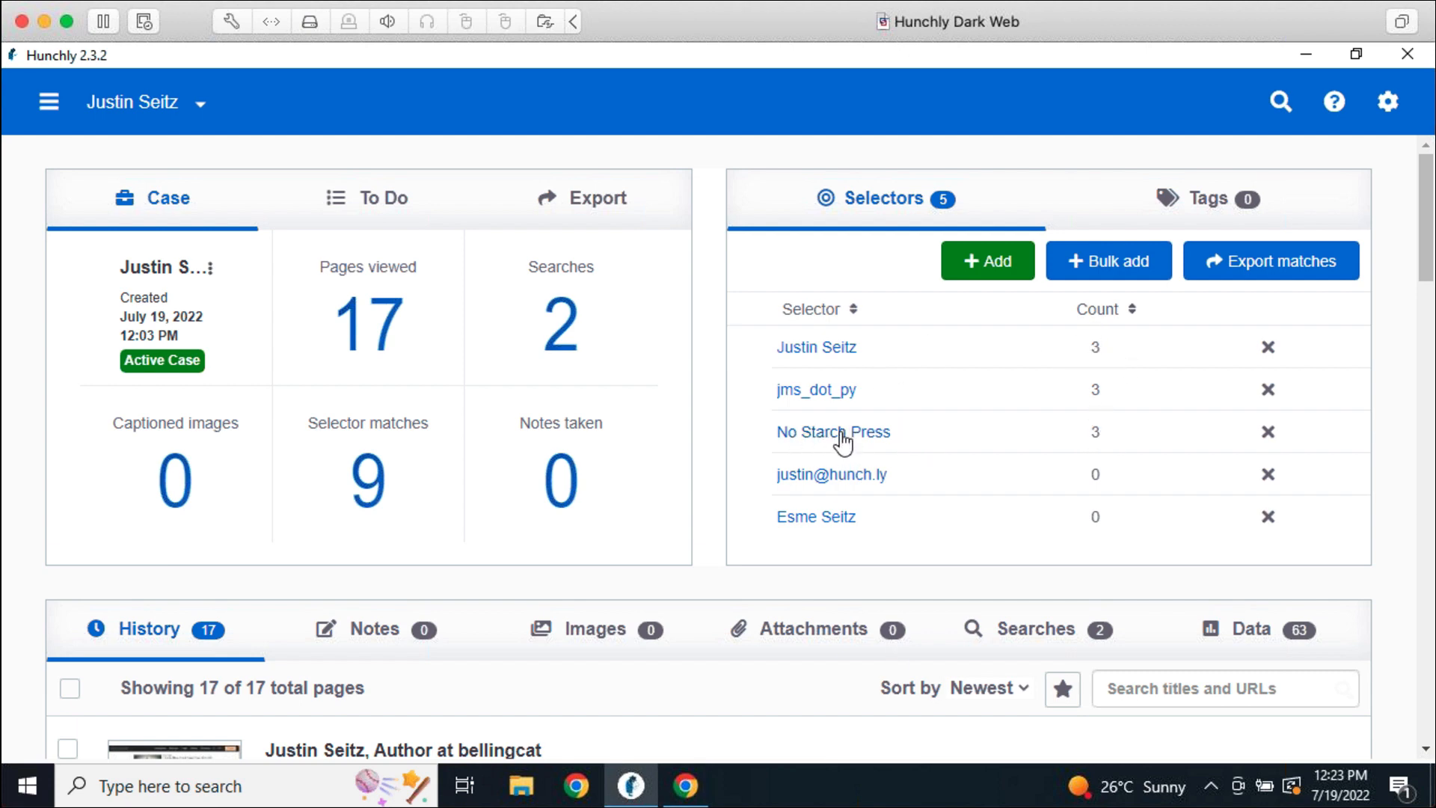
{"action": "left_click", "coordinate": [823, 348]}
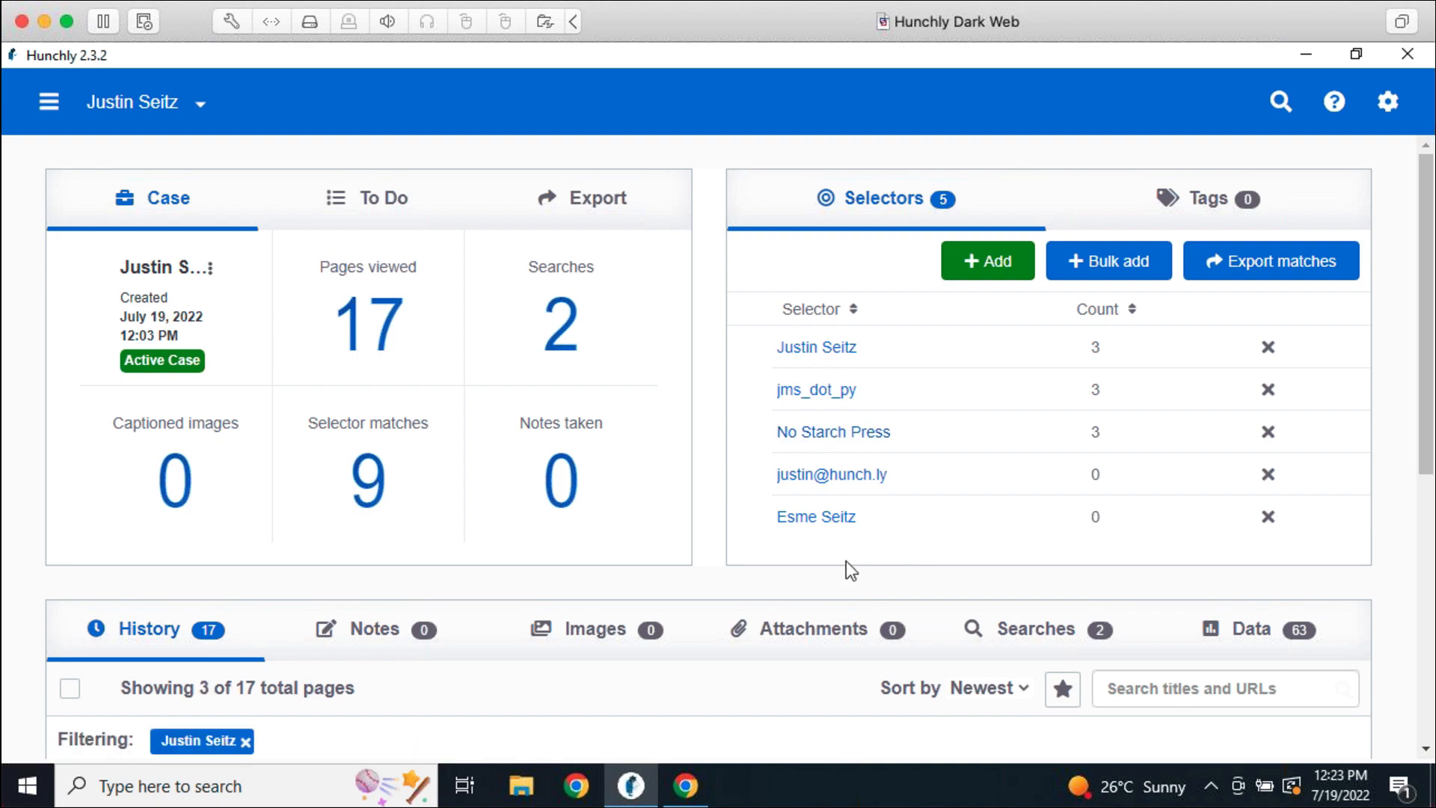
{"action": "scroll", "coordinate": [841, 572], "scroll_direction": "down", "scroll_amount": 3}
{"action": "scroll", "coordinate": [688, 576], "scroll_direction": "down", "scroll_amount": 3}
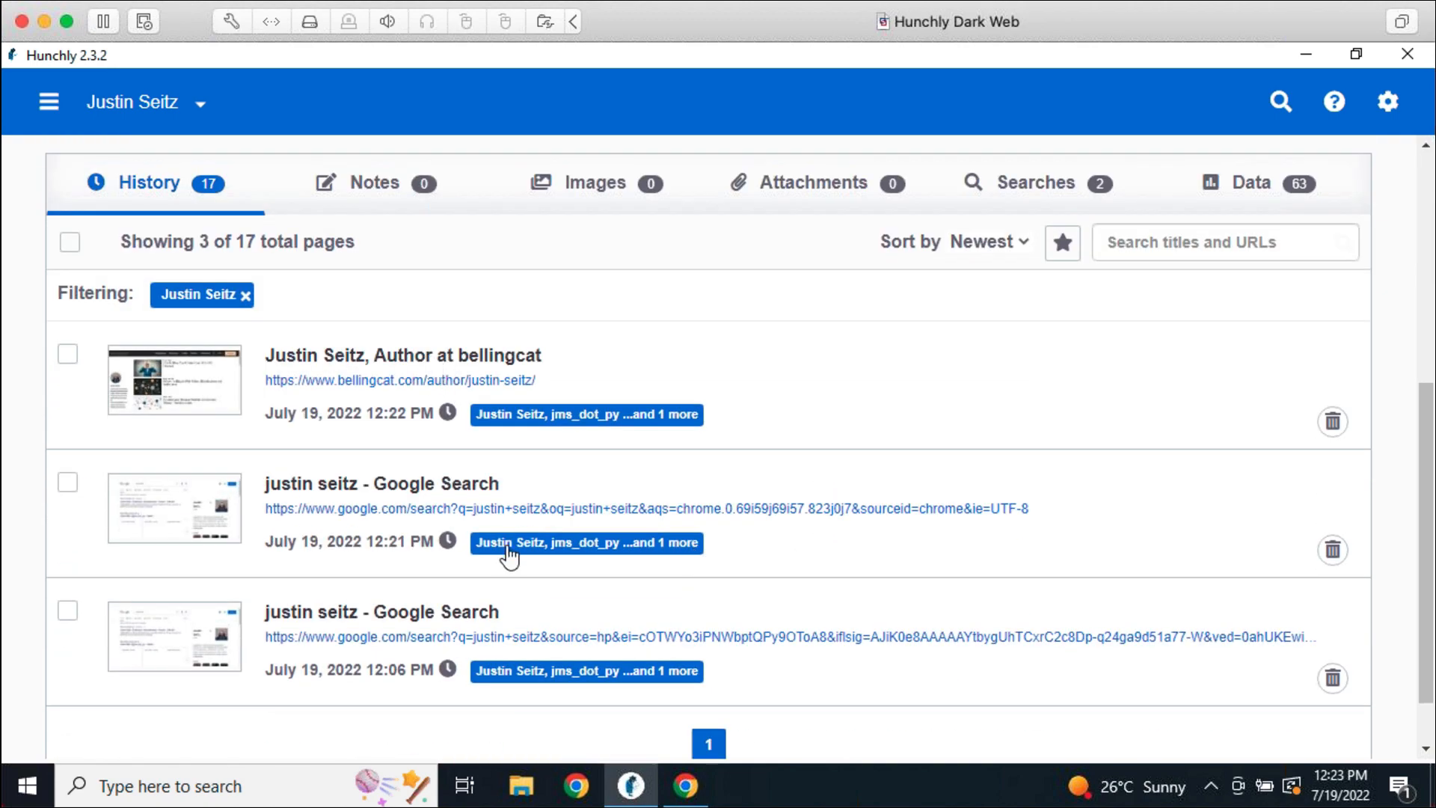
{"action": "scroll", "coordinate": [815, 703], "scroll_direction": "up", "scroll_amount": 6}
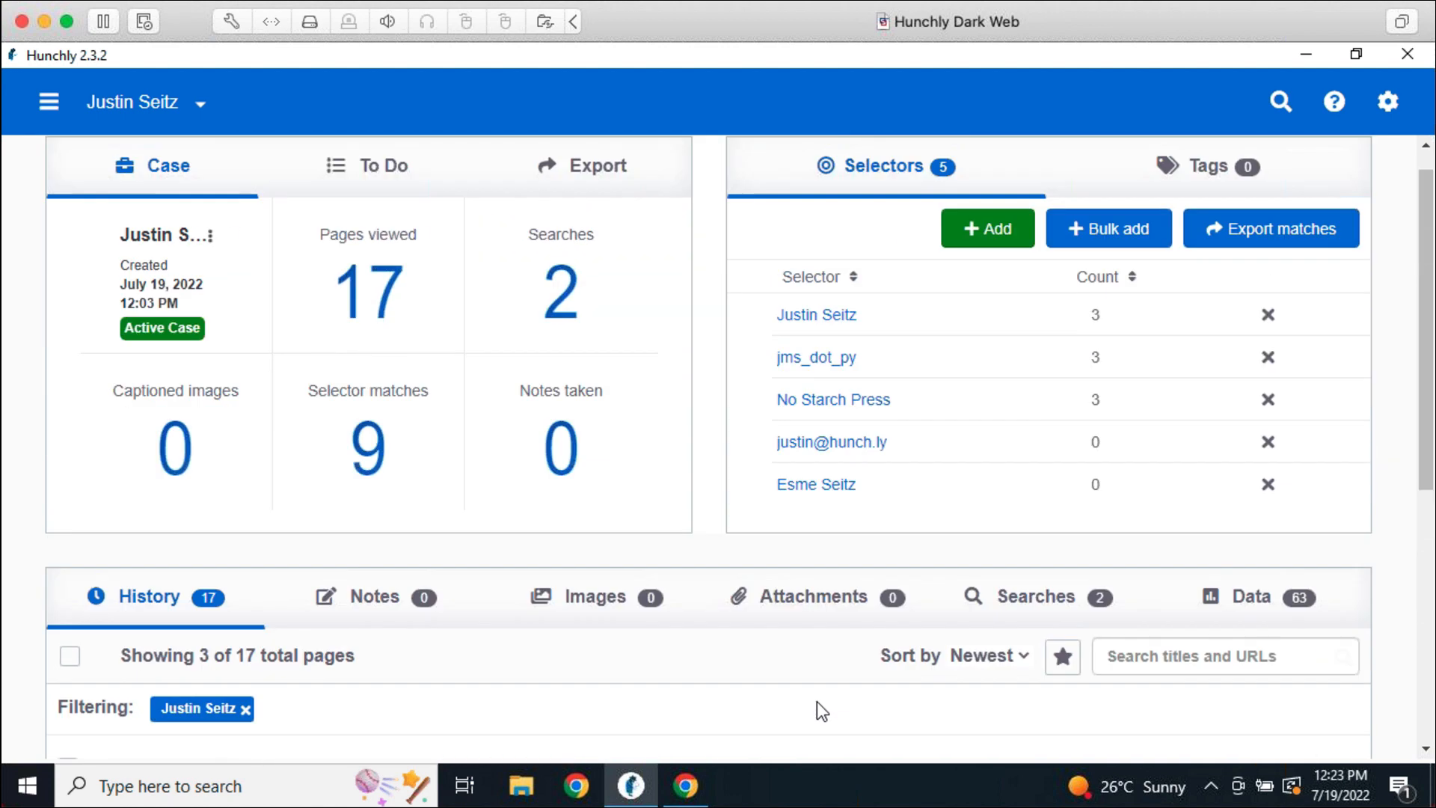
{"action": "left_click", "coordinate": [246, 742]}
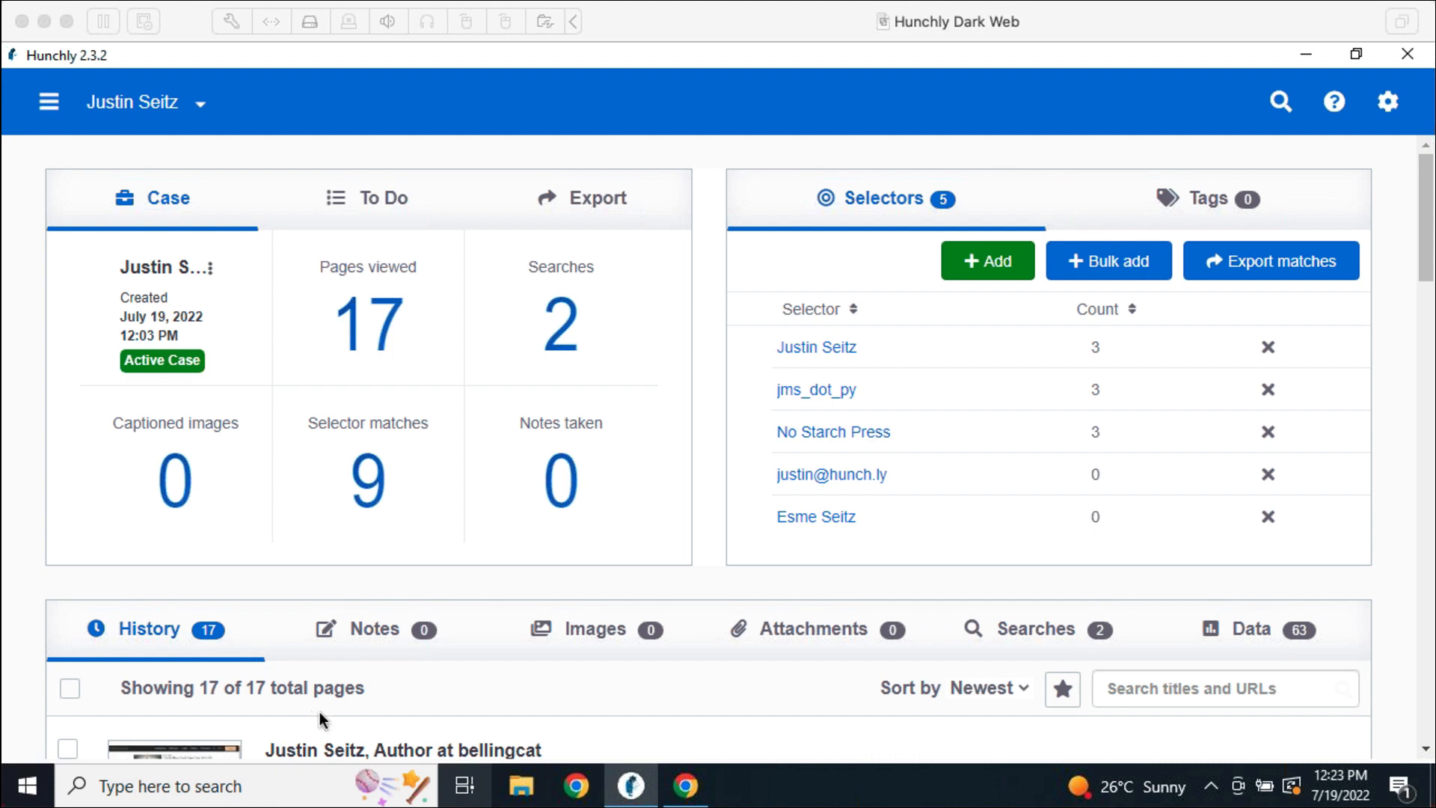
{"action": "left_click", "coordinate": [730, 578]}
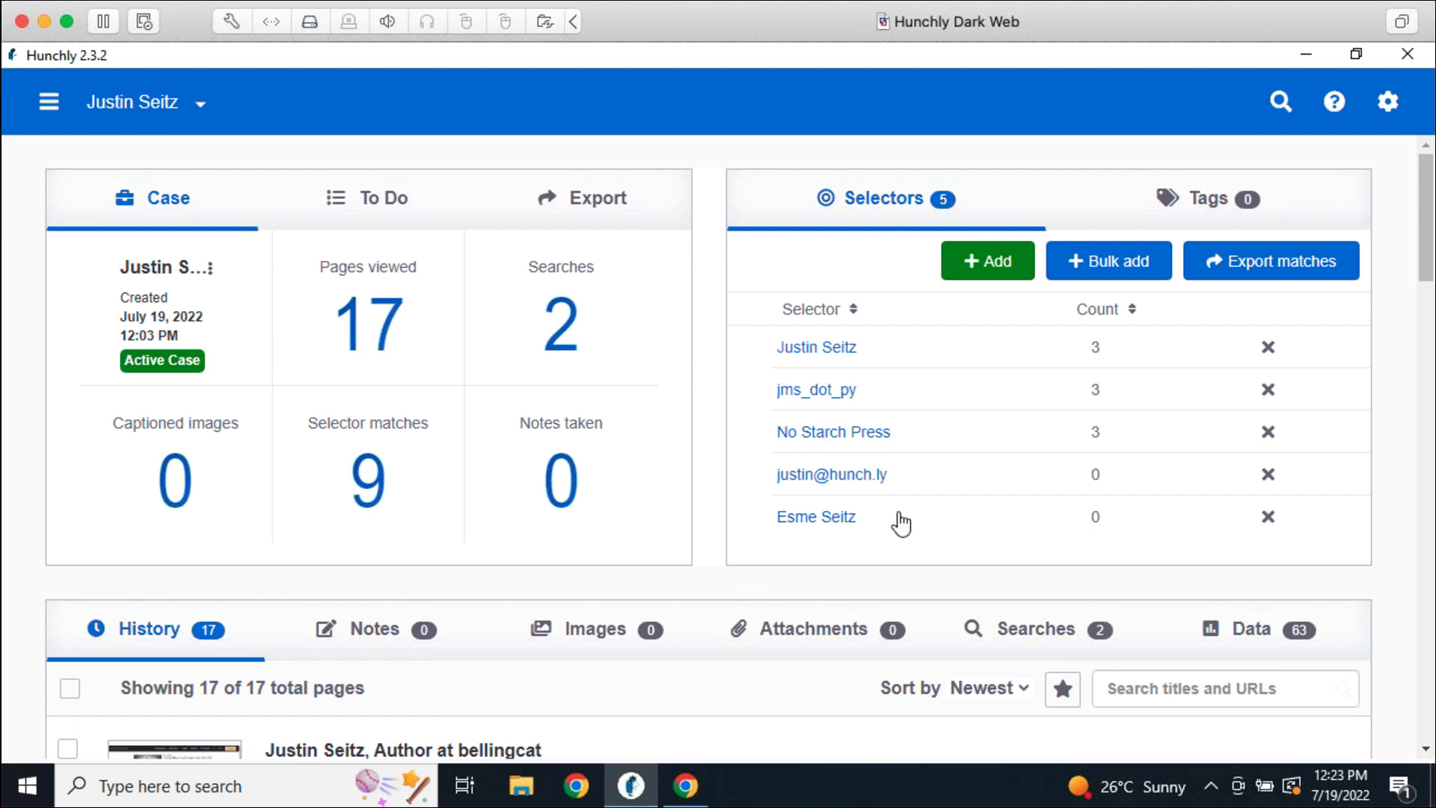
{"action": "left_click", "coordinate": [1098, 264]}
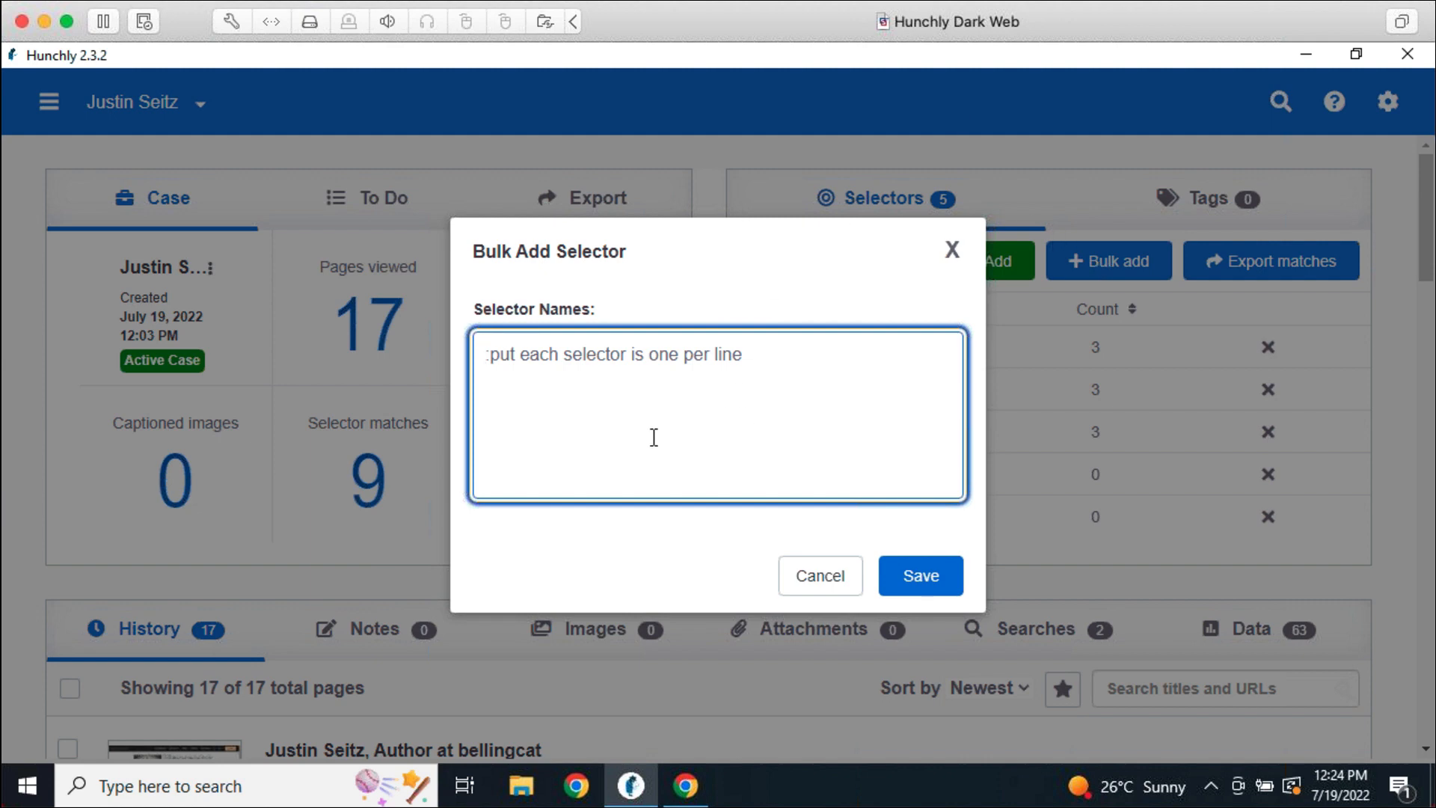
{"action": "type", "text": "1.2.3.4 "}
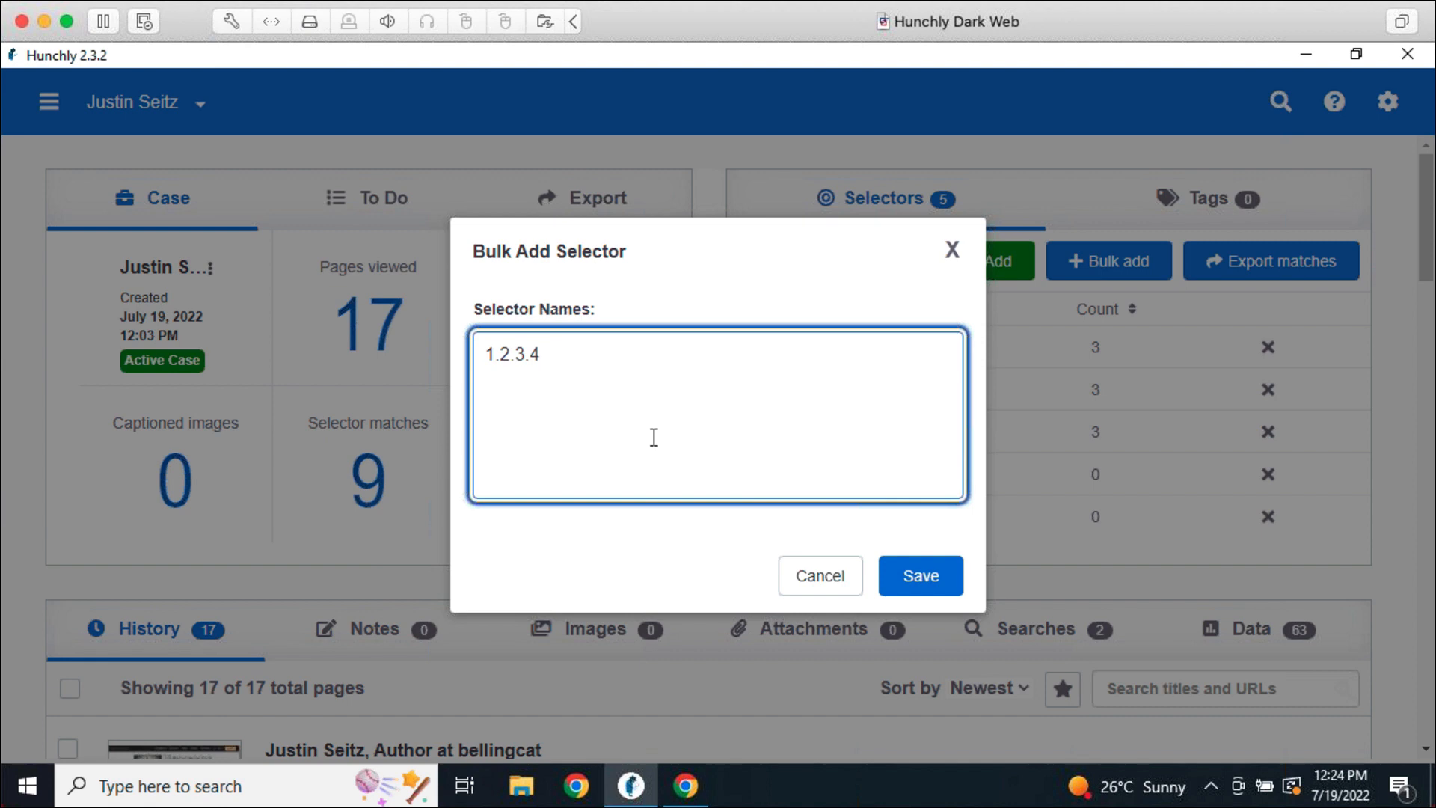
{"action": "type", "text": "google.com"}
{"action": "key", "text": "Return"}
{"action": "type", "text": "Nobelium"}
{"action": "key", "text": "Return"}
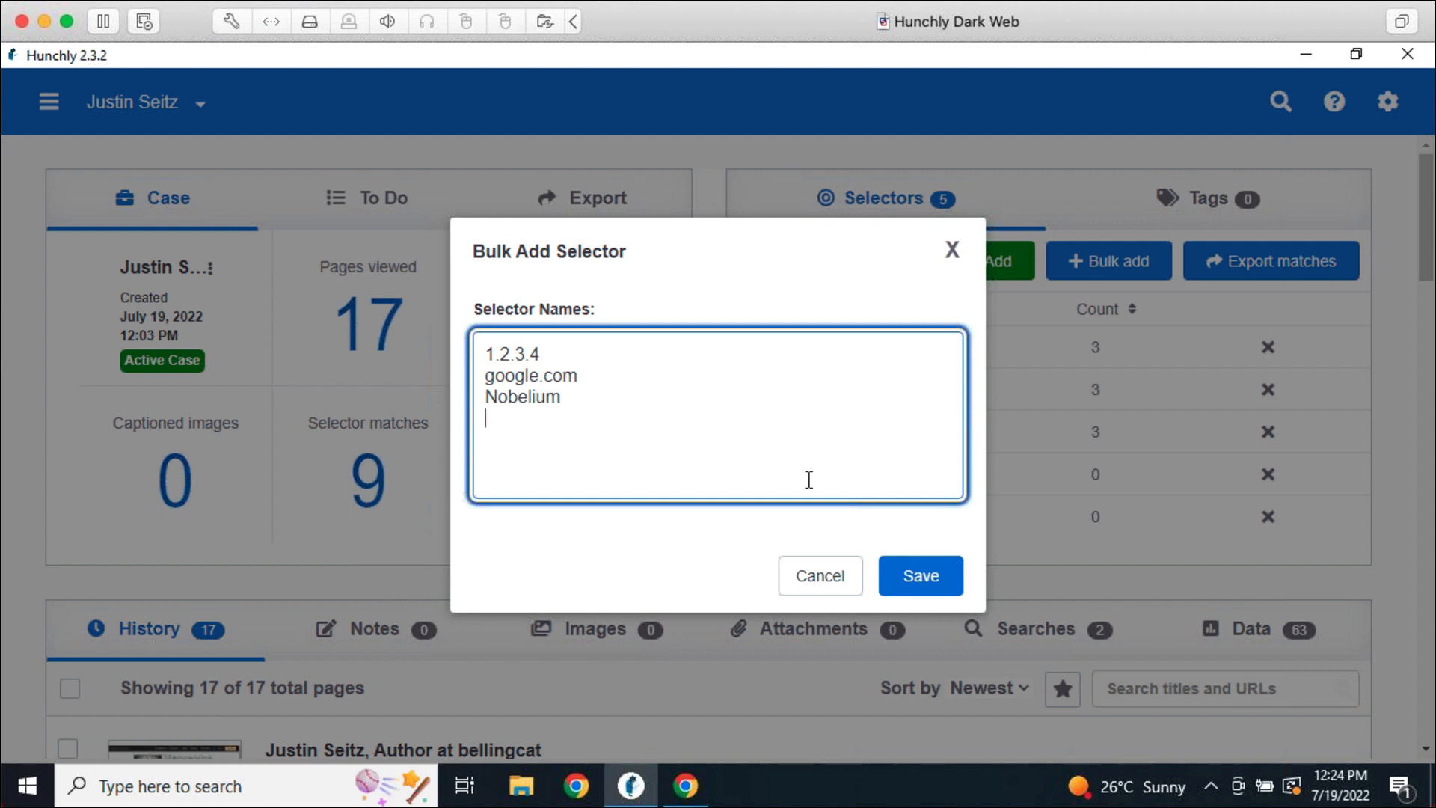
{"action": "left_click", "coordinate": [810, 576]}
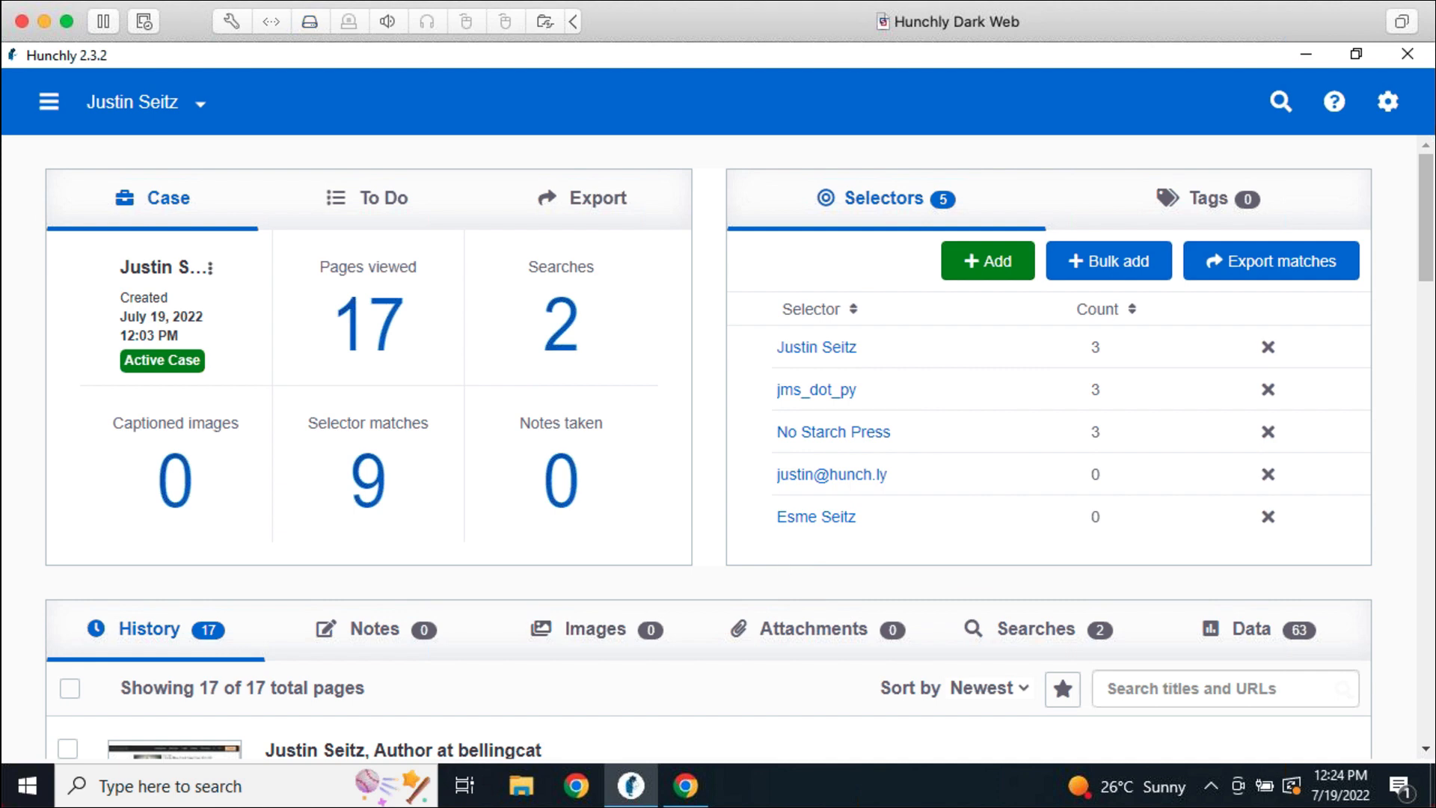
Close the Windows search panel and switch back to Chrome's bellingcat author page
{"action": "mouse_move", "coordinate": [394, 786]}
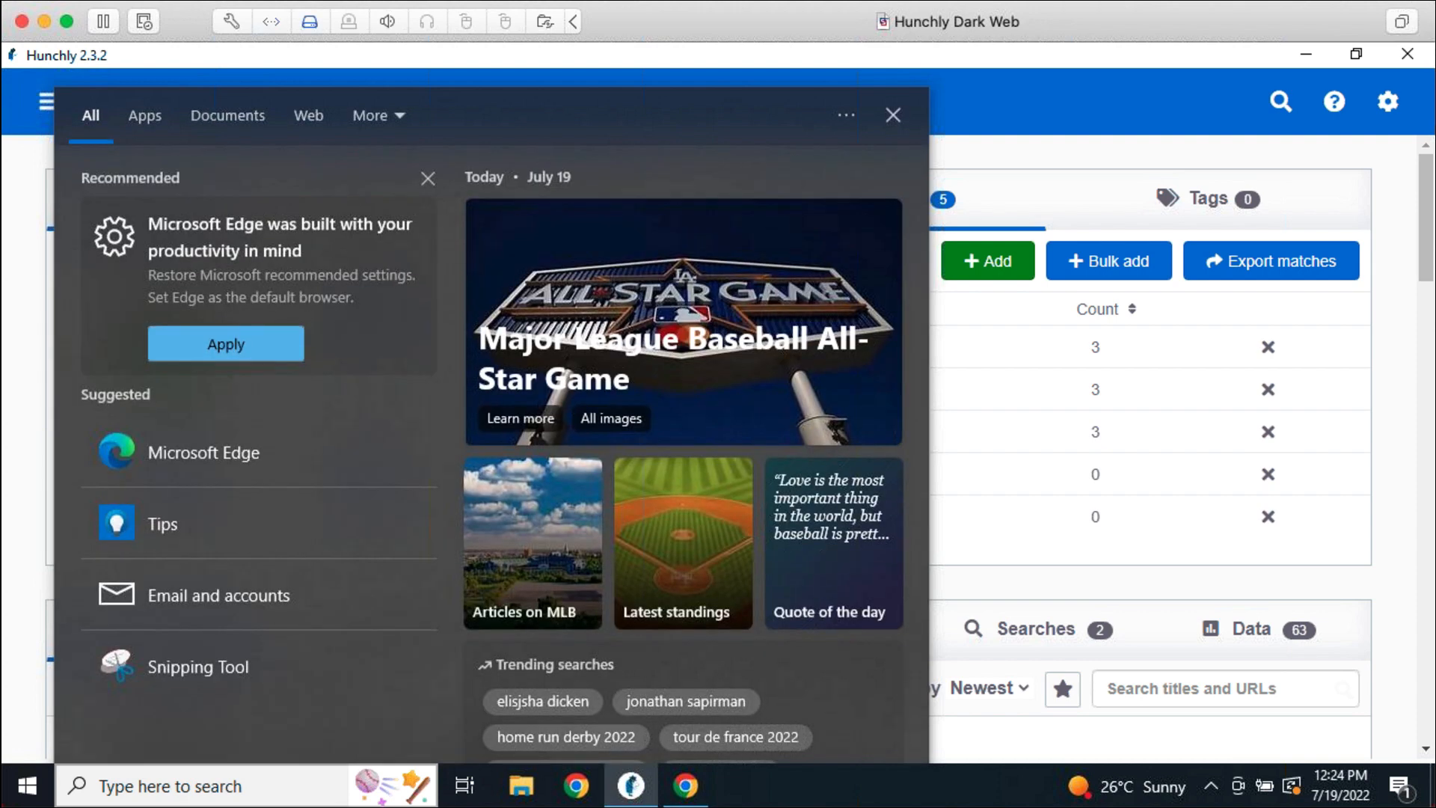
{"action": "left_click", "coordinate": [1279, 570]}
{"action": "mouse_move", "coordinate": [630, 785]}
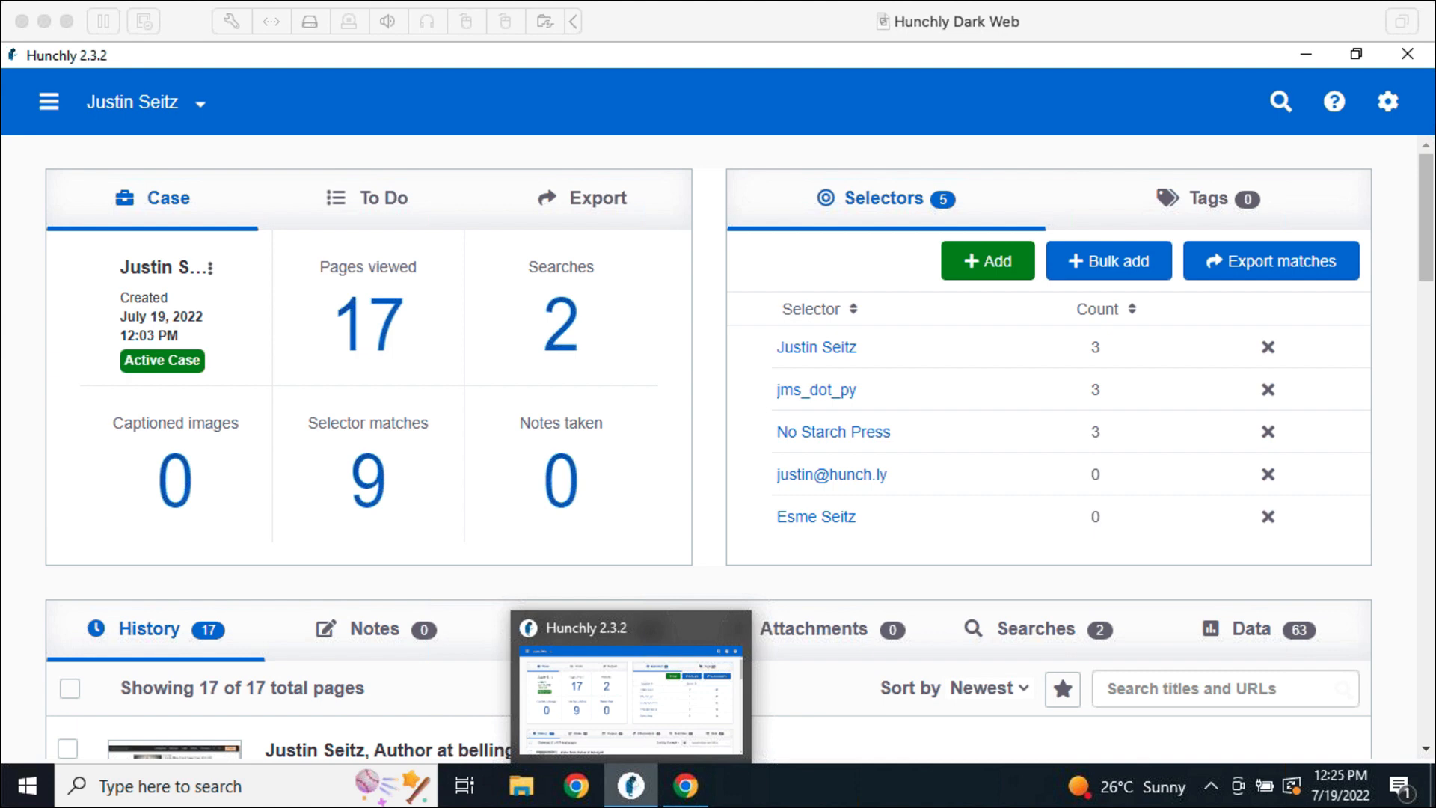
{"action": "left_click", "coordinate": [693, 799]}
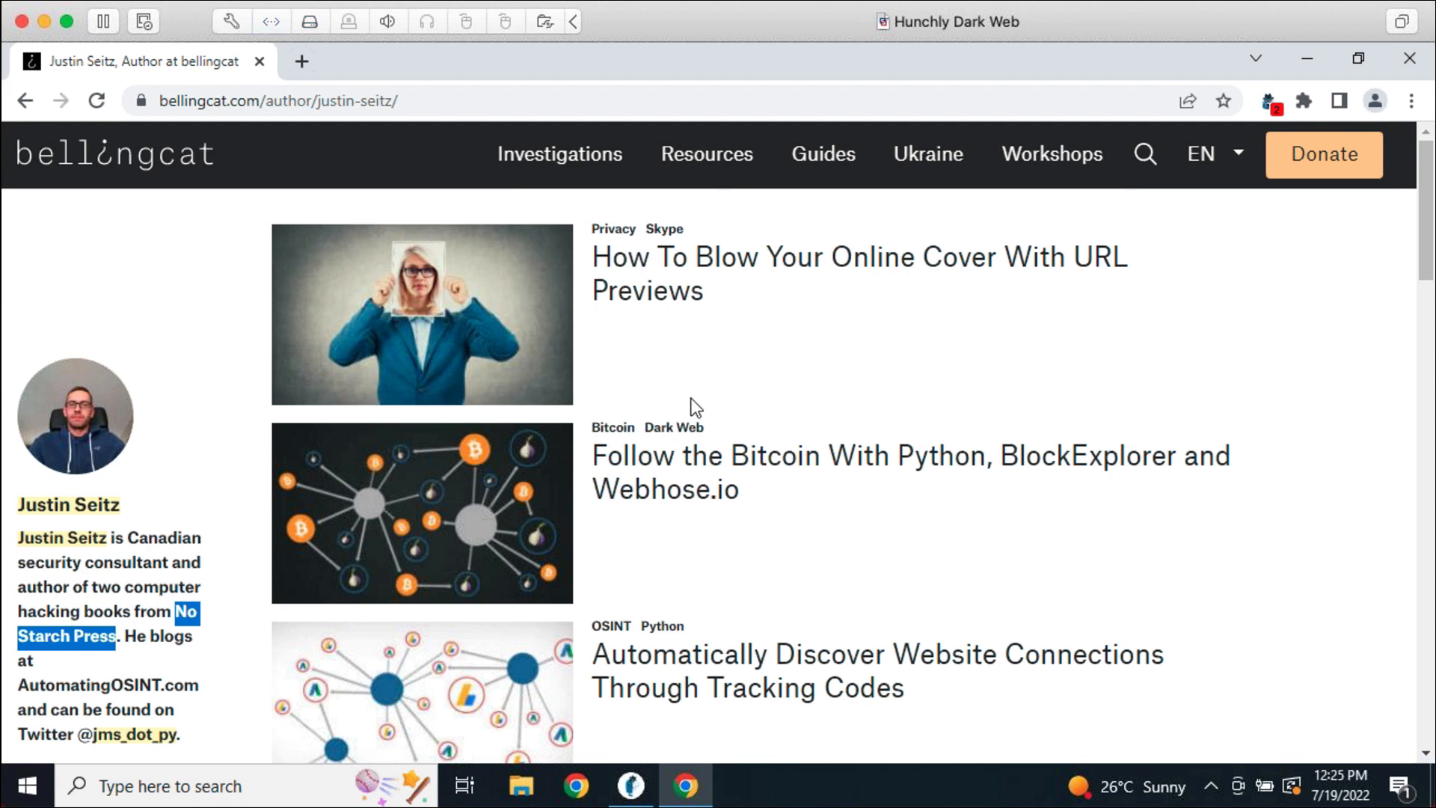
Open the 'How To Blow Your Online Cover With URL Previews' article in a new tab
{"action": "left_click", "coordinate": [727, 349]}
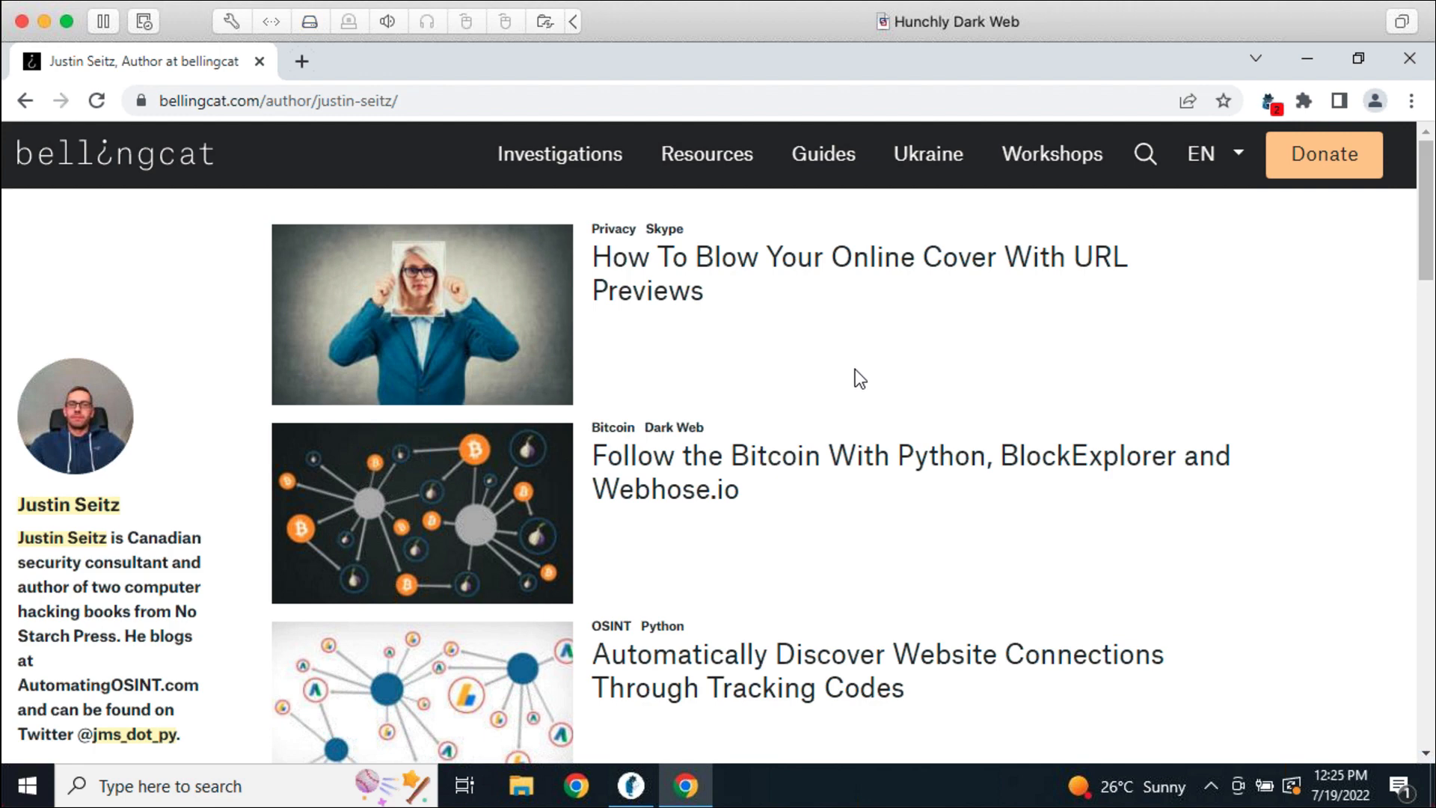
{"action": "right_click", "coordinate": [649, 283]}
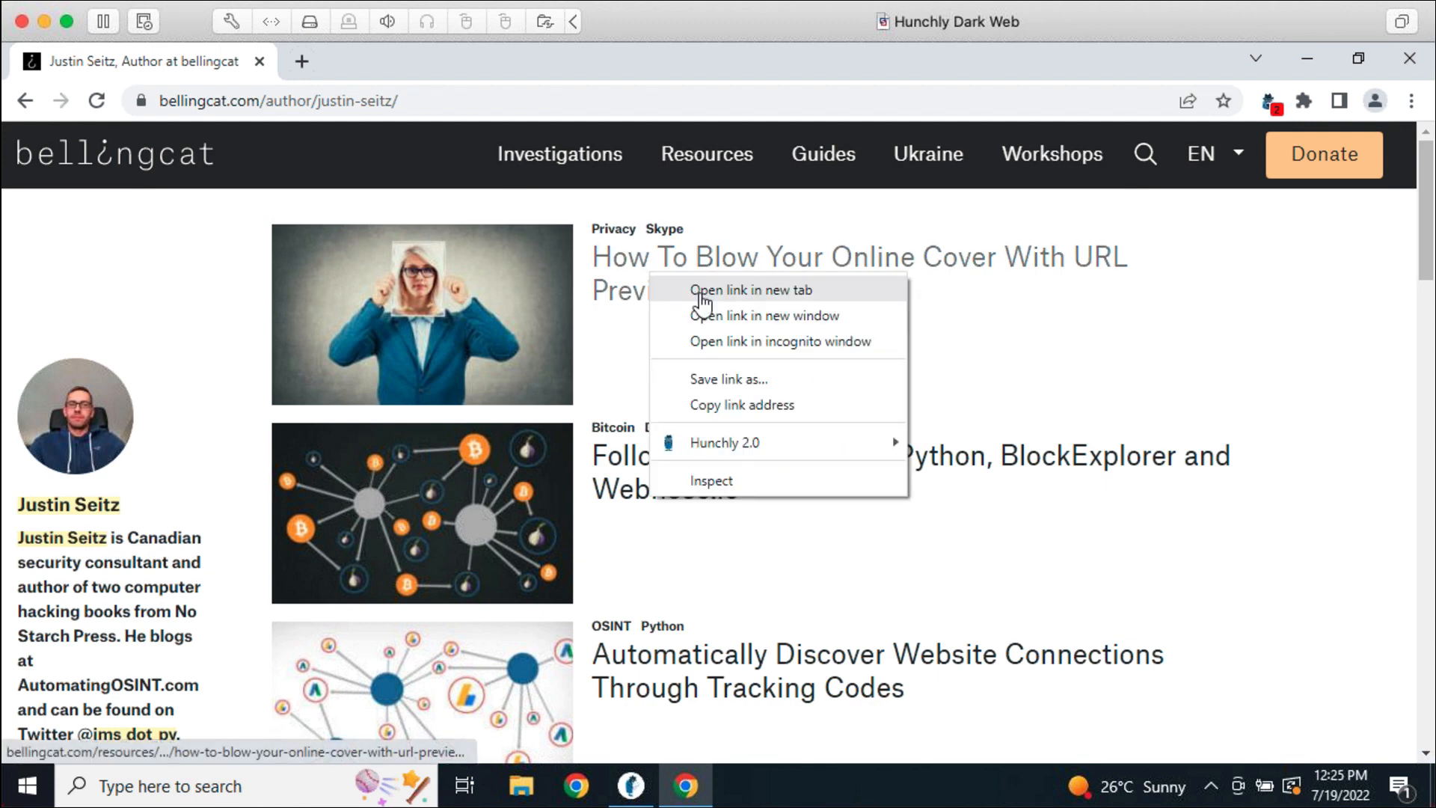
{"action": "left_click", "coordinate": [694, 294]}
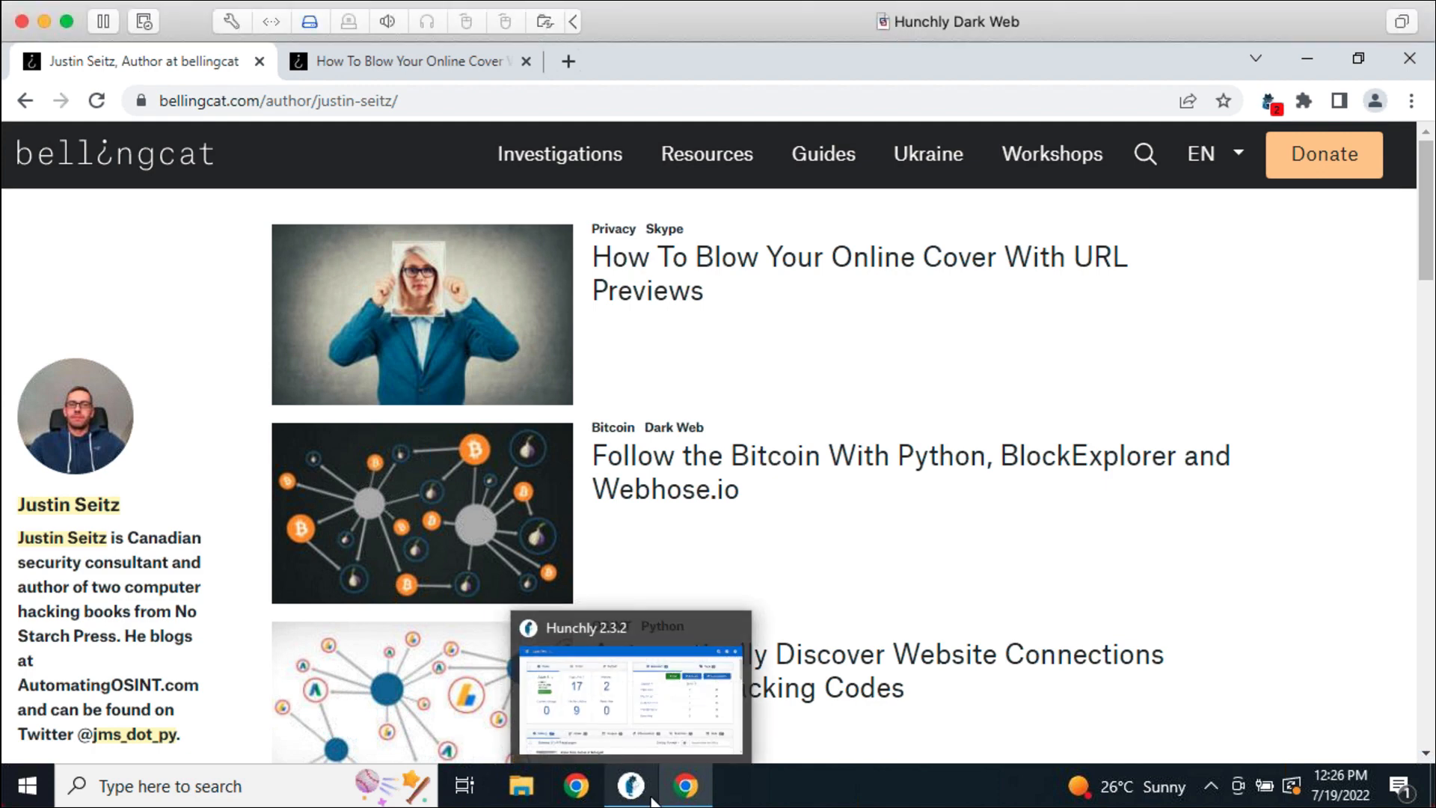
On the Hunchly dashboard, draft the selector 'You would need an exact match', then cancel it
{"action": "left_click", "coordinate": [632, 695]}
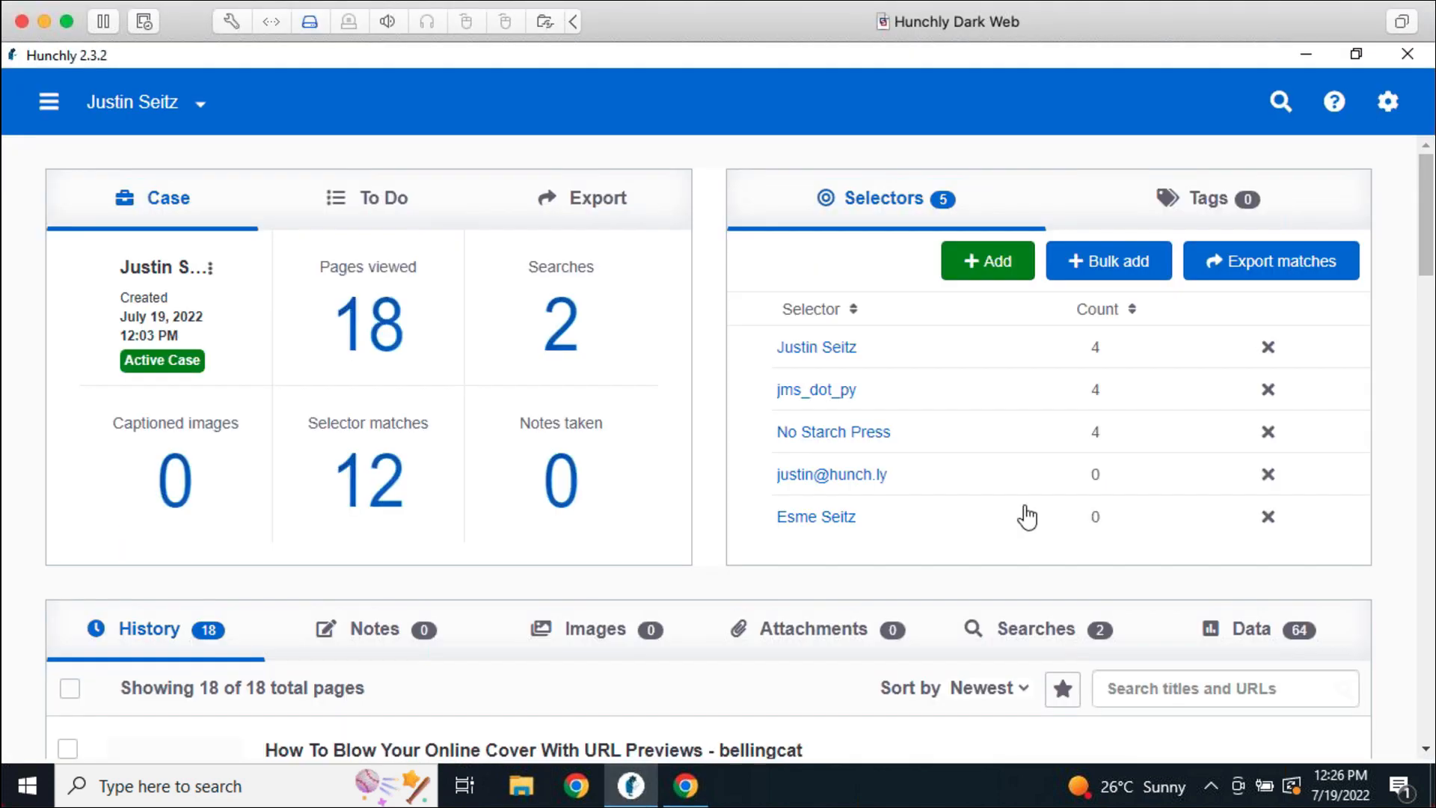
{"action": "left_click", "coordinate": [1001, 277]}
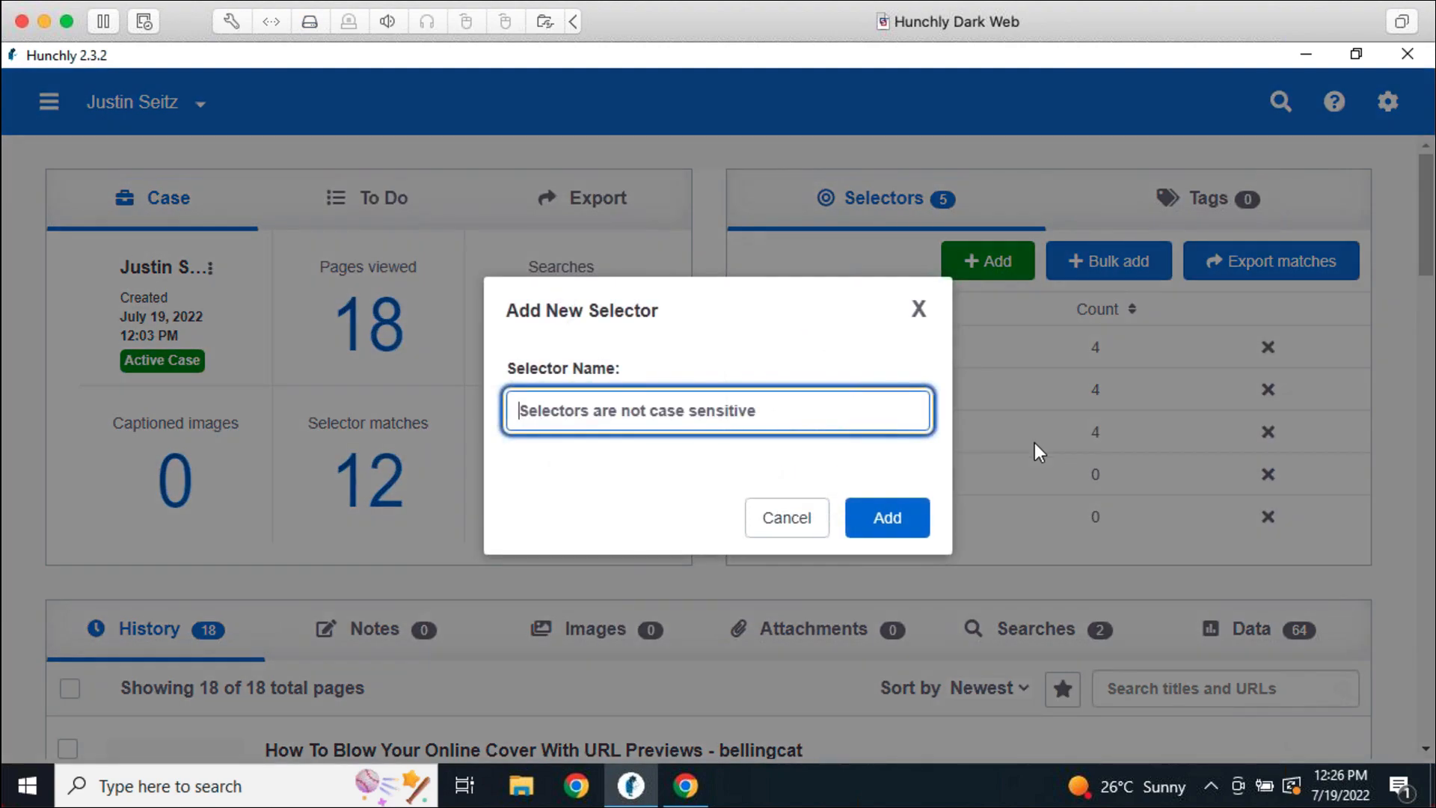
{"action": "type", "text": "You would nee"}
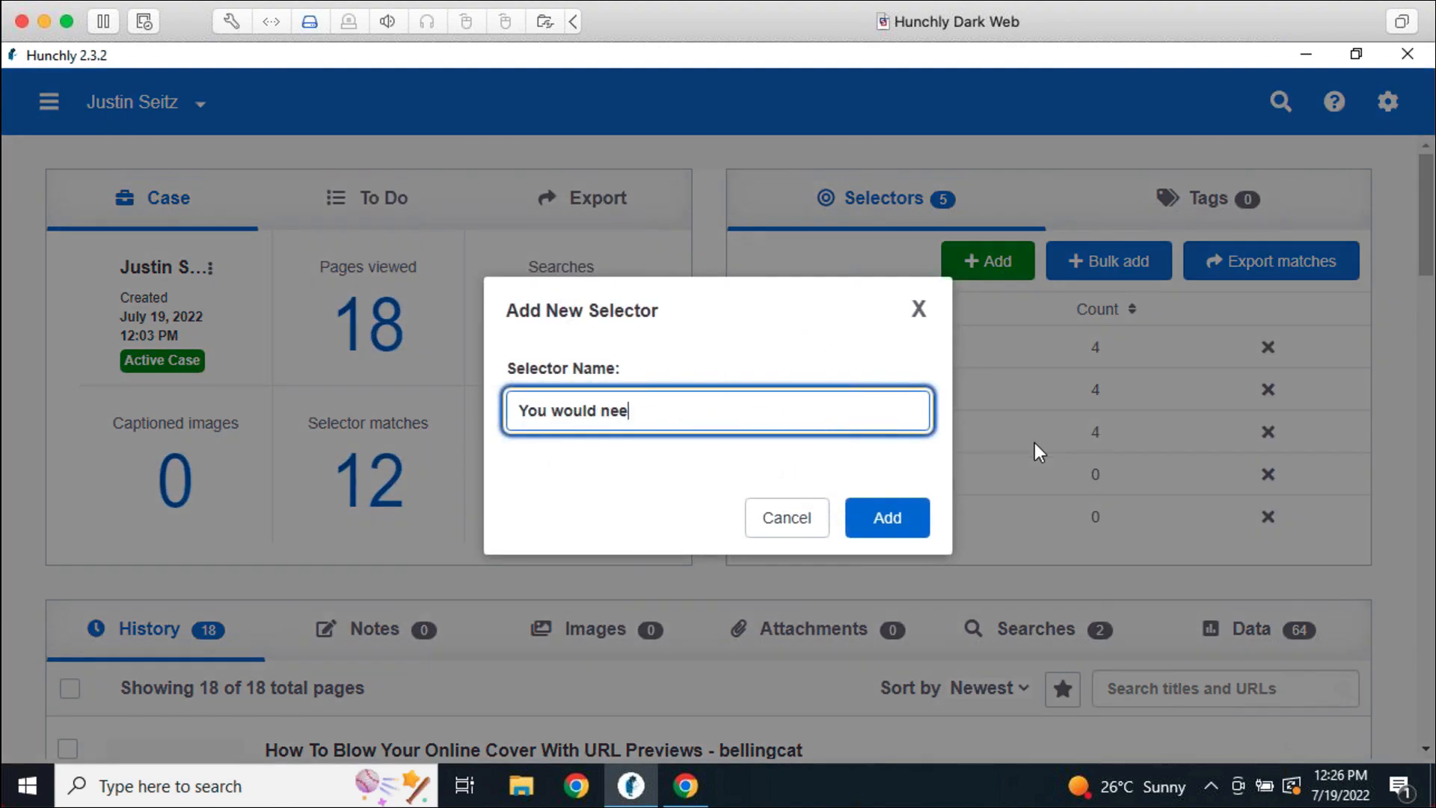
{"action": "type", "text": "d an exact matc"}
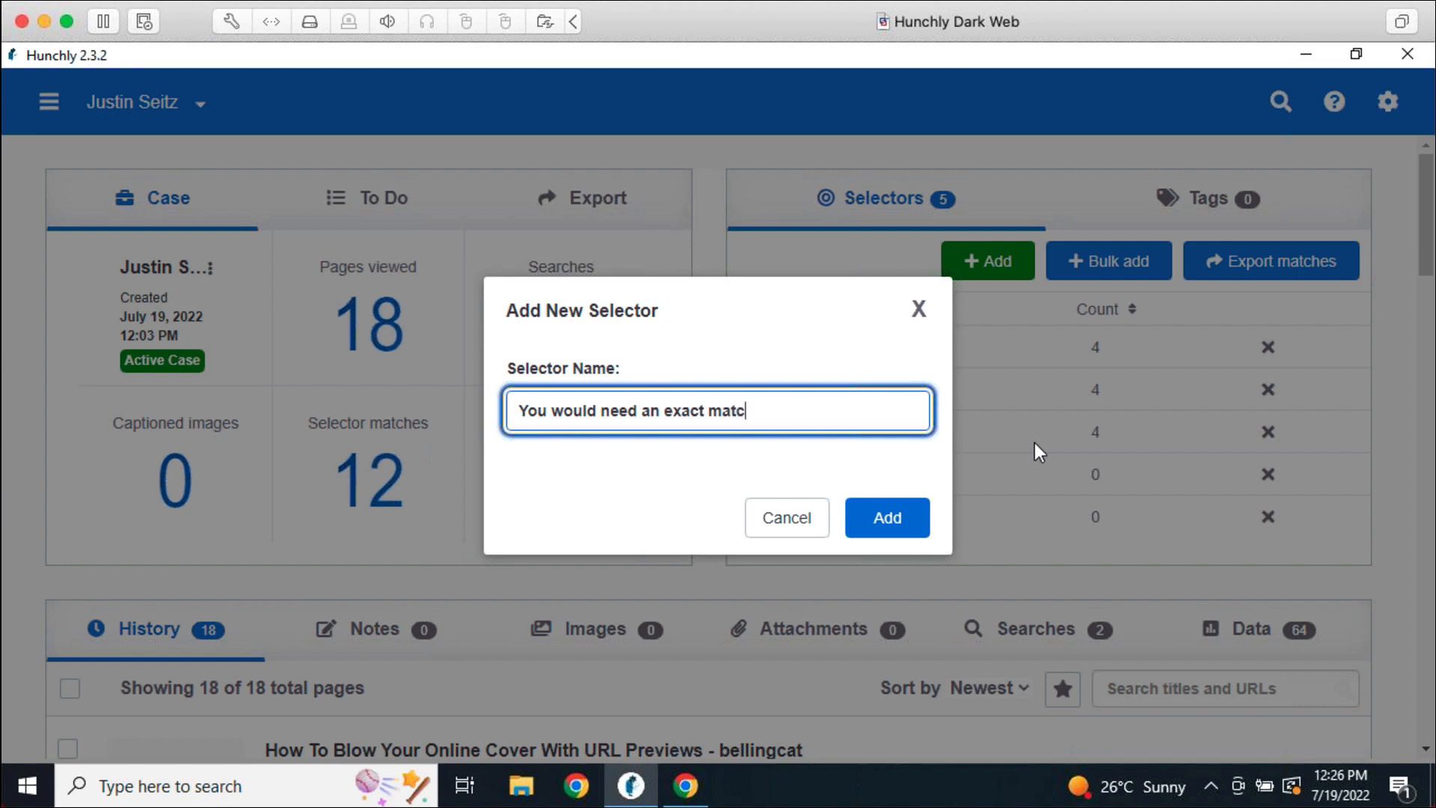
{"action": "type", "text": "h"}
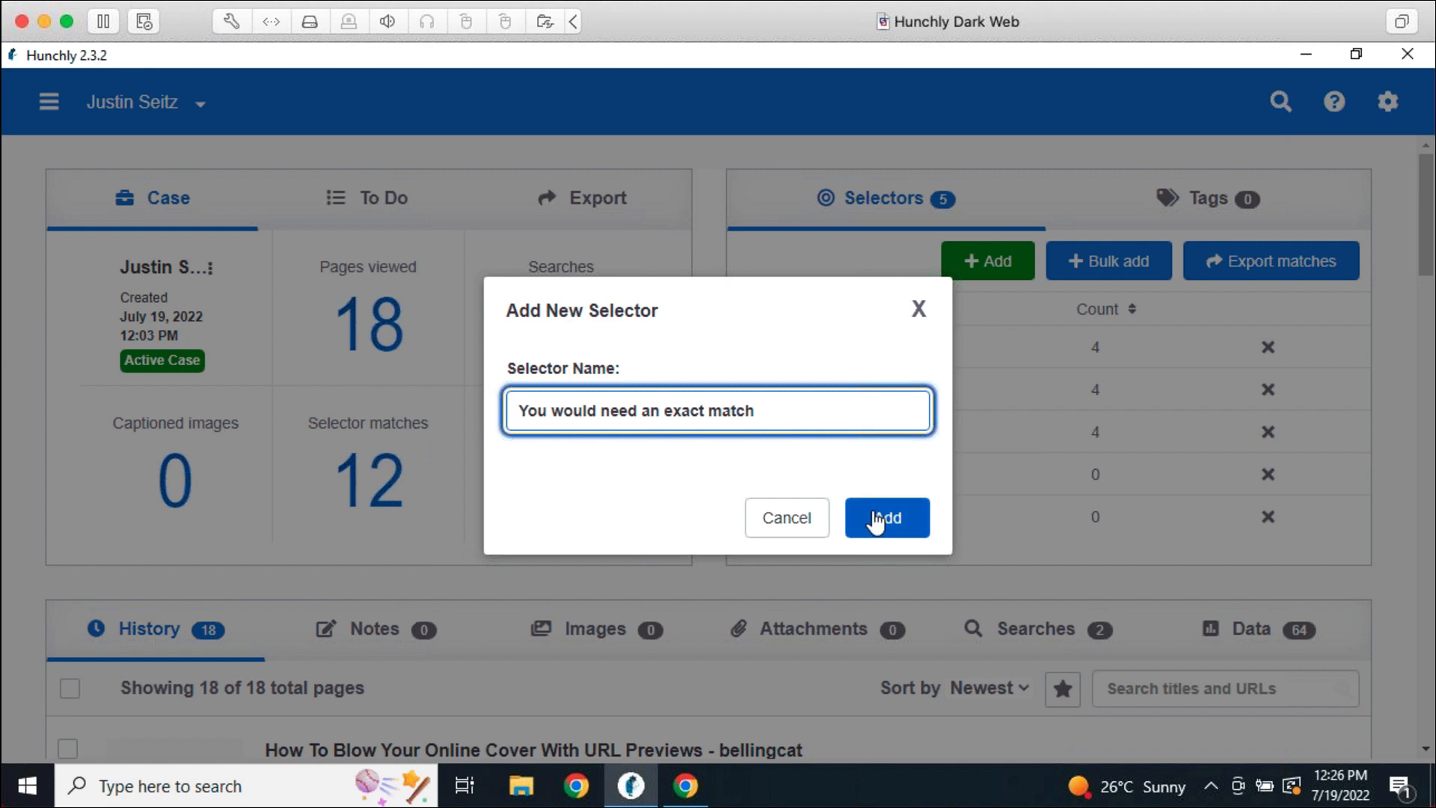
{"action": "left_click", "coordinate": [779, 517]}
{"action": "mouse_move", "coordinate": [630, 785]}
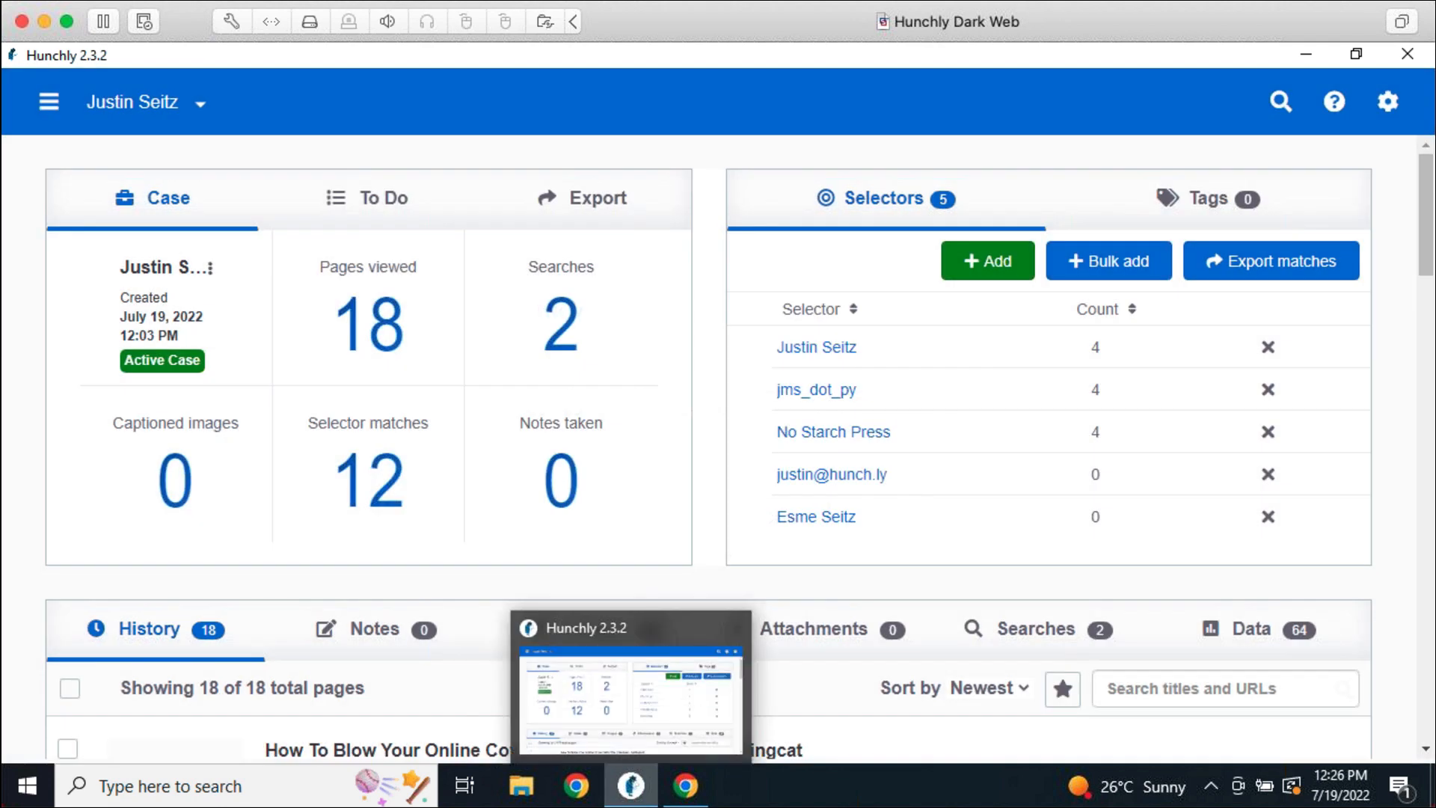
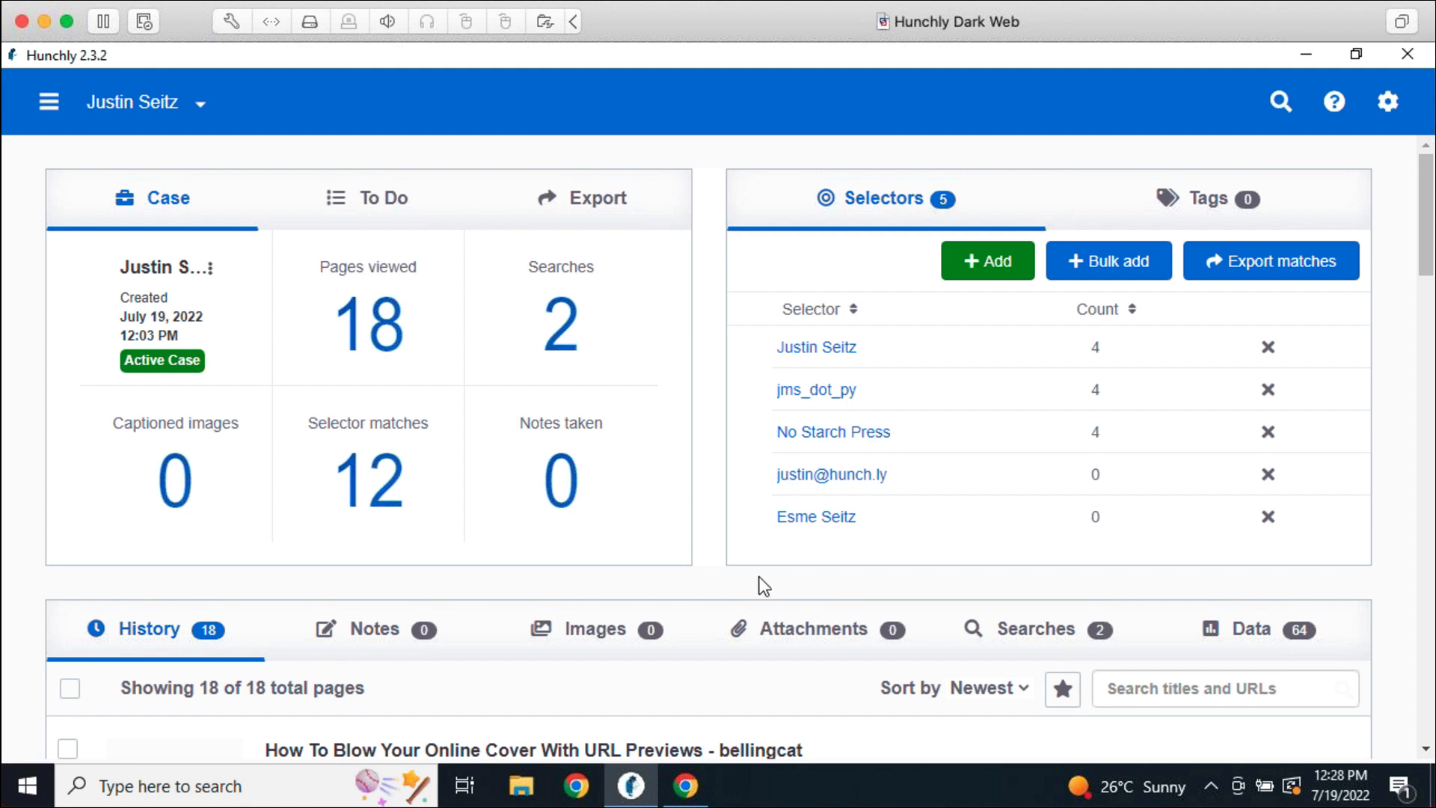
Bring the Hunchly case window forward and show its empty Tags list instead of Selectors
{"action": "mouse_move", "coordinate": [631, 786]}
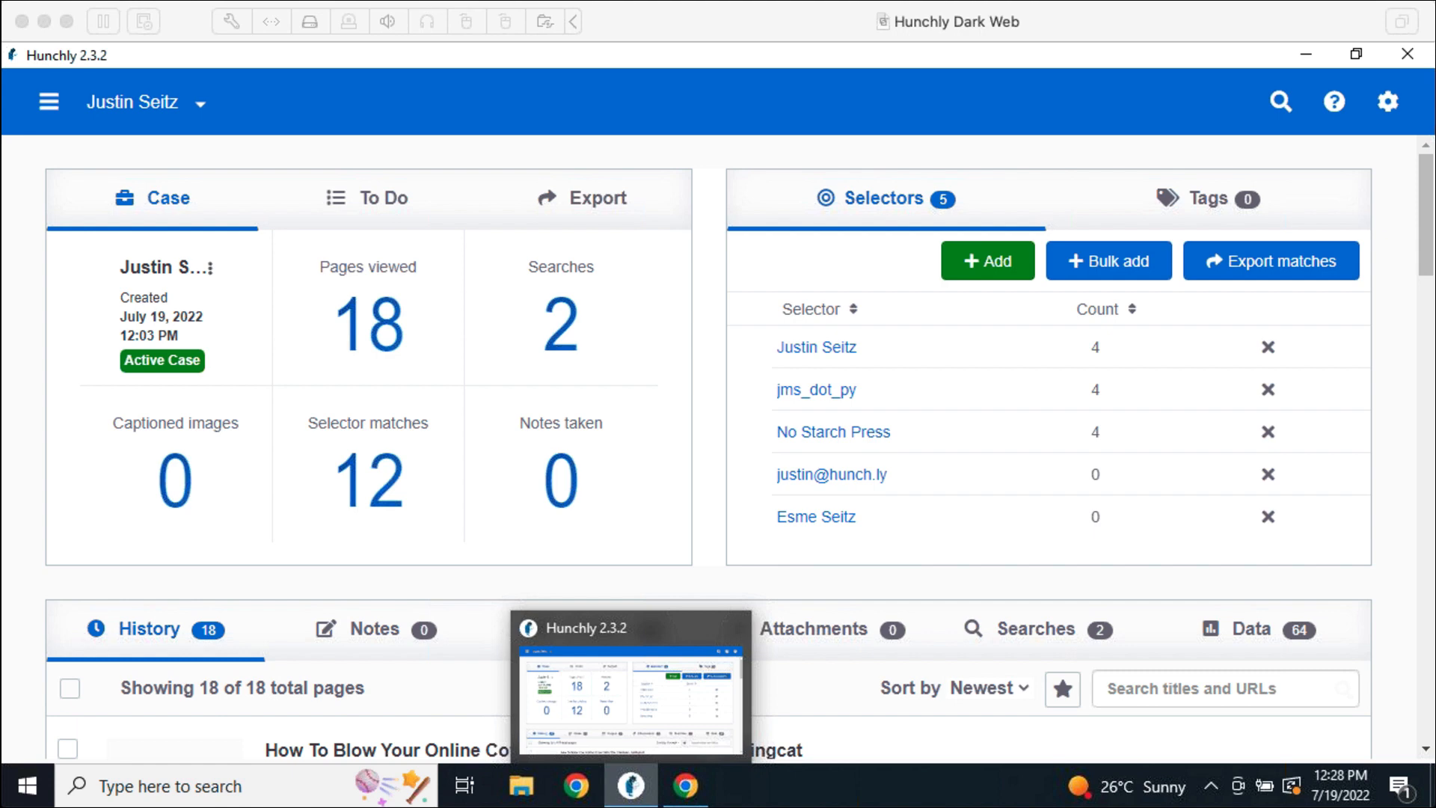
{"action": "left_click", "coordinate": [897, 799]}
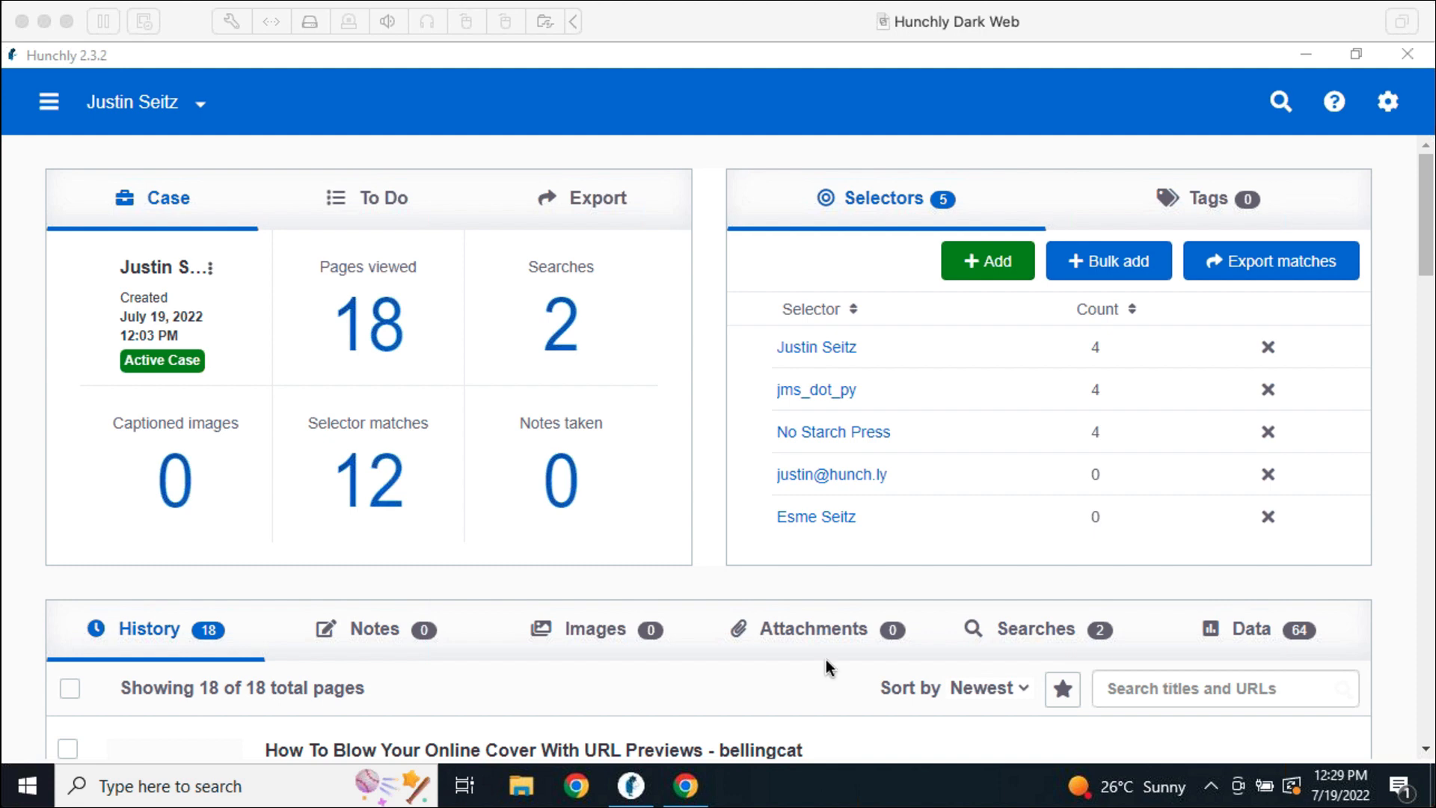
{"action": "left_click", "coordinate": [1218, 182]}
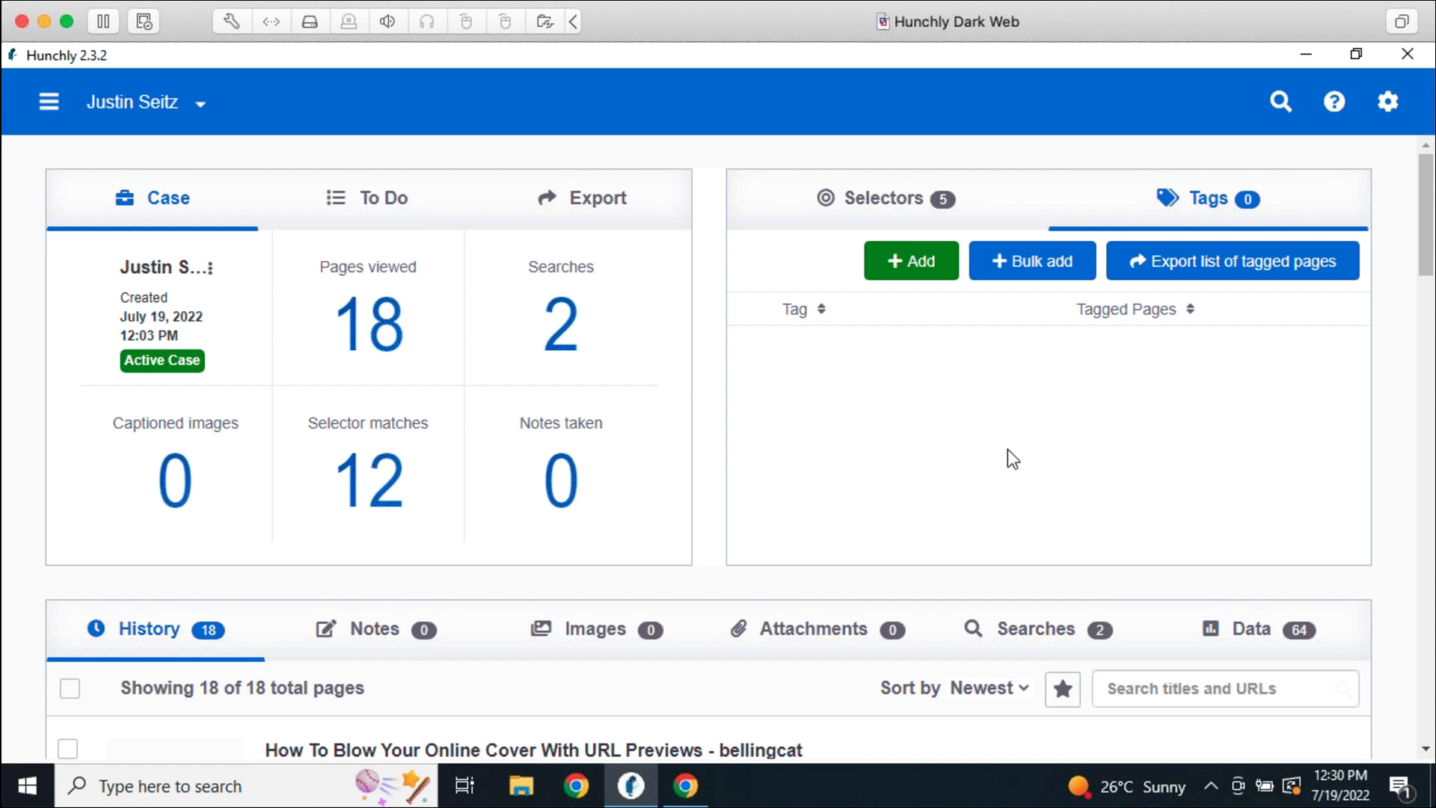
Create the case tags 'Social Media' and 'Hacking' with +Add
{"action": "left_click", "coordinate": [895, 266]}
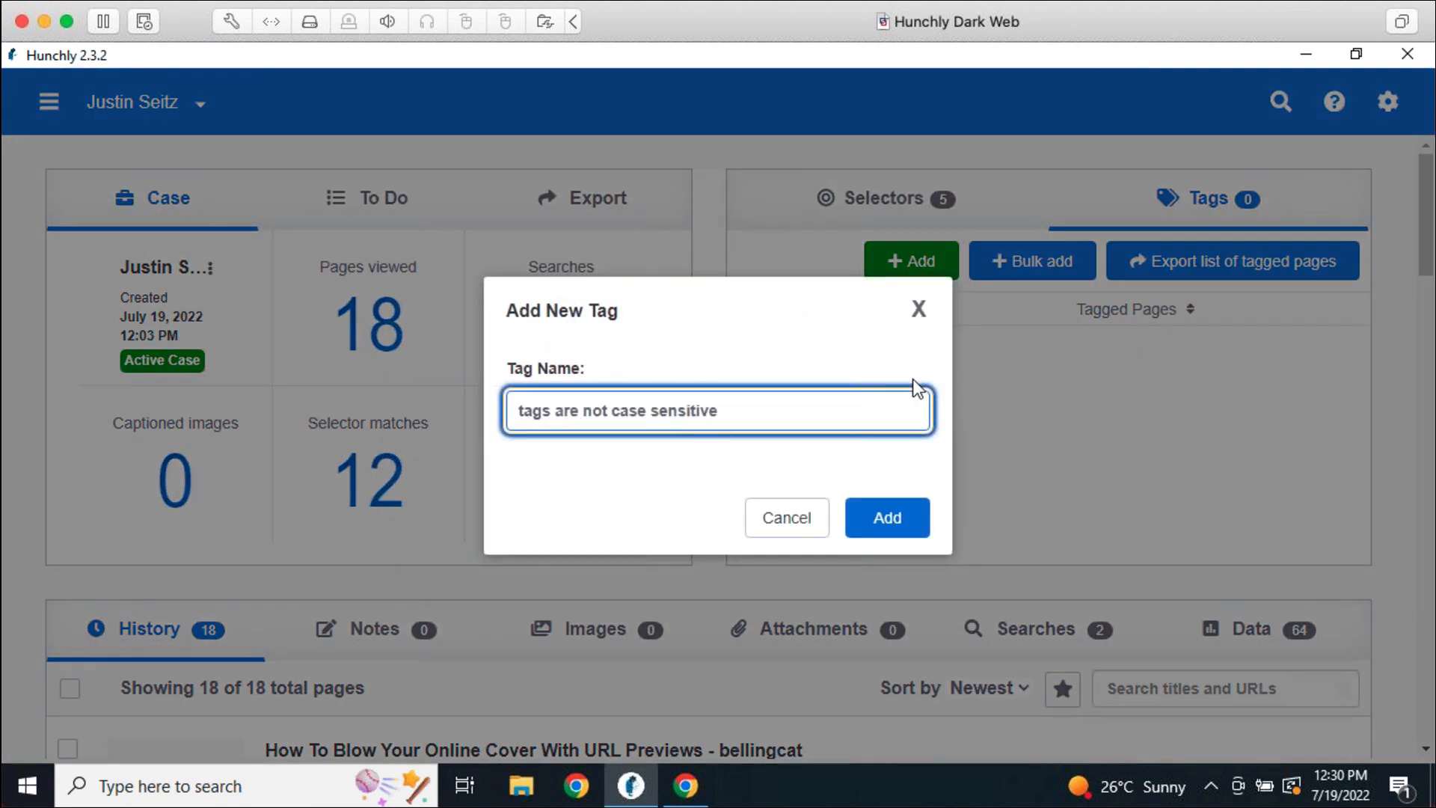
{"action": "type", "text": "Social Media"}
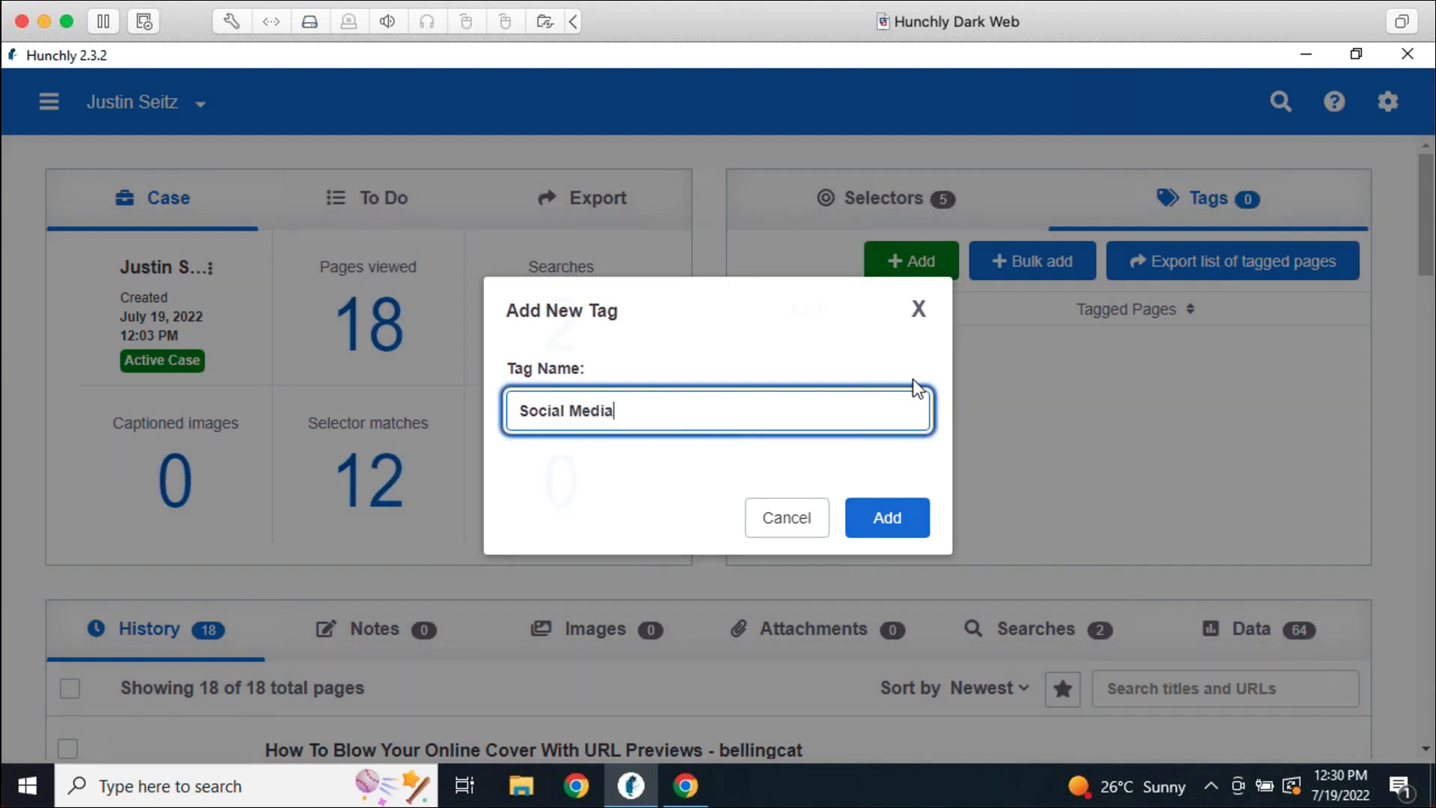
{"action": "key", "text": "Return"}
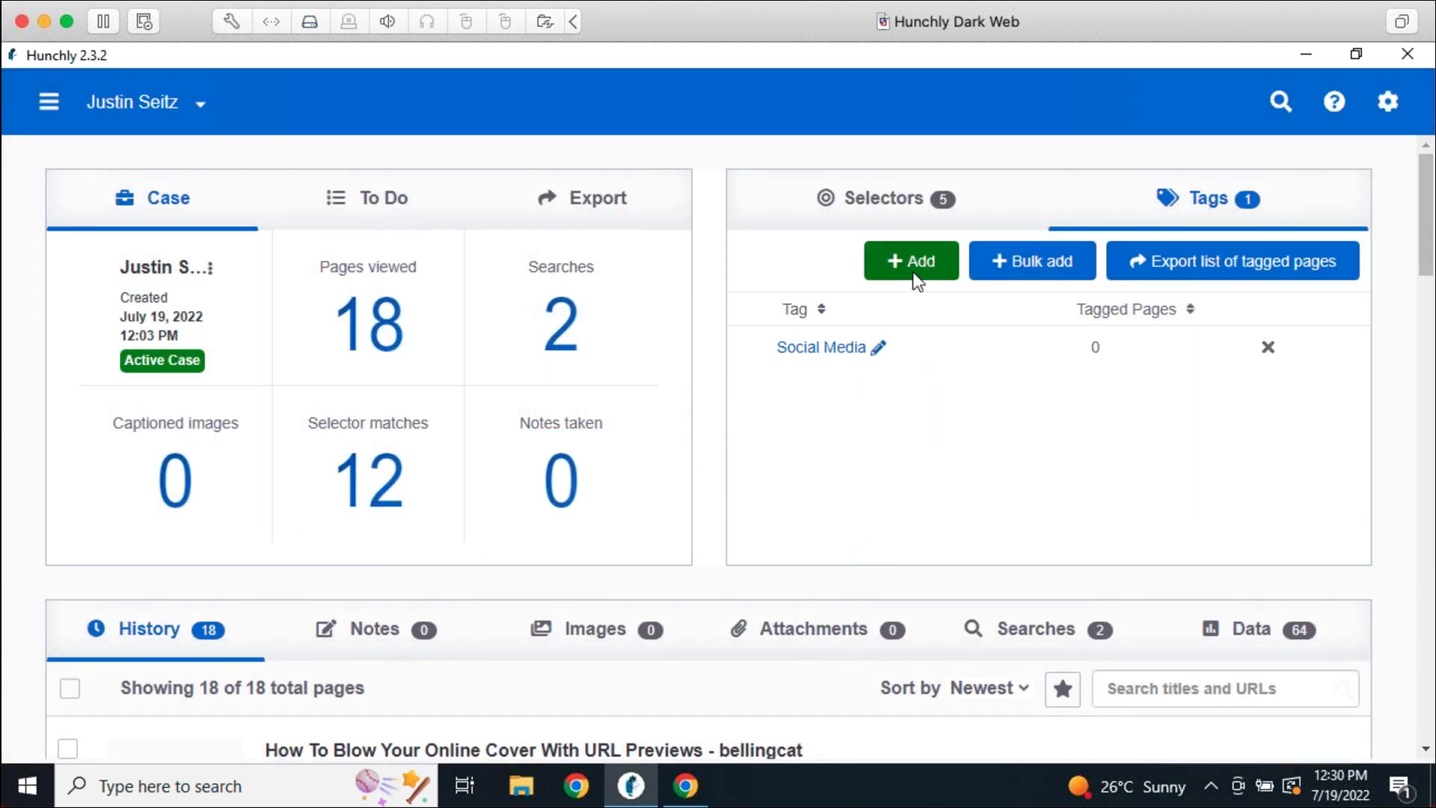
{"action": "left_click", "coordinate": [914, 275]}
{"action": "type", "text": "Hacking"}
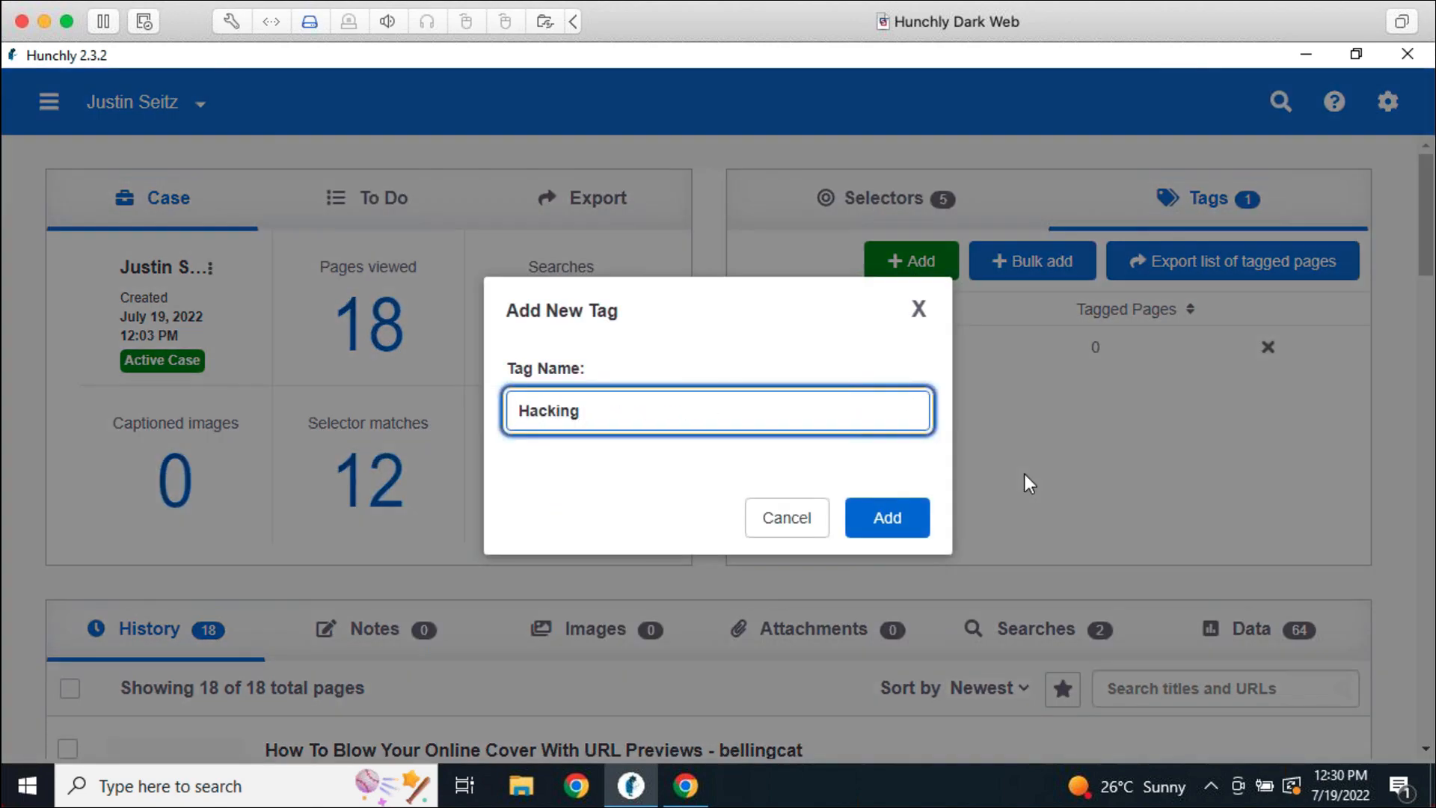
{"action": "key", "text": "Return"}
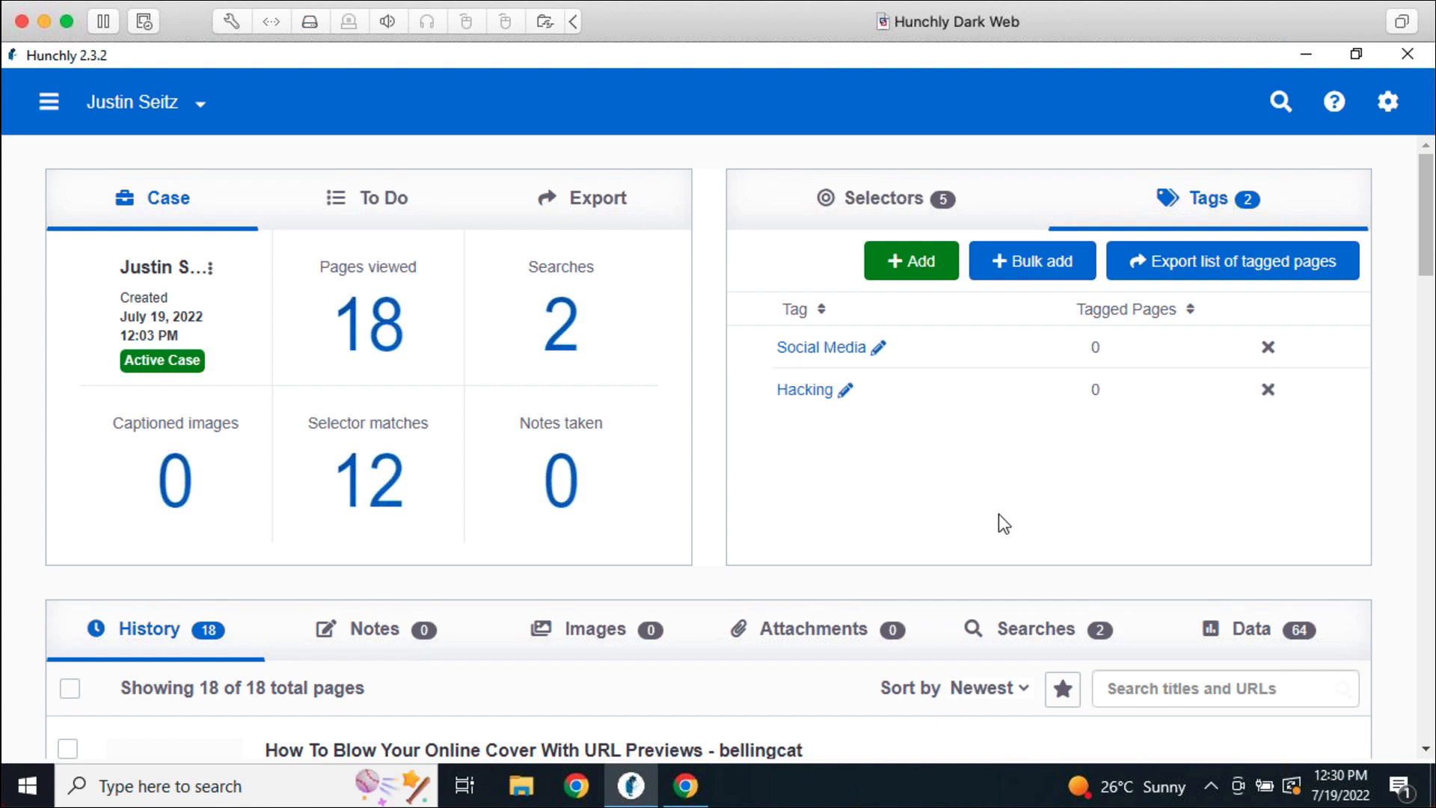
In Chrome, return to the Google results and open the author's Twitter profile
{"action": "left_click", "coordinate": [686, 785]}
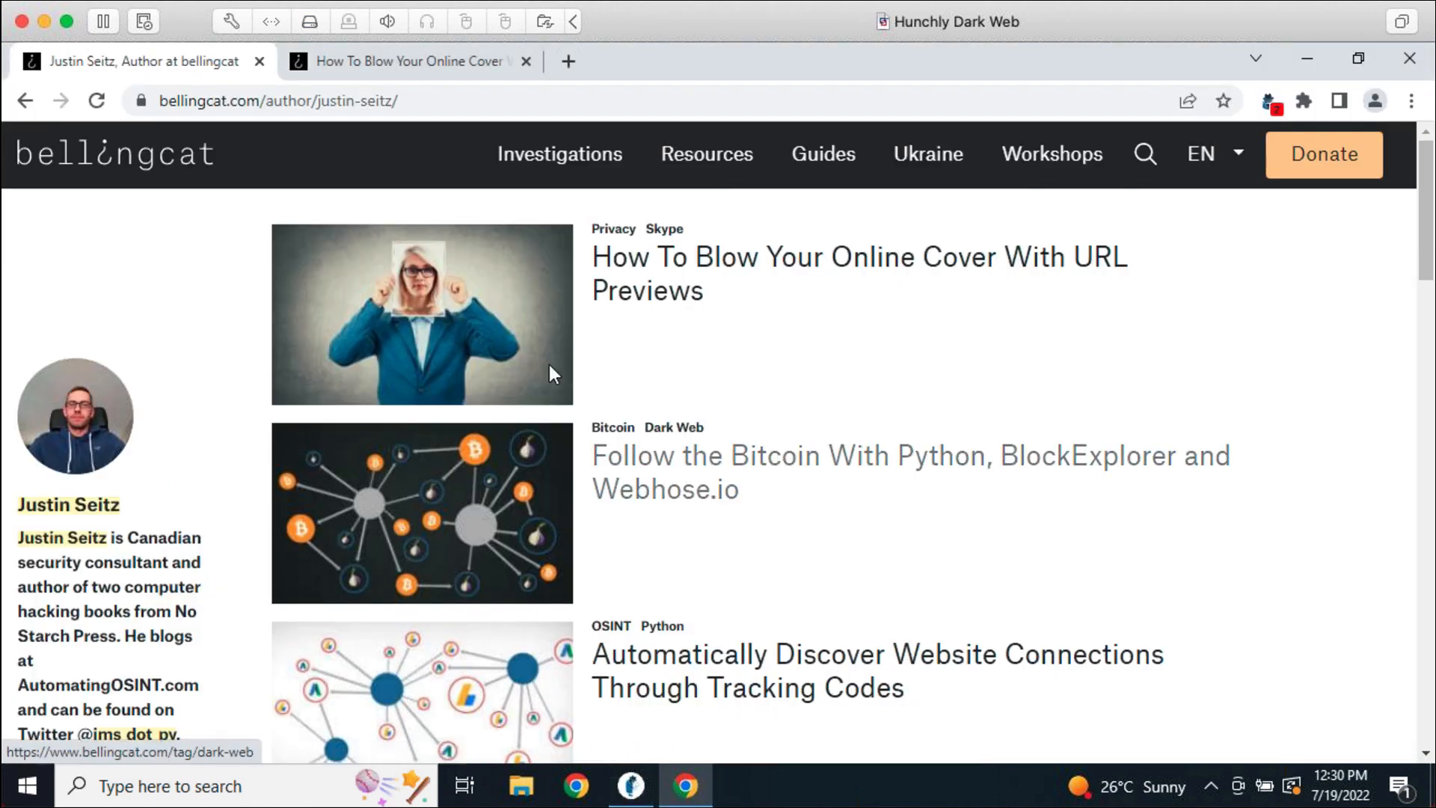
{"action": "left_click", "coordinate": [25, 100]}
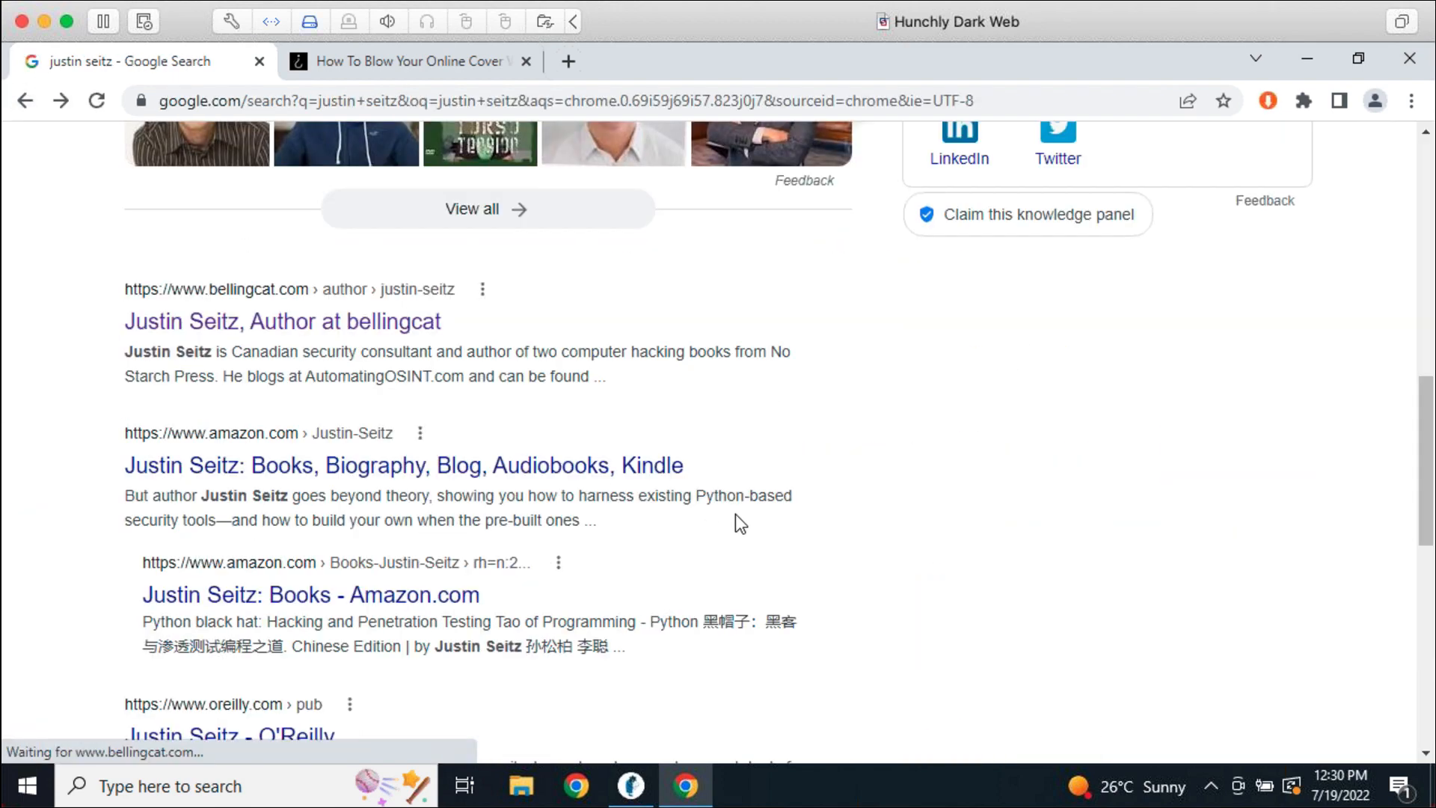
{"action": "left_click", "coordinate": [462, 524]}
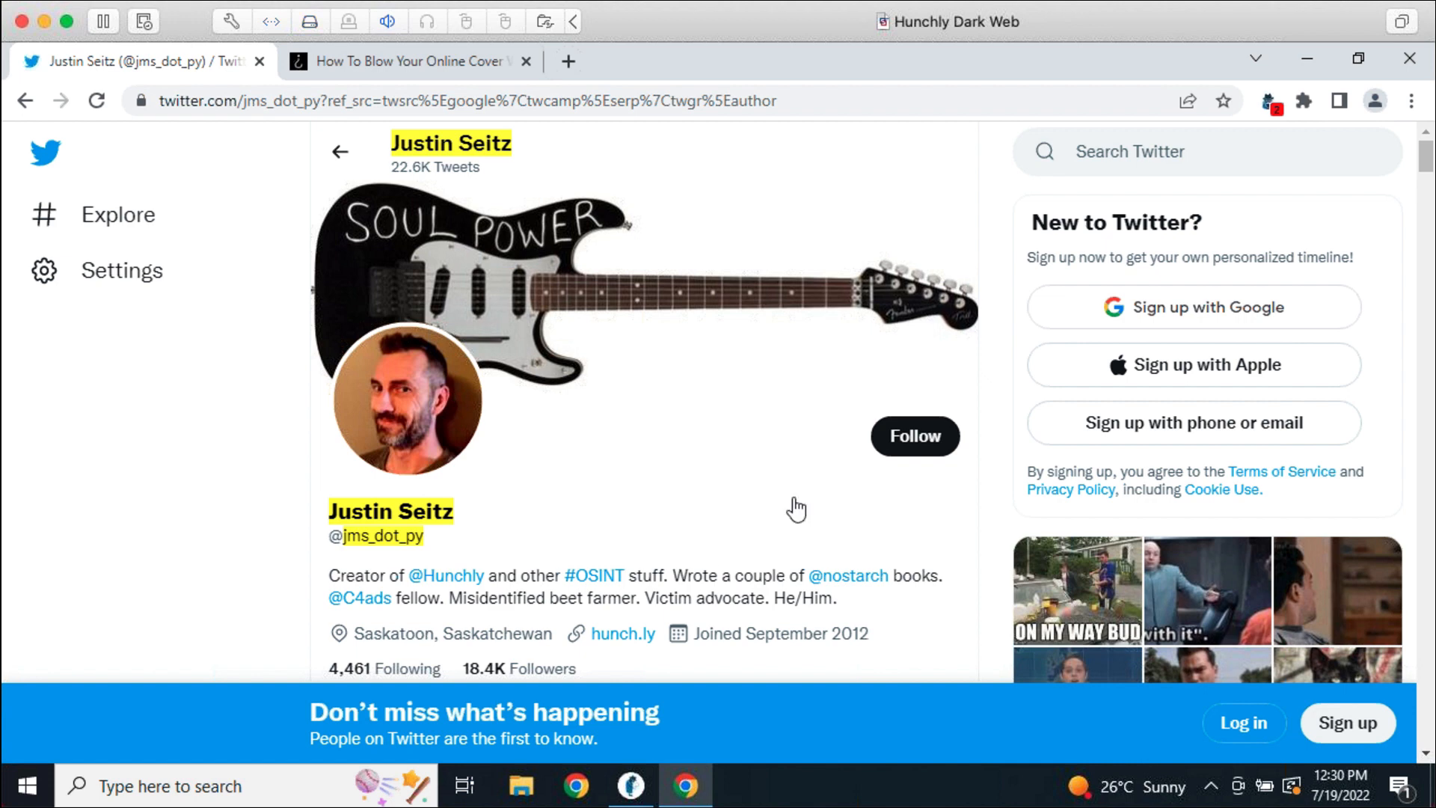
Tag the Twitter profile page as Social Media through the Hunchly extension
{"action": "left_click", "coordinate": [1268, 105]}
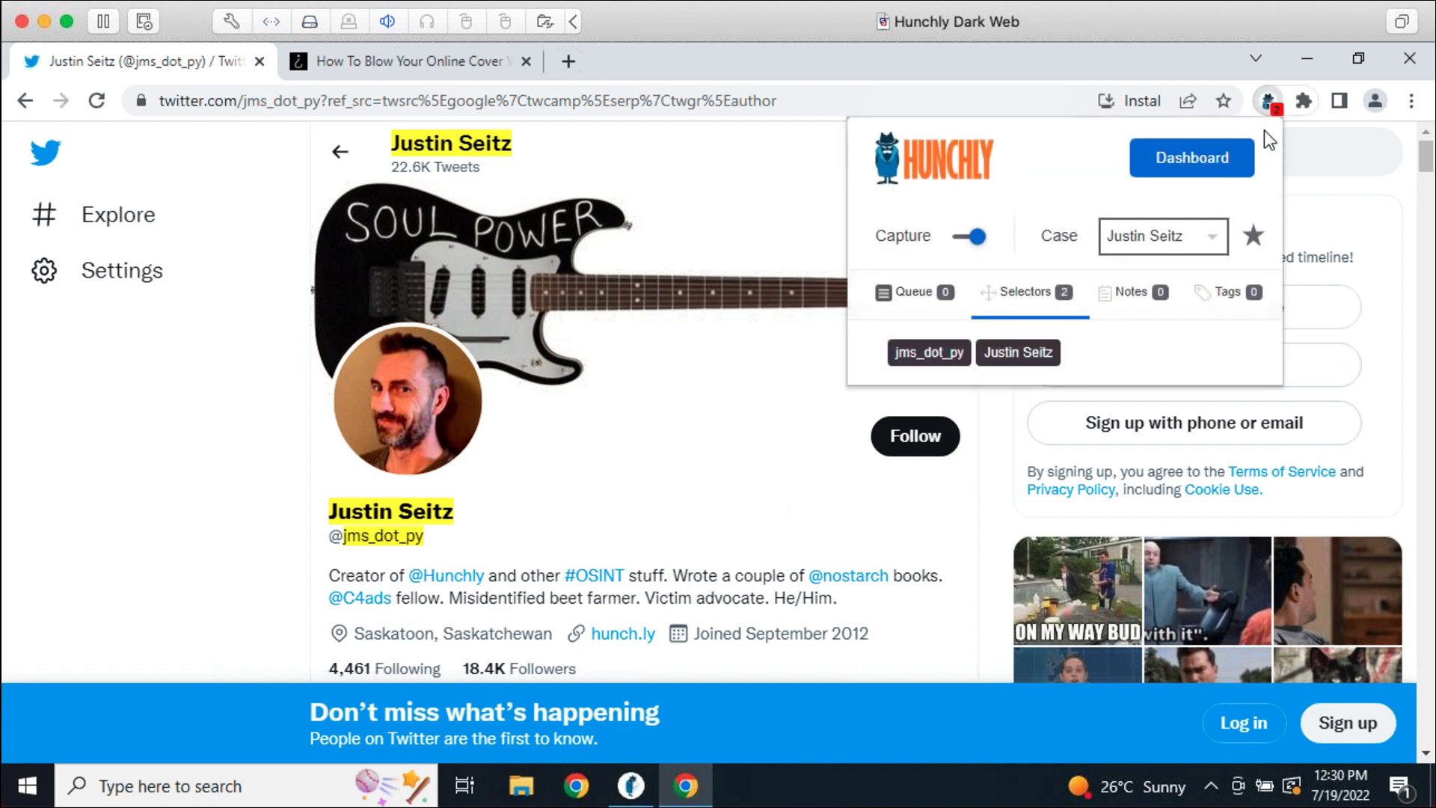
{"action": "left_click", "coordinate": [1242, 293]}
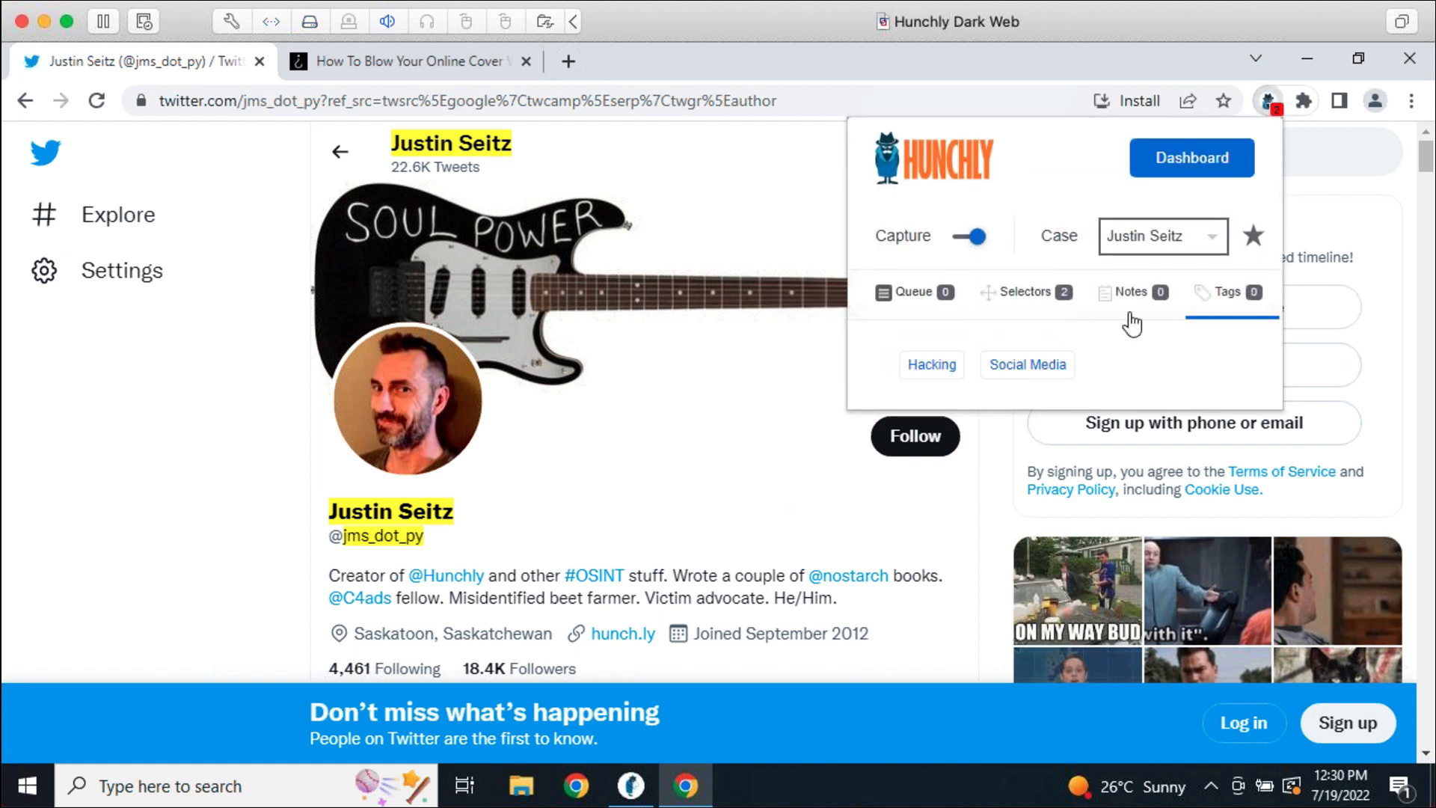
{"action": "left_click", "coordinate": [1004, 366]}
{"action": "left_click", "coordinate": [949, 622]}
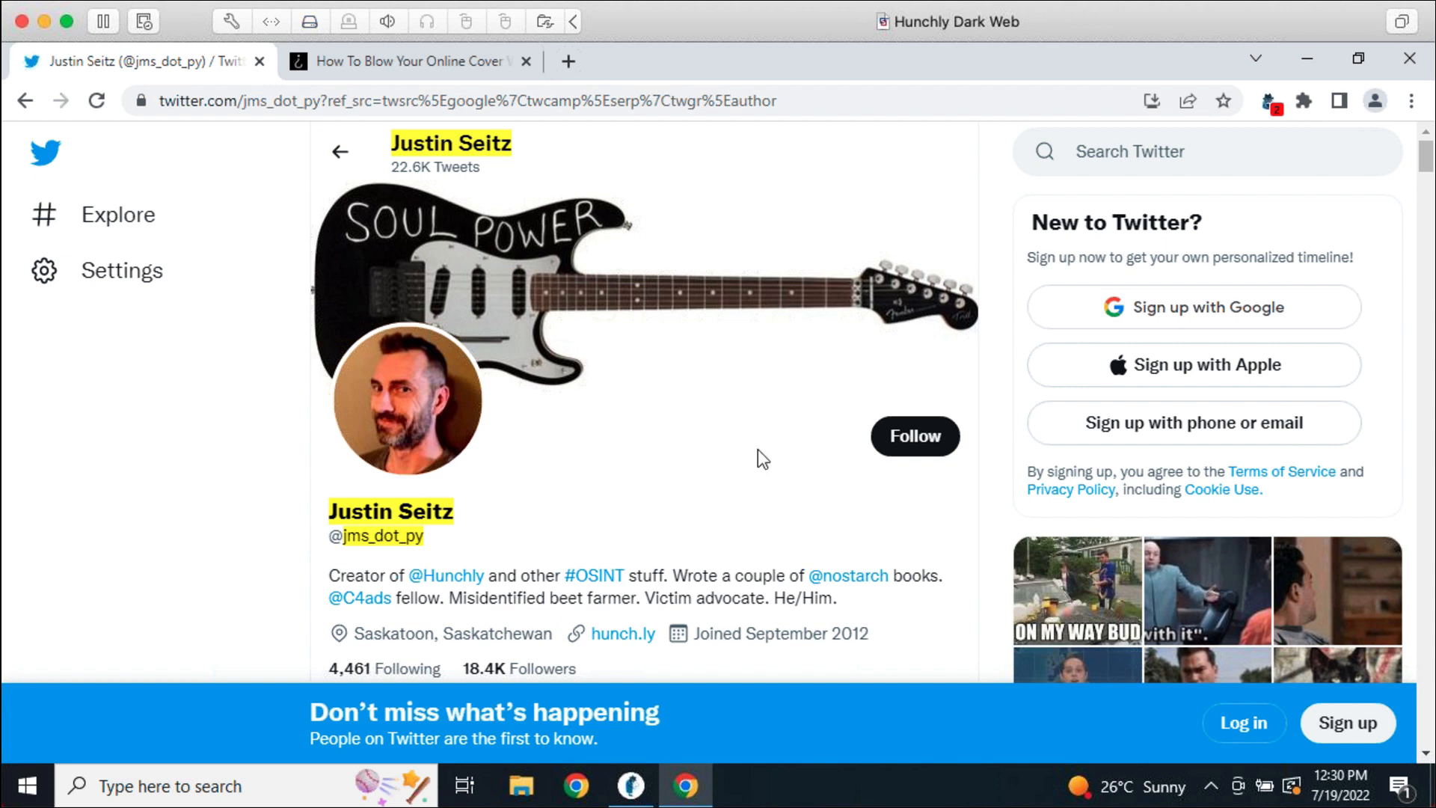
Star the Twitter profile page as important in the Hunchly case
{"action": "left_click", "coordinate": [1270, 101]}
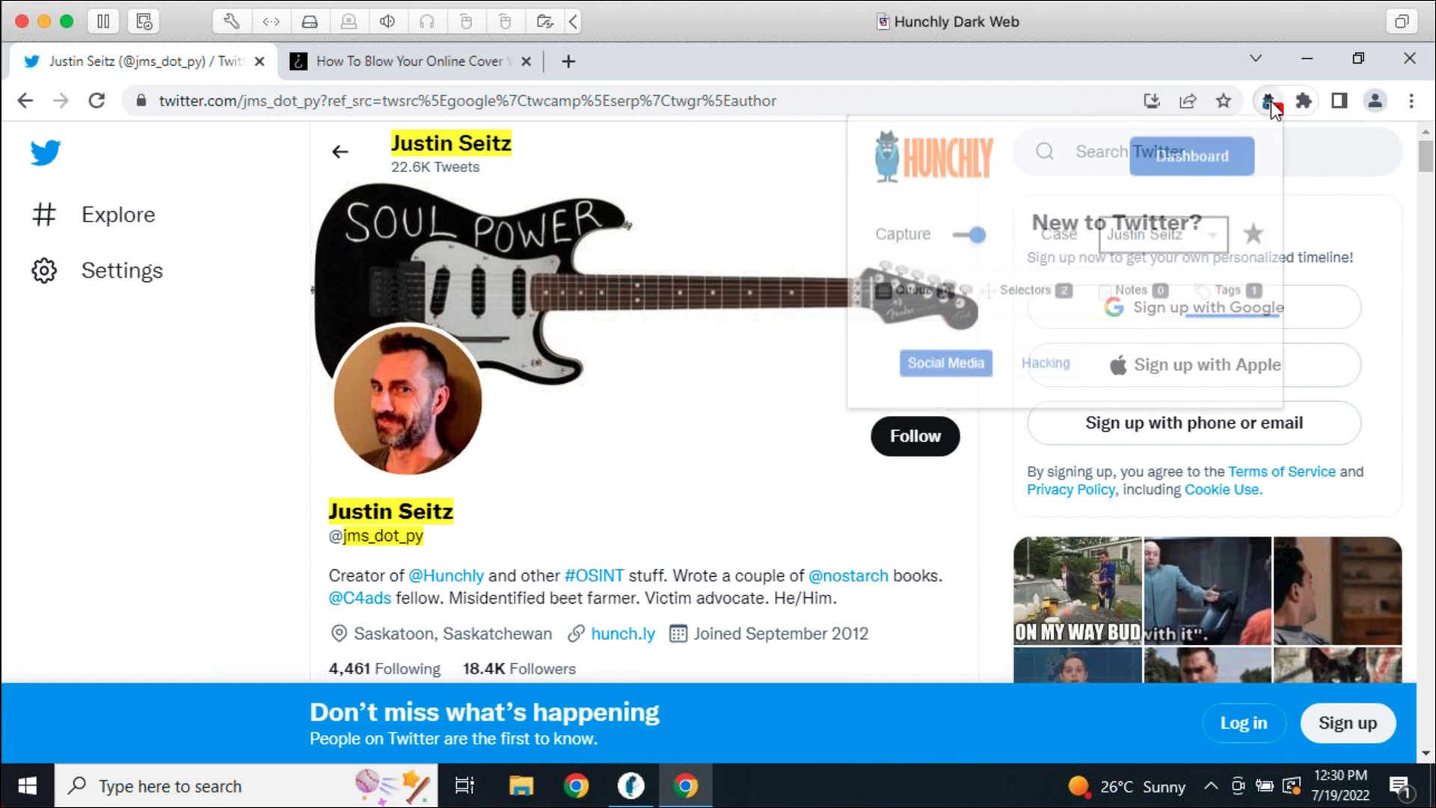
{"action": "left_click", "coordinate": [1255, 237]}
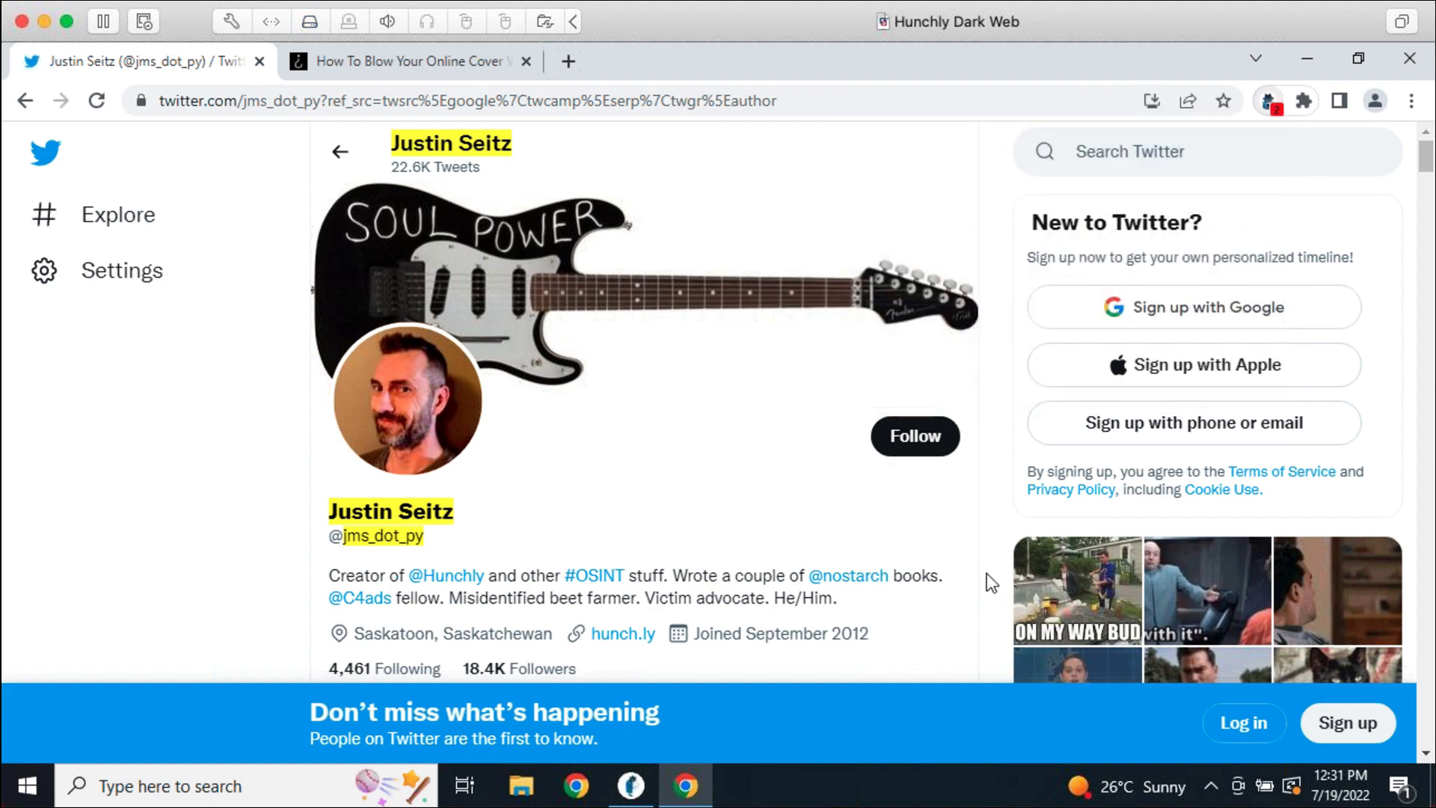
{"action": "left_click", "coordinate": [630, 786]}
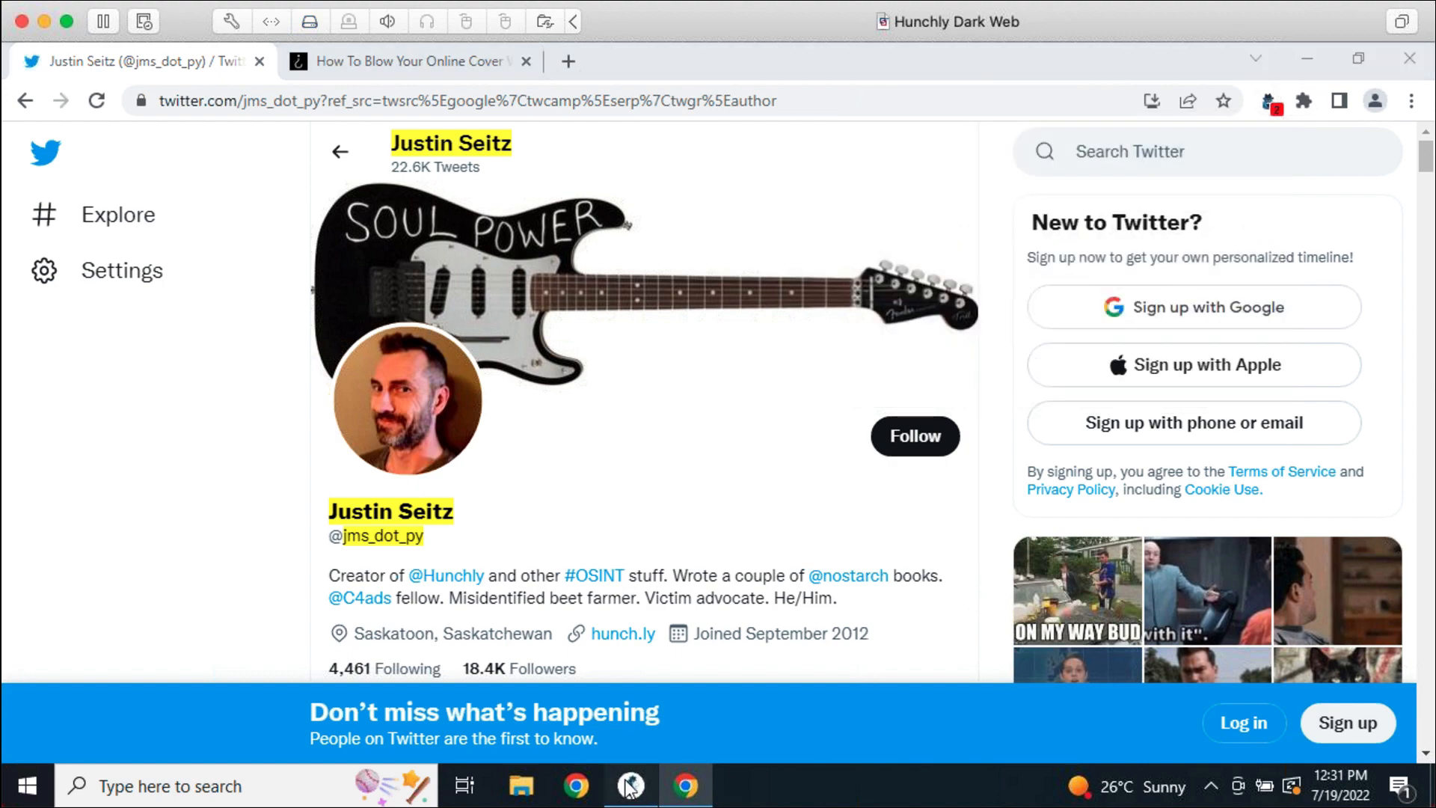
Filter the case history to pages tagged Social Media
{"action": "scroll", "coordinate": [1017, 533], "scroll_direction": "down", "scroll_amount": 5}
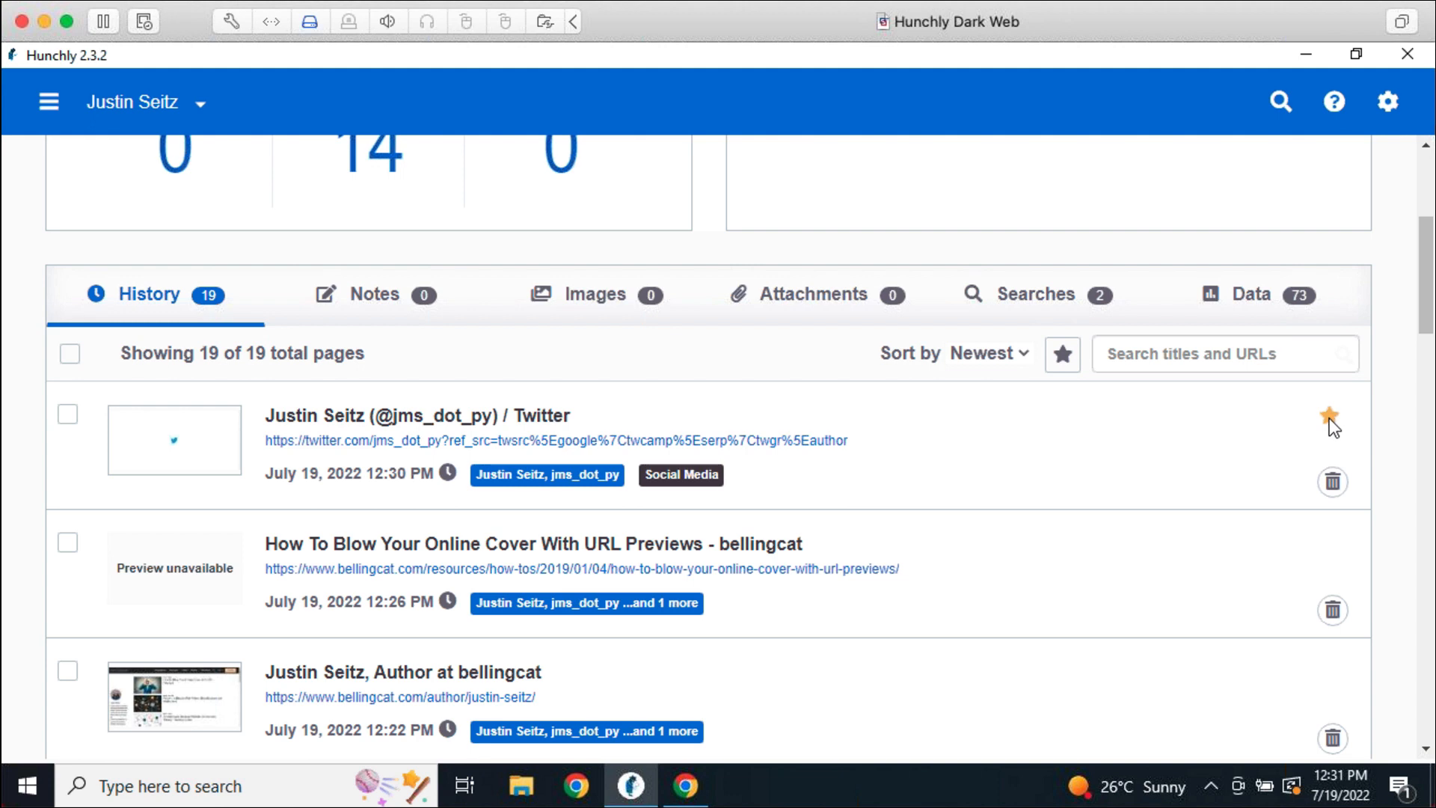
{"action": "scroll", "coordinate": [1330, 418], "scroll_direction": "up", "scroll_amount": 1}
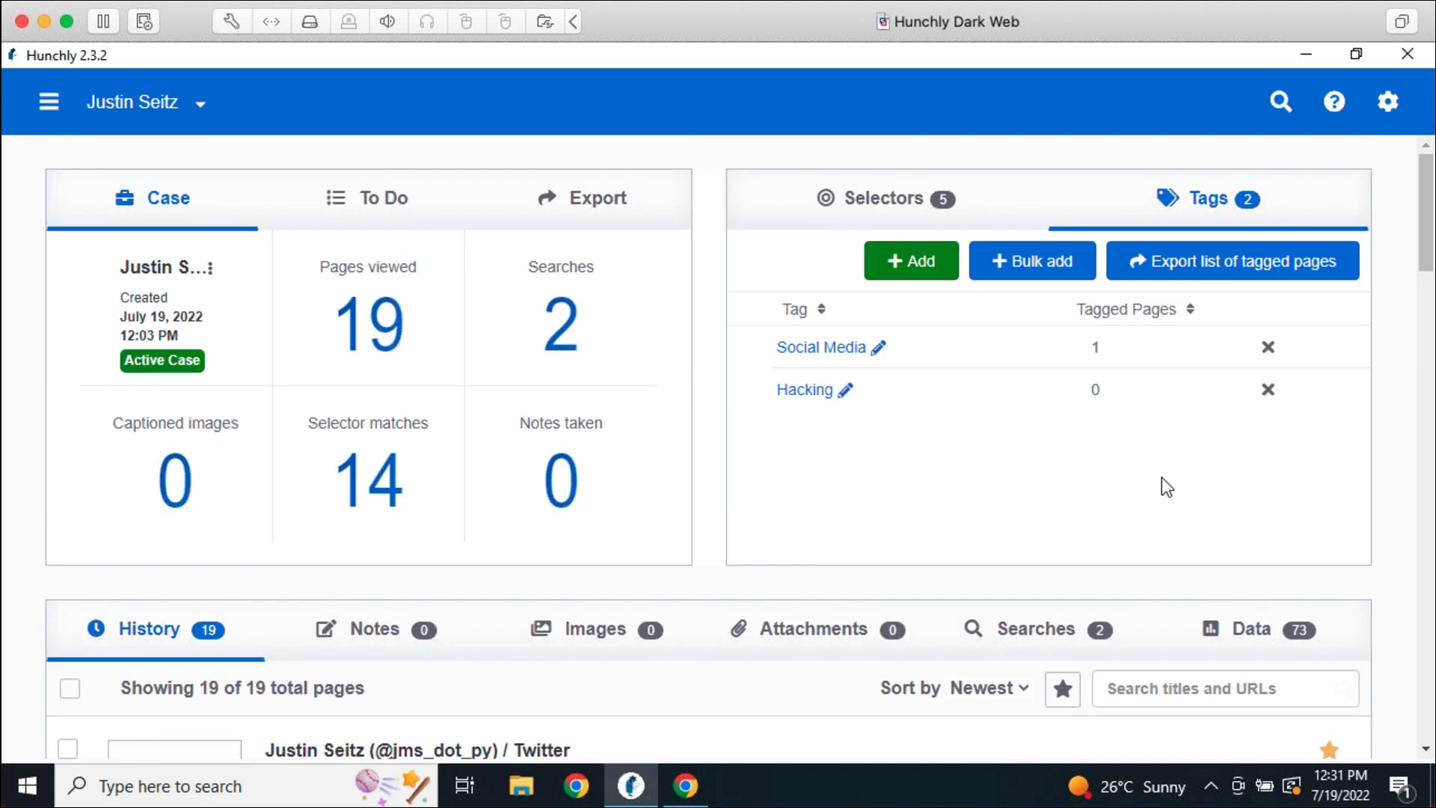
{"action": "left_click", "coordinate": [811, 350]}
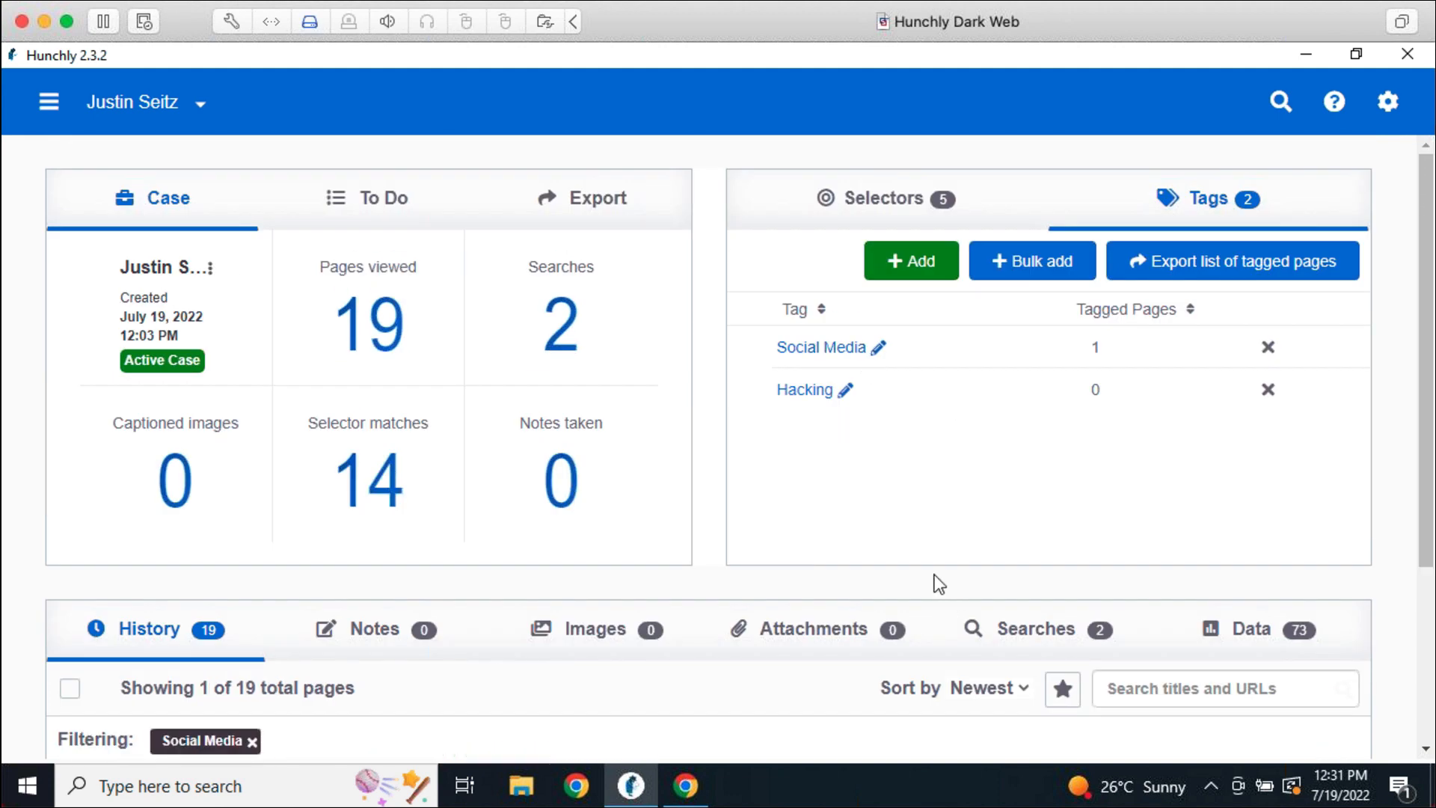
{"action": "scroll", "coordinate": [939, 583], "scroll_direction": "down", "scroll_amount": 4}
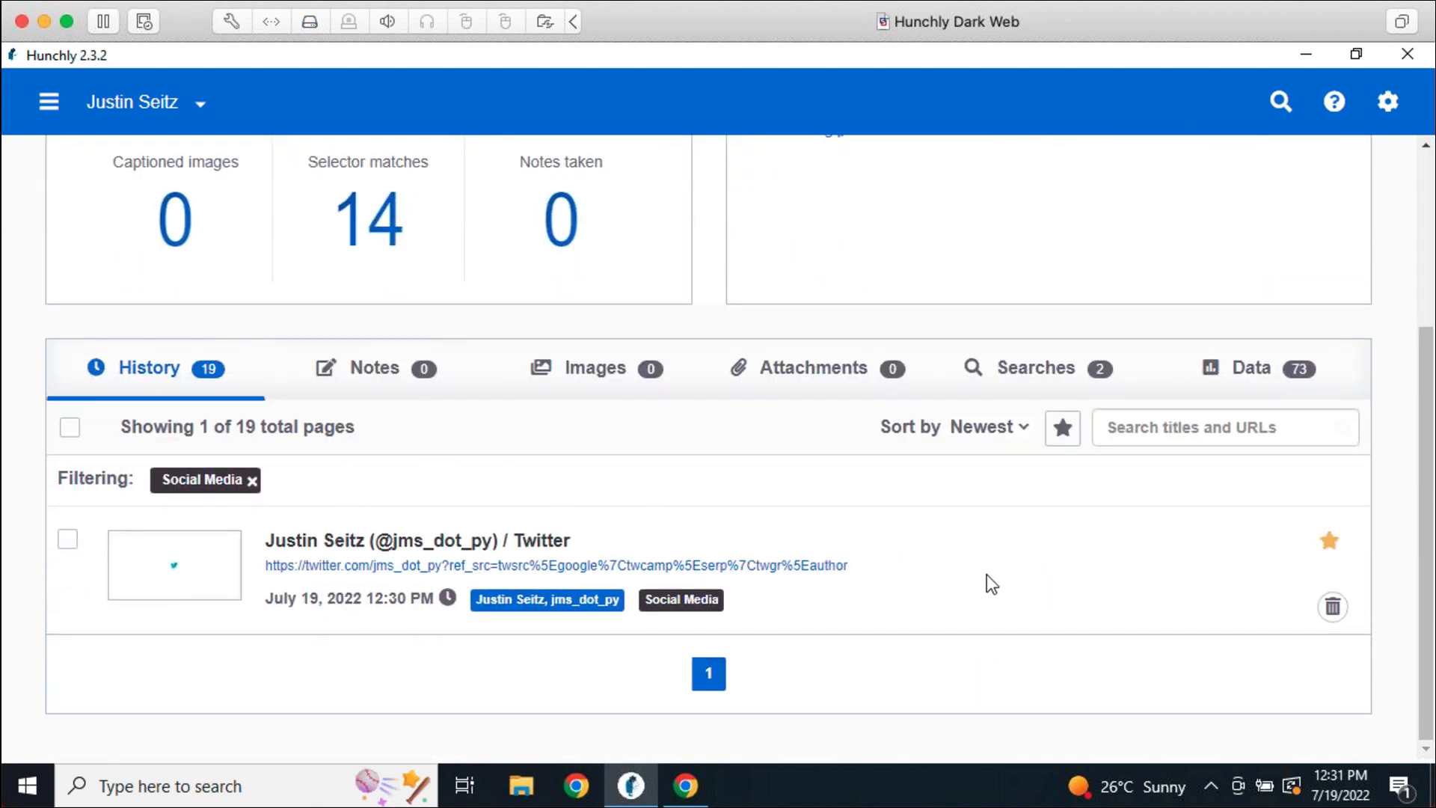
{"action": "scroll", "coordinate": [986, 585], "scroll_direction": "up", "scroll_amount": 4}
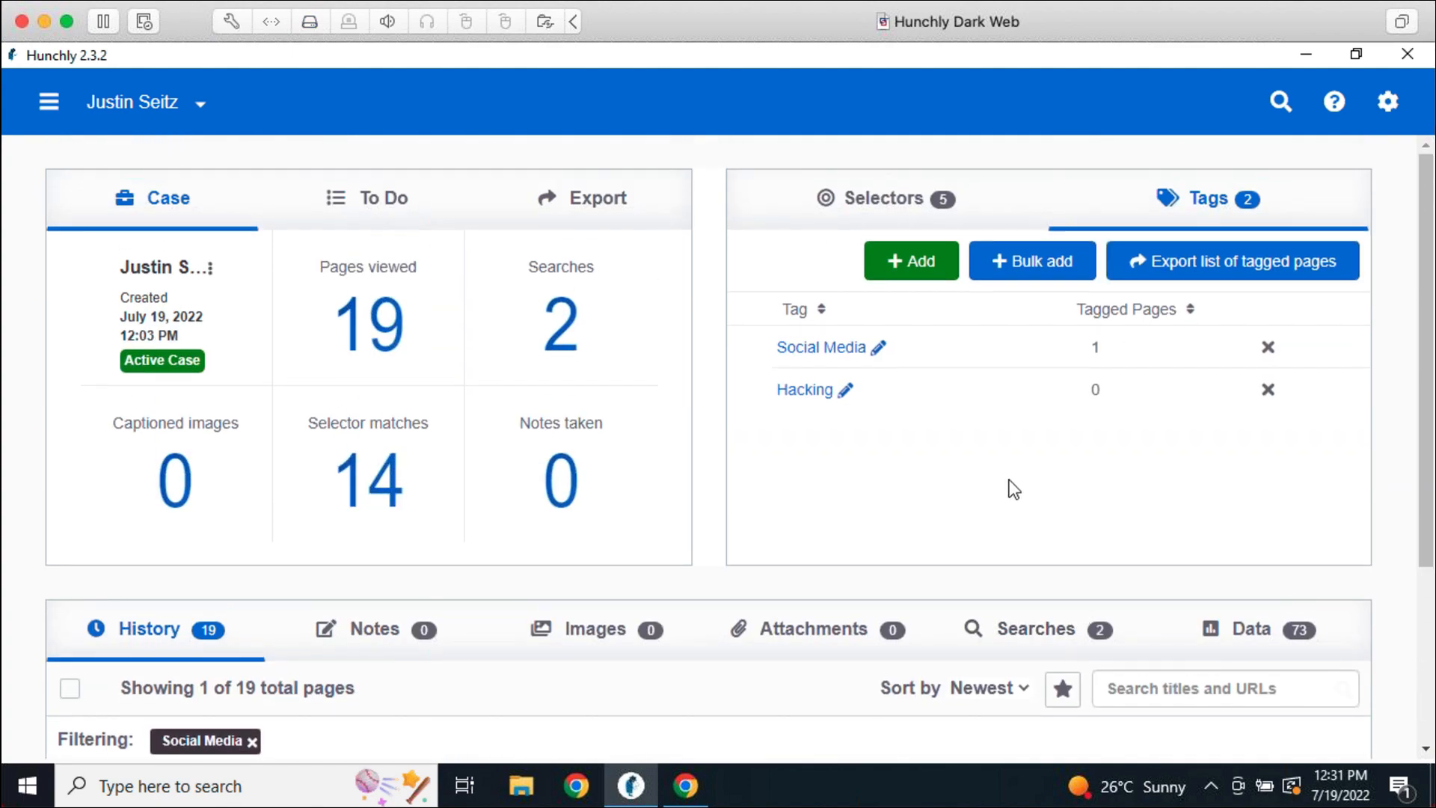
Add a selector filter too, then remove both filters so all 19 pages list
{"action": "left_click", "coordinate": [853, 214]}
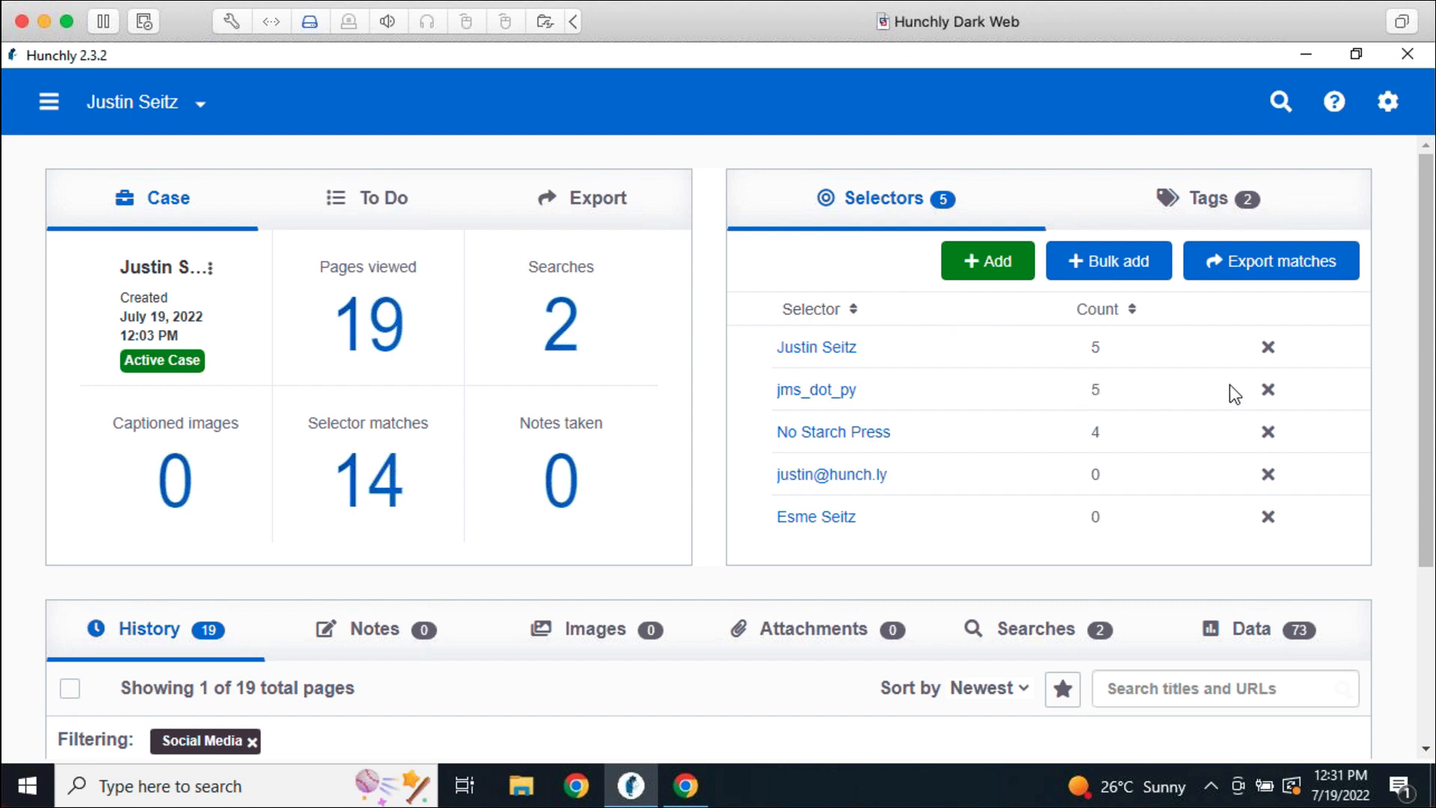
{"action": "left_click", "coordinate": [843, 517]}
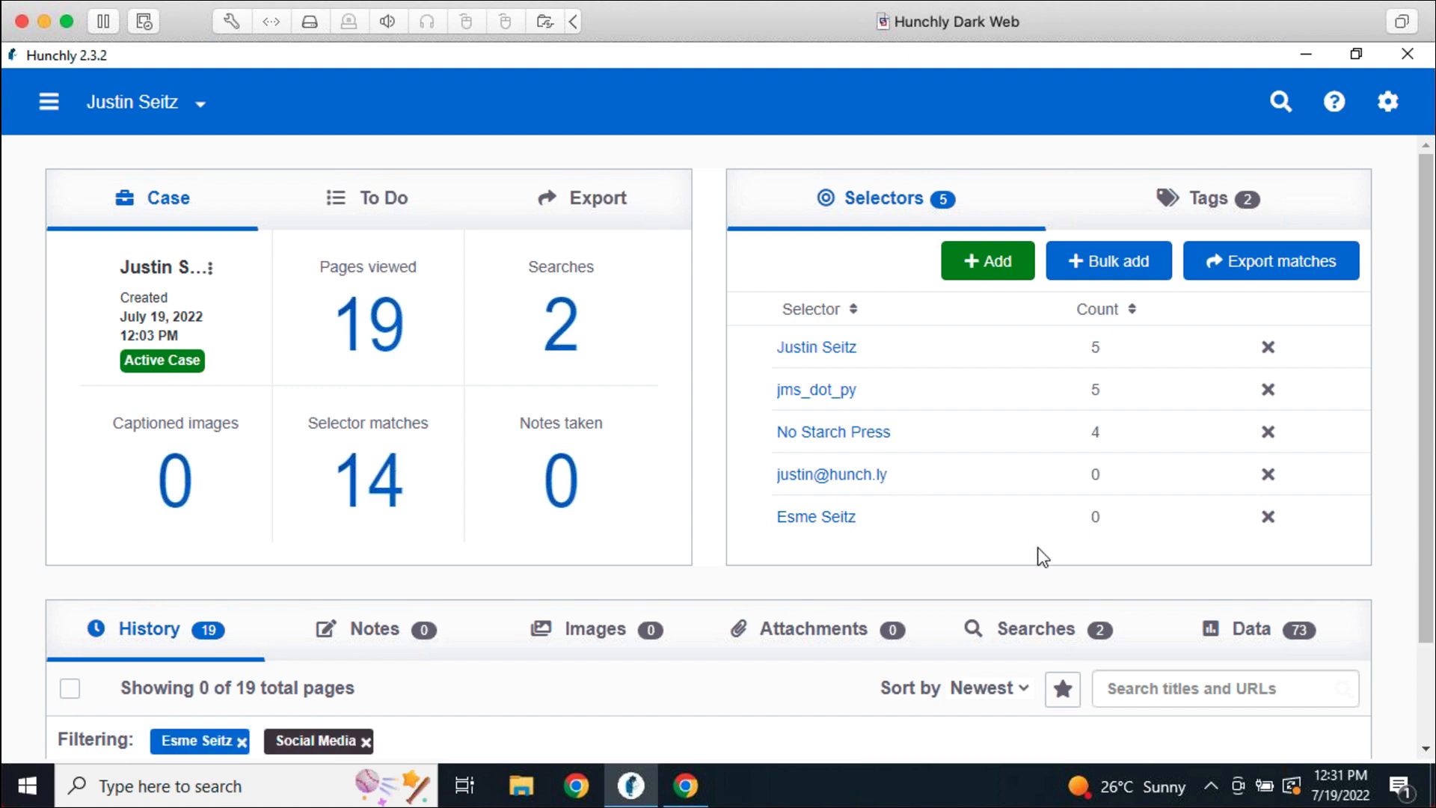
{"action": "scroll", "coordinate": [1038, 557], "scroll_direction": "down", "scroll_amount": 2}
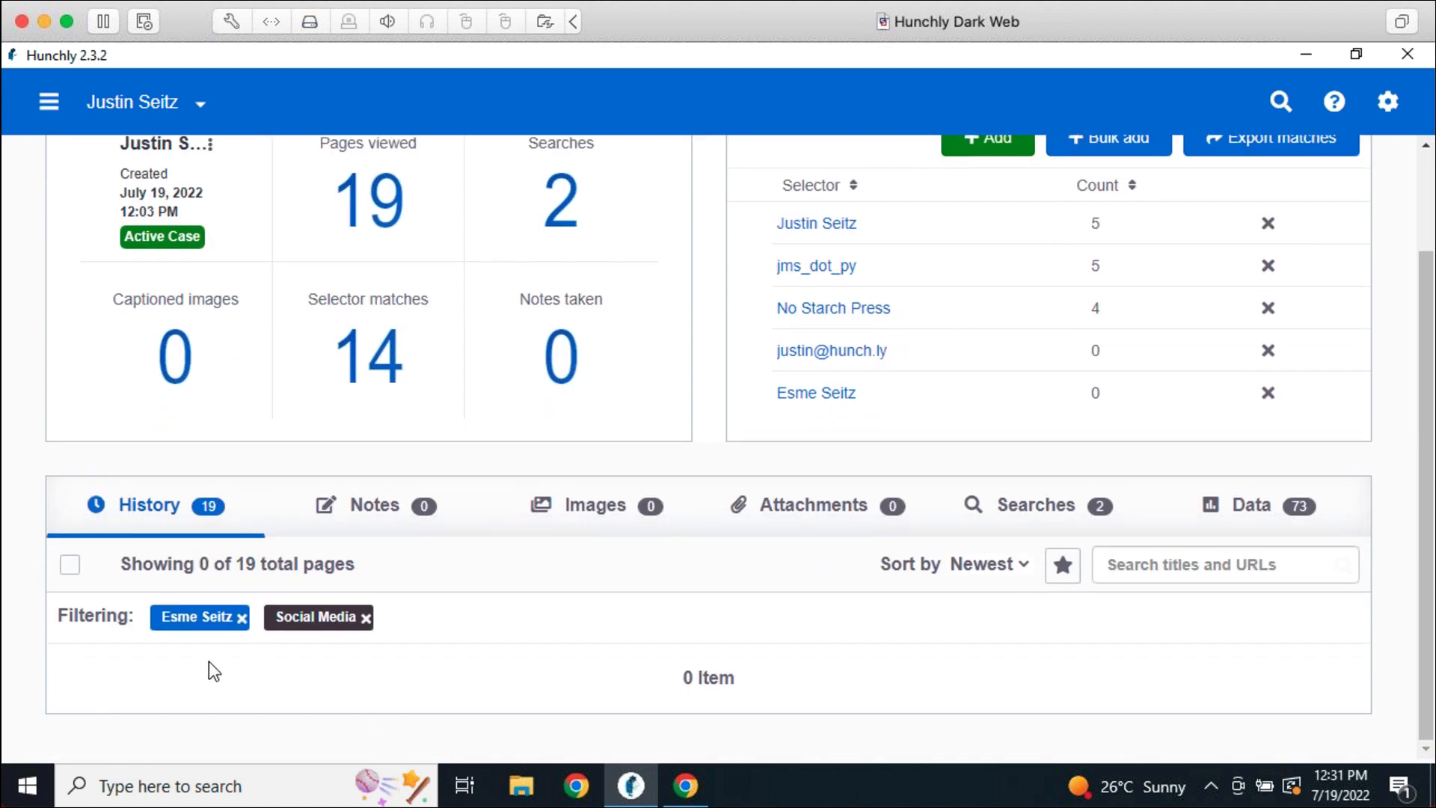
{"action": "left_click", "coordinate": [242, 618]}
{"action": "left_click", "coordinate": [253, 618]}
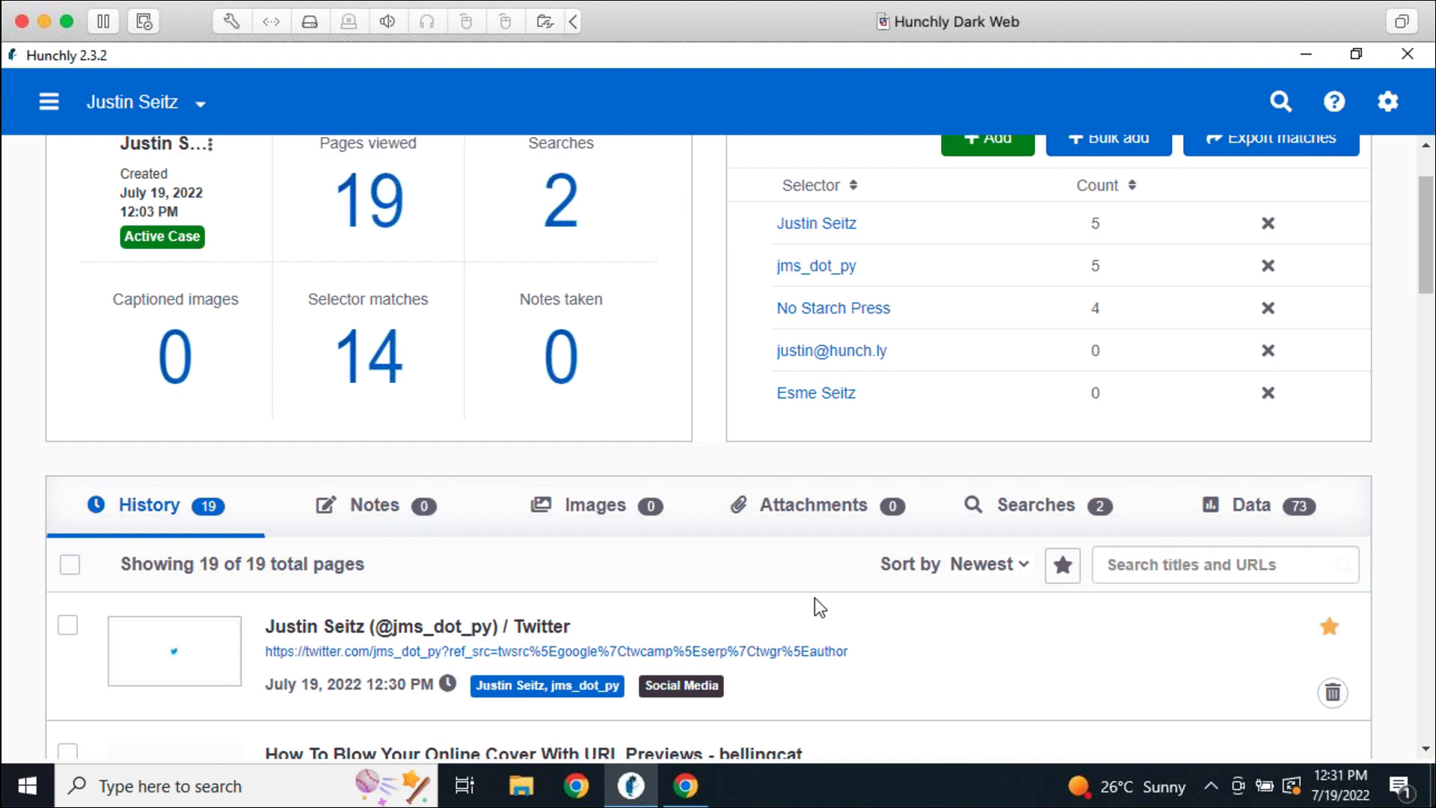
{"action": "scroll", "coordinate": [814, 603], "scroll_direction": "down", "scroll_amount": 5}
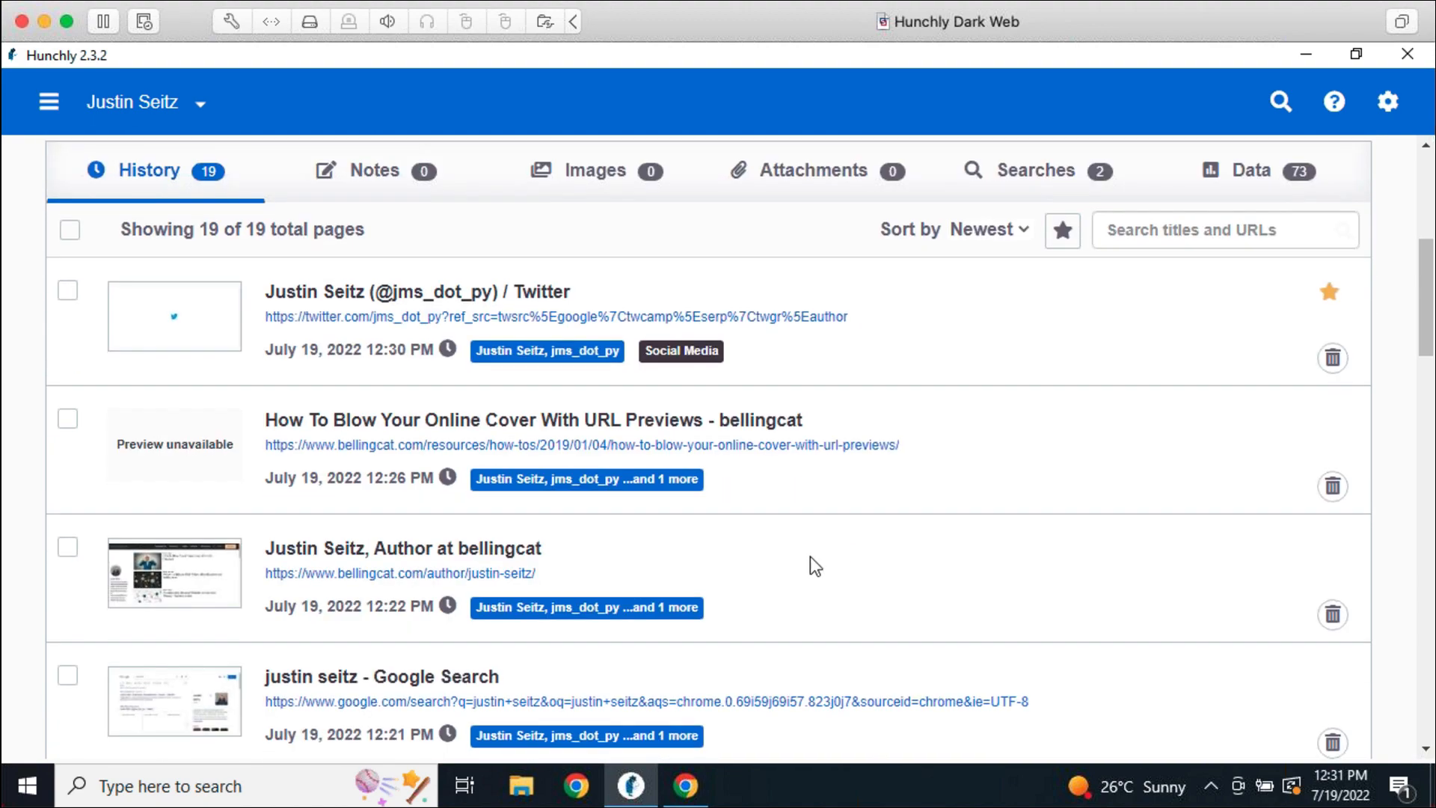
Tag the captured bellingcat URL Previews article as Hacking and return to the dashboard
{"action": "left_click", "coordinate": [756, 425]}
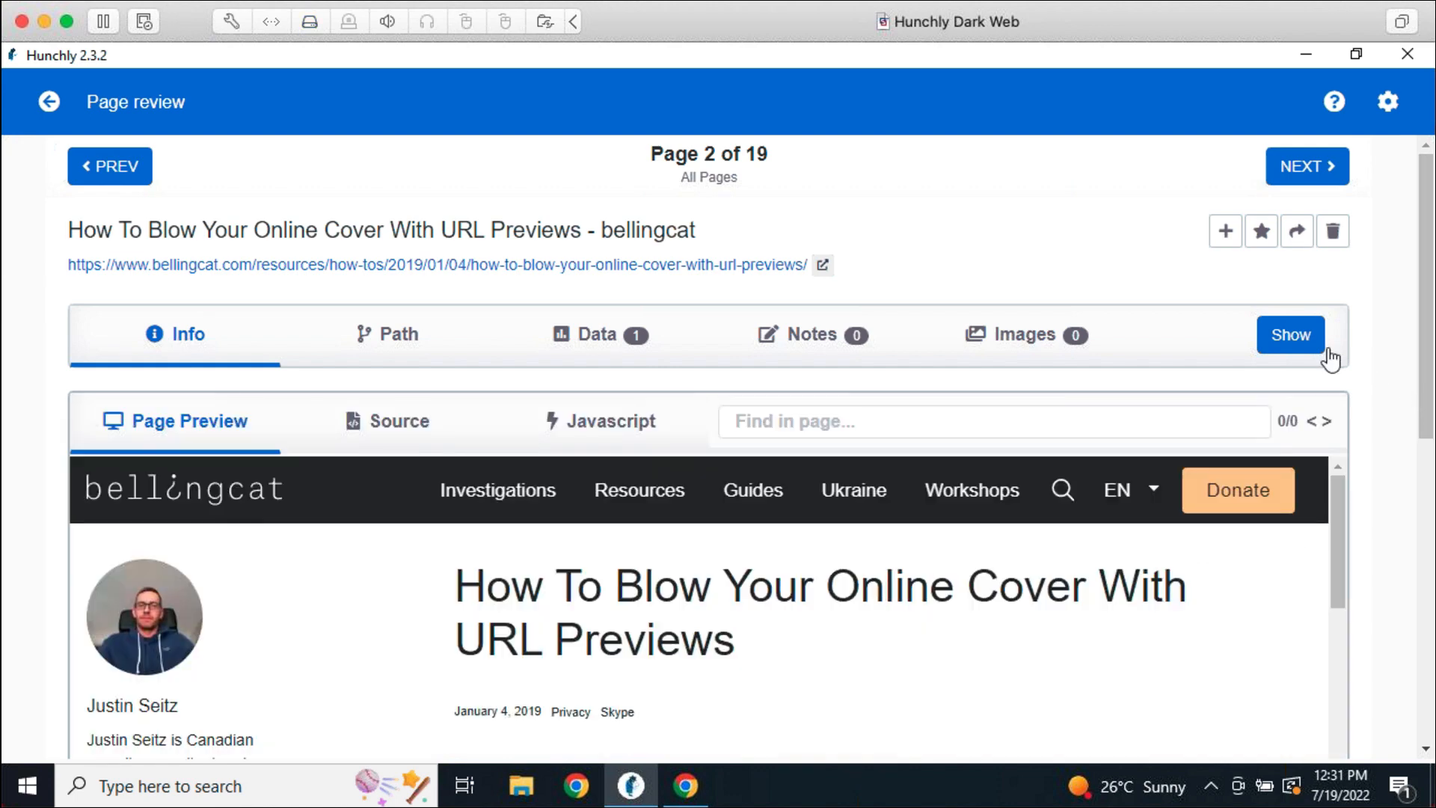
{"action": "left_click", "coordinate": [1283, 344]}
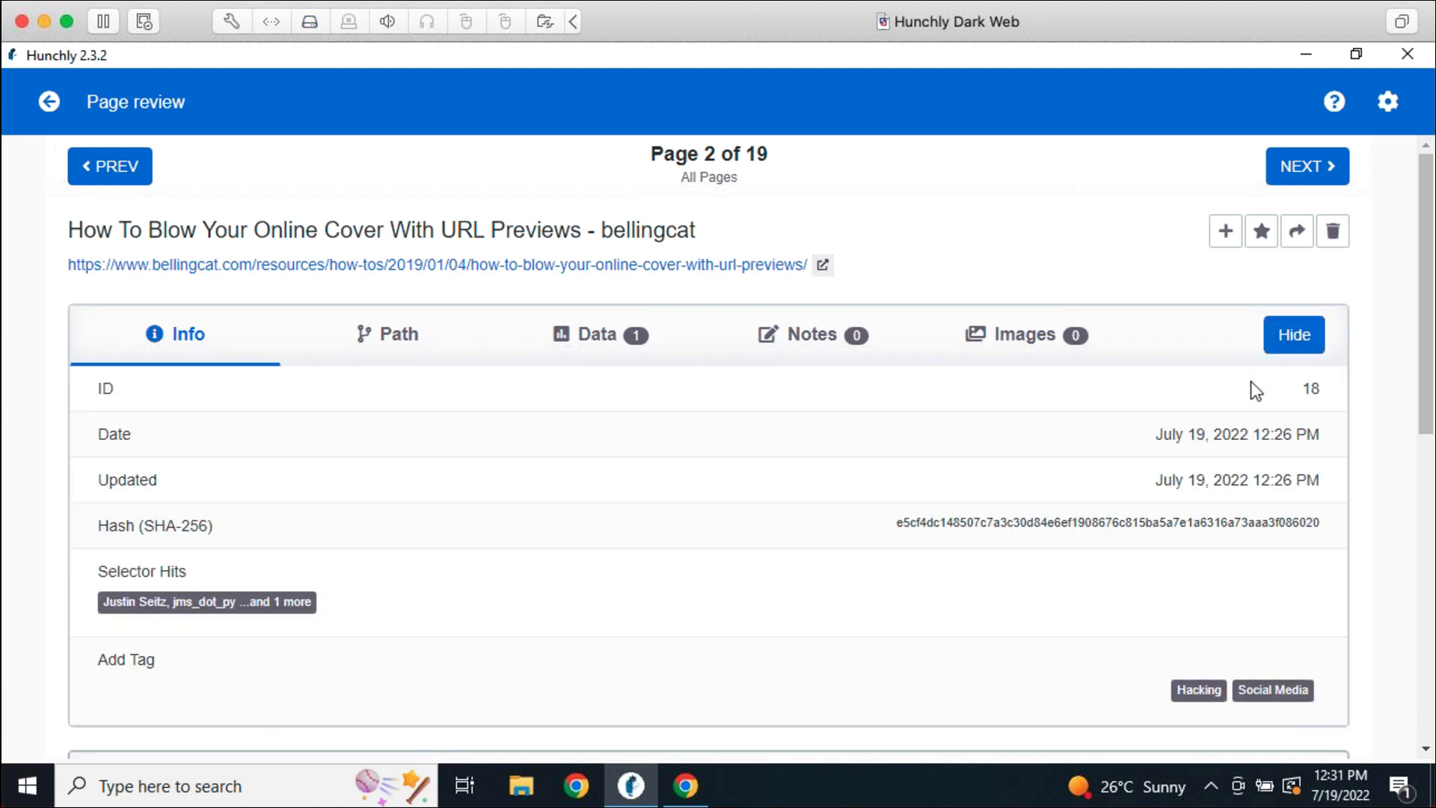
{"action": "left_click", "coordinate": [1199, 690]}
{"action": "left_click", "coordinate": [1294, 345]}
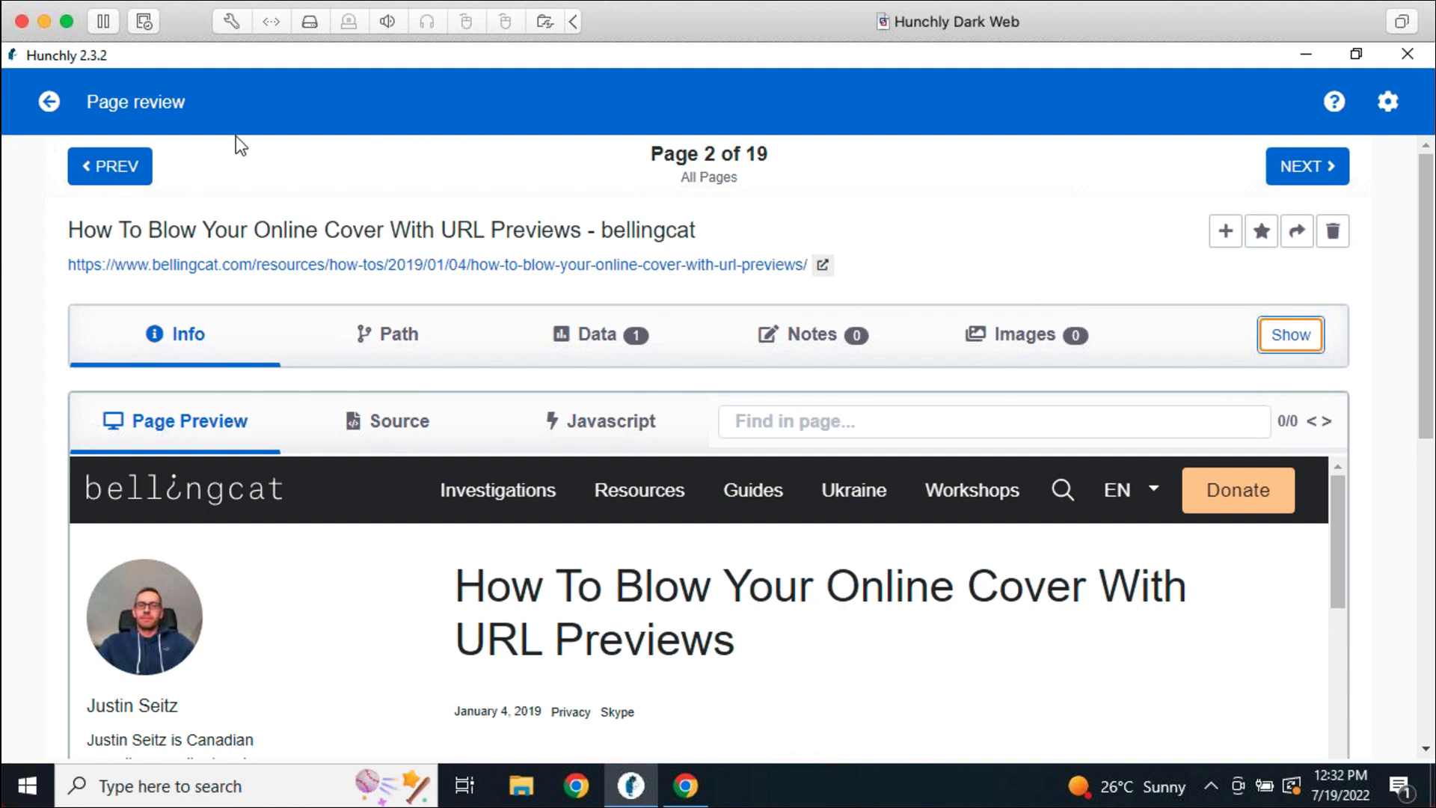
{"action": "left_click", "coordinate": [51, 103]}
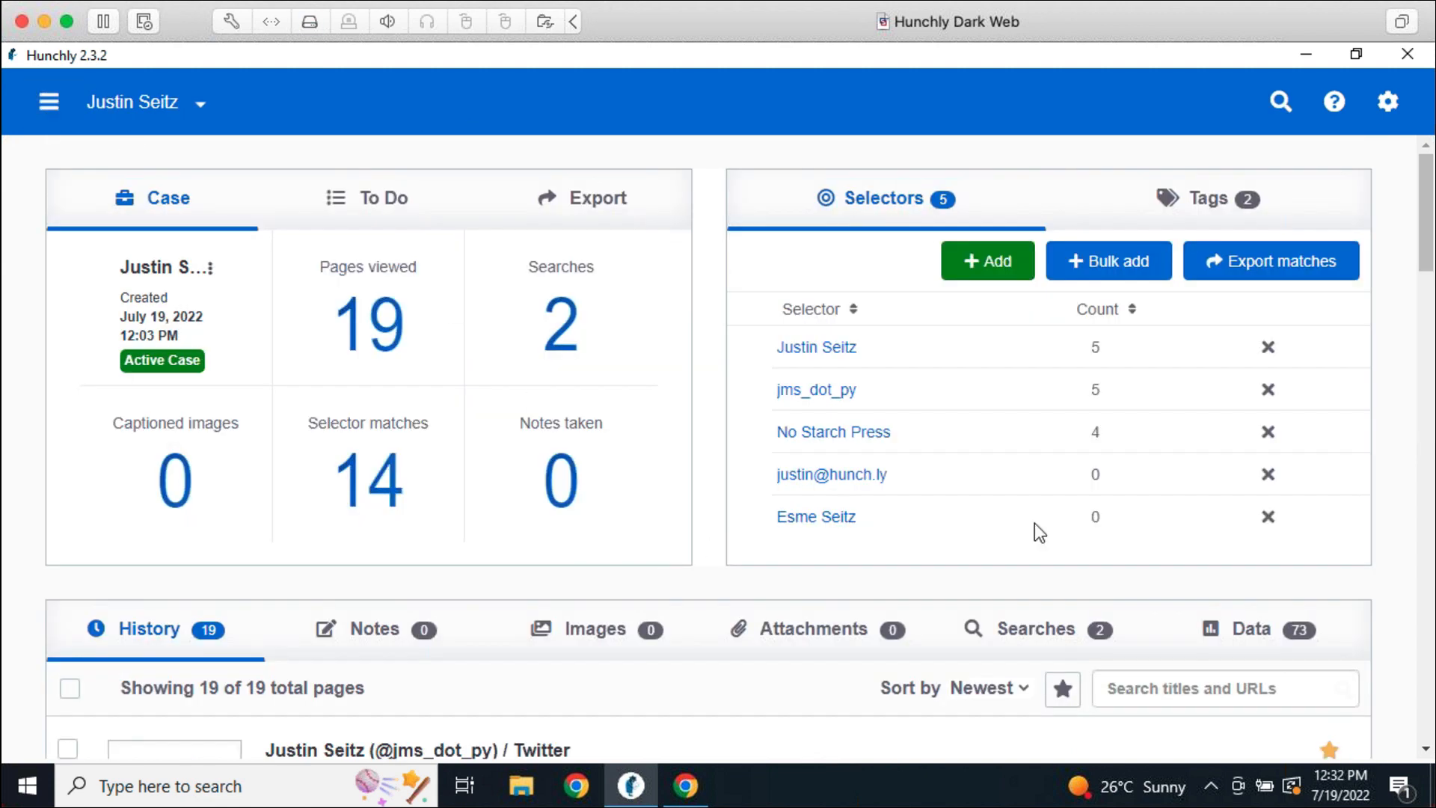
Show the Tags list and toggle the Show Important Pages filter, ending with all 19 pages shown
{"action": "left_click", "coordinate": [1205, 217]}
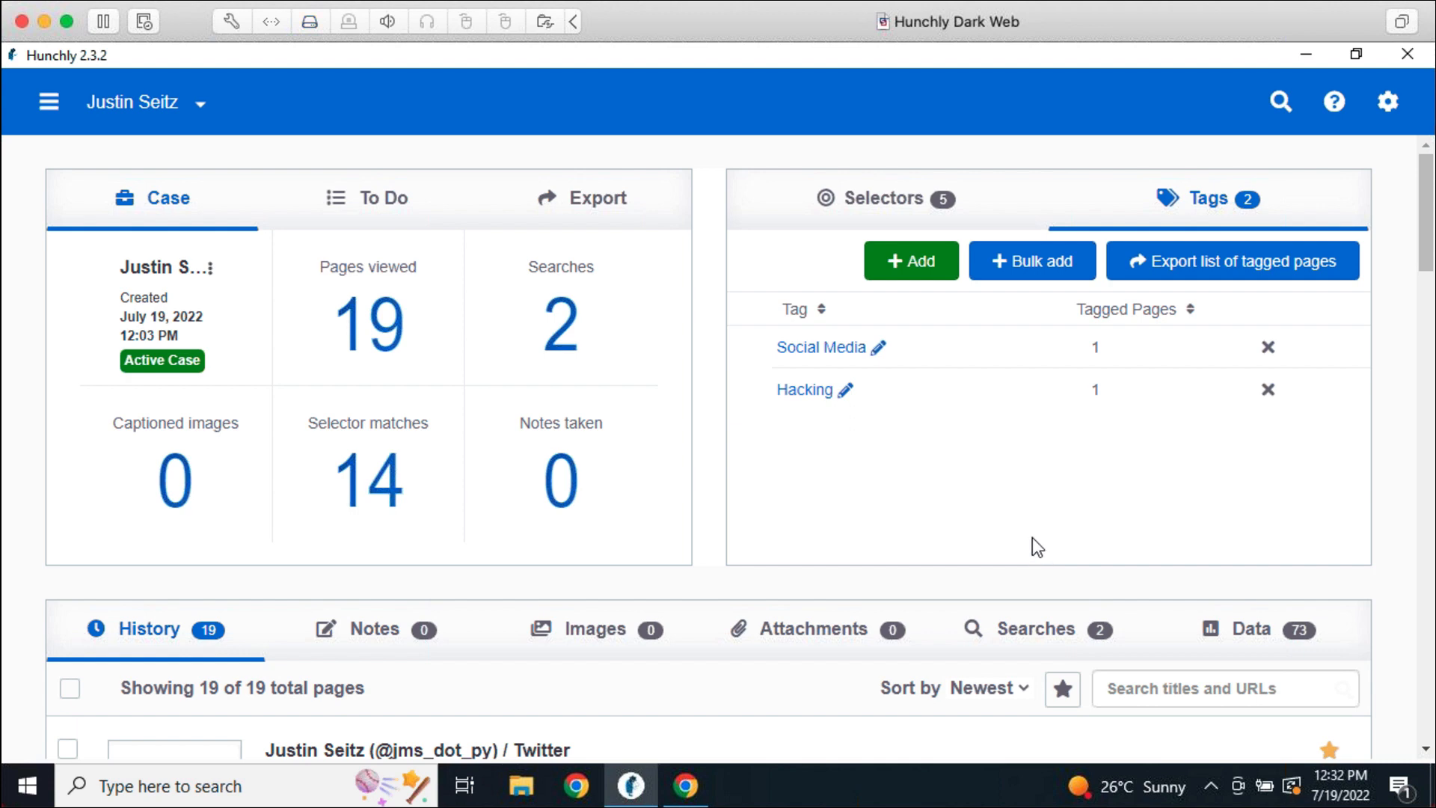
{"action": "scroll", "coordinate": [1051, 478], "scroll_direction": "down", "scroll_amount": 1}
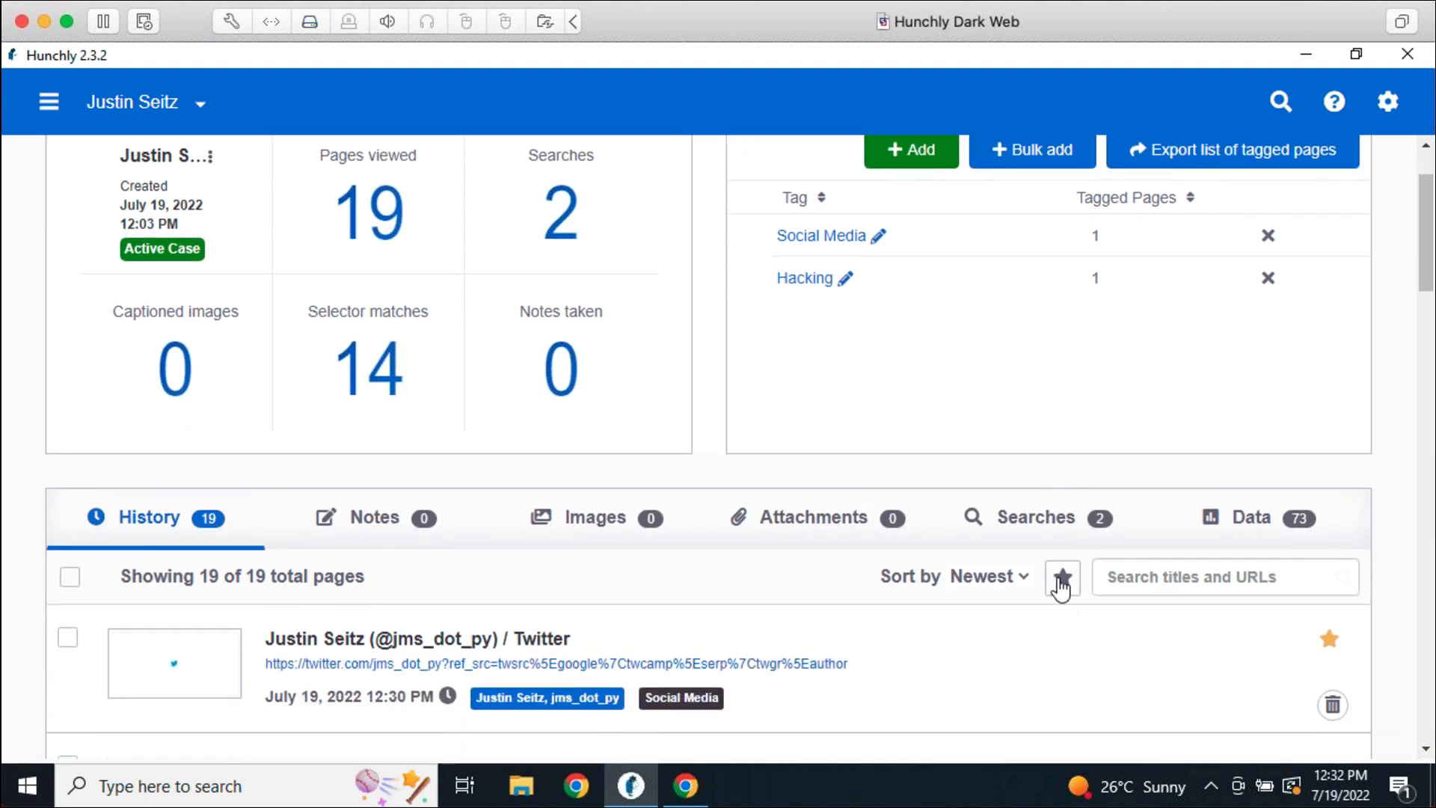
{"action": "left_click", "coordinate": [1061, 588]}
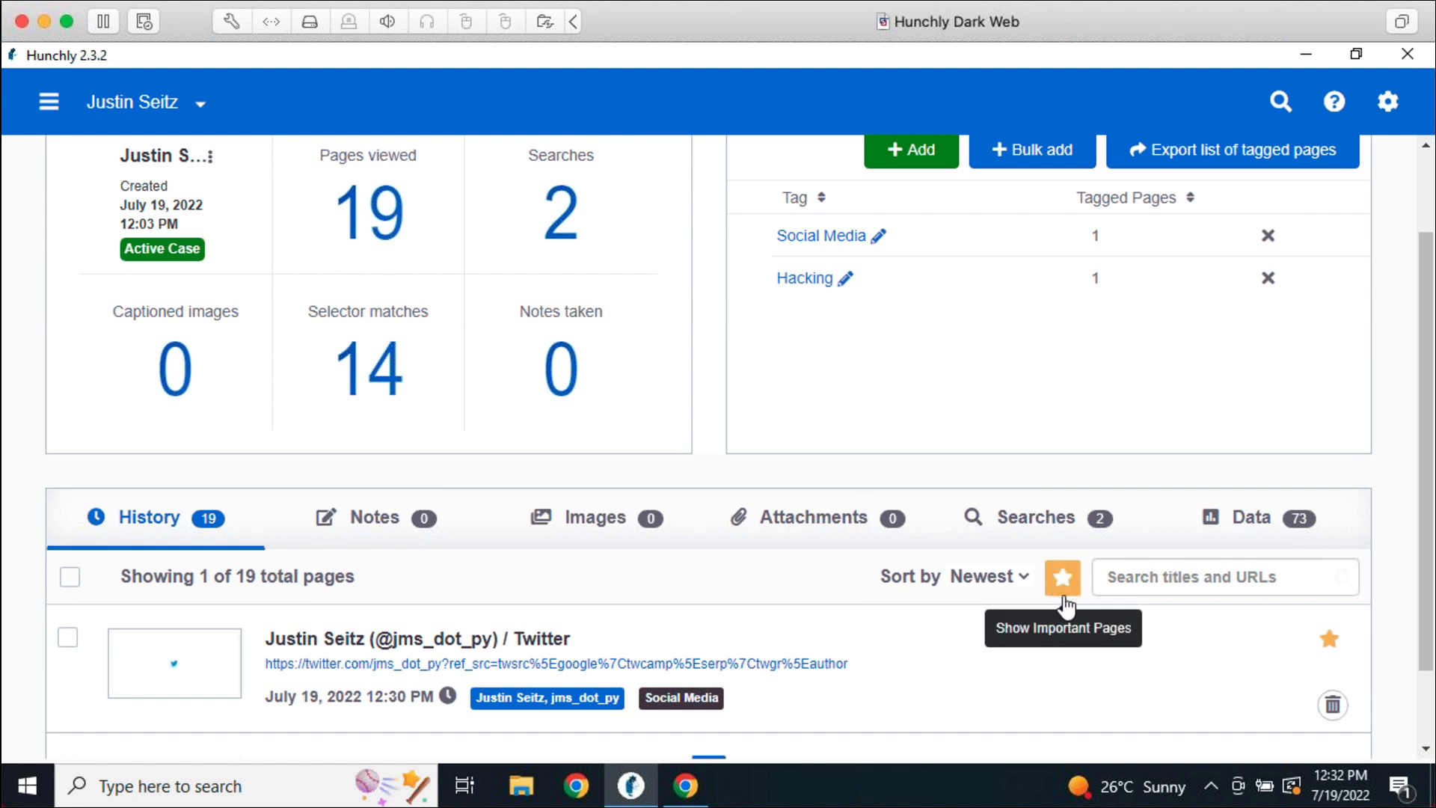
{"action": "scroll", "coordinate": [1205, 634], "scroll_direction": "down", "scroll_amount": 1}
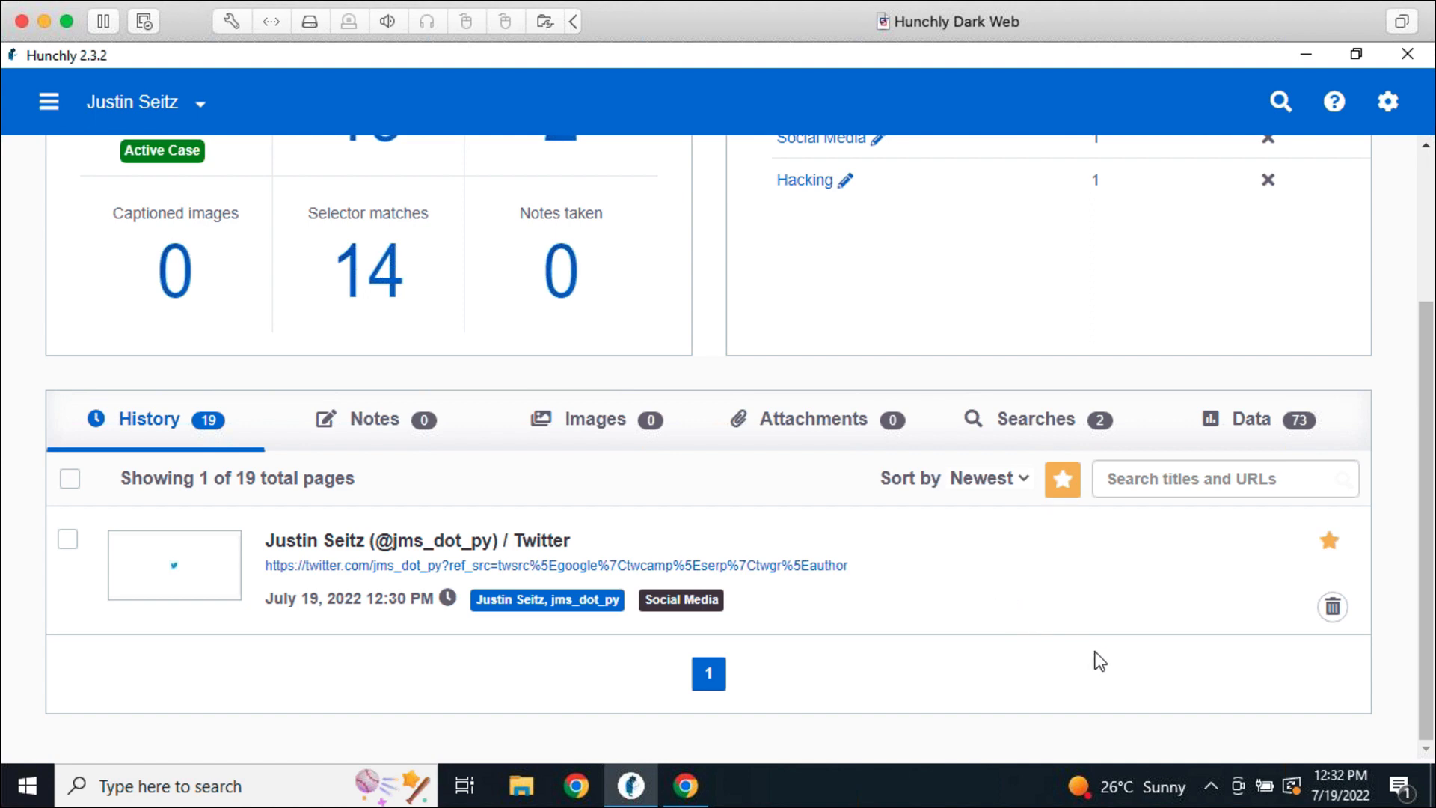
{"action": "left_click", "coordinate": [1063, 480]}
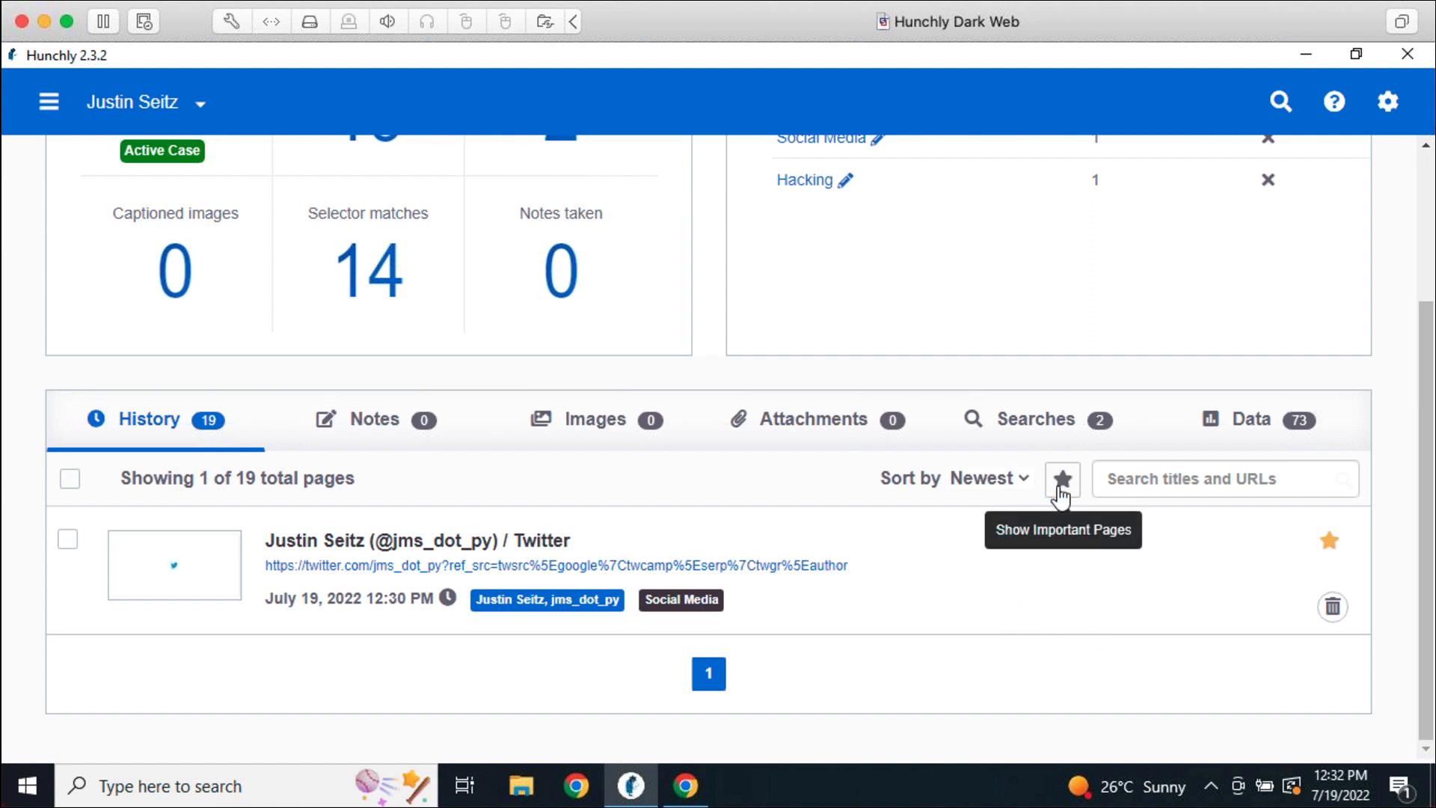
{"action": "left_click", "coordinate": [1068, 487]}
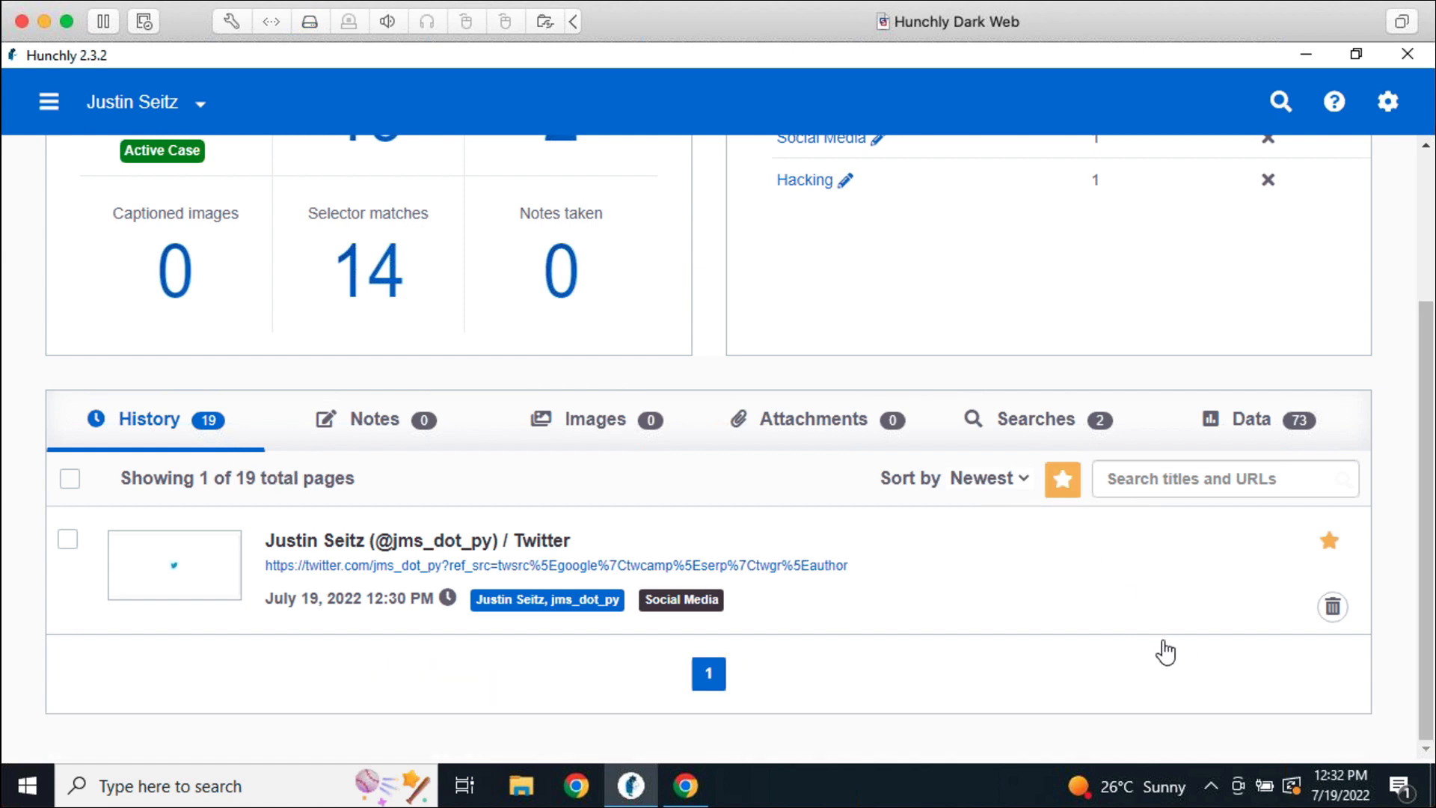
{"action": "scroll", "coordinate": [1166, 650], "scroll_direction": "up", "scroll_amount": 3}
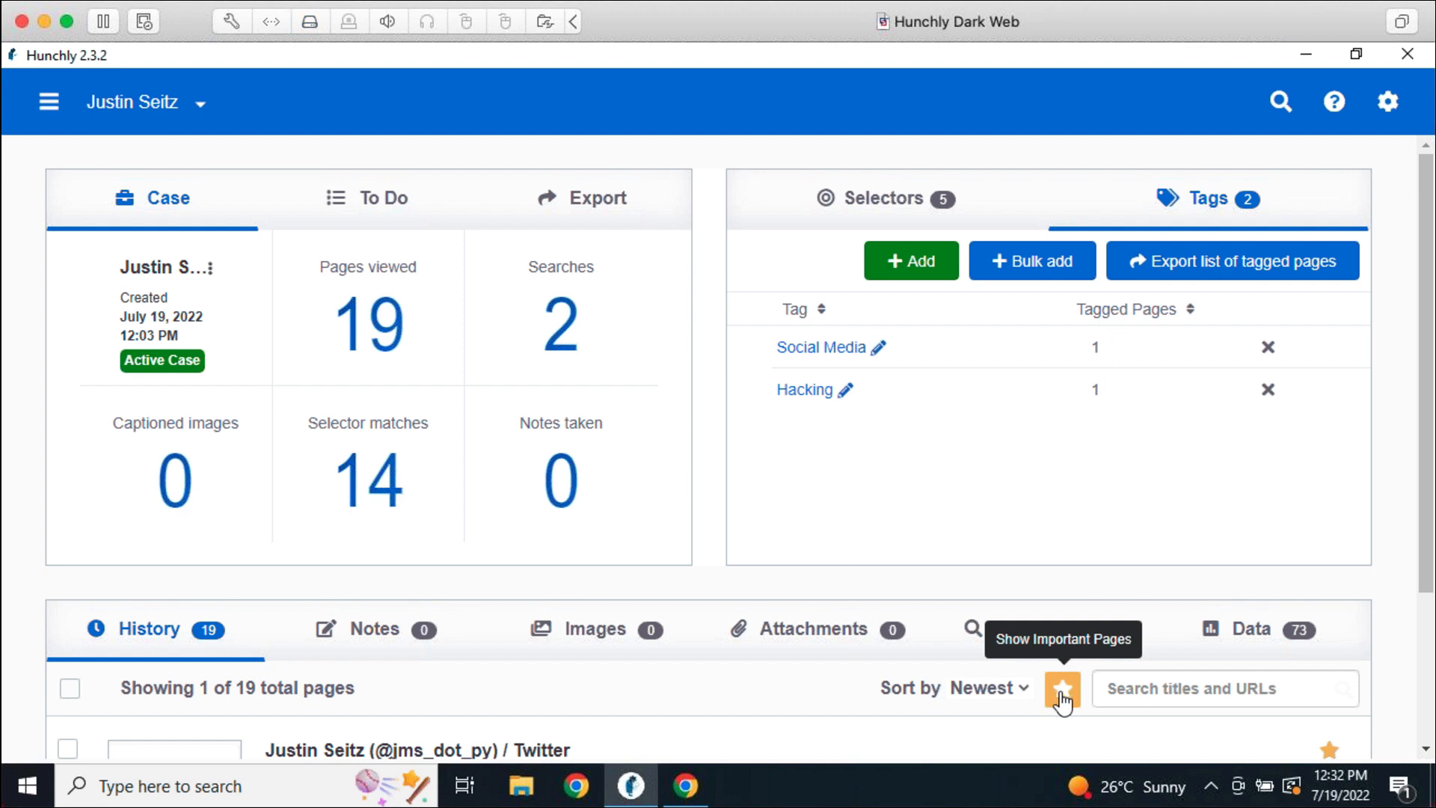
{"action": "left_click", "coordinate": [1062, 695]}
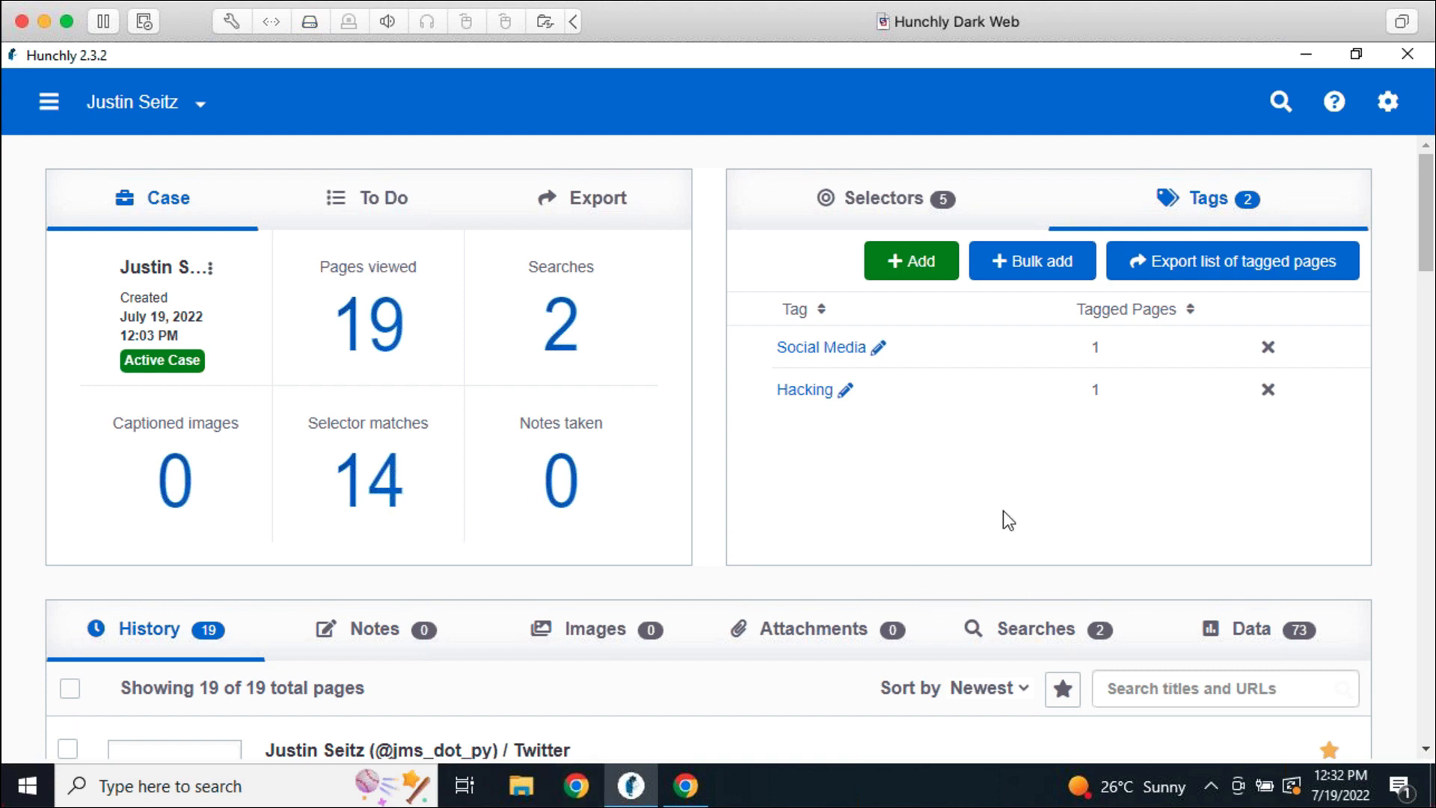
Add Social Media and IOC as Default Tags in Settings, then return to the dashboard
{"action": "left_click", "coordinate": [1389, 104]}
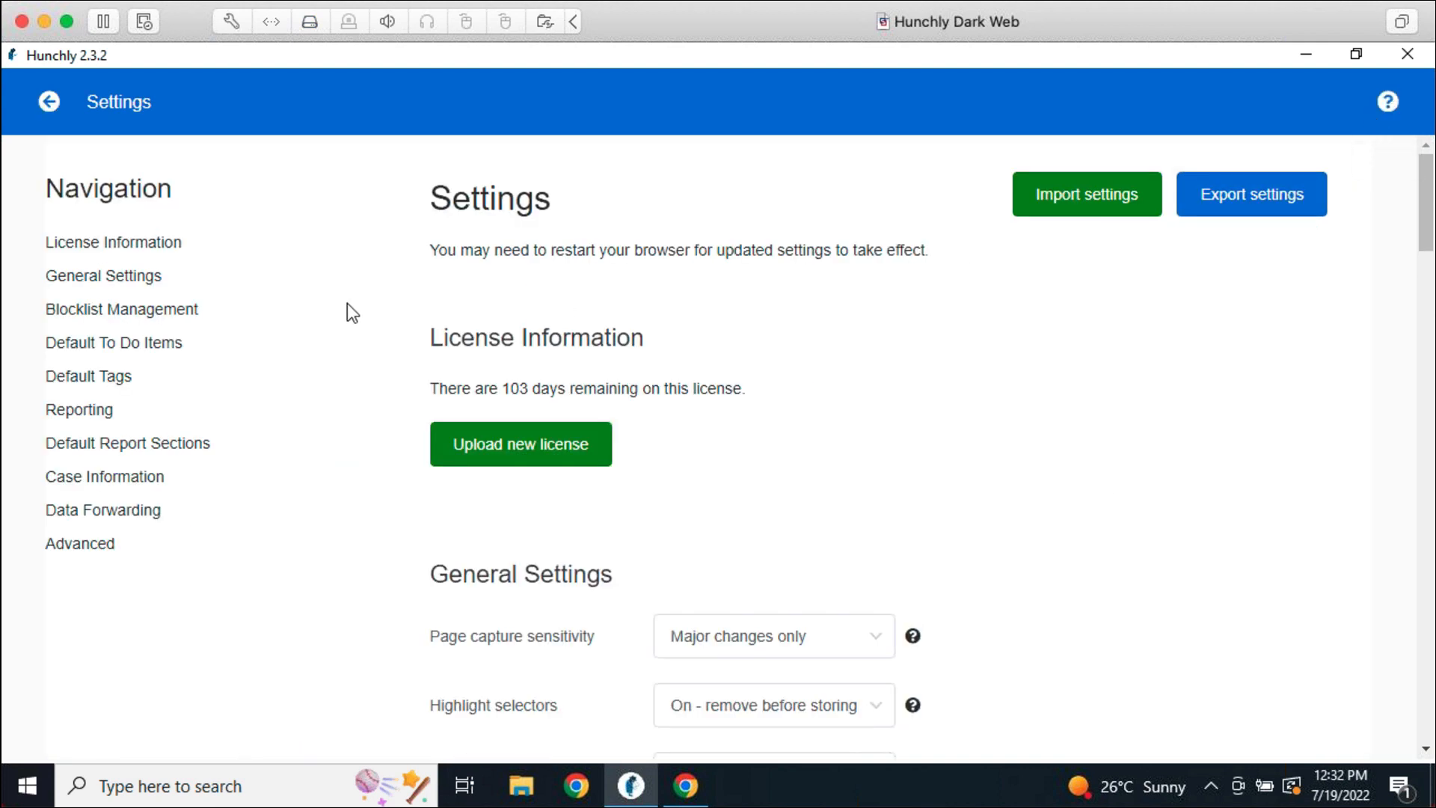
{"action": "left_click", "coordinate": [96, 379]}
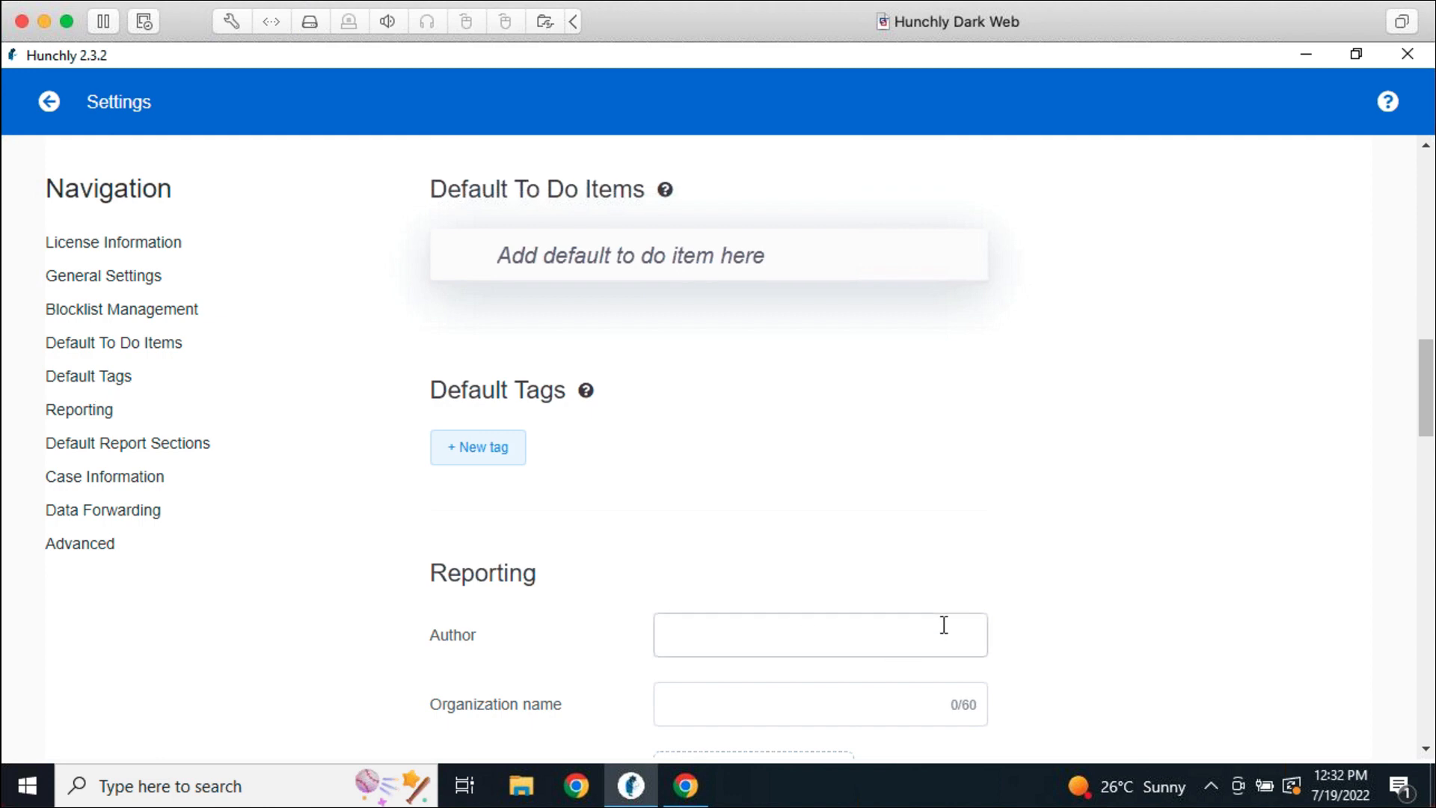
{"action": "left_click", "coordinate": [462, 455]}
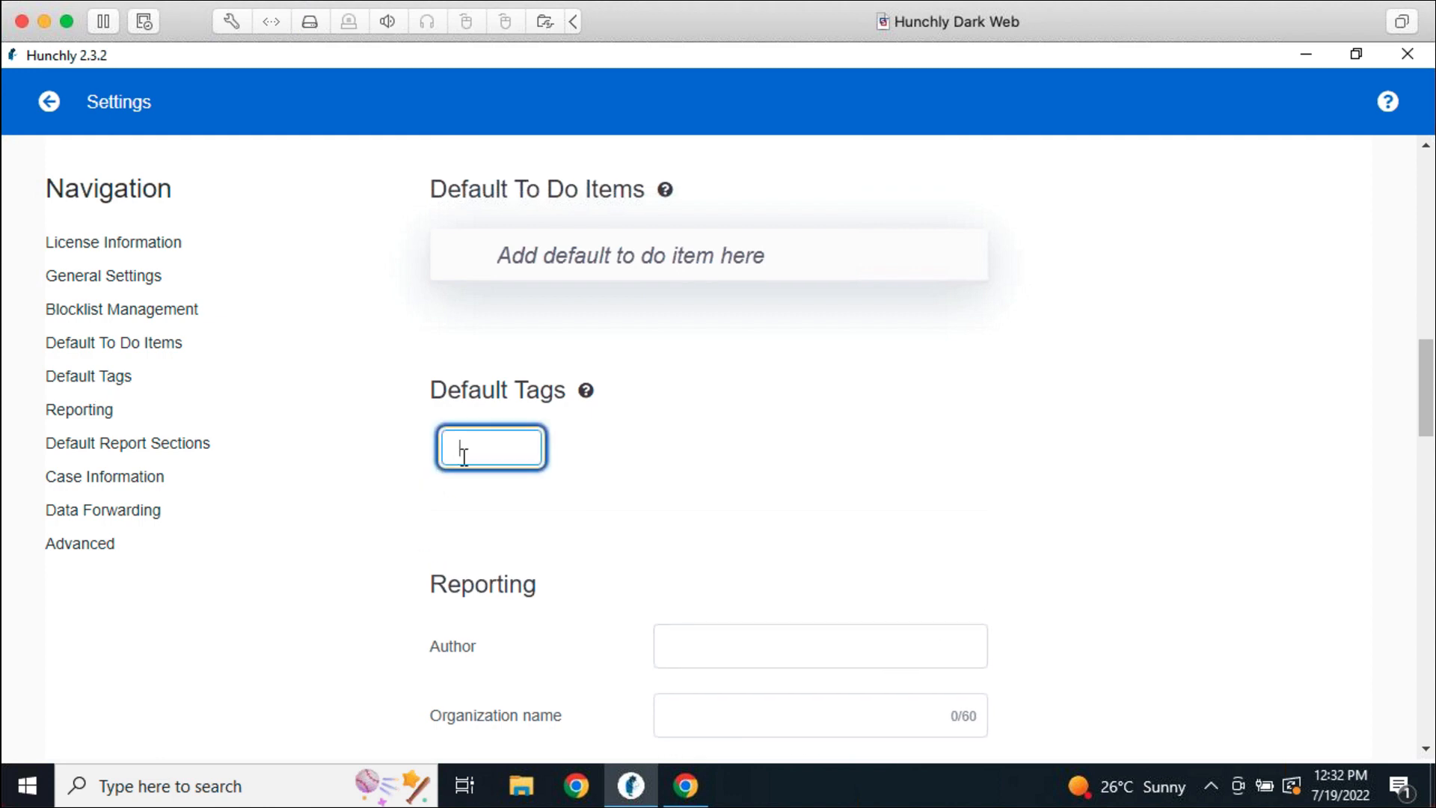
{"action": "type", "text": "Social Media"}
{"action": "key", "text": "Return"}
{"action": "left_click", "coordinate": [622, 457]}
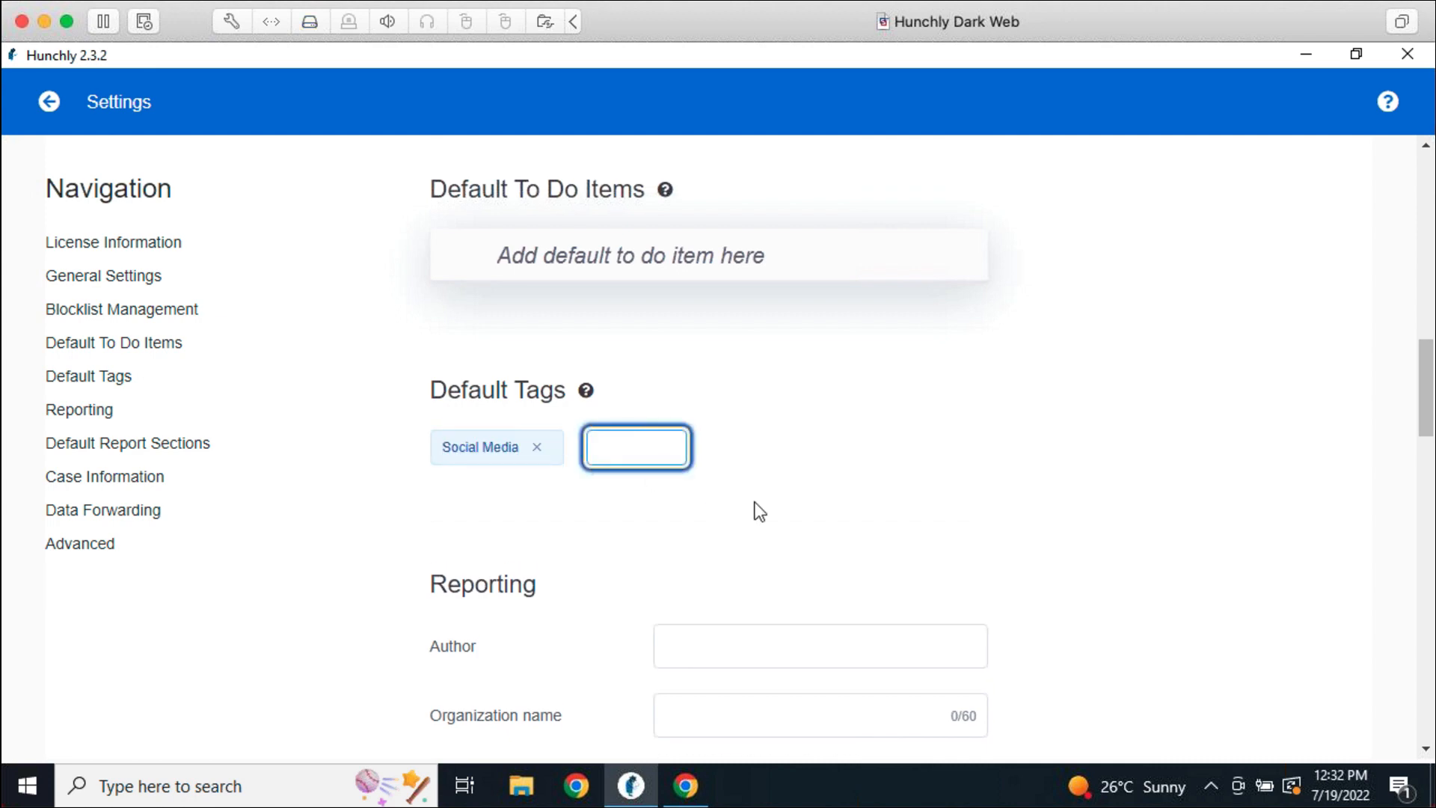
{"action": "type", "text": "IOC"}
{"action": "key", "text": "Return"}
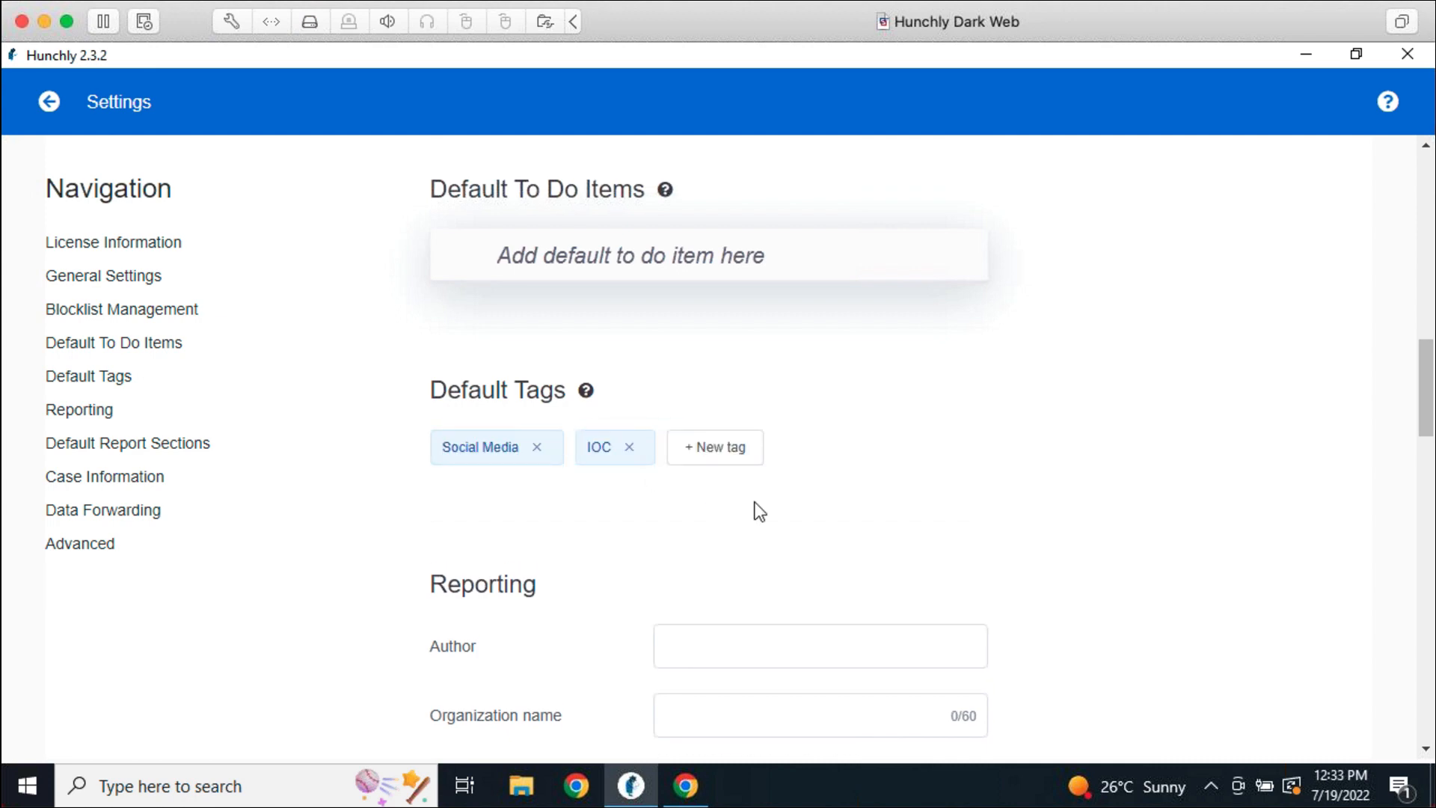
{"action": "scroll", "coordinate": [753, 502], "scroll_direction": "down", "scroll_amount": 2}
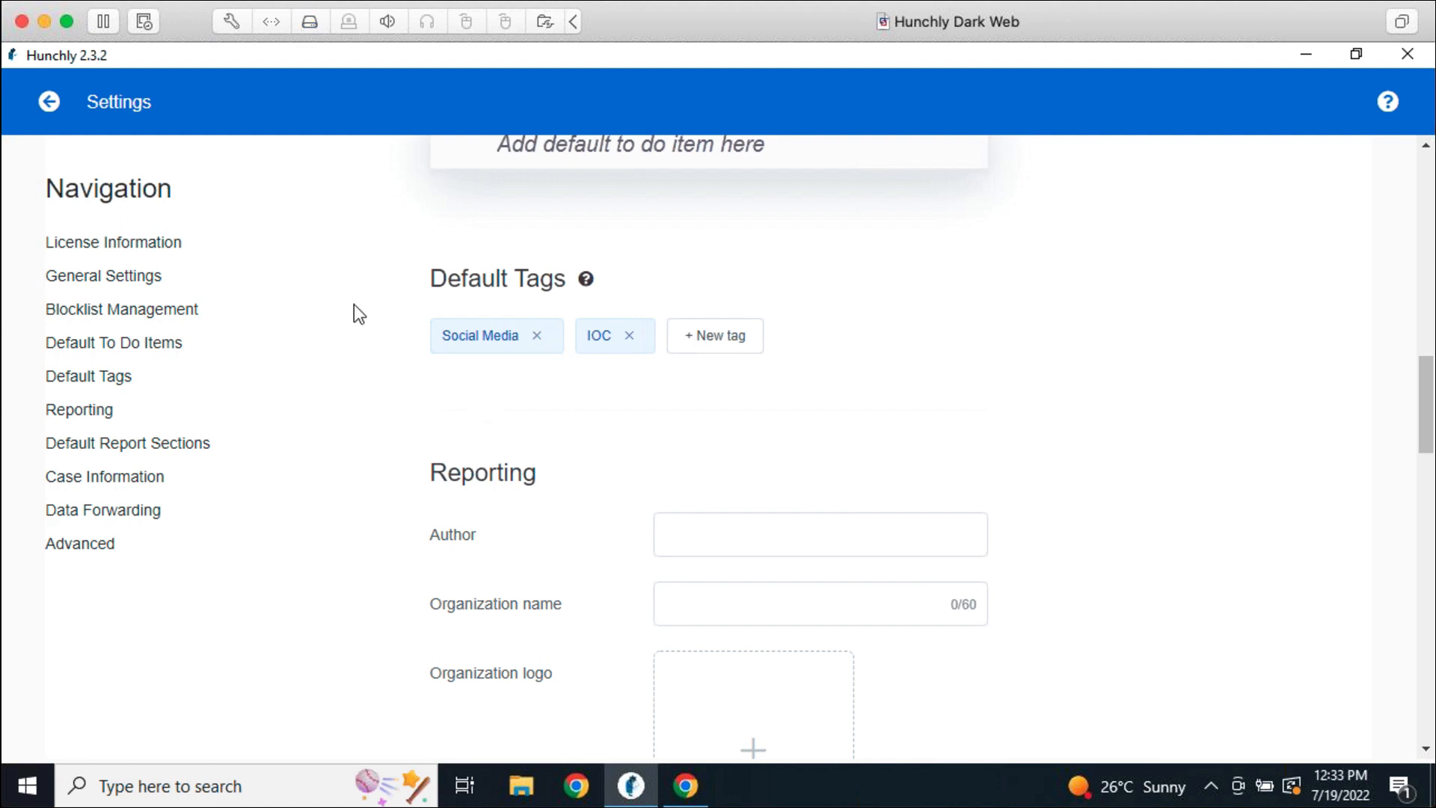
{"action": "left_click", "coordinate": [51, 104]}
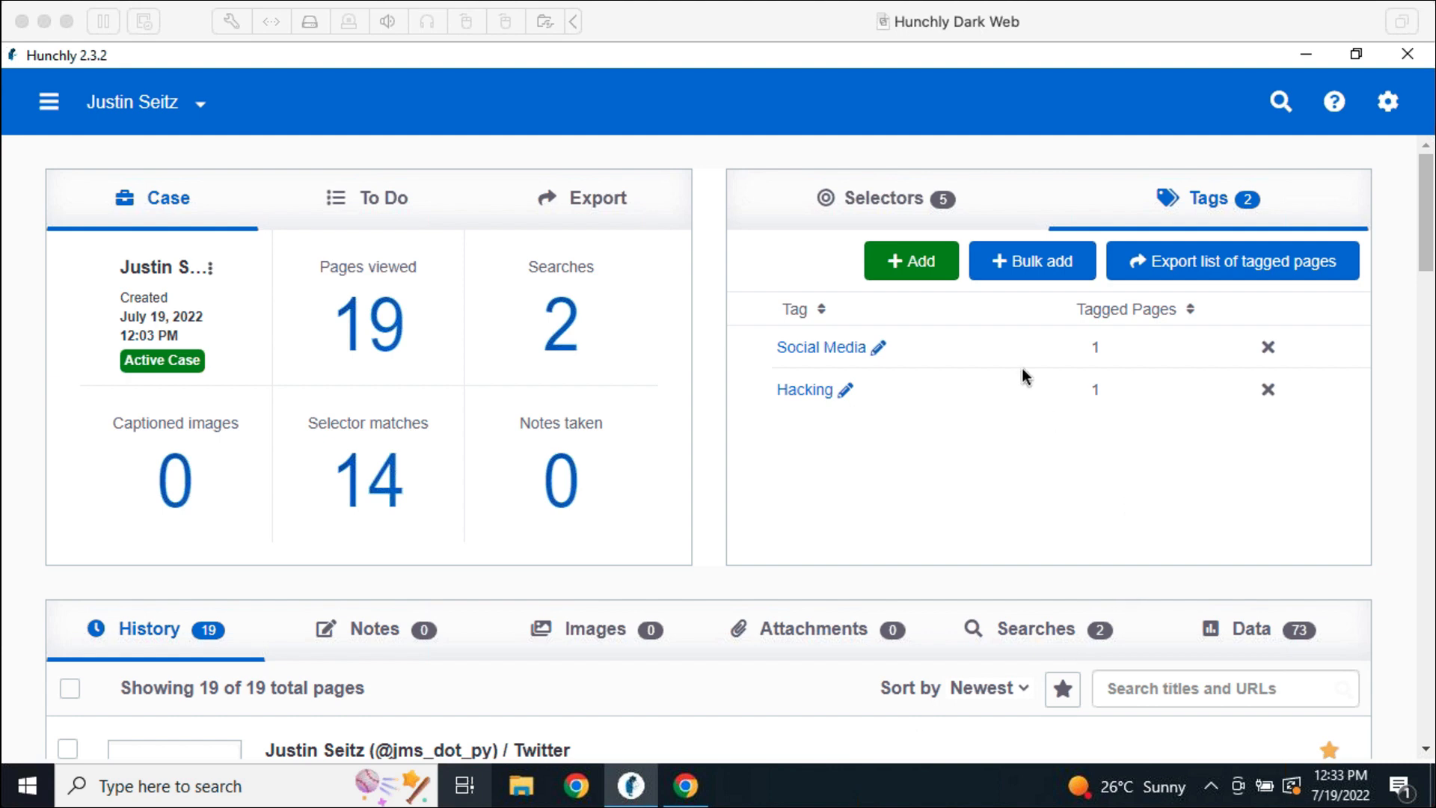
Launch Bulk add from the Tags panel to tag many case pages at once
{"action": "left_click", "coordinate": [1025, 266]}
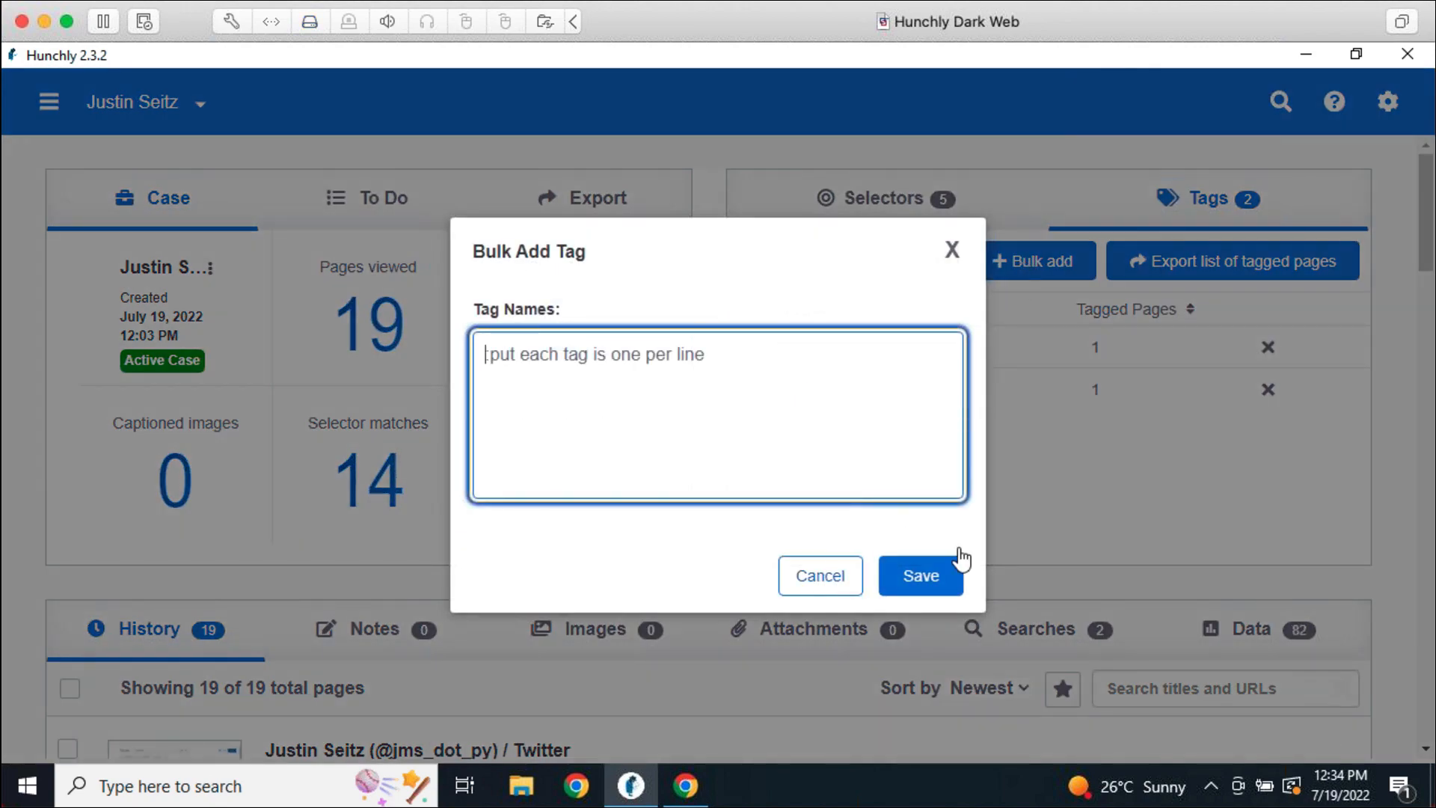
{"action": "left_click", "coordinate": [952, 565]}
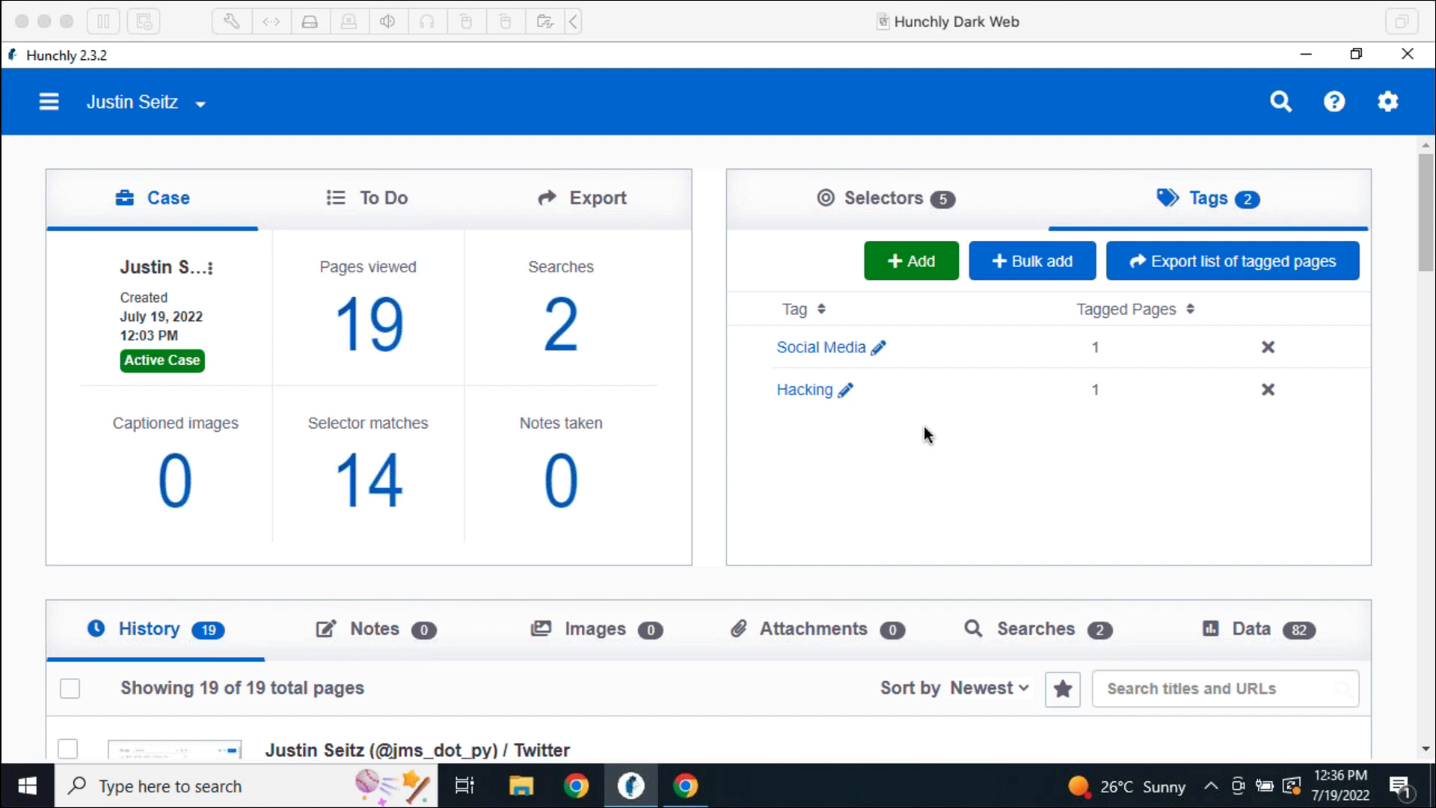
Check the case's empty Notes tab, then bring Chrome's Twitter profile window forward
{"action": "left_click", "coordinate": [721, 528]}
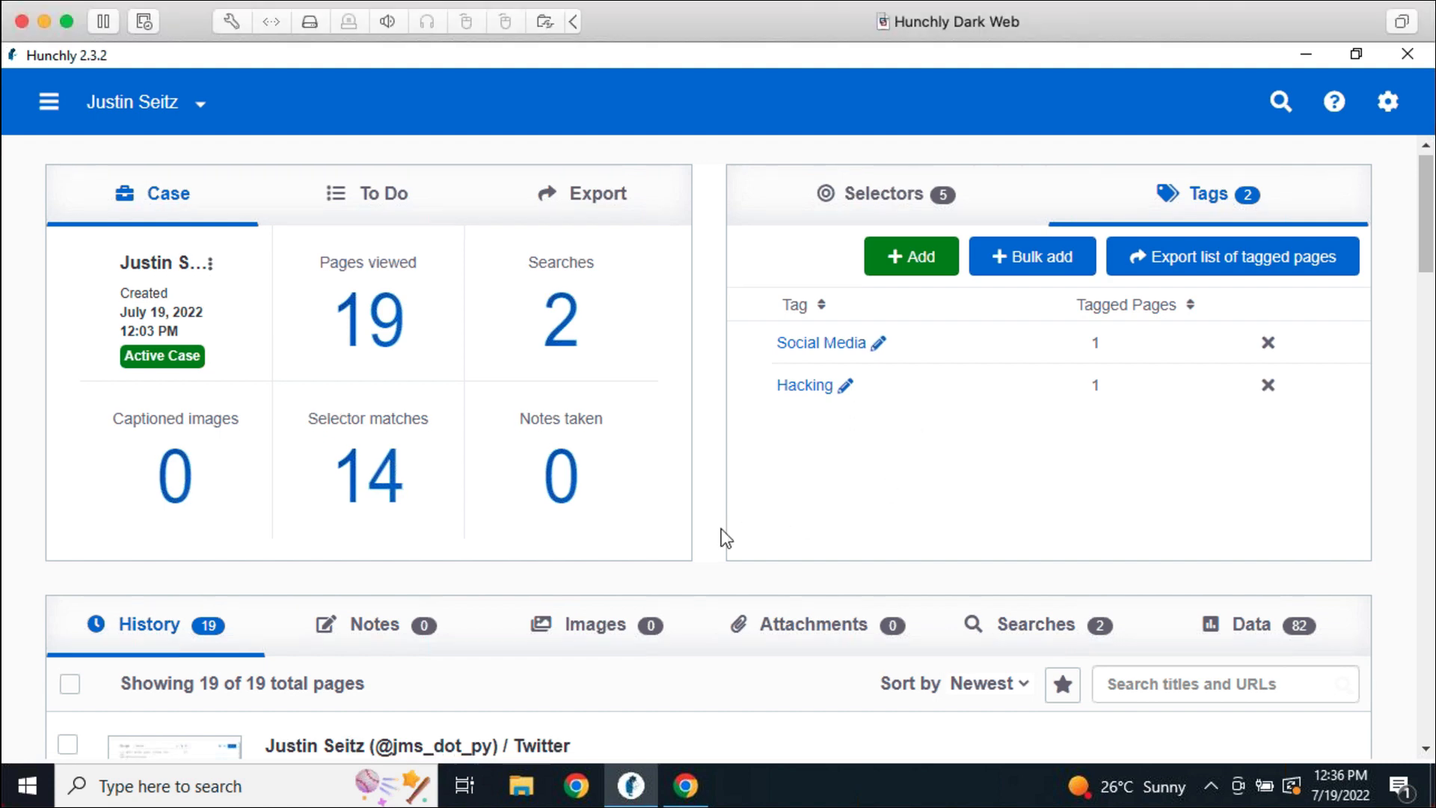
{"action": "scroll", "coordinate": [721, 528], "scroll_direction": "down", "scroll_amount": 3}
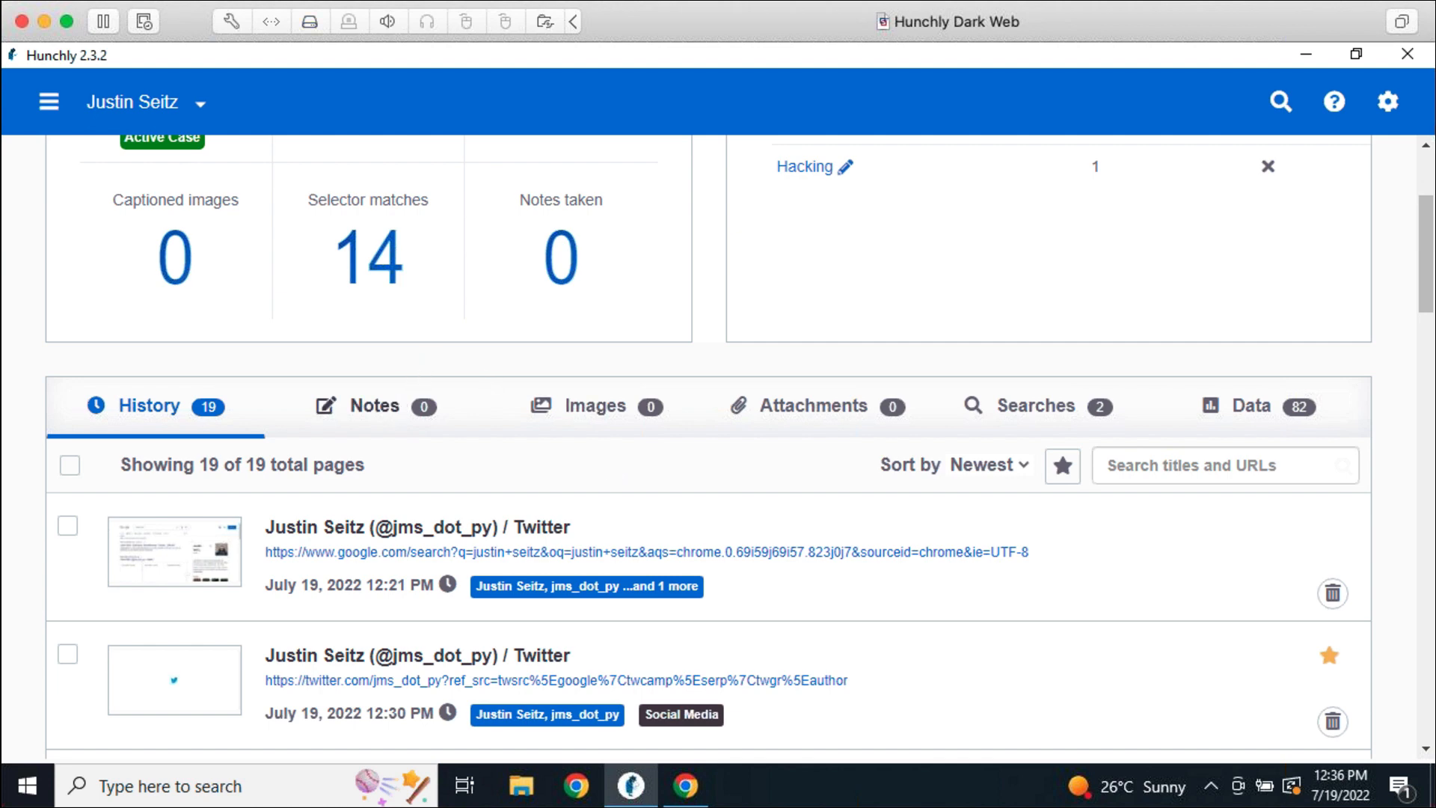
{"action": "left_click", "coordinate": [370, 405]}
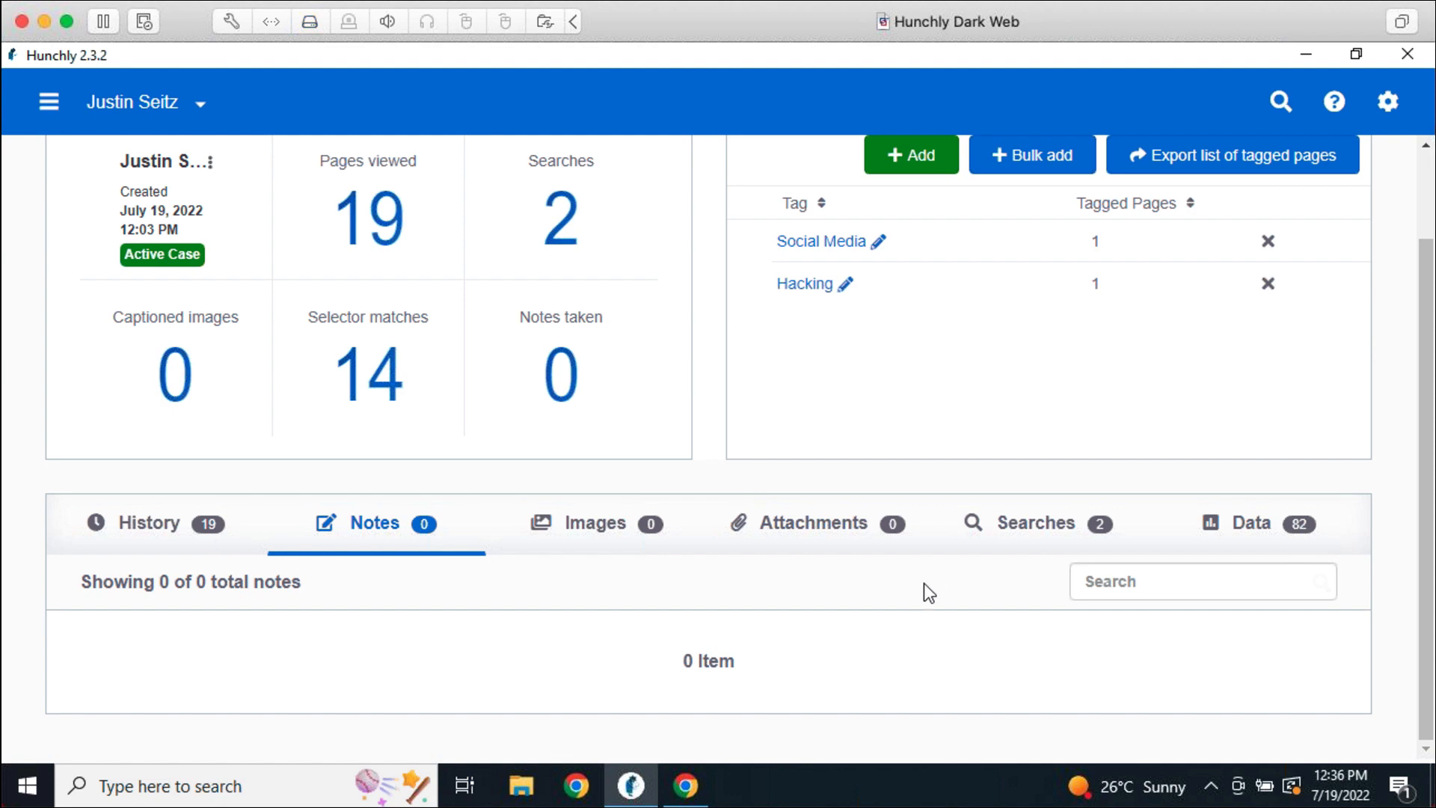
{"action": "left_click", "coordinate": [705, 796]}
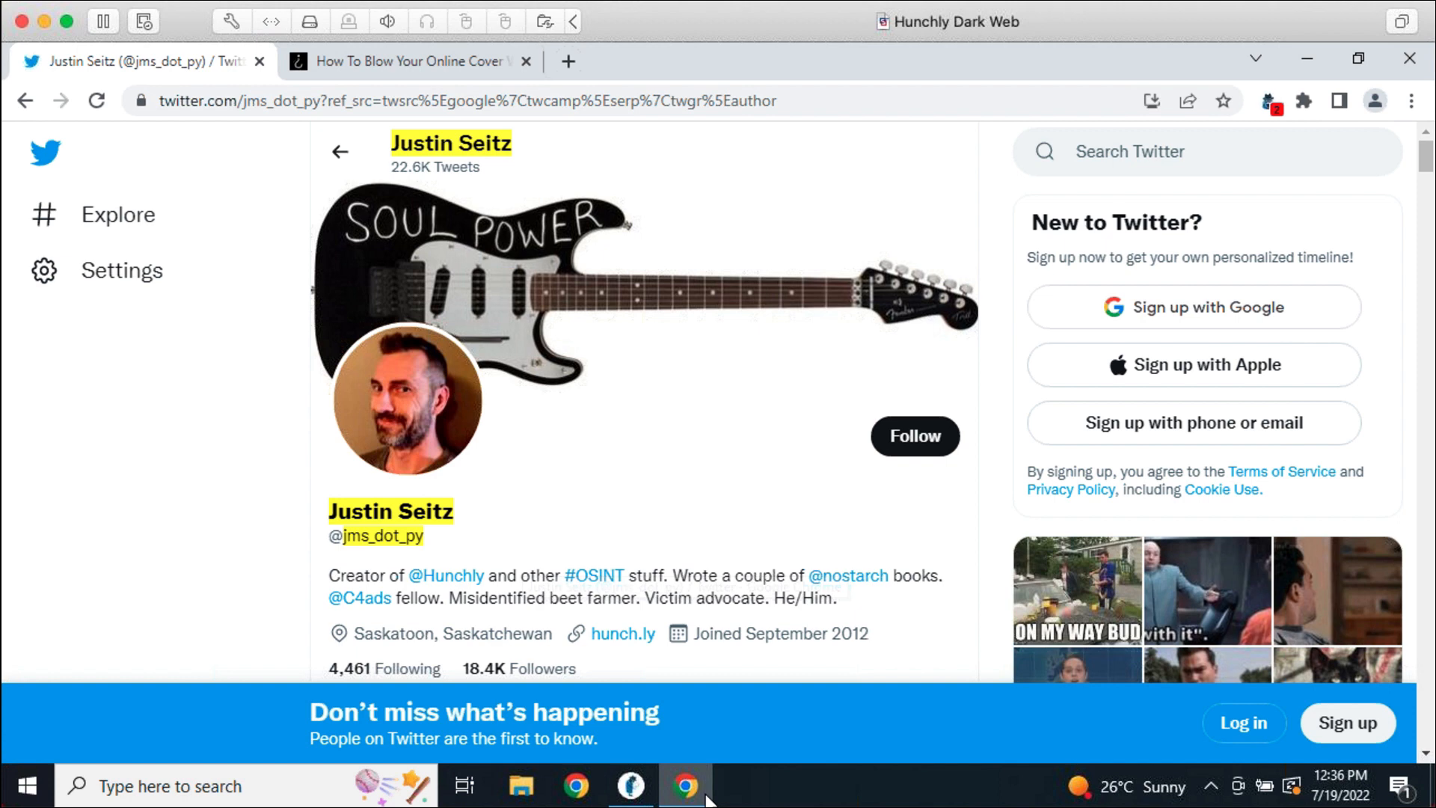
Save a Hunchly note on the profile identifying it as the author's Twitter account
{"action": "right_click", "coordinate": [695, 577]}
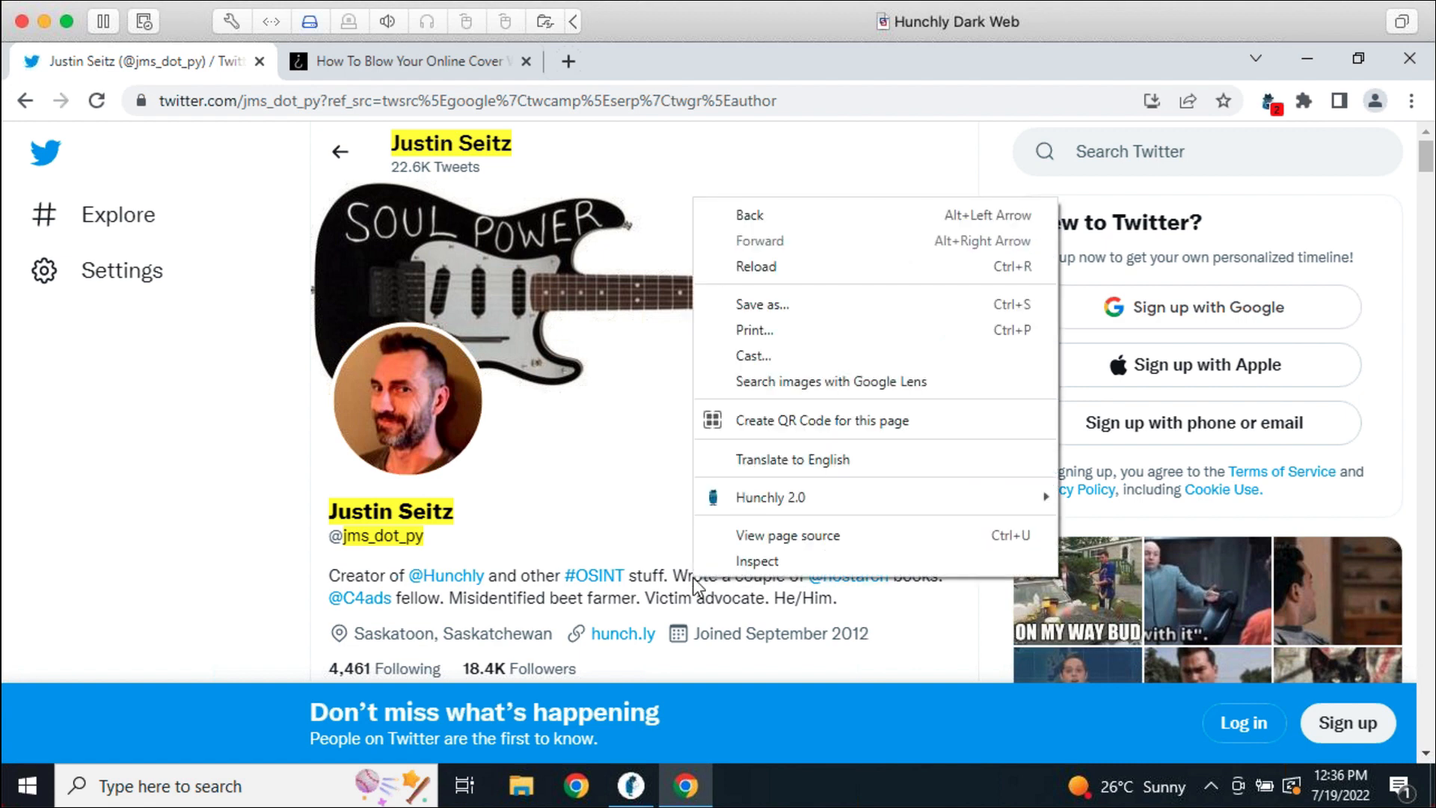
{"action": "mouse_move", "coordinate": [799, 507]}
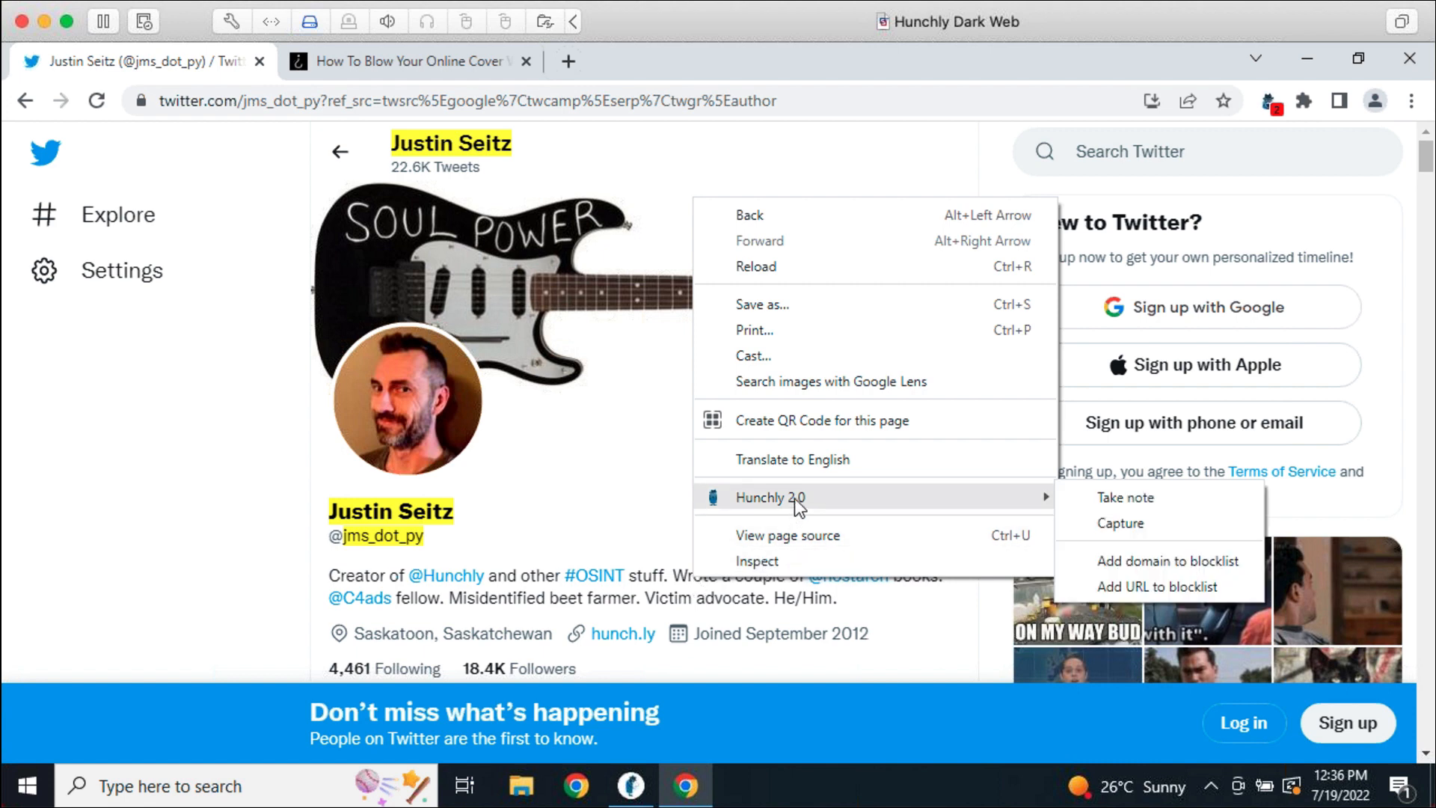
{"action": "left_click", "coordinate": [1098, 499]}
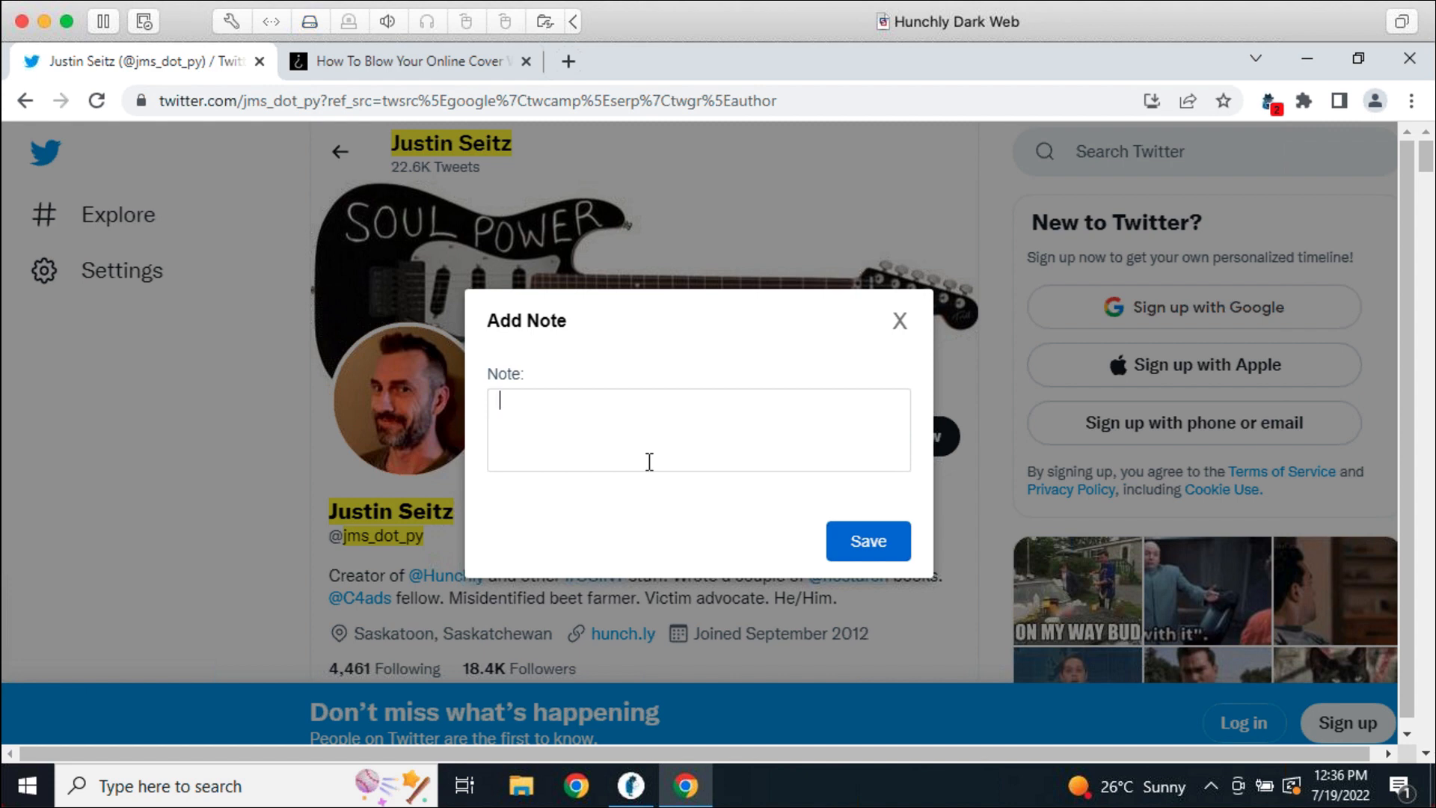
{"action": "type", "text": "Justin's Twitter account."}
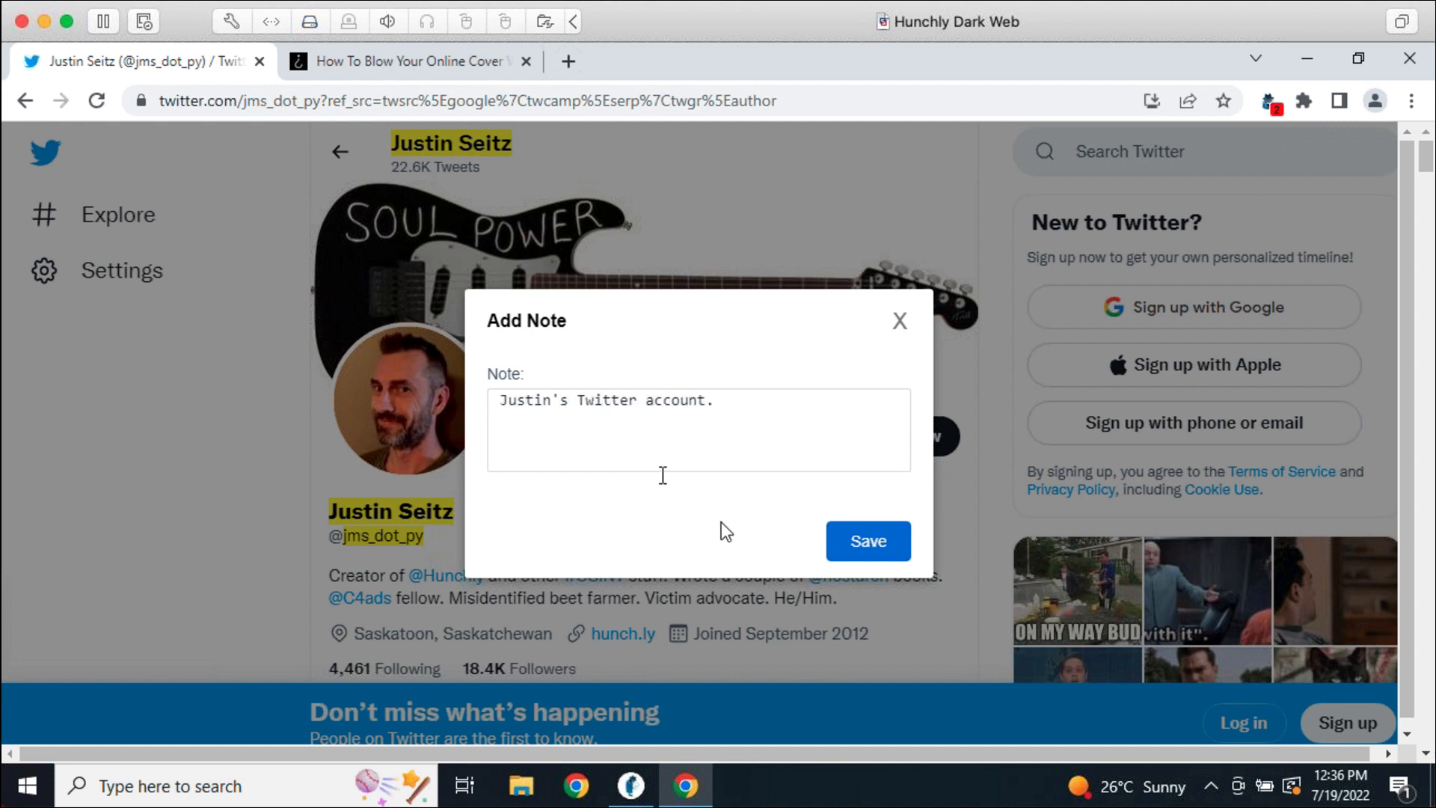
{"action": "left_click", "coordinate": [855, 550]}
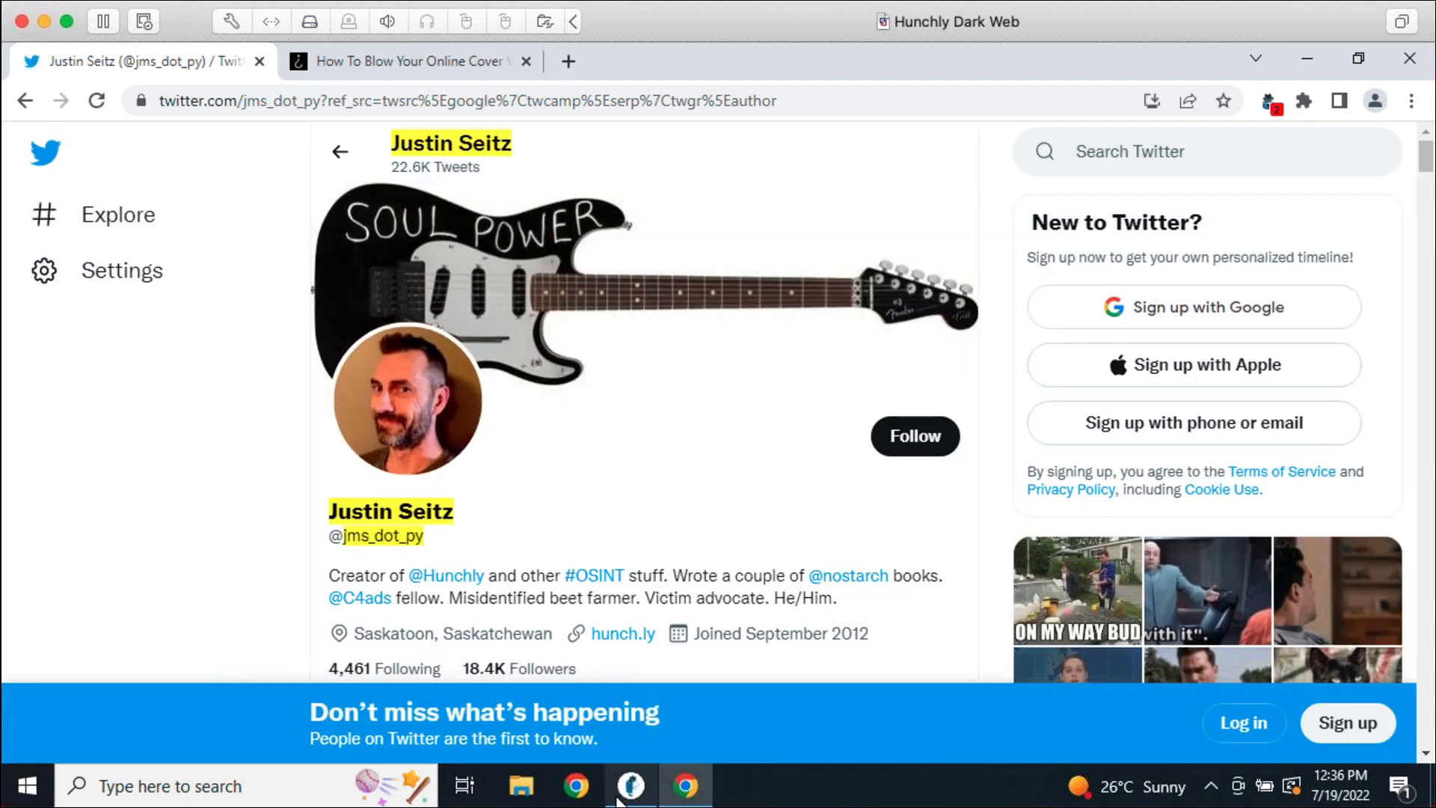
Review the newly saved Twitter profile note on the Hunchly case dashboard
{"action": "left_click", "coordinate": [625, 793]}
{"action": "scroll", "coordinate": [658, 609], "scroll_direction": "down", "scroll_amount": 2}
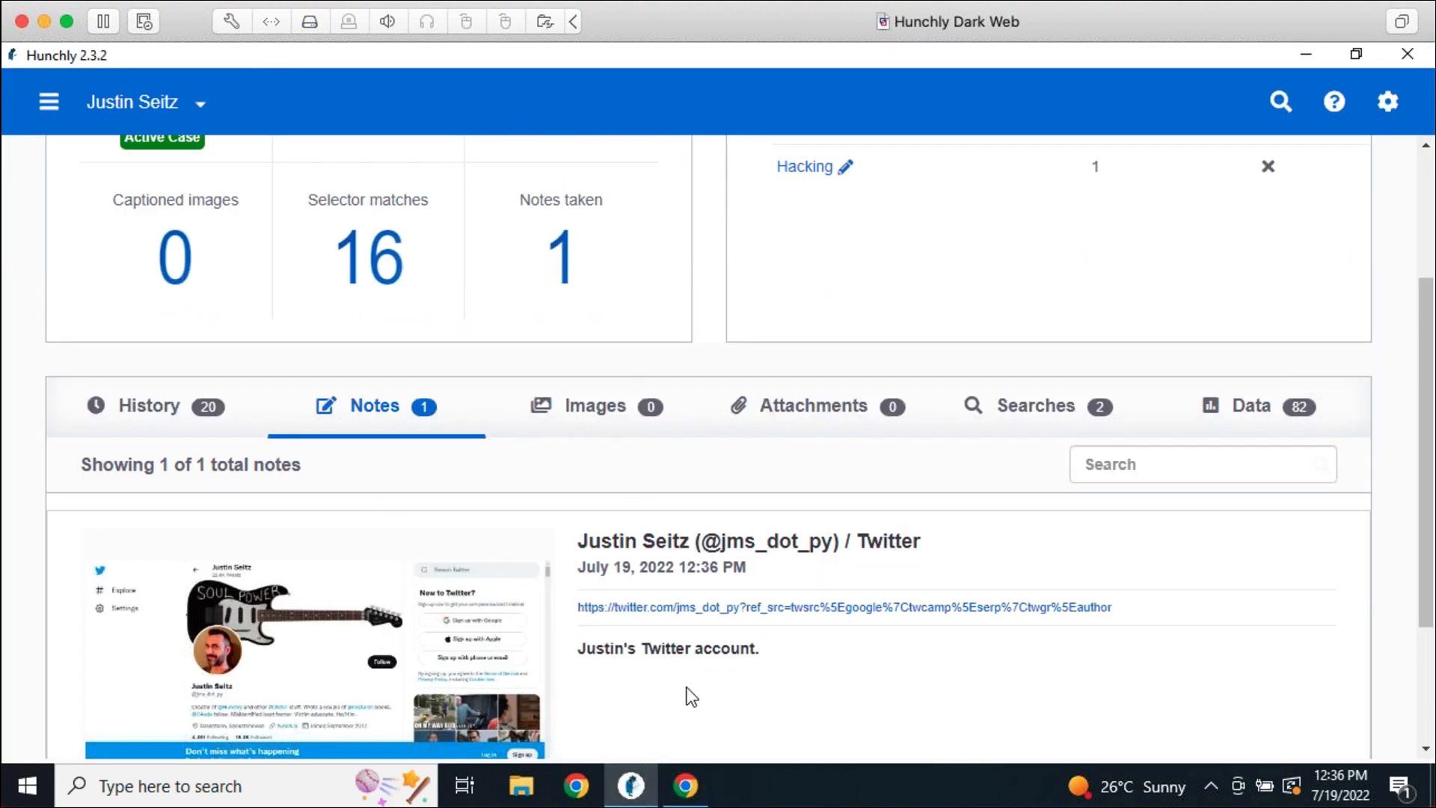
{"action": "scroll", "coordinate": [761, 569], "scroll_direction": "down", "scroll_amount": 3}
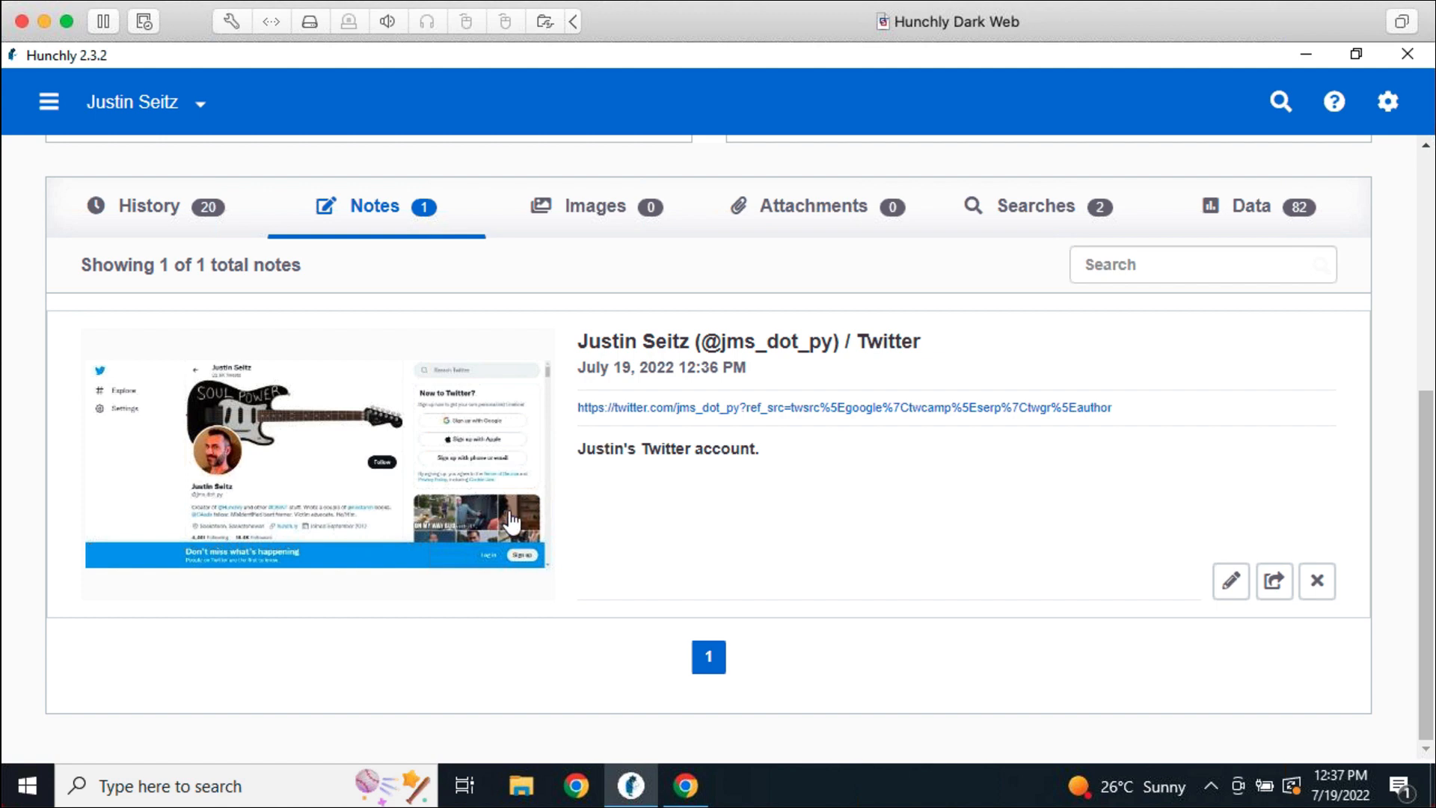
{"action": "left_click_drag", "start_coordinate": [761, 450], "coordinate": [582, 452]}
{"action": "left_click", "coordinate": [731, 539]}
Show the History list of the case's 20 captured pages and scroll through it
{"action": "scroll", "coordinate": [843, 544], "scroll_direction": "up", "scroll_amount": 5}
{"action": "left_click", "coordinate": [184, 549]}
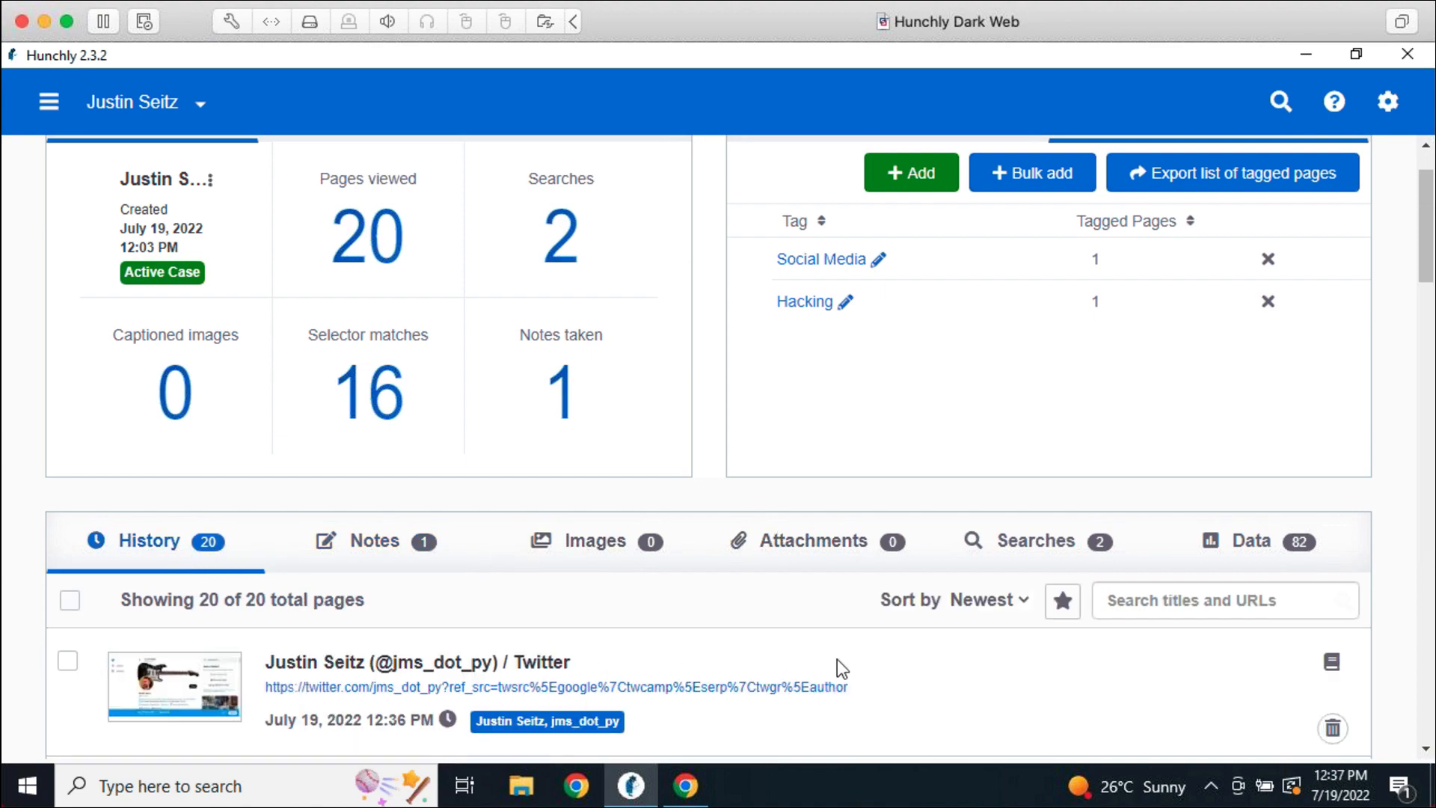
{"action": "scroll", "coordinate": [837, 658], "scroll_direction": "down", "scroll_amount": 8}
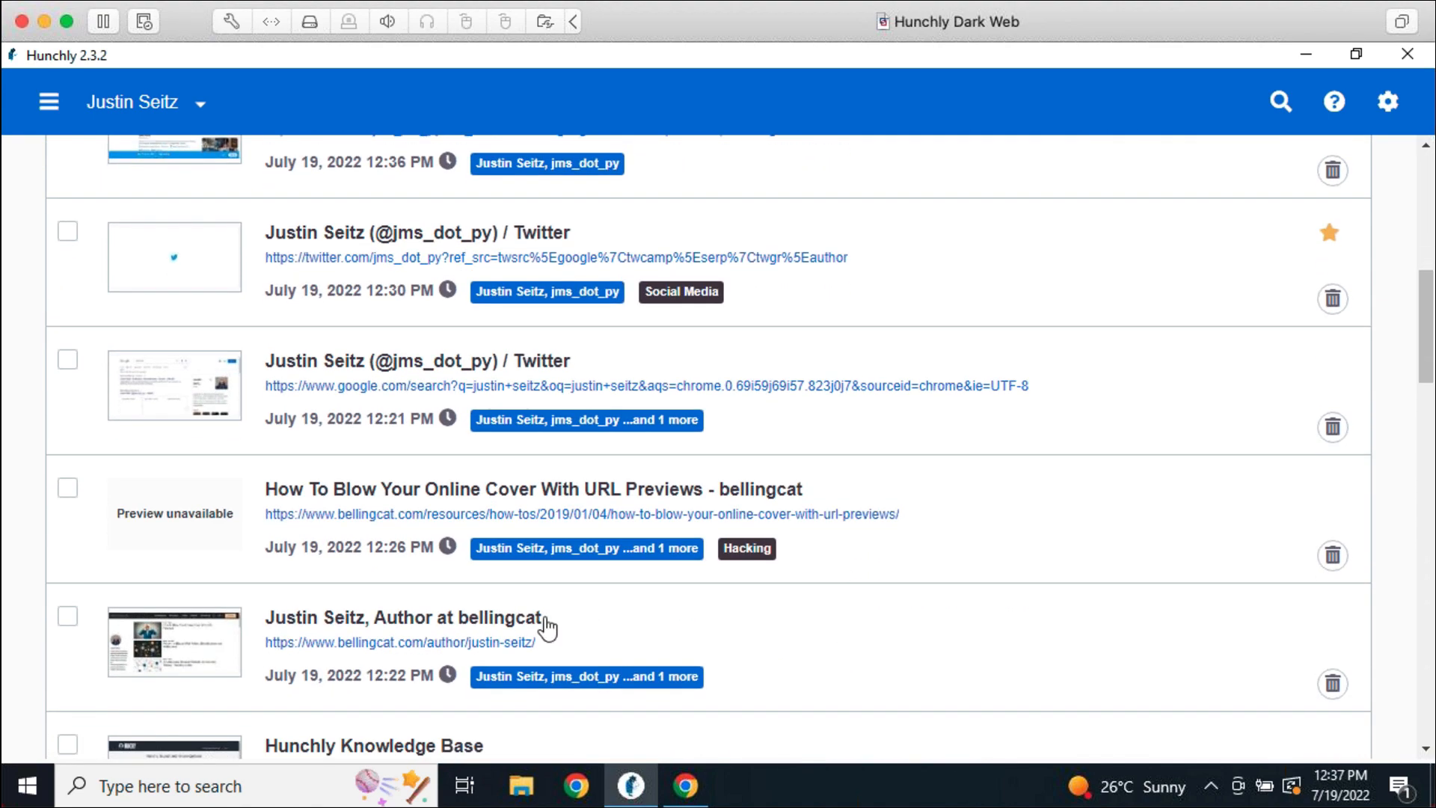
Add a note identifying the subject's Bellingcat profile to the bellingcat author page, then return to the dashboard
{"action": "left_click", "coordinate": [524, 618]}
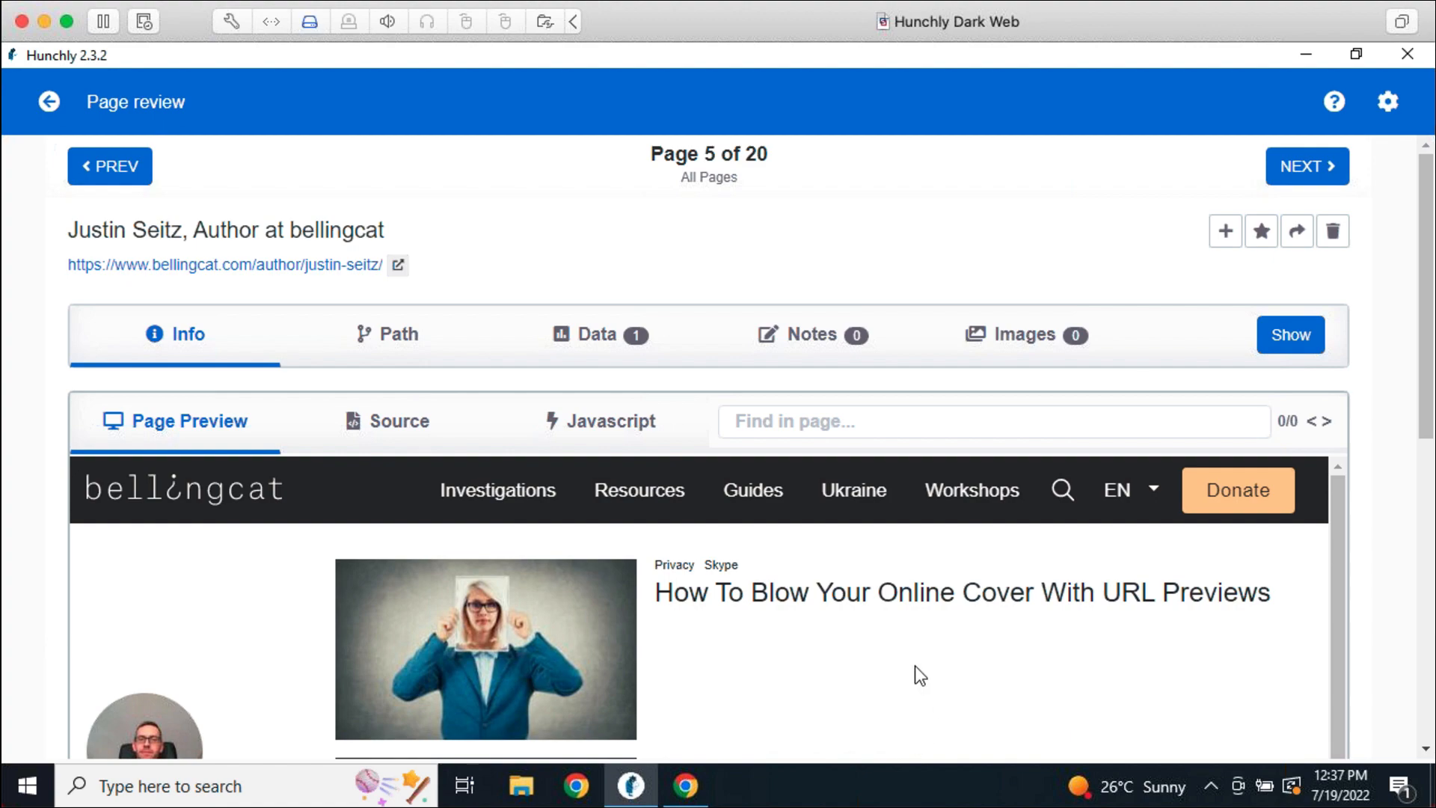
{"action": "left_click", "coordinate": [1224, 231]}
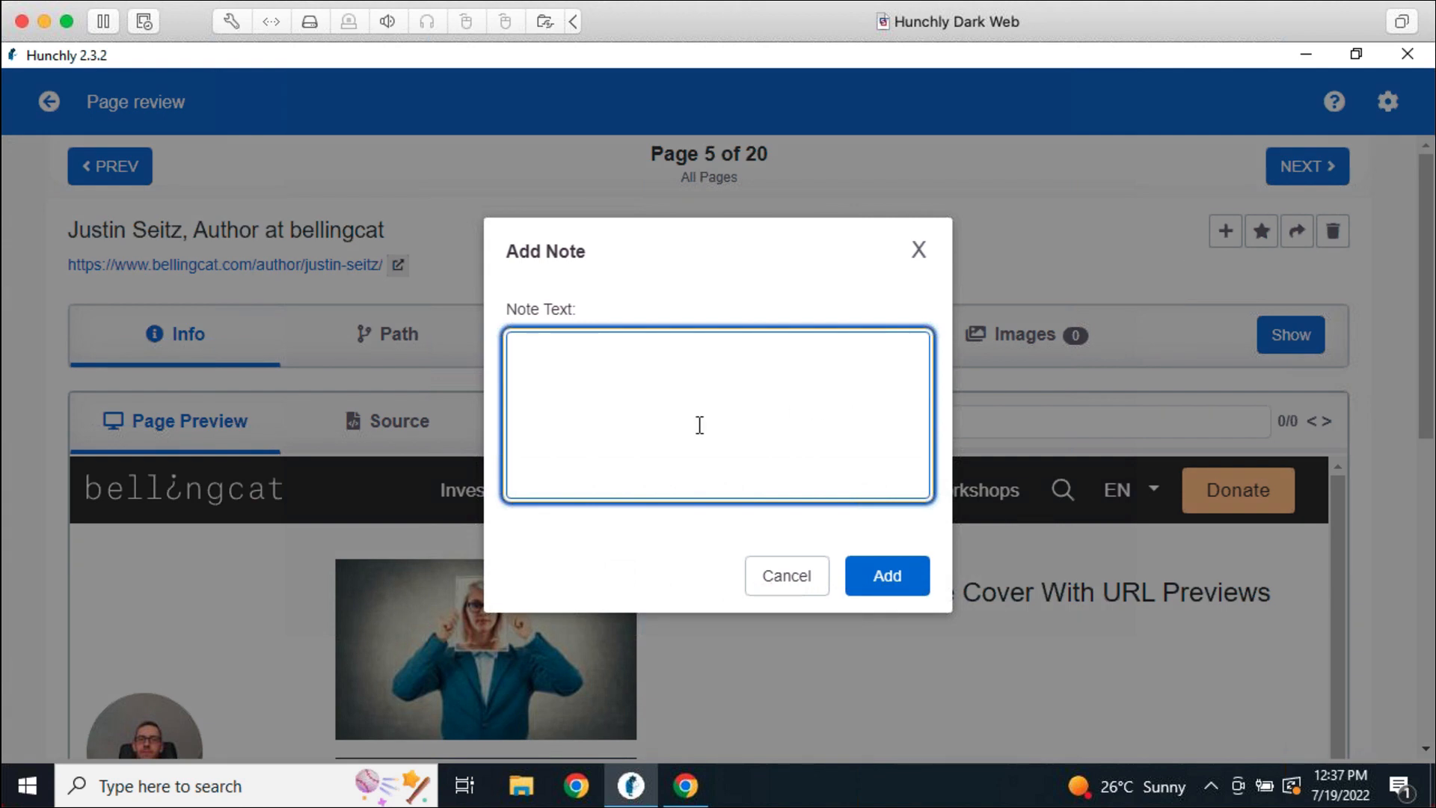
{"action": "type", "text": "Justin's Bellingcat p"}
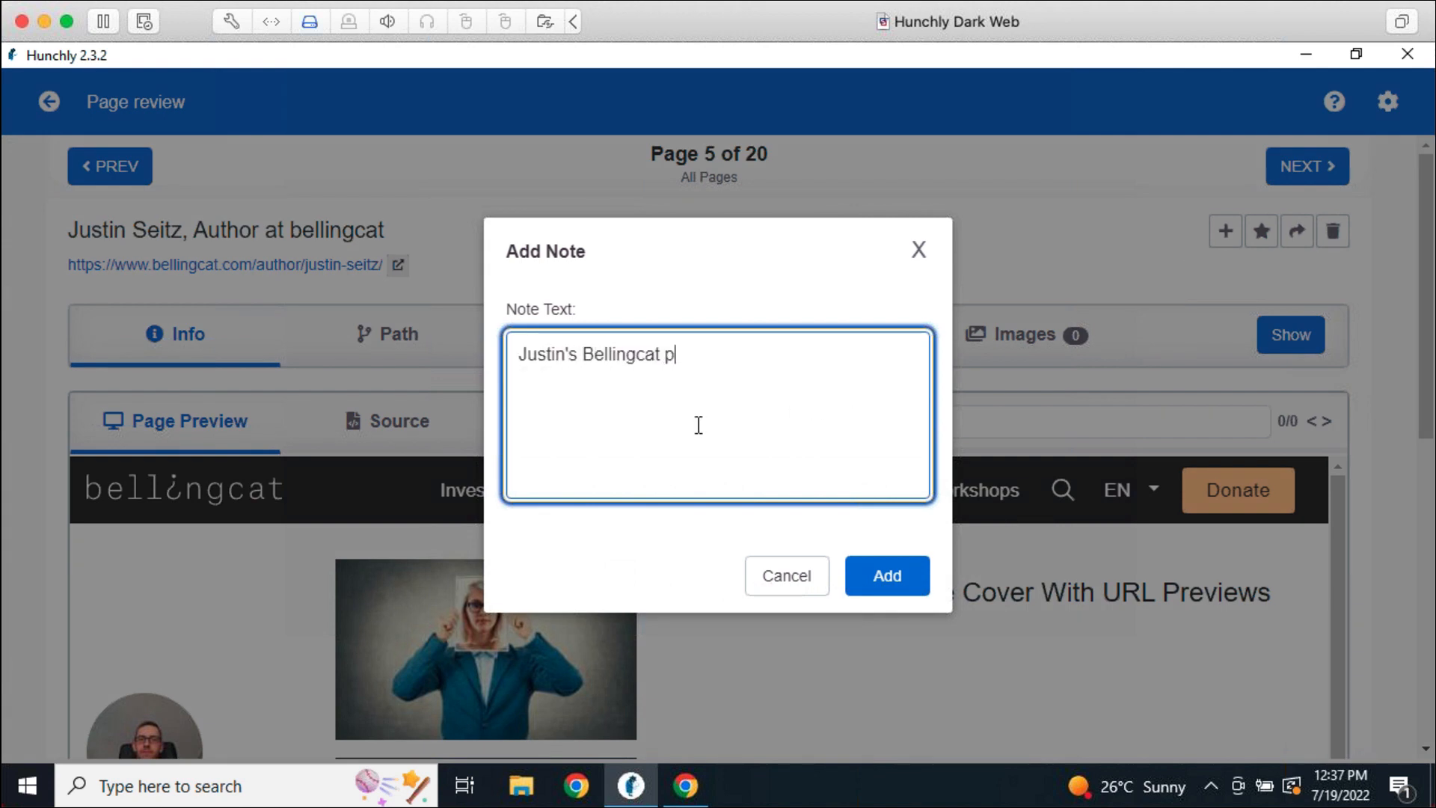
{"action": "type", "text": "rofule"}
{"action": "key", "text": "BackSpace"}
{"action": "key", "text": "BackSpace"}
{"action": "key", "text": "BackSpace"}
{"action": "type", "text": "ile."}
{"action": "left_click", "coordinate": [887, 578]}
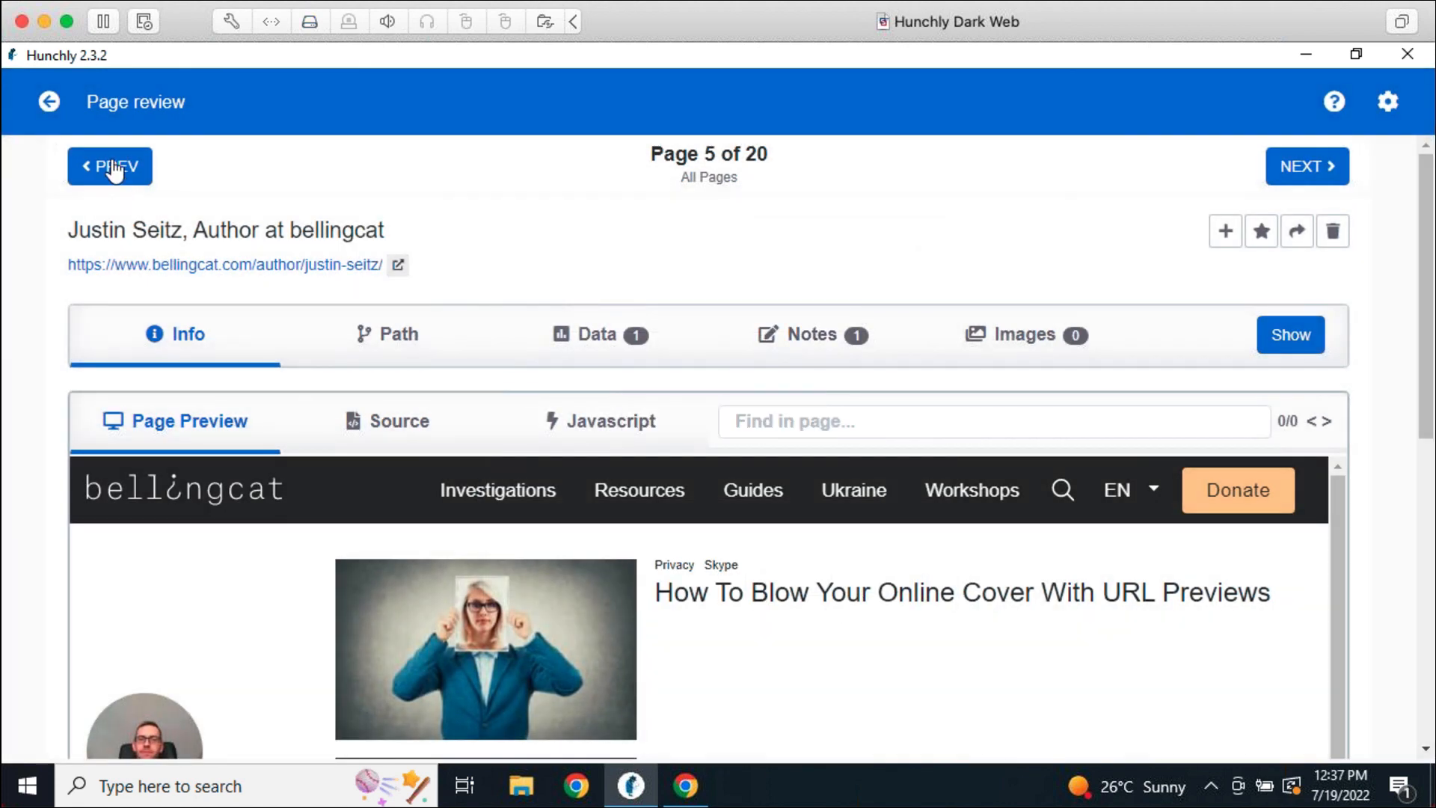
{"action": "left_click", "coordinate": [66, 114]}
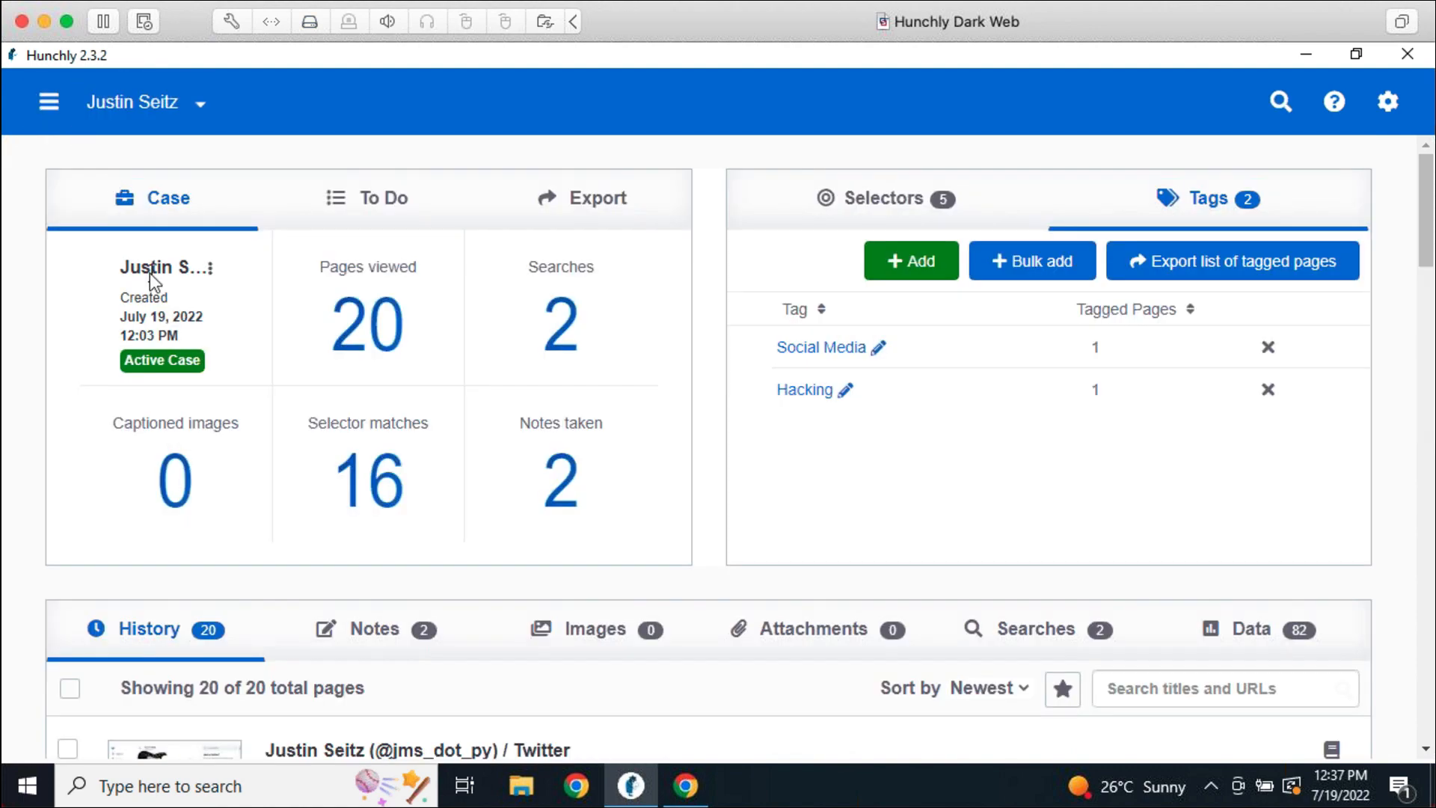
Show the case's Notes list and scroll through both saved notes
{"action": "left_click", "coordinate": [333, 635]}
{"action": "scroll", "coordinate": [659, 539], "scroll_direction": "down", "scroll_amount": 3}
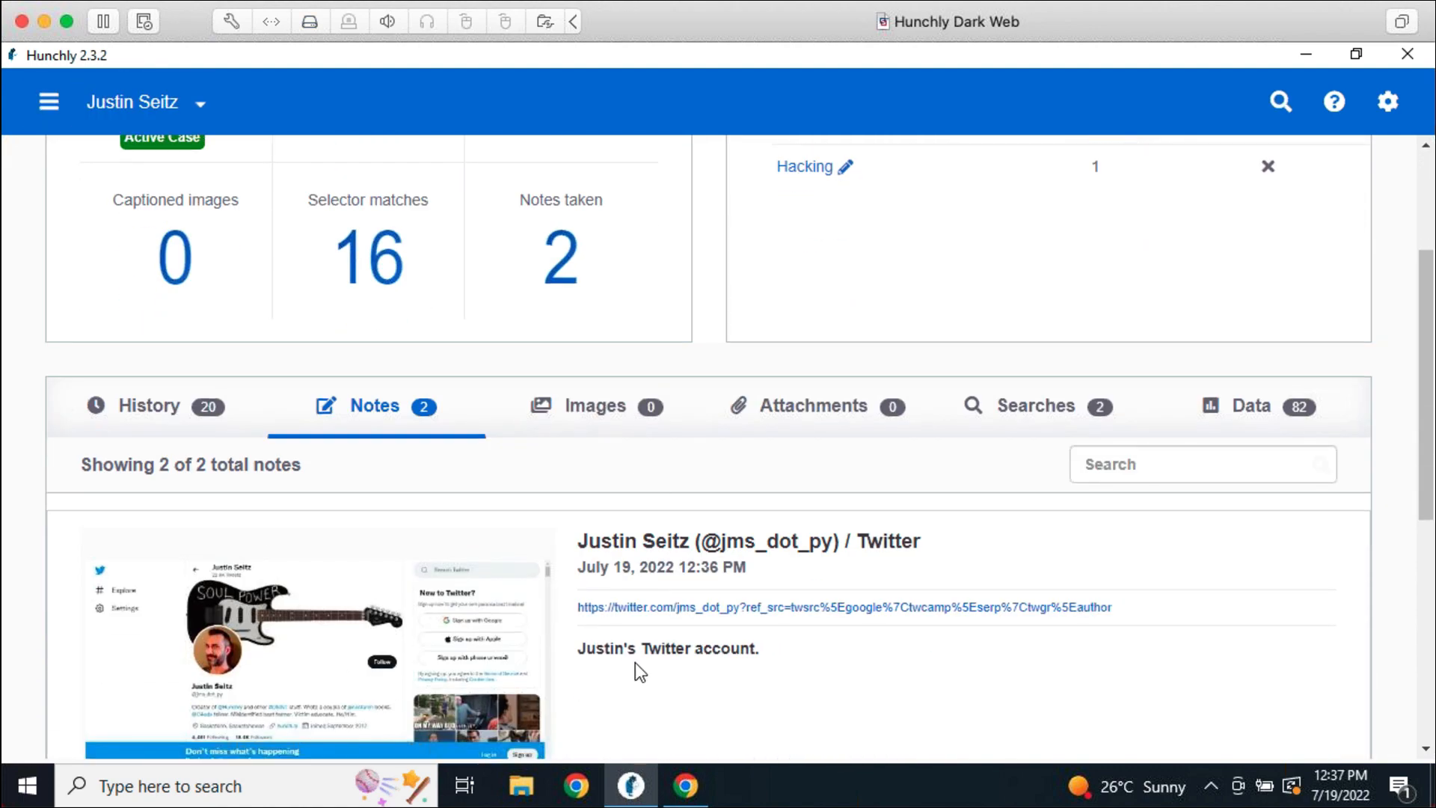
{"action": "scroll", "coordinate": [673, 568], "scroll_direction": "down", "scroll_amount": 5}
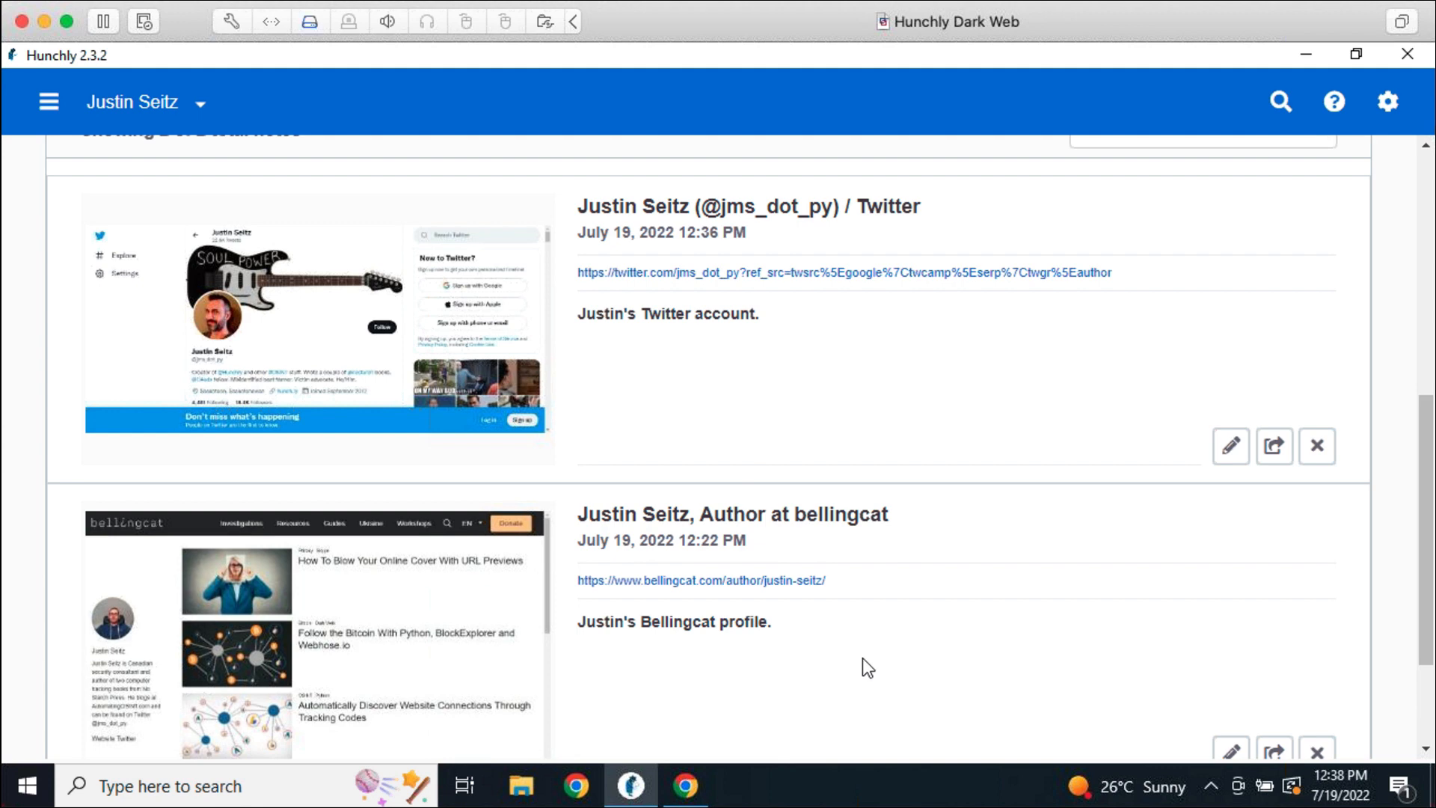
{"action": "scroll", "coordinate": [863, 665], "scroll_direction": "up", "scroll_amount": 3}
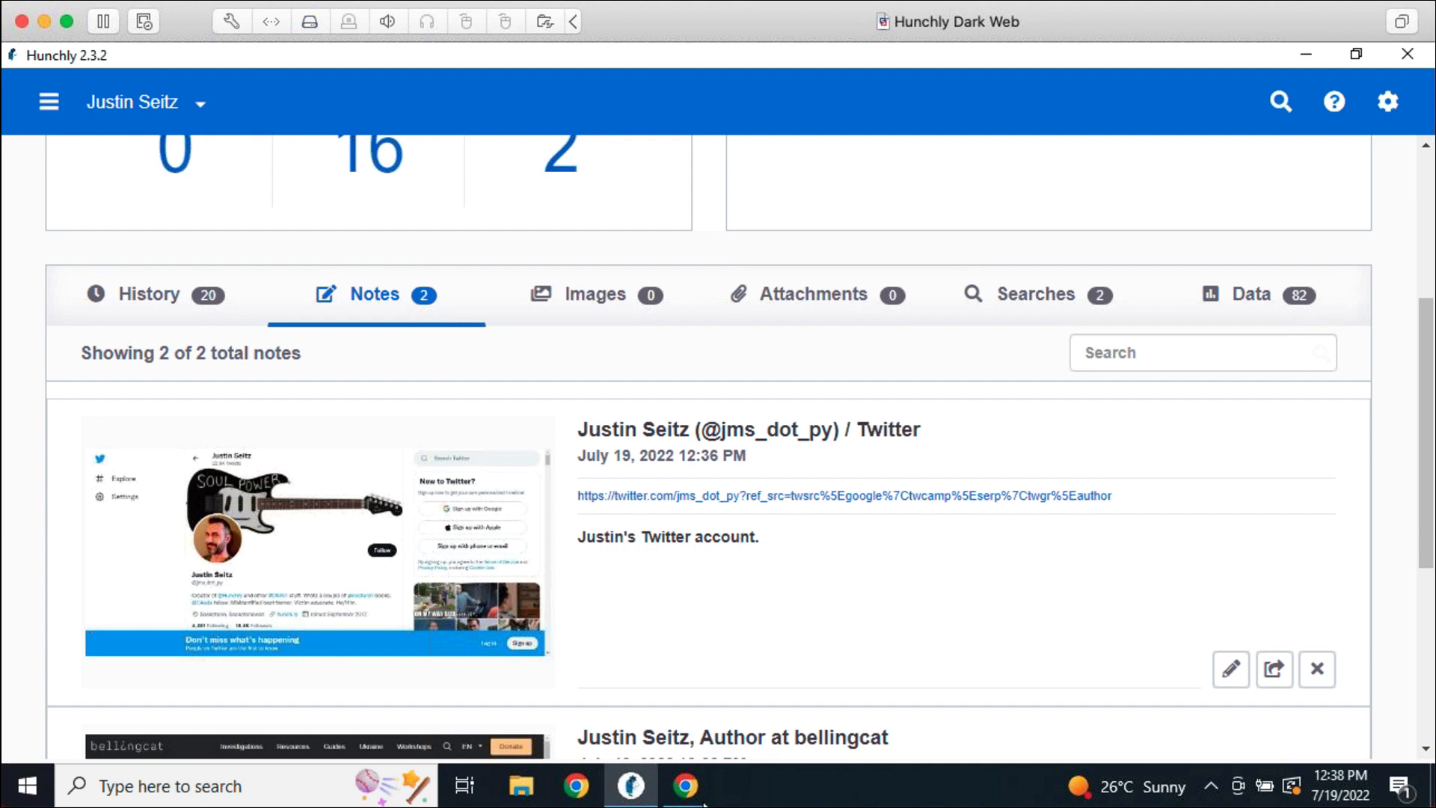
Glance at the Twitter profile in Chrome, then show the case's captioned images list, which is empty
{"action": "left_click", "coordinate": [686, 785]}
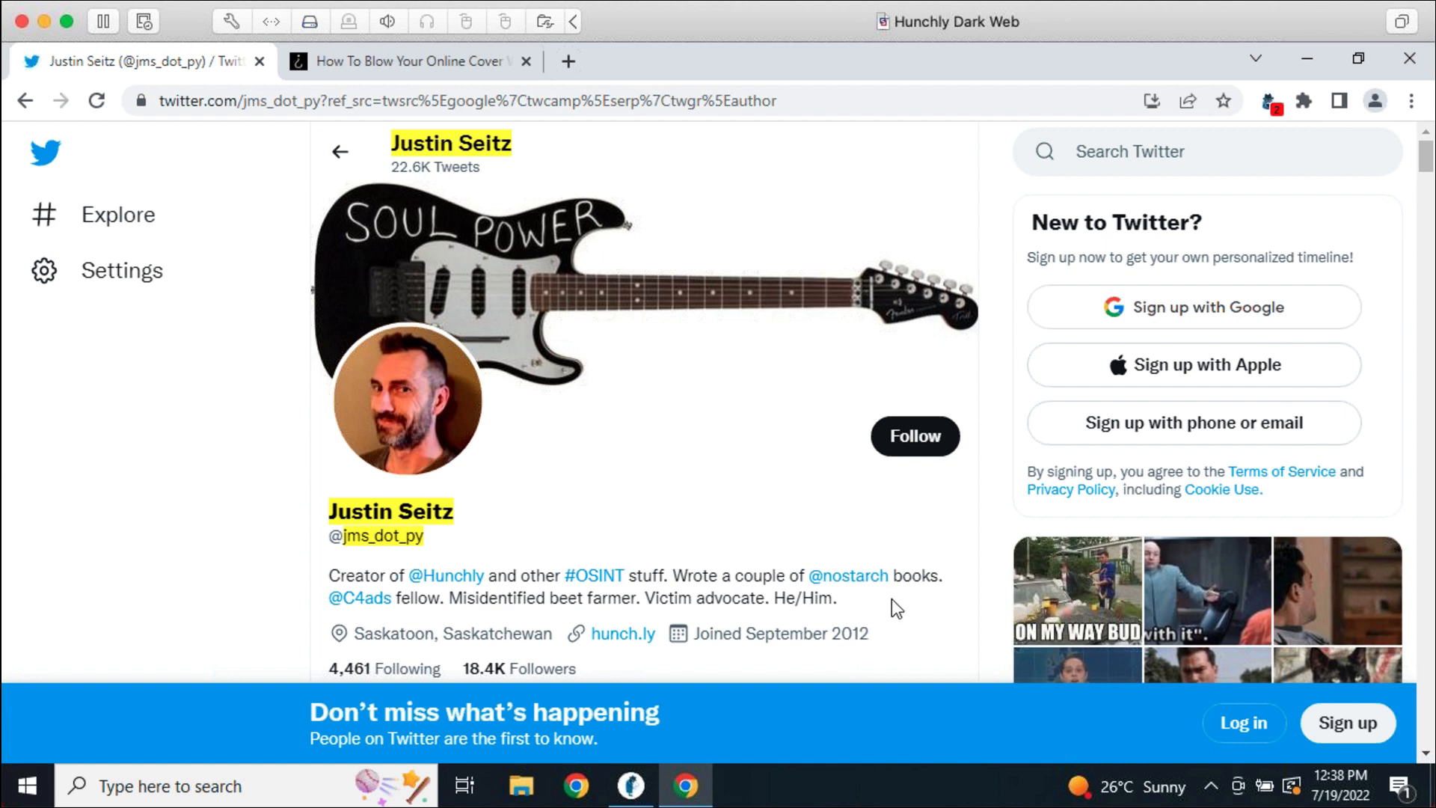
{"action": "left_click", "coordinate": [645, 773]}
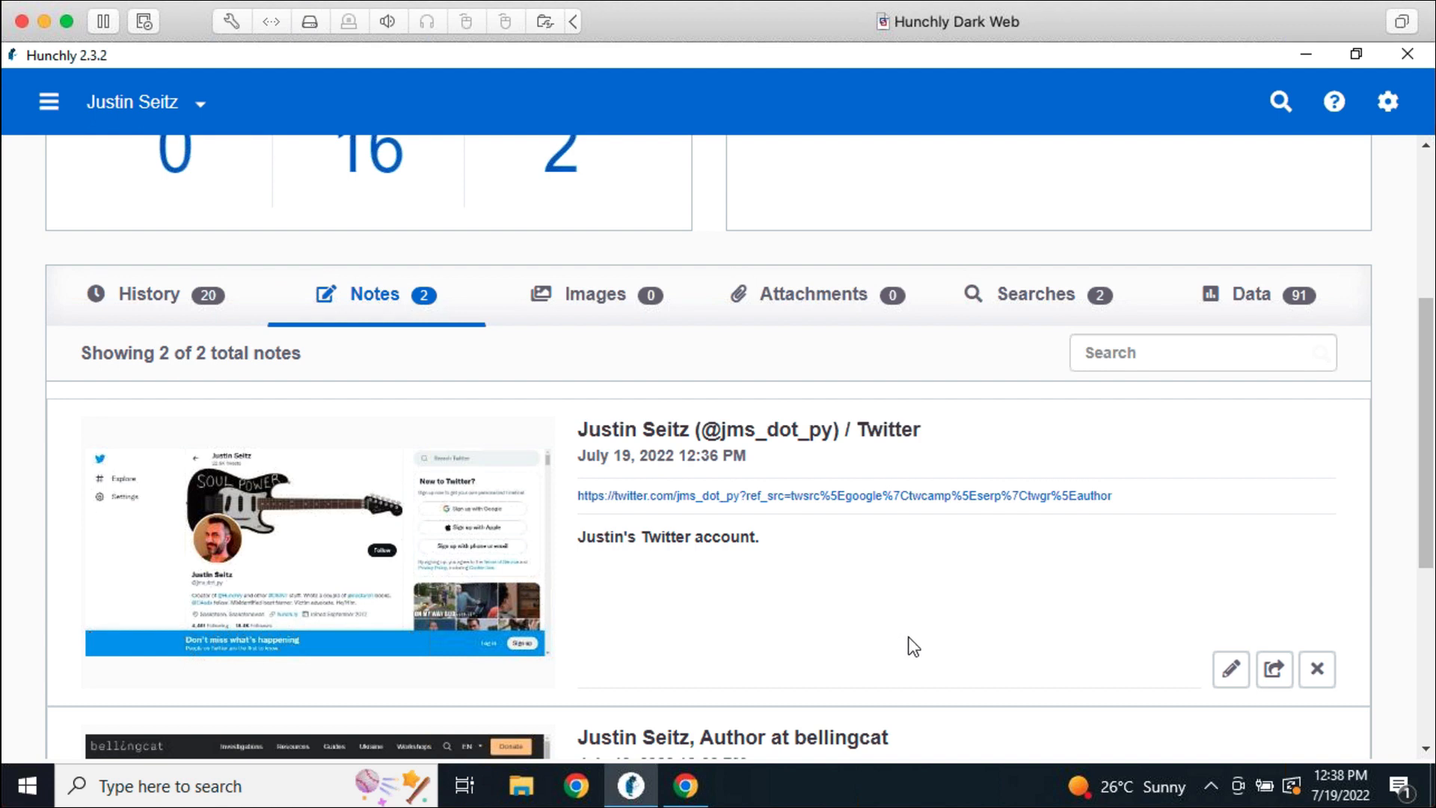
{"action": "scroll", "coordinate": [913, 645], "scroll_direction": "down", "scroll_amount": 3}
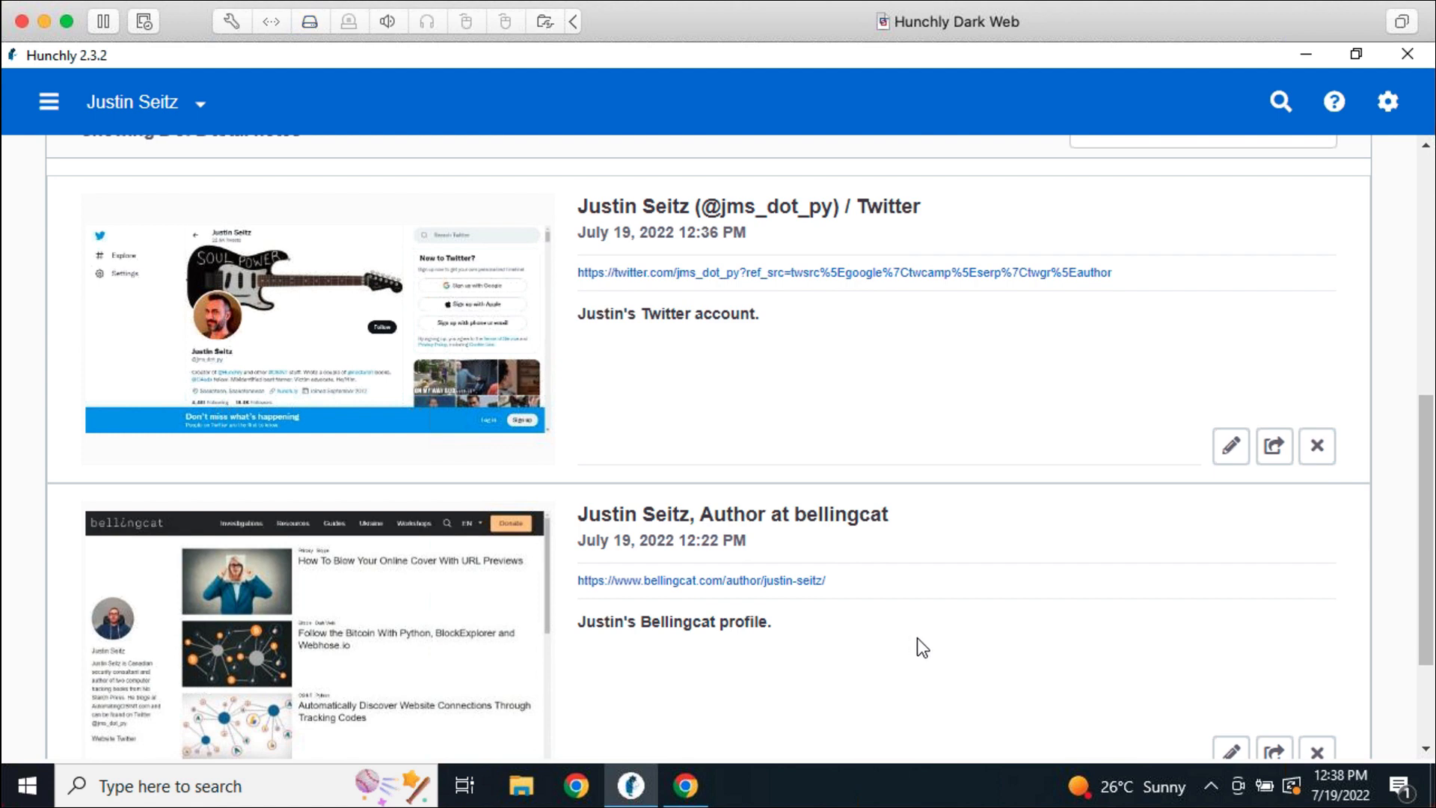
{"action": "scroll", "coordinate": [917, 637], "scroll_direction": "up", "scroll_amount": 6}
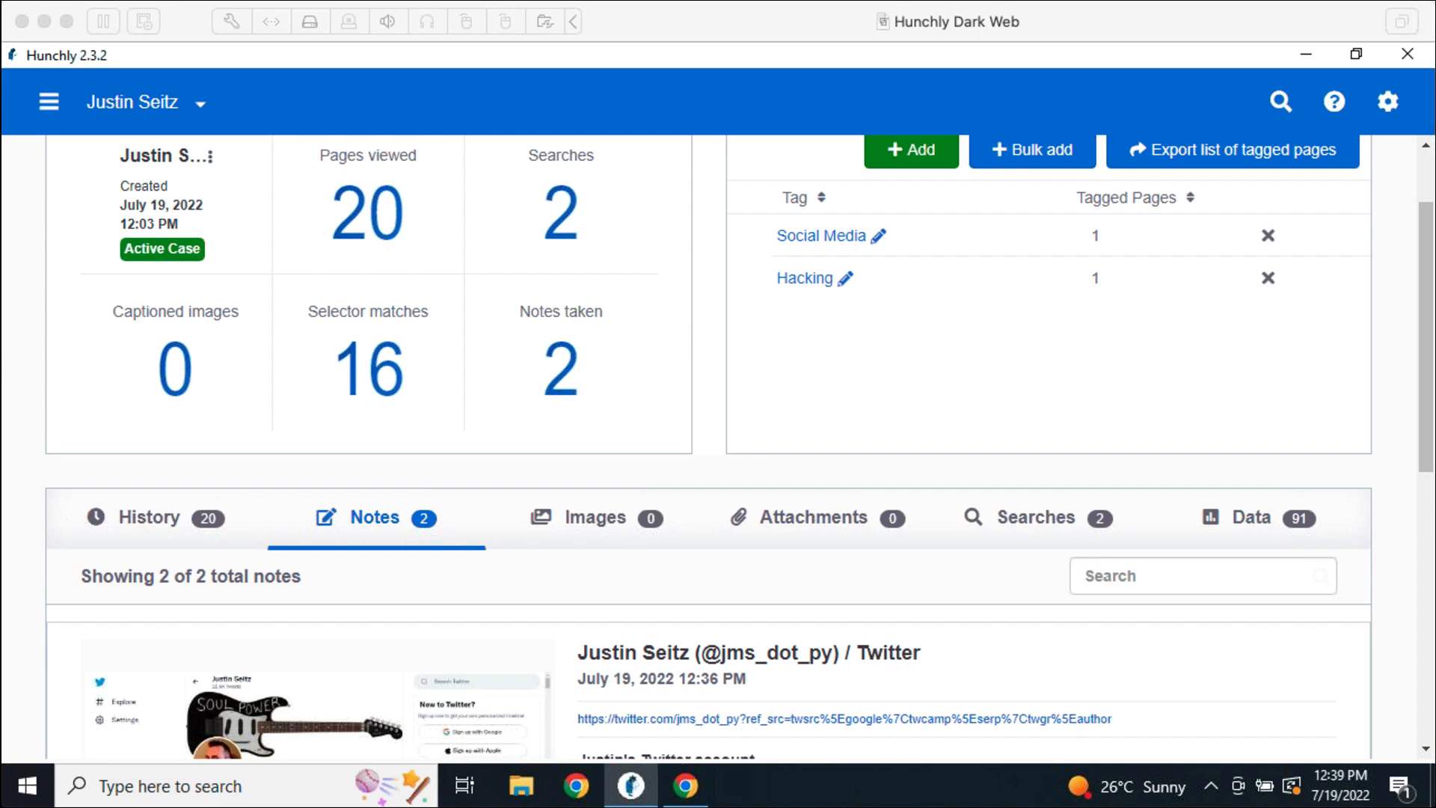
{"action": "left_click", "coordinate": [562, 532]}
{"action": "left_click", "coordinate": [564, 519]}
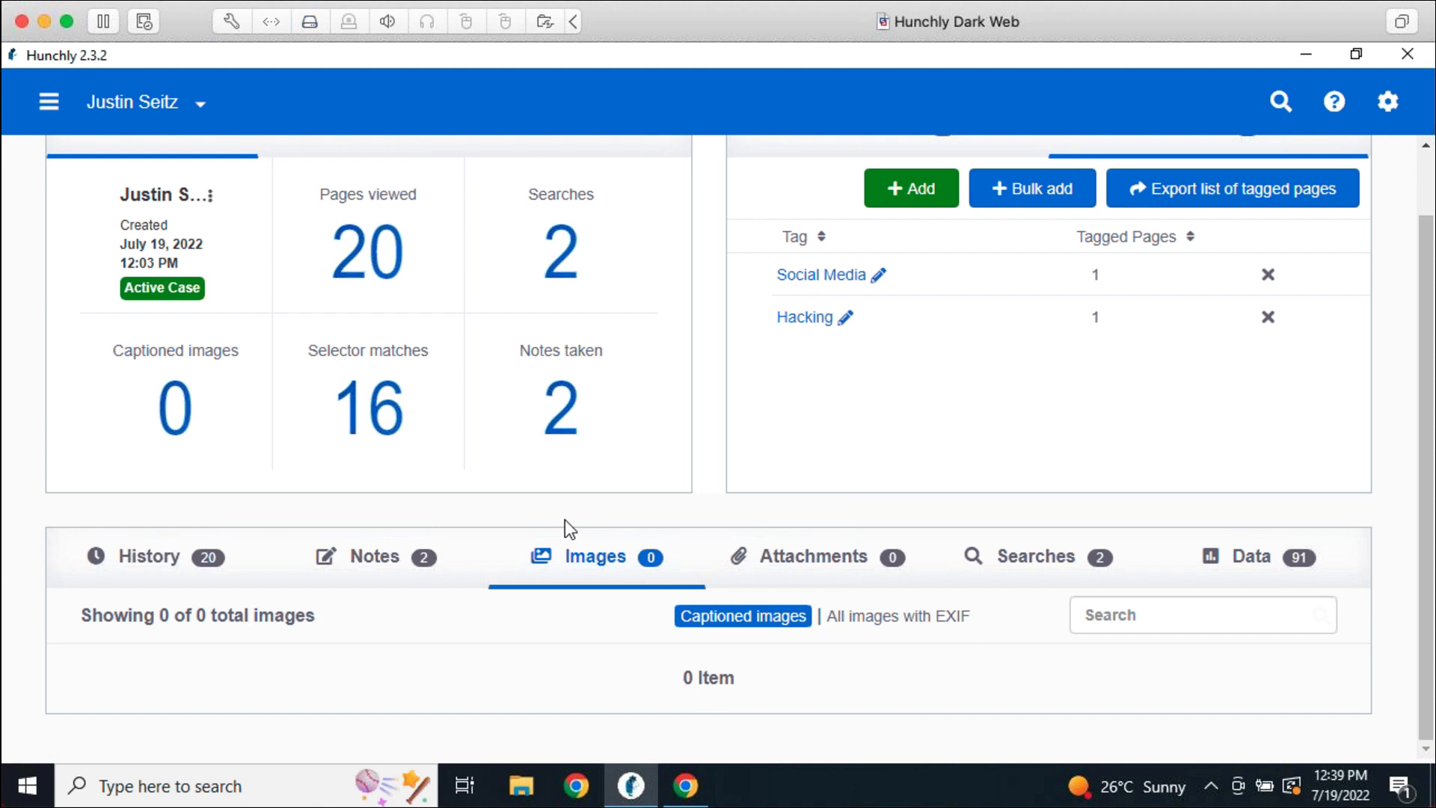
List the captured images carrying EXIF data and inspect the third image's metadata
{"action": "left_click", "coordinate": [922, 621]}
{"action": "scroll", "coordinate": [1062, 634], "scroll_direction": "down", "scroll_amount": 10}
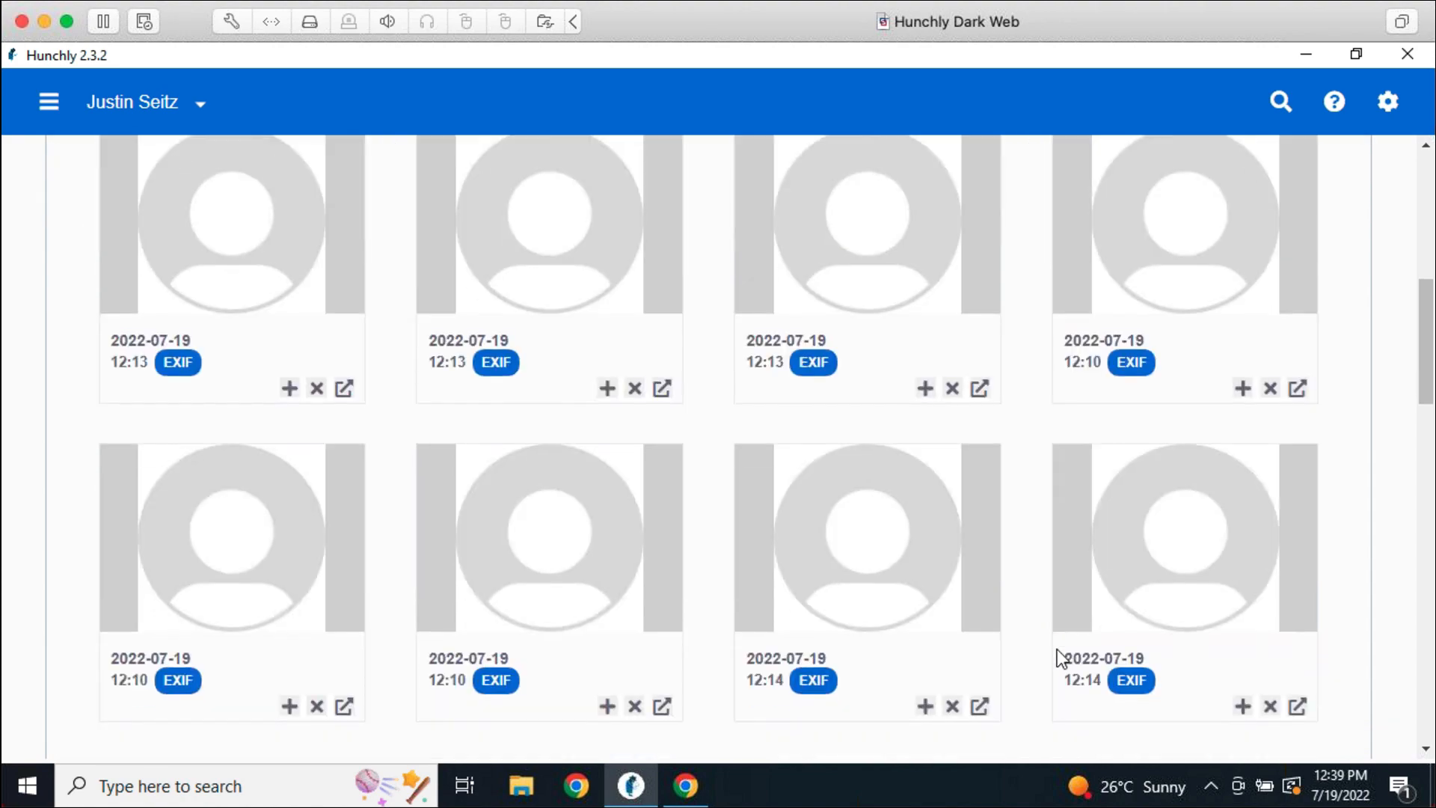
{"action": "scroll", "coordinate": [1057, 650], "scroll_direction": "down", "scroll_amount": 5}
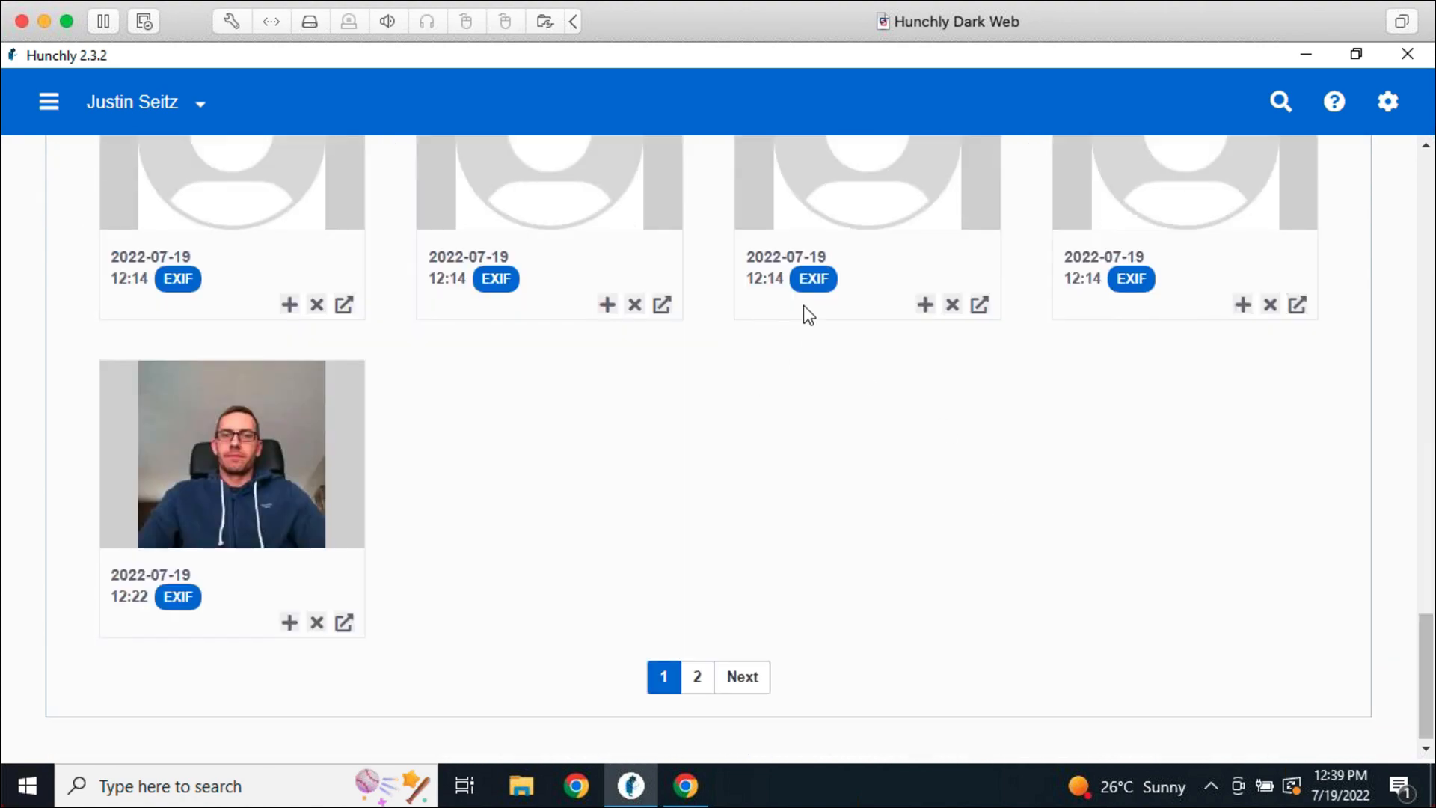
{"action": "left_click", "coordinate": [814, 280]}
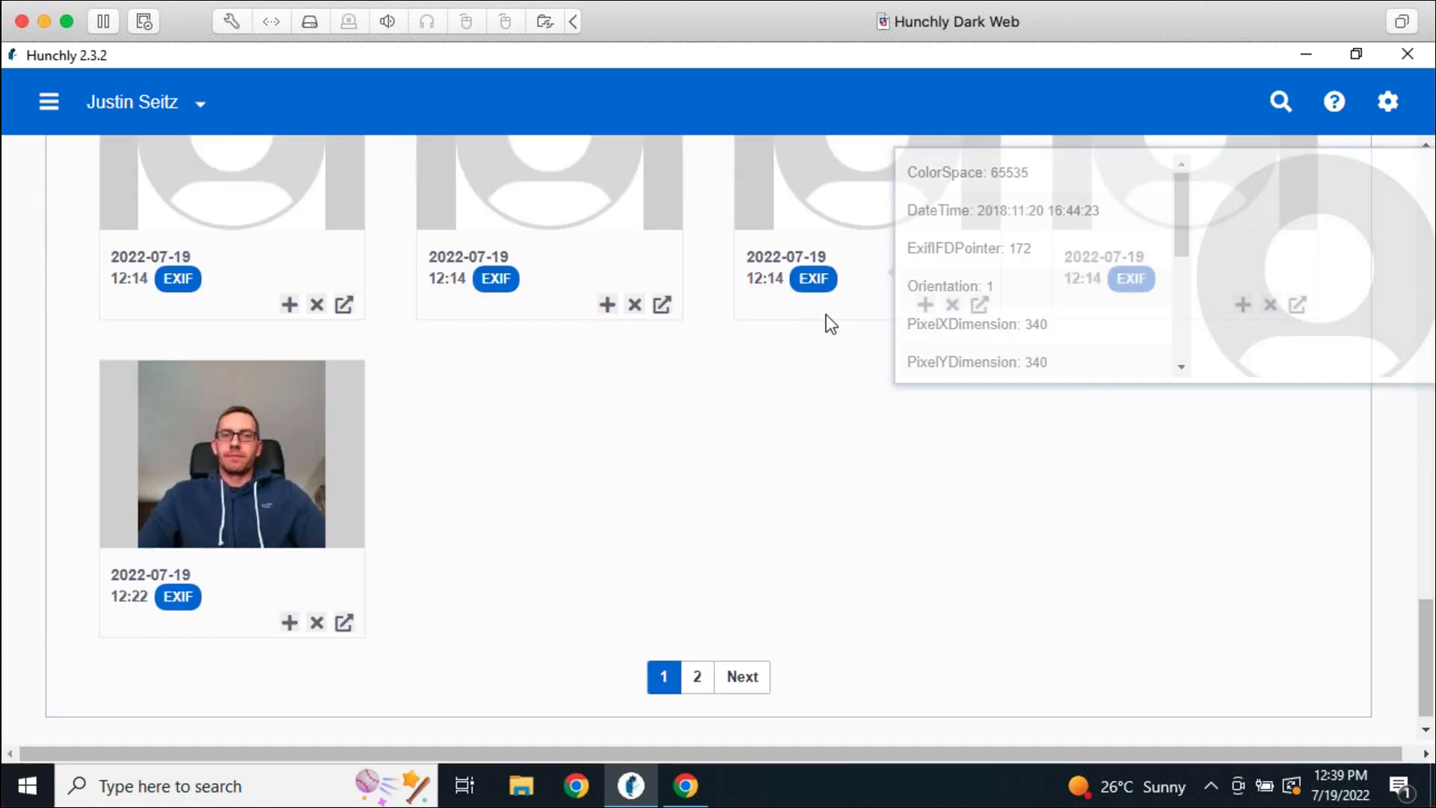
{"action": "scroll", "coordinate": [1031, 342], "scroll_direction": "down", "scroll_amount": 4}
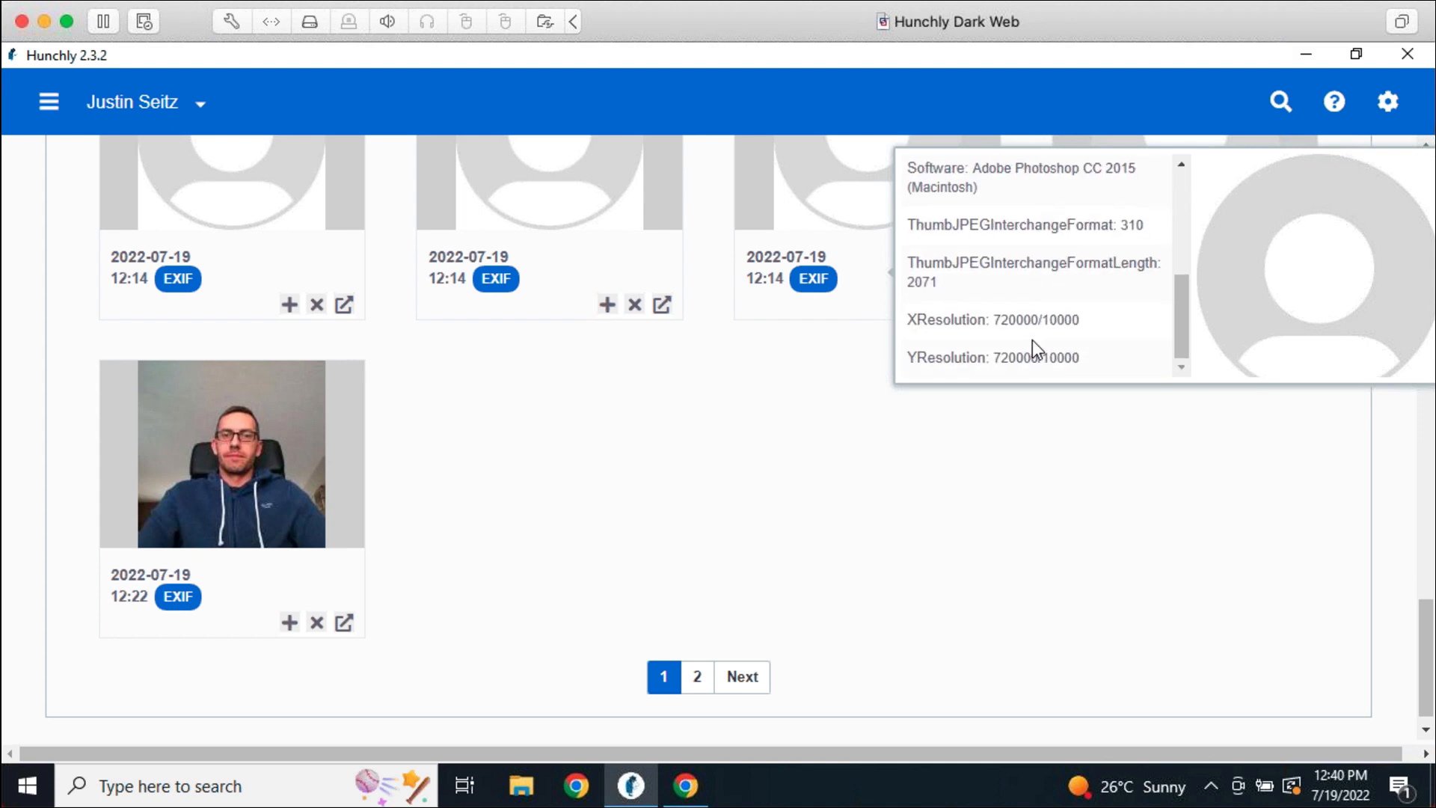
{"action": "scroll", "coordinate": [1036, 340], "scroll_direction": "up", "scroll_amount": 5}
{"action": "left_click", "coordinate": [830, 519]}
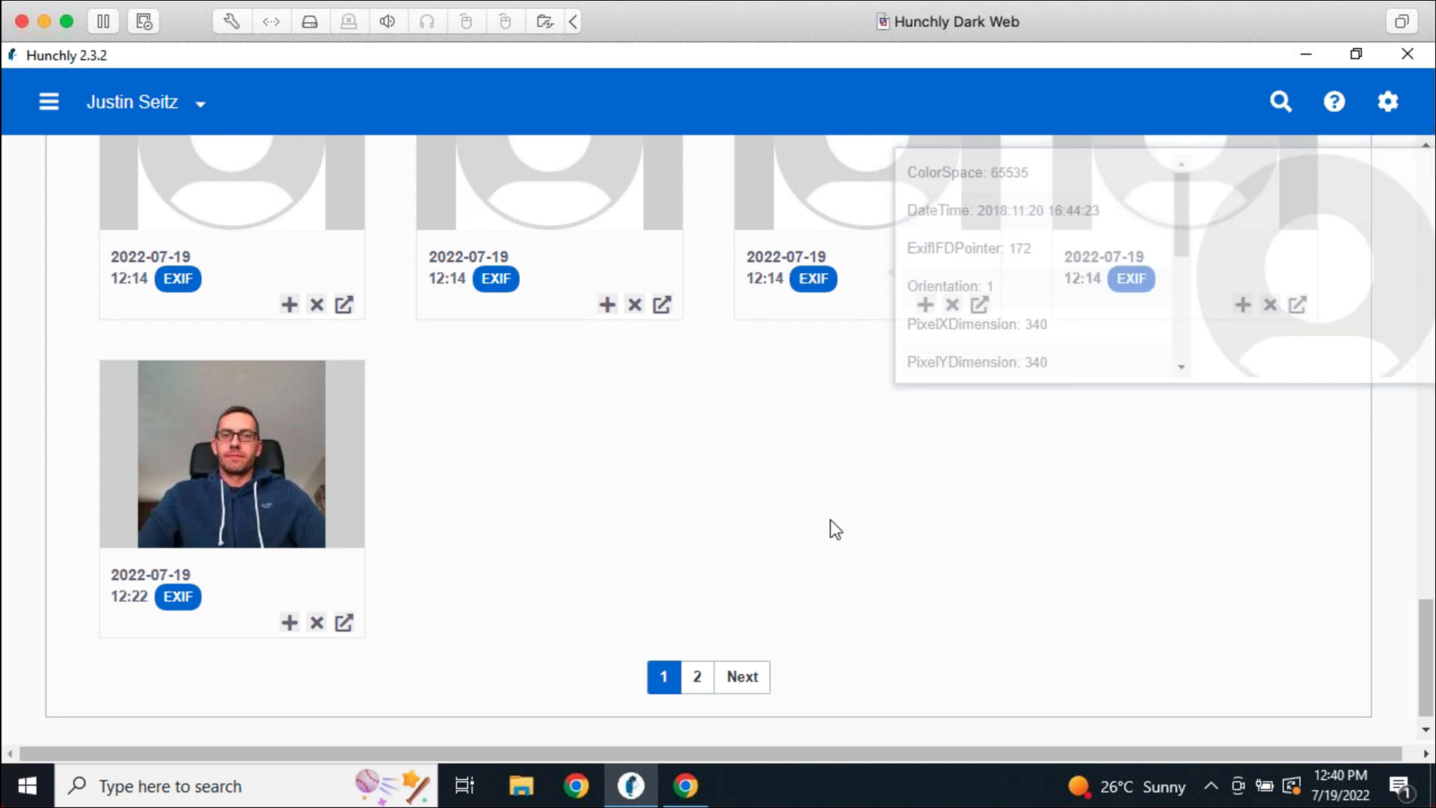
{"action": "scroll", "coordinate": [834, 527], "scroll_direction": "up", "scroll_amount": 2}
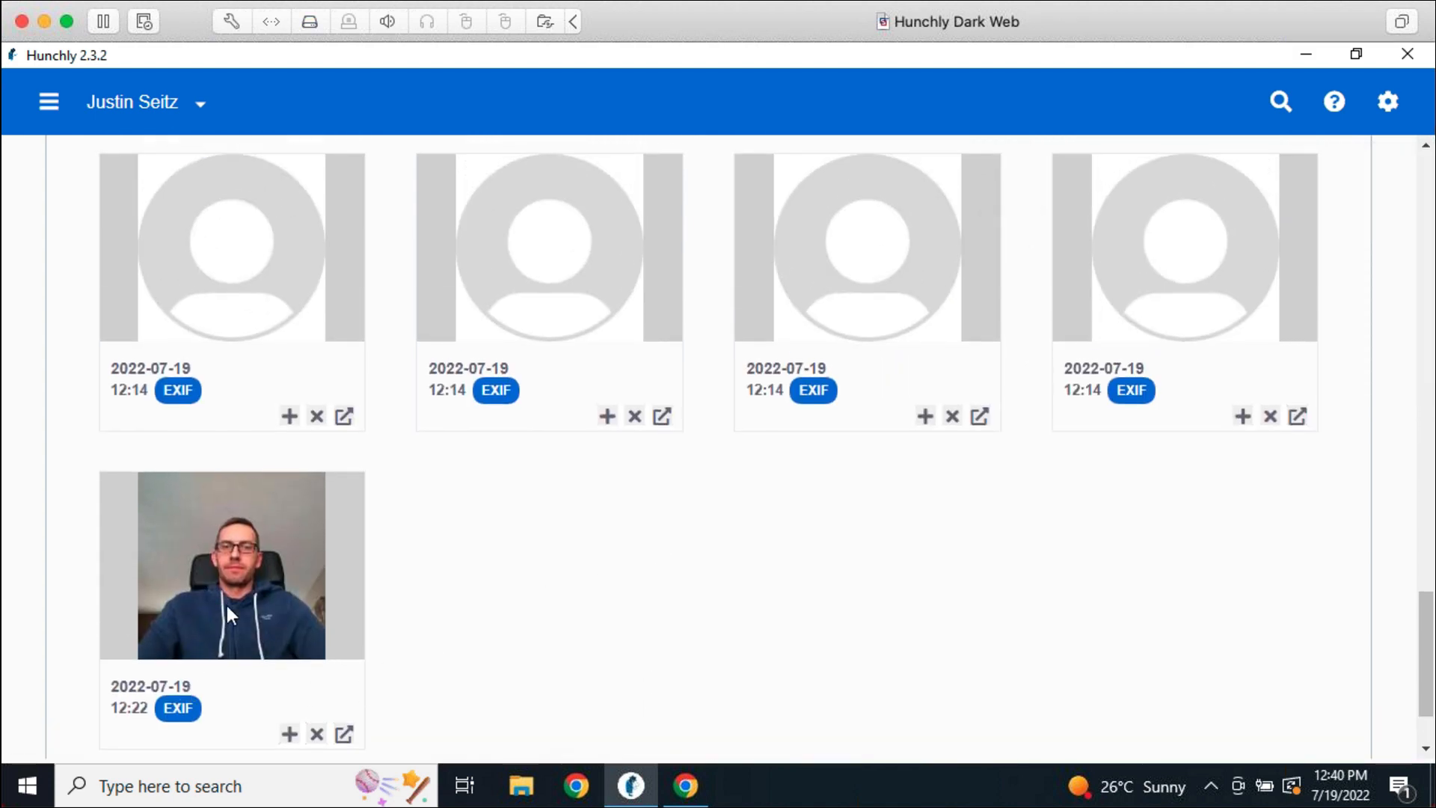
Inspect the 12:22 photo's EXIF metadata, showing a BlackBerry Classic camera, then close it
{"action": "left_click", "coordinate": [192, 715]}
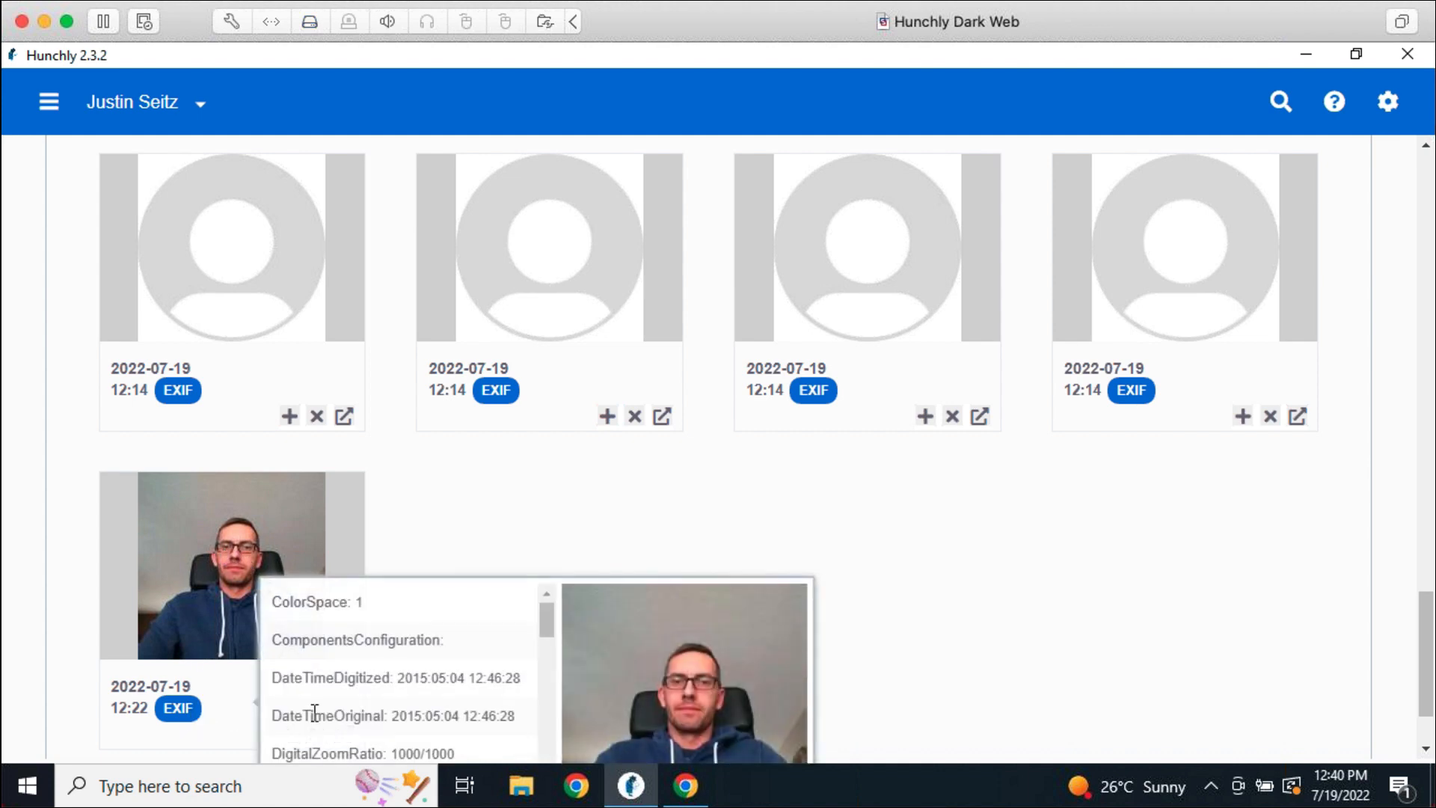
{"action": "scroll", "coordinate": [491, 632], "scroll_direction": "down", "scroll_amount": 3}
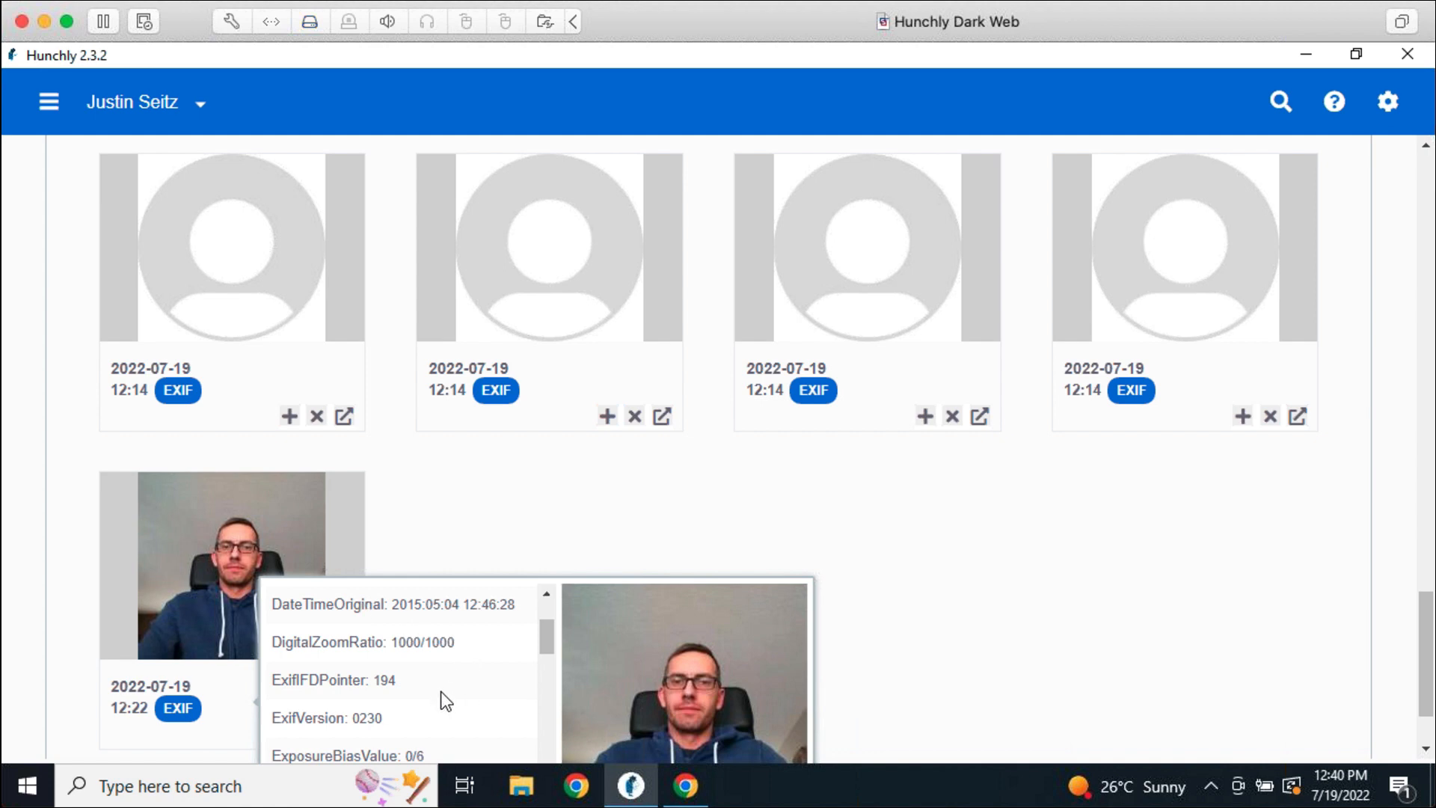
{"action": "scroll", "coordinate": [442, 691], "scroll_direction": "down", "scroll_amount": 10}
{"action": "scroll", "coordinate": [439, 662], "scroll_direction": "down", "scroll_amount": 1}
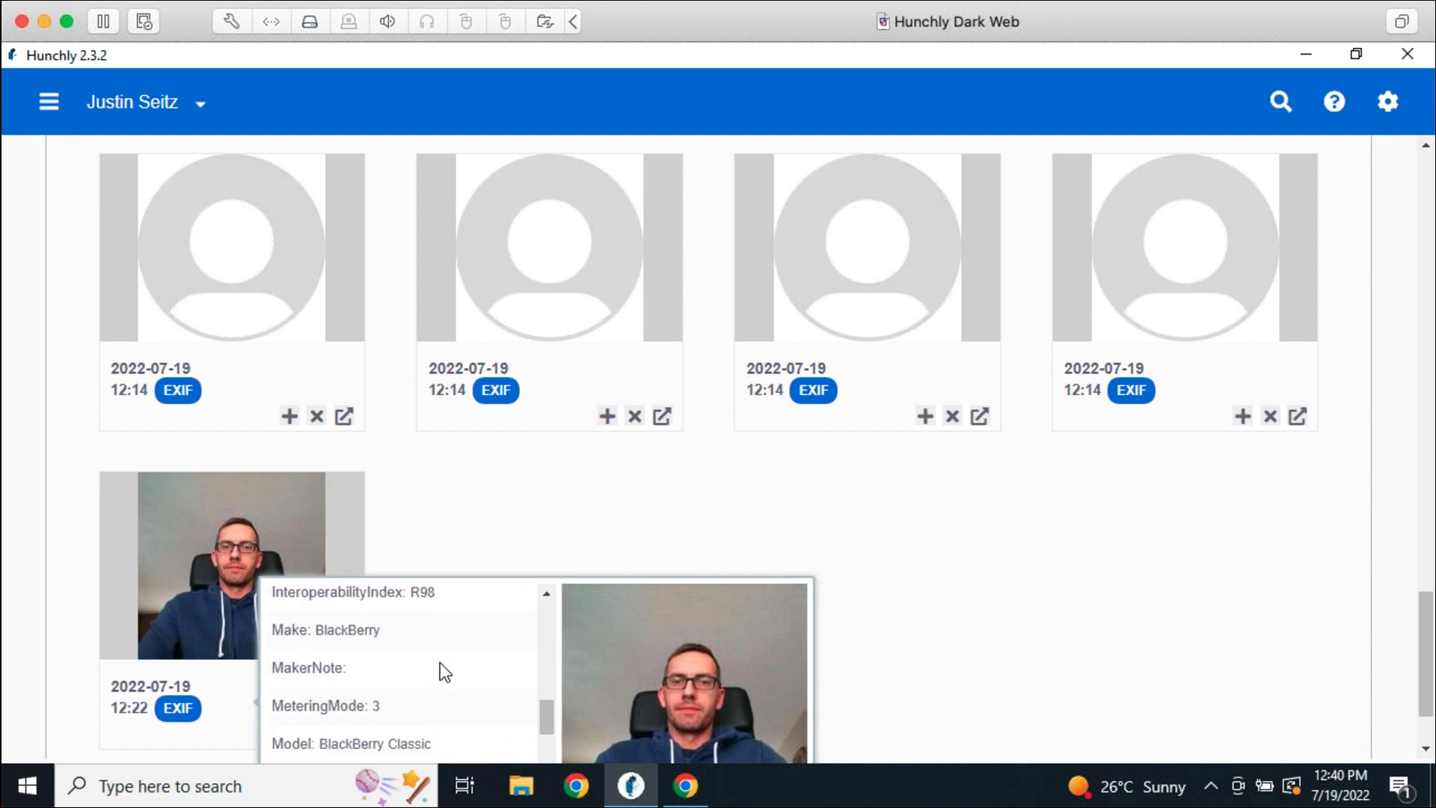
{"action": "scroll", "coordinate": [440, 661], "scroll_direction": "up", "scroll_amount": 1}
{"action": "double_click", "coordinate": [248, 692]}
{"action": "left_click", "coordinate": [178, 709]}
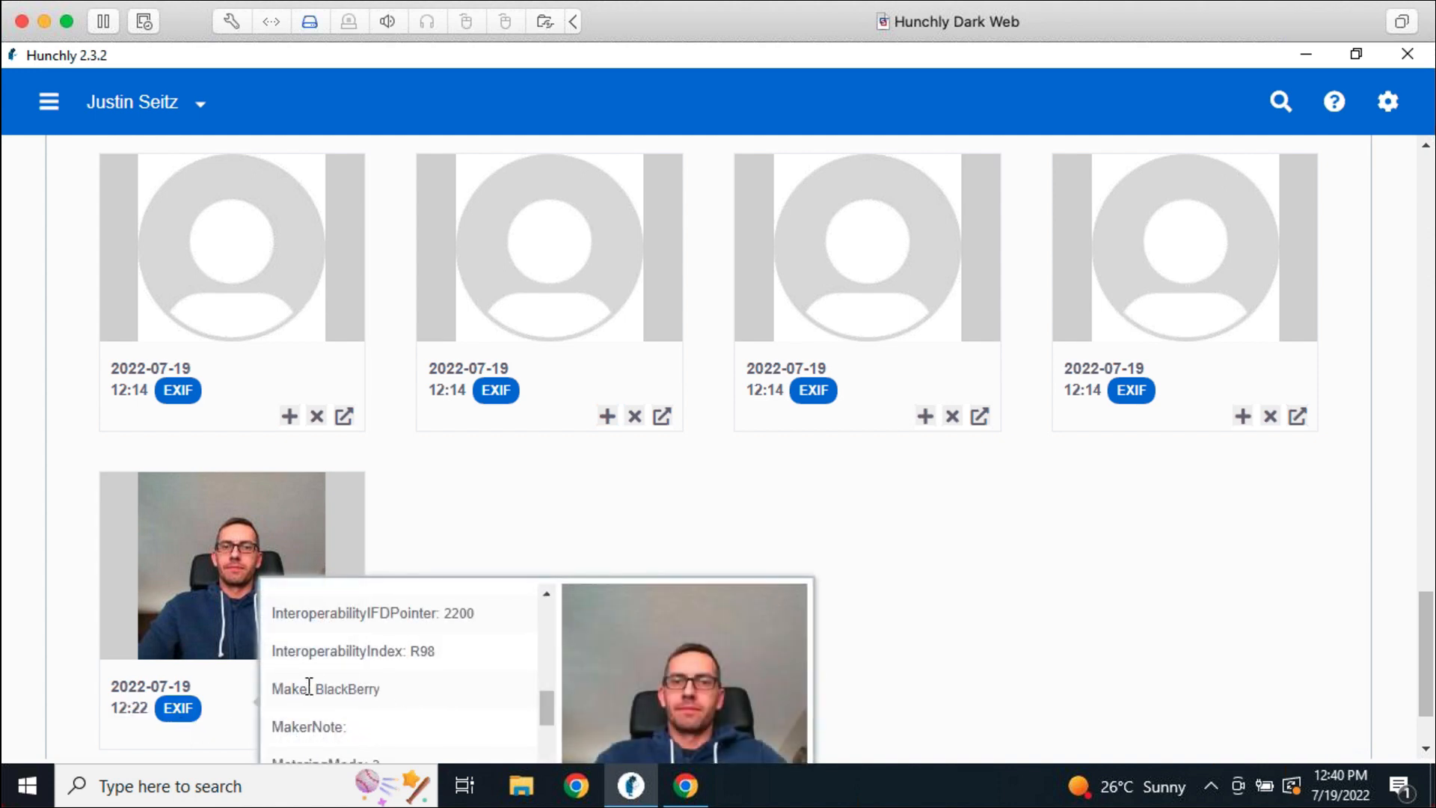
{"action": "scroll", "coordinate": [466, 715], "scroll_direction": "down", "scroll_amount": 3}
{"action": "scroll", "coordinate": [468, 707], "scroll_direction": "down", "scroll_amount": 3}
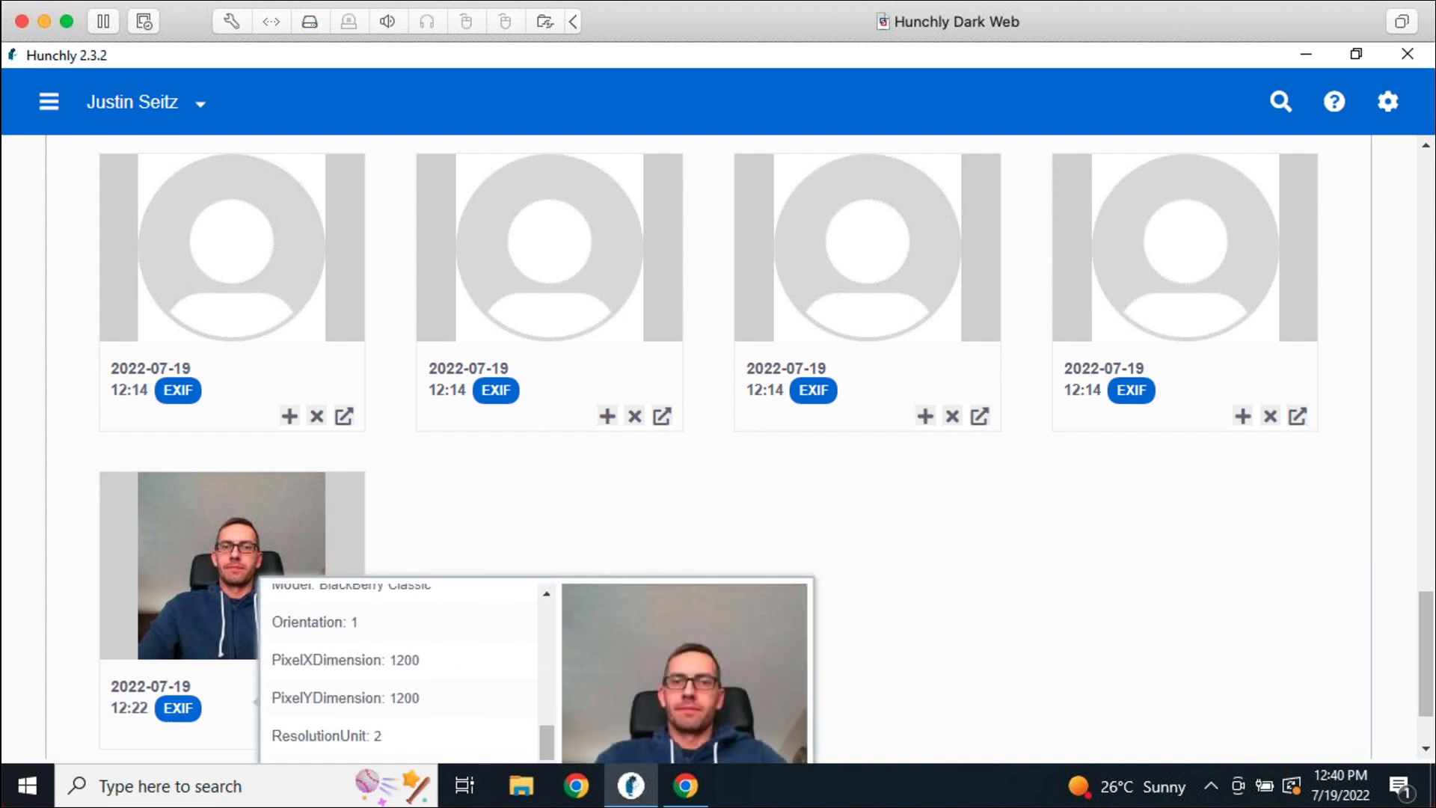
{"action": "scroll", "coordinate": [419, 700], "scroll_direction": "up", "scroll_amount": 3}
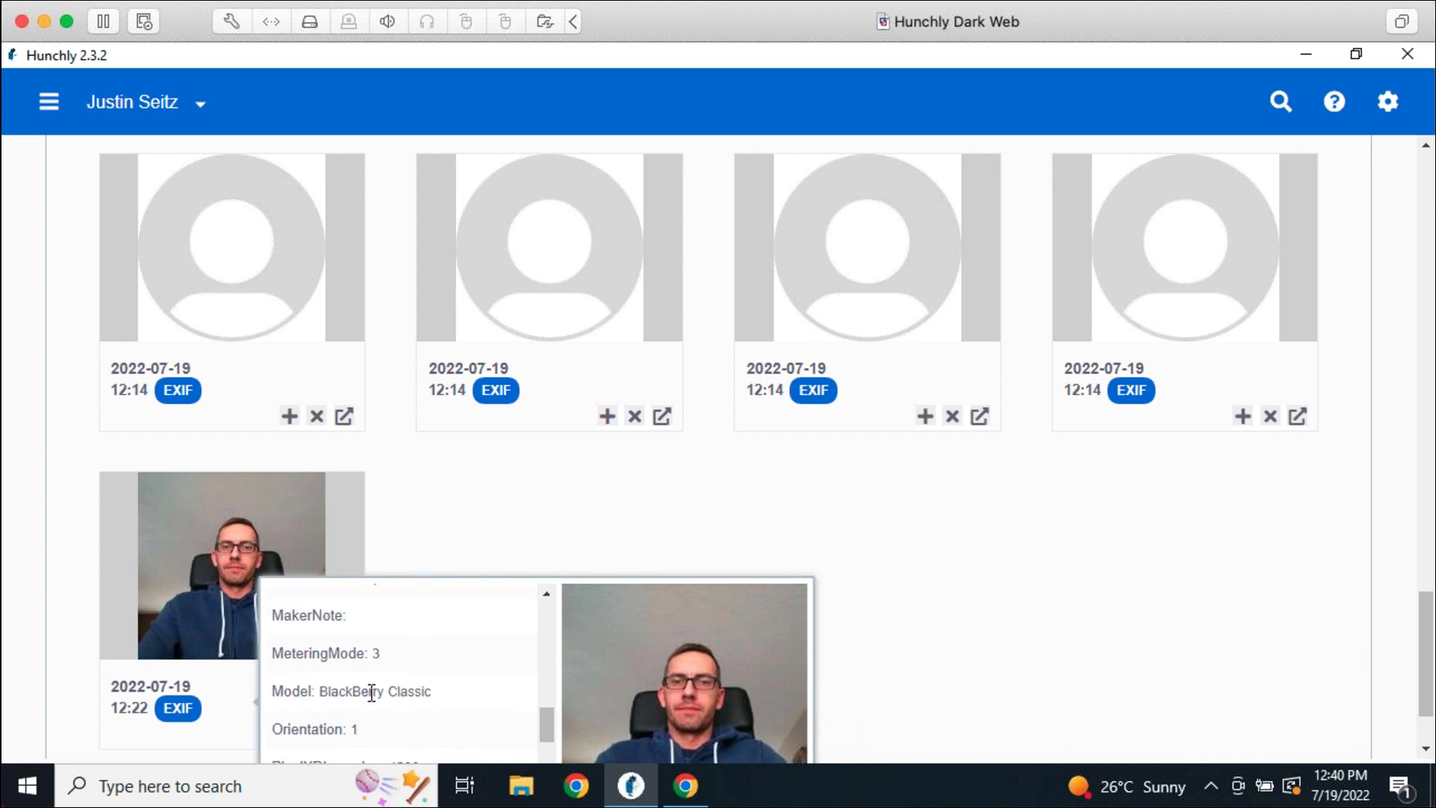
{"action": "left_click", "coordinate": [457, 506]}
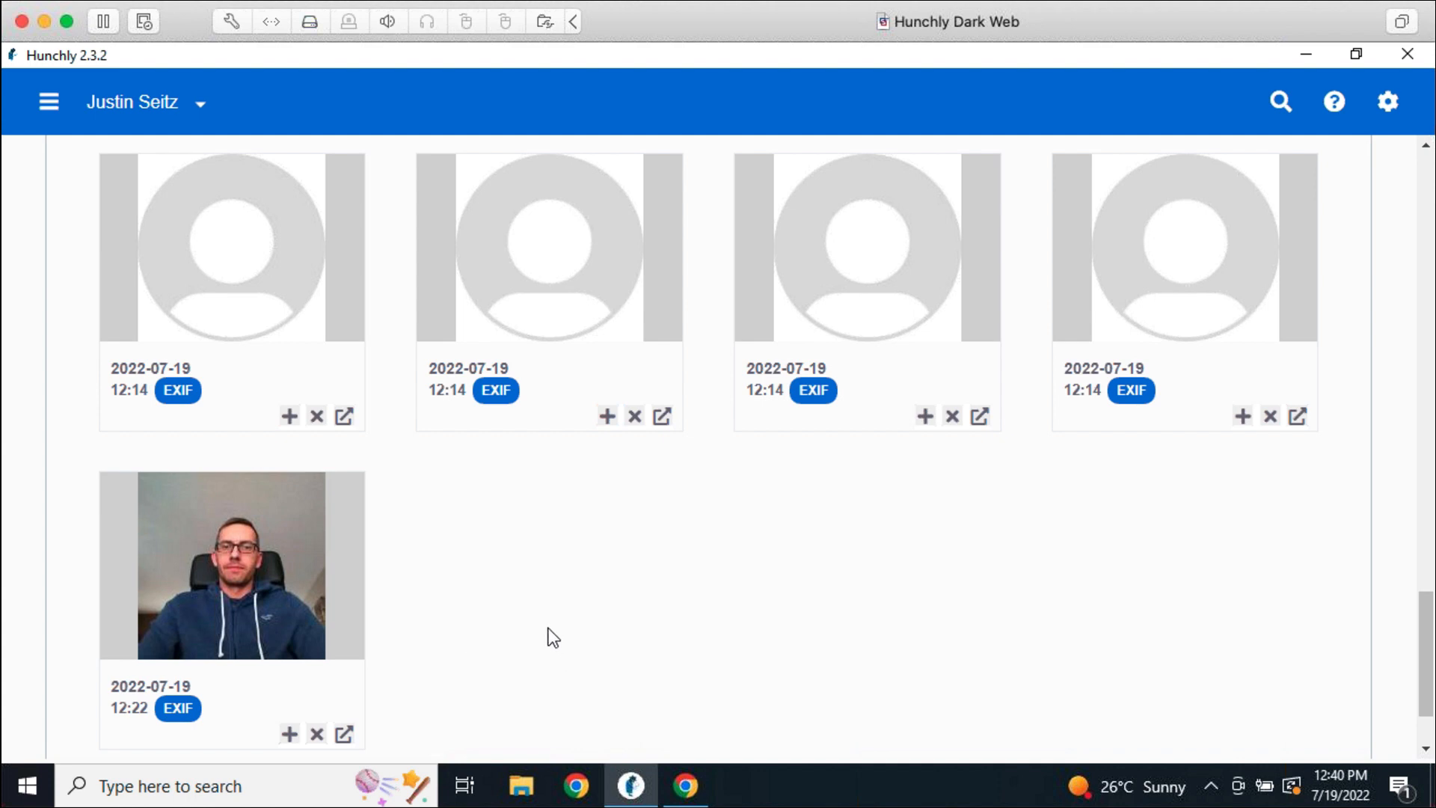
In Chrome, close the second article tab and load arstechnica.com
{"action": "left_click", "coordinate": [685, 785]}
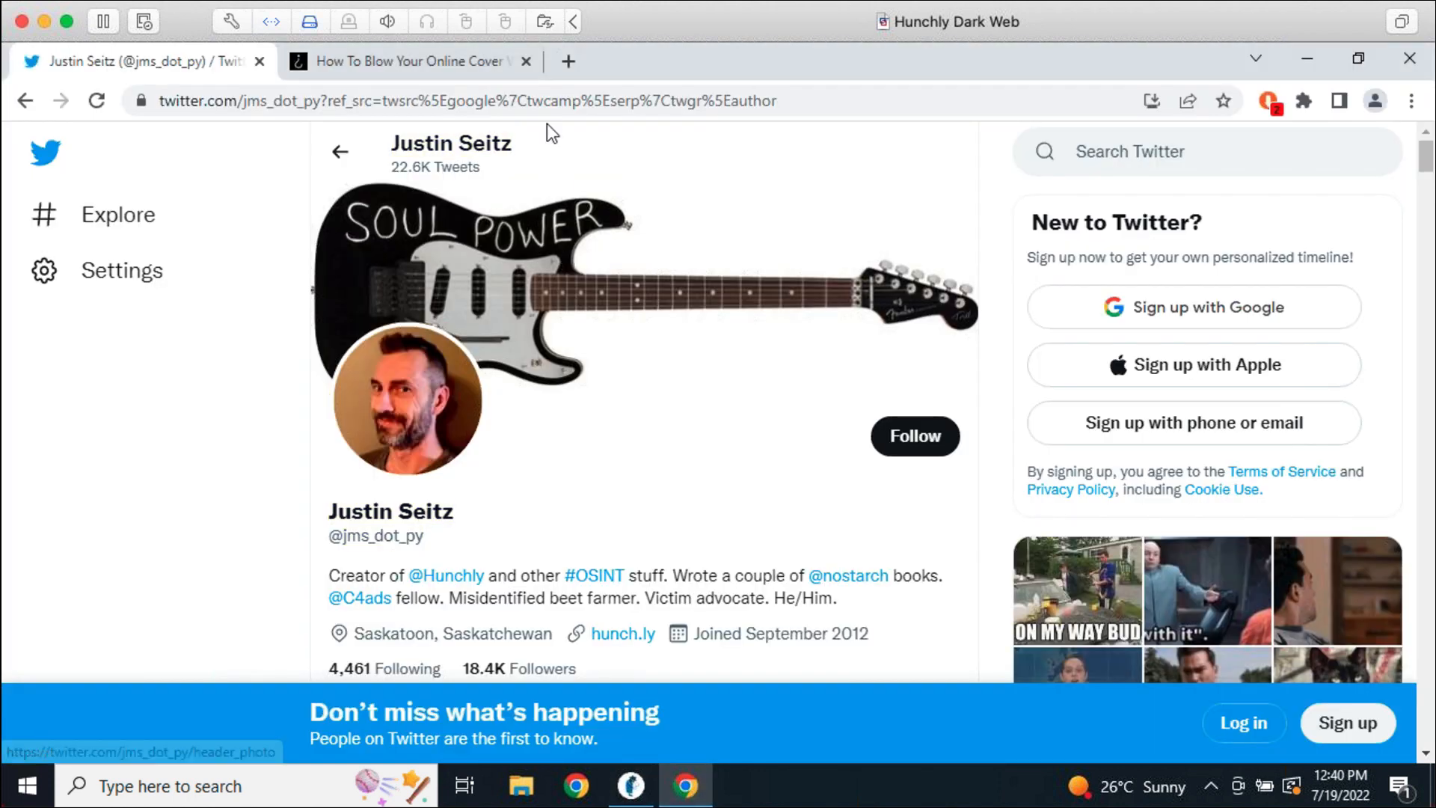
{"action": "left_click", "coordinate": [526, 61]}
{"action": "left_click", "coordinate": [525, 101]}
{"action": "type", "text": "a"}
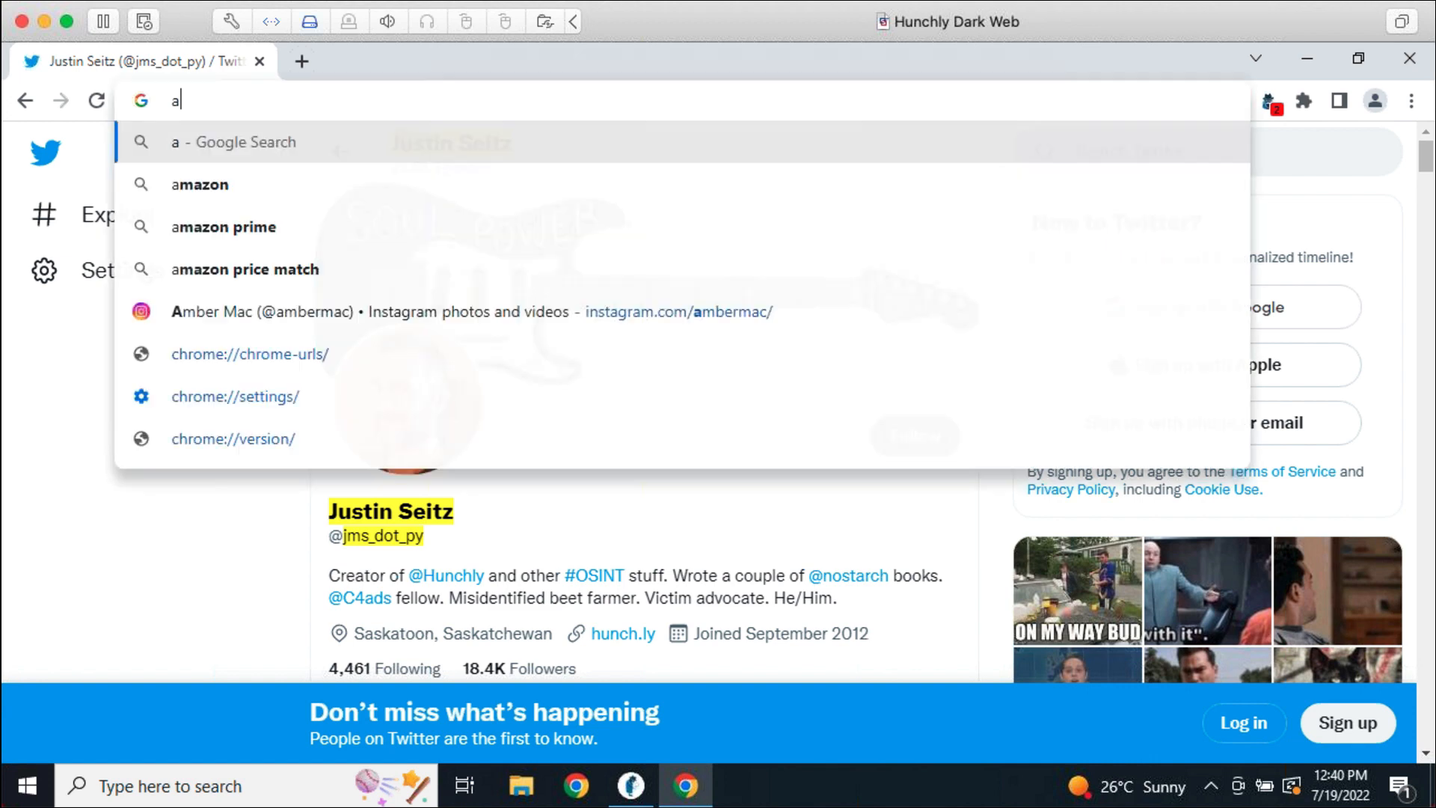
{"action": "type", "text": "rstechnic"}
{"action": "key", "text": "BackSpace"}
{"action": "key", "text": "BackSpace"}
{"action": "type", "text": "chnica.com"}
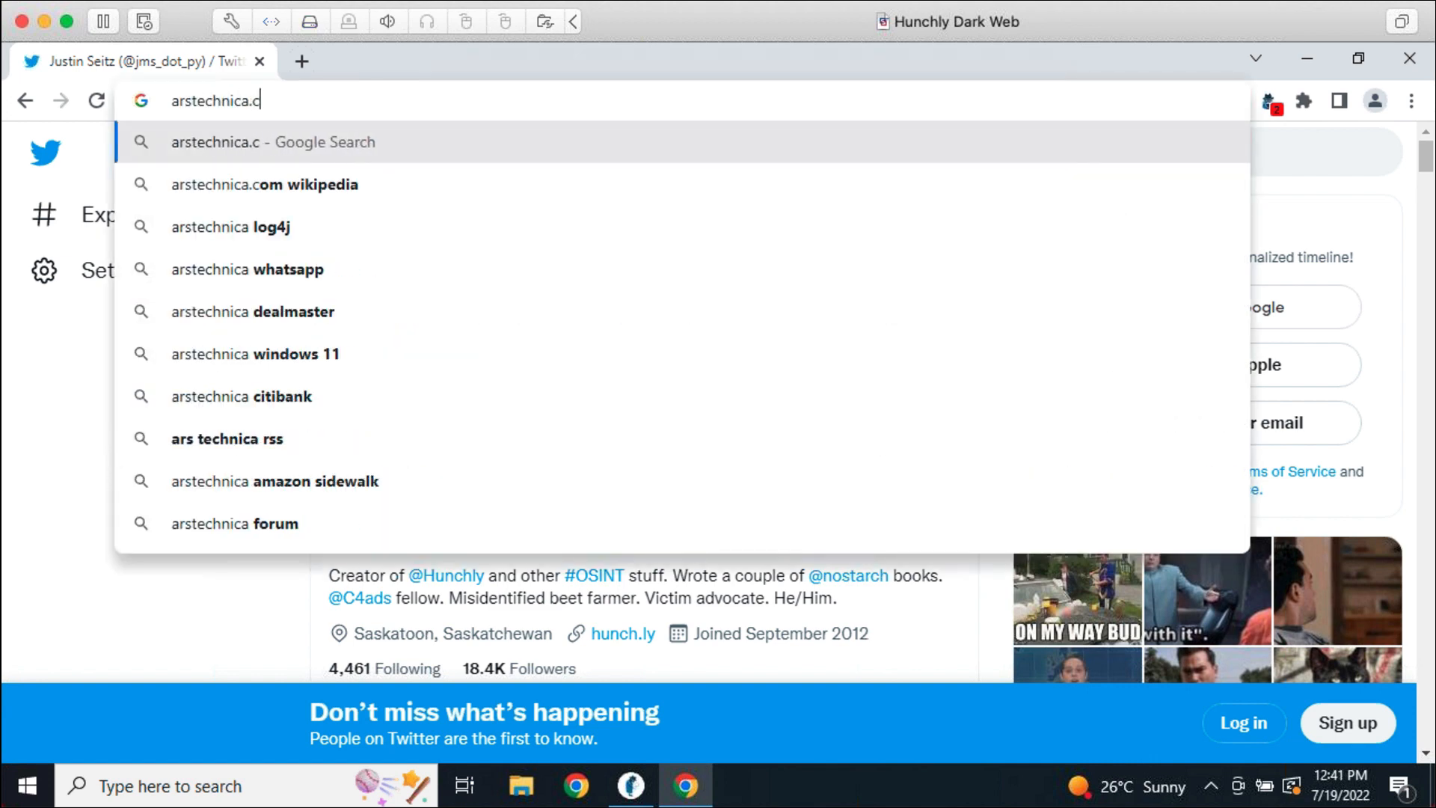
{"action": "key", "text": "Return"}
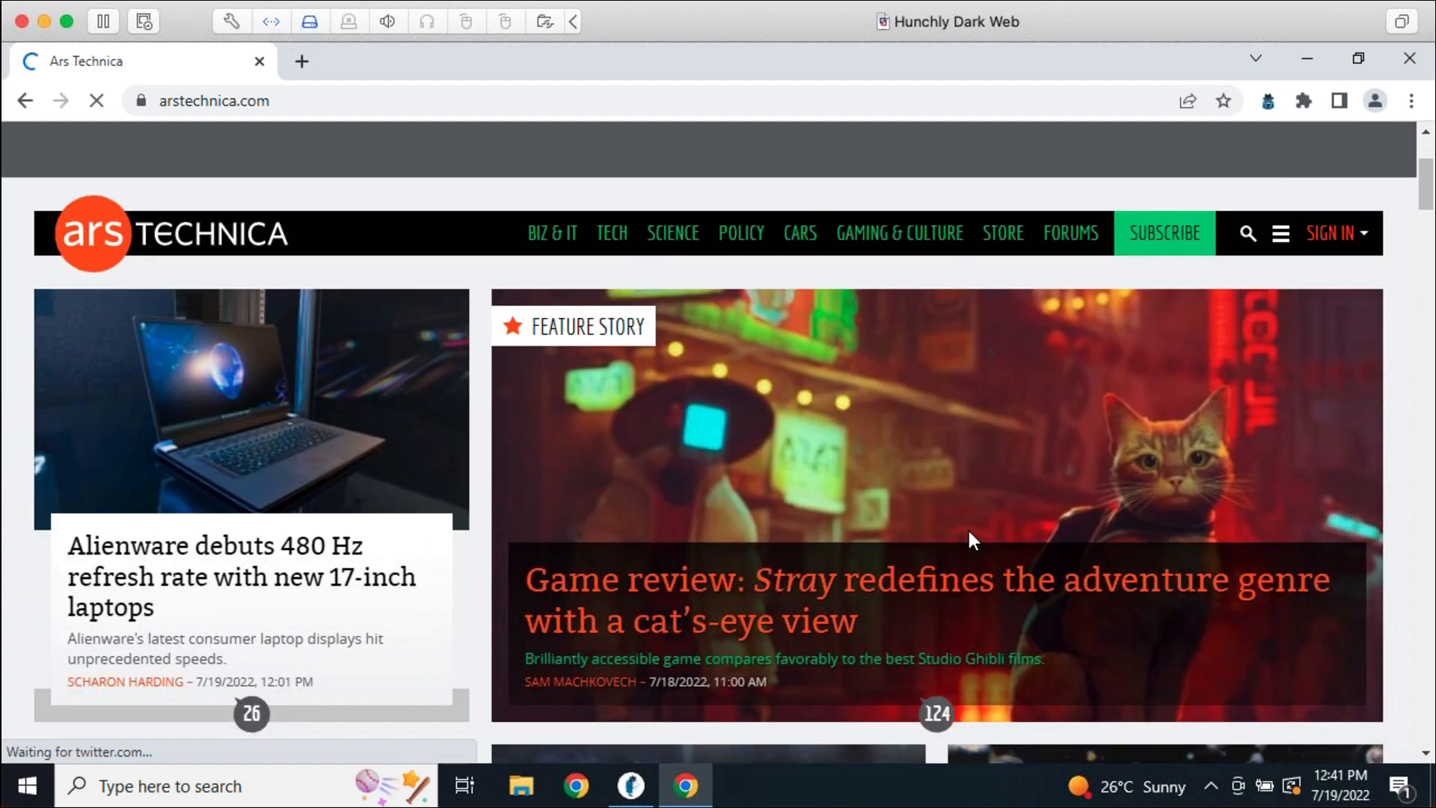
Browse the Ars Technica homepage stories, then return to the Hunchly case
{"action": "scroll", "coordinate": [968, 528], "scroll_direction": "down", "scroll_amount": 2}
{"action": "scroll", "coordinate": [970, 539], "scroll_direction": "down", "scroll_amount": 10}
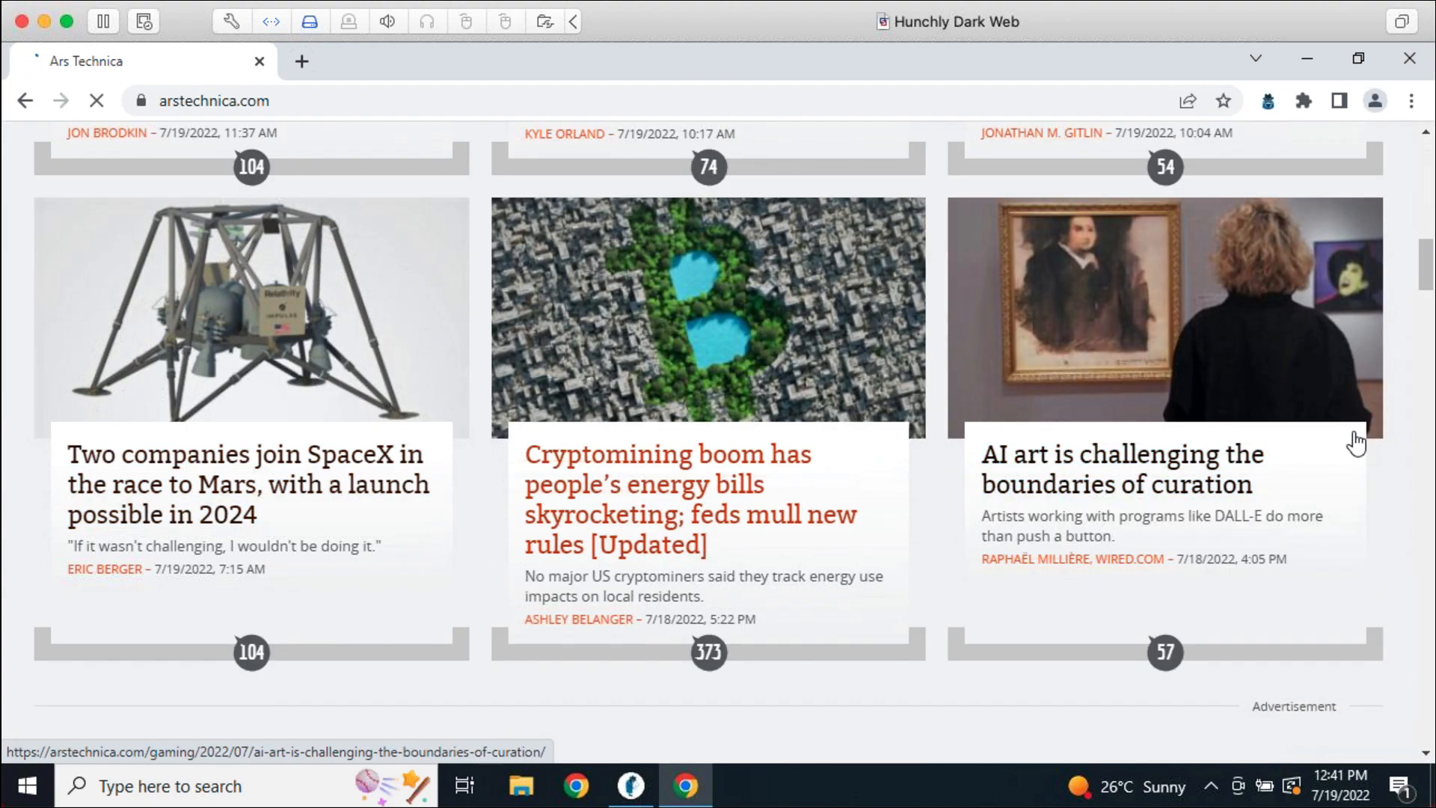
{"action": "scroll", "coordinate": [980, 545], "scroll_direction": "down", "scroll_amount": 12}
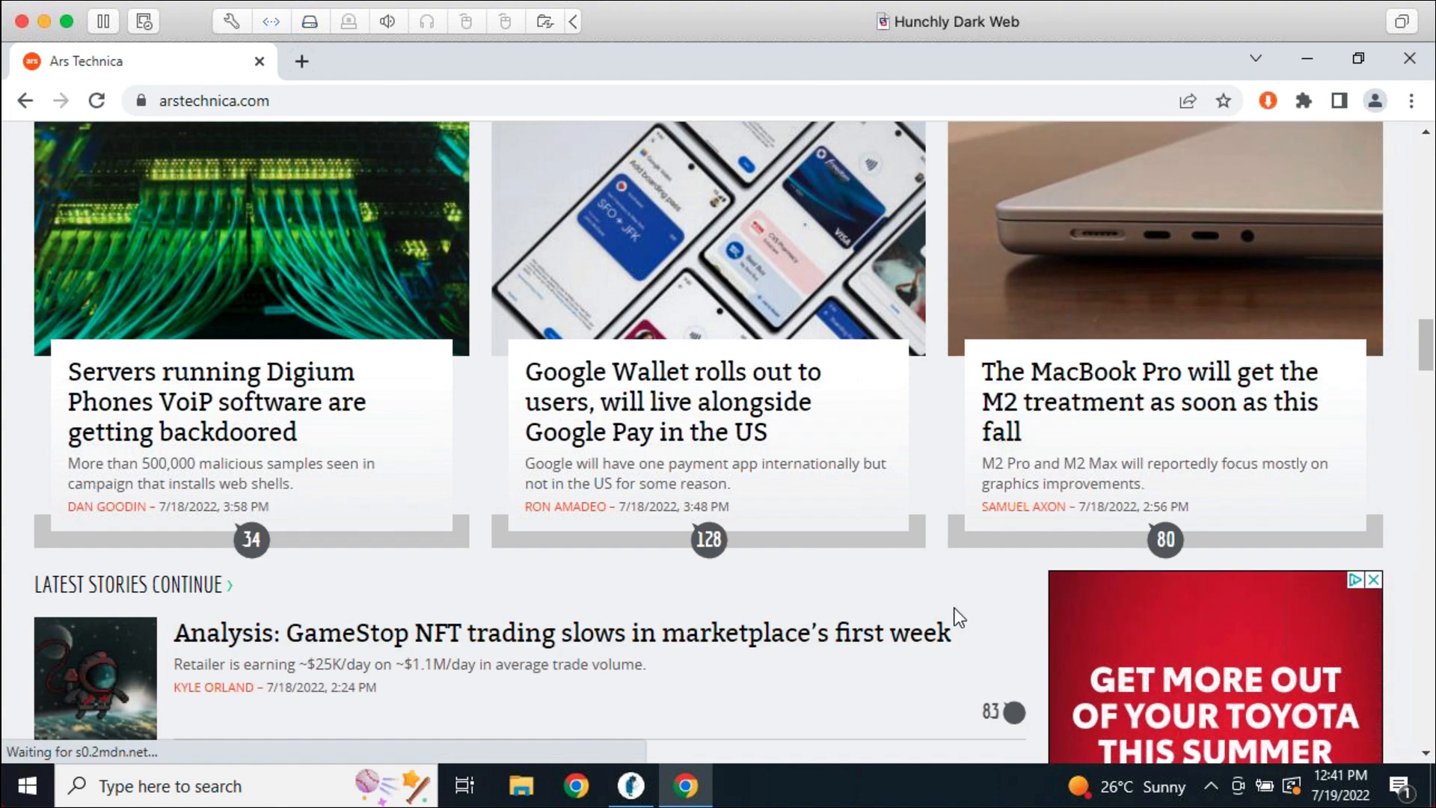
{"action": "scroll", "coordinate": [953, 618], "scroll_direction": "down", "scroll_amount": 2}
{"action": "scroll", "coordinate": [953, 598], "scroll_direction": "down", "scroll_amount": 10}
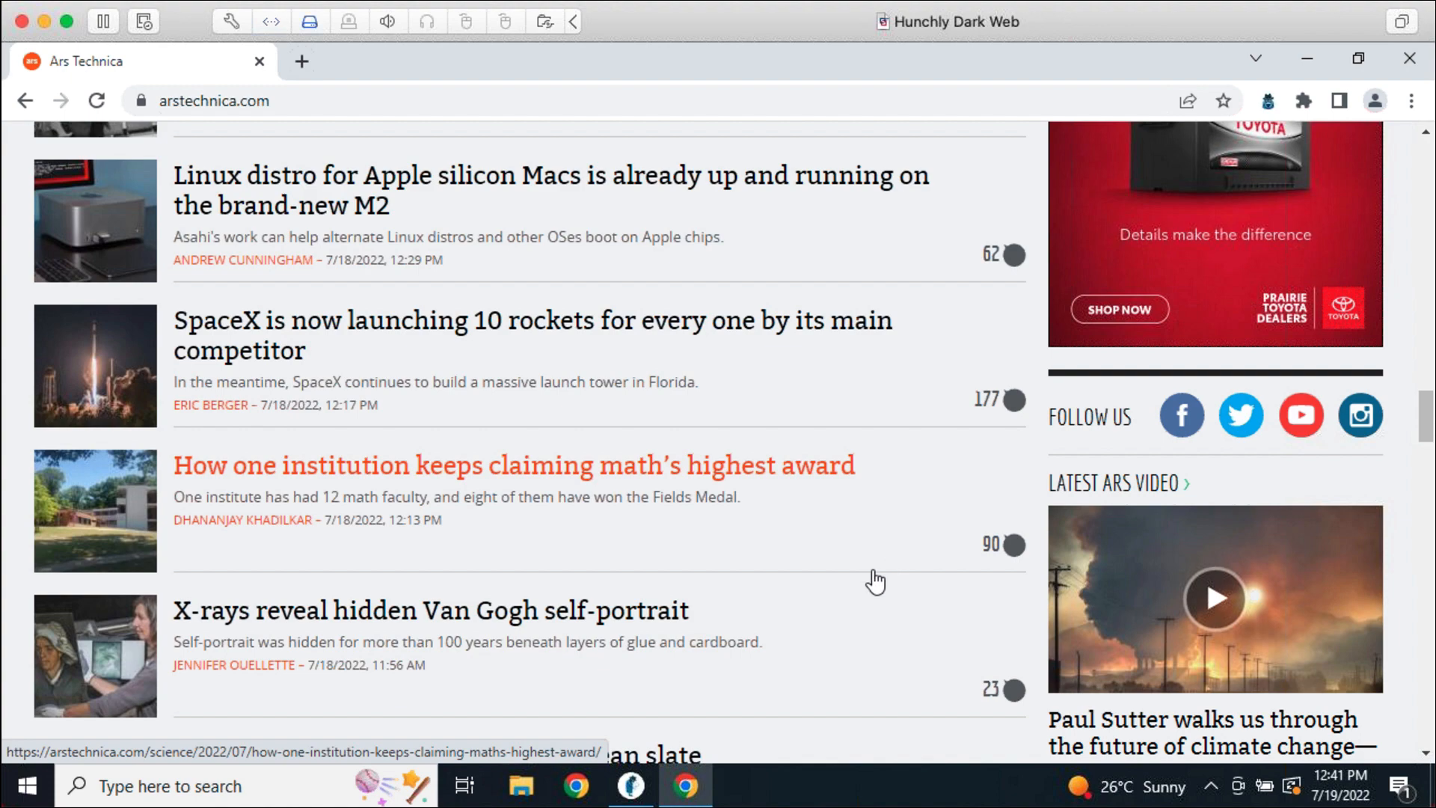
{"action": "scroll", "coordinate": [889, 637], "scroll_direction": "down", "scroll_amount": 5}
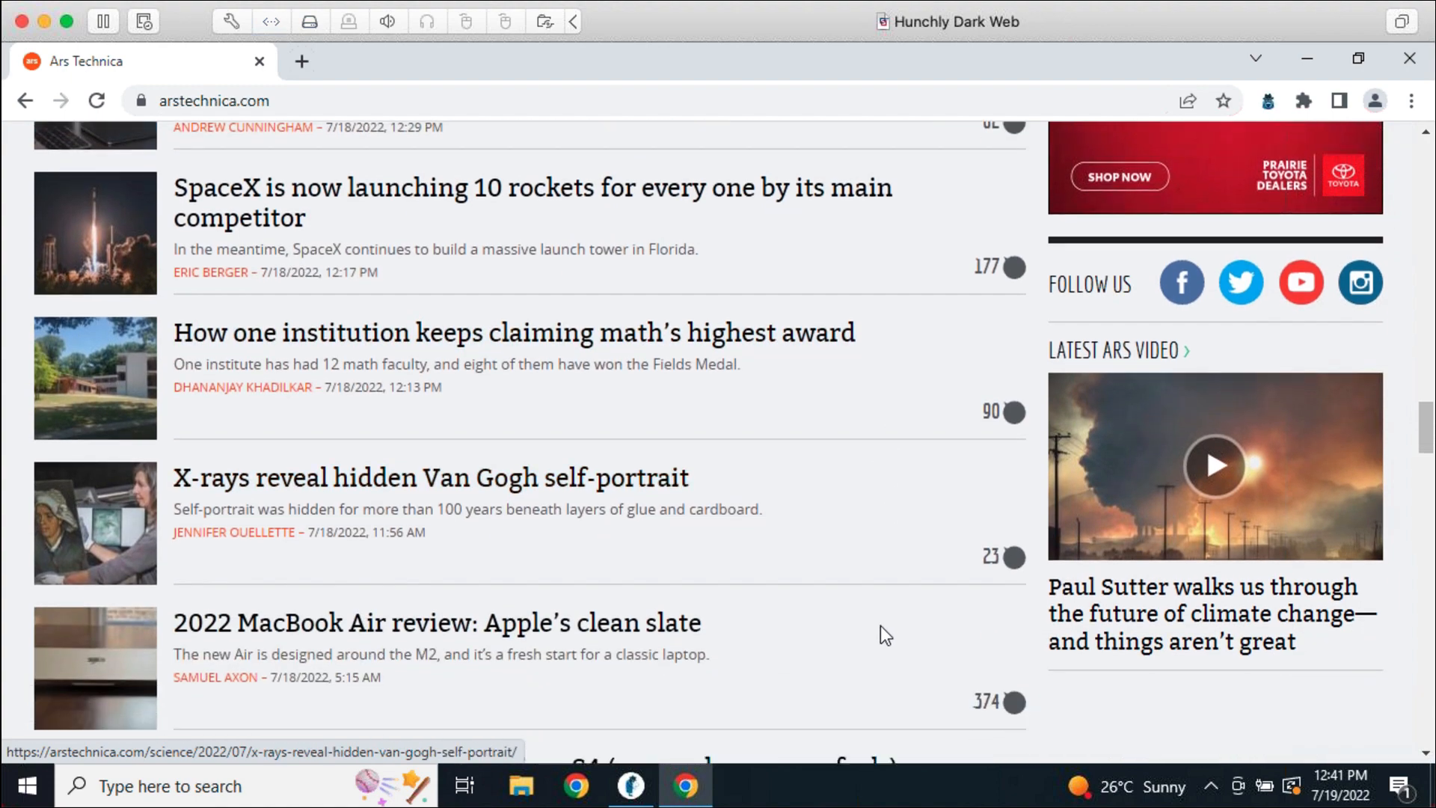
{"action": "left_click", "coordinate": [632, 786]}
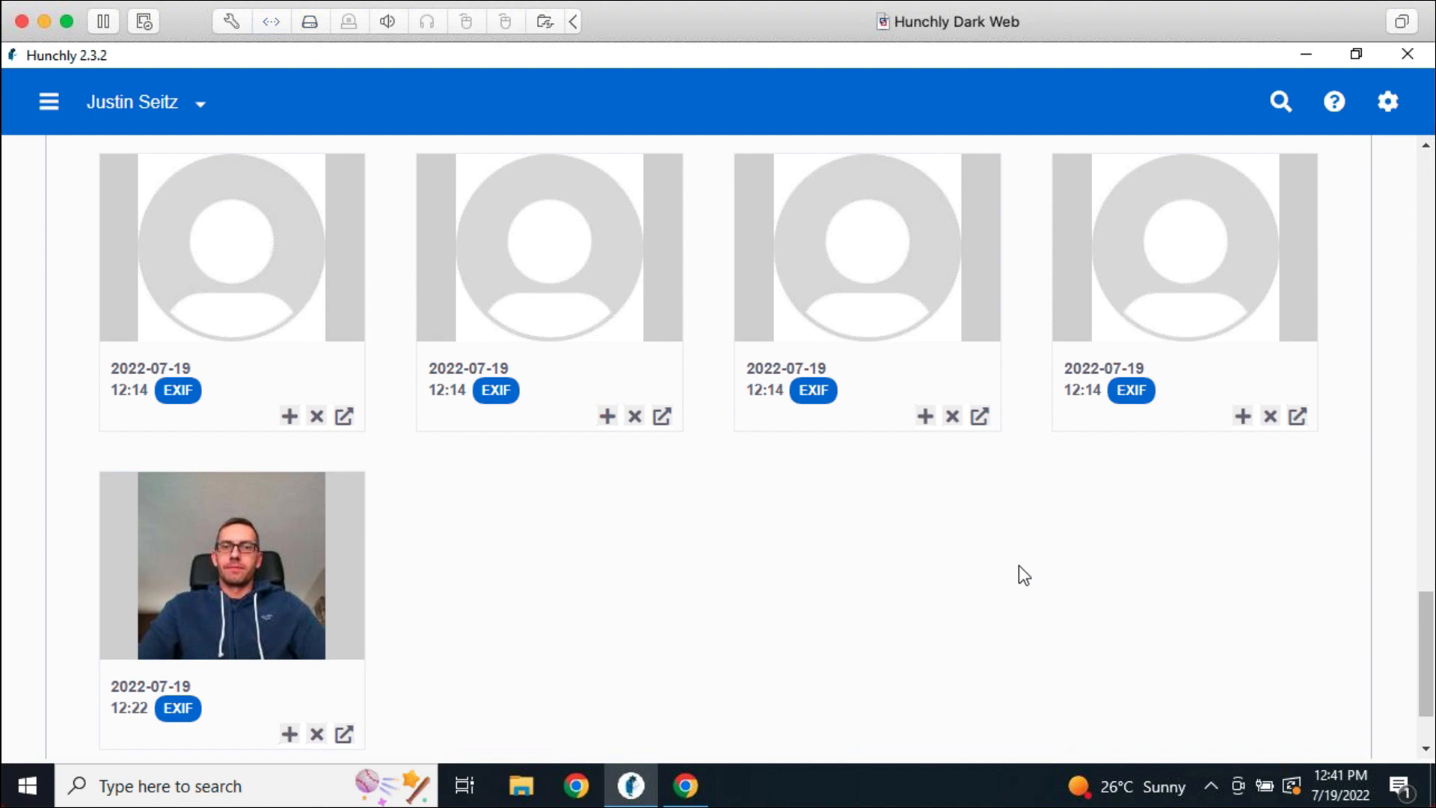
Go to page 2 of the case images and view the red sports car photo's EXIF data
{"action": "scroll", "coordinate": [1022, 574], "scroll_direction": "down", "scroll_amount": 2}
{"action": "left_click", "coordinate": [706, 675]}
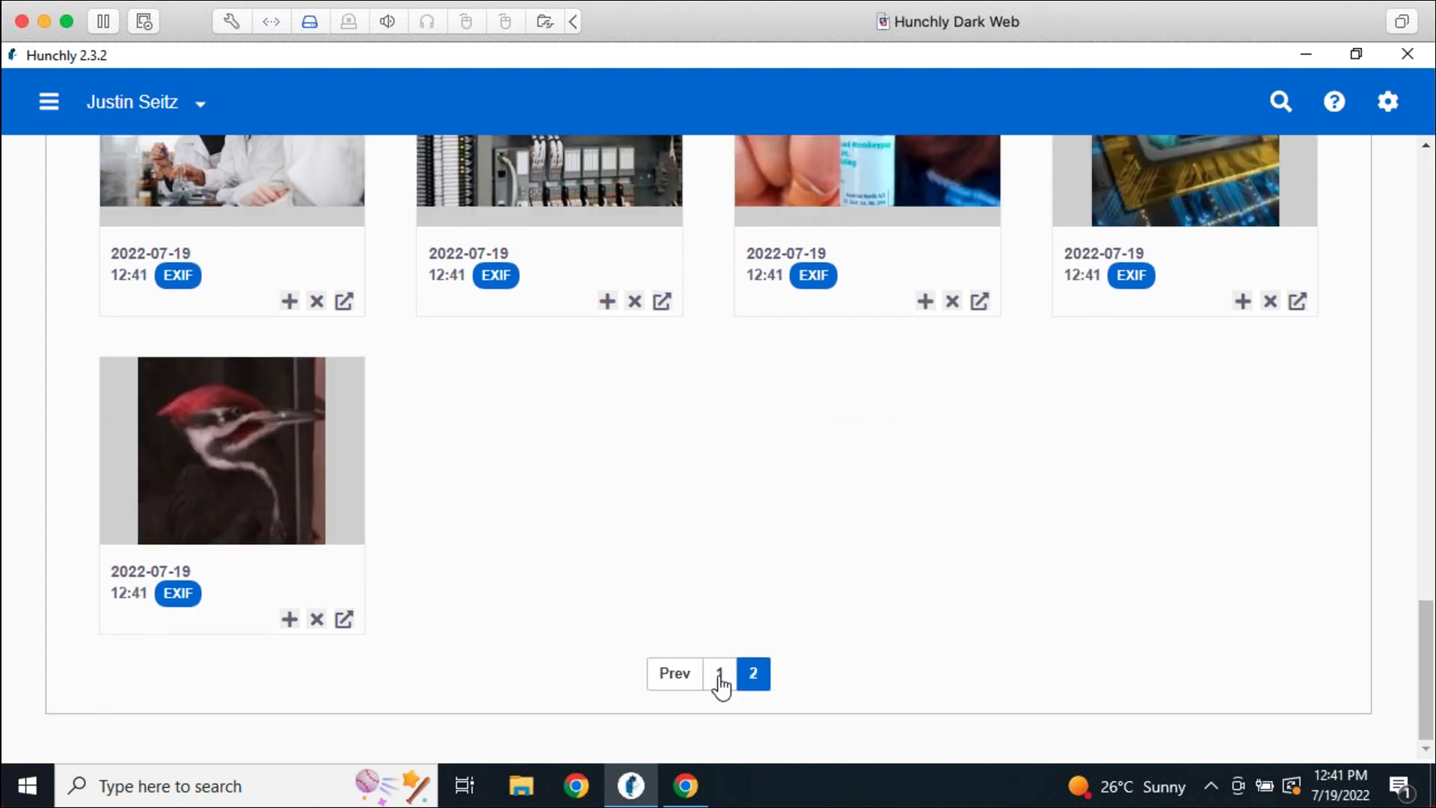
{"action": "scroll", "coordinate": [1062, 623], "scroll_direction": "up", "scroll_amount": 8}
{"action": "scroll", "coordinate": [905, 570], "scroll_direction": "down", "scroll_amount": 3}
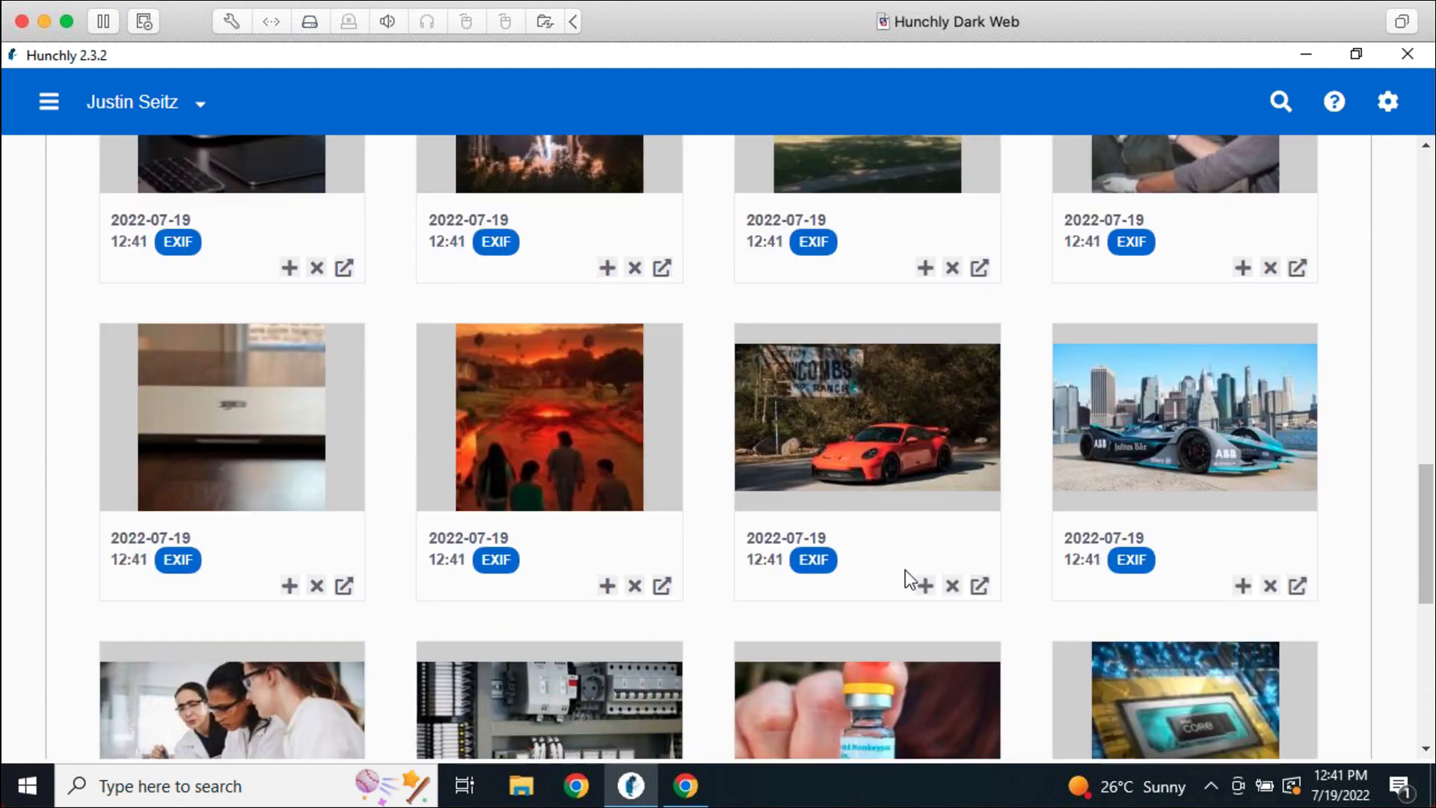
{"action": "scroll", "coordinate": [905, 570], "scroll_direction": "down", "scroll_amount": 1}
{"action": "left_click", "coordinate": [829, 522]}
{"action": "scroll", "coordinate": [1074, 515], "scroll_direction": "up", "scroll_amount": 5}
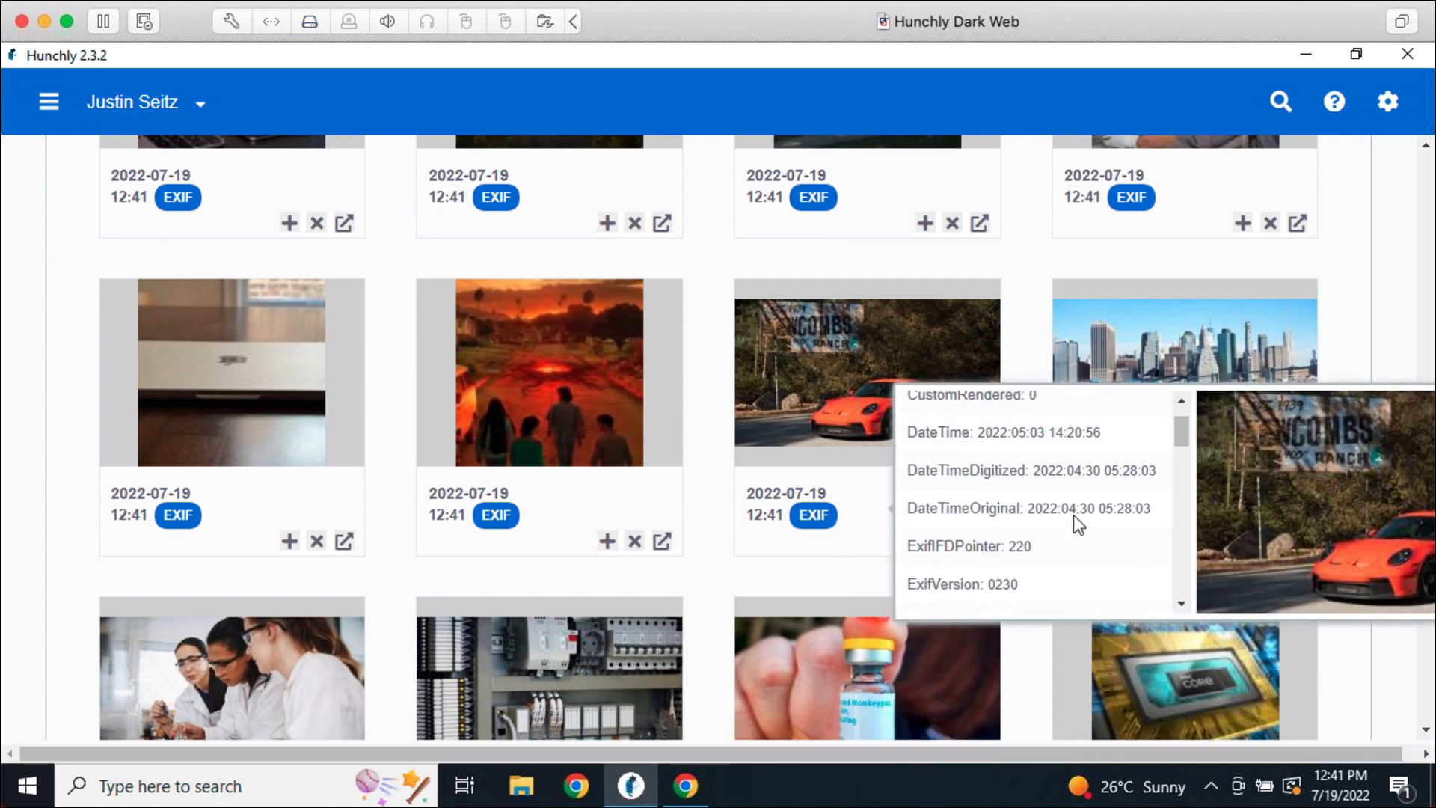
{"action": "scroll", "coordinate": [1074, 514], "scroll_direction": "up", "scroll_amount": 1}
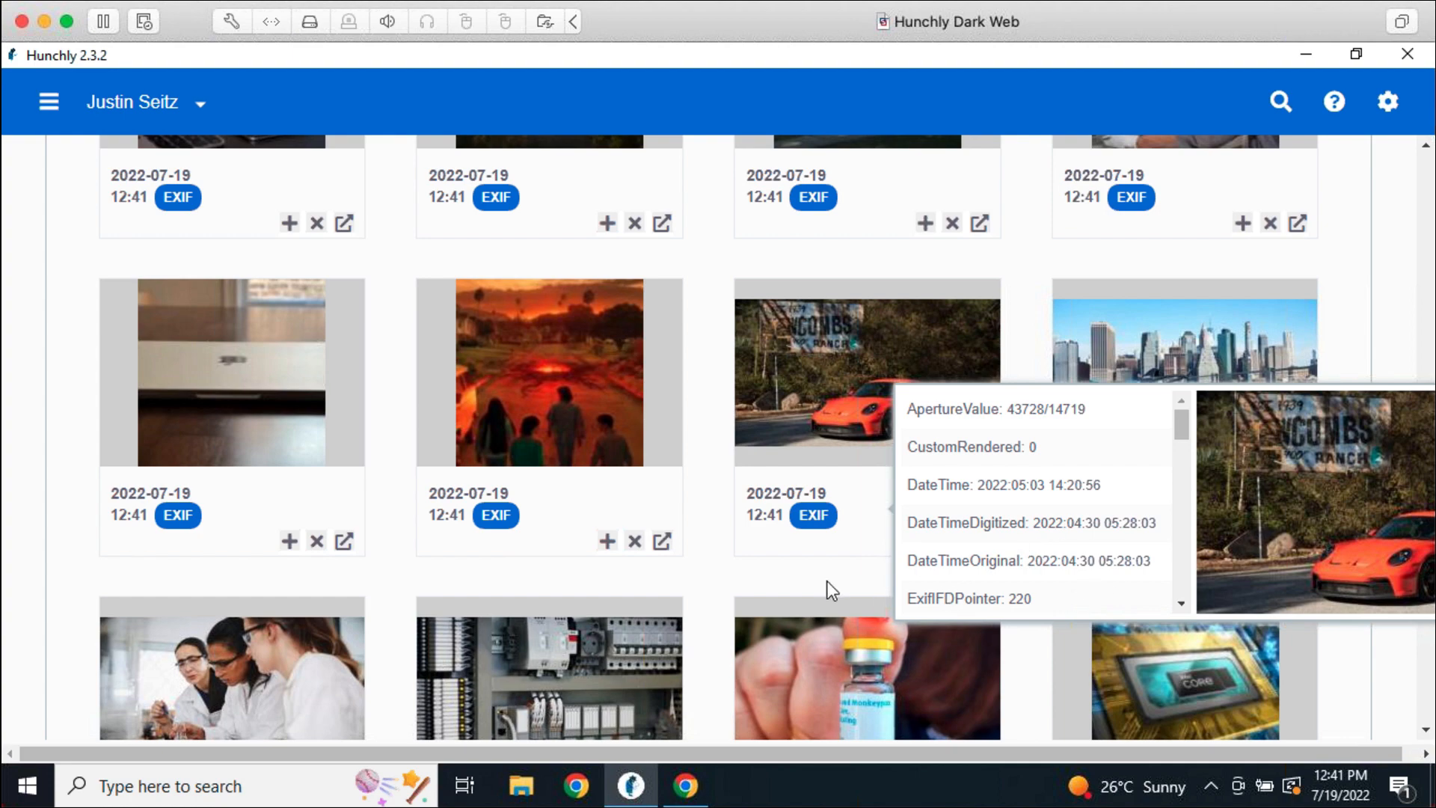
{"action": "left_click", "coordinate": [808, 570]}
View EXIF data for the park building photo and the black-and-white suit photo
{"action": "scroll", "coordinate": [738, 544], "scroll_direction": "up", "scroll_amount": 6}
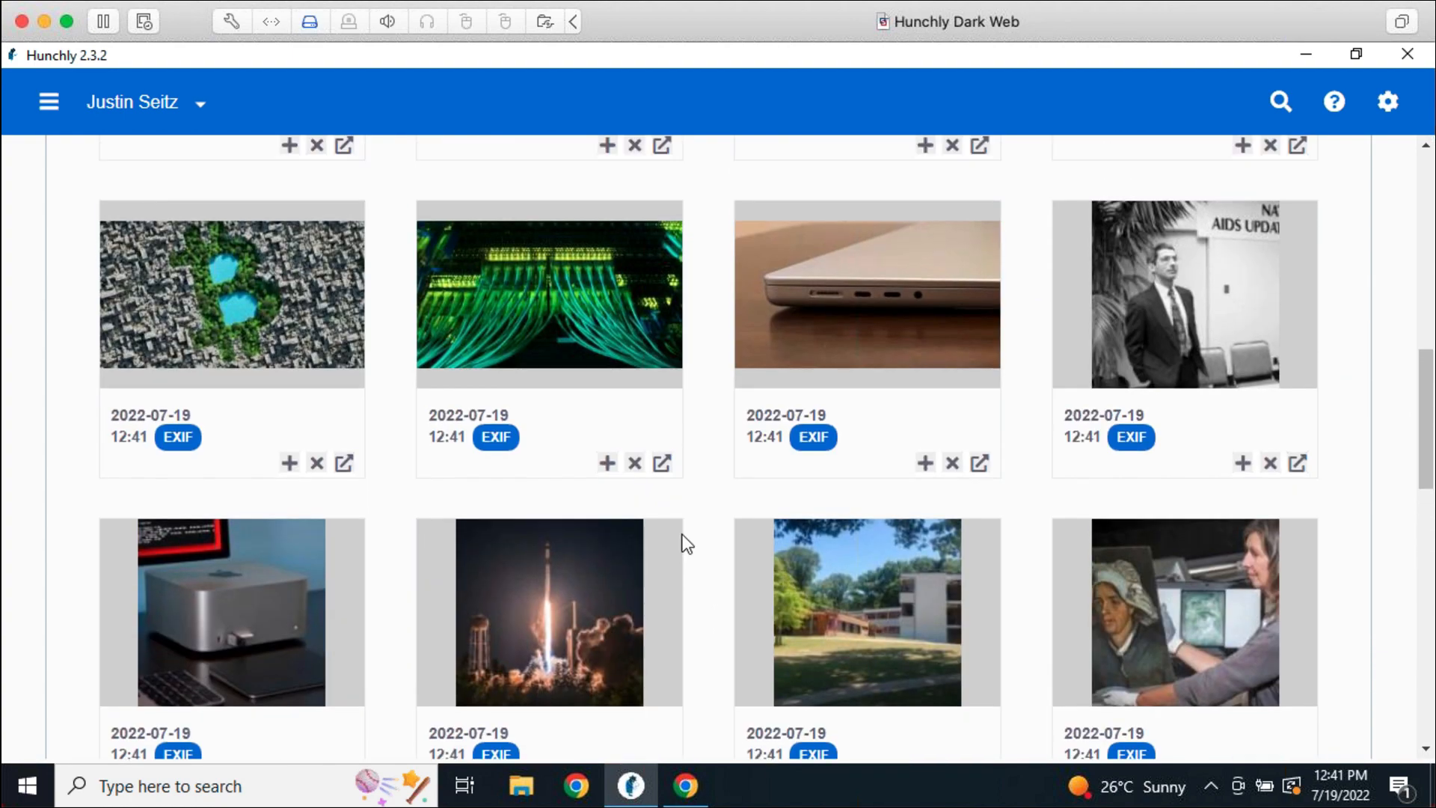
{"action": "scroll", "coordinate": [763, 620], "scroll_direction": "down", "scroll_amount": 1}
{"action": "left_click", "coordinate": [808, 642]}
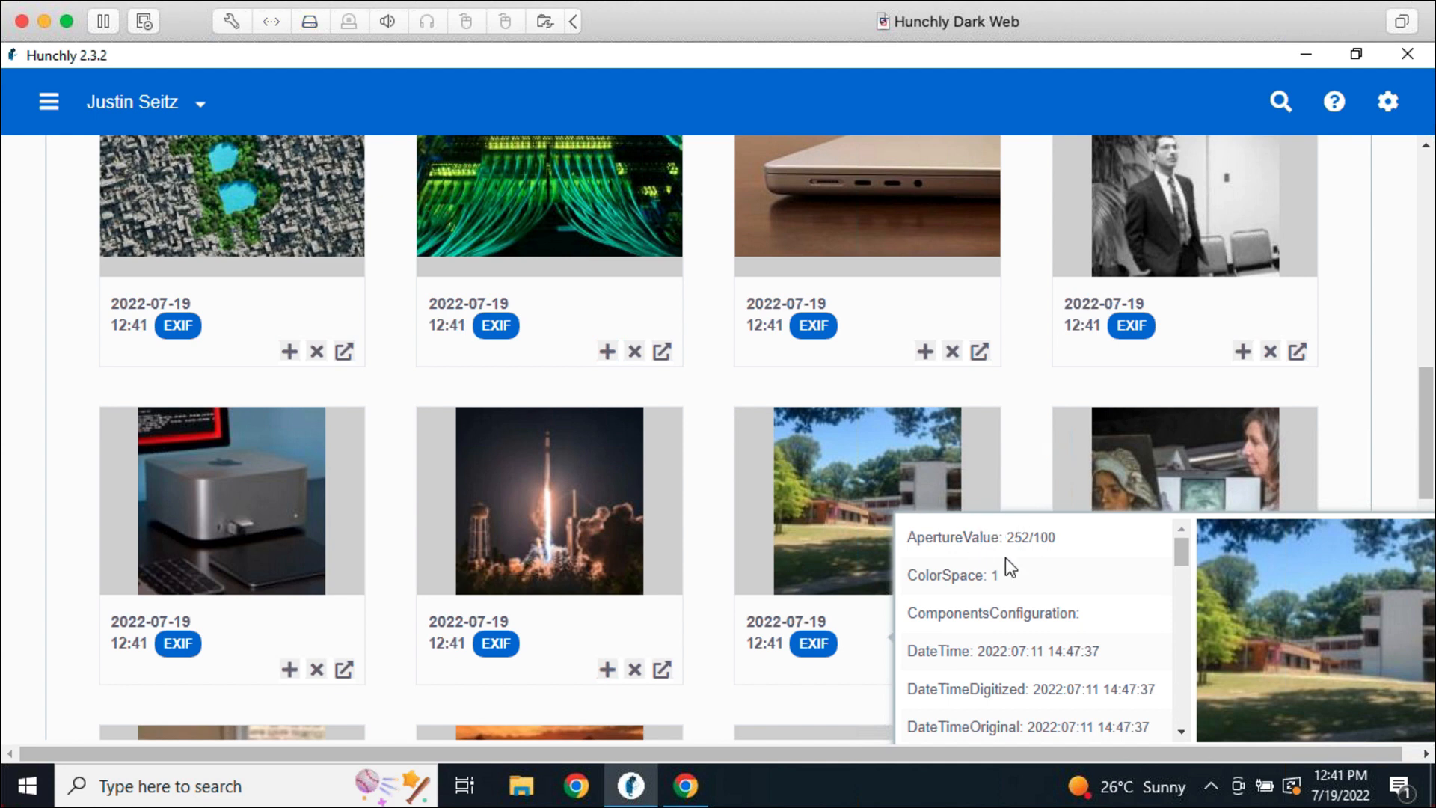
{"action": "left_click", "coordinate": [1025, 409]}
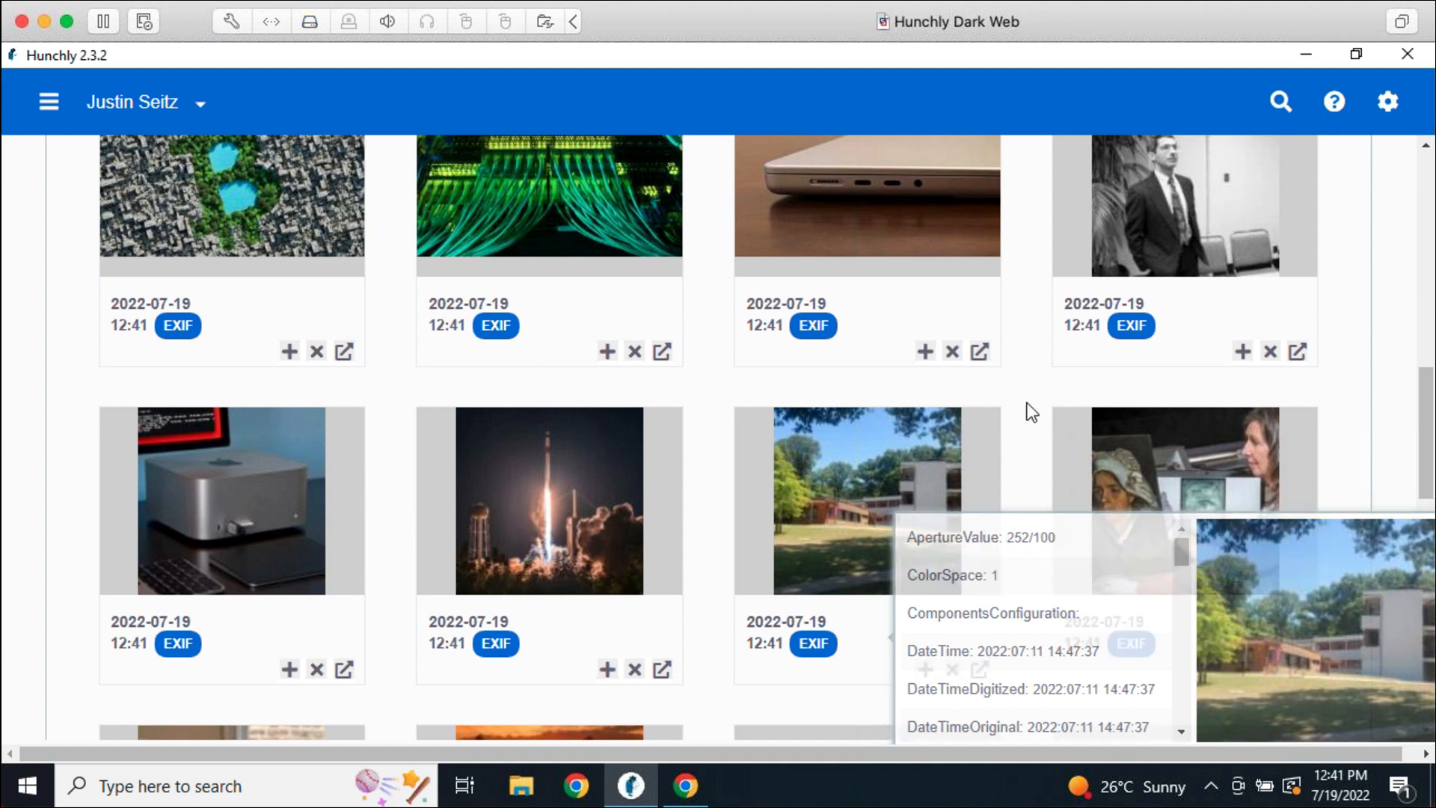
{"action": "left_click", "coordinate": [1119, 332]}
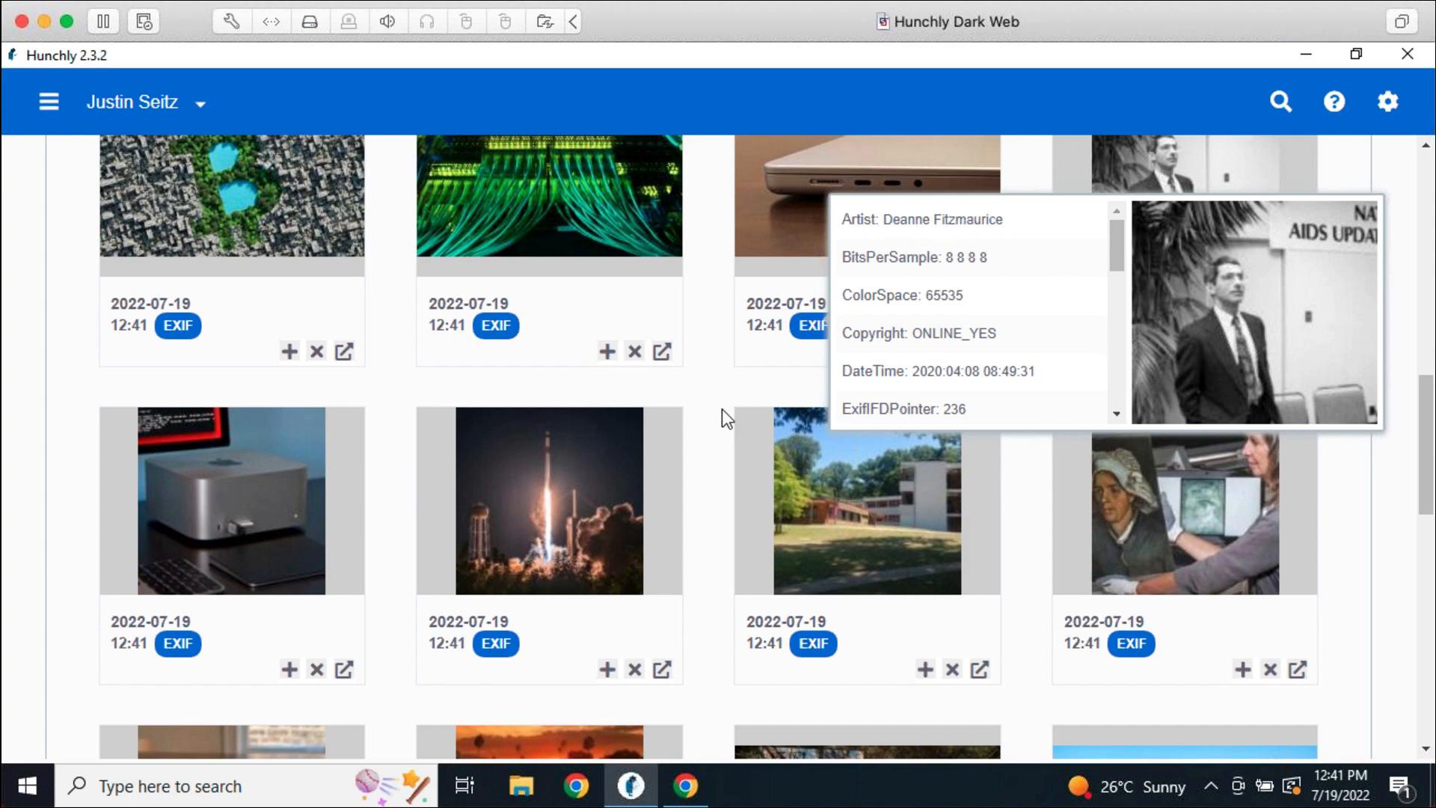
{"action": "left_click", "coordinate": [723, 463]}
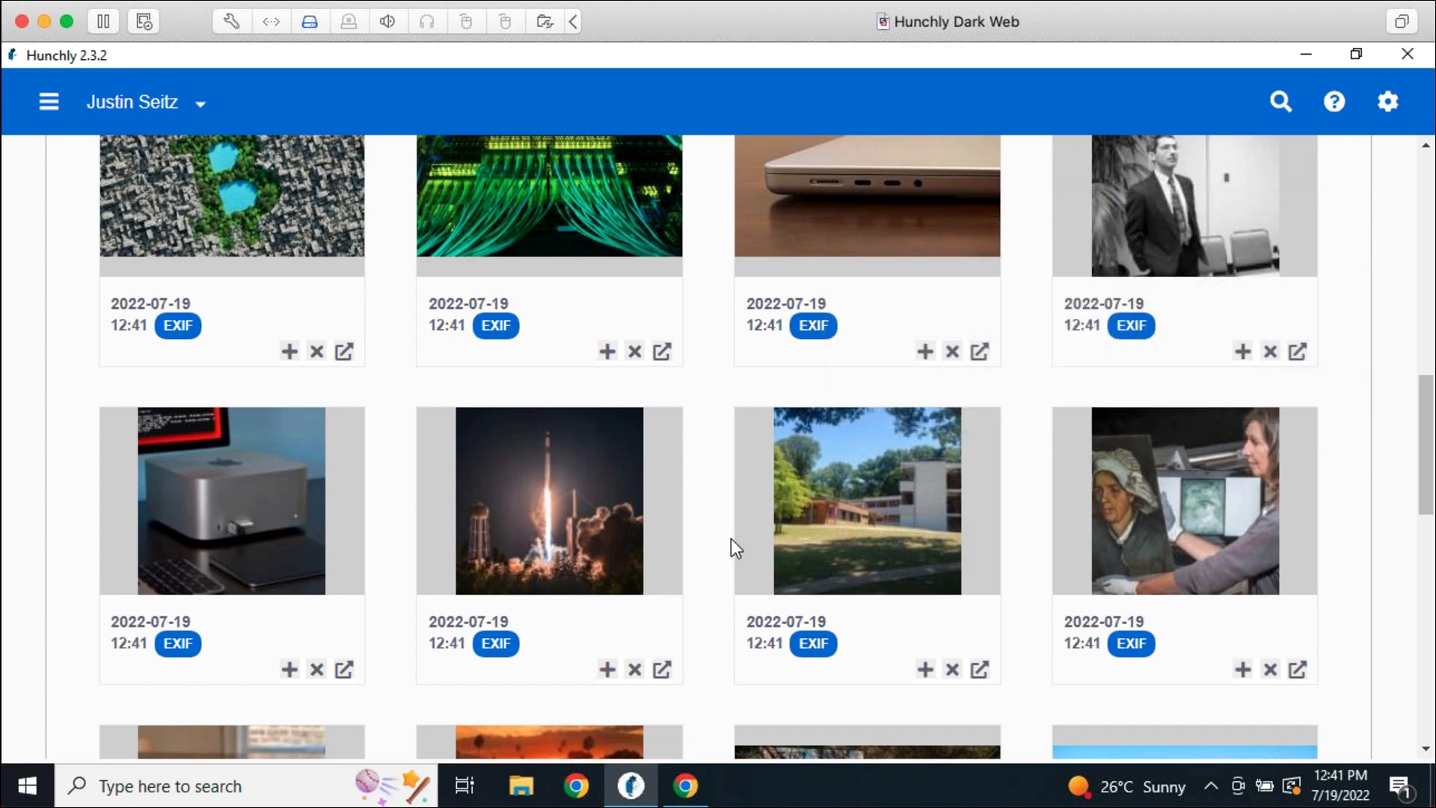
Scroll through the rest of the Ars Technica images on page 2
{"action": "scroll", "coordinate": [778, 610], "scroll_direction": "down", "scroll_amount": 4}
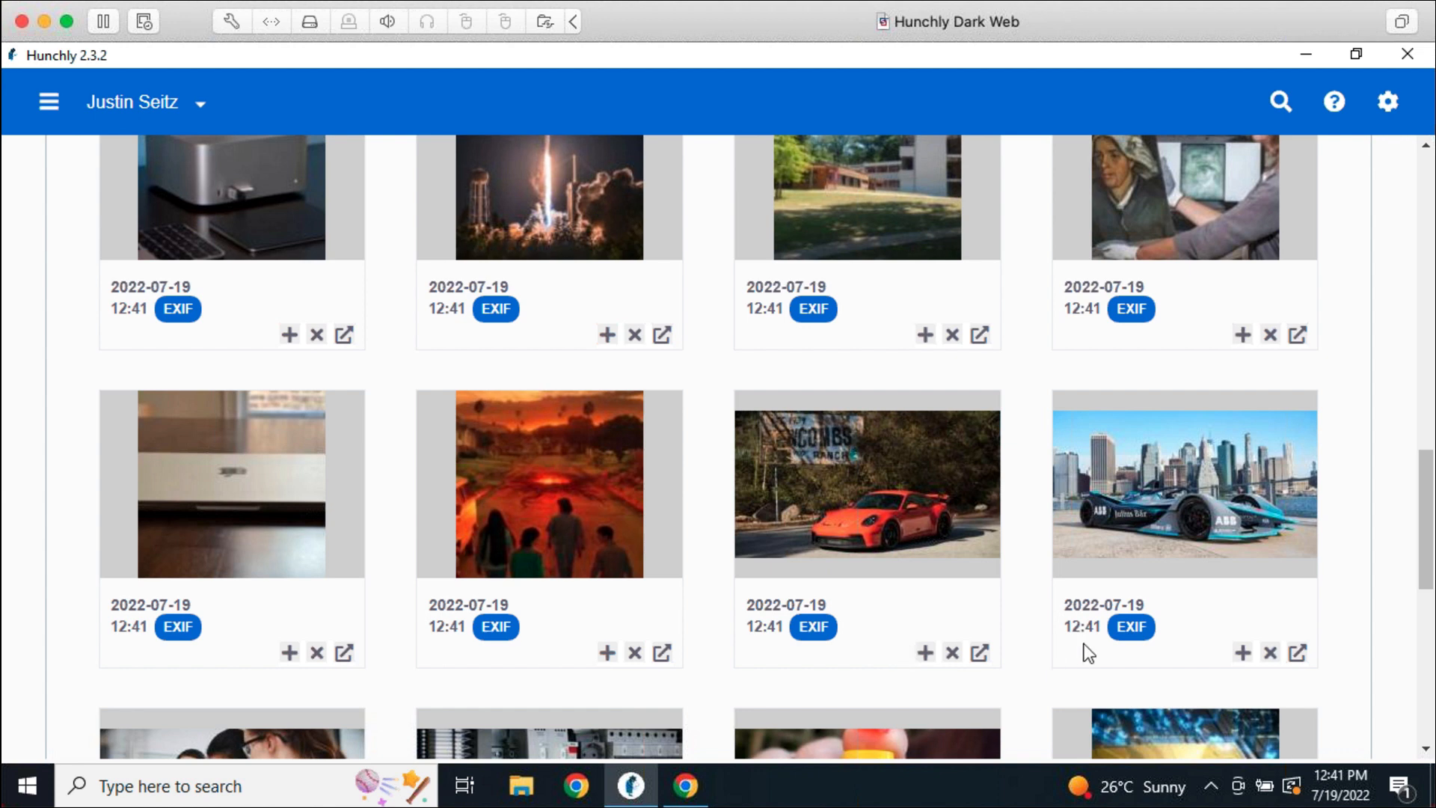
{"action": "mouse_move", "coordinate": [1131, 628]}
{"action": "scroll", "coordinate": [1111, 595], "scroll_direction": "down", "scroll_amount": 3}
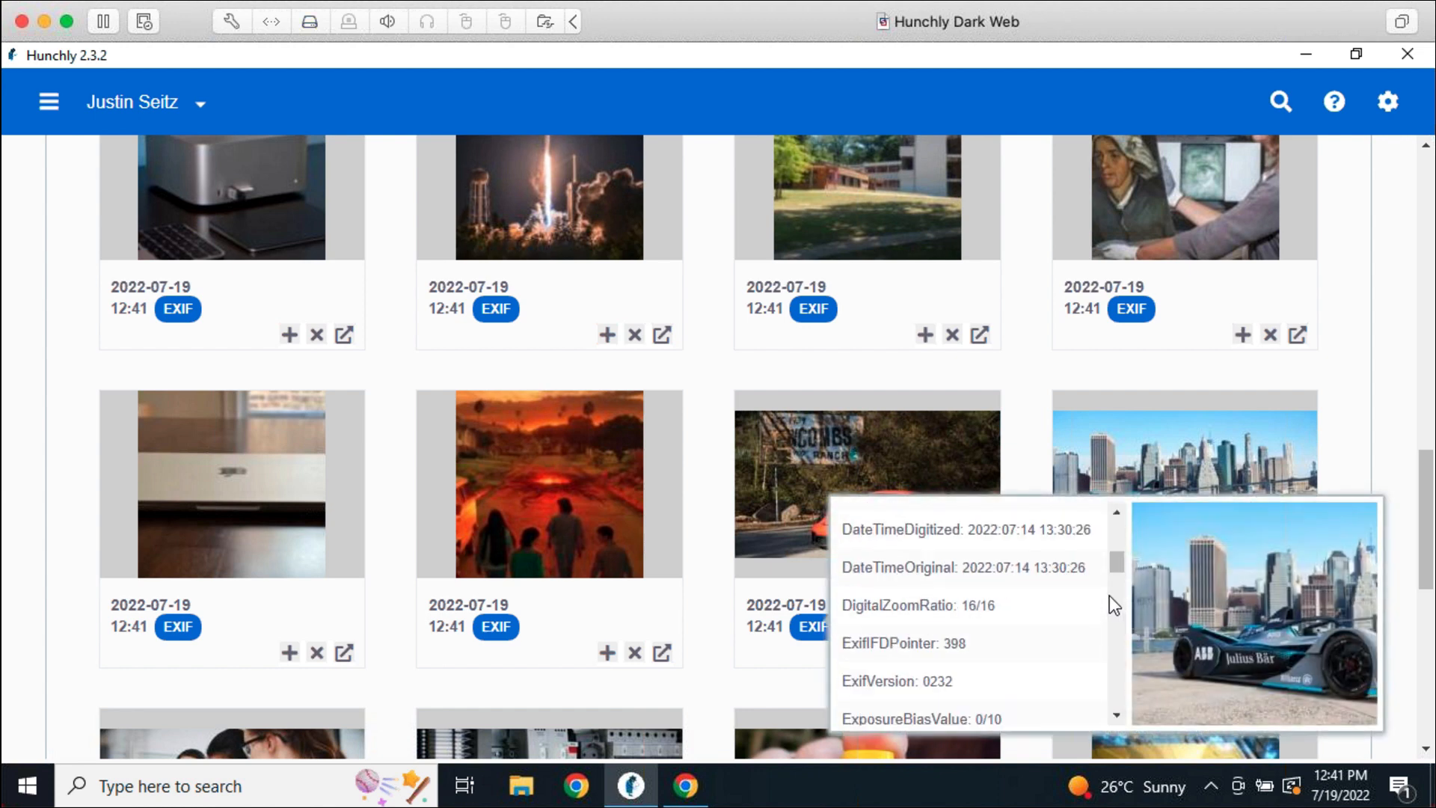
{"action": "scroll", "coordinate": [1079, 604], "scroll_direction": "up", "scroll_amount": 3}
{"action": "scroll", "coordinate": [1071, 604], "scroll_direction": "down", "scroll_amount": 1}
{"action": "scroll", "coordinate": [1071, 604], "scroll_direction": "down", "scroll_amount": 1}
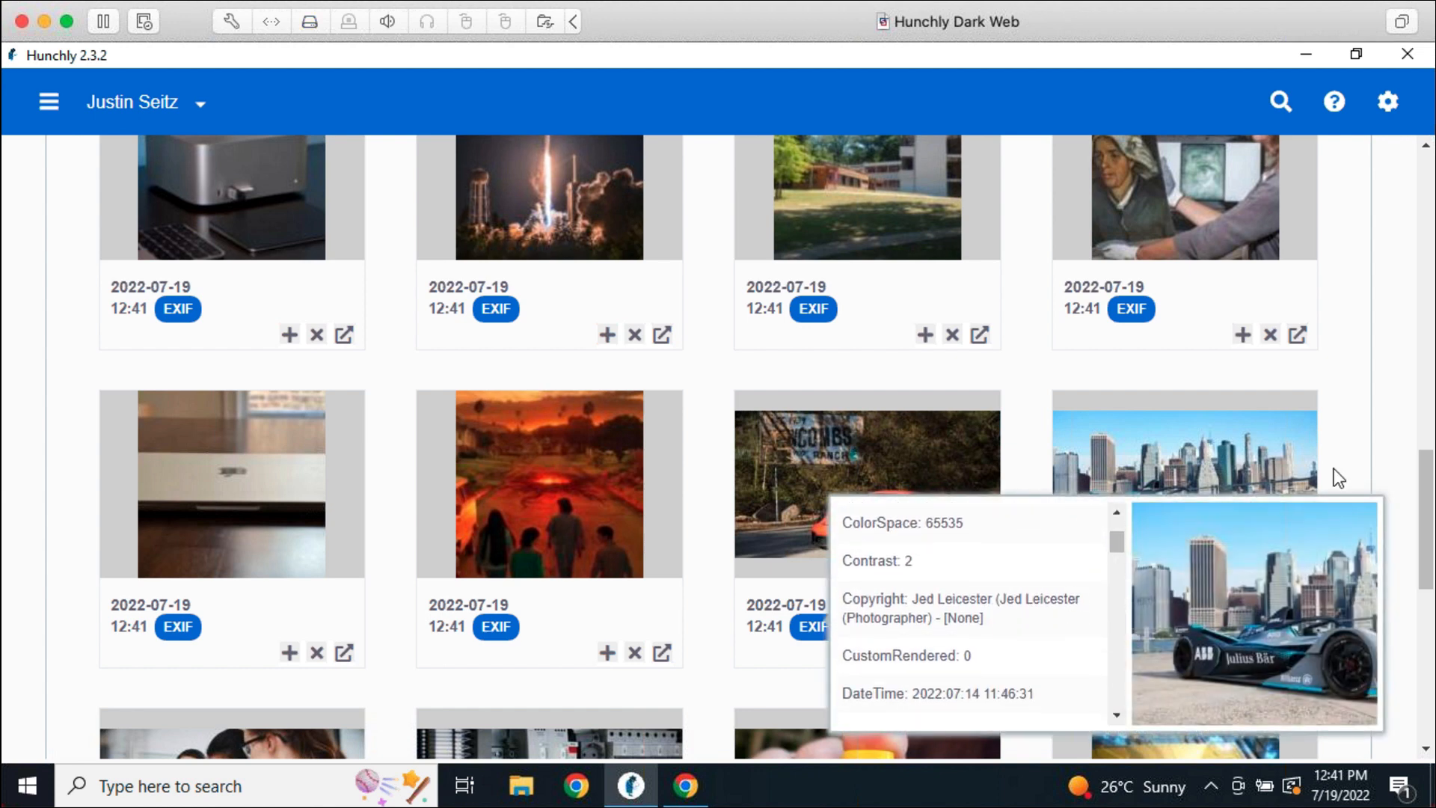
{"action": "scroll", "coordinate": [1361, 525], "scroll_direction": "down", "scroll_amount": 4}
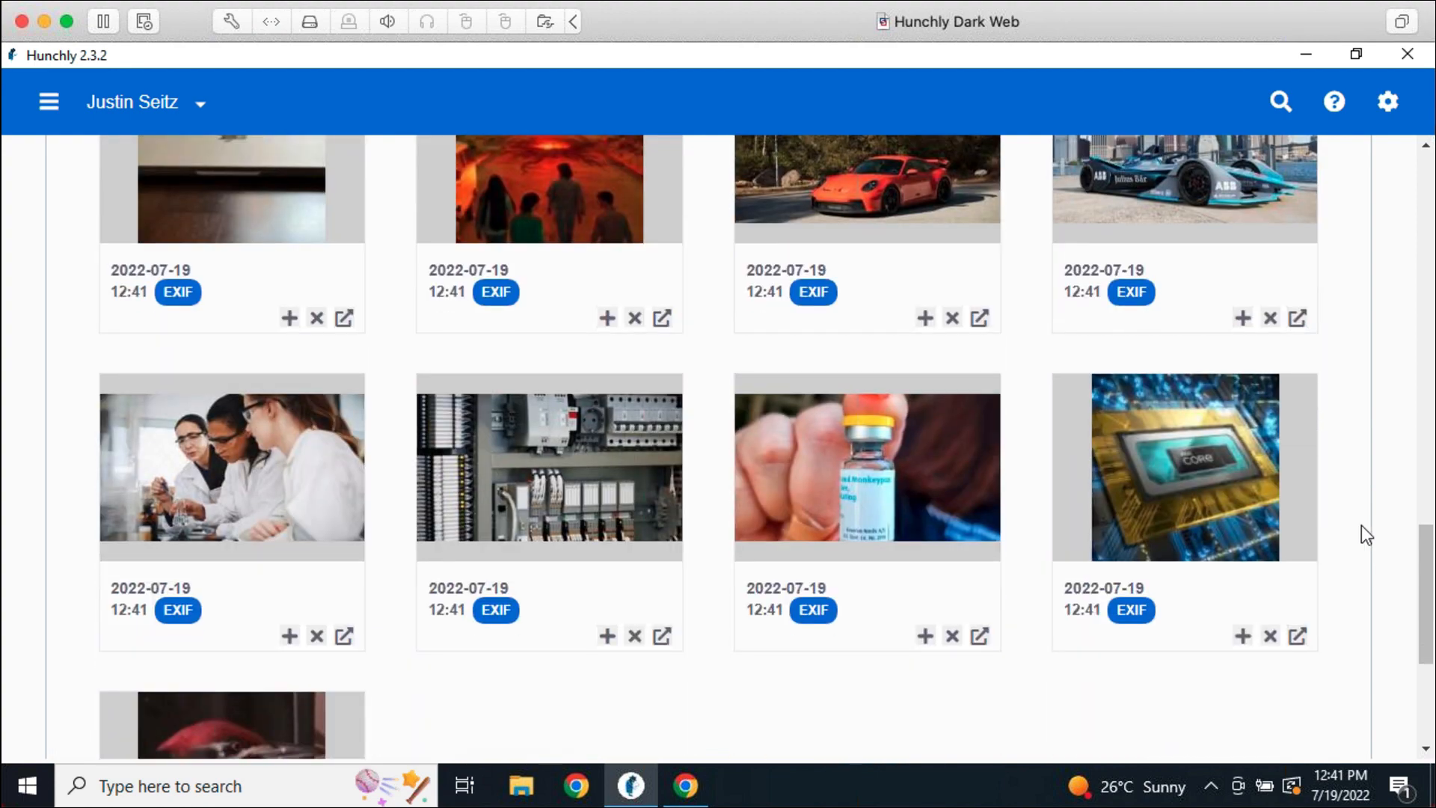
{"action": "scroll", "coordinate": [830, 659], "scroll_direction": "down", "scroll_amount": 5}
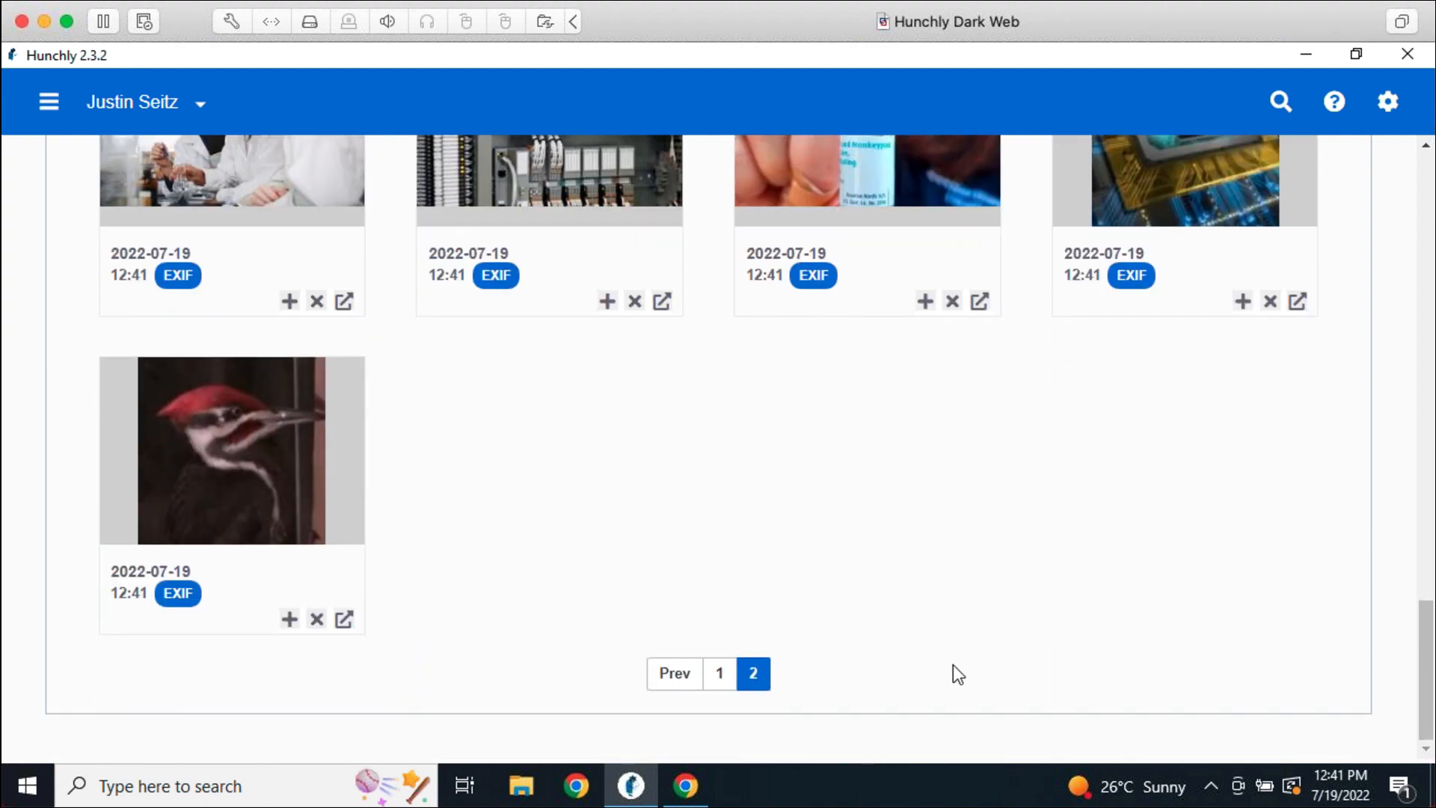
{"action": "scroll", "coordinate": [958, 674], "scroll_direction": "up", "scroll_amount": 15}
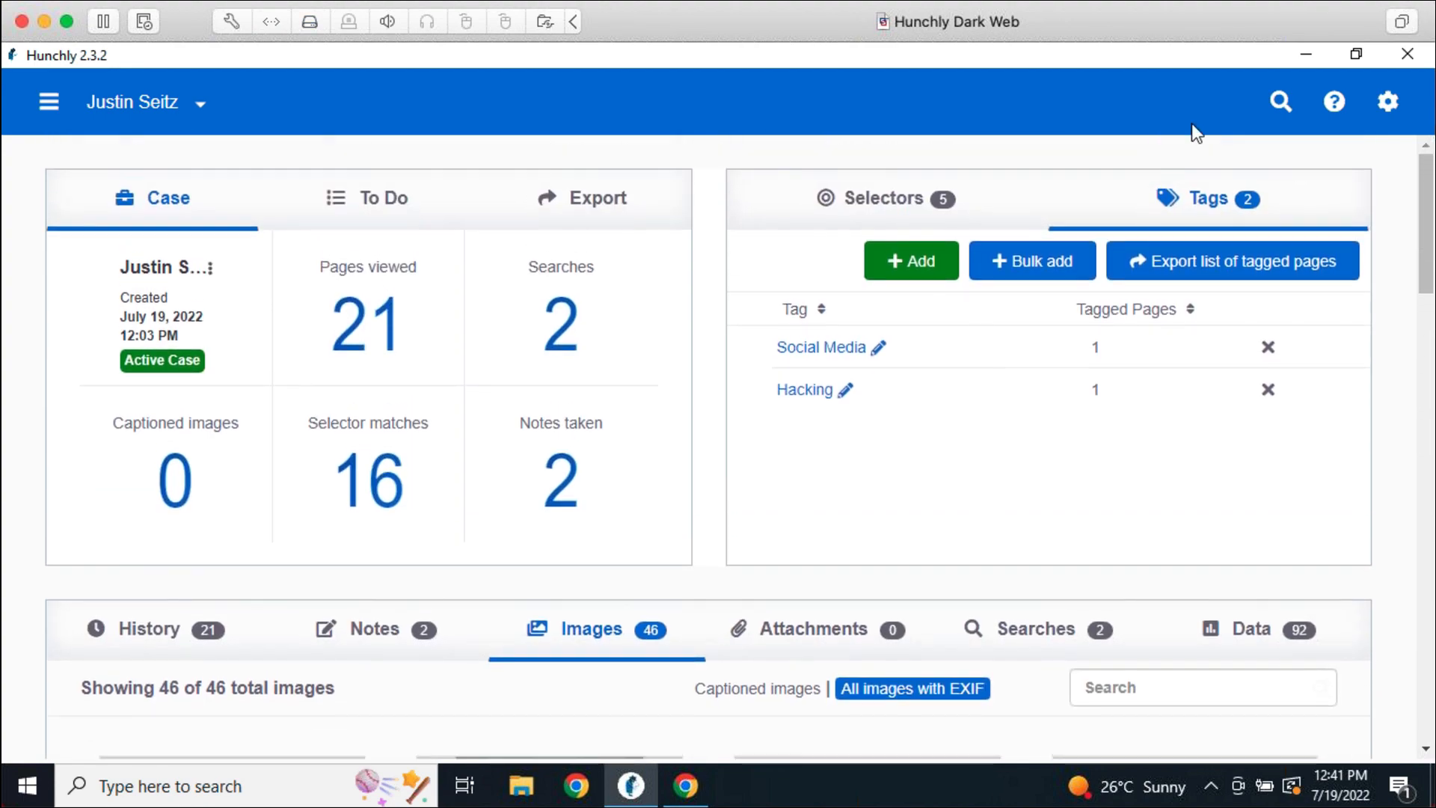
Search the case's captured pages for 'blackberry'
{"action": "left_click", "coordinate": [1281, 101]}
{"action": "type", "text": "b"}
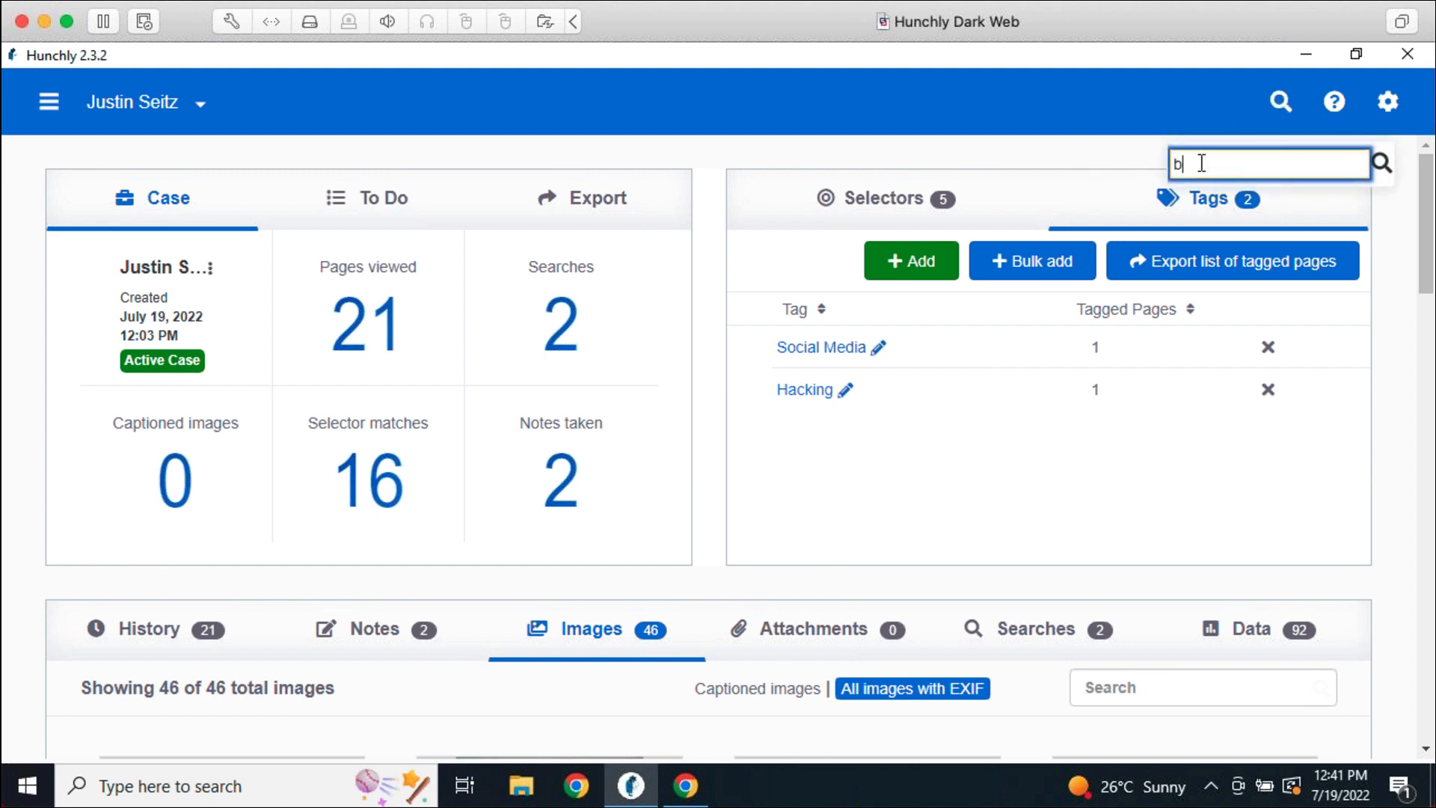
{"action": "type", "text": "lackberry"}
{"action": "key", "text": "Return"}
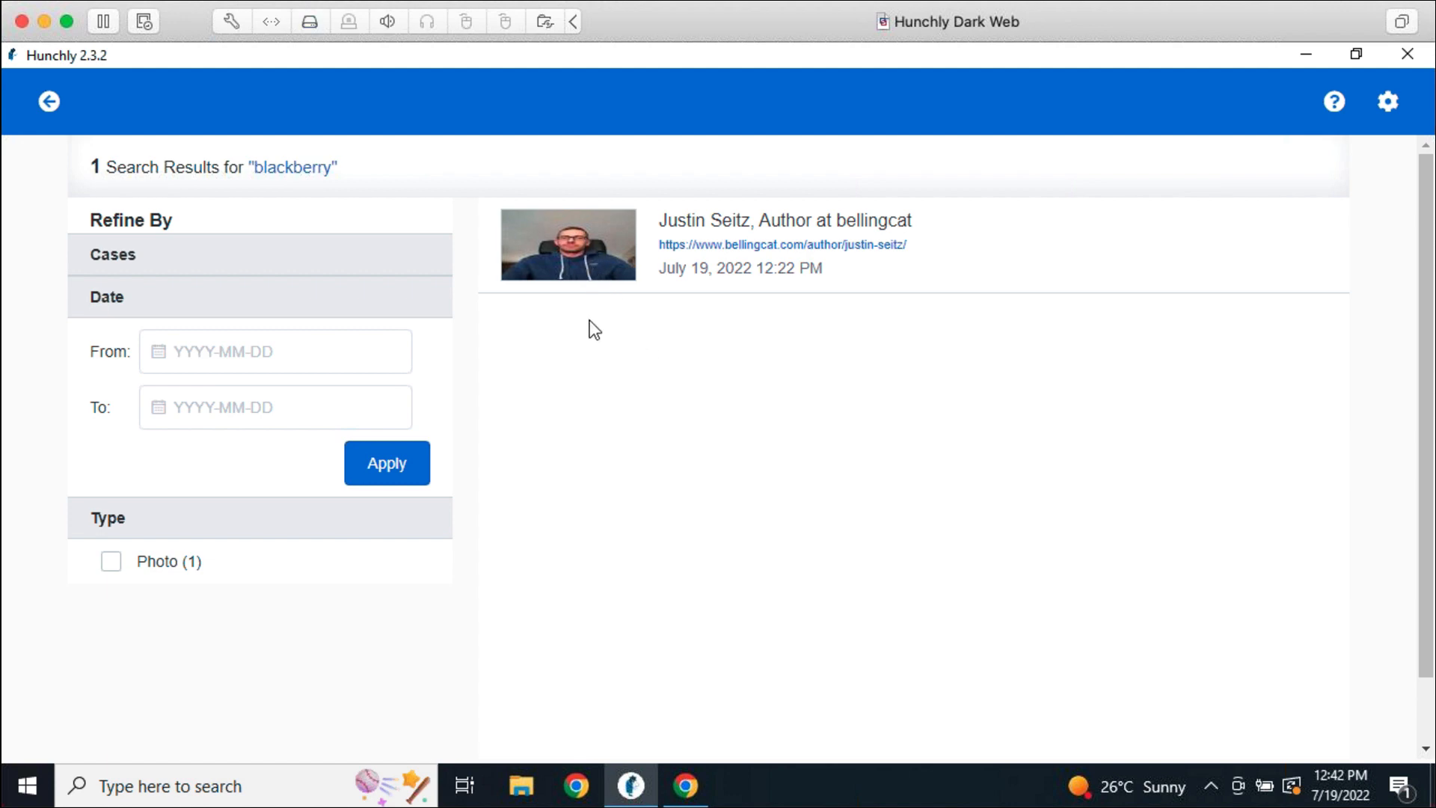
Return to the case dashboard, now counting 21 pages and 46 images, then switch to Chrome
{"action": "left_click", "coordinate": [49, 102]}
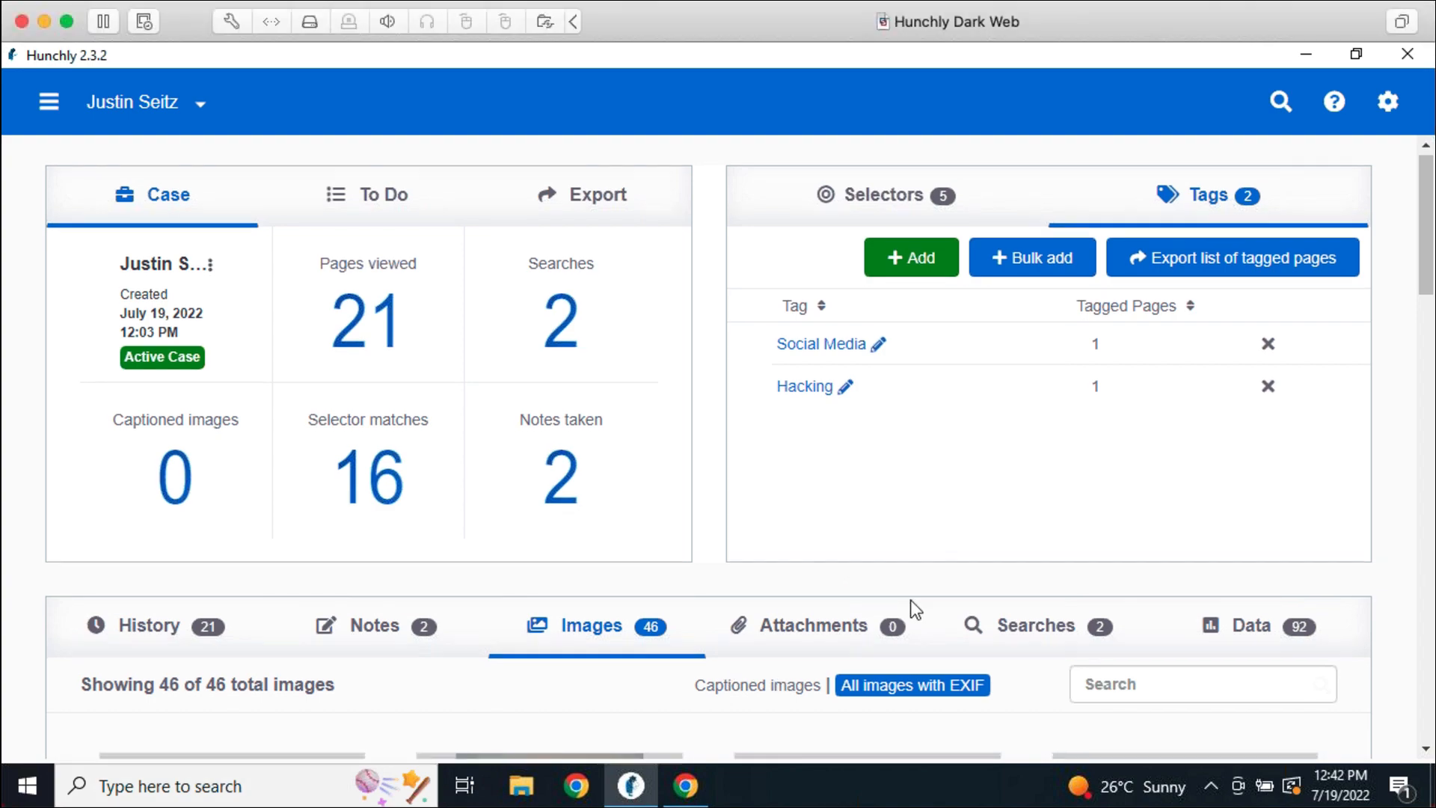
{"action": "scroll", "coordinate": [899, 595], "scroll_direction": "down", "scroll_amount": 3}
{"action": "scroll", "coordinate": [908, 625], "scroll_direction": "down", "scroll_amount": 3}
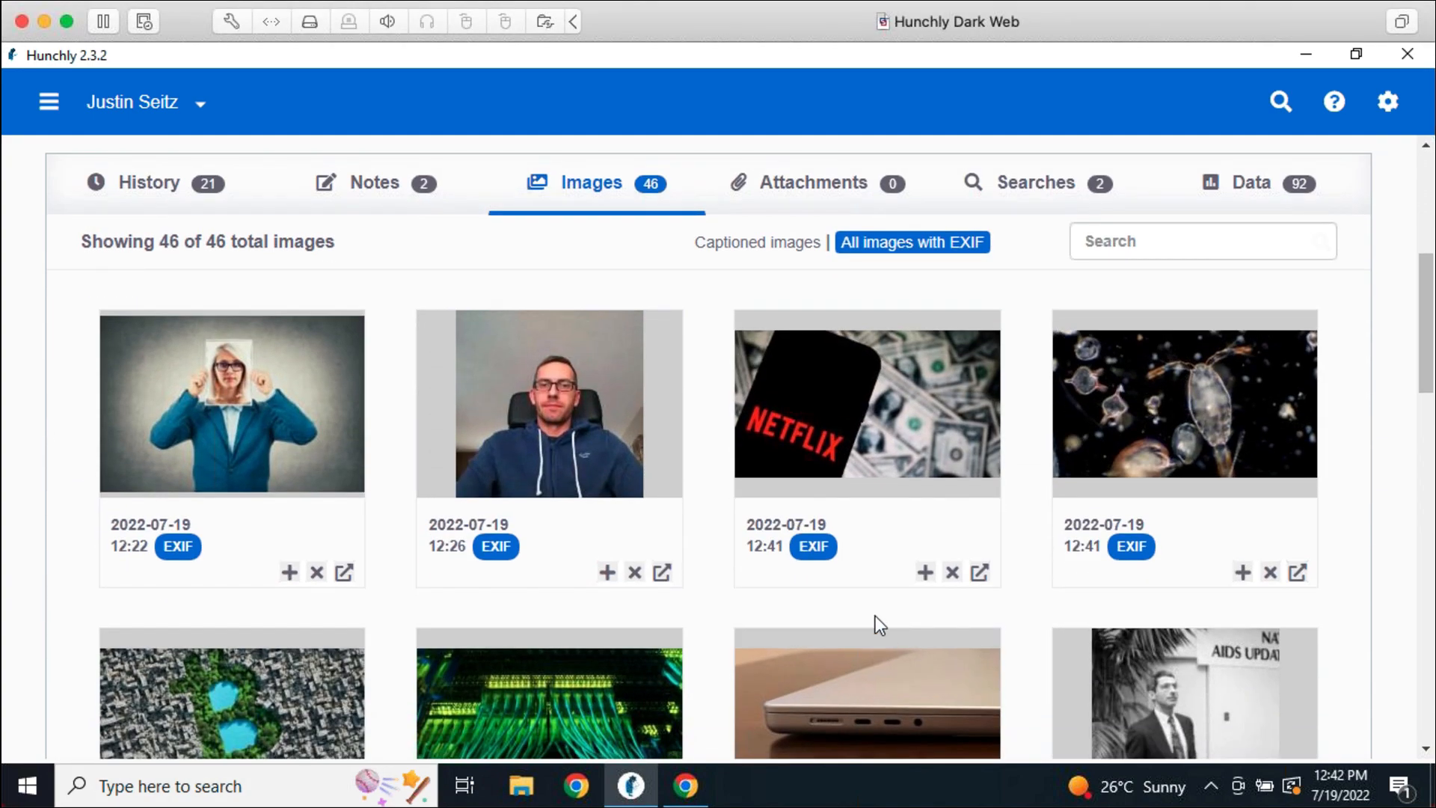
{"action": "left_click", "coordinate": [685, 785]}
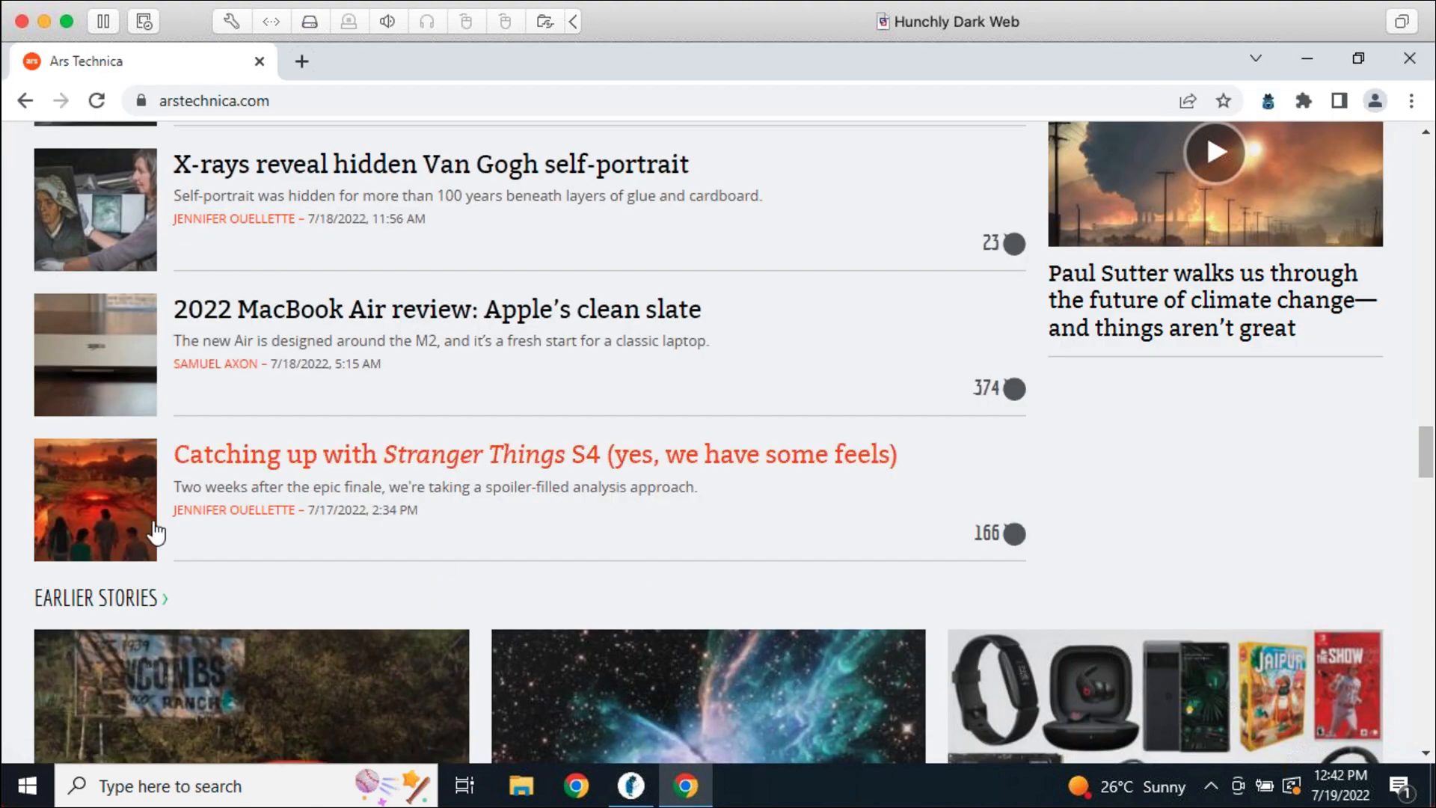
Open the Stranger Things S4 article on Ars Technica
{"action": "left_click", "coordinate": [77, 514]}
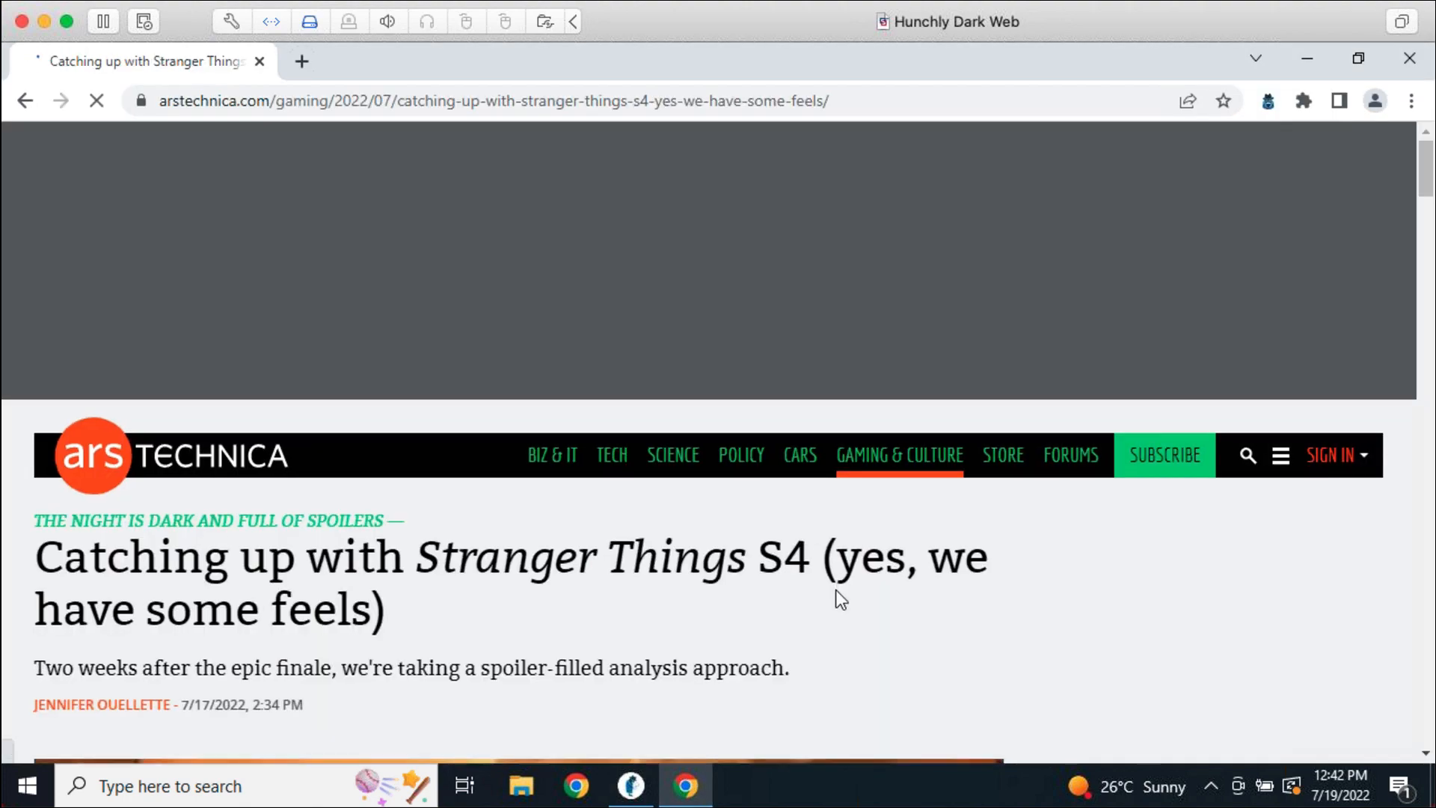
{"action": "scroll", "coordinate": [674, 603], "scroll_direction": "down", "scroll_amount": 5}
{"action": "scroll", "coordinate": [663, 589], "scroll_direction": "down", "scroll_amount": 3}
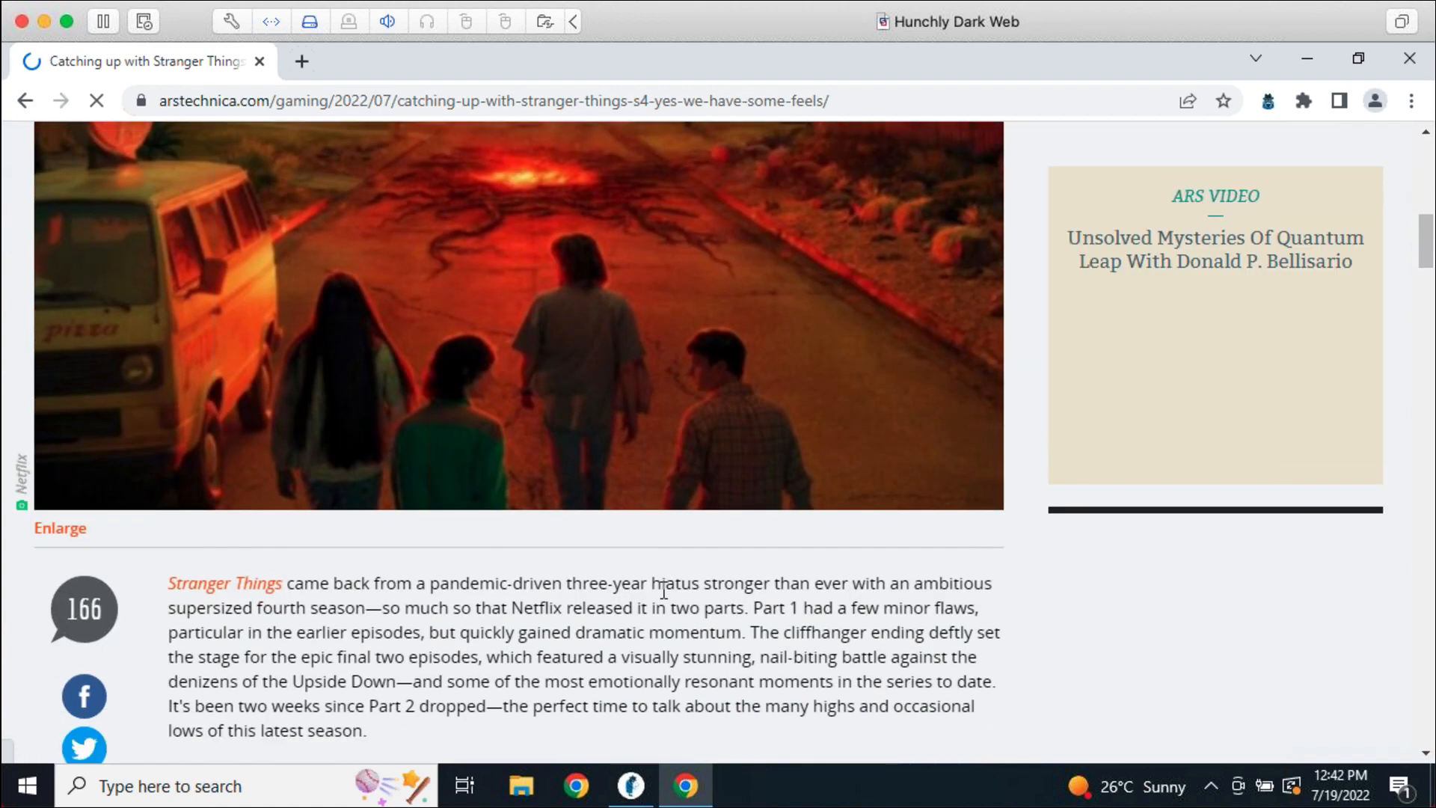
{"action": "scroll", "coordinate": [599, 636], "scroll_direction": "up", "scroll_amount": 3}
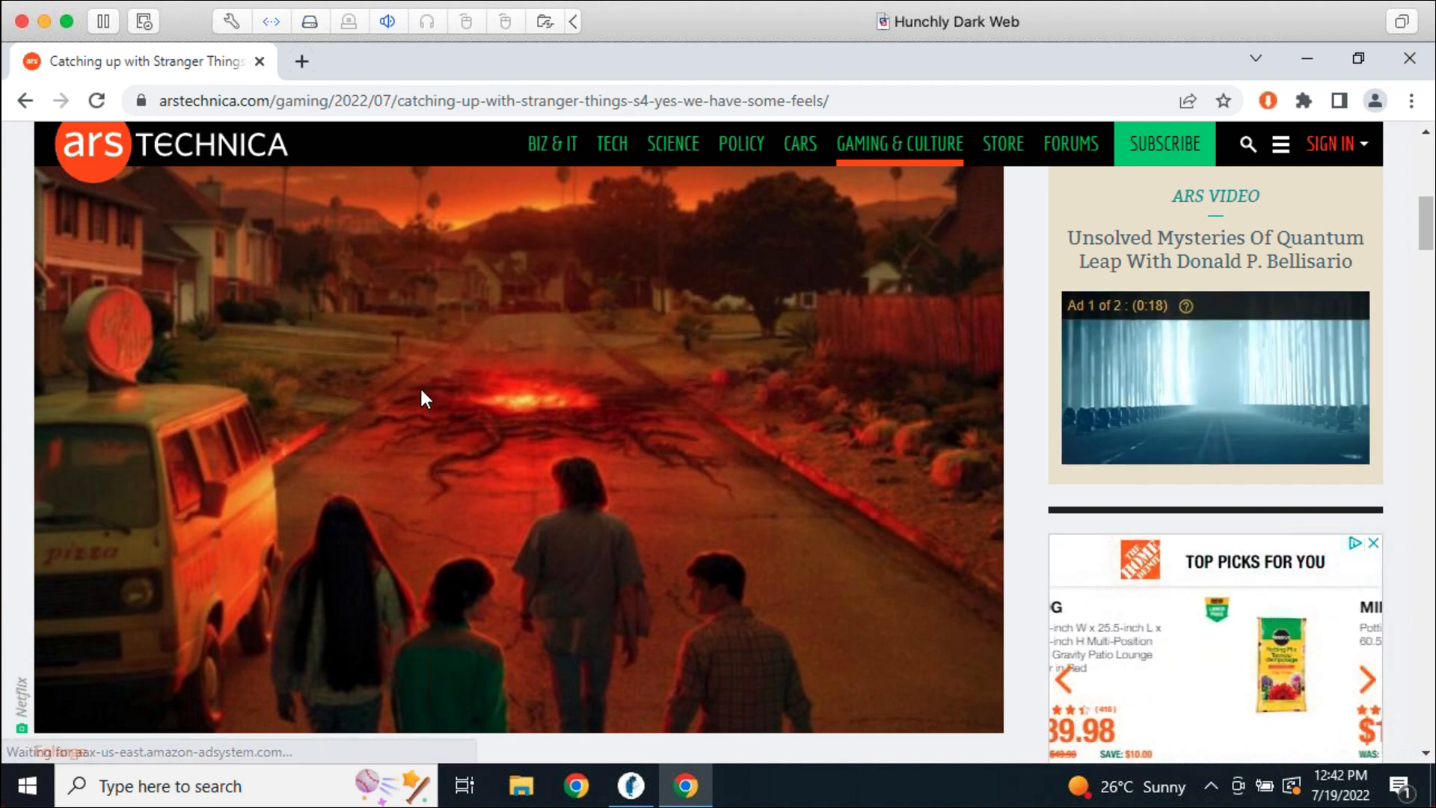
Caption the article's hero image 'Stranger Things Poster' with Hunchly 2.0's Add Caption to Image
{"action": "right_click", "coordinate": [435, 350]}
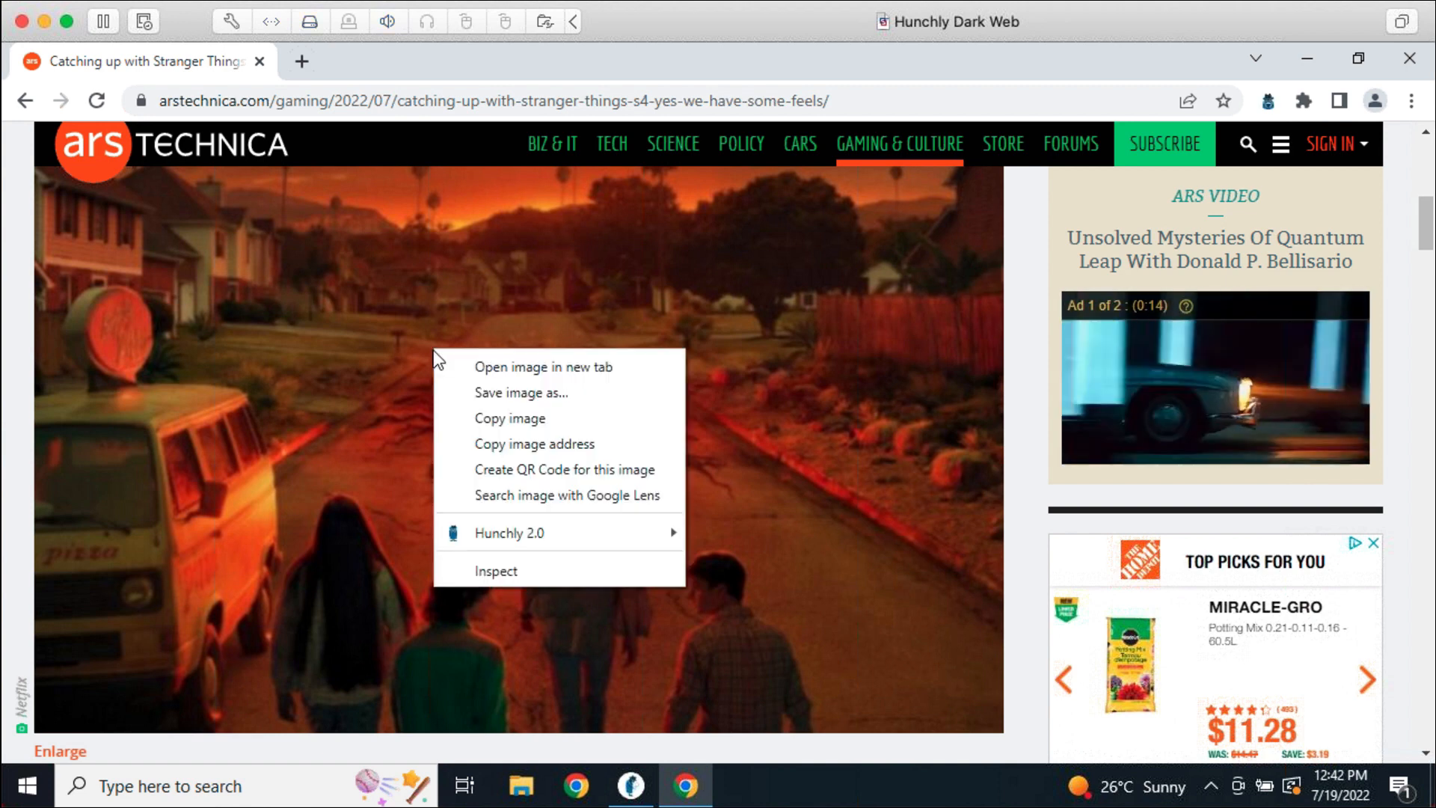
{"action": "mouse_move", "coordinate": [567, 546]}
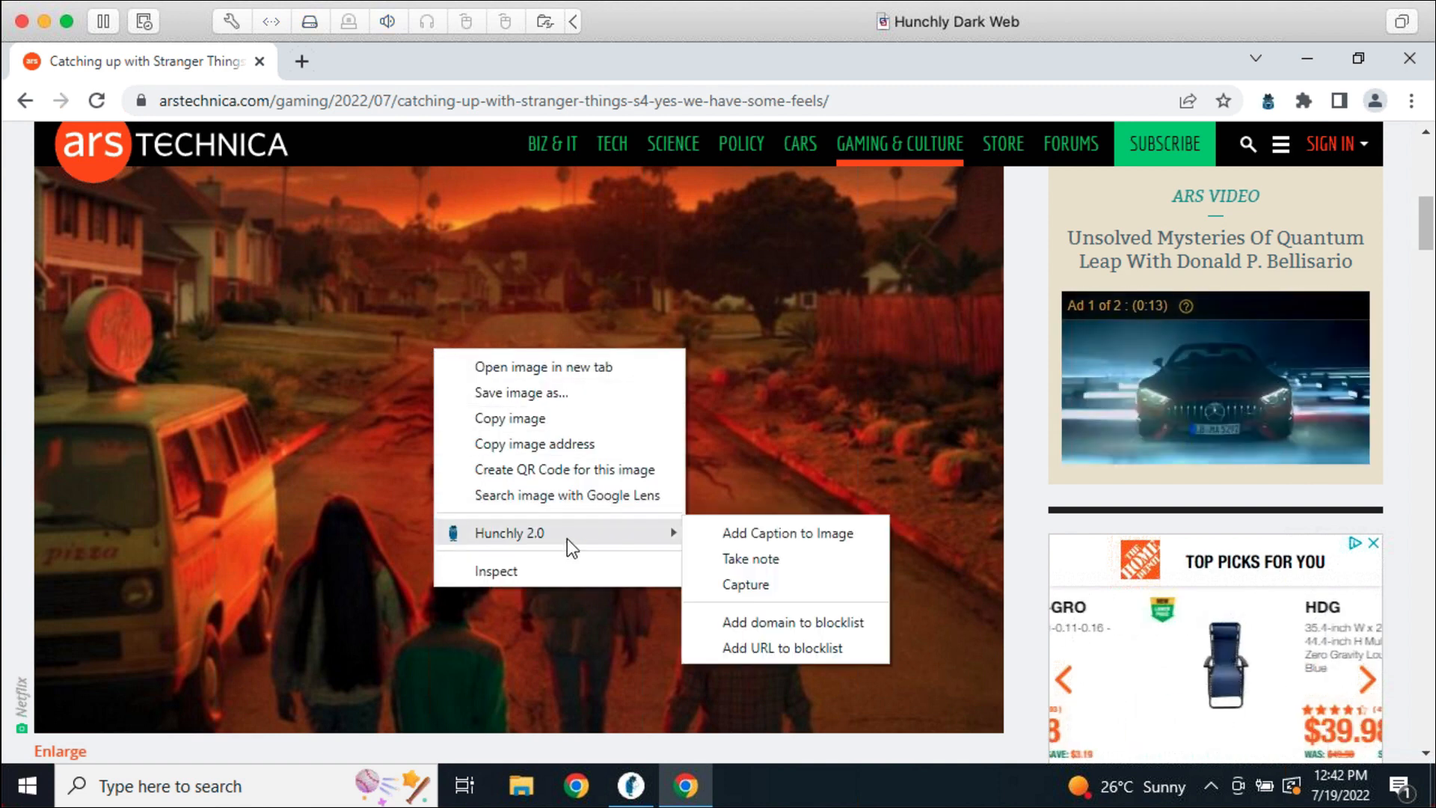
{"action": "left_click", "coordinate": [783, 535]}
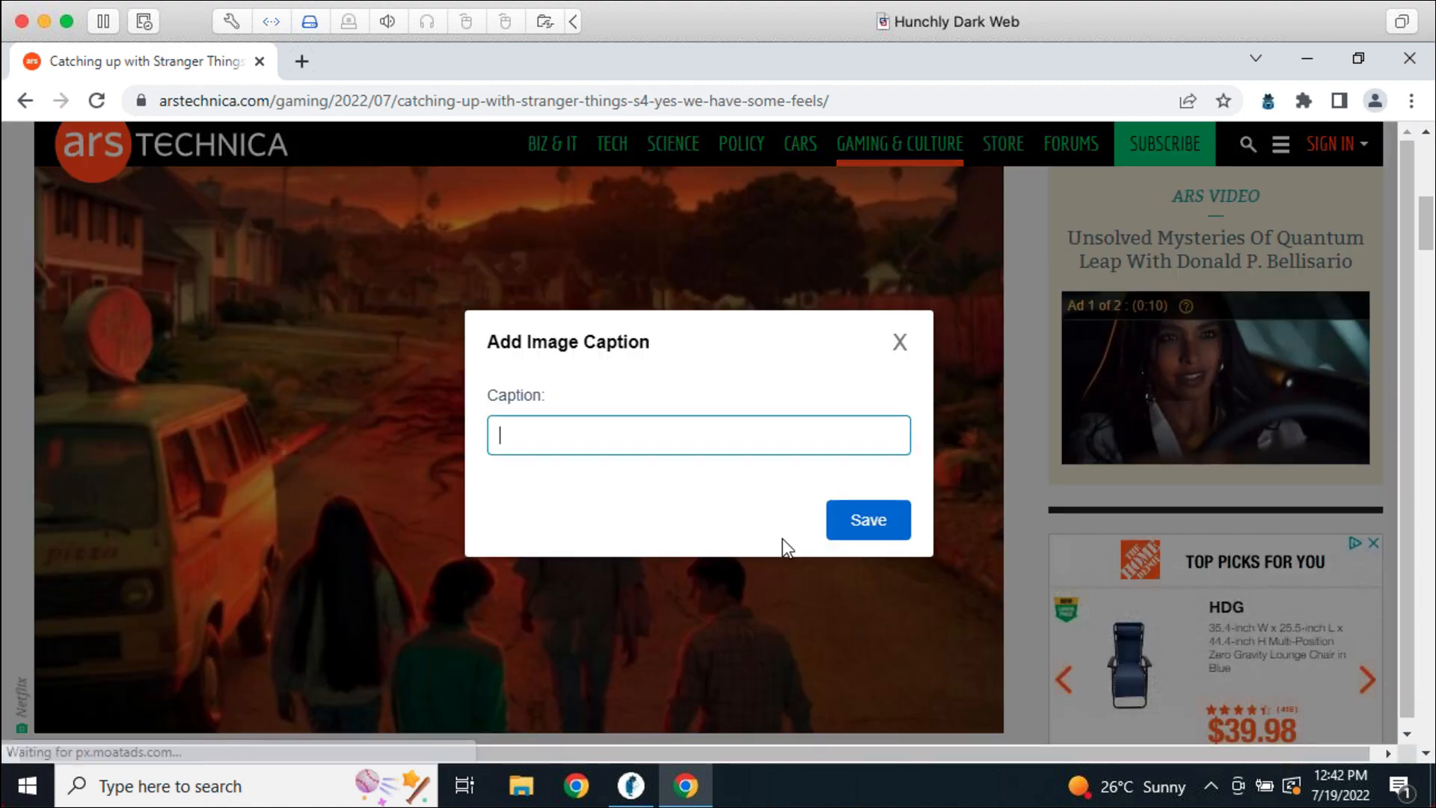
{"action": "type", "text": "Stranger "}
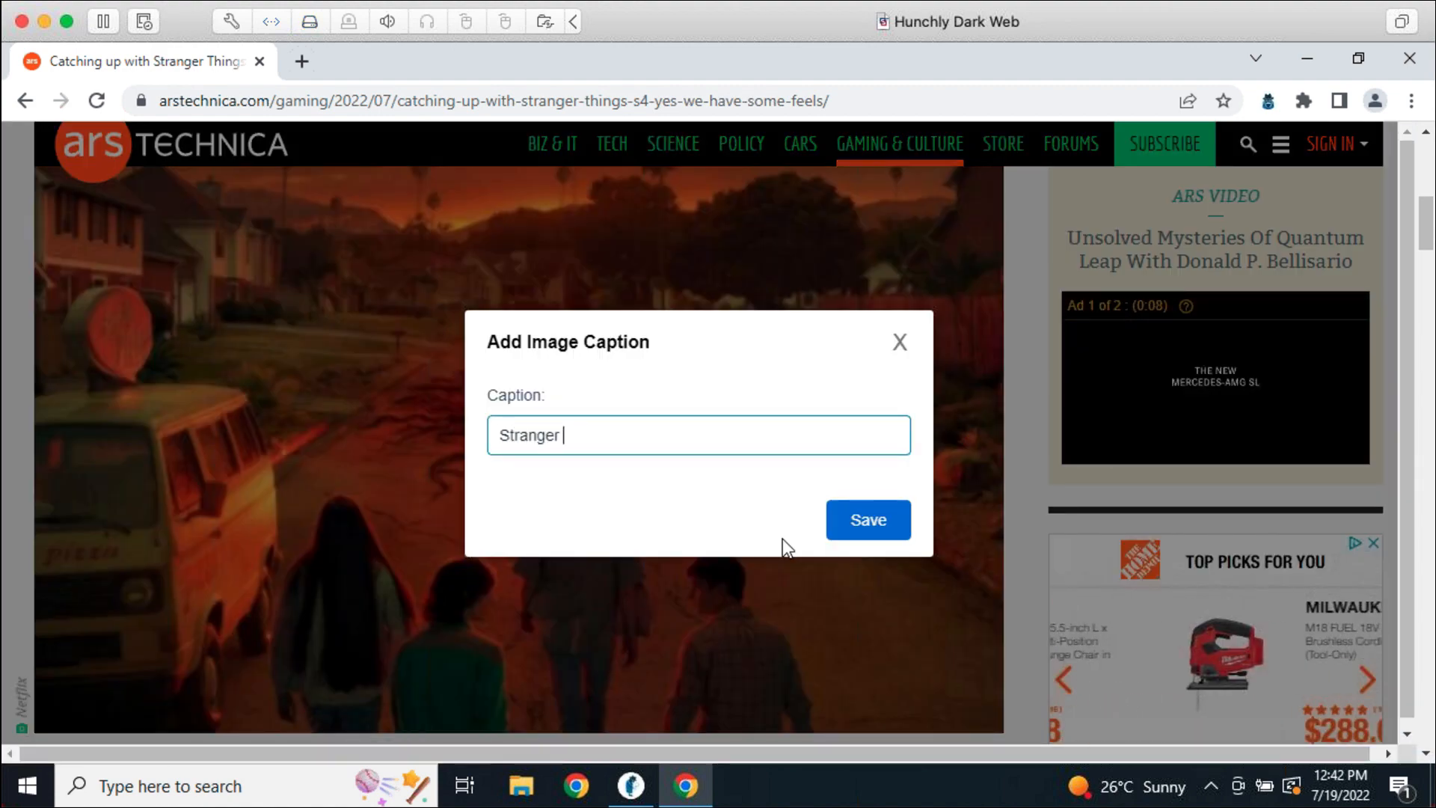
{"action": "type", "text": "Things Poster"}
{"action": "key", "text": "Return"}
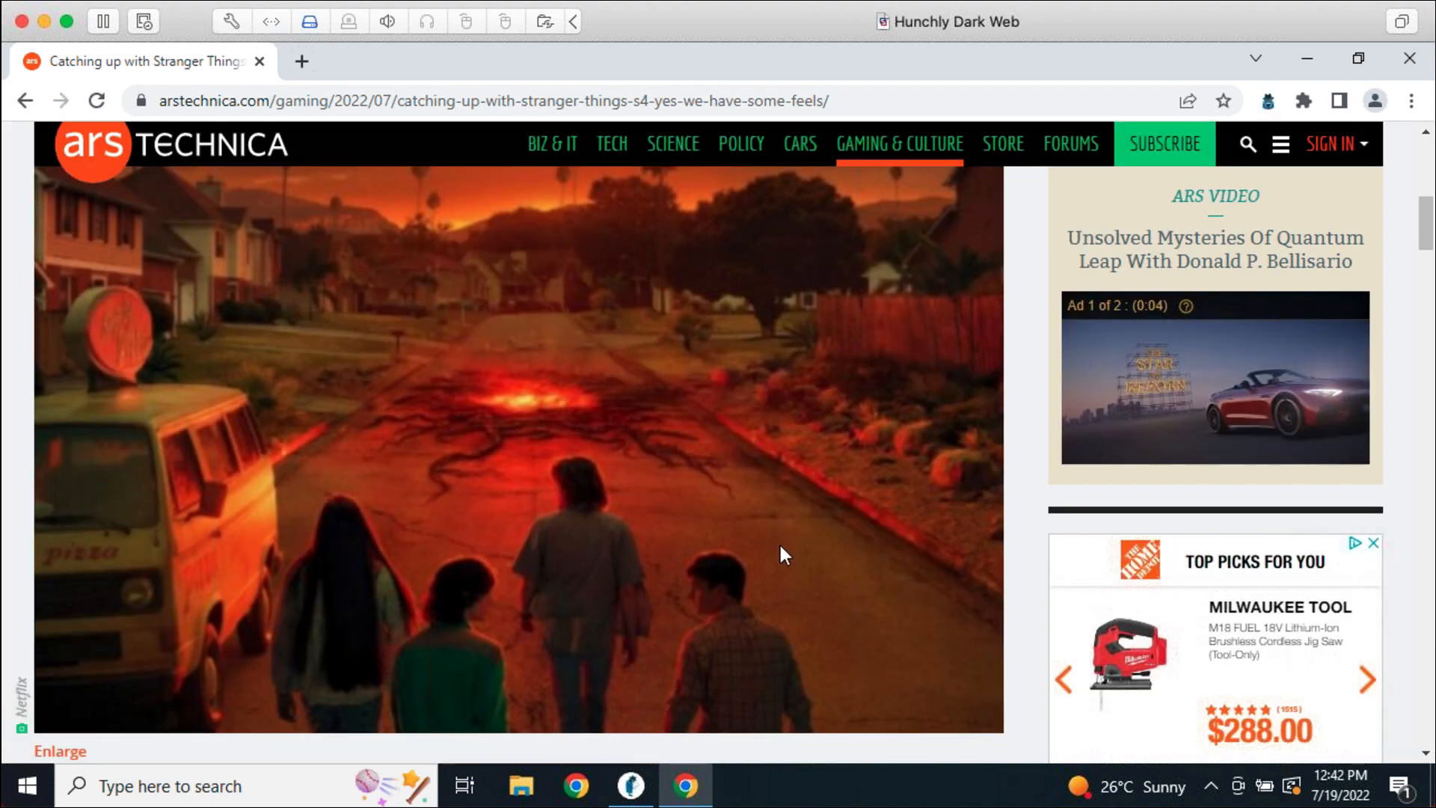
Filter Hunchly's images to captioned only, showing the Stranger Things Poster as 1 of 1
{"action": "left_click", "coordinate": [630, 785]}
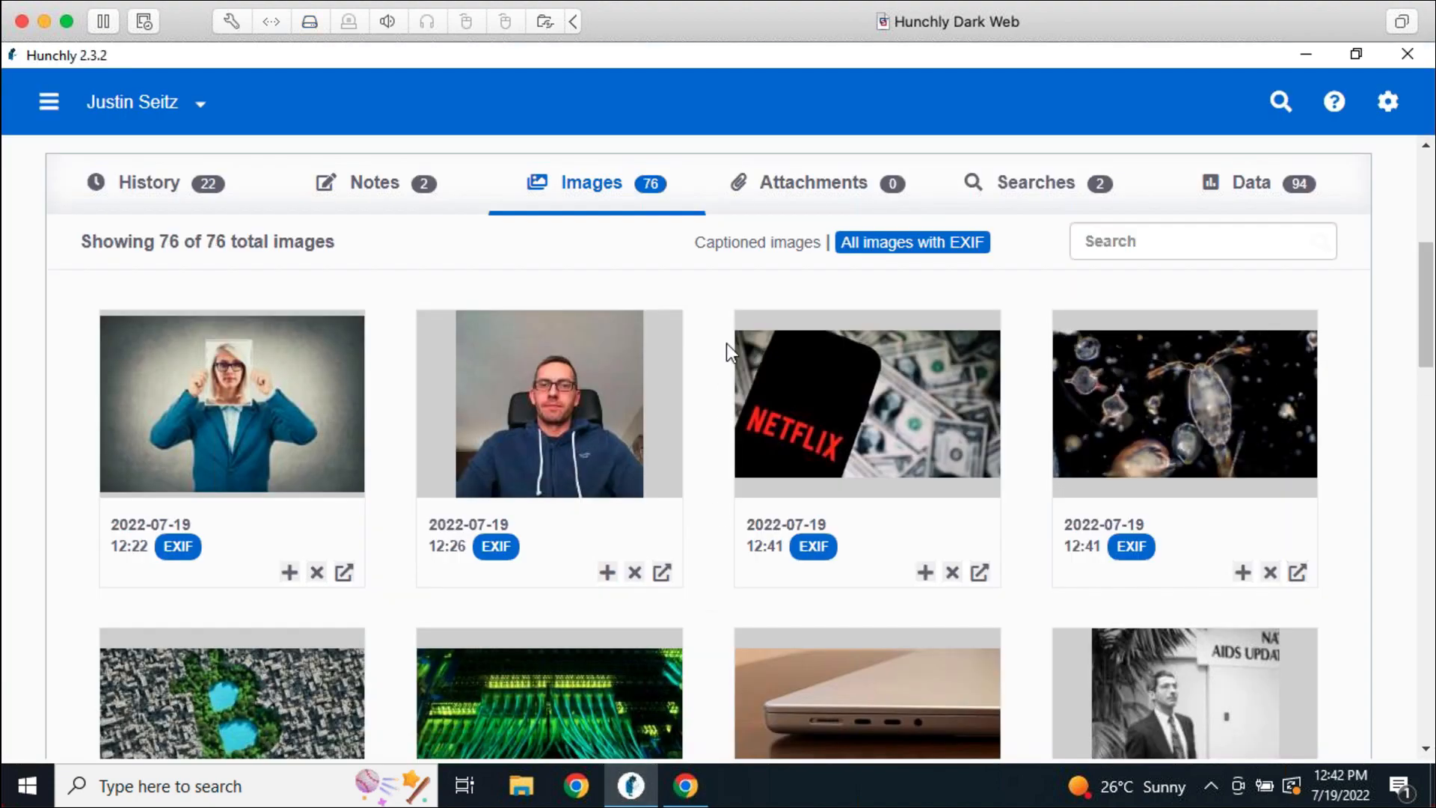
{"action": "left_click", "coordinate": [739, 244]}
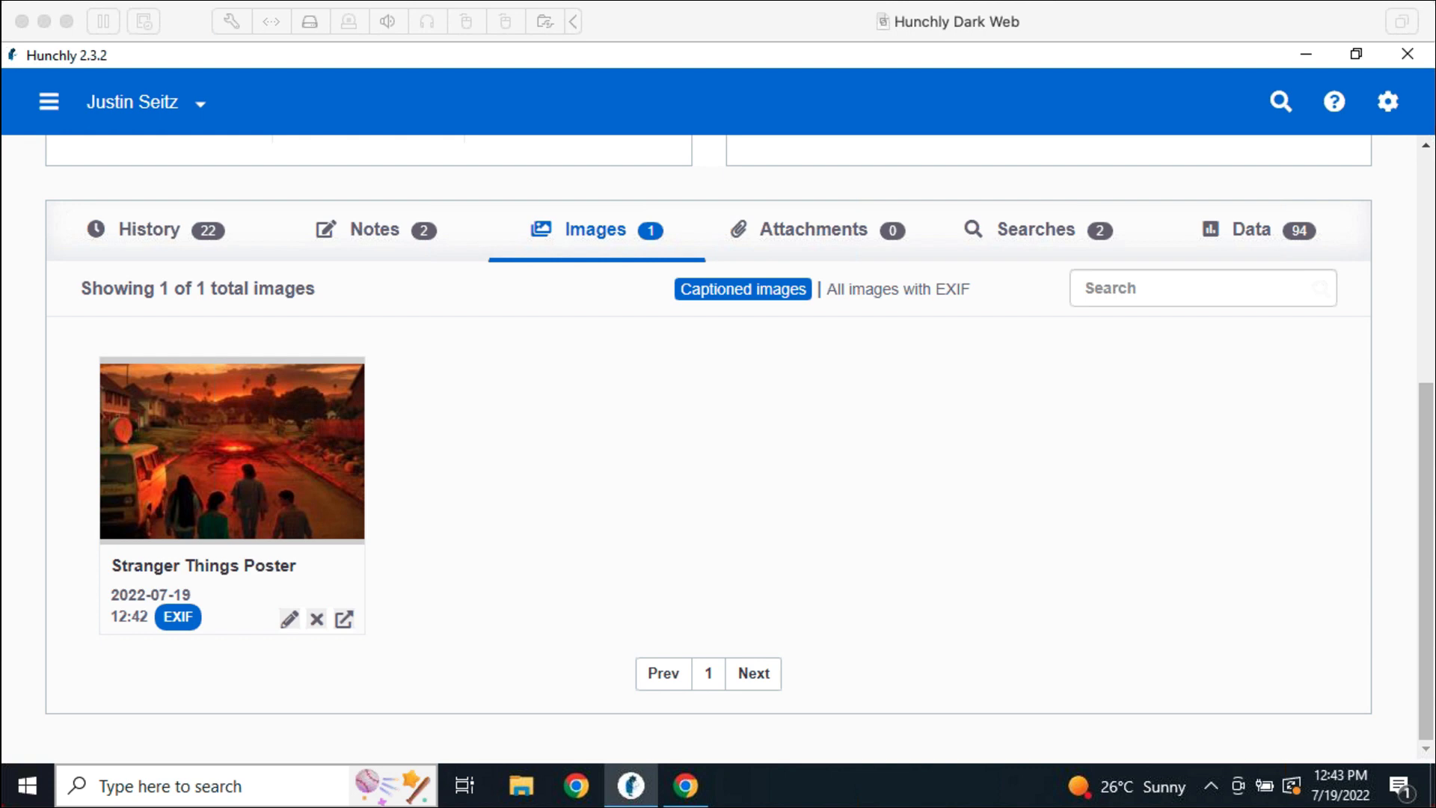
{"action": "left_click", "coordinate": [205, 459]}
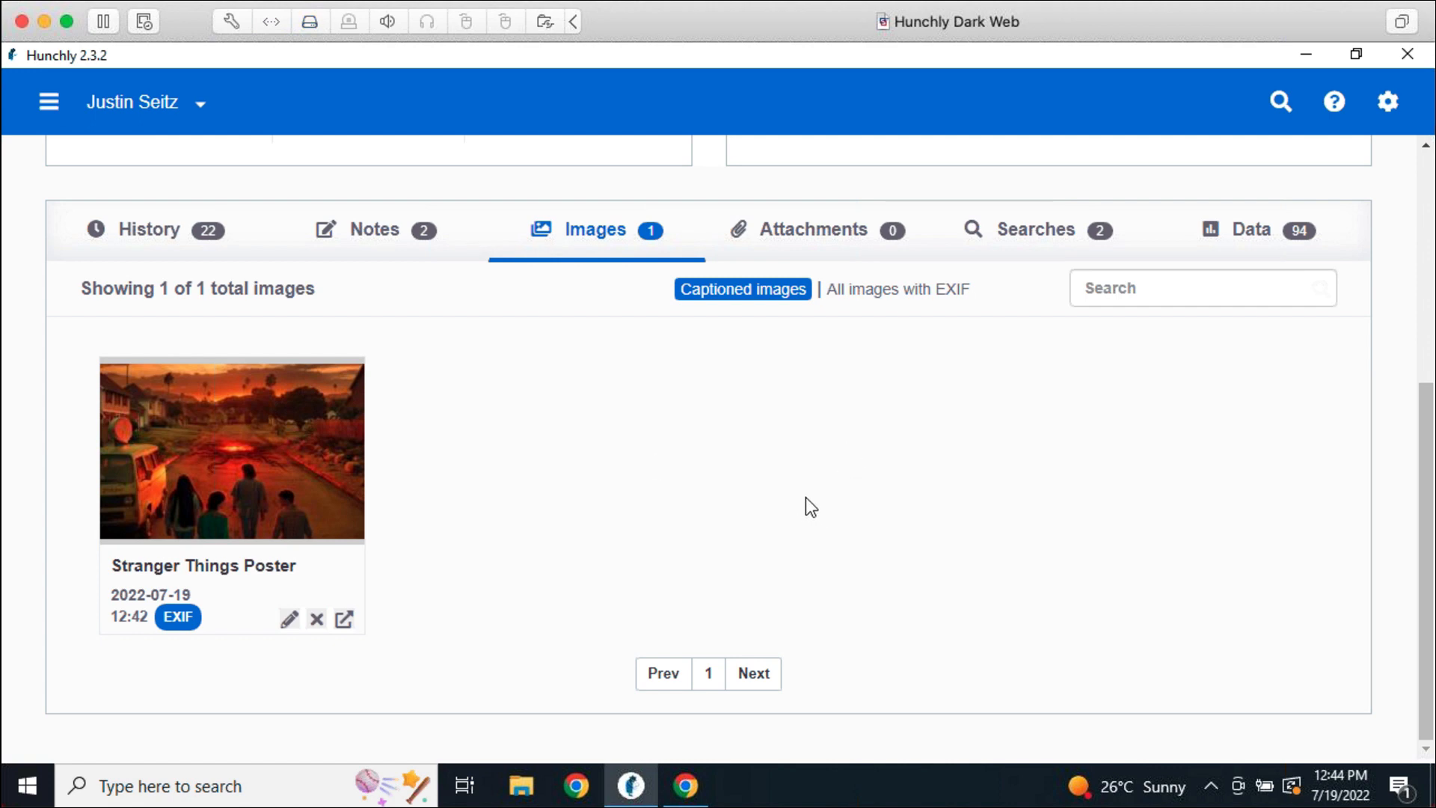
Browse to Documents\HunchlyData\photos in File Explorer to view the 356 stored captures
{"action": "left_click", "coordinate": [530, 779]}
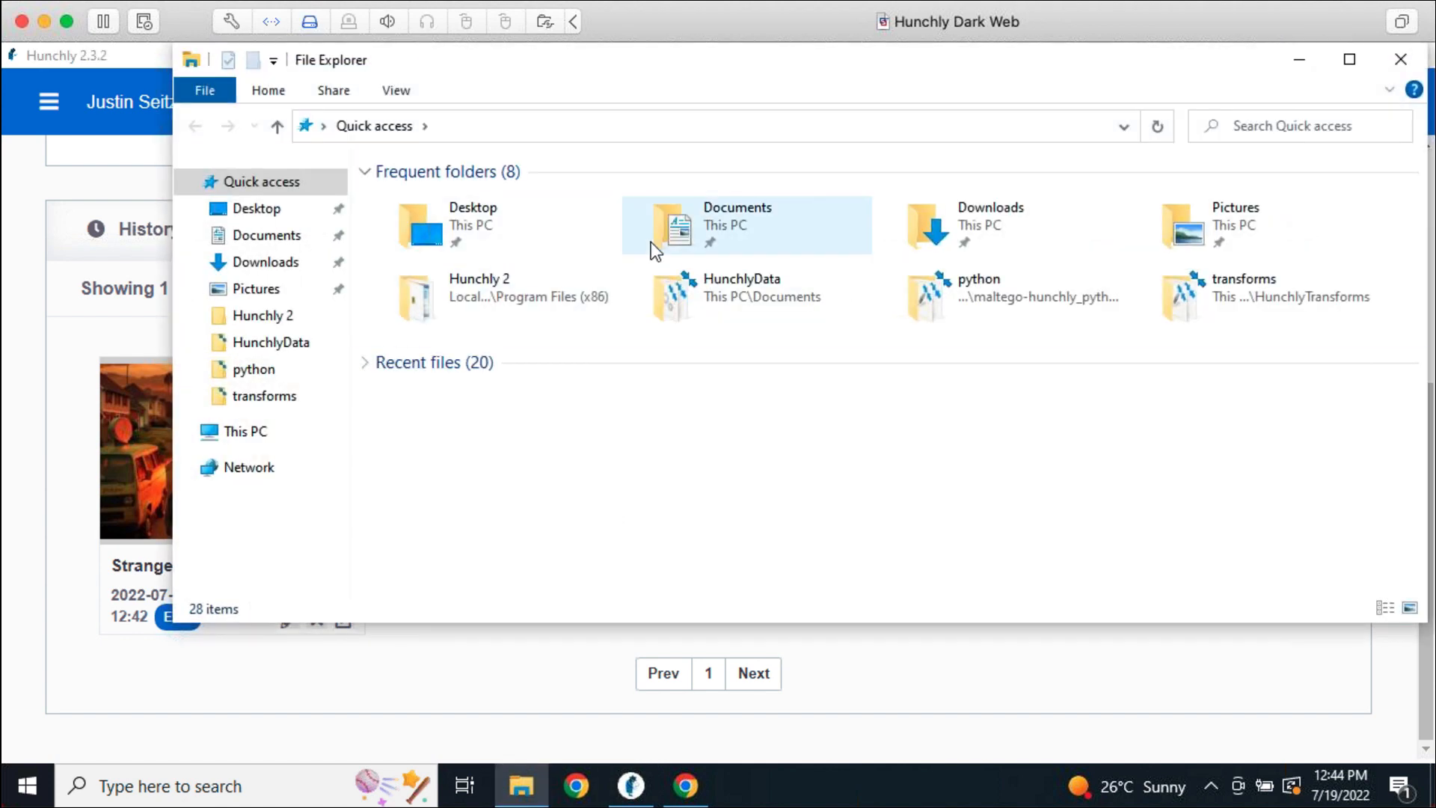
{"action": "double_click", "coordinate": [651, 243]}
{"action": "double_click", "coordinate": [462, 201]}
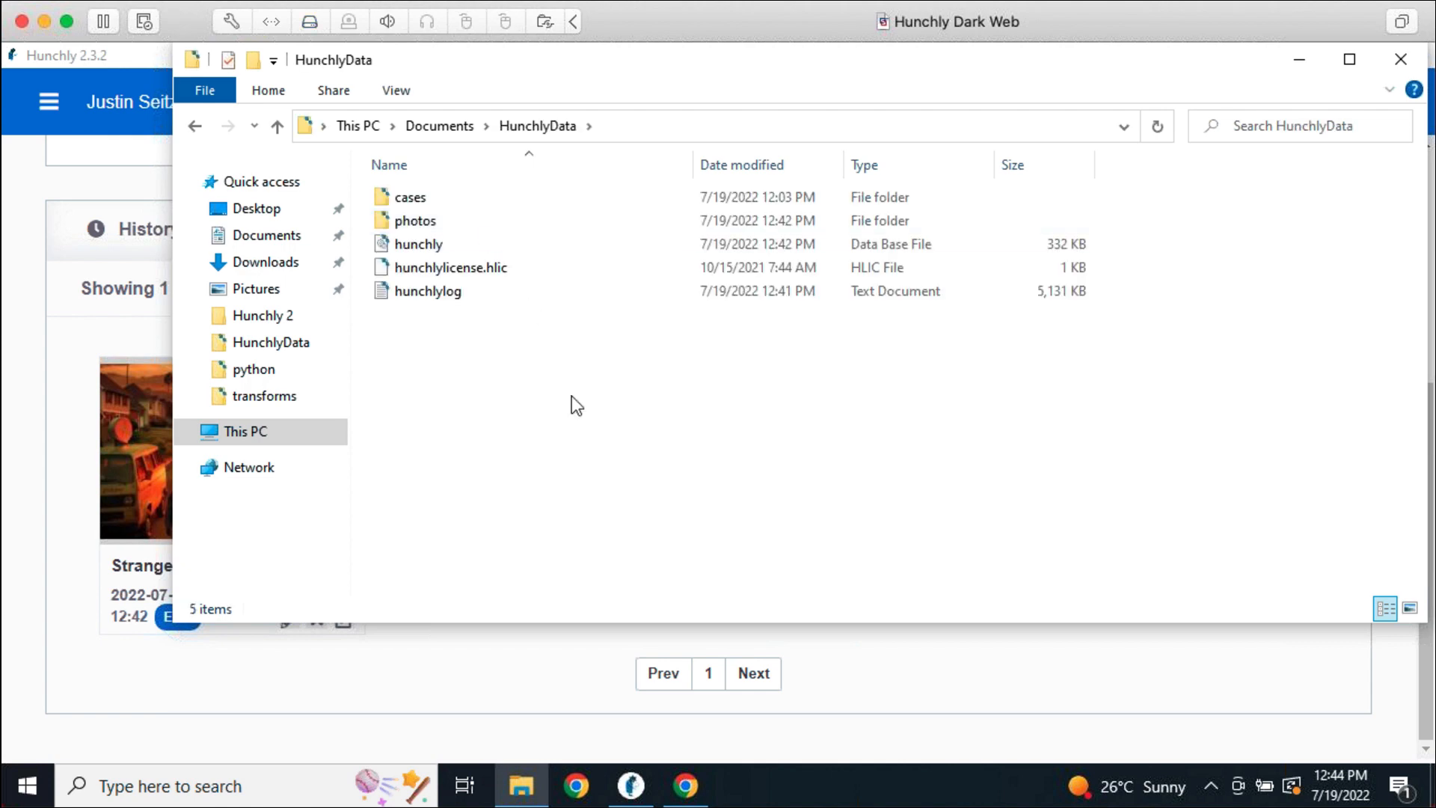
{"action": "double_click", "coordinate": [459, 226]}
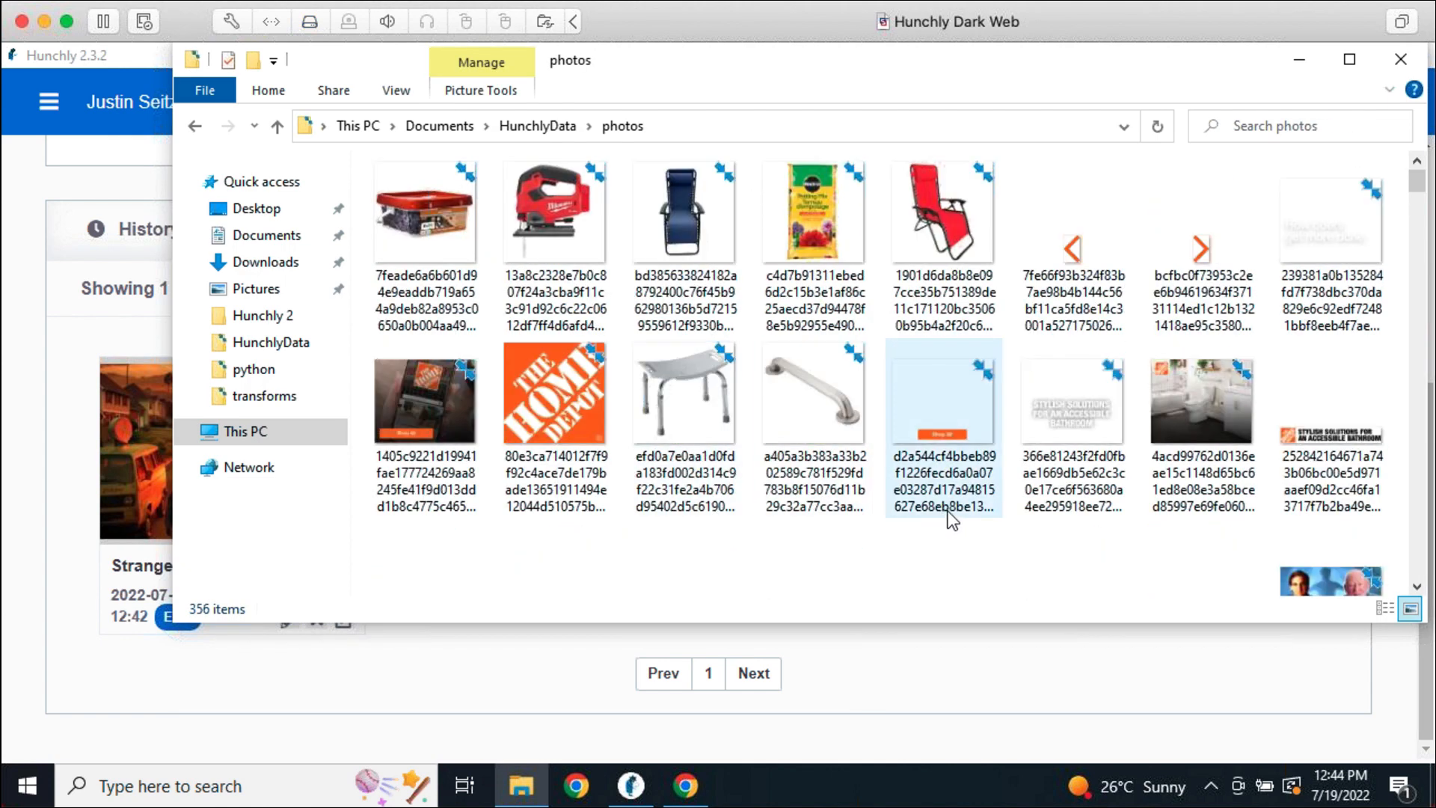
Close the File Explorer photos window to return to the Stranger Things Poster image view
{"action": "left_click", "coordinate": [1395, 59]}
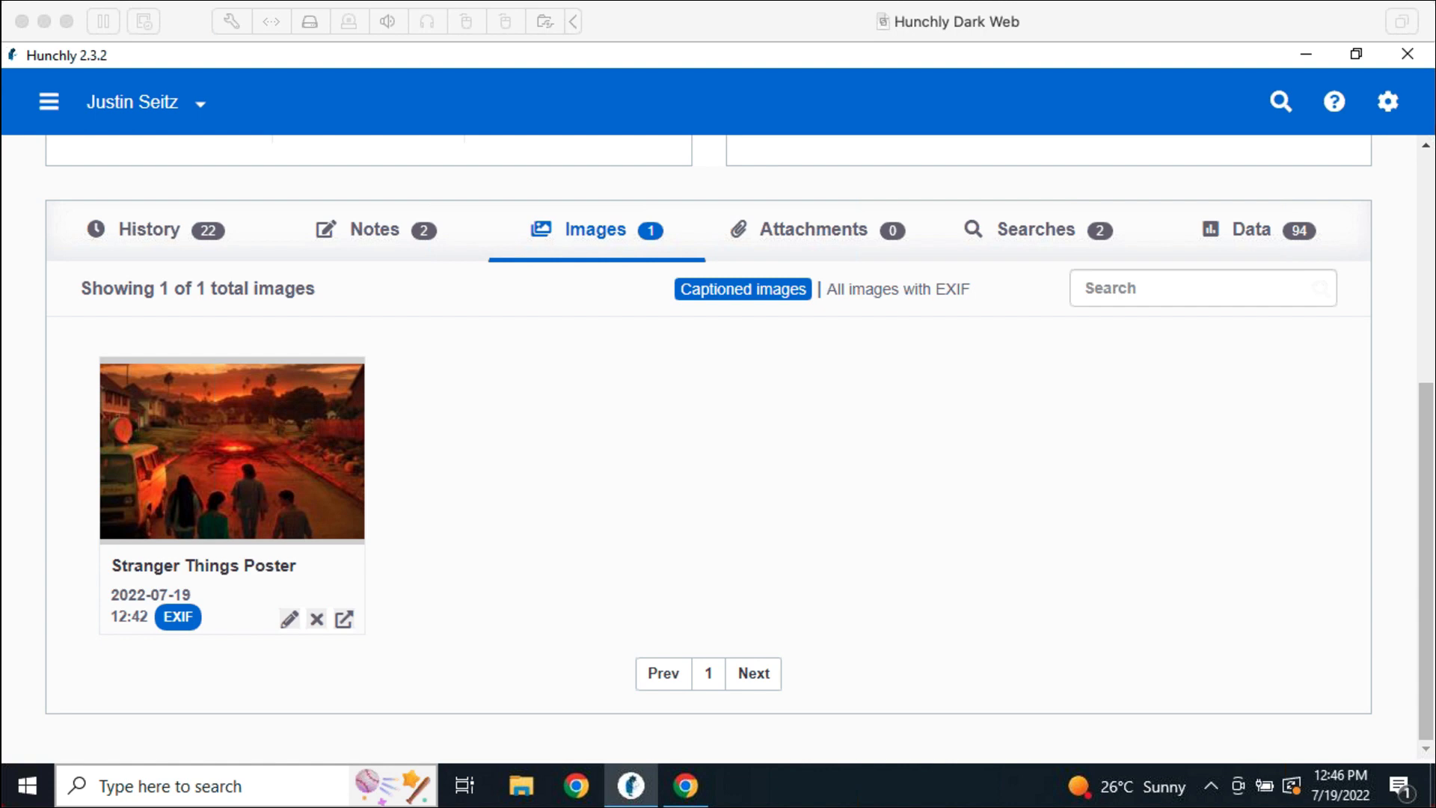
{"action": "left_click", "coordinate": [584, 476]}
Replace the Ars Technica article in Chrome with support.hunch.ly
{"action": "left_click", "coordinate": [677, 789]}
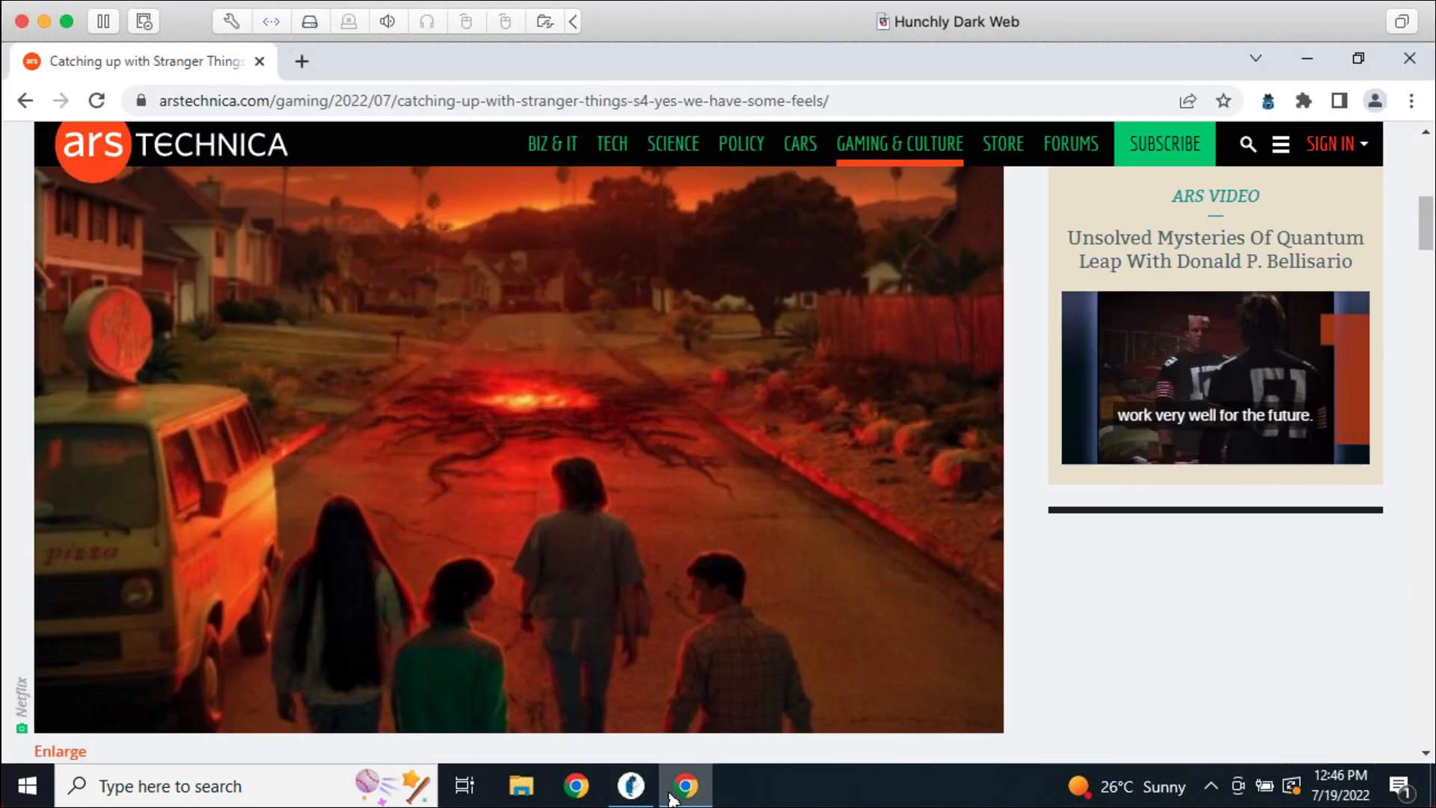
{"action": "left_click", "coordinate": [467, 99]}
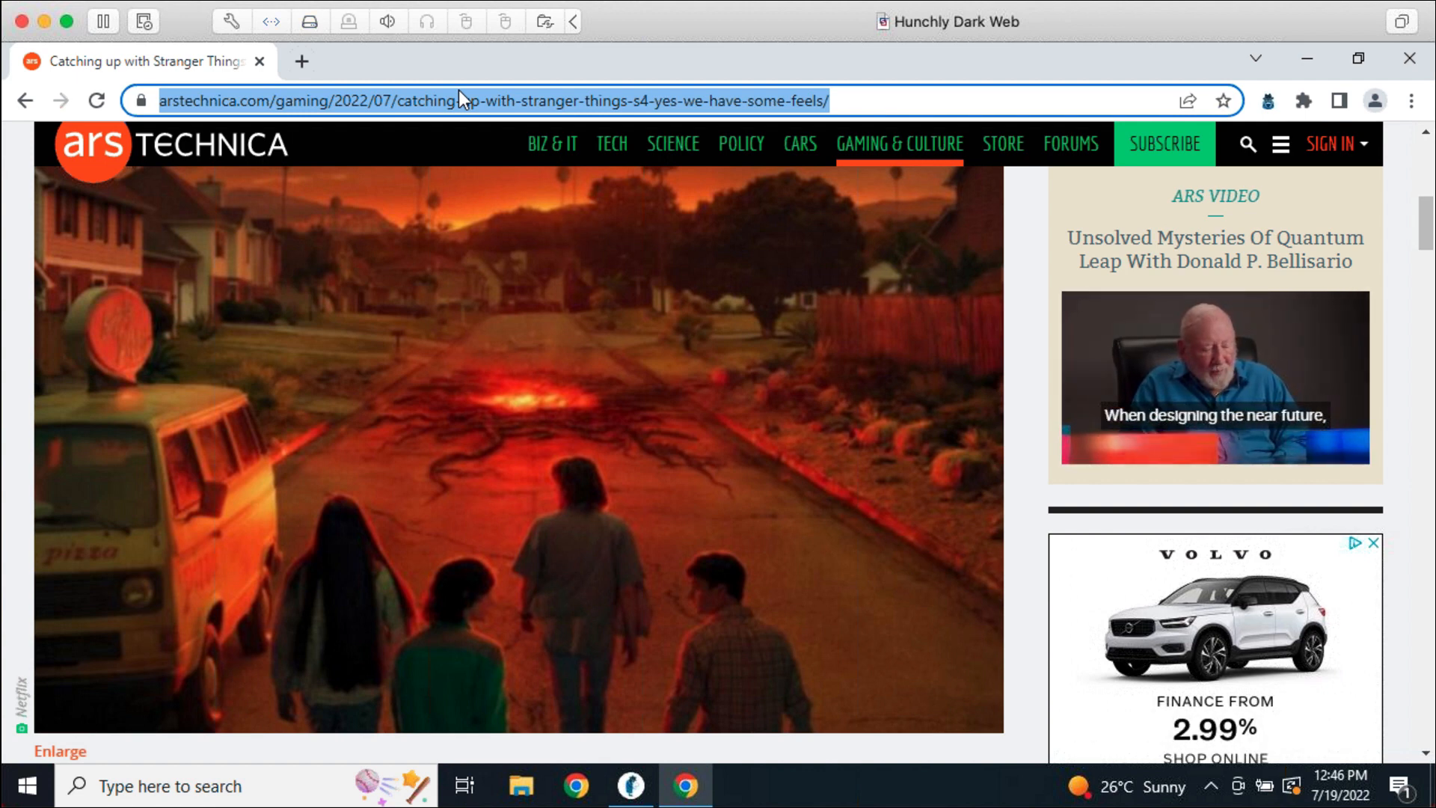
{"action": "type", "text": "sup"}
{"action": "key", "text": "Return"}
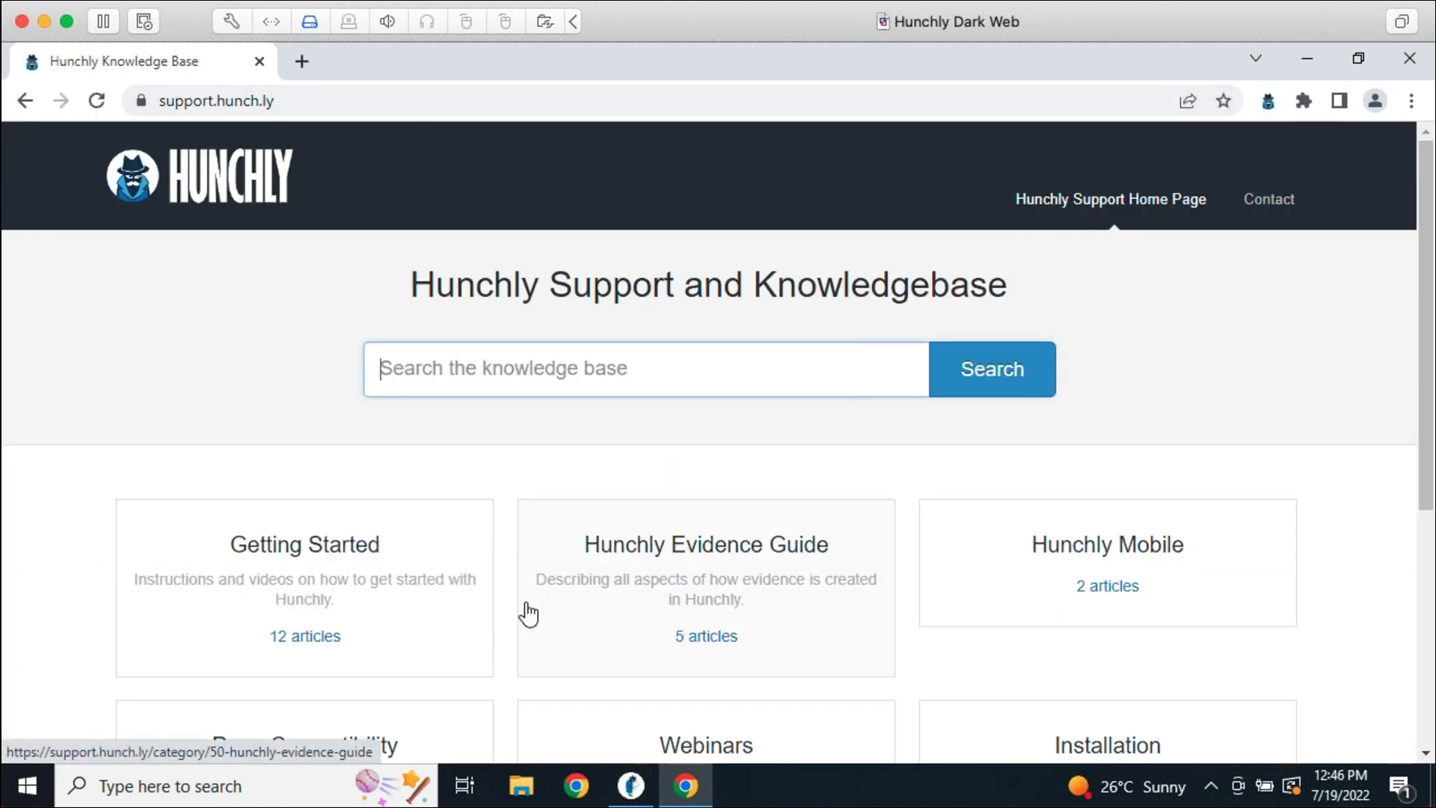
Browse the Evidence Guide's five articles, Evidence Introduction to Deletion Logging, then close Chrome
{"action": "left_click", "coordinate": [698, 557]}
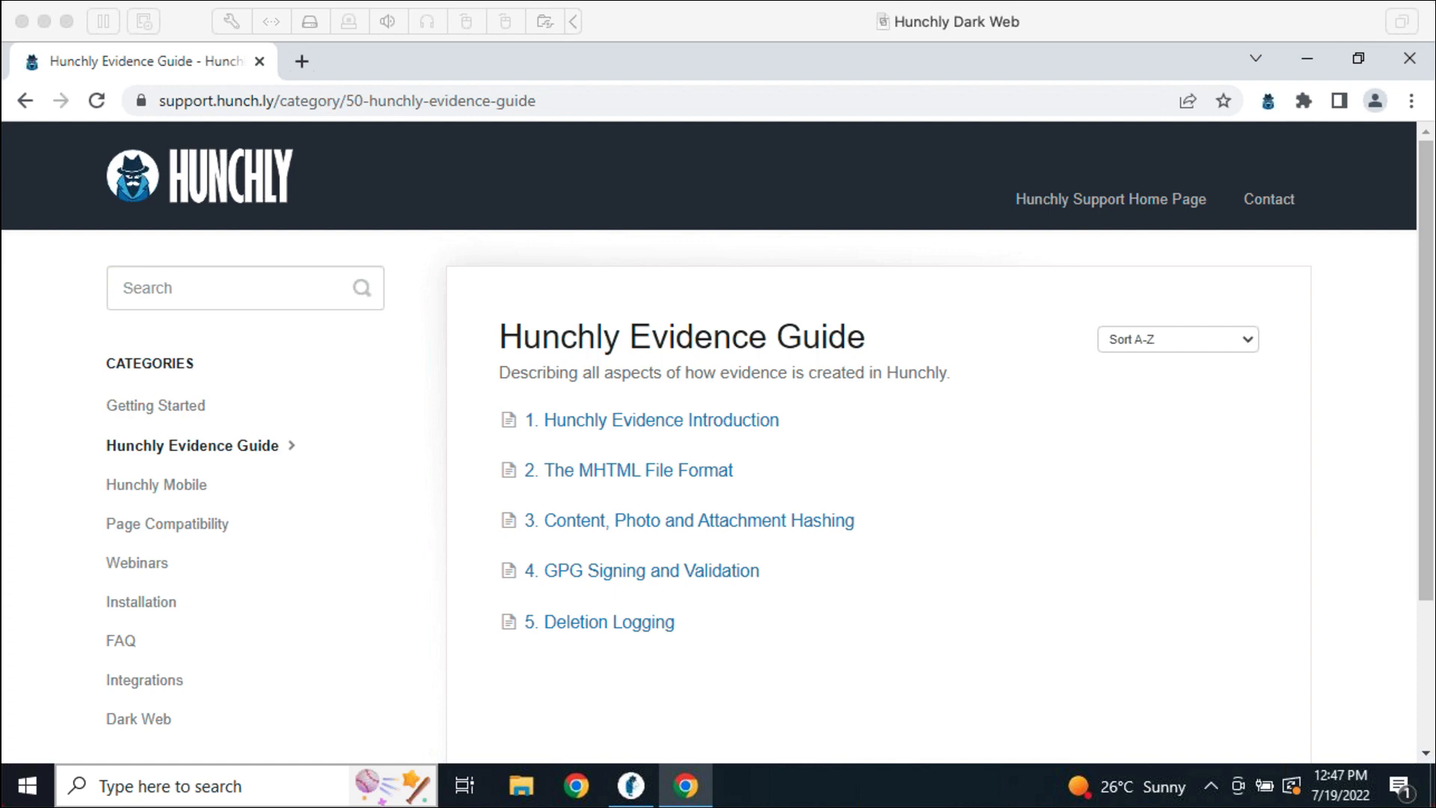
{"action": "left_click", "coordinate": [1044, 562]}
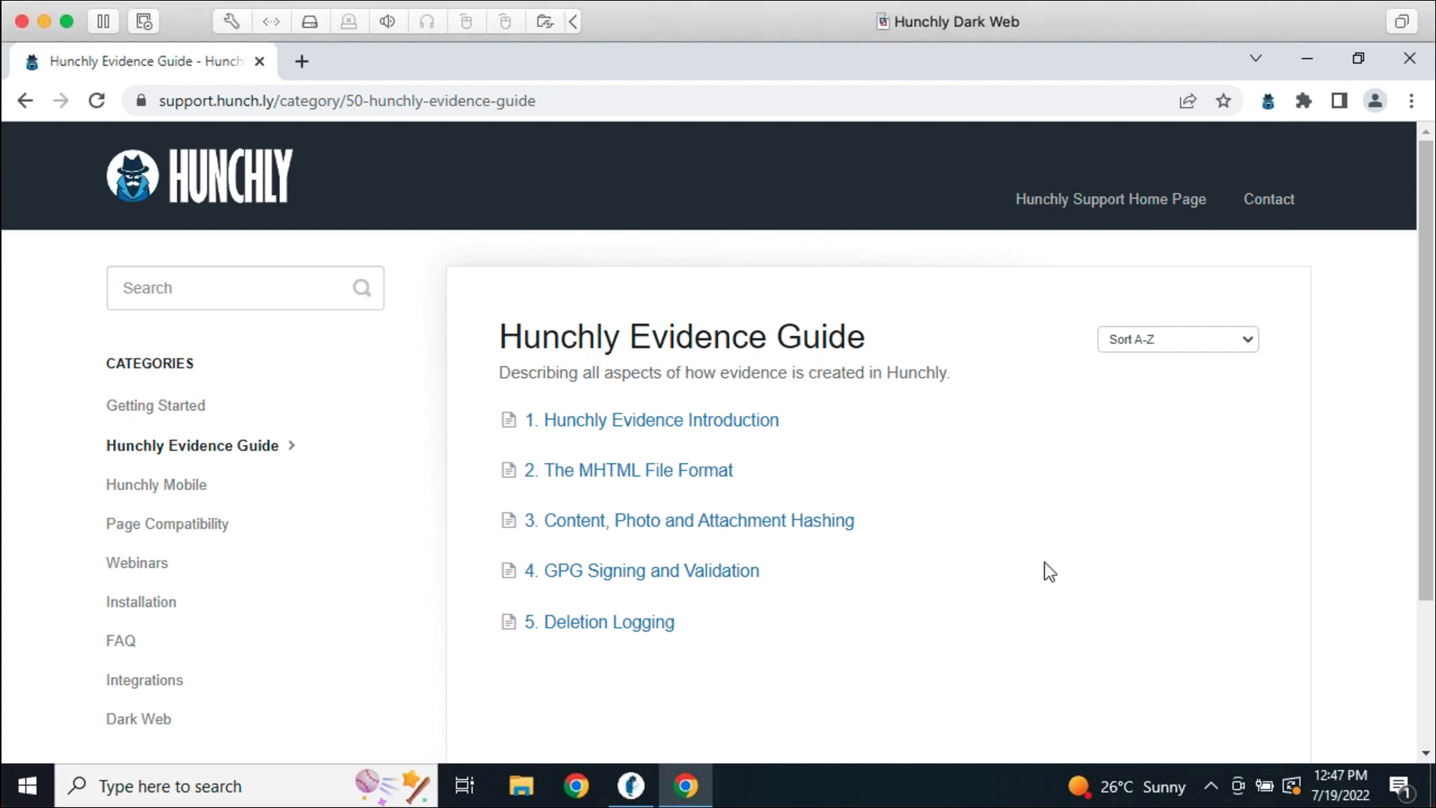
{"action": "left_click", "coordinate": [1409, 60]}
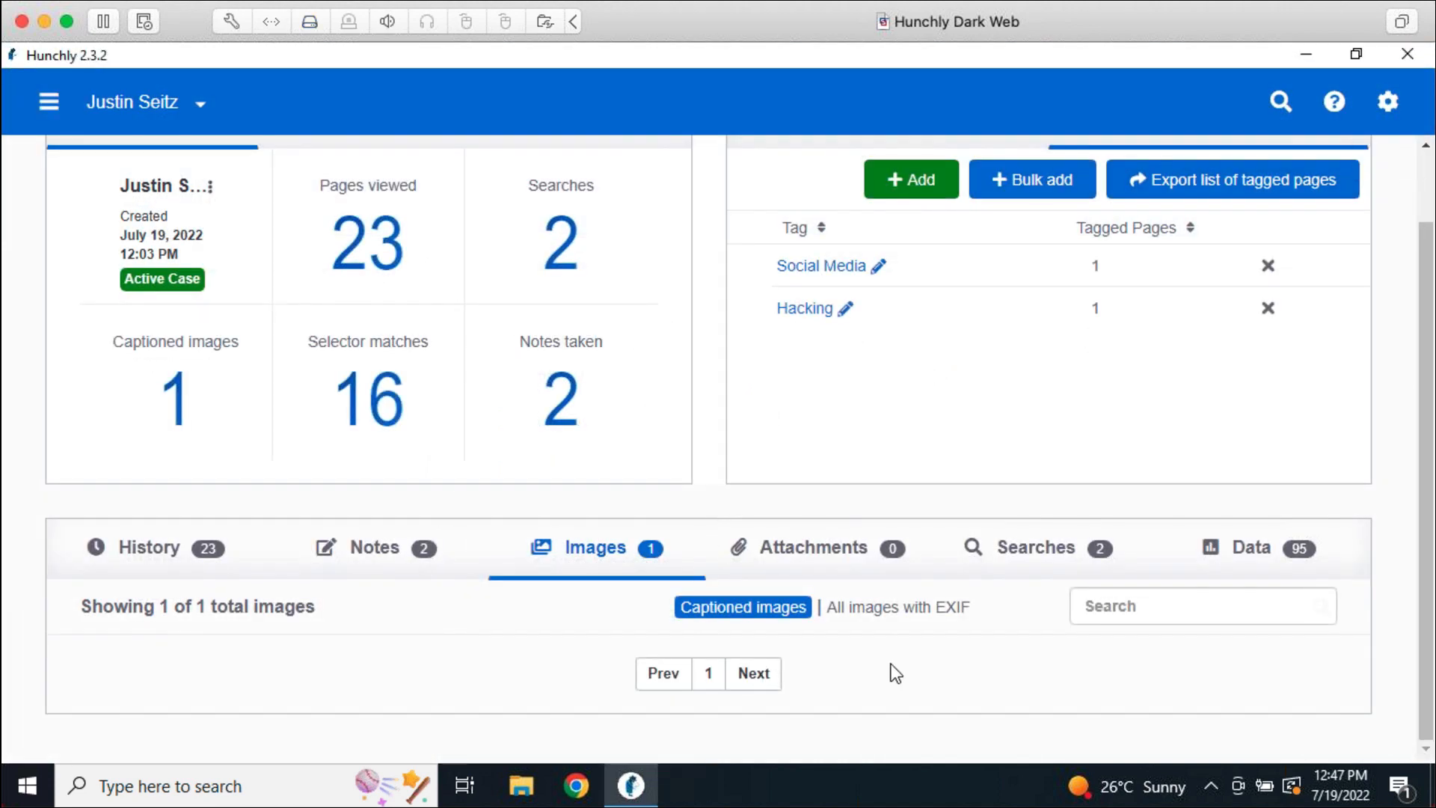
Switch the lower panel to the Attachments list, which shows 0 attachments
{"action": "left_click", "coordinate": [832, 537]}
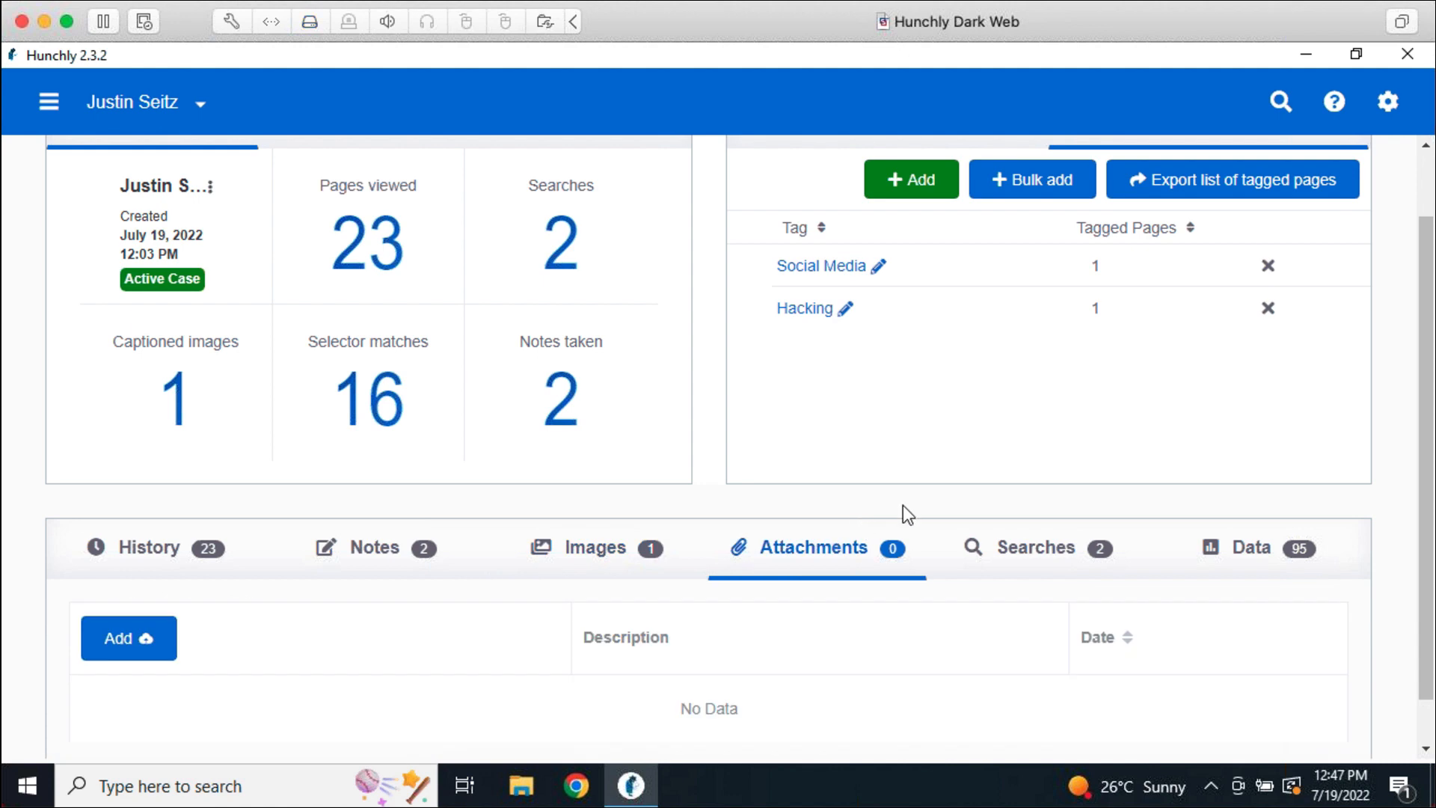
{"action": "scroll", "coordinate": [904, 510], "scroll_direction": "down", "scroll_amount": 1}
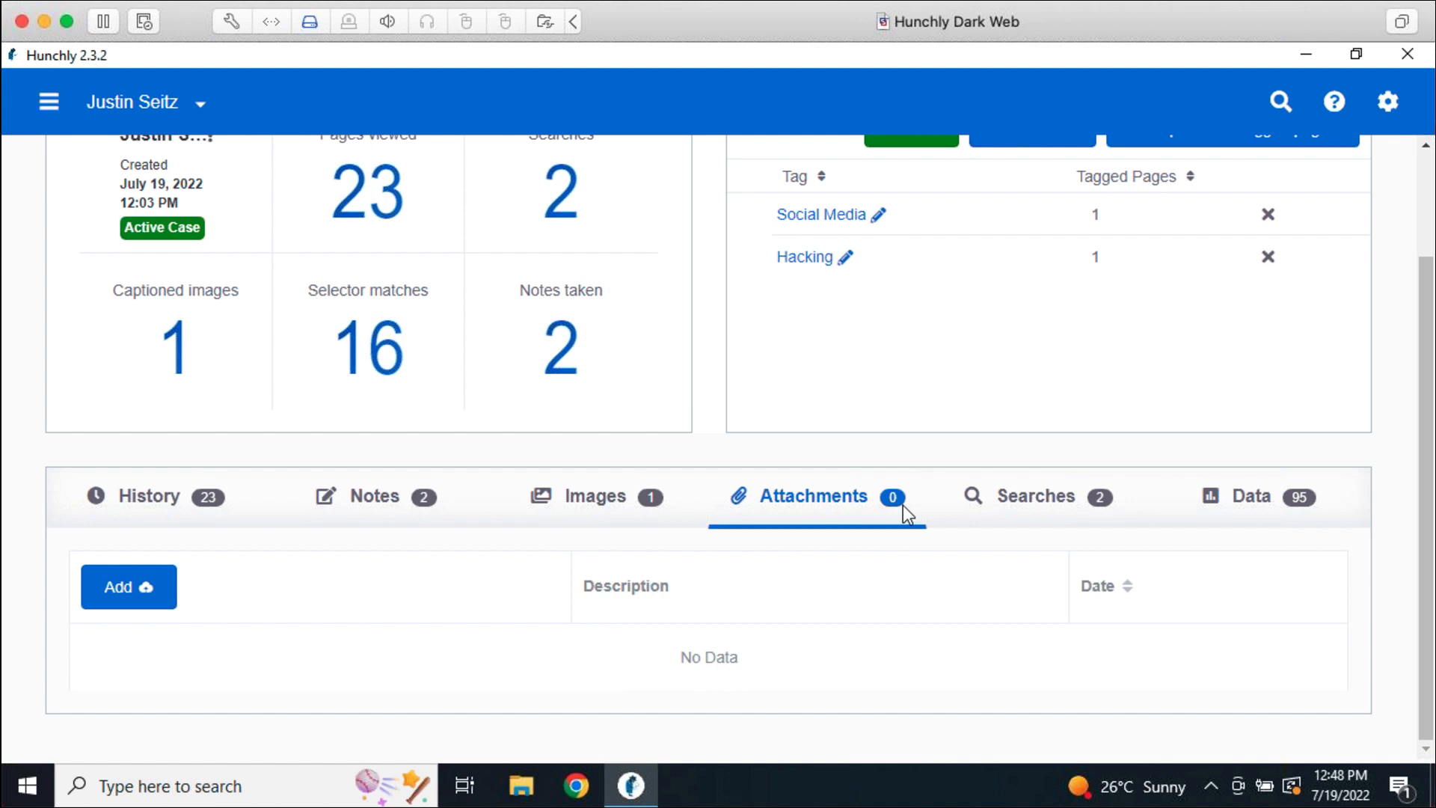
Manually attach cute.jpeg from the Desktop to the case's Attachments
{"action": "left_click", "coordinate": [149, 588]}
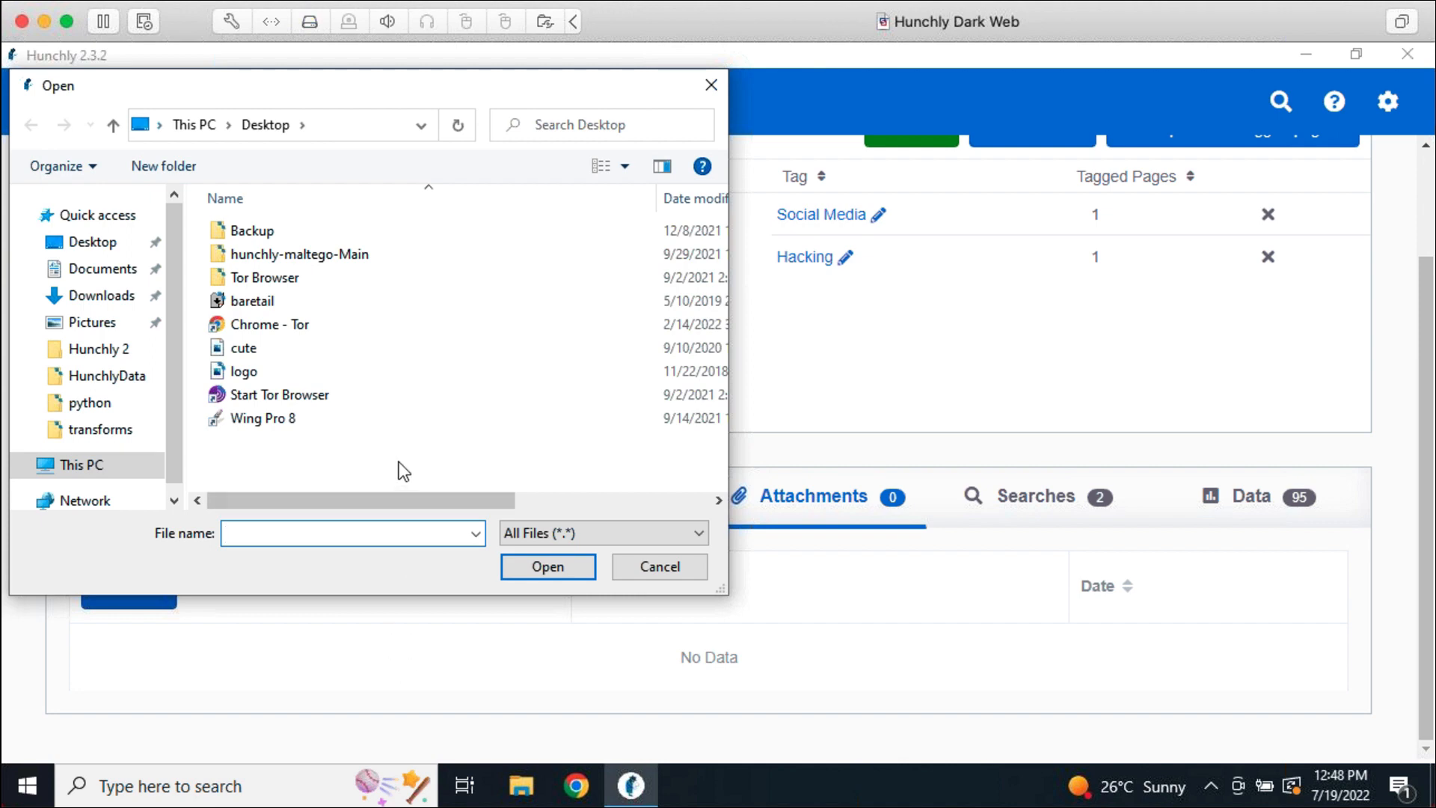
{"action": "left_click", "coordinate": [338, 350]}
{"action": "left_click", "coordinate": [533, 567]}
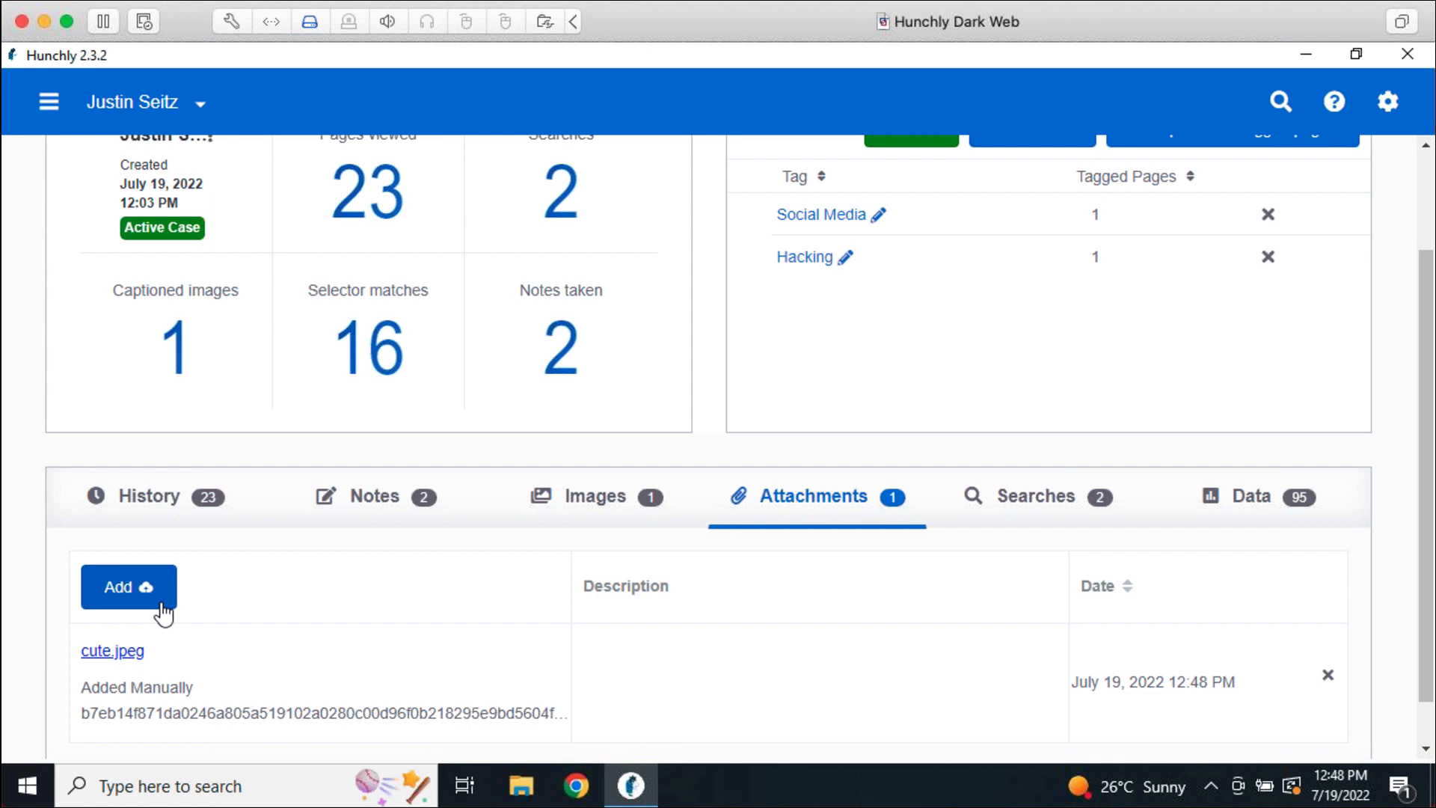
{"action": "scroll", "coordinate": [311, 639], "scroll_direction": "down", "scroll_amount": 1}
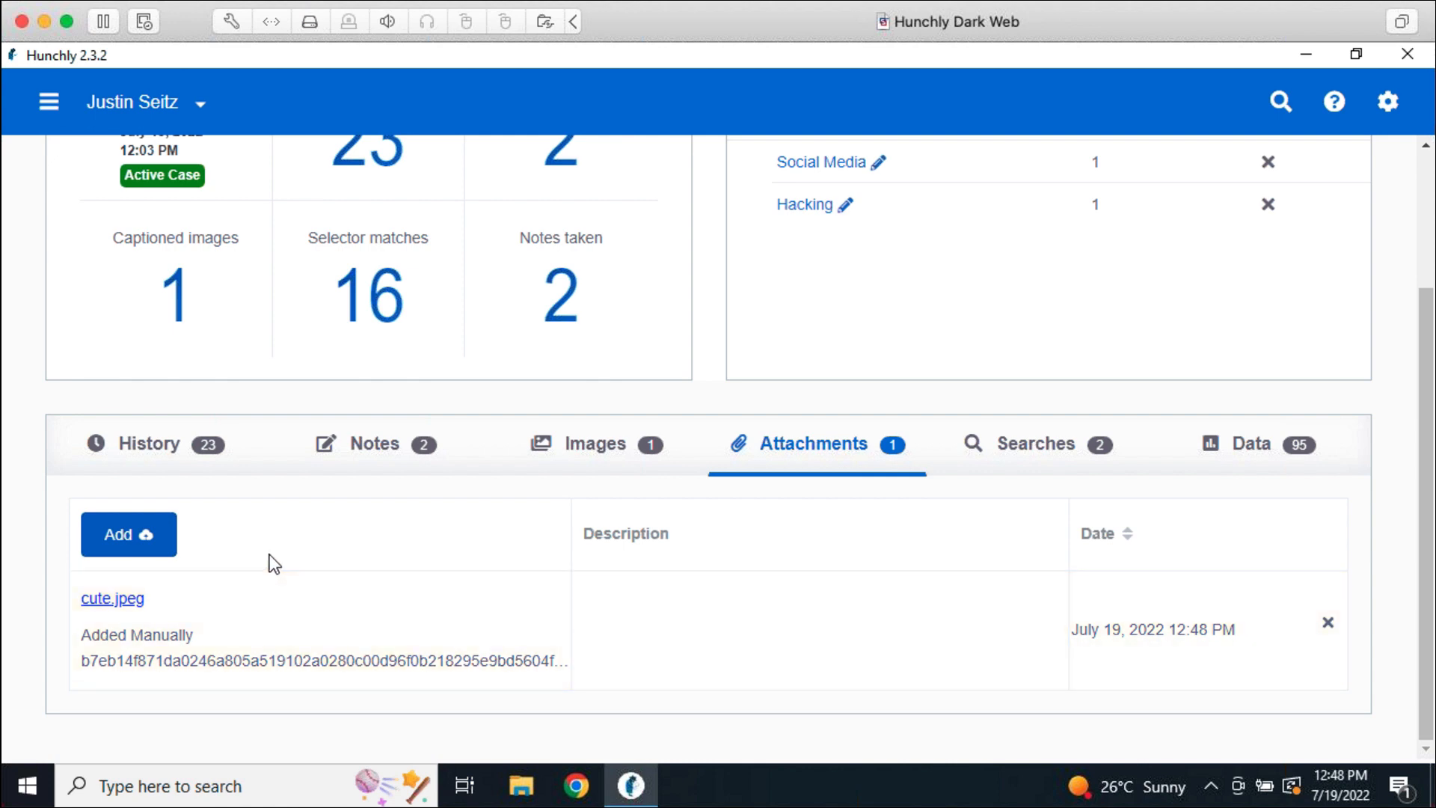
Open the cute.jpeg attachment externally in the Photos viewer
{"action": "left_click", "coordinate": [135, 600]}
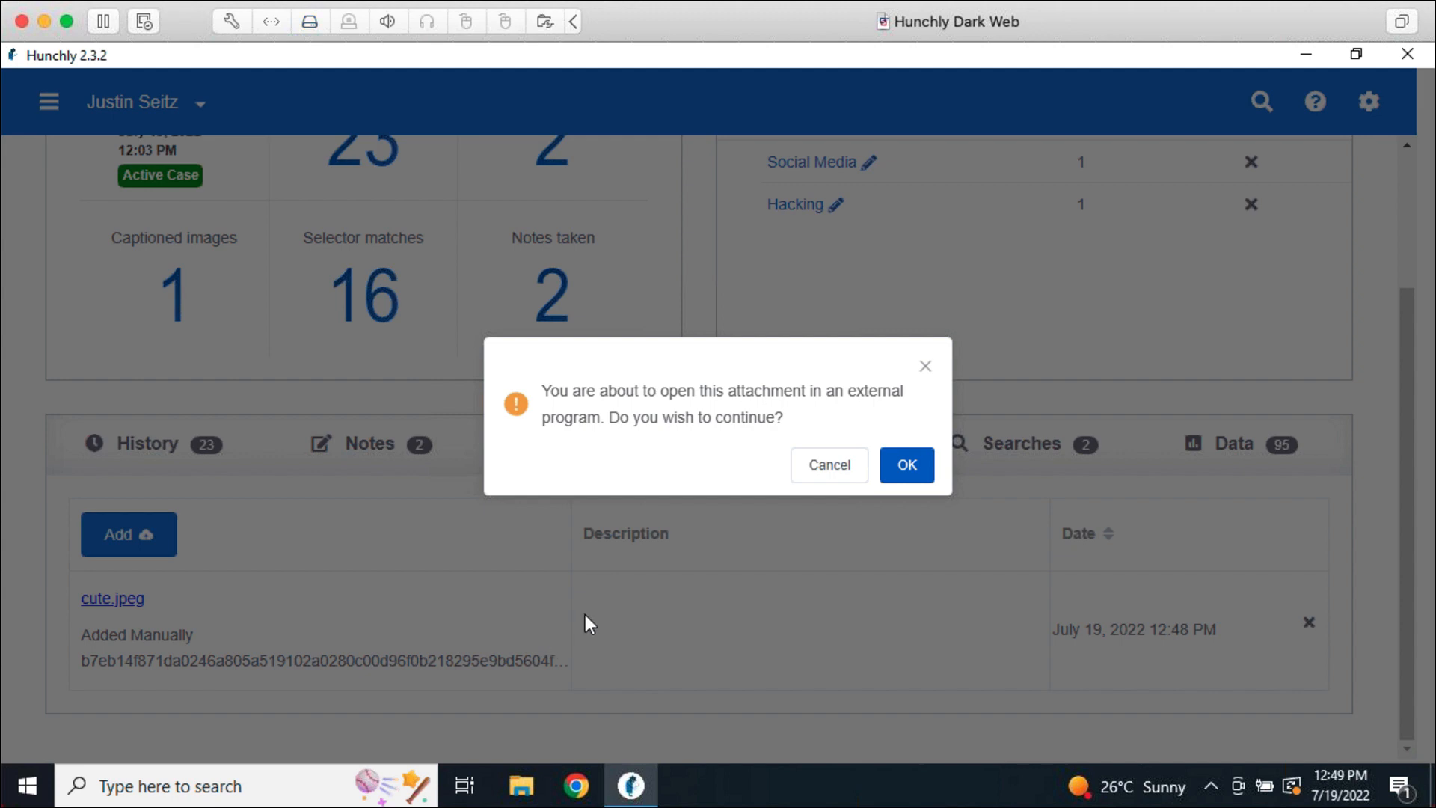
{"action": "left_click", "coordinate": [907, 467]}
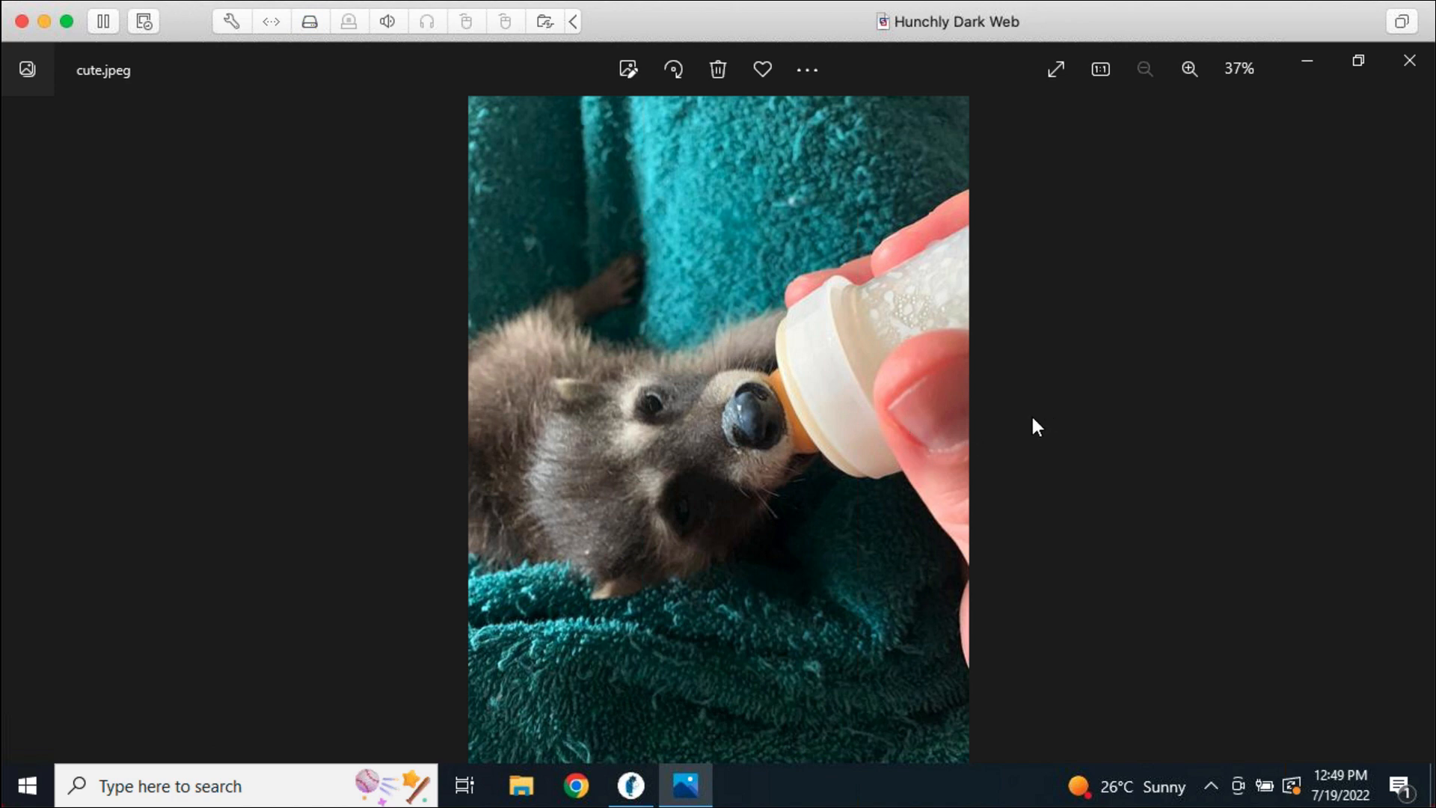
Close Photos and describe cute.jpeg as a person bottle feeding Smudge
{"action": "left_click", "coordinate": [1409, 61]}
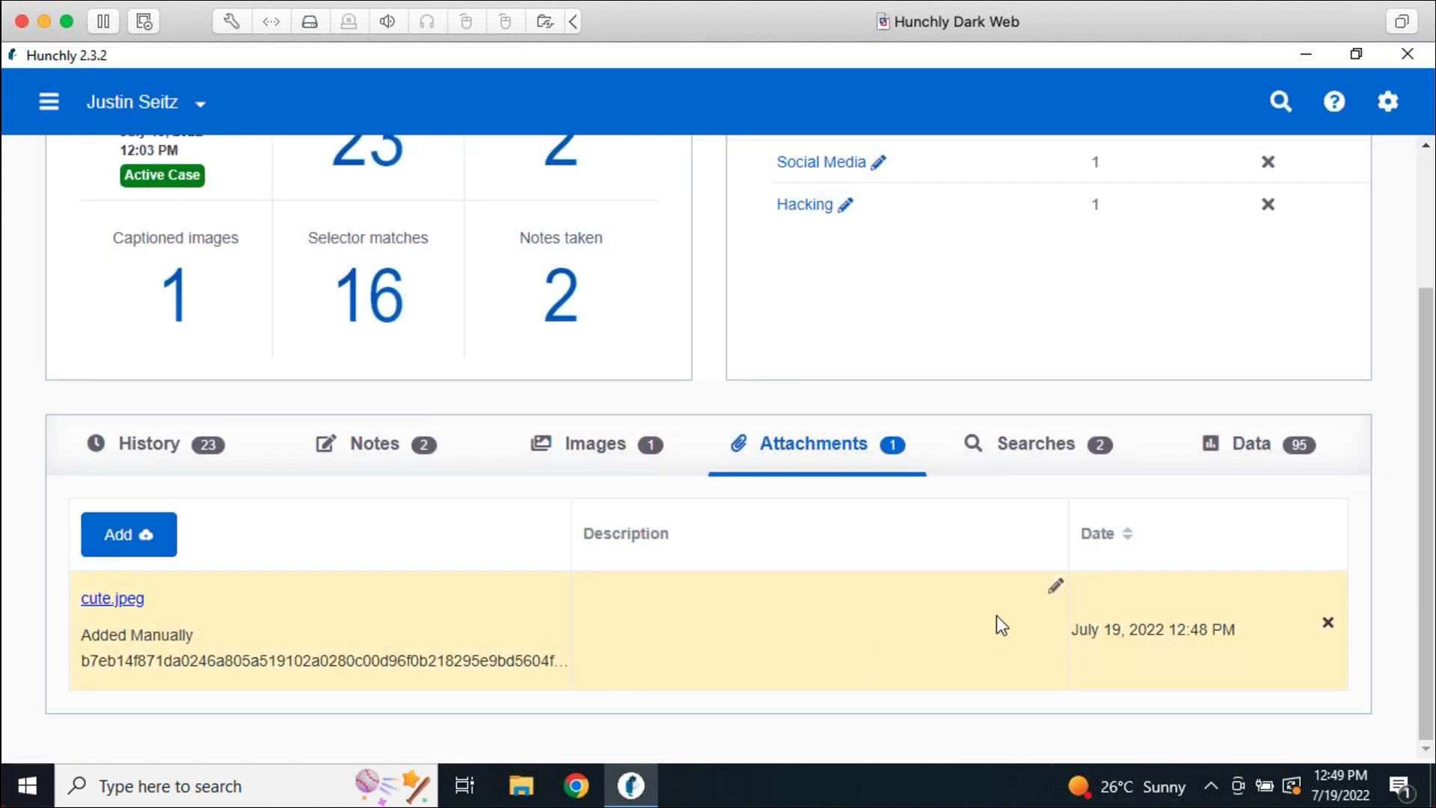
{"action": "left_click", "coordinate": [1056, 586]}
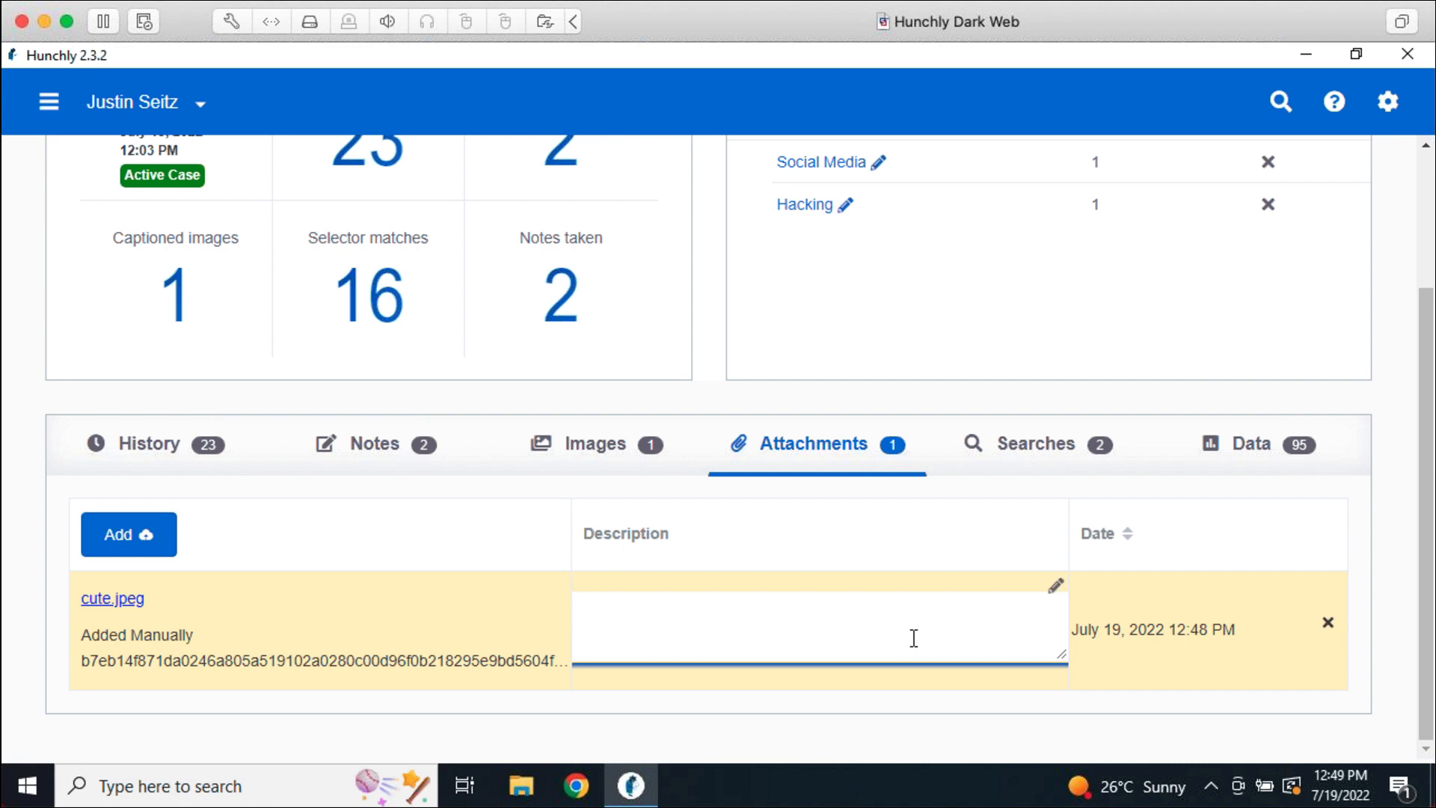
{"action": "type", "text": "Justin bottle feeding Smudge."}
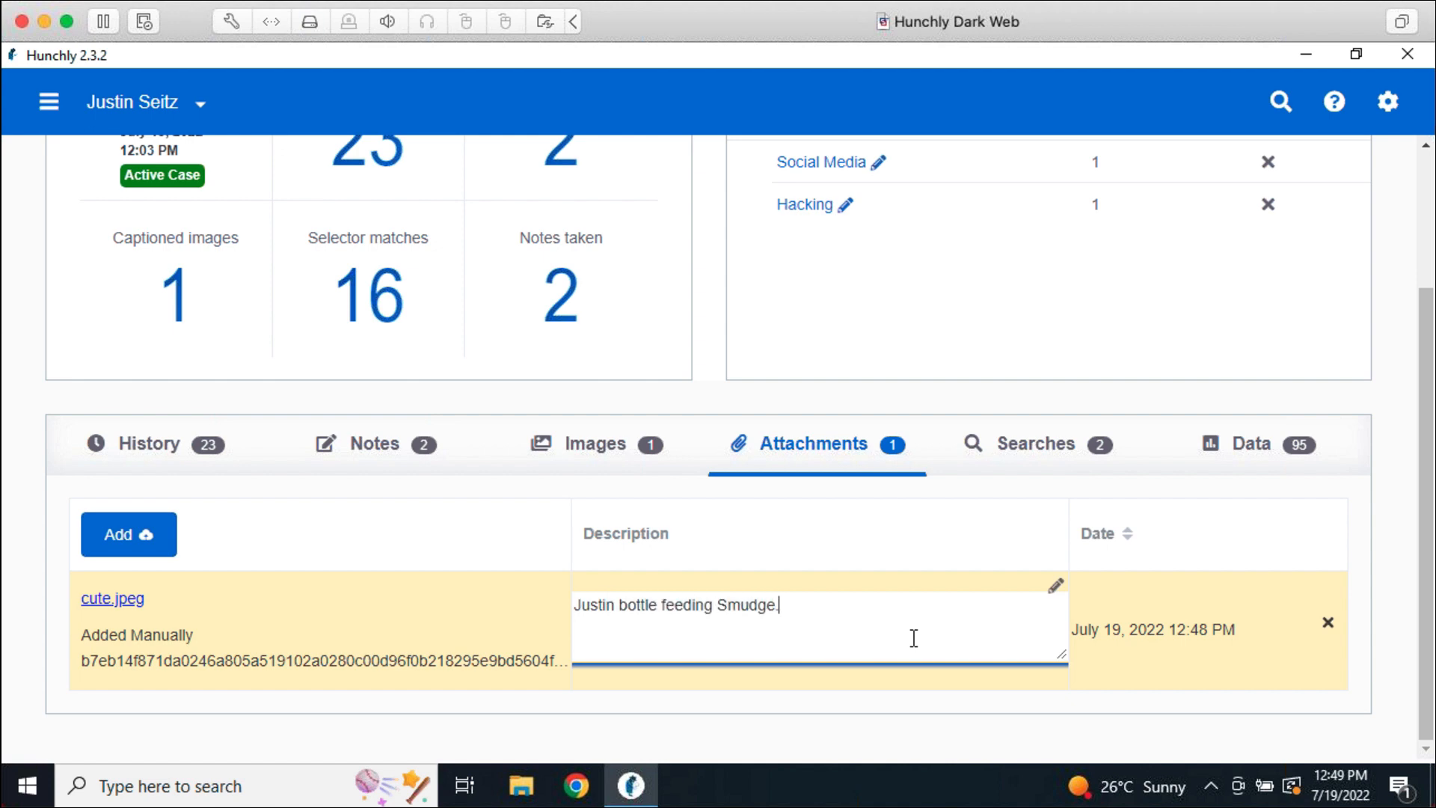
{"action": "left_click", "coordinate": [932, 709]}
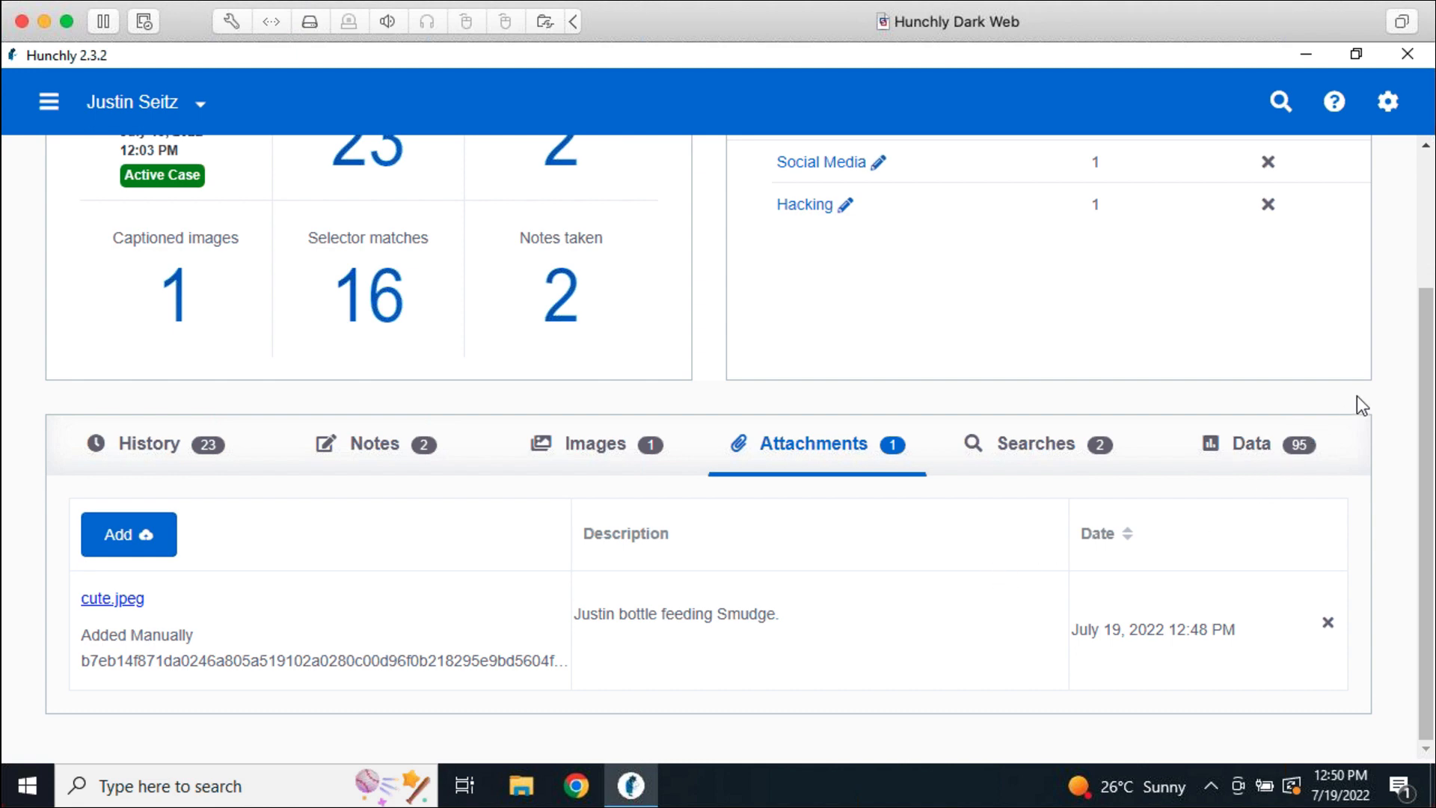
Set Attach downloads to On in Hunchly's General Settings and save
{"action": "left_click", "coordinate": [1390, 107]}
{"action": "scroll", "coordinate": [1077, 520], "scroll_direction": "down", "scroll_amount": 3}
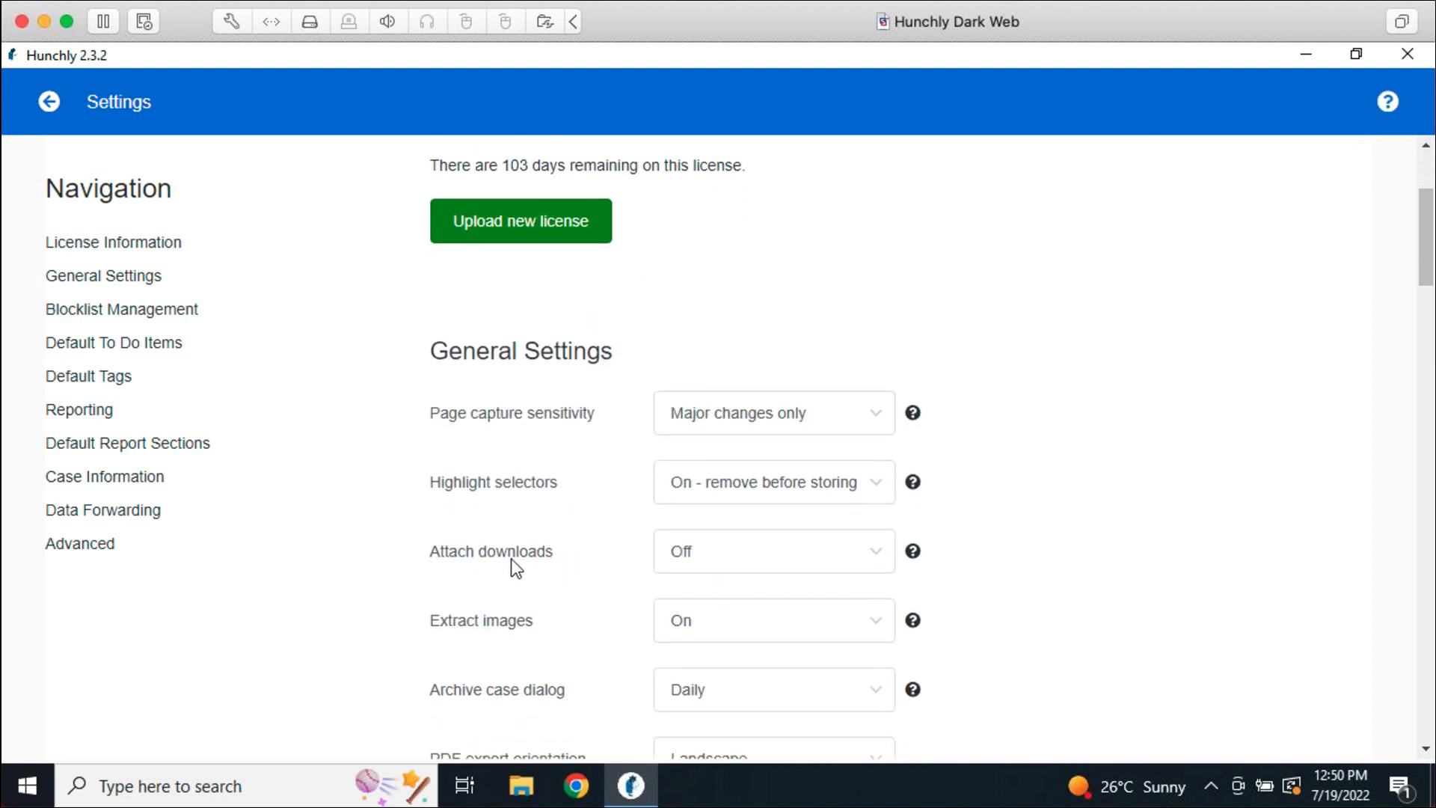
{"action": "left_click", "coordinate": [718, 574]}
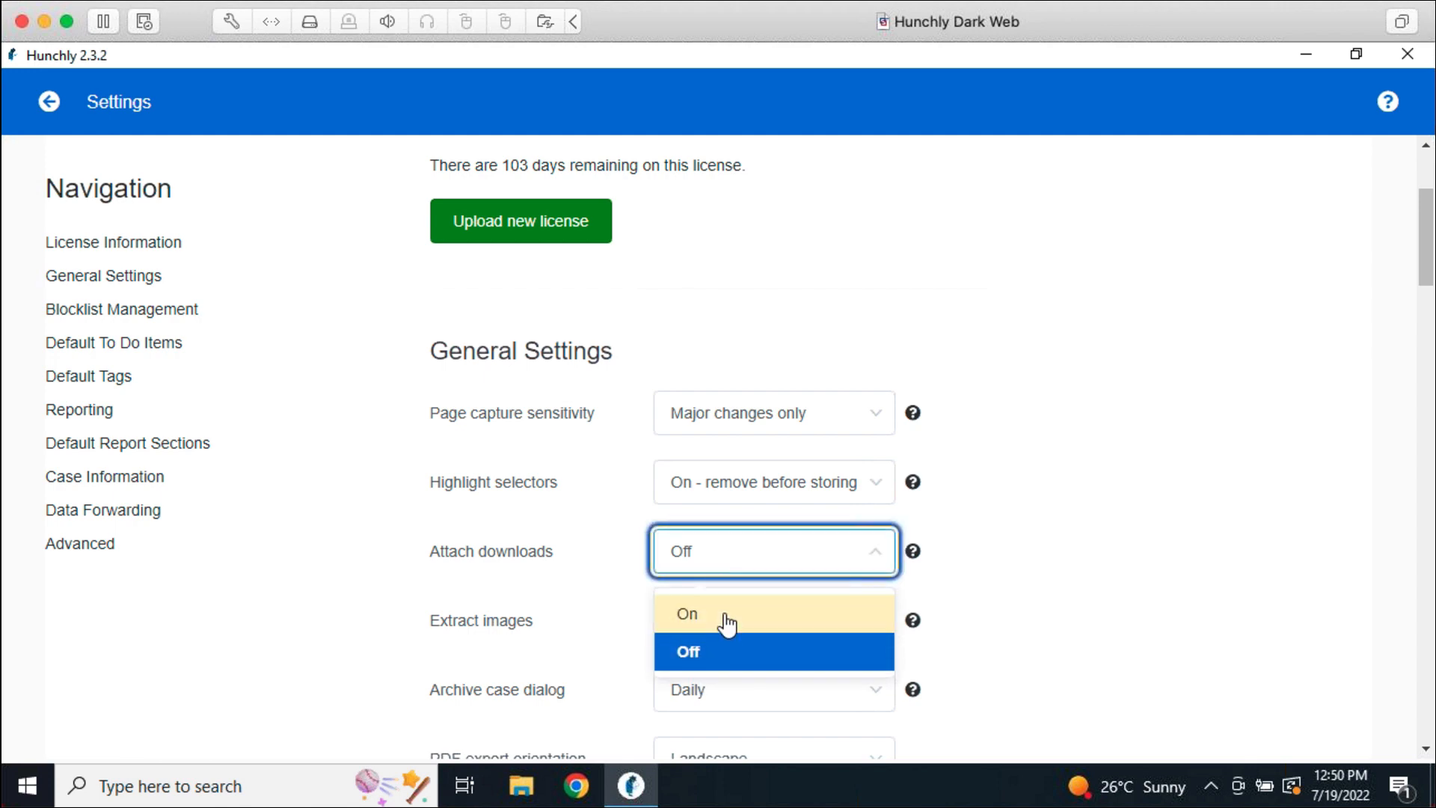
{"action": "left_click", "coordinate": [724, 622]}
{"action": "left_click", "coordinate": [1092, 551]}
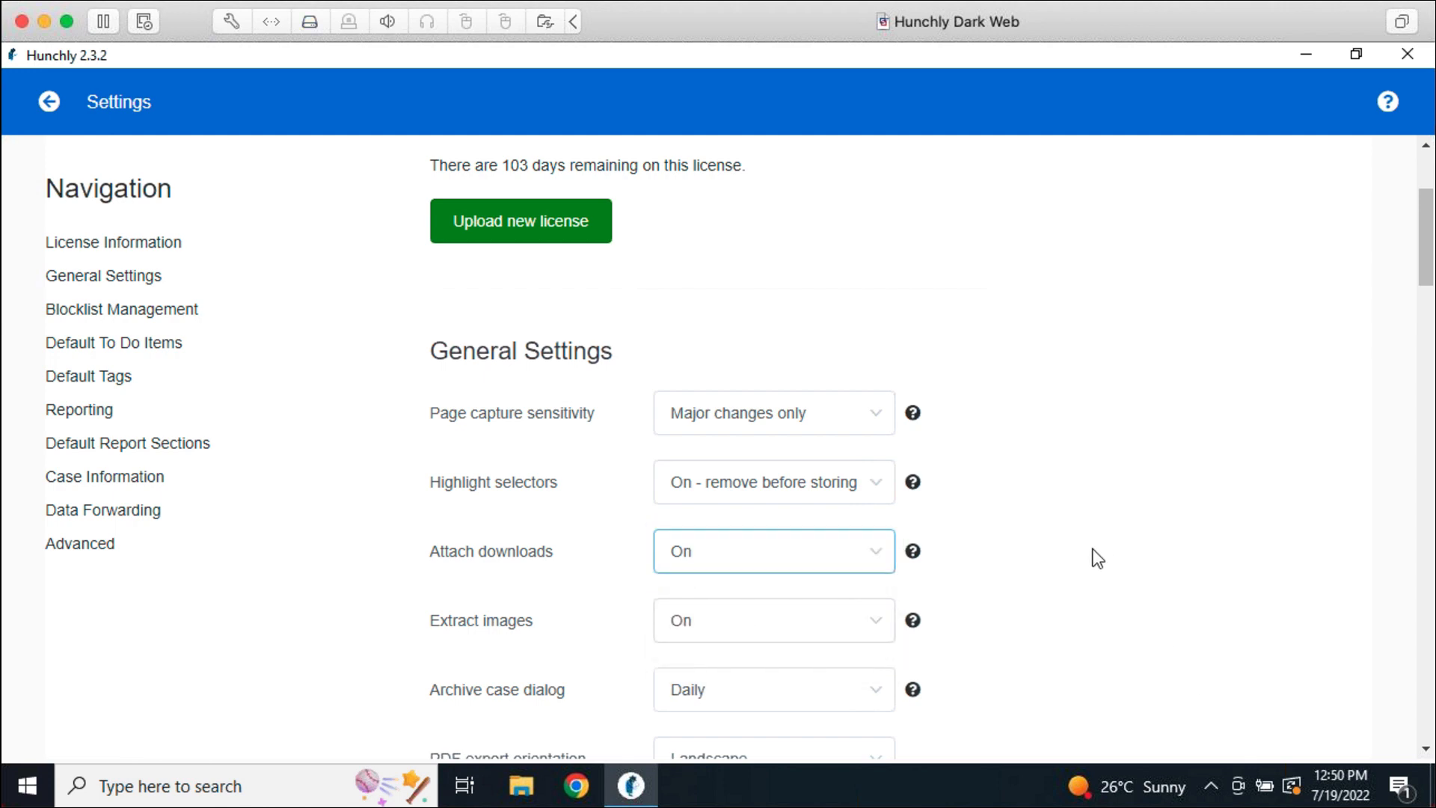
{"action": "scroll", "coordinate": [1093, 609], "scroll_direction": "down", "scroll_amount": 3}
{"action": "left_click", "coordinate": [520, 617]}
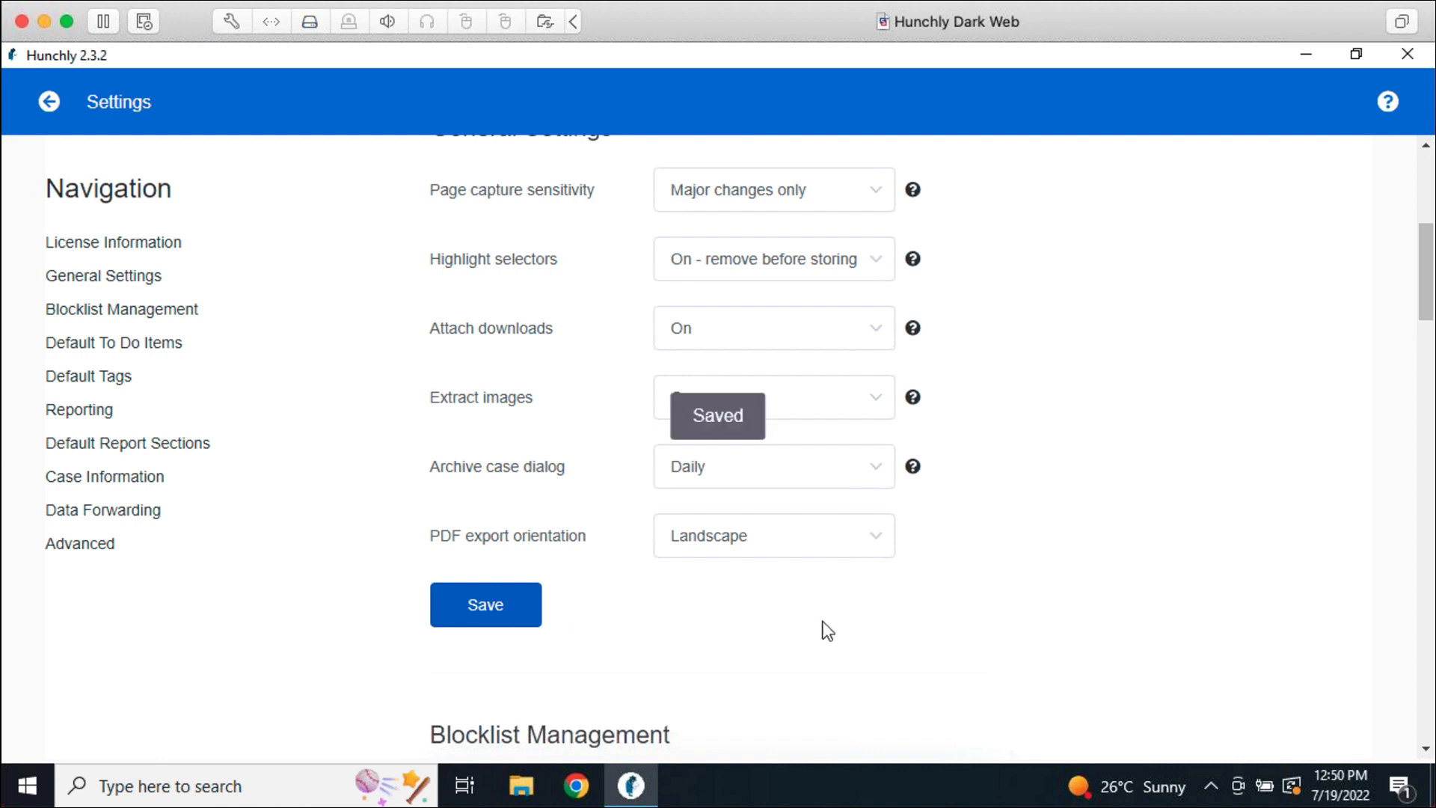
{"action": "left_click", "coordinate": [576, 785]}
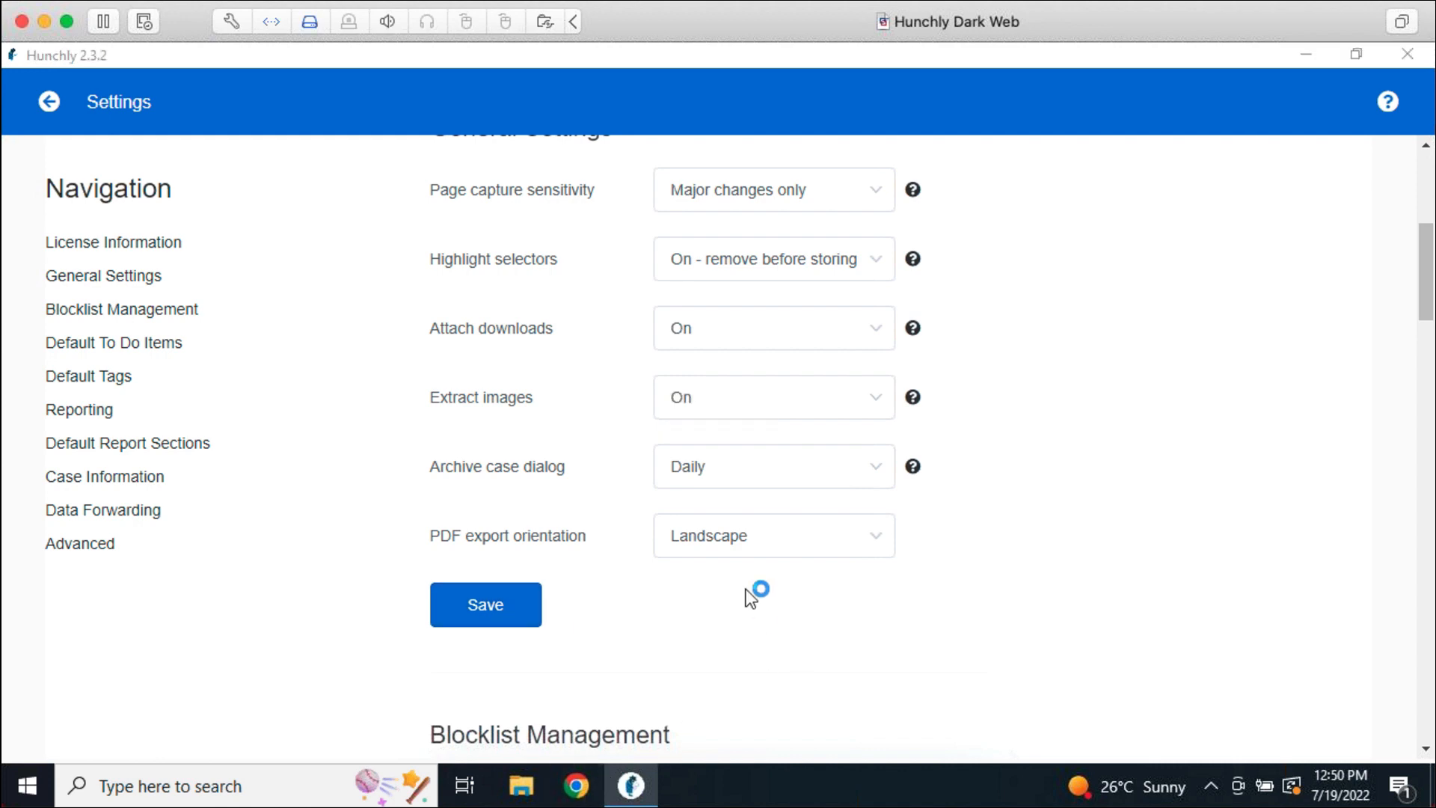
Search Google for 'filetype:docx aussiedoodle' and download the first result's Dreamydoodles .docx
{"action": "type", "text": "fi"}
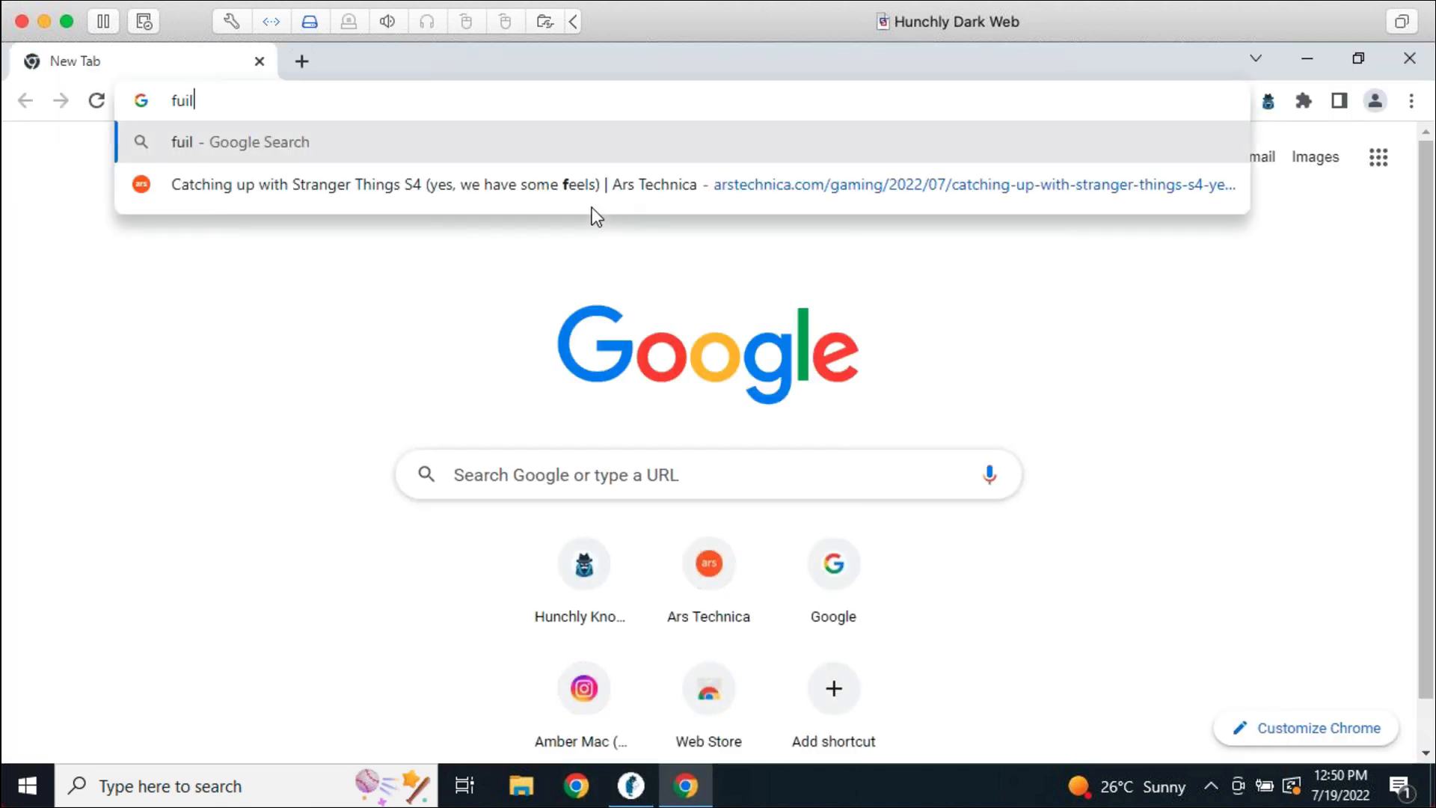
{"action": "type", "text": "letype:"}
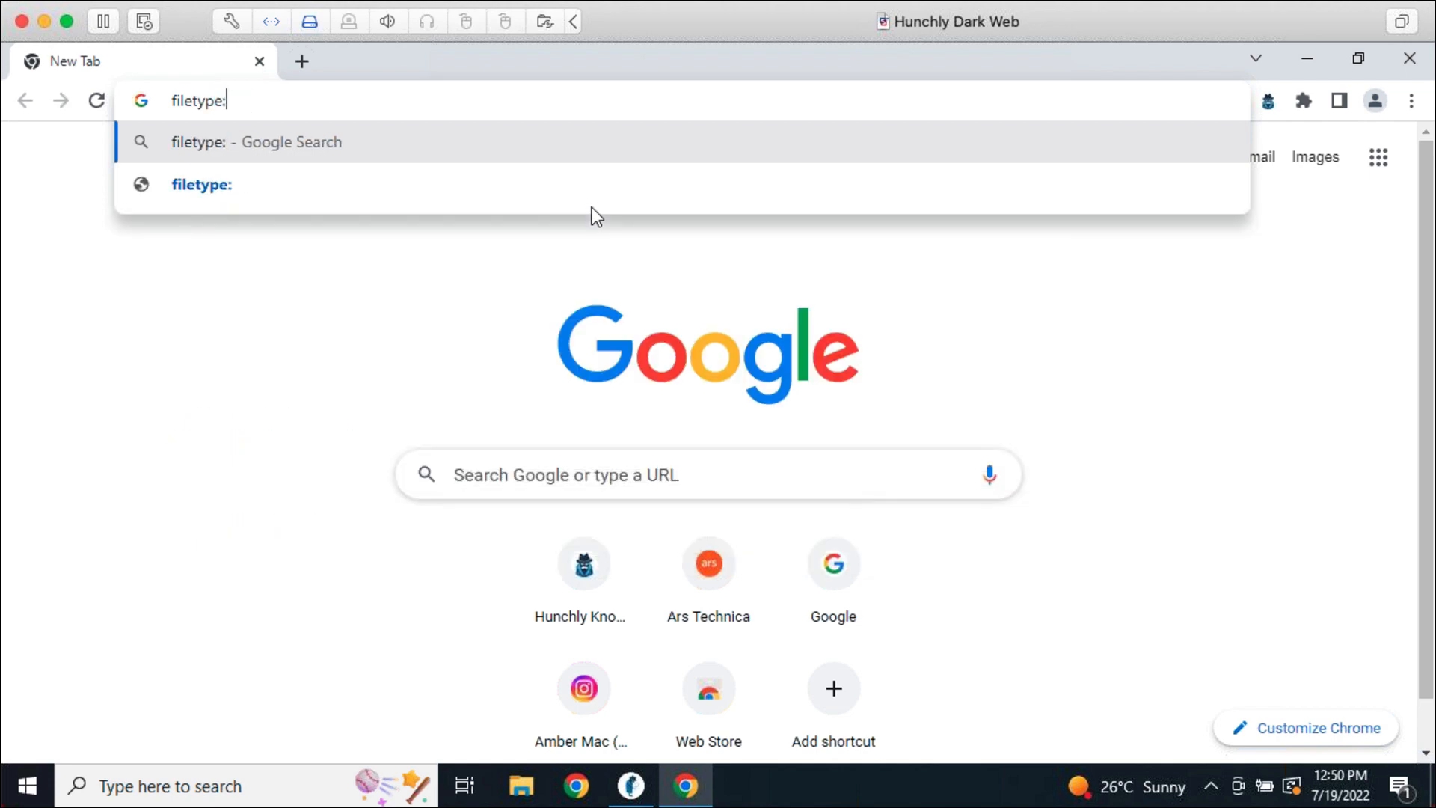
{"action": "type", "text": "docx a"}
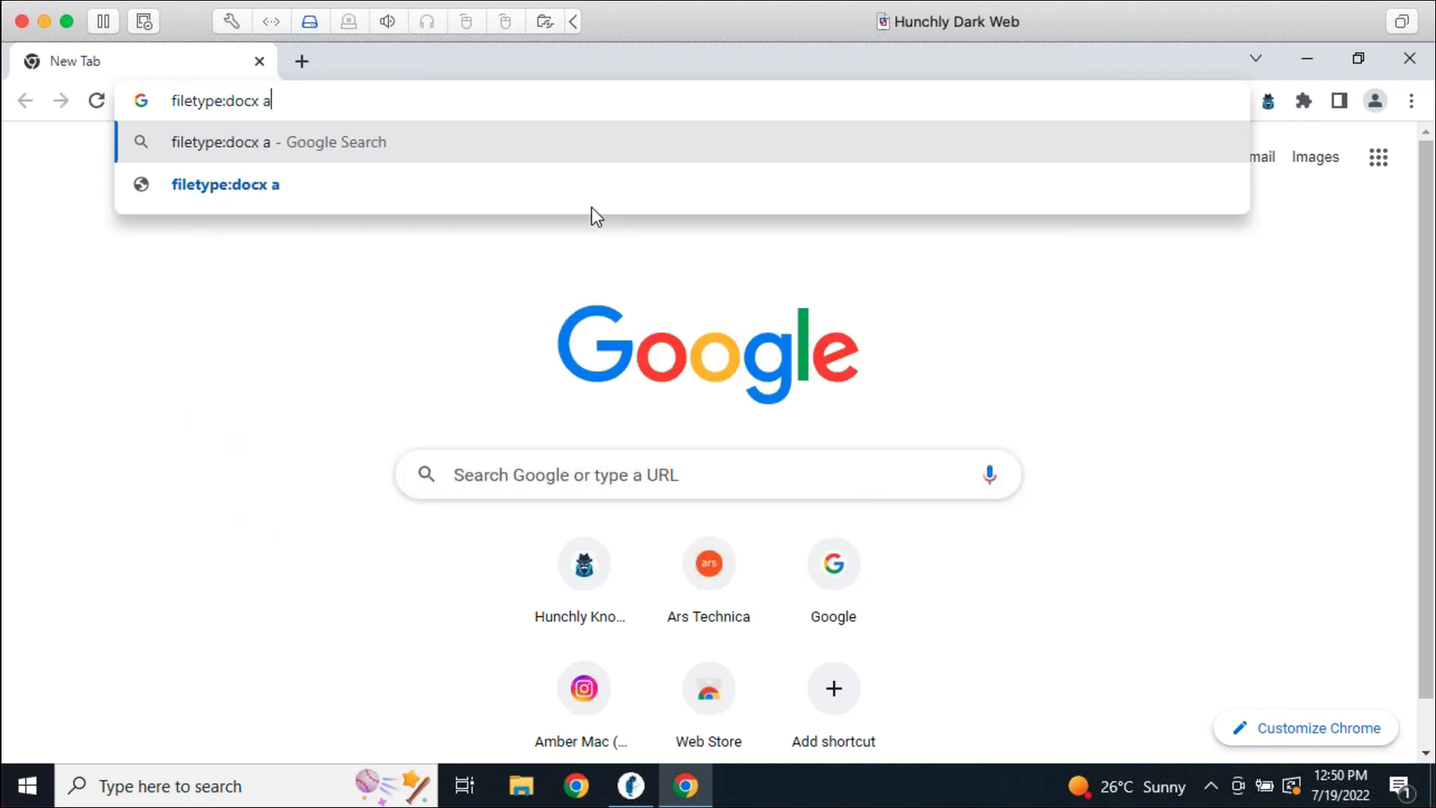
{"action": "type", "text": "ussiedoodle"}
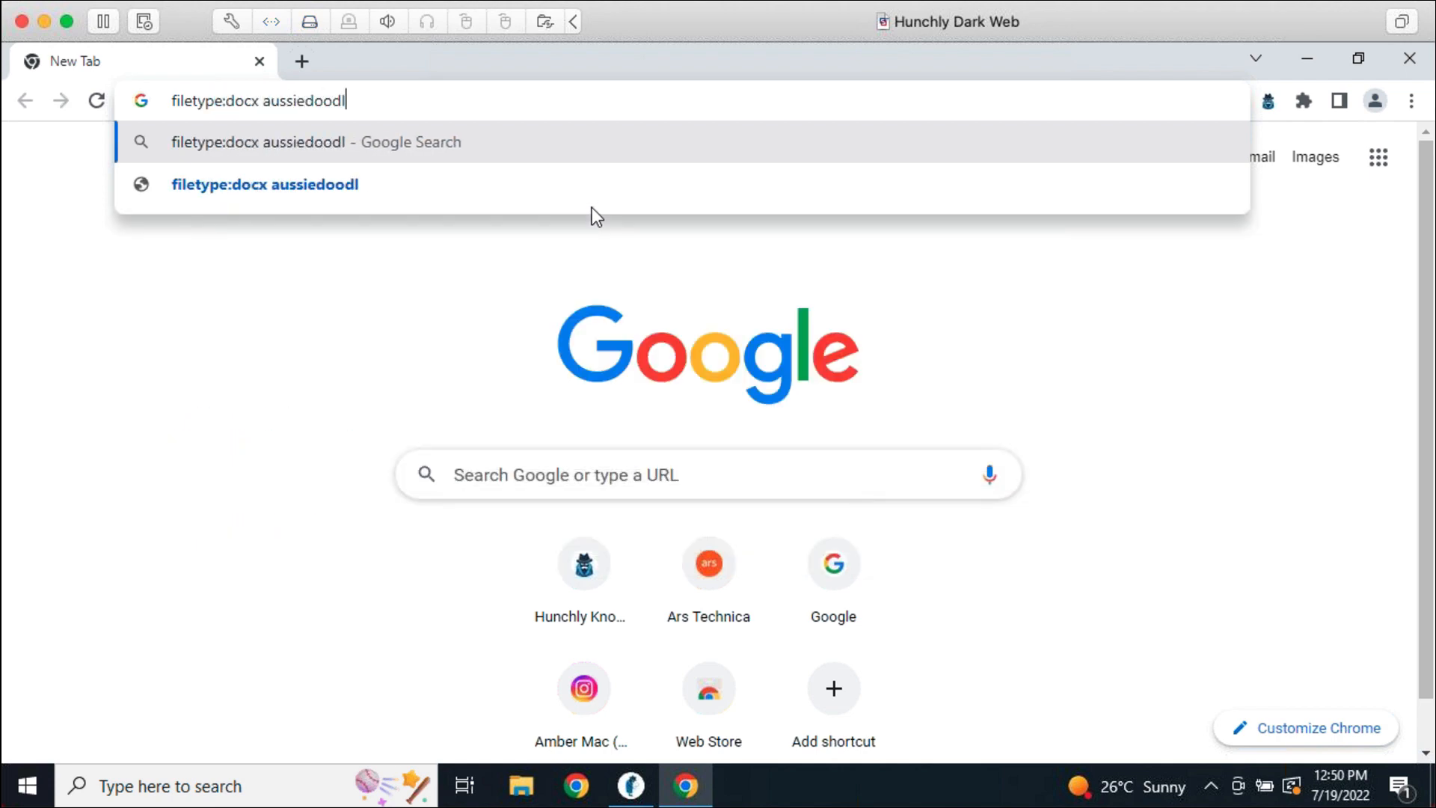
{"action": "key", "text": "Return"}
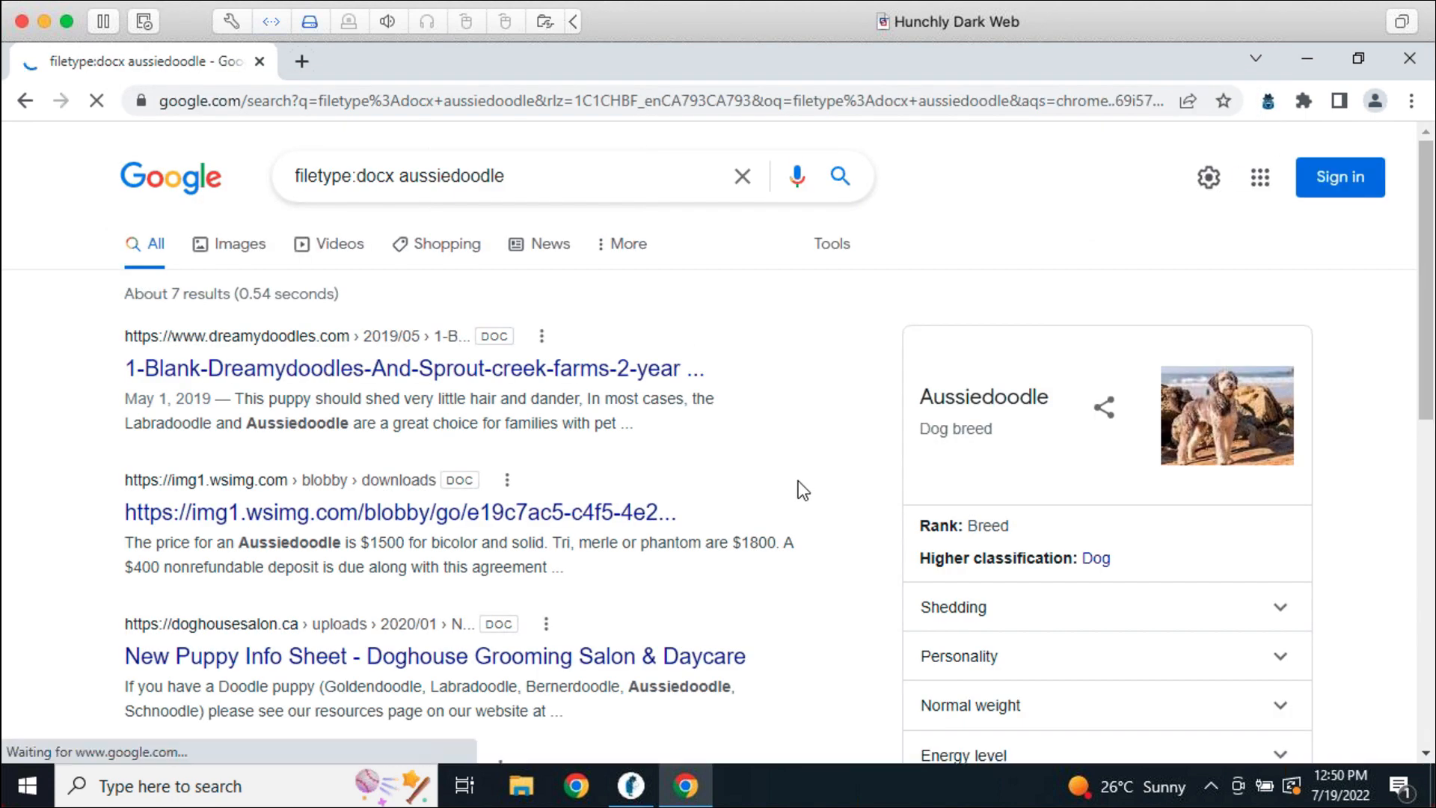
{"action": "left_click", "coordinate": [622, 376]}
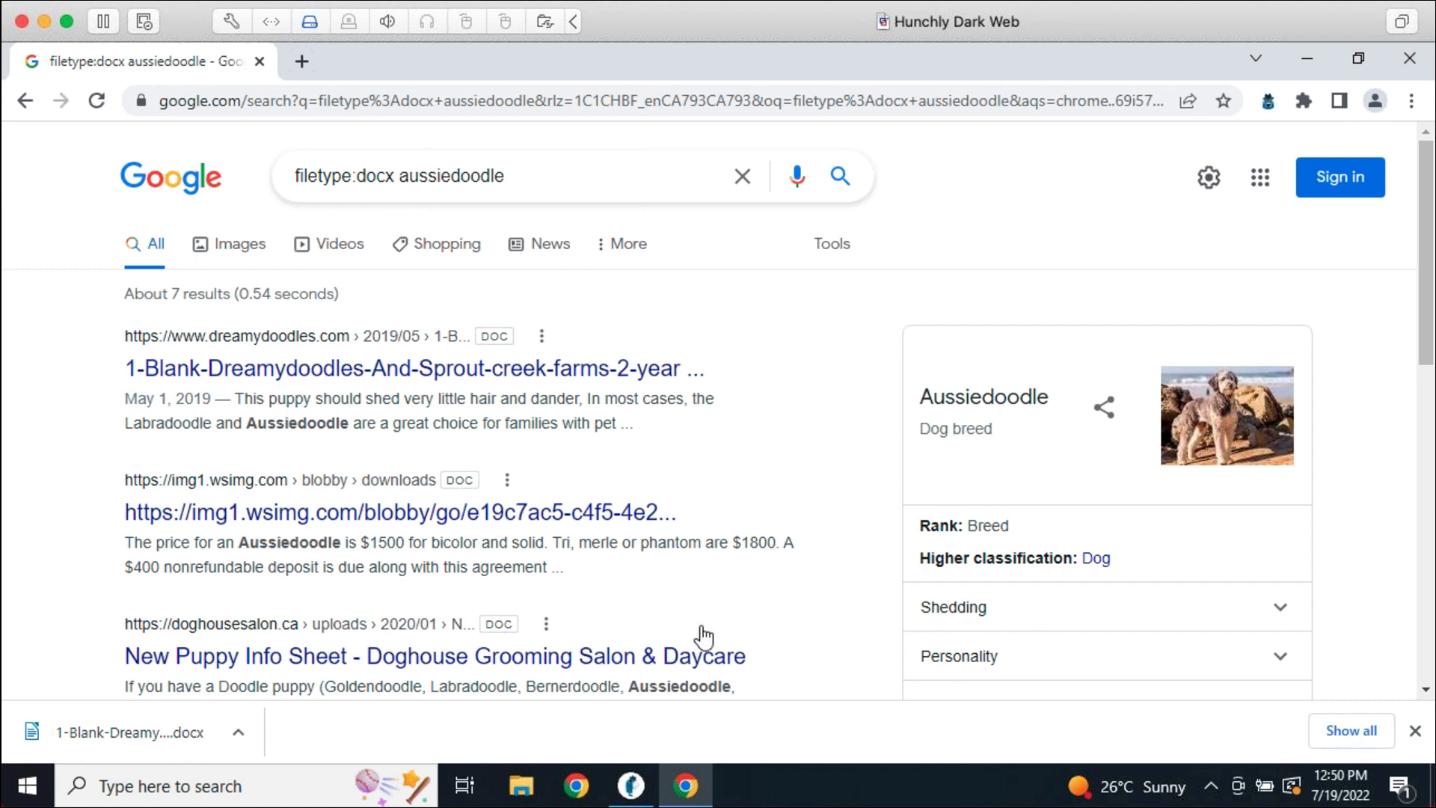
{"action": "left_click", "coordinate": [649, 785]}
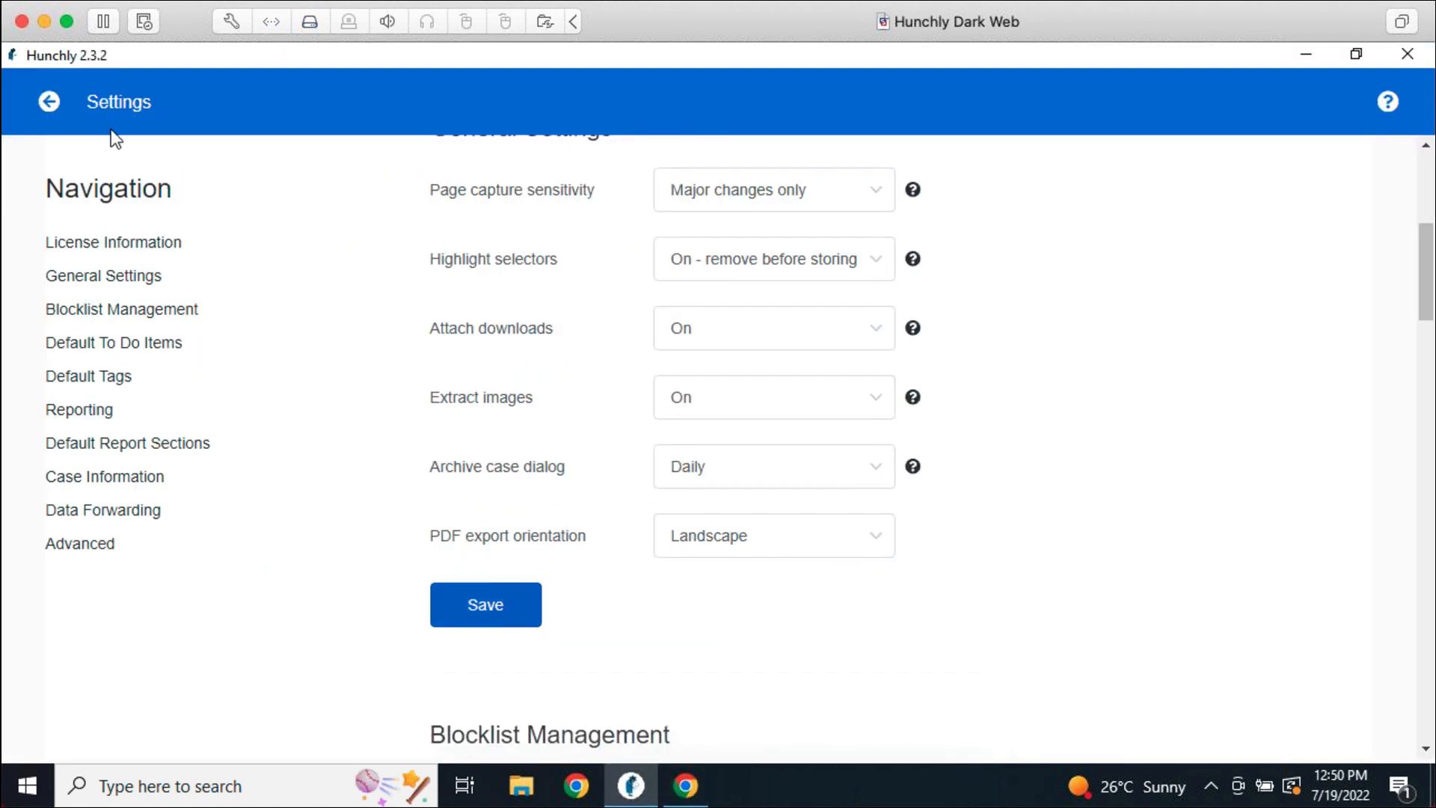
Return from Settings to the case's attachments, now showing the Dreamydoodles contract .docx
{"action": "left_click", "coordinate": [49, 101]}
{"action": "scroll", "coordinate": [650, 603], "scroll_direction": "down", "scroll_amount": 3}
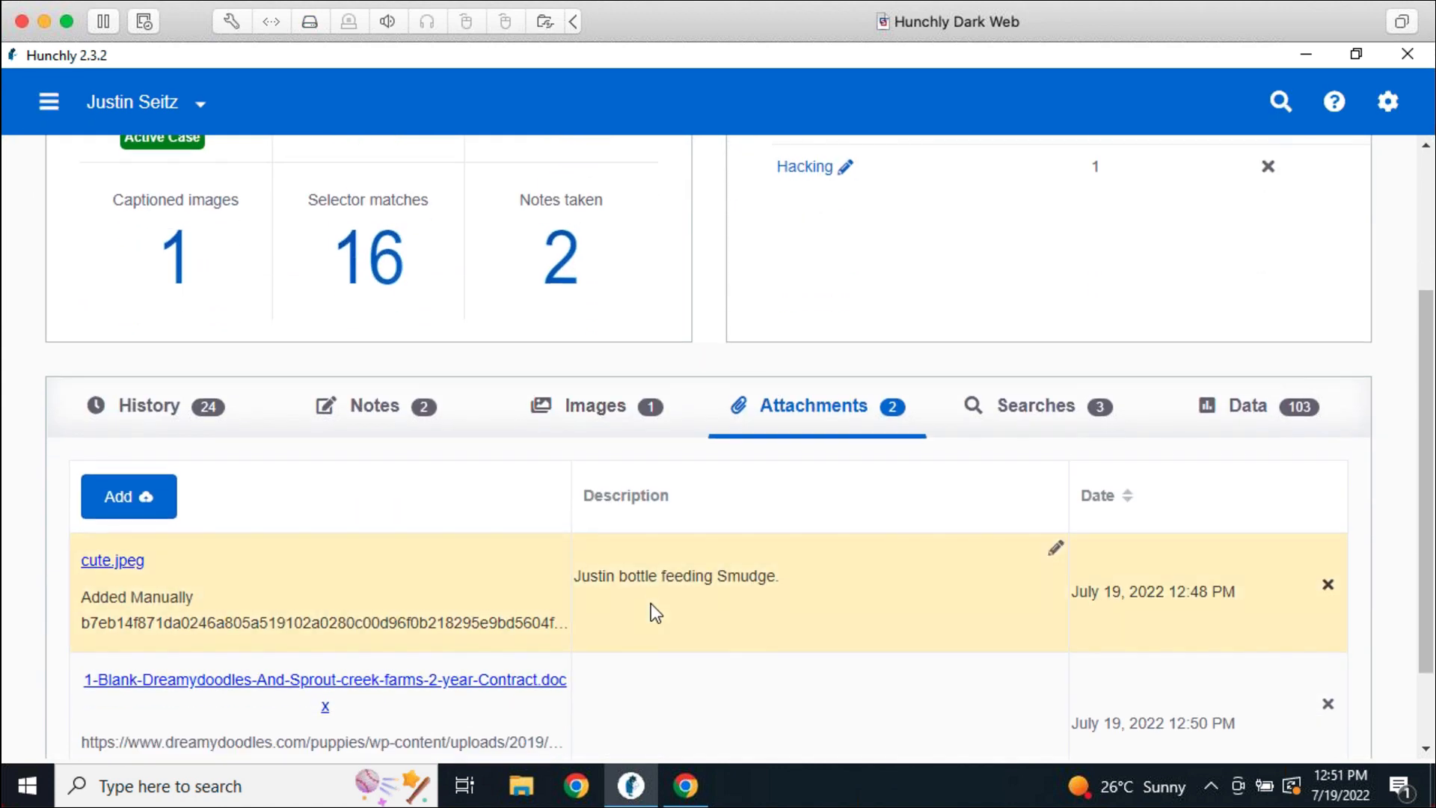
{"action": "scroll", "coordinate": [651, 603], "scroll_direction": "down", "scroll_amount": 2}
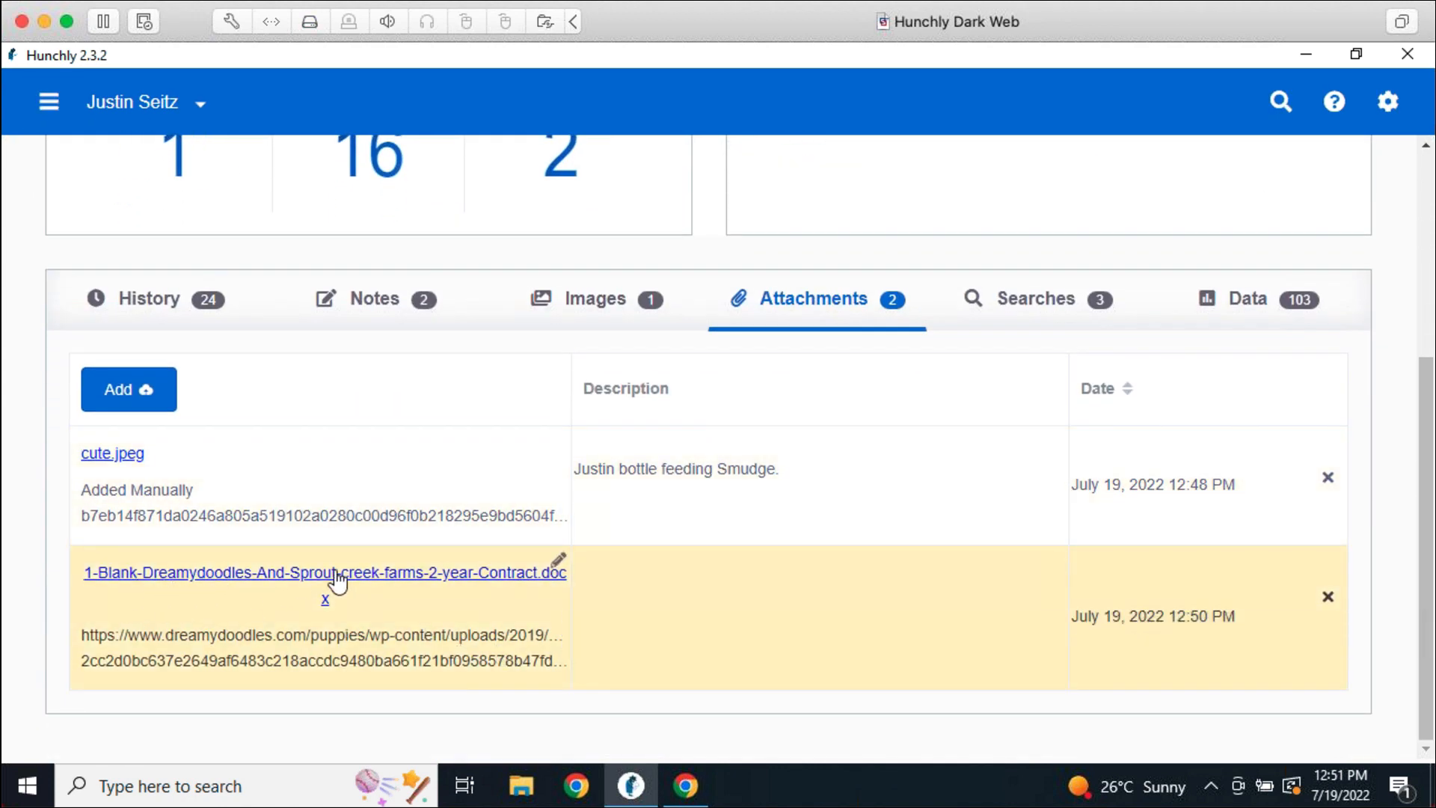
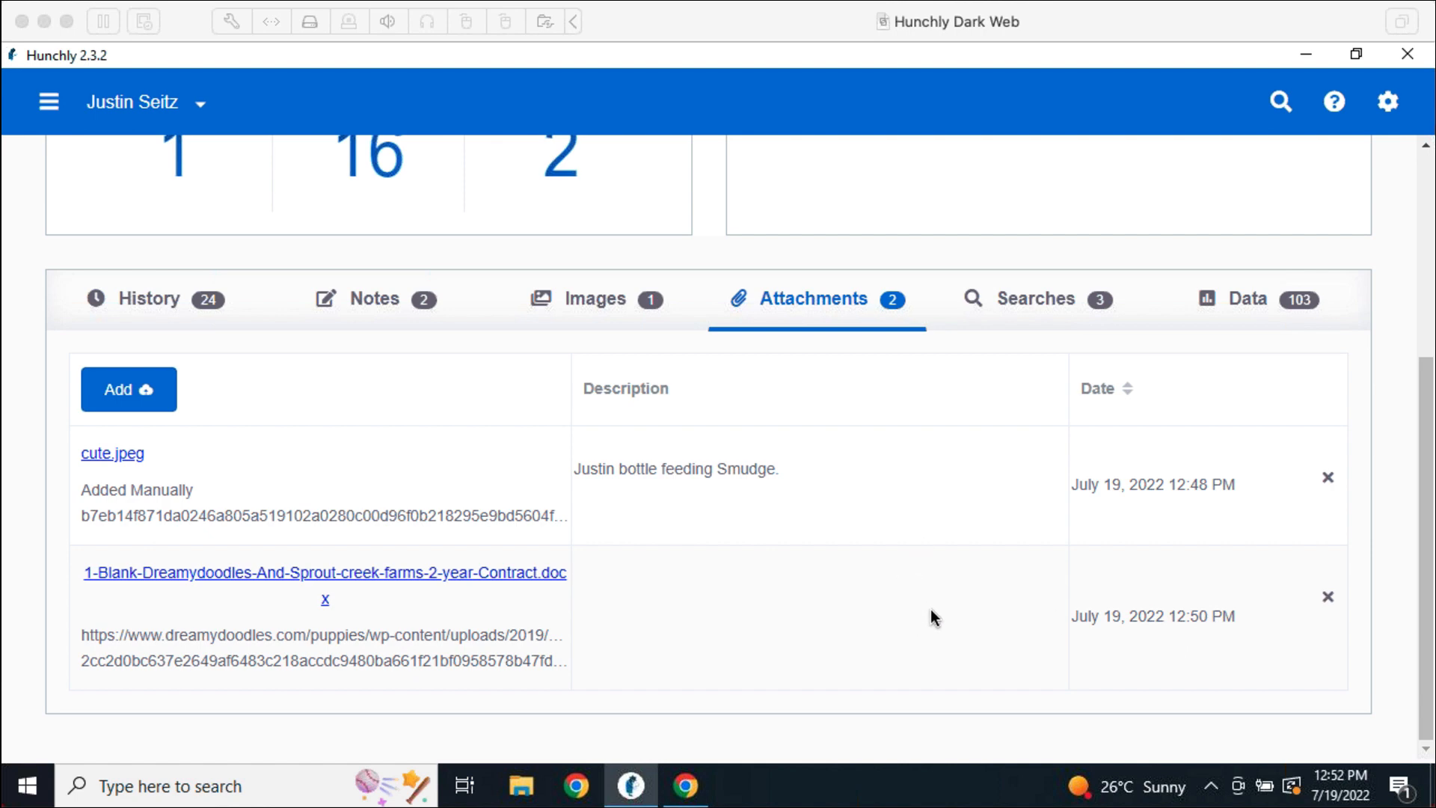
List the case's logged searches, three Google queries including filetype:docx aussiedoodle, then return to the browser
{"action": "left_click", "coordinate": [1004, 297]}
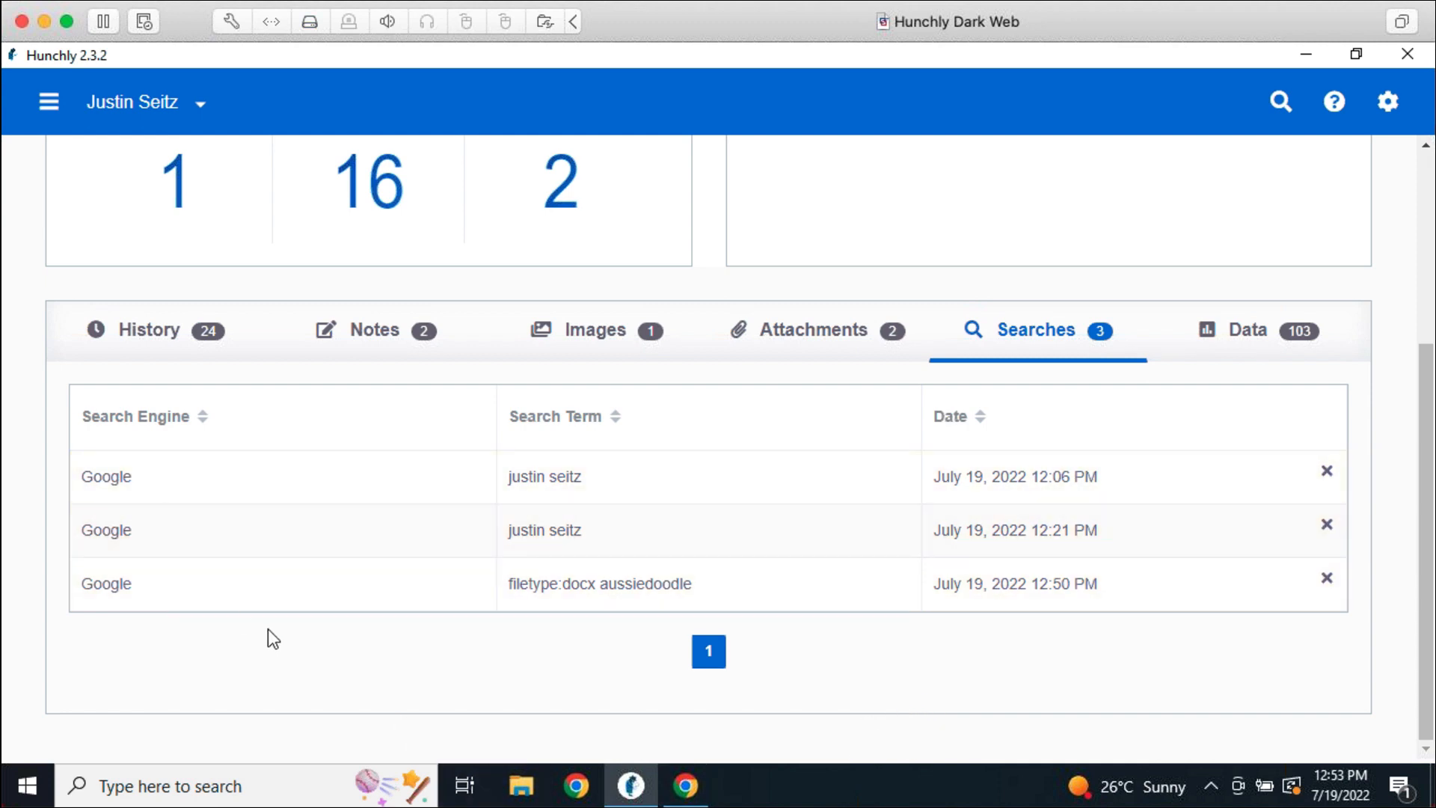
{"action": "left_click", "coordinate": [679, 784]}
Search yandex.com for the investigated person's full name, then switch back to Hunchly
{"action": "left_click", "coordinate": [464, 105]}
{"action": "type", "text": "yand"}
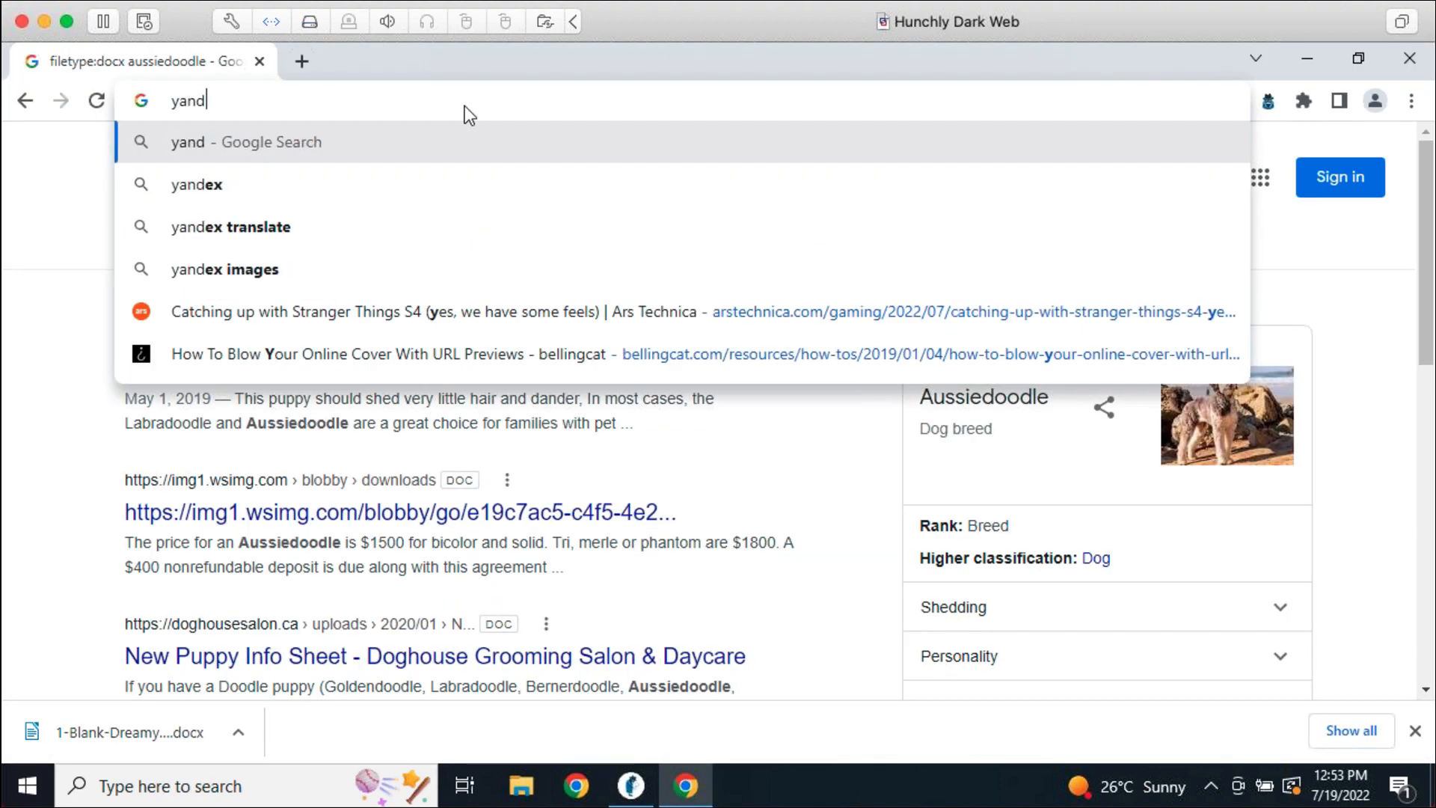
{"action": "type", "text": "ex.com"}
{"action": "key", "text": "Return"}
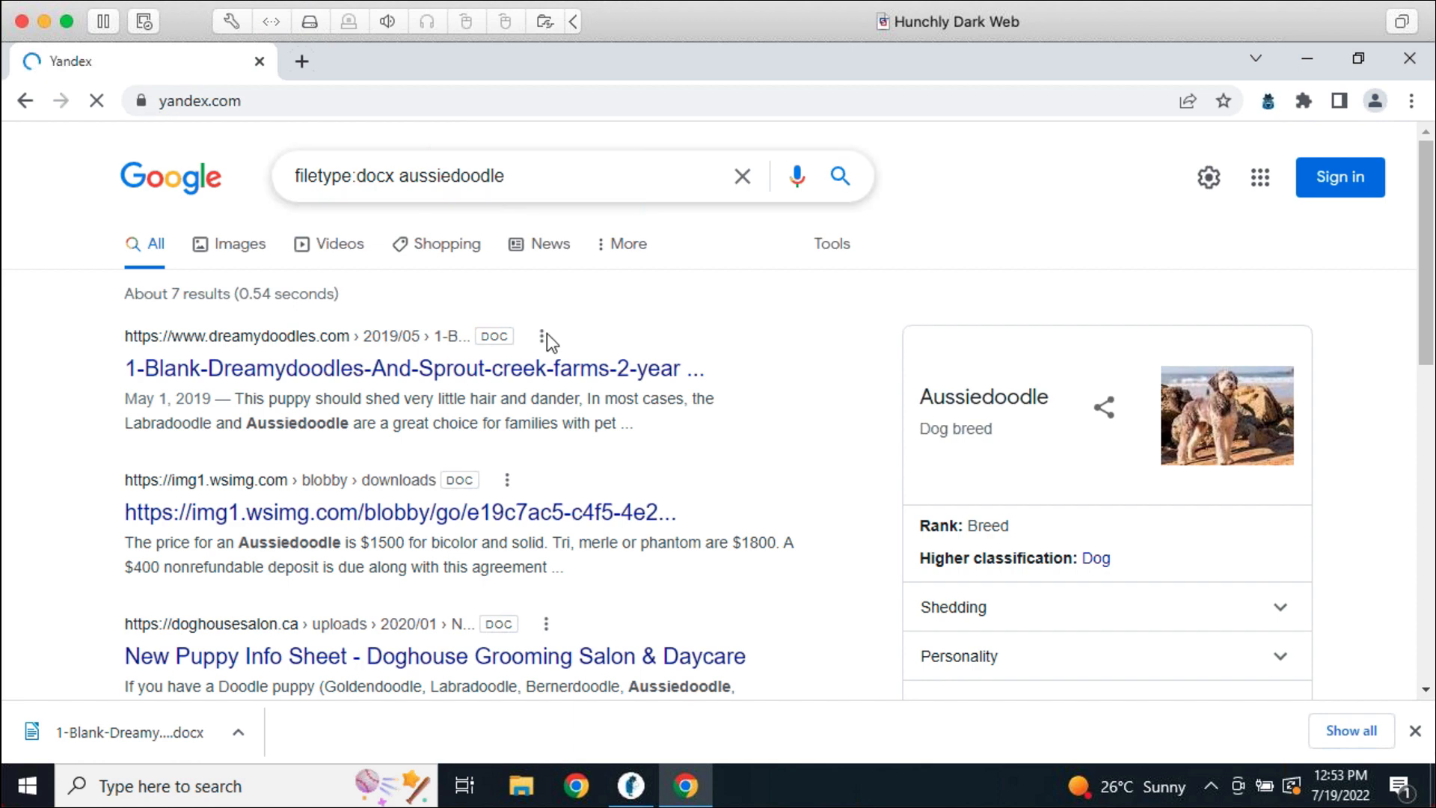
{"action": "left_click", "coordinate": [584, 432]}
{"action": "type", "text": "j"}
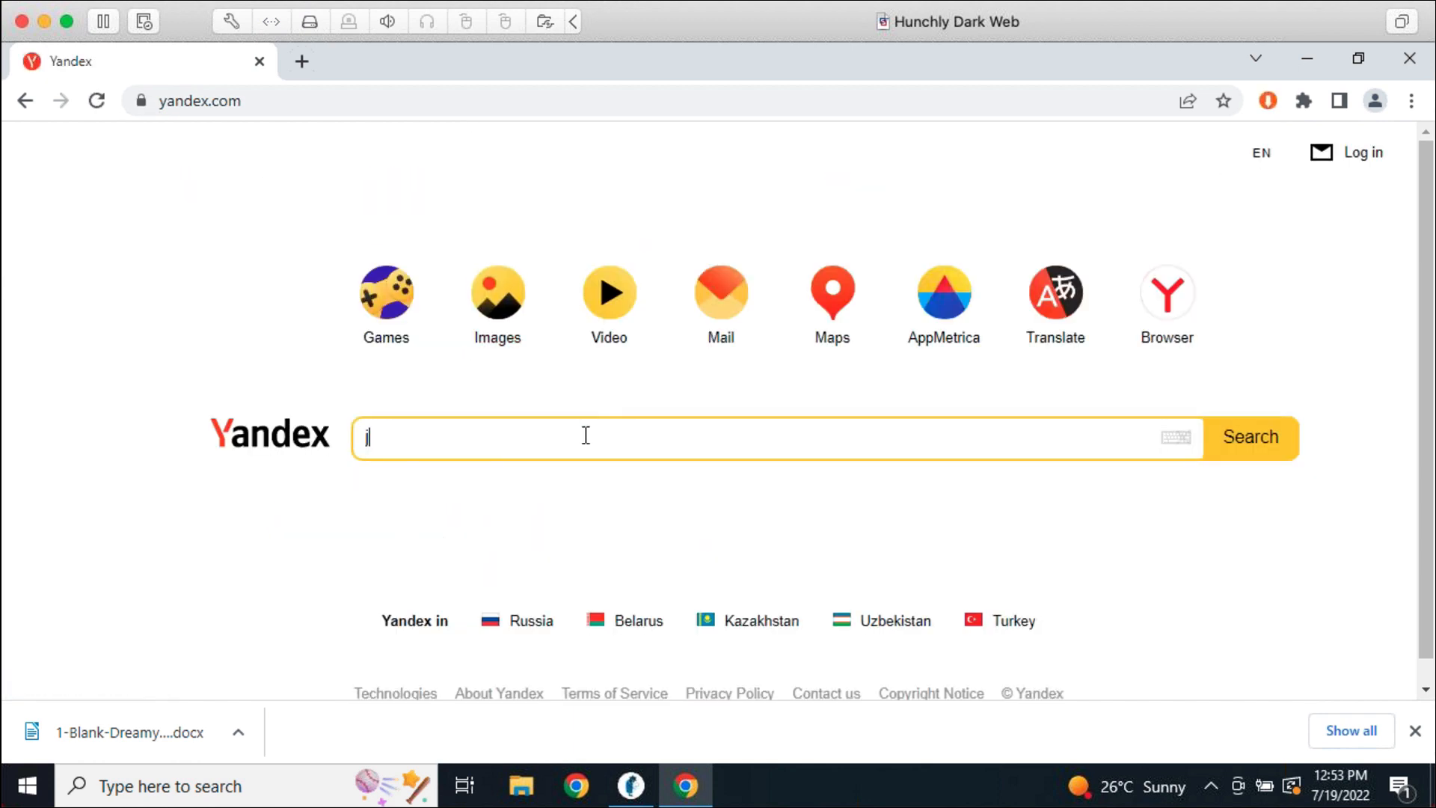
{"action": "type", "text": "ustin seitz"}
{"action": "key", "text": "Return"}
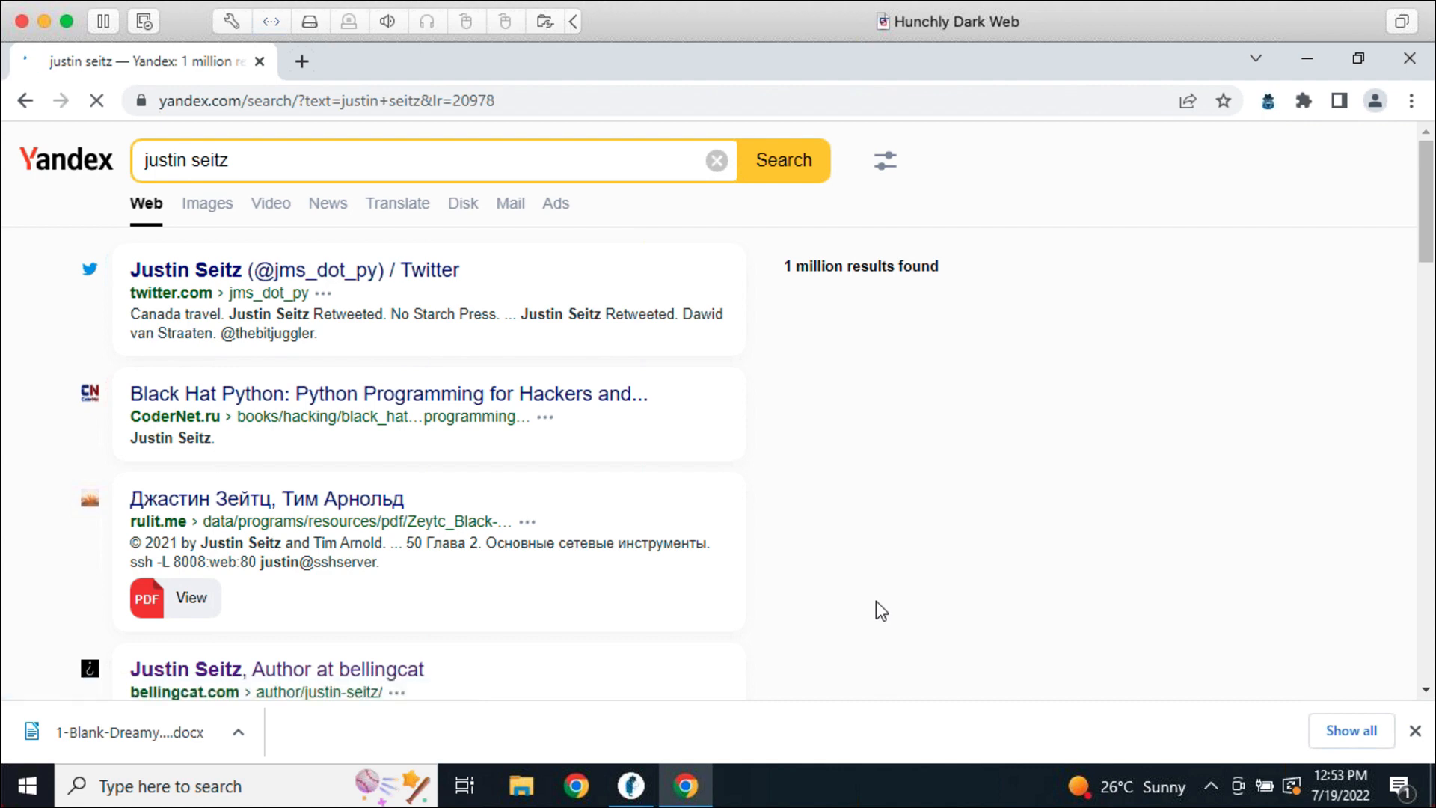
{"action": "left_click", "coordinate": [632, 785]}
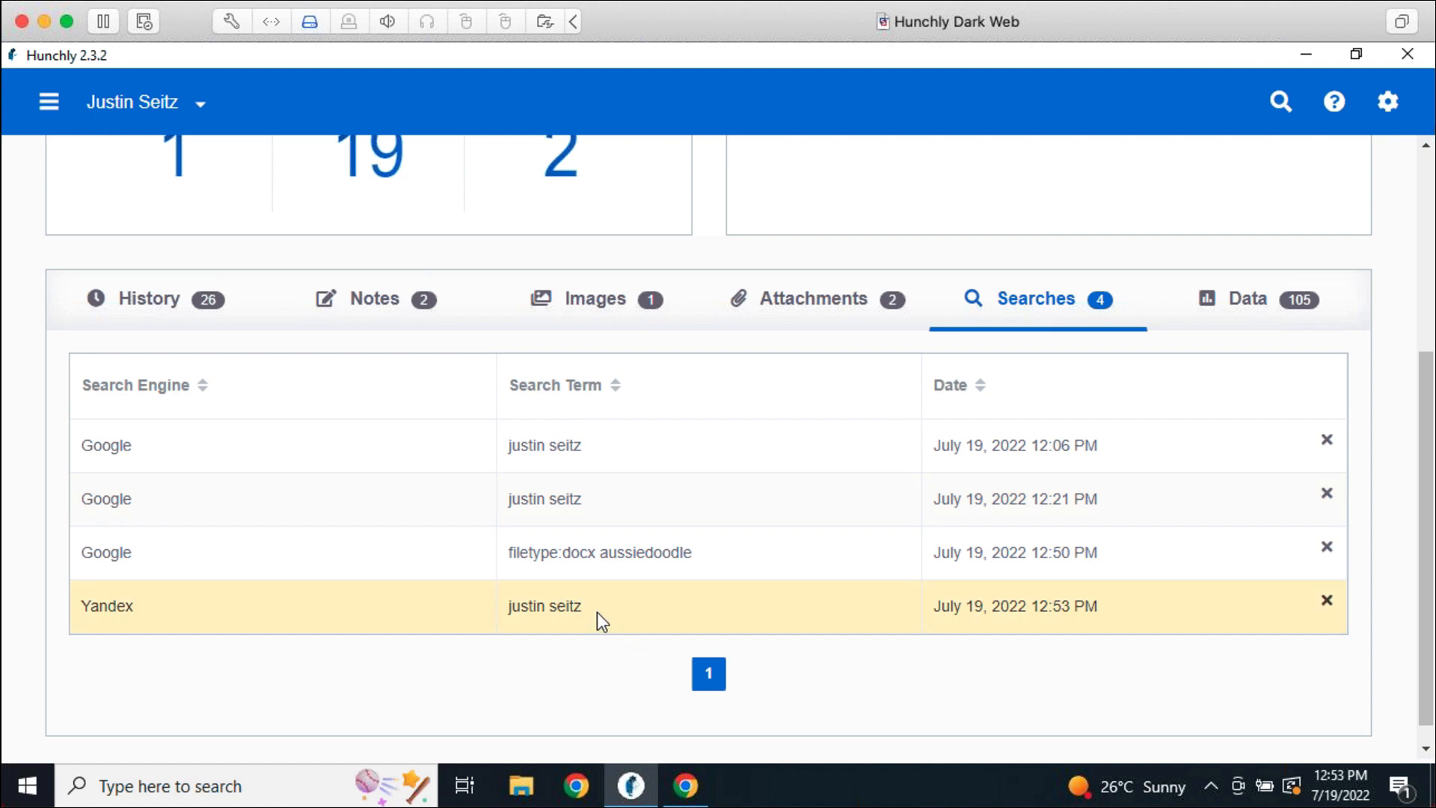
Review the case statistics and the Selectors list, then bring the Yandex results back
{"action": "scroll", "coordinate": [589, 572], "scroll_direction": "up", "scroll_amount": 2}
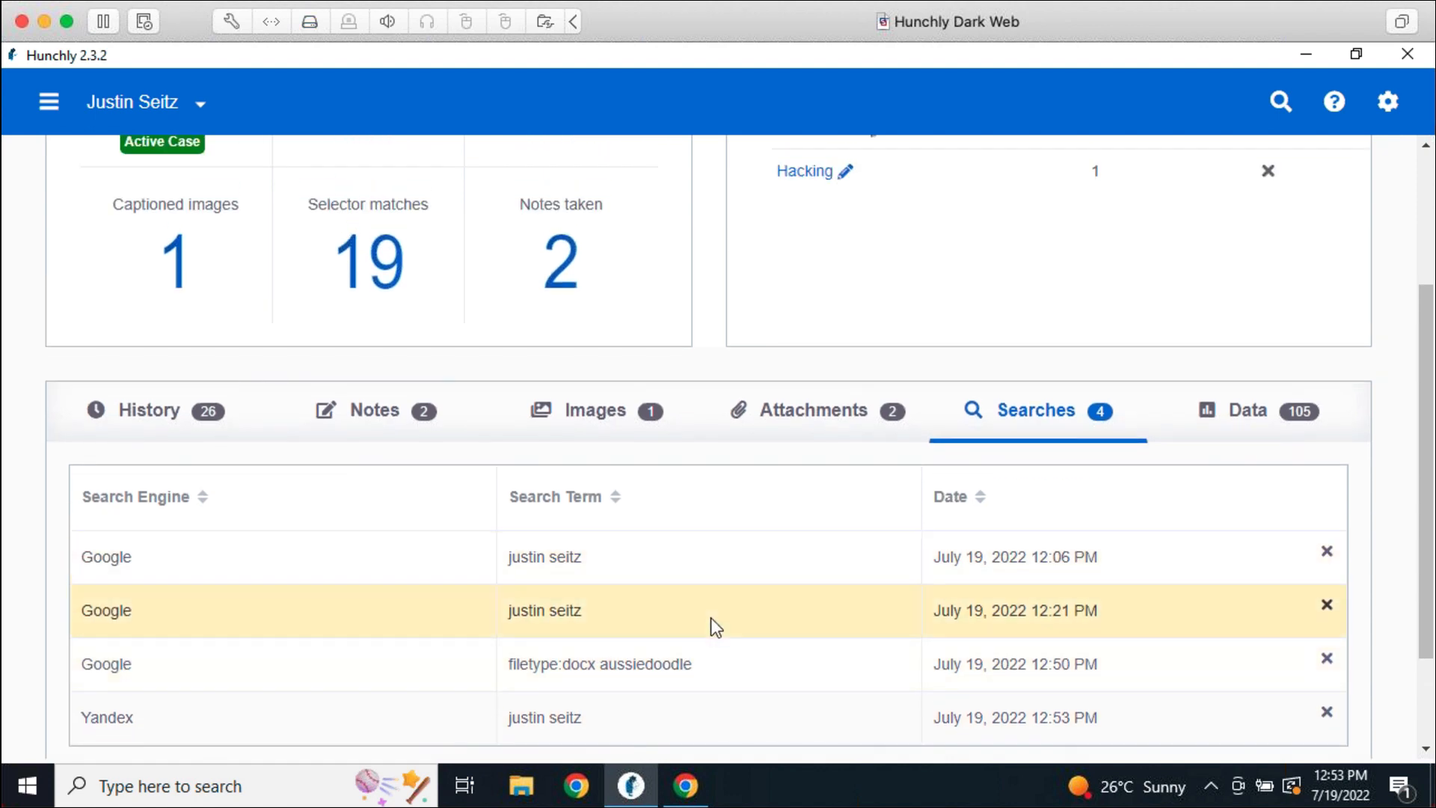
{"action": "scroll", "coordinate": [968, 344], "scroll_direction": "up", "scroll_amount": 3}
{"action": "left_click", "coordinate": [933, 221]}
{"action": "scroll", "coordinate": [1013, 557], "scroll_direction": "down", "scroll_amount": 3}
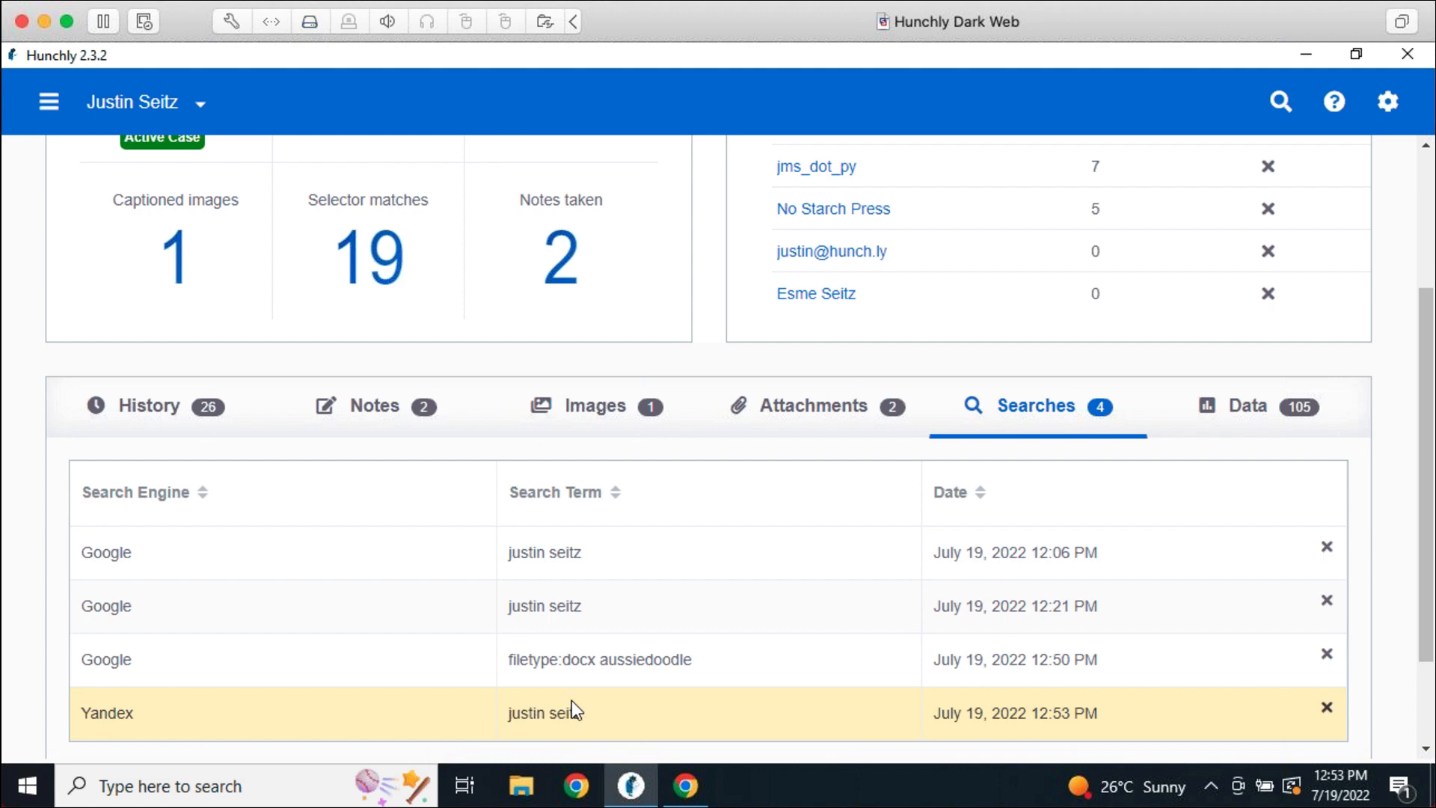
{"action": "left_click", "coordinate": [686, 786]}
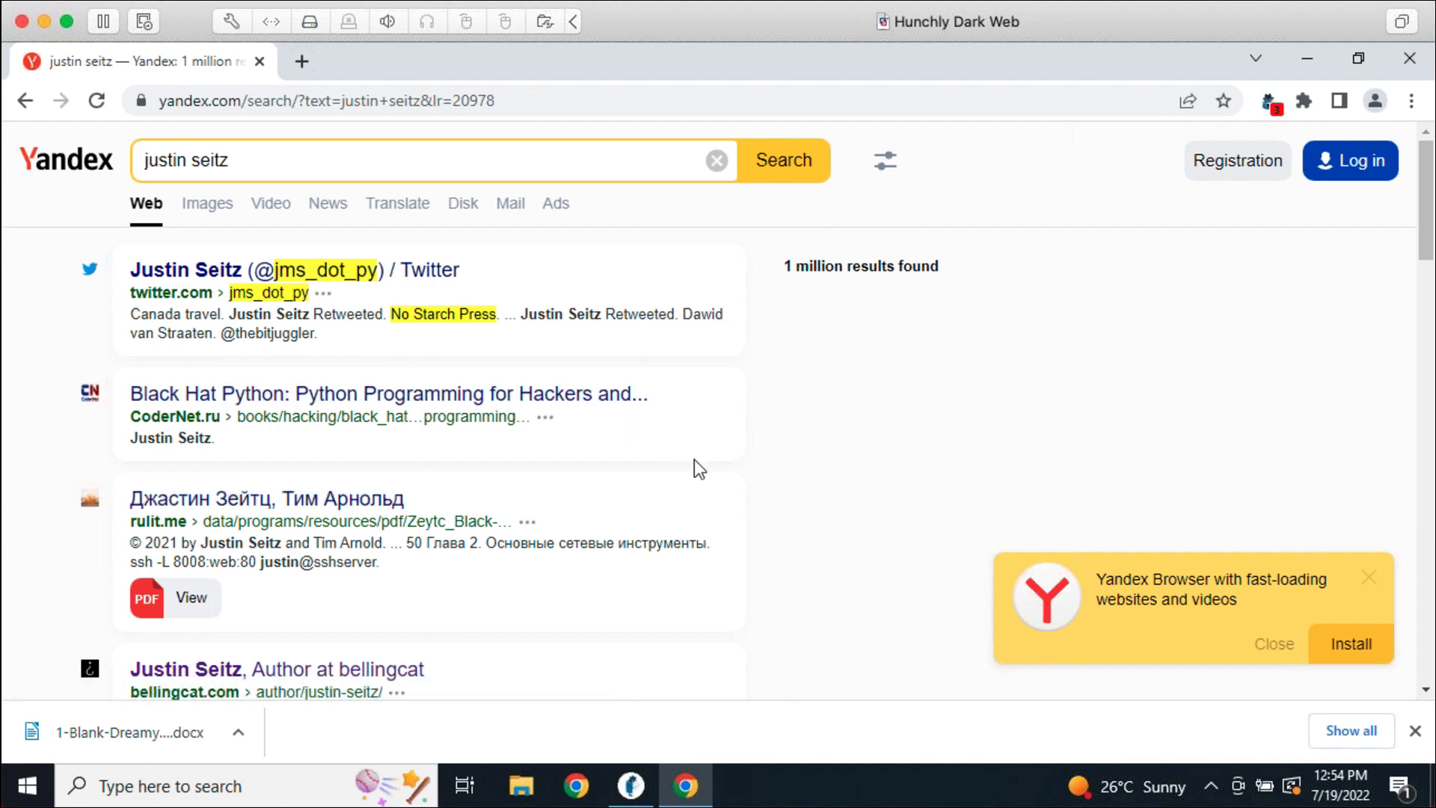
Skim the Yandex name results, then return to Hunchly's four logged searches
{"action": "scroll", "coordinate": [737, 569], "scroll_direction": "down", "scroll_amount": 3}
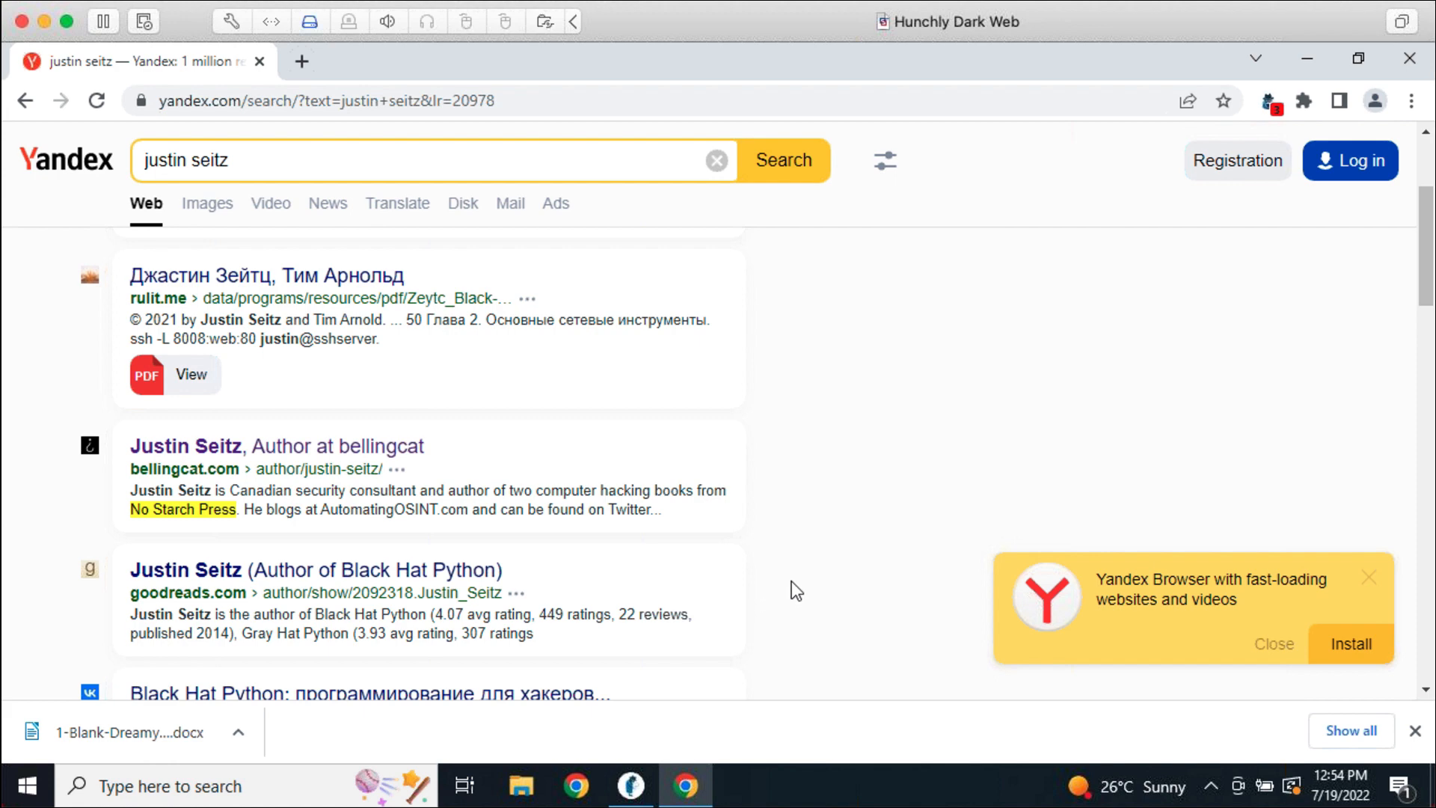
{"action": "scroll", "coordinate": [795, 591], "scroll_direction": "up", "scroll_amount": 3}
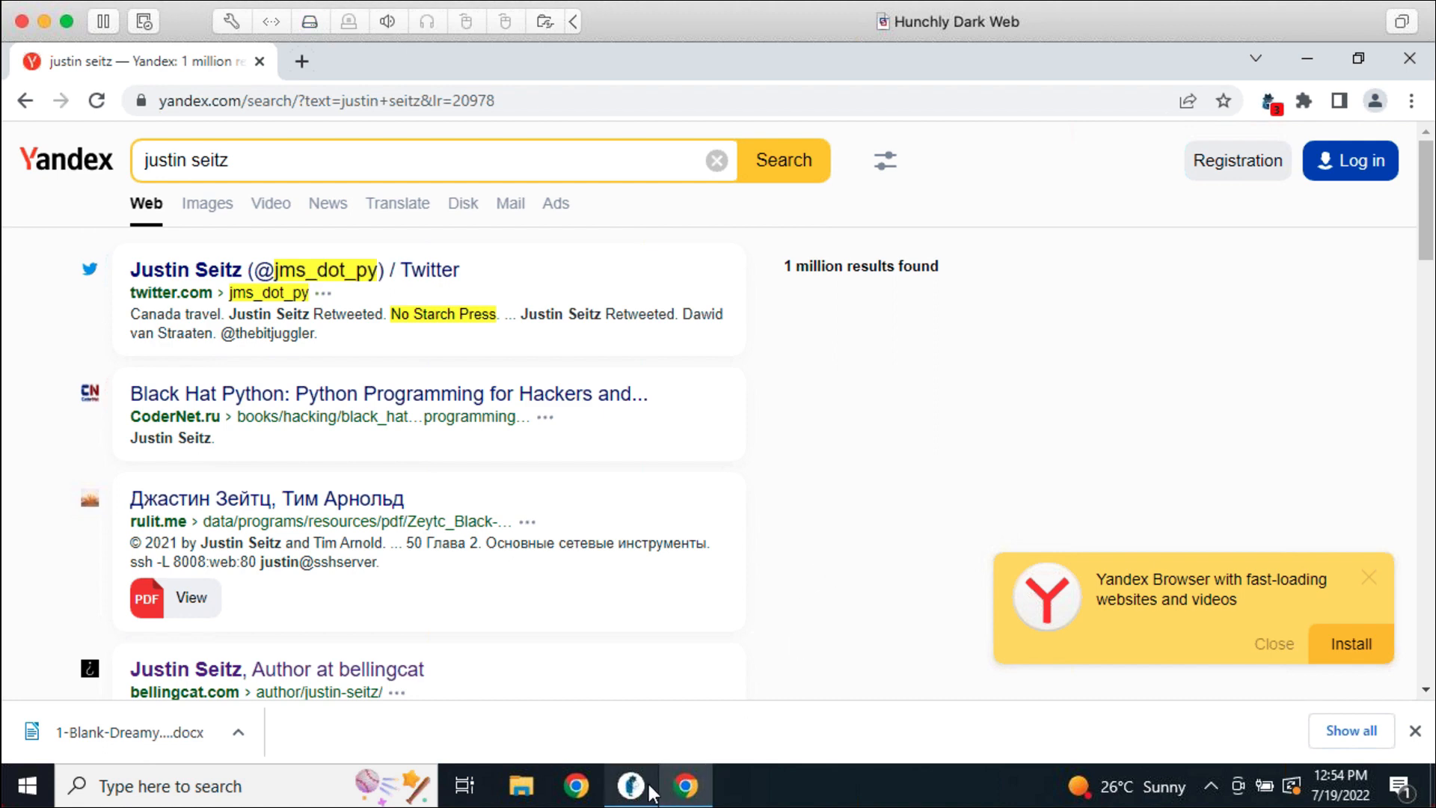
{"action": "mouse_move", "coordinate": [649, 792]}
{"action": "left_click", "coordinate": [645, 760]}
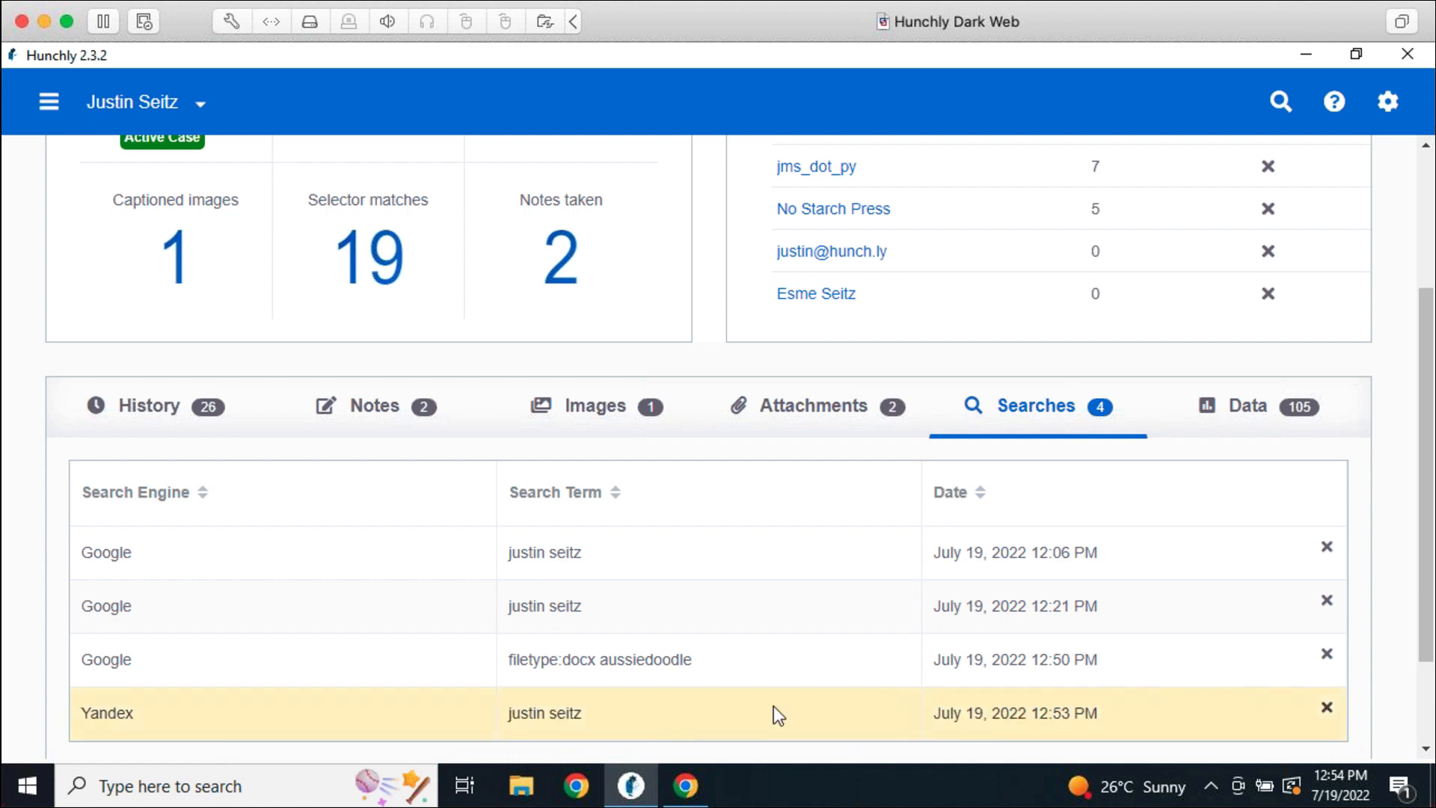
Delete the earliest Google search, confirm, and show the case's extracted Data categories
{"action": "left_click", "coordinate": [1327, 549]}
{"action": "left_click", "coordinate": [915, 454]}
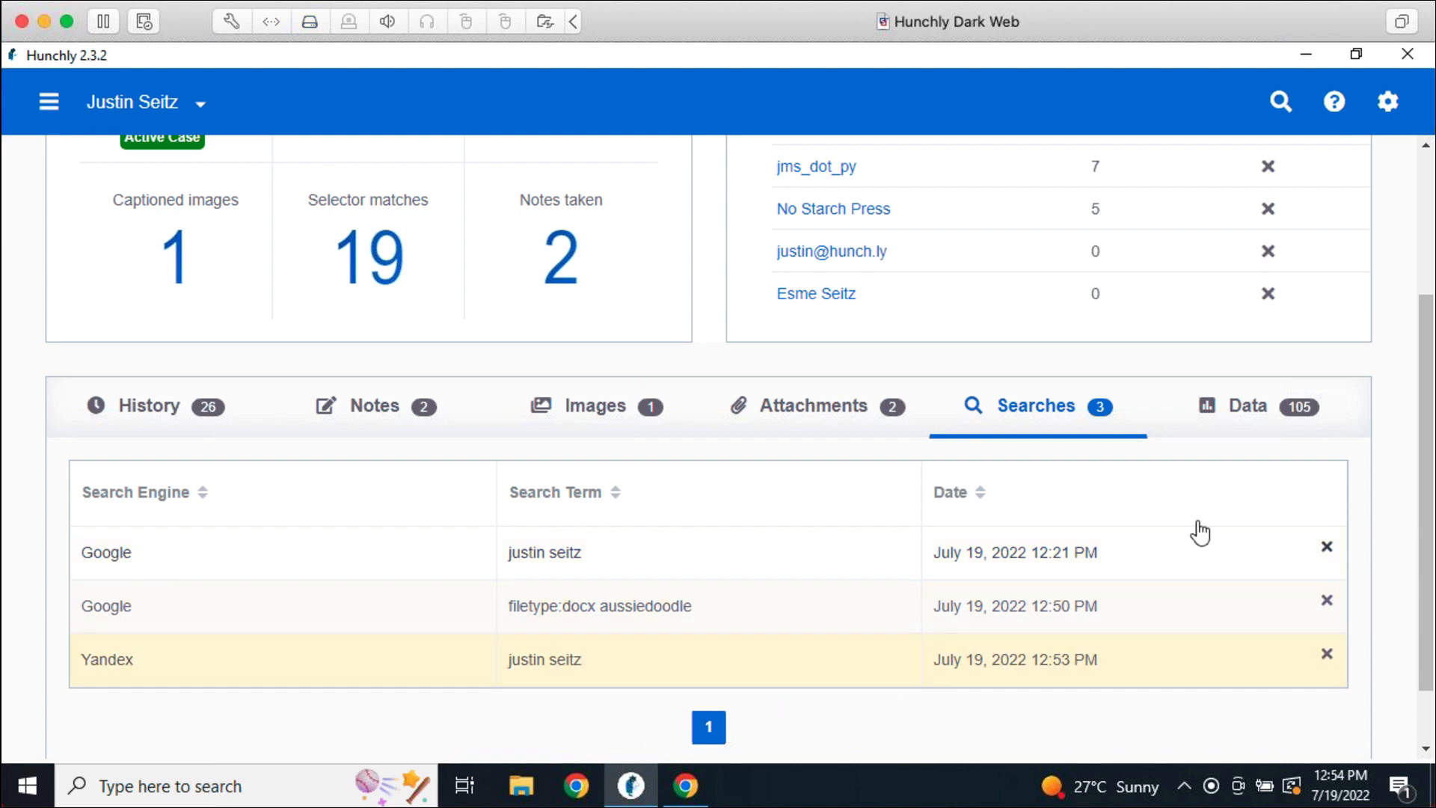
{"action": "left_click", "coordinate": [1255, 414]}
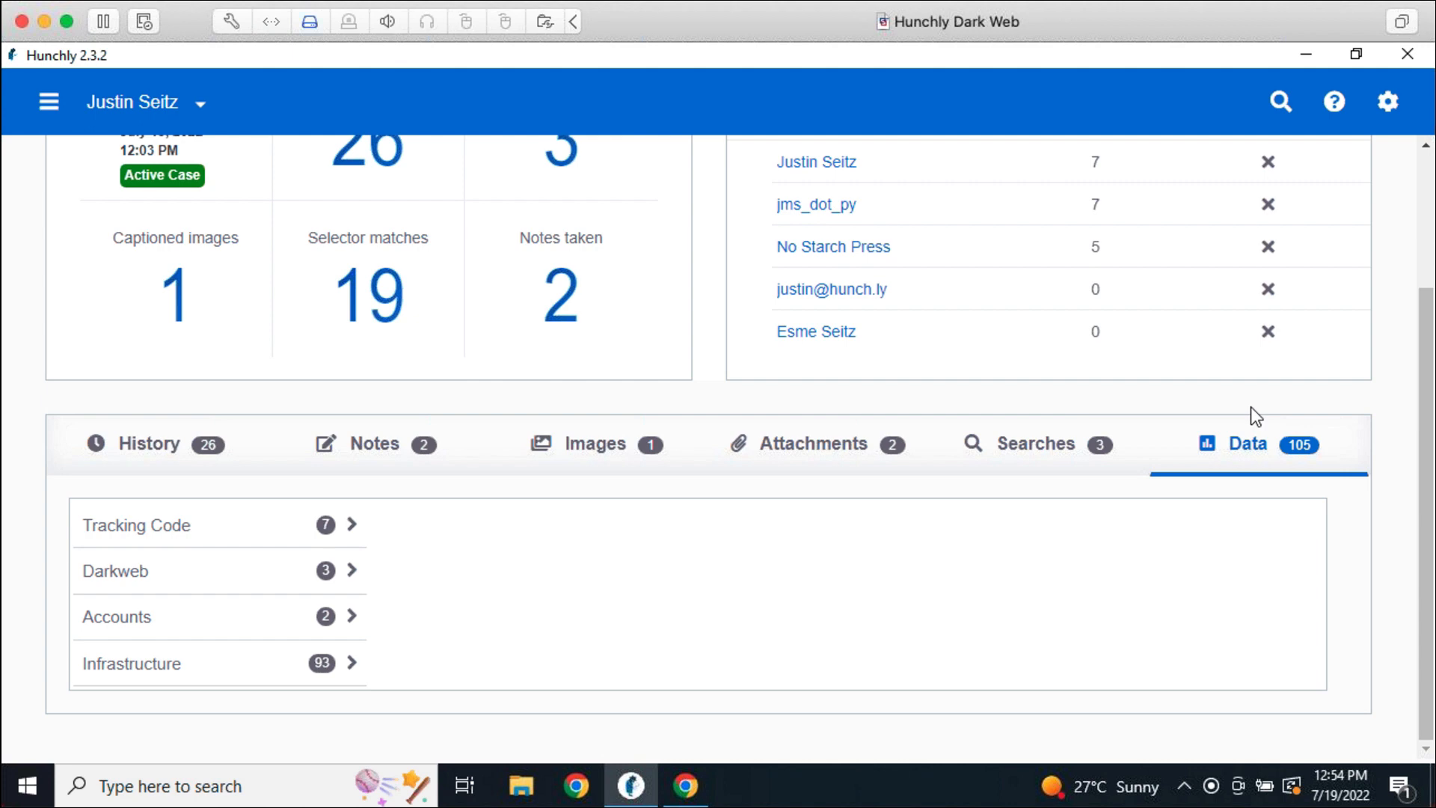
Browse Tracking Code Google Analytics IDs UA-85298511-2 and UA-52456075-1 and their pages
{"action": "left_click", "coordinate": [291, 534]}
{"action": "left_click", "coordinate": [545, 539]}
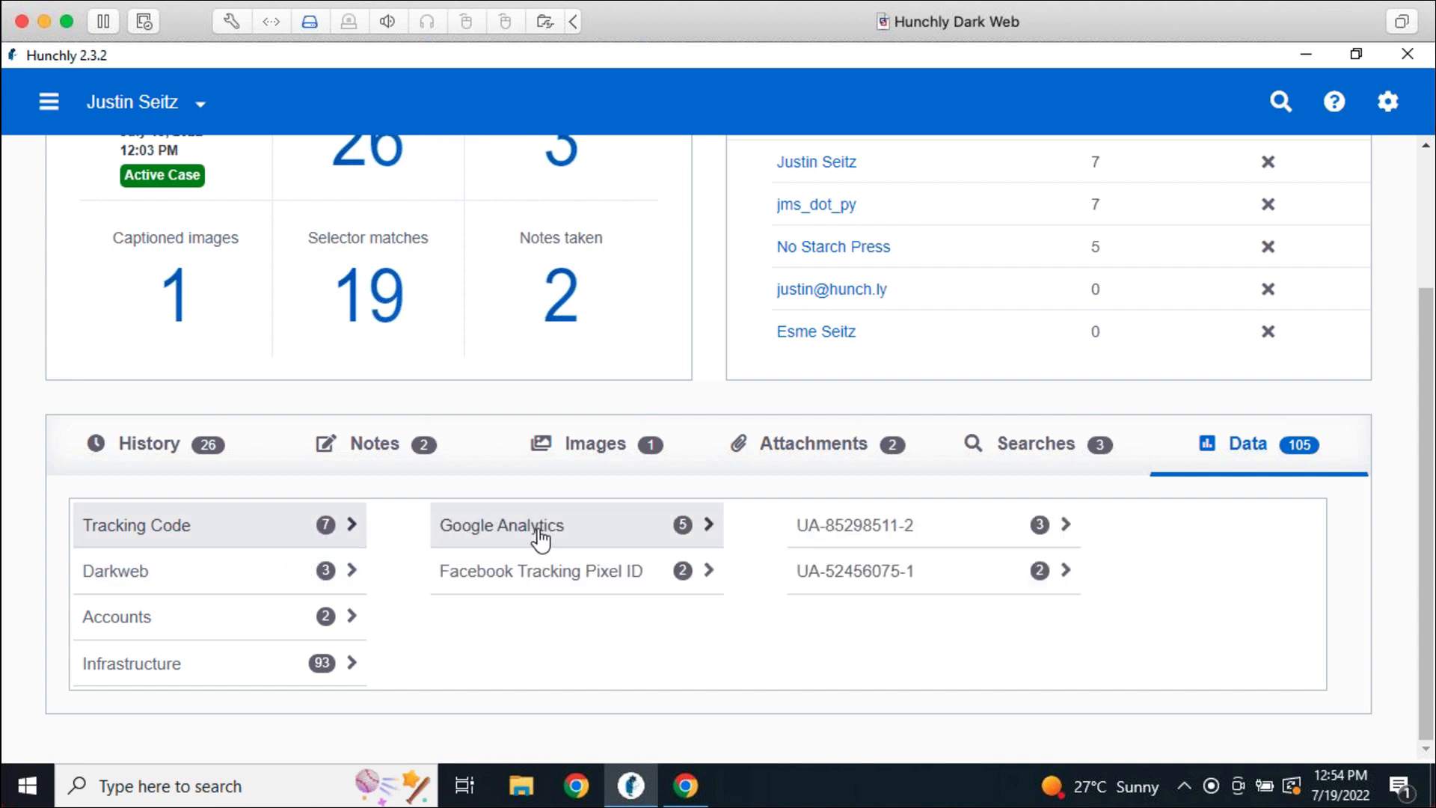
{"action": "left_click", "coordinate": [871, 538]}
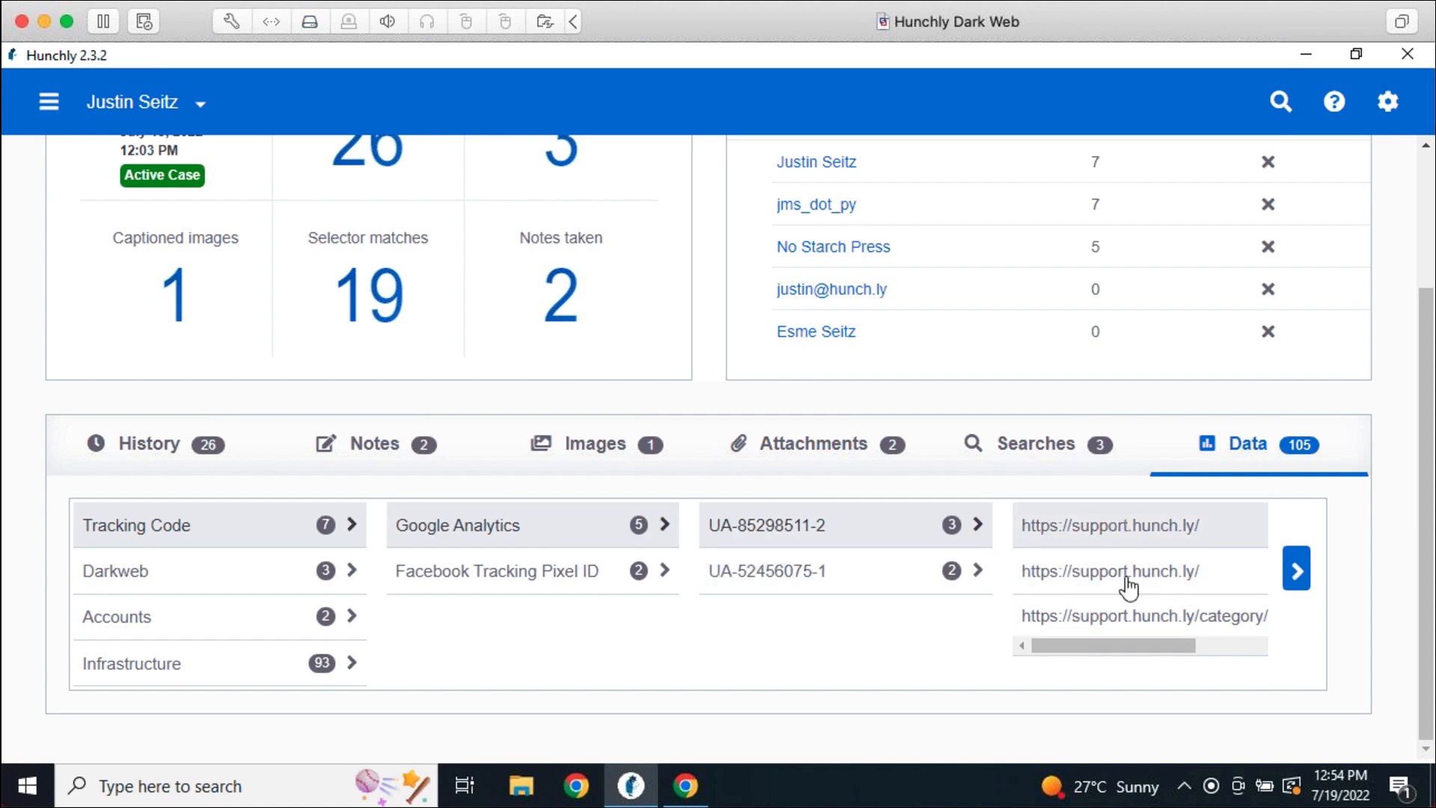
{"action": "left_click", "coordinate": [757, 590]}
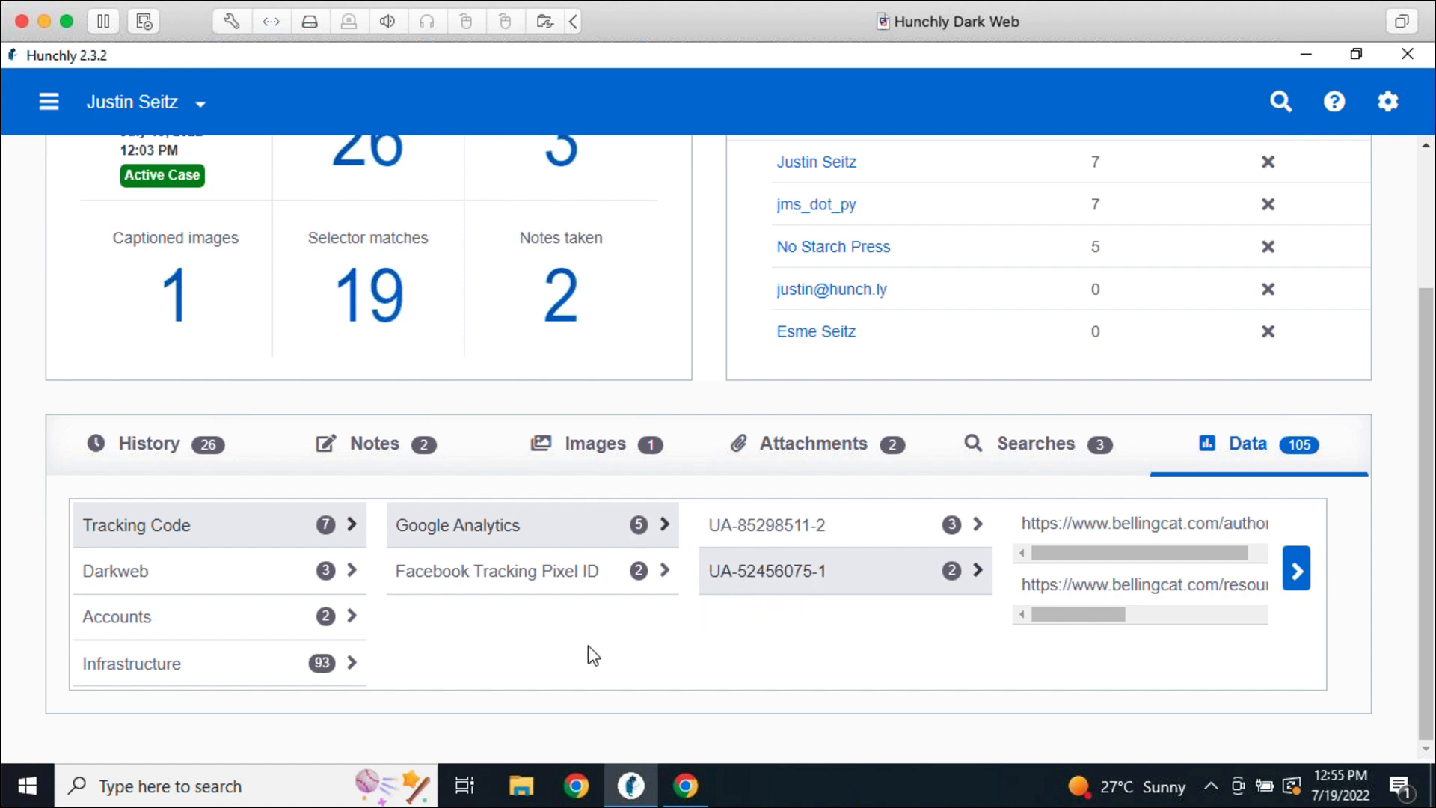
Check Darkweb onion addresses, then filter history by an extracted Accounts e-mail address
{"action": "left_click", "coordinate": [317, 587]}
{"action": "left_click", "coordinate": [581, 537]}
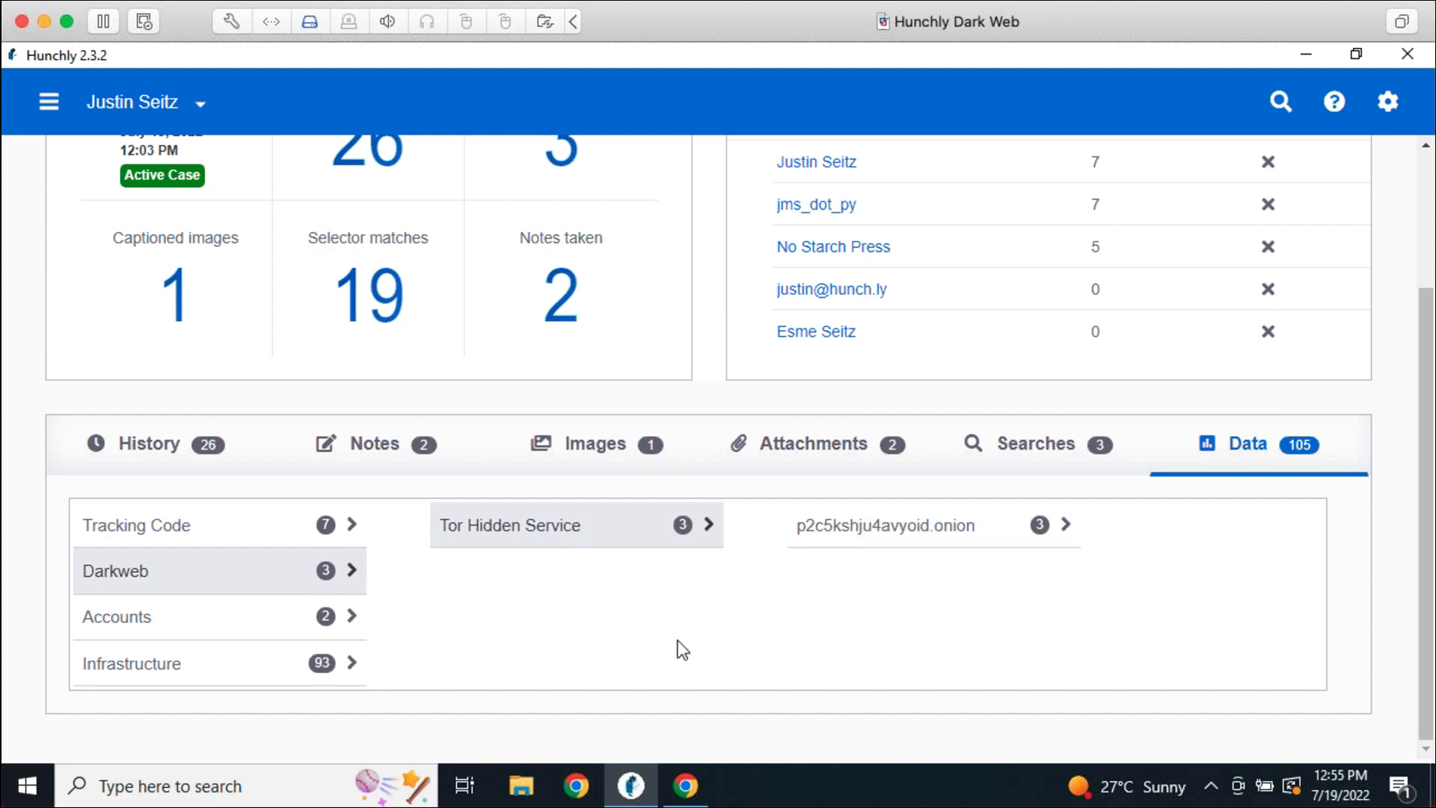
{"action": "left_click", "coordinate": [278, 634]}
{"action": "left_click", "coordinate": [593, 542]}
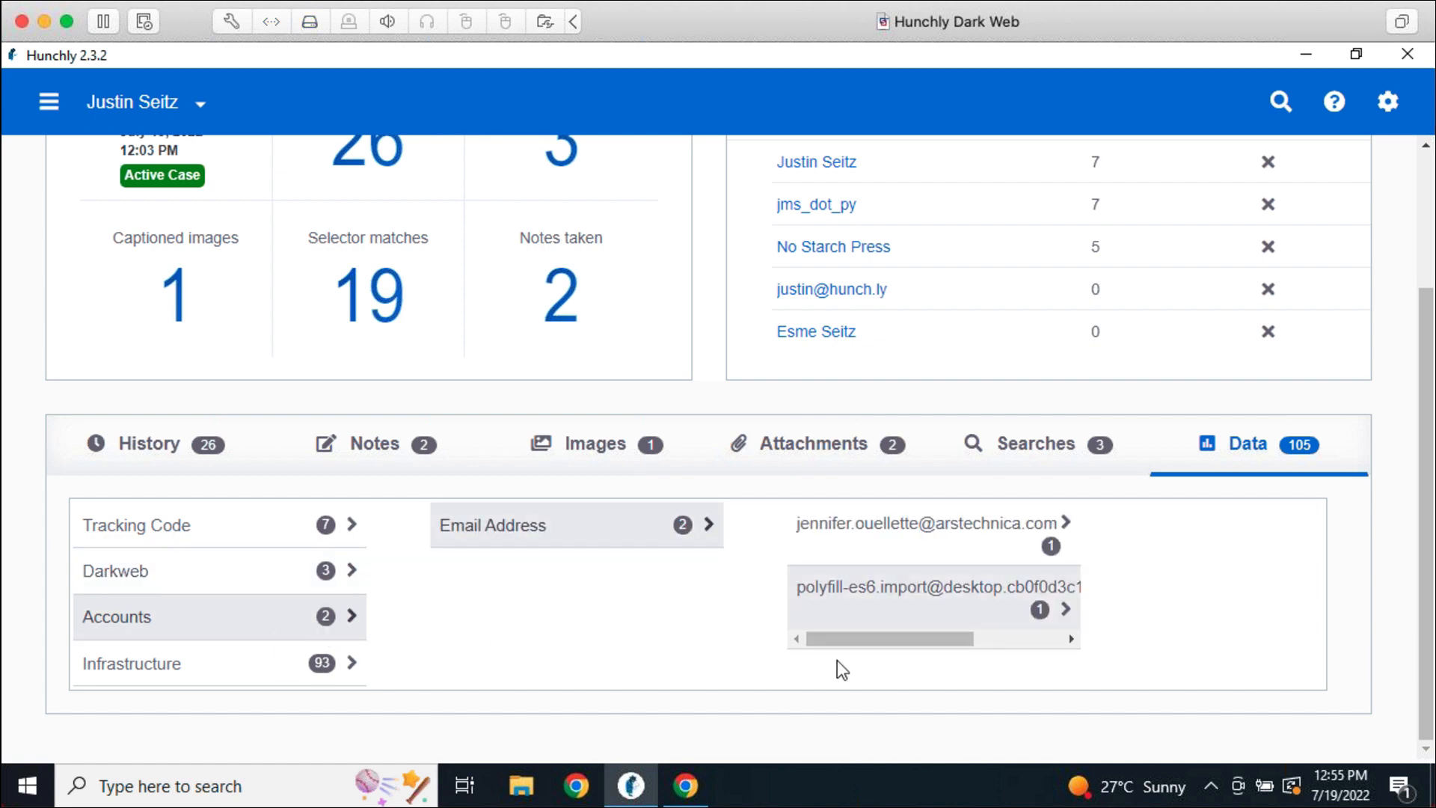
{"action": "left_click", "coordinate": [840, 535]}
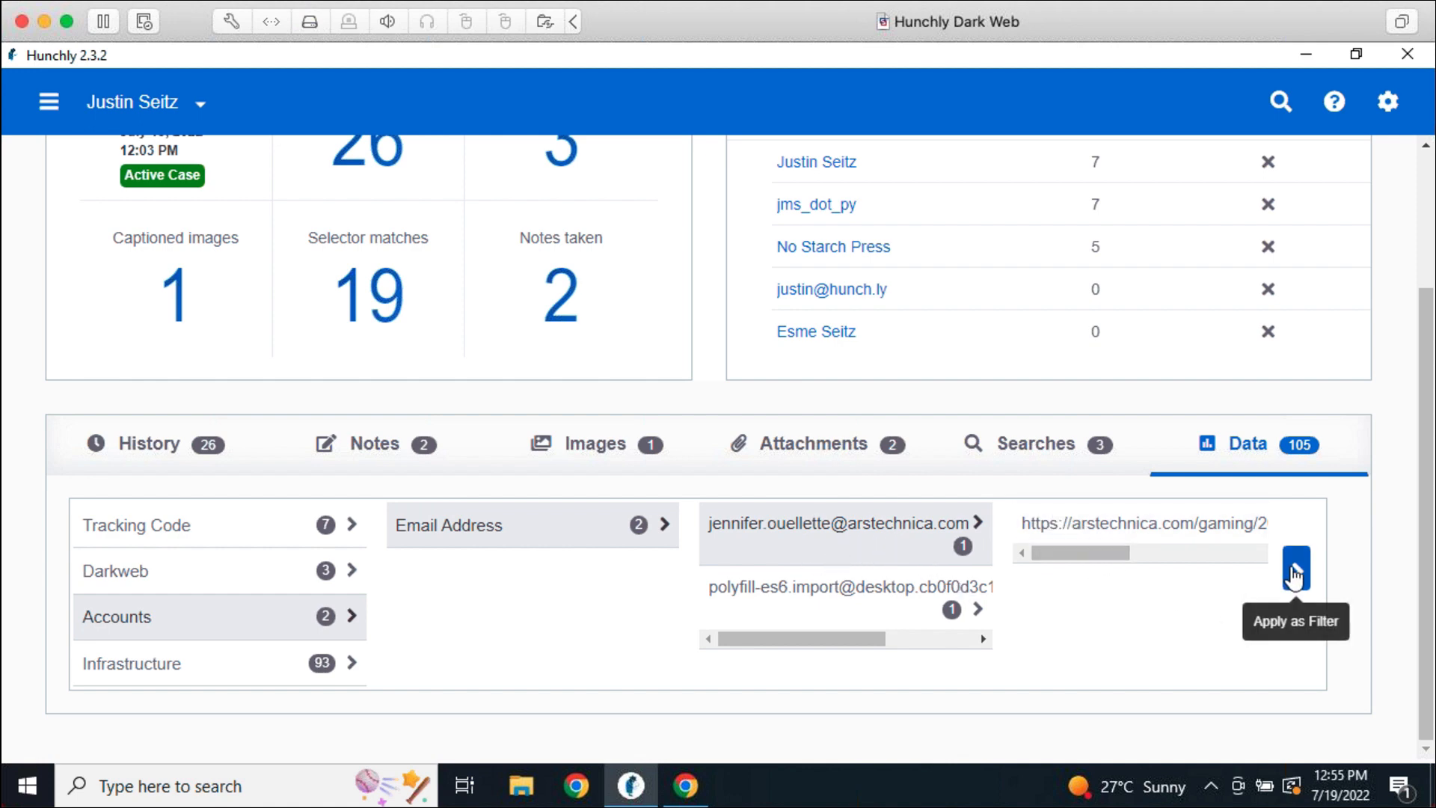
{"action": "left_click", "coordinate": [1296, 570]}
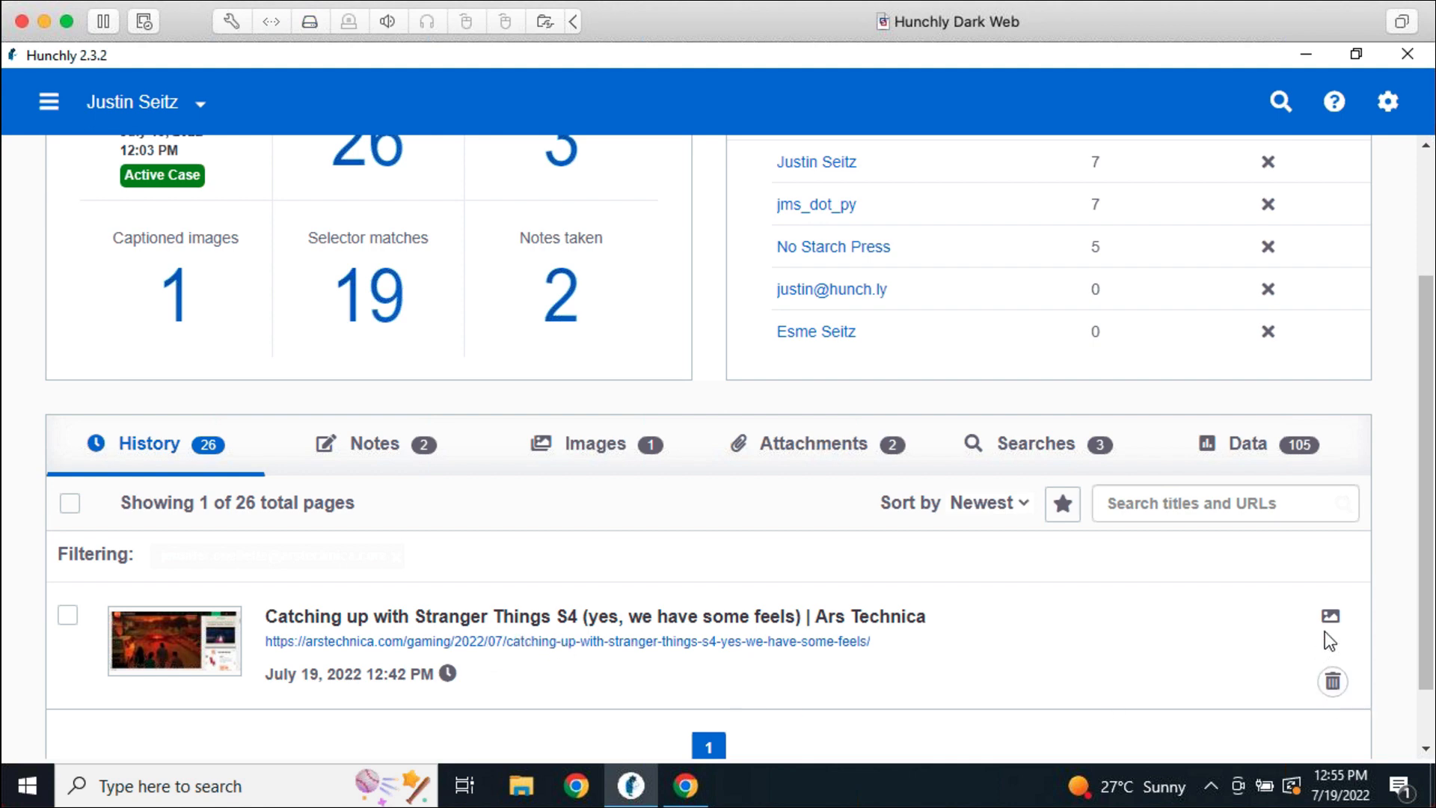
Go back to Data, expand Tracking Code, and scroll up to the dashboard summary
{"action": "left_click", "coordinate": [1256, 449]}
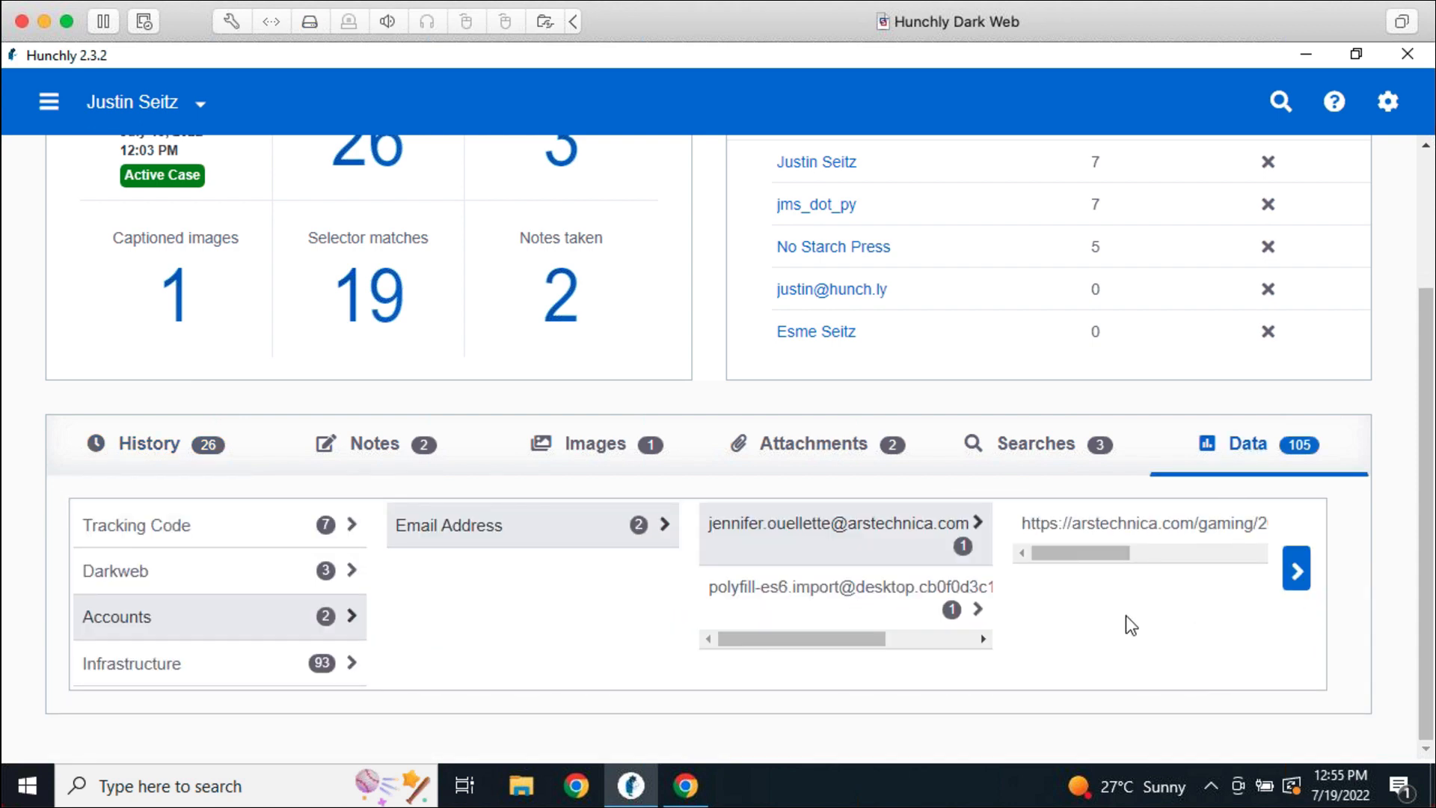
{"action": "left_click", "coordinate": [255, 544]}
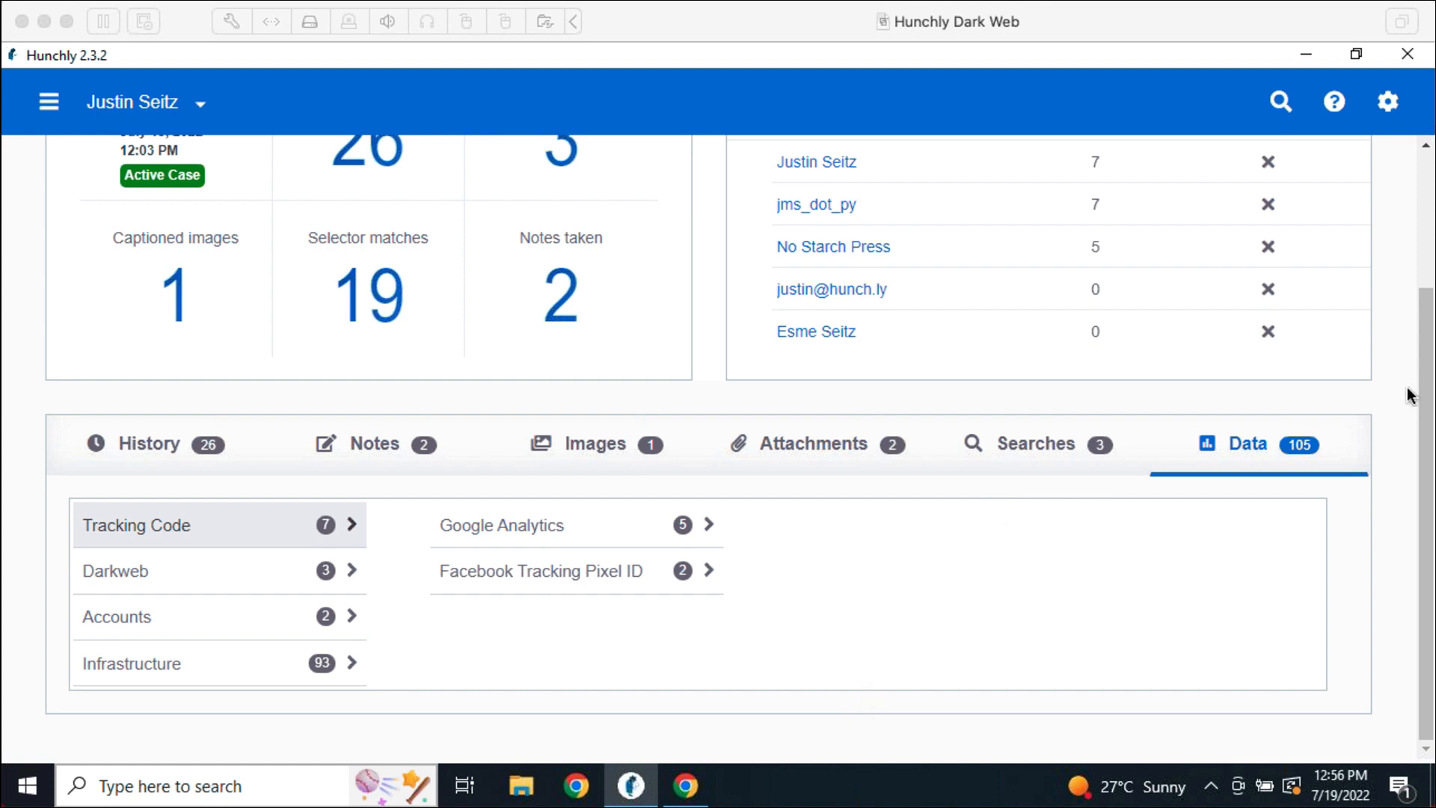
{"action": "scroll", "coordinate": [1391, 433], "scroll_direction": "up", "scroll_amount": 3}
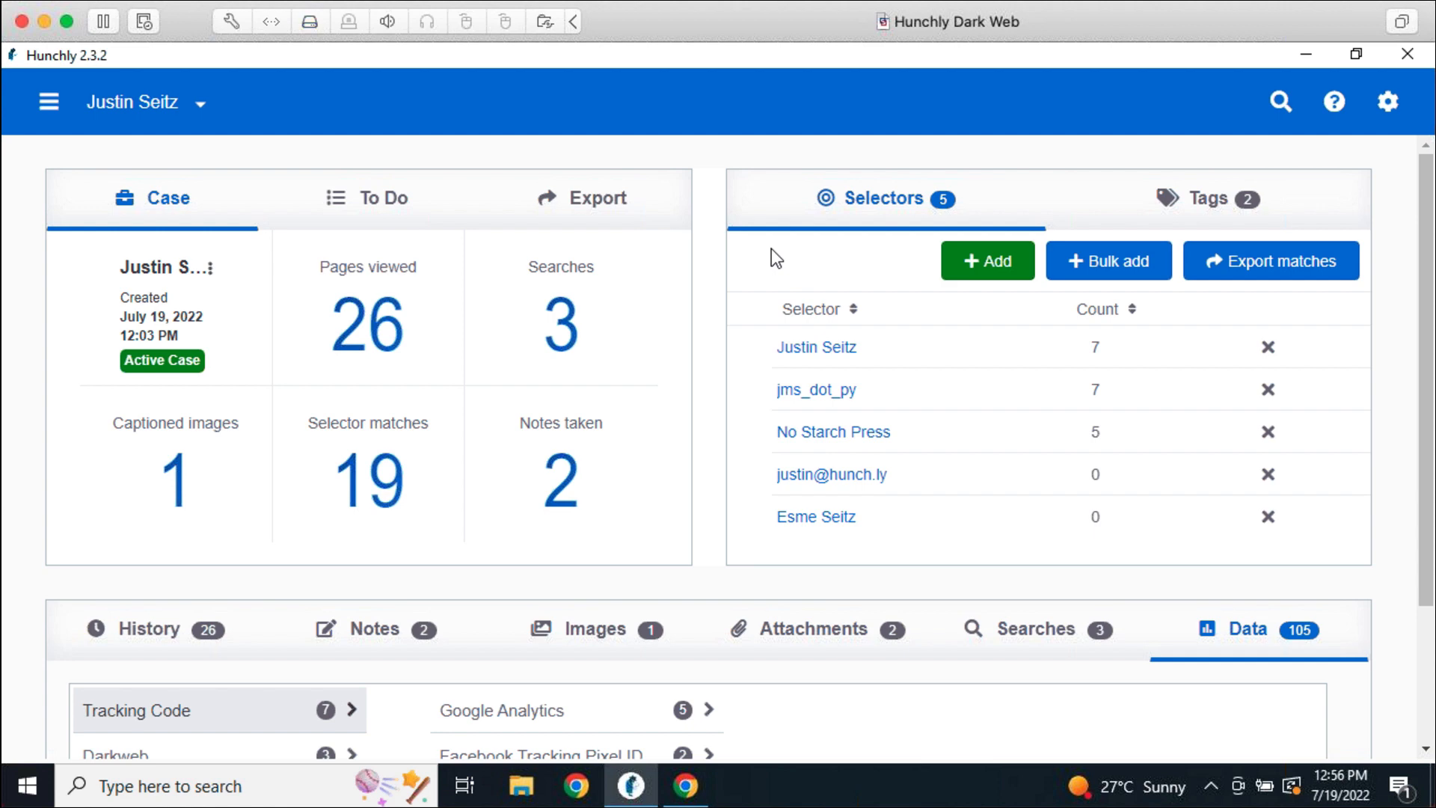
Tick All extracted data as CSV in Custom export, then close the dialog unexported
{"action": "left_click", "coordinate": [608, 211]}
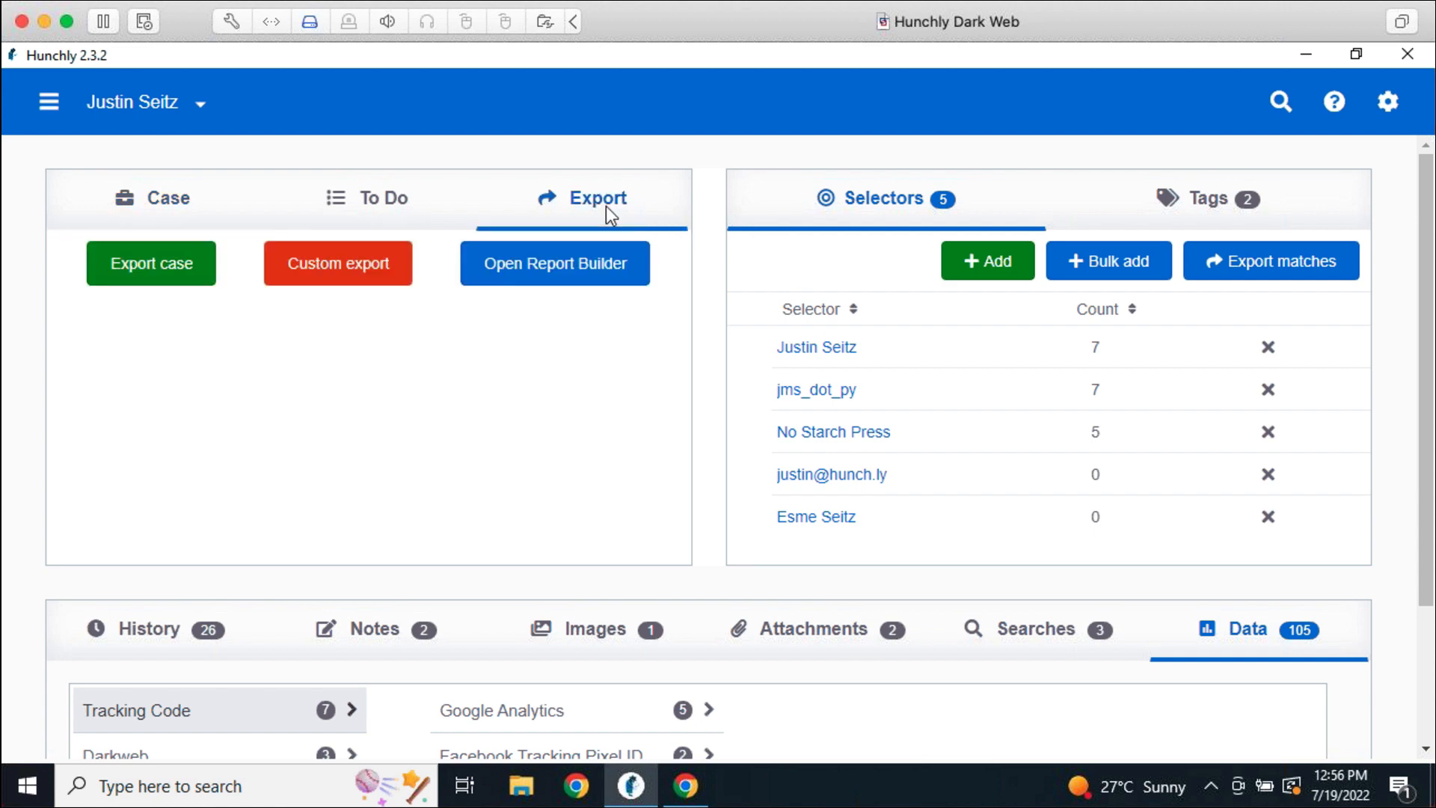
{"action": "left_click", "coordinate": [352, 263]}
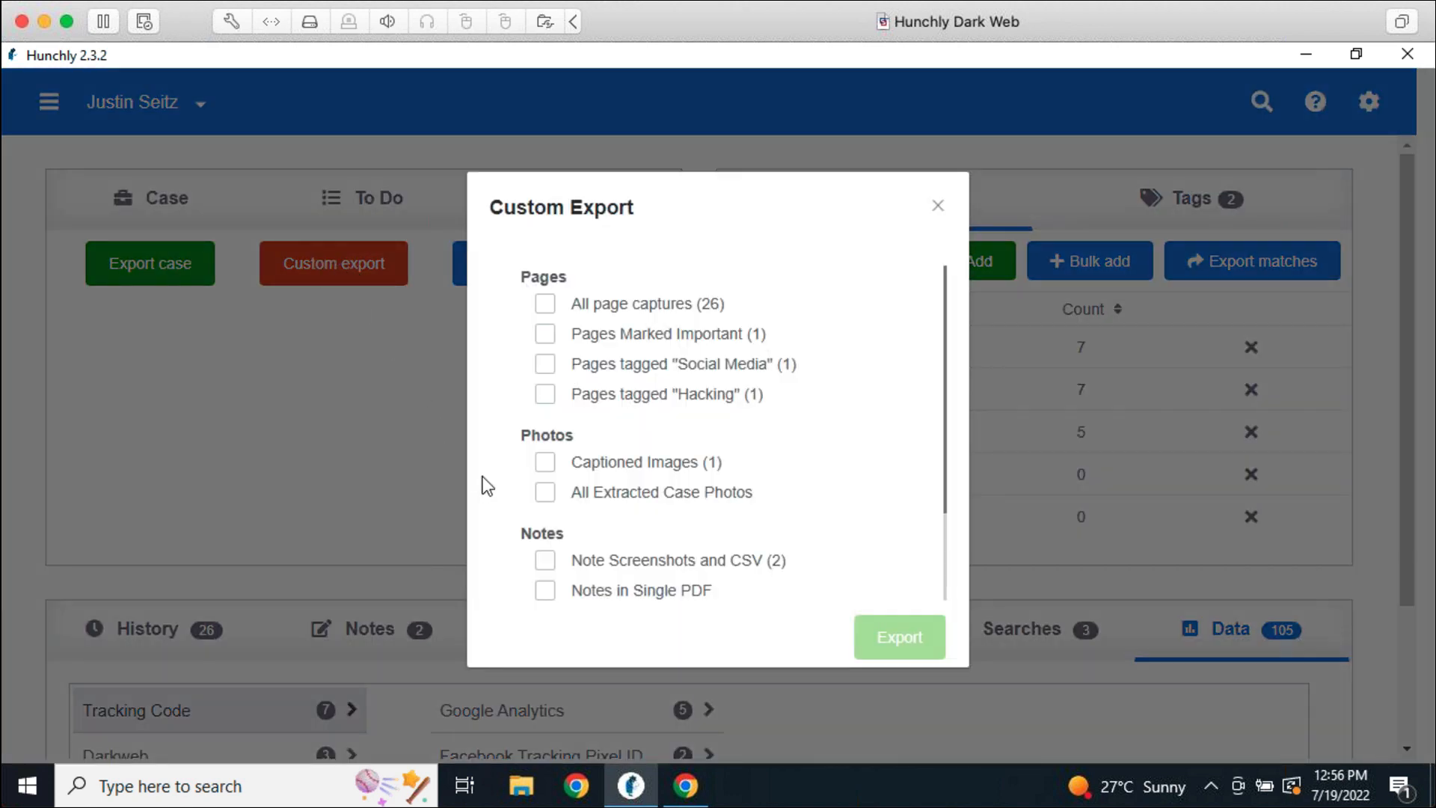
{"action": "scroll", "coordinate": [516, 507], "scroll_direction": "down", "scroll_amount": 2}
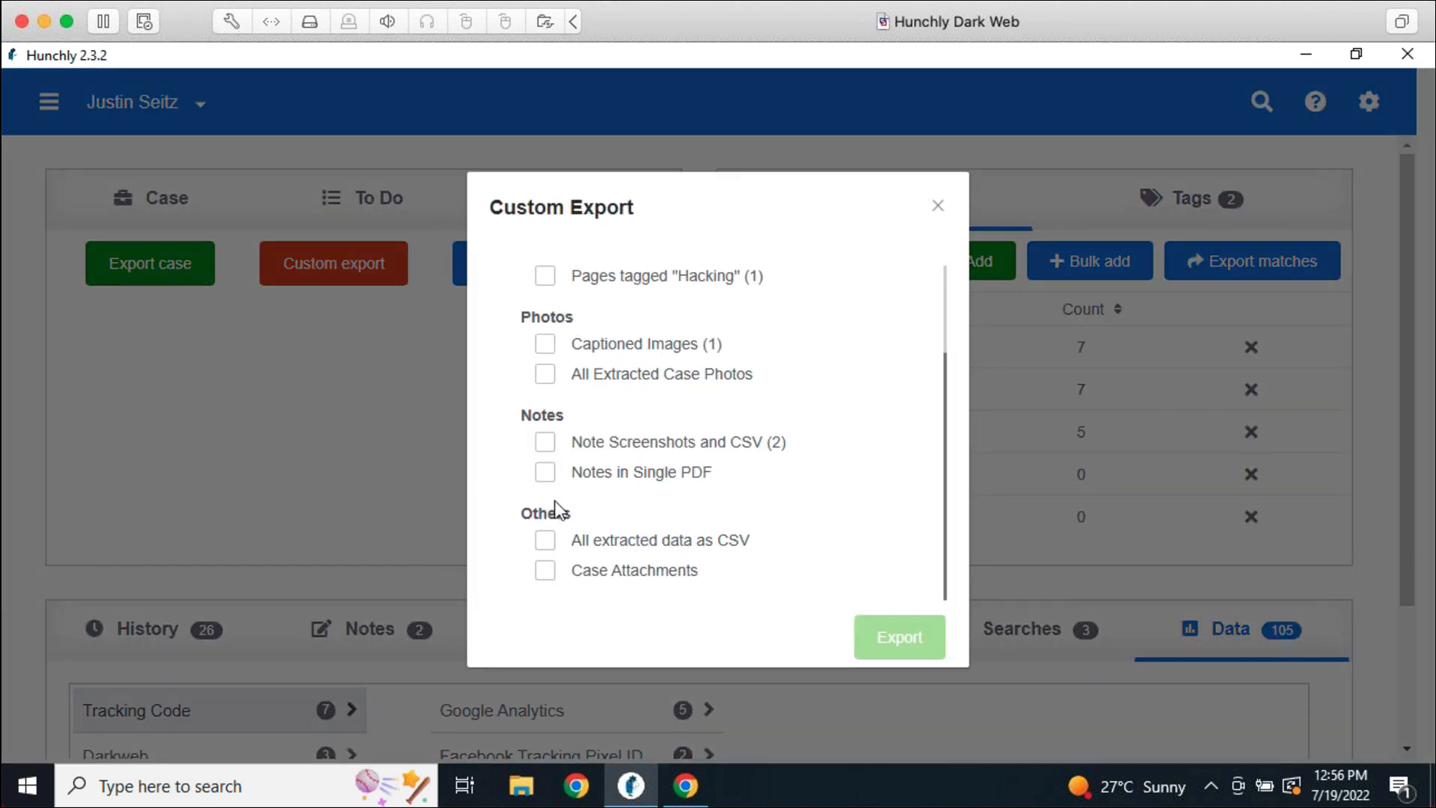
{"action": "left_click", "coordinate": [546, 540]}
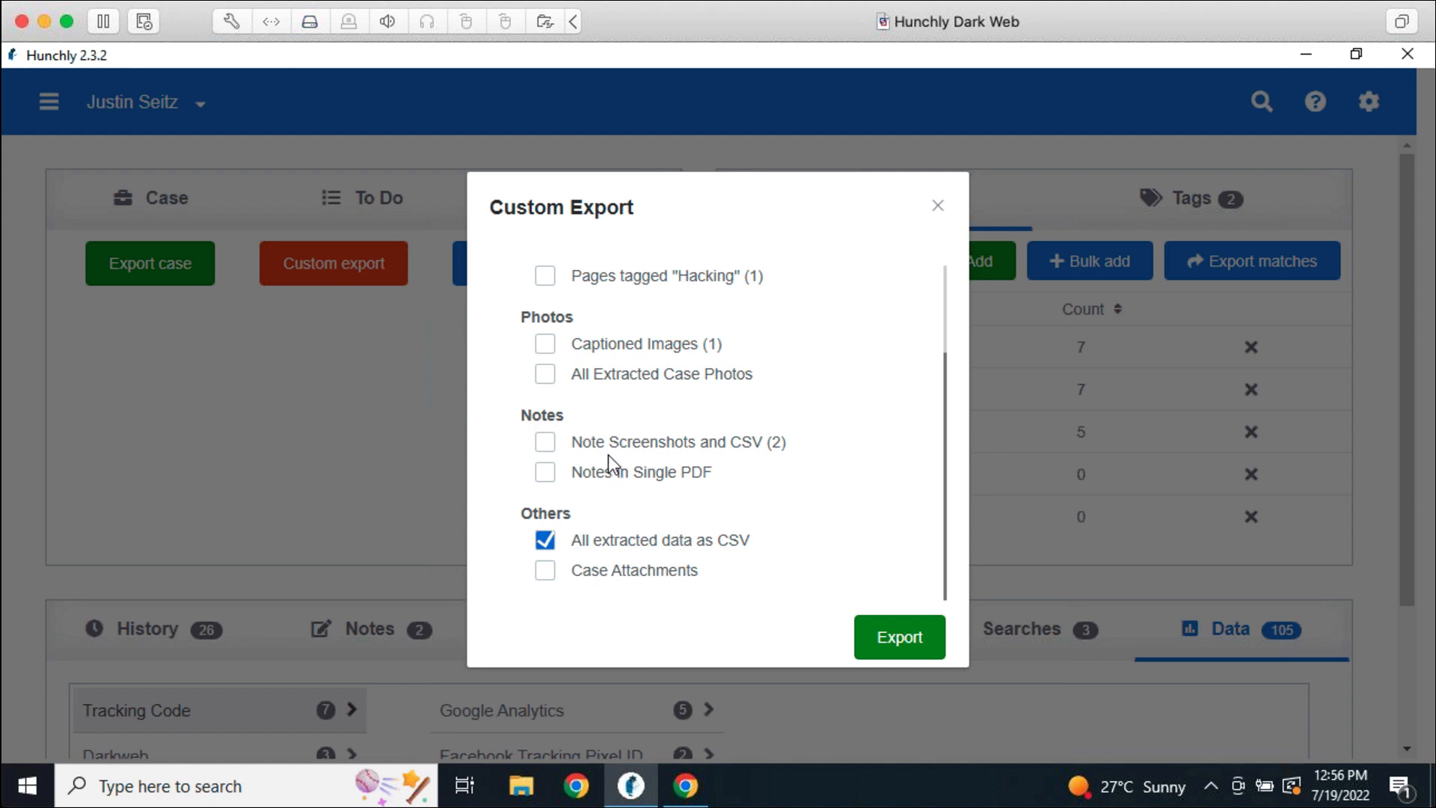
{"action": "left_click", "coordinate": [937, 207]}
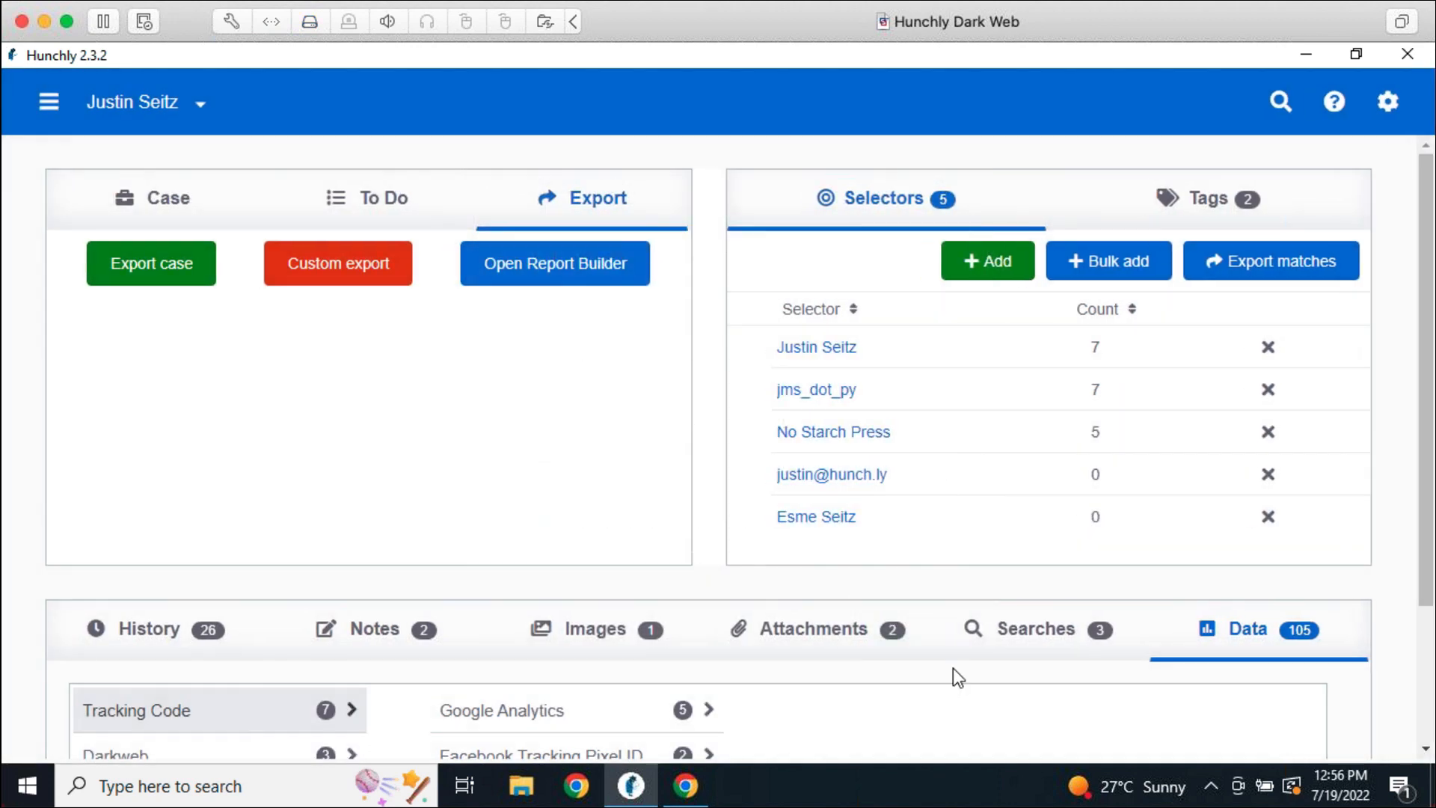
{"action": "scroll", "coordinate": [958, 668], "scroll_direction": "down", "scroll_amount": 3}
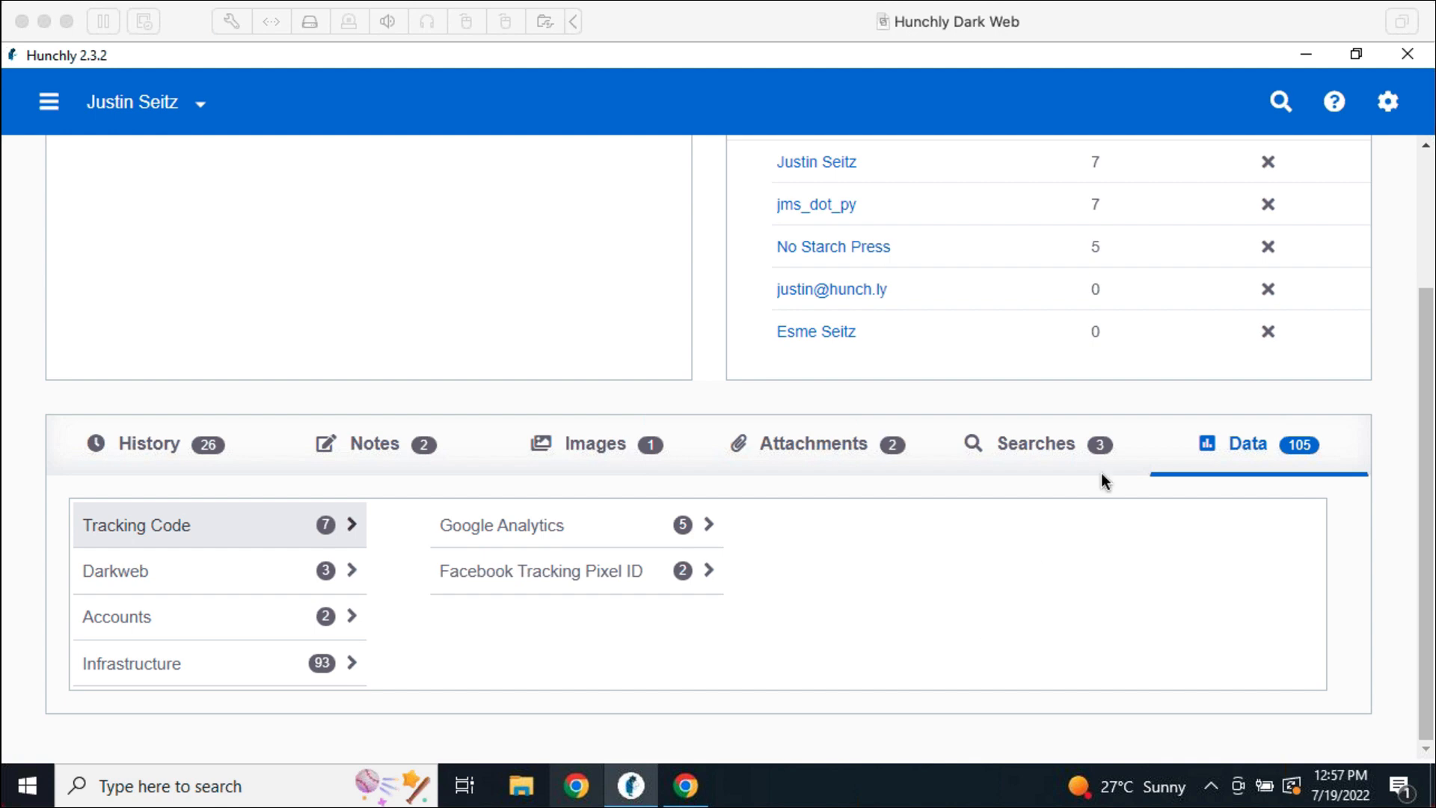
Show the remaining three logged searches and scroll up to the Export and Selectors panels
{"action": "left_click", "coordinate": [1038, 445]}
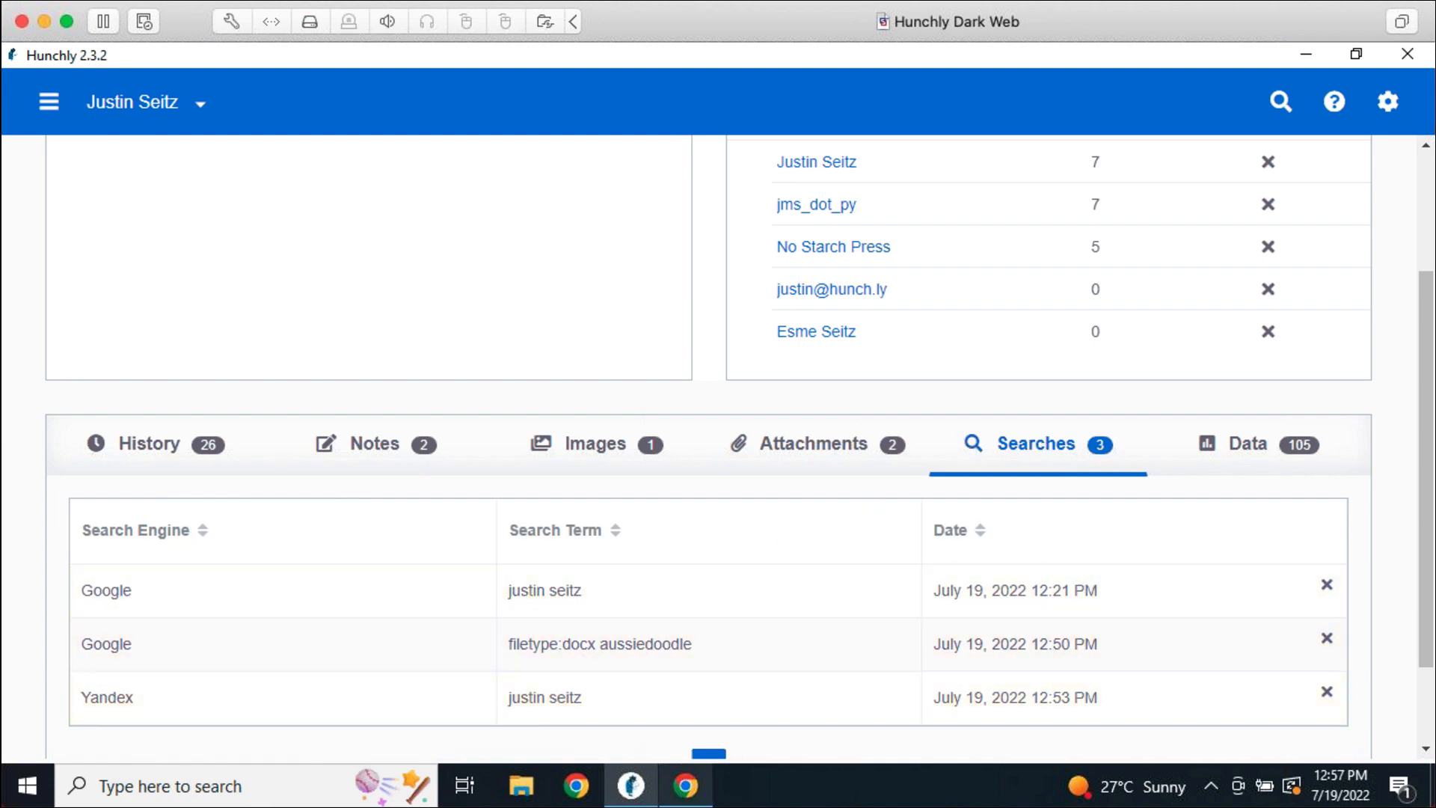
{"action": "mouse_move", "coordinate": [685, 785]}
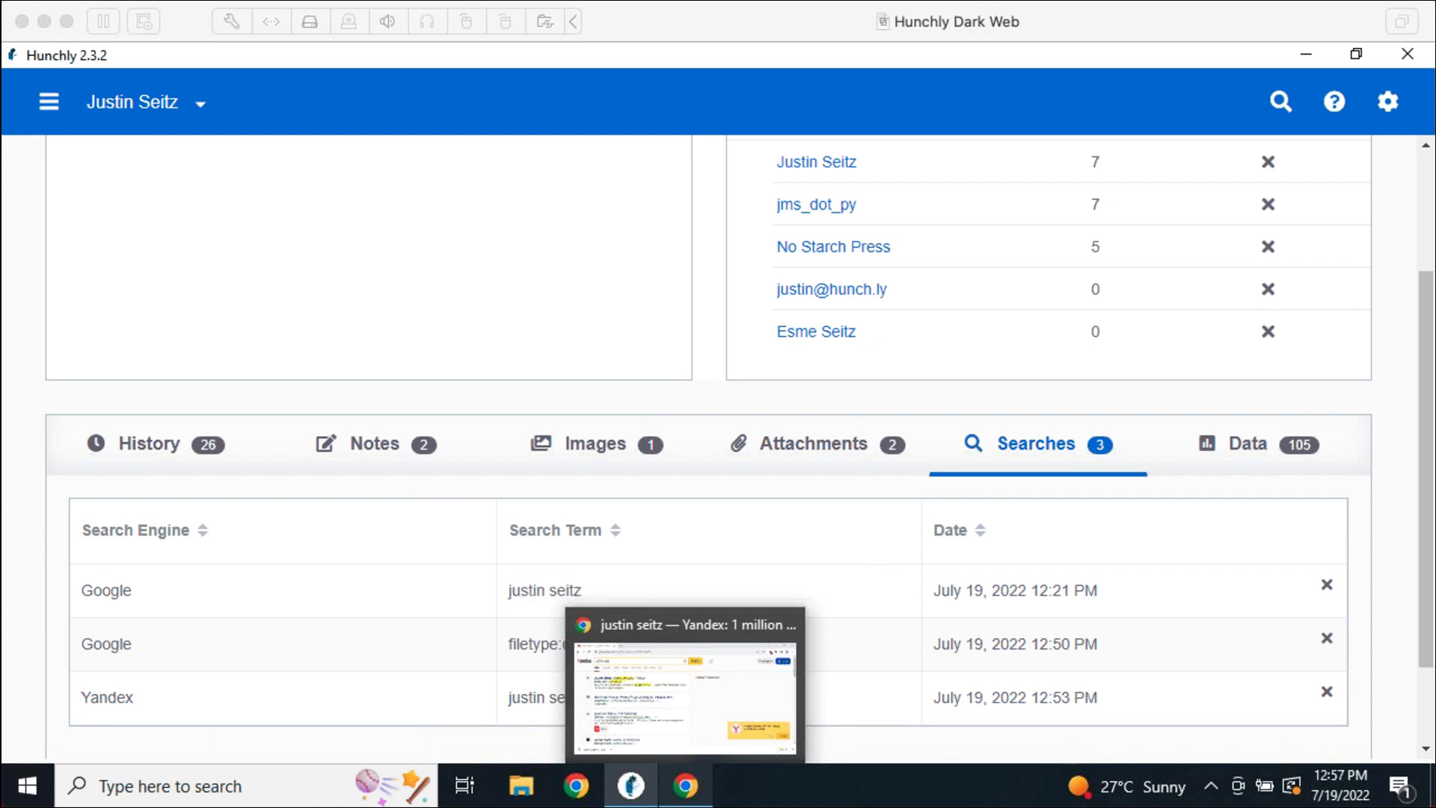
{"action": "left_click", "coordinate": [905, 392]}
{"action": "scroll", "coordinate": [1048, 419], "scroll_direction": "up", "scroll_amount": 3}
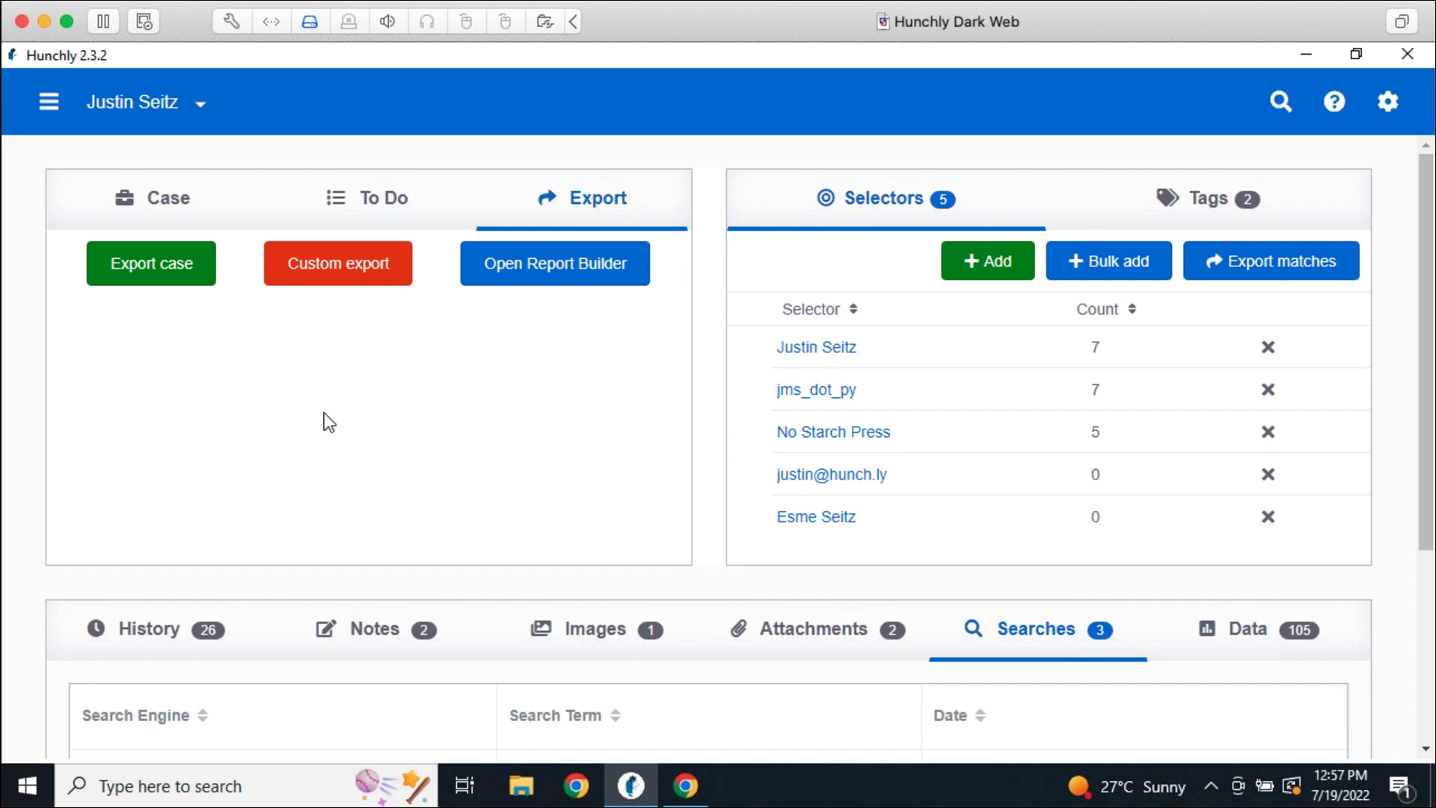
Export the entire case as a zip under its suggested name on the Desktop
{"action": "left_click", "coordinate": [178, 198]}
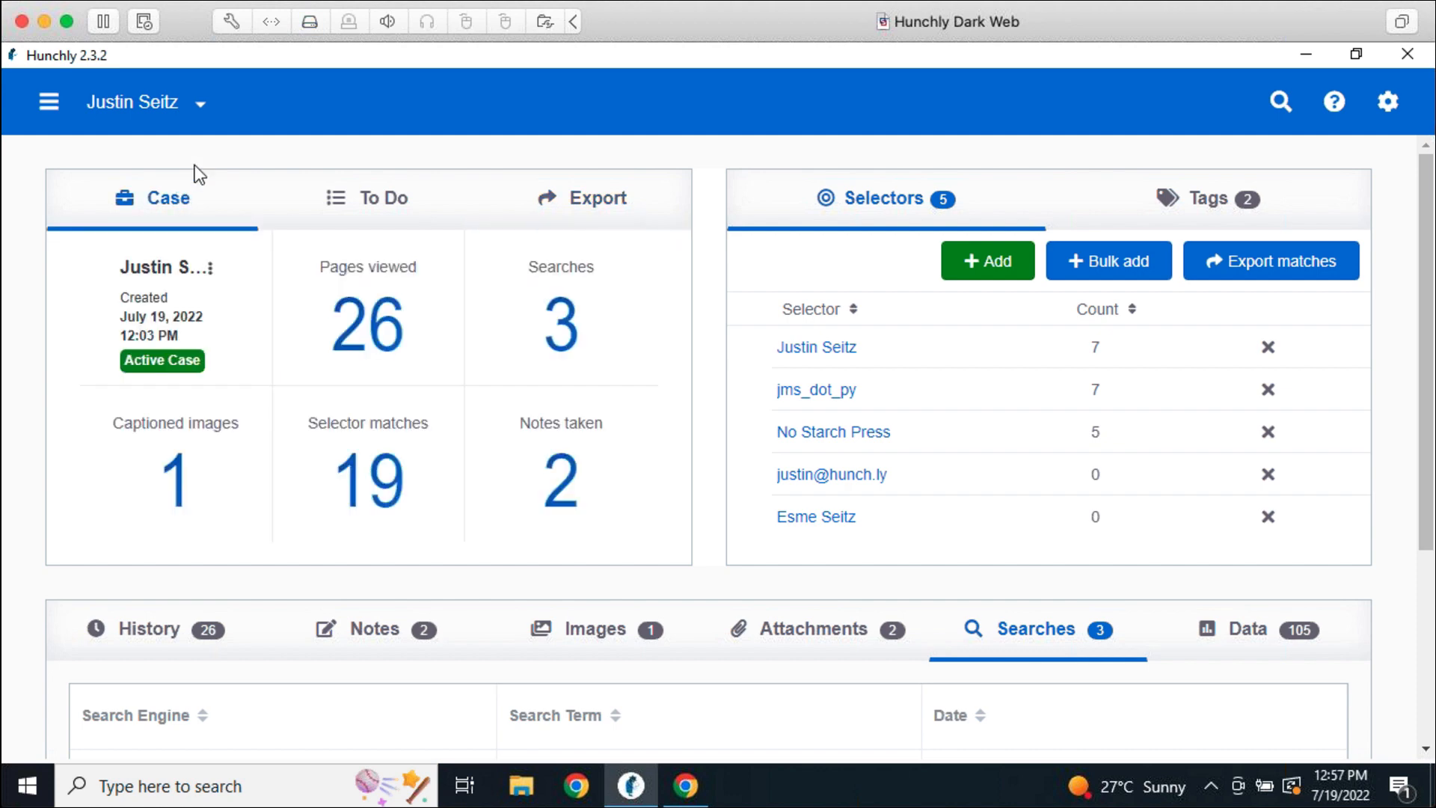
{"action": "left_click", "coordinate": [584, 208]}
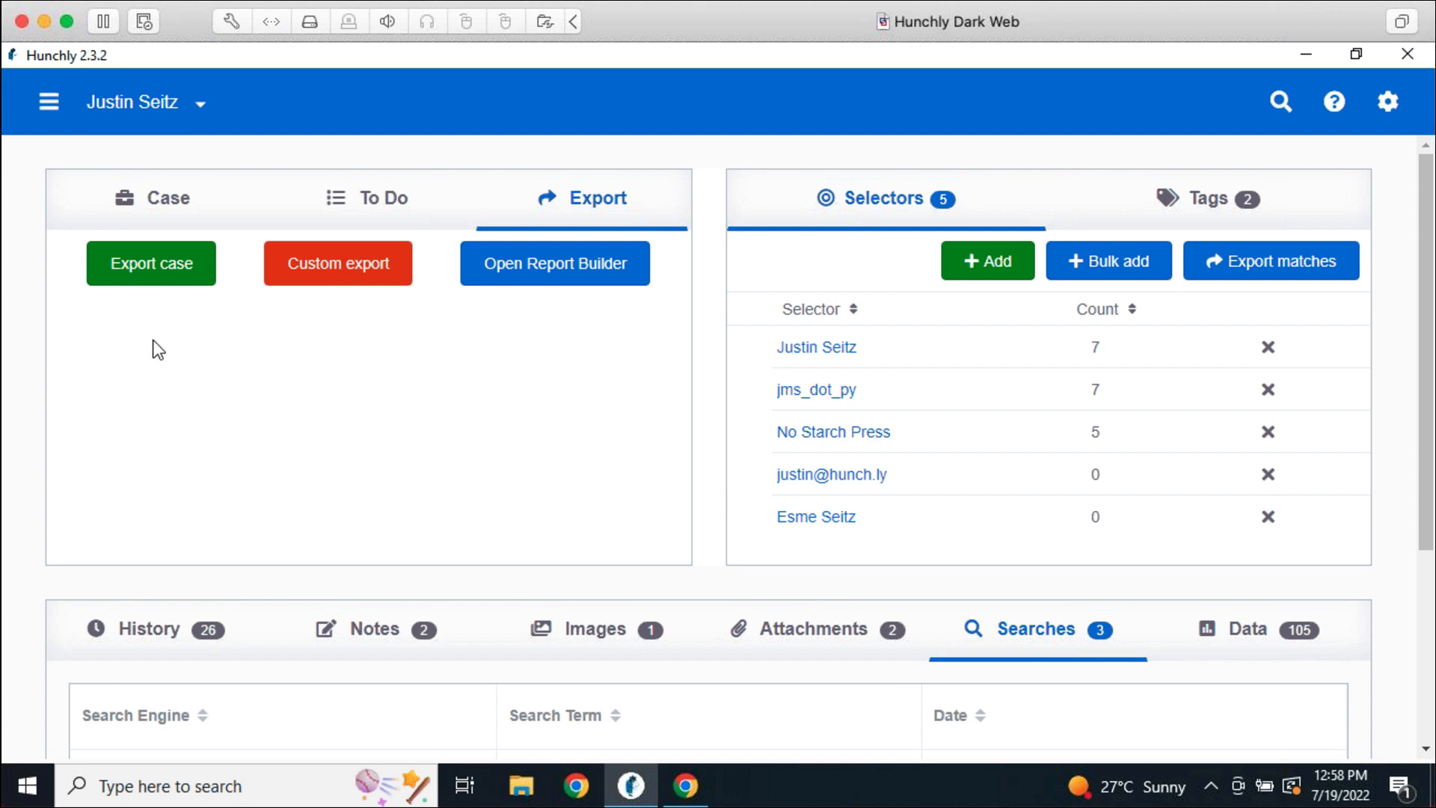
{"action": "left_click", "coordinate": [151, 277]}
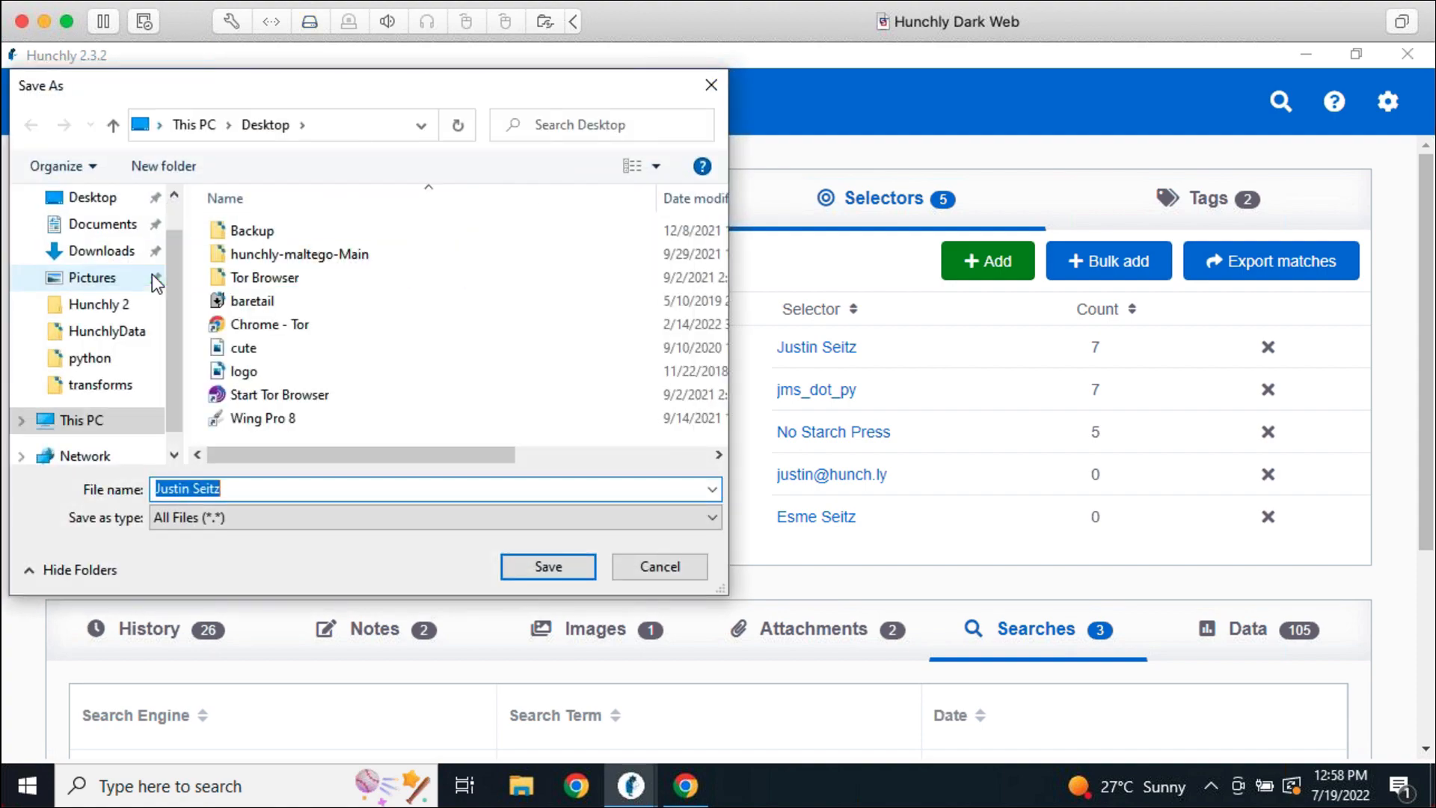
{"action": "key", "text": "Escape"}
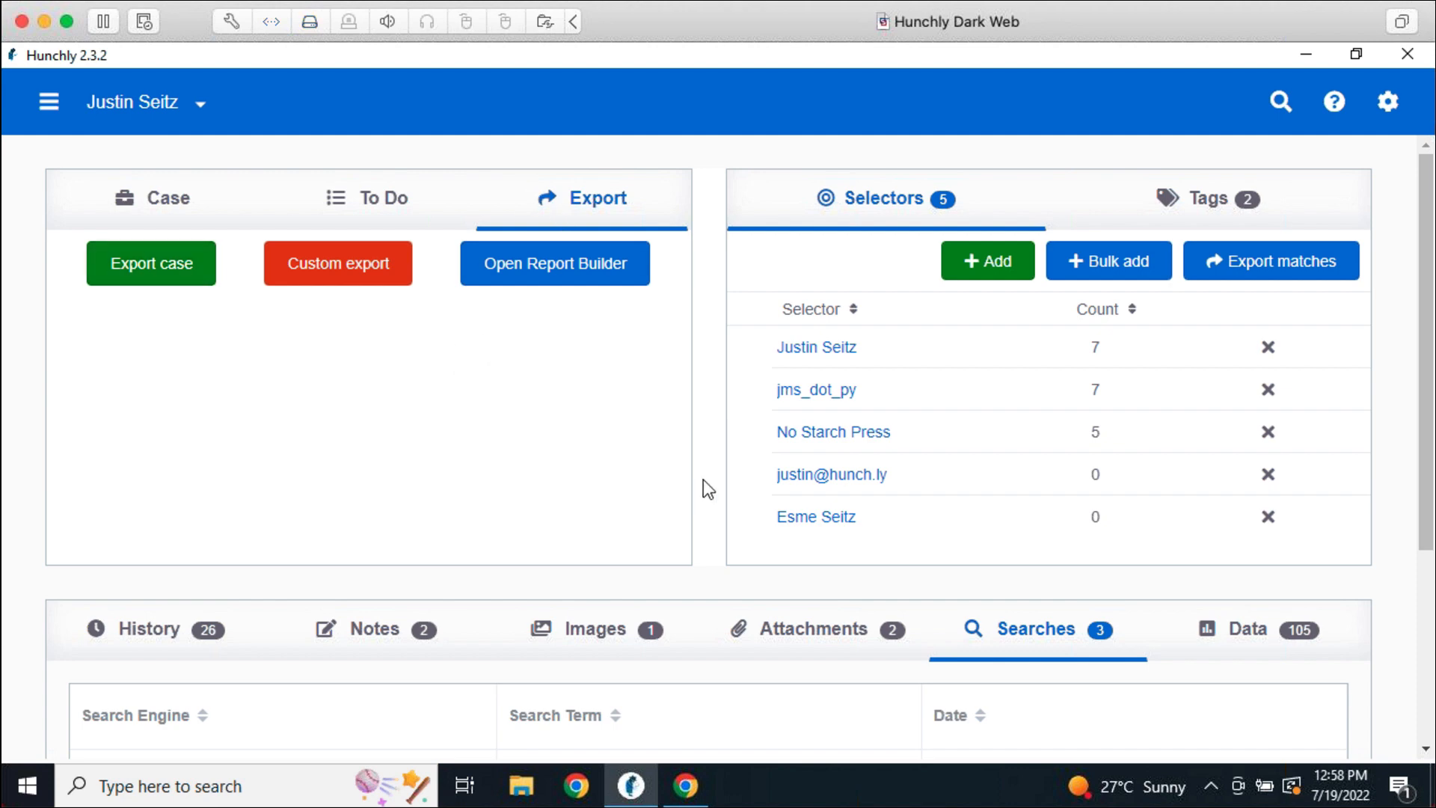
Show the desktop and move the exported case zip to its top centre
{"action": "key", "text": "super+d"}
{"action": "left_click_drag", "start_coordinate": [112, 299], "coordinate": [696, 198]}
{"action": "left_click", "coordinate": [662, 457]}
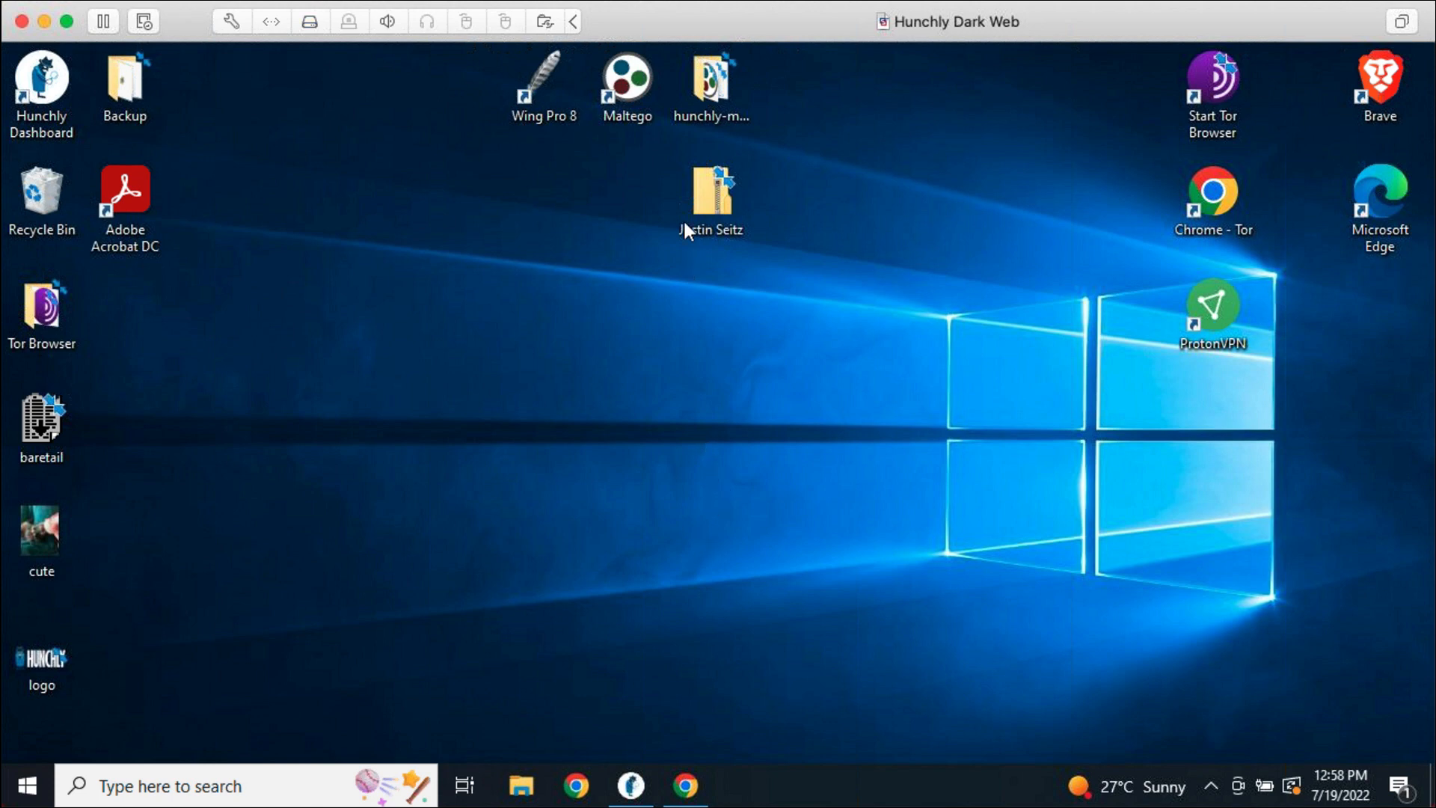
{"action": "left_click", "coordinate": [699, 202]}
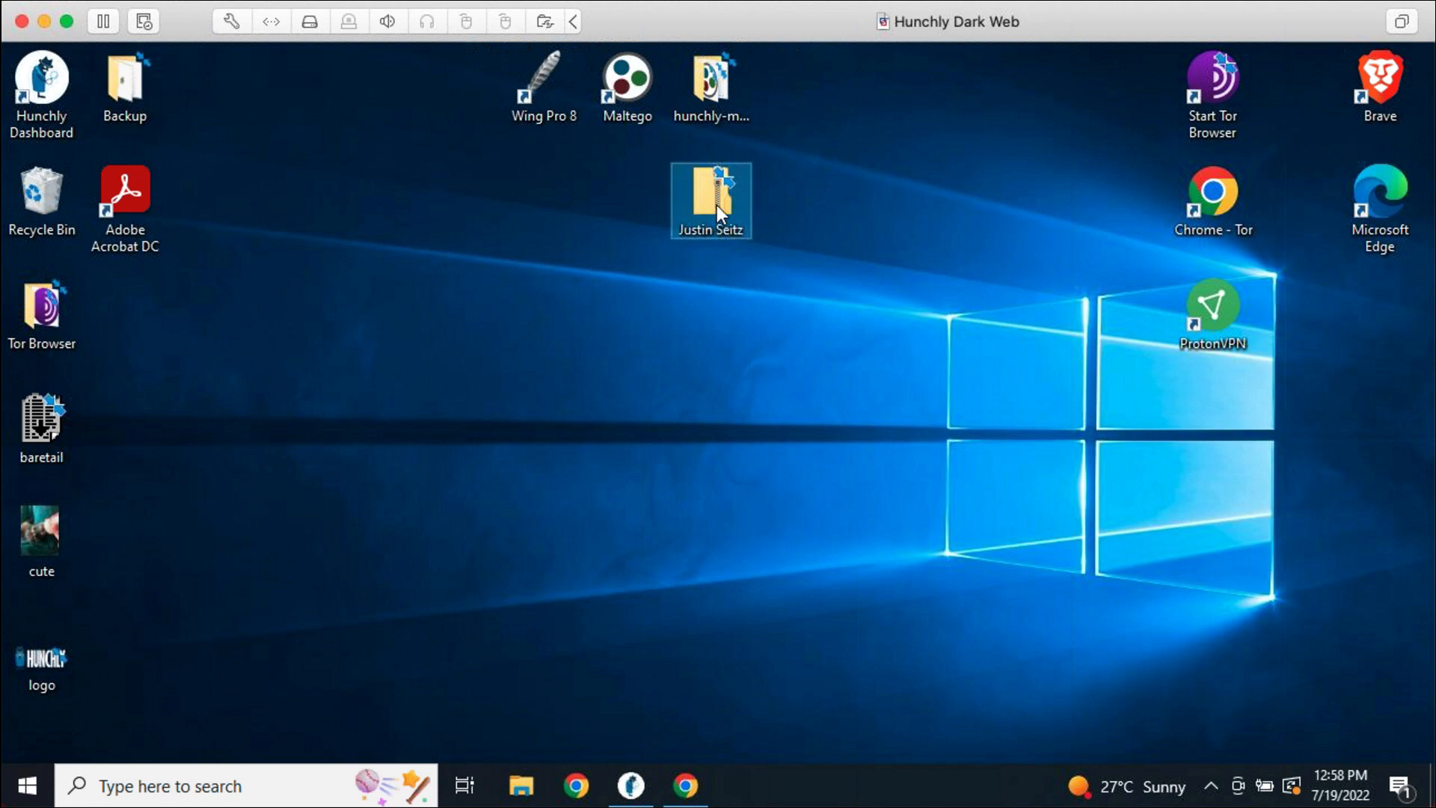
Extract the exported case zip into a folder on the desktop
{"action": "mouse_move", "coordinate": [713, 204]}
{"action": "right_click", "coordinate": [712, 207]}
{"action": "left_click", "coordinate": [763, 272]}
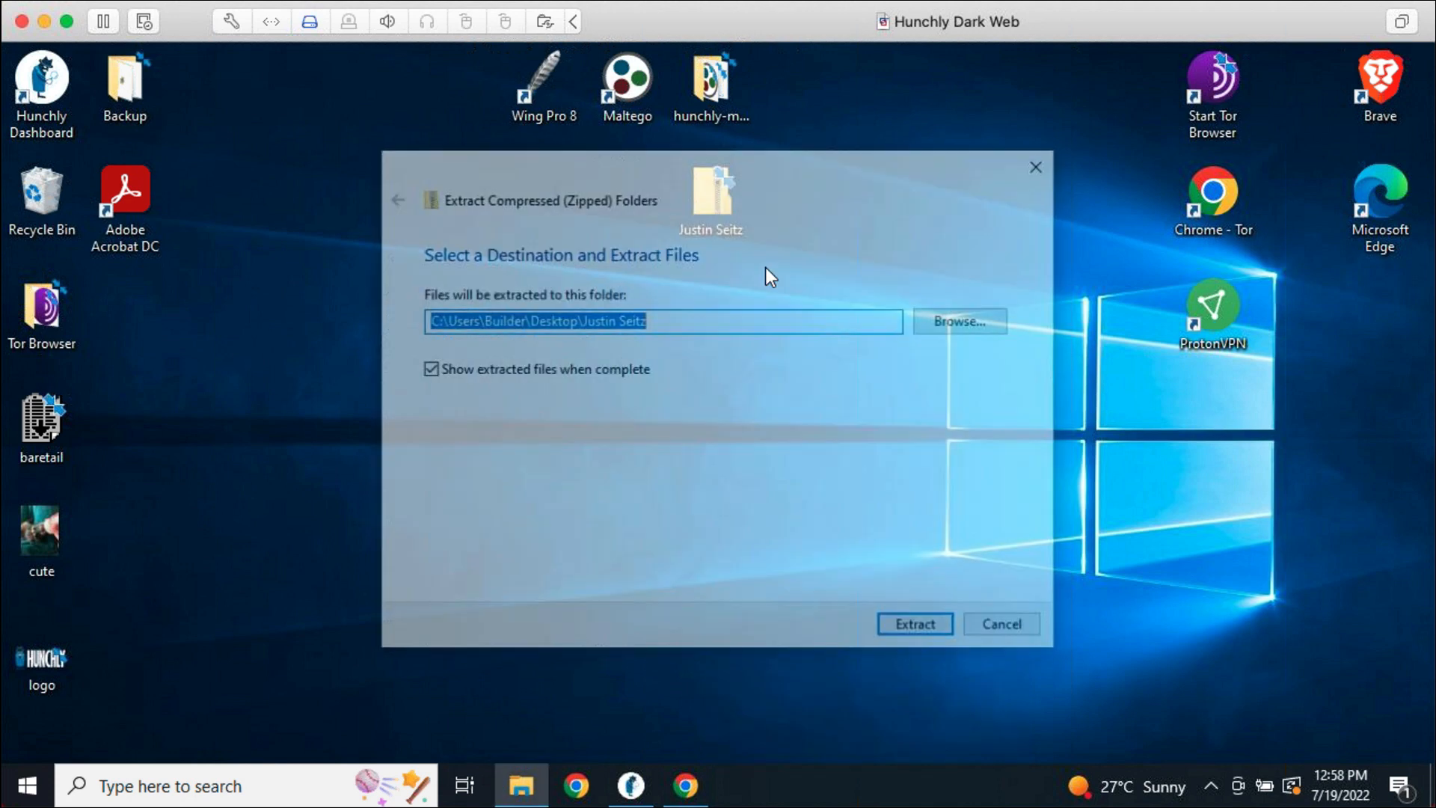
{"action": "left_click", "coordinate": [910, 621]}
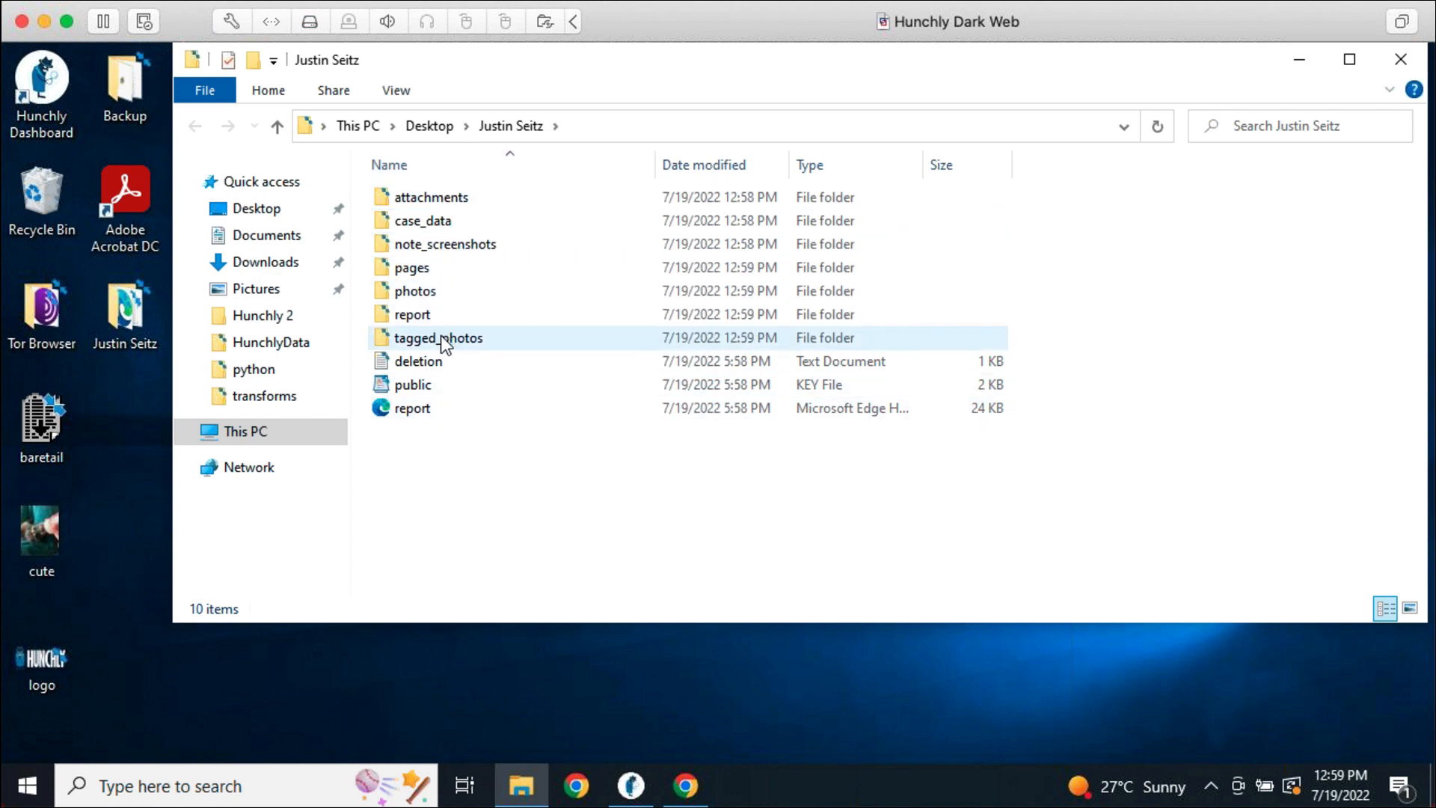
Look inside the attachments folder, return to the extracted case folder, and open report.html
{"action": "double_click", "coordinate": [438, 198]}
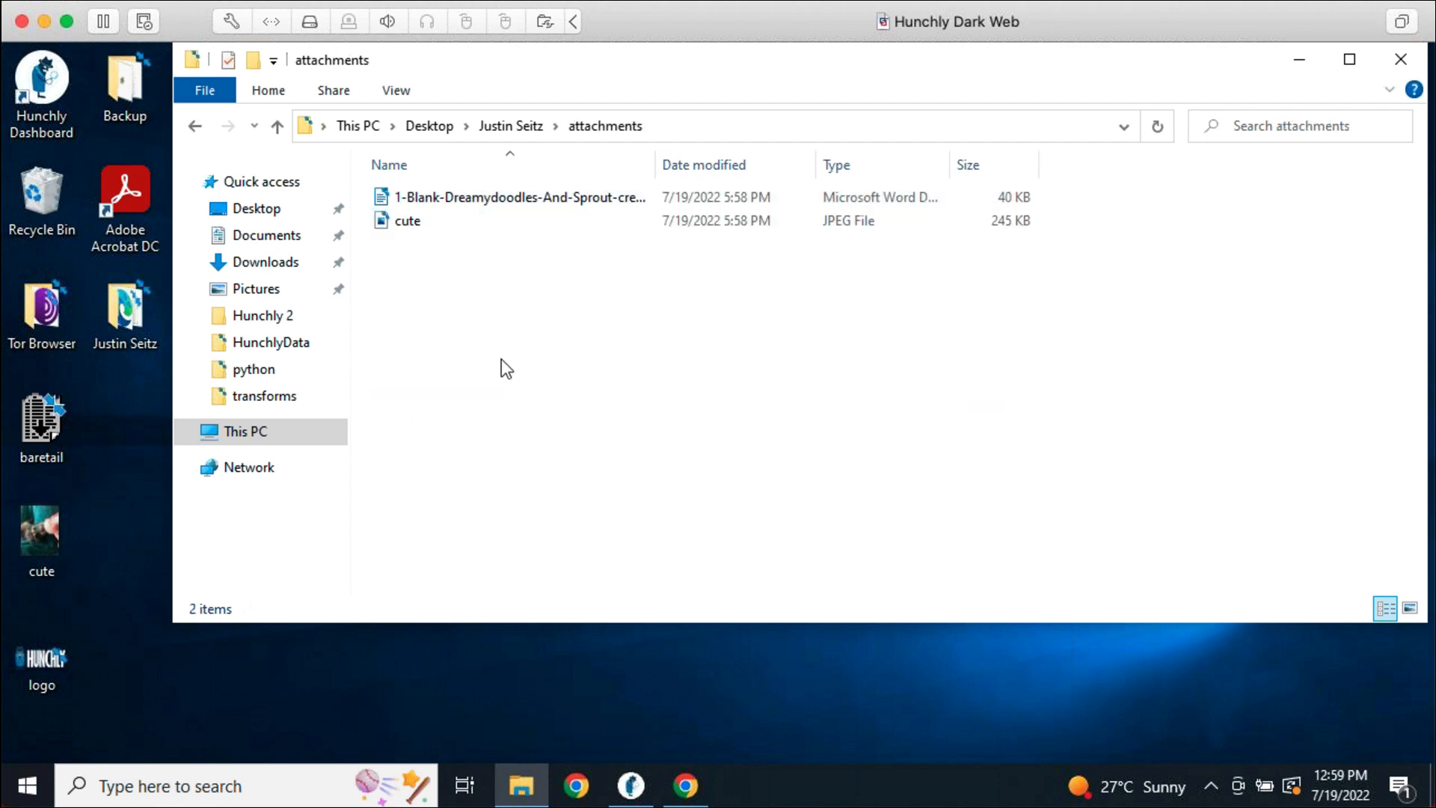
{"action": "left_click", "coordinate": [509, 126]}
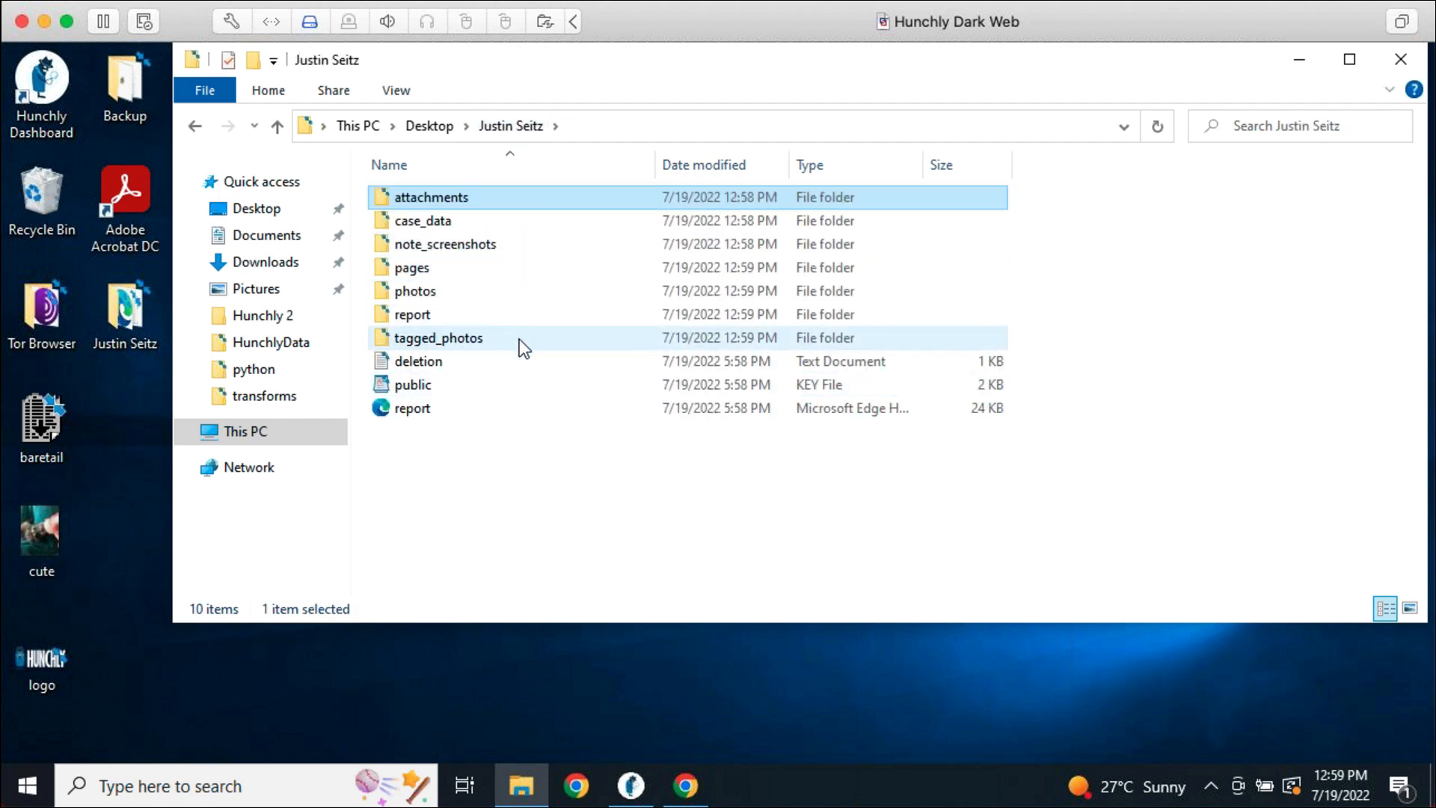
{"action": "left_click", "coordinate": [509, 550]}
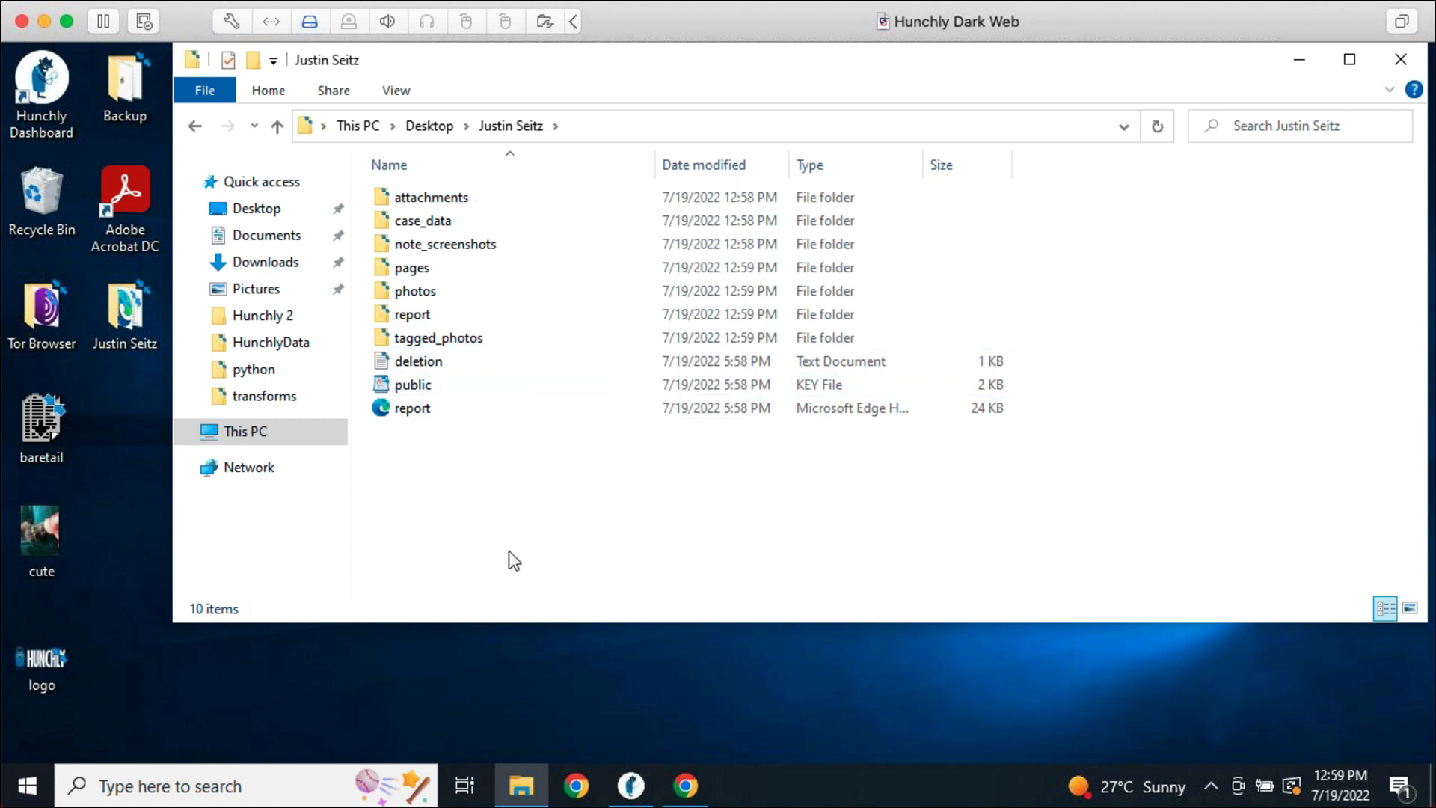
{"action": "left_click", "coordinate": [426, 417]}
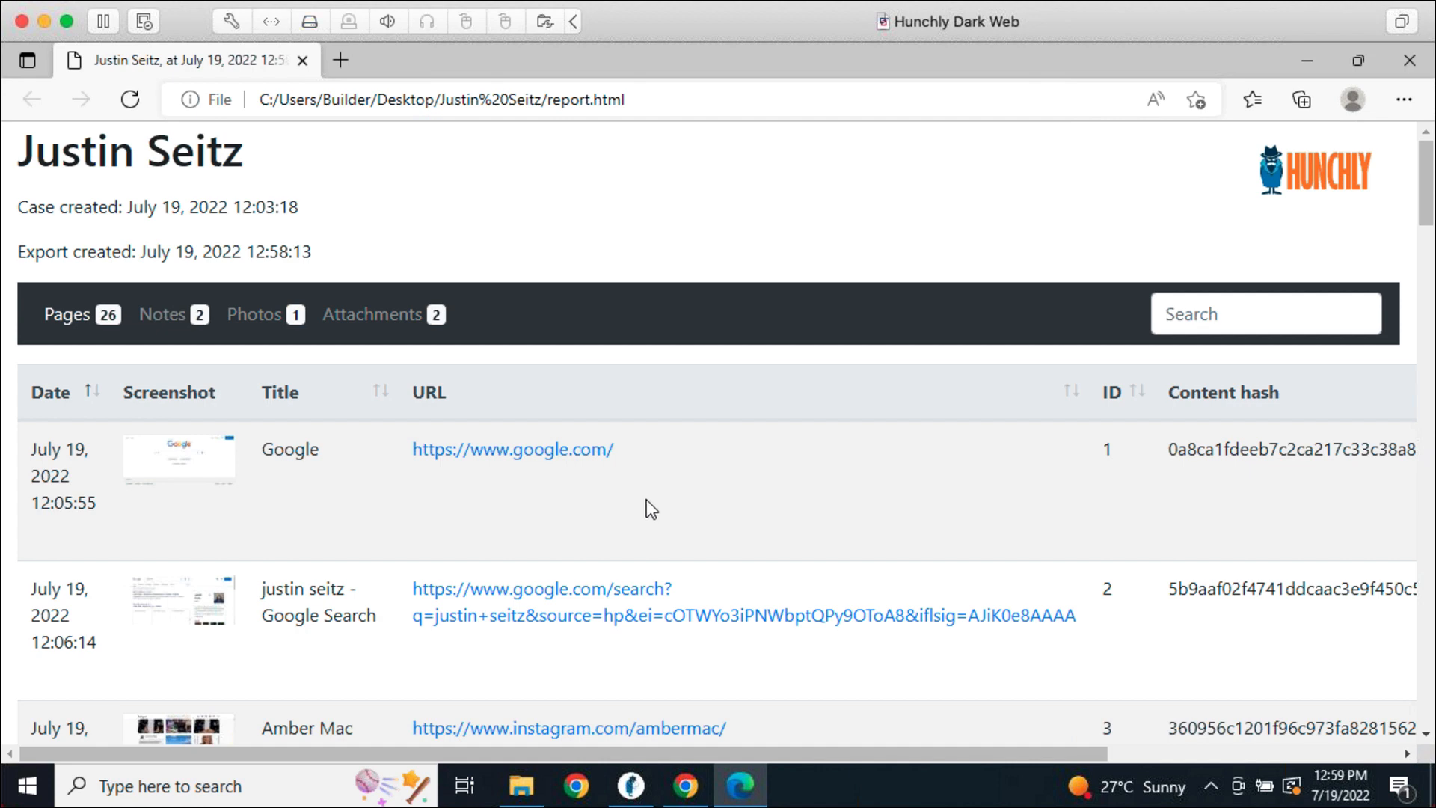
View the report's Notes, Photos and Attachments tables, then return to the Pages table
{"action": "left_click", "coordinate": [178, 329]}
{"action": "left_click", "coordinate": [269, 320]}
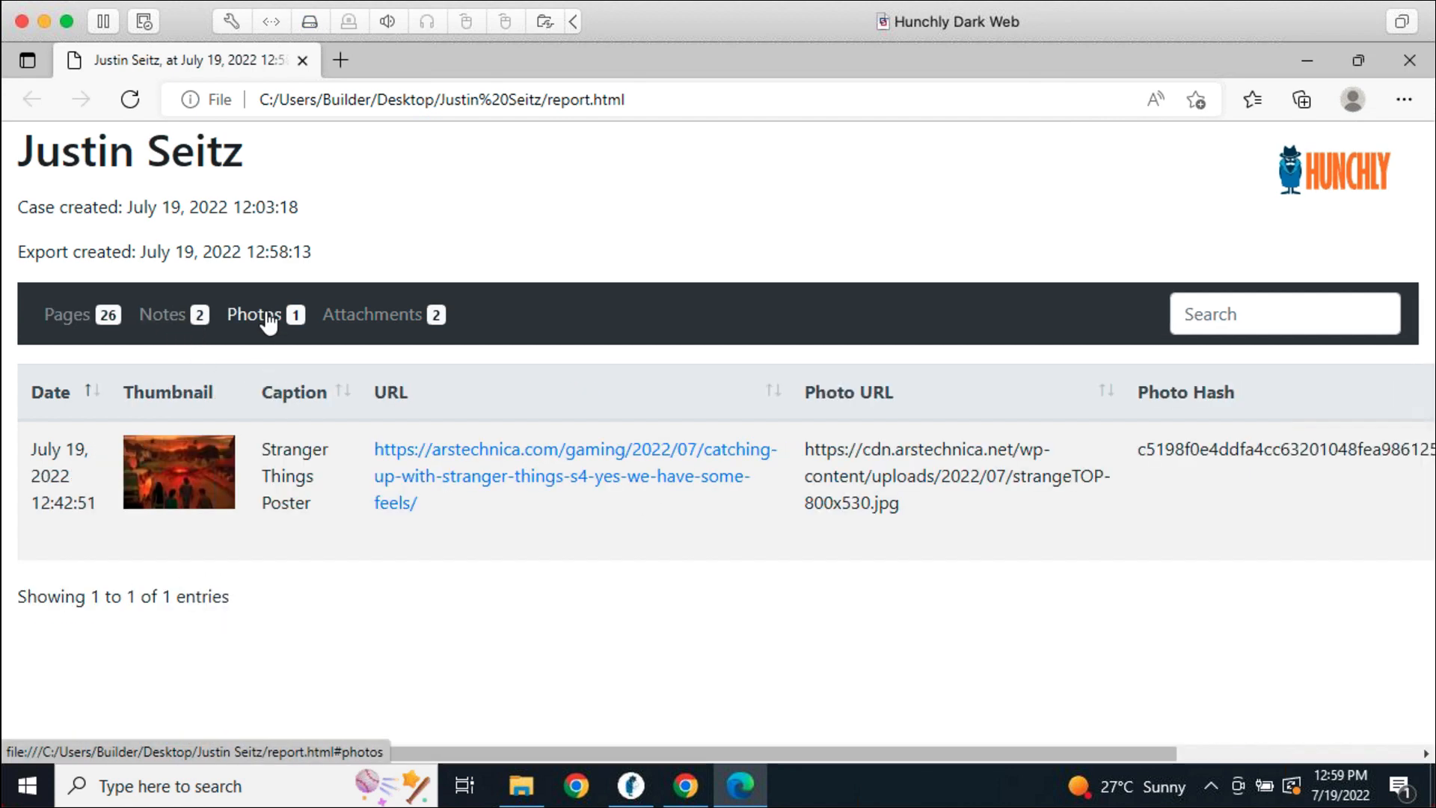
{"action": "left_click", "coordinate": [357, 320]}
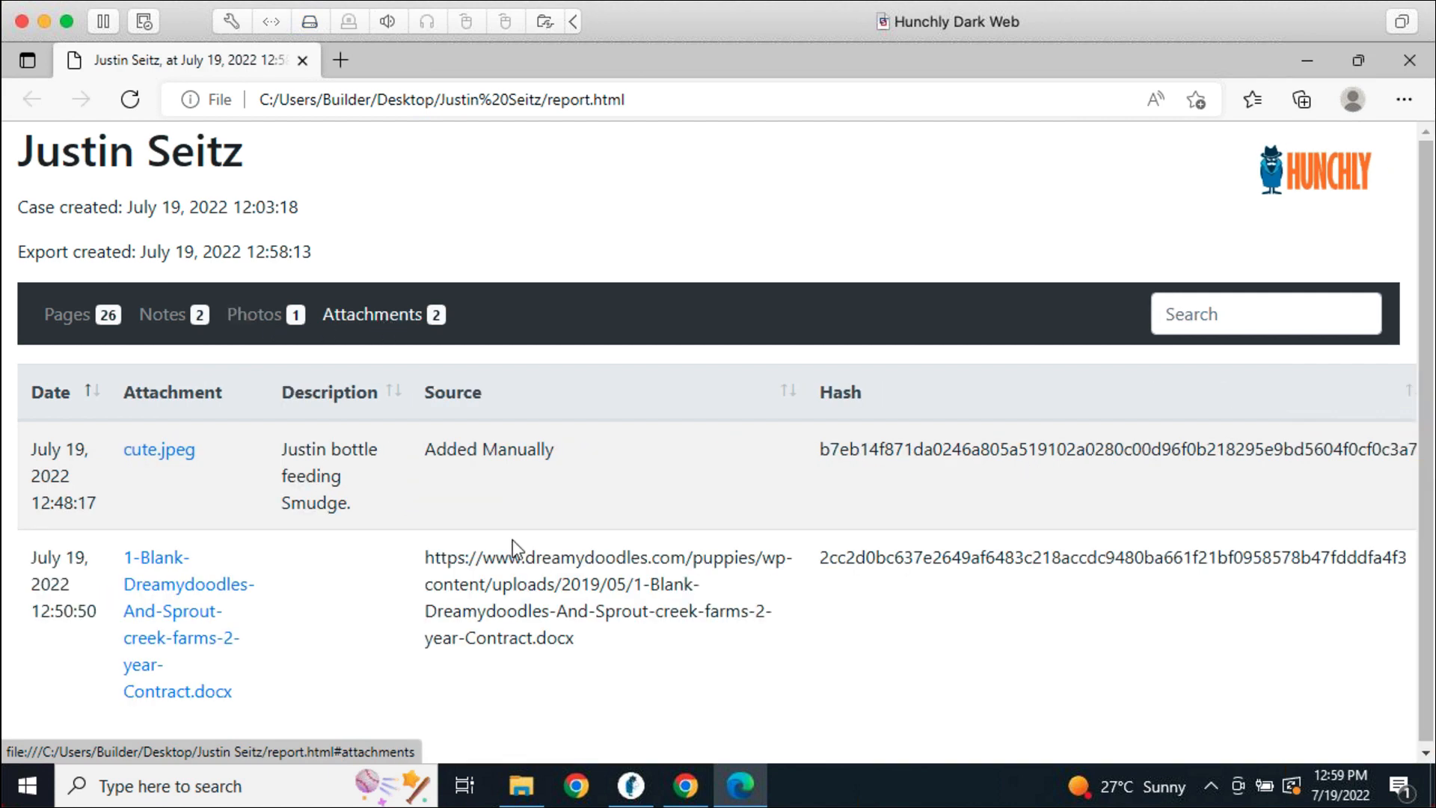
{"action": "left_click", "coordinate": [56, 314]}
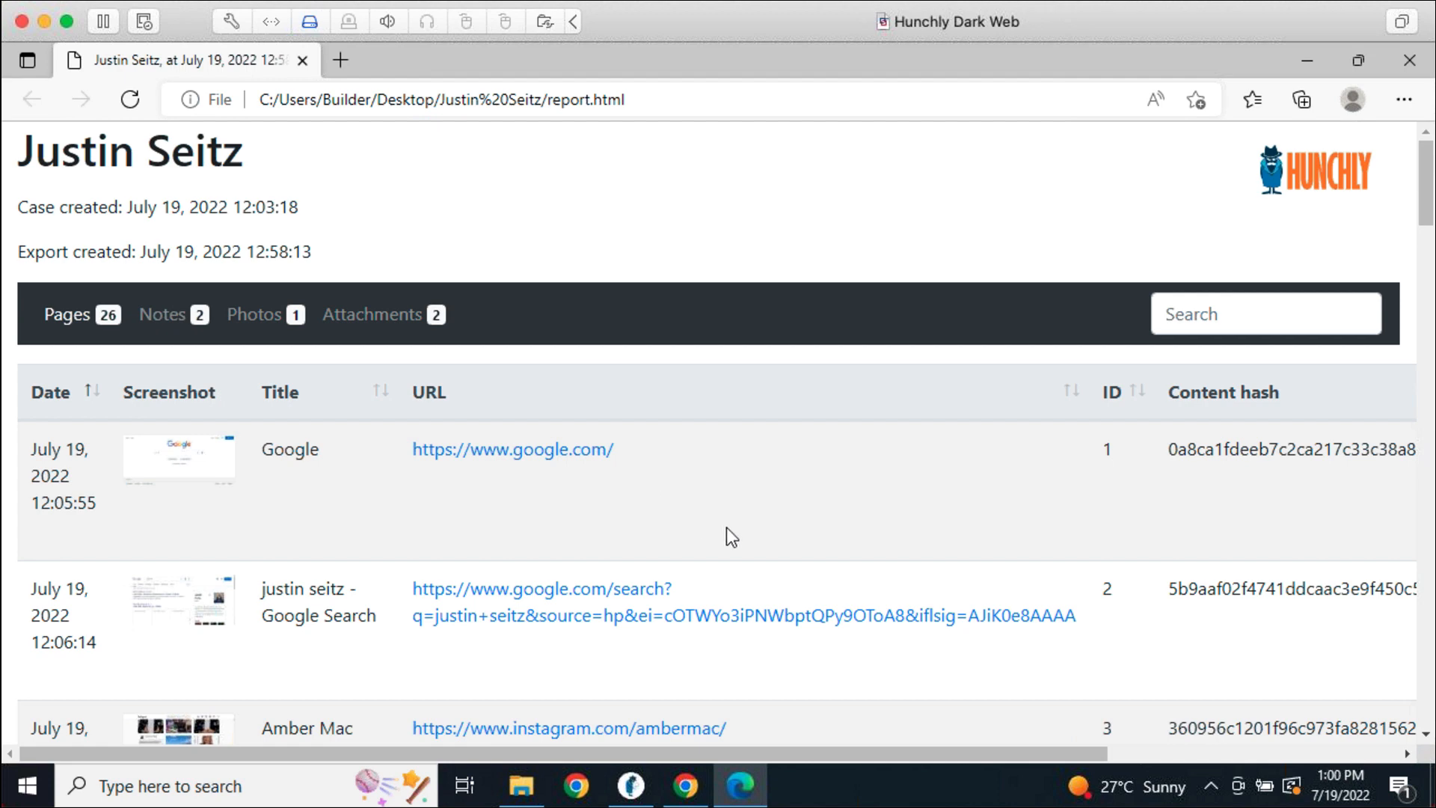
Open the archived Hunchly Evidence Guide page (23.mhtml) from the report's pages list
{"action": "scroll", "coordinate": [836, 526], "scroll_direction": "down", "scroll_amount": 6}
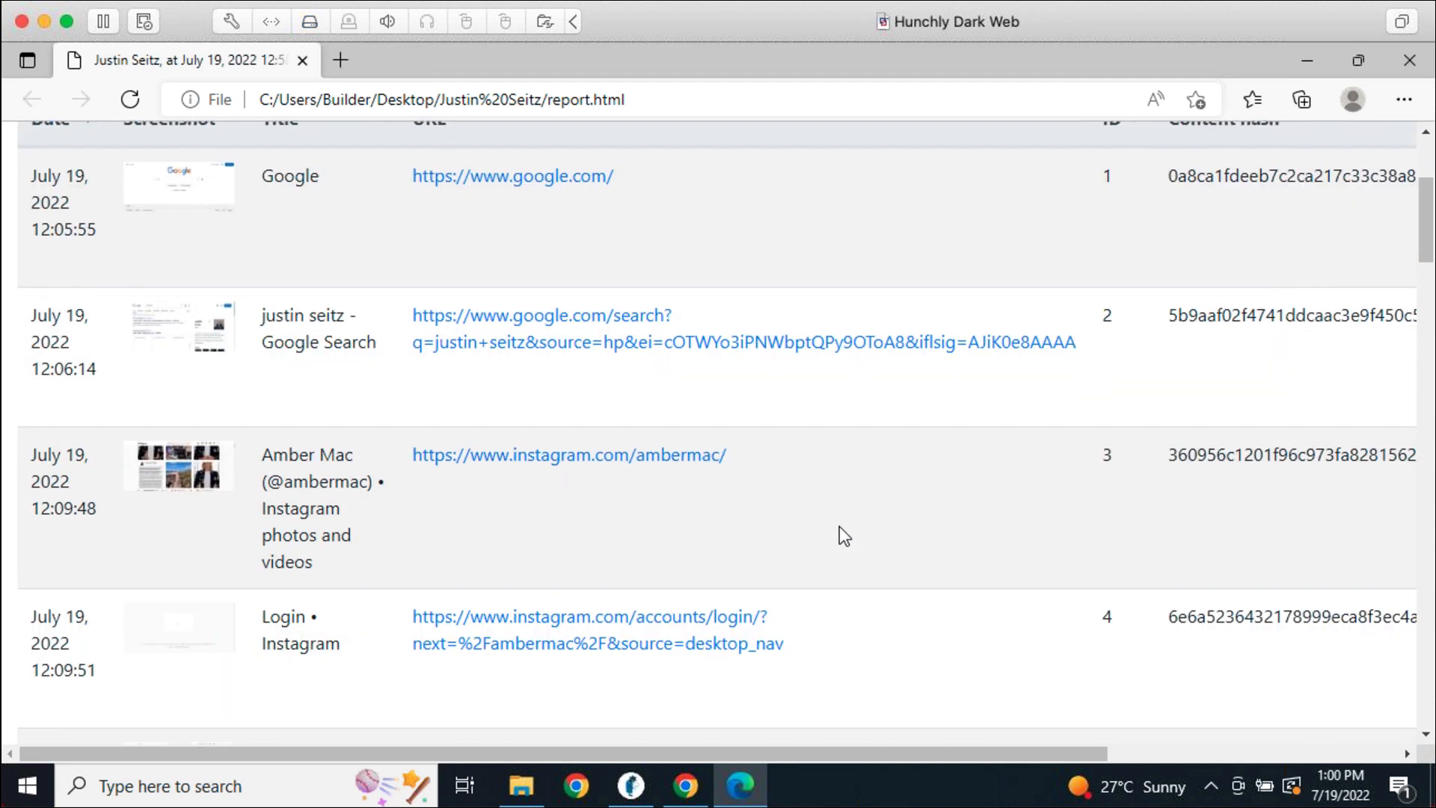
{"action": "scroll", "coordinate": [851, 557], "scroll_direction": "down", "scroll_amount": 20}
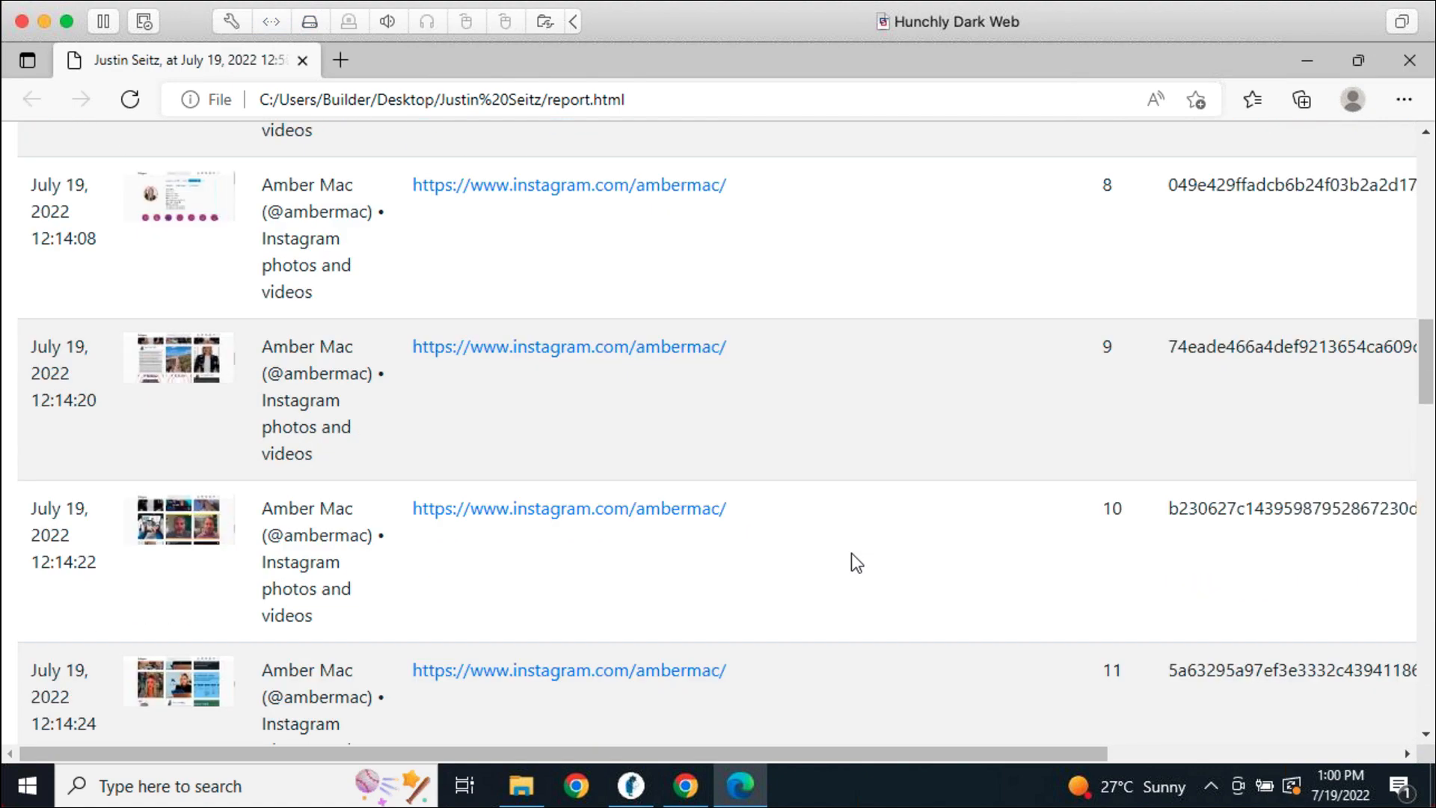
{"action": "scroll", "coordinate": [851, 557], "scroll_direction": "down", "scroll_amount": 5}
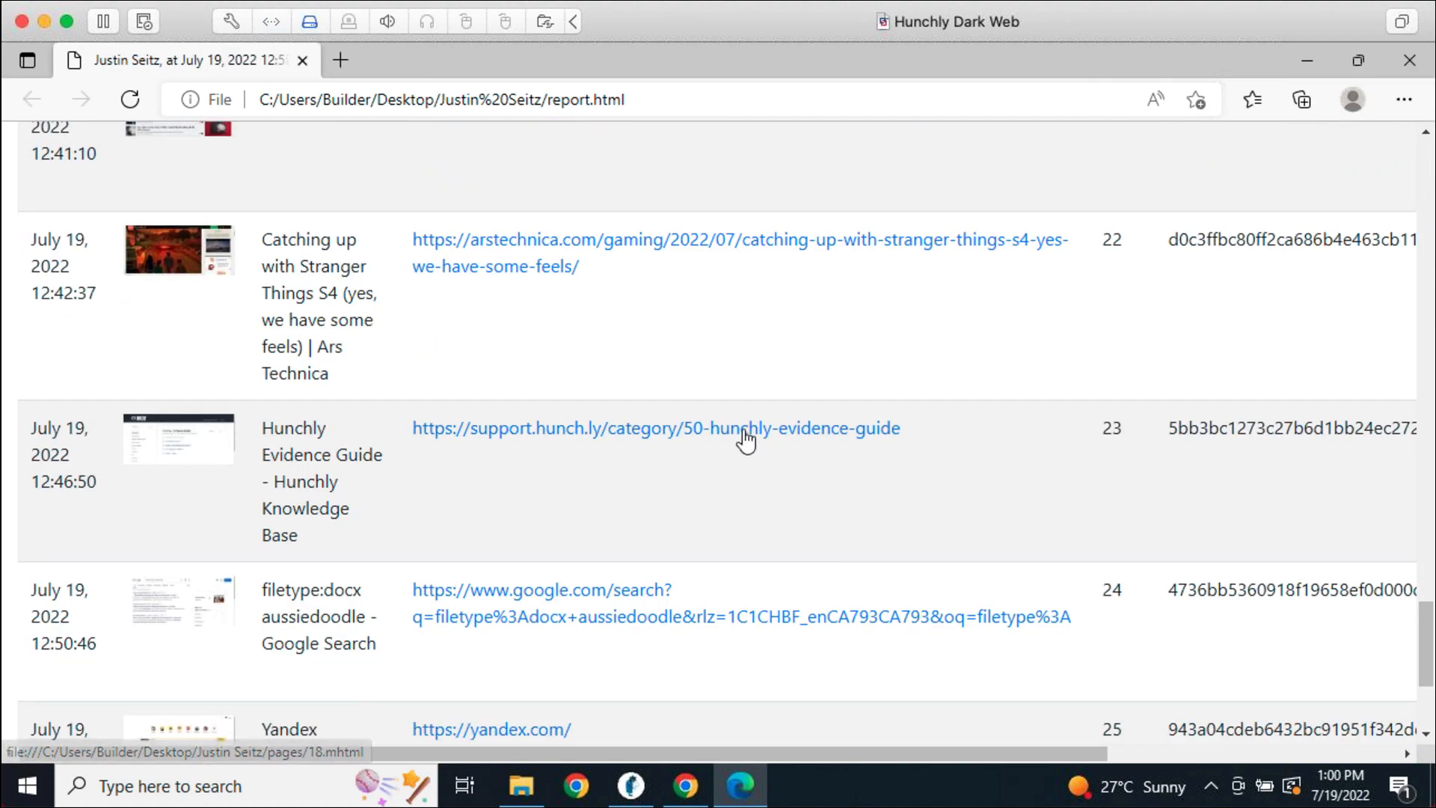
{"action": "left_click", "coordinate": [581, 431]}
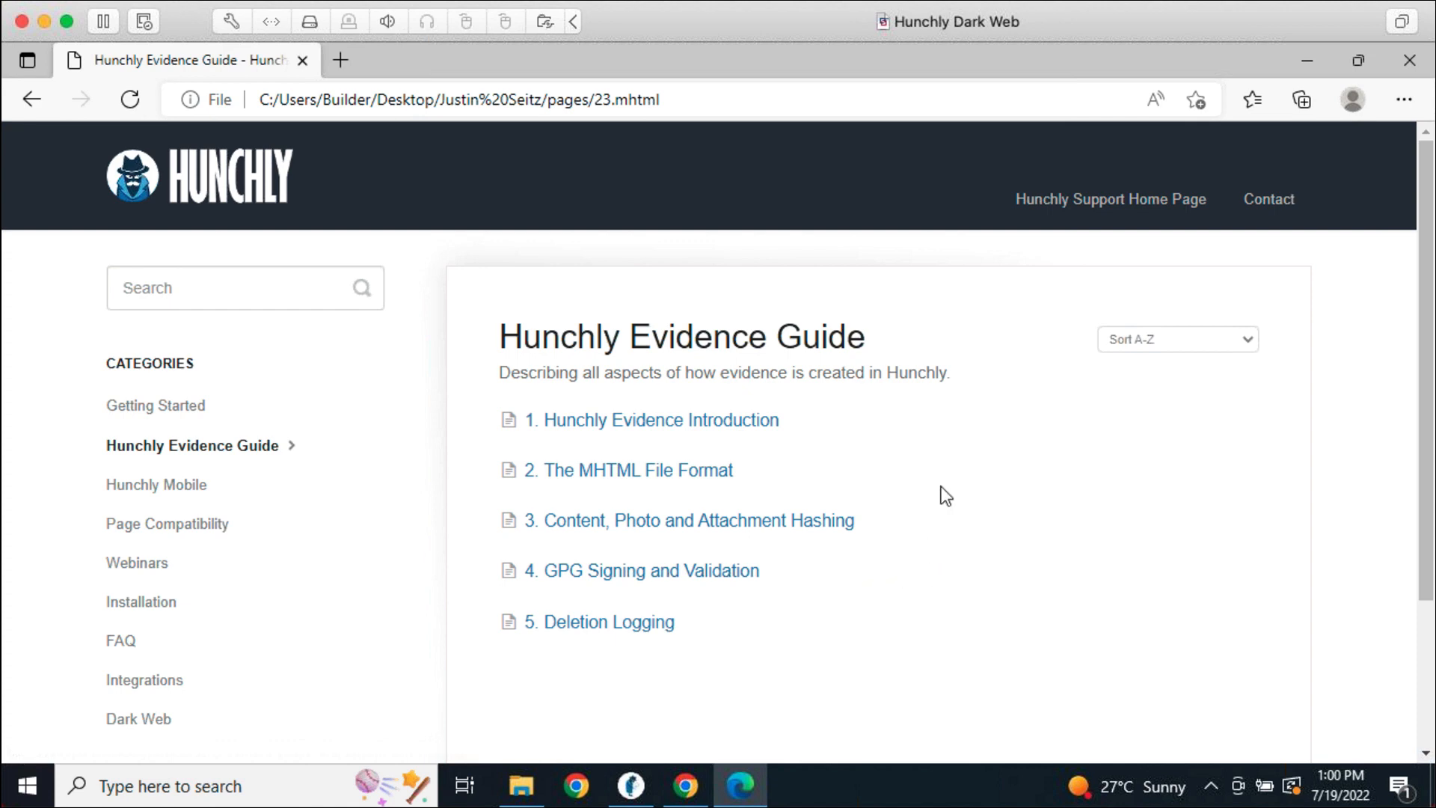
Check the guide page's local file path, go back to the case report, and close Edge
{"action": "left_click", "coordinate": [558, 100]}
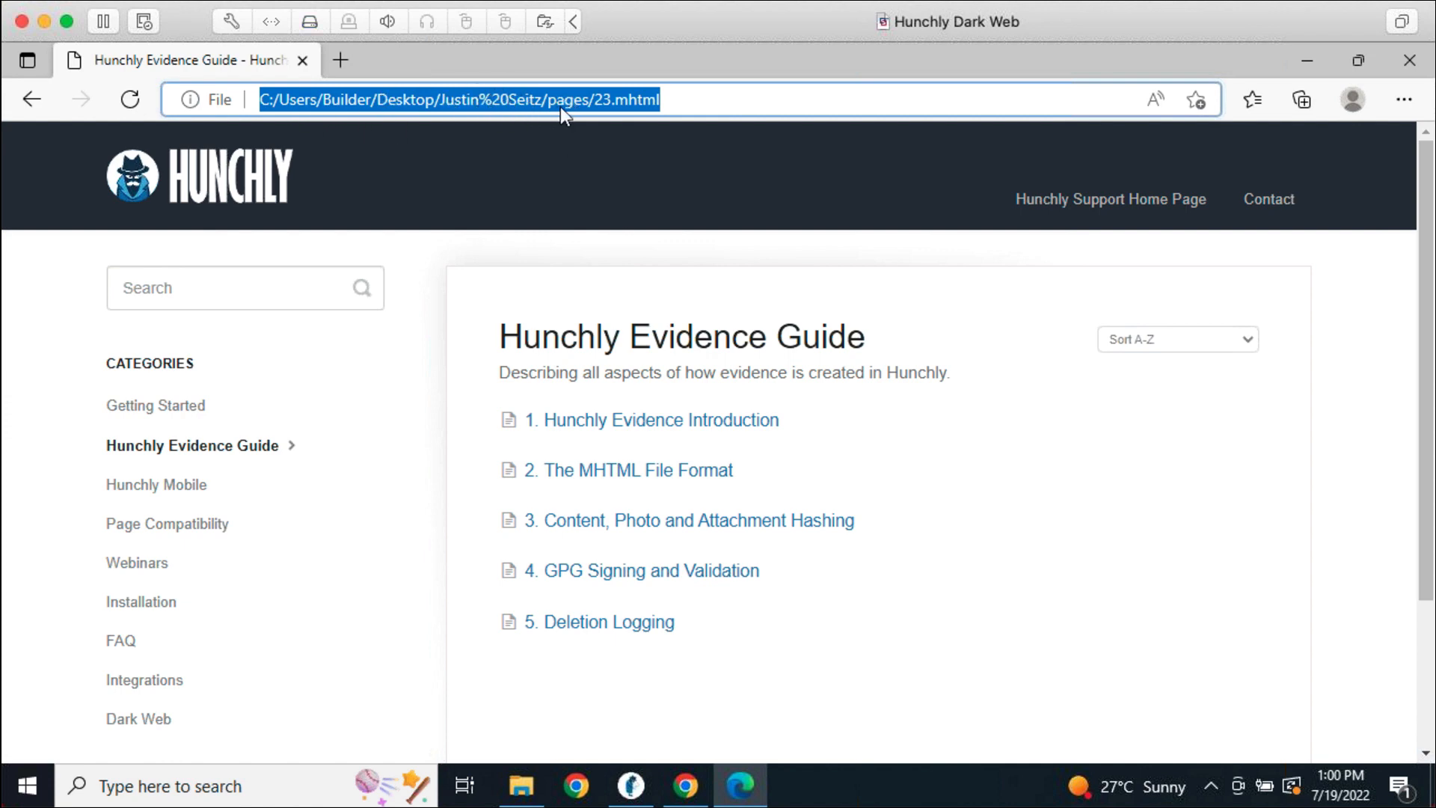
{"action": "left_click", "coordinate": [908, 707]}
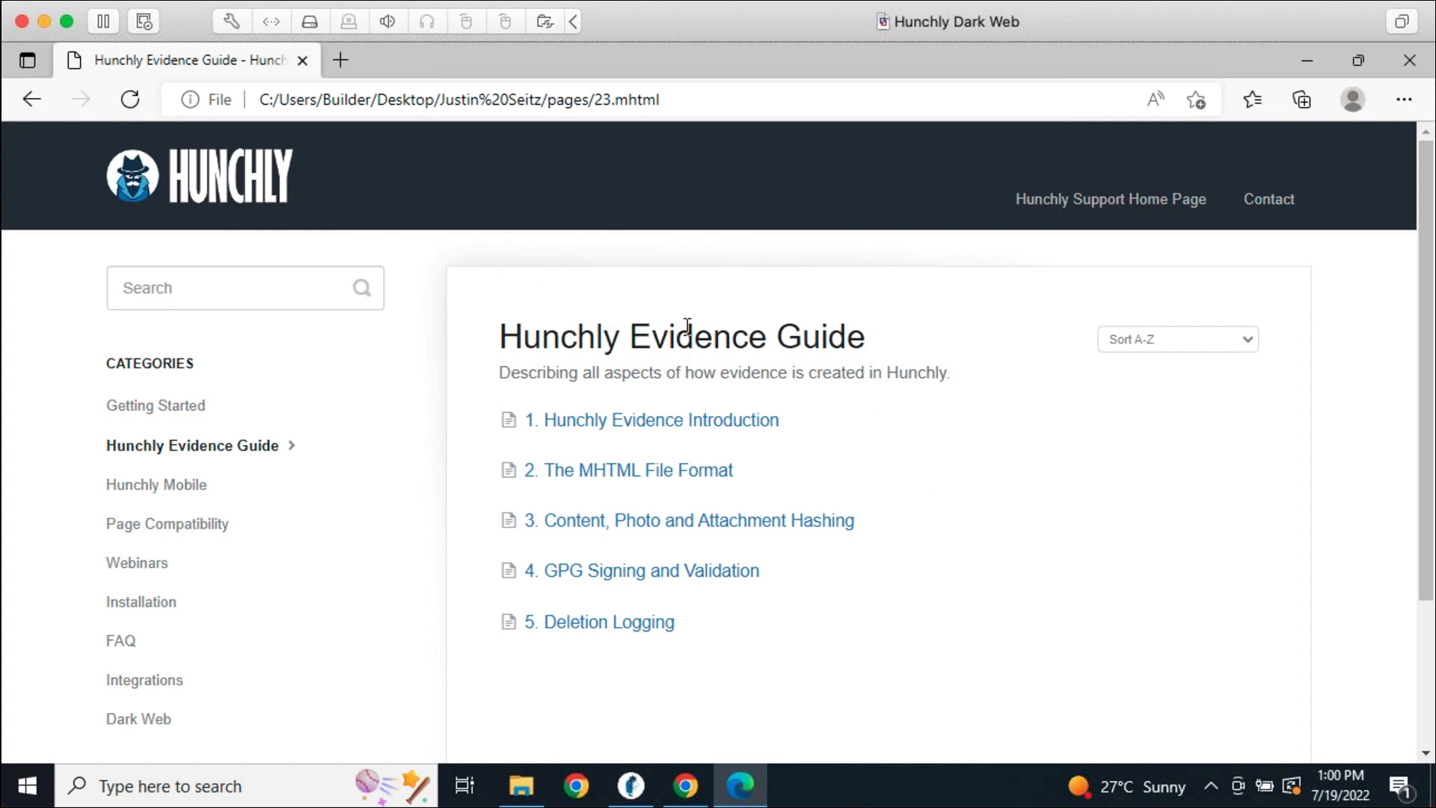
{"action": "left_click", "coordinate": [33, 100]}
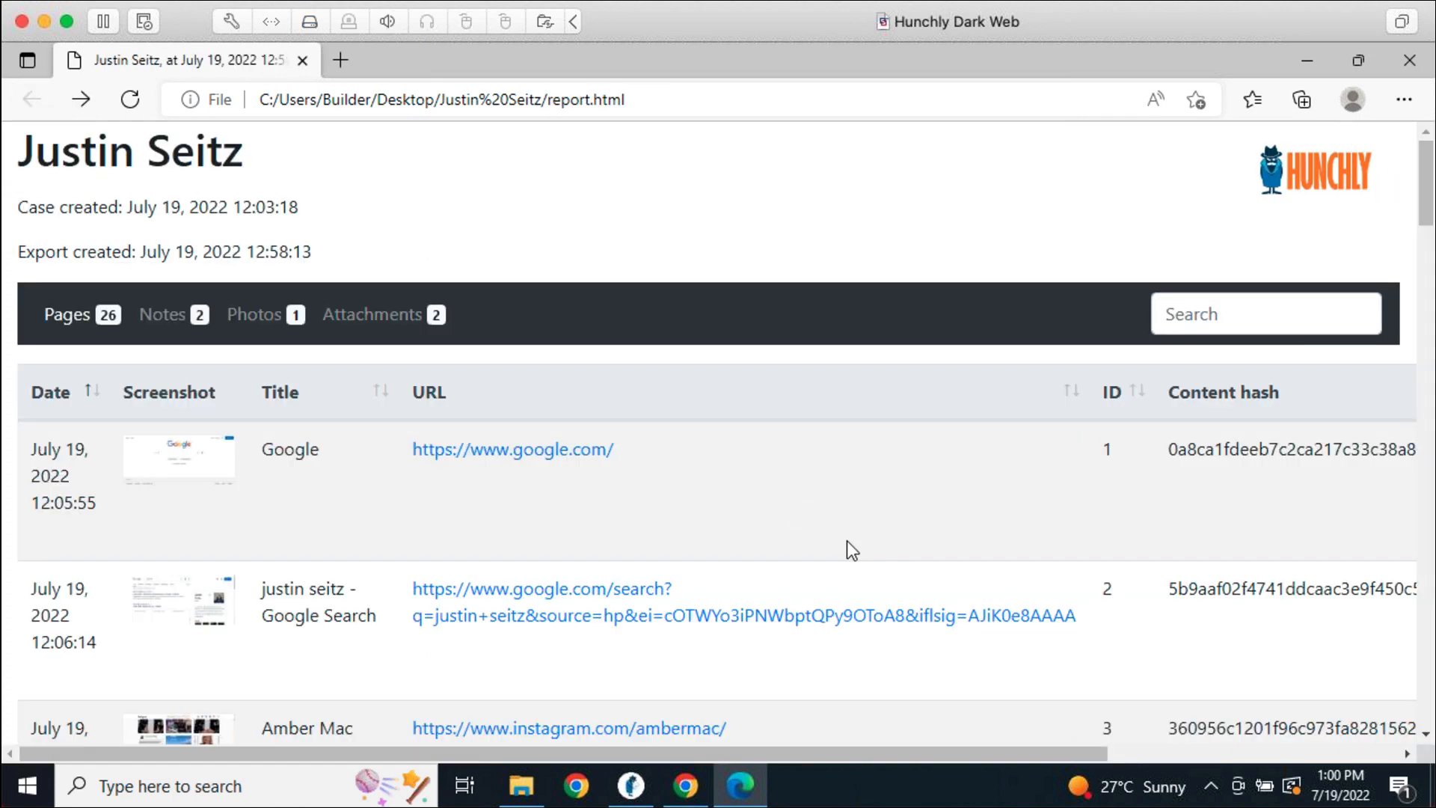
{"action": "scroll", "coordinate": [811, 411], "scroll_direction": "down", "scroll_amount": 2}
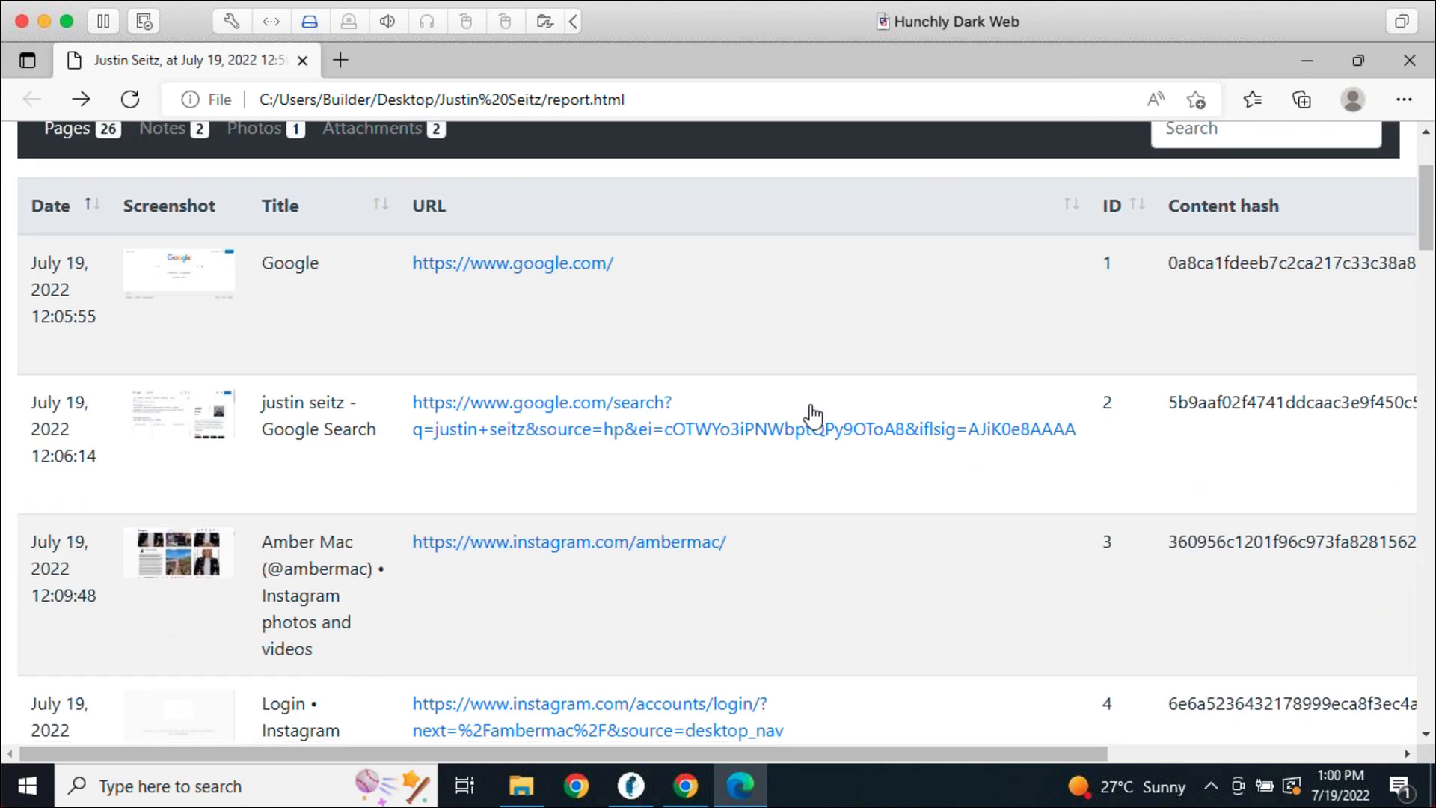
{"action": "scroll", "coordinate": [823, 552], "scroll_direction": "up", "scroll_amount": 2}
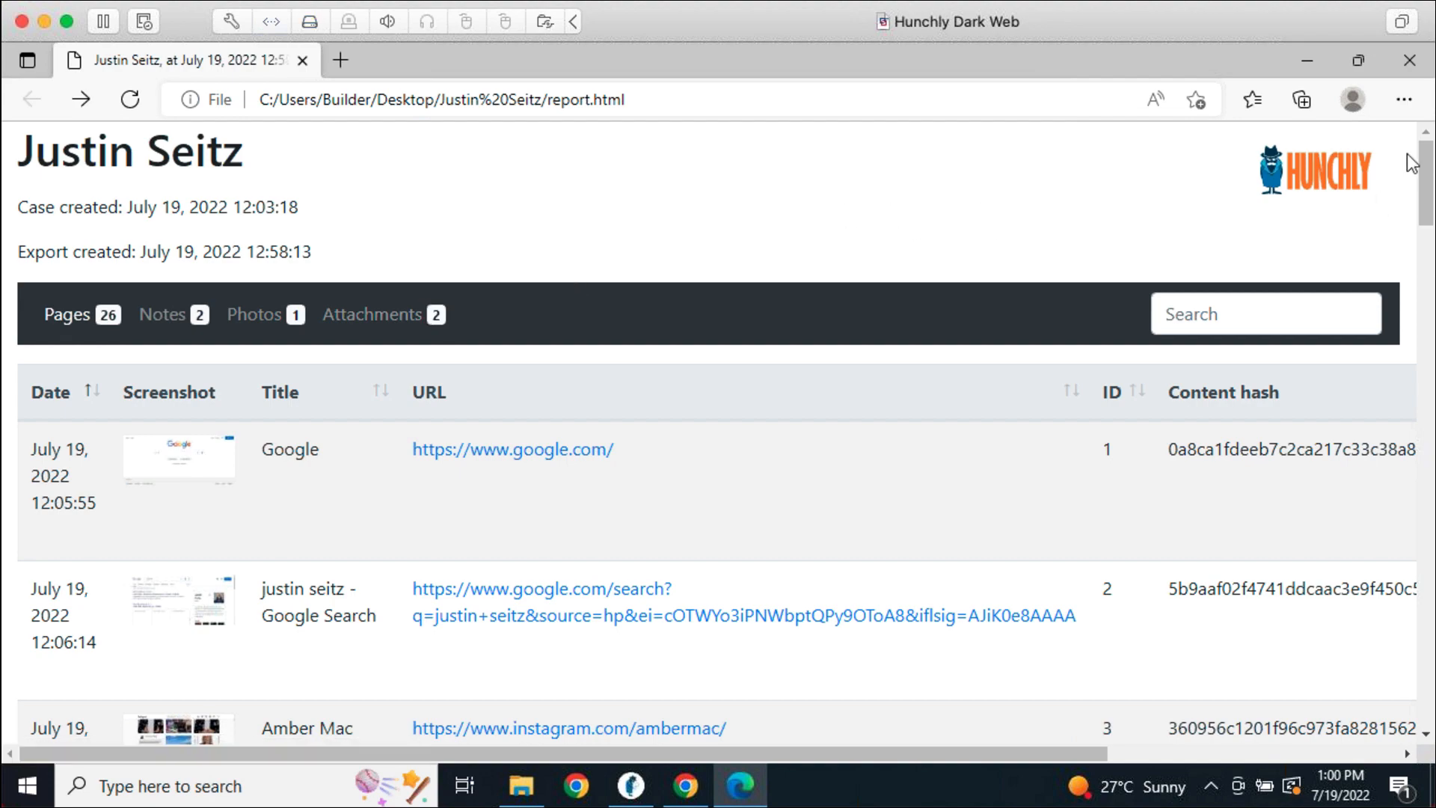
{"action": "left_click", "coordinate": [1419, 74]}
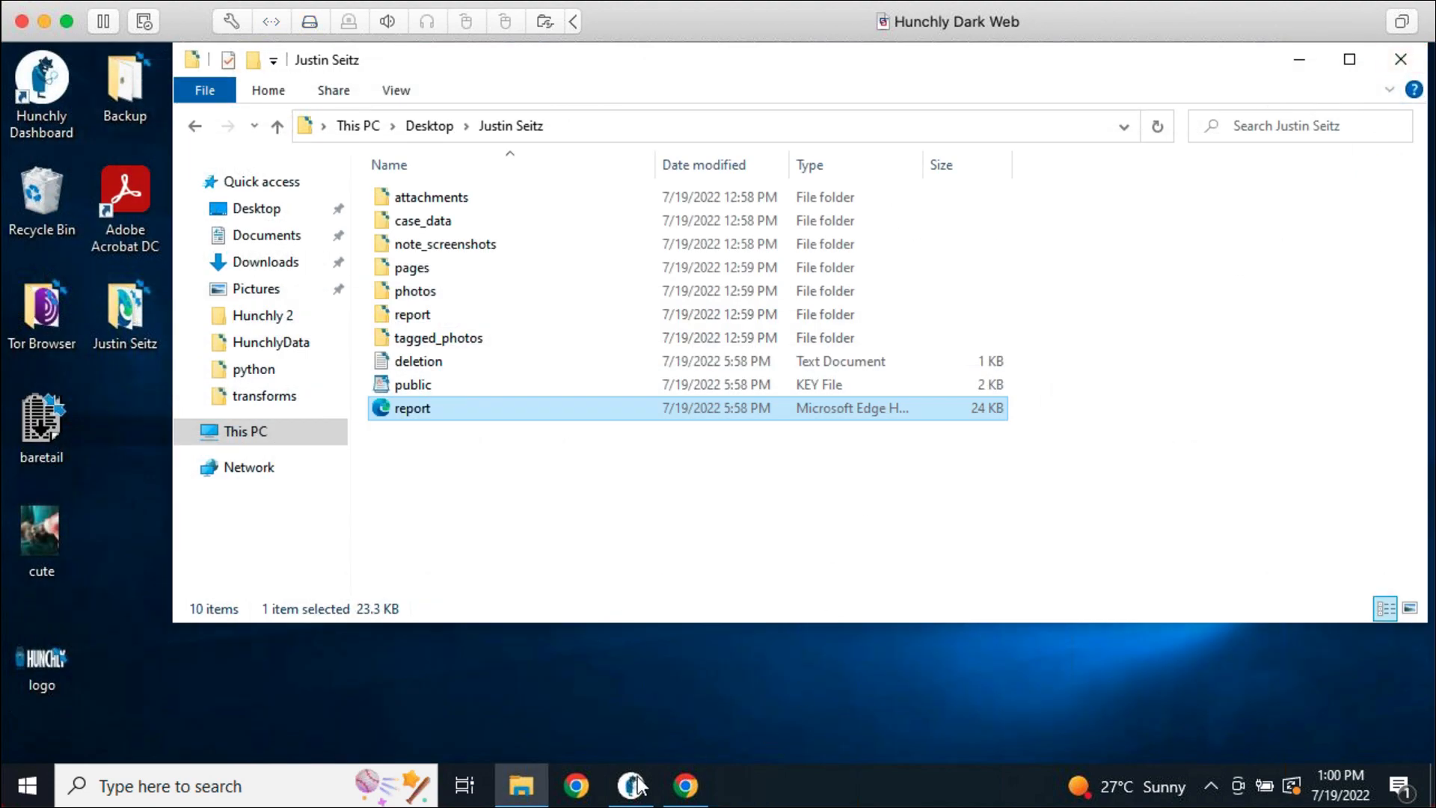
Preview Hunchly's Import case options (existing case vs. new case), closing without importing
{"action": "left_click", "coordinate": [643, 786]}
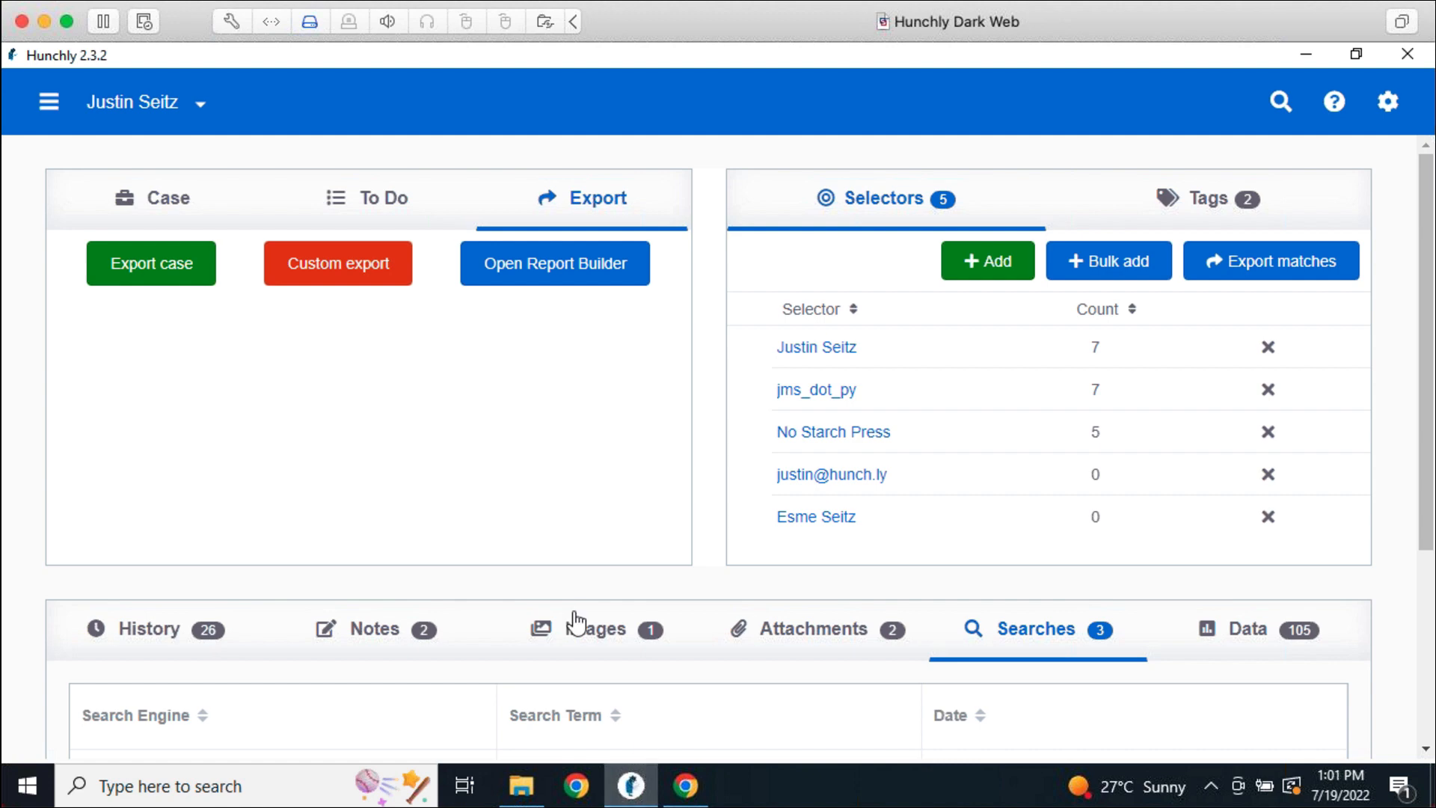
{"action": "left_click", "coordinate": [54, 120]}
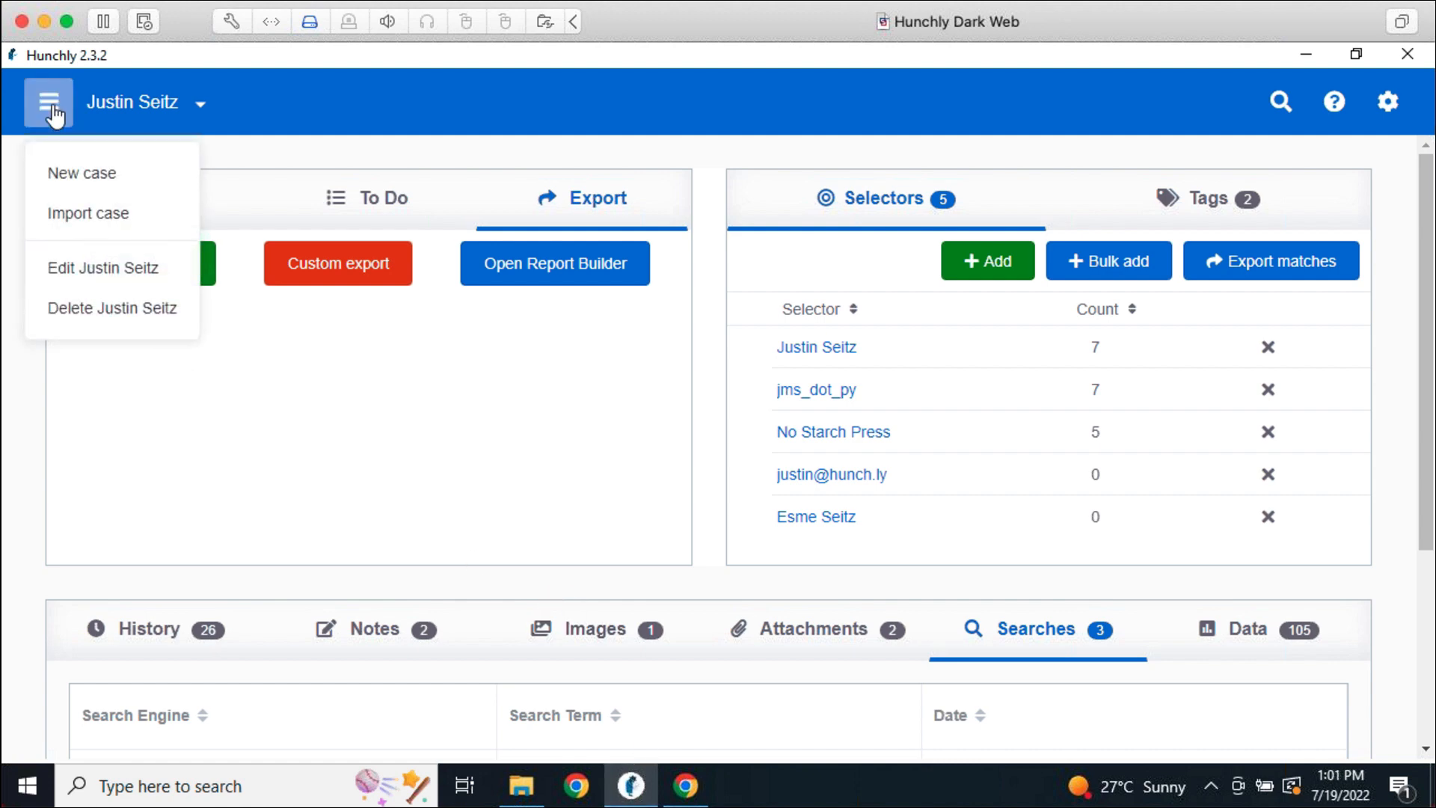
{"action": "left_click", "coordinate": [77, 217]}
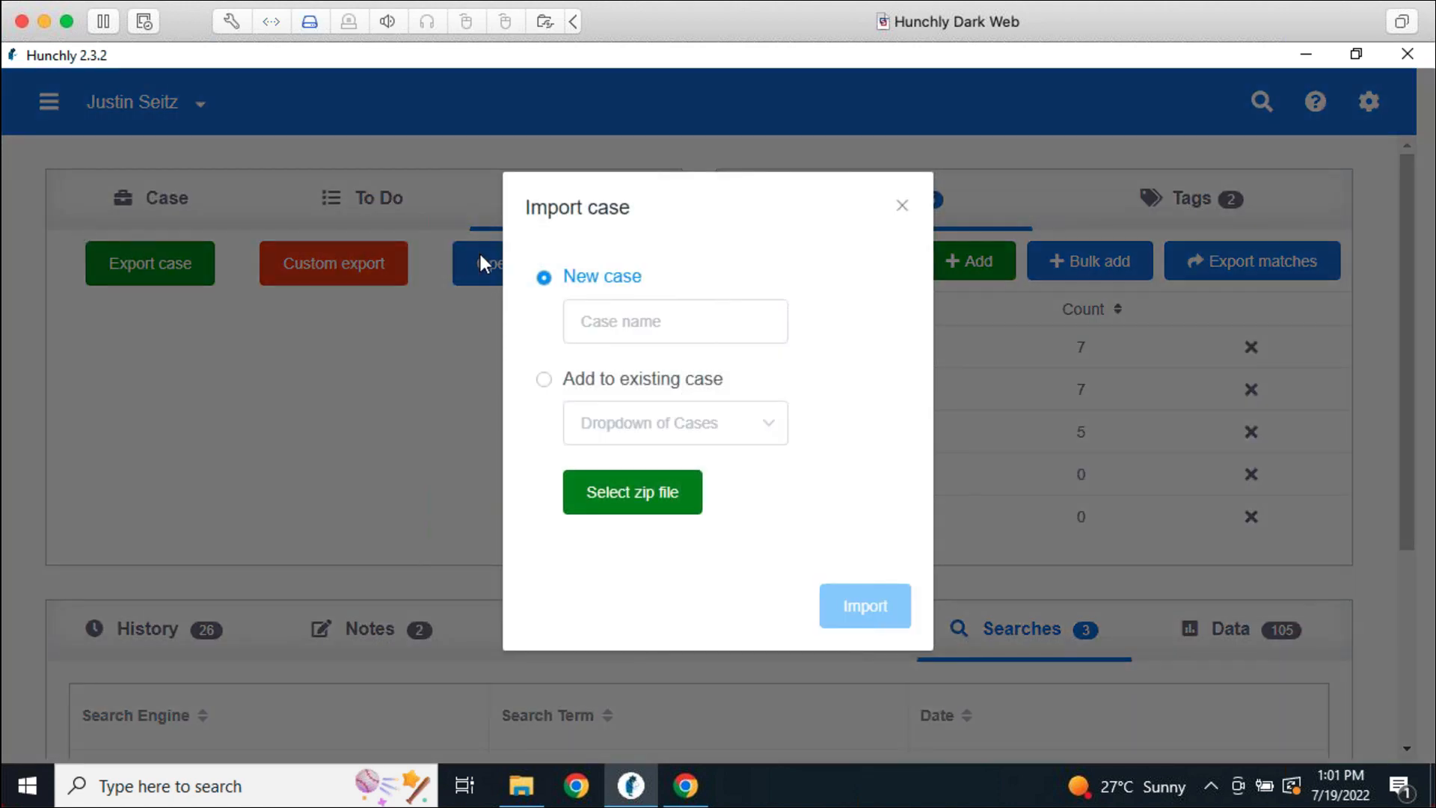
{"action": "left_click", "coordinate": [646, 380]}
{"action": "left_click", "coordinate": [656, 327]}
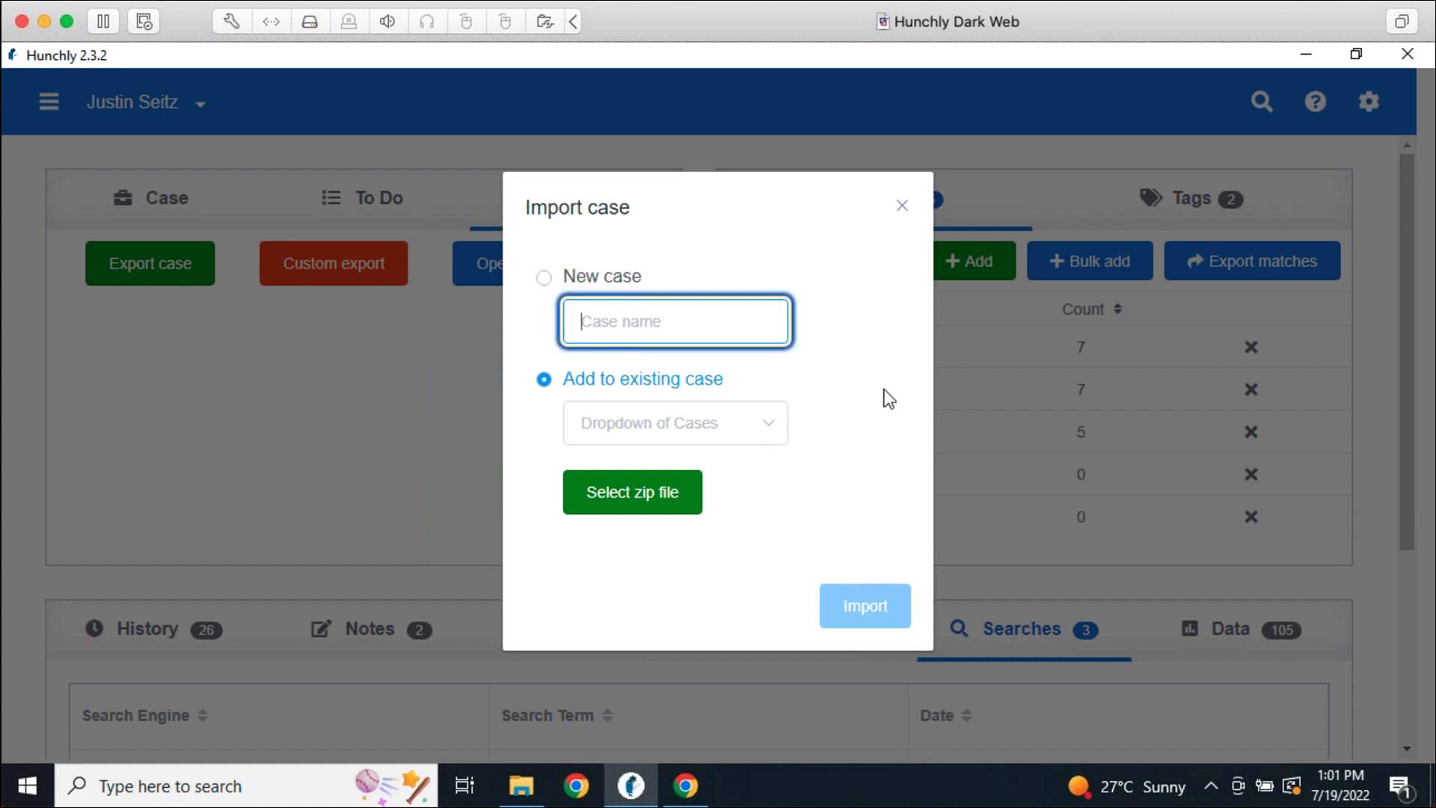
{"action": "left_click", "coordinate": [903, 207]}
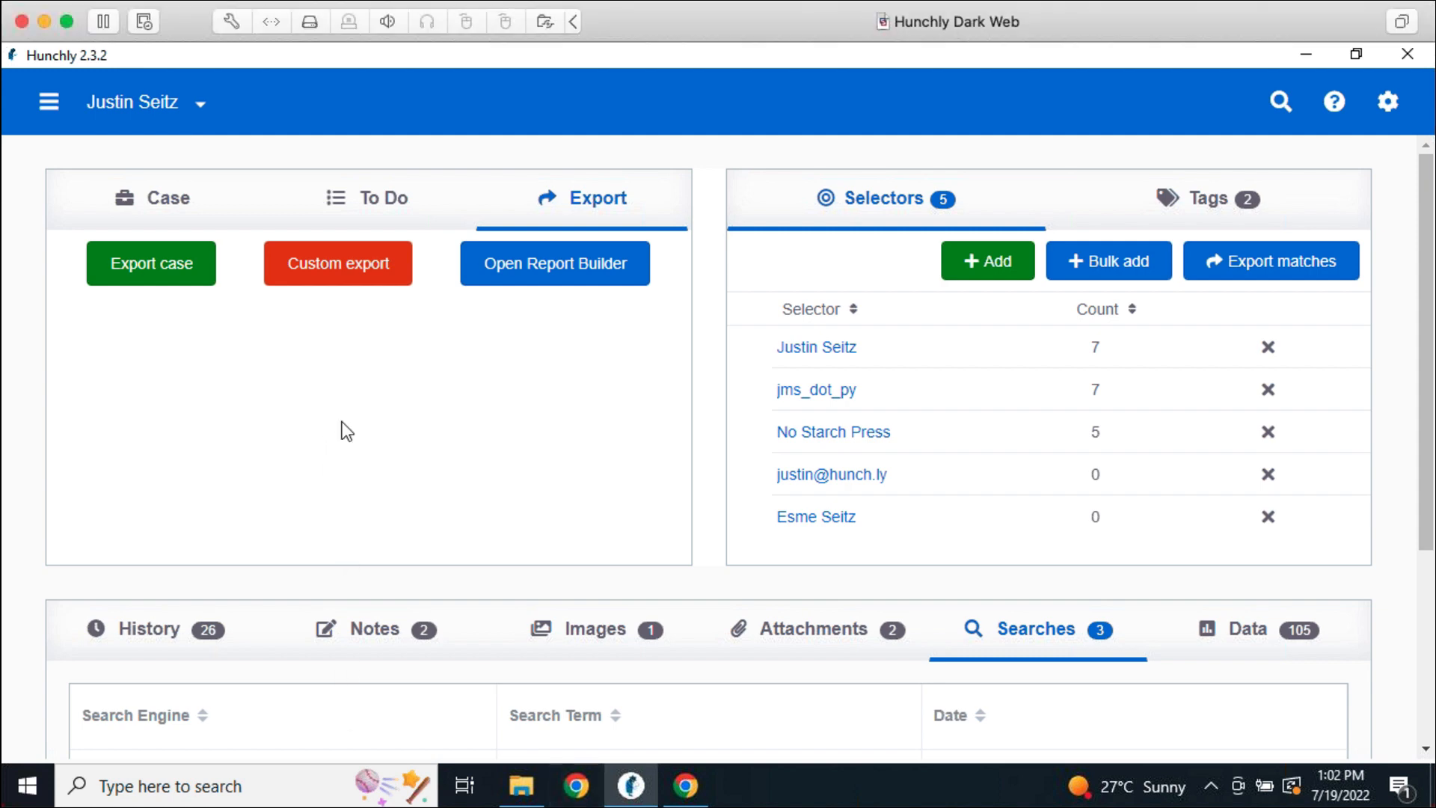
In the Custom Export options, untick All extracted data as CSV
{"action": "left_click", "coordinate": [343, 292]}
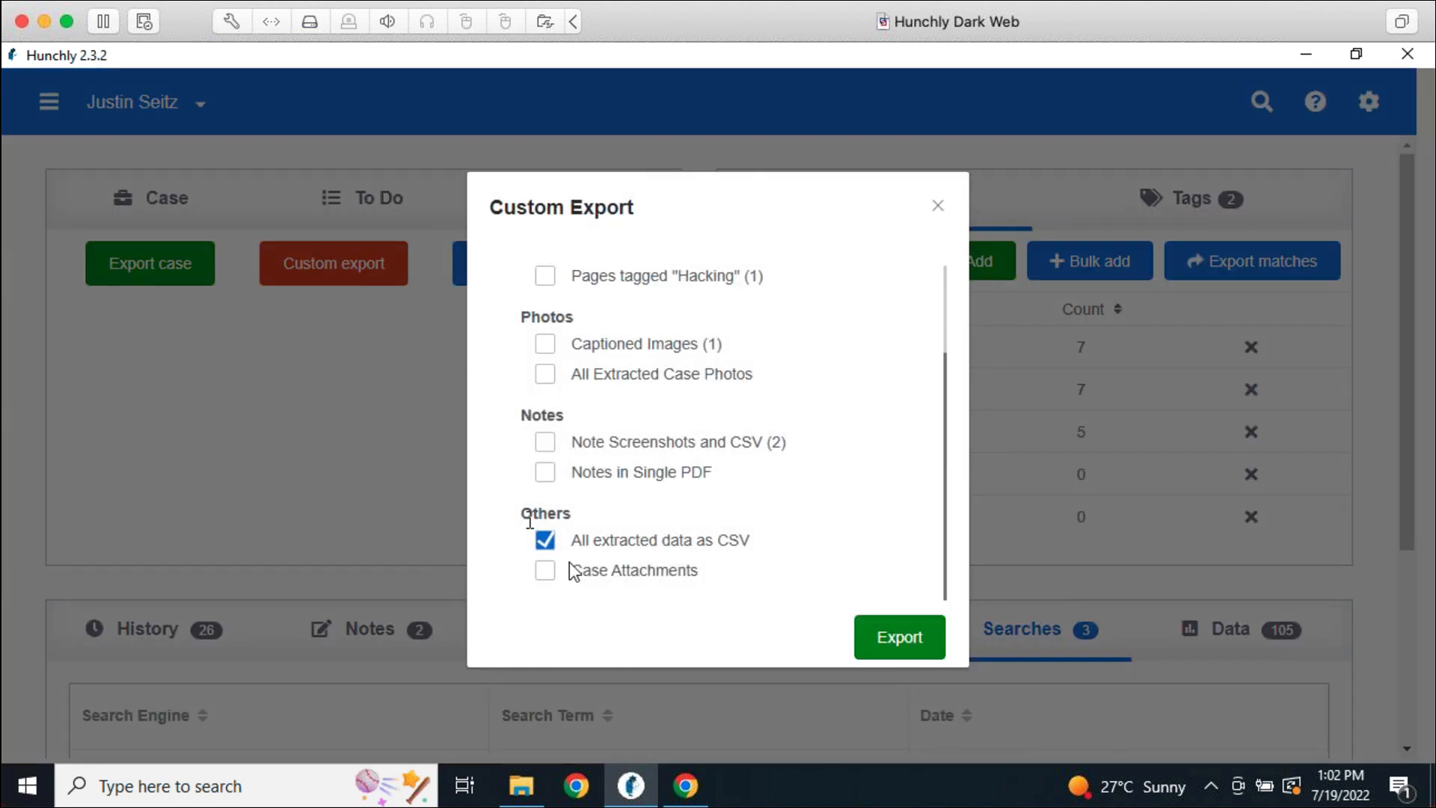
{"action": "left_click", "coordinate": [549, 540]}
{"action": "scroll", "coordinate": [636, 419], "scroll_direction": "up", "scroll_amount": 3}
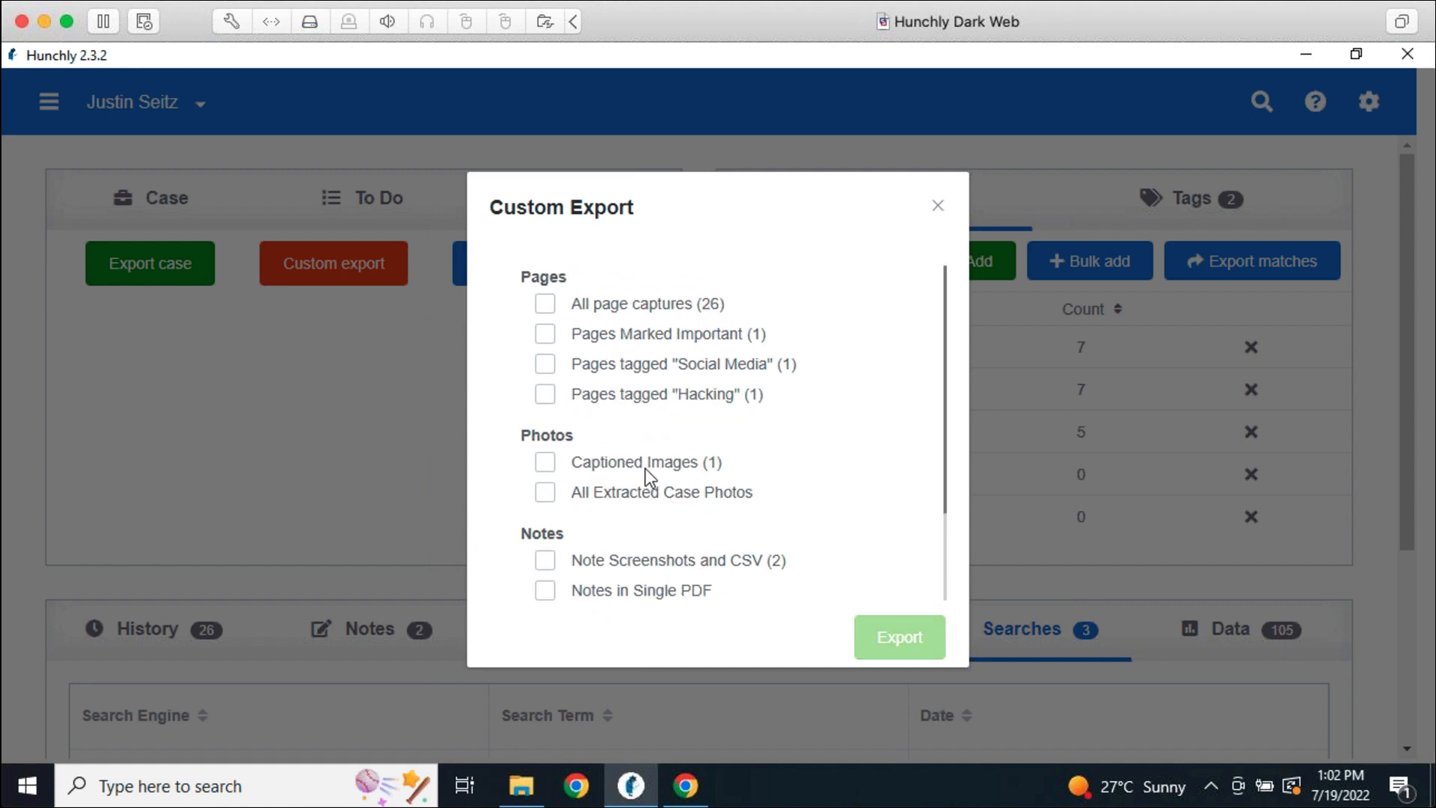
{"action": "scroll", "coordinate": [665, 588], "scroll_direction": "down", "scroll_amount": 3}
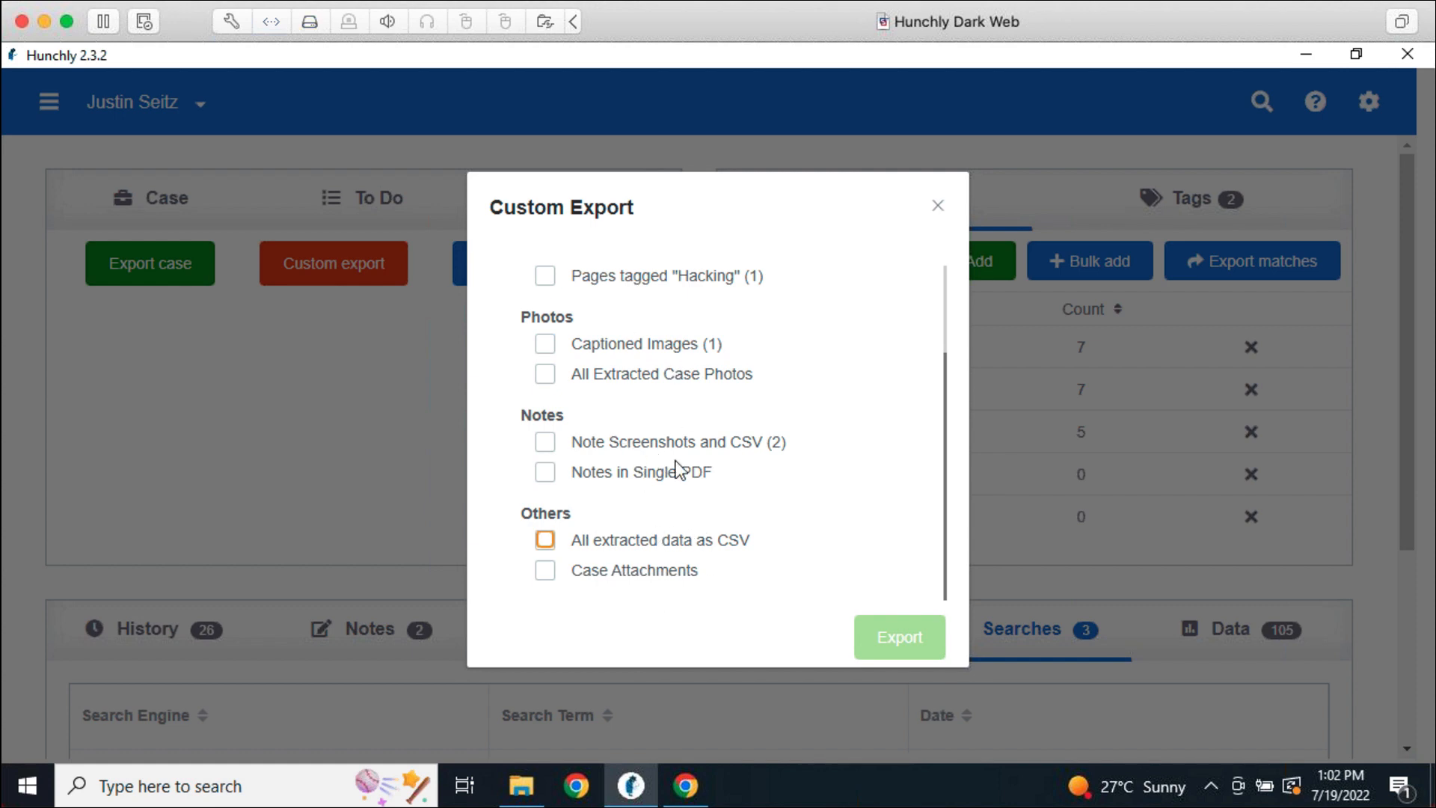
{"action": "scroll", "coordinate": [667, 474], "scroll_direction": "up", "scroll_amount": 3}
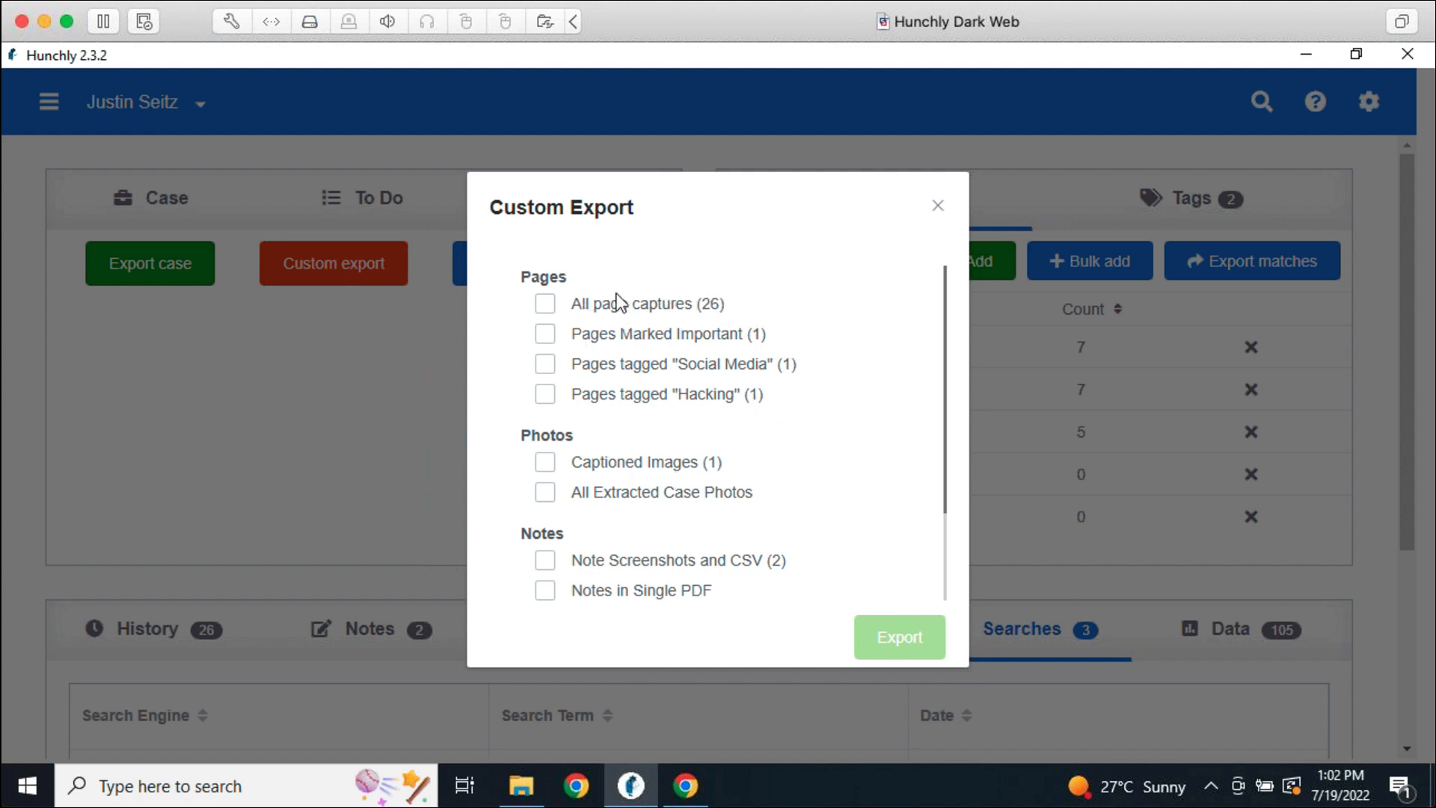
Toggle All page captures (26) and Social Media tagged pages on and off, then close without exporting
{"action": "left_click", "coordinate": [545, 306]}
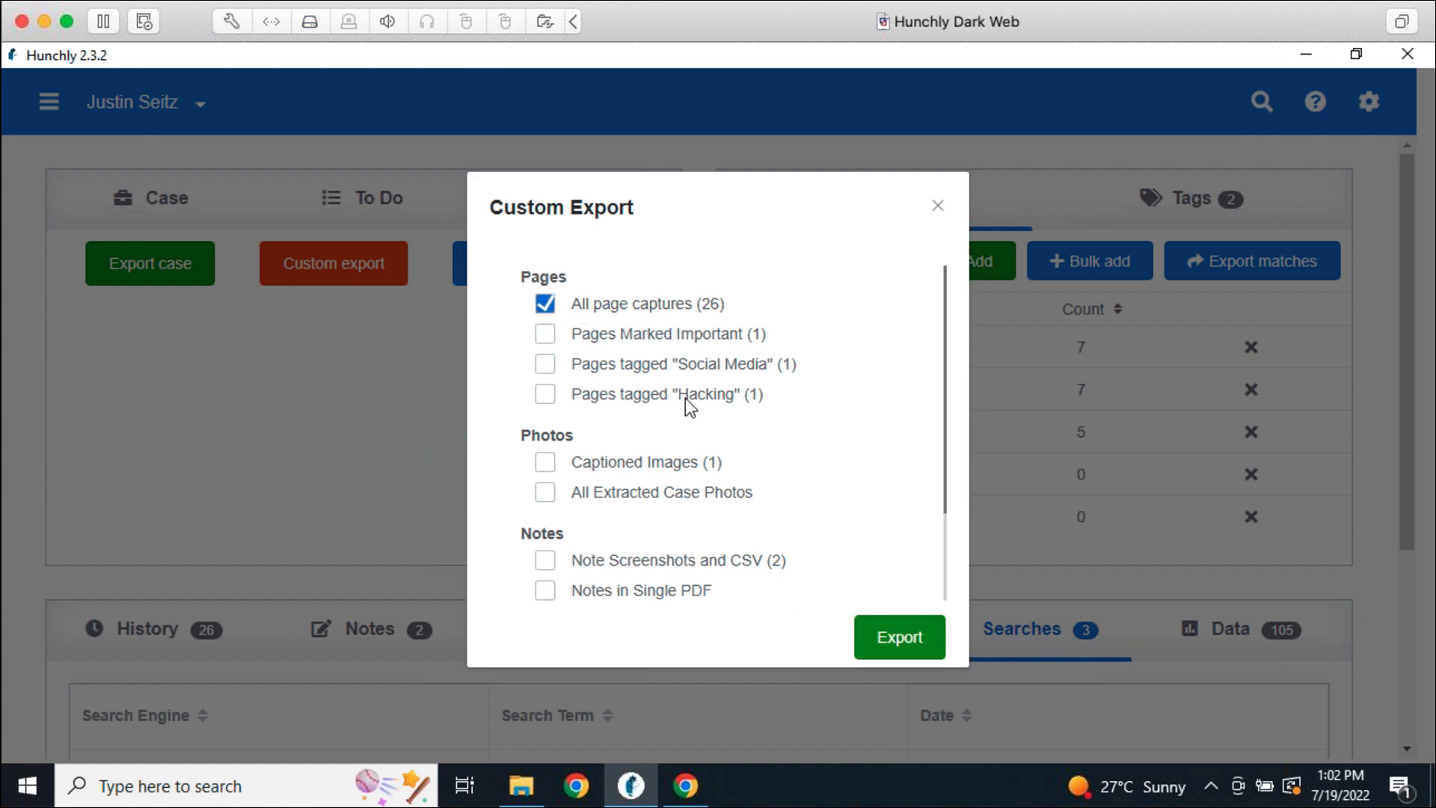
{"action": "left_click", "coordinate": [544, 303]}
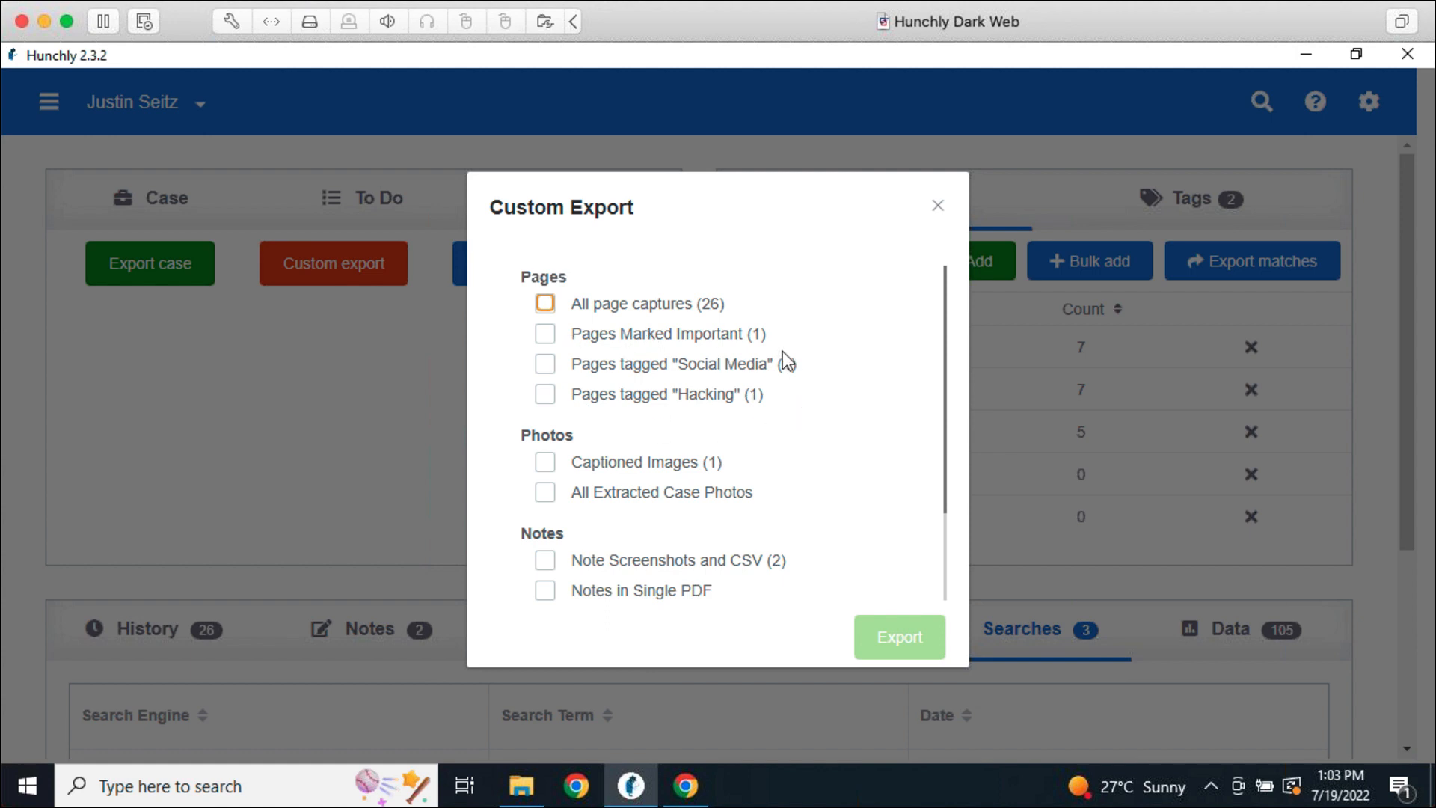
{"action": "left_click", "coordinate": [555, 362]}
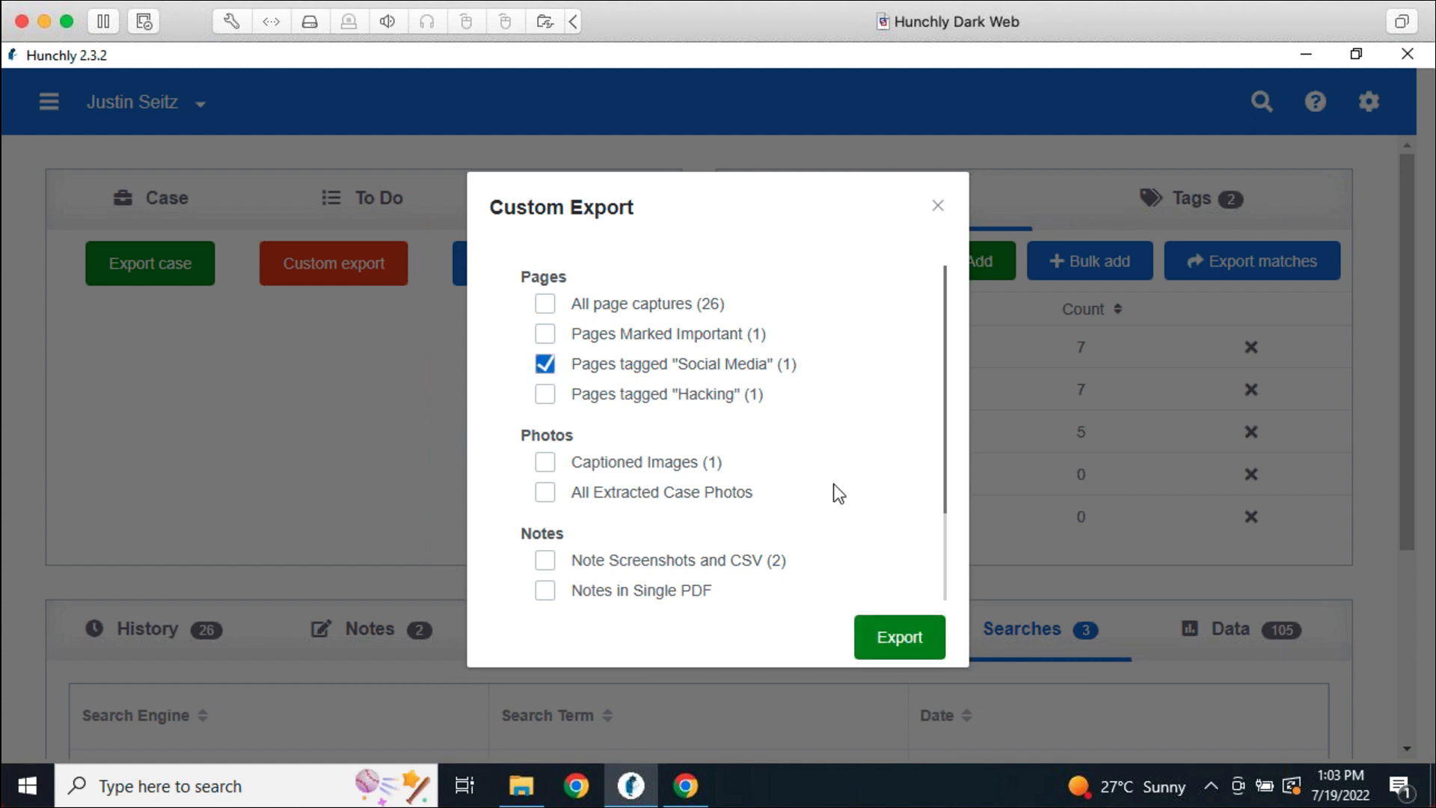
{"action": "left_click", "coordinate": [552, 365]}
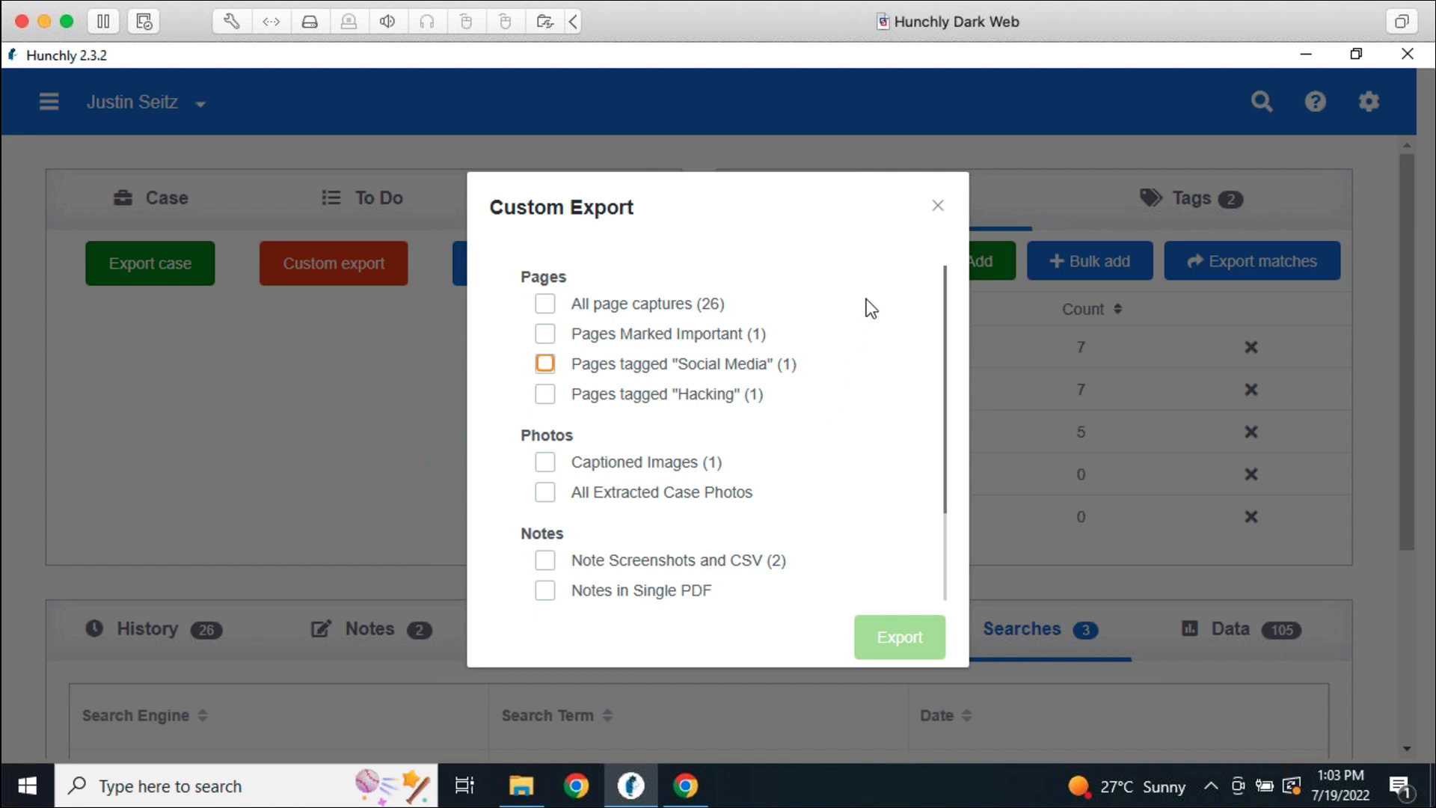
{"action": "left_click", "coordinate": [939, 212]}
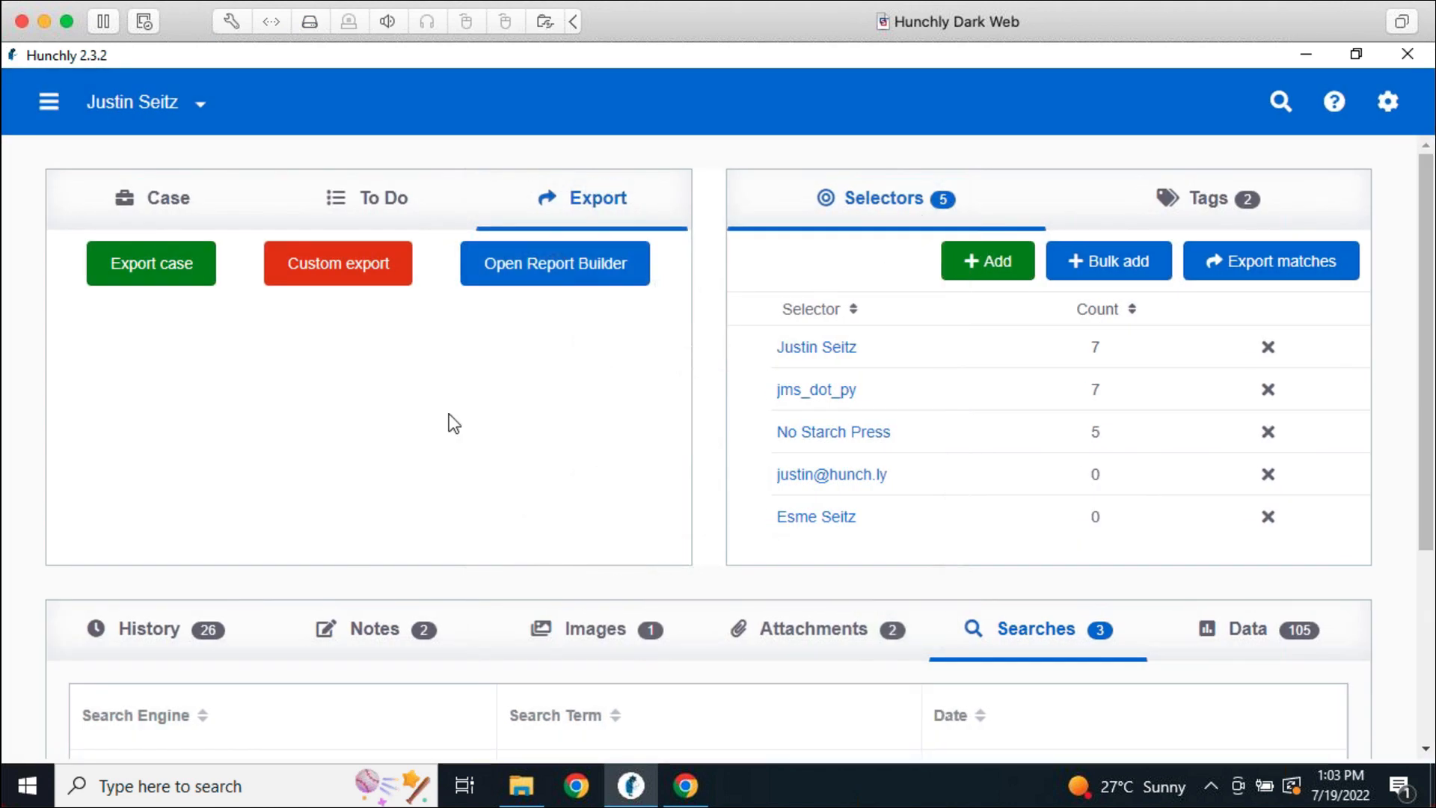
In History, select the Yandex search, Hunchly Evidence Guide and filetype:docx search pages
{"action": "left_click", "coordinate": [109, 630]}
{"action": "scroll", "coordinate": [751, 500], "scroll_direction": "down", "scroll_amount": 3}
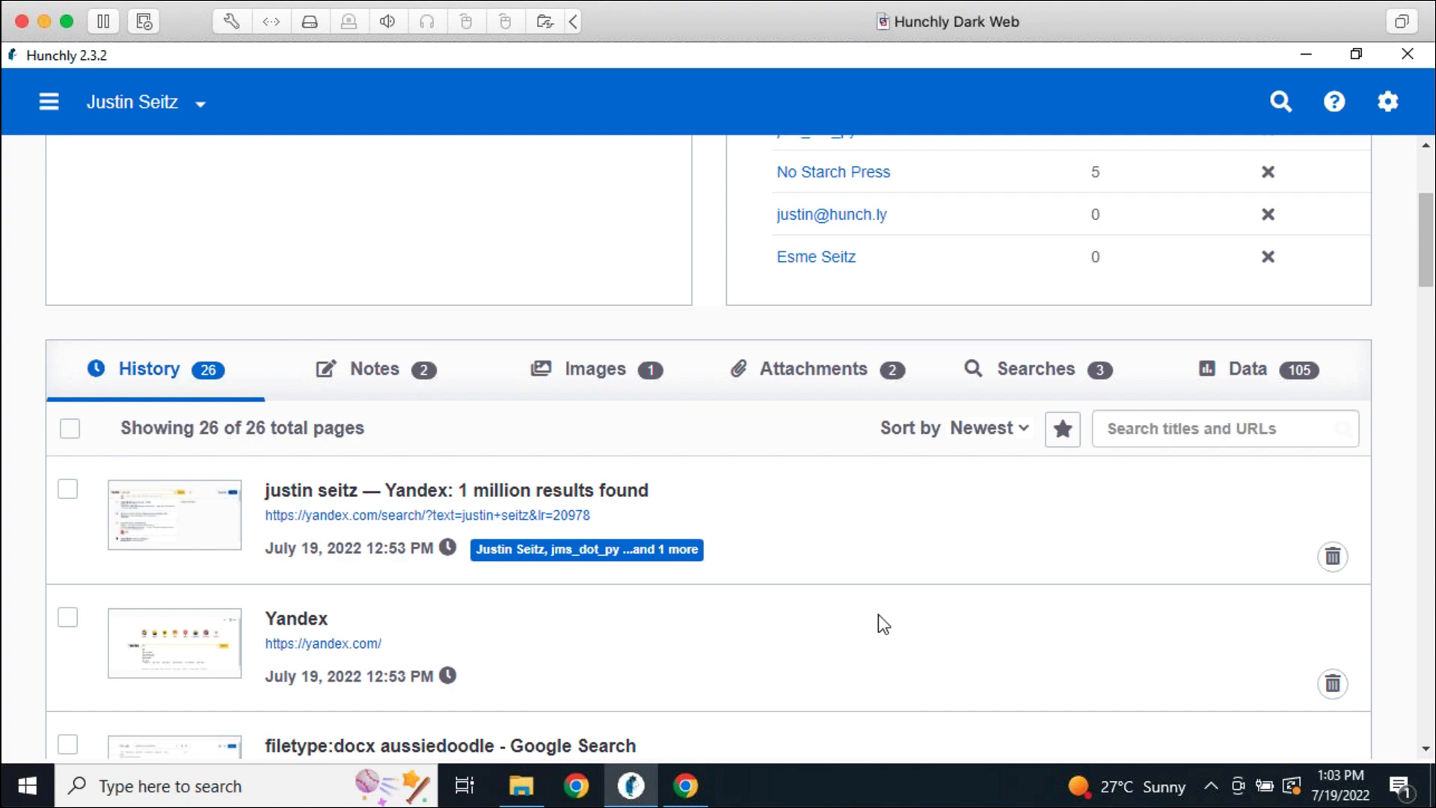
{"action": "left_click", "coordinate": [881, 534]}
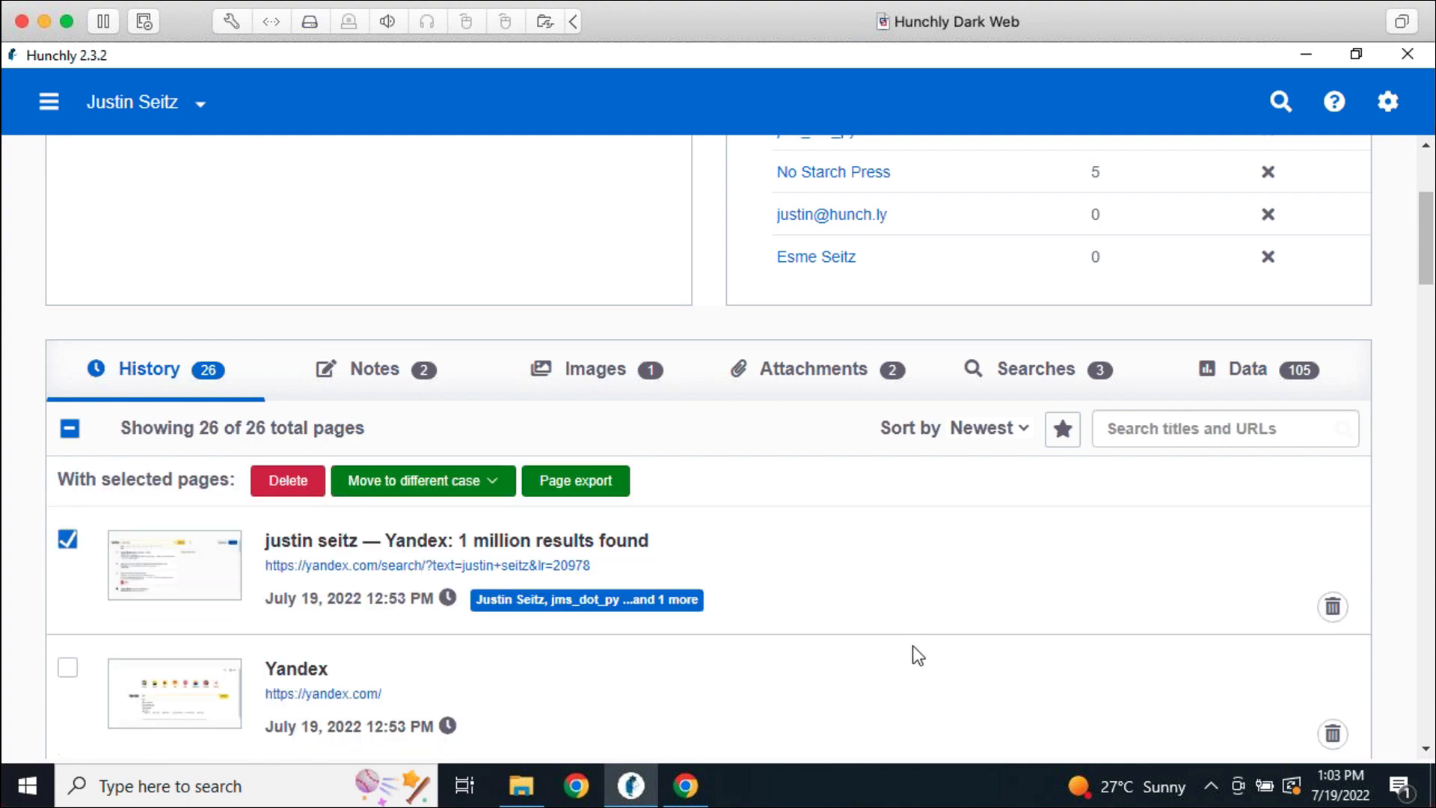
{"action": "scroll", "coordinate": [916, 655], "scroll_direction": "down", "scroll_amount": 5}
{"action": "left_click", "coordinate": [902, 626]}
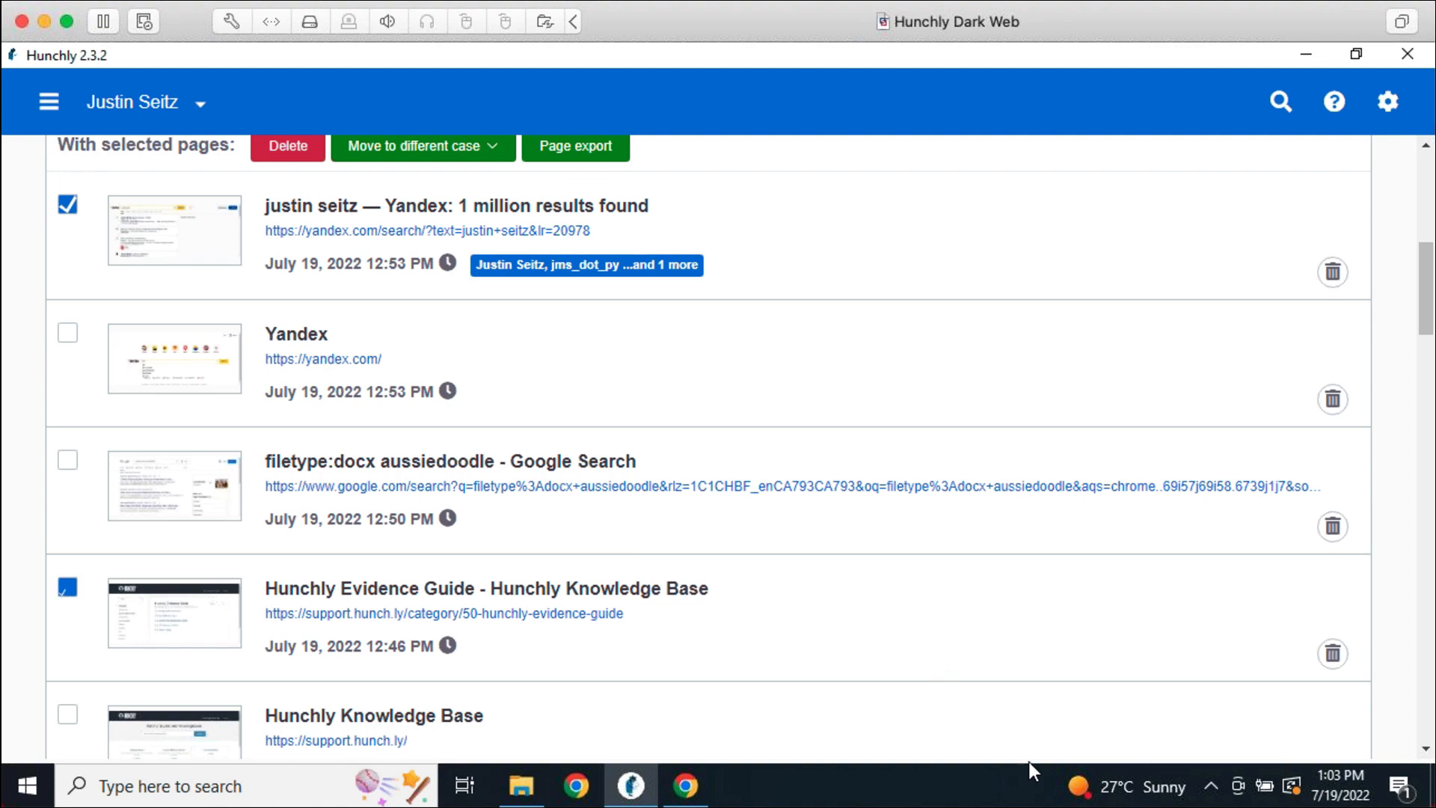
{"action": "left_click", "coordinate": [826, 545]}
{"action": "scroll", "coordinate": [912, 648], "scroll_direction": "up", "scroll_amount": 5}
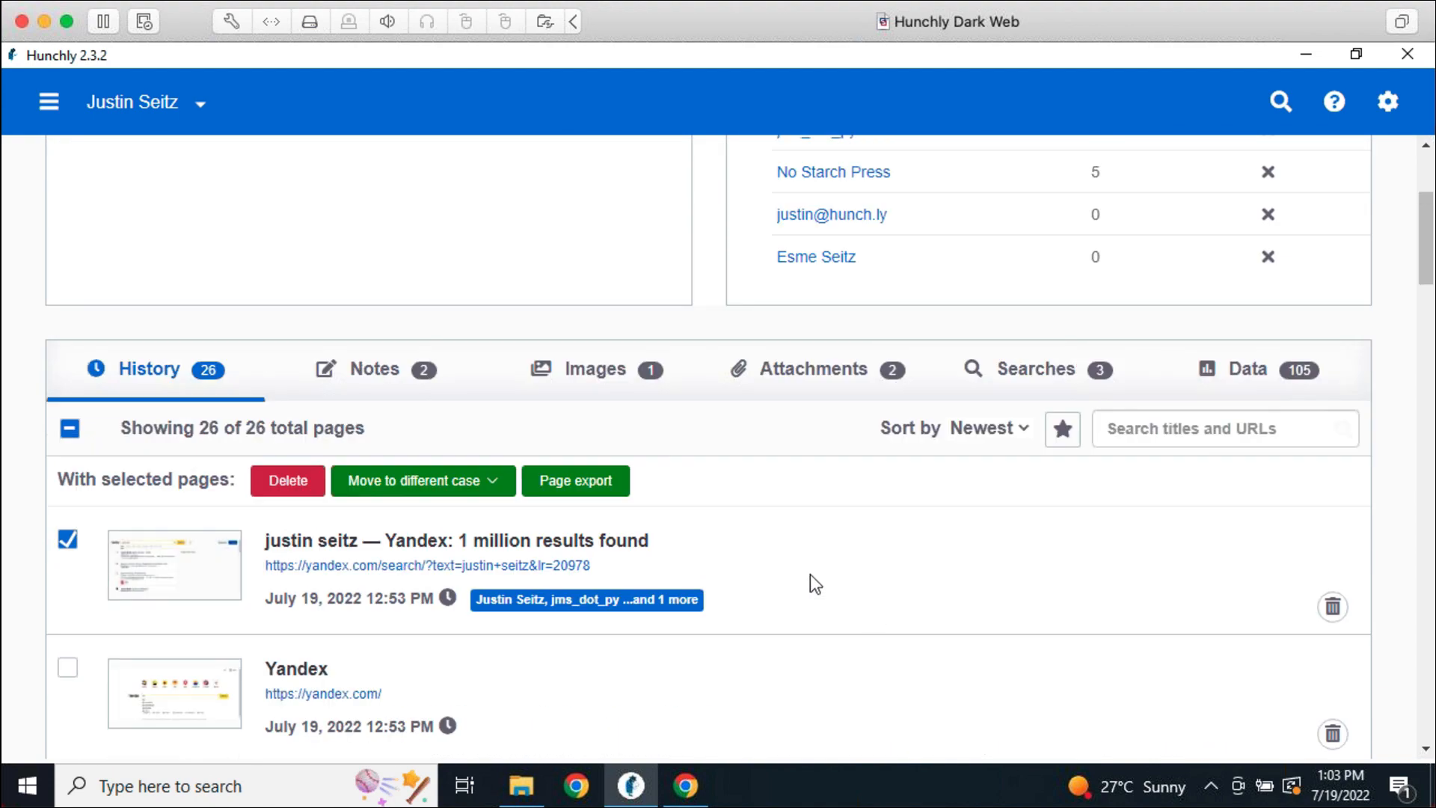
Export the selected pages to the desktop and open the resulting Exported Pages folder
{"action": "left_click", "coordinate": [590, 484]}
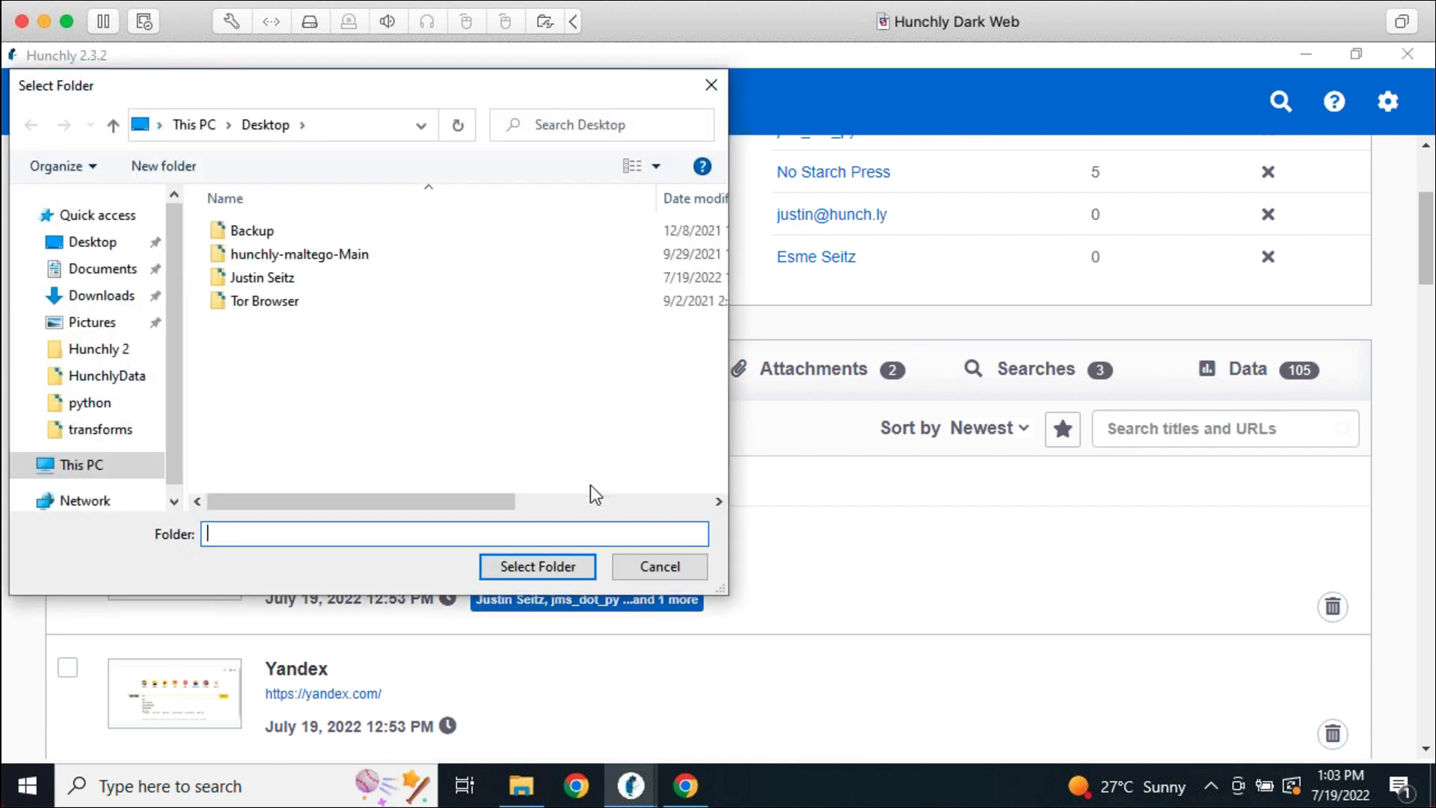
{"action": "left_click", "coordinate": [573, 567]}
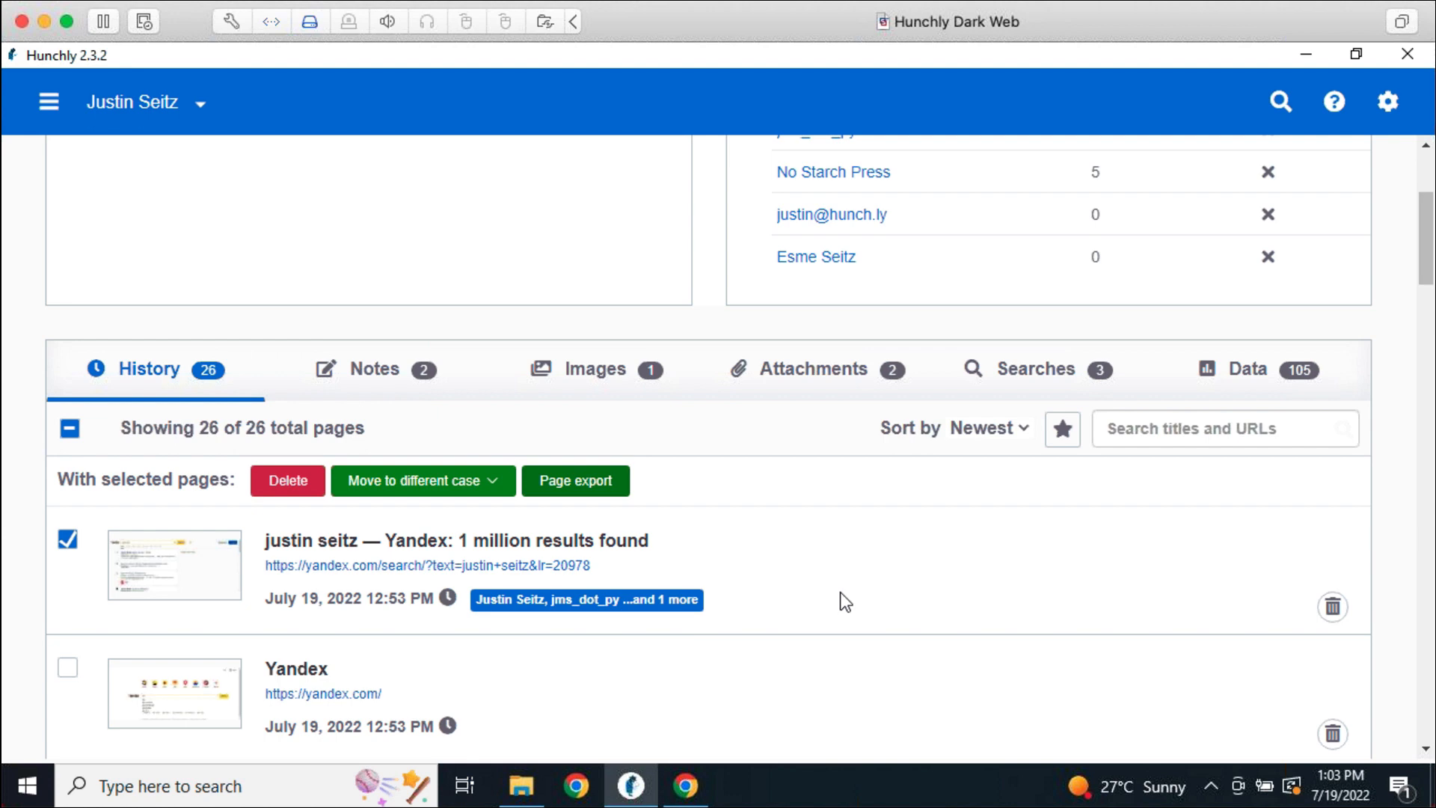
{"action": "key", "text": "super+d"}
{"action": "left_click_drag", "start_coordinate": [138, 433], "coordinate": [720, 294]}
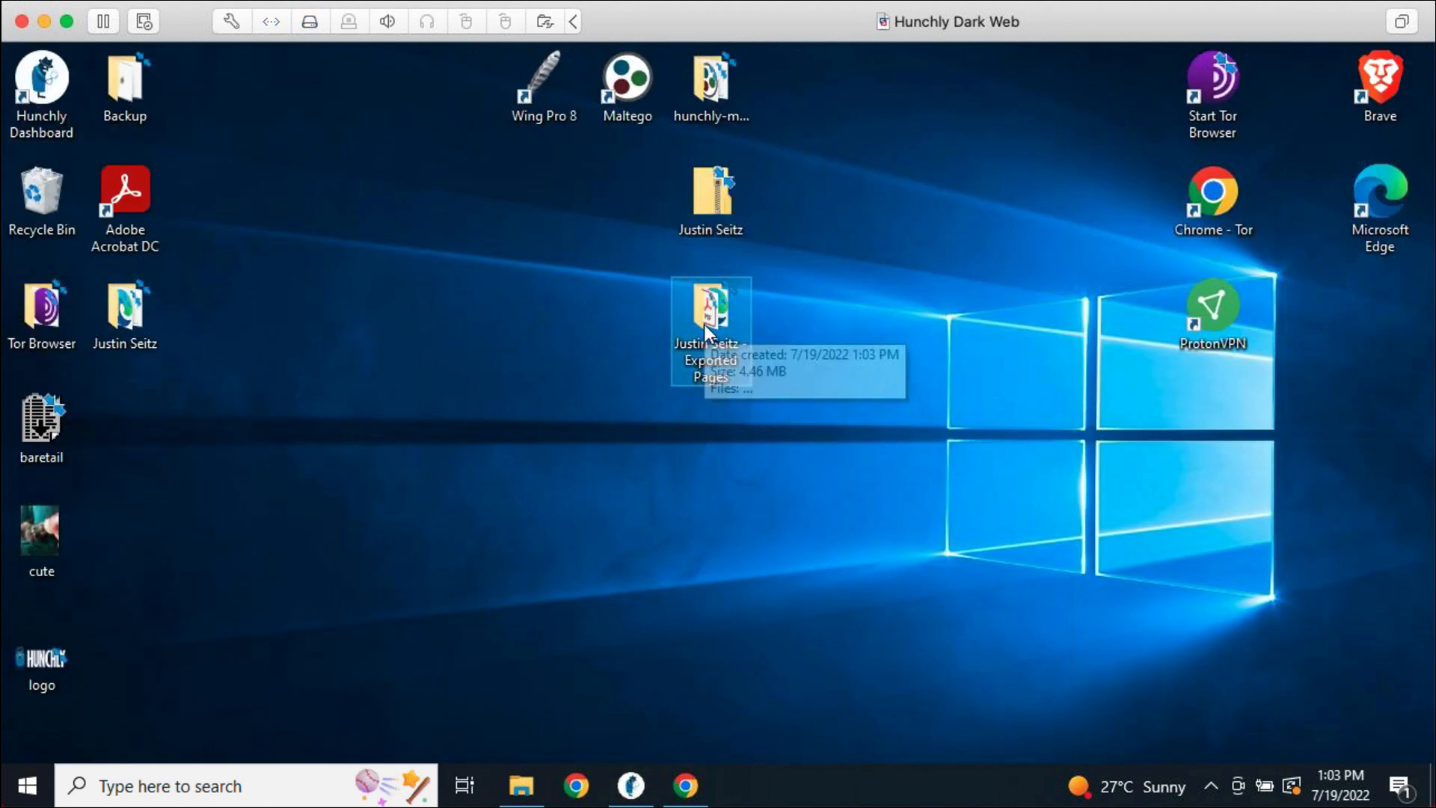
{"action": "double_click", "coordinate": [703, 324]}
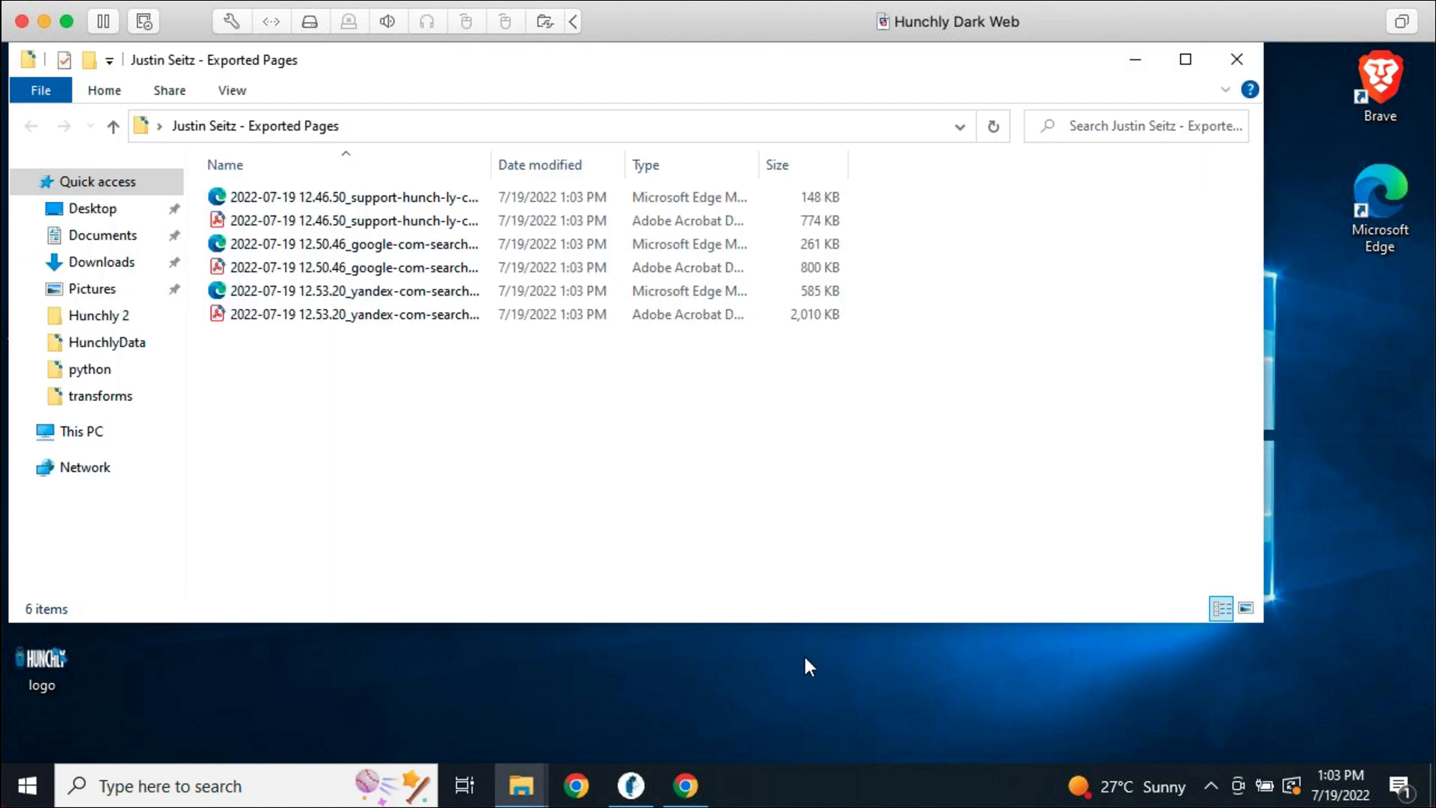
Open the exported Yandex search PDF from the Exported Pages folder
{"action": "left_click", "coordinate": [419, 315]}
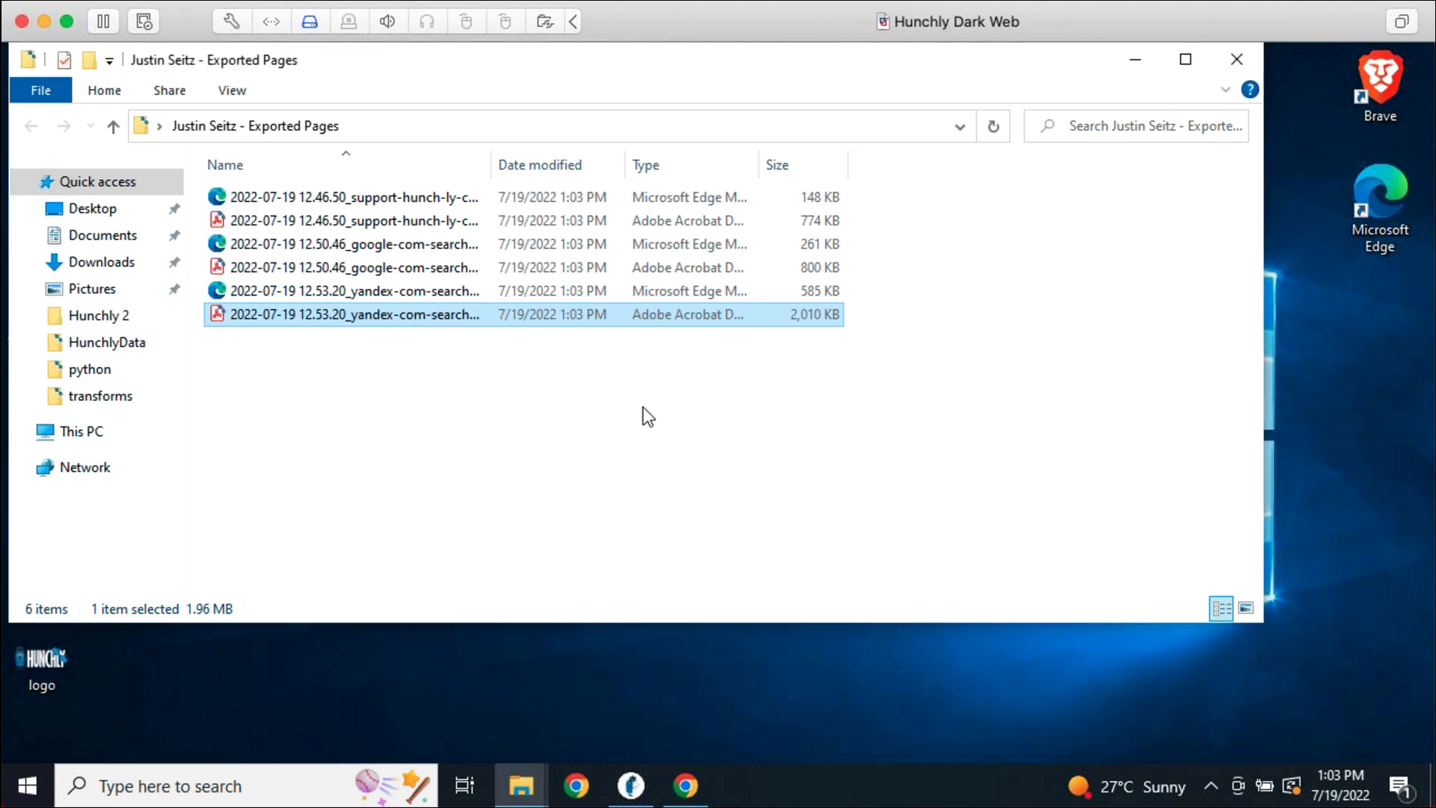
{"action": "key", "text": "Return"}
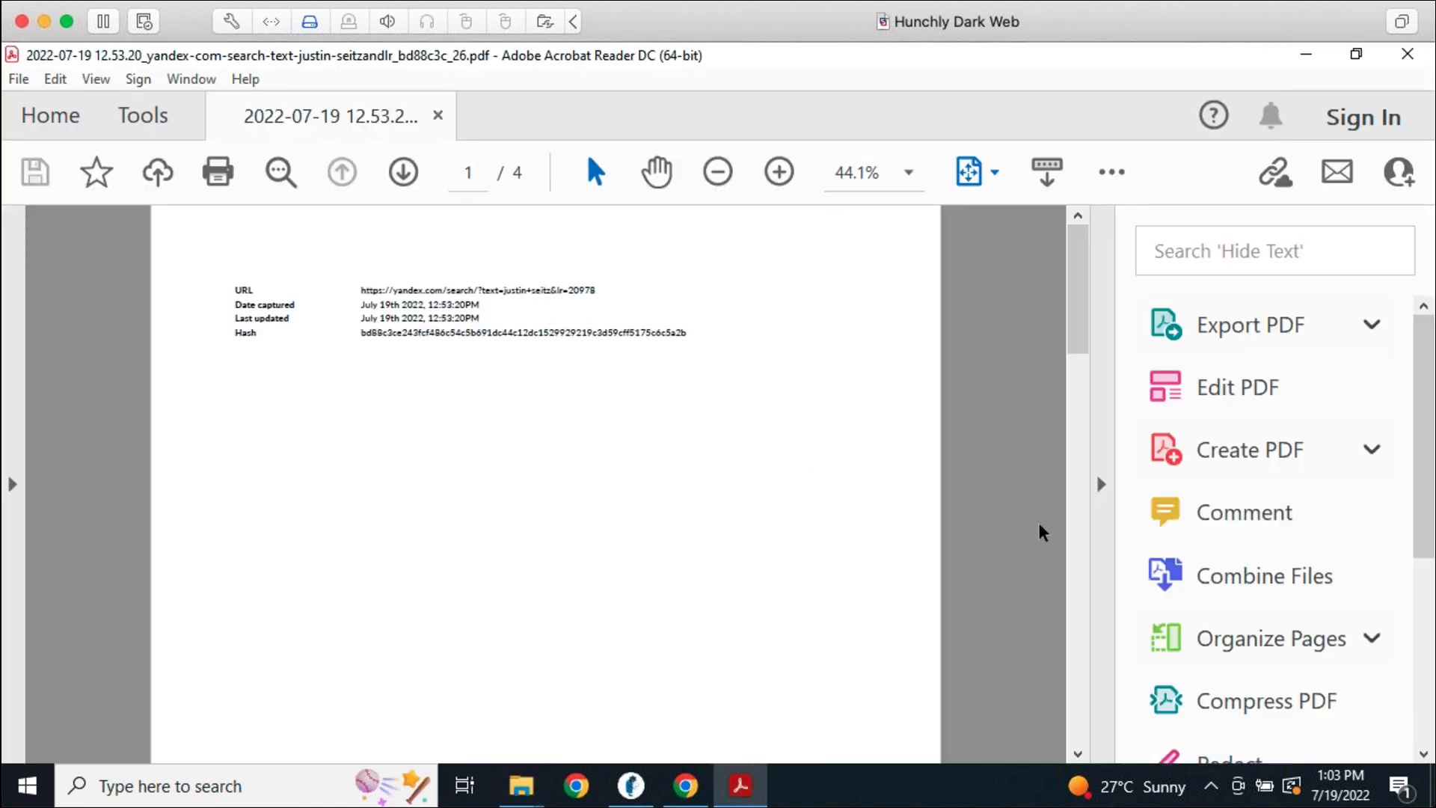
Collapse the Tools pane, zoom in twice, and scroll through to page 2 of the Yandex PDF
{"action": "left_click", "coordinate": [1097, 487]}
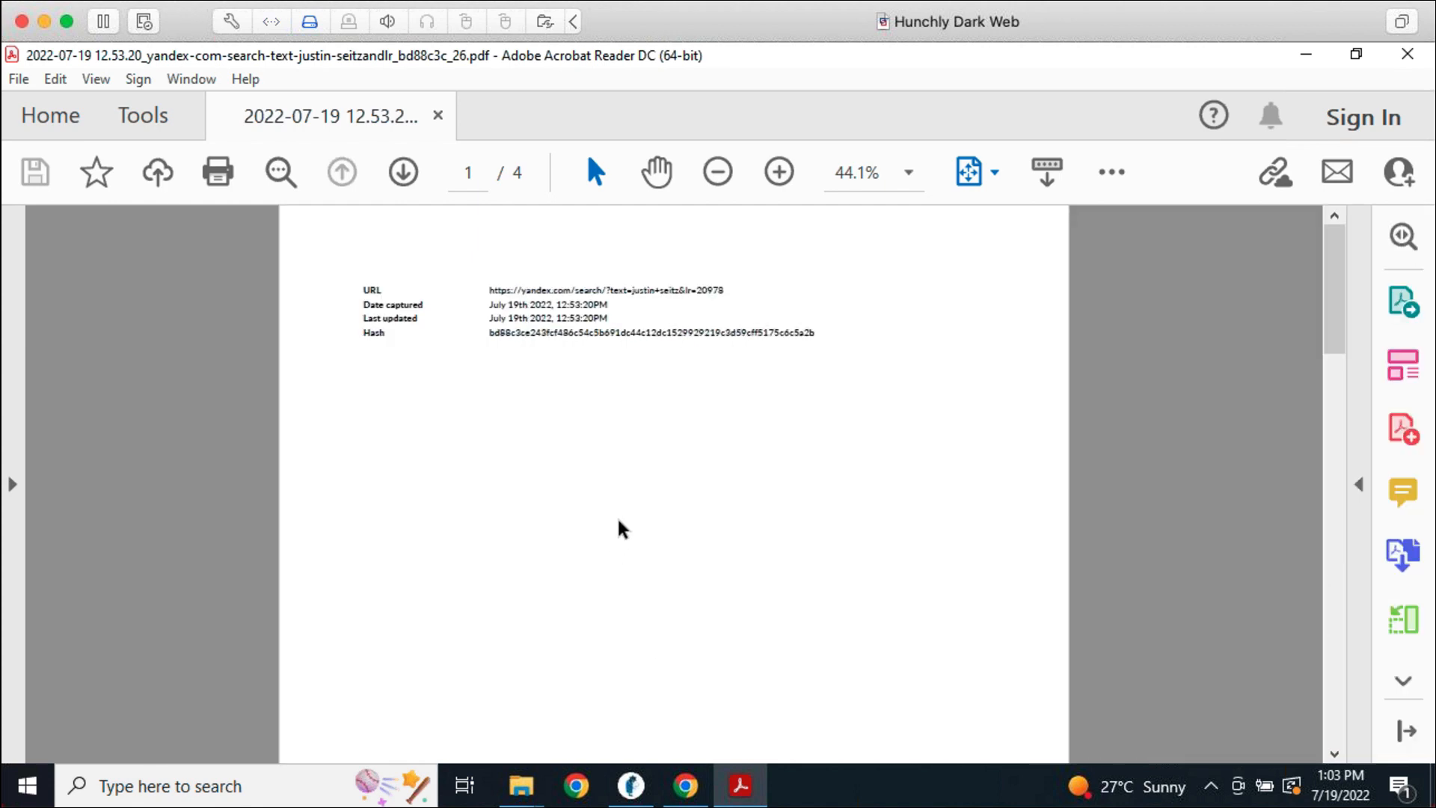
{"action": "left_click", "coordinate": [771, 175]}
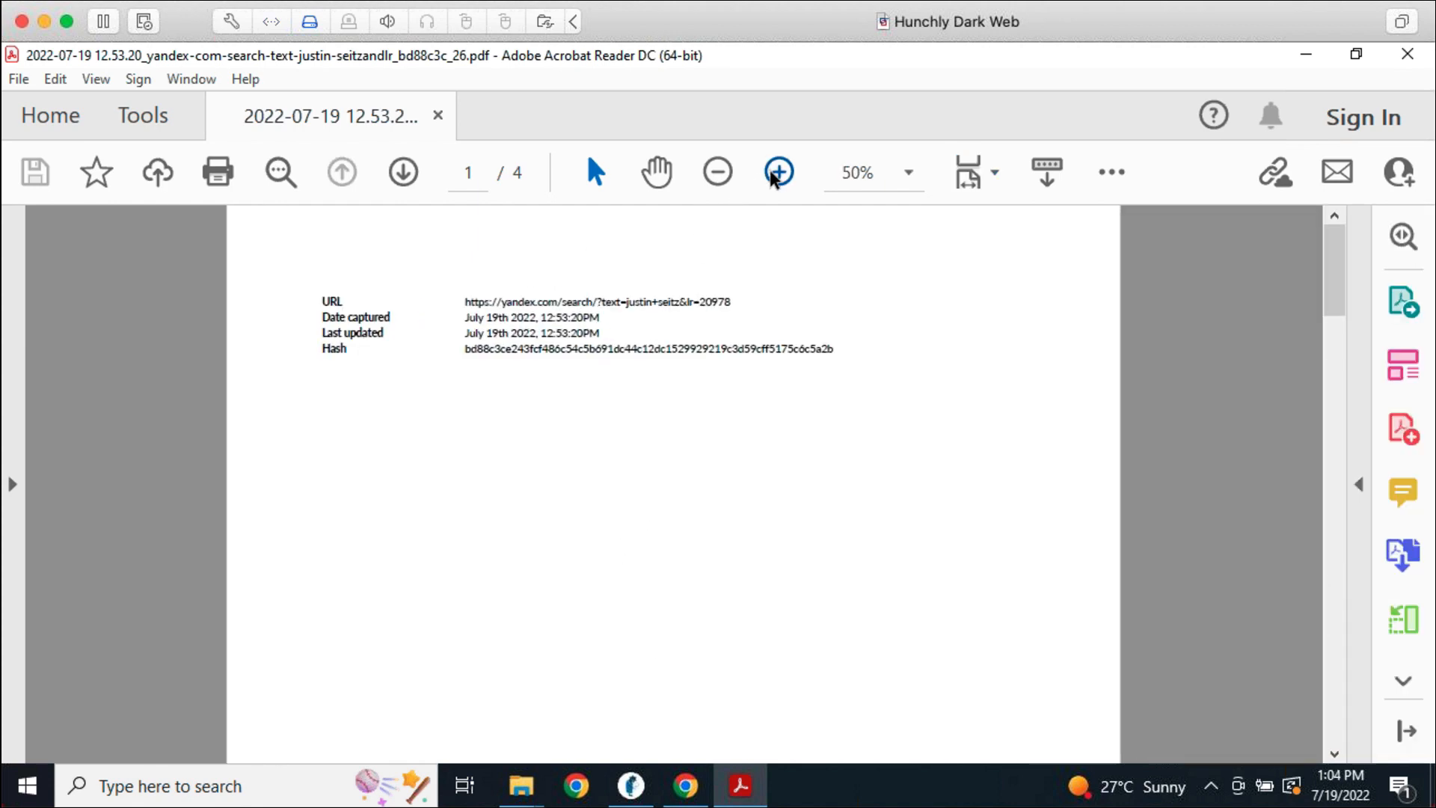
{"action": "left_click", "coordinate": [775, 174]}
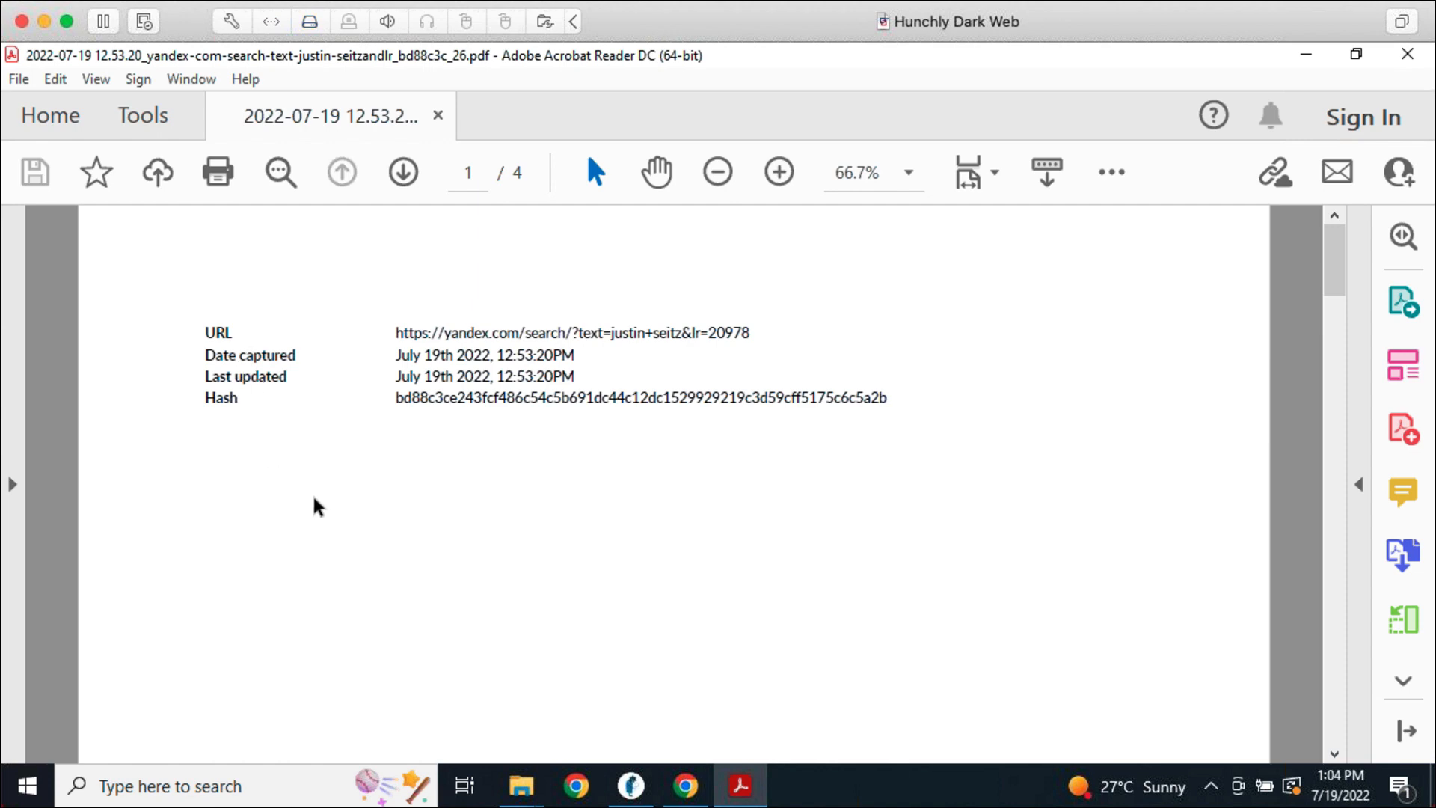
{"action": "scroll", "coordinate": [563, 573], "scroll_direction": "down", "scroll_amount": 1}
{"action": "scroll", "coordinate": [560, 566], "scroll_direction": "down", "scroll_amount": 10}
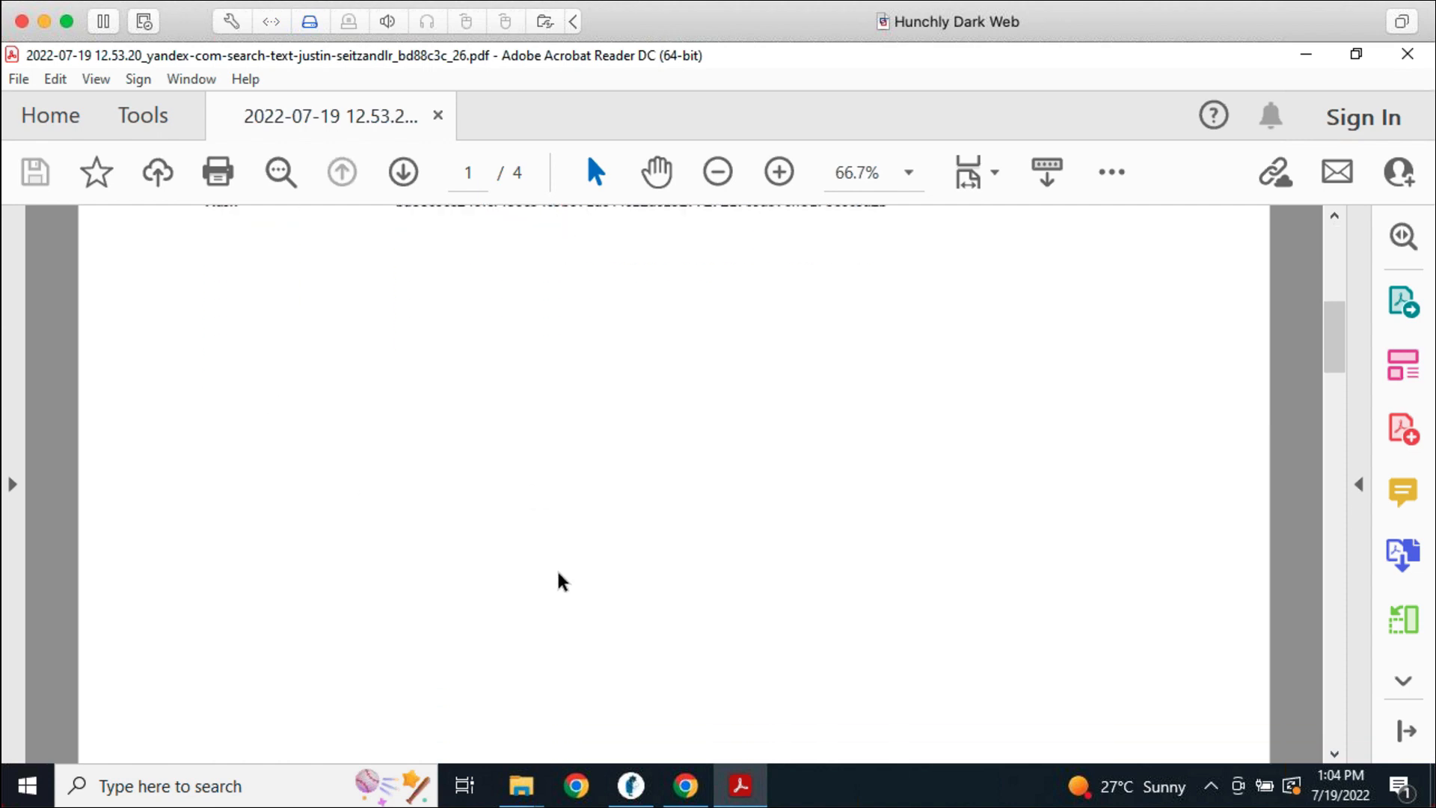
{"action": "scroll", "coordinate": [561, 582], "scroll_direction": "up", "scroll_amount": 5}
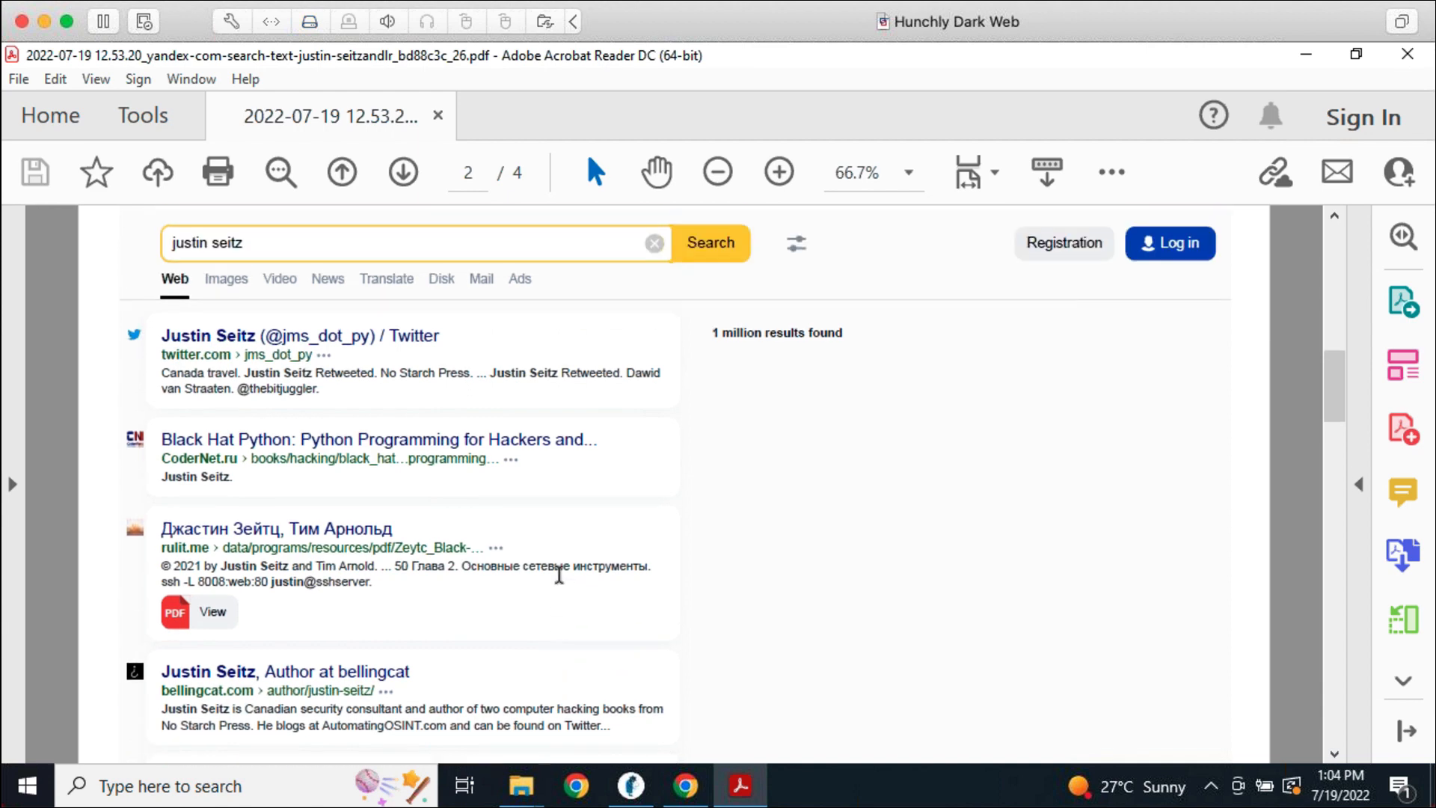
{"action": "scroll", "coordinate": [559, 577], "scroll_direction": "down", "scroll_amount": 2}
Switch to the Exported Pages folder and back to the PDF, then close Acrobat Reader
{"action": "left_click", "coordinate": [541, 791]}
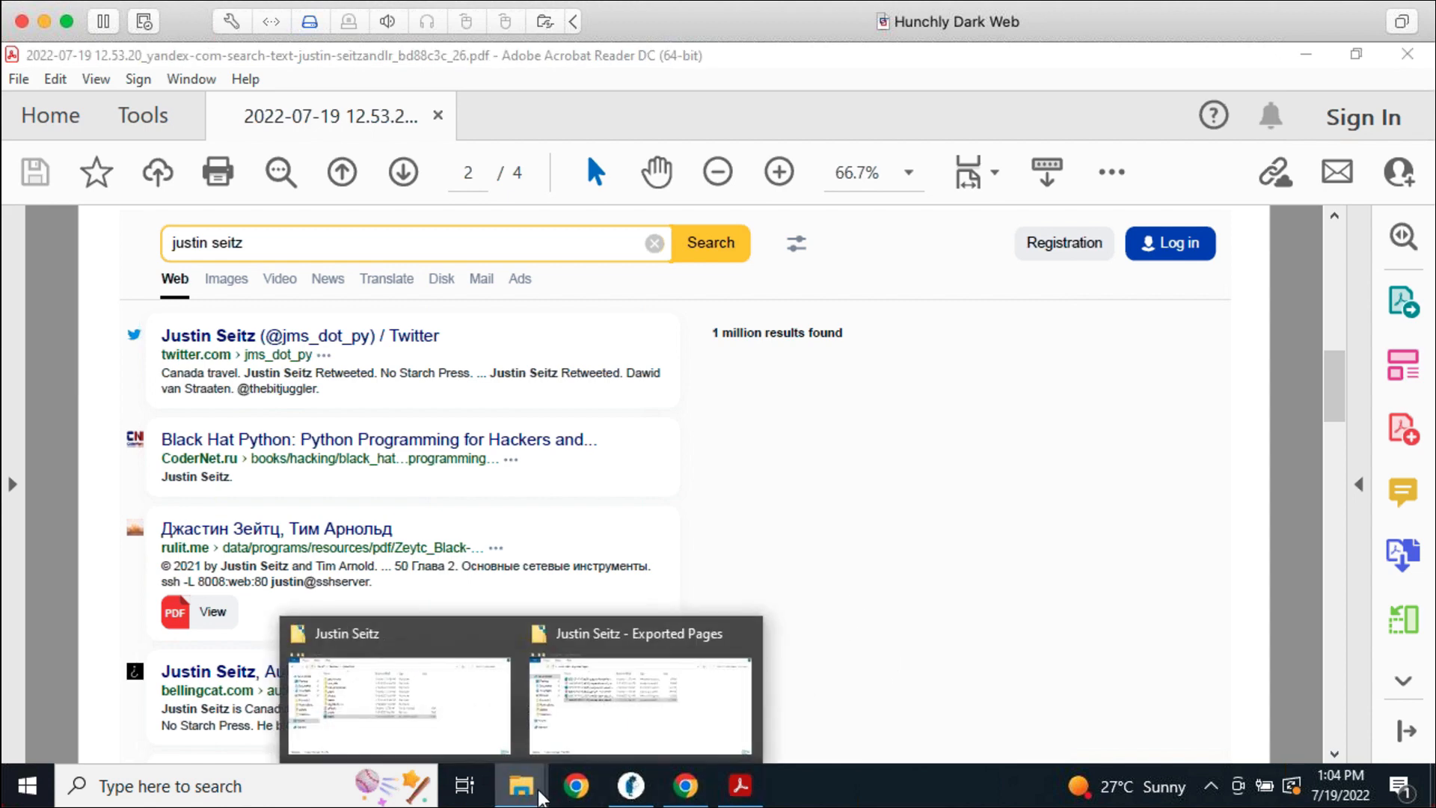
{"action": "left_click", "coordinate": [571, 733]}
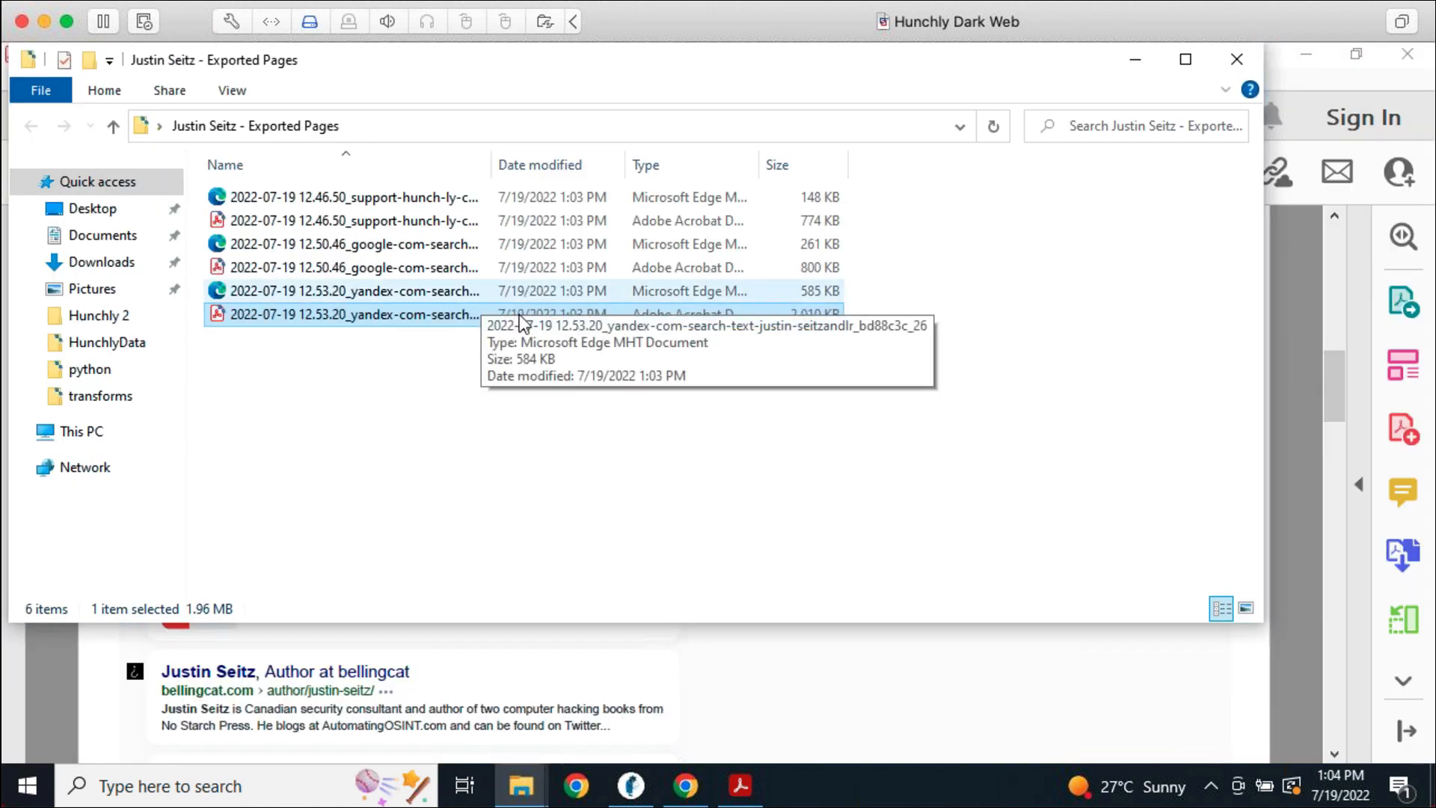
{"action": "left_click", "coordinate": [798, 670]}
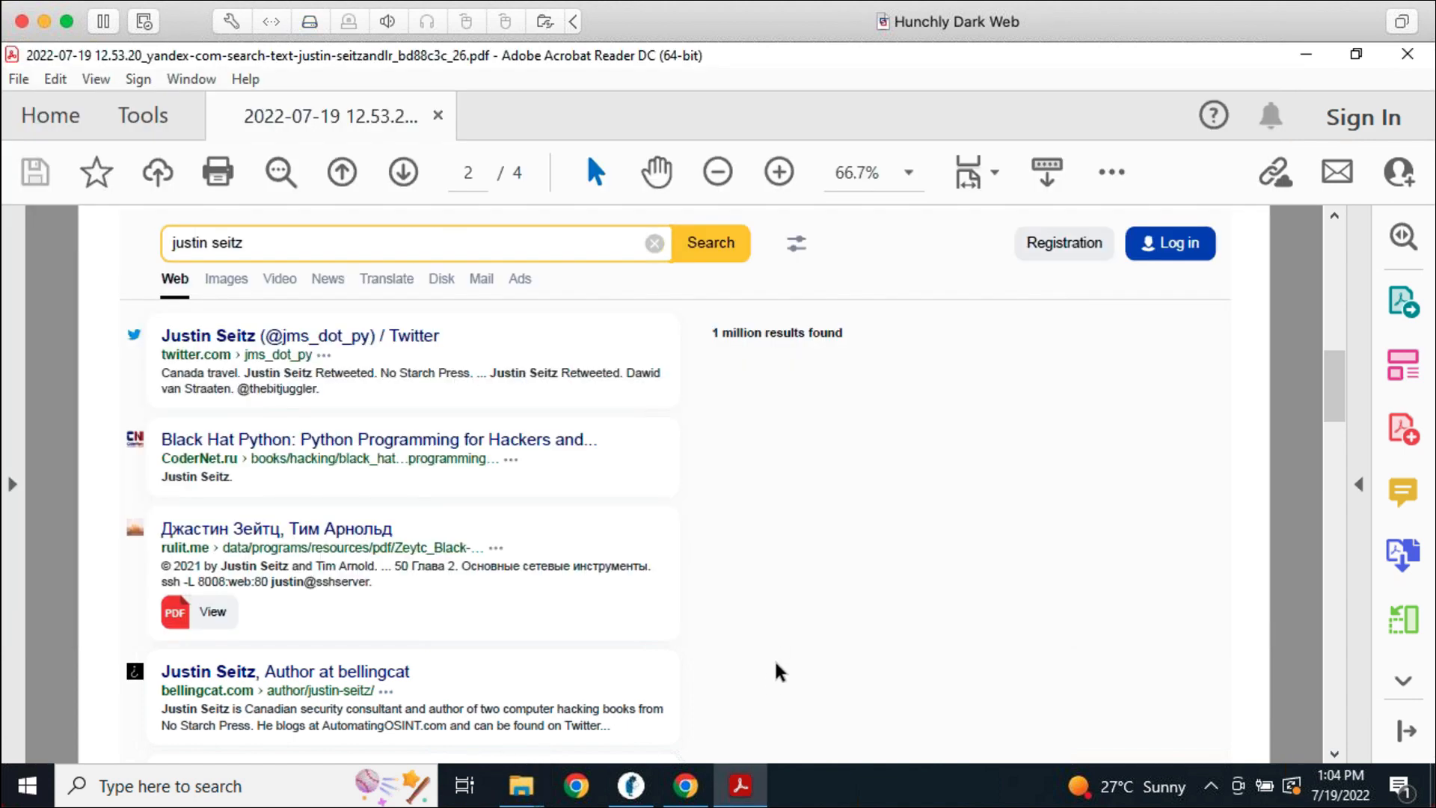
{"action": "left_click", "coordinate": [1403, 55]}
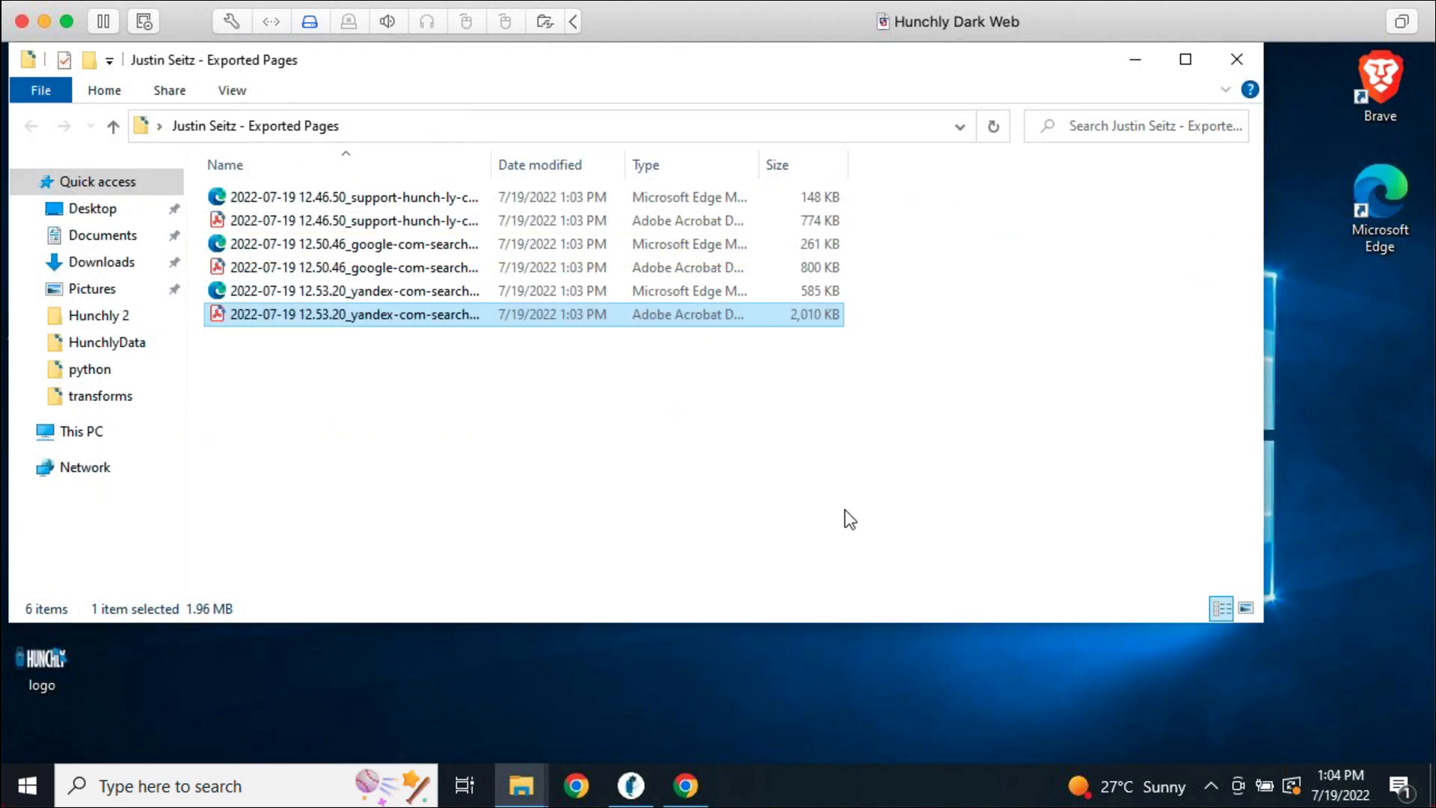
Close the folder, restore Hunchly, review the captured Yandex search page, and return to the dashboard
{"action": "left_click", "coordinate": [1257, 59]}
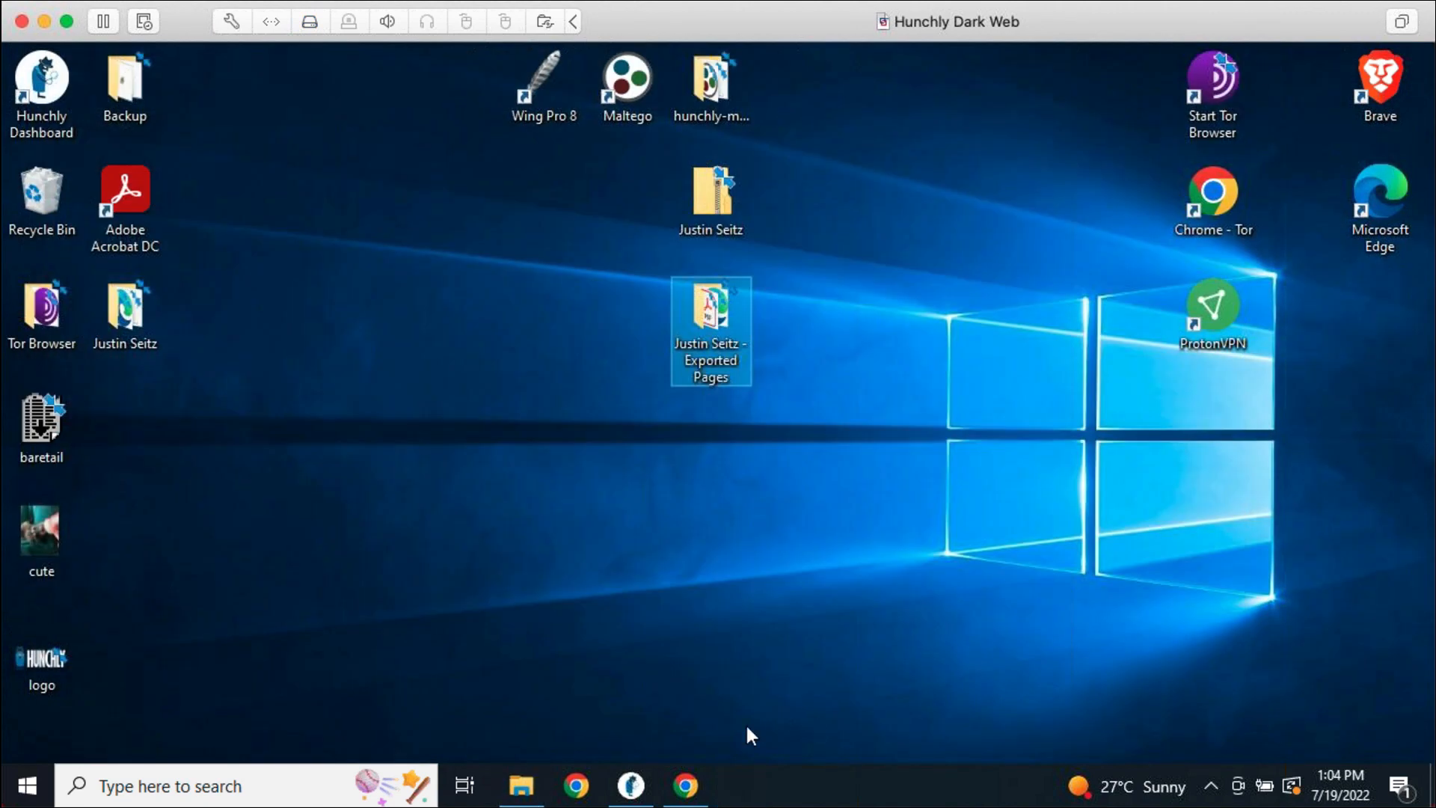
{"action": "left_click", "coordinate": [631, 785]}
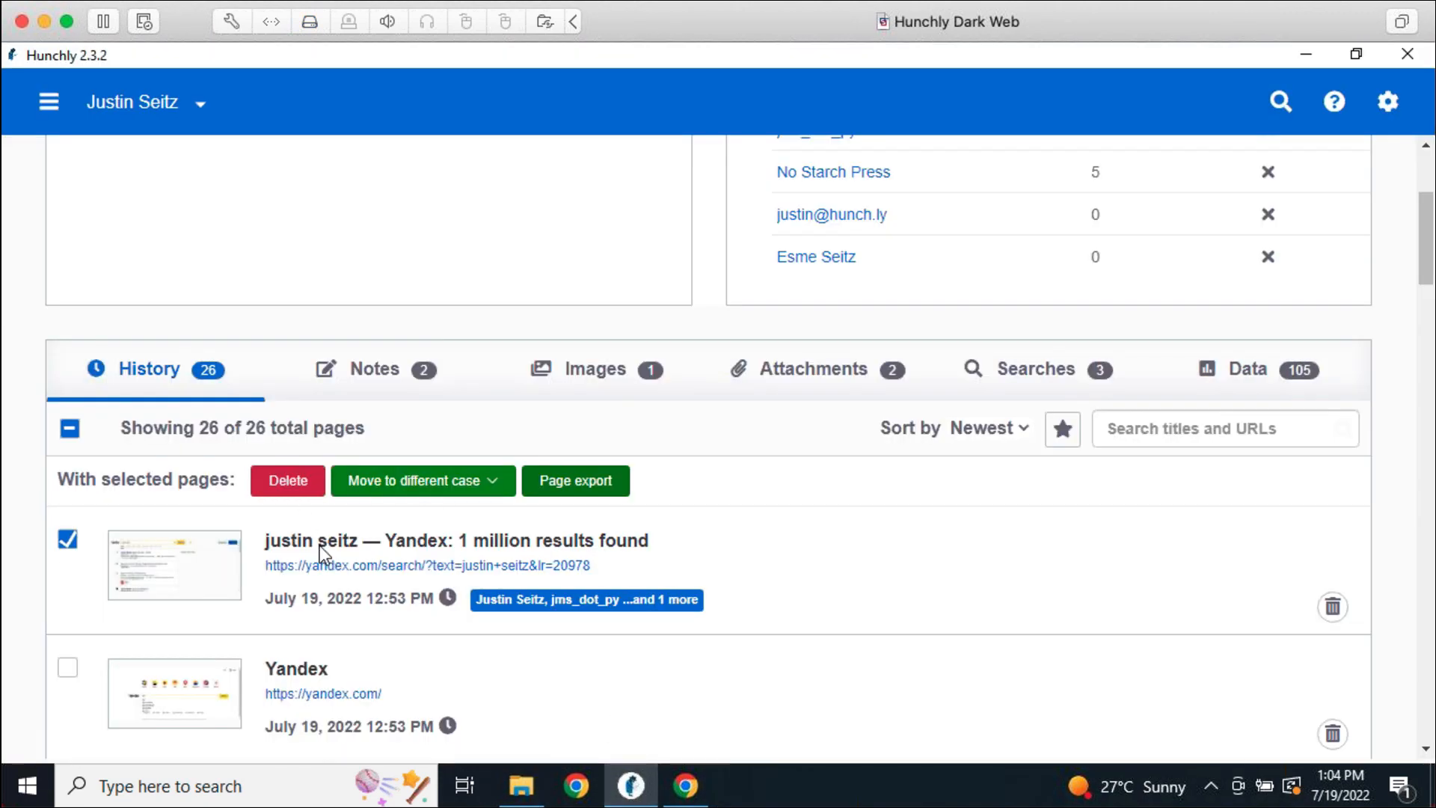
{"action": "left_click", "coordinate": [321, 550]}
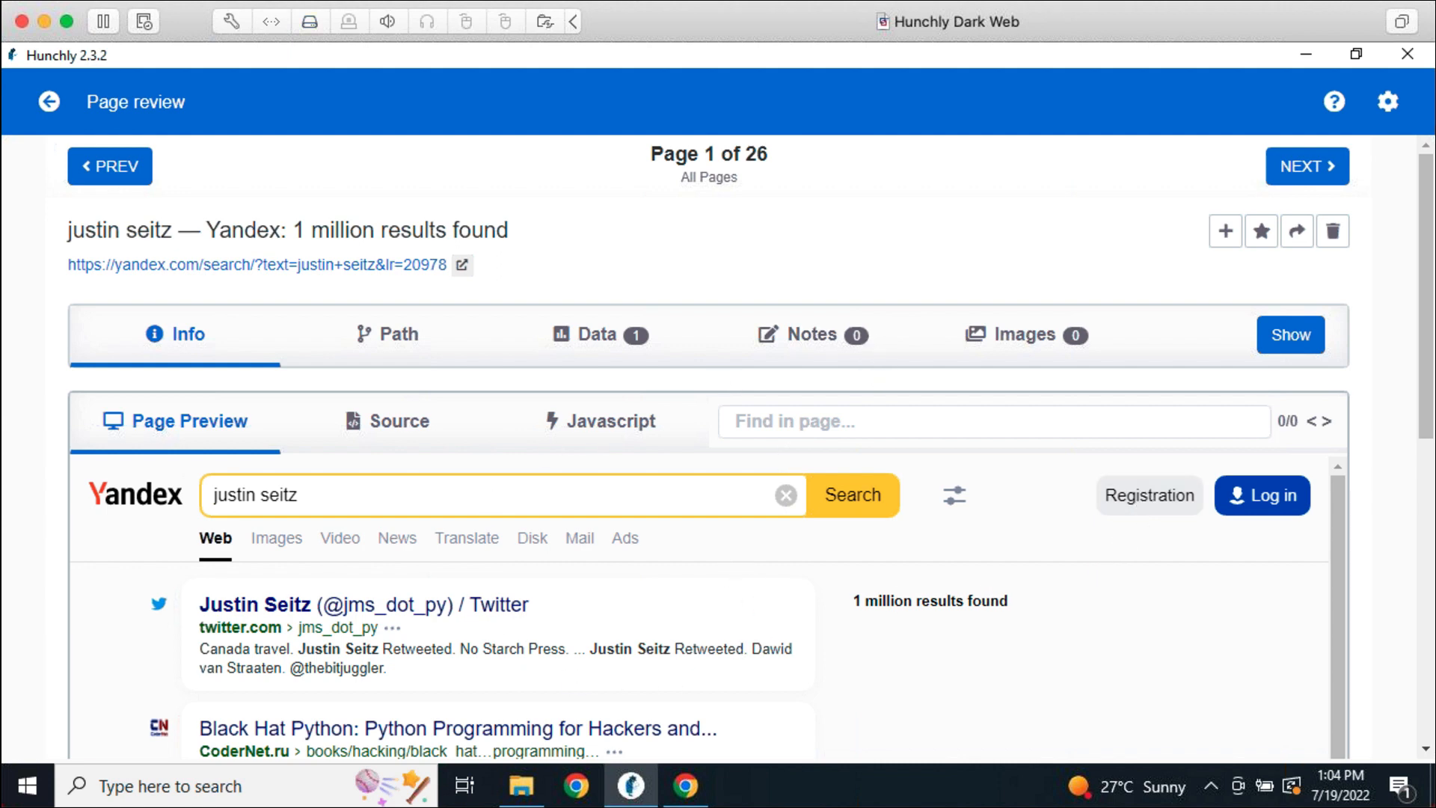
{"action": "mouse_move", "coordinate": [1297, 235]}
{"action": "left_click", "coordinate": [49, 103]}
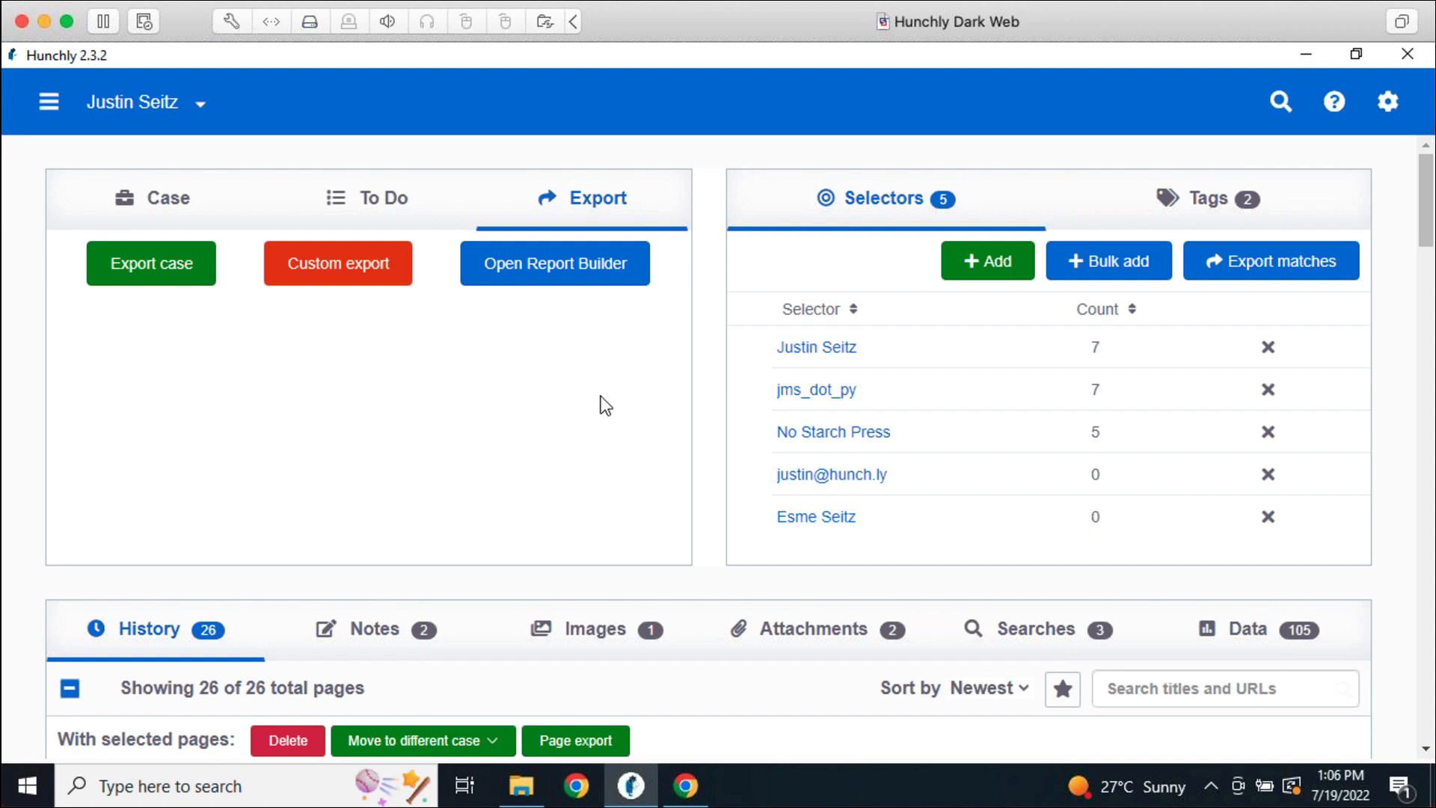
Minimise Hunchly to reveal the desktop with the exported pages and extracted case folders
{"action": "mouse_move", "coordinate": [522, 785]}
{"action": "key", "text": "super+d"}
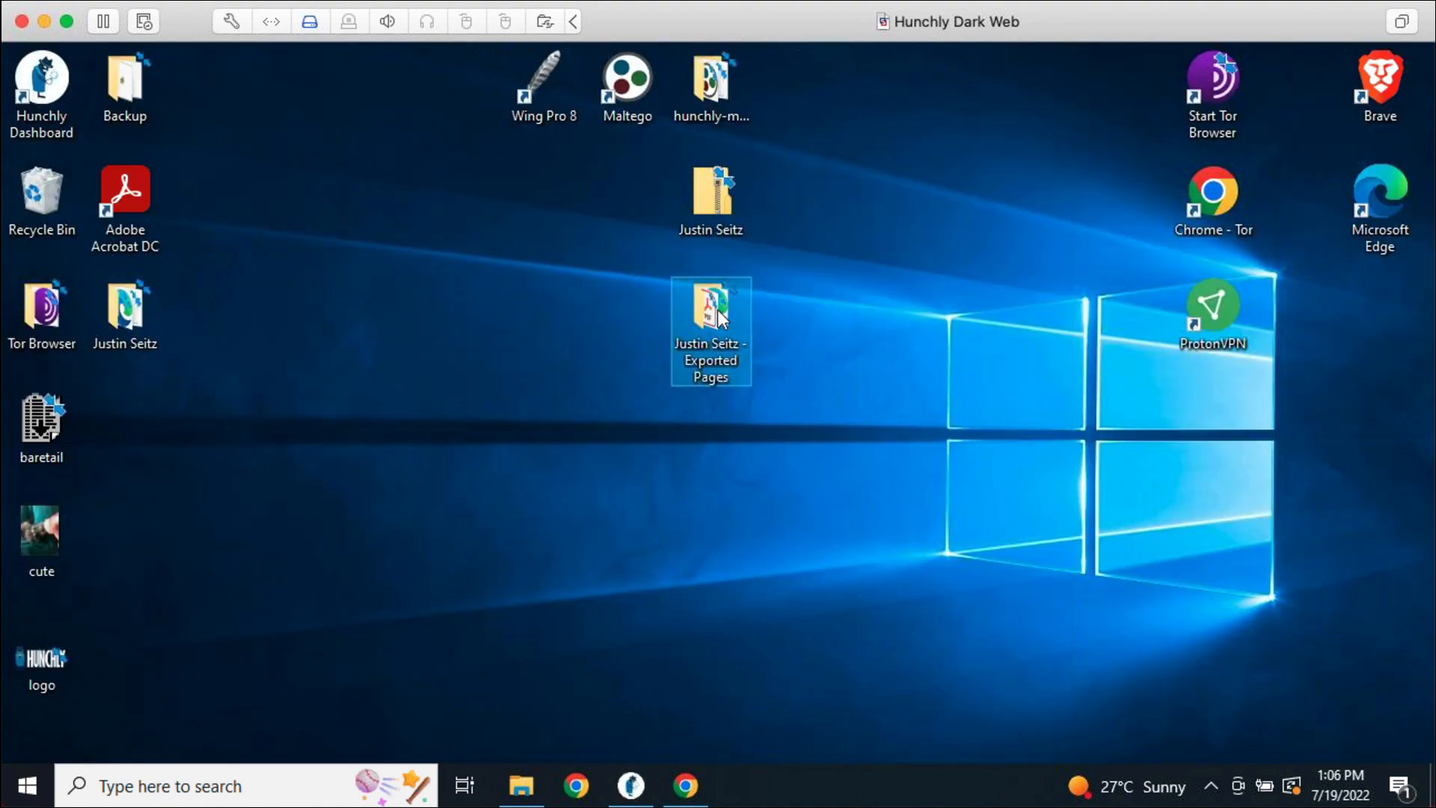
Open the exported case folder on the desktop and inspect its report.html file
{"action": "double_click", "coordinate": [128, 314]}
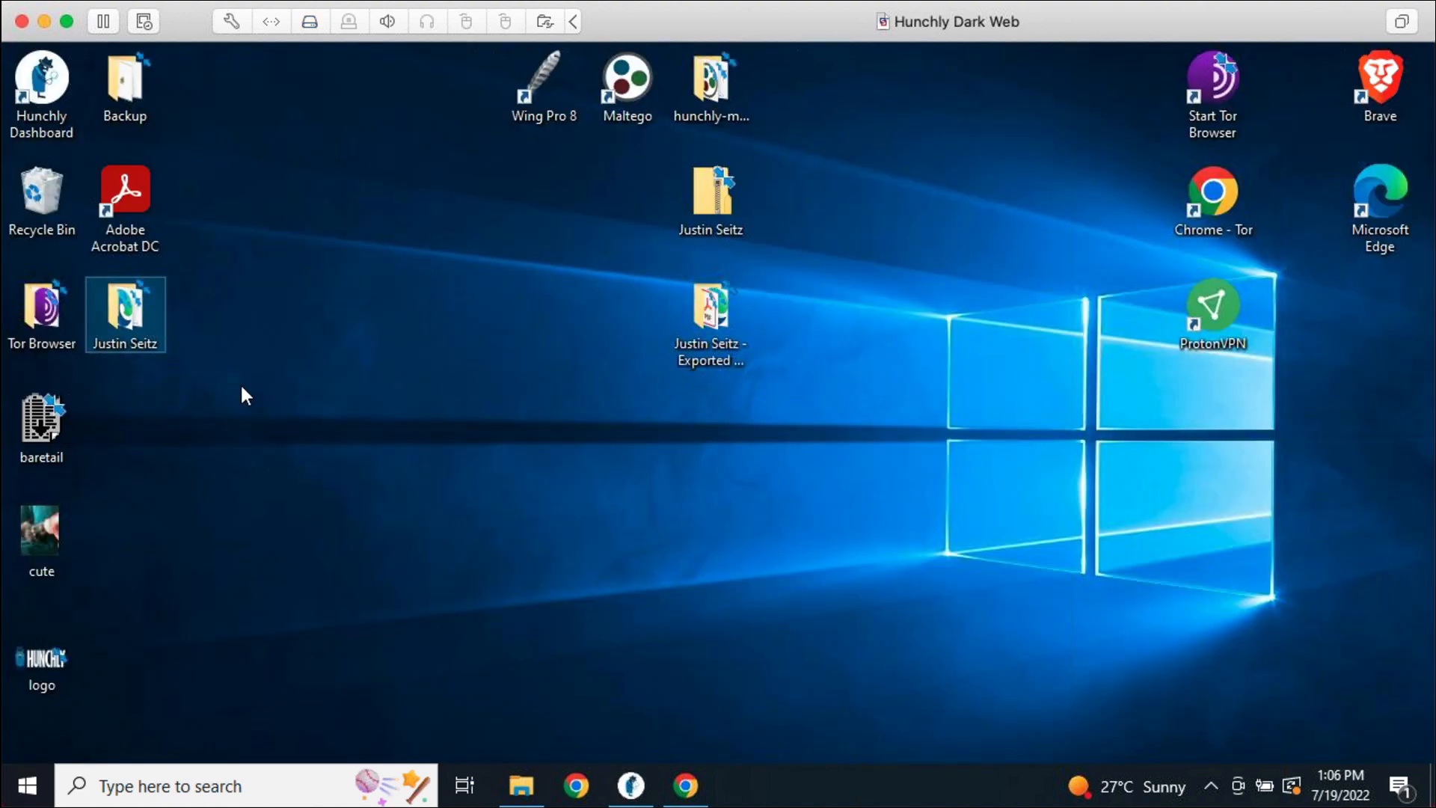
{"action": "left_click", "coordinate": [324, 447]}
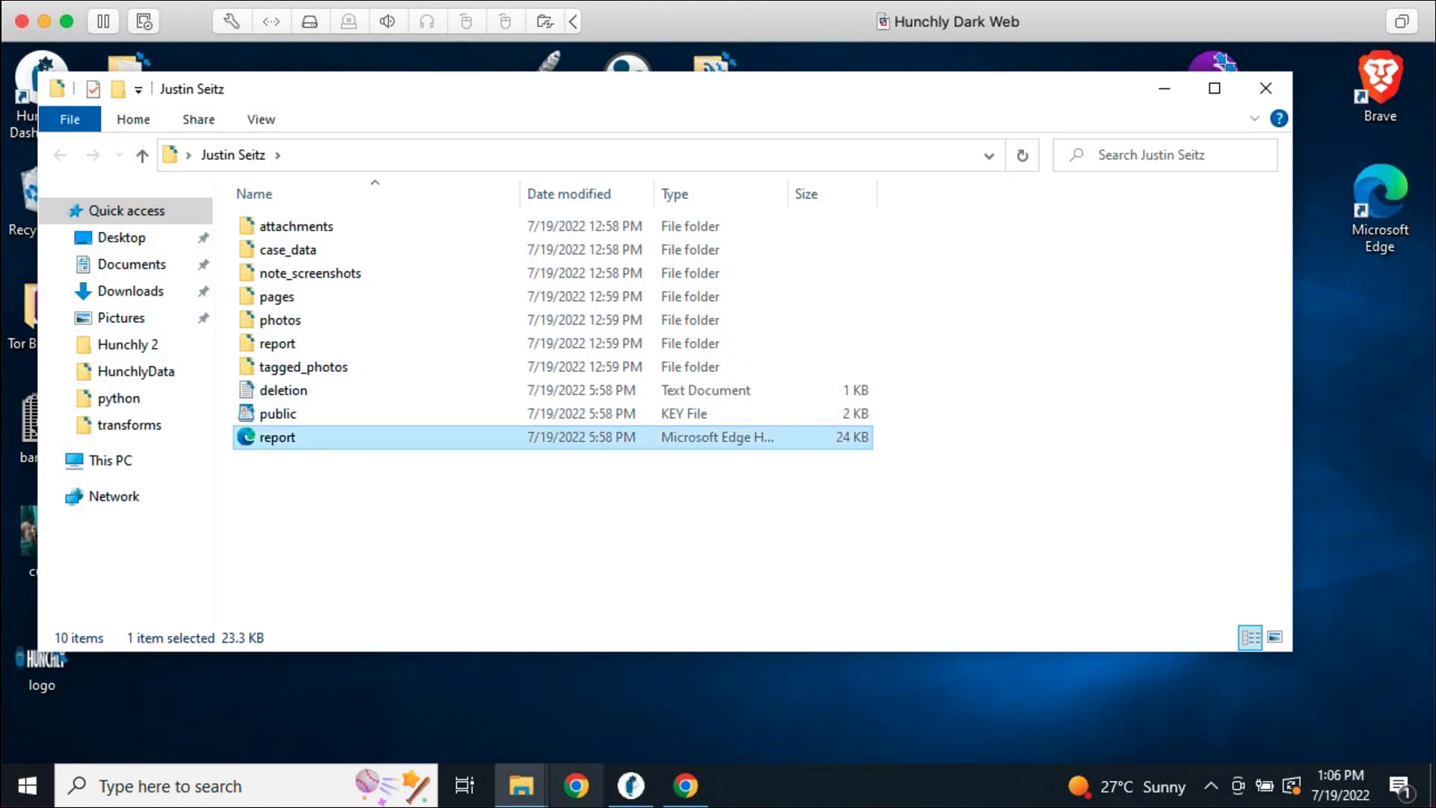
{"action": "left_click", "coordinate": [1265, 88]}
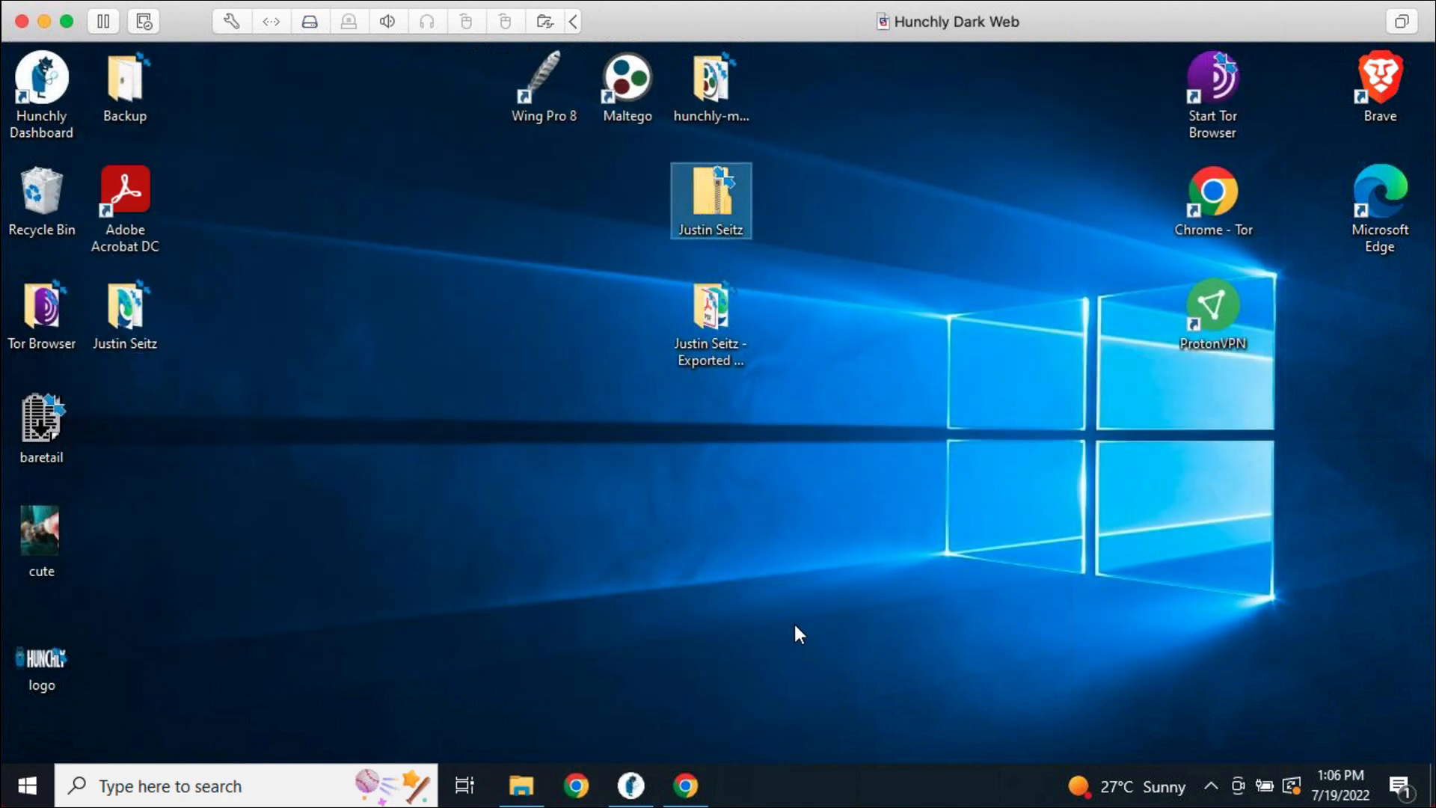
{"action": "double_click", "coordinate": [139, 330]}
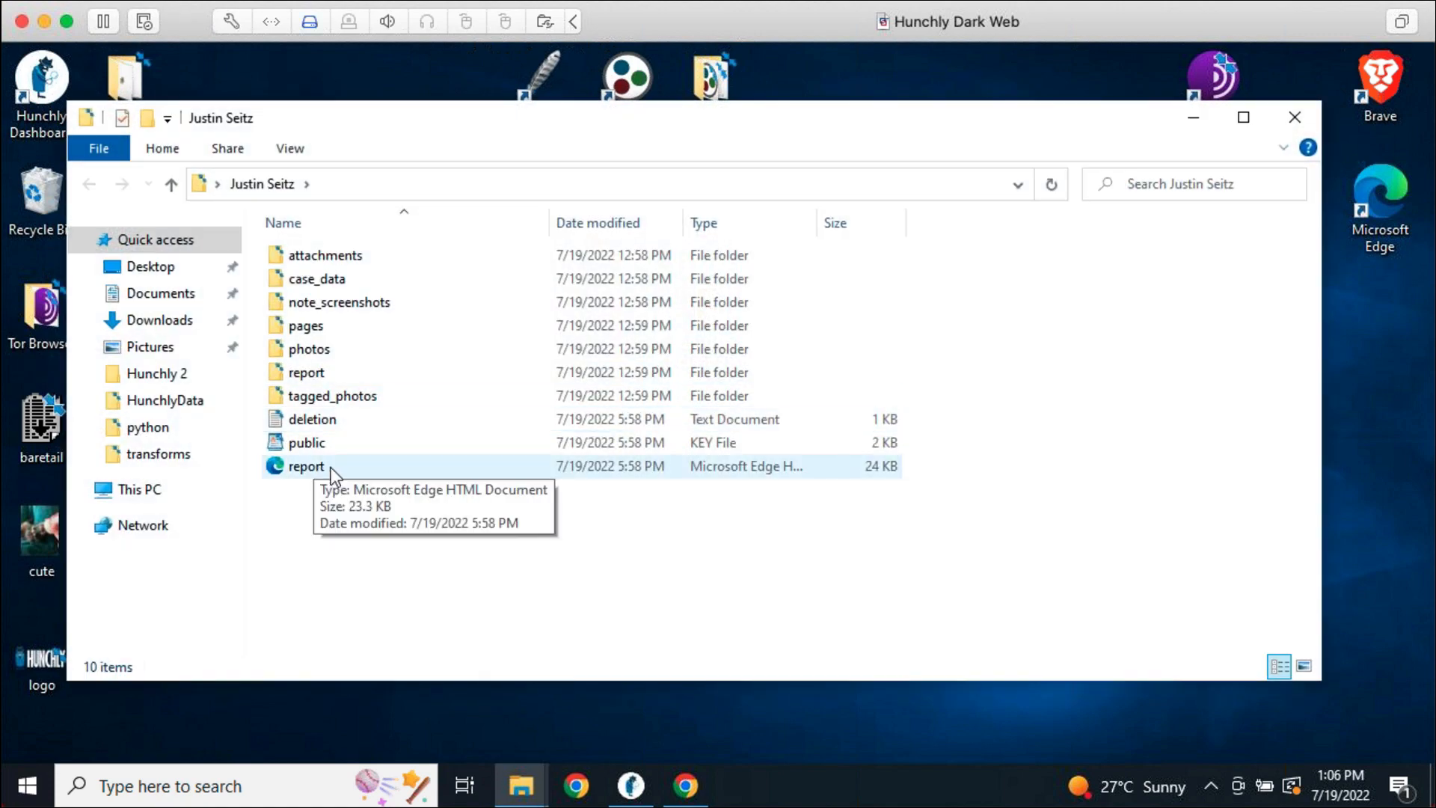
{"action": "left_click", "coordinate": [322, 472]}
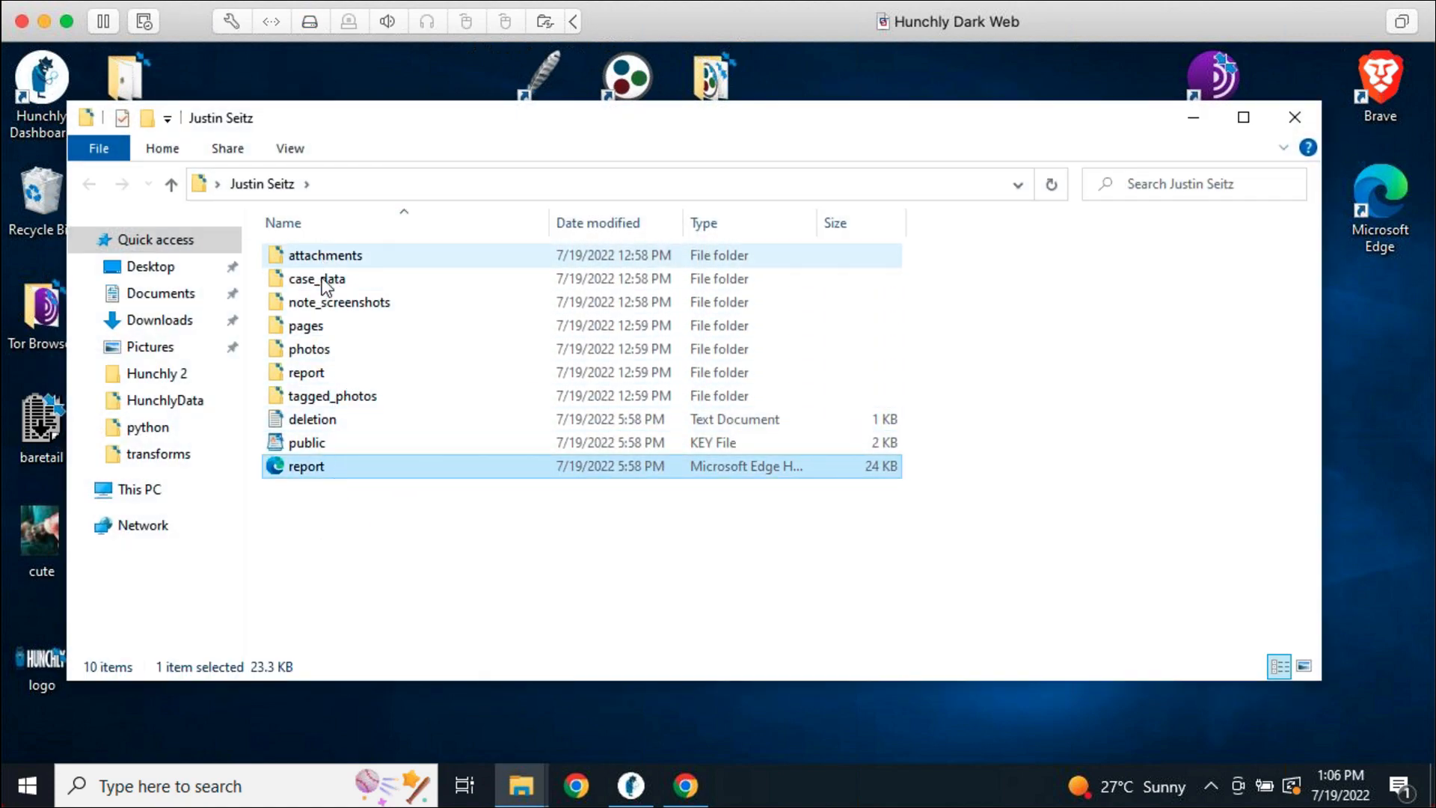
{"action": "left_click", "coordinate": [1295, 117]}
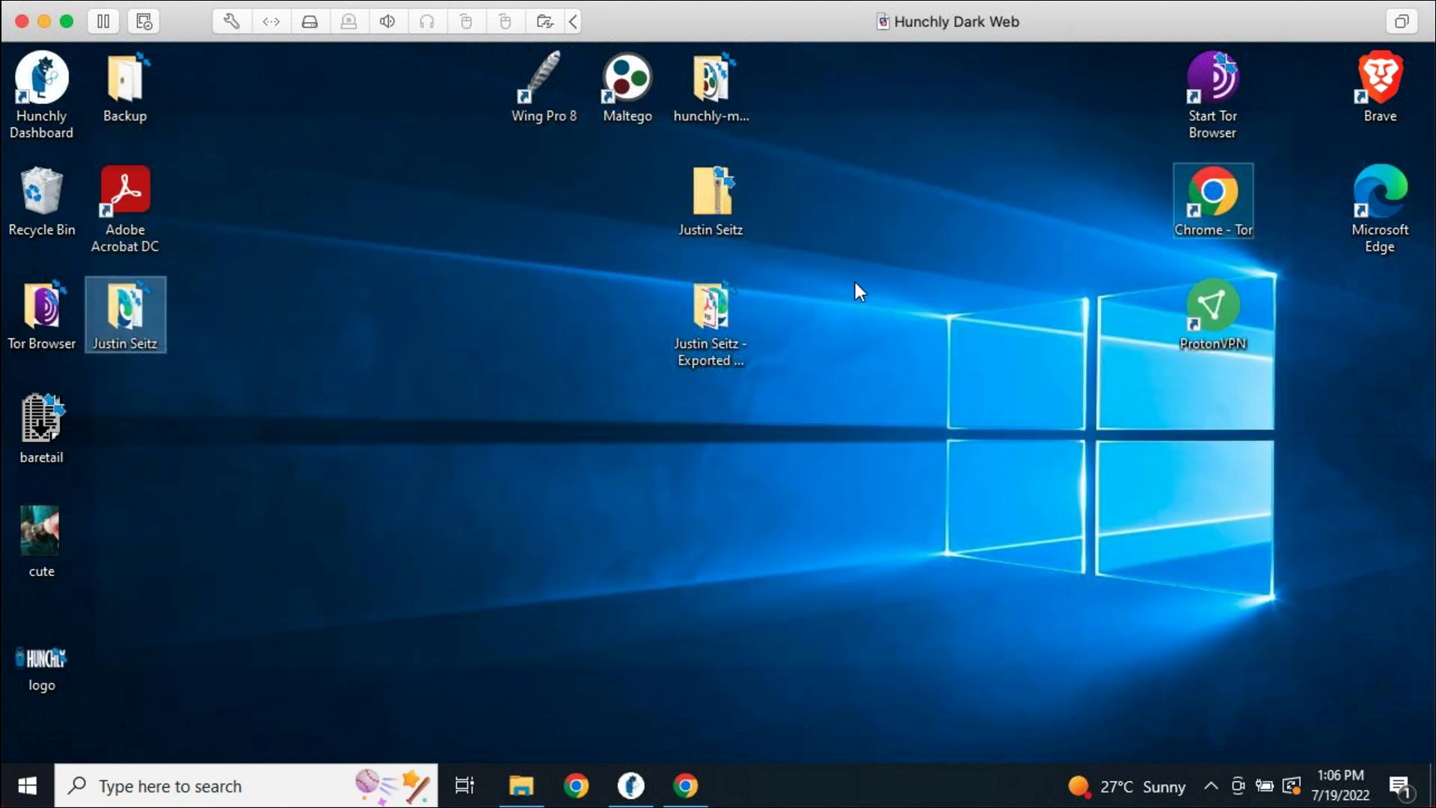
Select the zipped case export on the desktop, then bring Hunchly back to the front
{"action": "left_click", "coordinate": [693, 200]}
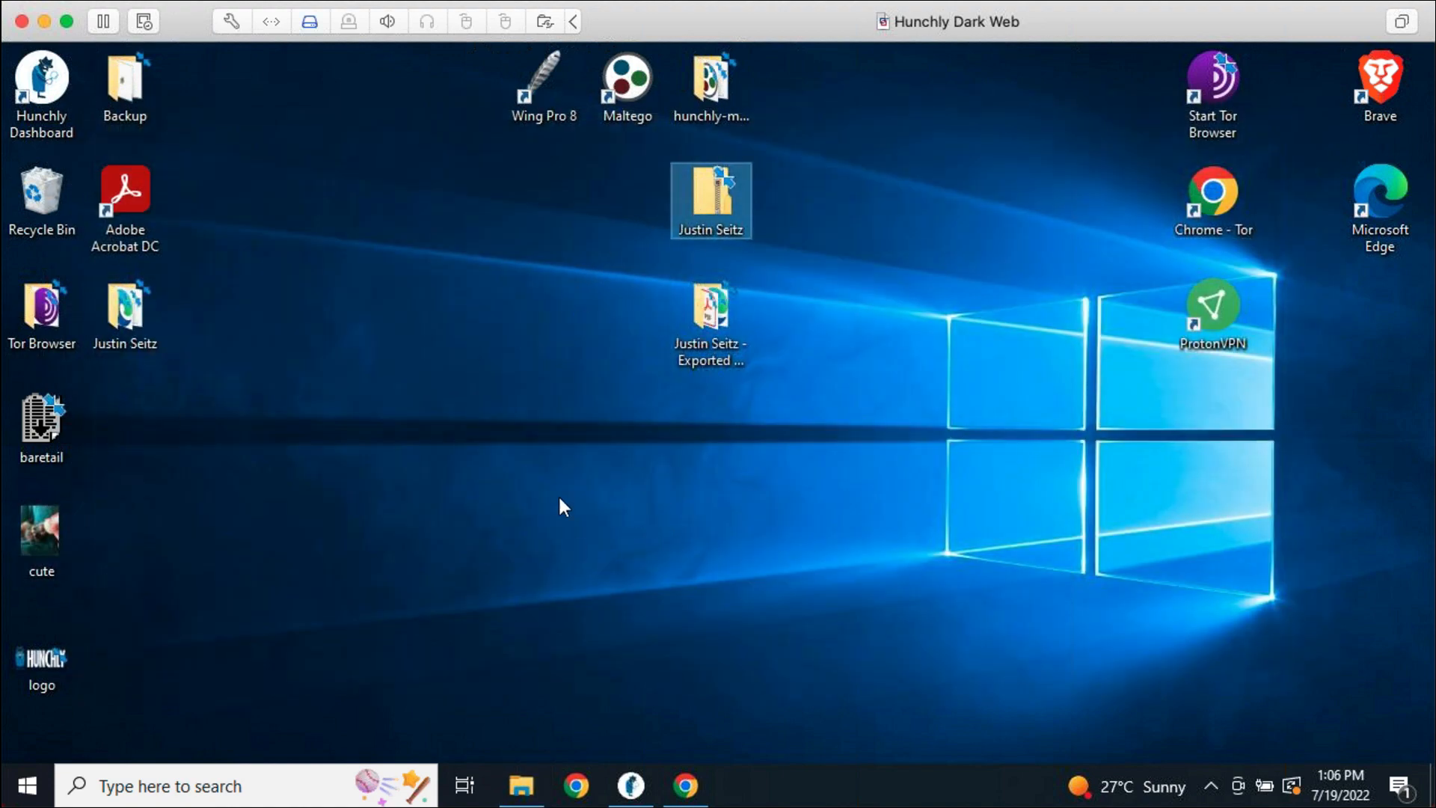
{"action": "key", "text": "super+s"}
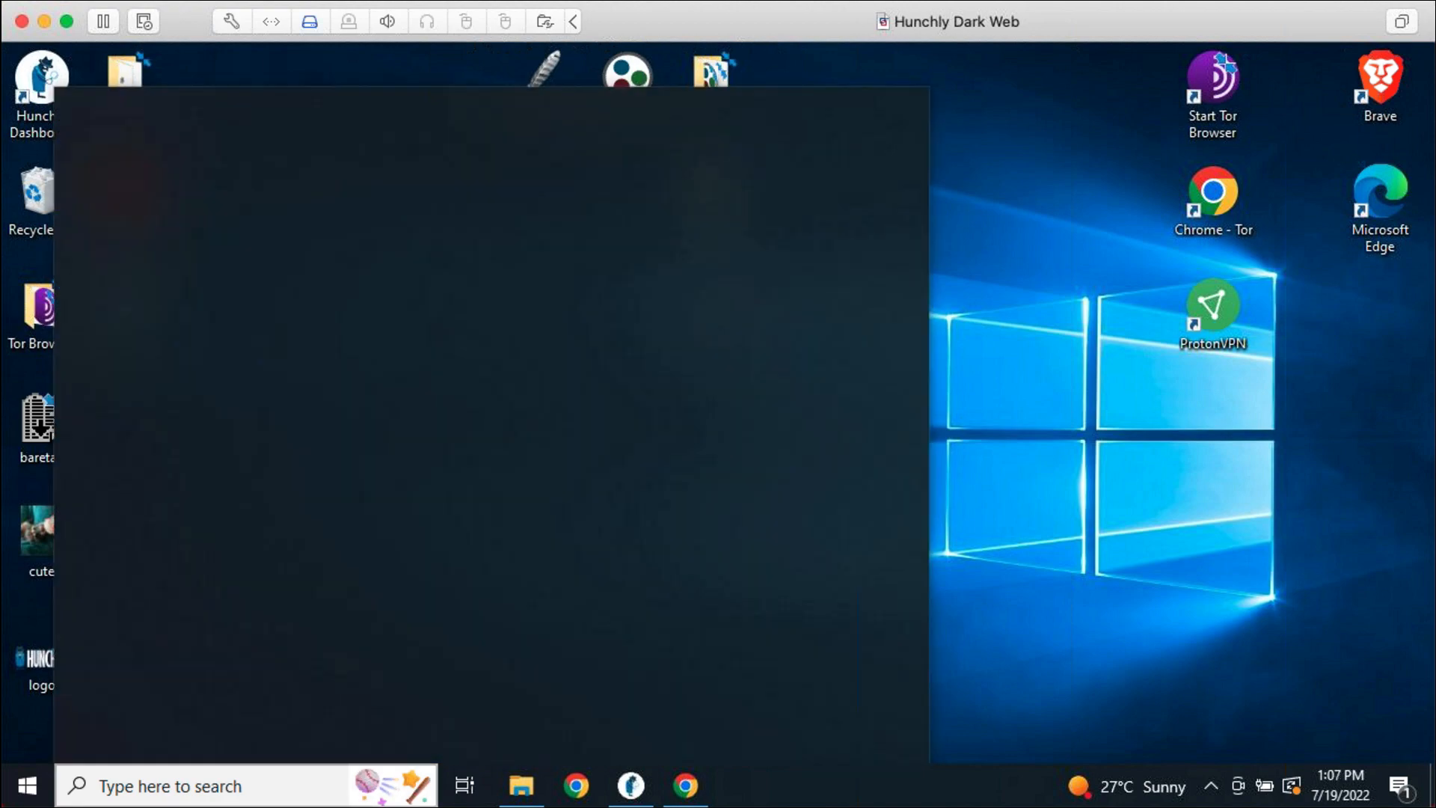
{"action": "left_click", "coordinate": [1070, 587]}
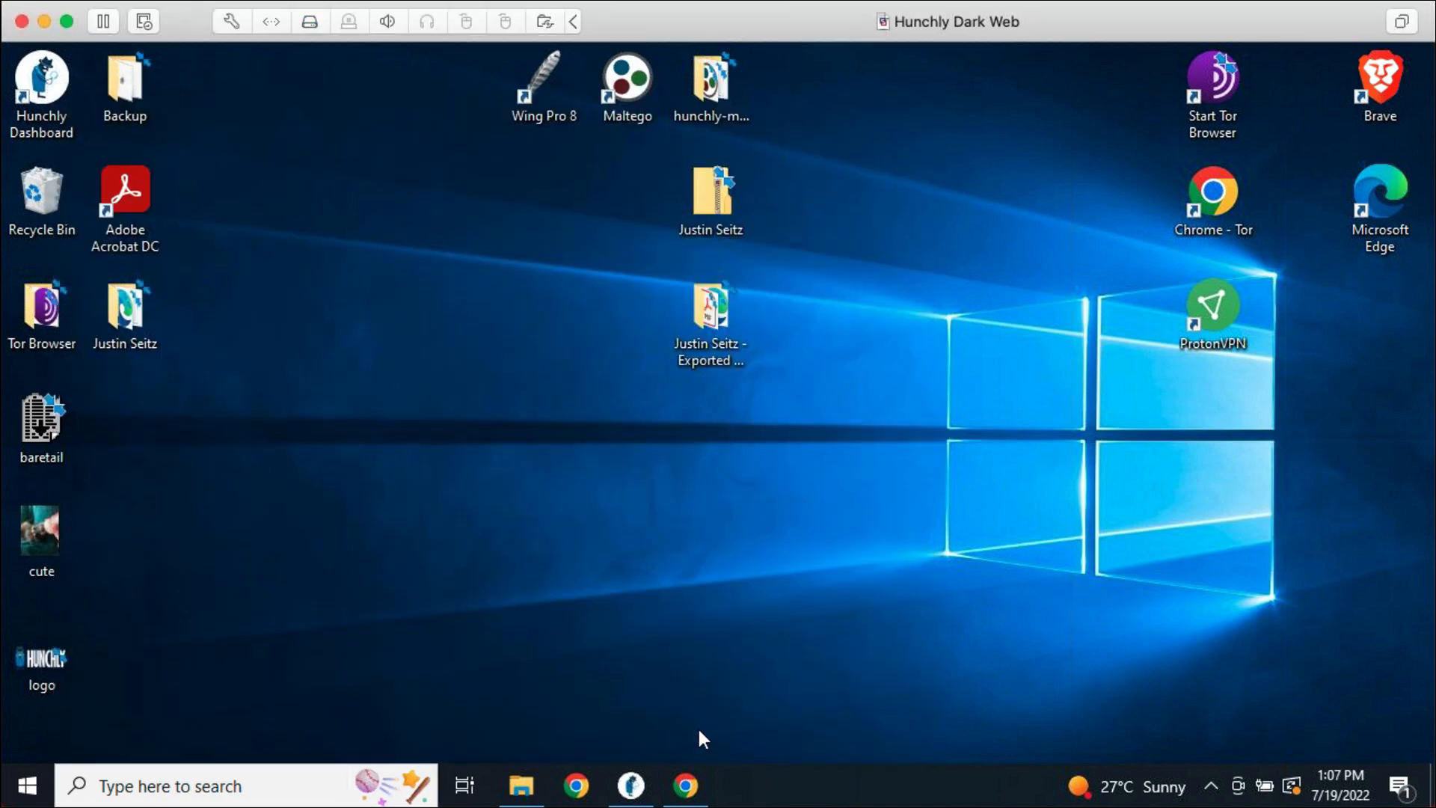
{"action": "left_click", "coordinate": [630, 785]}
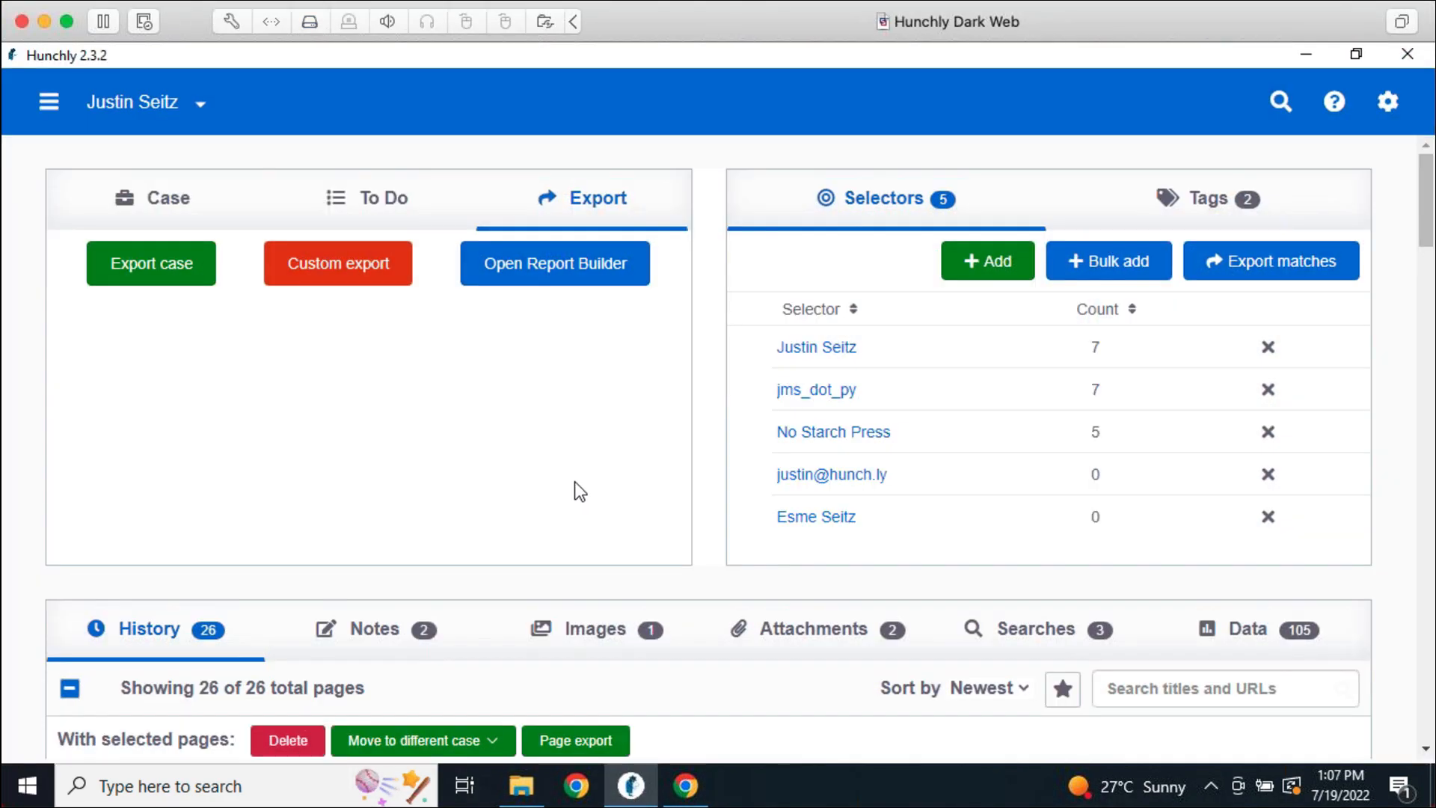
Start a new report in the Report Builder and give it a custom title
{"action": "left_click", "coordinate": [576, 282]}
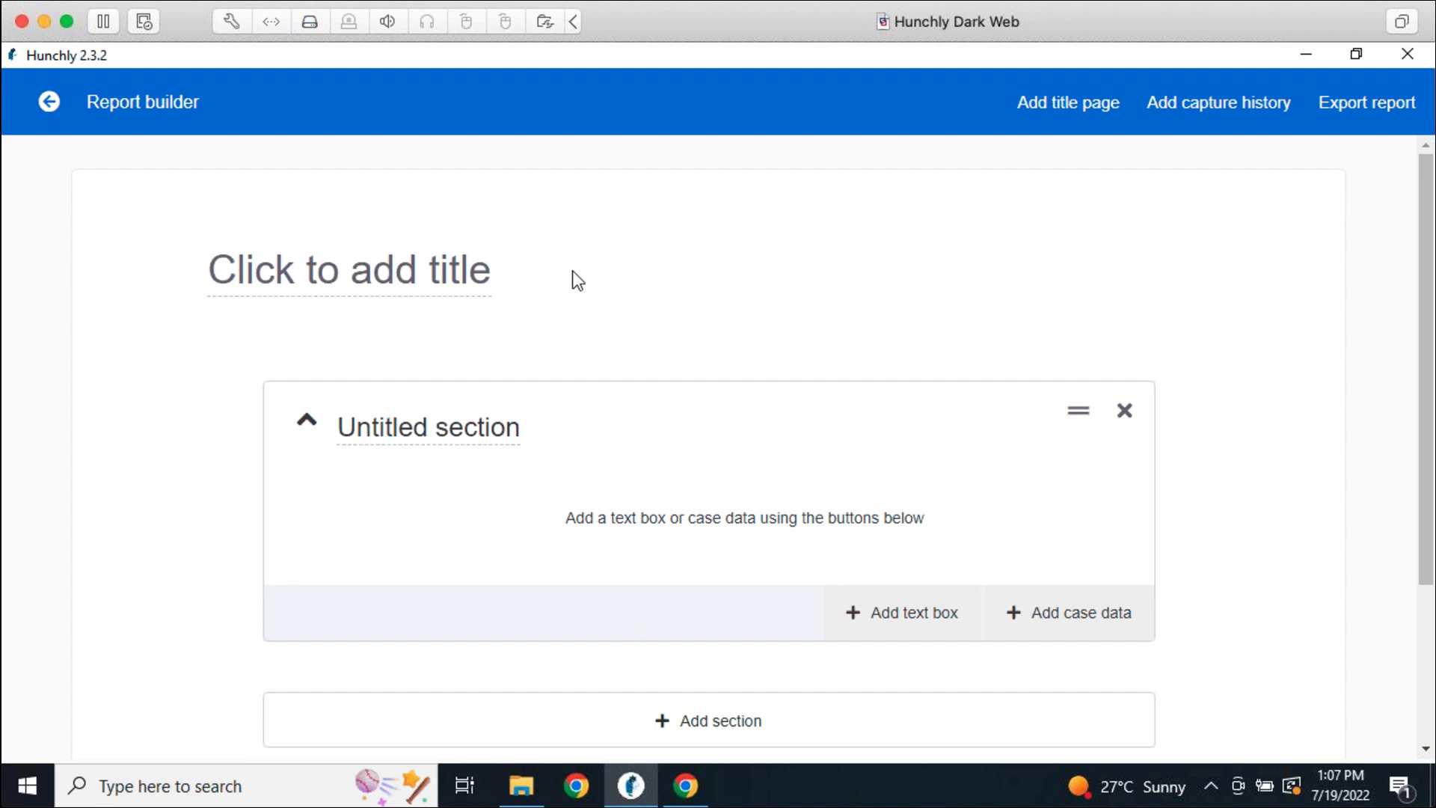
{"action": "left_click", "coordinate": [416, 279]}
{"action": "type", "text": "R"}
{"action": "key", "text": "BackSpace"}
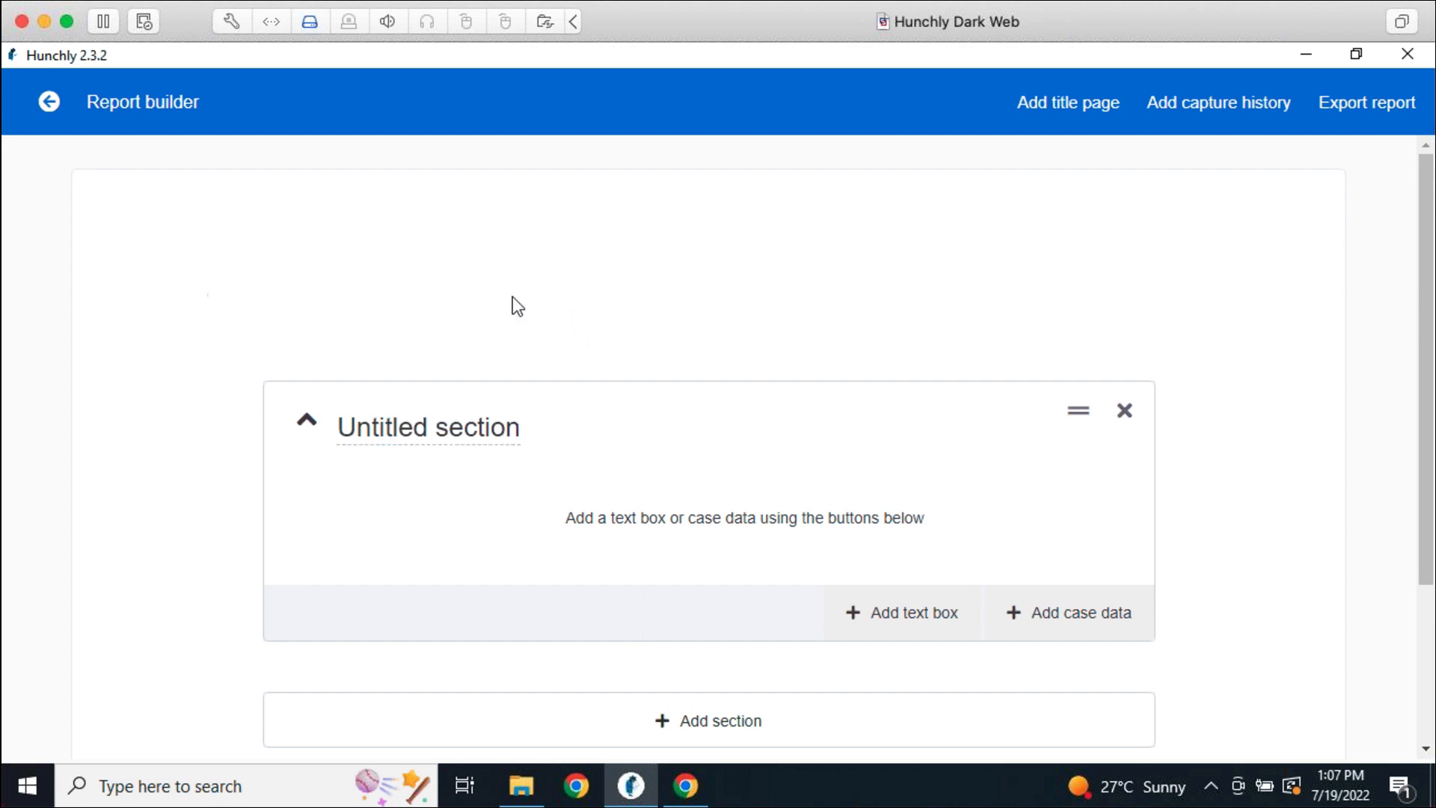
{"action": "type", "text": "Evil Justin"}
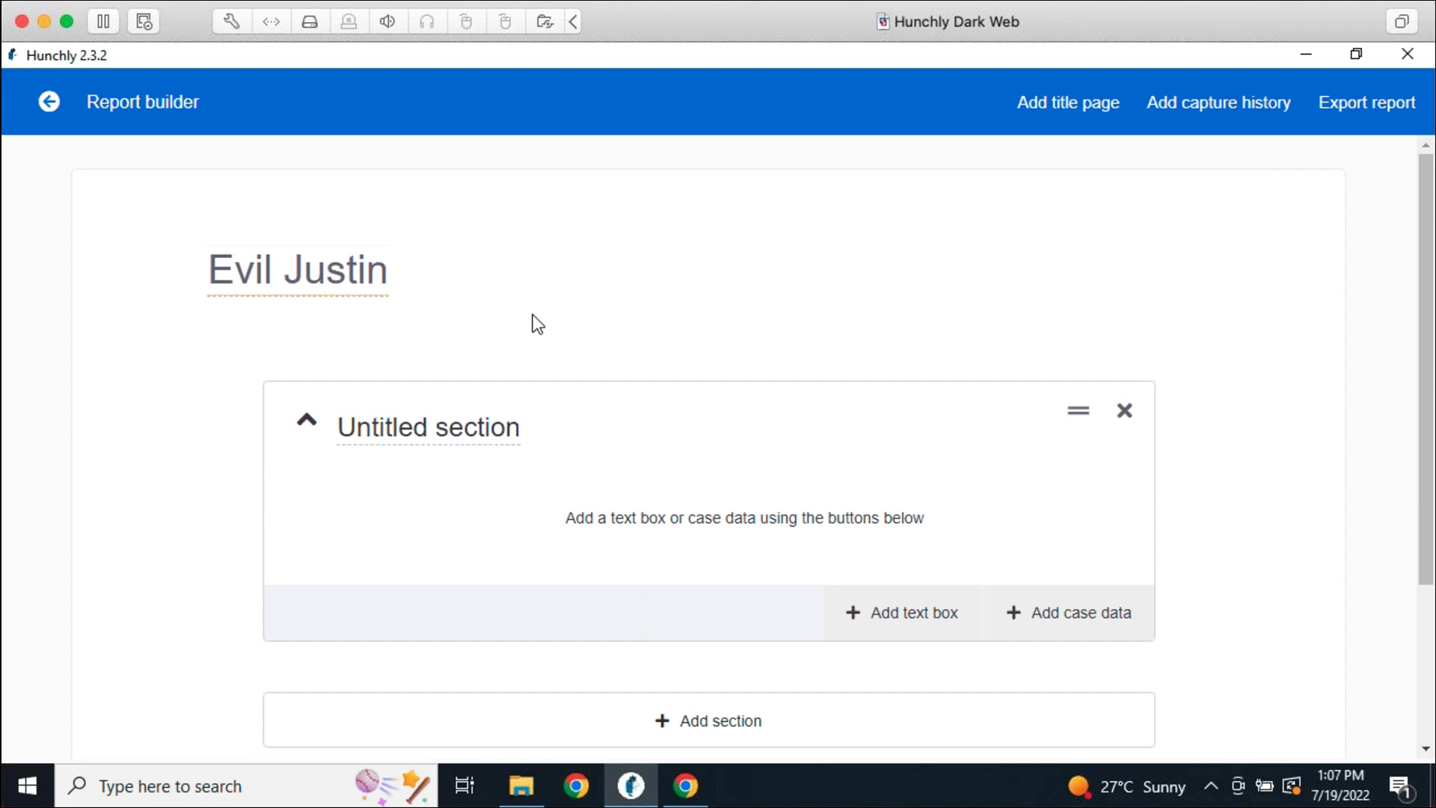
{"action": "left_click", "coordinate": [534, 319]}
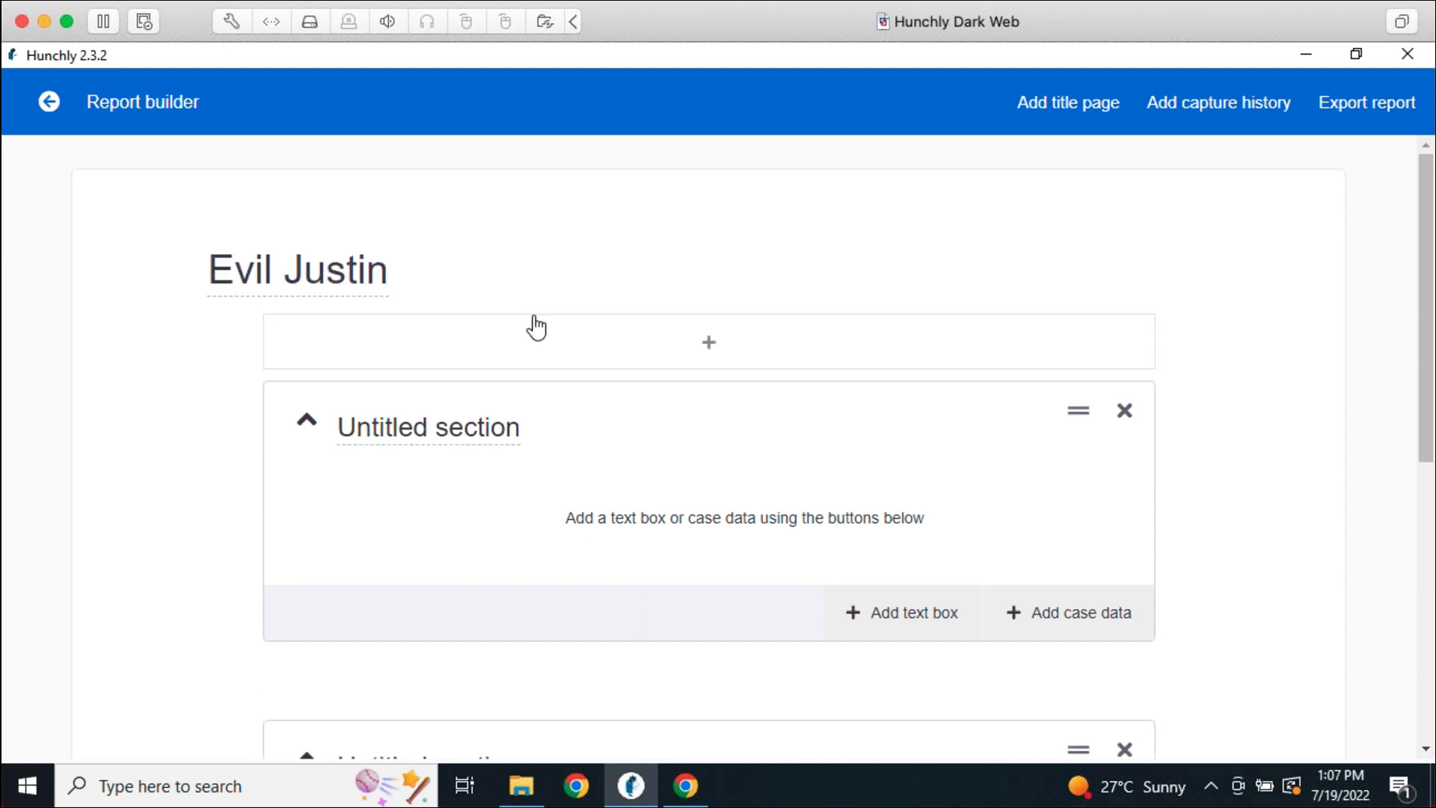
Add a title page with the author's name and organization Hunchly Inc
{"action": "left_click", "coordinate": [1055, 114]}
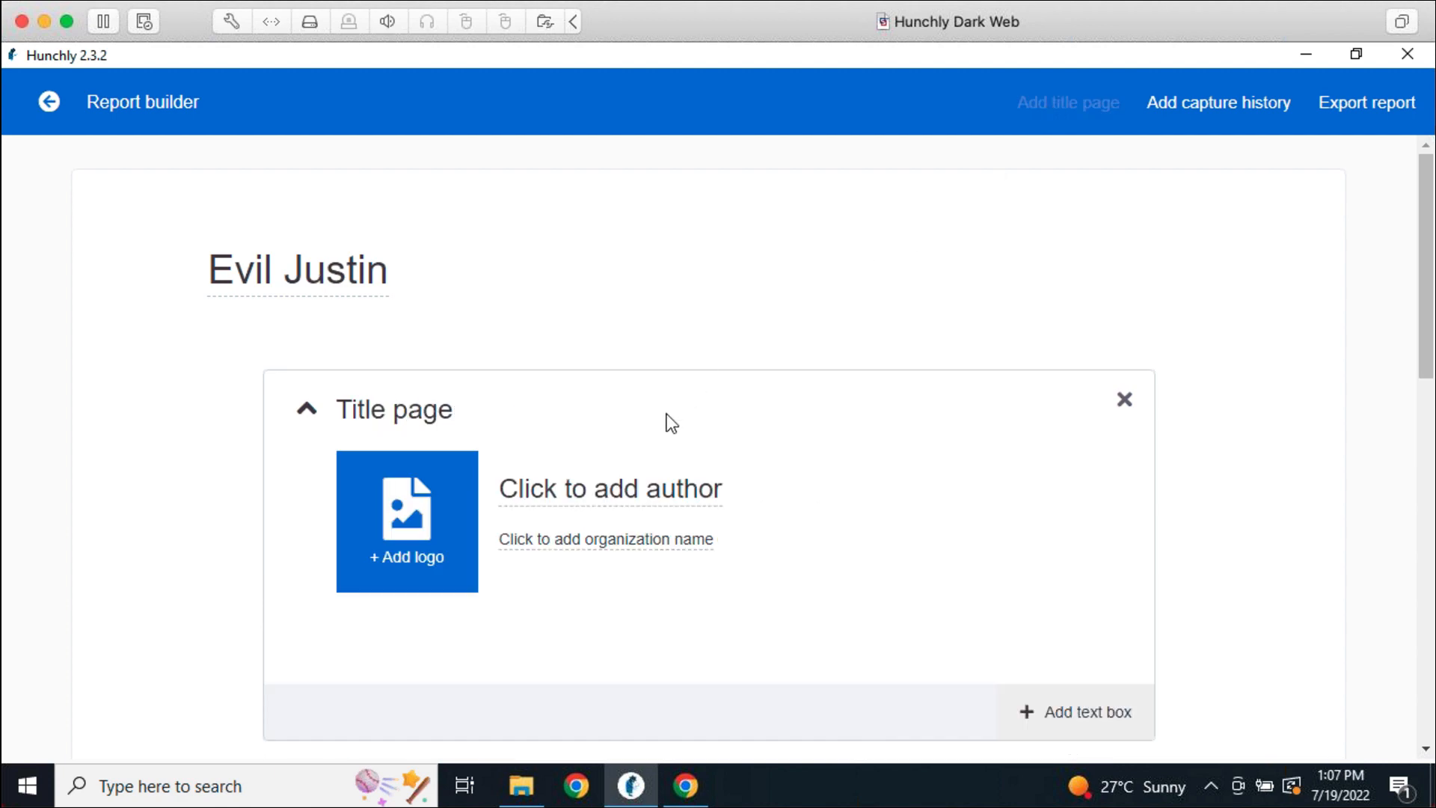
{"action": "left_click", "coordinate": [625, 486]}
{"action": "type", "text": "J"}
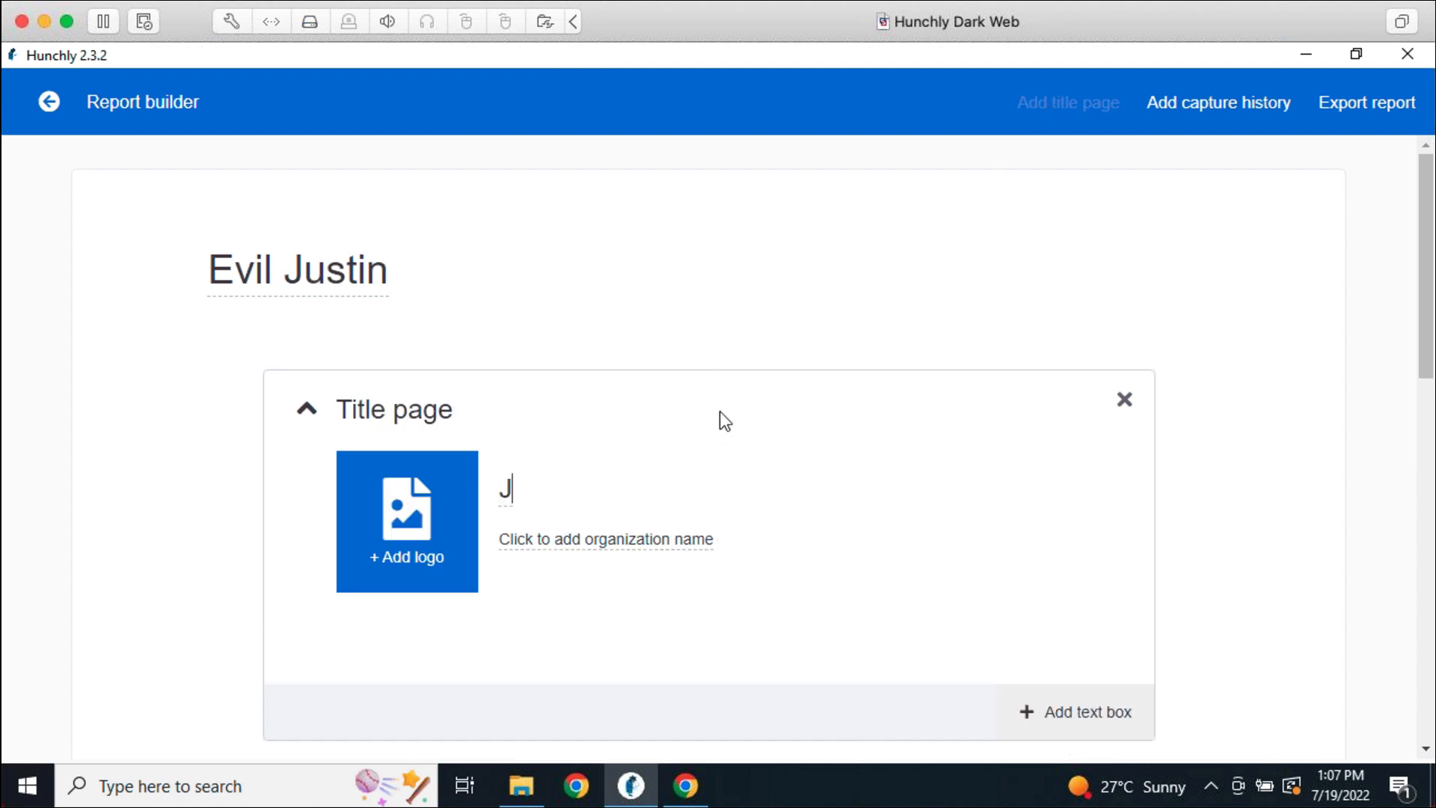
{"action": "type", "text": "ustin Seitz"}
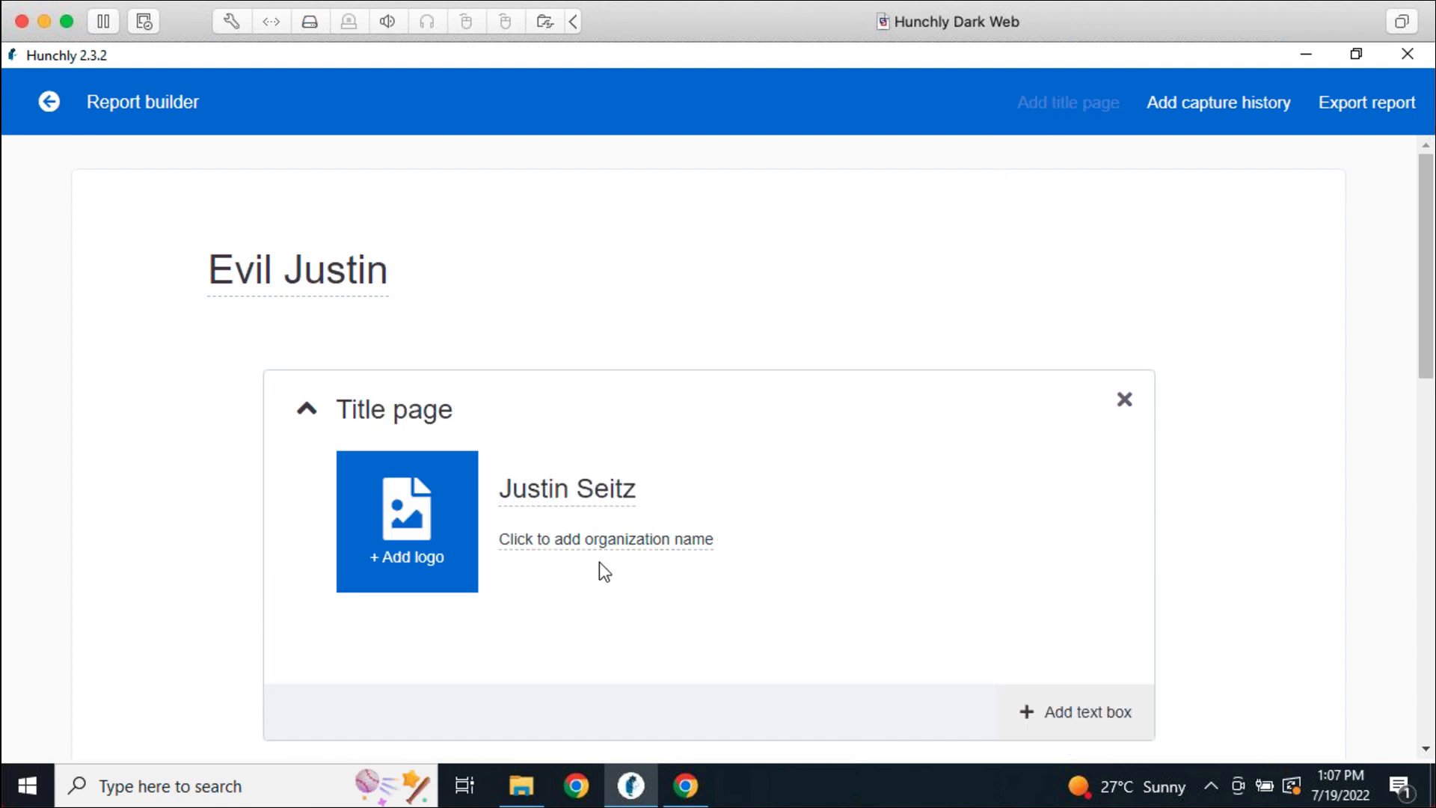
{"action": "left_click", "coordinate": [606, 542]}
{"action": "type", "text": "Hunchly"}
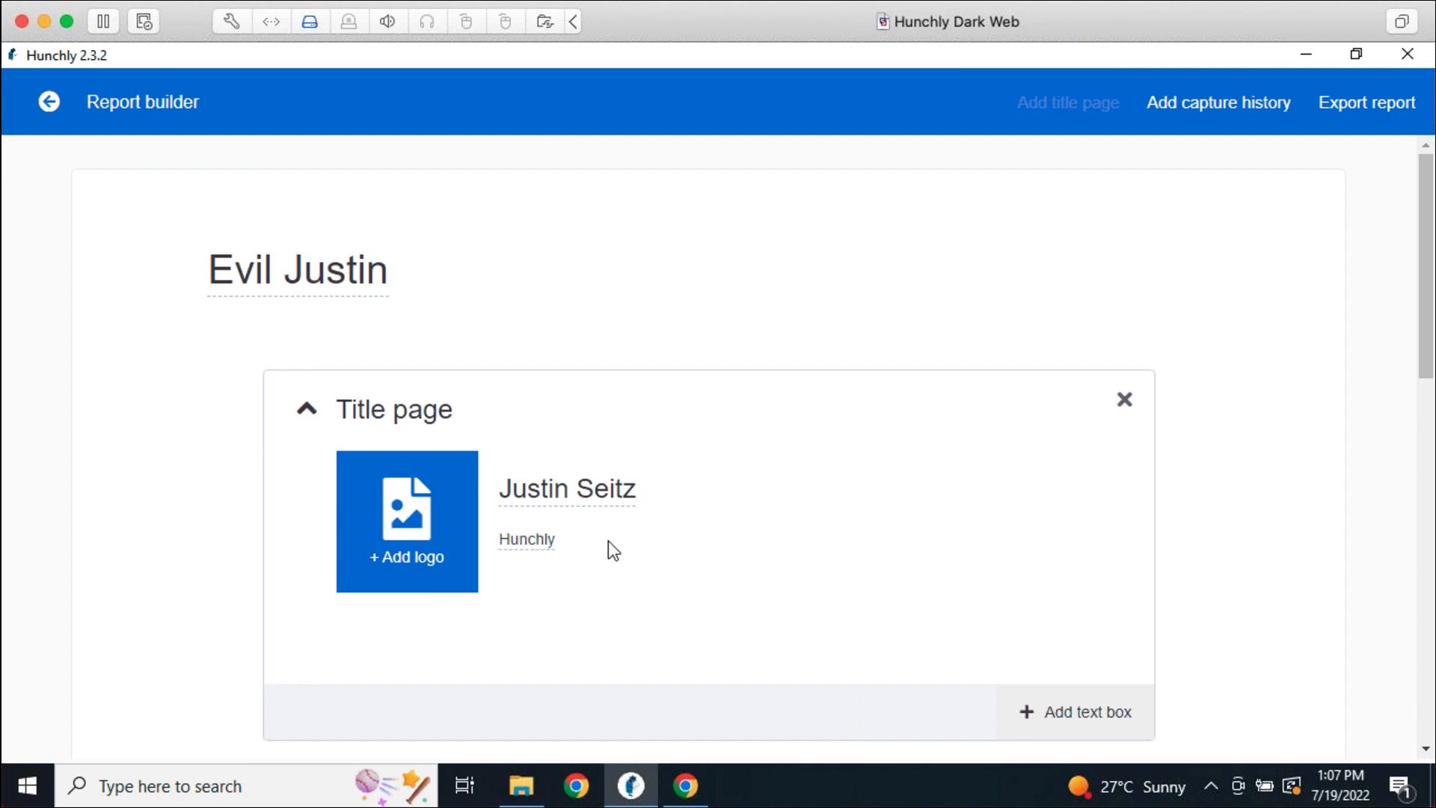
{"action": "type", "text": " Inc."}
{"action": "left_click", "coordinate": [635, 586]}
Collapse the title page and rename the Untitled section to Executive Summary
{"action": "left_click", "coordinate": [308, 410]}
{"action": "scroll", "coordinate": [898, 551], "scroll_direction": "down", "scroll_amount": 3}
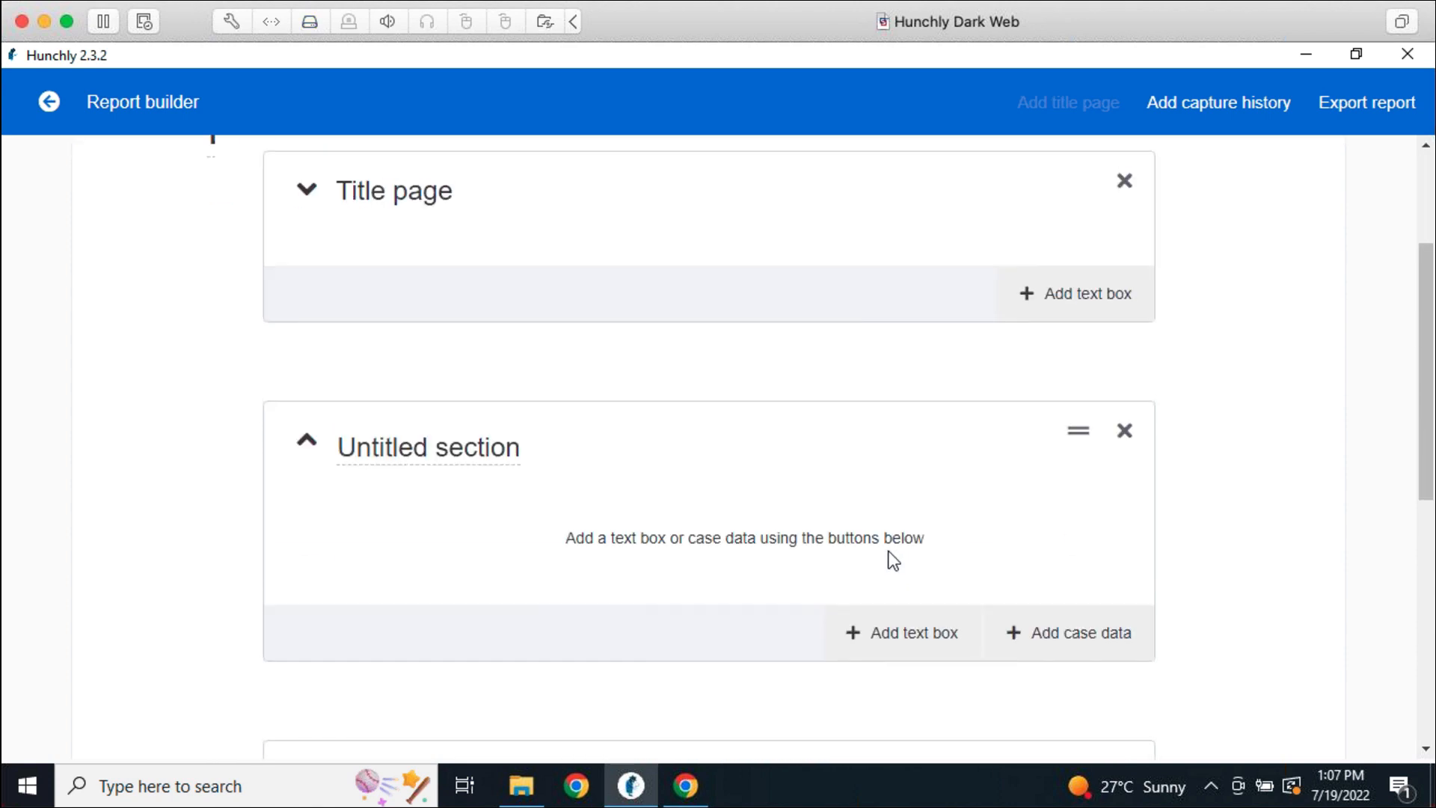
{"action": "left_click", "coordinate": [511, 460]}
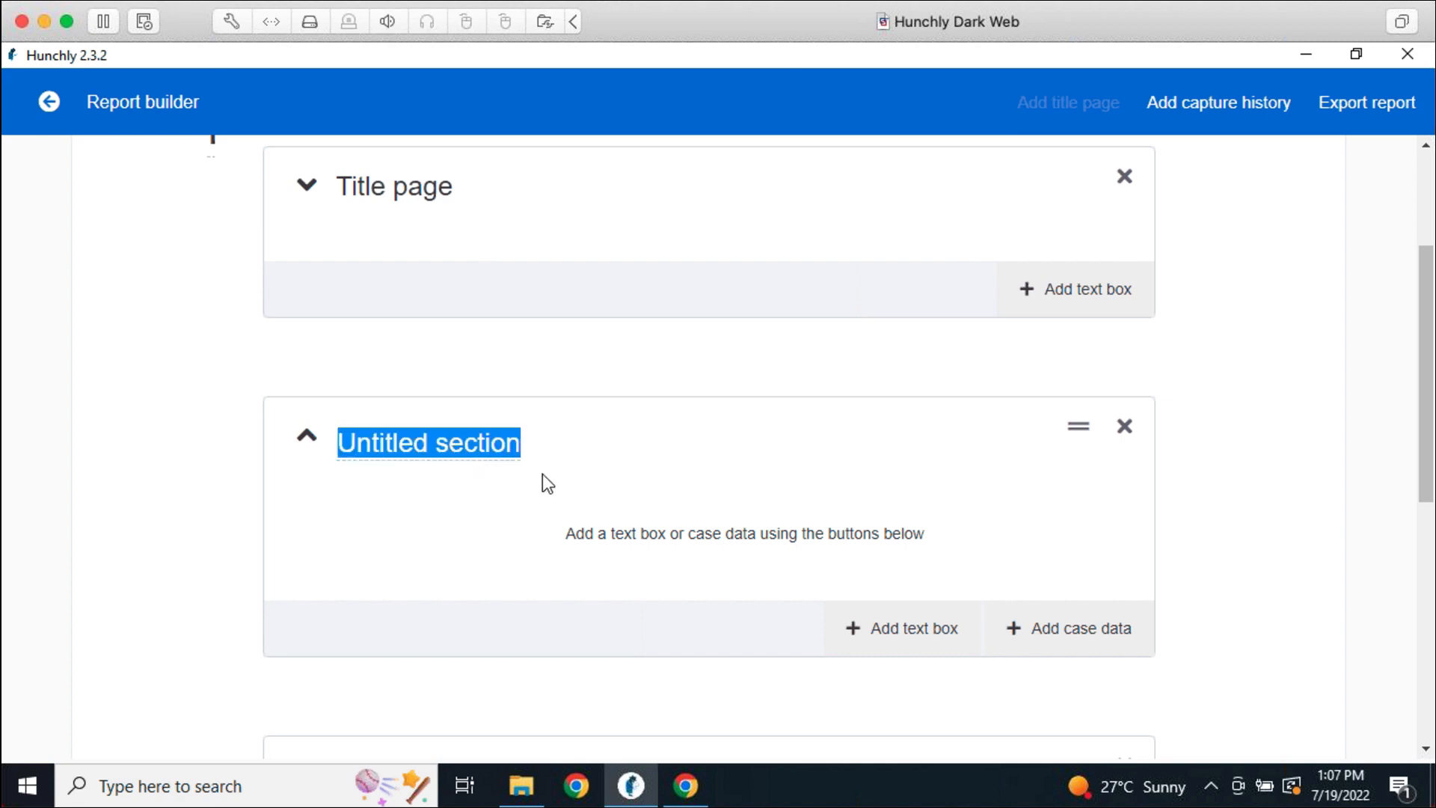
{"action": "type", "text": "Executive Summary"}
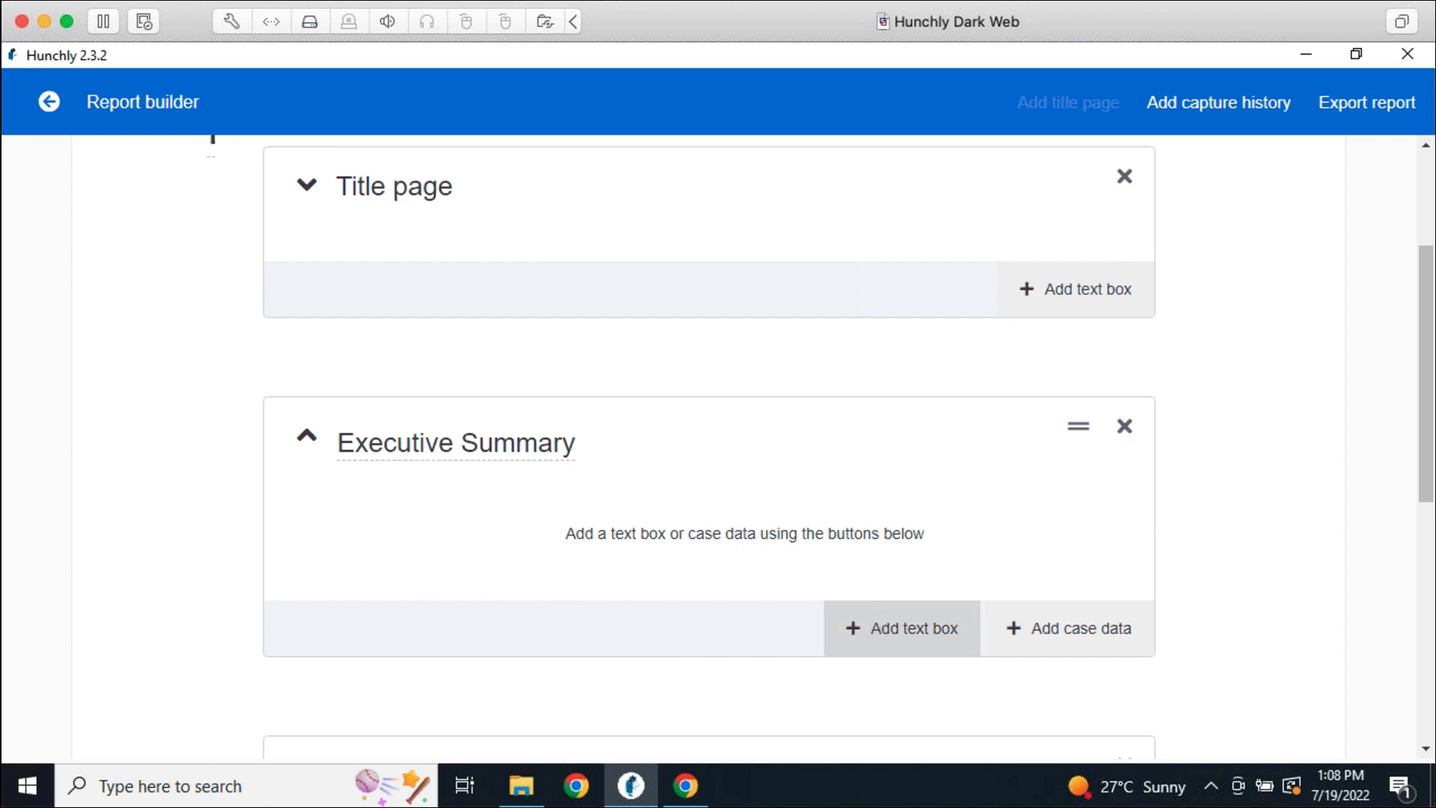
Add a text box reading 'This is a pretty awesome report.' and collapse the section
{"action": "left_click", "coordinate": [877, 627]}
{"action": "left_click", "coordinate": [754, 571]}
{"action": "type", "text": "This "}
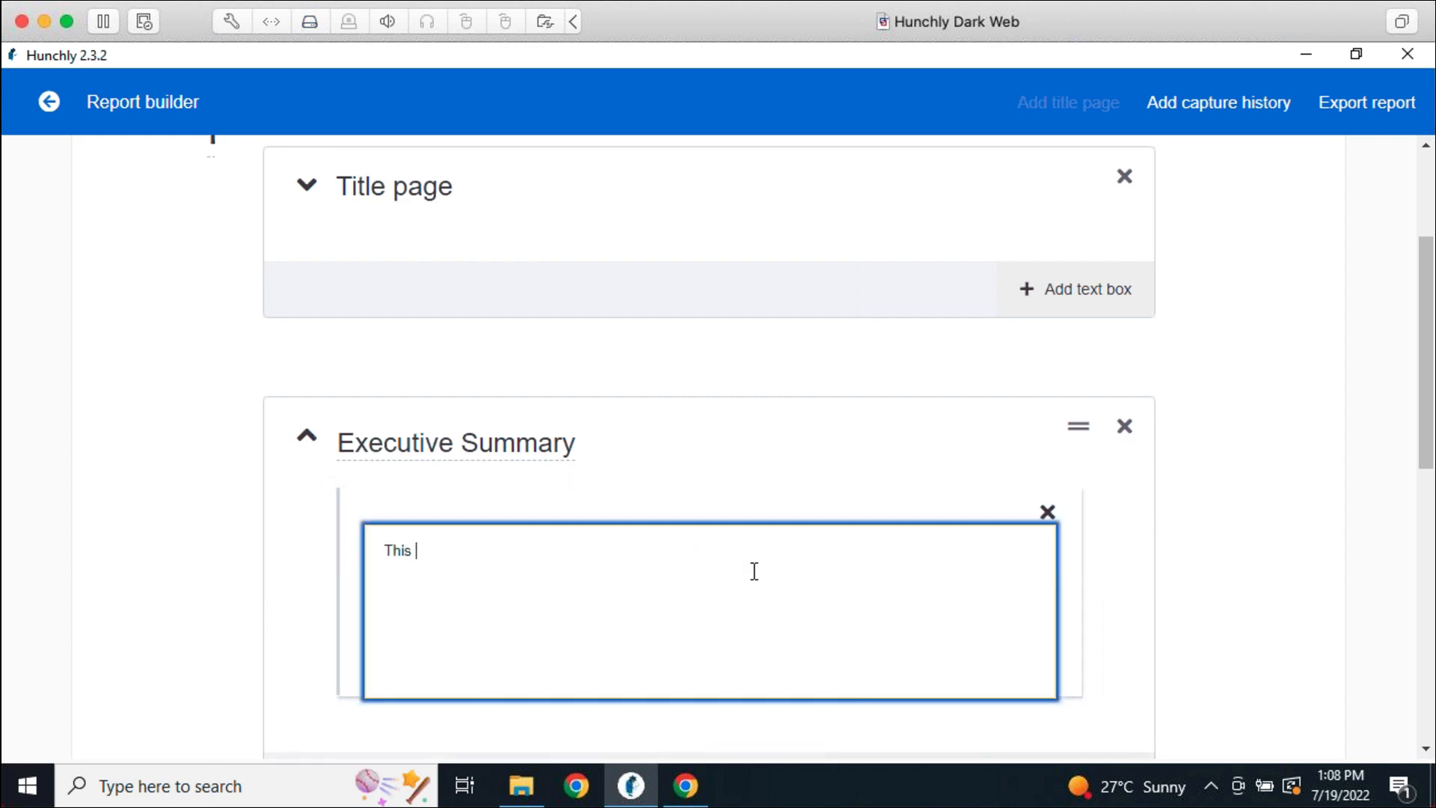
{"action": "type", "text": "is a pretty awesome report."}
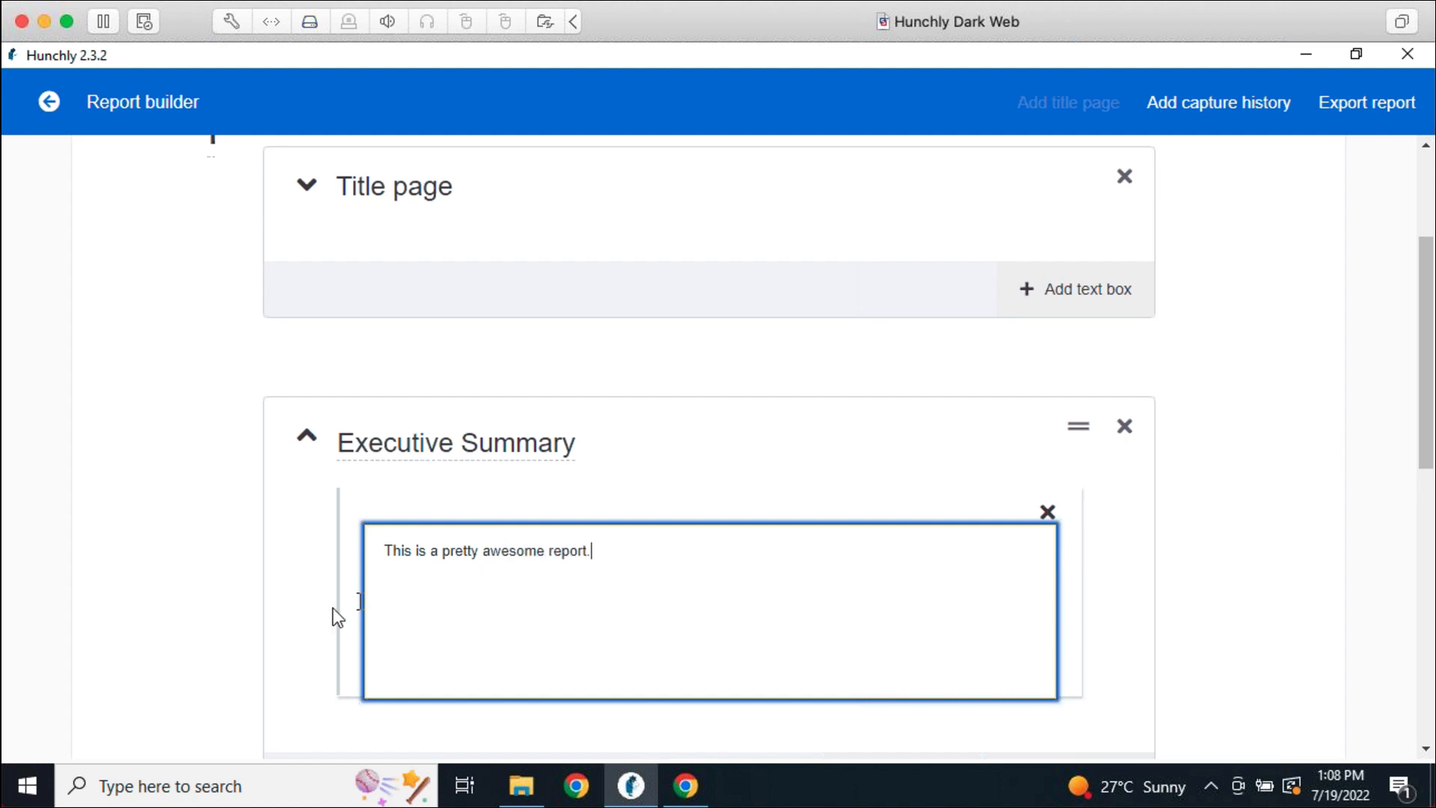
{"action": "left_click", "coordinate": [342, 626]}
{"action": "scroll", "coordinate": [1100, 648], "scroll_direction": "down", "scroll_amount": 4}
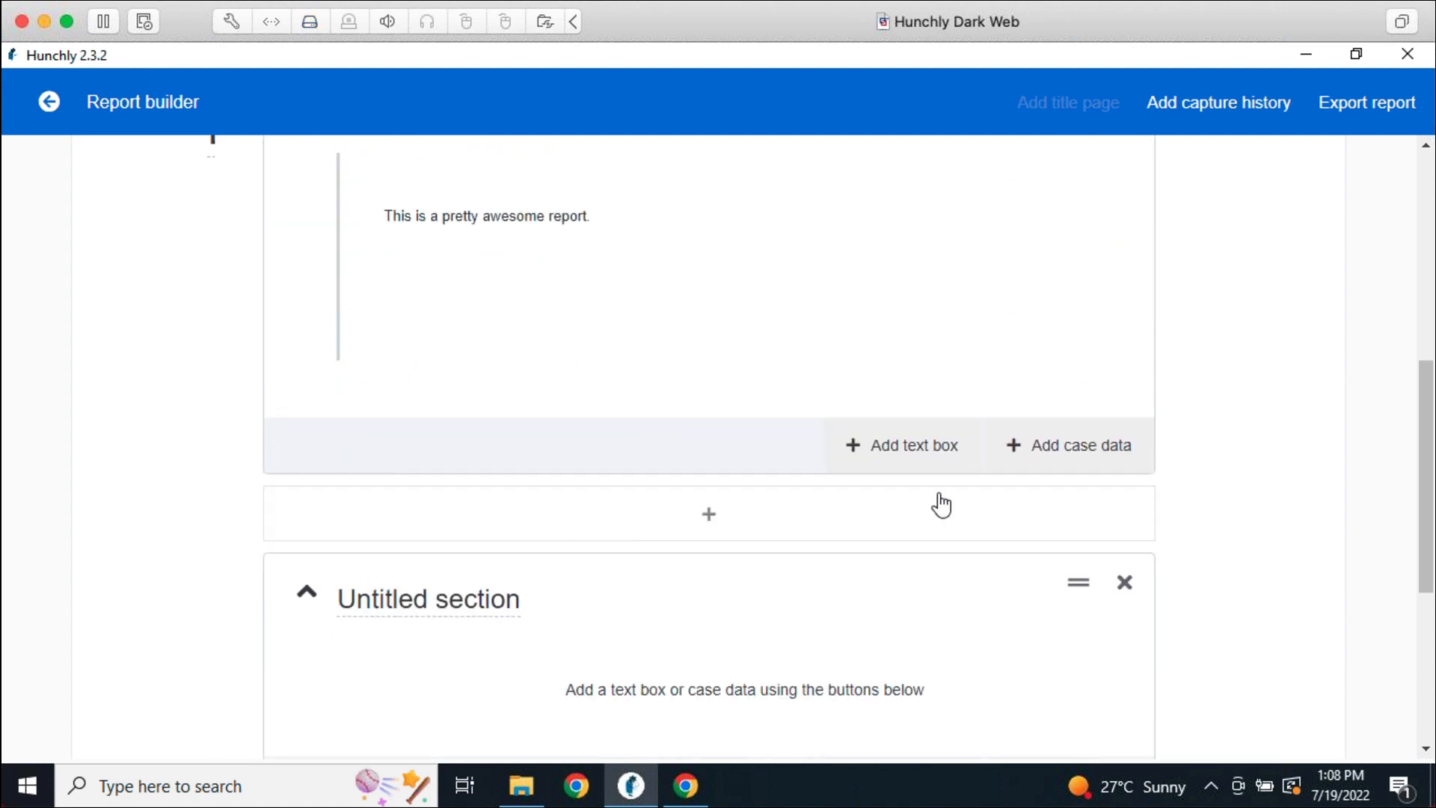
{"action": "scroll", "coordinate": [895, 402], "scroll_direction": "up", "scroll_amount": 3}
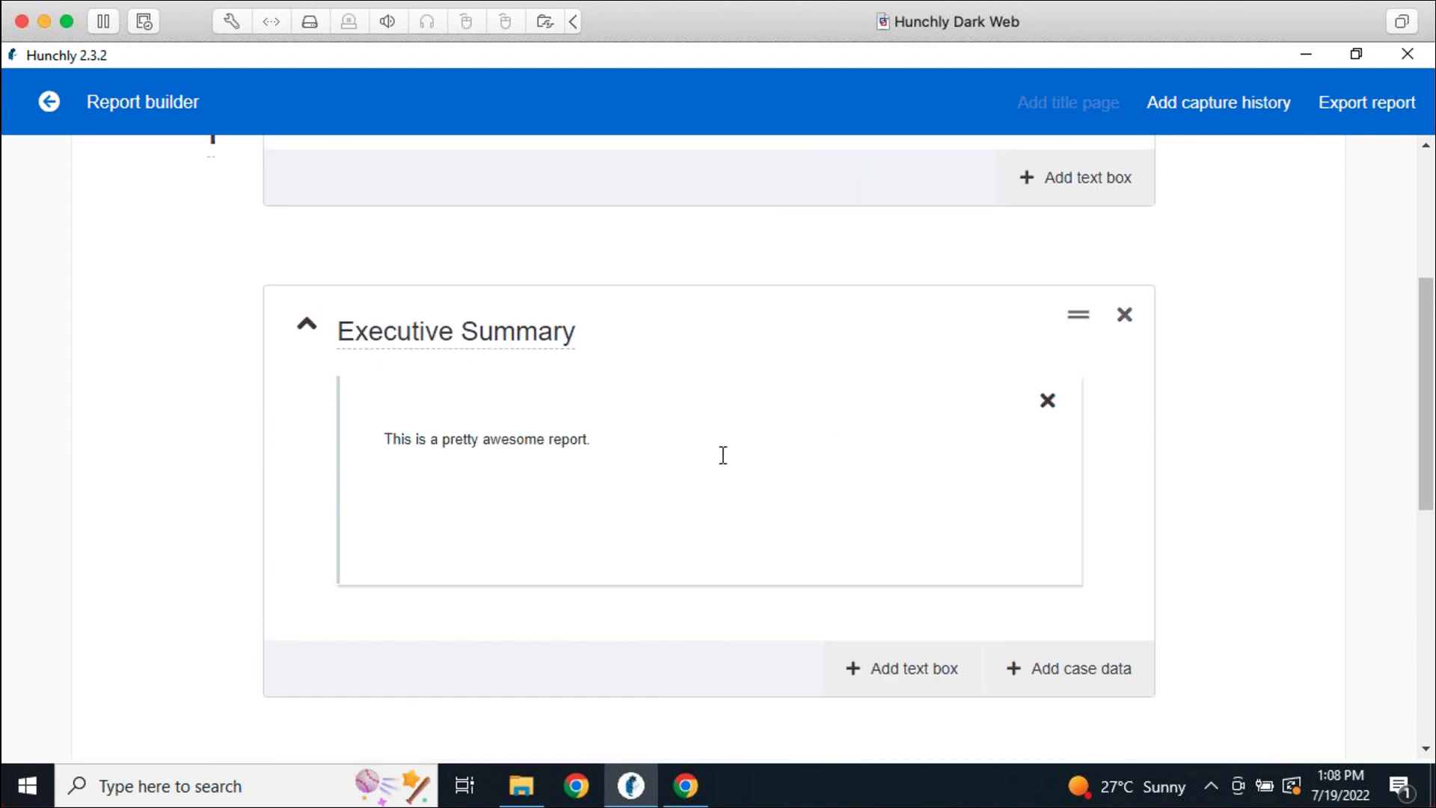
{"action": "left_click", "coordinate": [697, 463]}
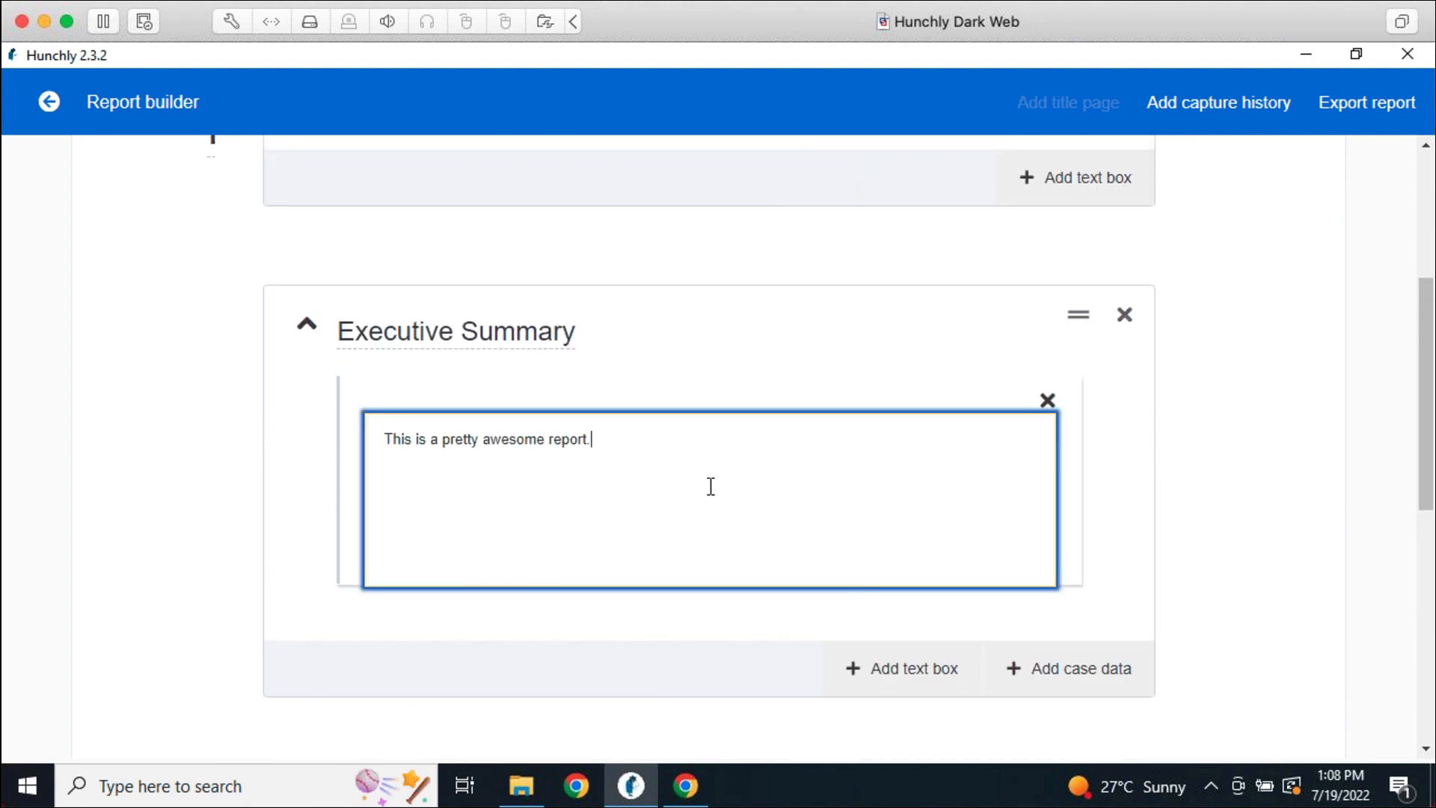
{"action": "left_click", "coordinate": [318, 321]}
{"action": "scroll", "coordinate": [462, 488], "scroll_direction": "down", "scroll_amount": 3}
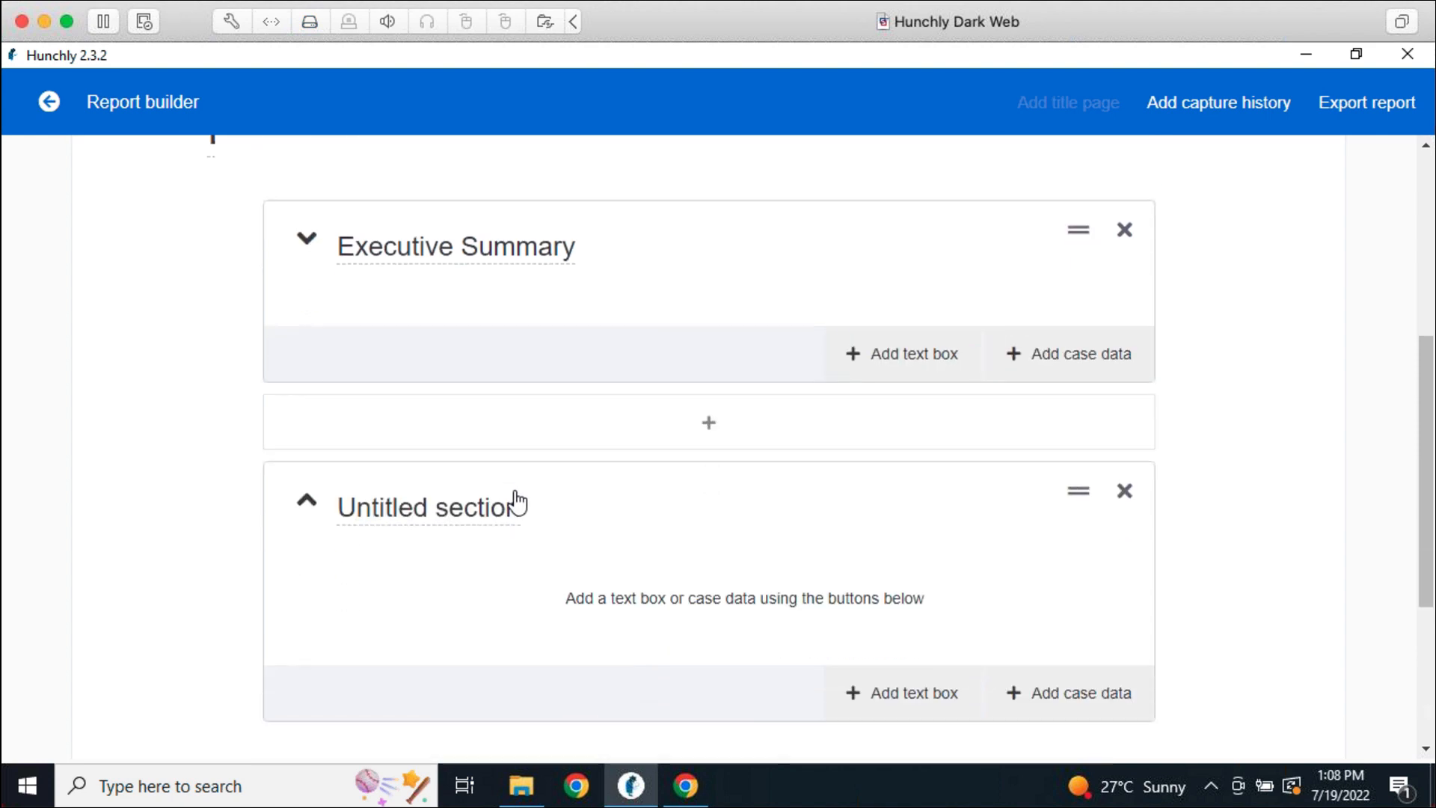
Replace the extra untitled section with a new section named Evidence
{"action": "left_click", "coordinate": [475, 369]}
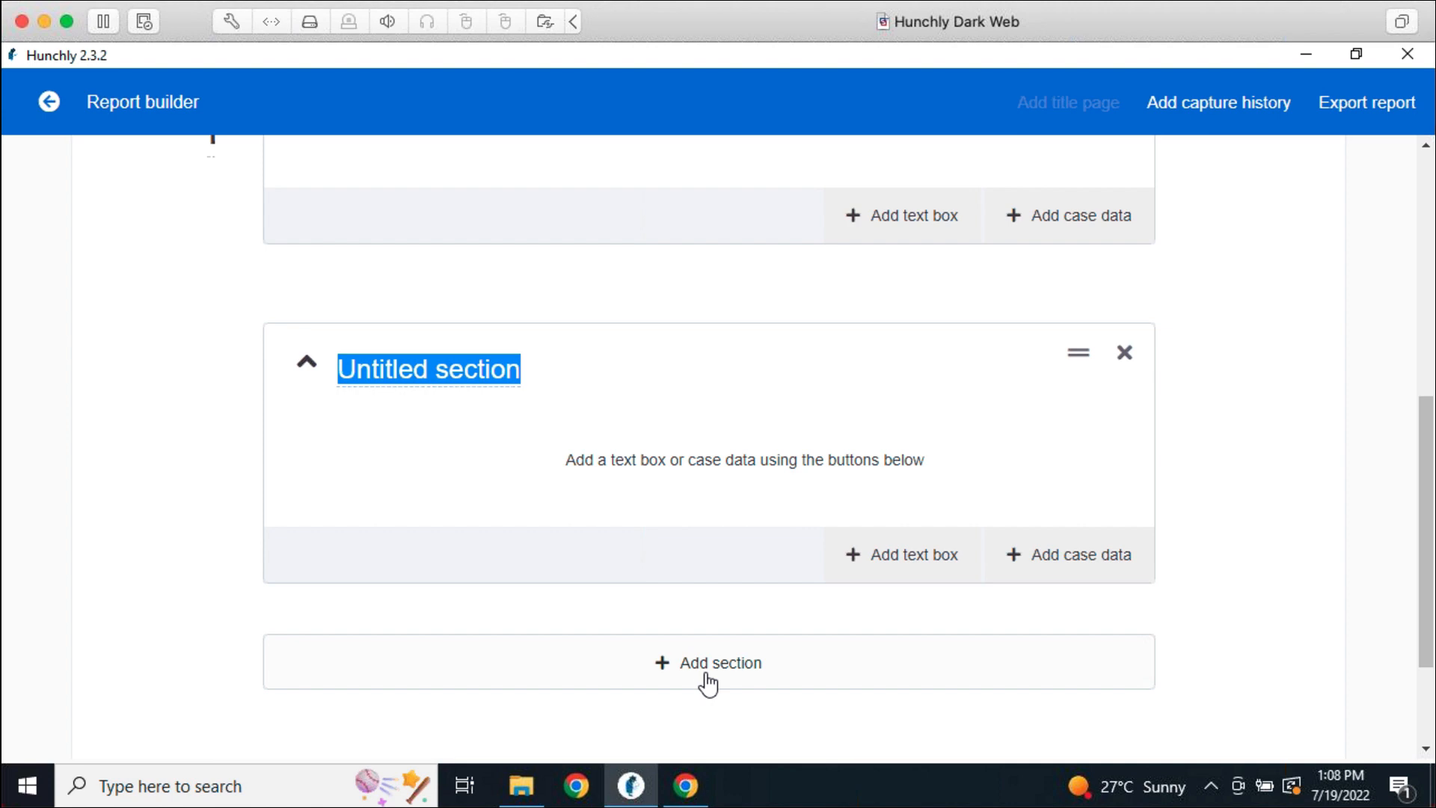
{"action": "left_click", "coordinate": [1125, 353]}
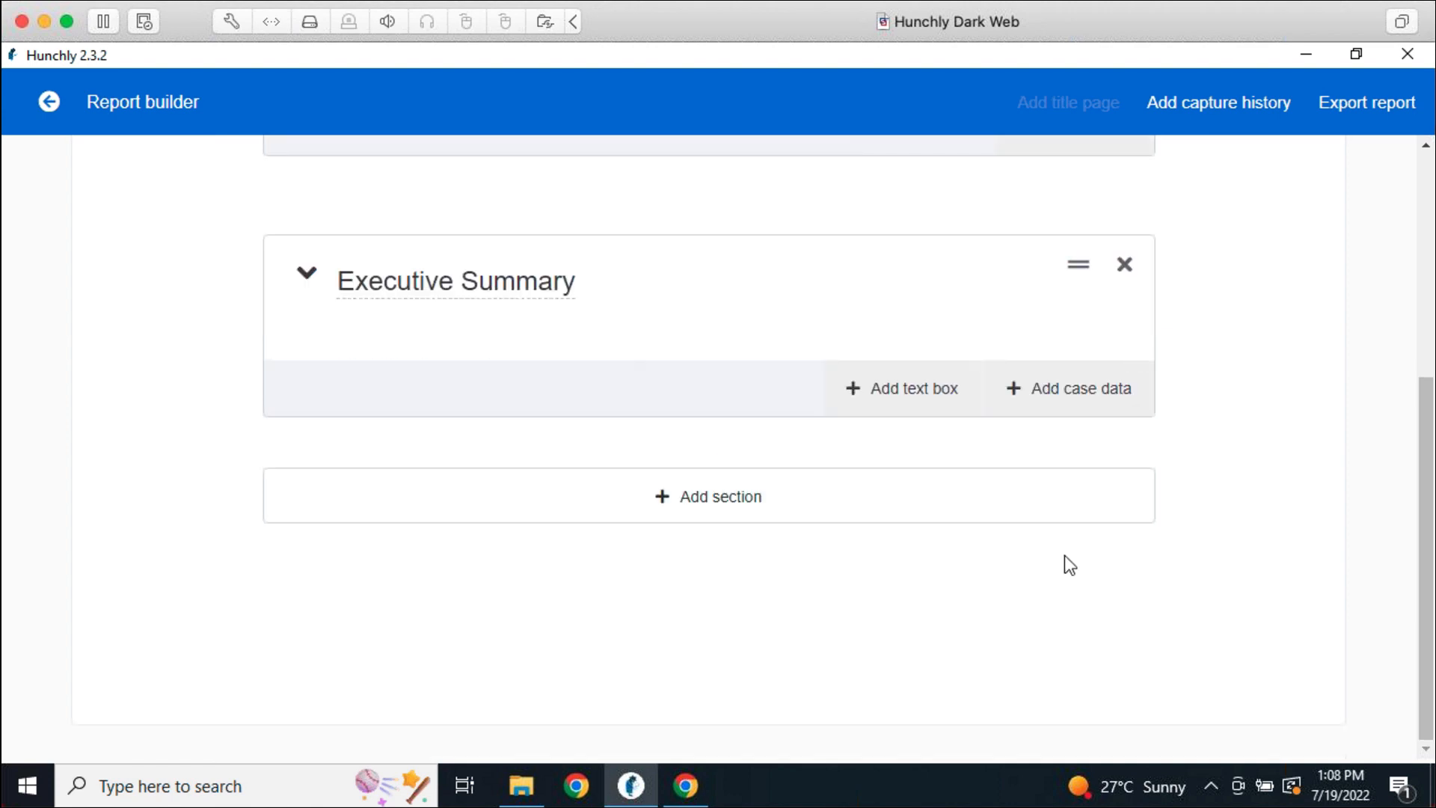
{"action": "left_click", "coordinate": [864, 515]}
{"action": "left_click", "coordinate": [438, 372]}
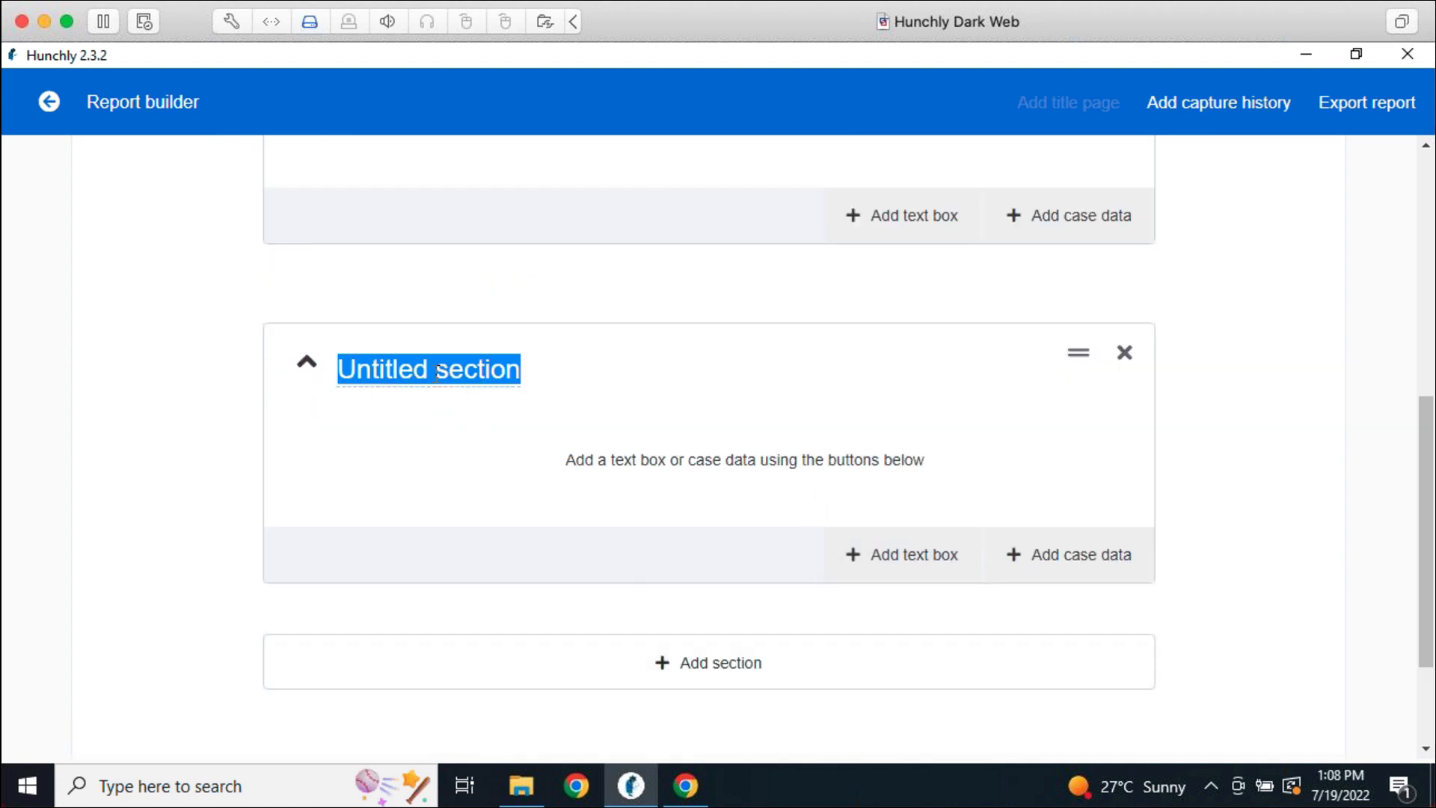
{"action": "type", "text": "Evidence"}
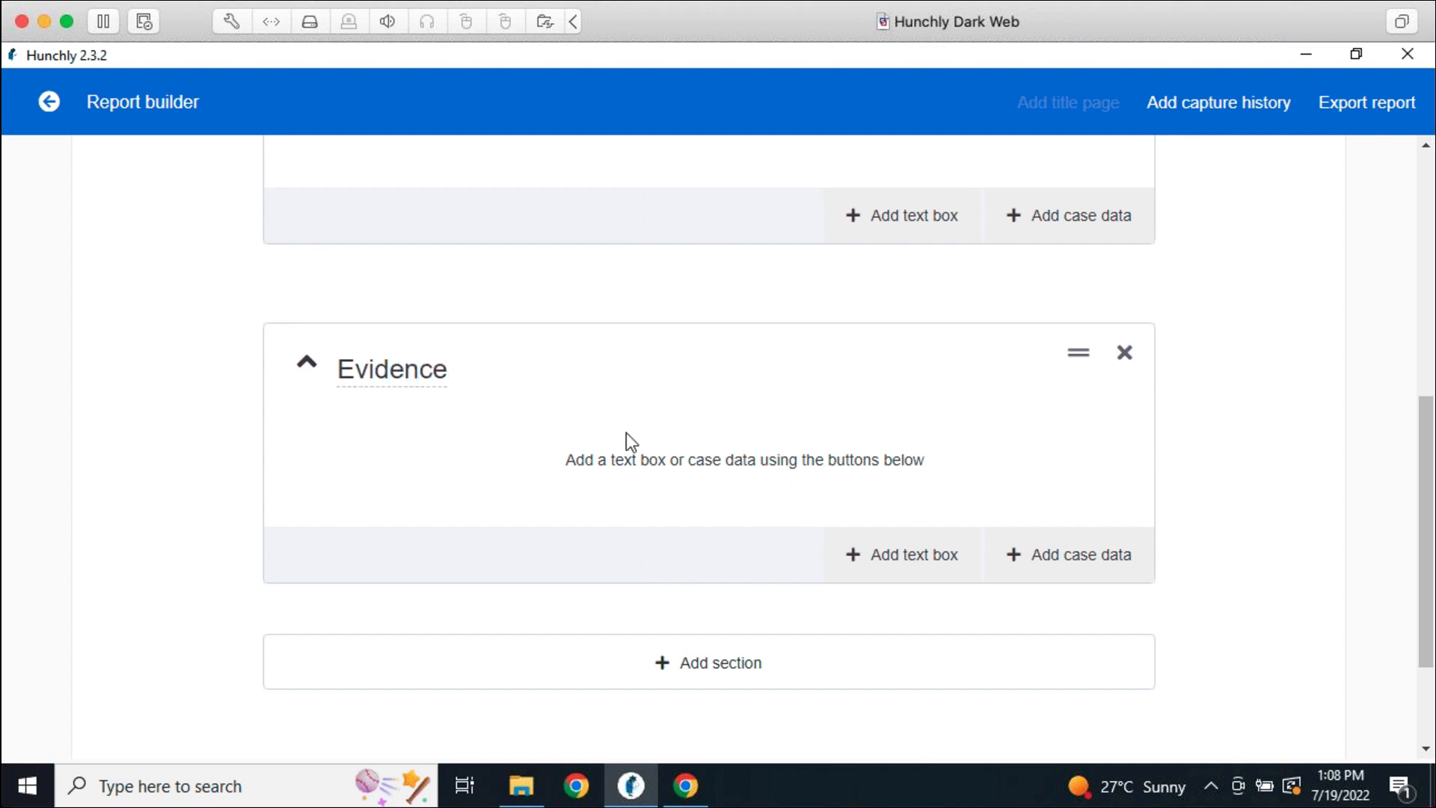
Add the Twitter account note and the Stranger Things Poster captioned image to Evidence
{"action": "left_click", "coordinate": [1075, 567]}
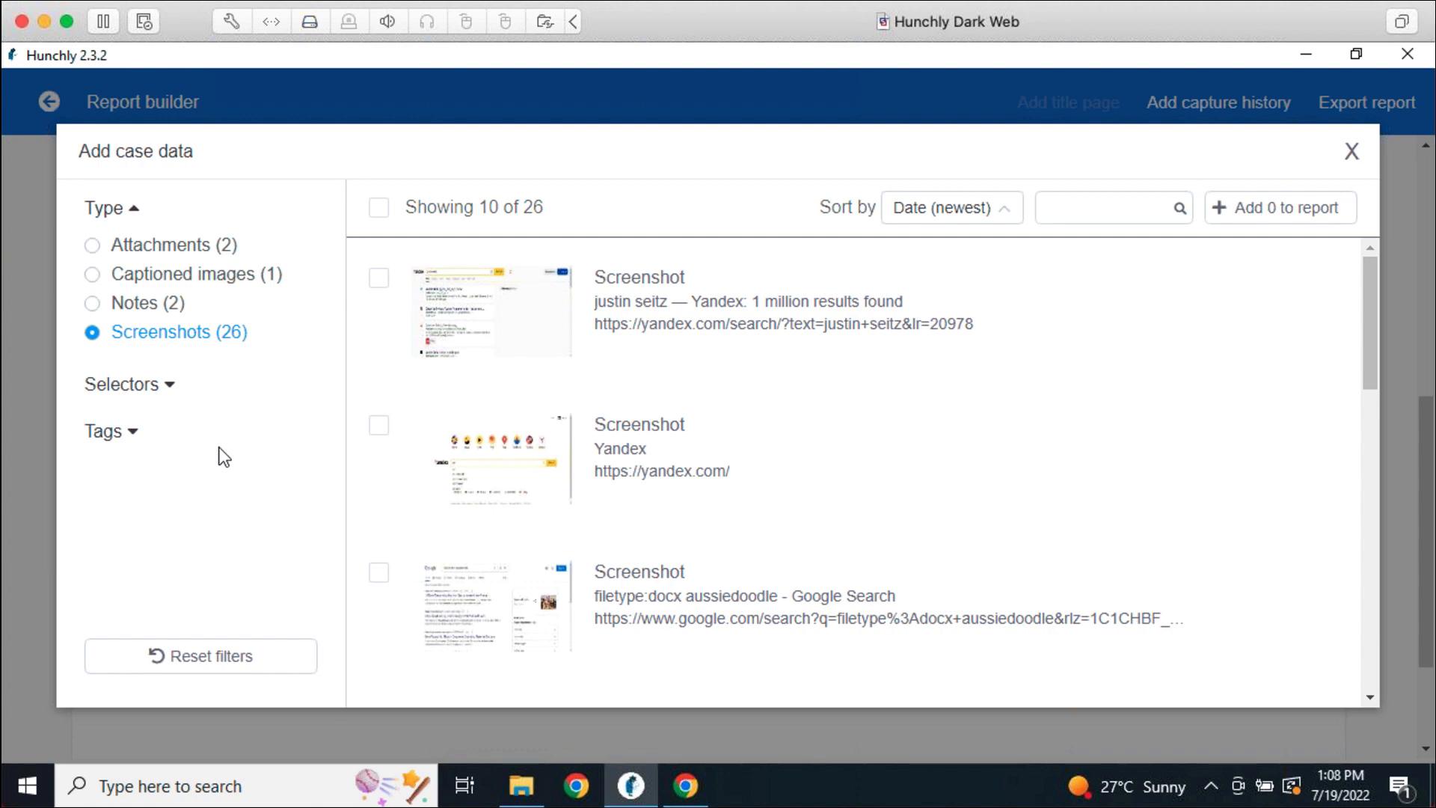
{"action": "left_click", "coordinate": [159, 247]}
{"action": "left_click", "coordinate": [161, 278]}
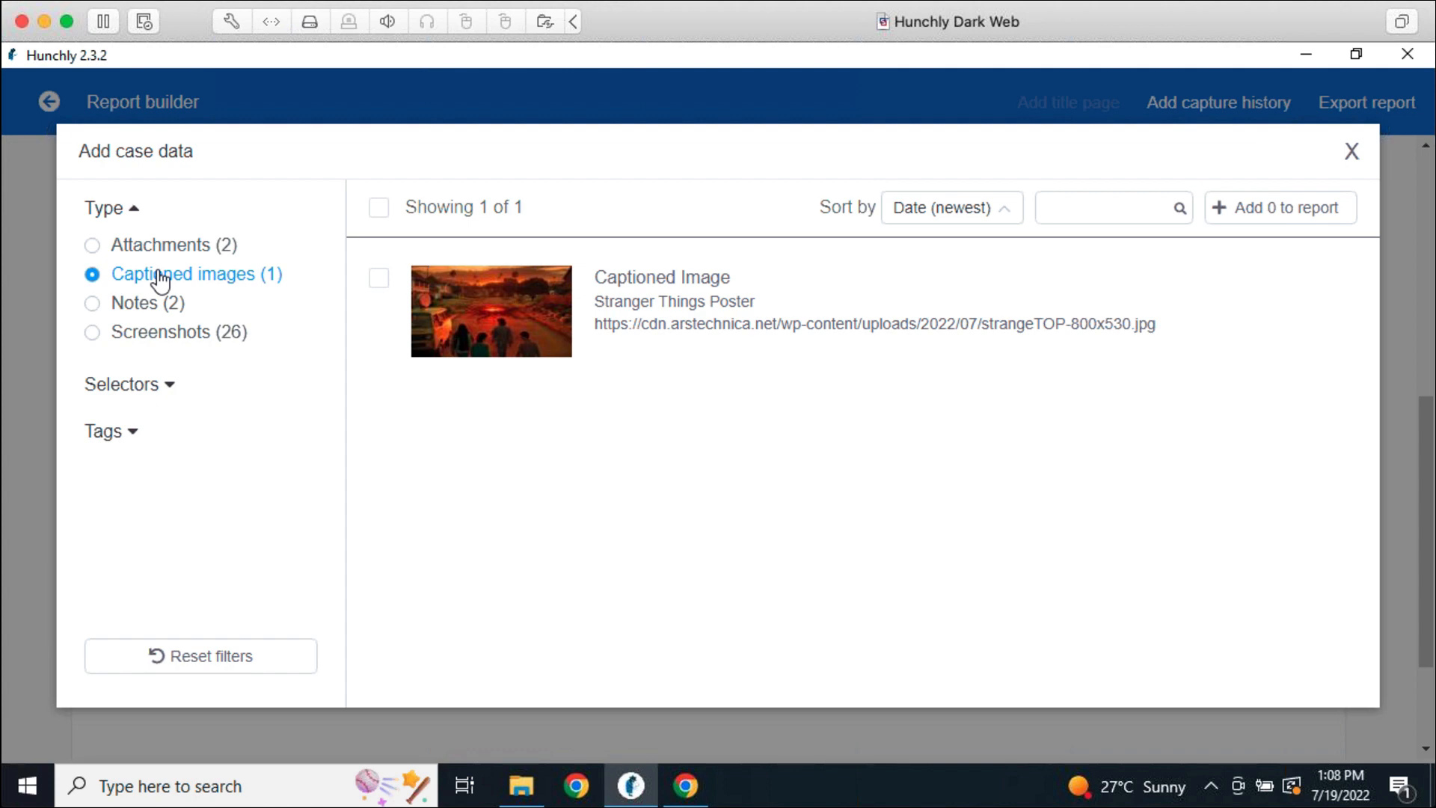
{"action": "left_click", "coordinate": [148, 306]}
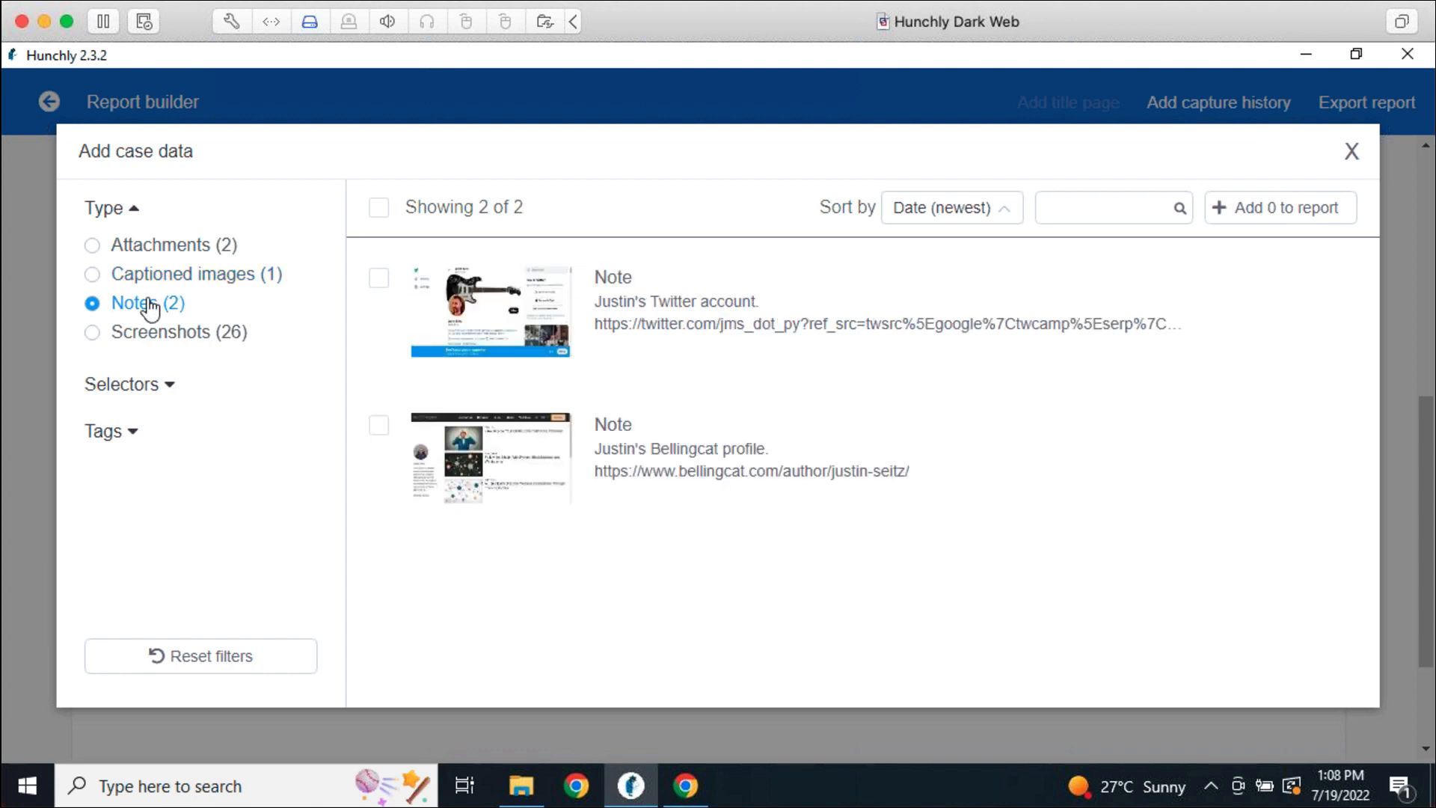
{"action": "left_click", "coordinate": [379, 278]}
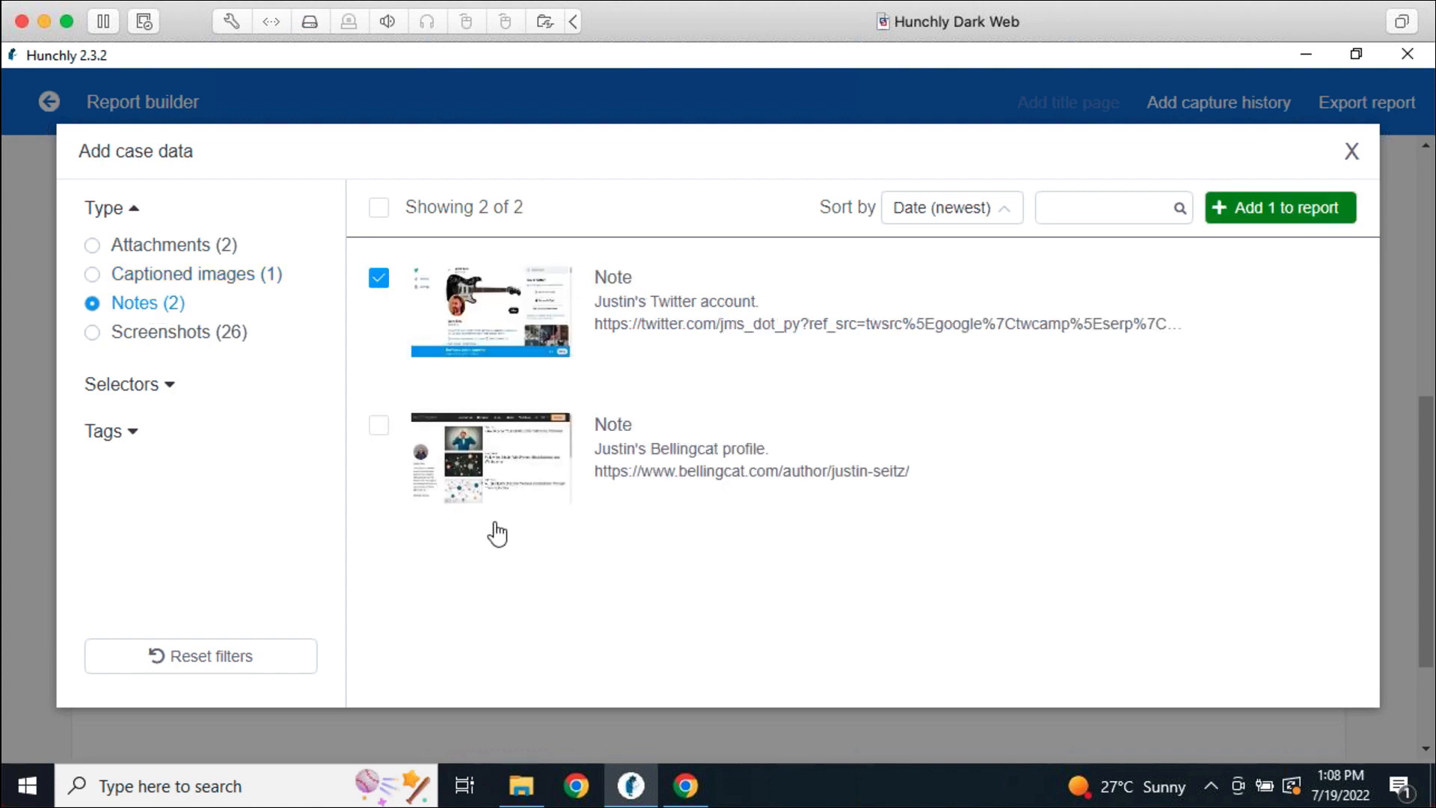
{"action": "left_click", "coordinate": [234, 277]}
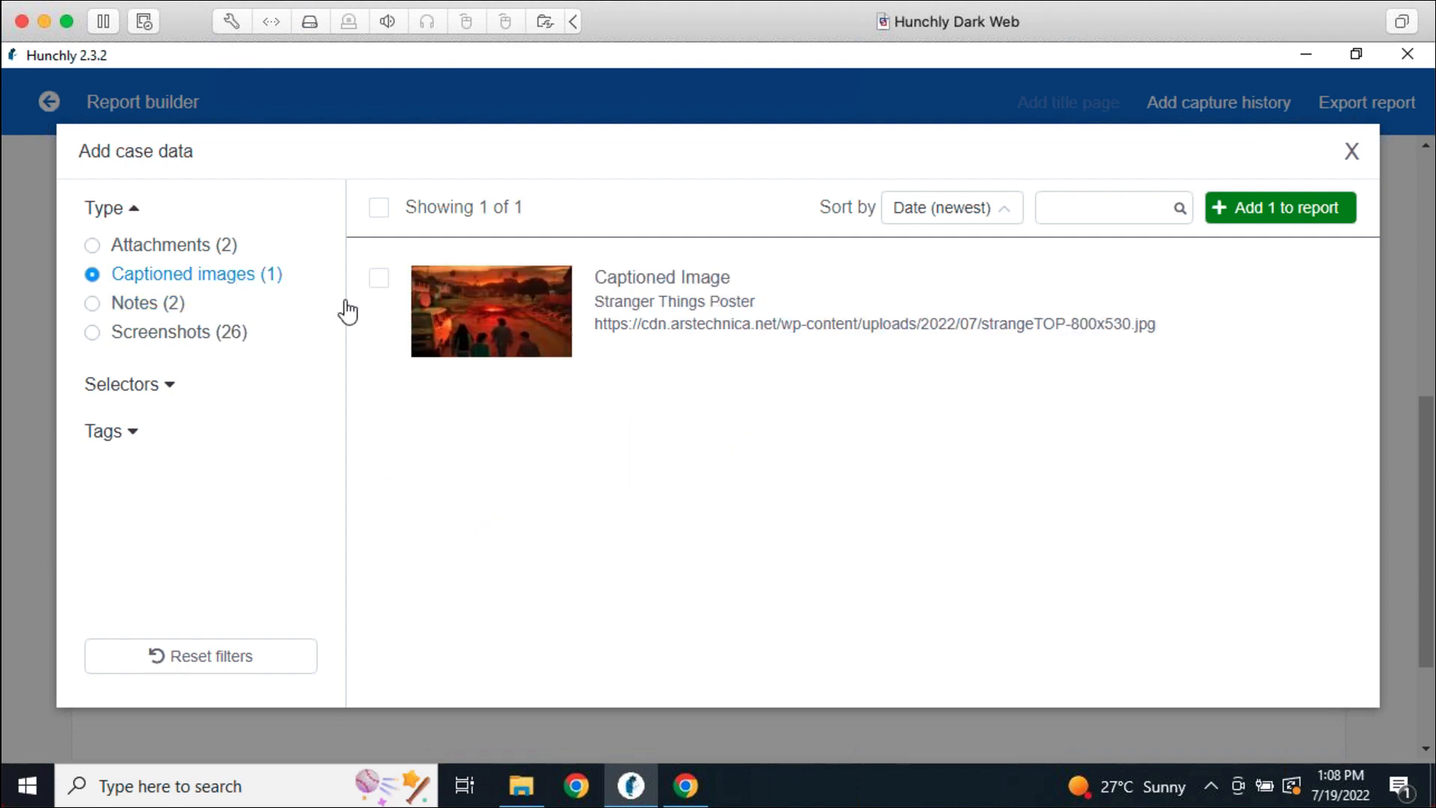
{"action": "left_click", "coordinate": [380, 283]}
{"action": "left_click", "coordinate": [1284, 215]}
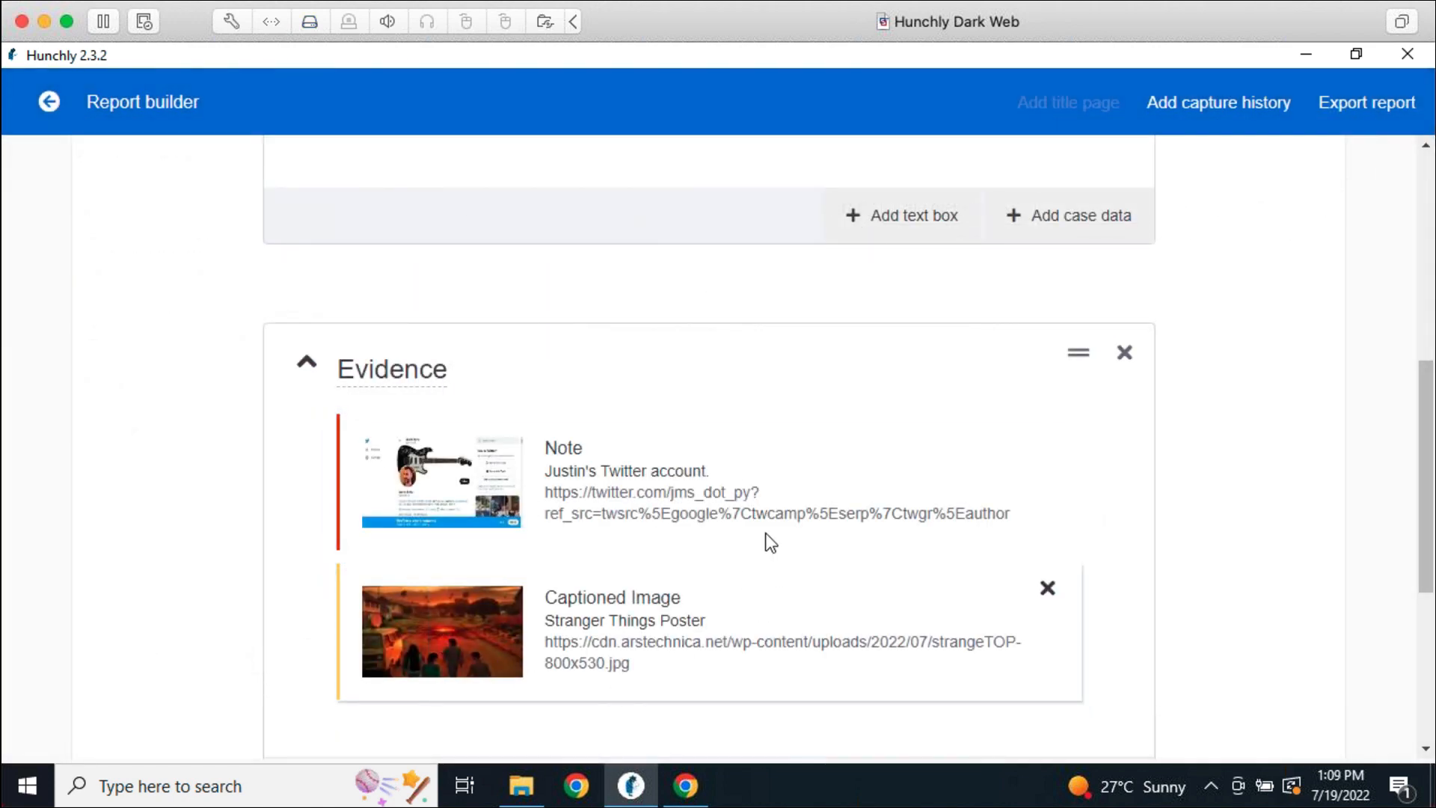
{"action": "scroll", "coordinate": [1180, 621], "scroll_direction": "down", "scroll_amount": 3}
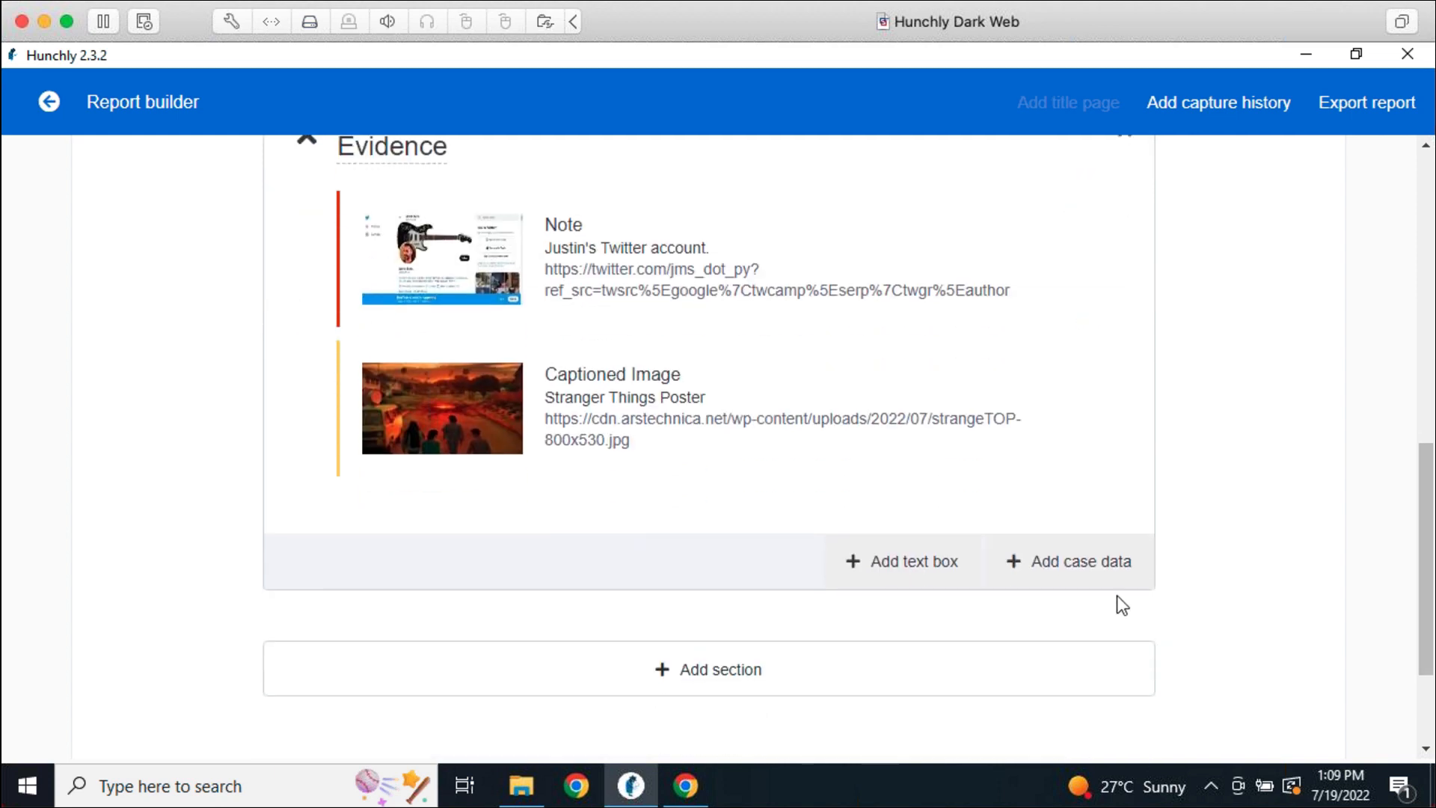
Filter case data to screenshots for the name selector and add the Google Search screenshot
{"action": "left_click", "coordinate": [1090, 577]}
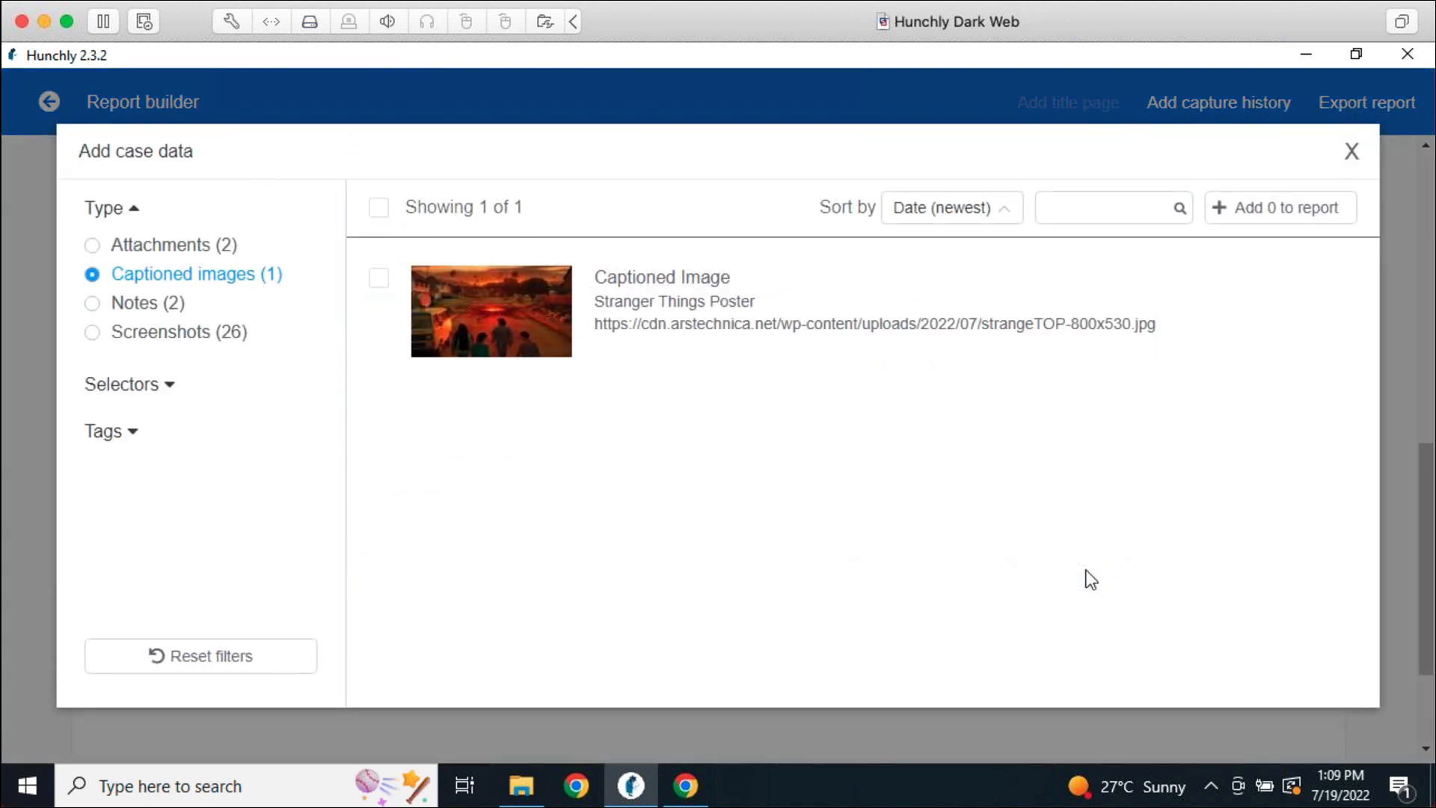
{"action": "left_click", "coordinate": [172, 387]}
{"action": "left_click", "coordinate": [172, 387]}
{"action": "left_click", "coordinate": [132, 438]}
{"action": "left_click", "coordinate": [132, 438]}
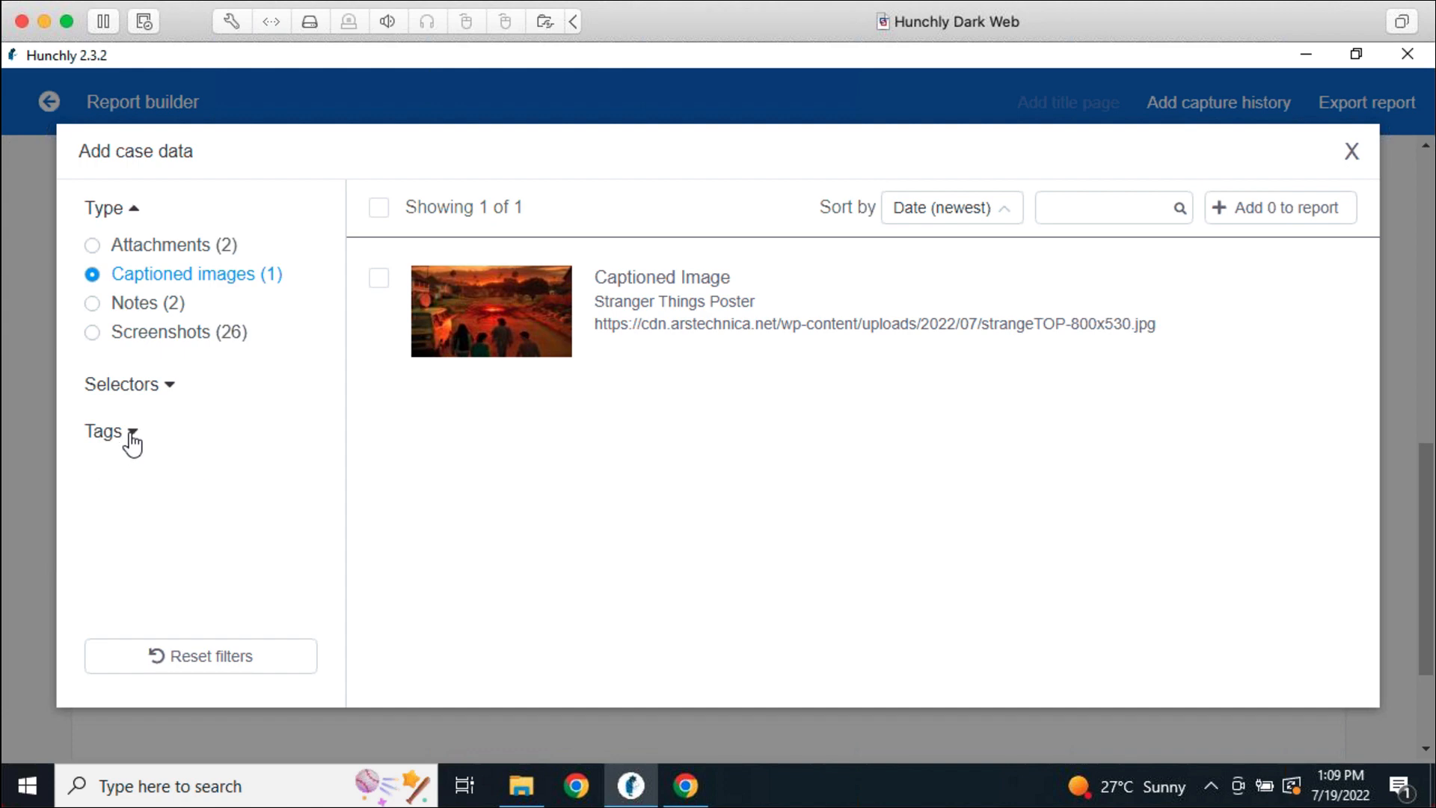
{"action": "left_click", "coordinate": [170, 333]}
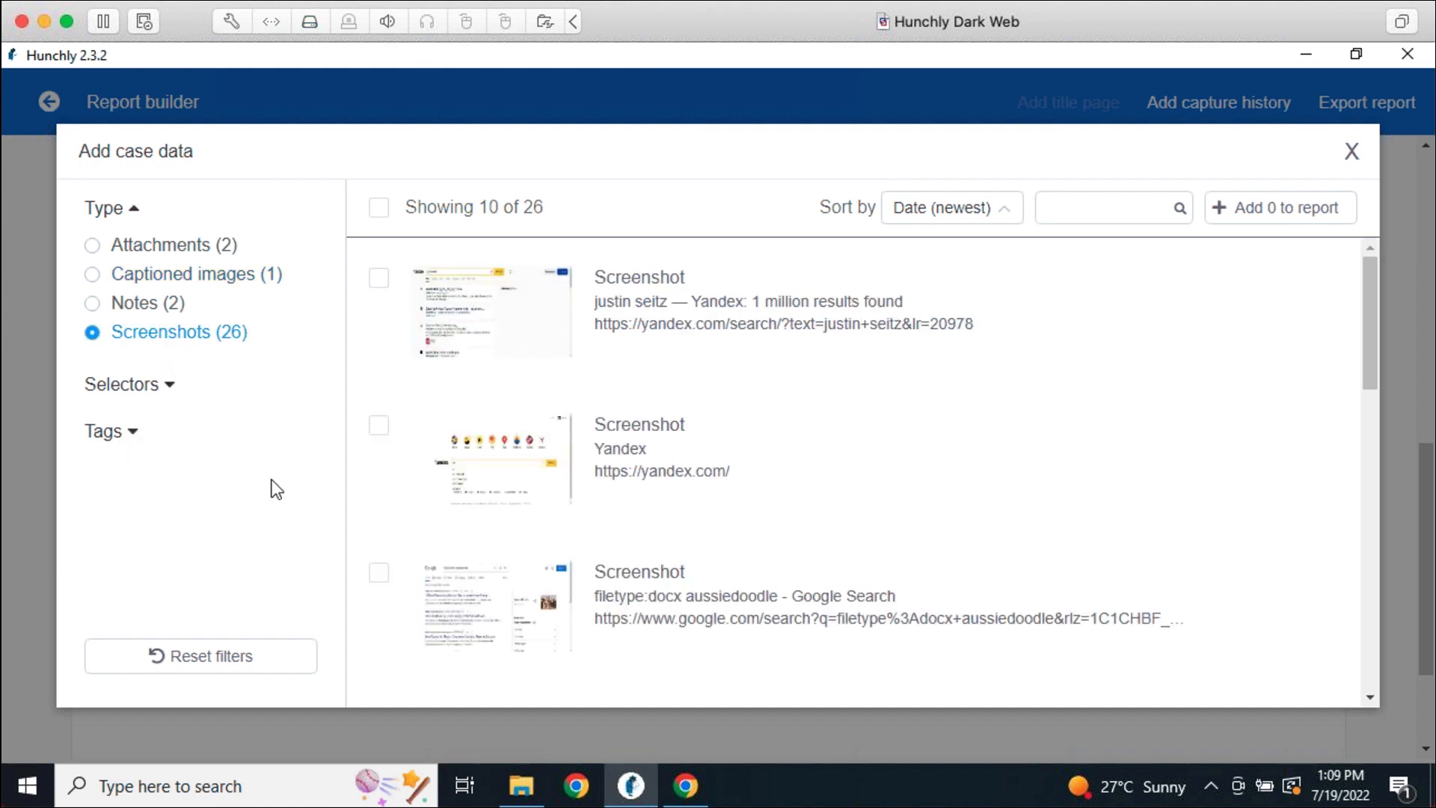
{"action": "left_click", "coordinate": [172, 385]}
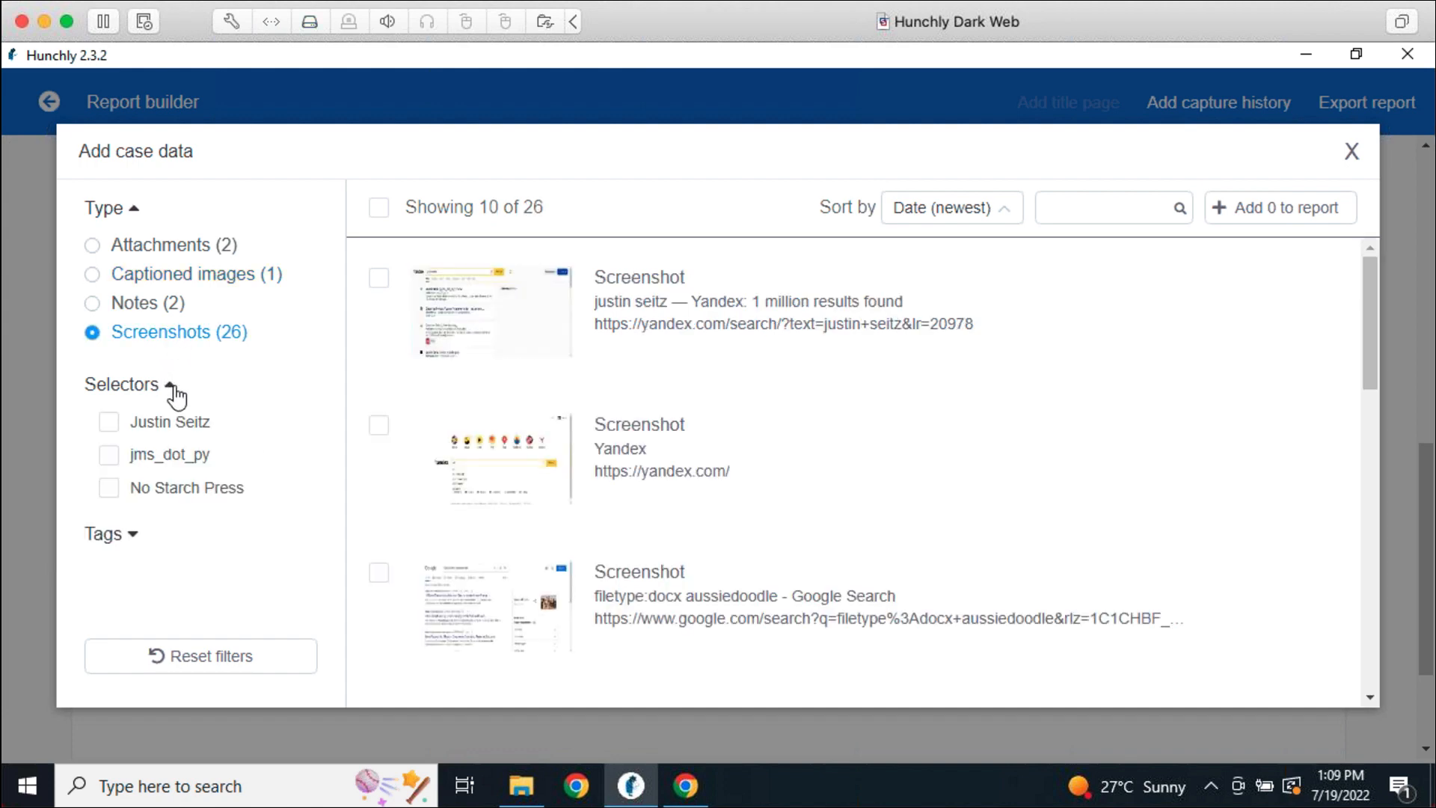
{"action": "left_click", "coordinate": [109, 422]}
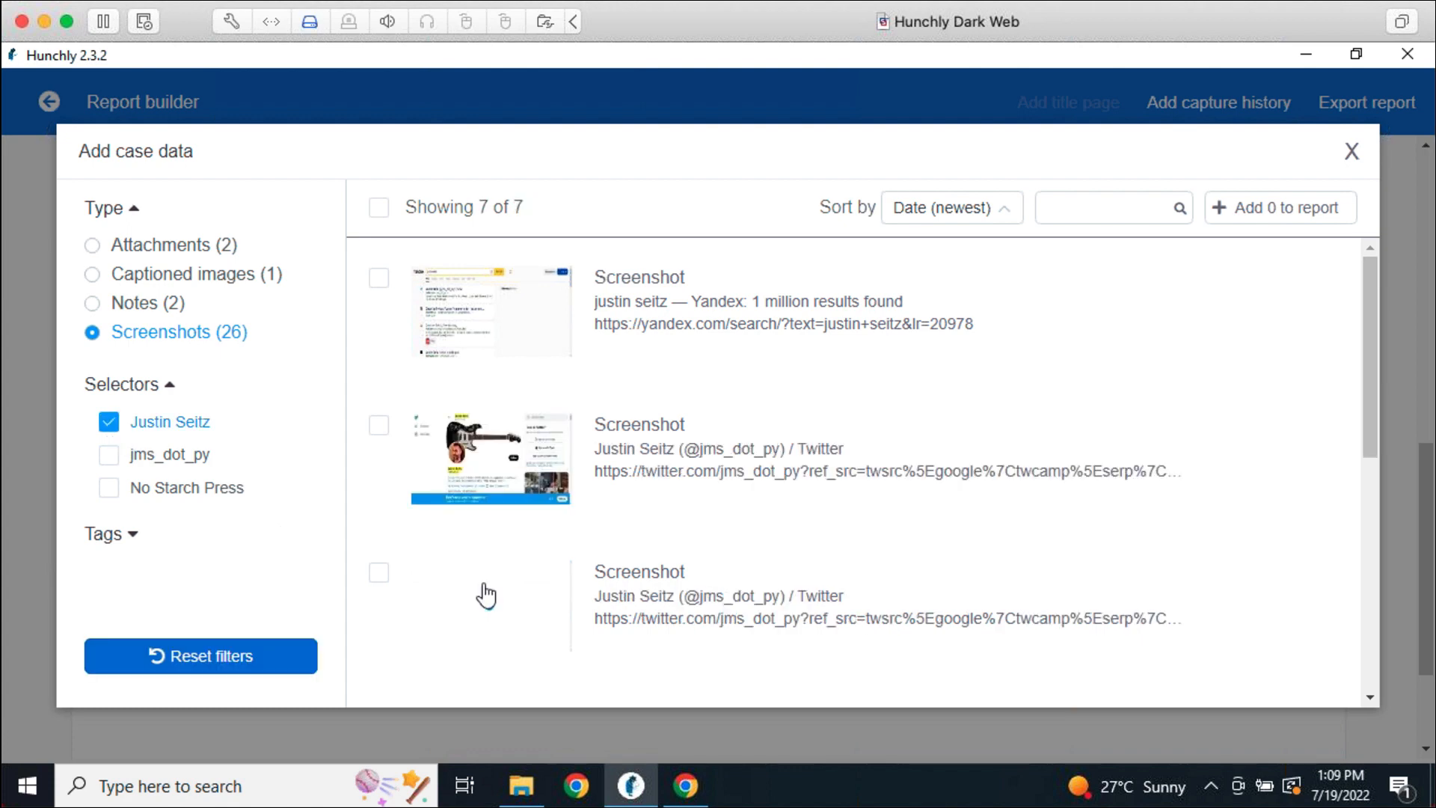
{"action": "scroll", "coordinate": [812, 367], "scroll_direction": "down", "scroll_amount": 5}
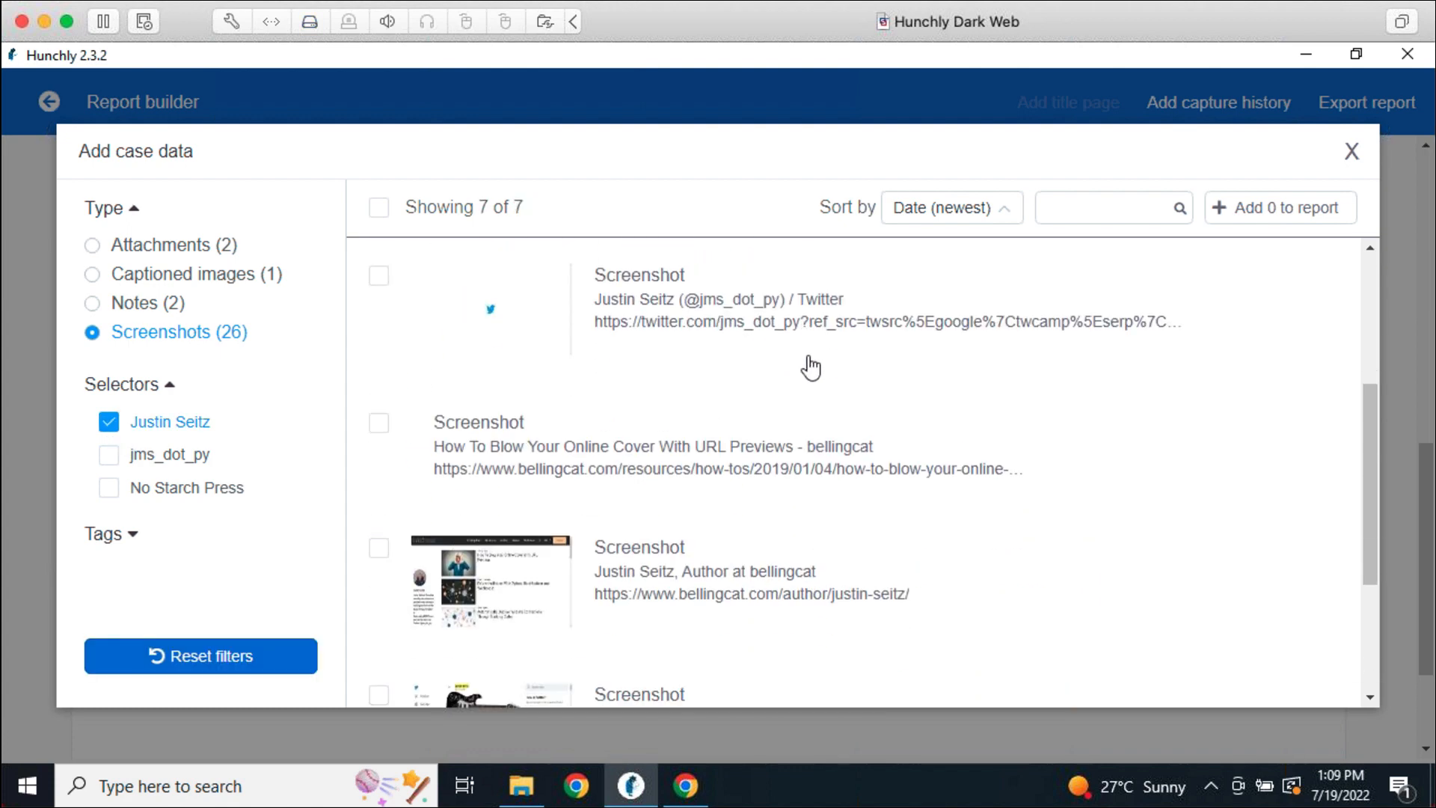
{"action": "scroll", "coordinate": [812, 368], "scroll_direction": "down", "scroll_amount": 3}
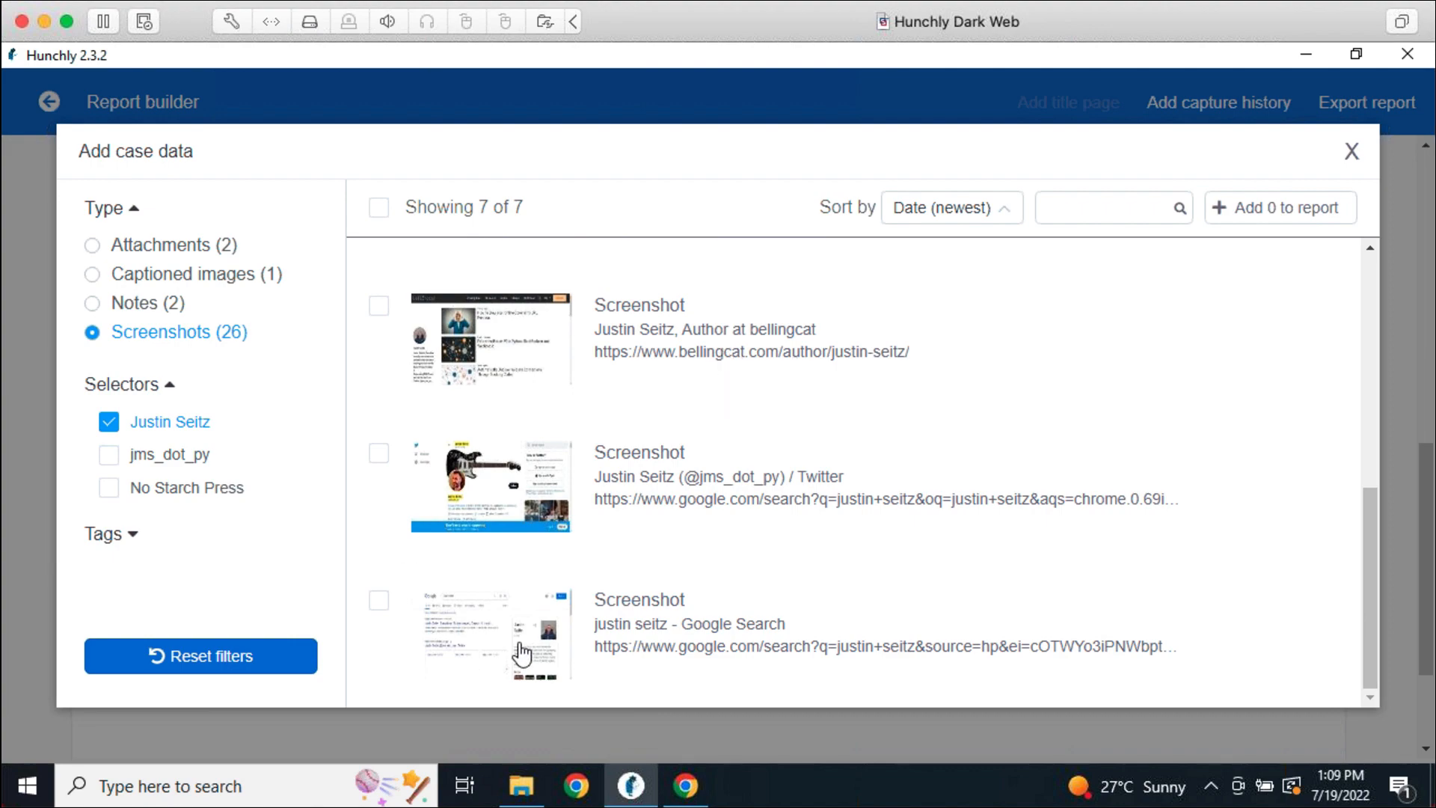
{"action": "left_click", "coordinate": [528, 651]}
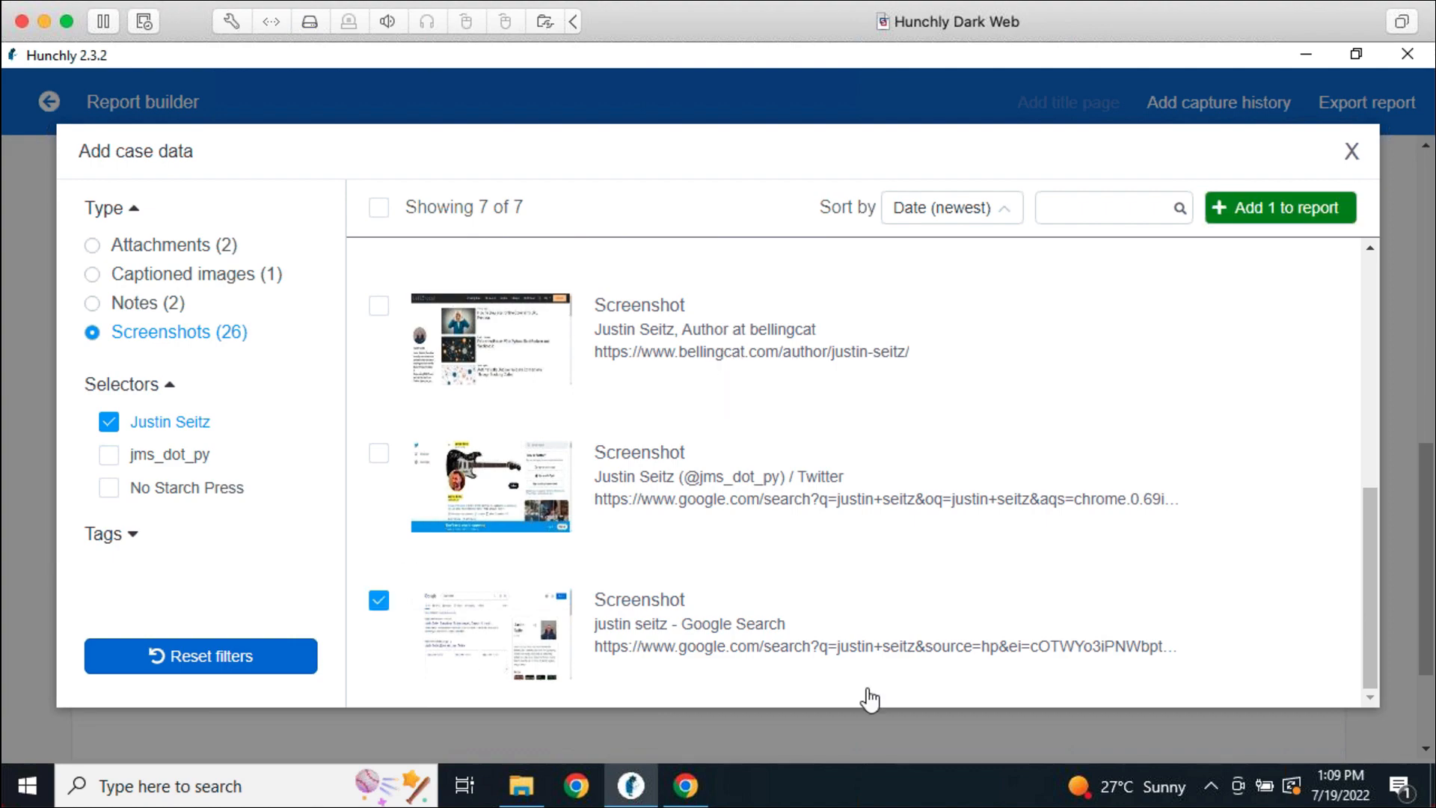
{"action": "left_click", "coordinate": [1241, 210]}
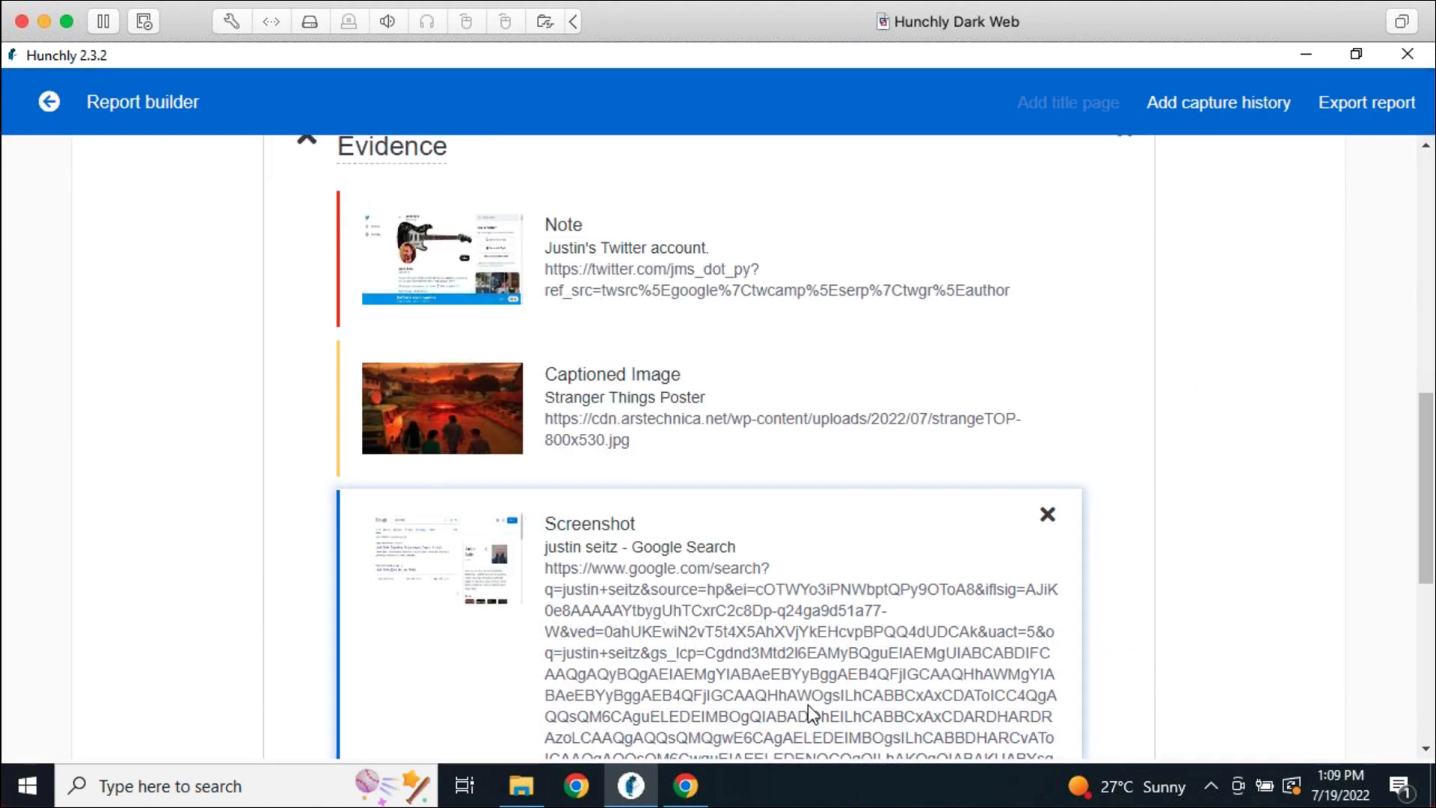
Drag the Stranger Things Poster image card below the Google Search screenshot card
{"action": "scroll", "coordinate": [849, 587], "scroll_direction": "down", "scroll_amount": 3}
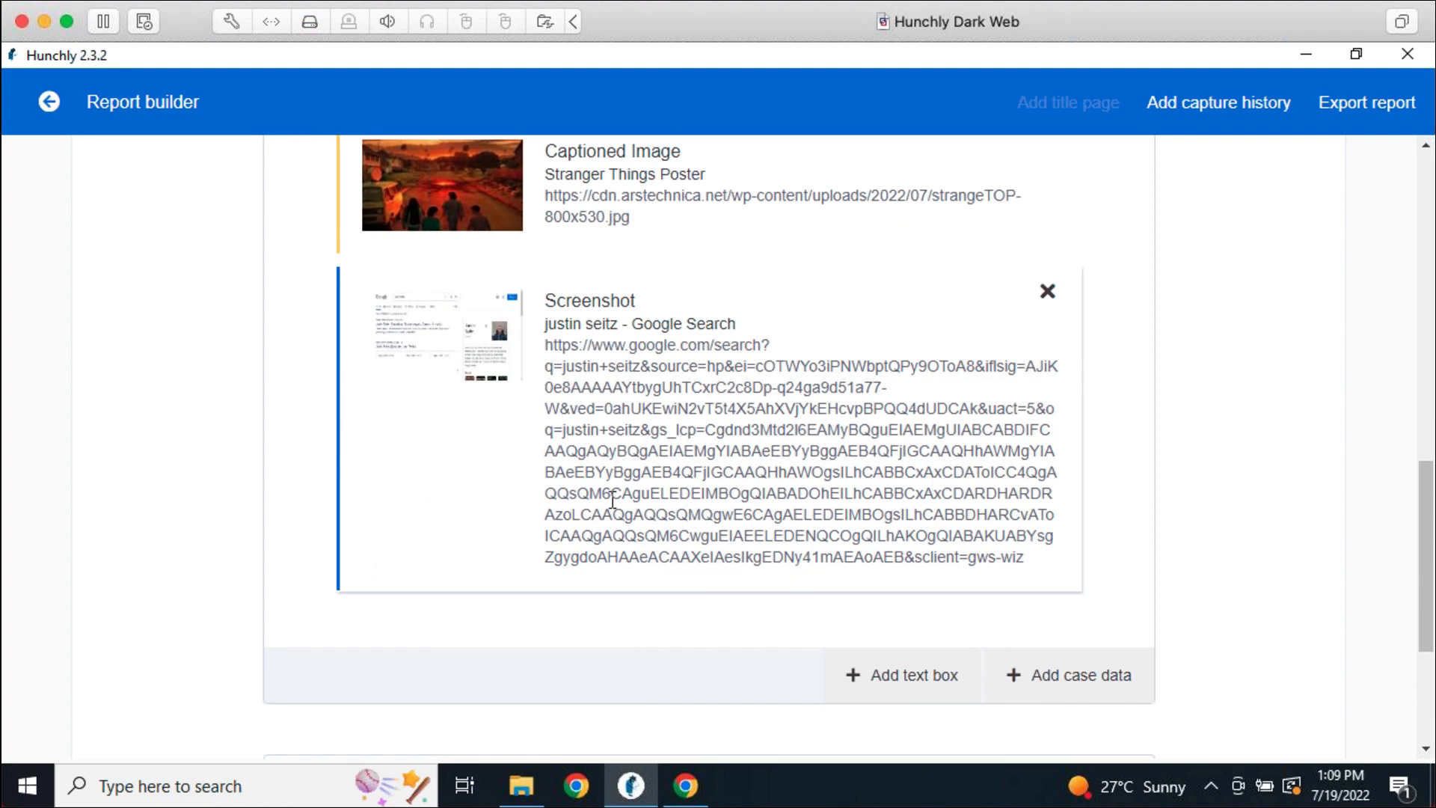
{"action": "scroll", "coordinate": [864, 591], "scroll_direction": "up", "scroll_amount": 3}
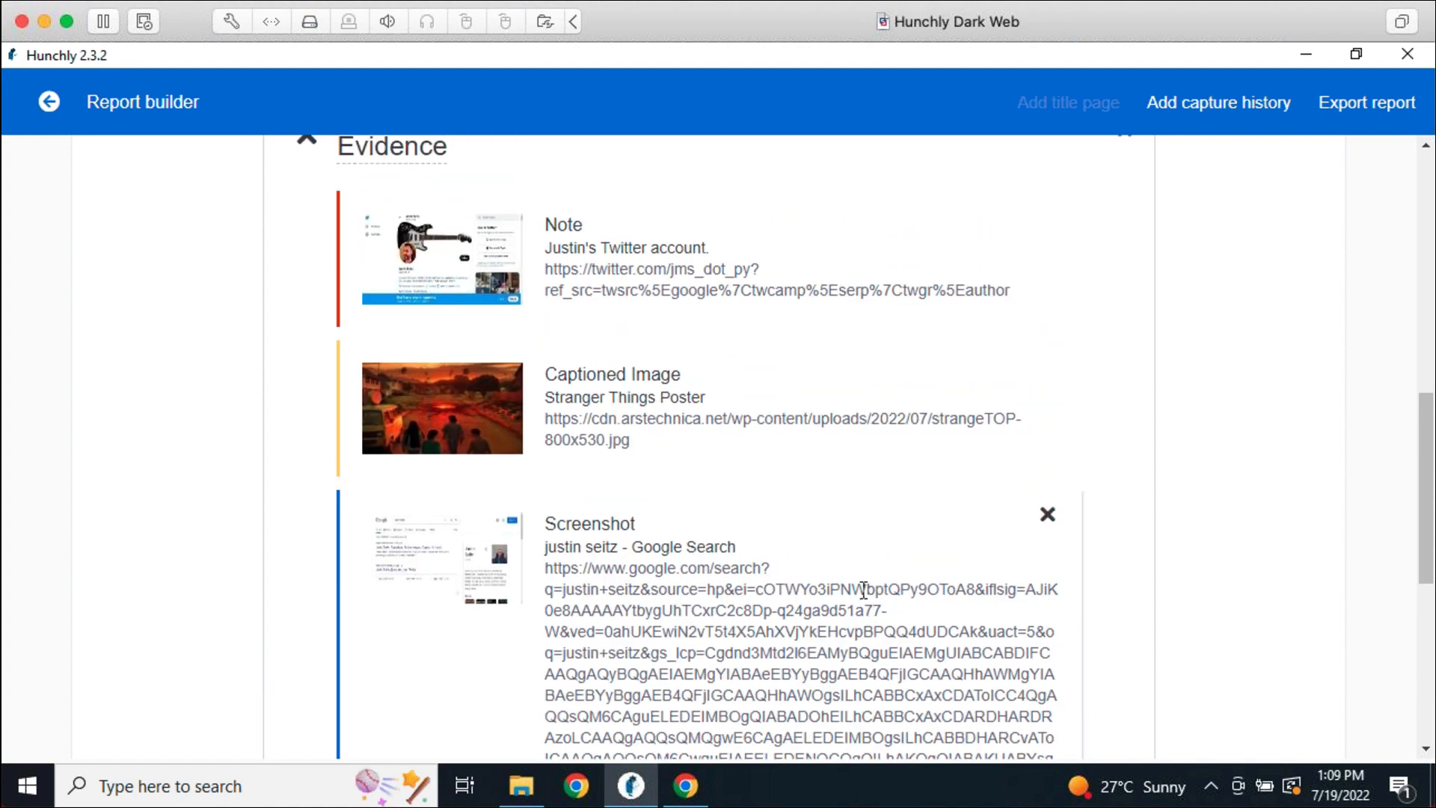
{"action": "scroll", "coordinate": [701, 631], "scroll_direction": "down", "scroll_amount": 3}
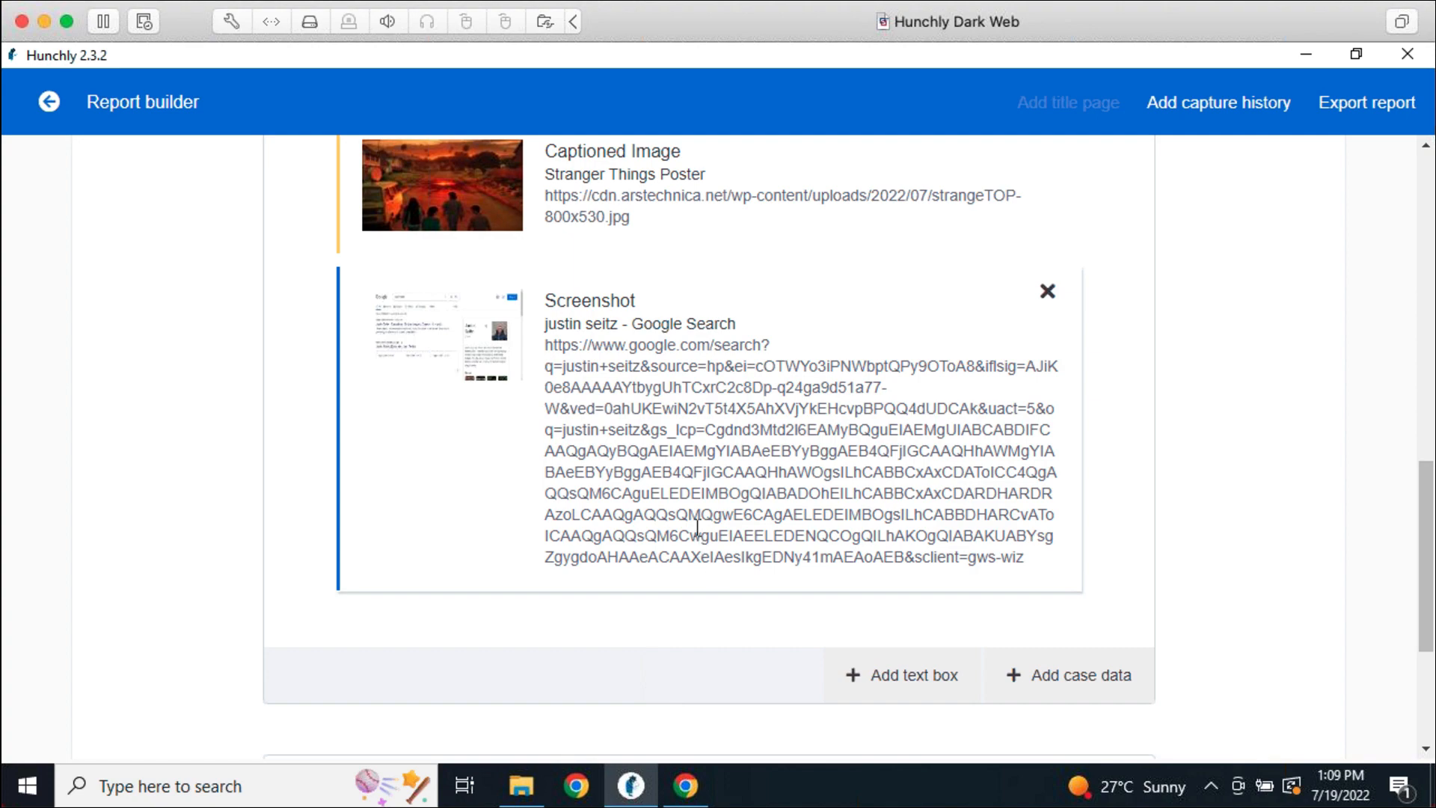
{"action": "scroll", "coordinate": [719, 591], "scroll_direction": "up", "scroll_amount": 2}
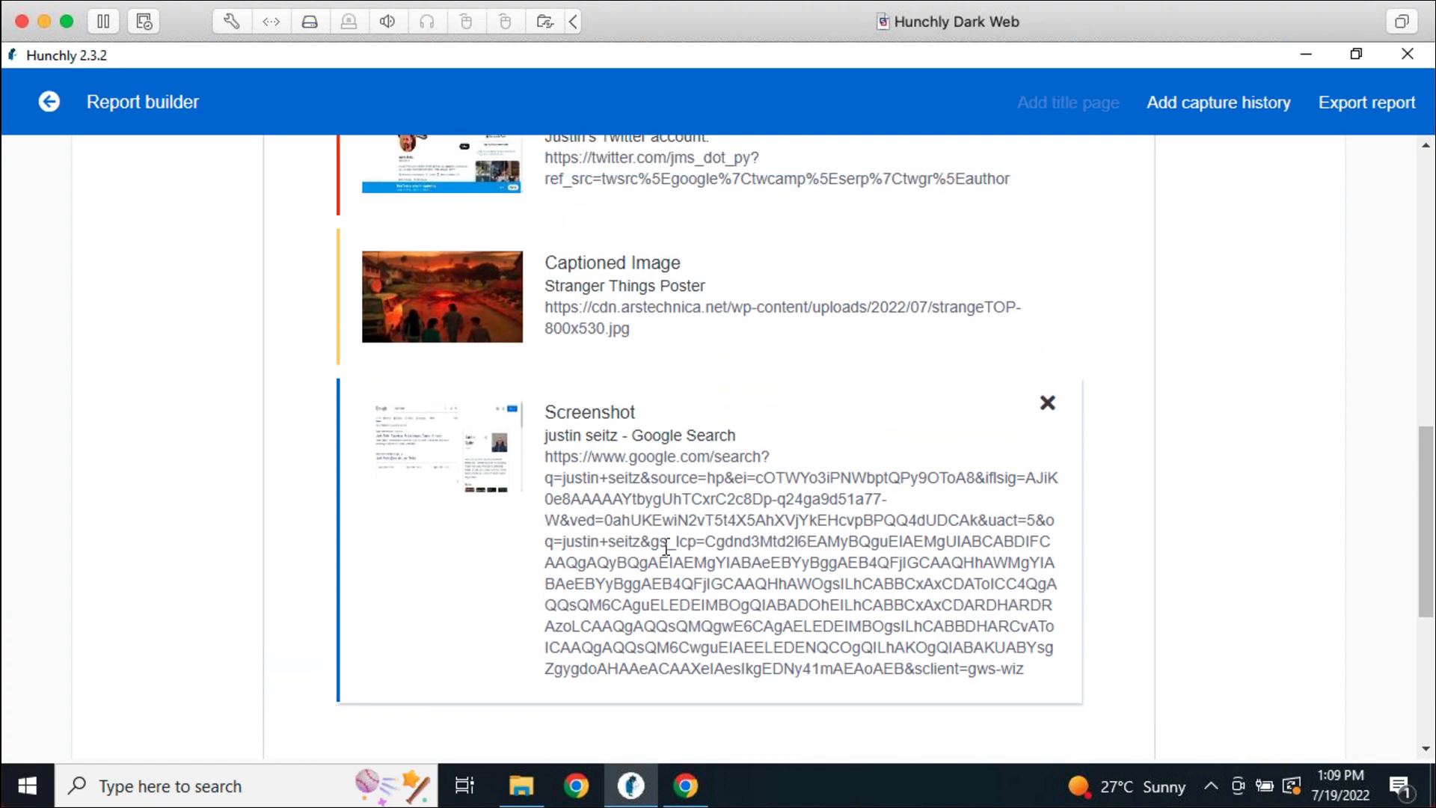
{"action": "scroll", "coordinate": [674, 553], "scroll_direction": "up", "scroll_amount": 4}
{"action": "scroll", "coordinate": [793, 569], "scroll_direction": "down", "scroll_amount": 3}
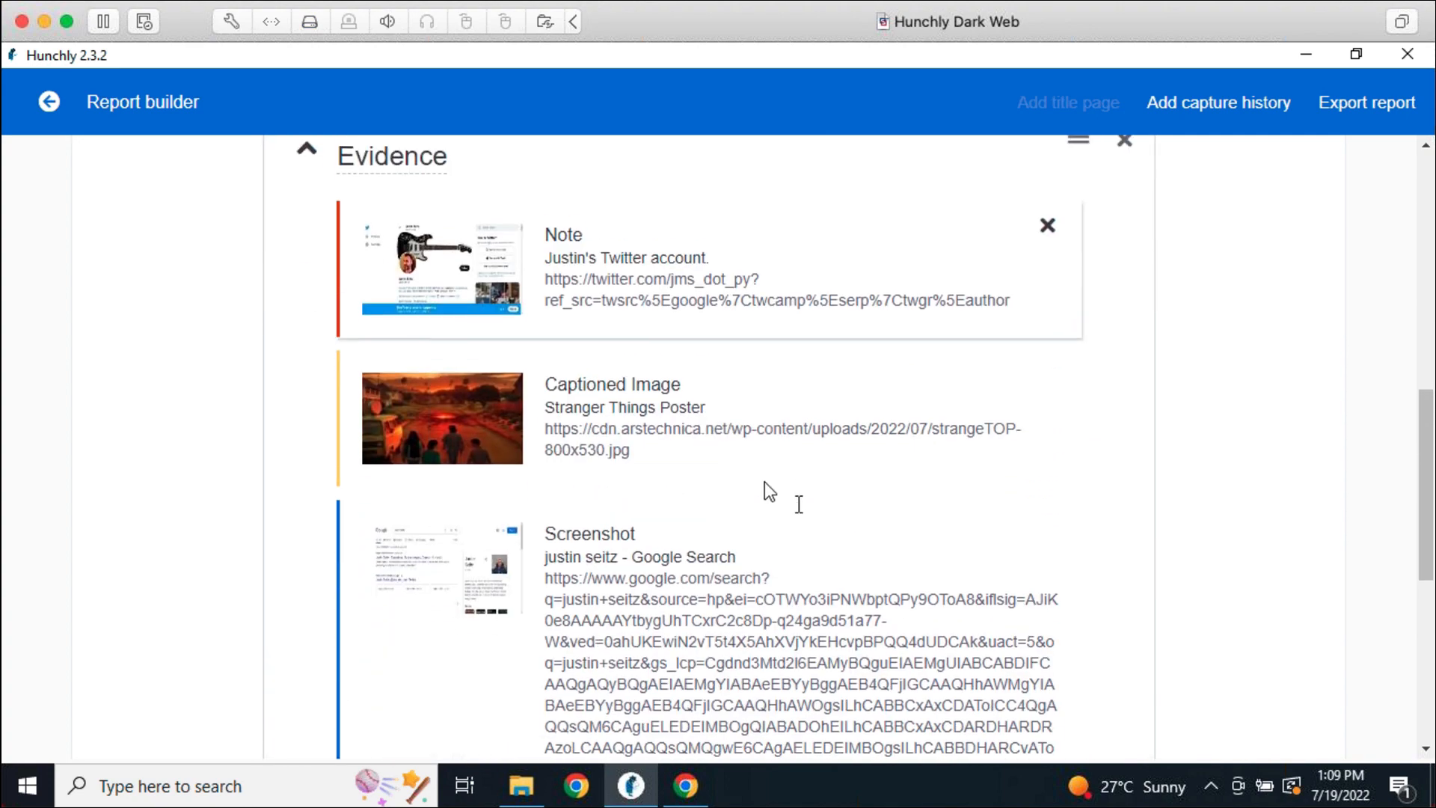
{"action": "left_click_drag", "start_coordinate": [492, 387], "coordinate": [696, 686]}
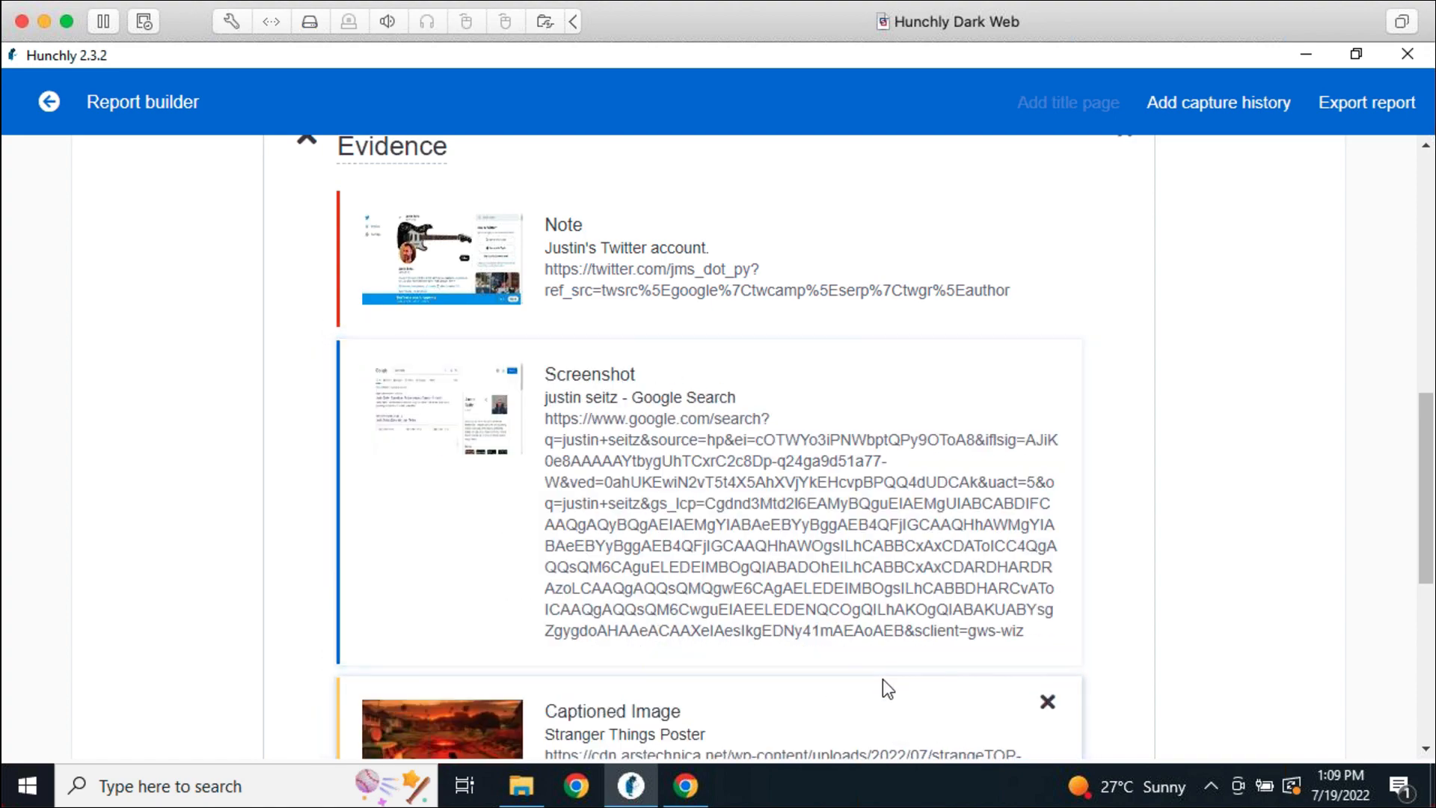
{"action": "scroll", "coordinate": [1182, 567], "scroll_direction": "down", "scroll_amount": 4}
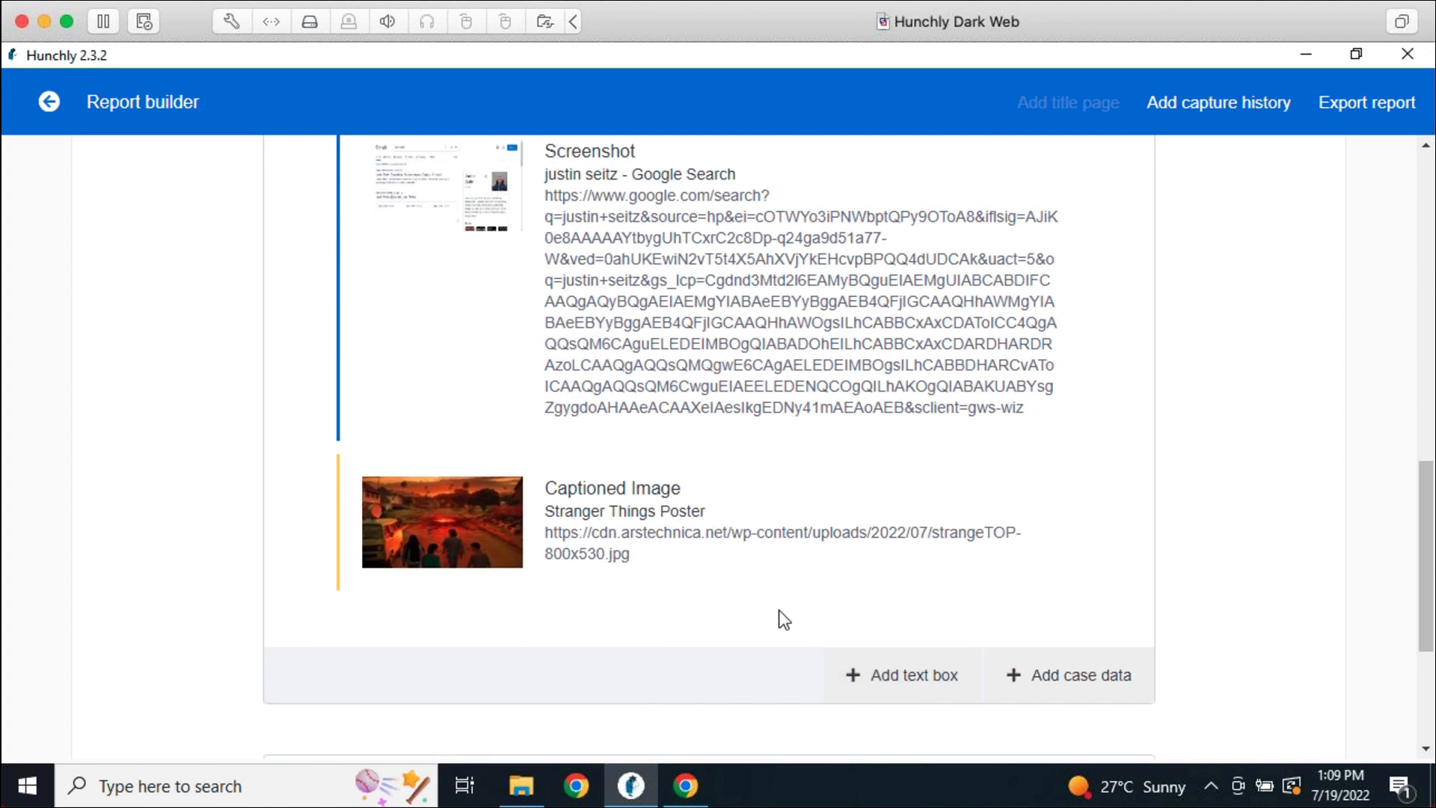
{"action": "scroll", "coordinate": [1176, 576], "scroll_direction": "up", "scroll_amount": 4}
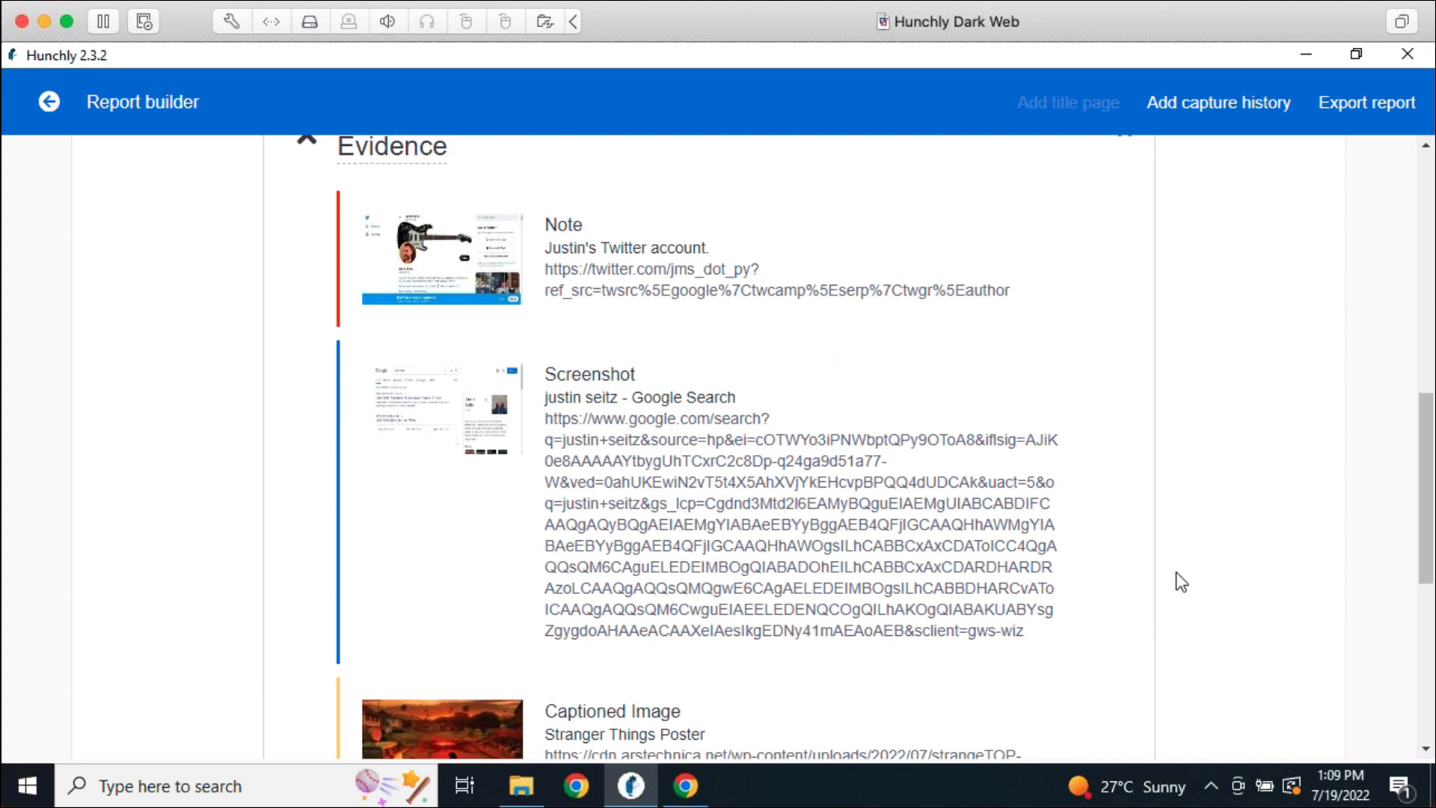
{"action": "scroll", "coordinate": [1176, 582], "scroll_direction": "up", "scroll_amount": 2}
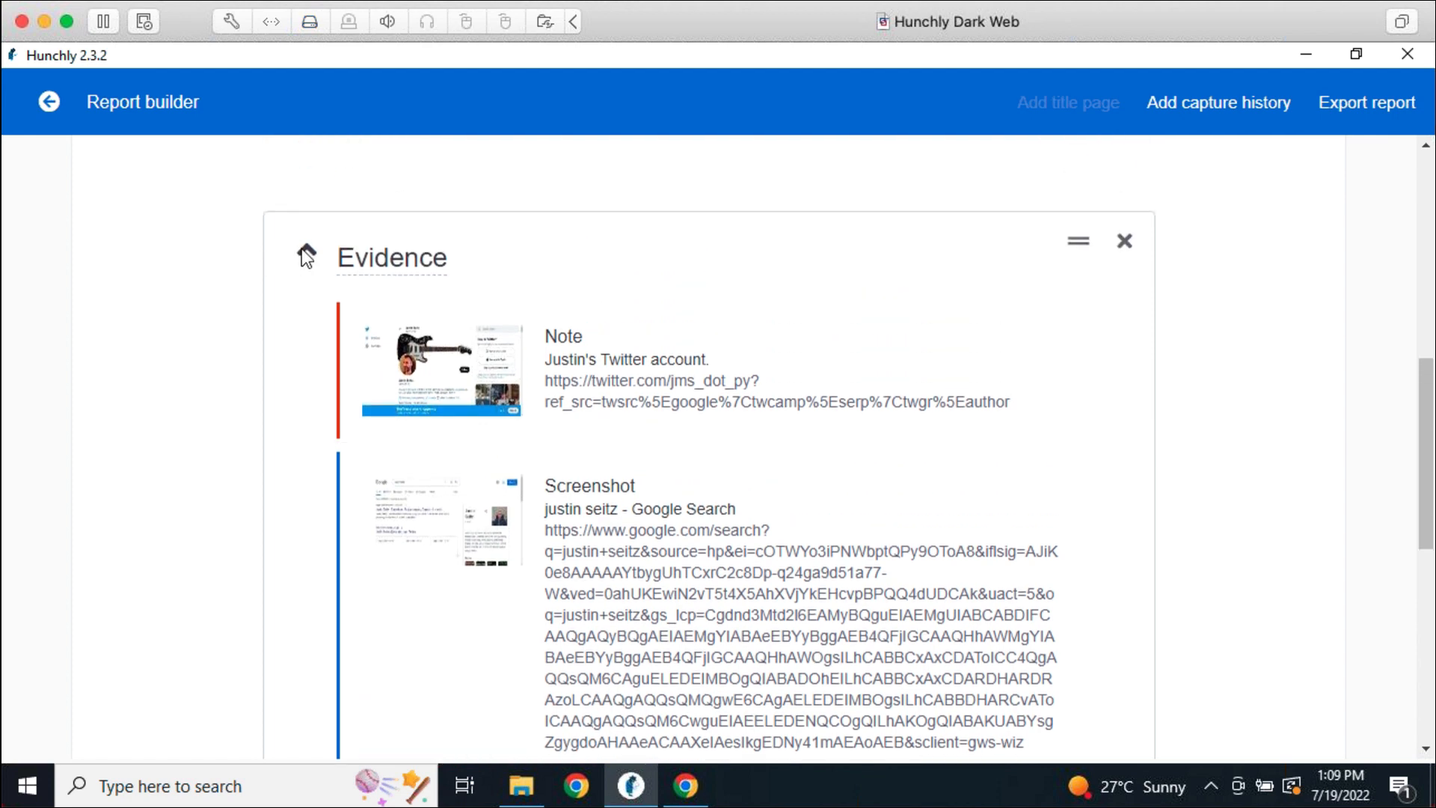
Add a Capture history section, collapse it, and drag it below the Evidence section
{"action": "left_click", "coordinate": [305, 254]}
{"action": "scroll", "coordinate": [1077, 619], "scroll_direction": "up", "scroll_amount": 8}
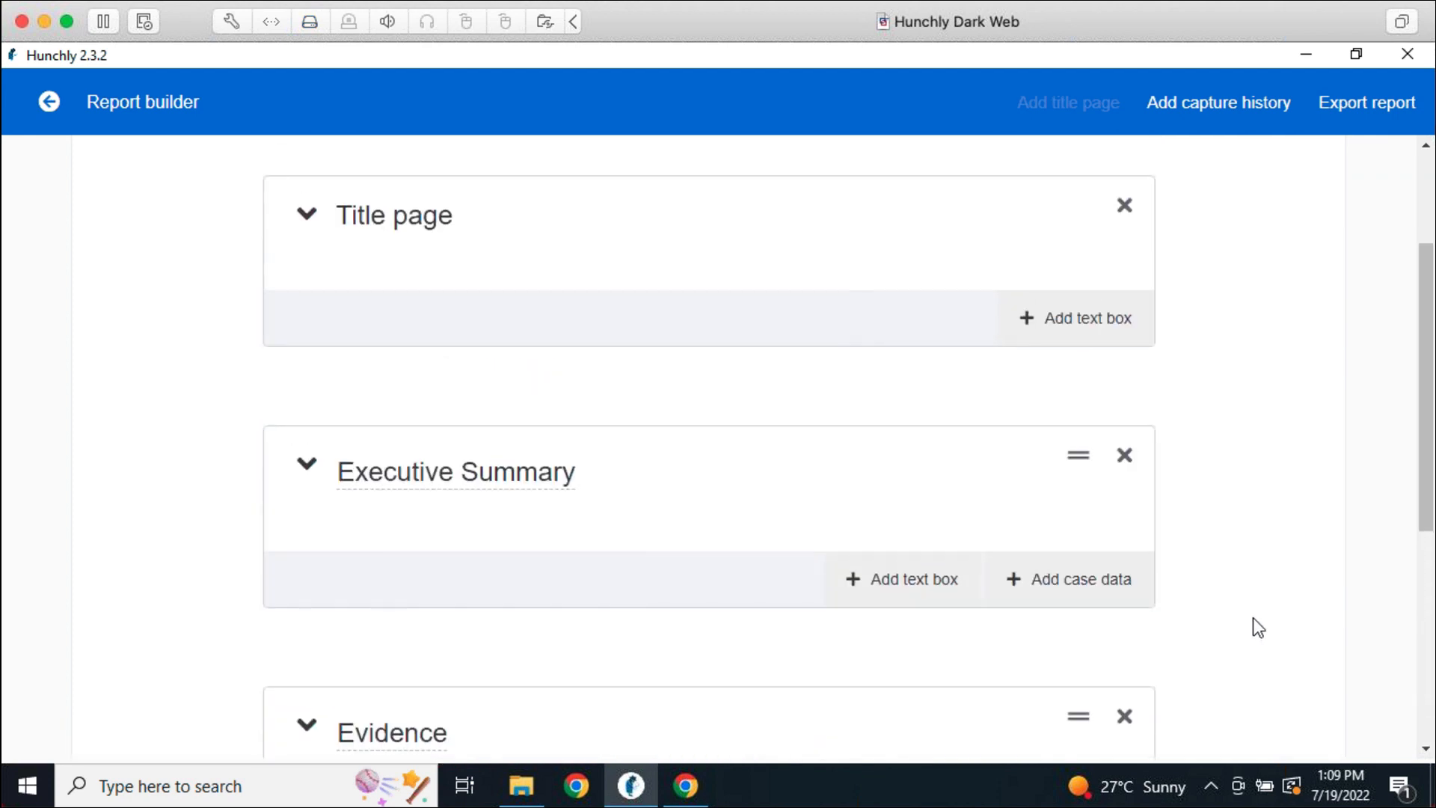
{"action": "scroll", "coordinate": [1253, 618], "scroll_direction": "up", "scroll_amount": 3}
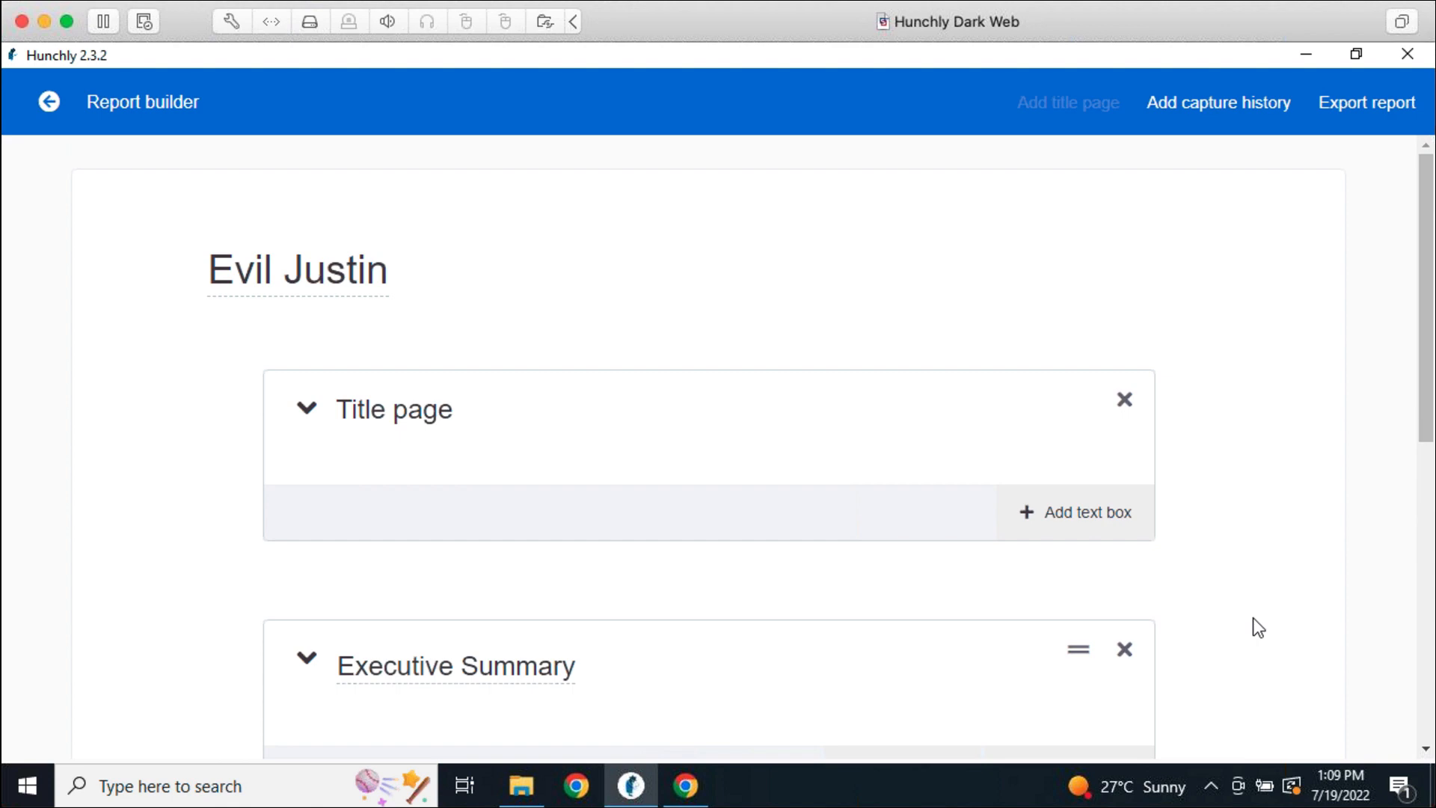
{"action": "left_click", "coordinate": [1274, 120]}
{"action": "scroll", "coordinate": [995, 539], "scroll_direction": "down", "scroll_amount": 3}
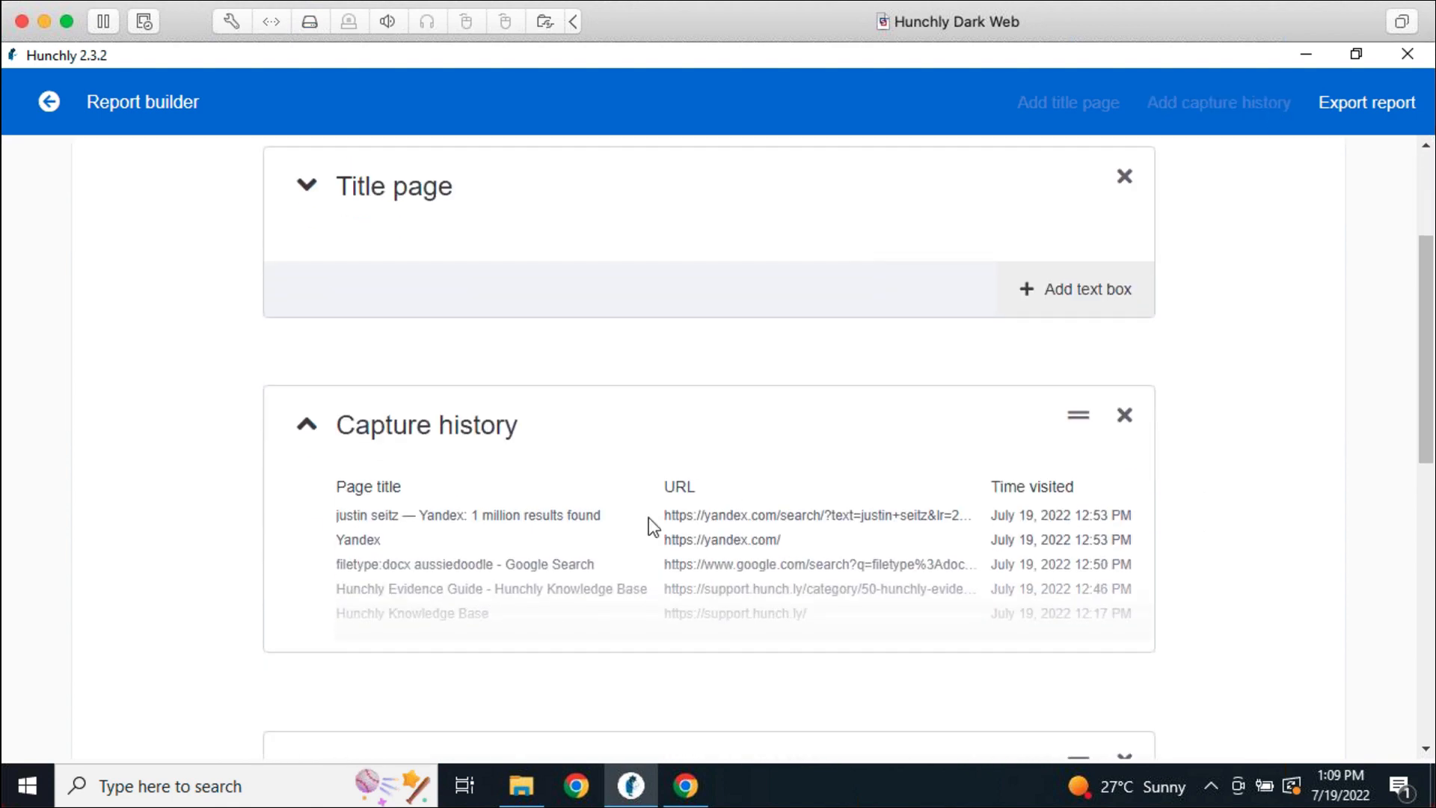
{"action": "left_click", "coordinate": [307, 424]}
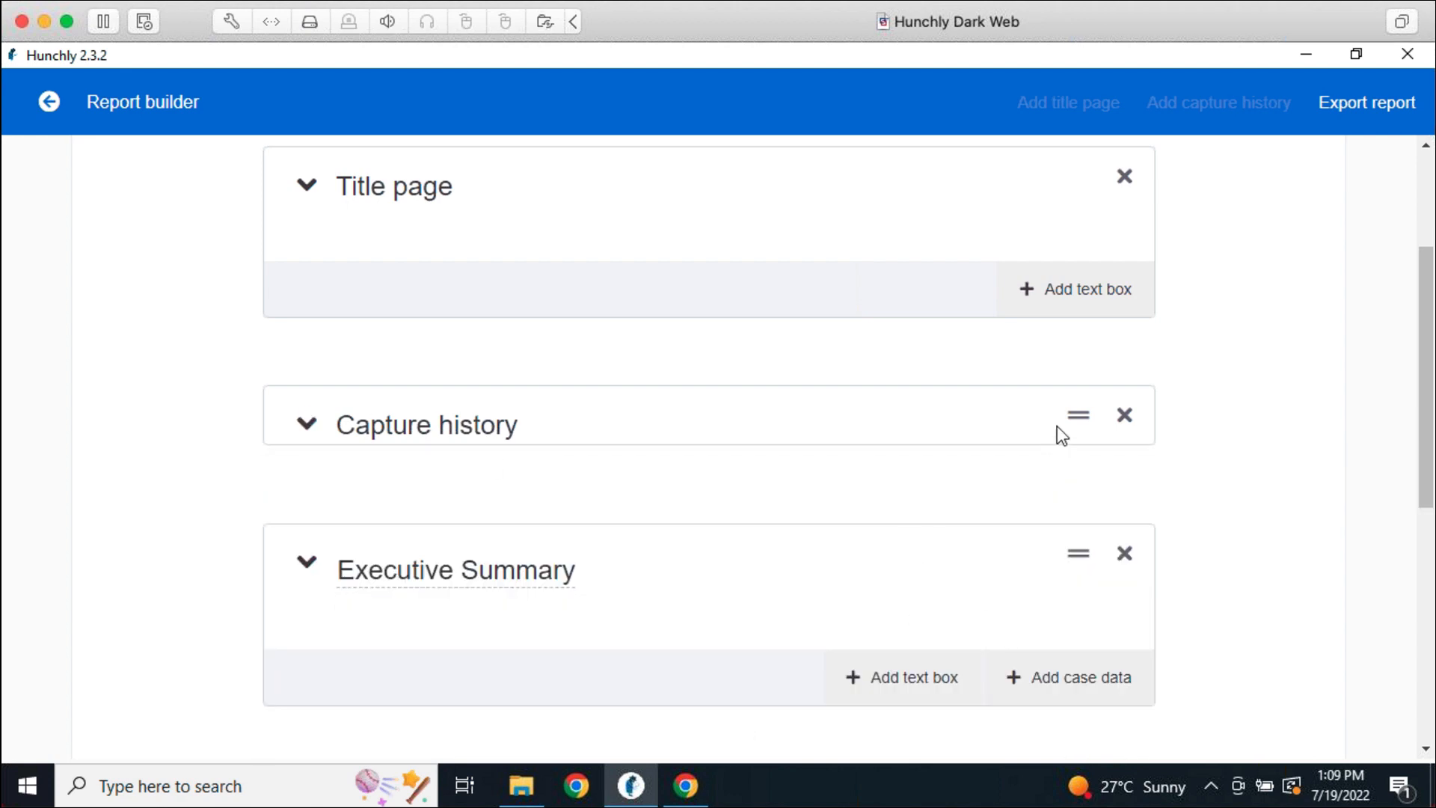
{"action": "left_click_drag", "start_coordinate": [1076, 419], "coordinate": [1098, 658]}
{"action": "scroll", "coordinate": [1096, 654], "scroll_direction": "down", "scroll_amount": 4}
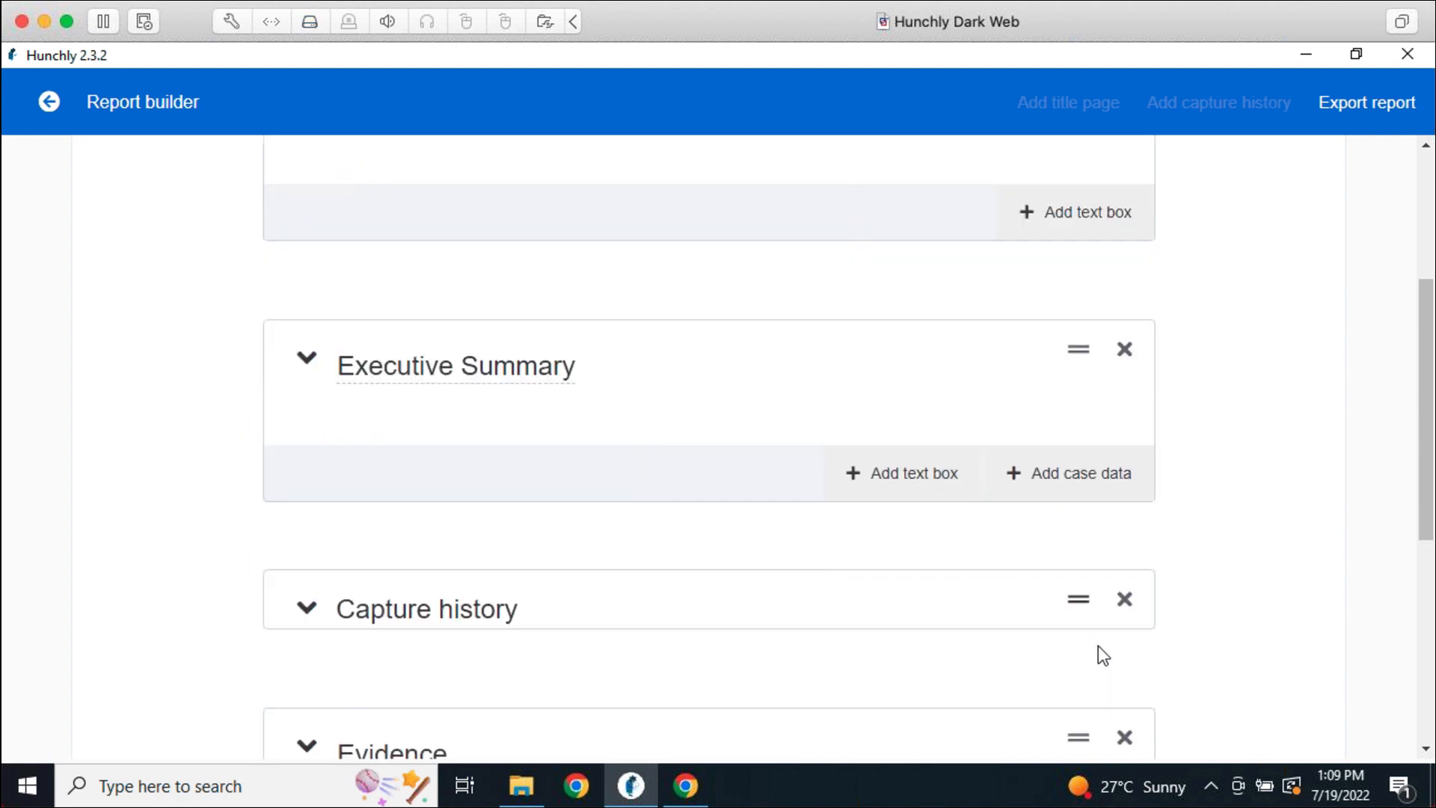
{"action": "left_click_drag", "start_coordinate": [1080, 351], "coordinate": [1089, 564]}
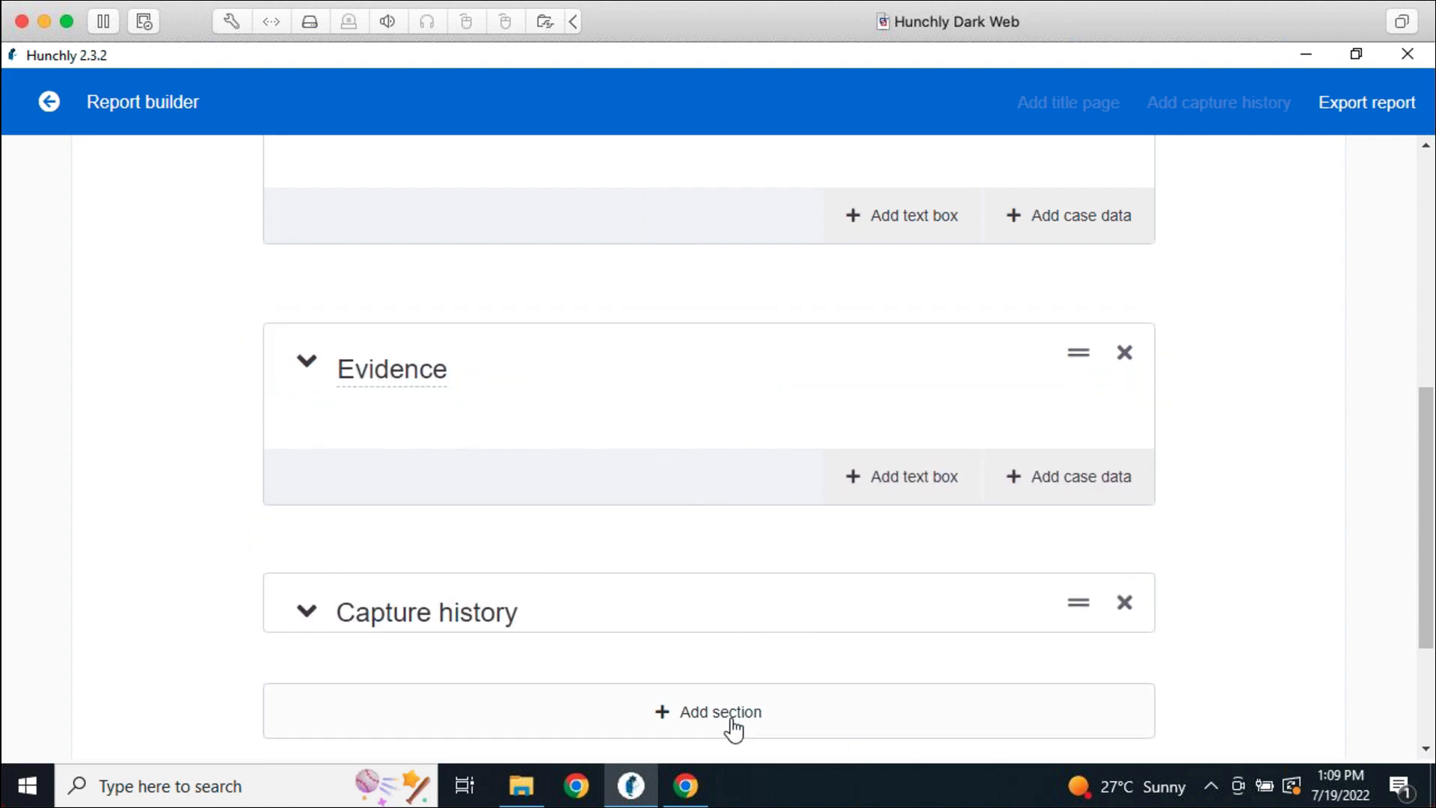
{"action": "scroll", "coordinate": [1312, 643], "scroll_direction": "up", "scroll_amount": 8}
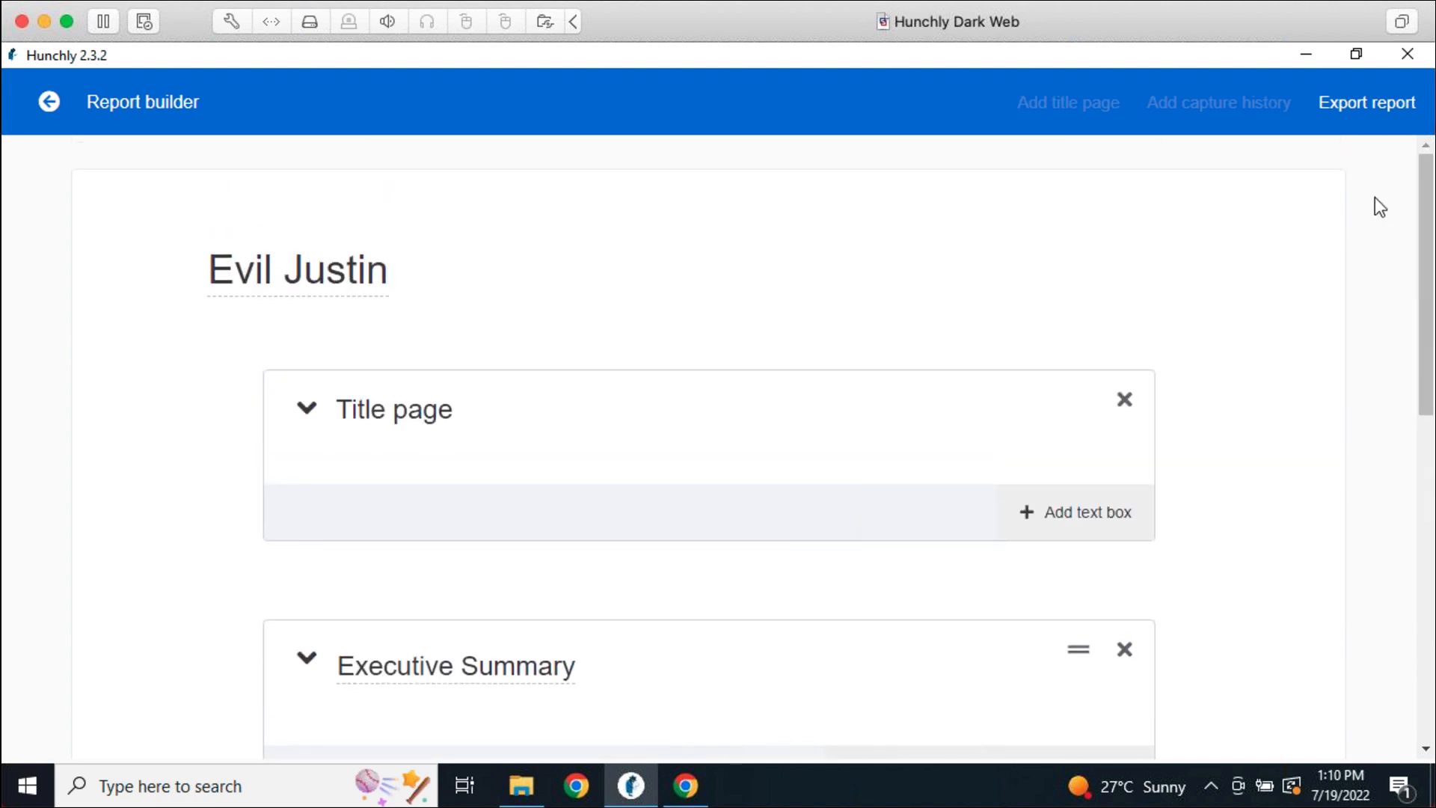
Export the report as a PDF with a table of contents, appending 'Report' to the Desktop file name
{"action": "left_click", "coordinate": [1355, 103]}
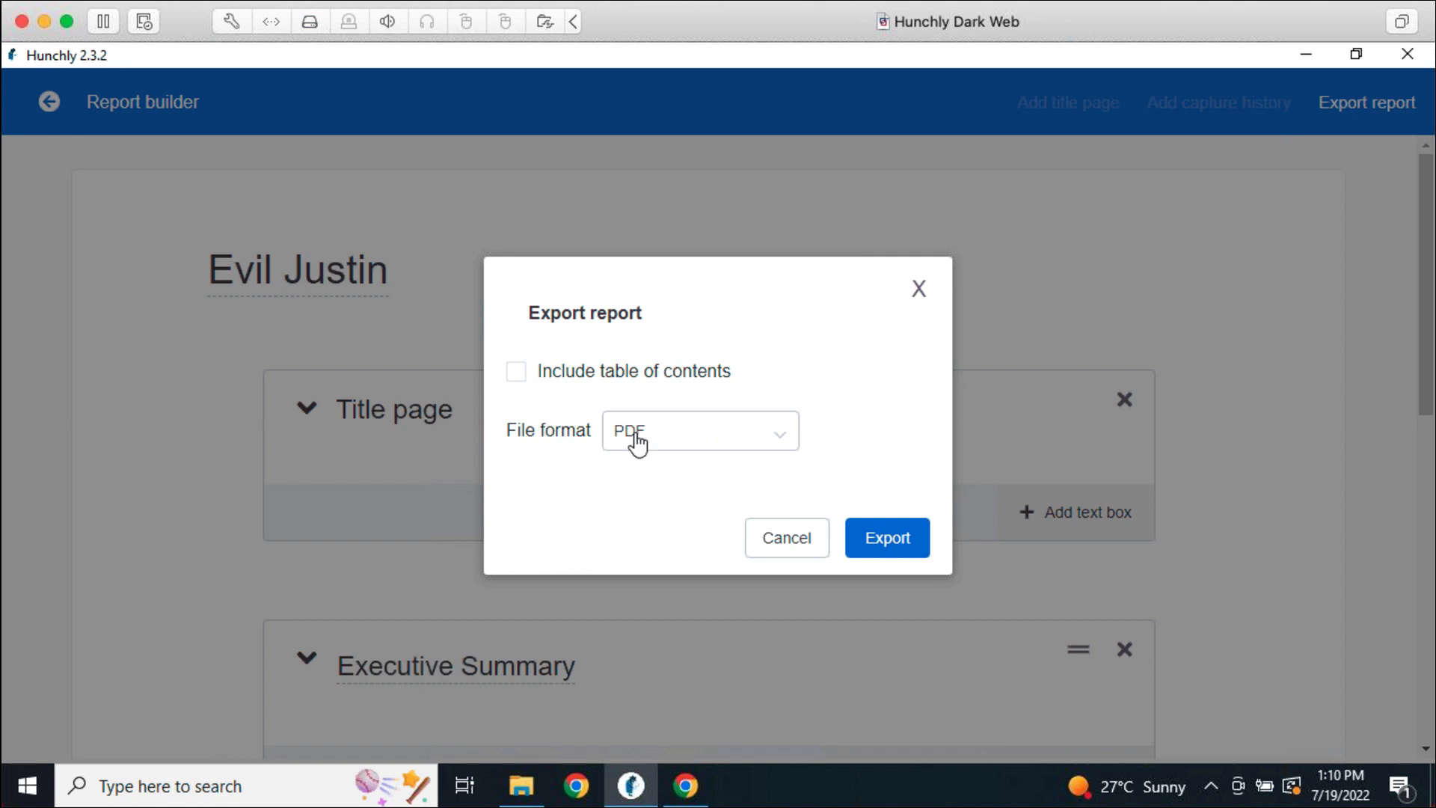
{"action": "left_click", "coordinate": [586, 370]}
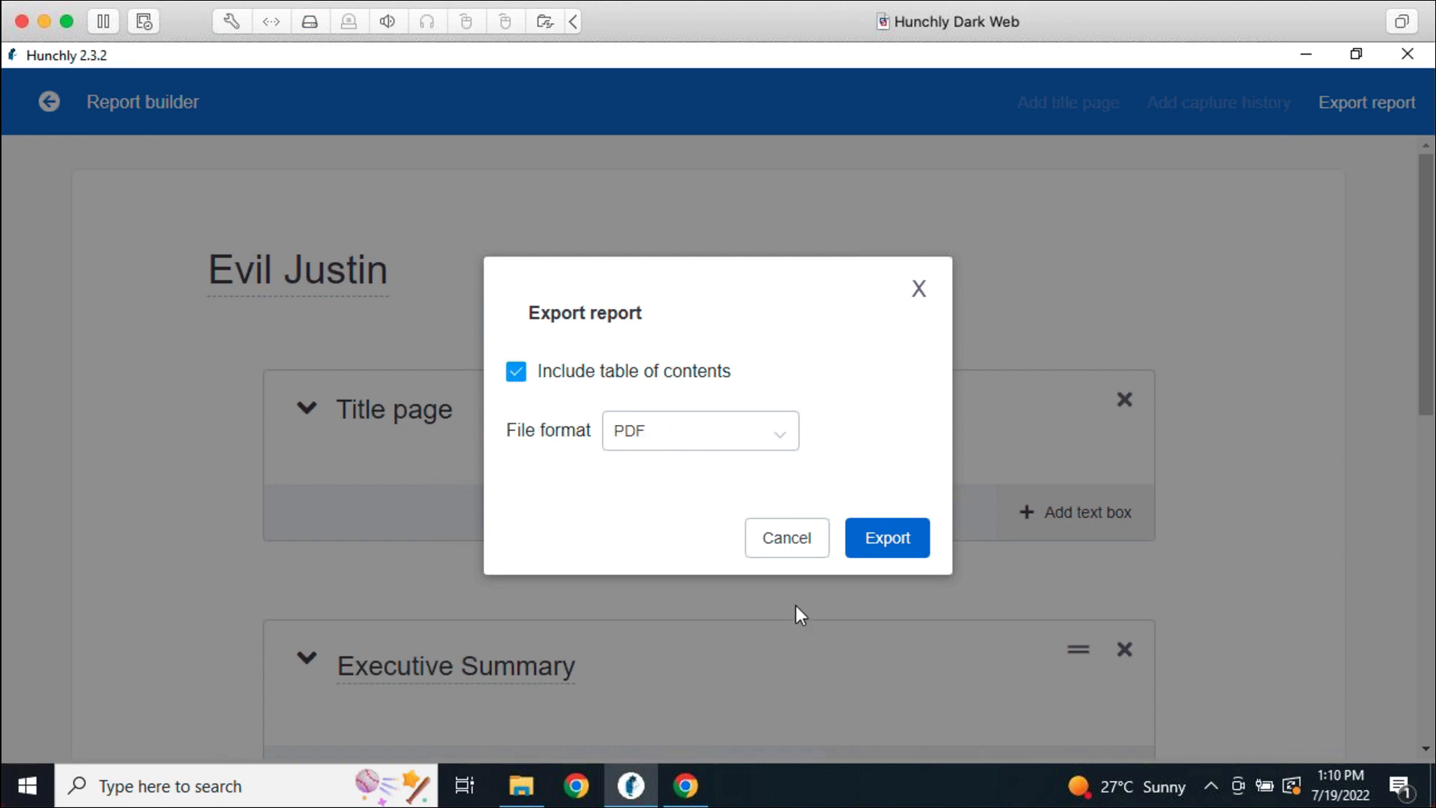
{"action": "left_click", "coordinate": [885, 538]}
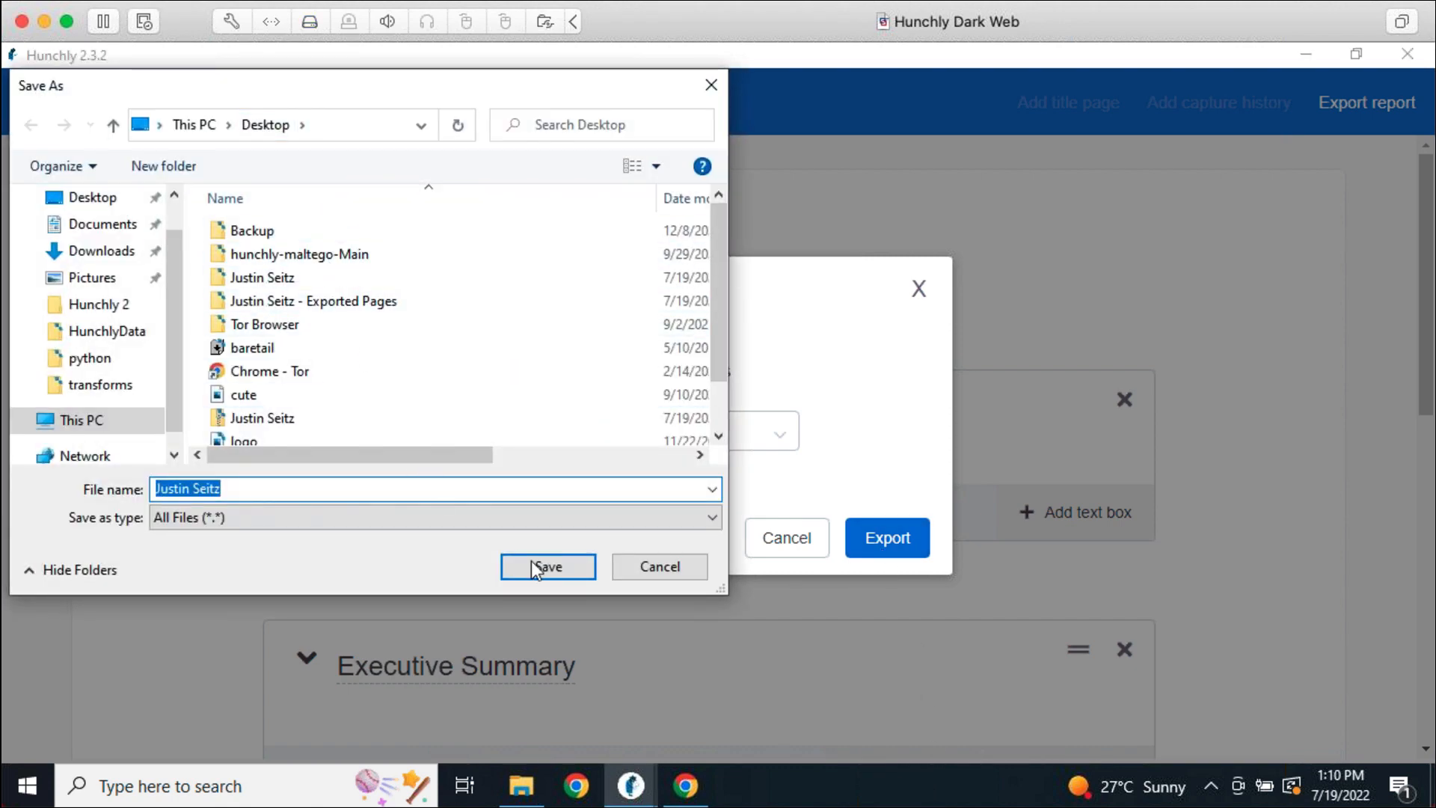
{"action": "left_click", "coordinate": [516, 494]}
{"action": "type", "text": "Report"}
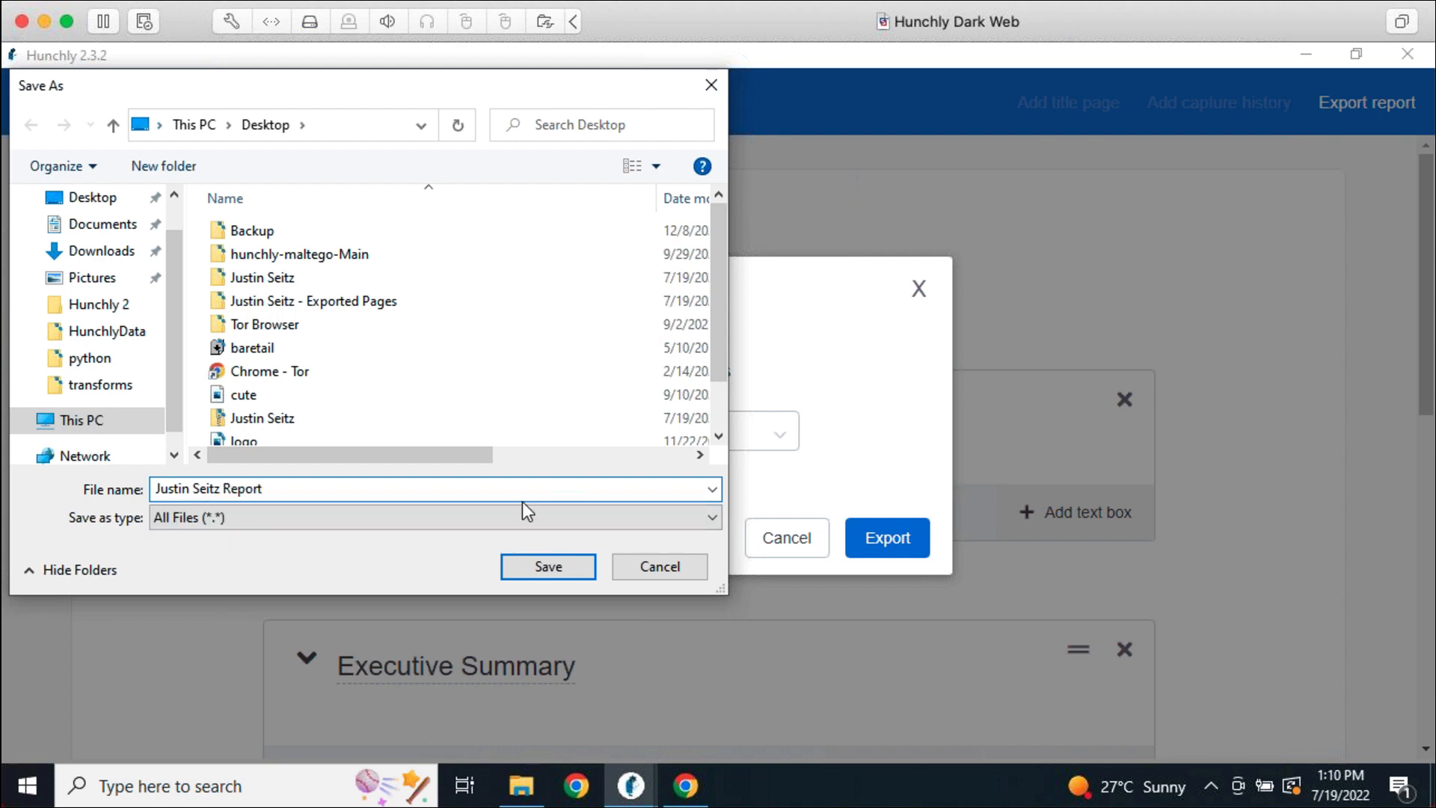
{"action": "key", "text": "Return"}
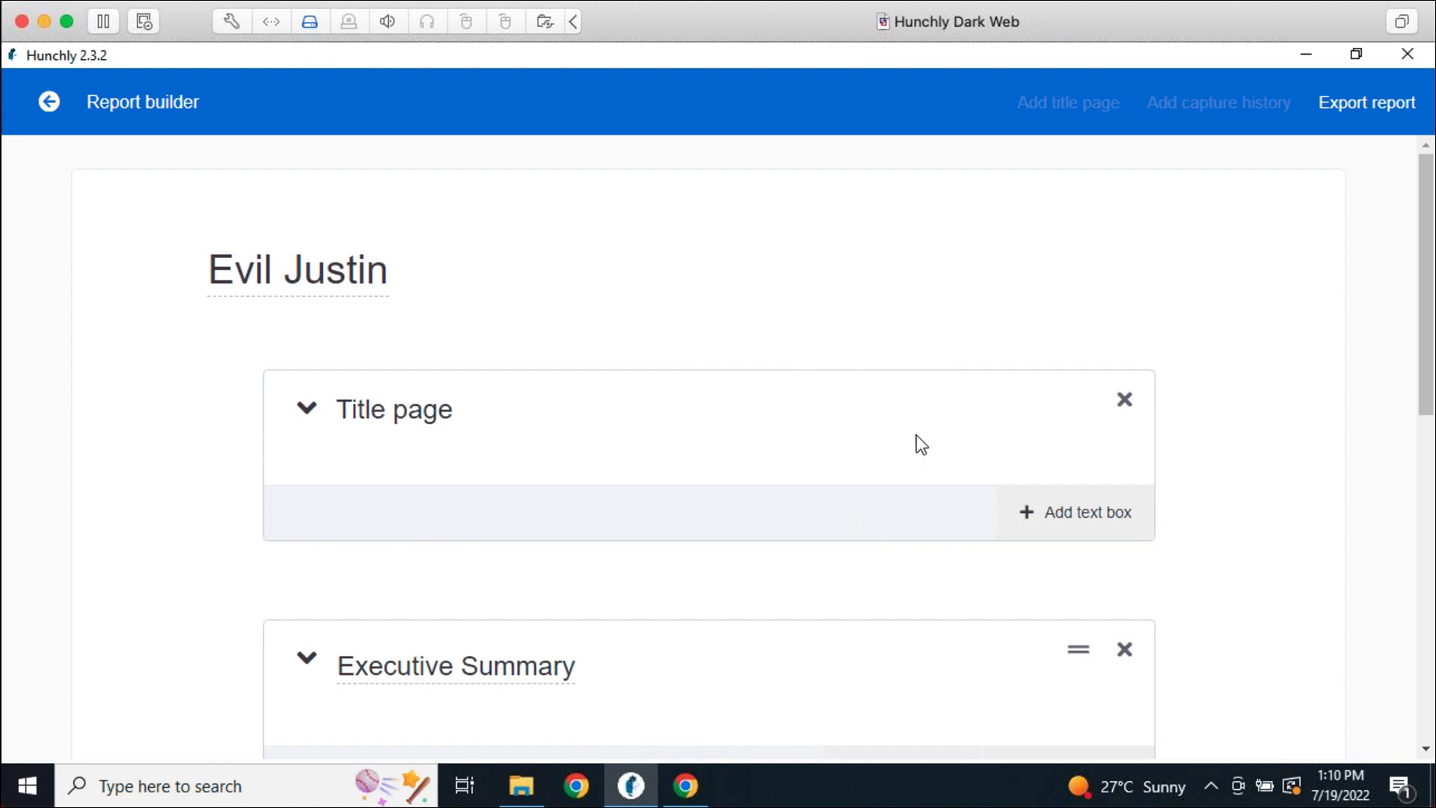
Preview the Word (DOCX) export format, then close the export dialog without exporting
{"action": "left_click", "coordinate": [1352, 103]}
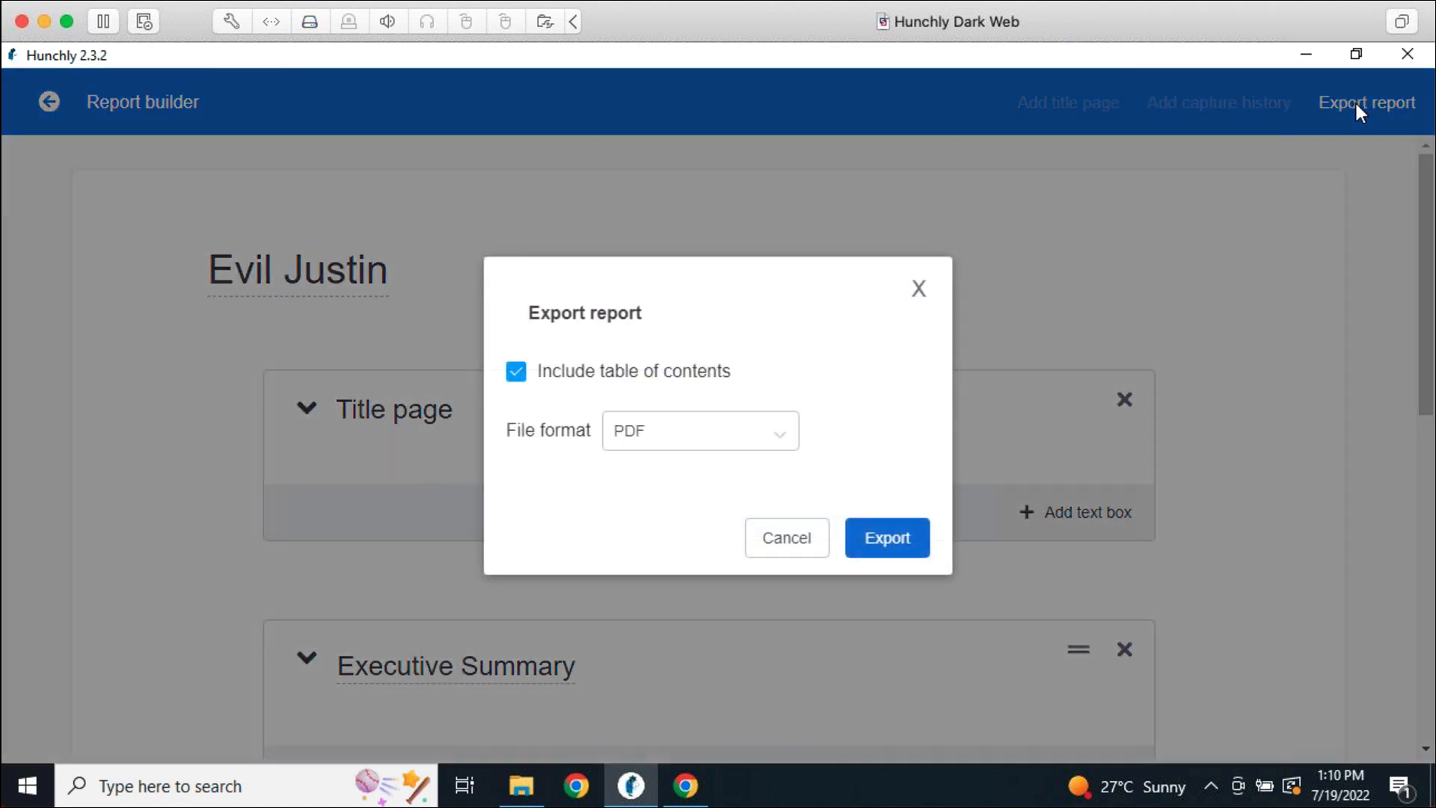
{"action": "left_click", "coordinate": [720, 423]}
{"action": "left_click", "coordinate": [711, 543]}
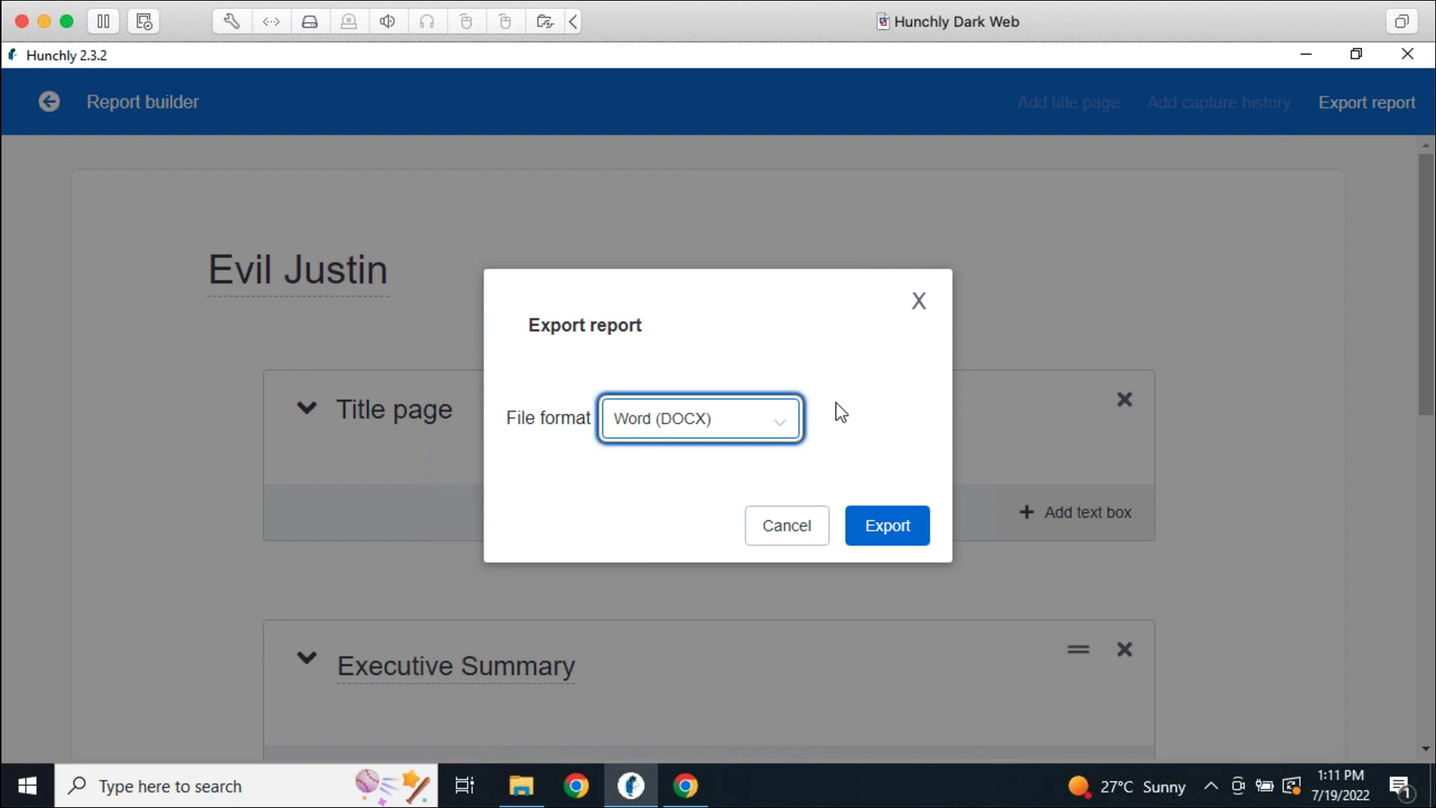
{"action": "left_click", "coordinate": [841, 412]}
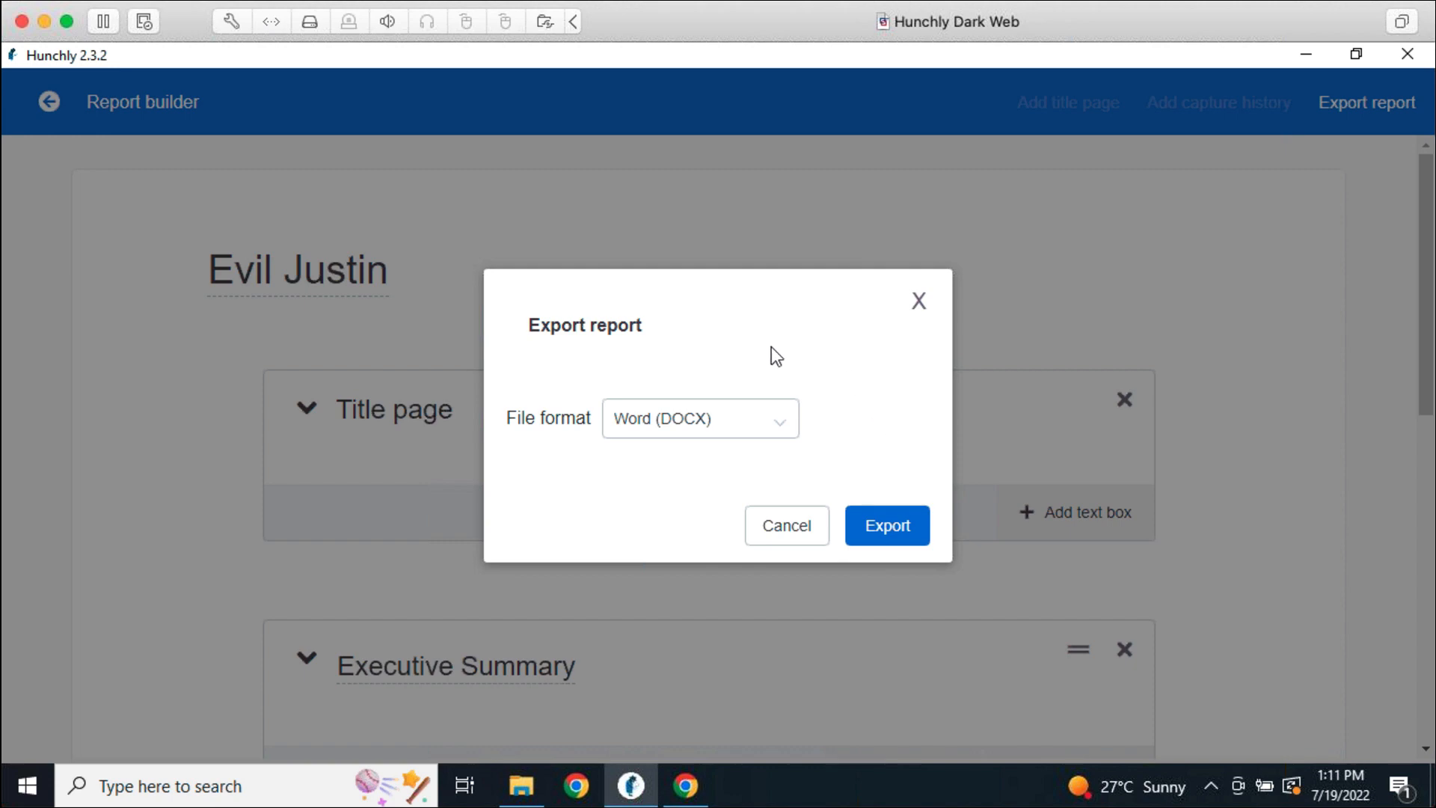
{"action": "left_click", "coordinate": [920, 299]}
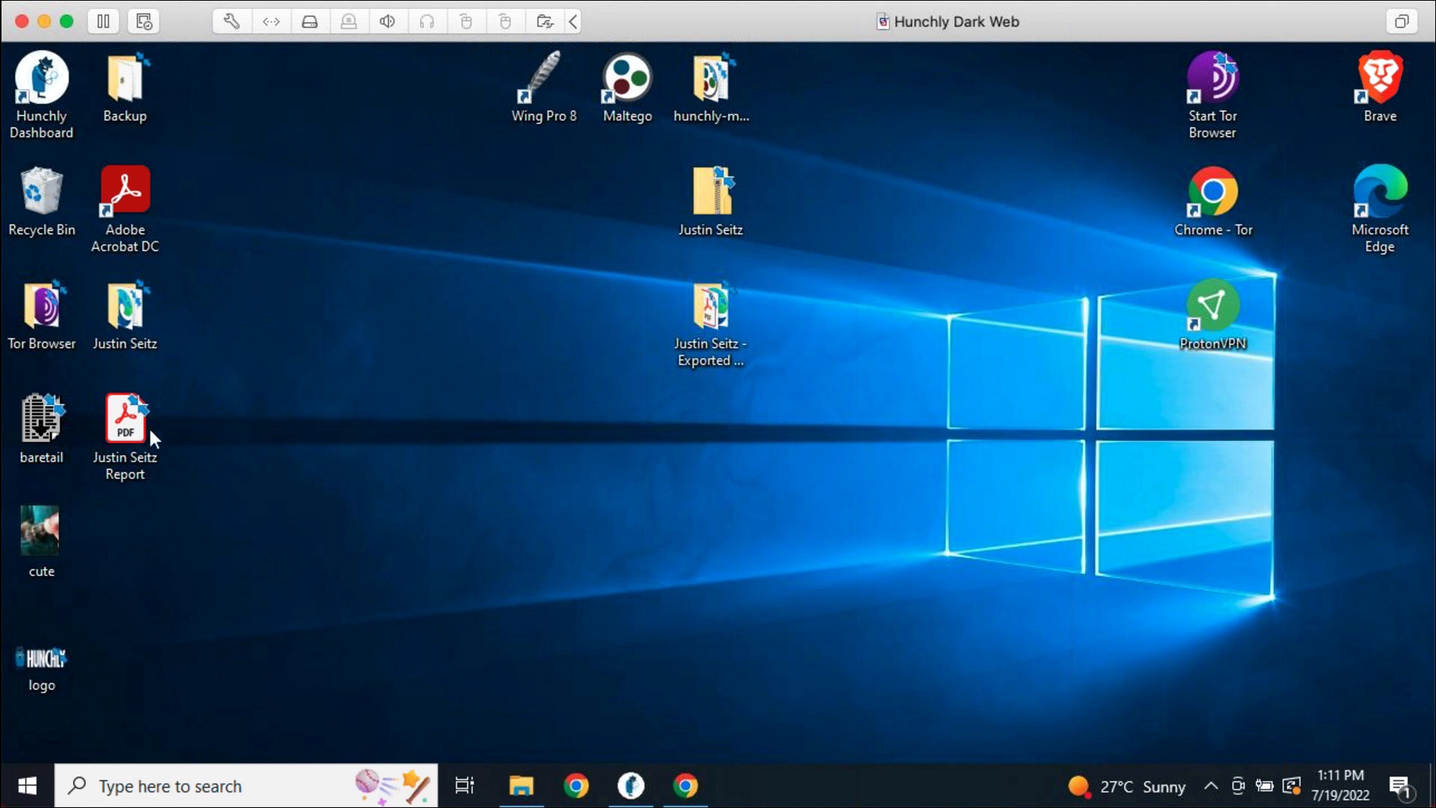
Open the exported report PDF from the desktop
{"action": "left_click_drag", "start_coordinate": [151, 433], "coordinate": [718, 424]}
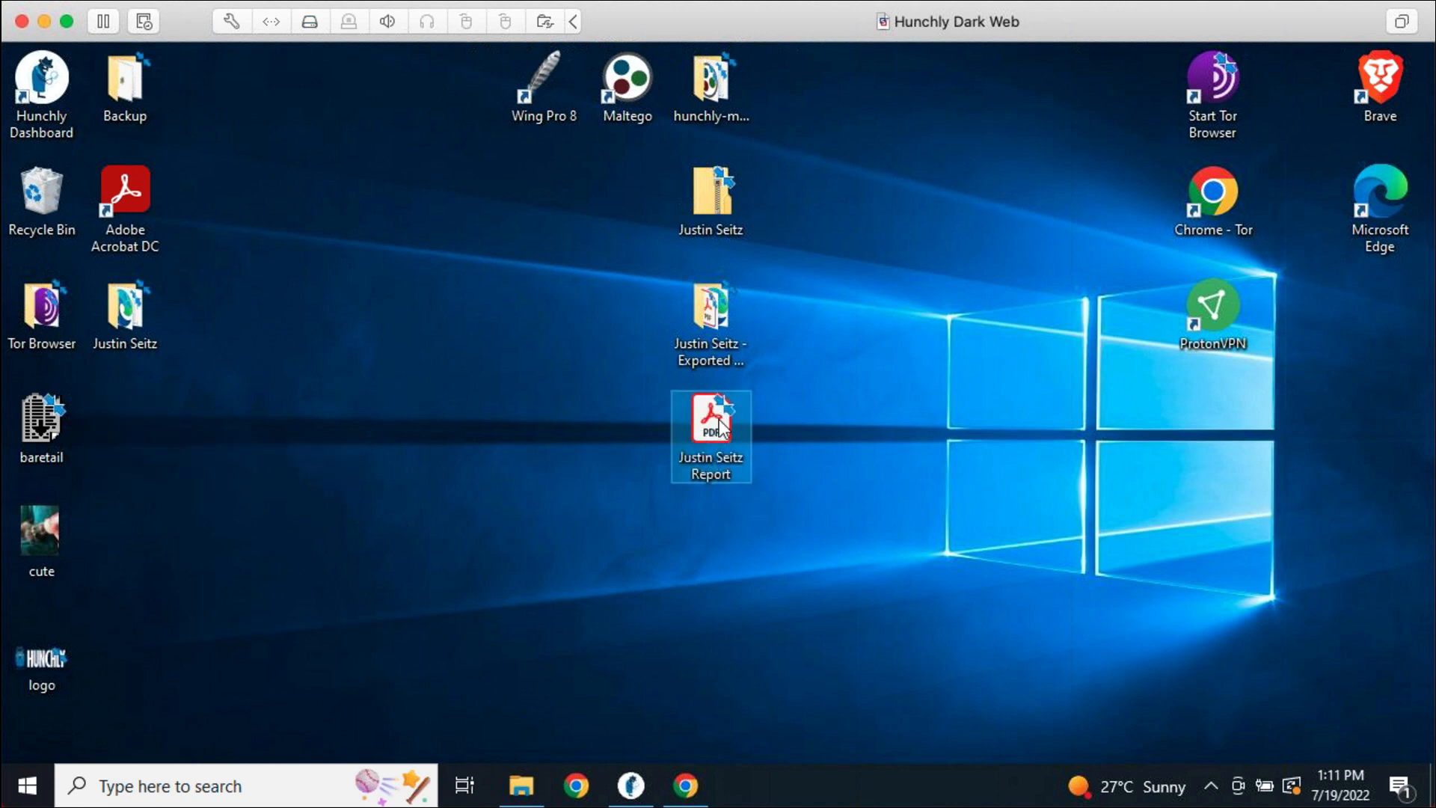
{"action": "double_click", "coordinate": [720, 424]}
{"action": "right_click", "coordinate": [719, 424]}
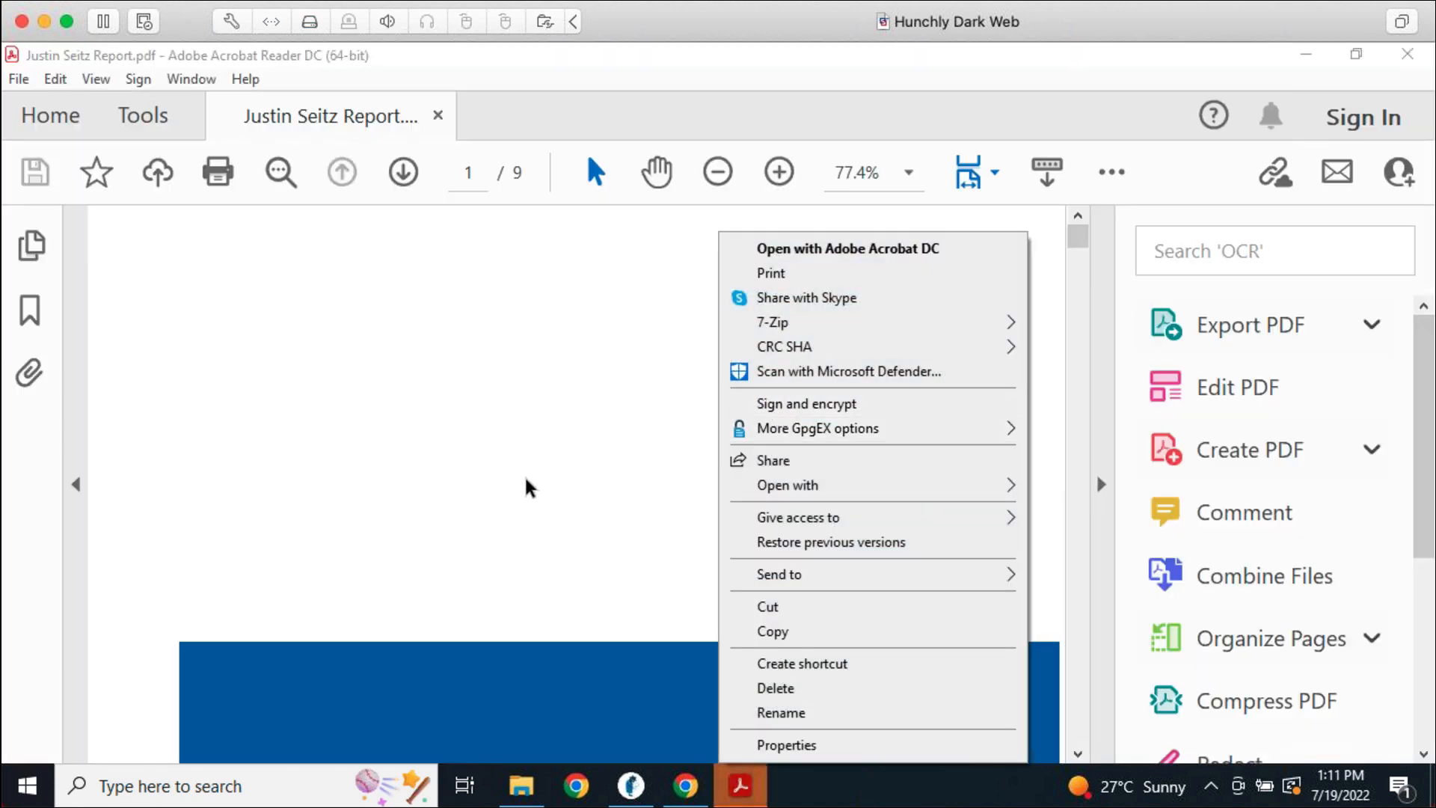
Collapse Acrobat's tools pane and scroll through the report's cover page and table of contents
{"action": "left_click", "coordinate": [506, 458]}
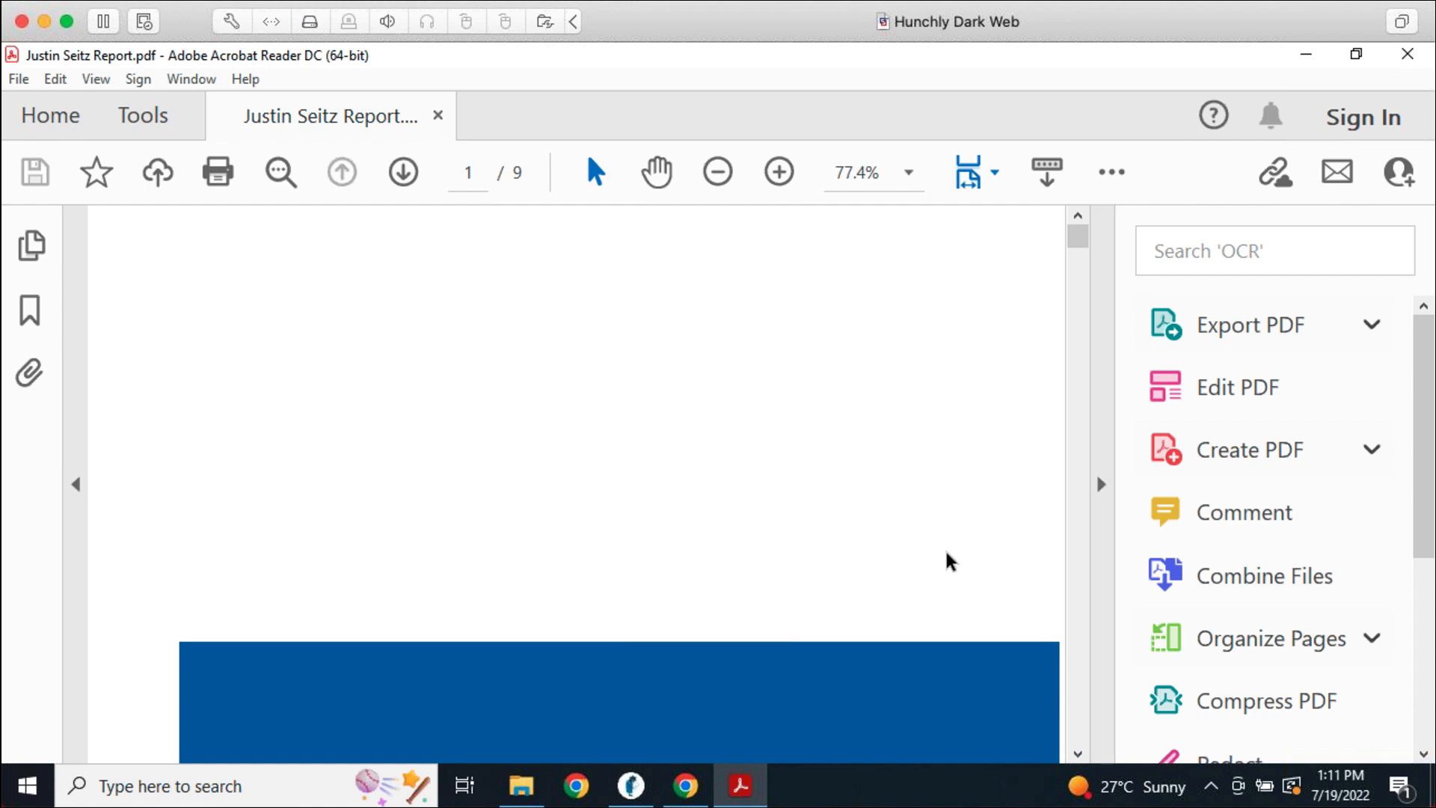
{"action": "left_click", "coordinate": [1100, 494]}
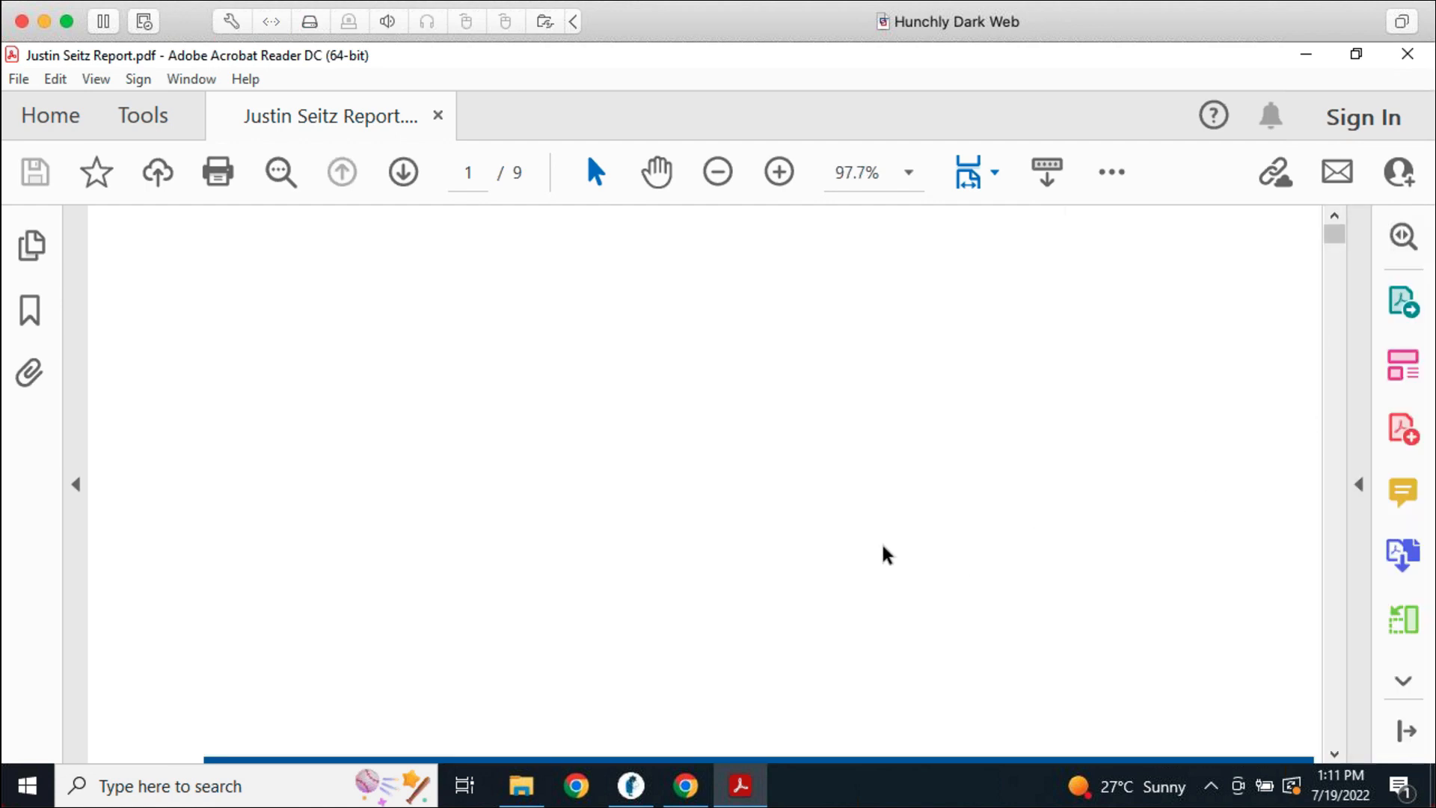
{"action": "scroll", "coordinate": [642, 534], "scroll_direction": "down", "scroll_amount": 5}
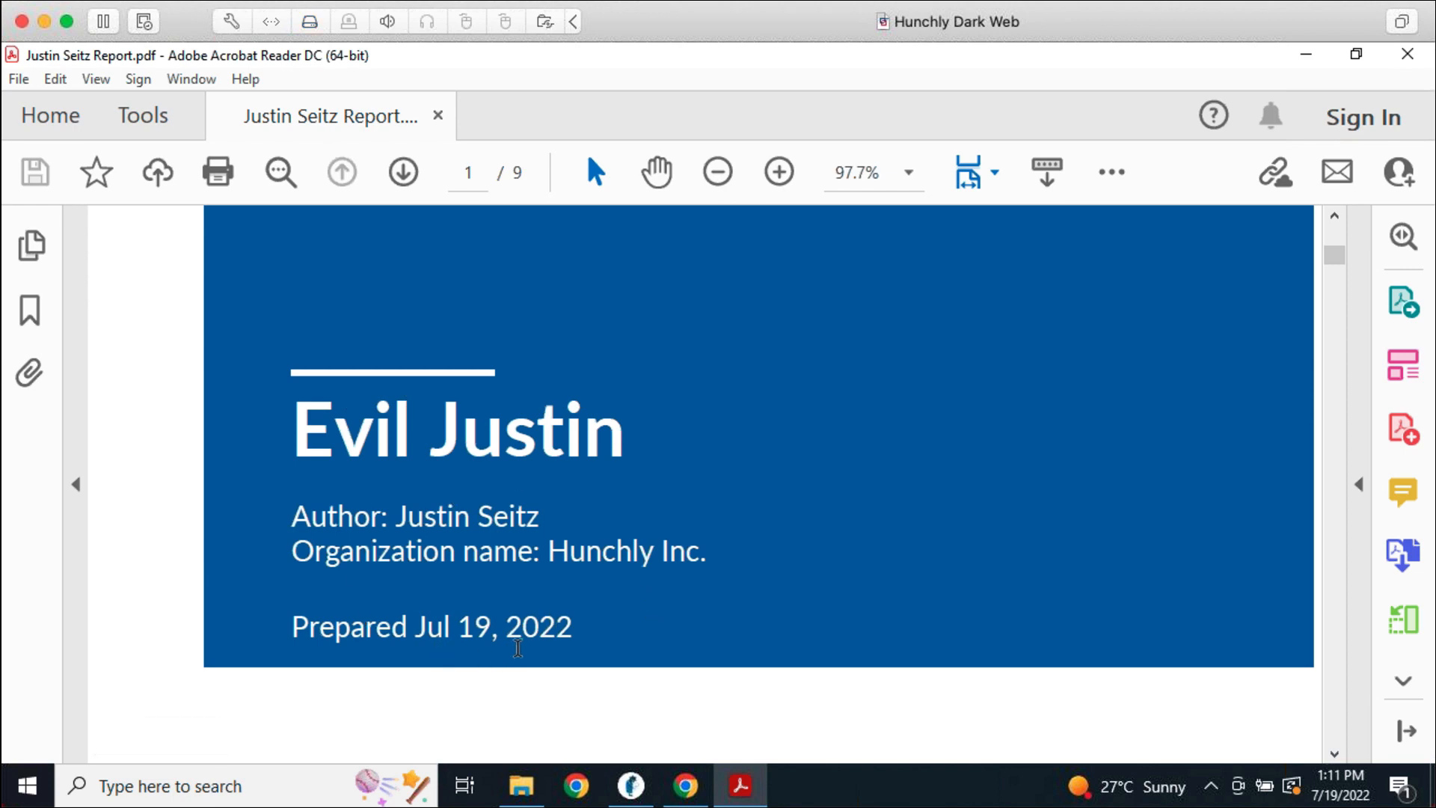
{"action": "scroll", "coordinate": [653, 647], "scroll_direction": "down", "scroll_amount": 2}
{"action": "scroll", "coordinate": [653, 647], "scroll_direction": "down", "scroll_amount": 9}
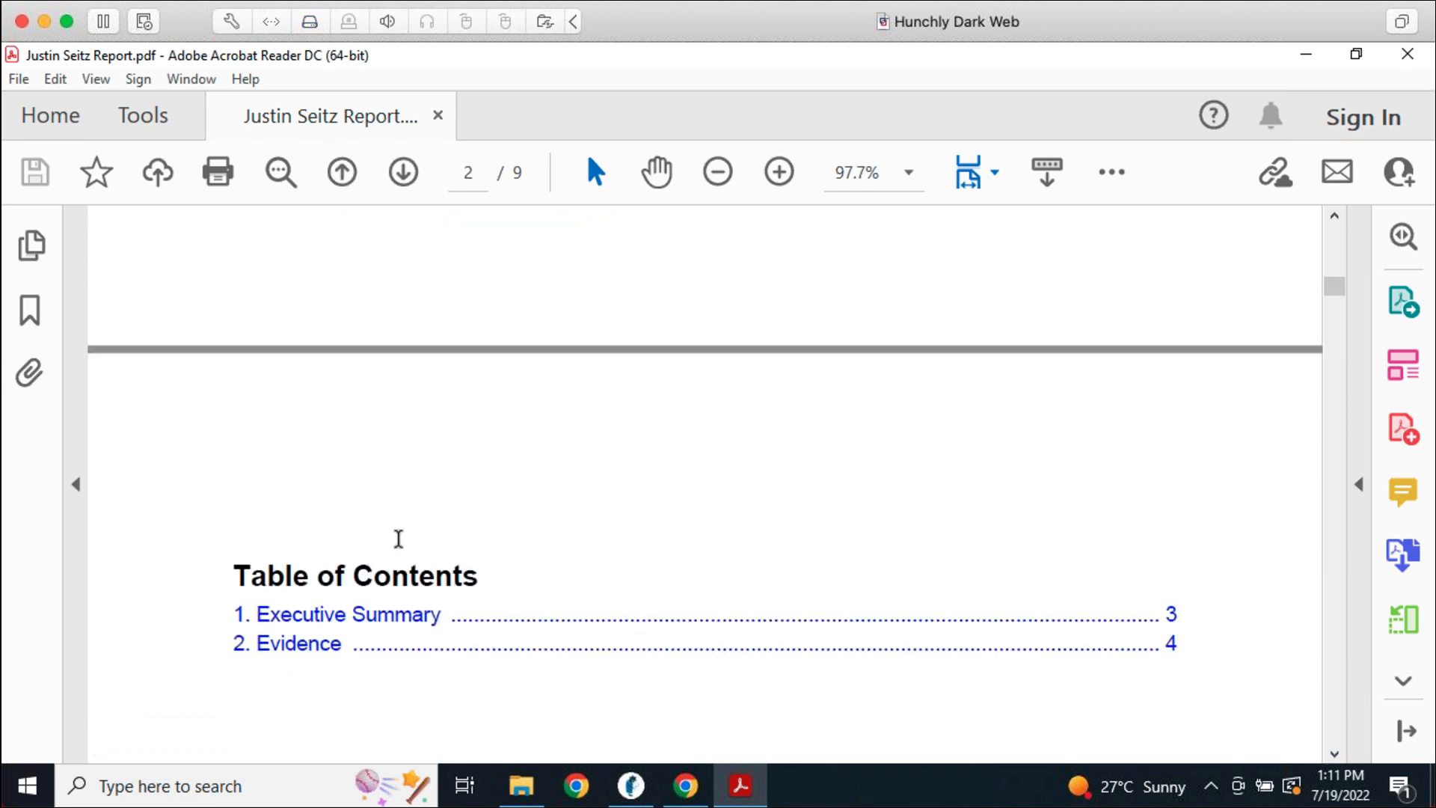
Jump to '2. Evidence', scroll through the capture tables, then close Acrobat Reader
{"action": "left_click", "coordinate": [334, 647]}
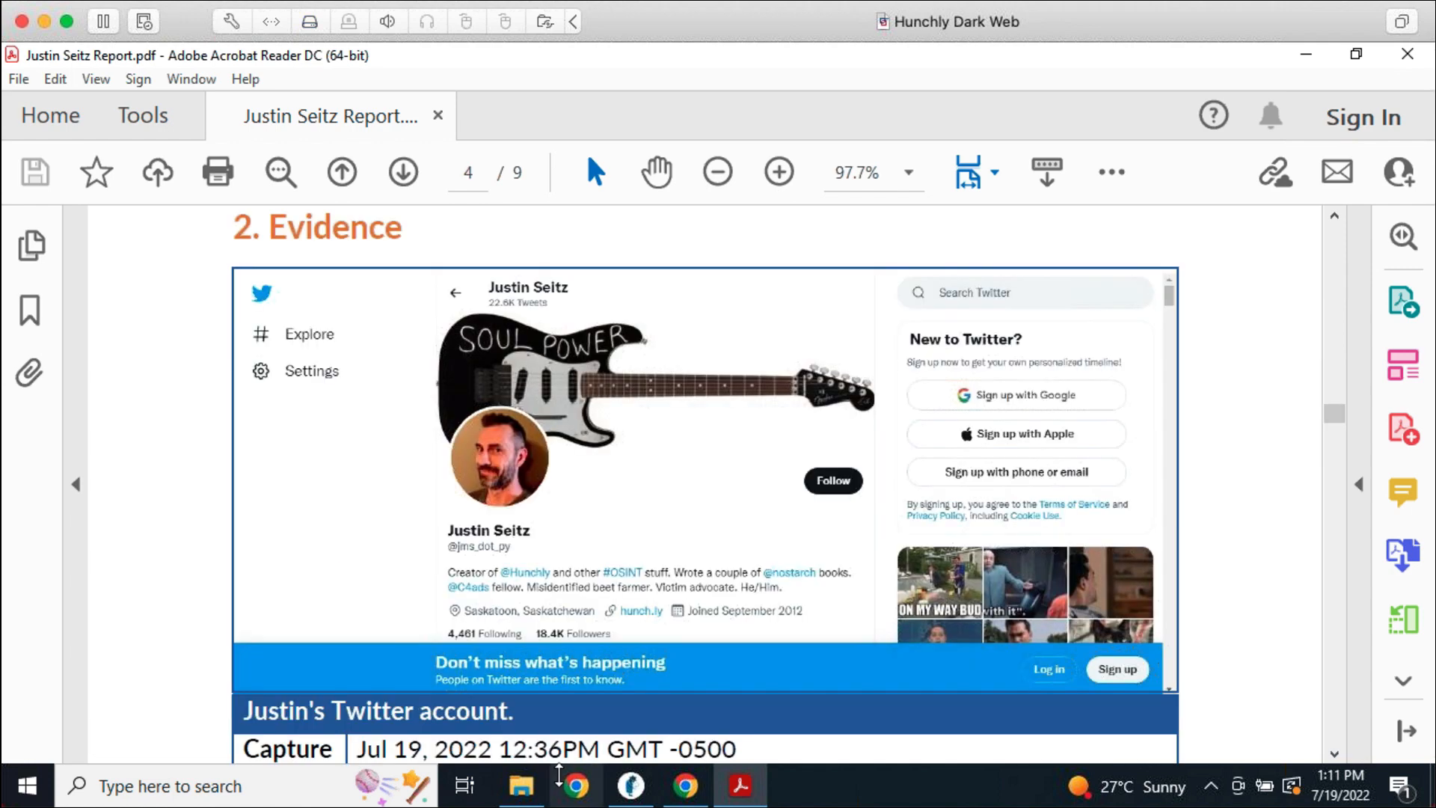
{"action": "scroll", "coordinate": [1141, 475], "scroll_direction": "down", "scroll_amount": 2}
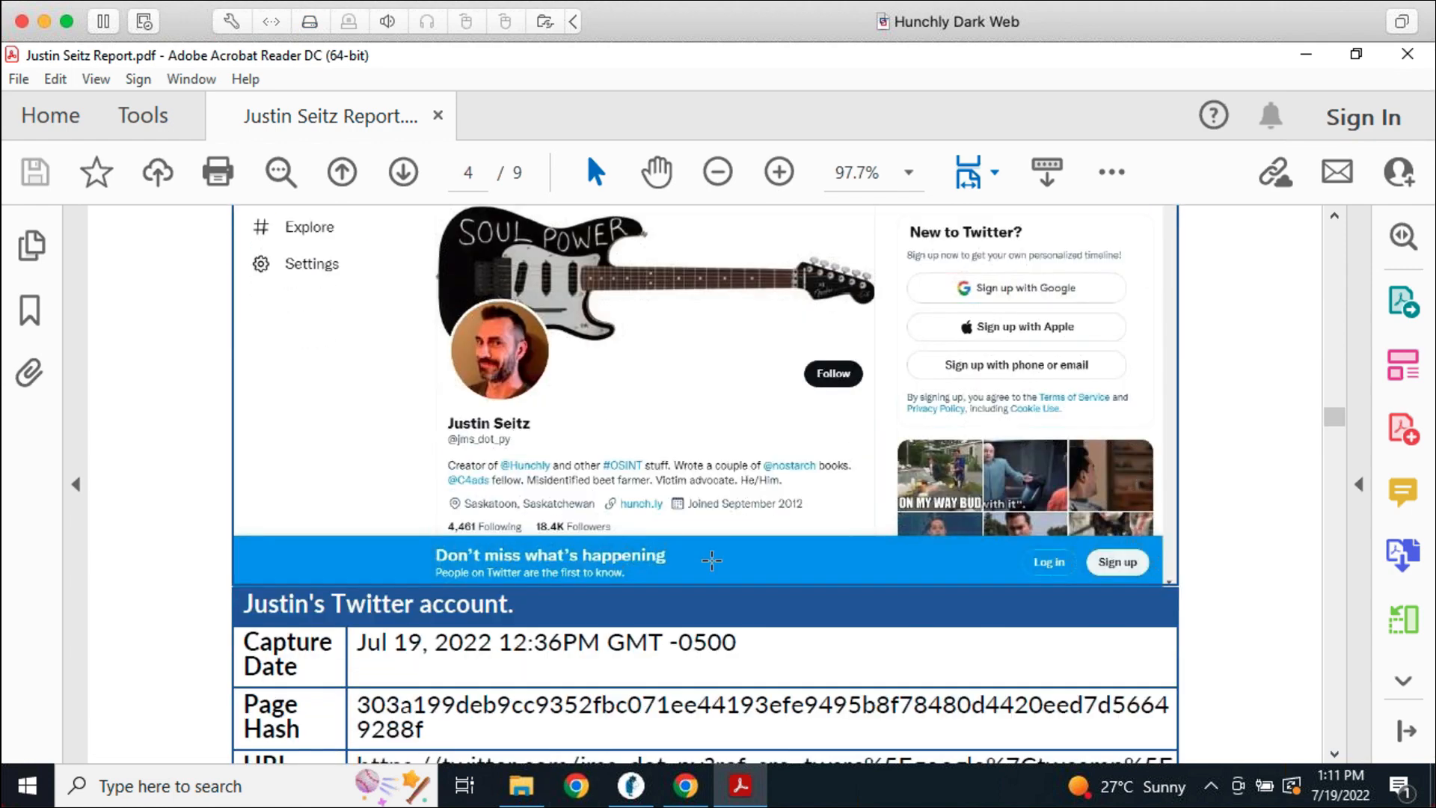
{"action": "scroll", "coordinate": [722, 687], "scroll_direction": "down", "scroll_amount": 3}
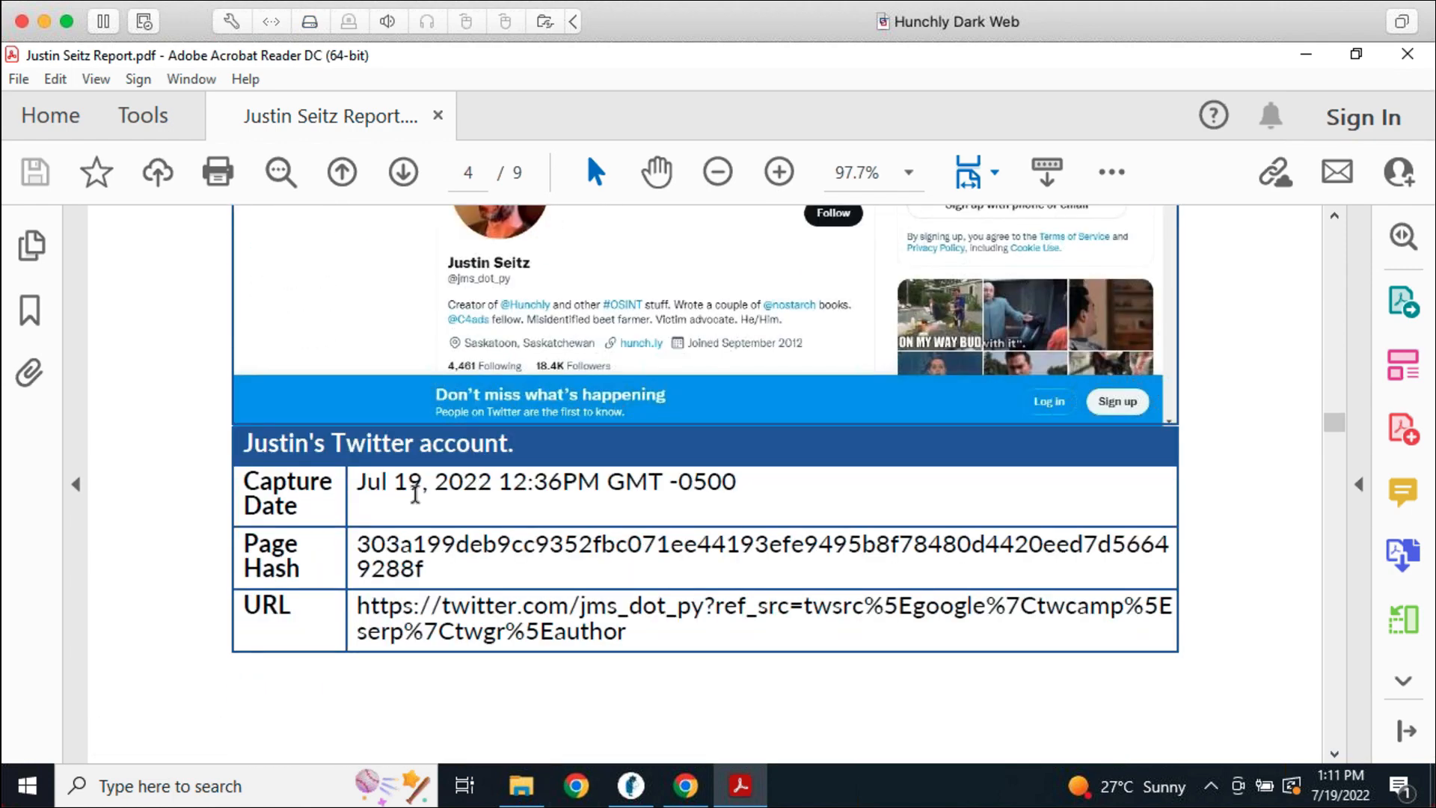
{"action": "scroll", "coordinate": [811, 705], "scroll_direction": "down", "scroll_amount": 7}
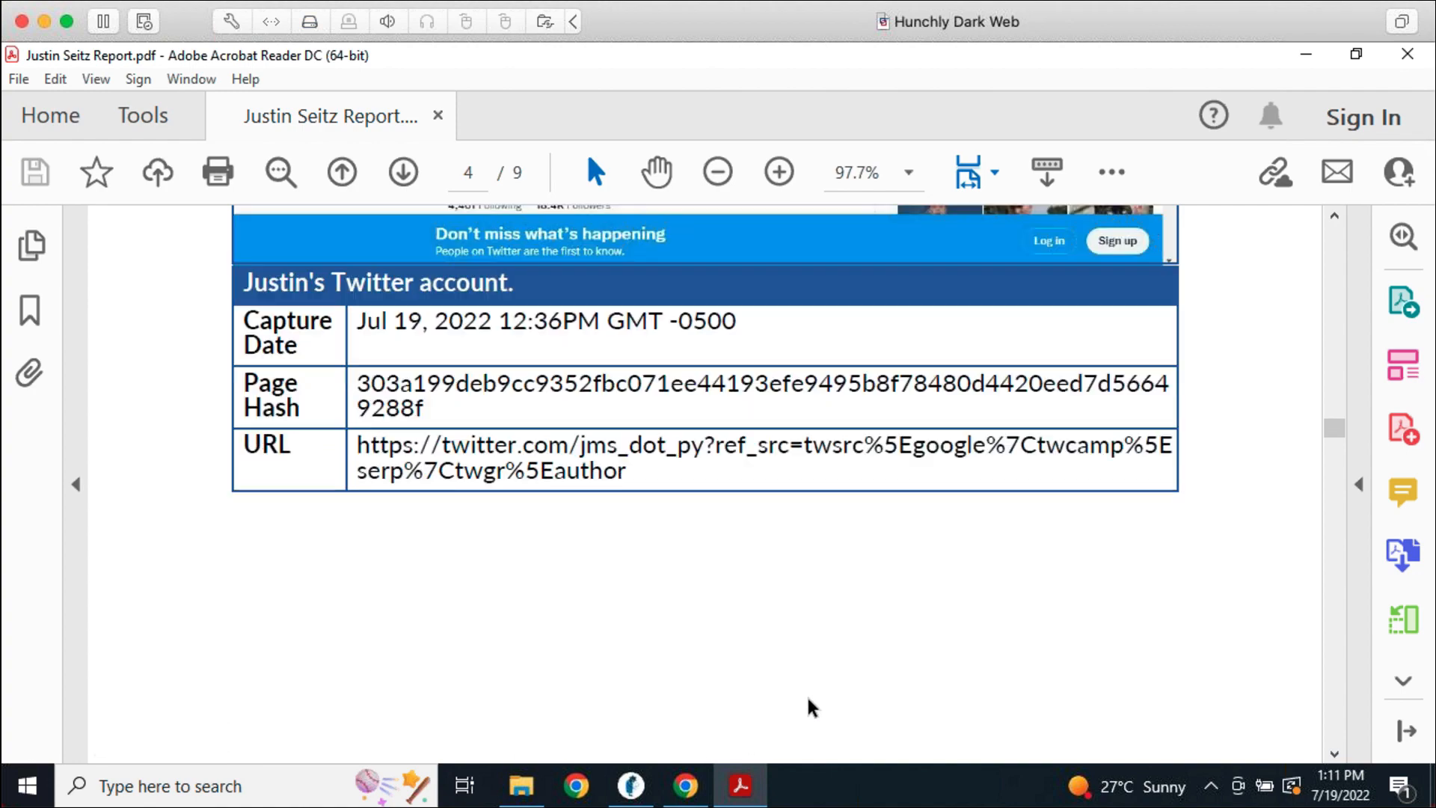
{"action": "scroll", "coordinate": [809, 703], "scroll_direction": "down", "scroll_amount": 15}
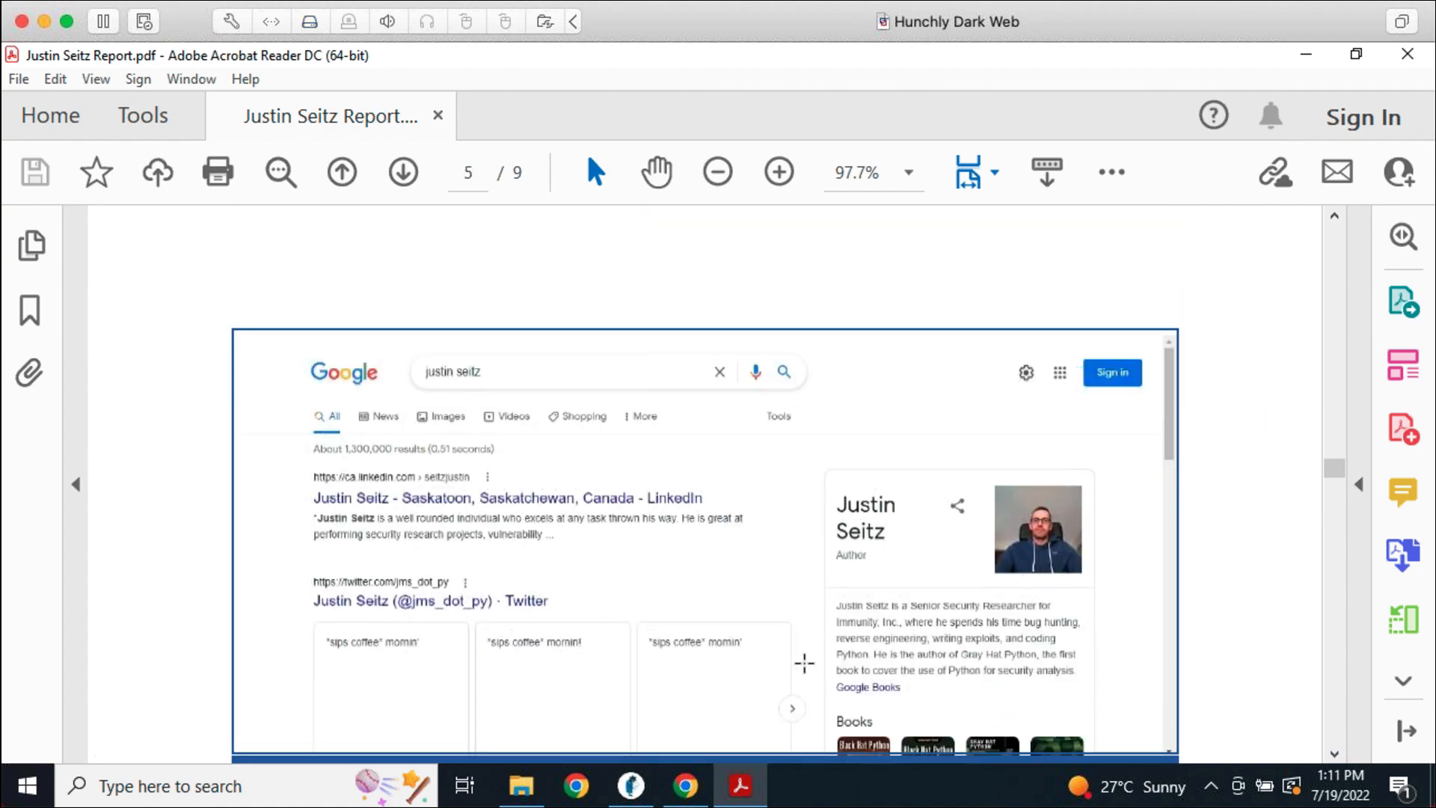
{"action": "scroll", "coordinate": [517, 595], "scroll_direction": "down", "scroll_amount": 8}
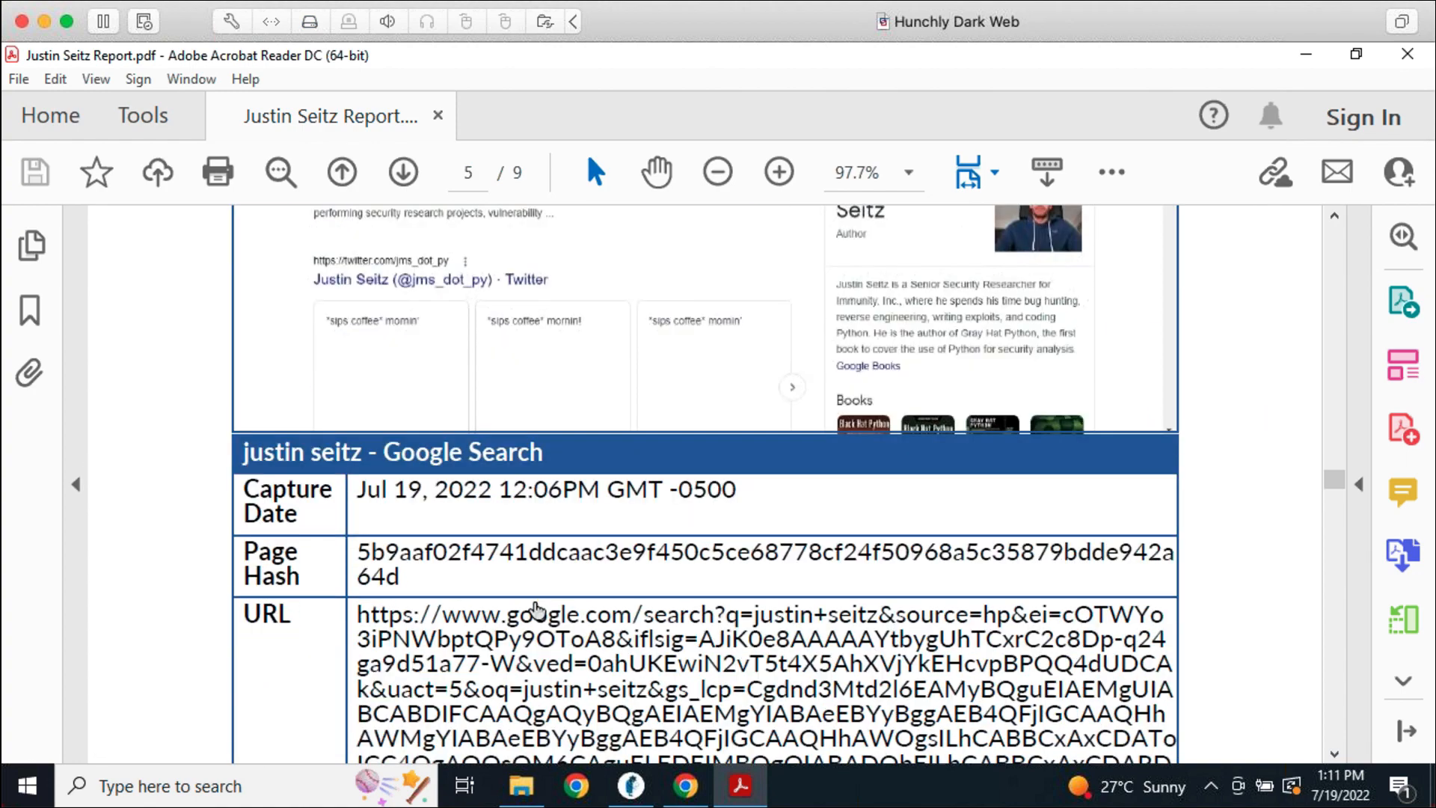
{"action": "scroll", "coordinate": [535, 602], "scroll_direction": "down", "scroll_amount": 3}
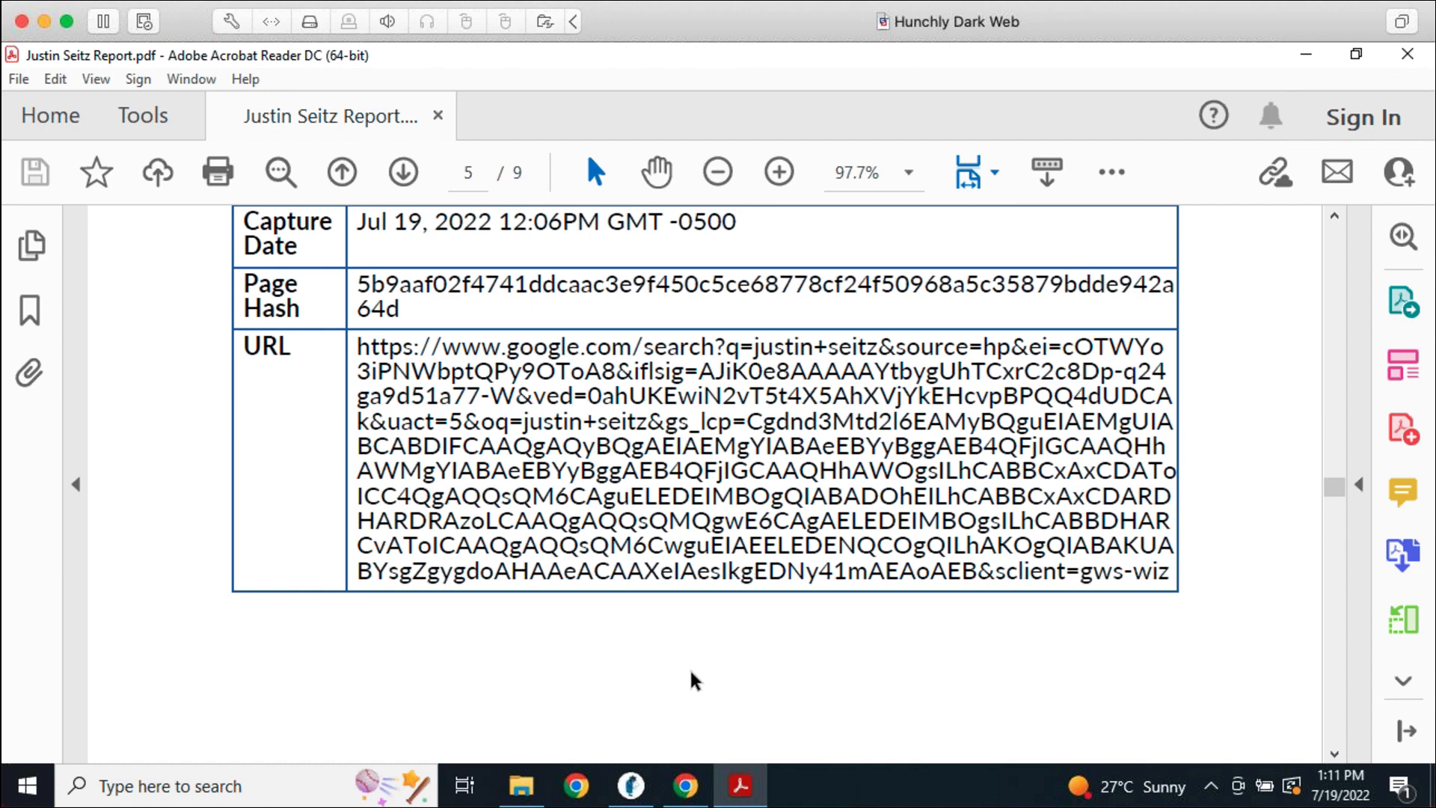
{"action": "scroll", "coordinate": [804, 527], "scroll_direction": "up", "scroll_amount": 3}
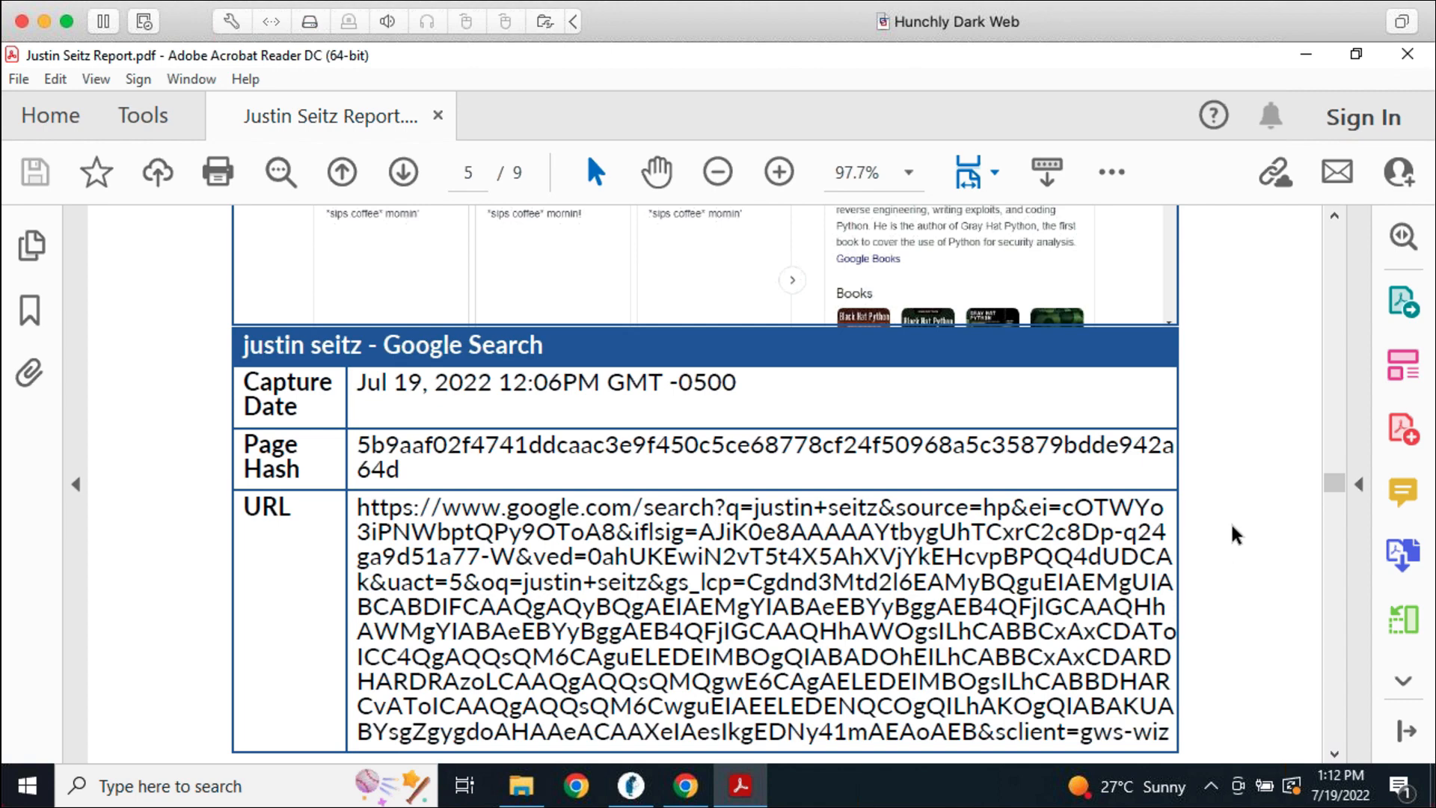
{"action": "left_click", "coordinate": [1404, 55]}
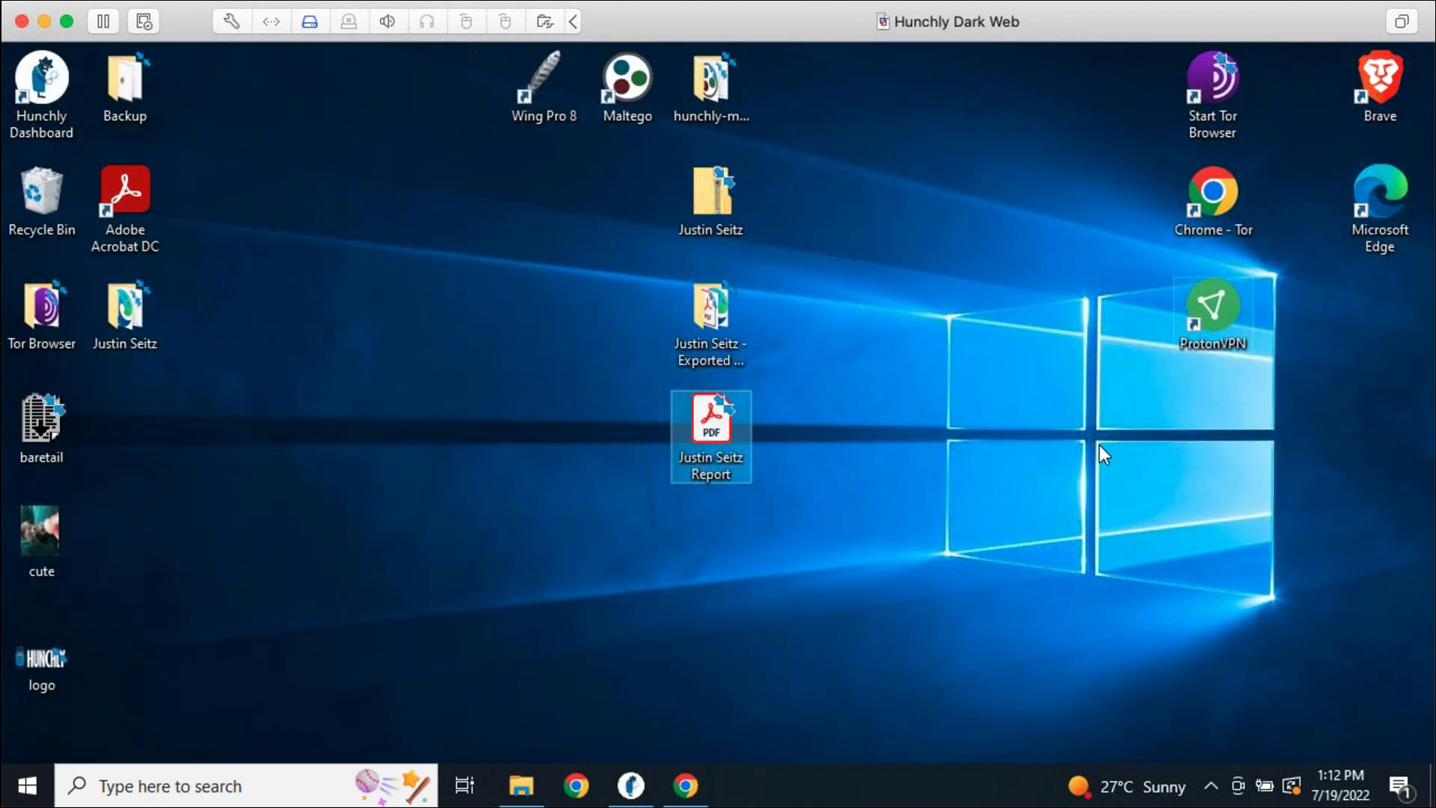
Bring Hunchly's report builder forward and go back to the case's main view
{"action": "left_click", "coordinate": [630, 785]}
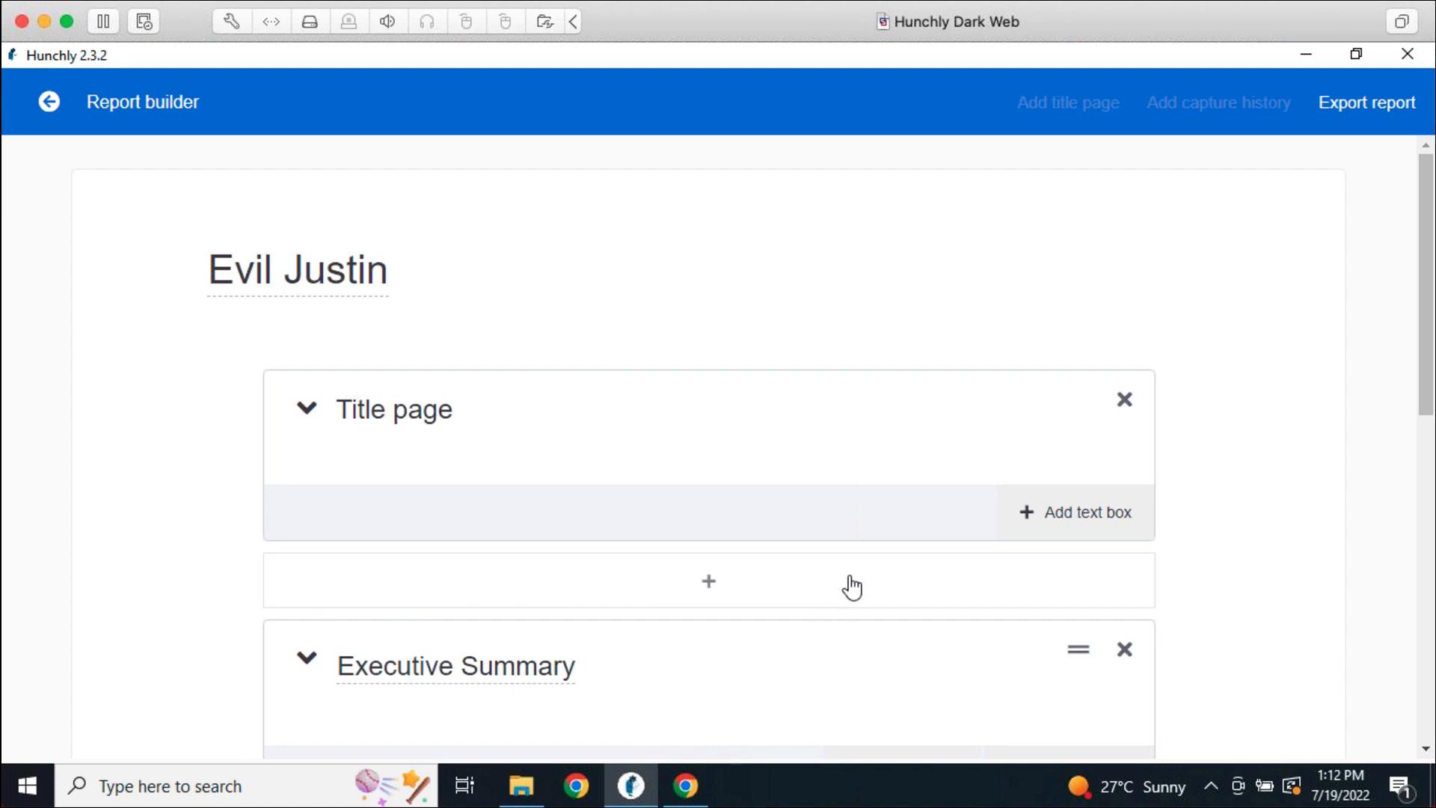
{"action": "left_click", "coordinate": [48, 101]}
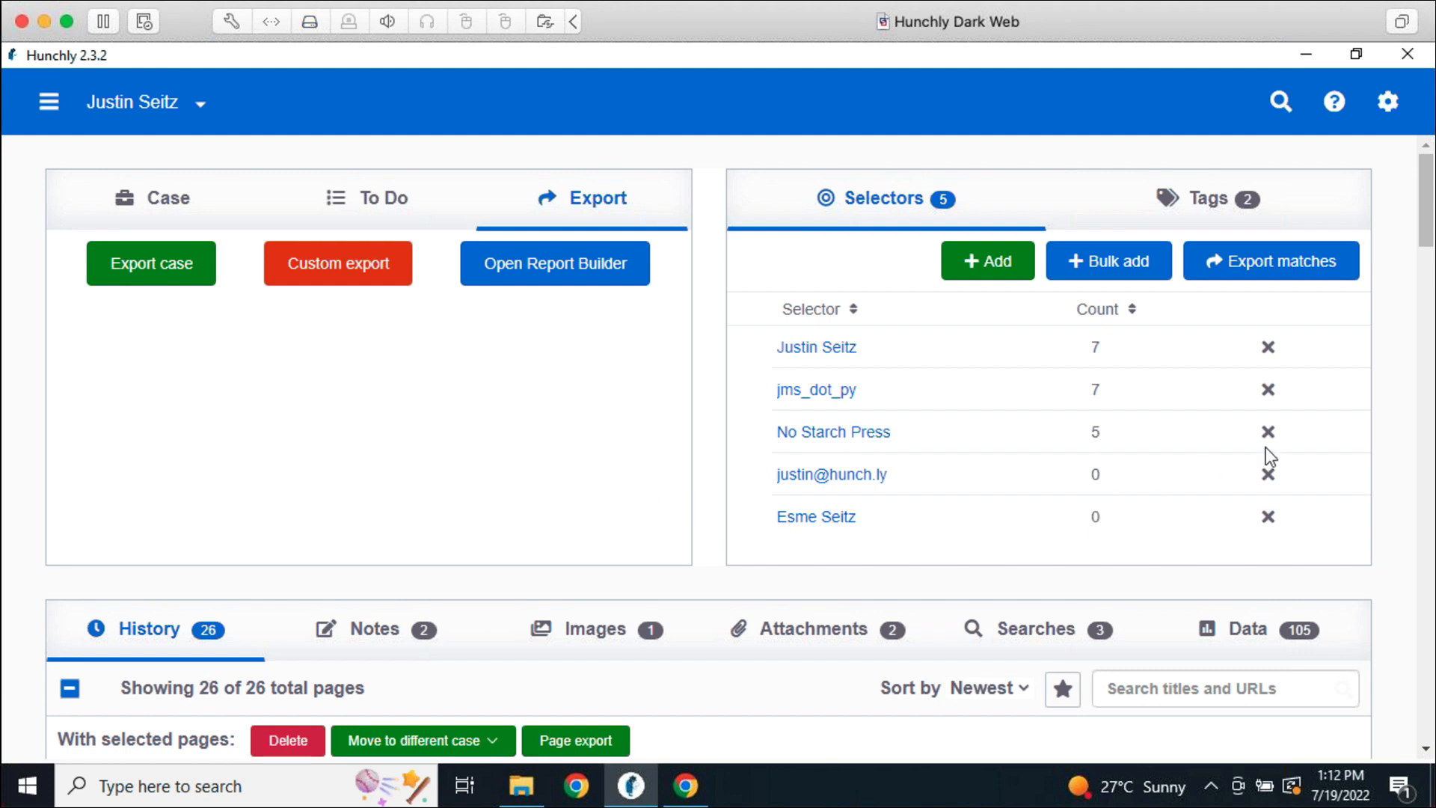
Enter TOP SECRET as the default report Classification in Settings > Reporting
{"action": "left_click", "coordinate": [1390, 112]}
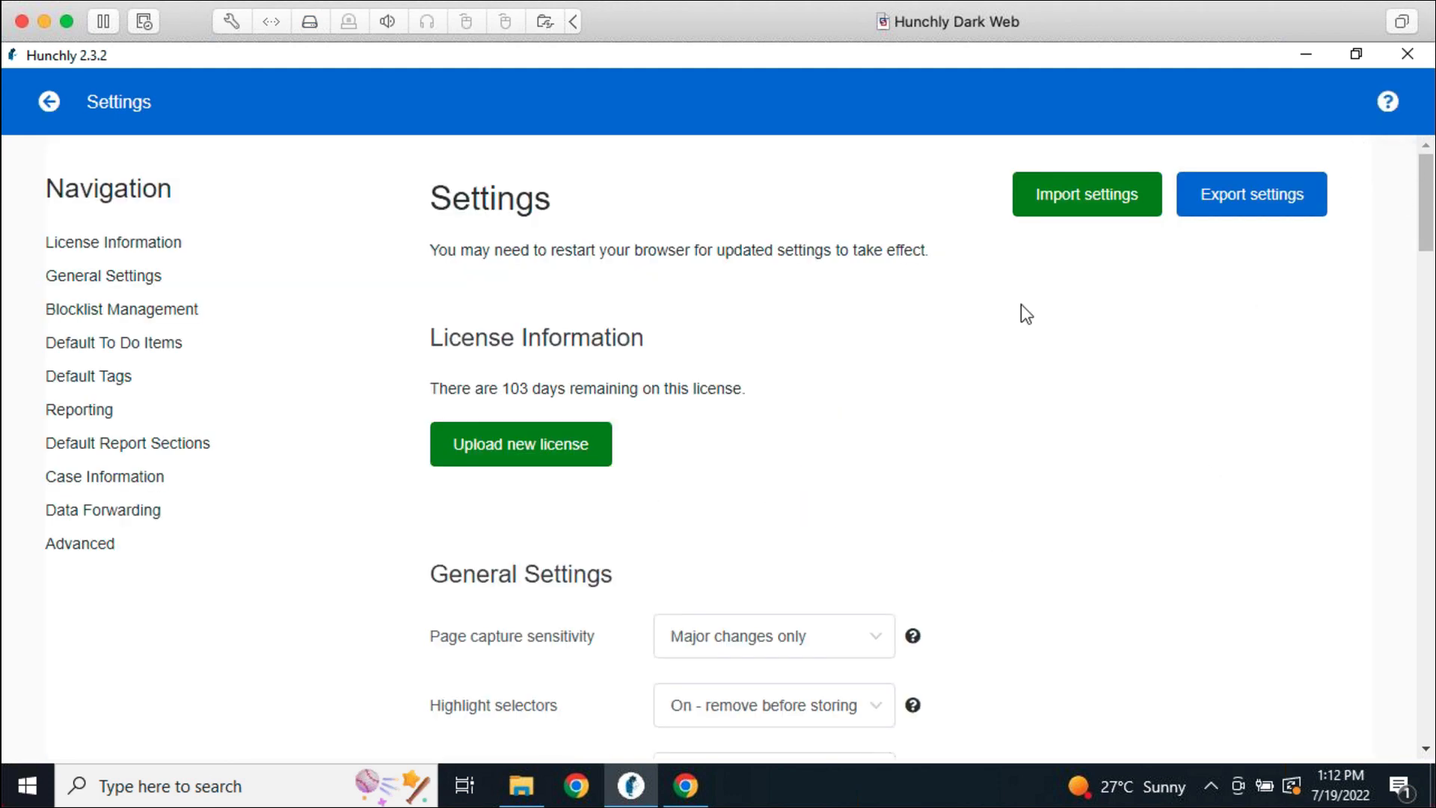
{"action": "left_click", "coordinate": [91, 419]}
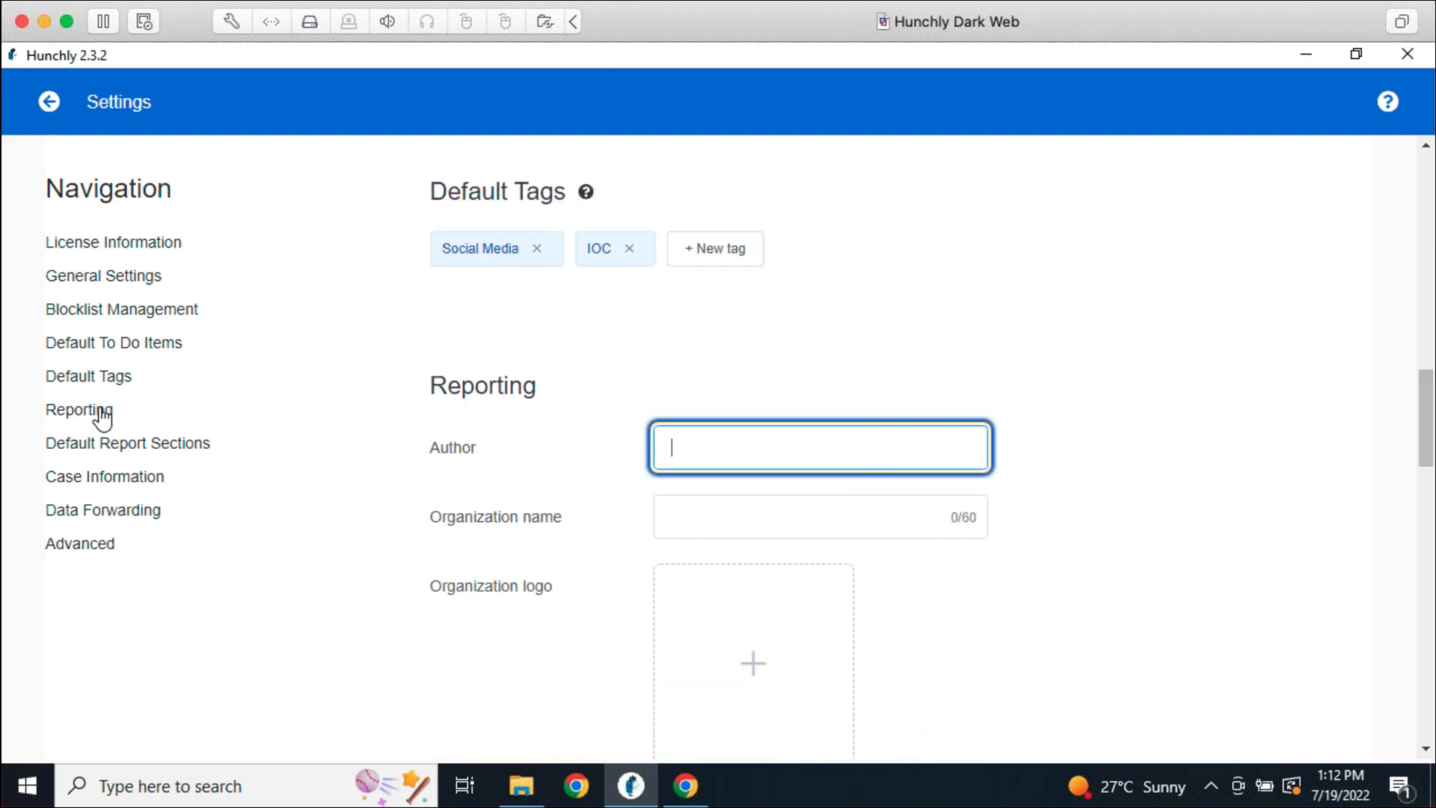
{"action": "scroll", "coordinate": [1032, 448], "scroll_direction": "down", "scroll_amount": 2}
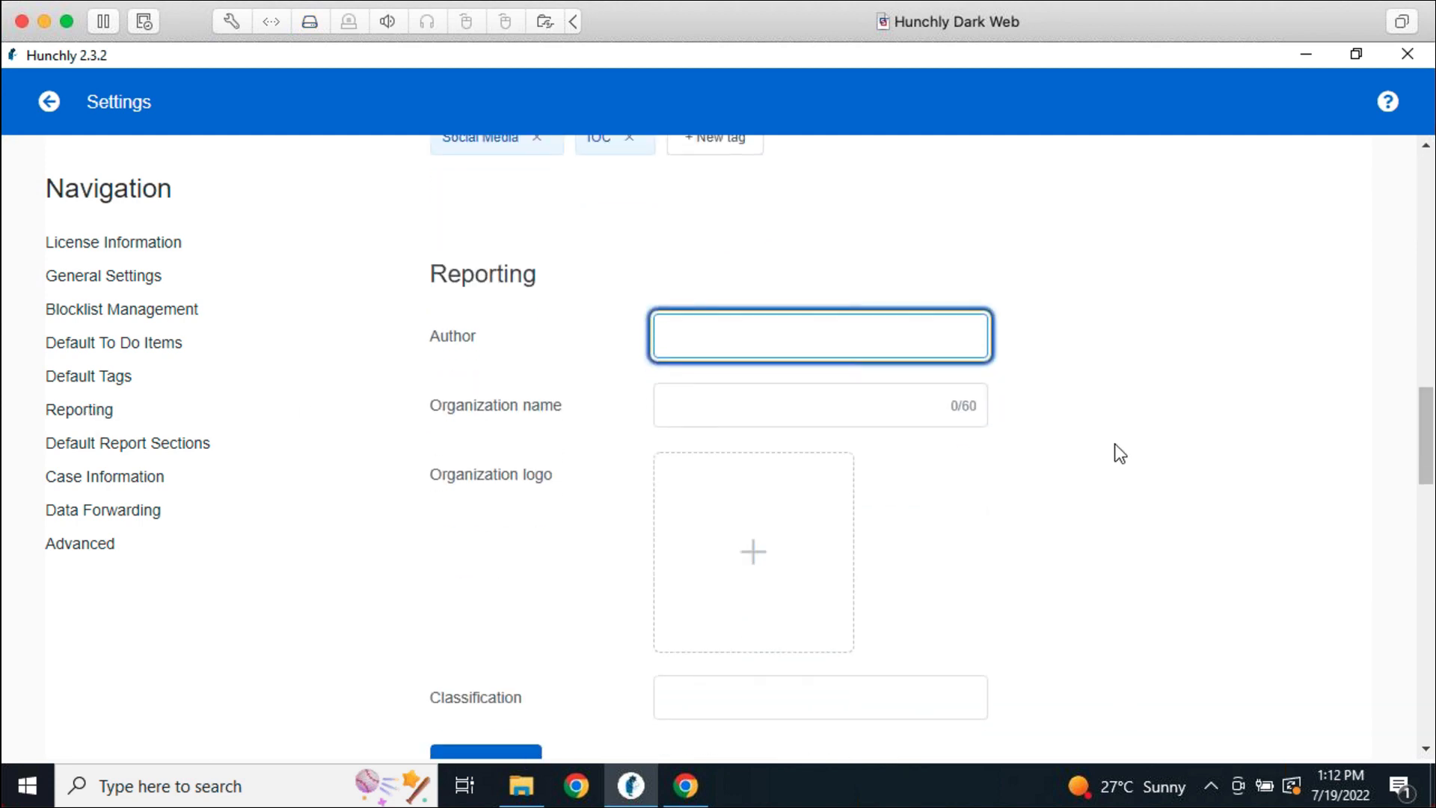
{"action": "left_click", "coordinate": [715, 404]}
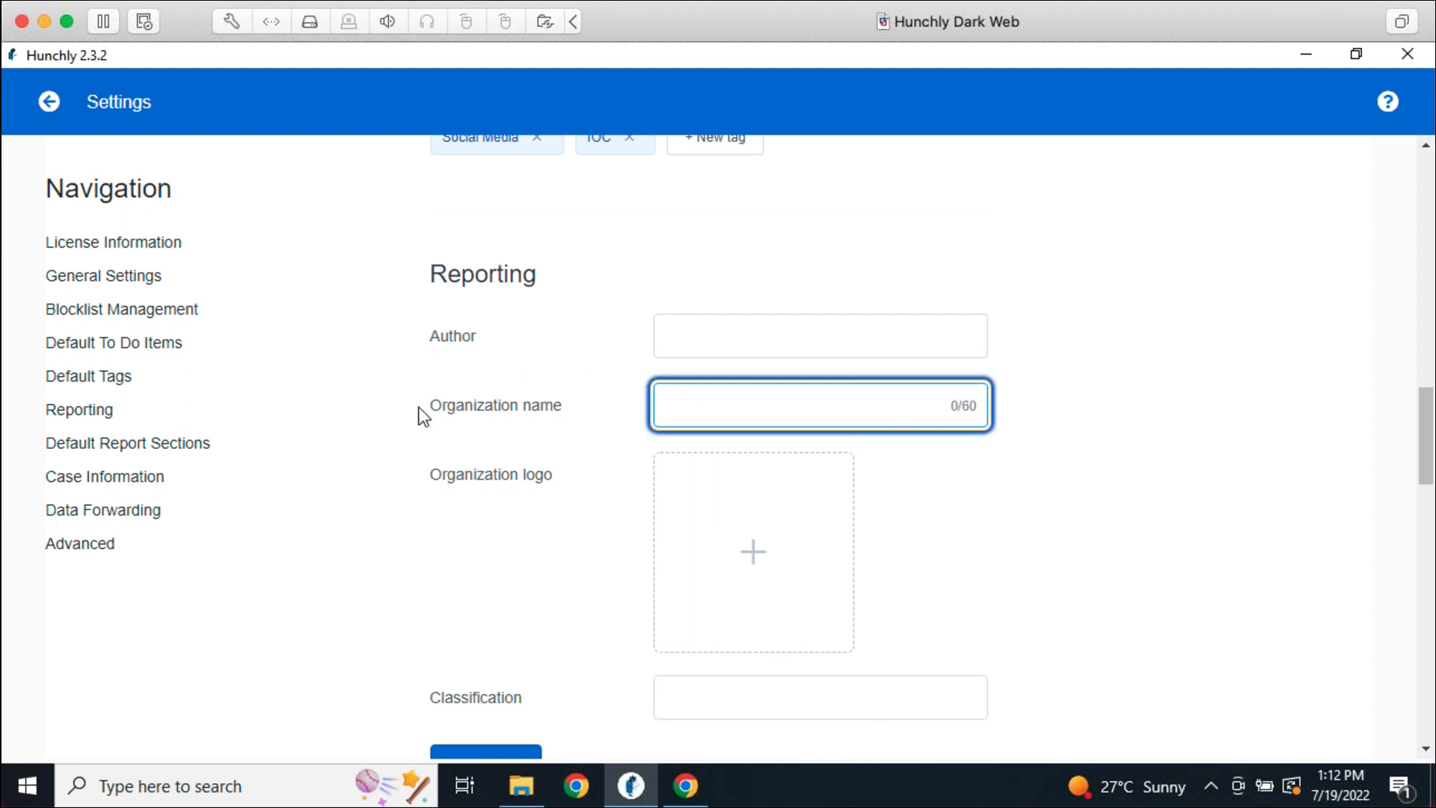
{"action": "scroll", "coordinate": [641, 551], "scroll_direction": "down", "scroll_amount": 4}
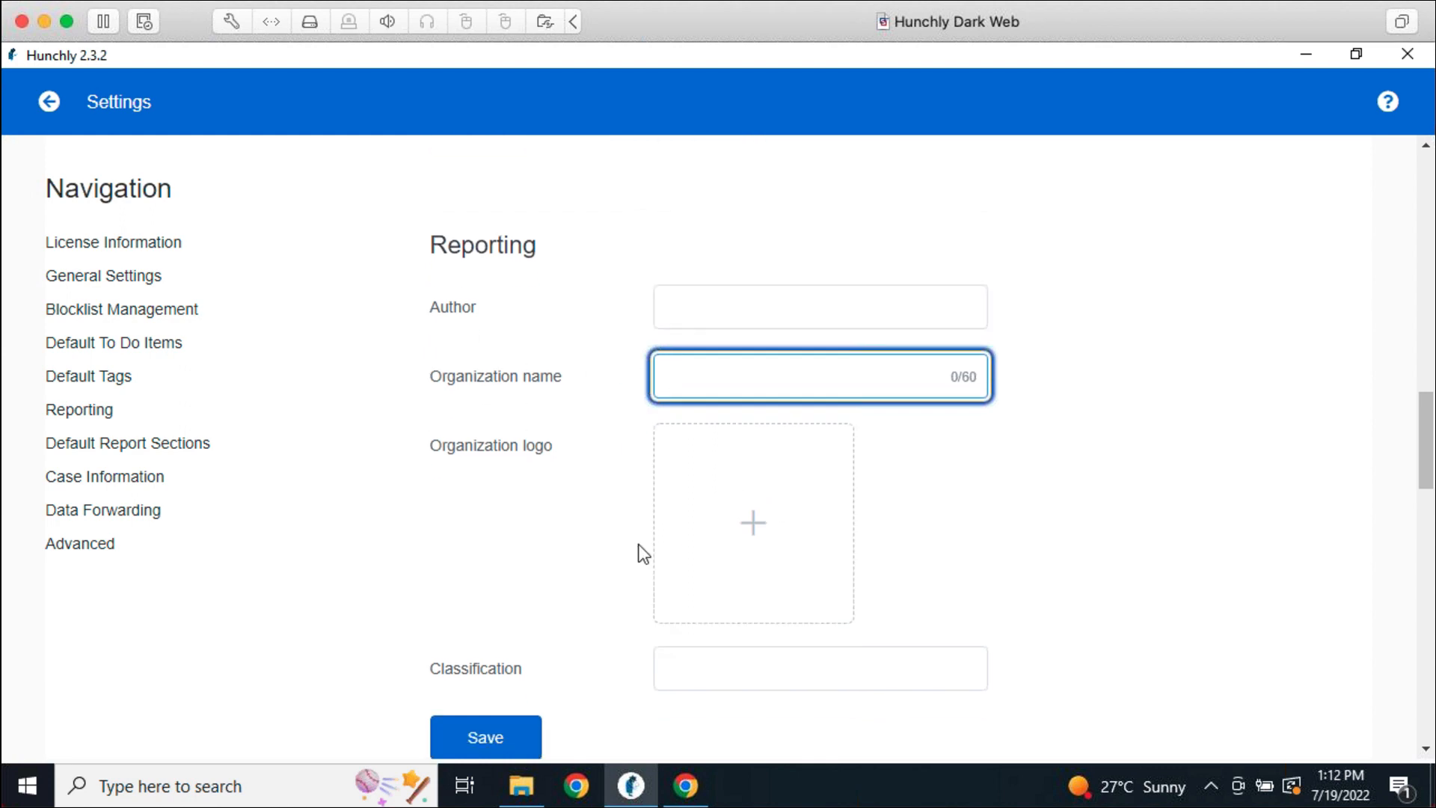
{"action": "left_click", "coordinate": [766, 476]}
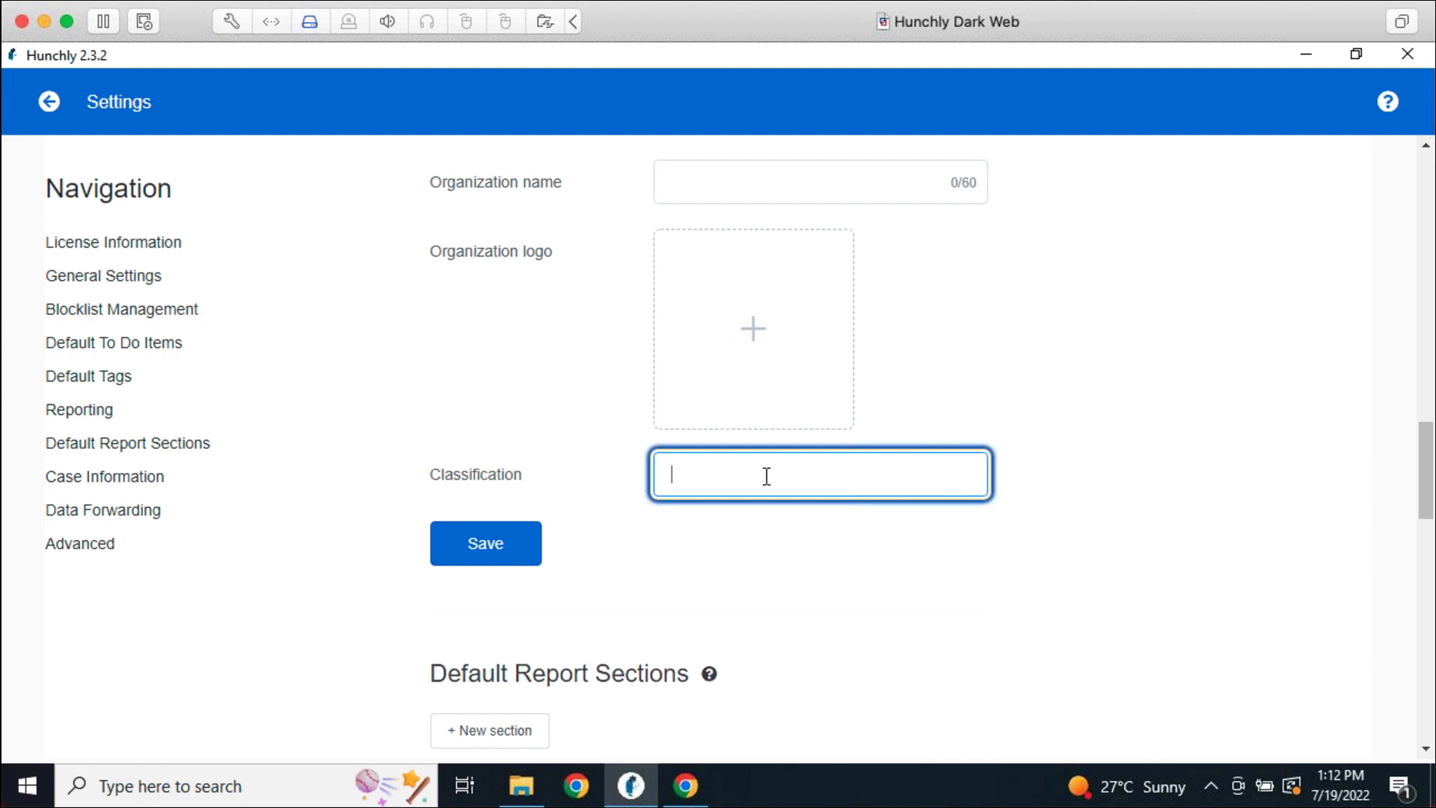
{"action": "type", "text": "TOP SECRET"}
{"action": "scroll", "coordinate": [773, 516], "scroll_direction": "down", "scroll_amount": 2}
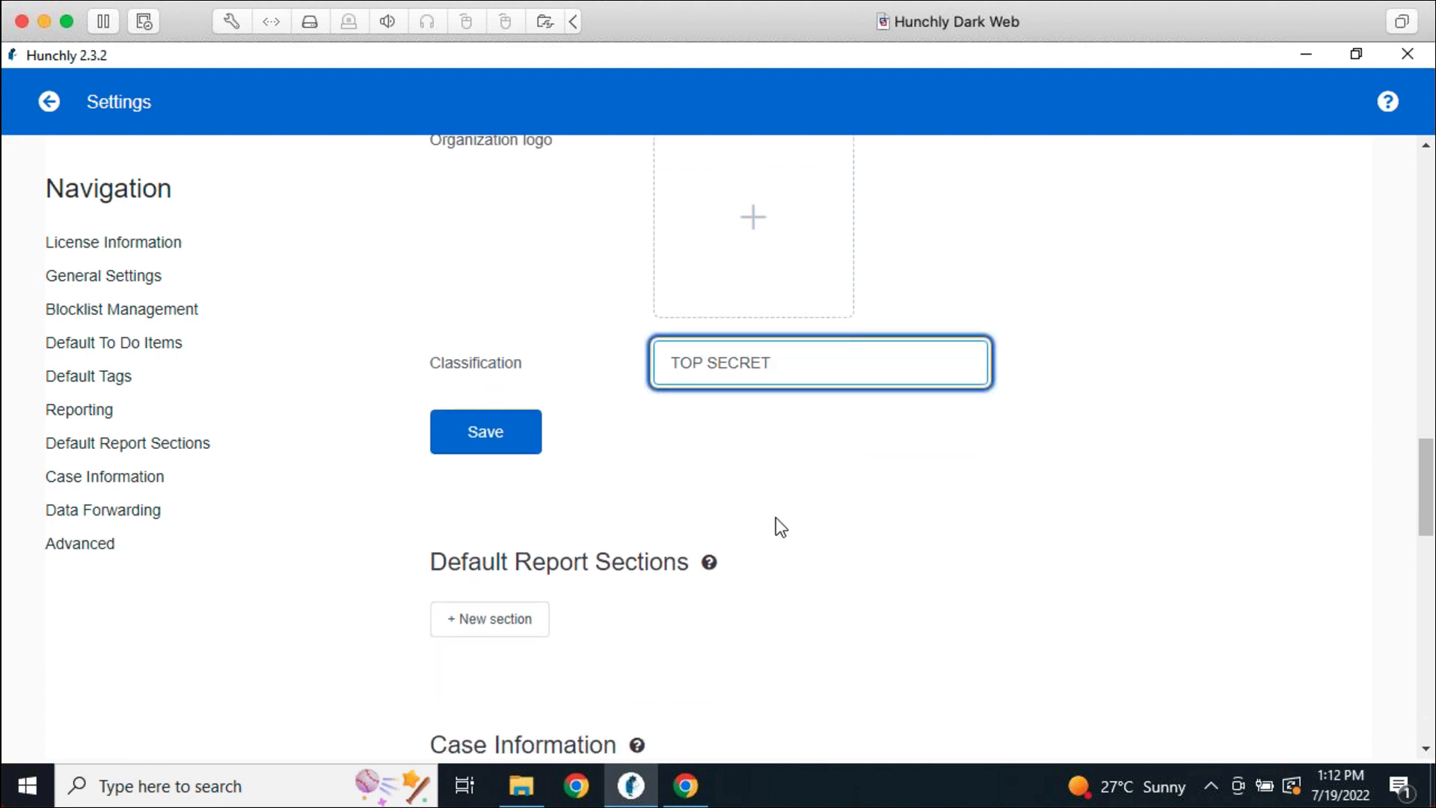
Add Executive Summary, Evidence and Conclusion as default report sections, then leave Settings
{"action": "left_click", "coordinate": [526, 628]}
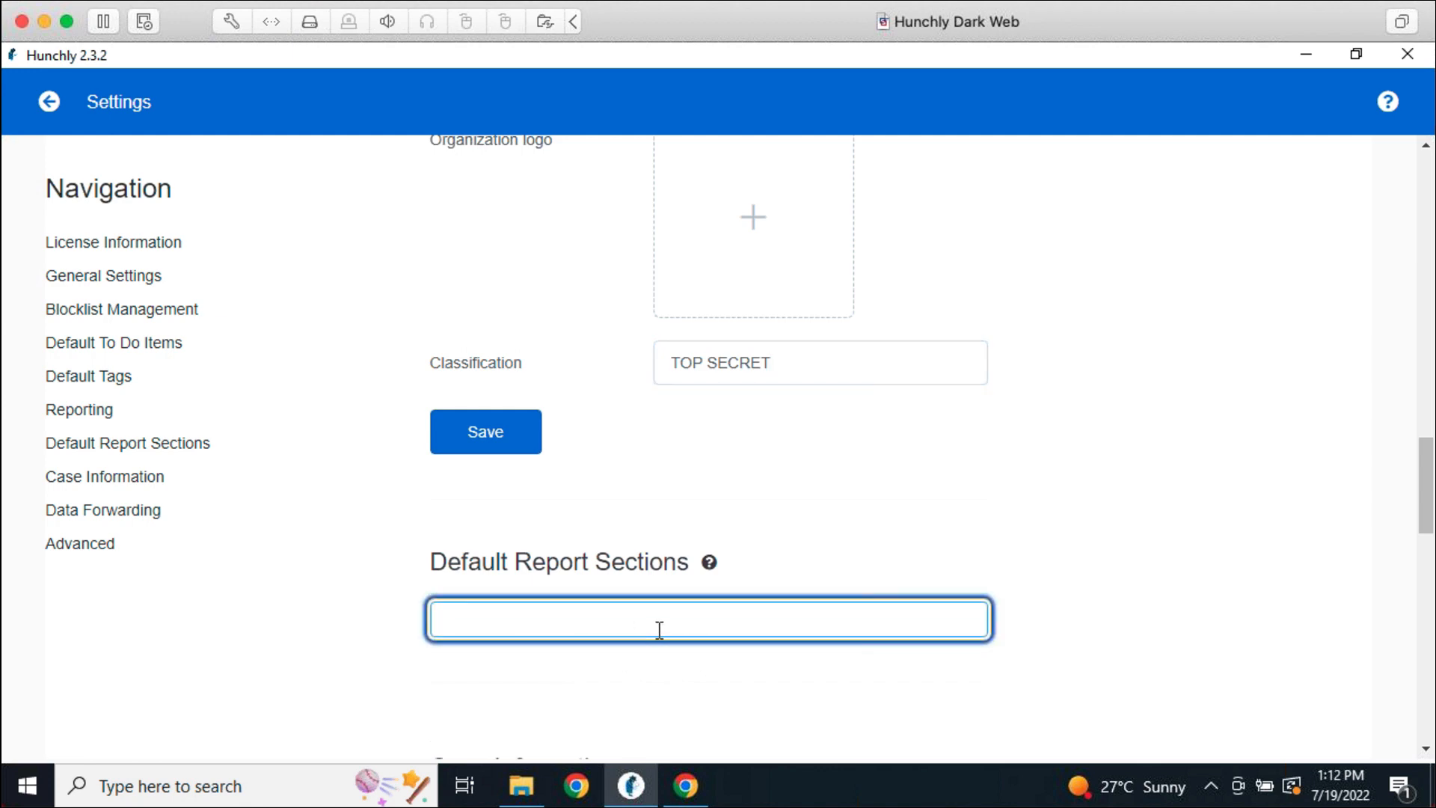
{"action": "type", "text": "Executive Summary"}
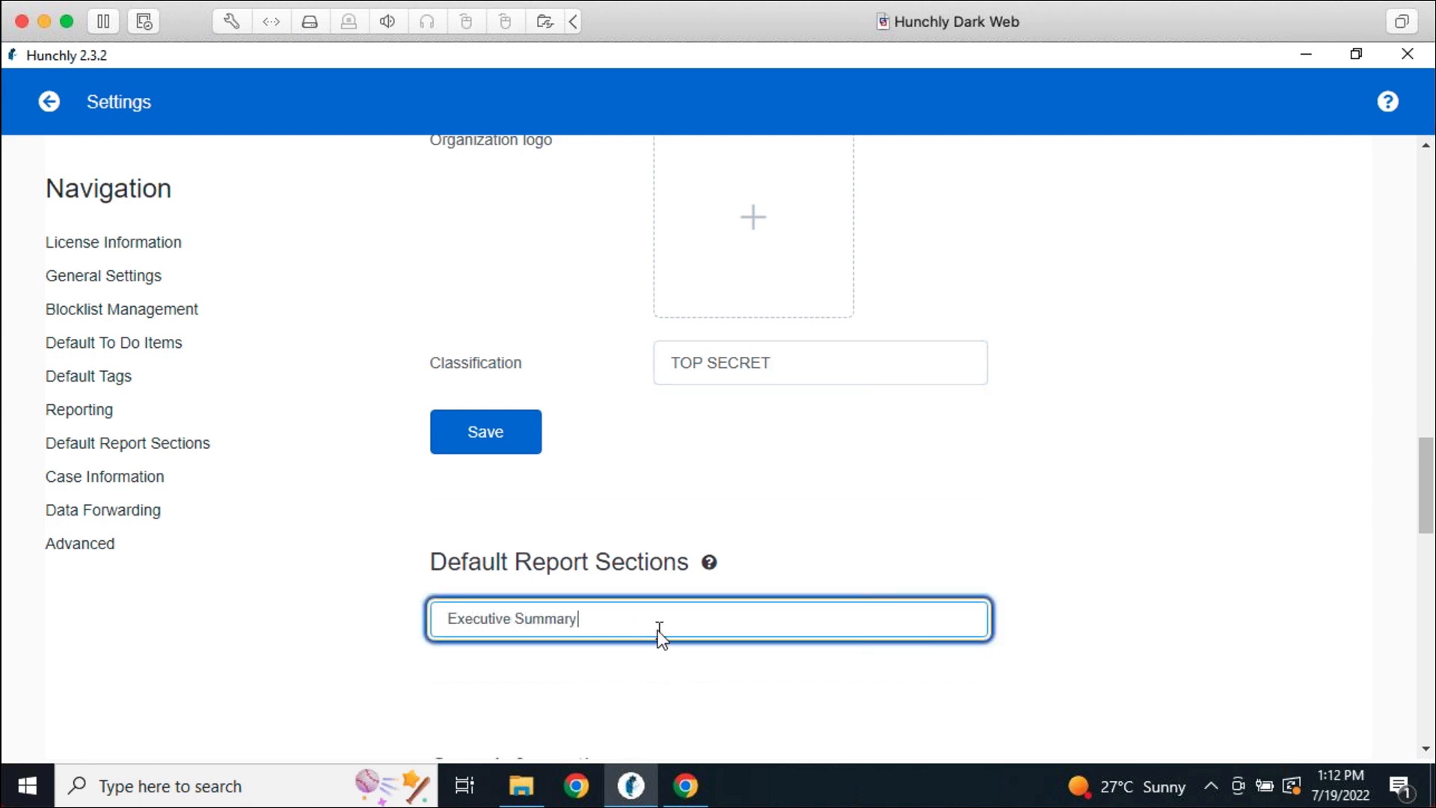
{"action": "key", "text": "Return"}
{"action": "left_click", "coordinate": [658, 630]}
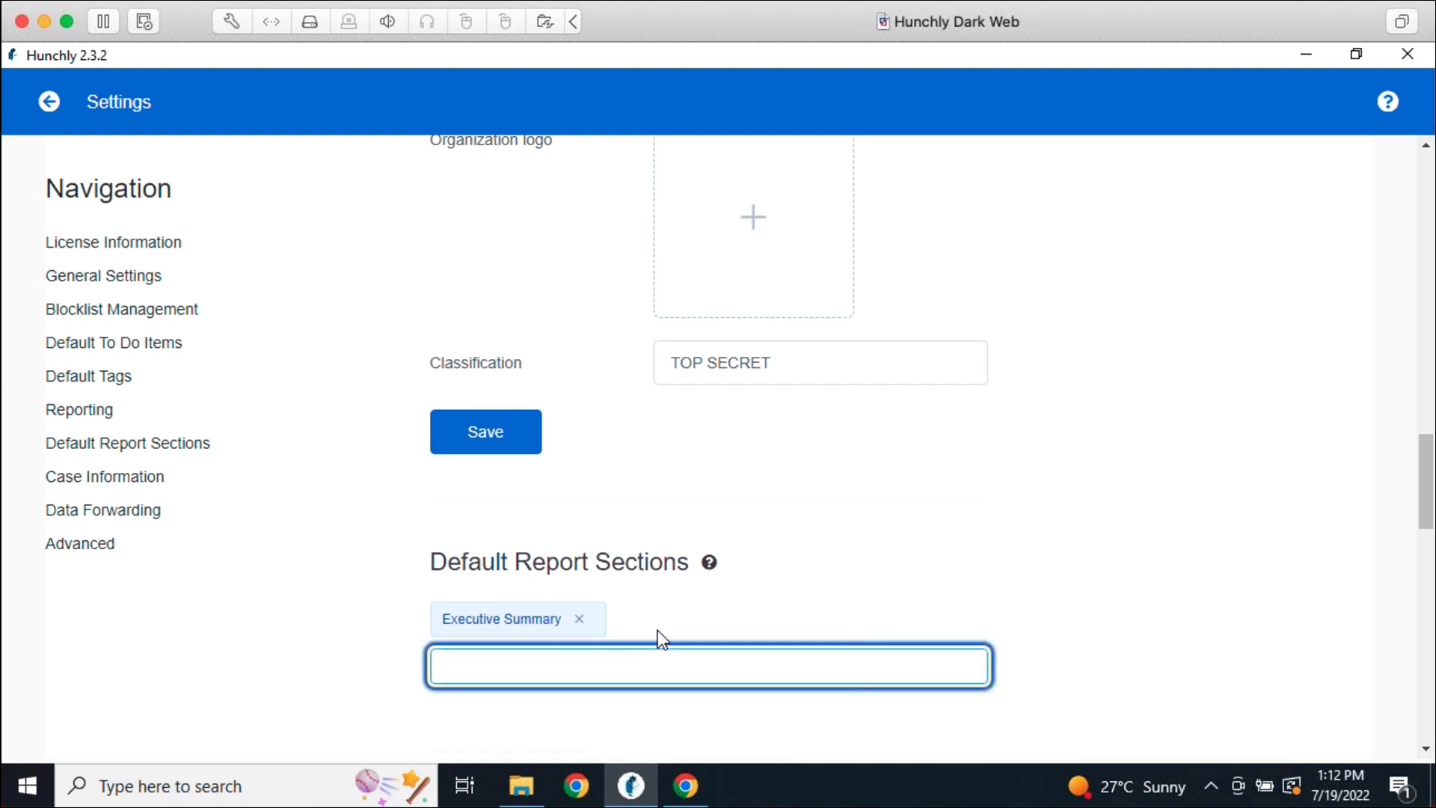
{"action": "type", "text": "Evidence"}
{"action": "key", "text": "Return"}
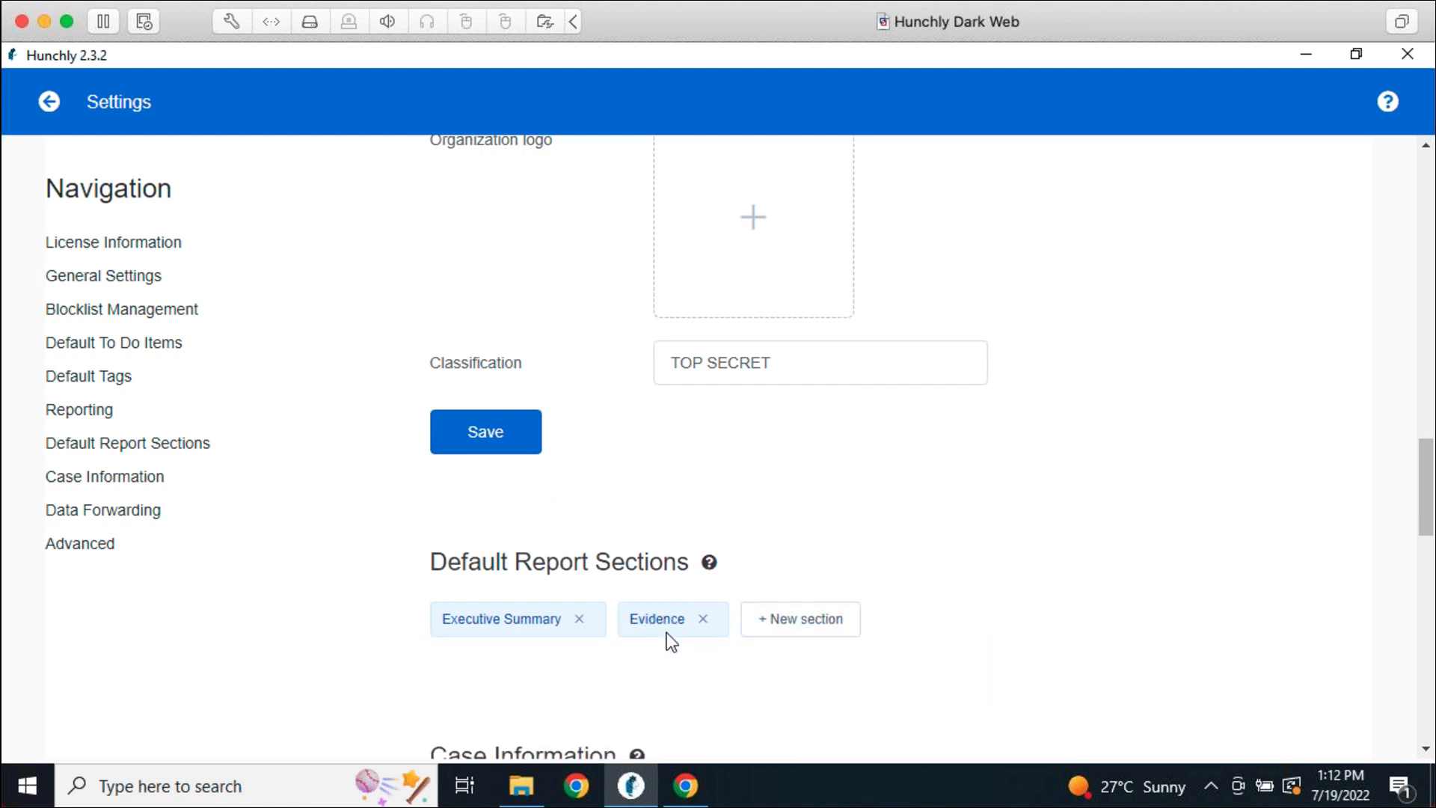
{"action": "left_click", "coordinate": [774, 620]}
{"action": "type", "text": "Conclusion"}
{"action": "key", "text": "Return"}
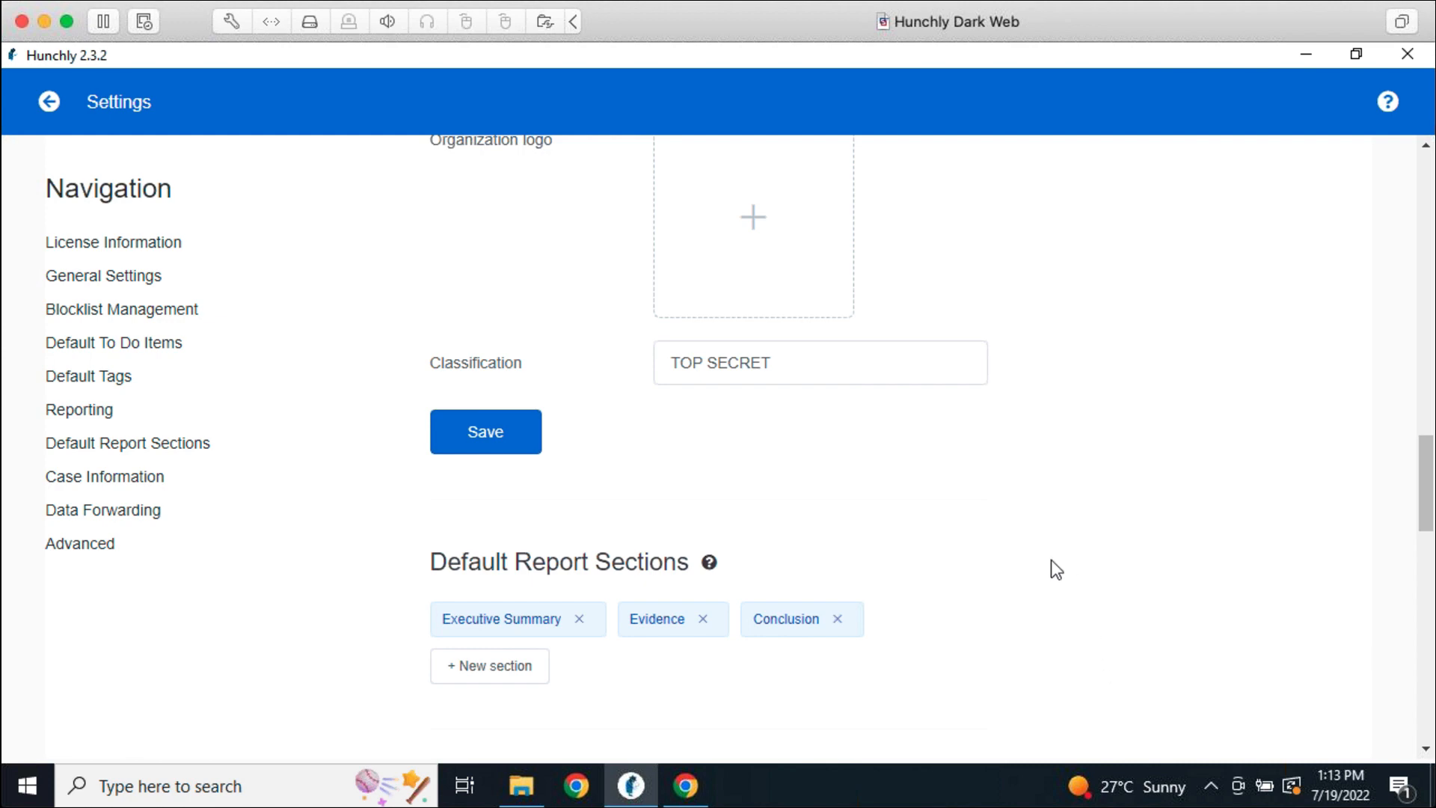
{"action": "left_click", "coordinate": [49, 102]}
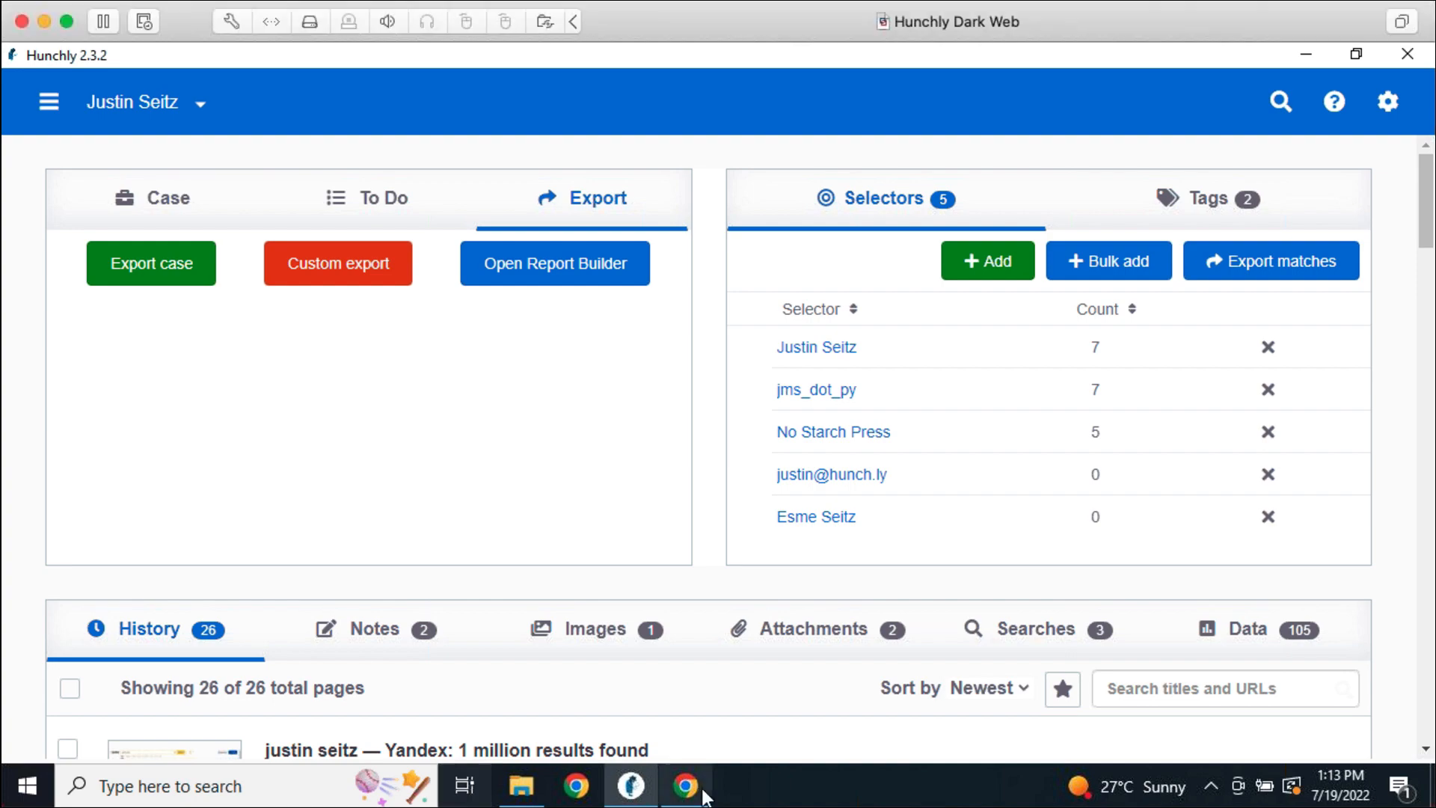
Load the Hunchly support site in Chrome and open Integrations > 2. Hunchly Data Forwarding
{"action": "left_click", "coordinate": [703, 795]}
{"action": "left_click", "coordinate": [507, 93]}
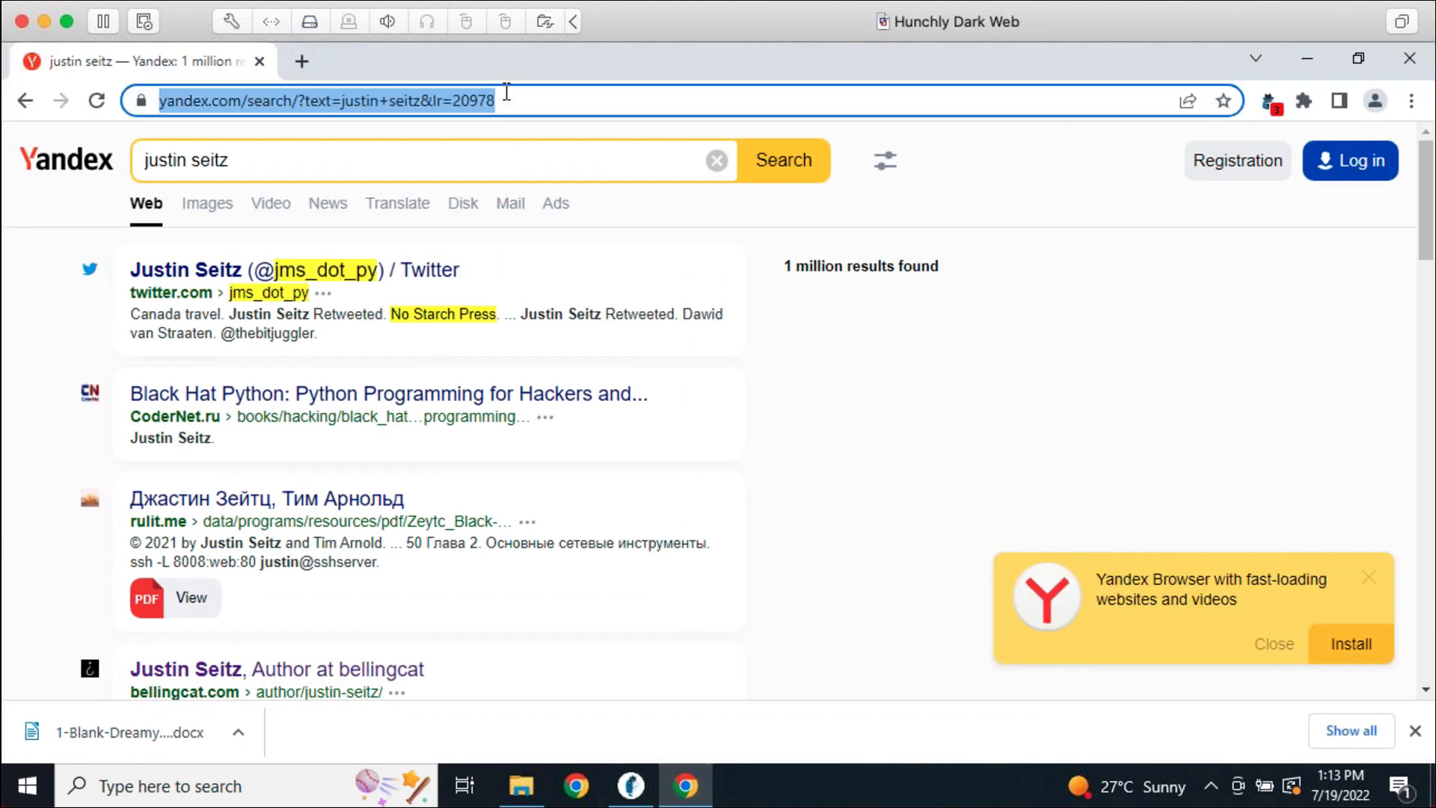
{"action": "type", "text": "support.hunch.ly"}
{"action": "key", "text": "Return"}
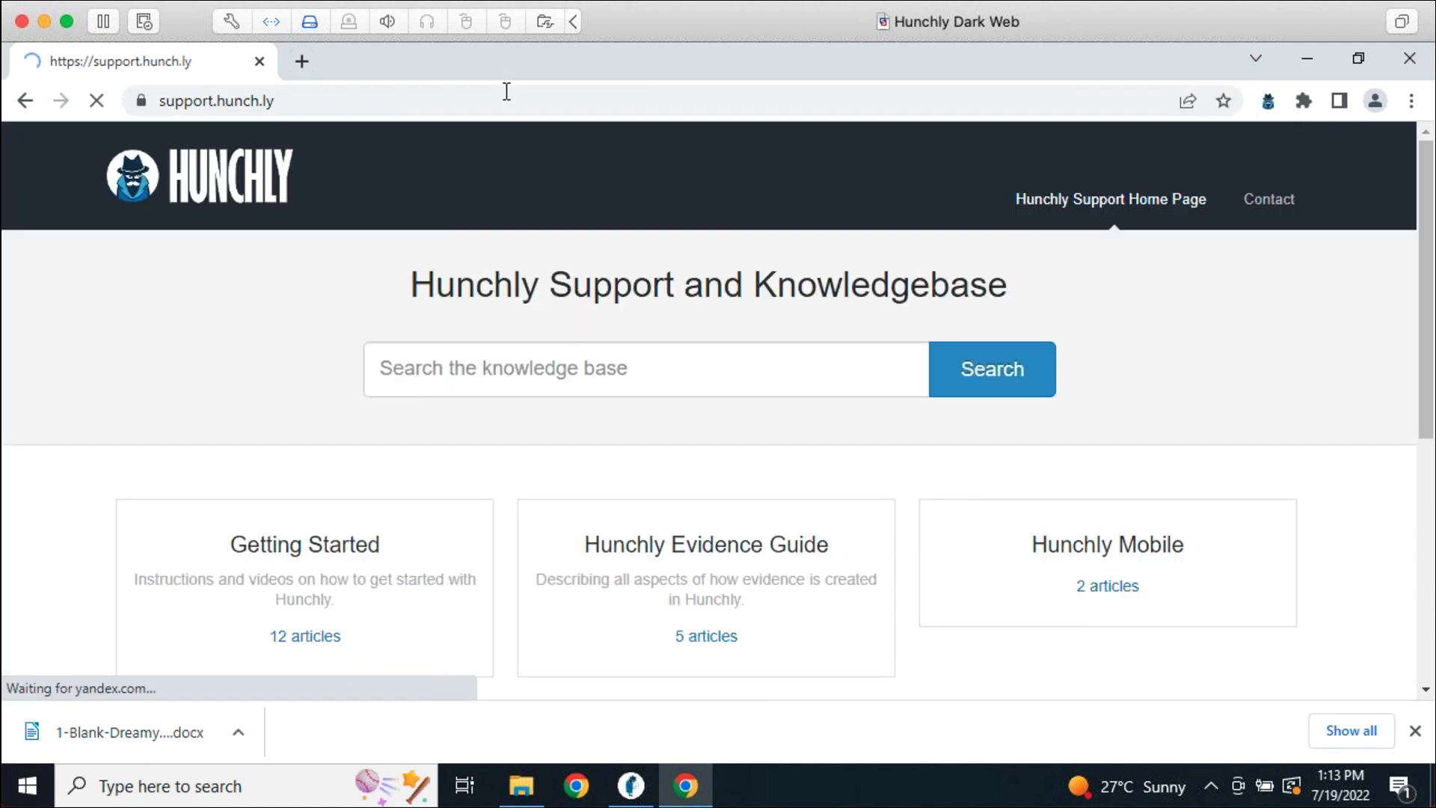
{"action": "scroll", "coordinate": [927, 658], "scroll_direction": "down", "scroll_amount": 1}
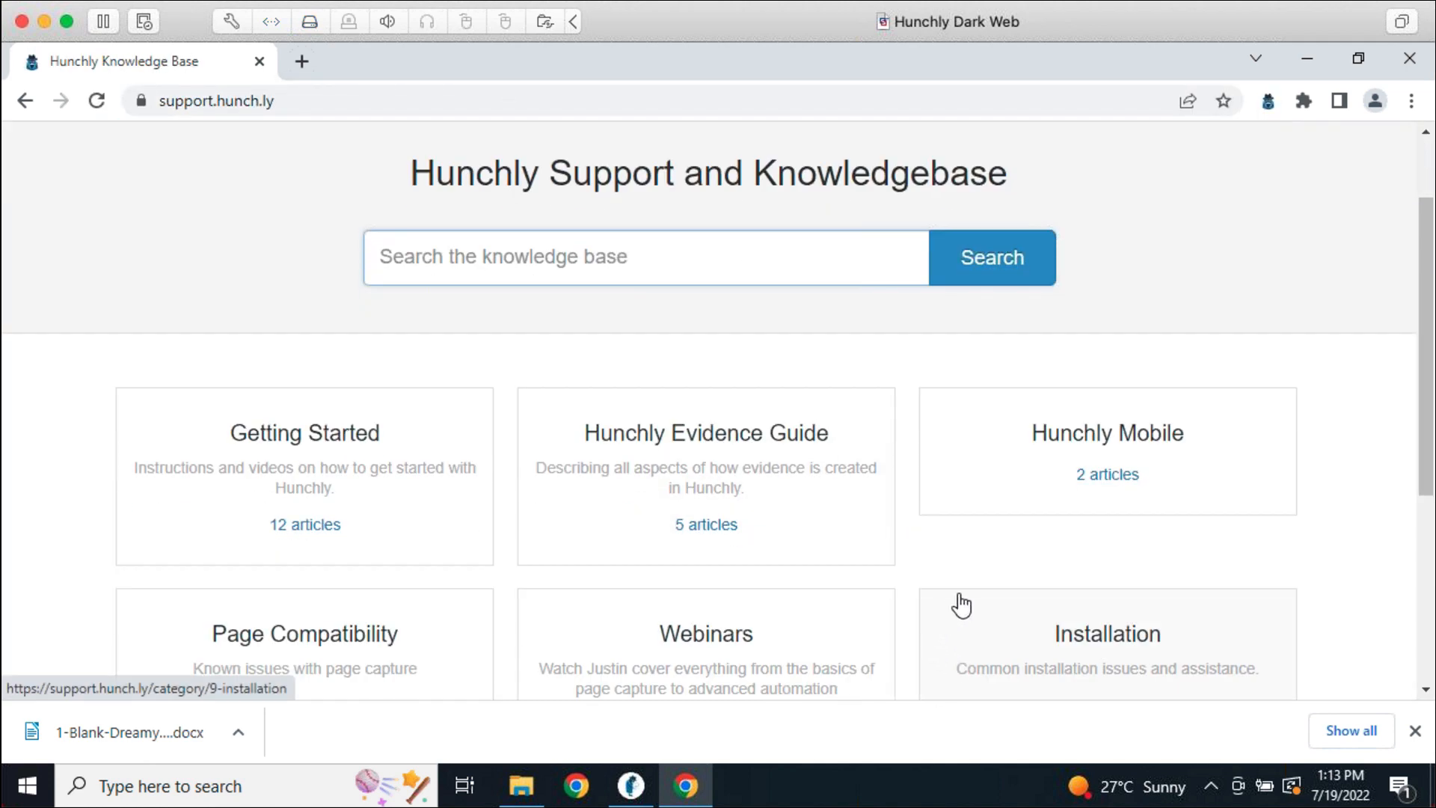
{"action": "scroll", "coordinate": [943, 550], "scroll_direction": "down", "scroll_amount": 5}
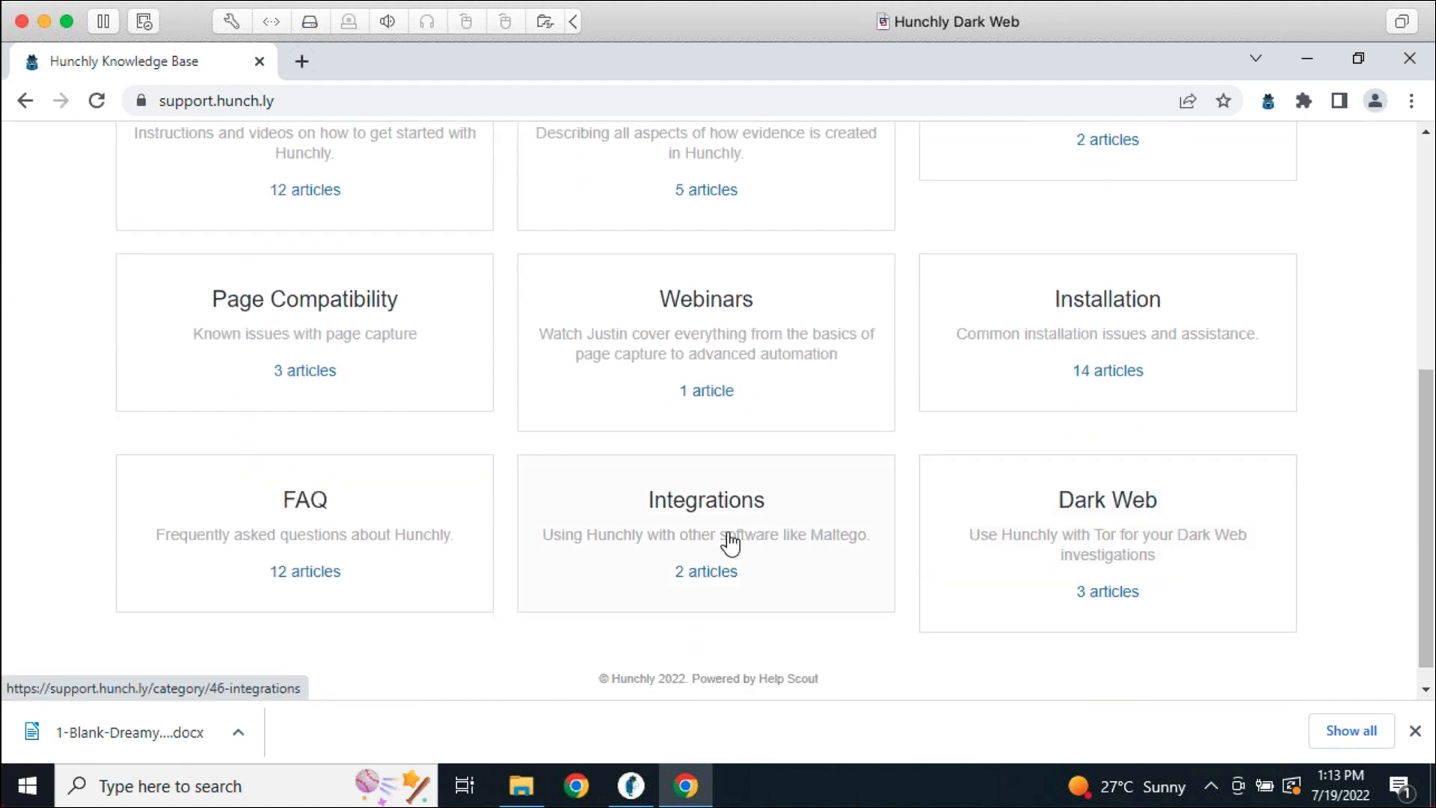
{"action": "left_click", "coordinate": [730, 544]}
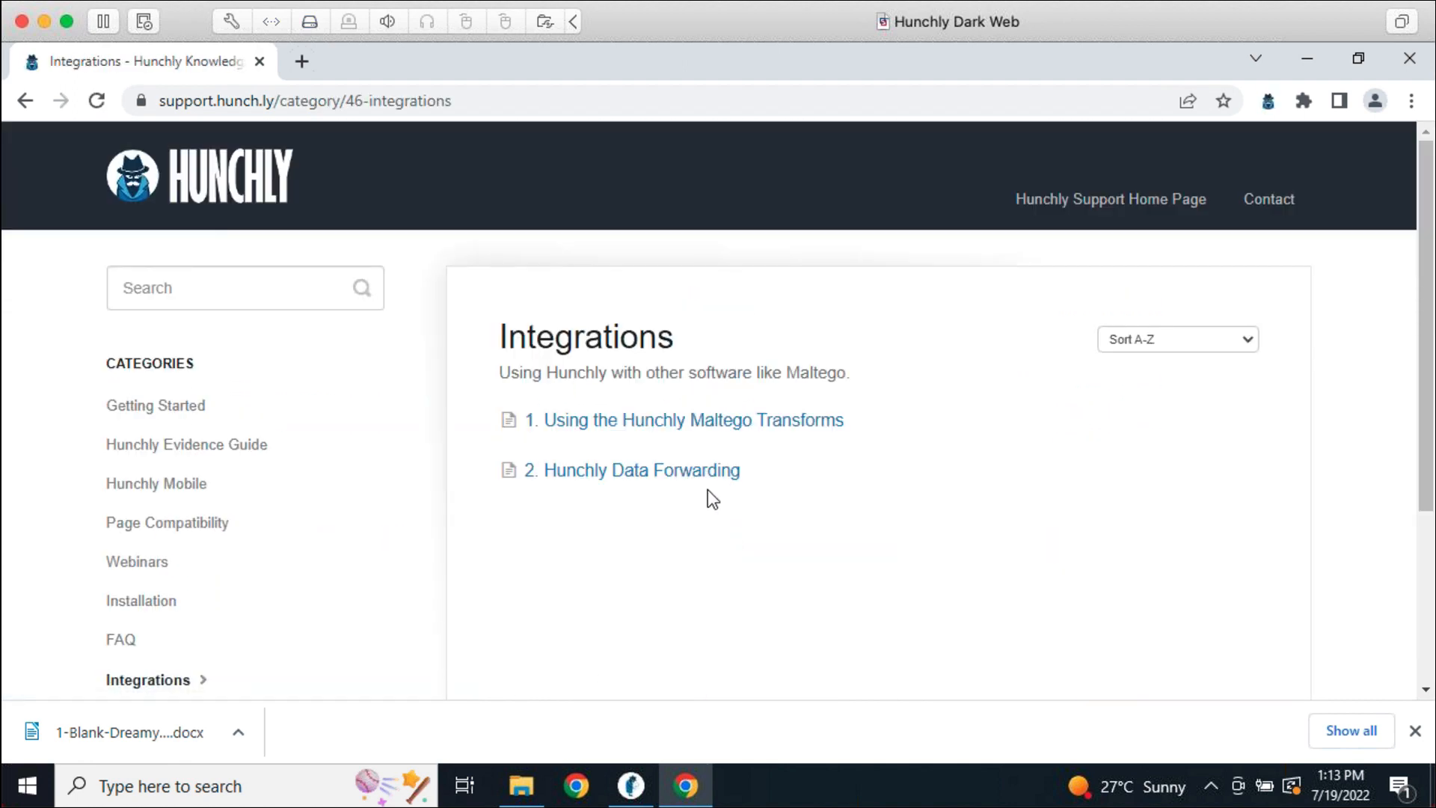
{"action": "left_click", "coordinate": [697, 471]}
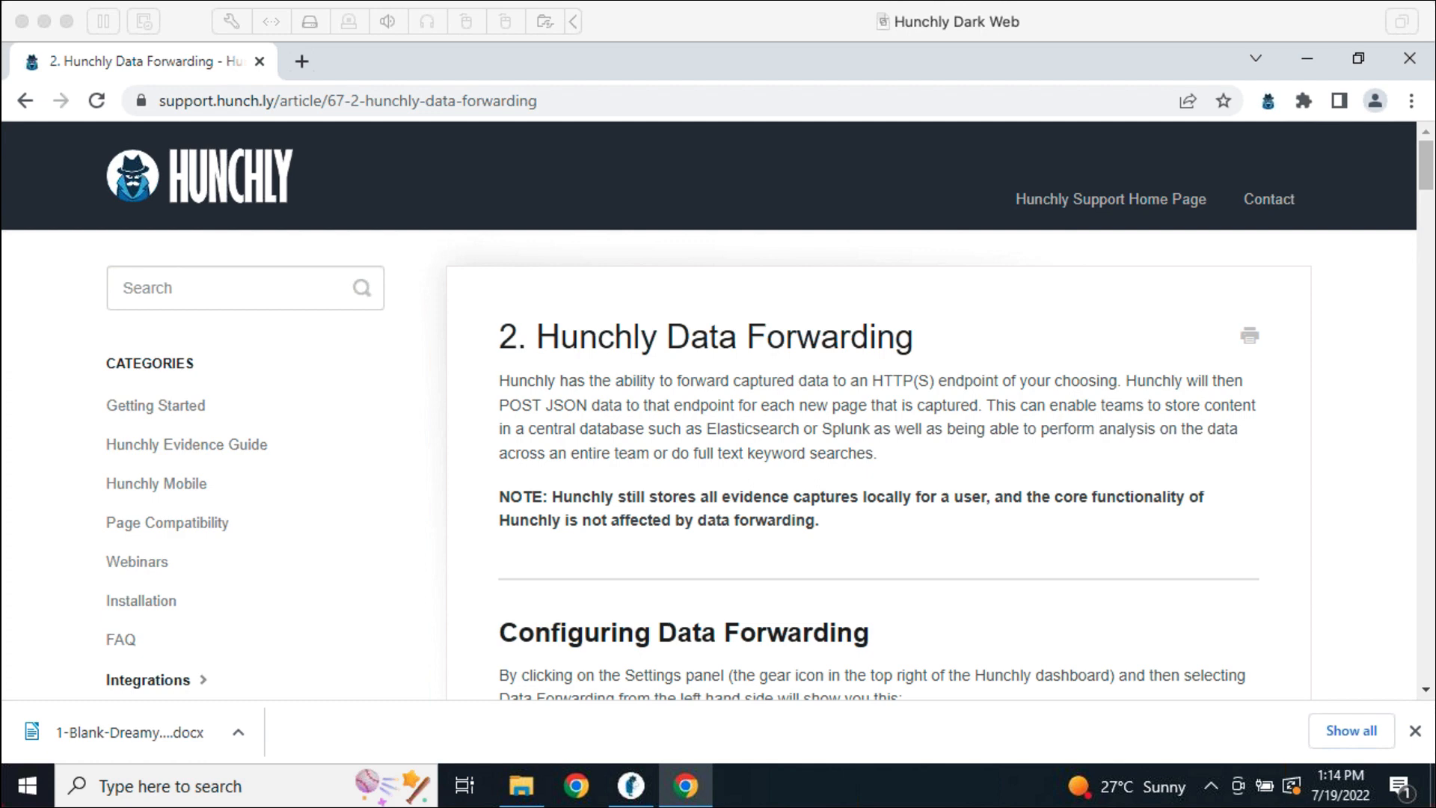
{"action": "left_click", "coordinate": [630, 786]}
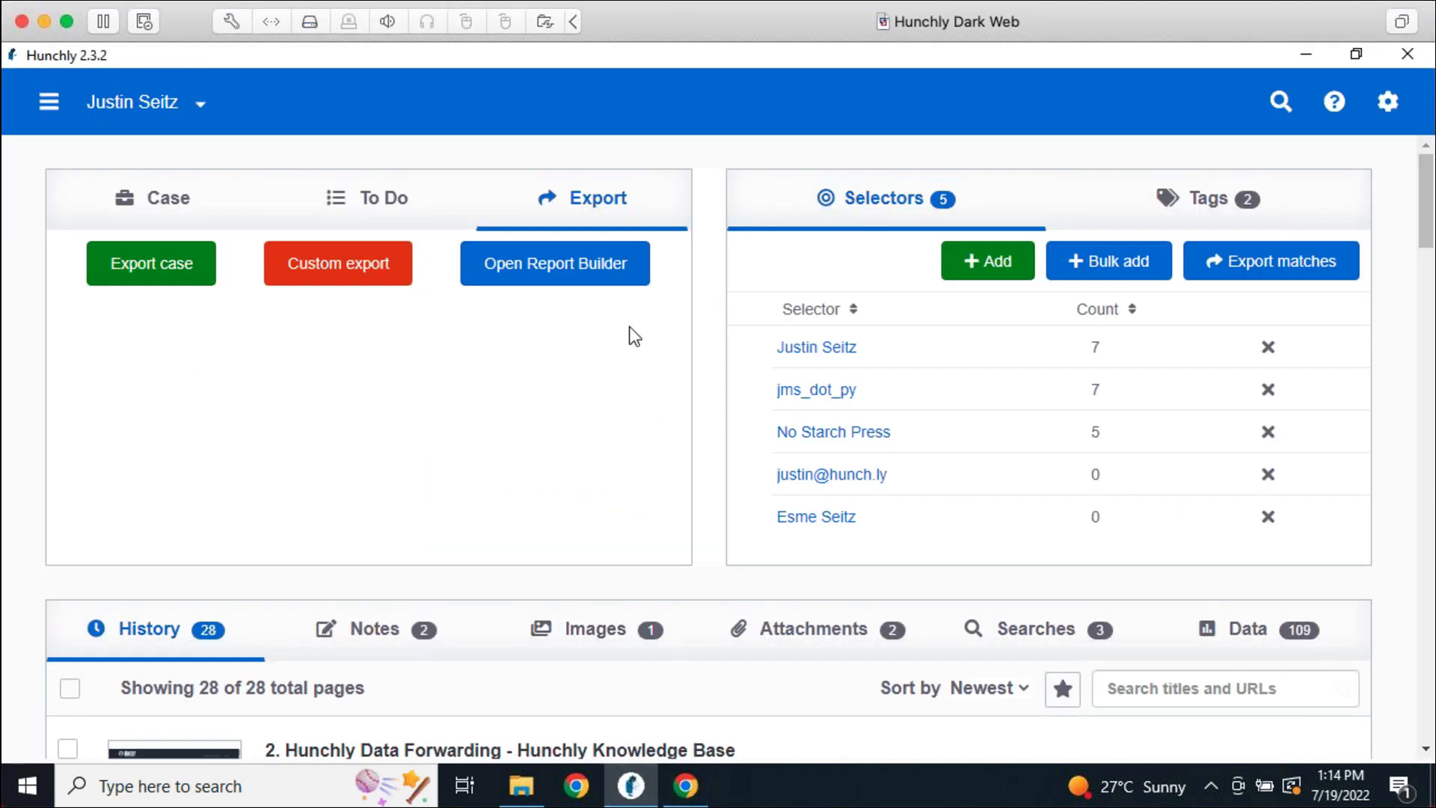
Scroll through the Report Builder's Executive Summary and Evidence sections, then return to the dashboard
{"action": "left_click", "coordinate": [607, 282]}
{"action": "scroll", "coordinate": [823, 591], "scroll_direction": "down", "scroll_amount": 3}
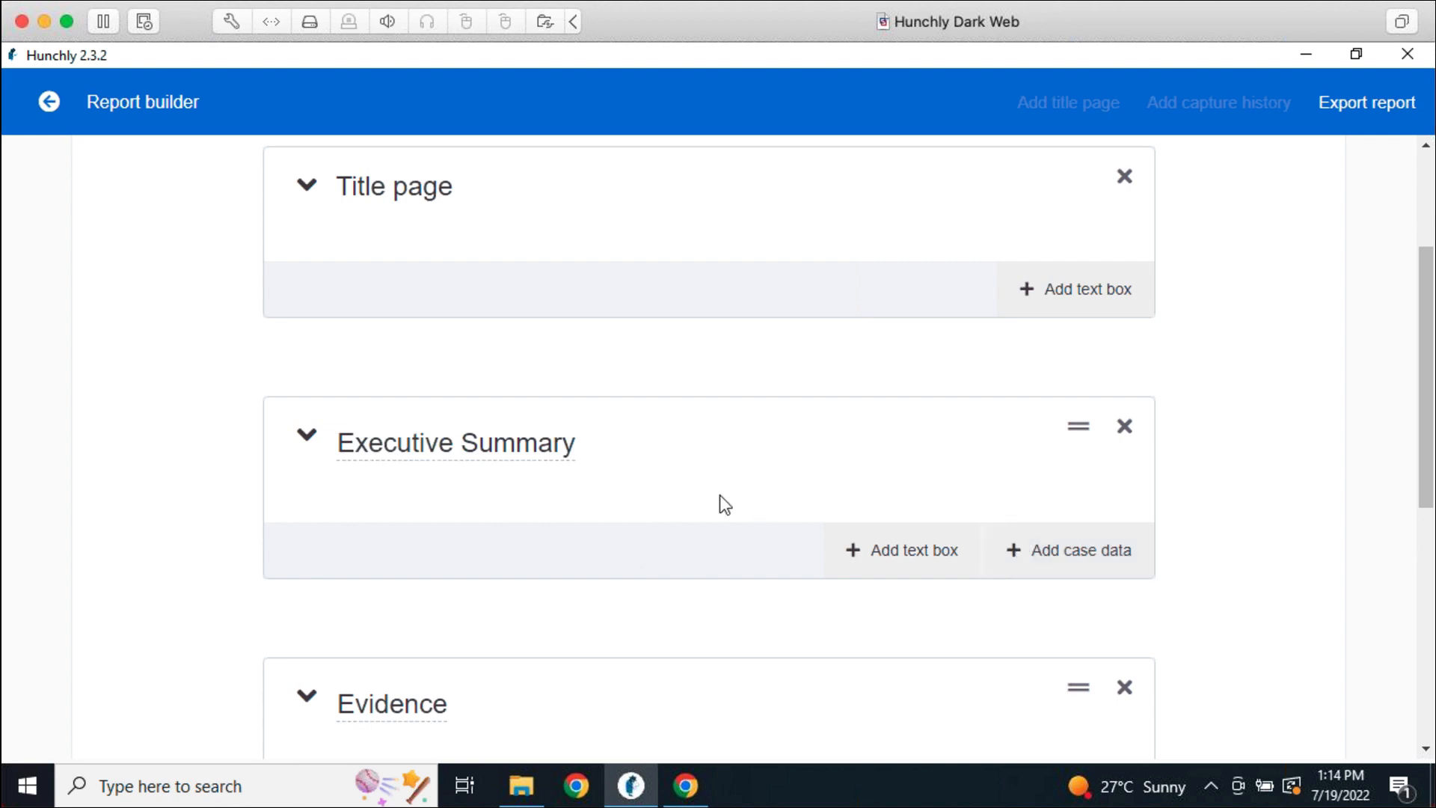
{"action": "scroll", "coordinate": [653, 511], "scroll_direction": "down", "scroll_amount": 3}
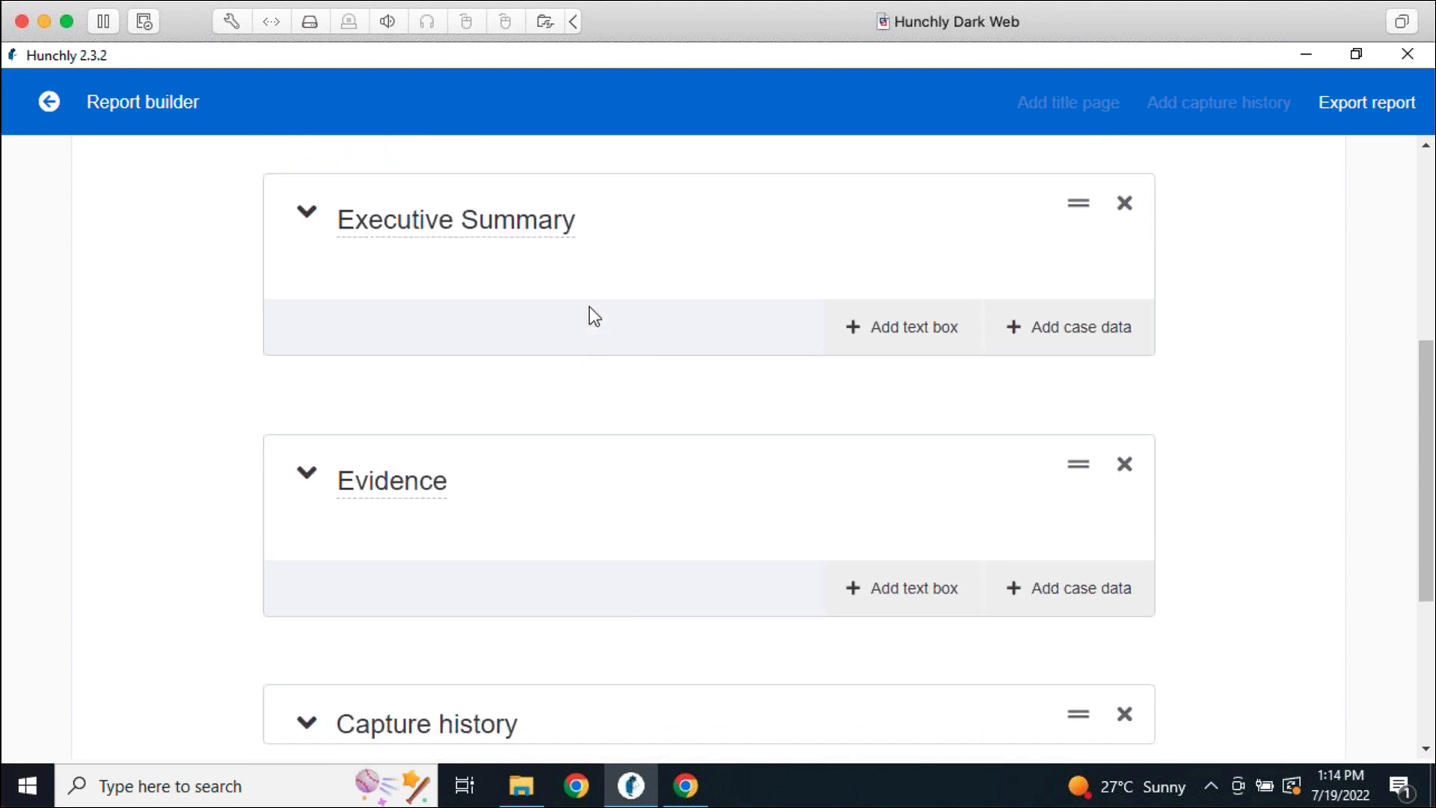
{"action": "scroll", "coordinate": [696, 478], "scroll_direction": "down", "scroll_amount": 2}
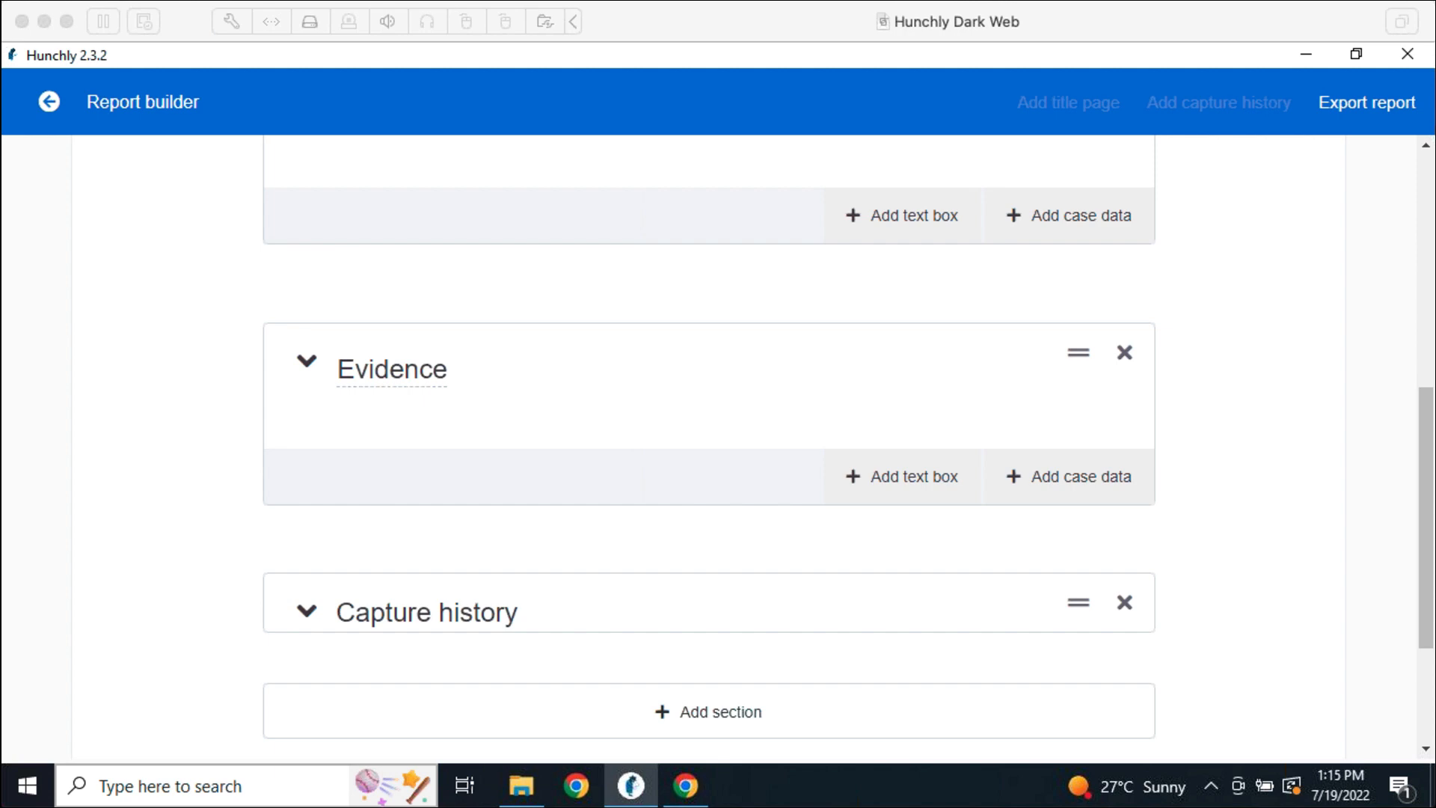
{"action": "left_click", "coordinate": [1370, 328]}
{"action": "scroll", "coordinate": [1368, 454], "scroll_direction": "up", "scroll_amount": 8}
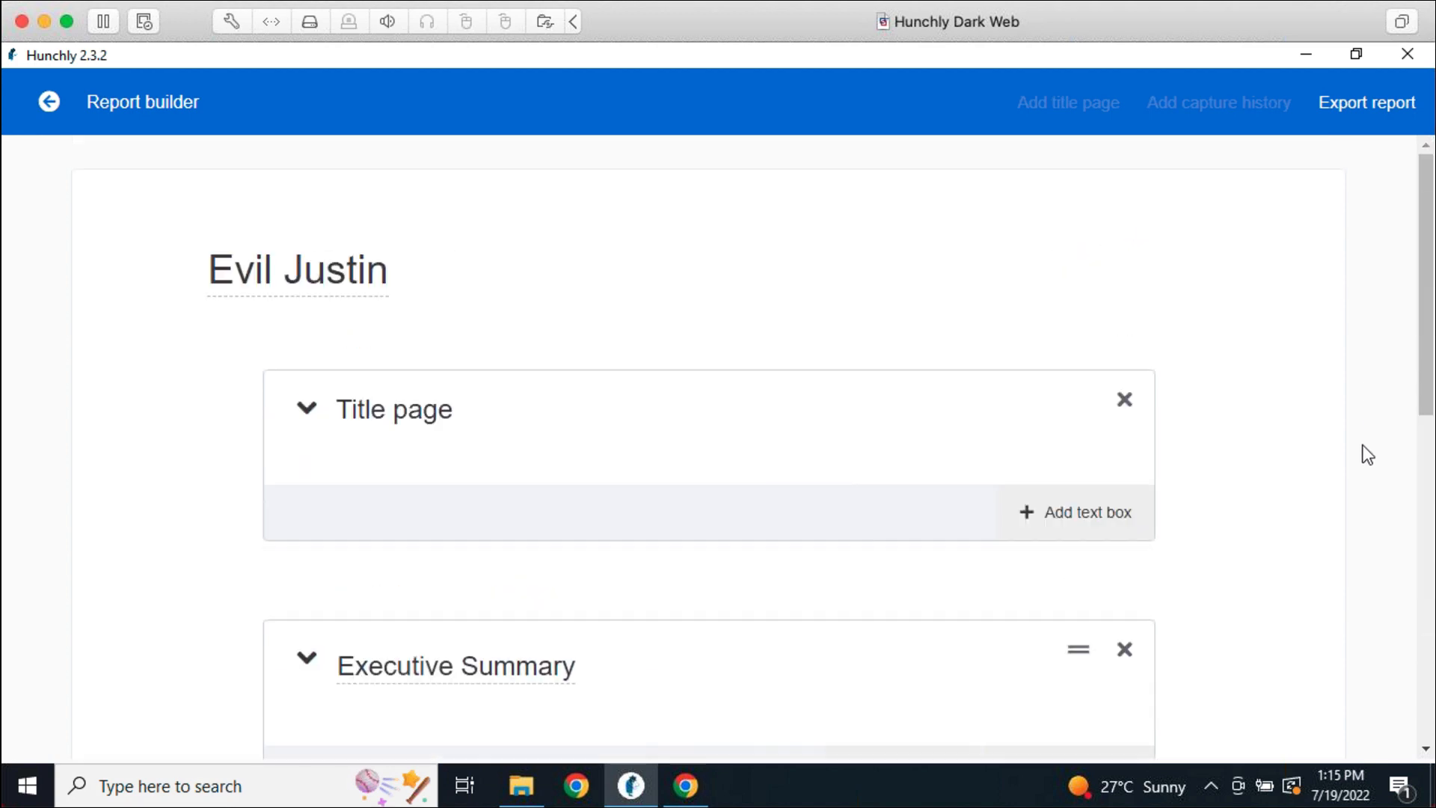
{"action": "left_click", "coordinate": [49, 105]}
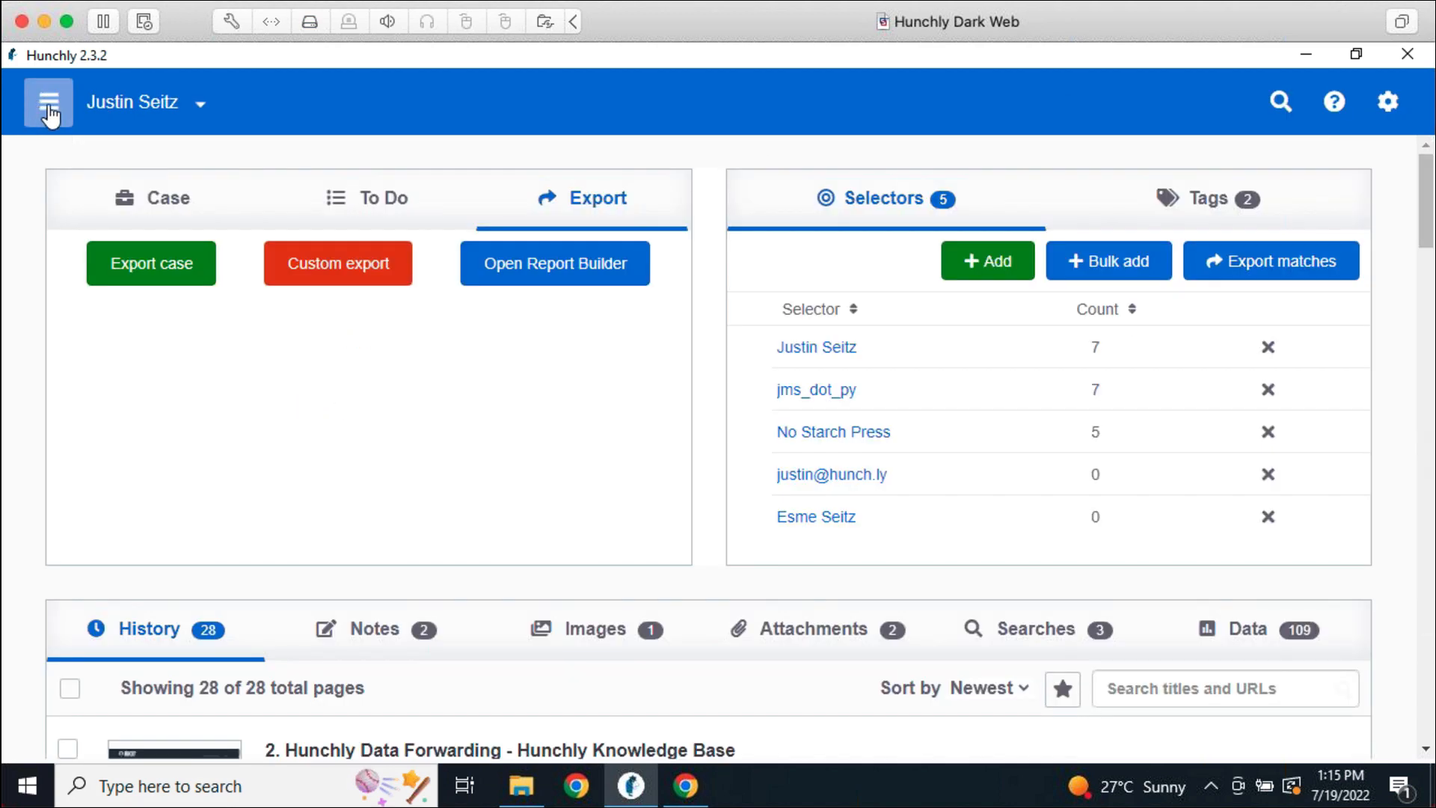
Add a to-do item to check the subject's Facebook to the case's To Do list
{"action": "left_click", "coordinate": [346, 203]}
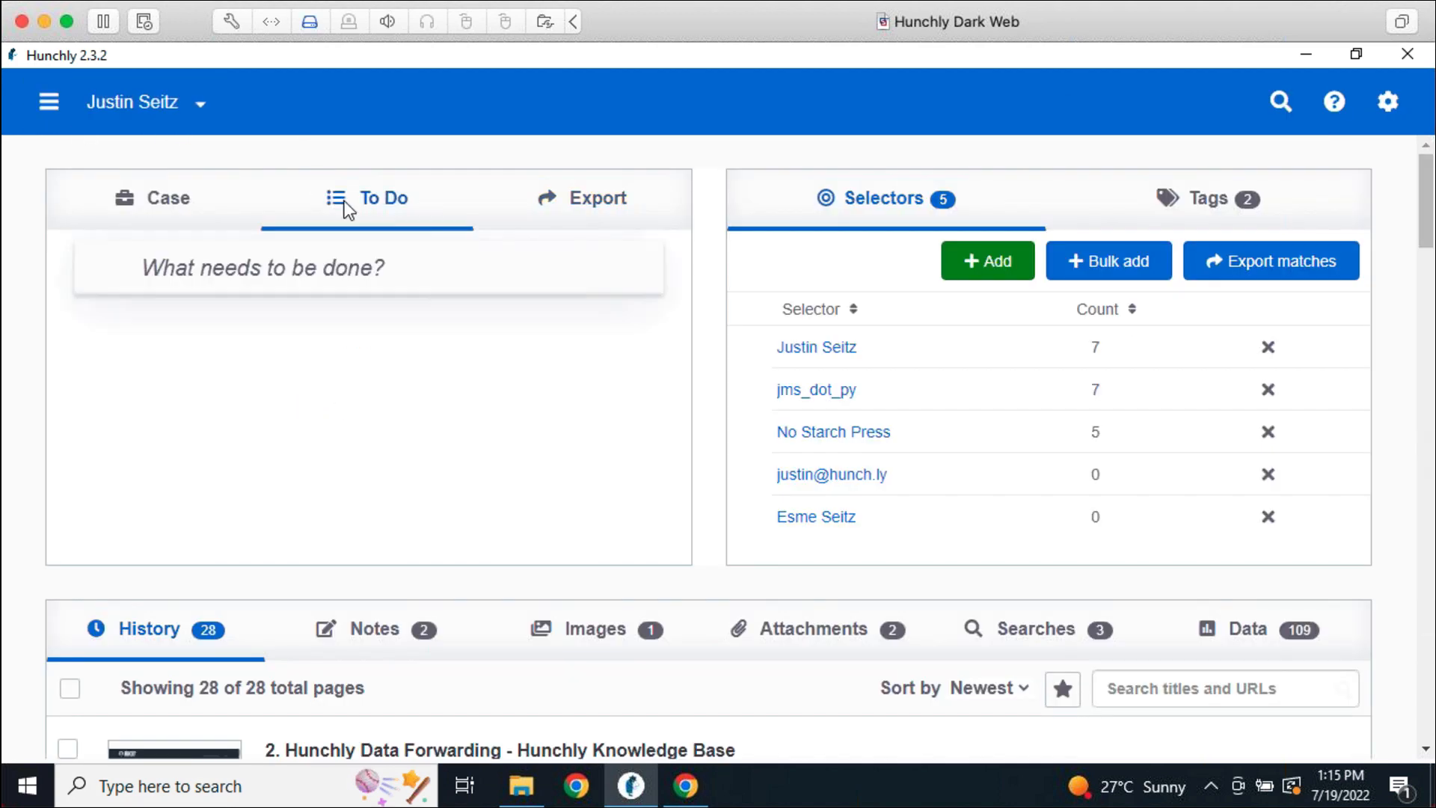
{"action": "left_click", "coordinate": [341, 261]}
{"action": "type", "text": "Chec"}
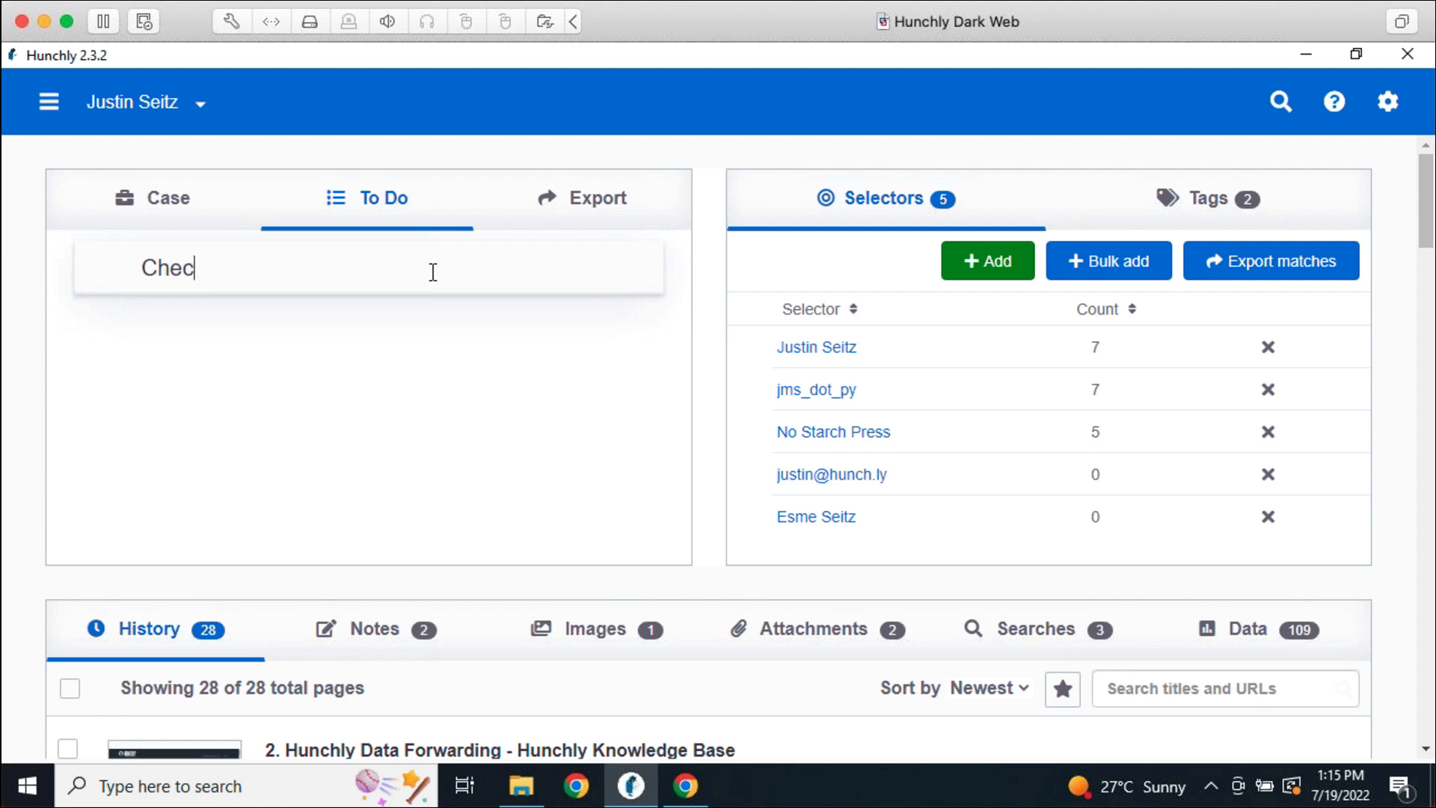
{"action": "type", "text": "k justin's fac"}
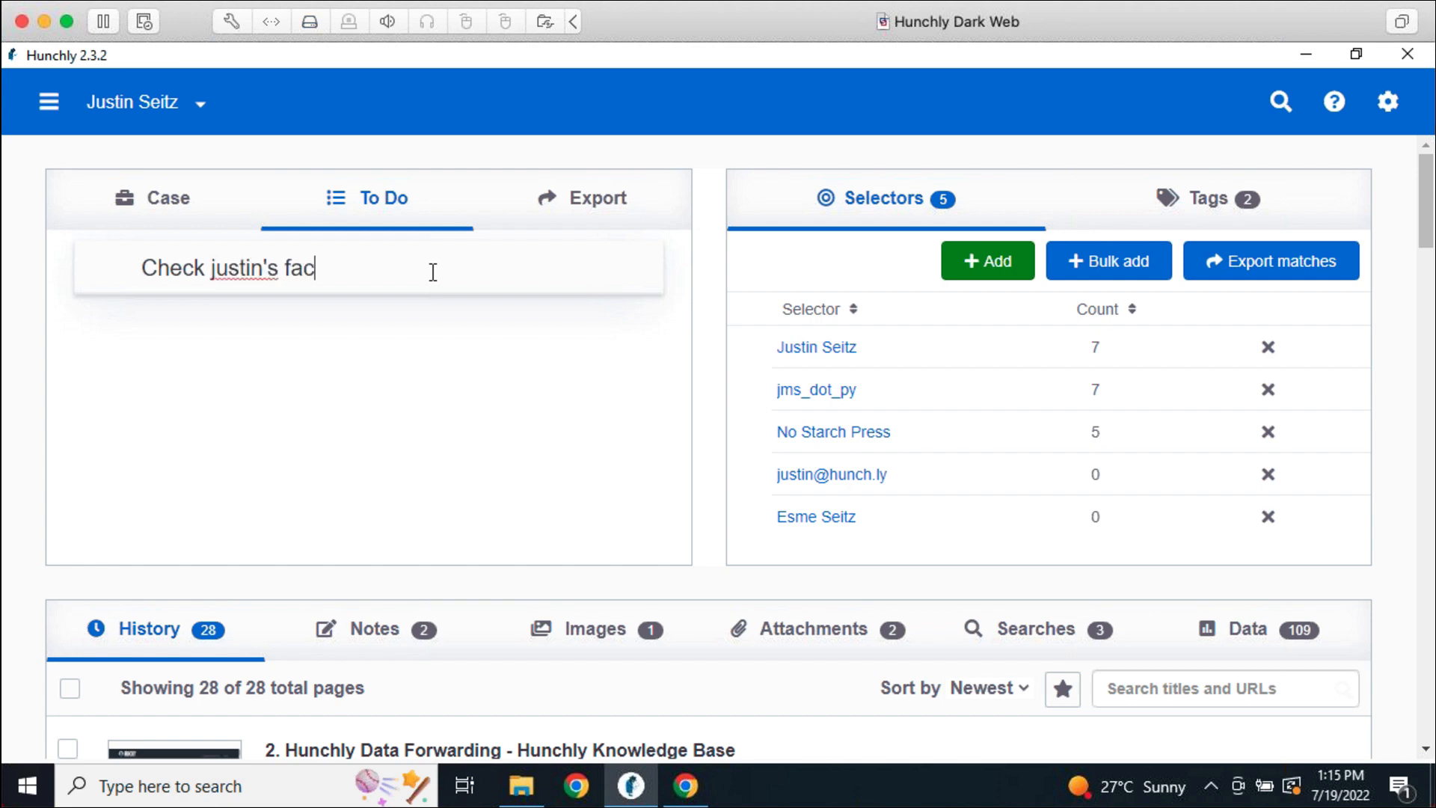
{"action": "type", "text": "ebook"}
{"action": "key", "text": "Return"}
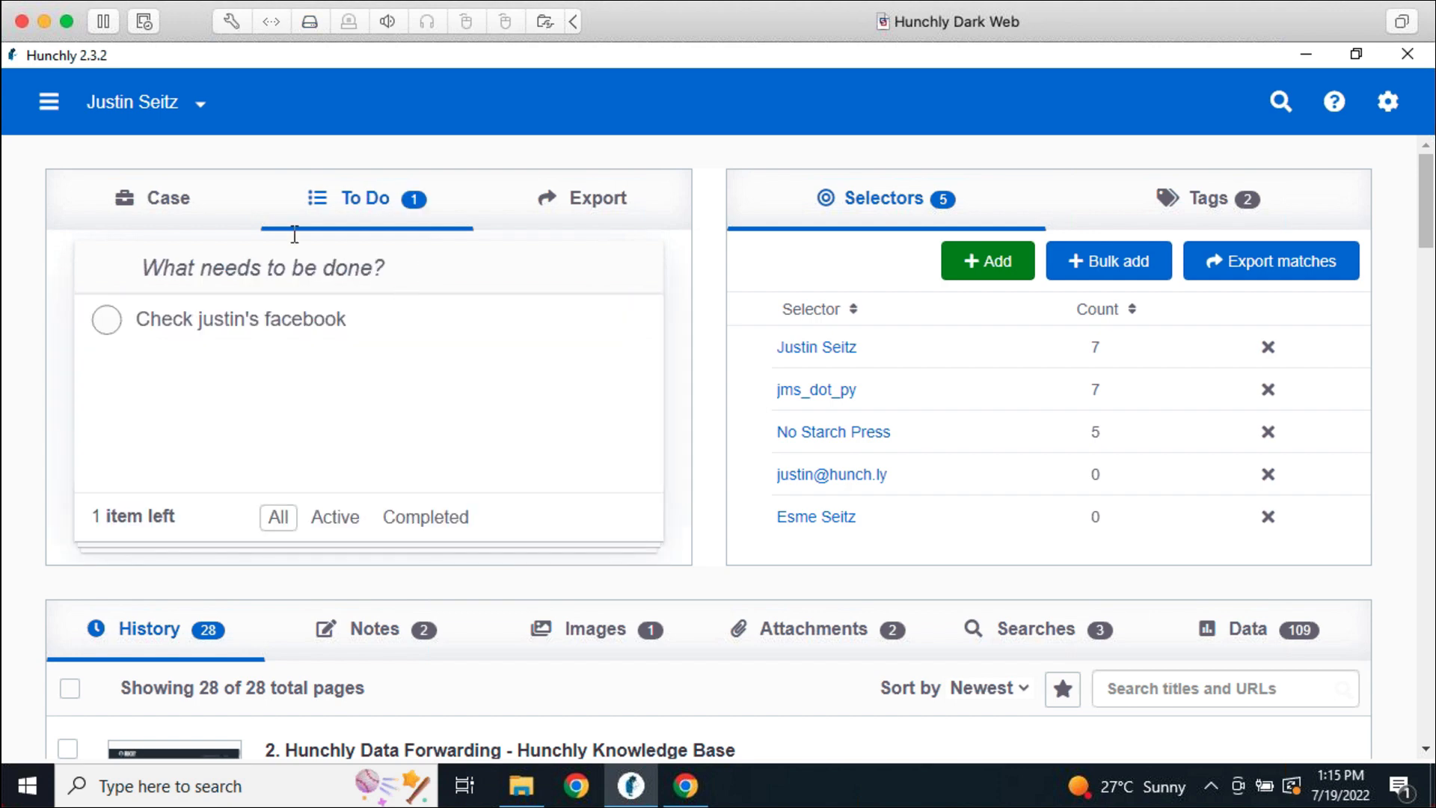
{"action": "left_click", "coordinate": [196, 214]}
{"action": "left_click", "coordinate": [379, 199]}
{"action": "left_click", "coordinate": [1375, 88]}
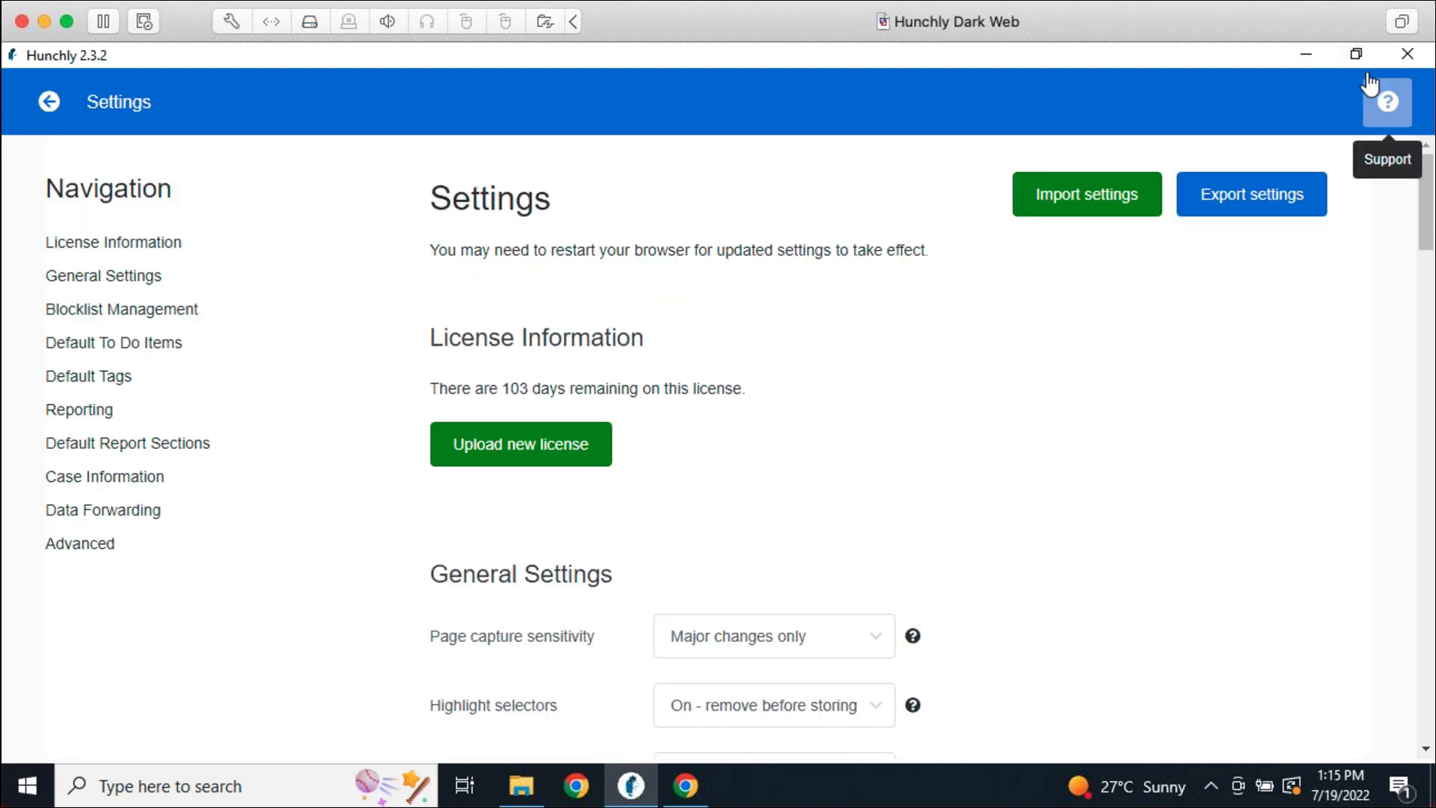
Add Check OpenCorporates and Check Facebook as default to-do items
{"action": "left_click", "coordinate": [153, 325]}
{"action": "left_click", "coordinate": [664, 470]}
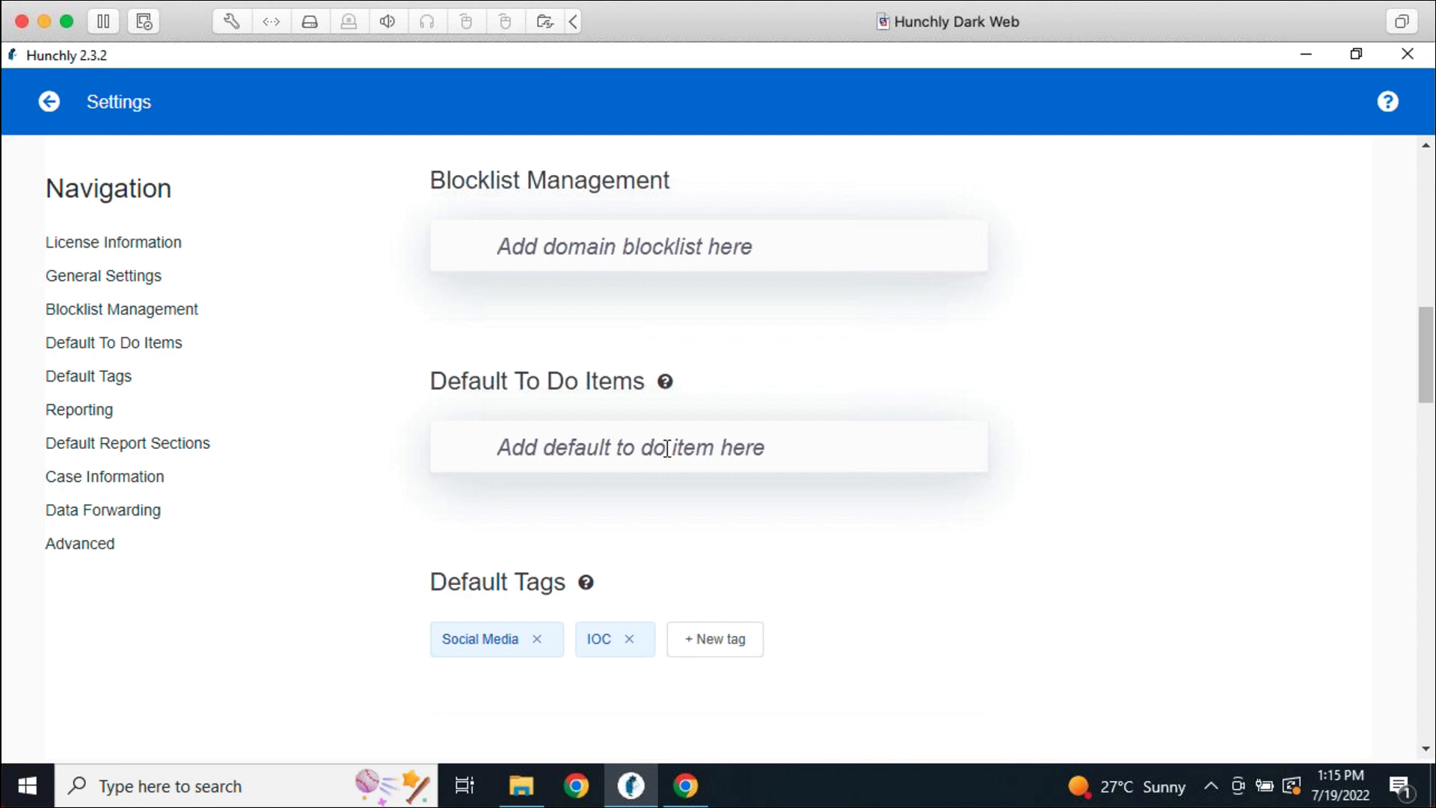
{"action": "type", "text": "Ch"}
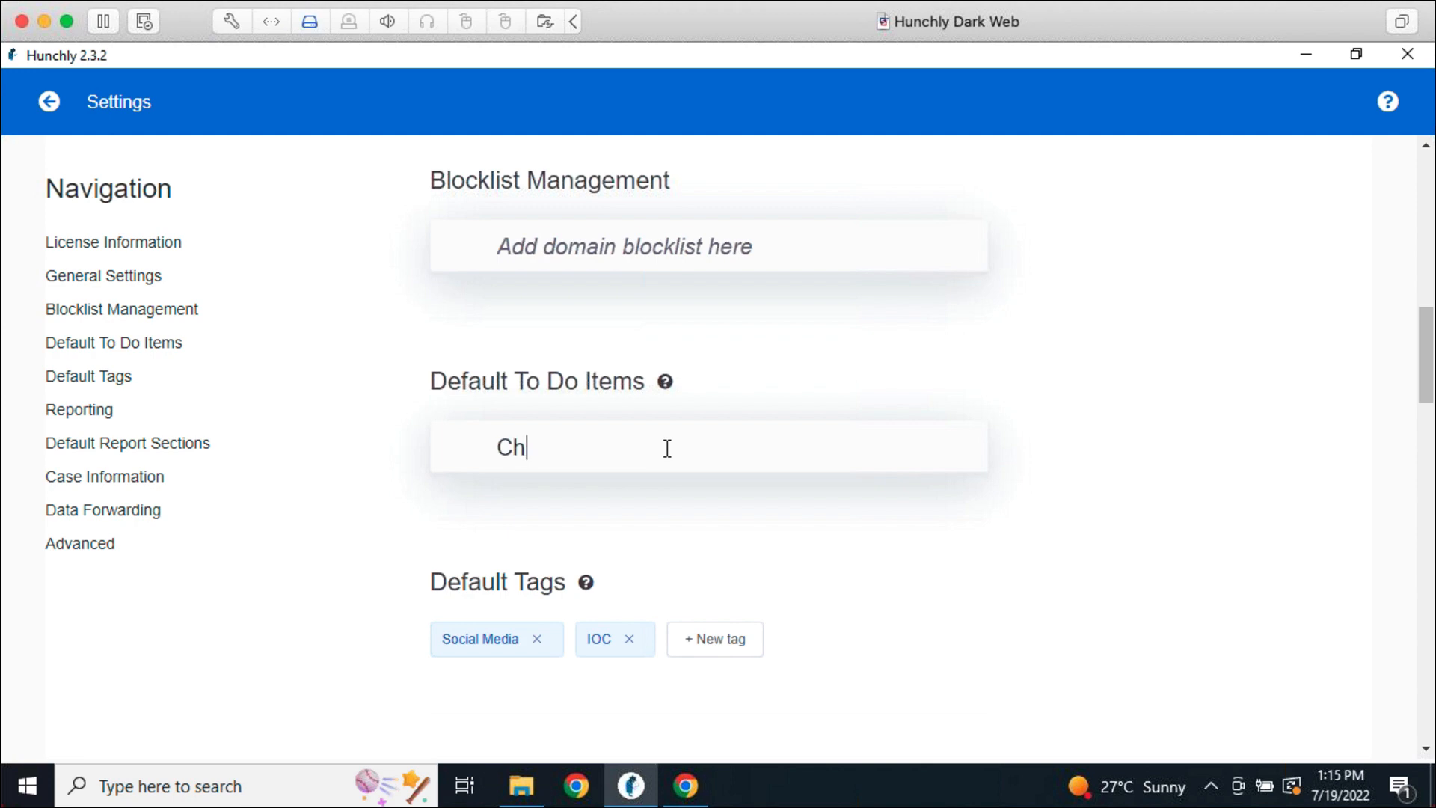
{"action": "type", "text": "eck OpenCorporates"}
{"action": "key", "text": "Return"}
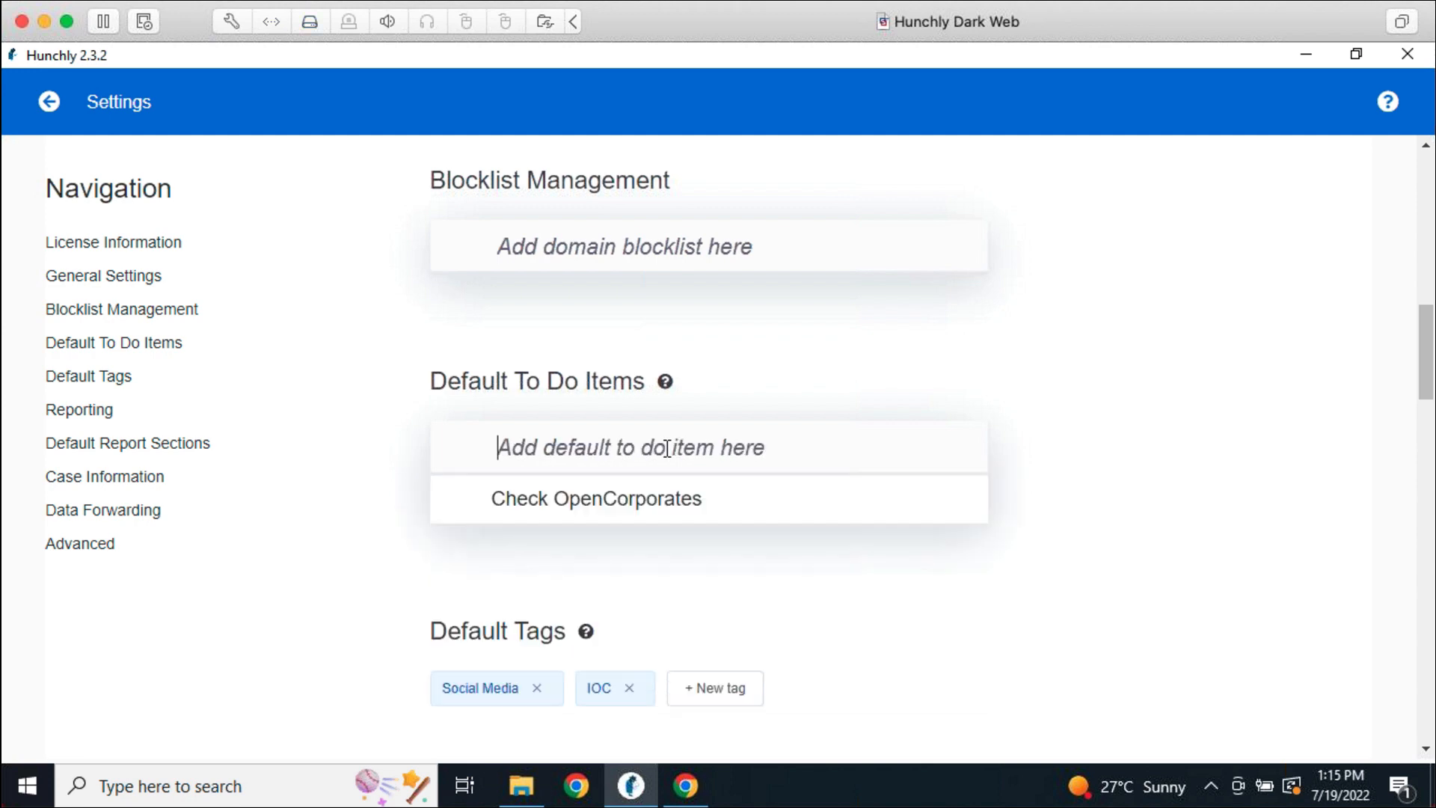
{"action": "type", "text": "Check"}
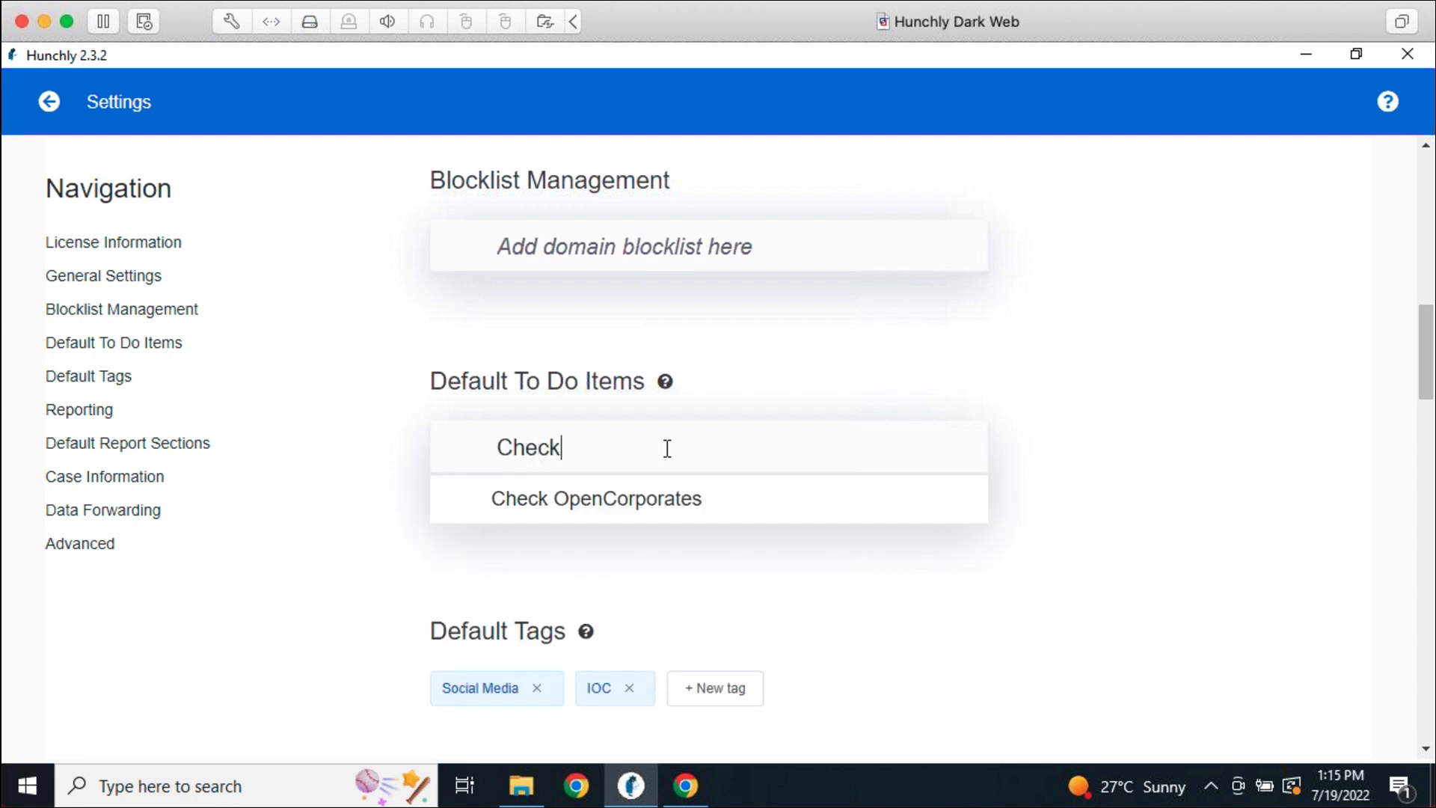
{"action": "type", "text": " Facebook"}
{"action": "key", "text": "Return"}
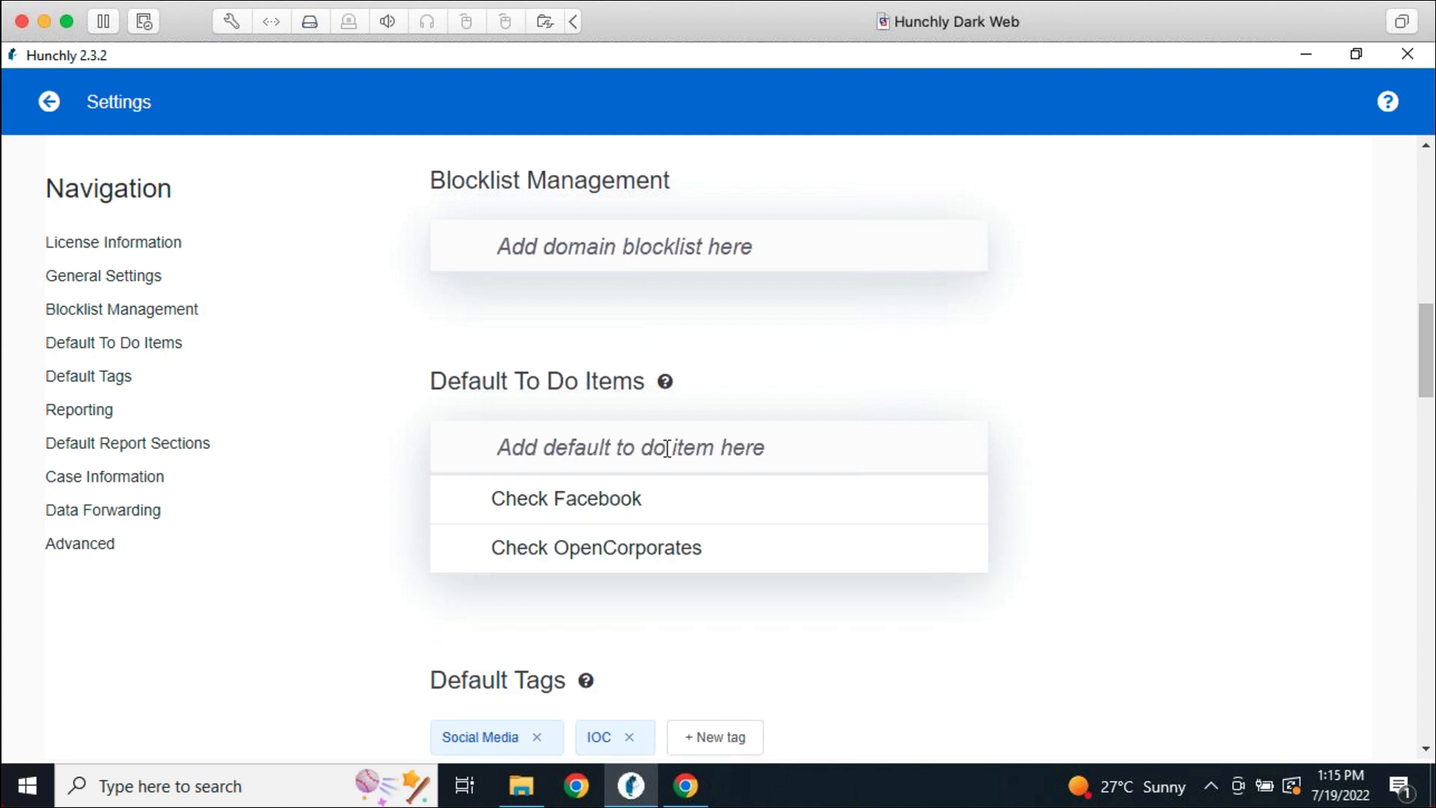
Add Run Spiderfoot. as a third default to-do and return to the dashboard
{"action": "type", "text": "Run tool XYZ"}
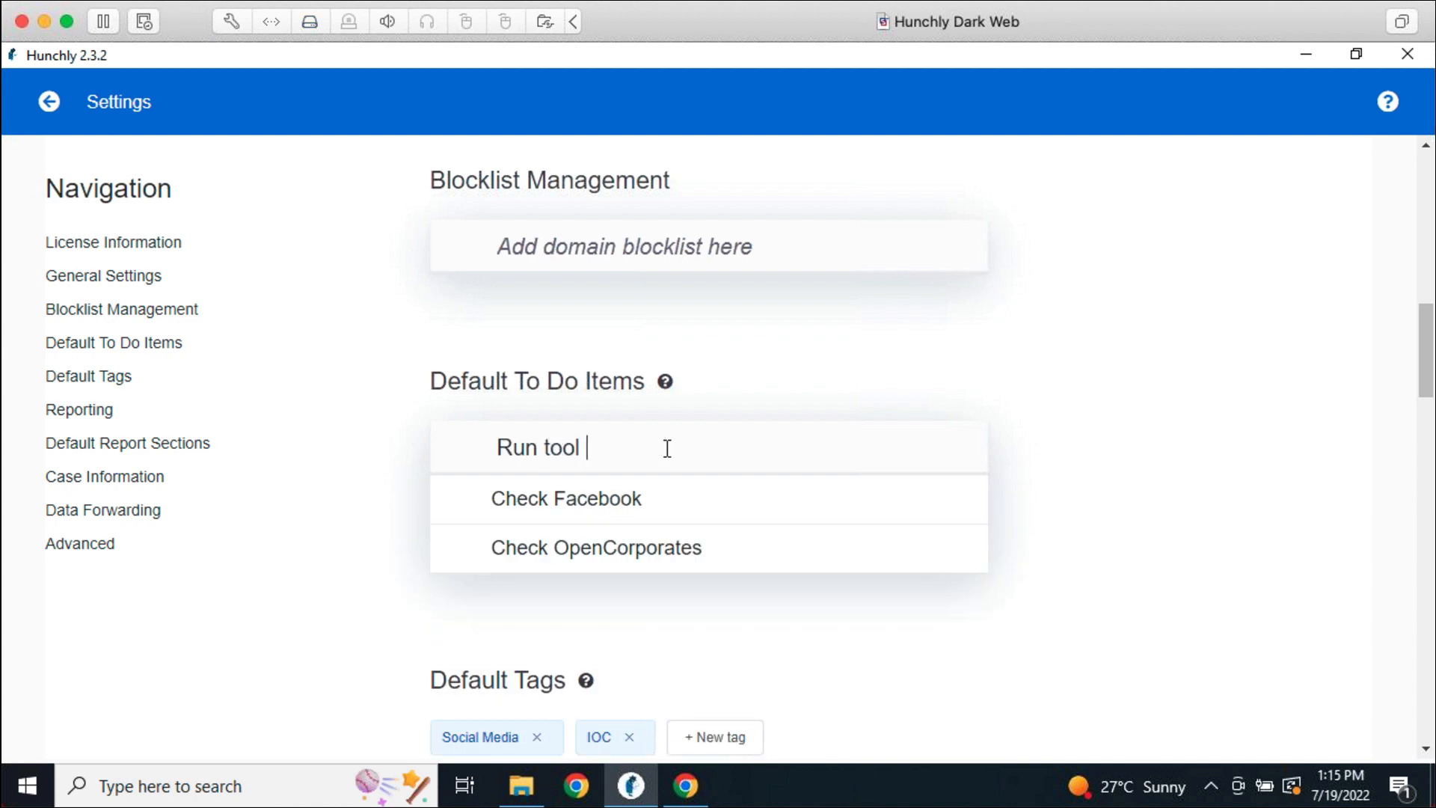
{"action": "key", "text": "BackSpace"}
{"action": "key", "text": "BackSpace"}
{"action": "key", "text": "BackSpace"}
{"action": "key", "text": "BackSpace"}
{"action": "key", "text": "BackSpace"}
{"action": "key", "text": "BackSpace"}
{"action": "key", "text": "BackSpace"}
{"action": "key", "text": "BackSpace"}
{"action": "type", "text": "Spiderfoot."}
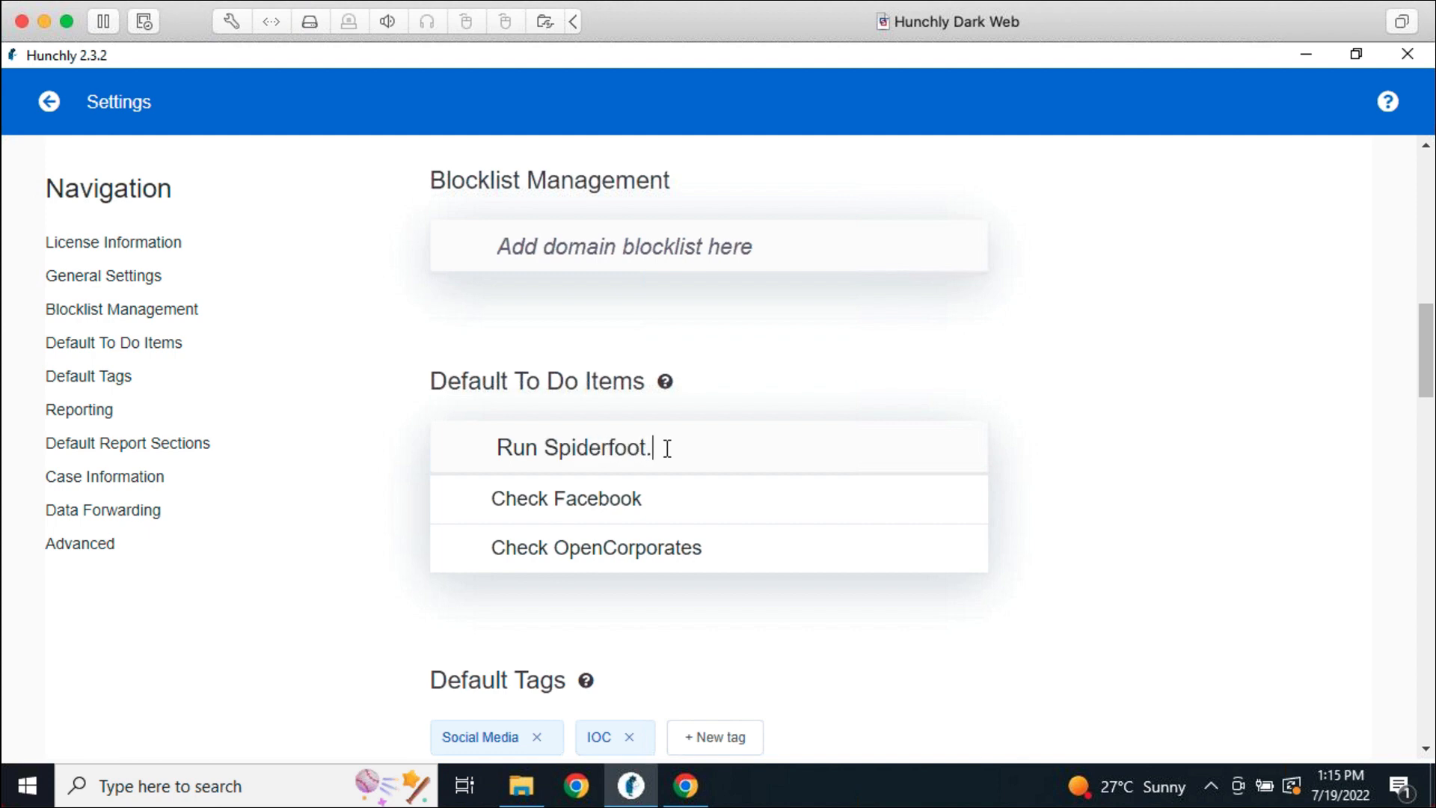
{"action": "key", "text": "Return"}
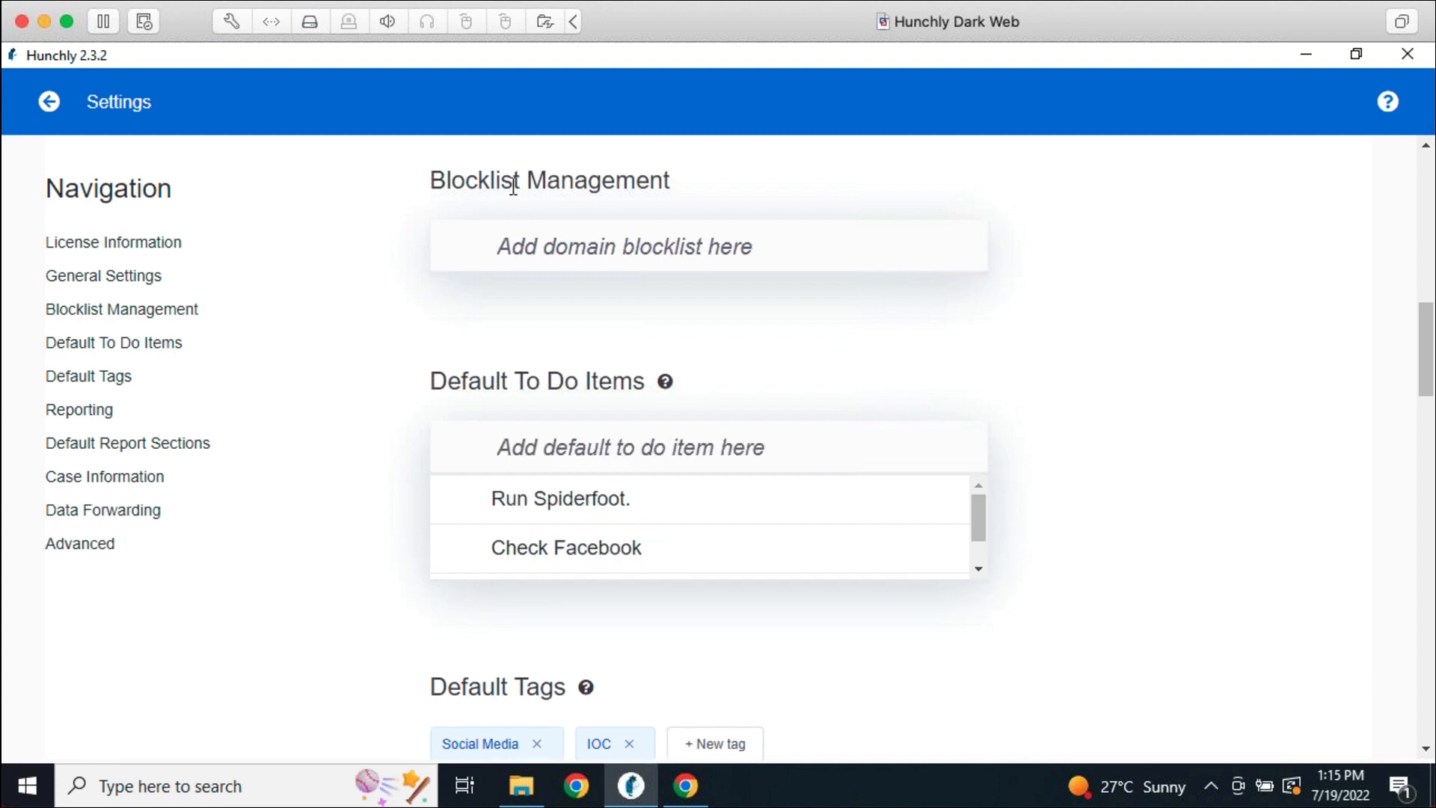
{"action": "left_click", "coordinate": [50, 105]}
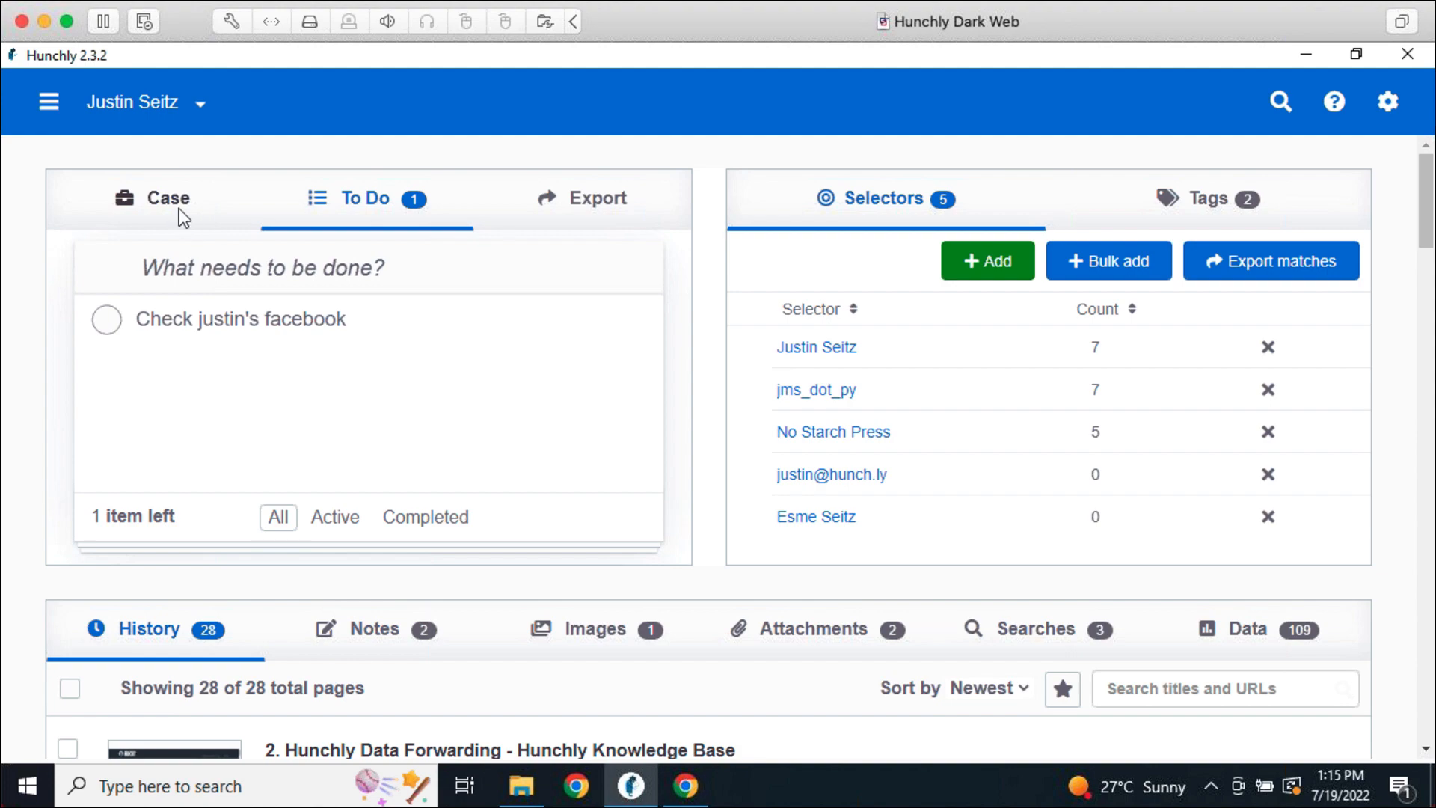
Create a new case named 'Evil Phil' and check its default to-dos and tags
{"action": "left_click", "coordinate": [178, 208]}
{"action": "left_click", "coordinate": [48, 101]}
{"action": "left_click", "coordinate": [79, 173]}
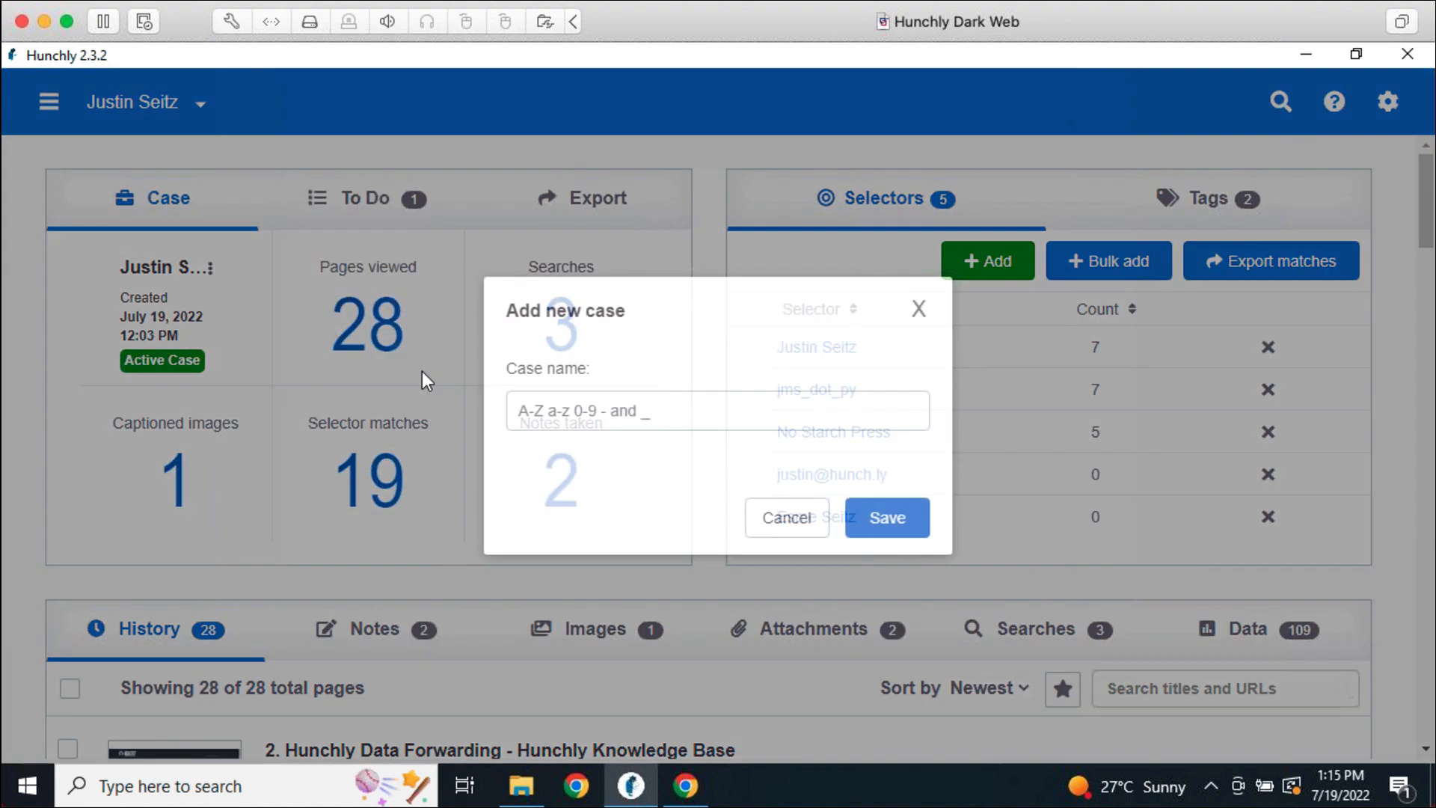
{"action": "left_click", "coordinate": [579, 411]}
{"action": "type", "text": "Evil "}
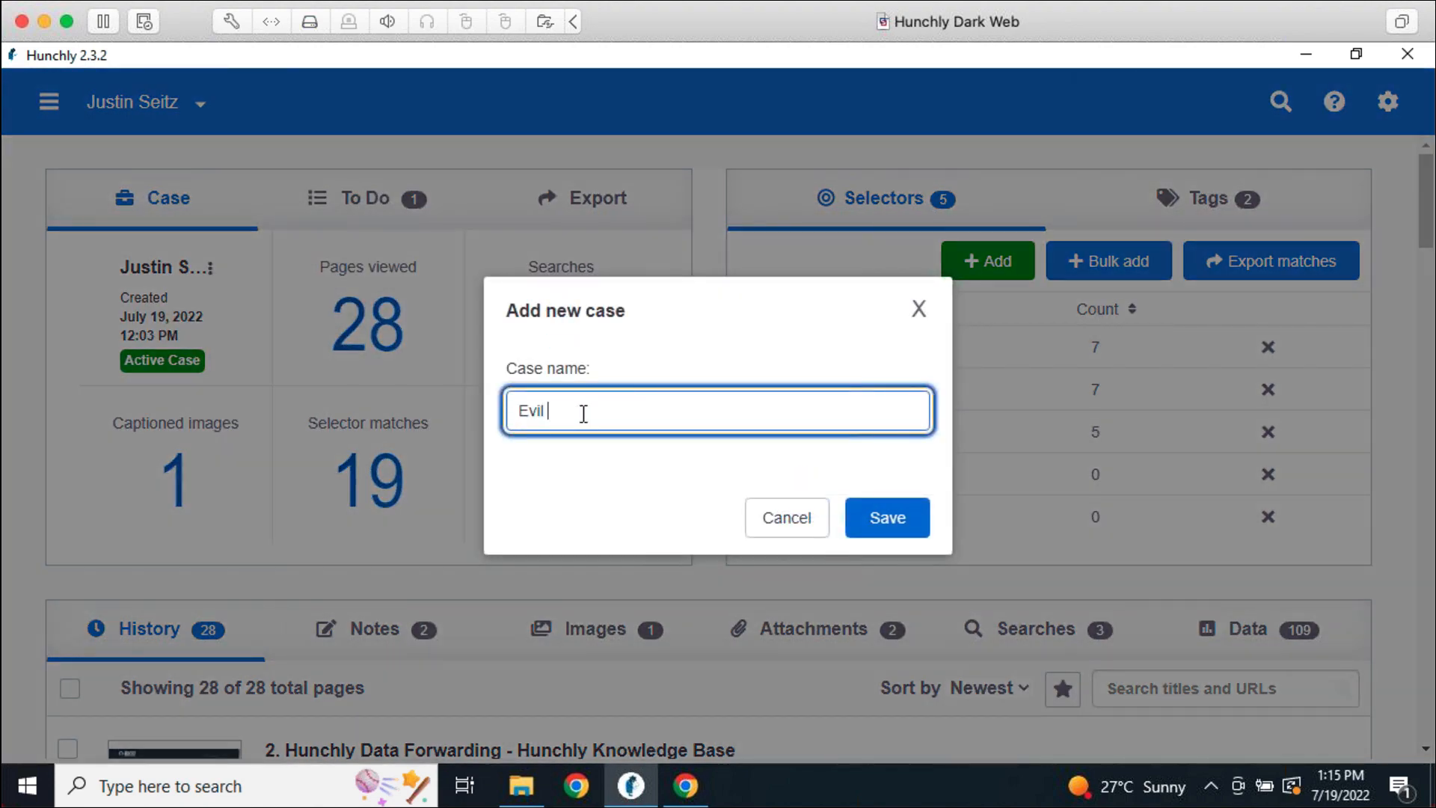
{"action": "type", "text": "Phil"}
{"action": "key", "text": "Return"}
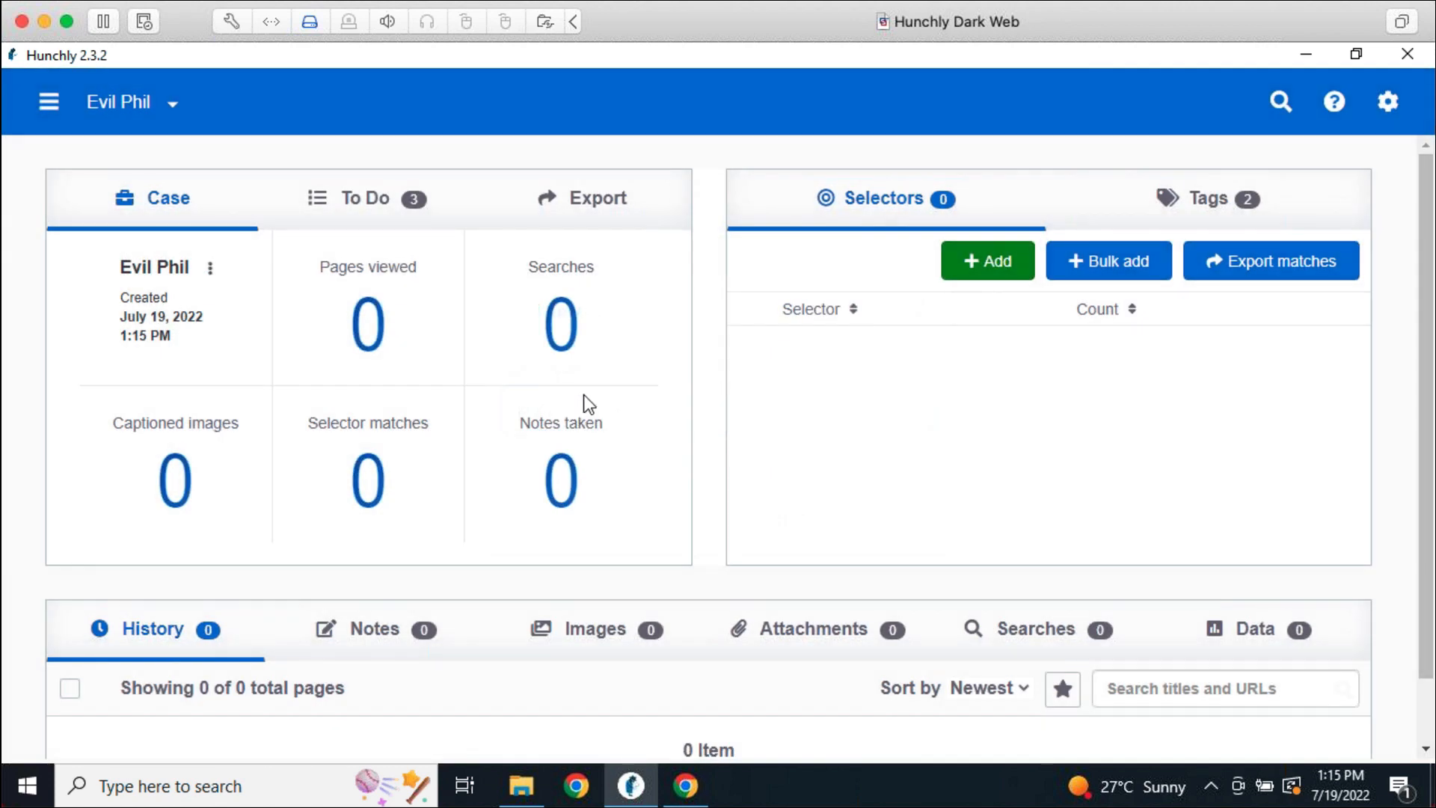
{"action": "left_click", "coordinate": [378, 213]}
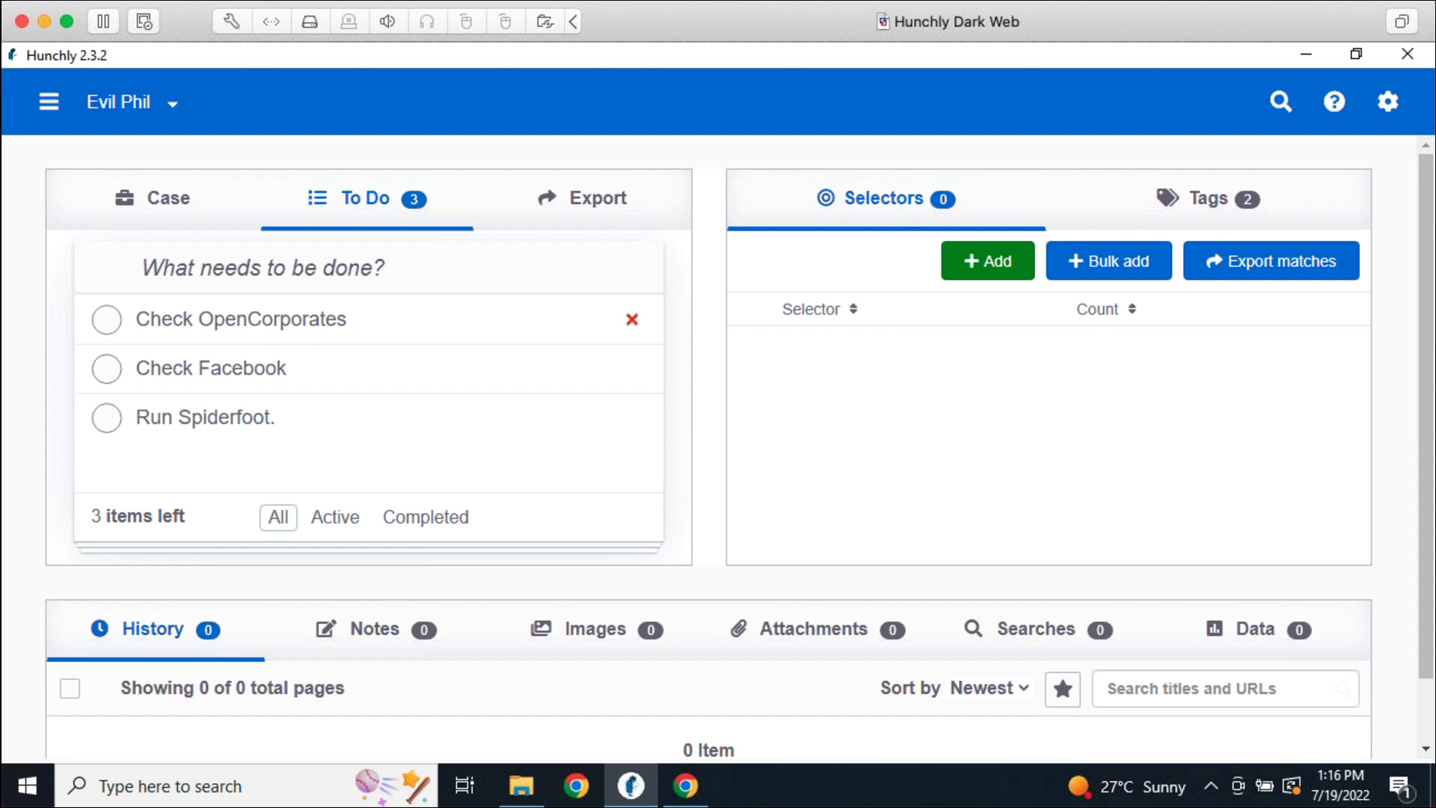
{"action": "left_click", "coordinate": [1205, 201]}
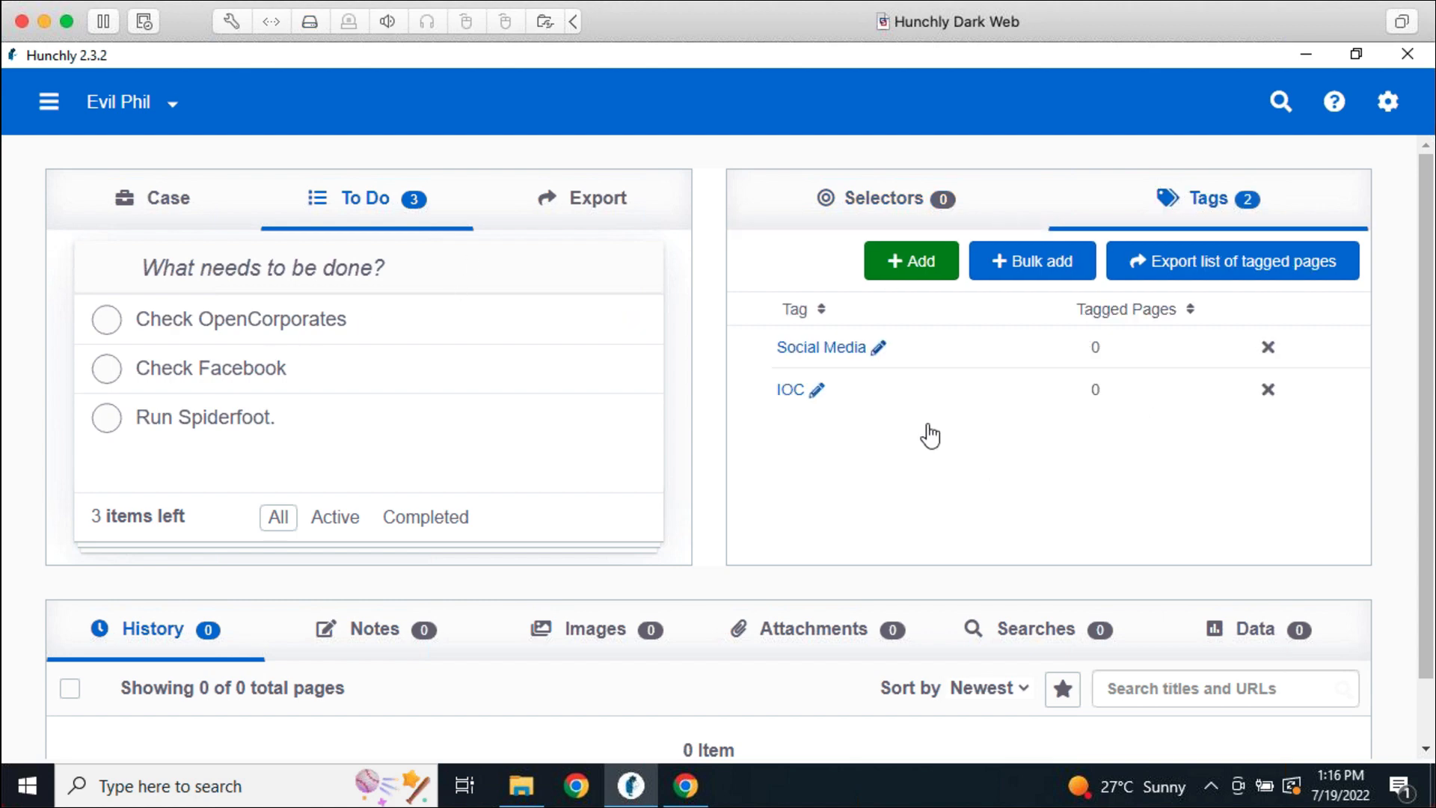
Preview the new case's Report Builder with its Executive Summary and Evidence sections, then go back
{"action": "left_click", "coordinate": [618, 218]}
{"action": "left_click", "coordinate": [616, 285]}
{"action": "scroll", "coordinate": [1206, 545], "scroll_direction": "down", "scroll_amount": 10}
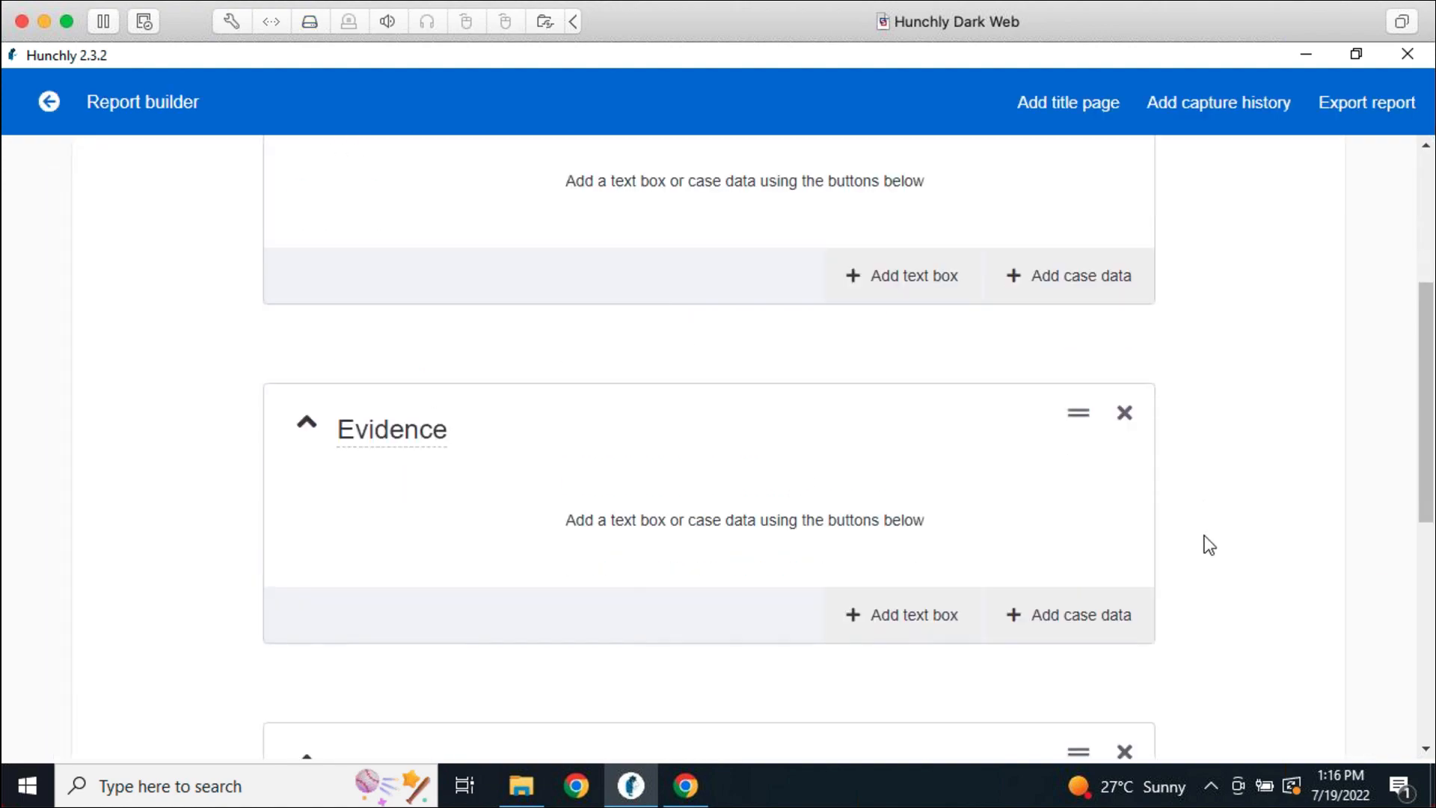
{"action": "scroll", "coordinate": [711, 366], "scroll_direction": "up", "scroll_amount": 5}
{"action": "scroll", "coordinate": [721, 366], "scroll_direction": "up", "scroll_amount": 5}
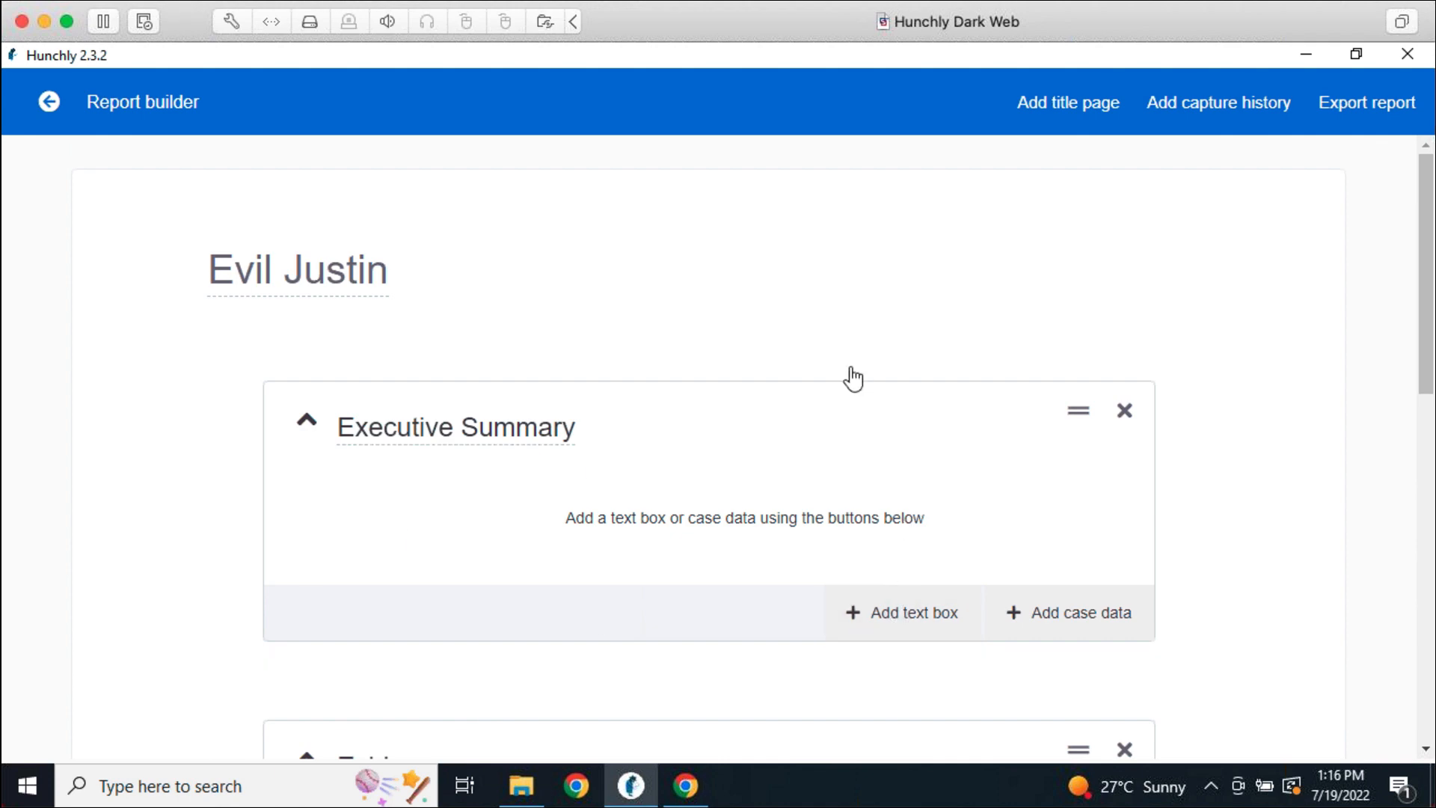
{"action": "left_click", "coordinate": [52, 105]}
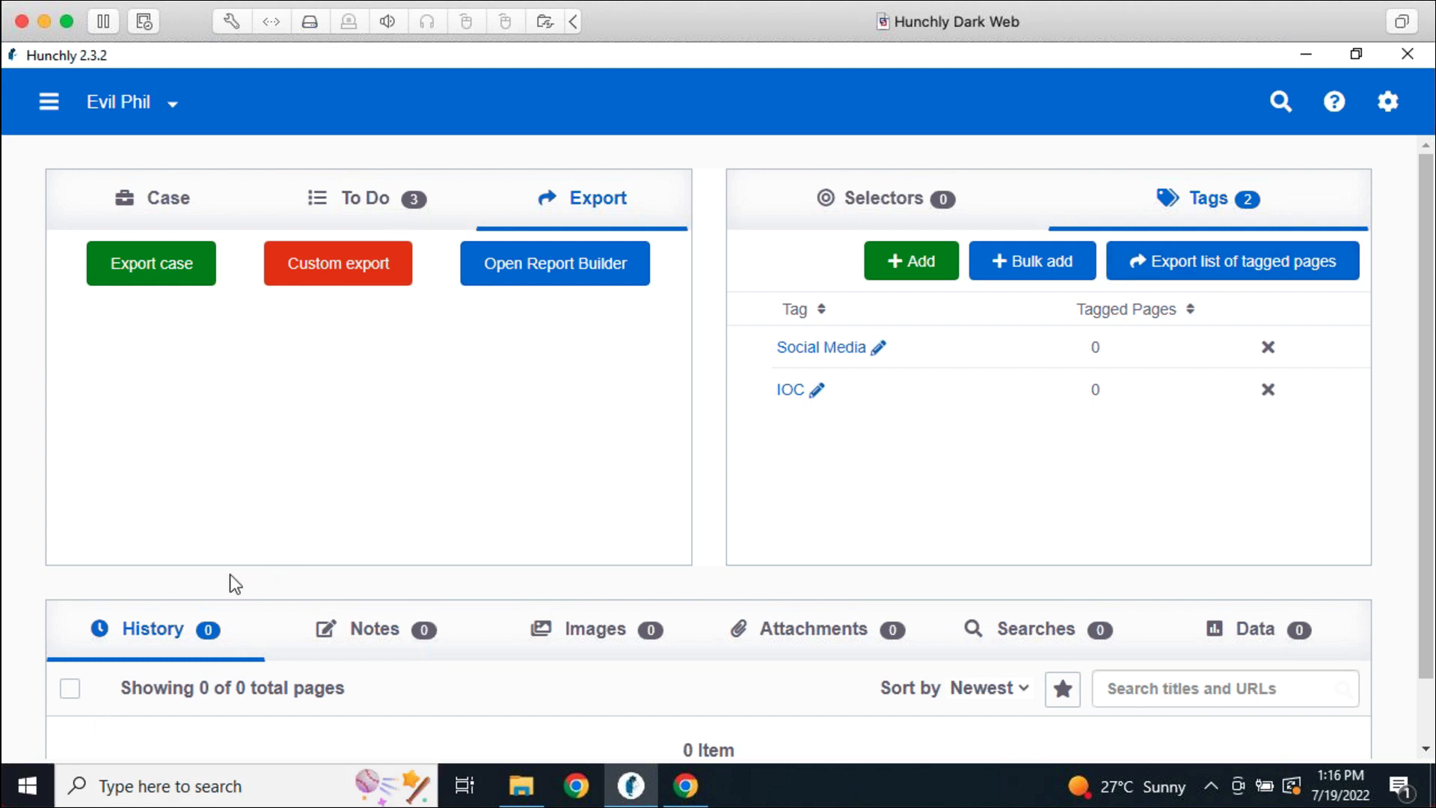
Look over the Export and Data tabs, then pick the original case from the case dropdown
{"action": "left_click", "coordinate": [372, 220]}
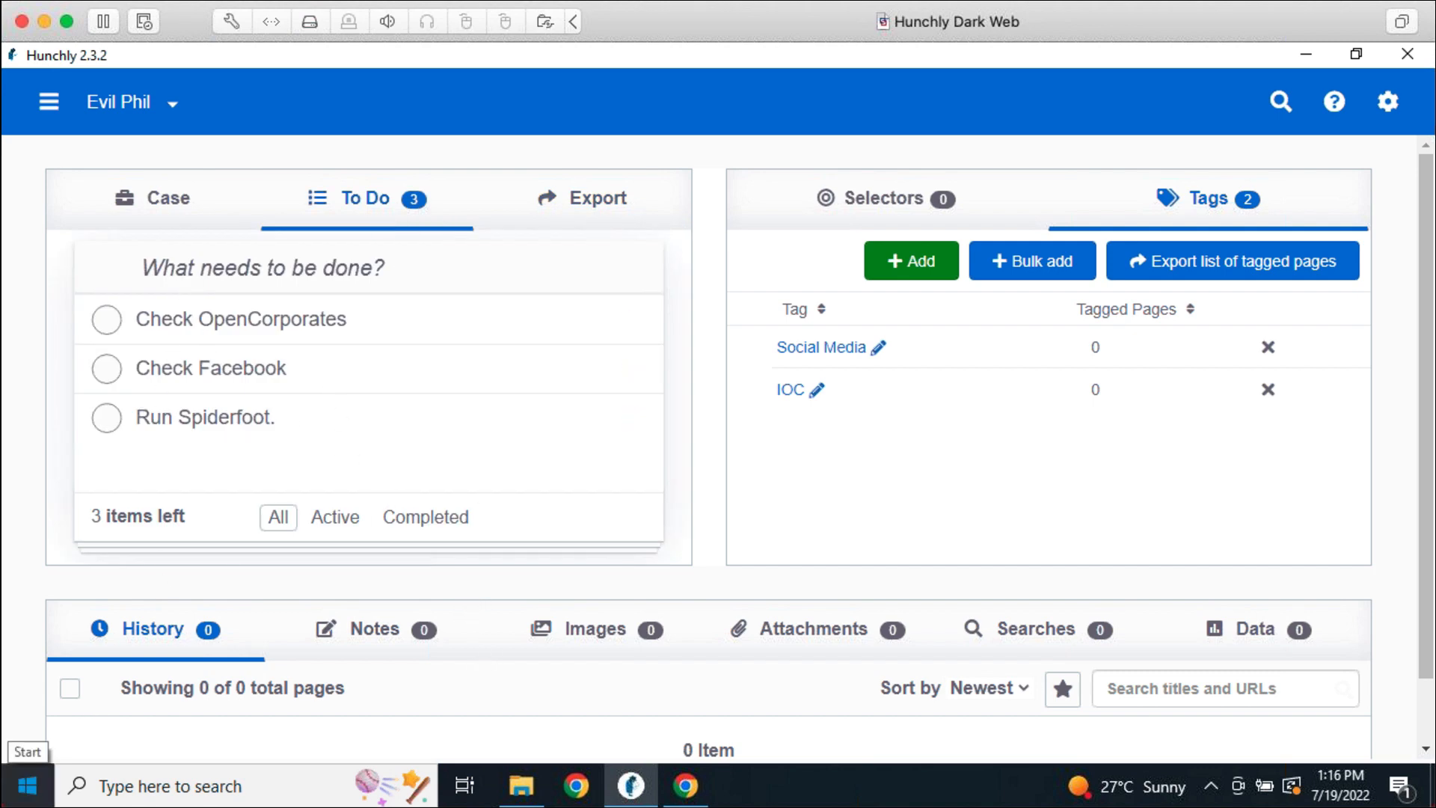
{"action": "key", "text": "super+Tab"}
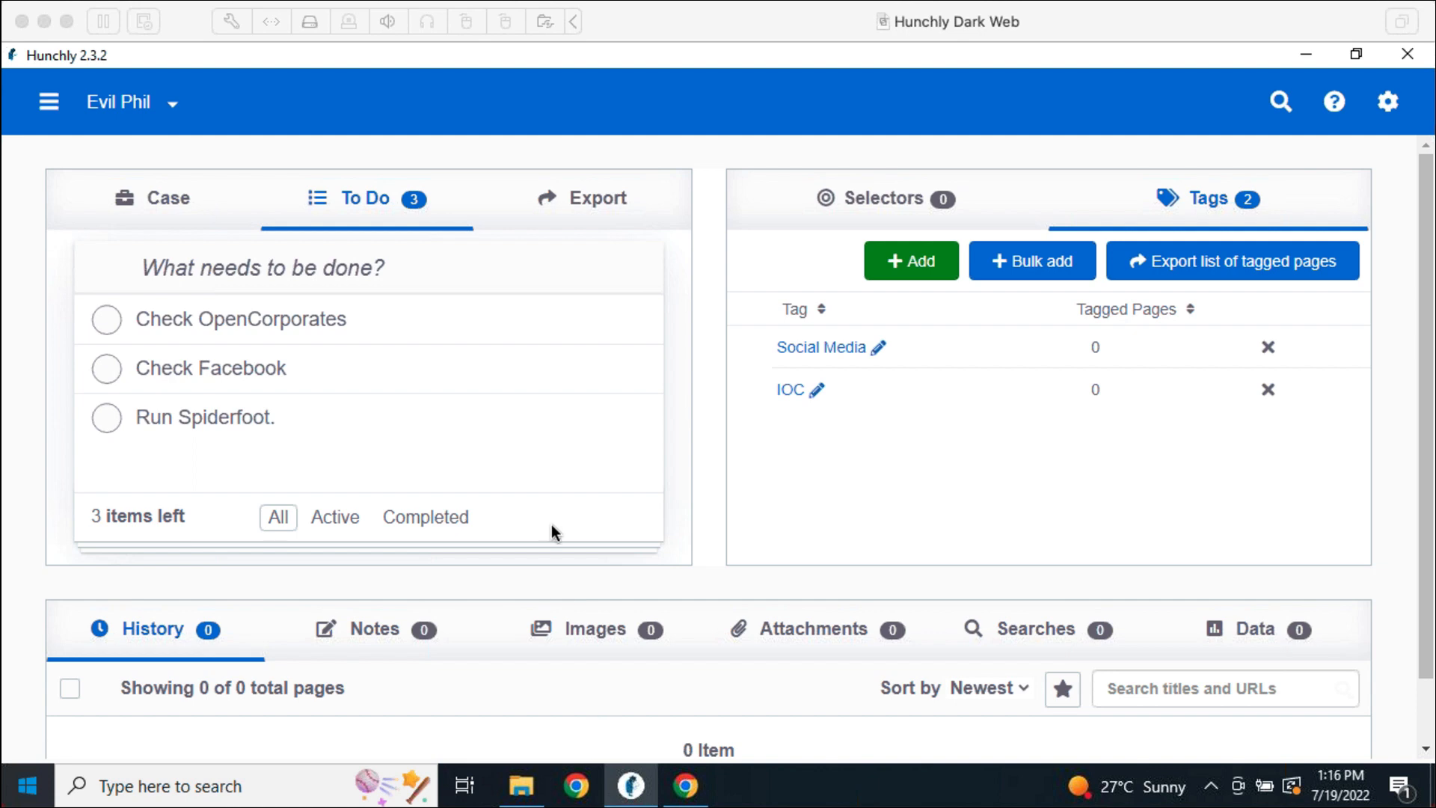
{"action": "left_click", "coordinate": [602, 224]}
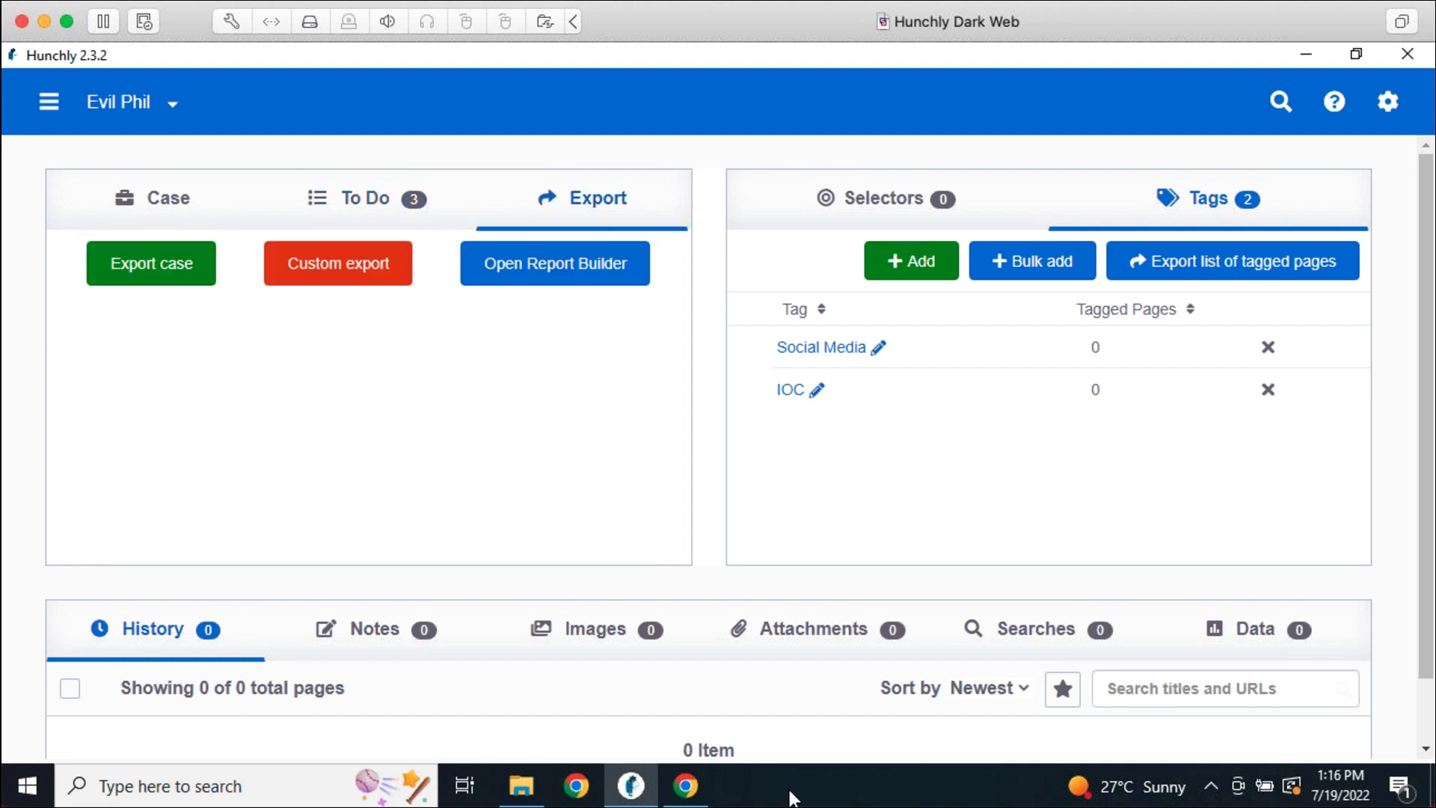
{"action": "left_click", "coordinate": [1227, 612]}
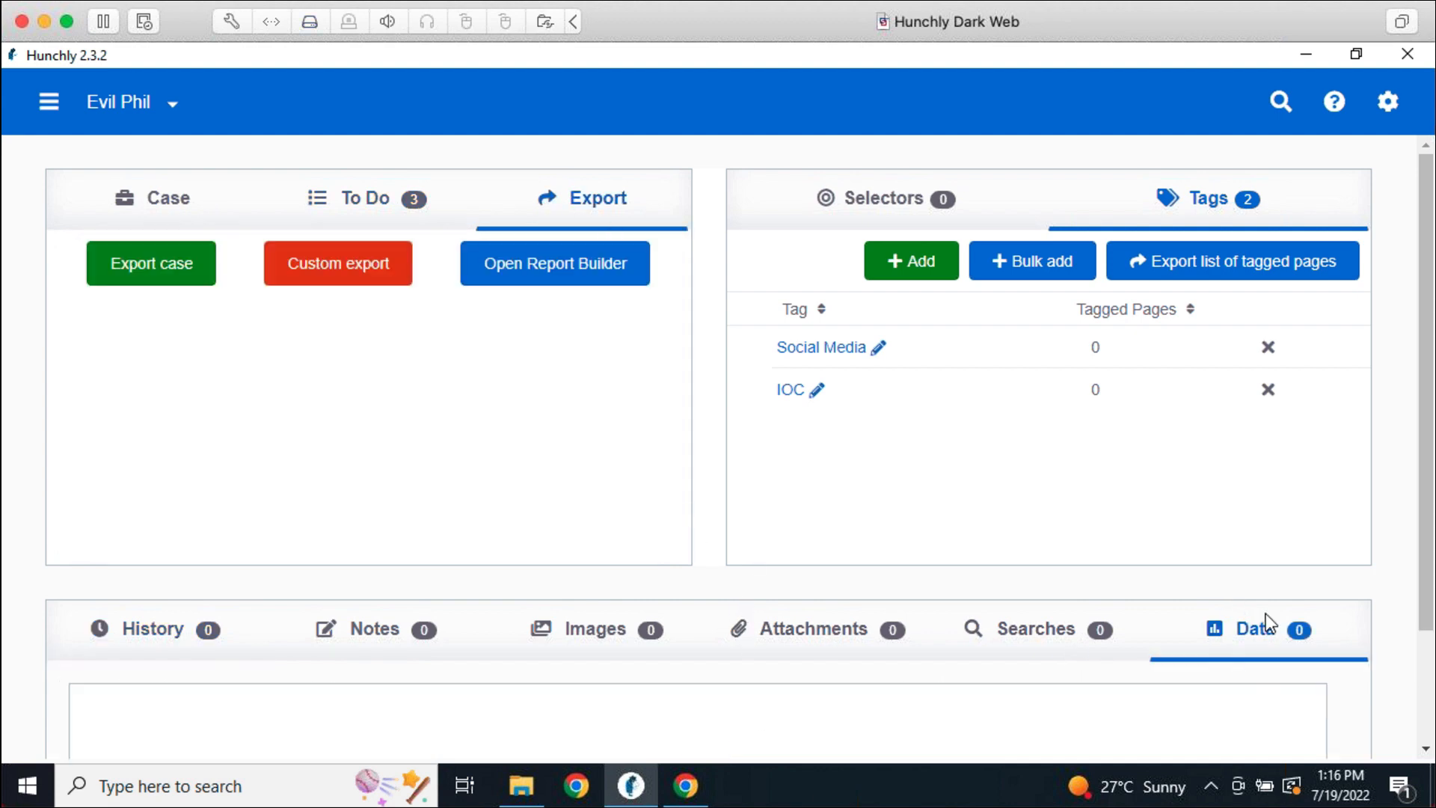
{"action": "left_click", "coordinate": [104, 109]}
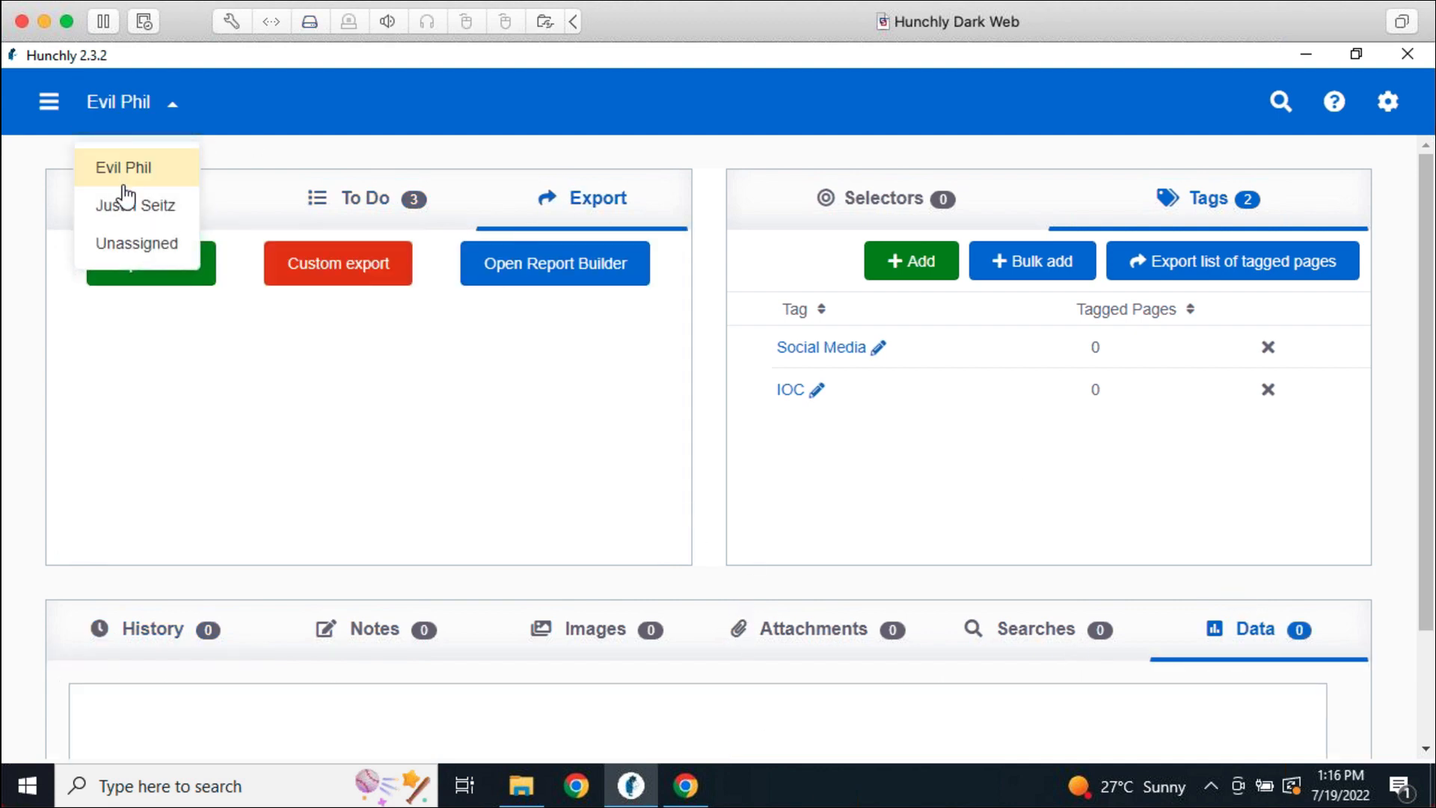
{"action": "left_click", "coordinate": [123, 207]}
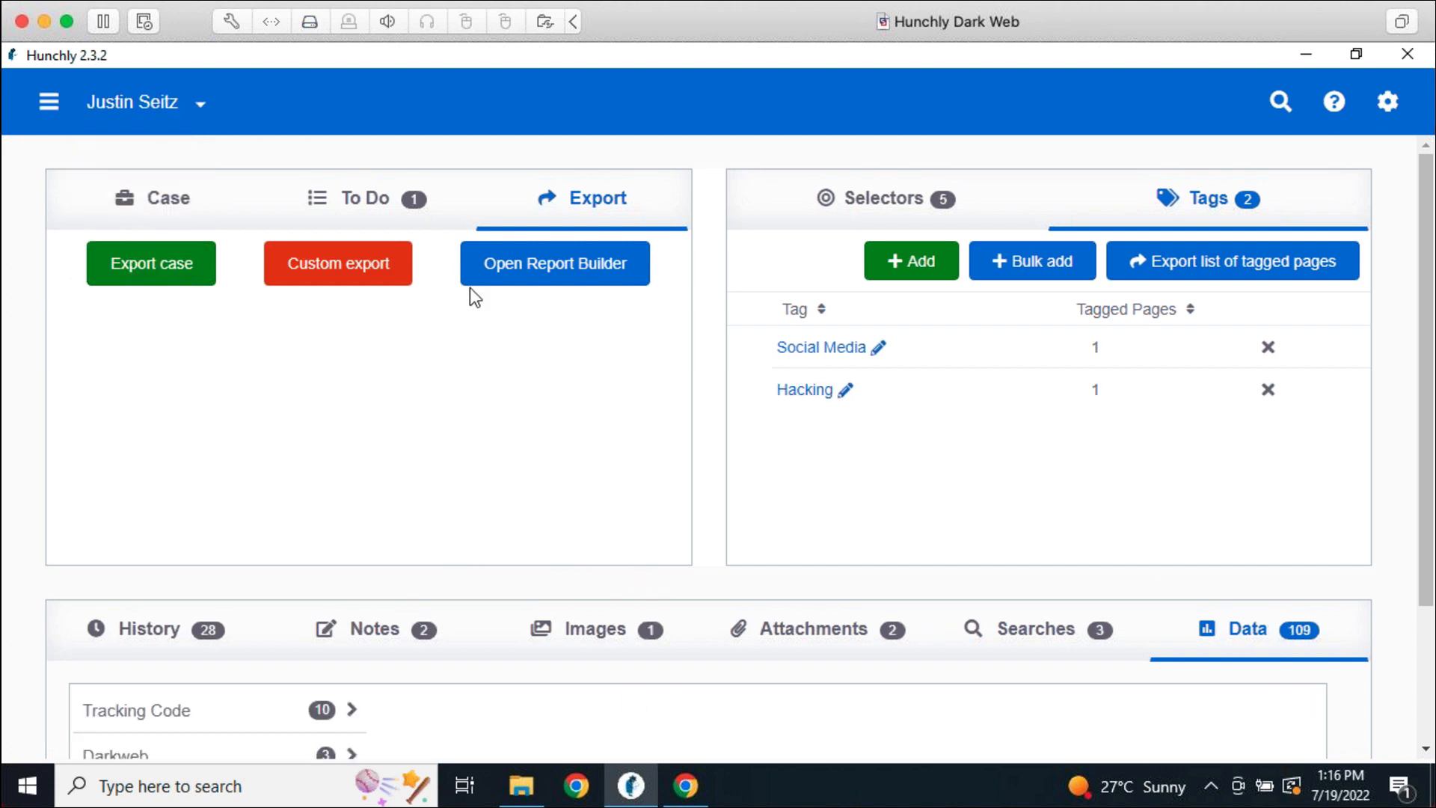
Start a custom export with 'All extracted data as CSV' selected
{"action": "left_click", "coordinate": [368, 262]}
{"action": "scroll", "coordinate": [679, 485], "scroll_direction": "down", "scroll_amount": 3}
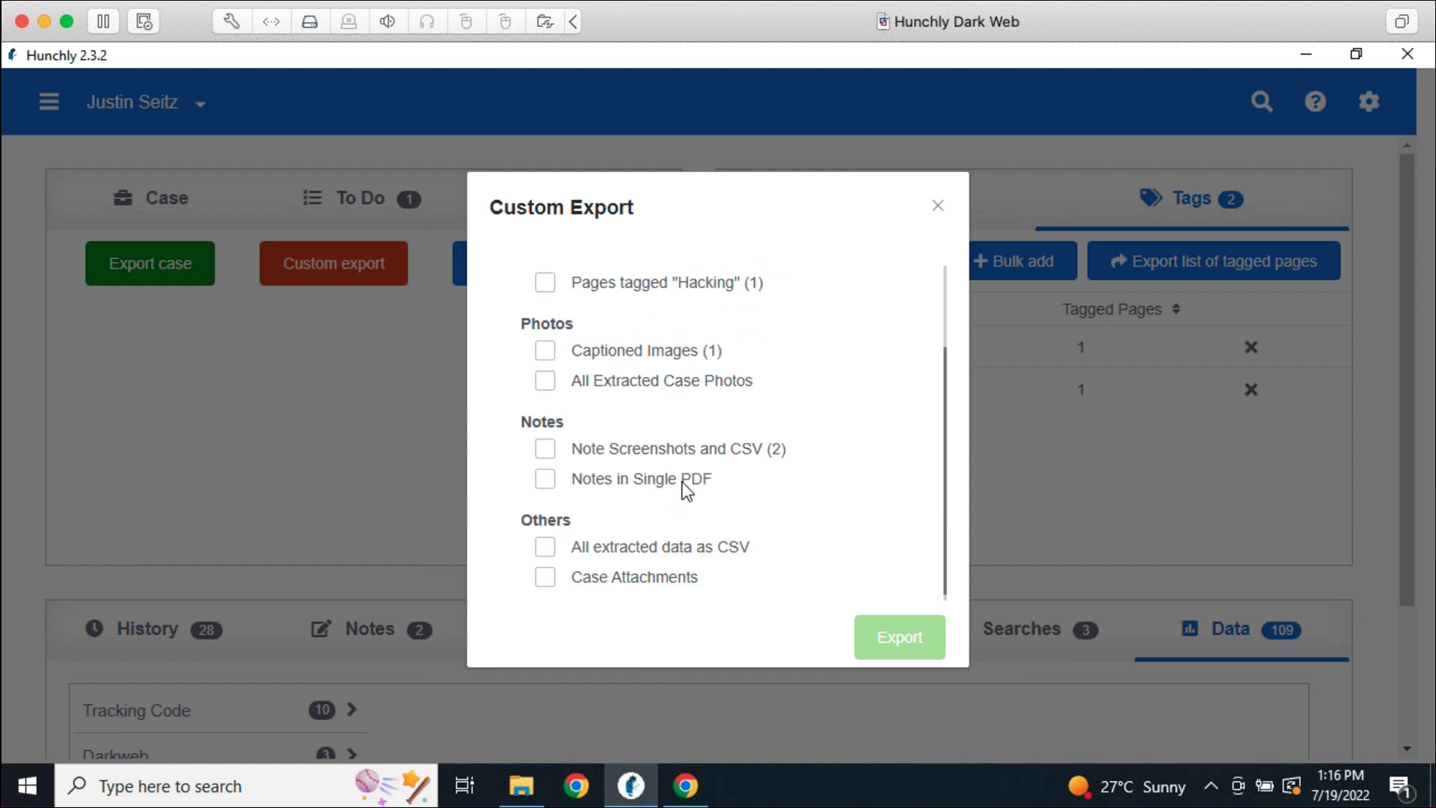
{"action": "left_click", "coordinate": [546, 540]}
{"action": "left_click", "coordinate": [930, 648]}
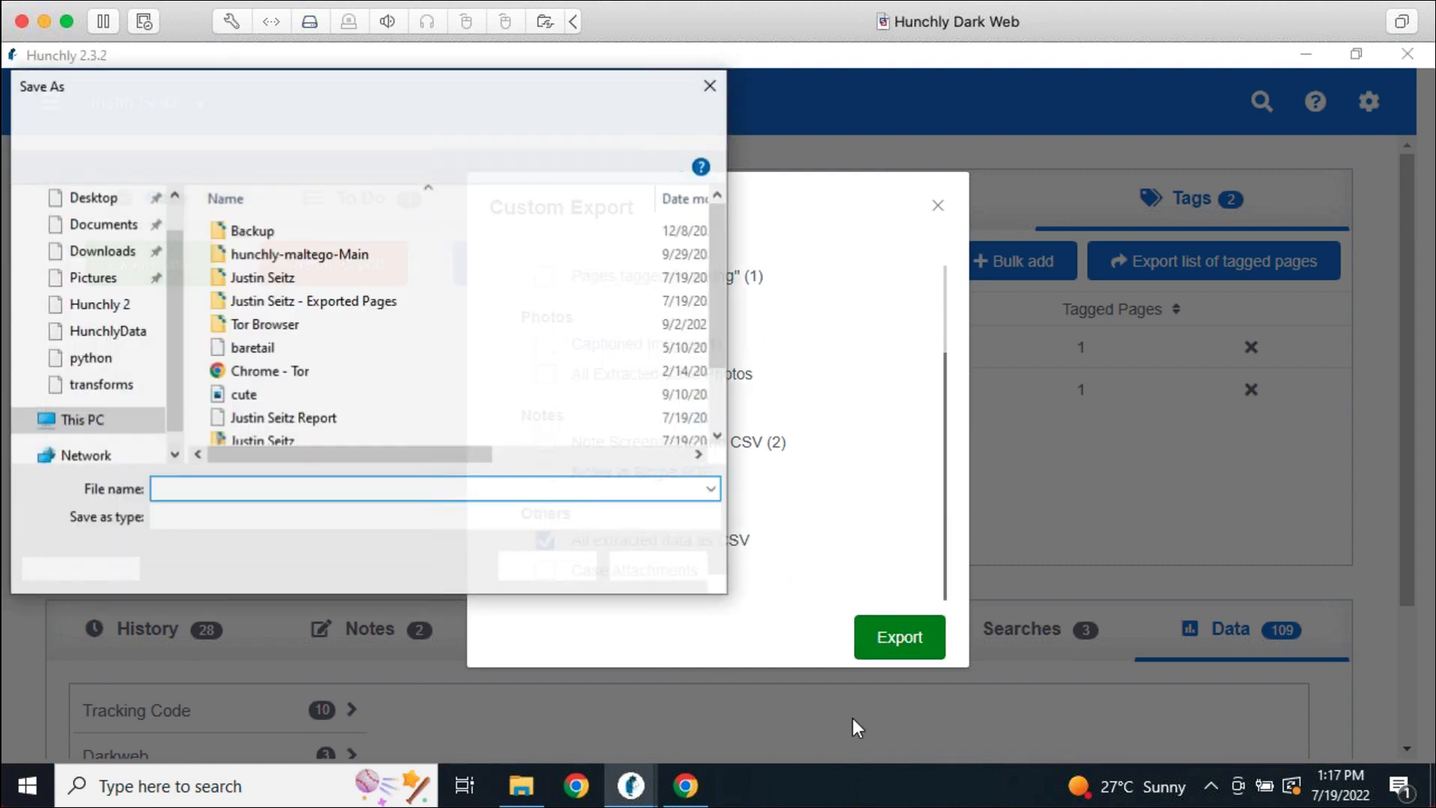
Save the export with 'Etracted Data' added to the file name, then show the desktop
{"action": "left_click", "coordinate": [458, 487]}
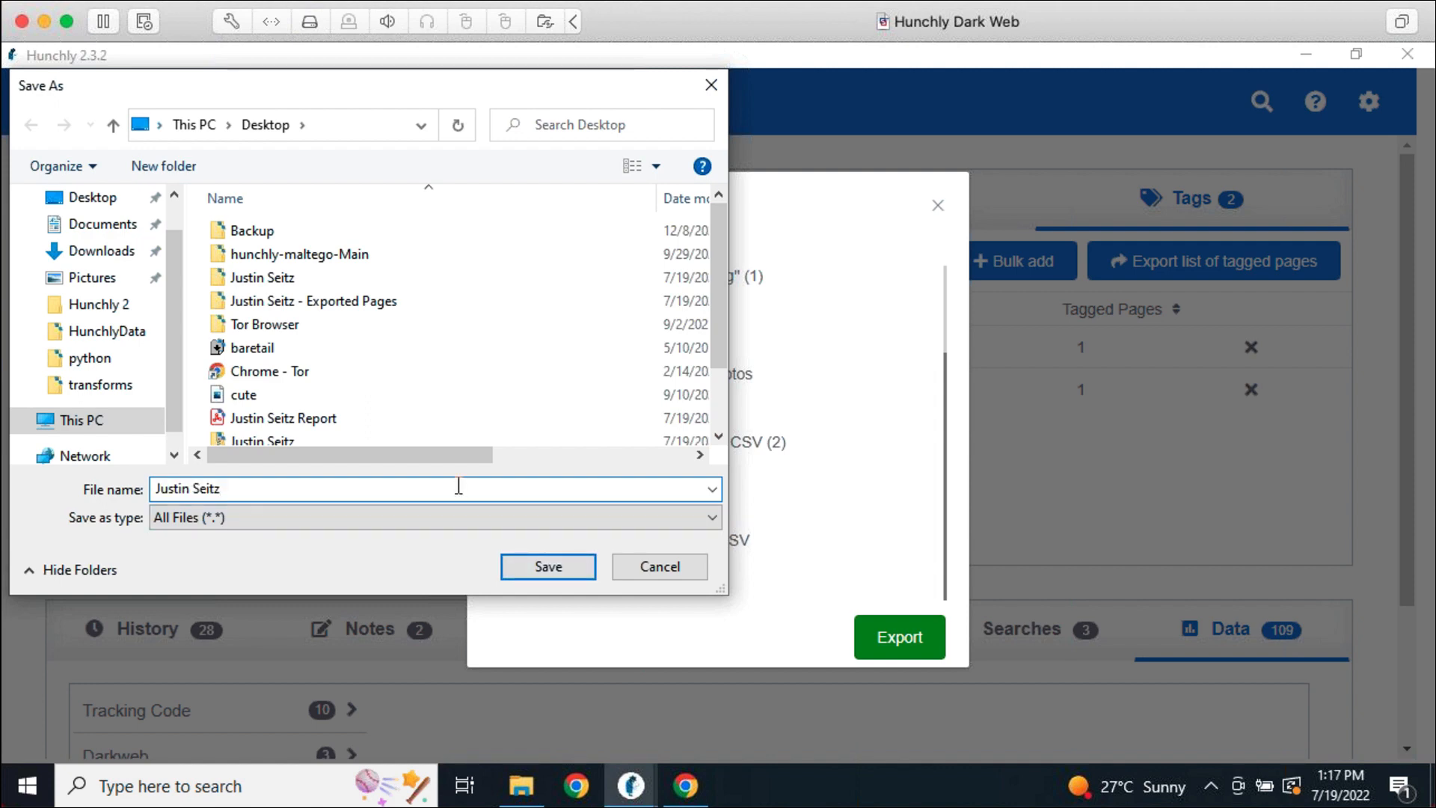
{"action": "type", "text": "Etracted Data"}
{"action": "key", "text": "Return"}
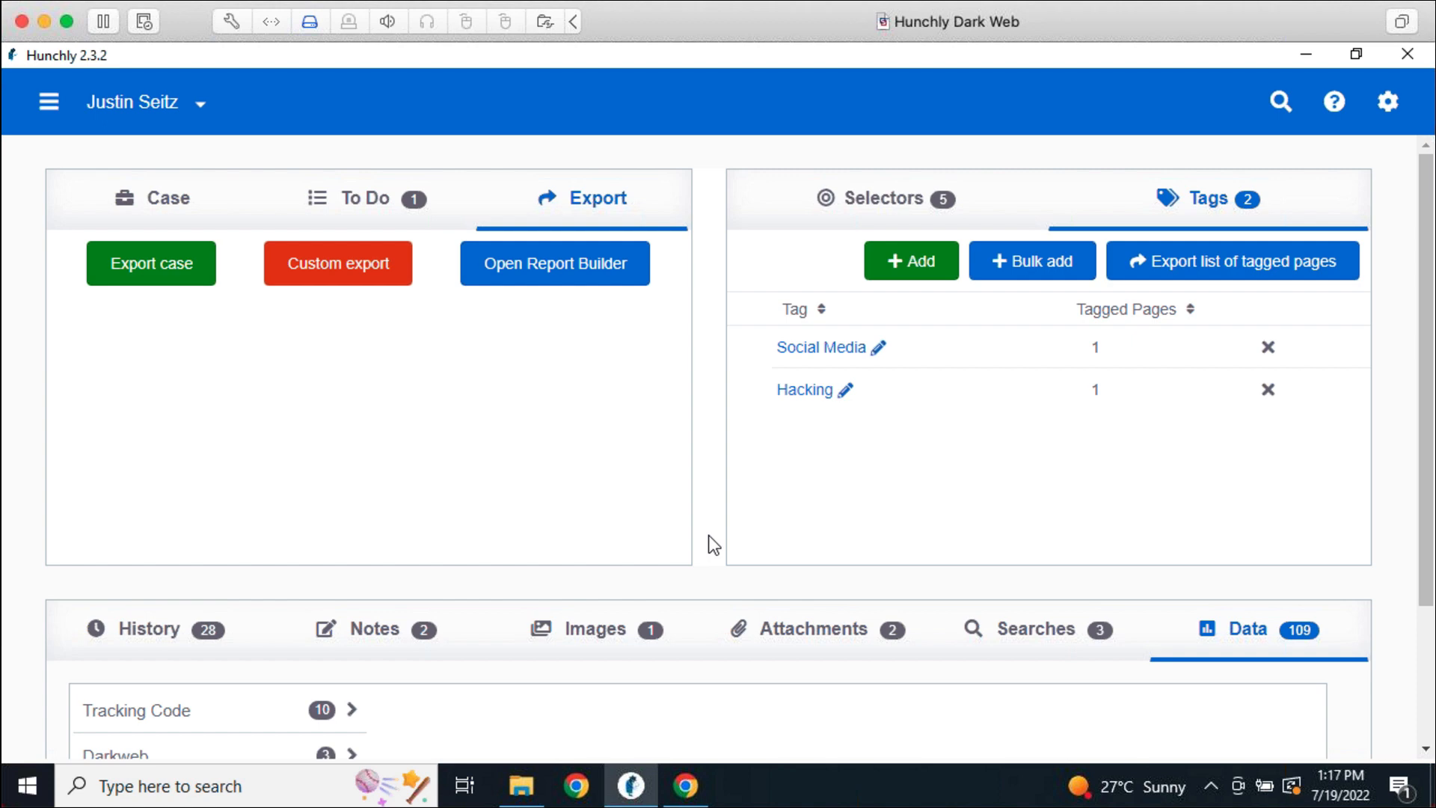
{"action": "key", "text": "super+d"}
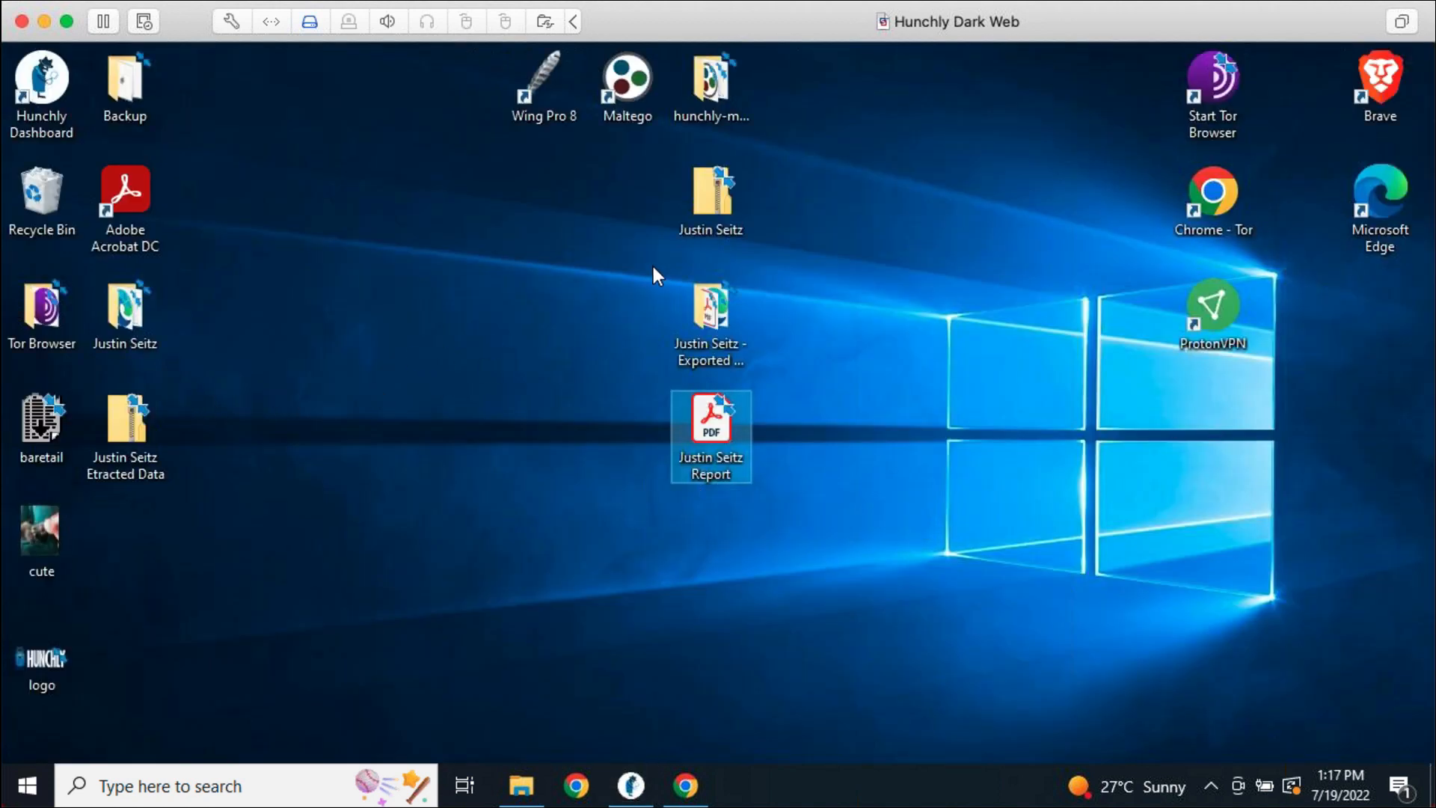
Move the exported folder to the desktop centre, browse its case_data files including data_records, then close it
{"action": "left_click_drag", "start_coordinate": [125, 307], "coordinate": [886, 198]}
{"action": "double_click", "coordinate": [881, 196]}
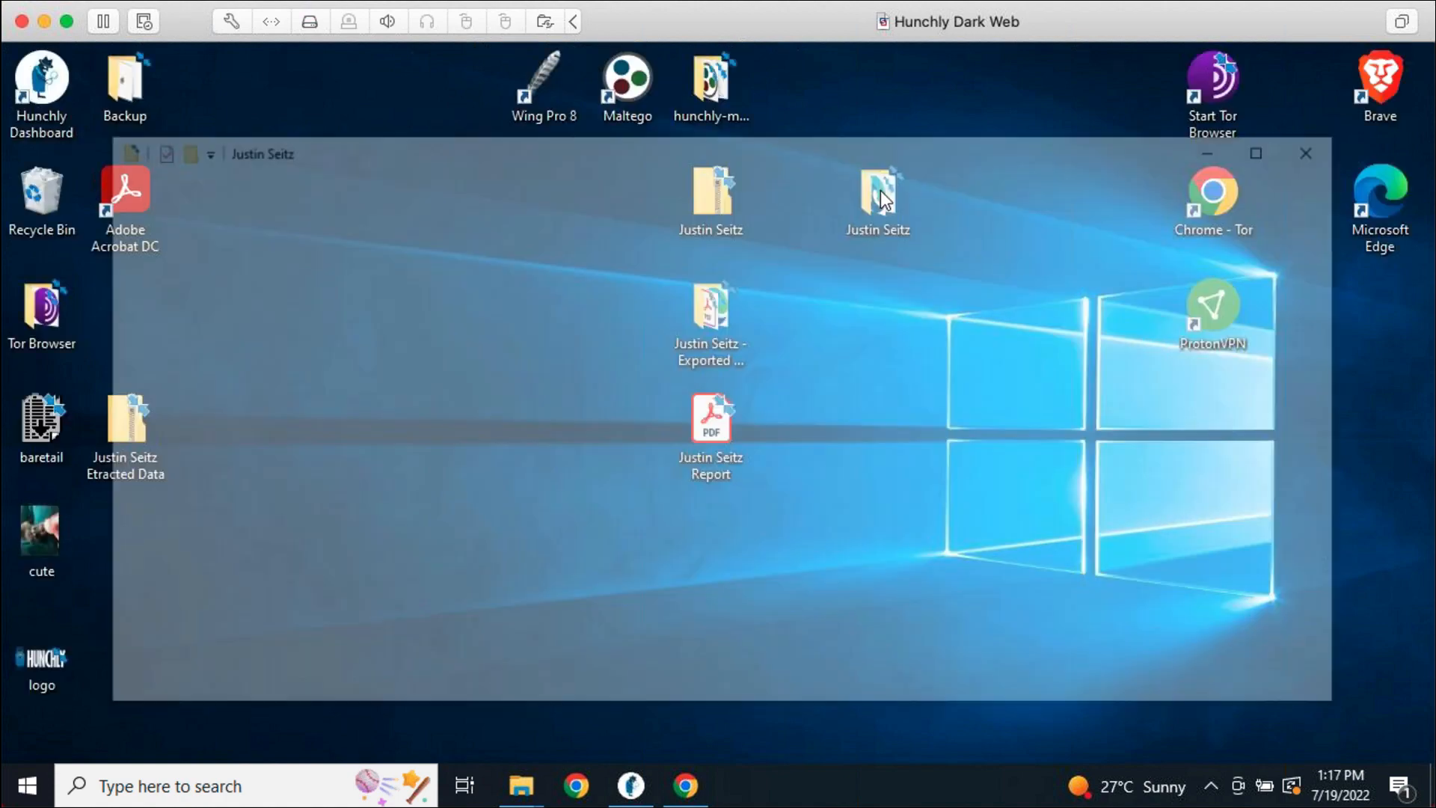
{"action": "left_click", "coordinate": [362, 309]}
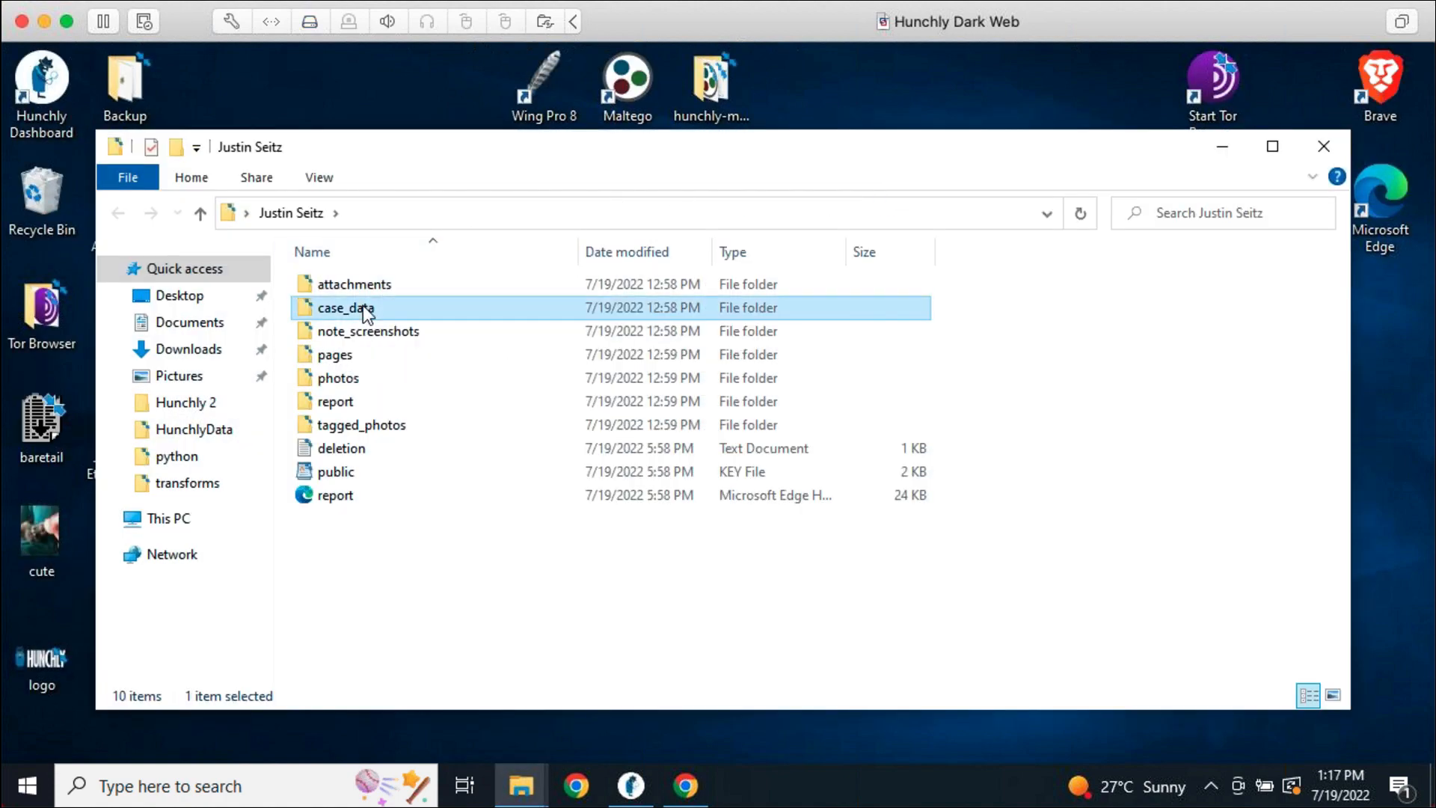
{"action": "double_click", "coordinate": [363, 307]}
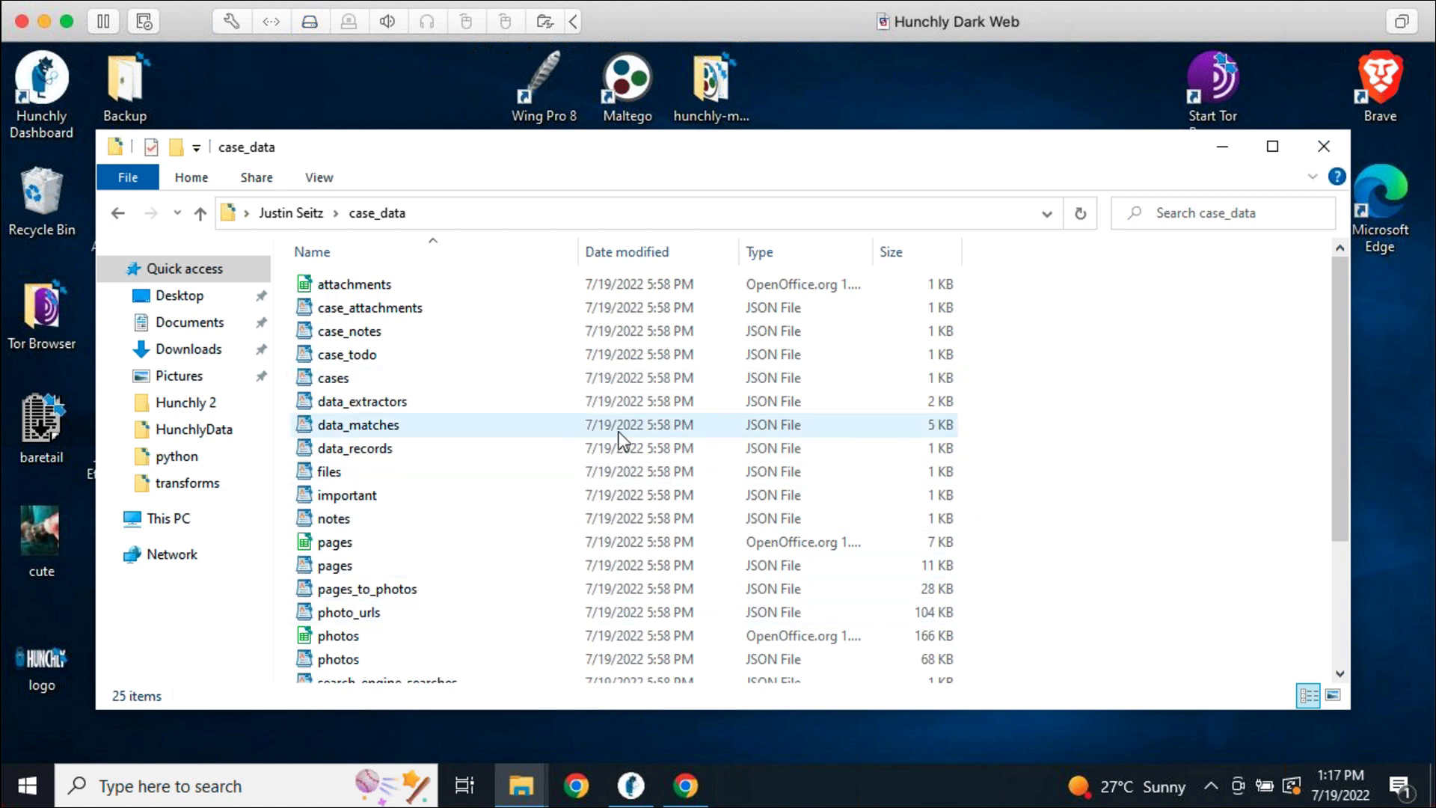
{"action": "left_click", "coordinate": [784, 449]}
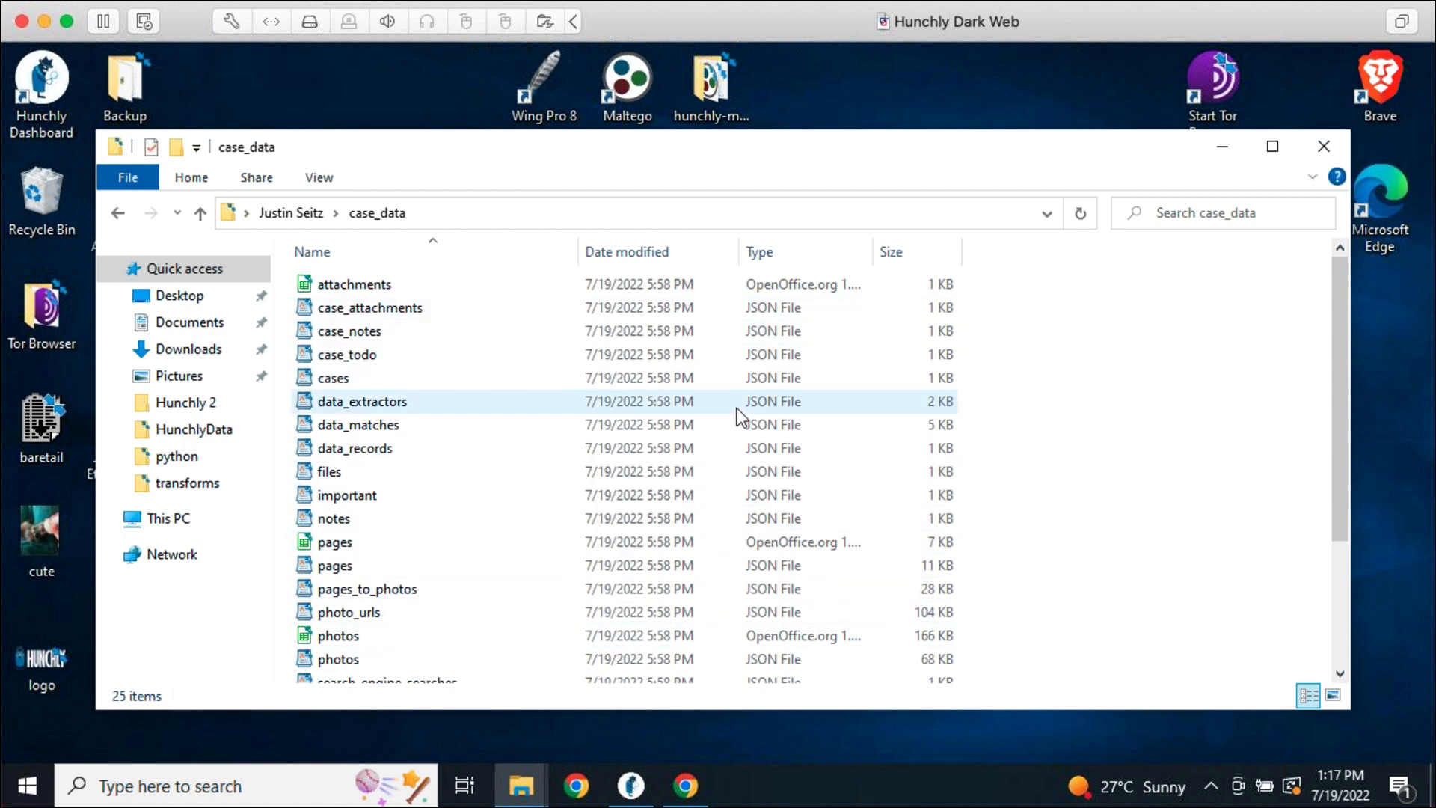
{"action": "left_click", "coordinate": [1321, 150]}
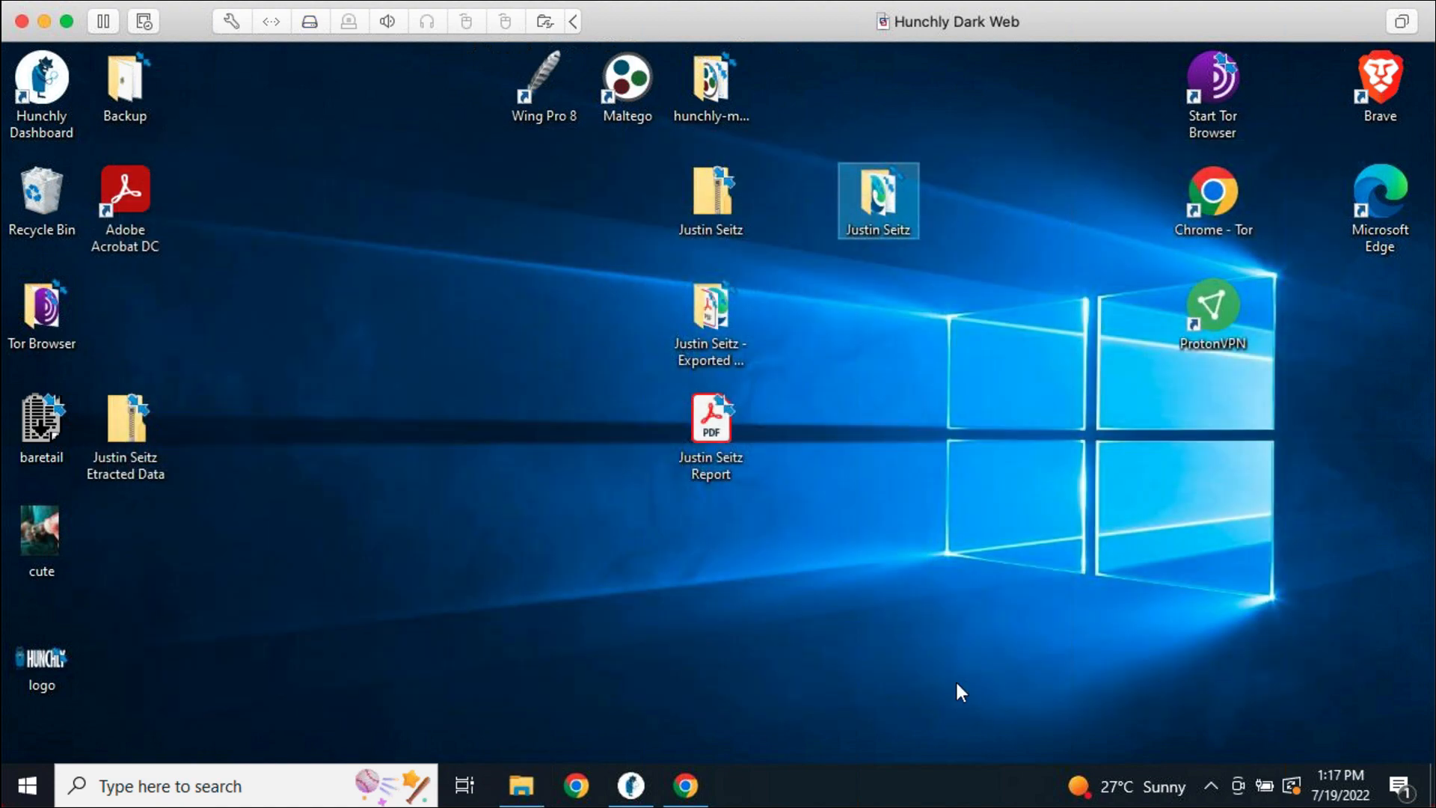
Restore the Hunchly case dashboard with its export options from the taskbar
{"action": "left_click", "coordinate": [631, 786]}
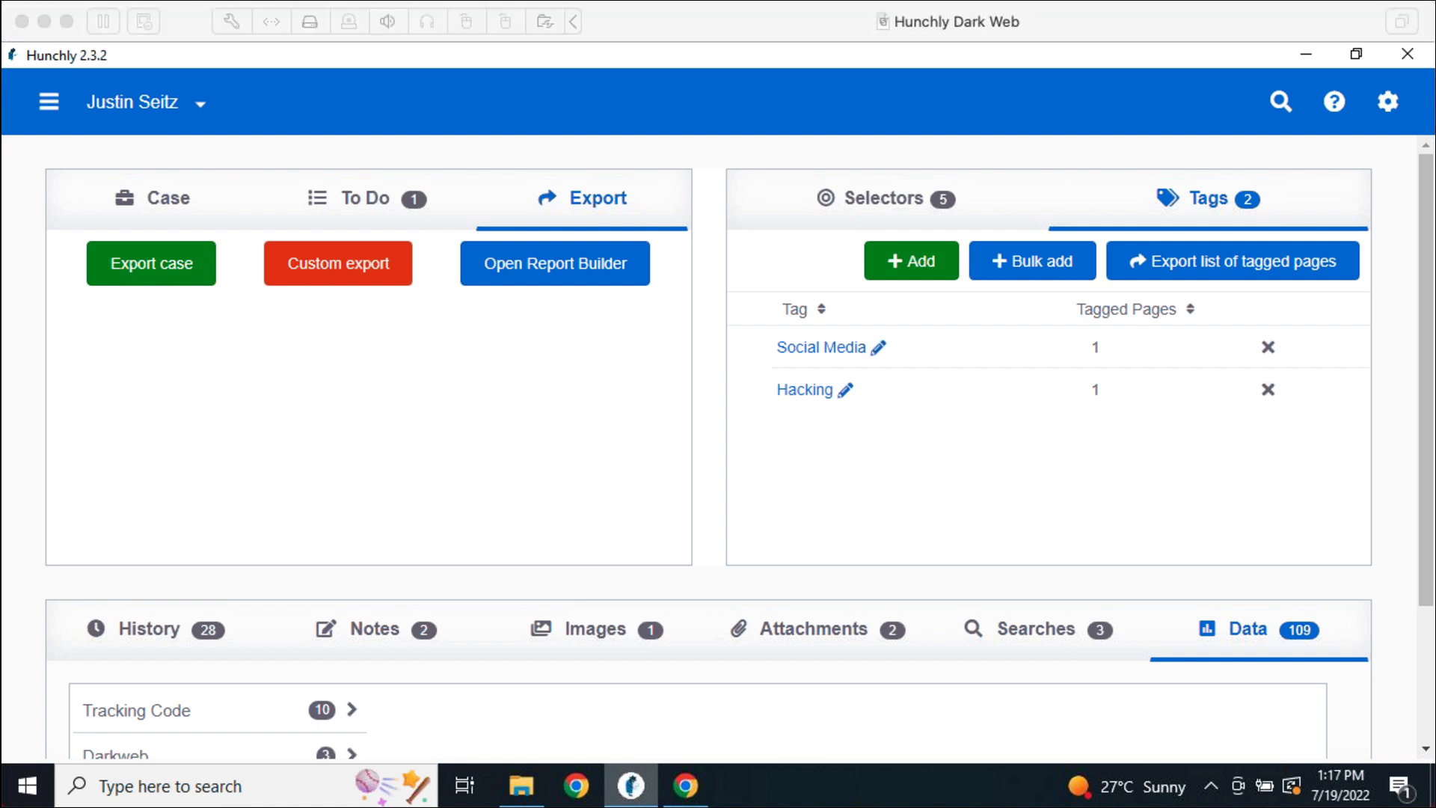
{"action": "left_click", "coordinate": [705, 597]}
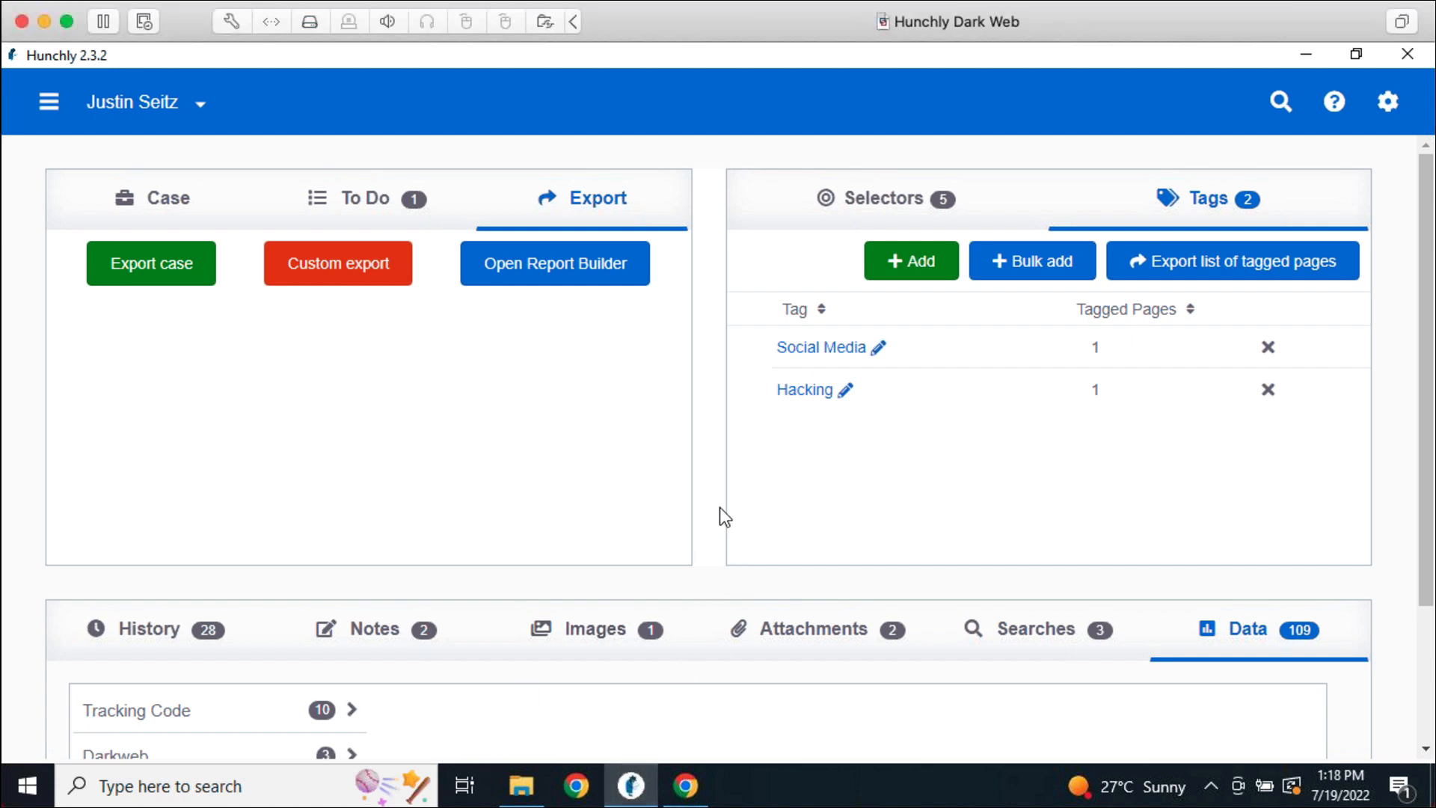
Open '1. Using the Hunchly Maltego Transforms' from the Integrations category page
{"action": "left_click", "coordinate": [686, 785]}
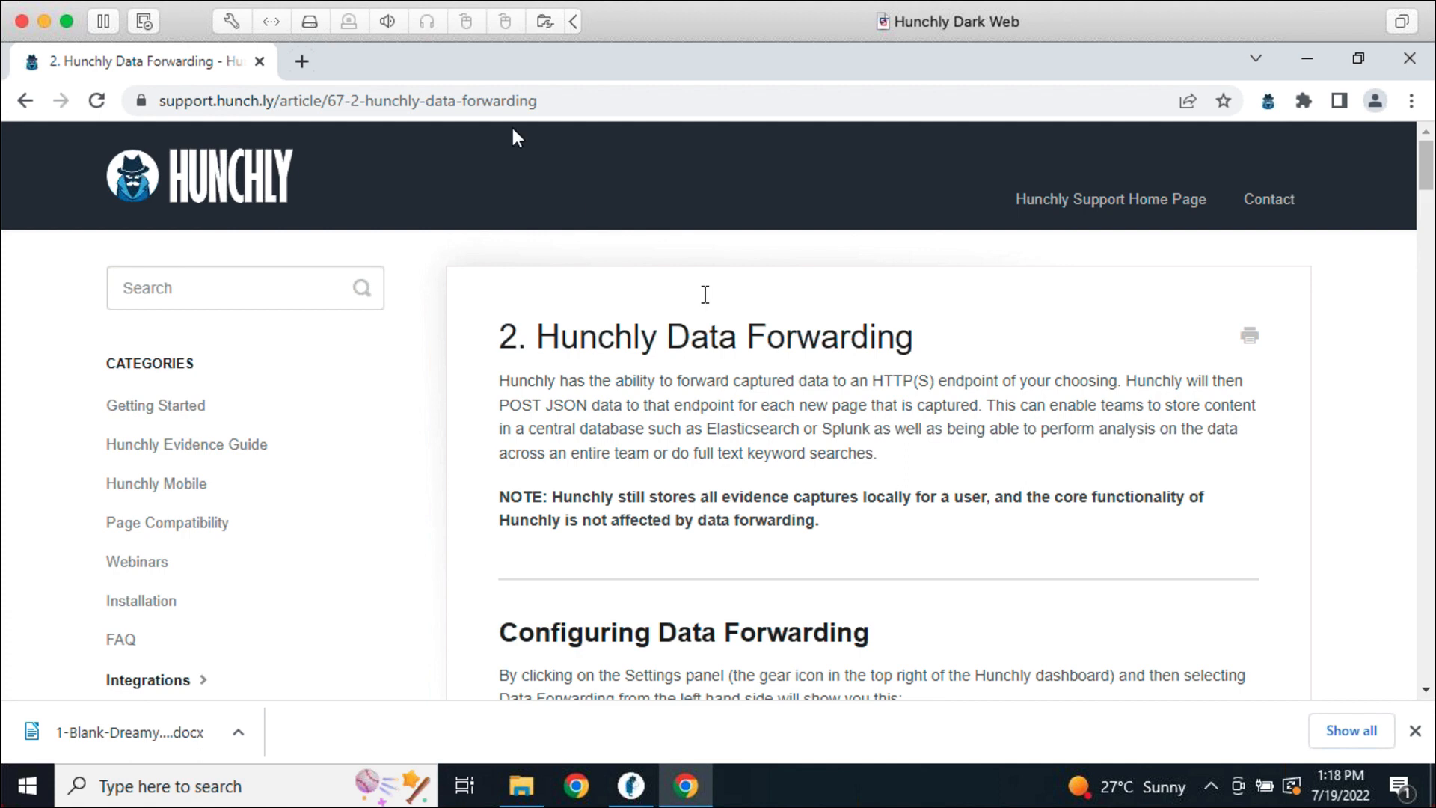
{"action": "mouse_move", "coordinate": [630, 786]}
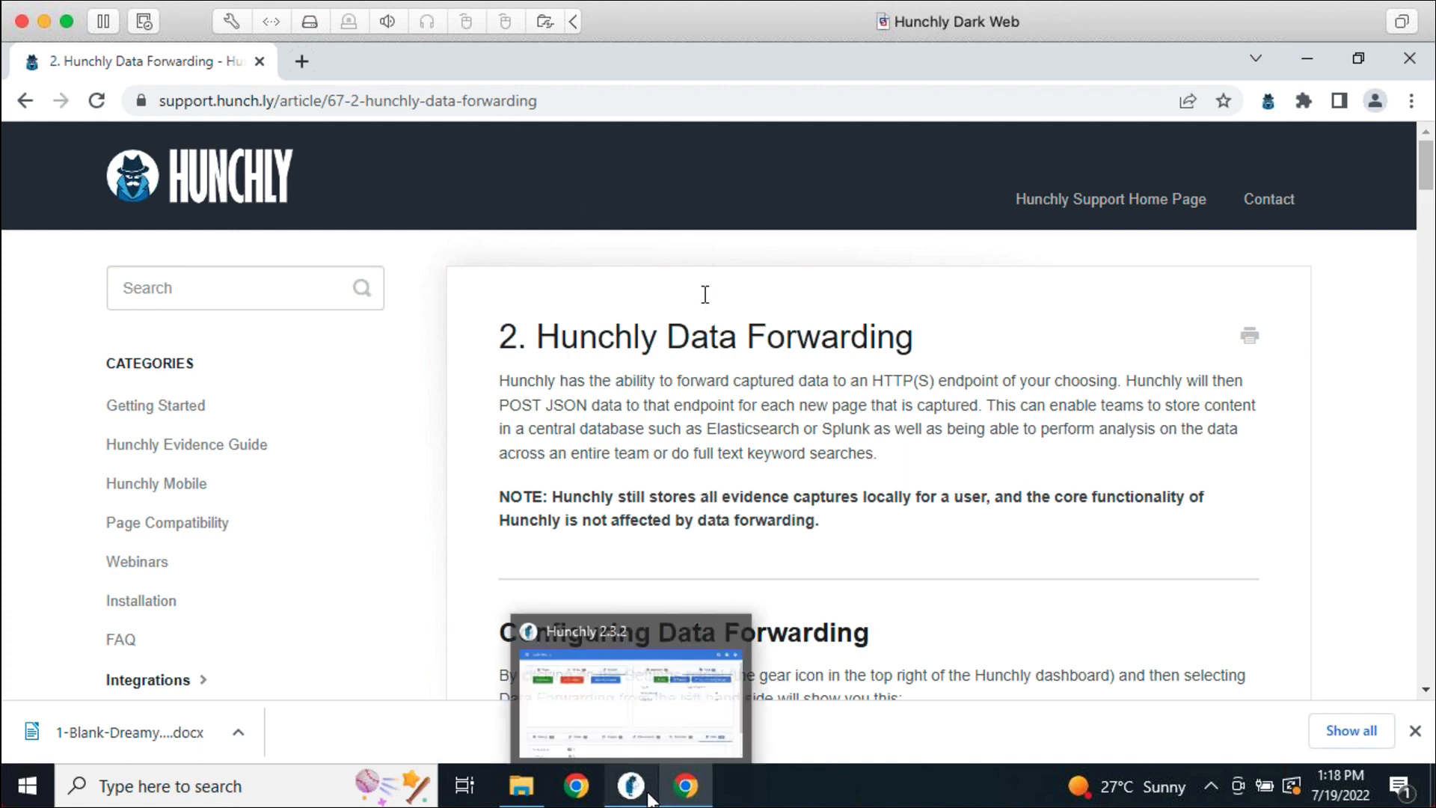
{"action": "left_click", "coordinate": [24, 100]}
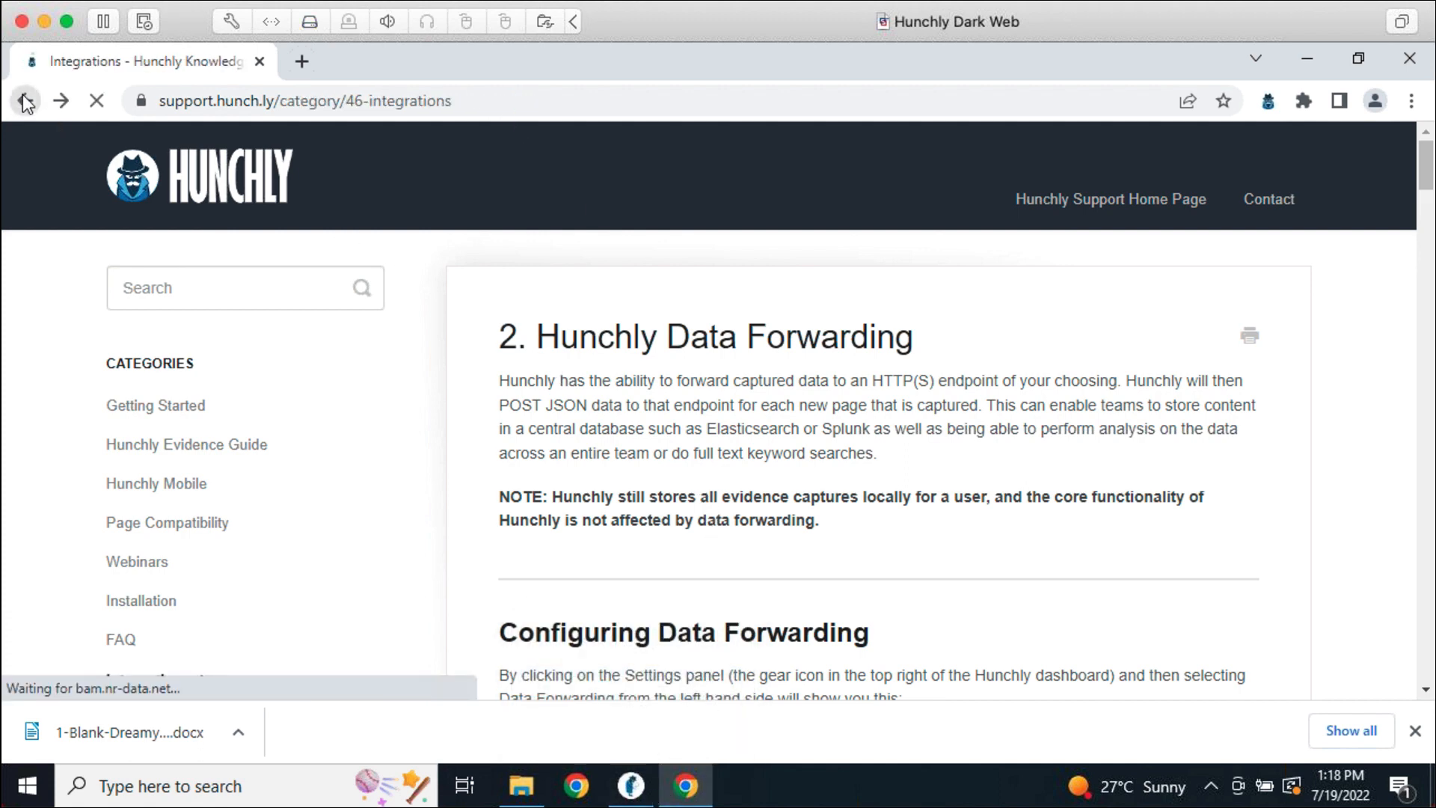
{"action": "left_click", "coordinate": [795, 423]}
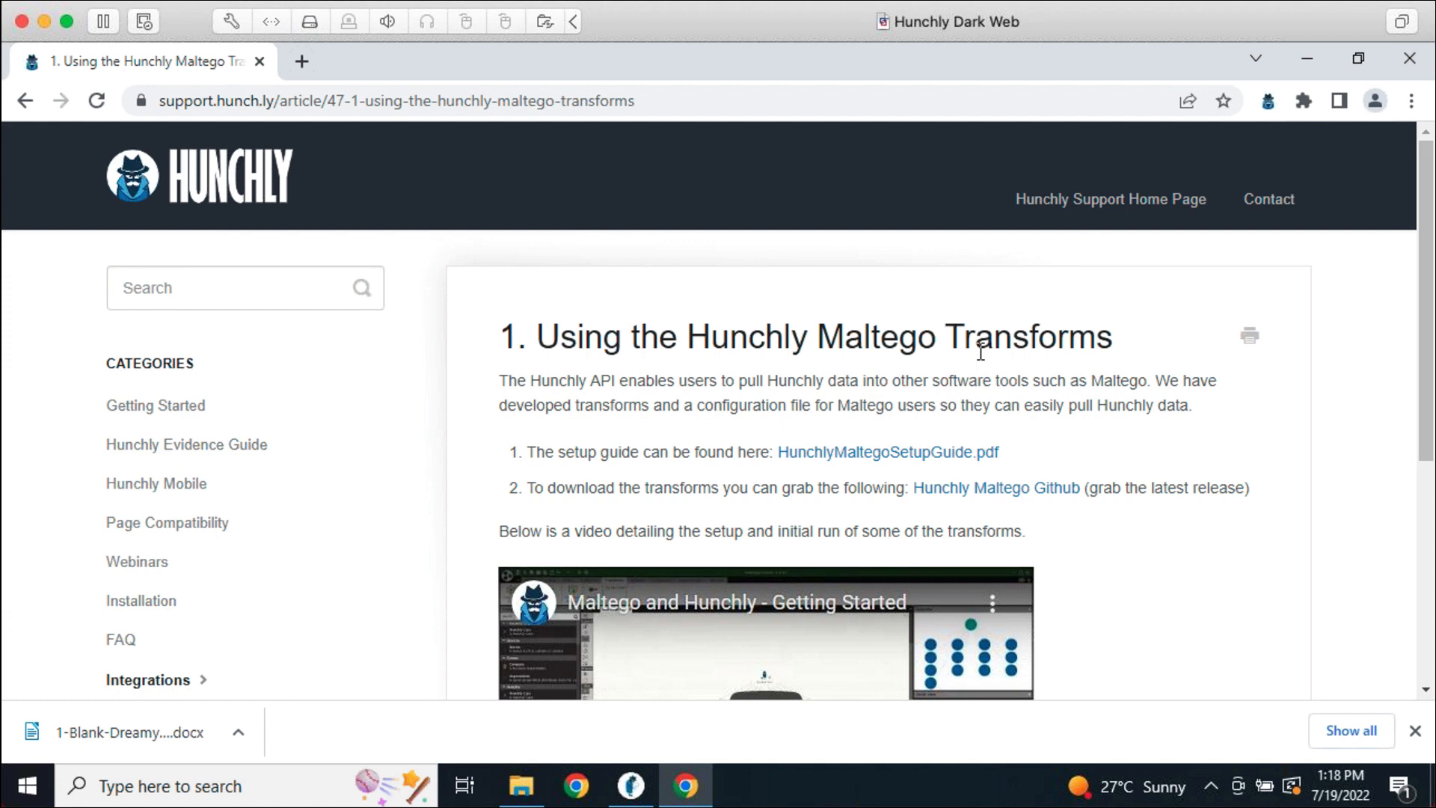
View the hunchly-maltego GitHub release page, close it, and return to the virtual machine window
{"action": "left_click", "coordinate": [1018, 492]}
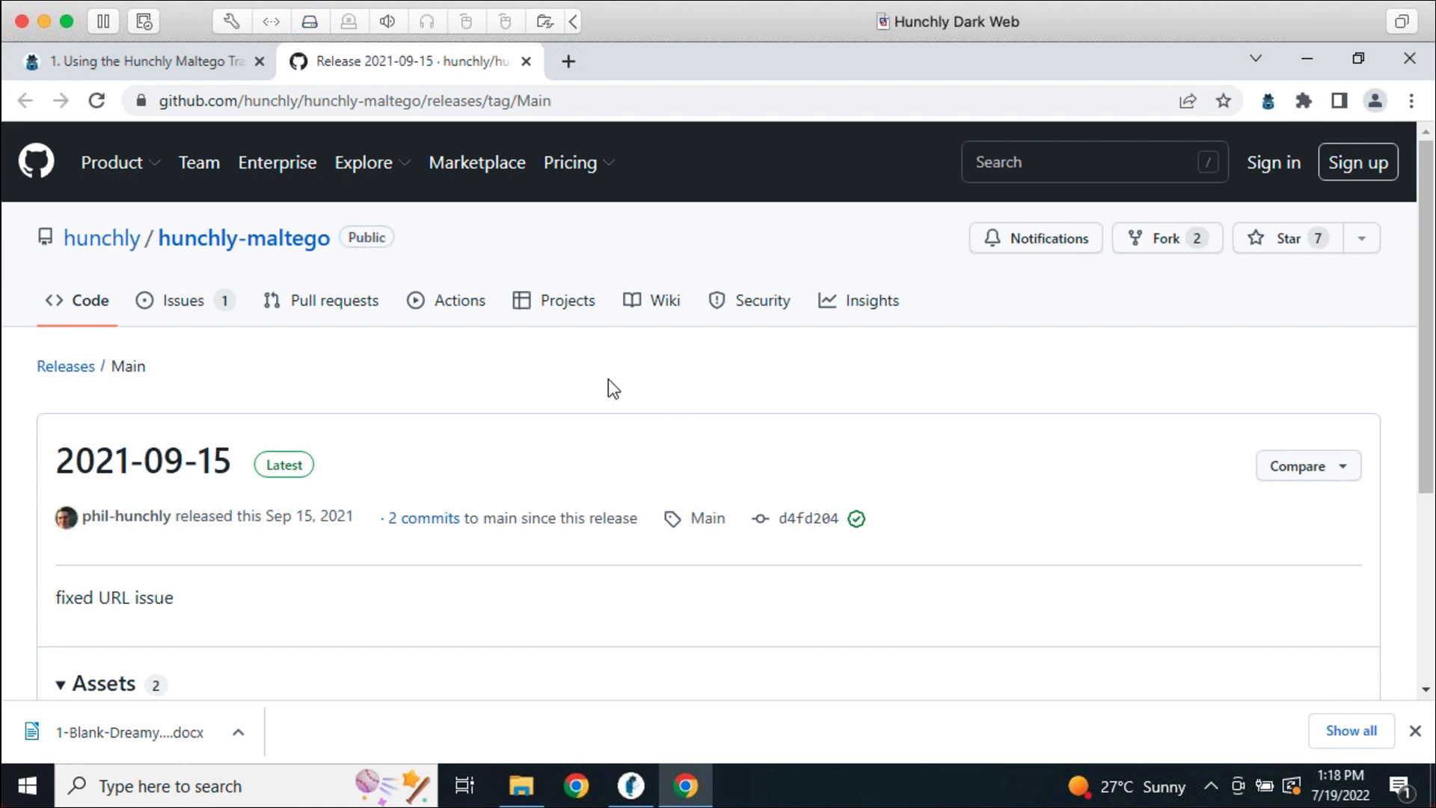
{"action": "left_click", "coordinate": [527, 61]}
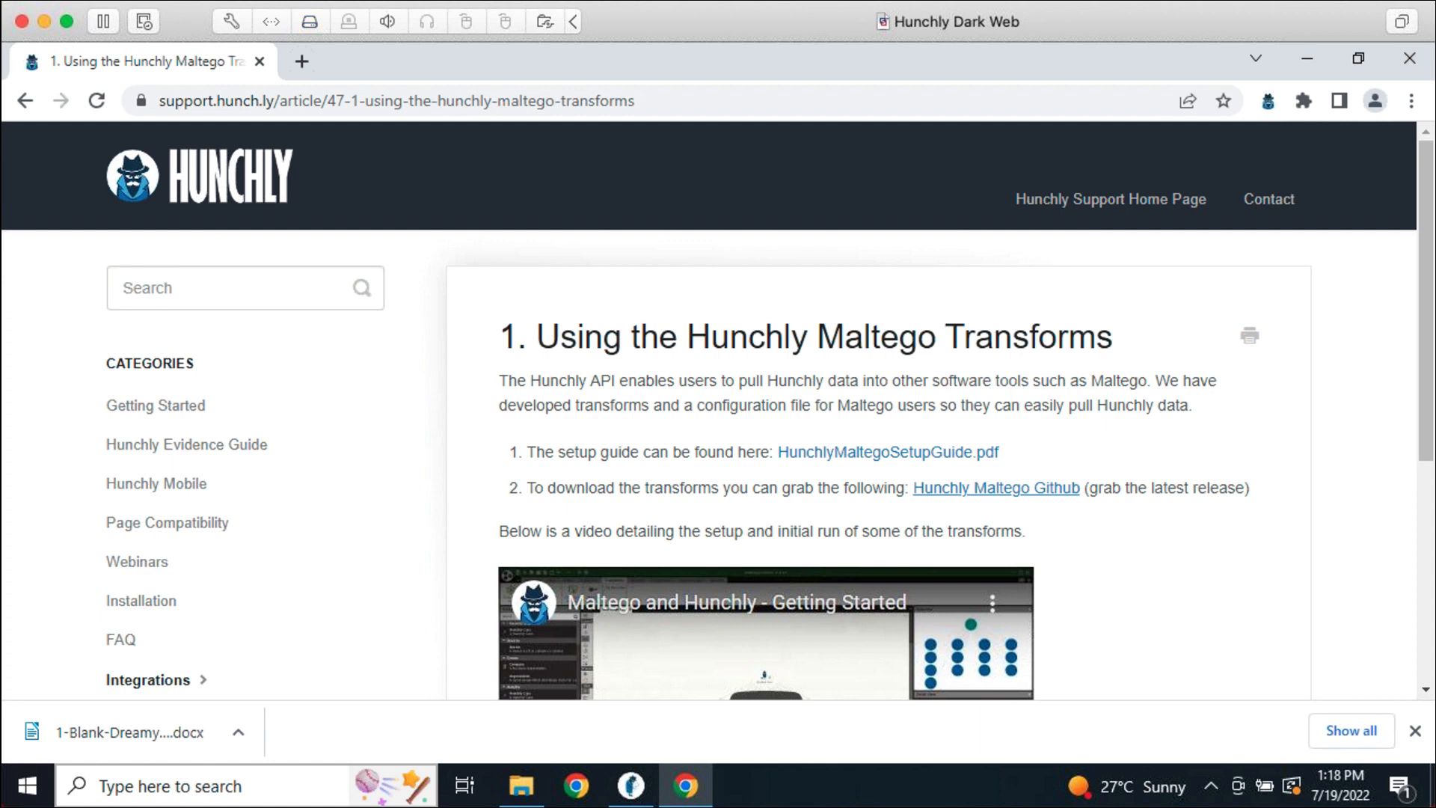
{"action": "key", "text": "super+Tab"}
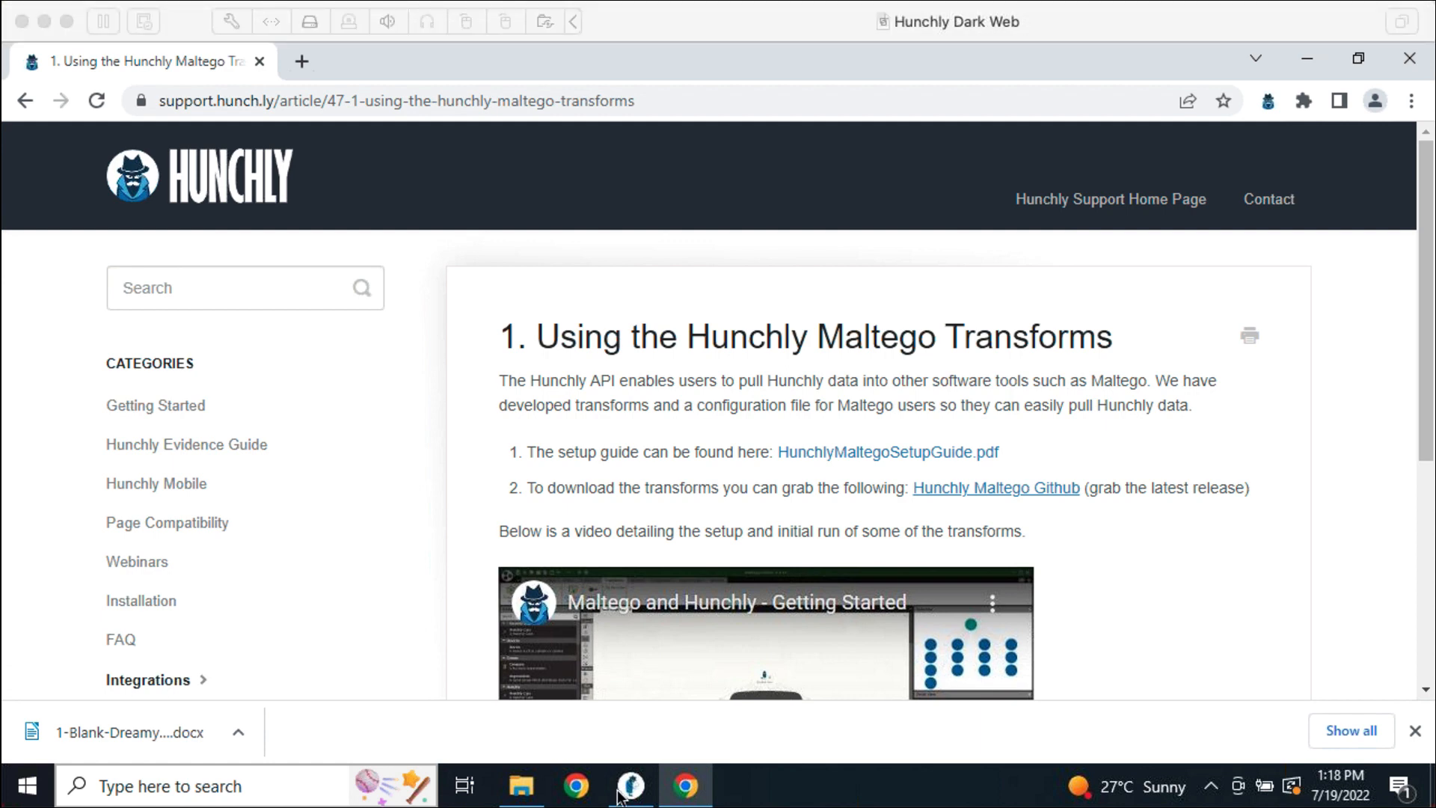
{"action": "left_click", "coordinate": [1109, 599]}
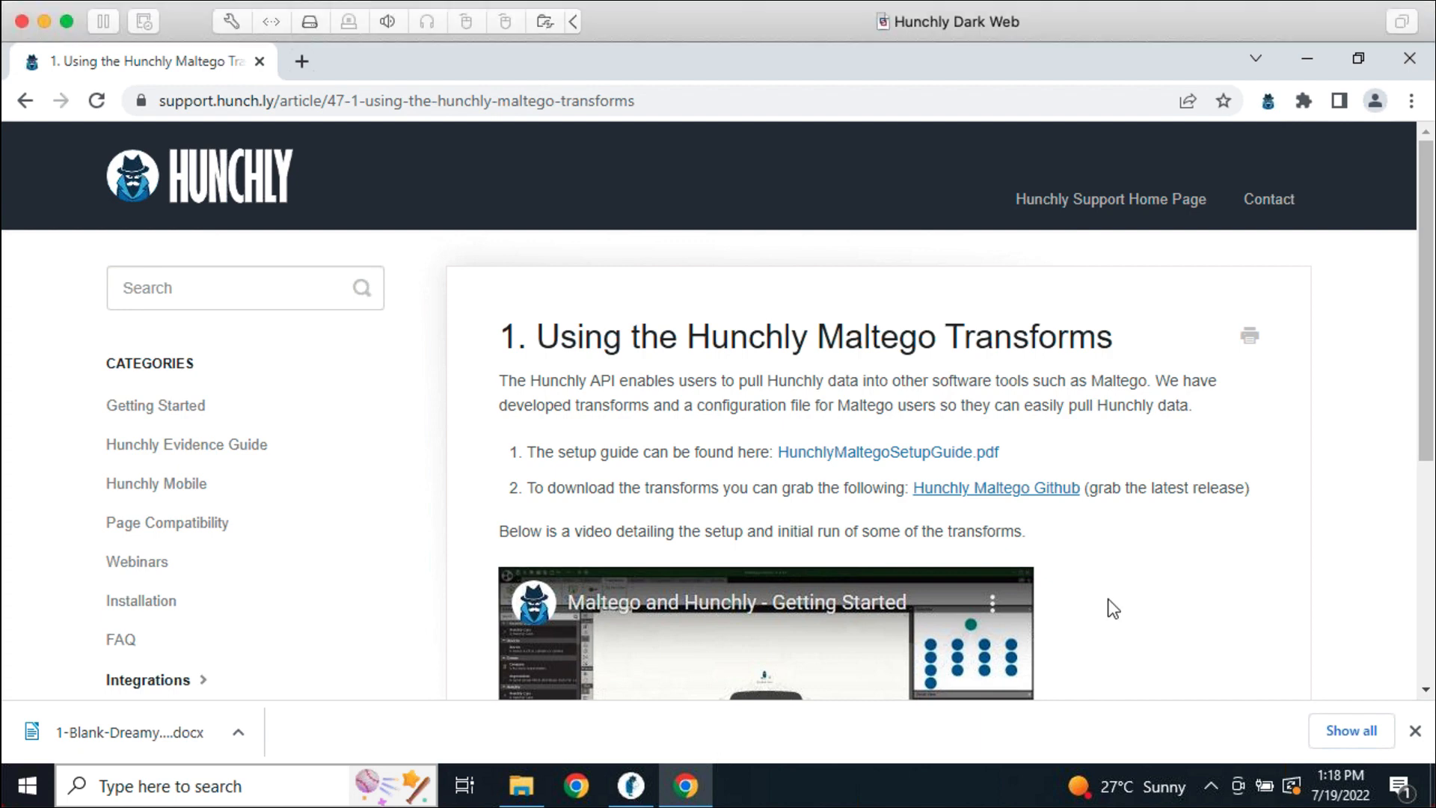
Launch cmd from Run and change to C:\Program Files (x86)\Hunchly 2\Dashboard
{"action": "key", "text": "super+r"}
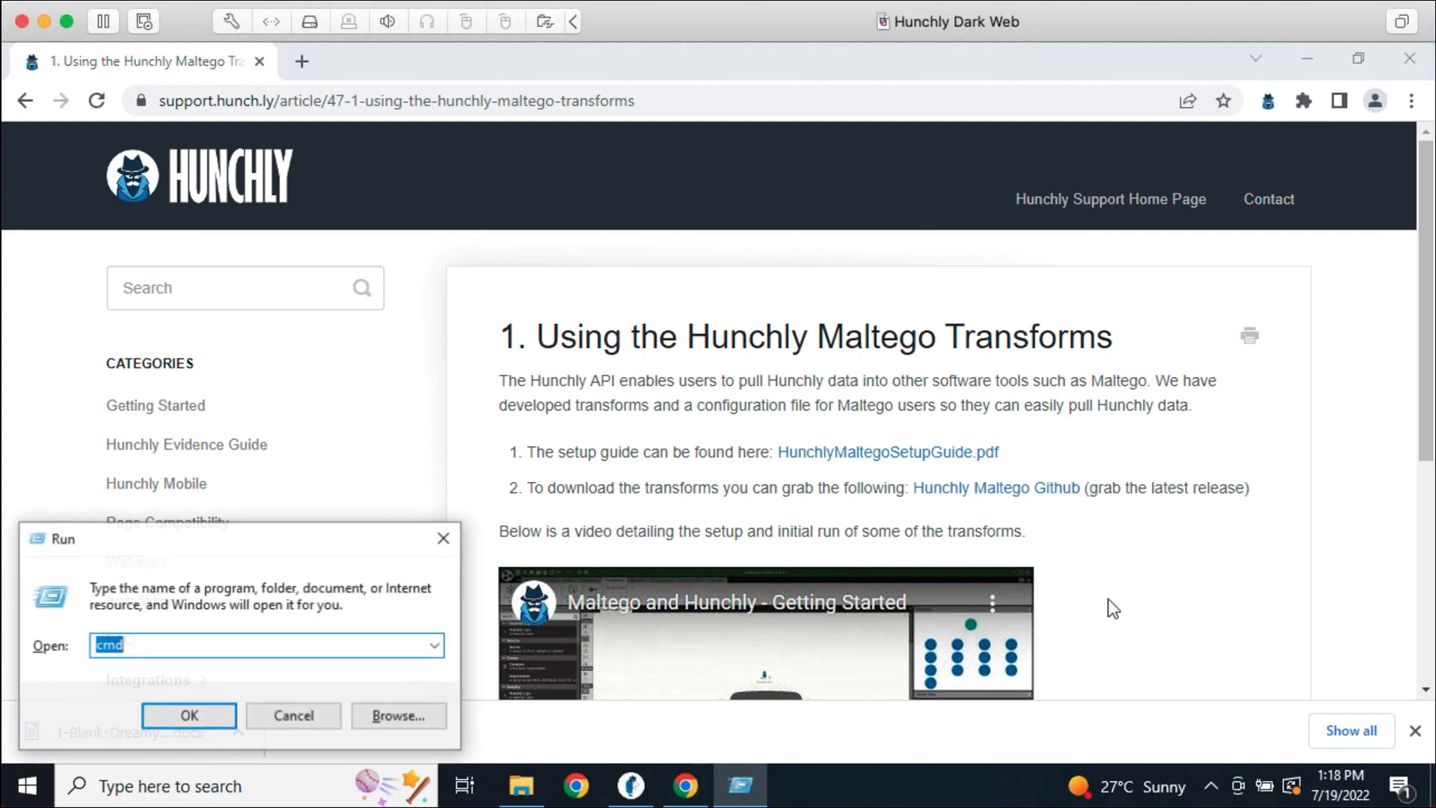
{"action": "type", "text": "cmd"}
{"action": "key", "text": "Return"}
{"action": "type", "text": "cd \"c:\\Program Files\""}
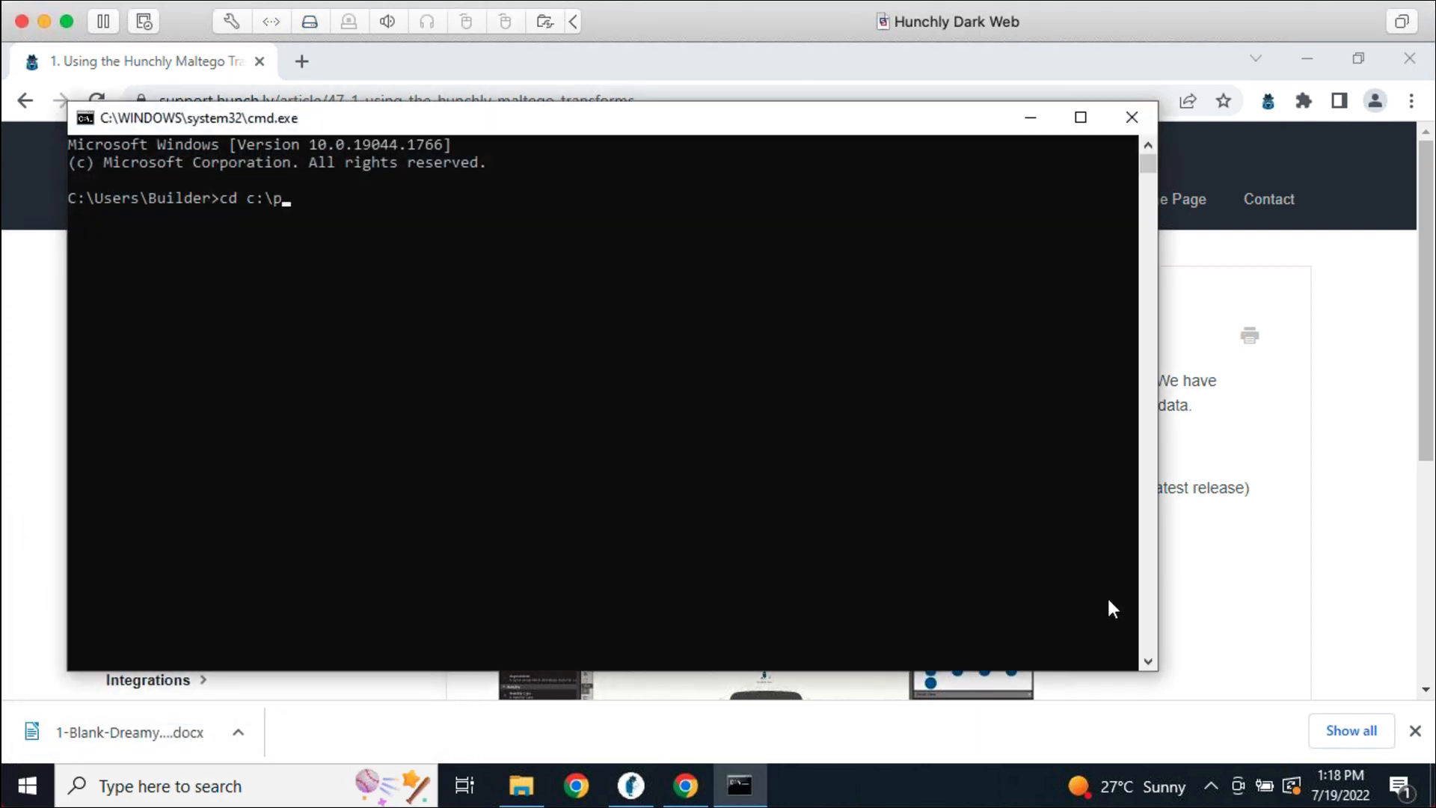
{"action": "key", "text": "Tab"}
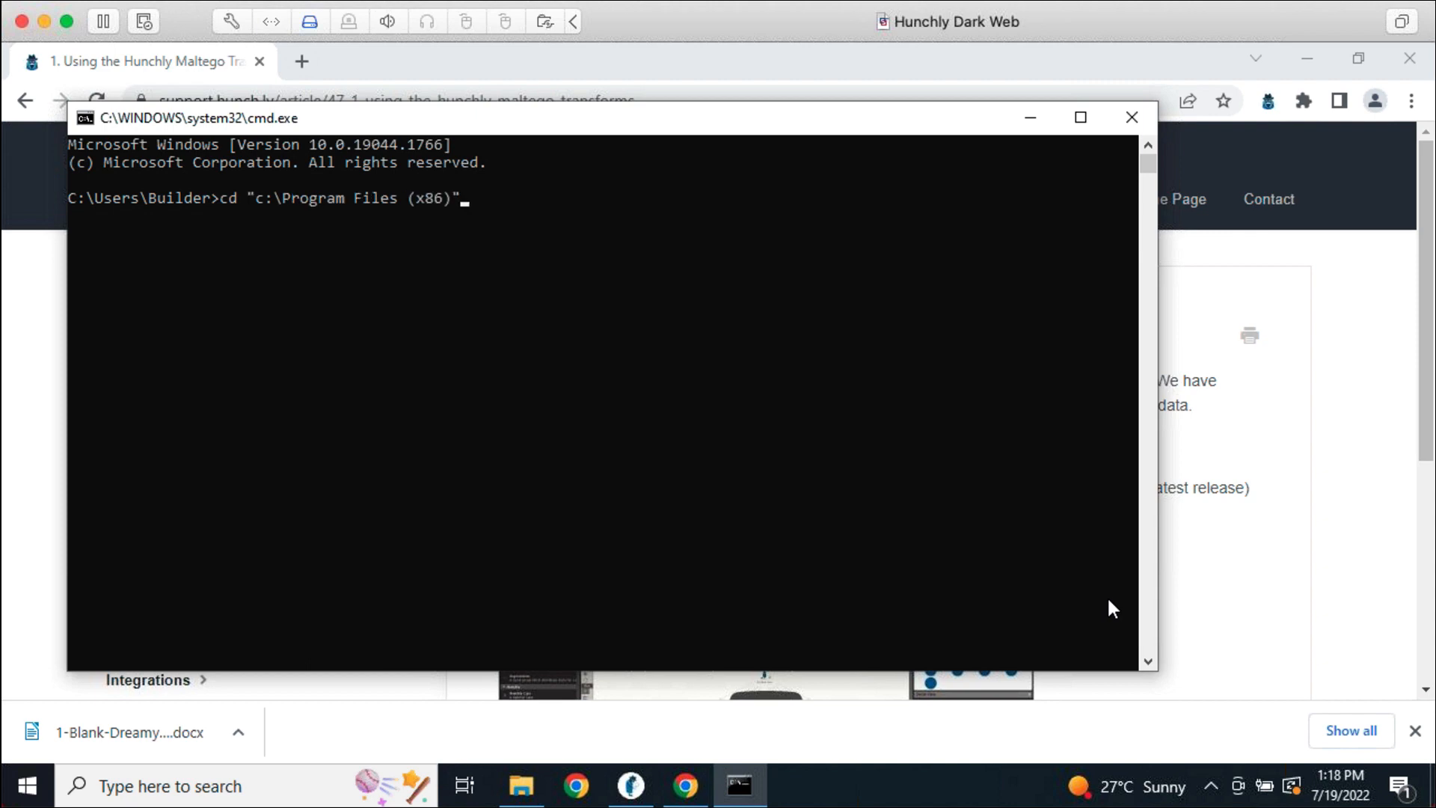
{"action": "type", "text": "\\"}
{"action": "key", "text": "Return"}
{"action": "type", "text": "cd Hun"}
{"action": "key", "text": "Tab"}
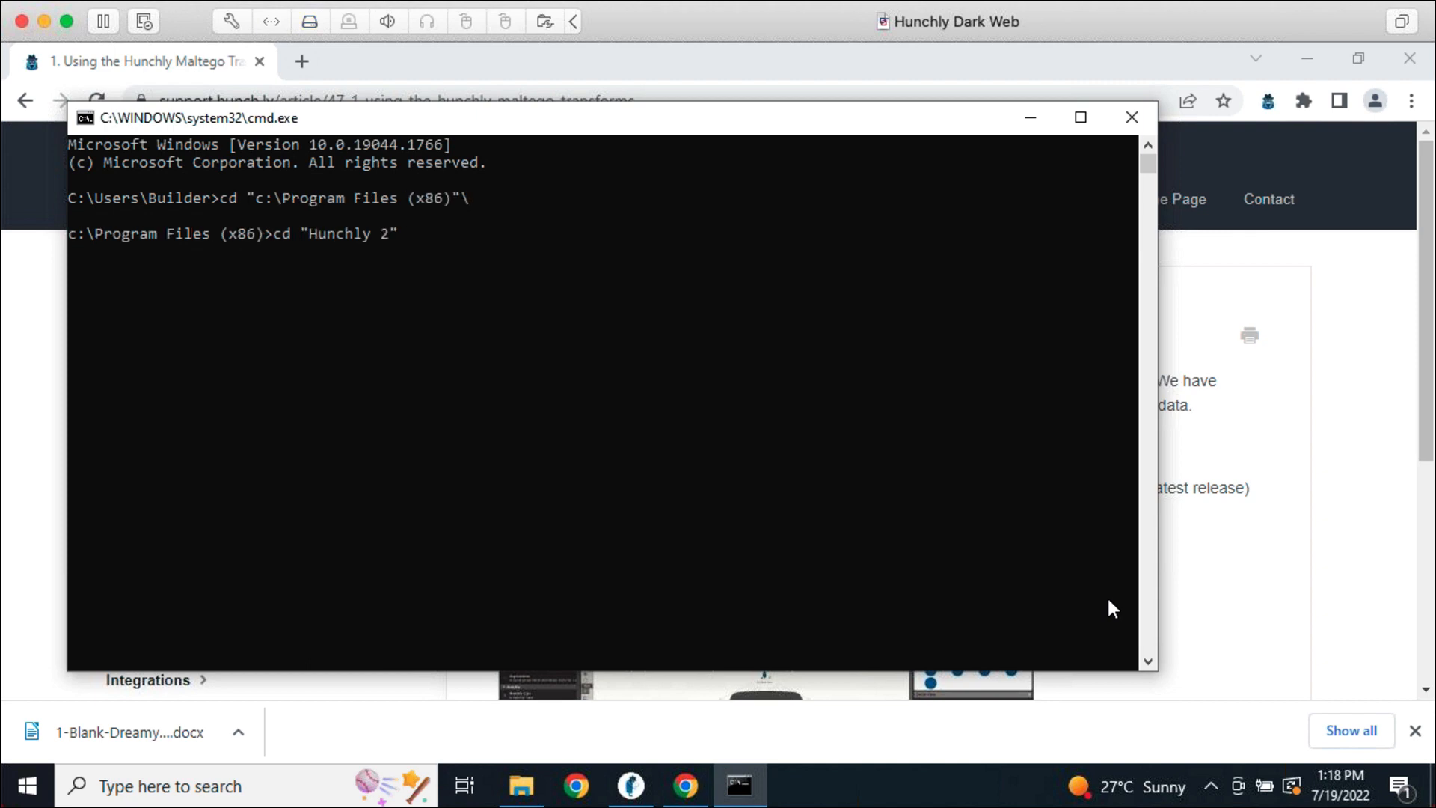
{"action": "key", "text": "Return"}
{"action": "type", "text": "cd D"}
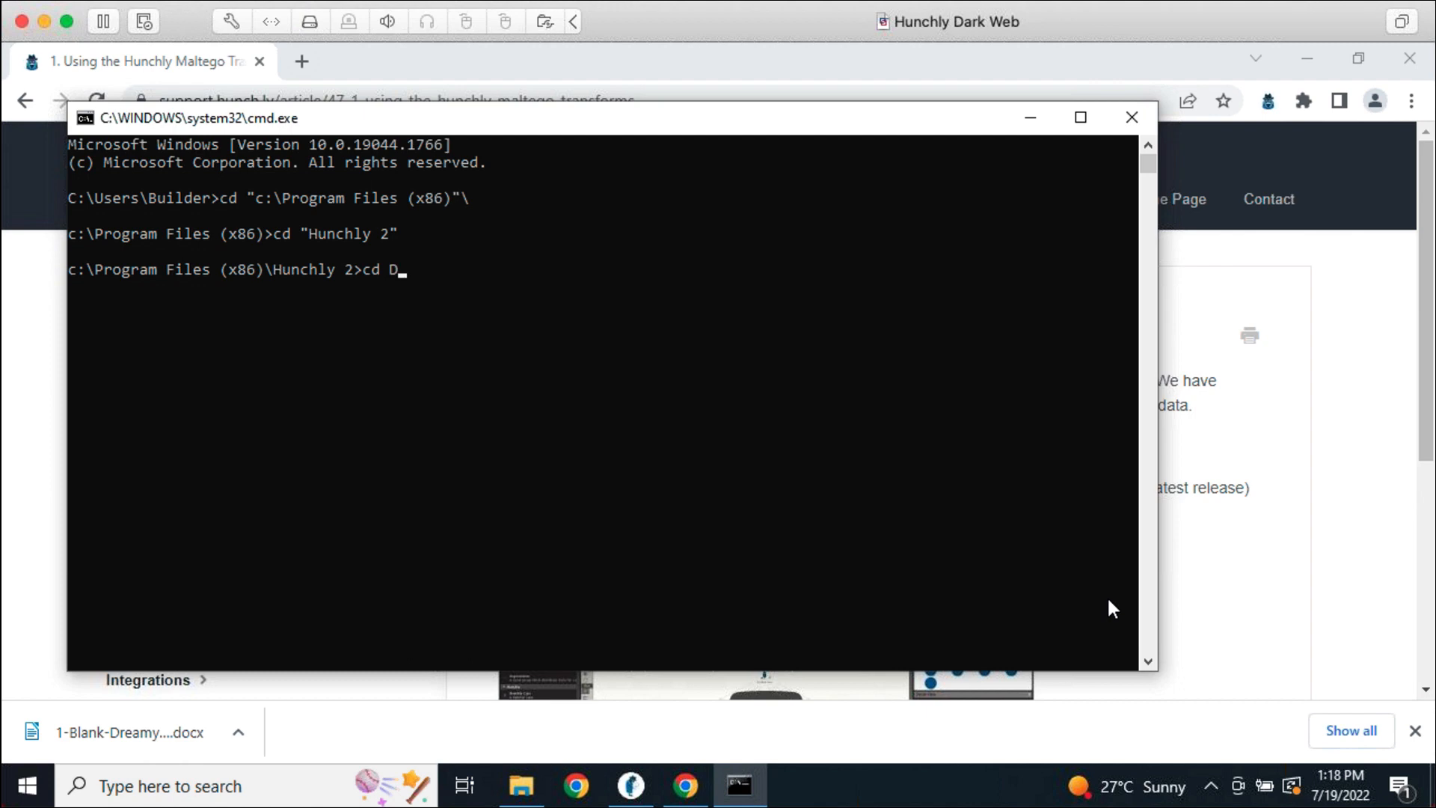
{"action": "key", "text": "Tab"}
{"action": "key", "text": "Return"}
Run HunchlyAPI.exe and scroll through its command-line help
{"action": "type", "text": "Hunchly"}
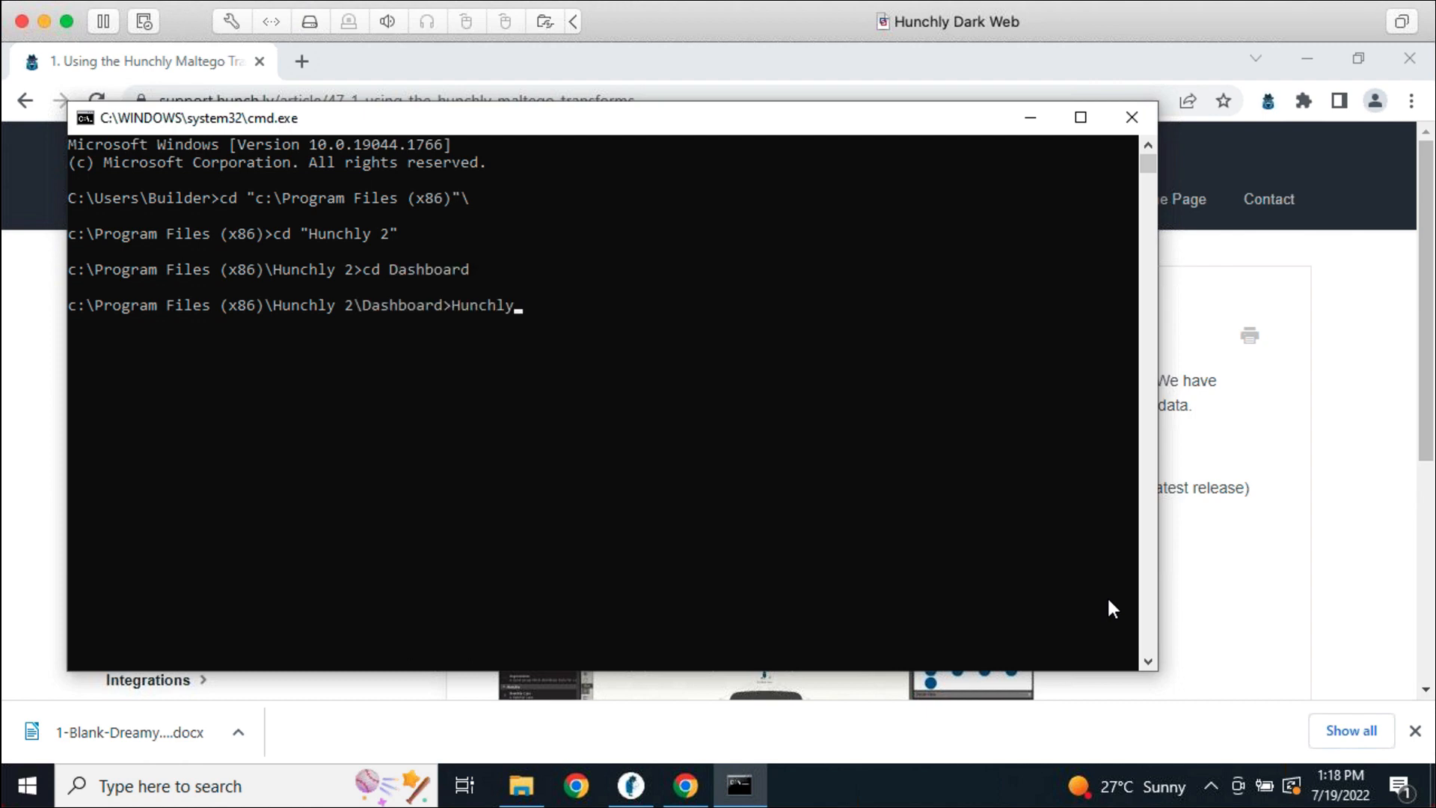
{"action": "key", "text": "Tab"}
{"action": "key", "text": "Tab"}
{"action": "key", "text": "Return"}
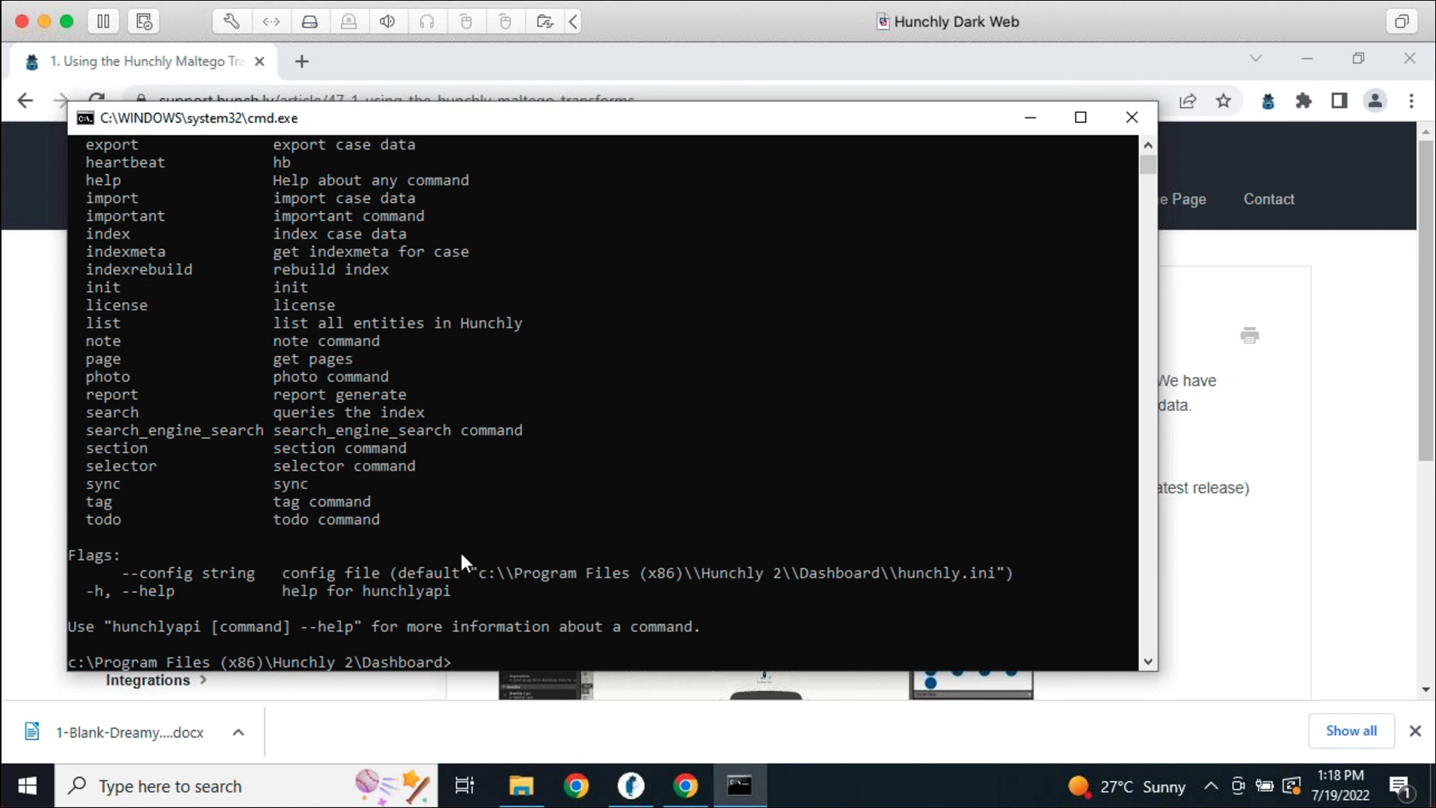
{"action": "scroll", "coordinate": [473, 522], "scroll_direction": "up", "scroll_amount": 6}
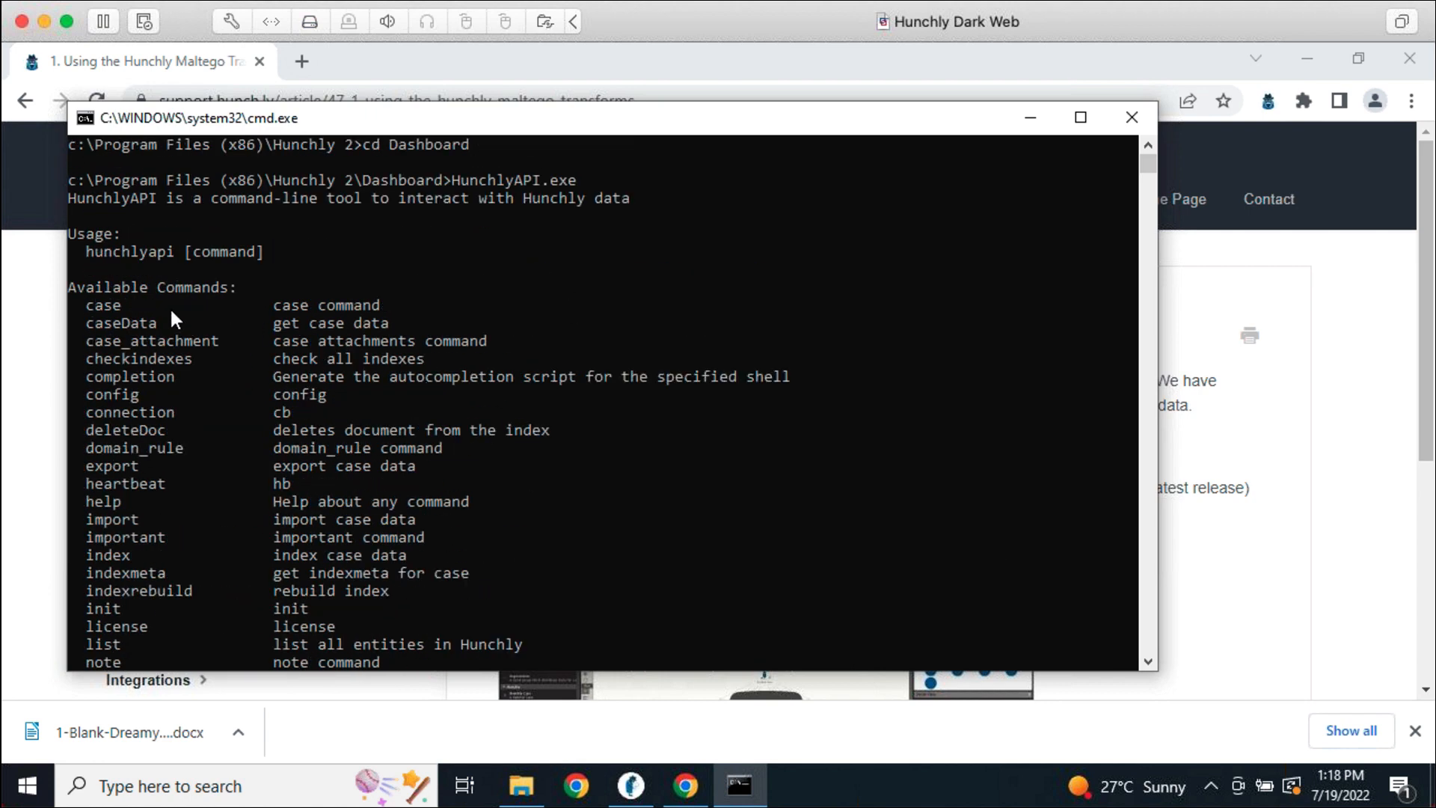
{"action": "scroll", "coordinate": [143, 494], "scroll_direction": "down", "scroll_amount": 7}
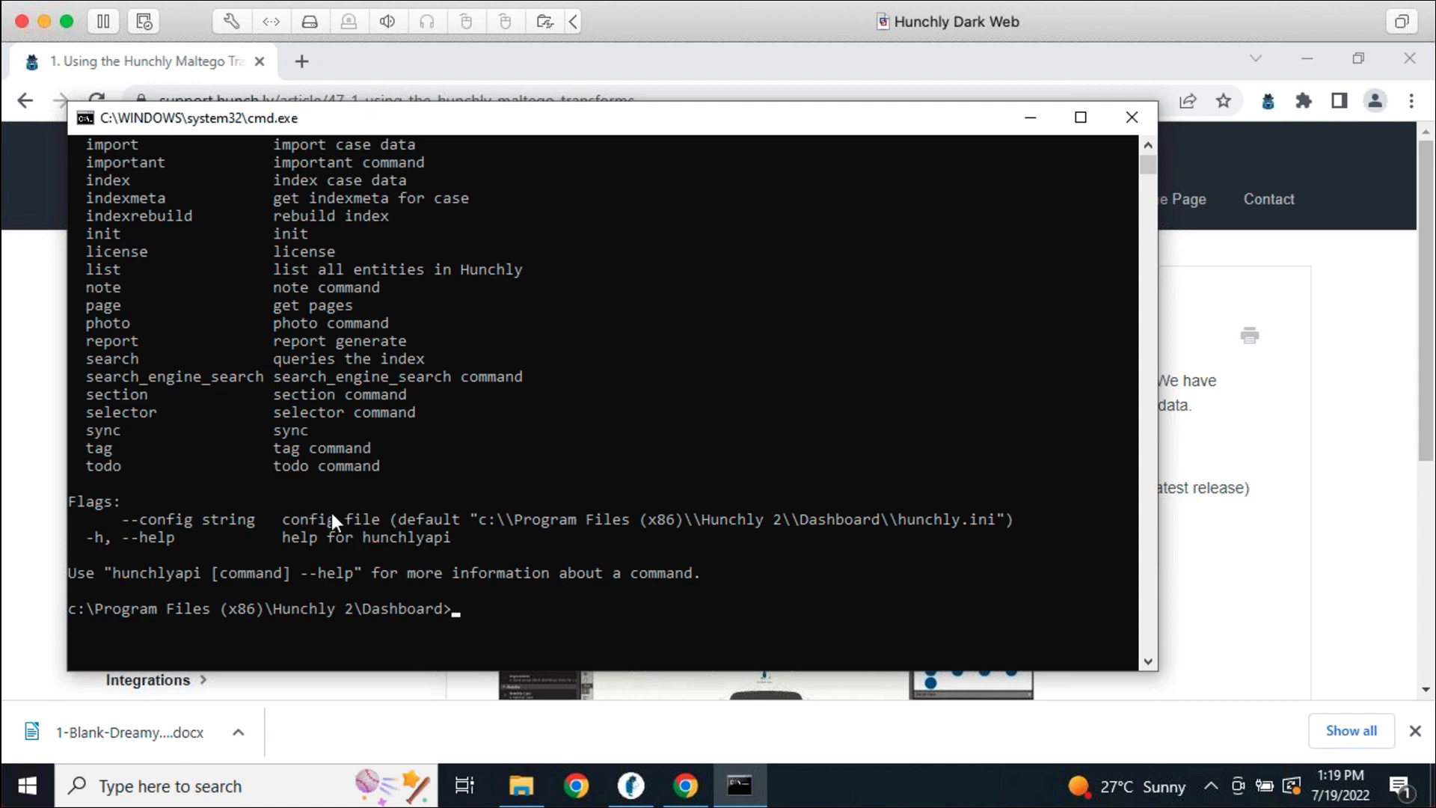
Type HunchlyAPI.exe, dismiss the Windows search panel, and close the Command Prompt
{"action": "type", "text": "HunchlyAPI.exe"}
{"action": "mouse_move", "coordinate": [393, 786]}
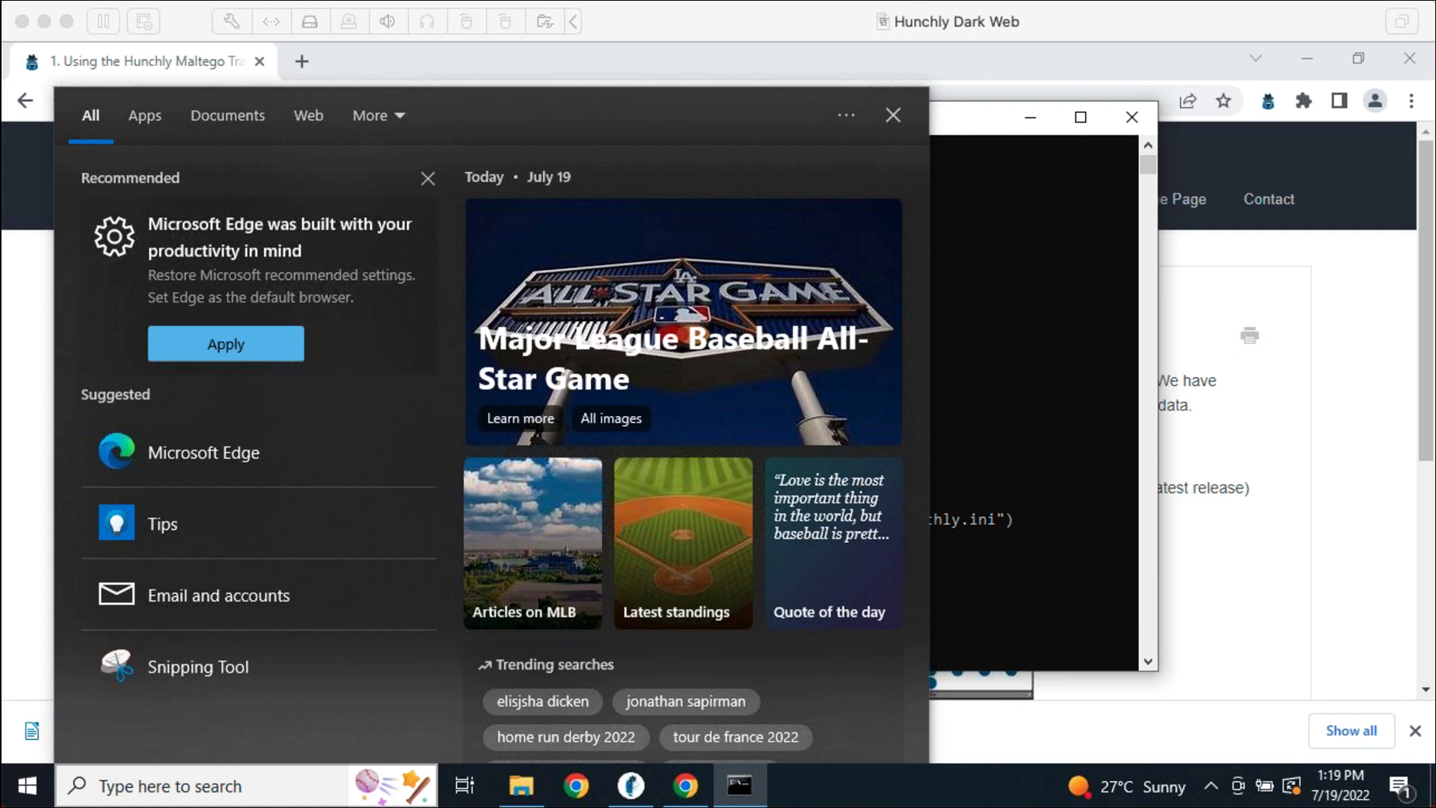
{"action": "left_click", "coordinate": [956, 497]}
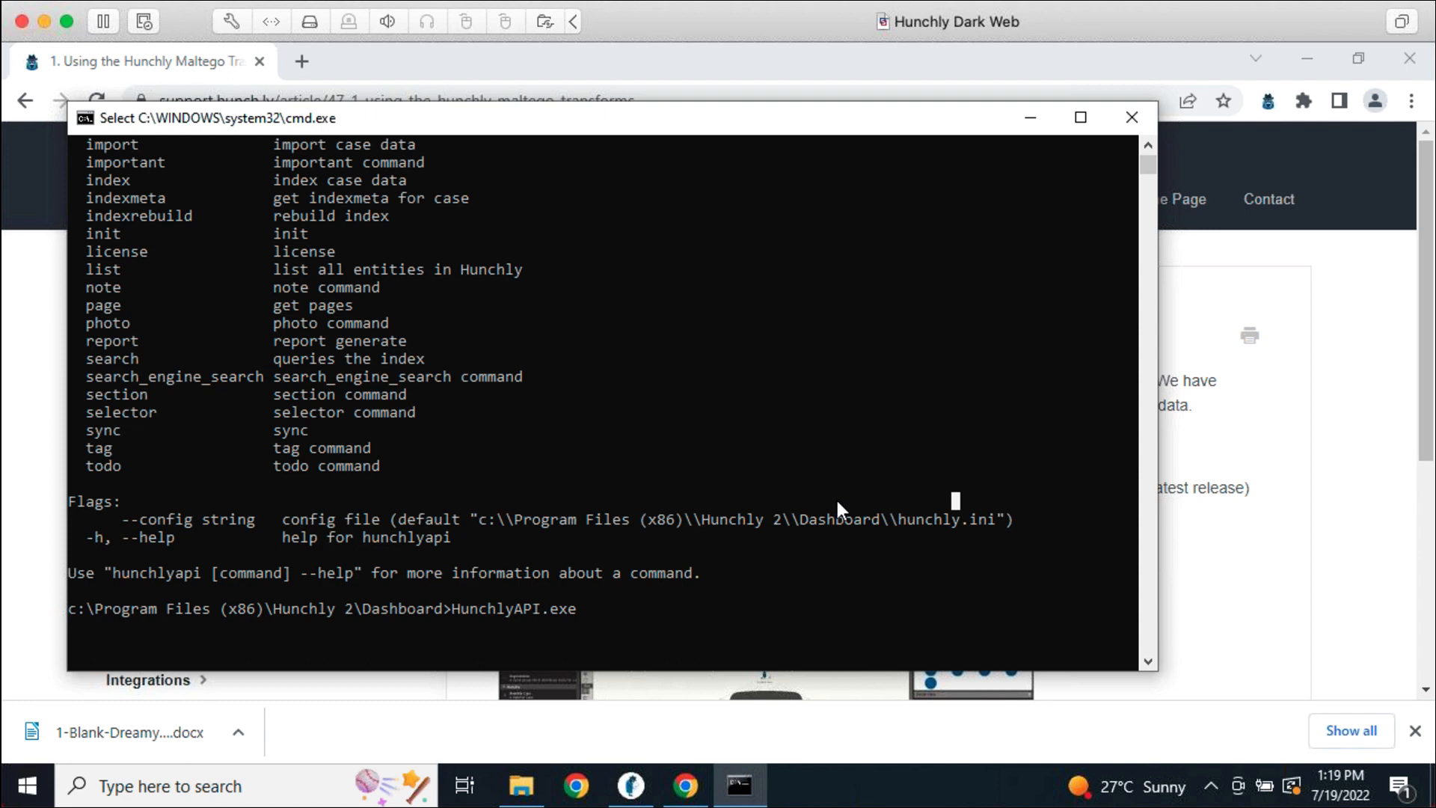
{"action": "left_click", "coordinate": [1132, 117]}
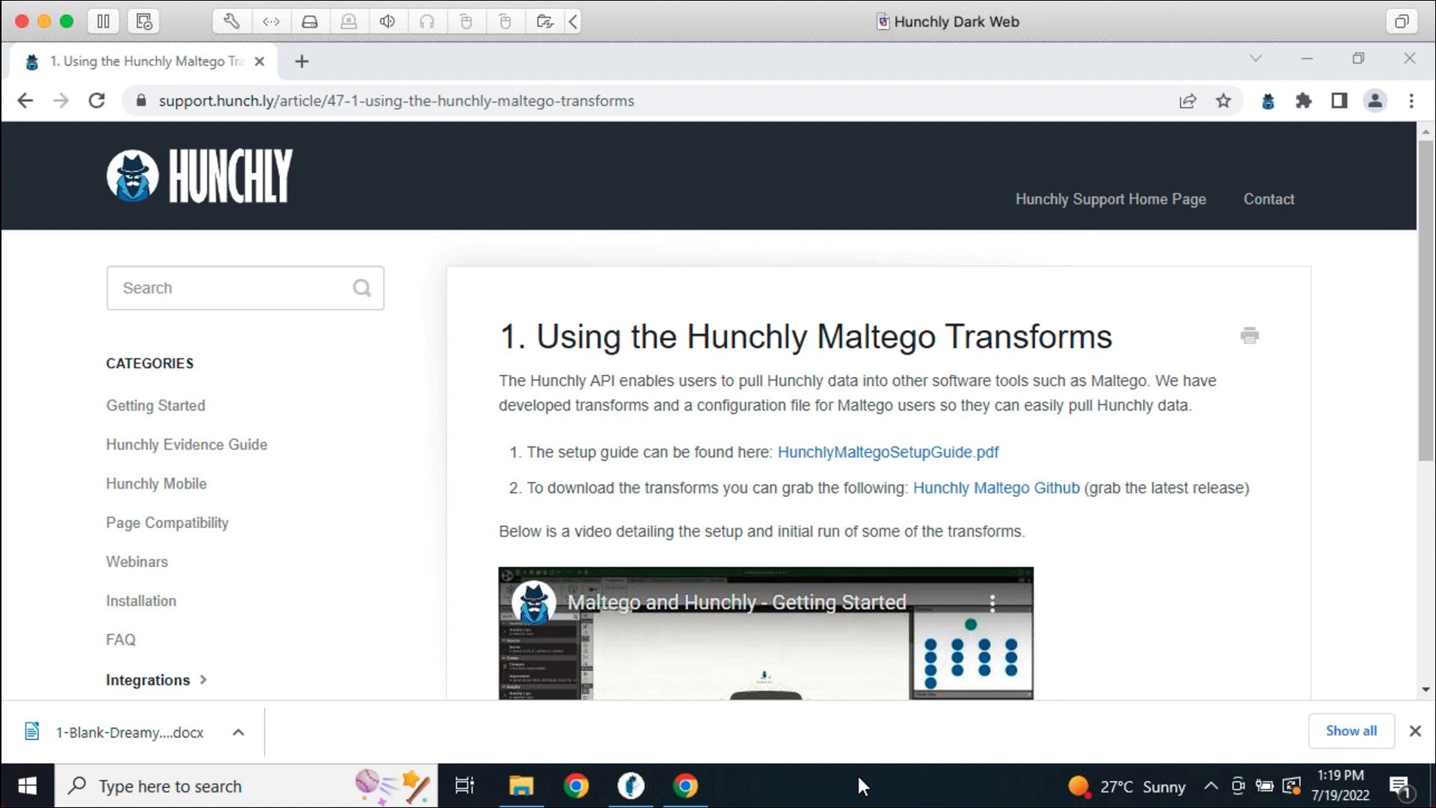
Load support.hunch.ly in Chrome's address bar
{"action": "left_click", "coordinate": [653, 101]}
{"action": "type", "text": "sup"}
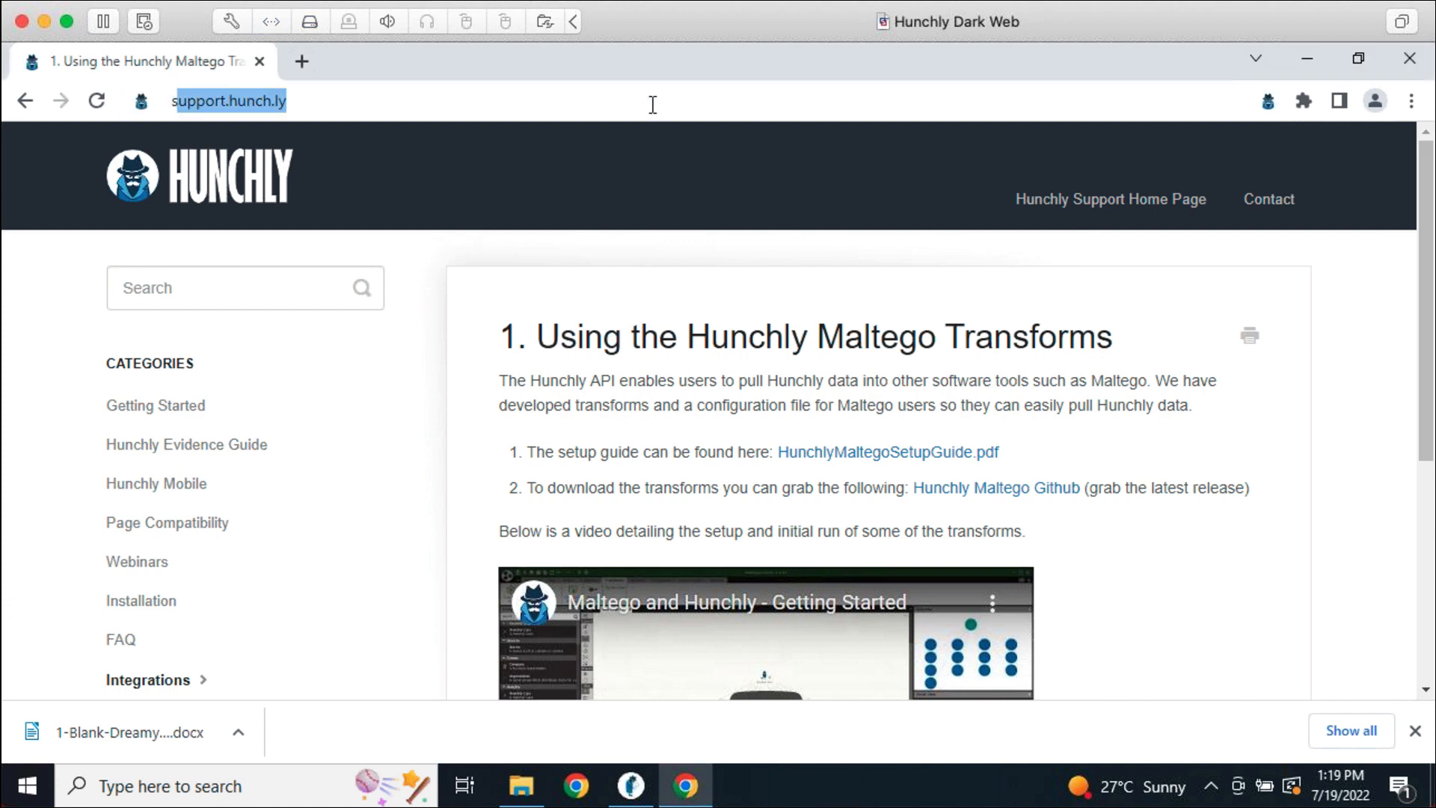
{"action": "type", "text": "port.hunc"}
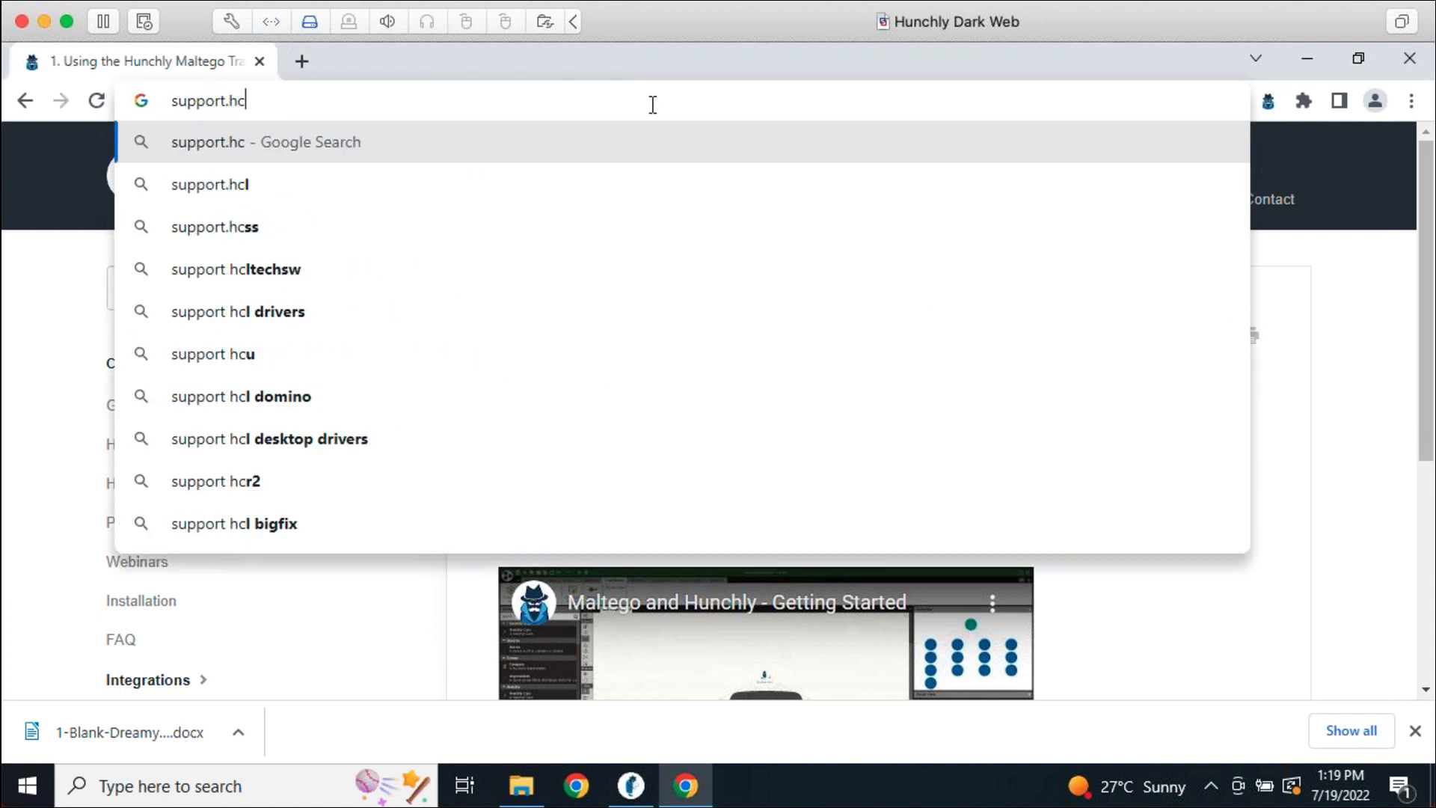
{"action": "key", "text": "BackSpace"}
{"action": "type", "text": "unch.ly"}
{"action": "key", "text": "Return"}
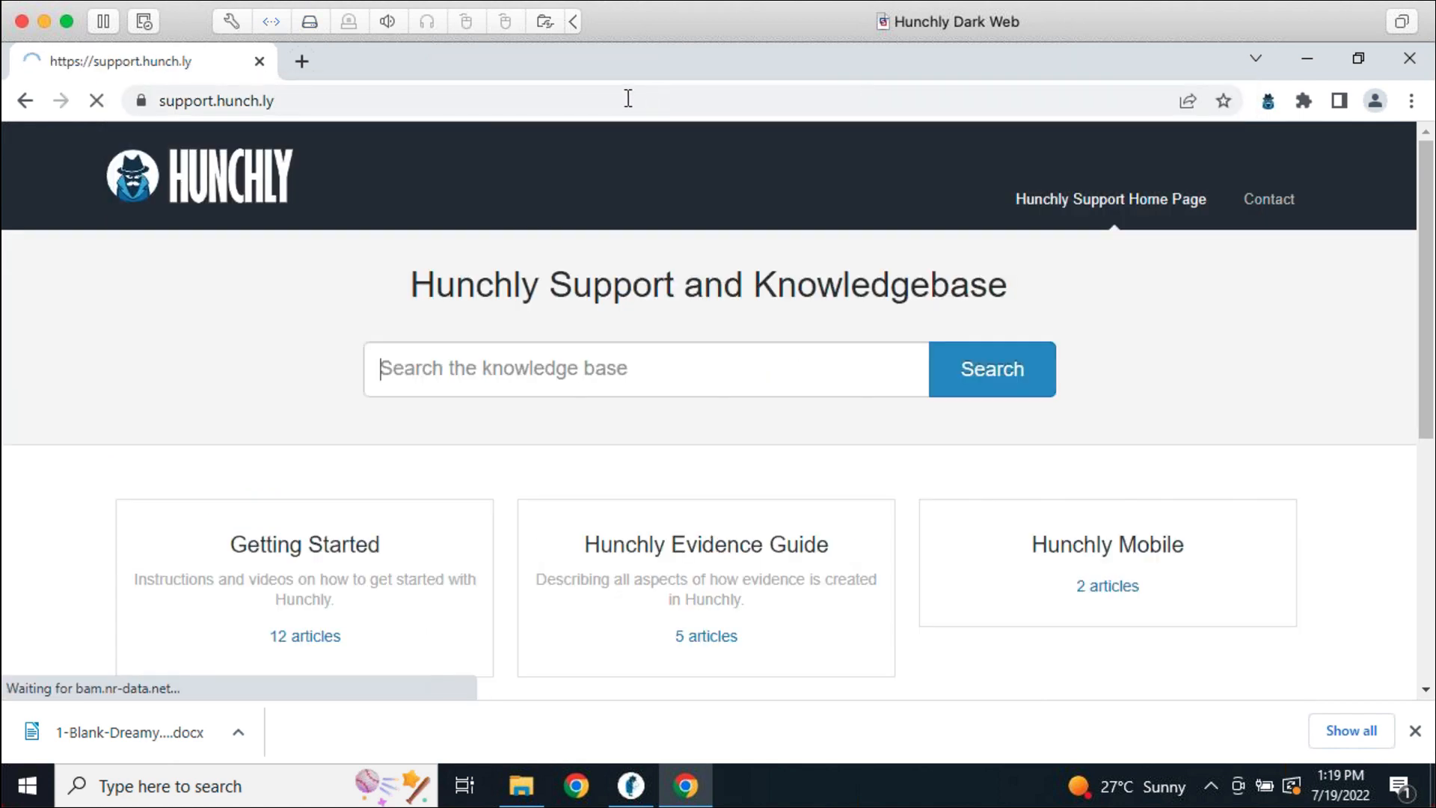
Switch windows, go to the main Hunchly website, and select its address for replacement
{"action": "left_click", "coordinate": [599, 90]}
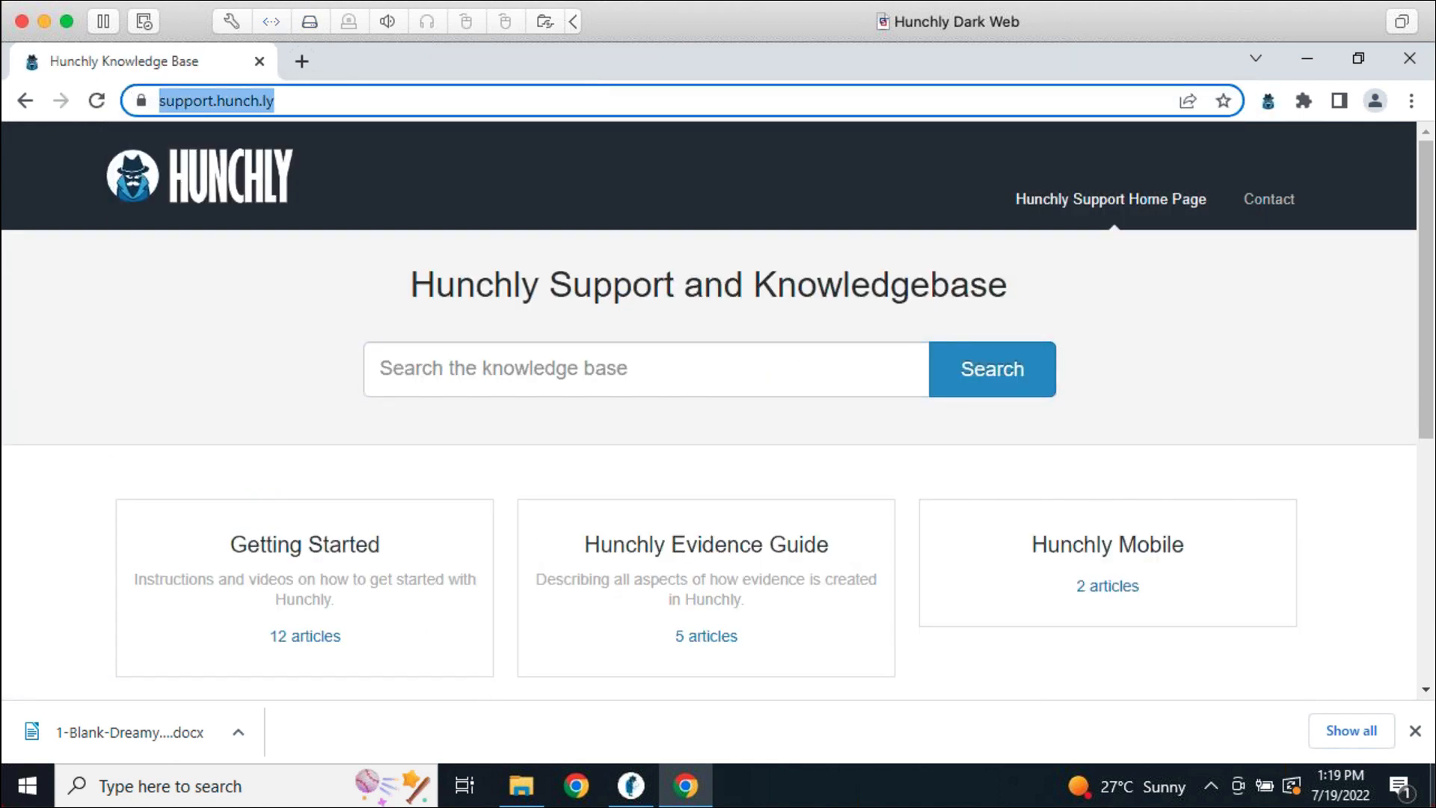
{"action": "key", "text": "super+Tab"}
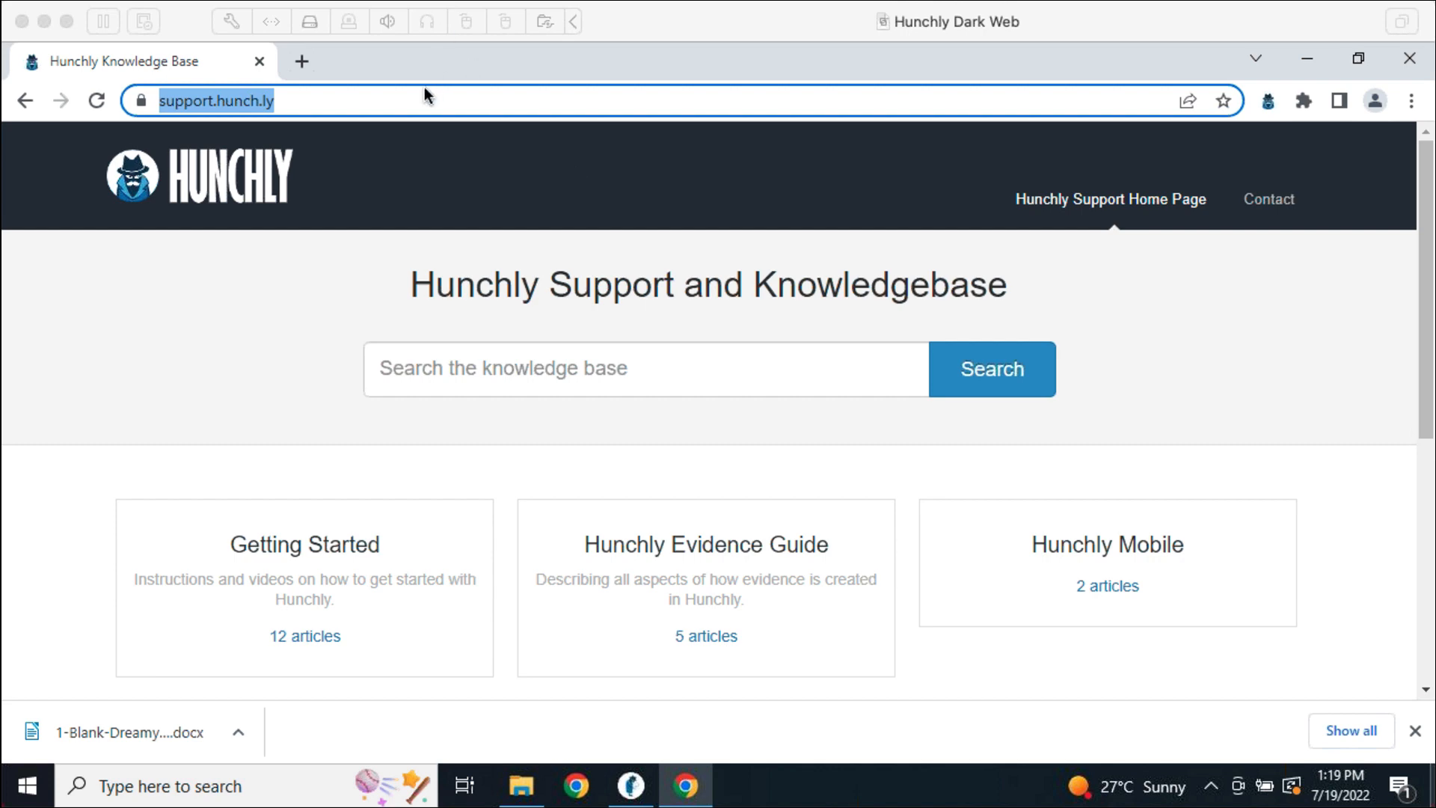
{"action": "left_click", "coordinate": [234, 224]}
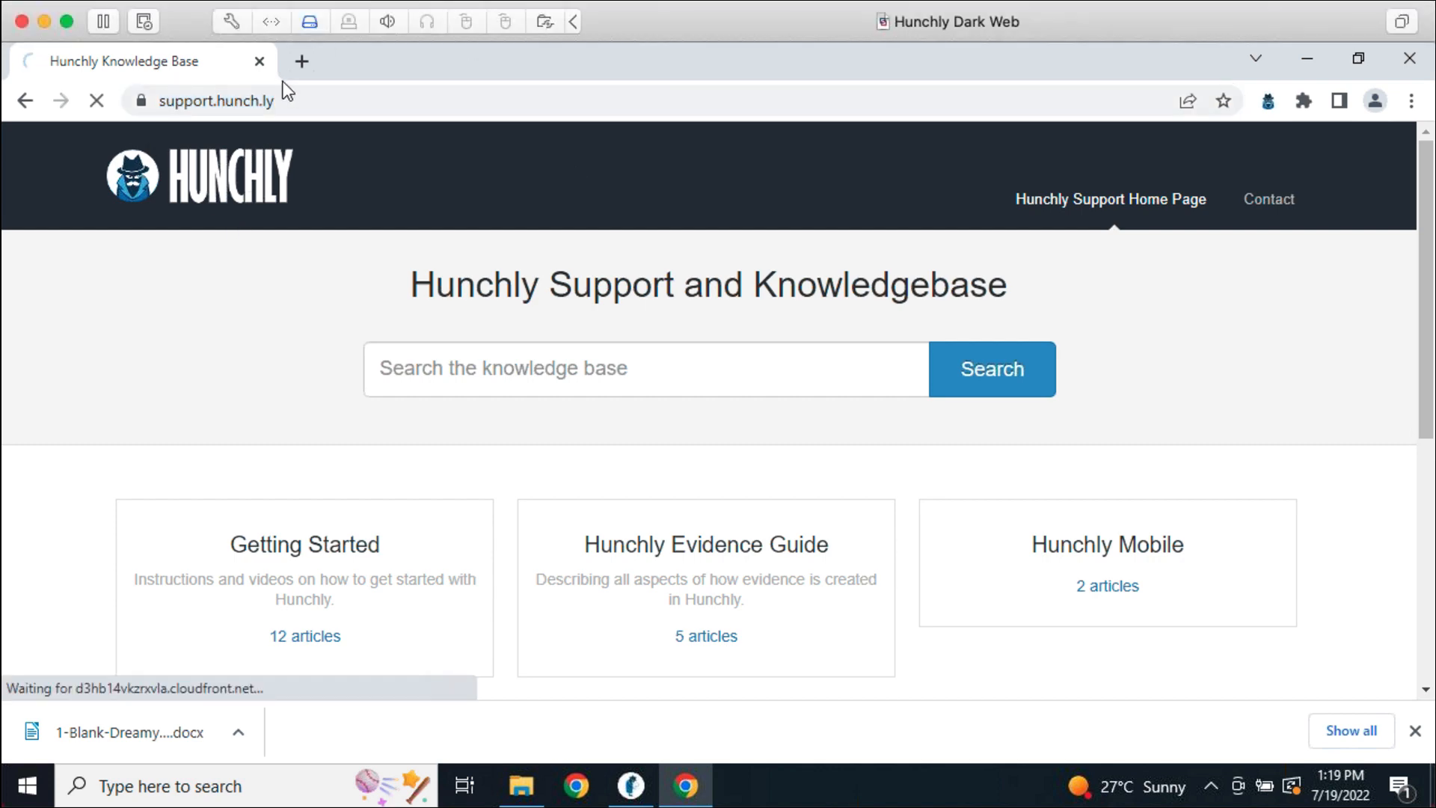
{"action": "left_click", "coordinate": [289, 110]}
Load youtube.com/c/hunchly and pause the autoplaying Hunchly 2 Introduction video
{"action": "type", "text": "youtube.c"}
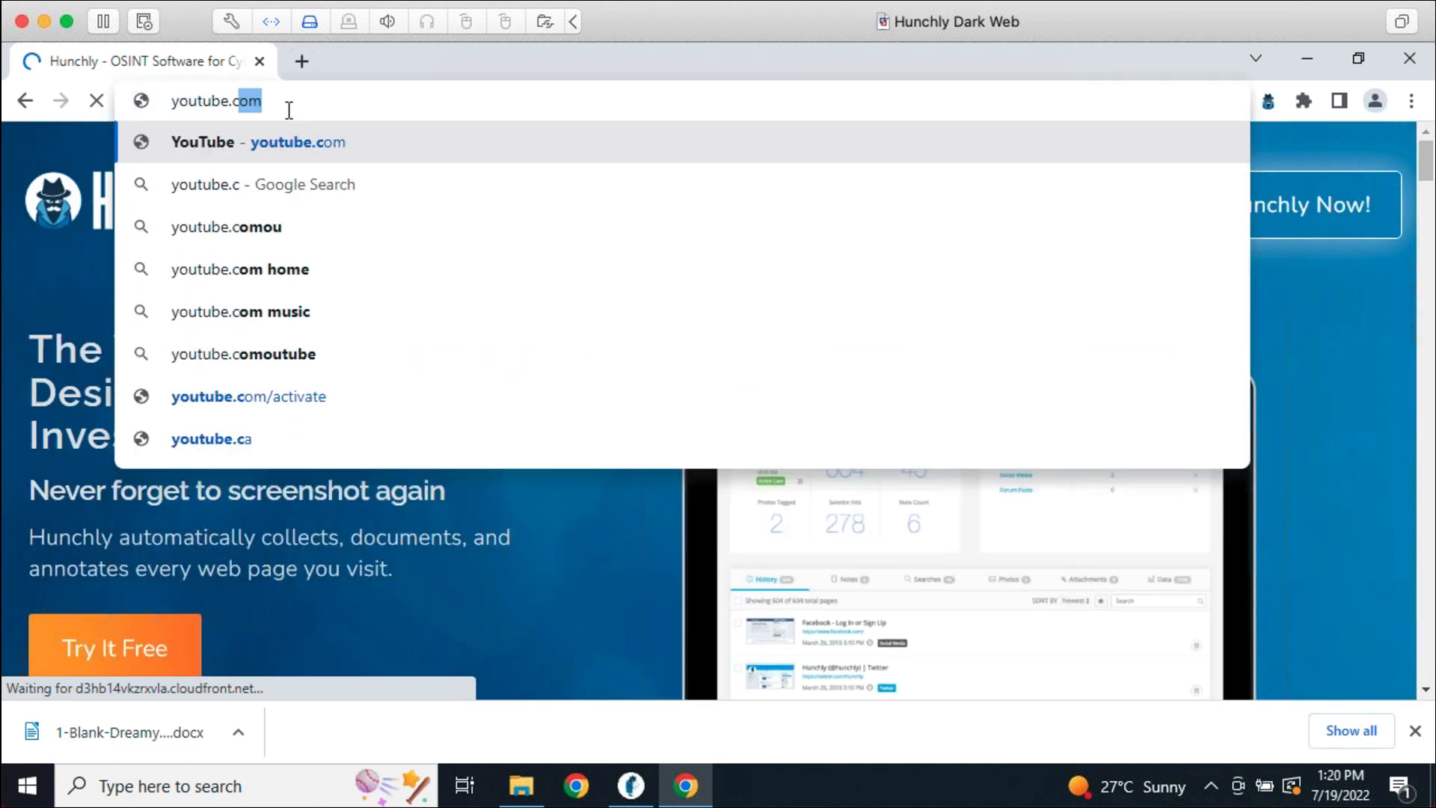
{"action": "type", "text": "om/c/hunchly"}
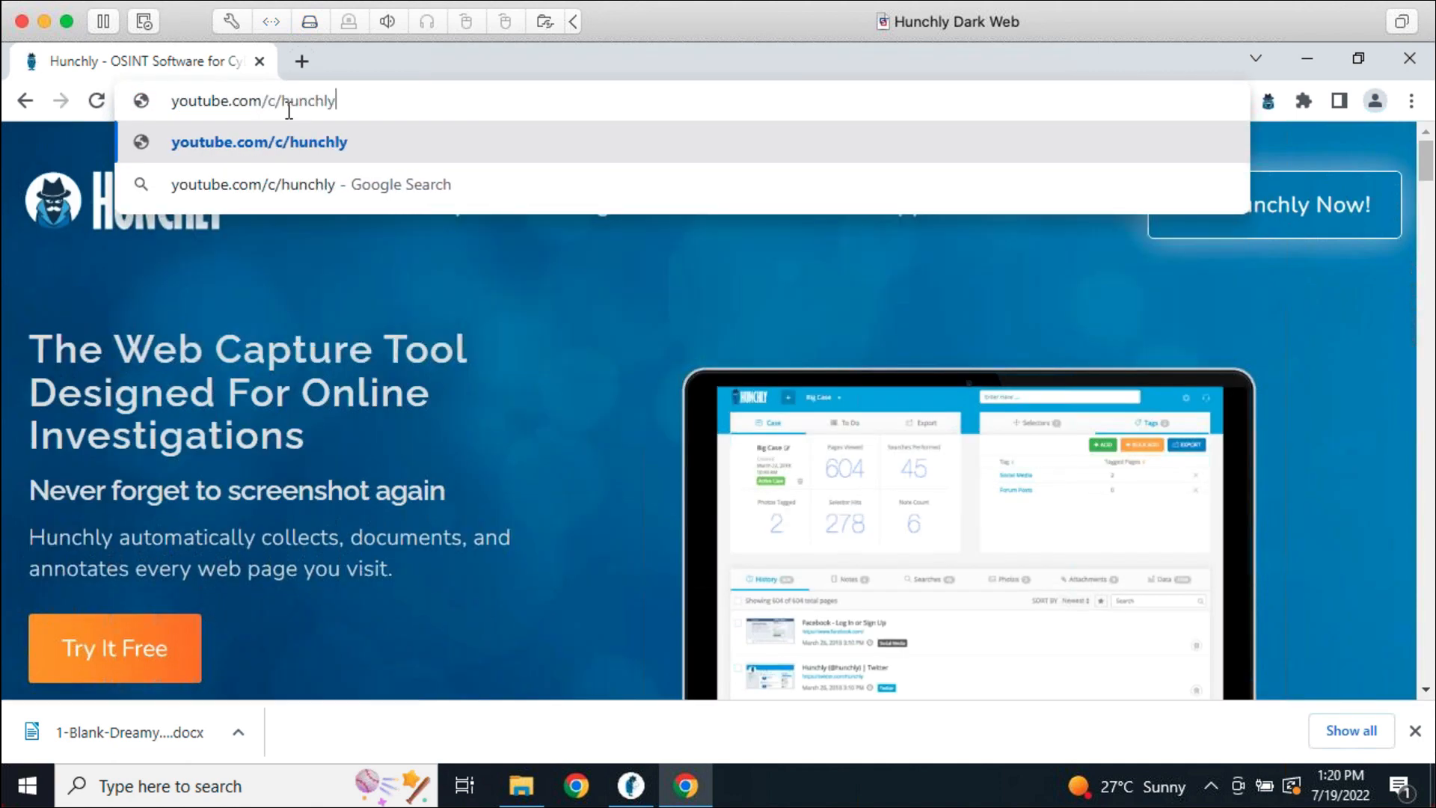
{"action": "key", "text": "Return"}
{"action": "left_click", "coordinate": [298, 106]}
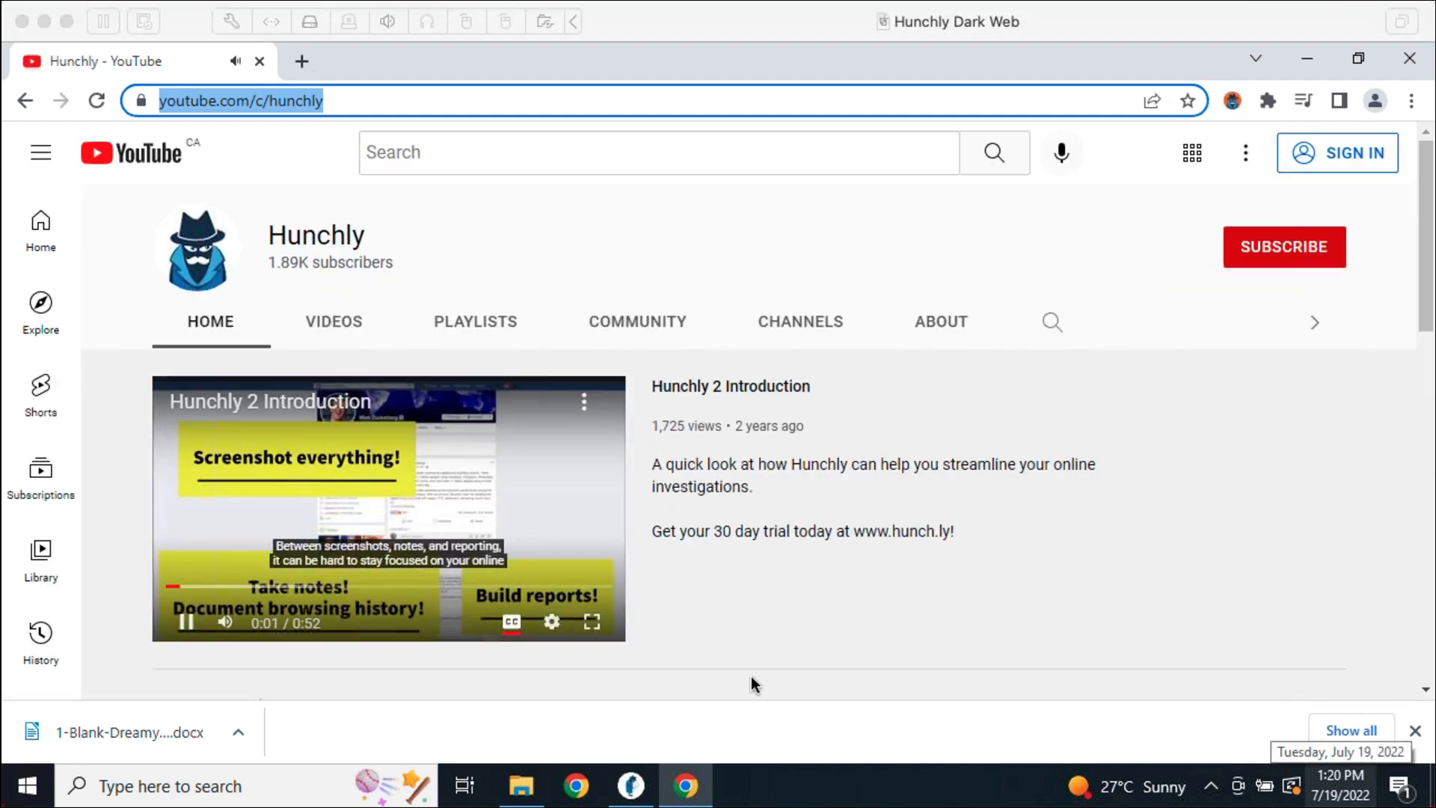
{"action": "left_click", "coordinate": [185, 622]}
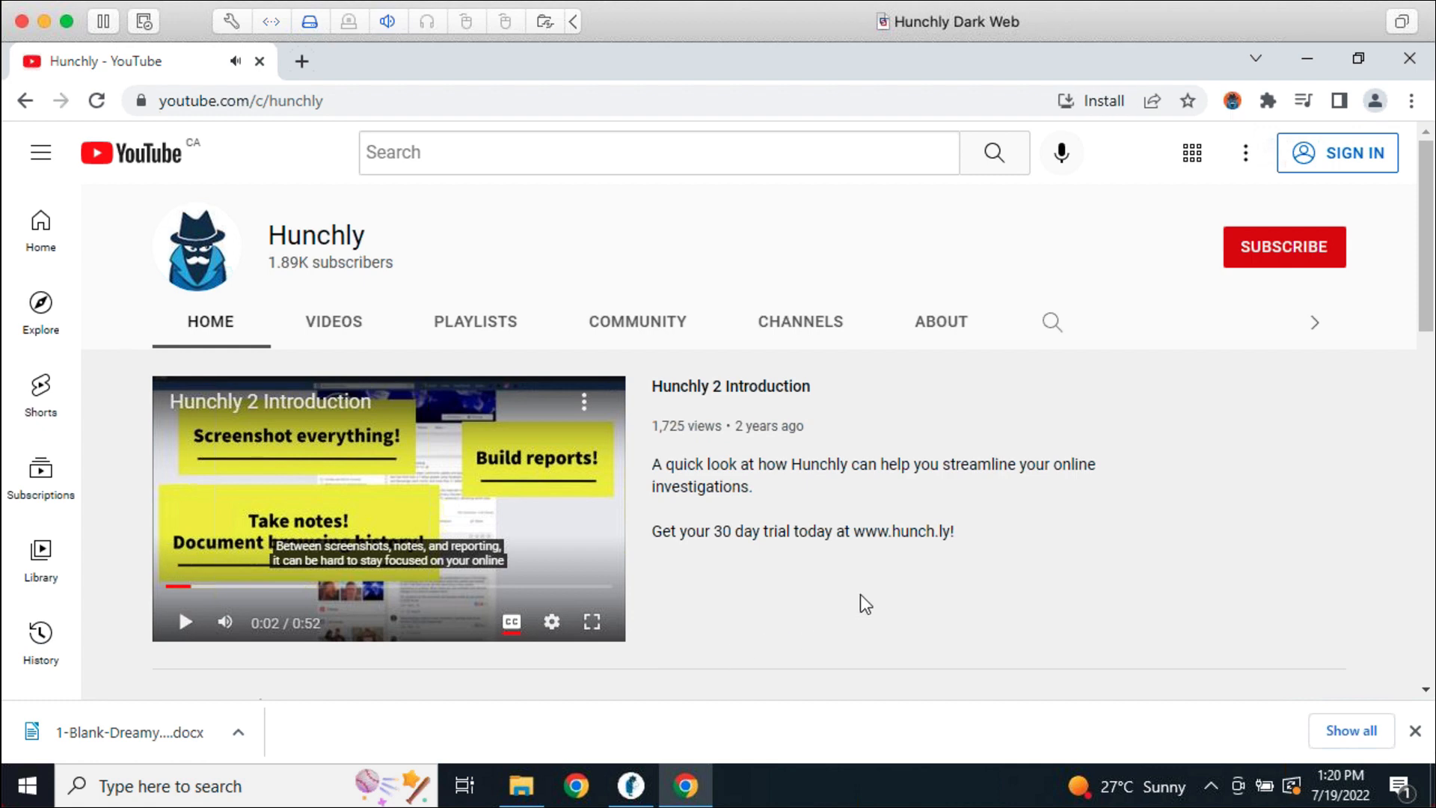